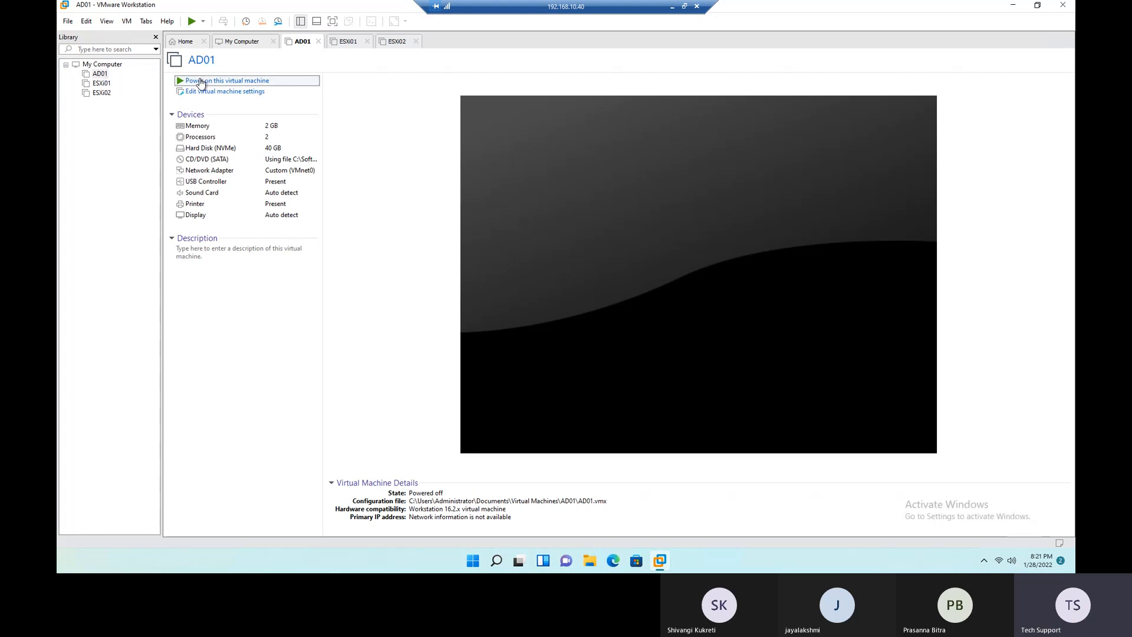
- Power on the AD01 and ESXi01 virtual machines, dismissing the removable devices hint for each
left_click(200, 81)
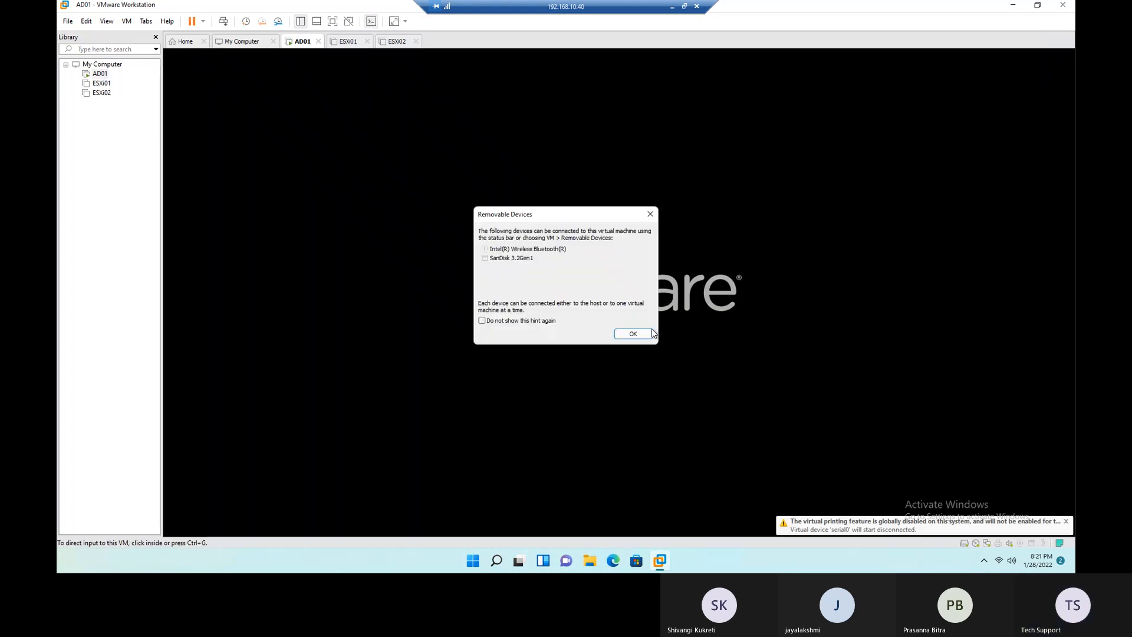
left_click(650, 334)
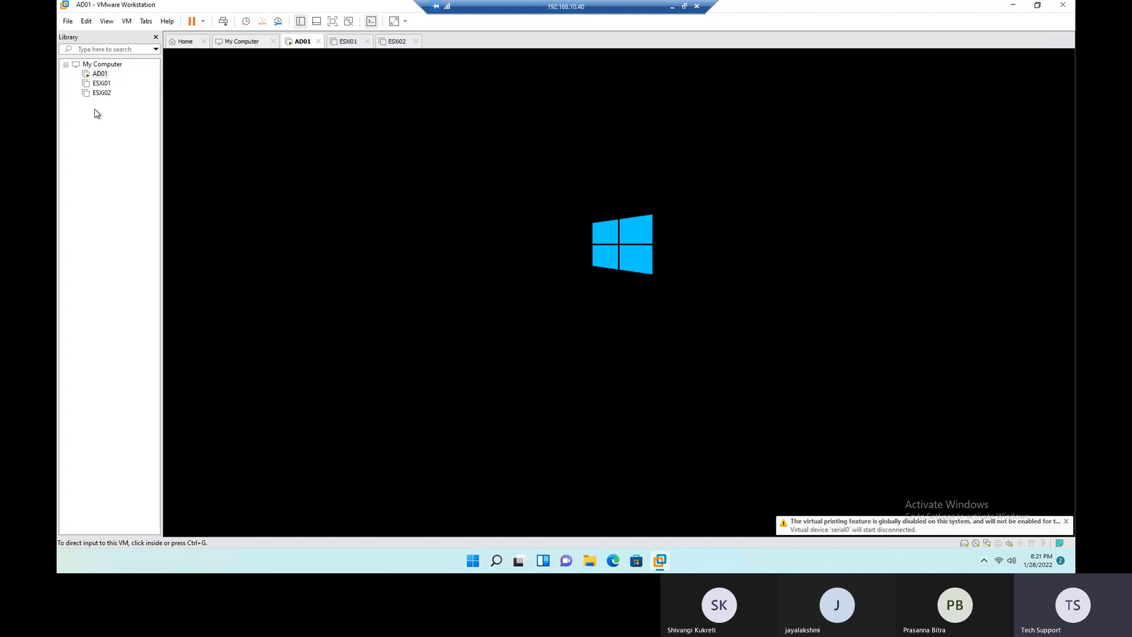
left_click(101, 83)
left_click(210, 81)
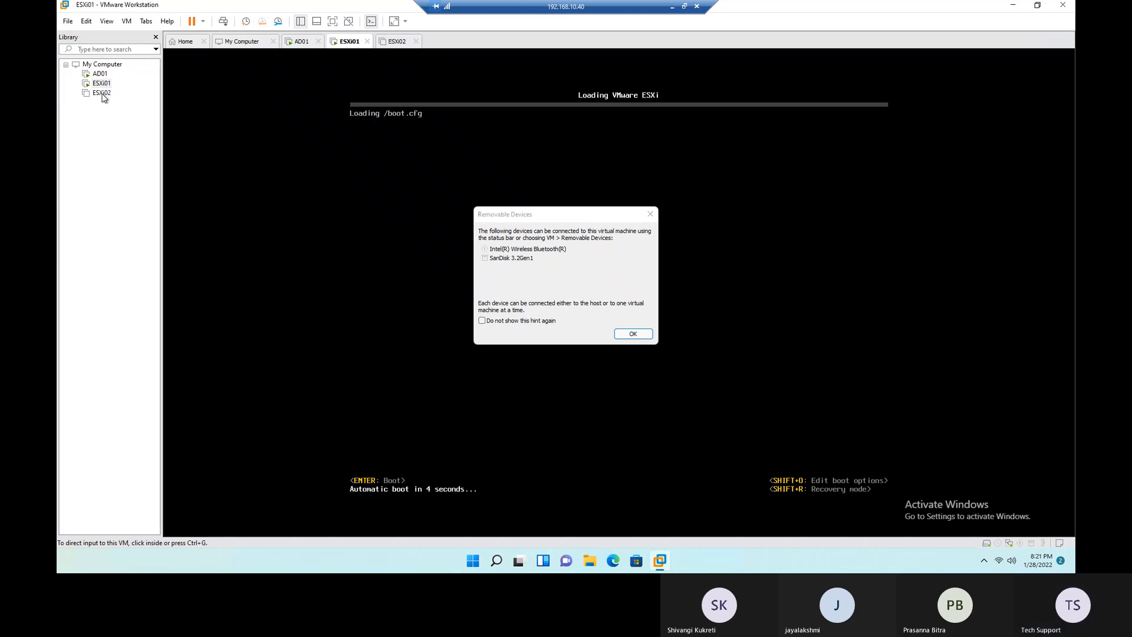
left_click(633, 333)
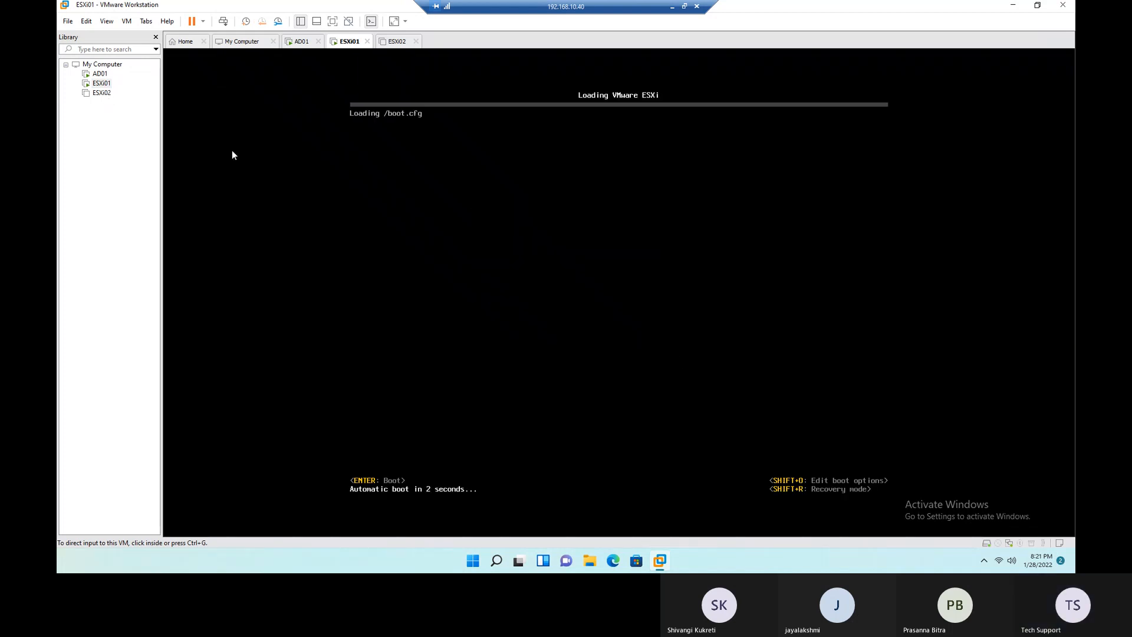
- Power on the ESXi02 virtual machine and stop the removable devices hint from showing again
left_click(101, 92)
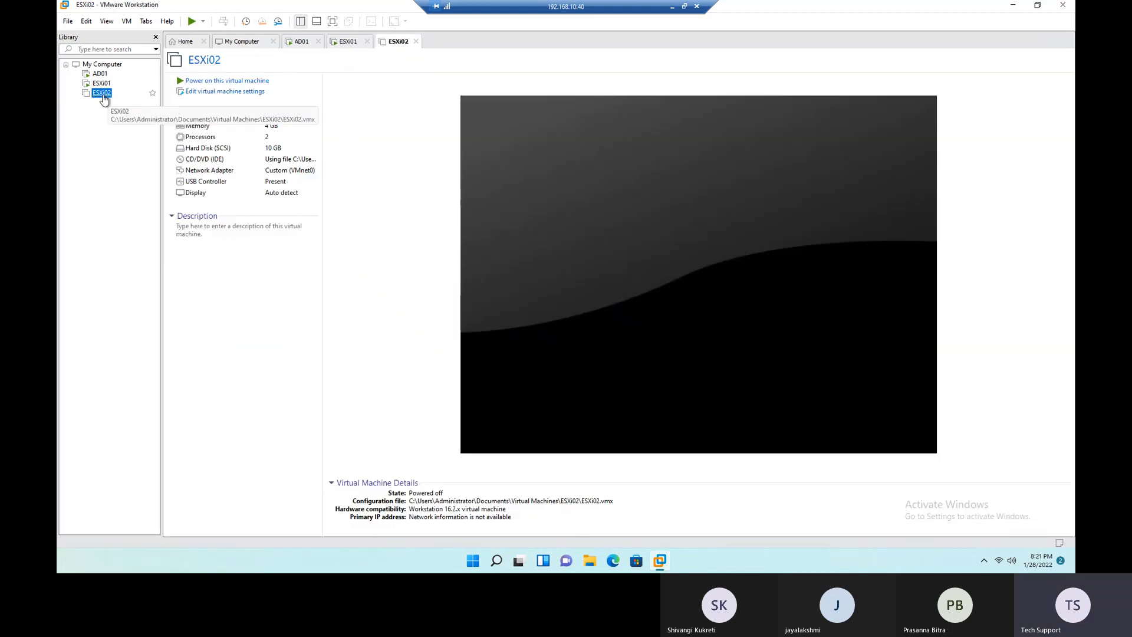
left_click(225, 81)
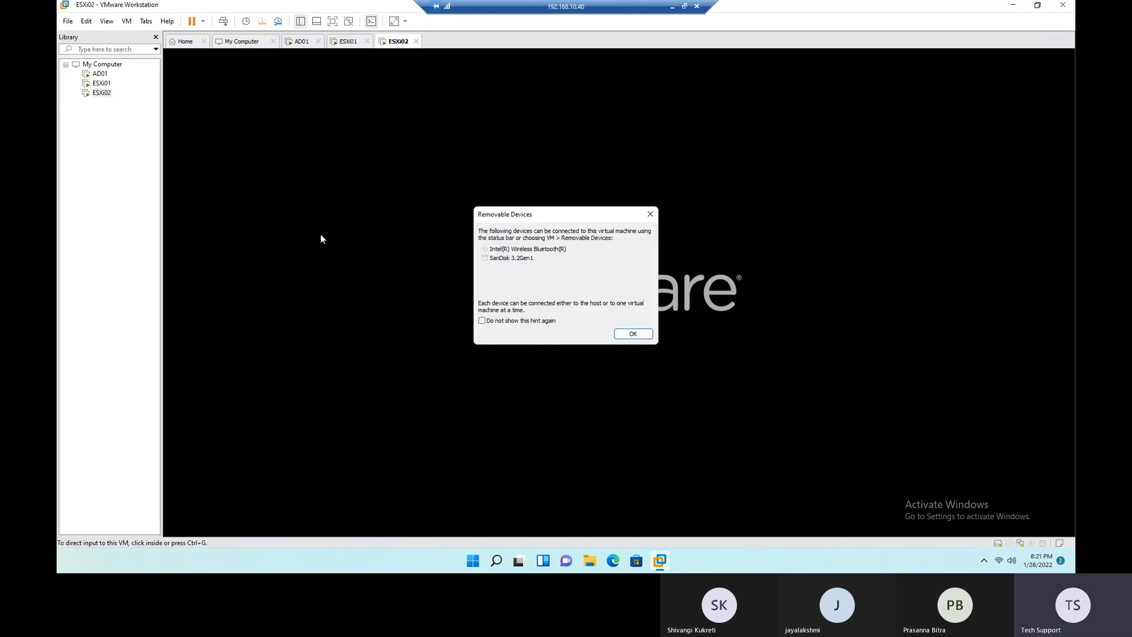
left_click(545, 321)
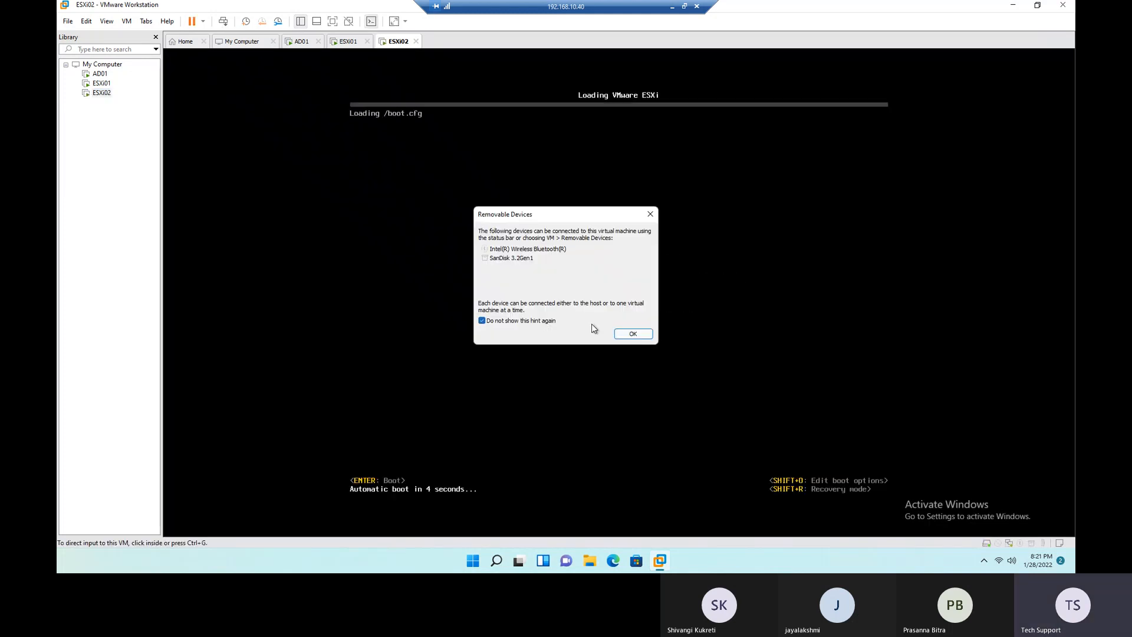
left_click(633, 334)
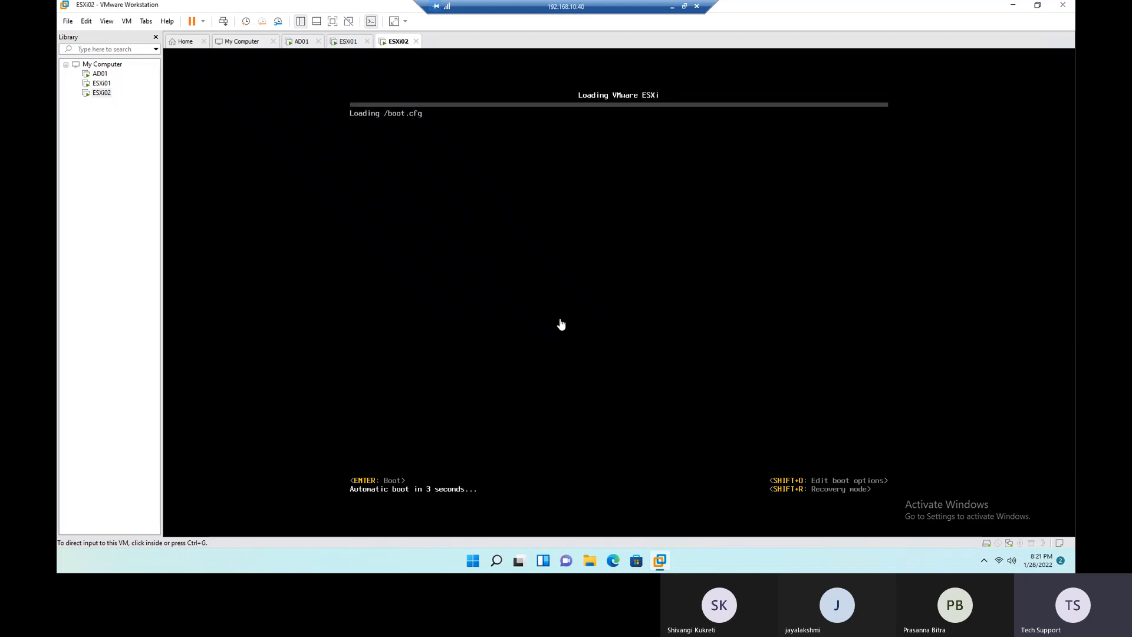
- Switch to the ESXi Components slide and return to the ESXi01 console in VMware Workstation
left_click(100, 84)
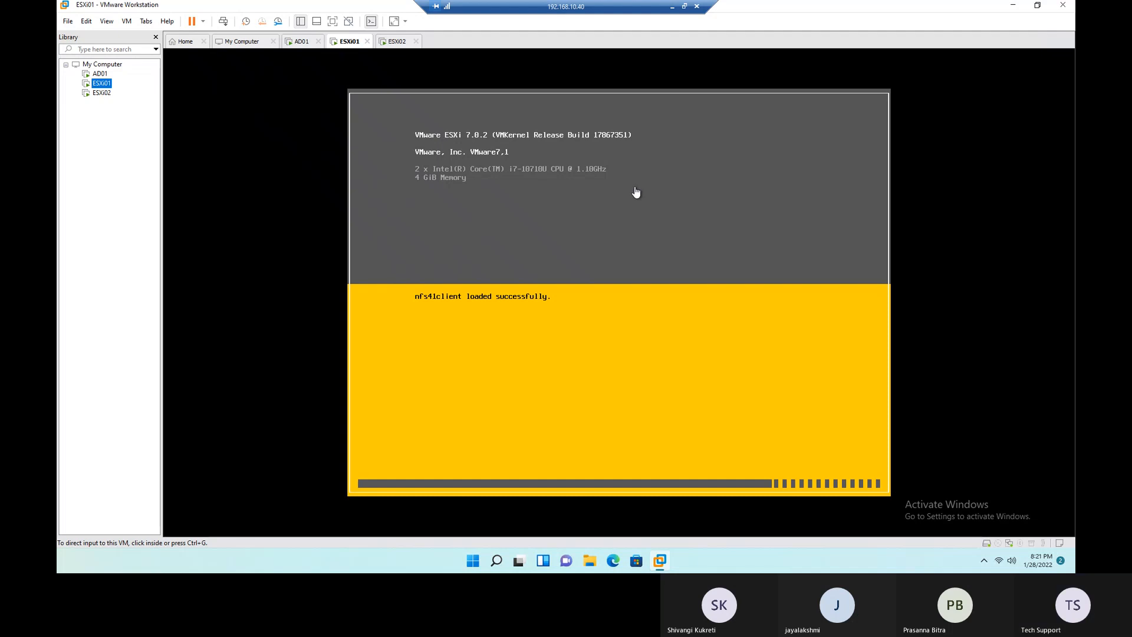
left_click(1010, 8)
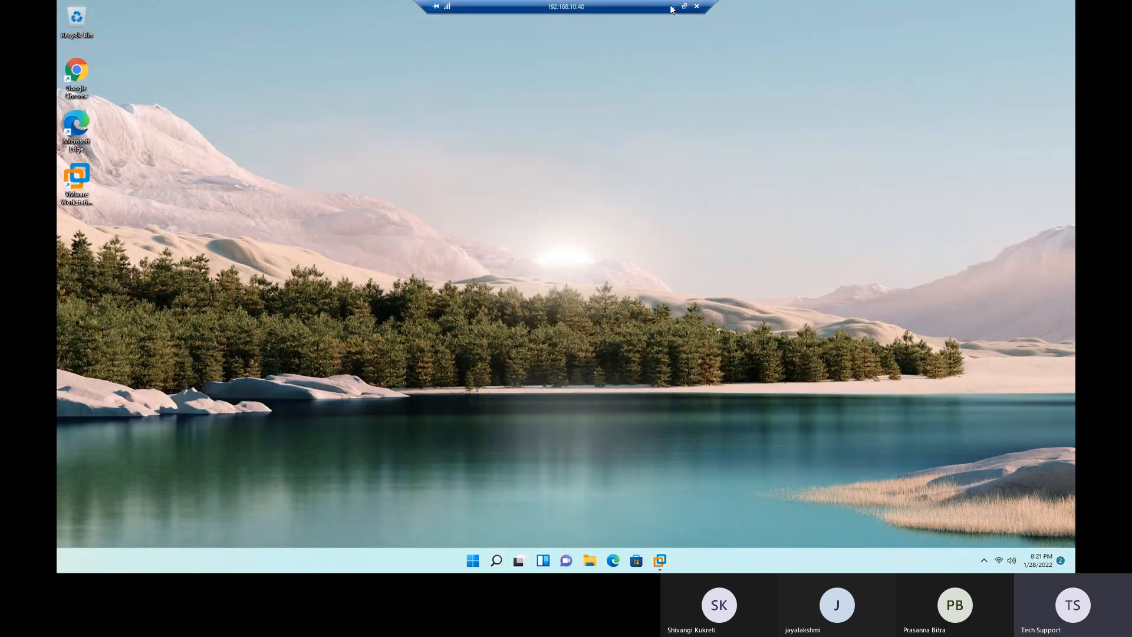
left_click(673, 7)
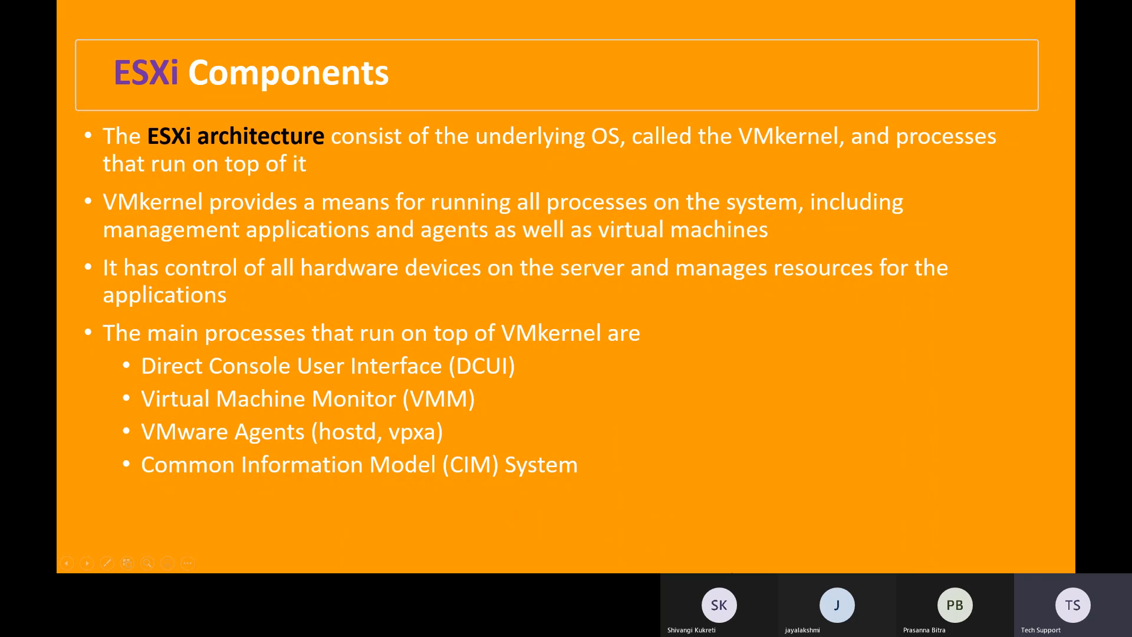
key("alt+Tab")
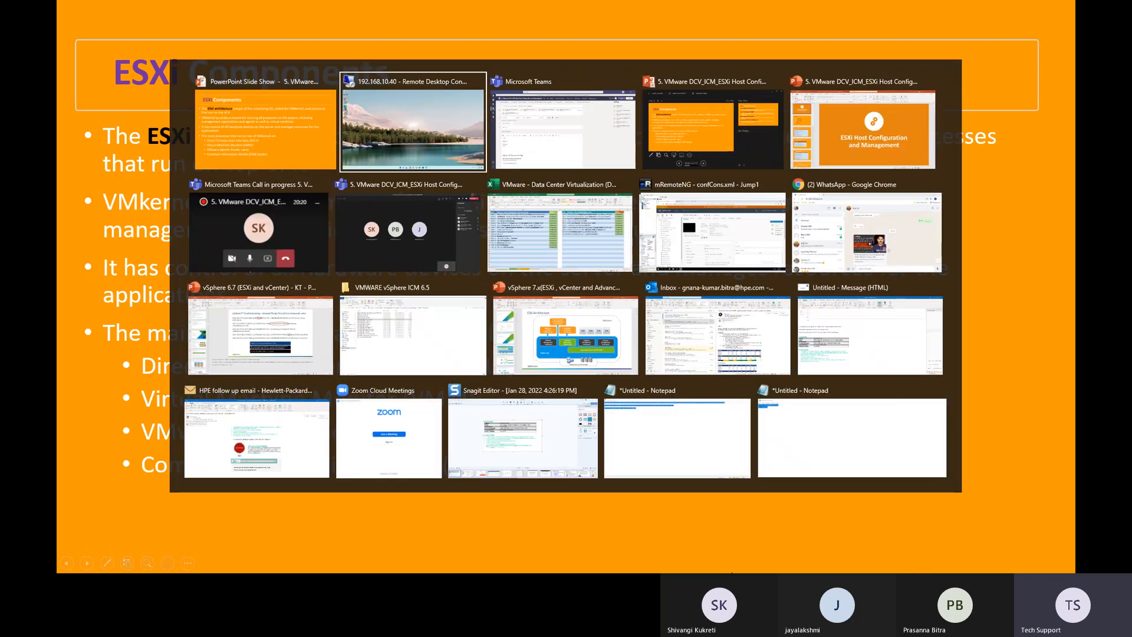
mouse_move(662, 565)
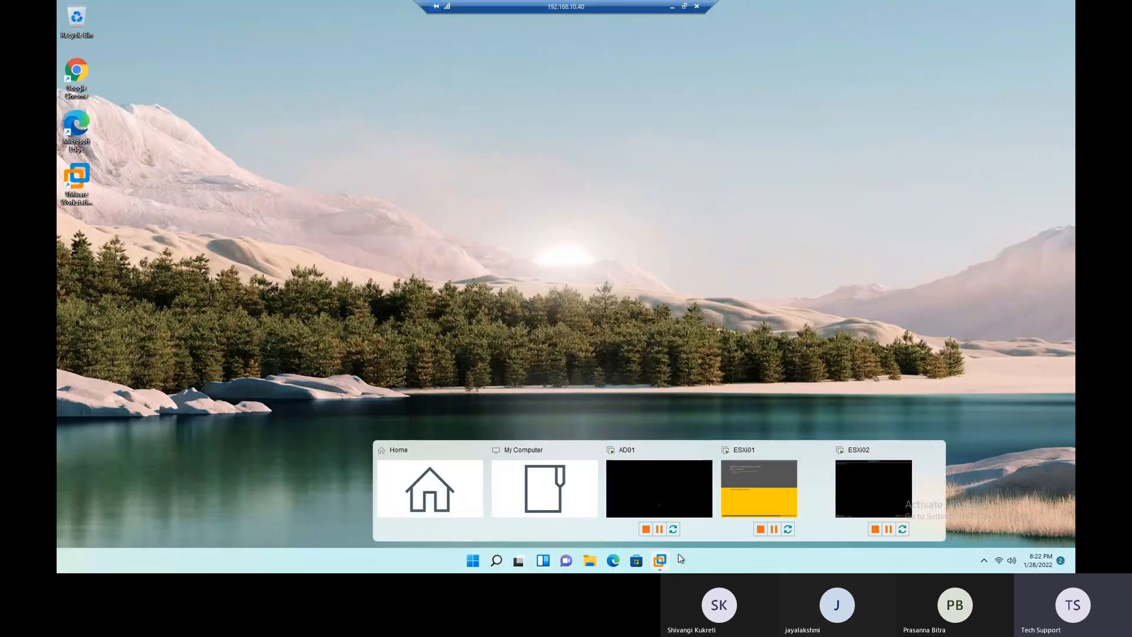
left_click(766, 501)
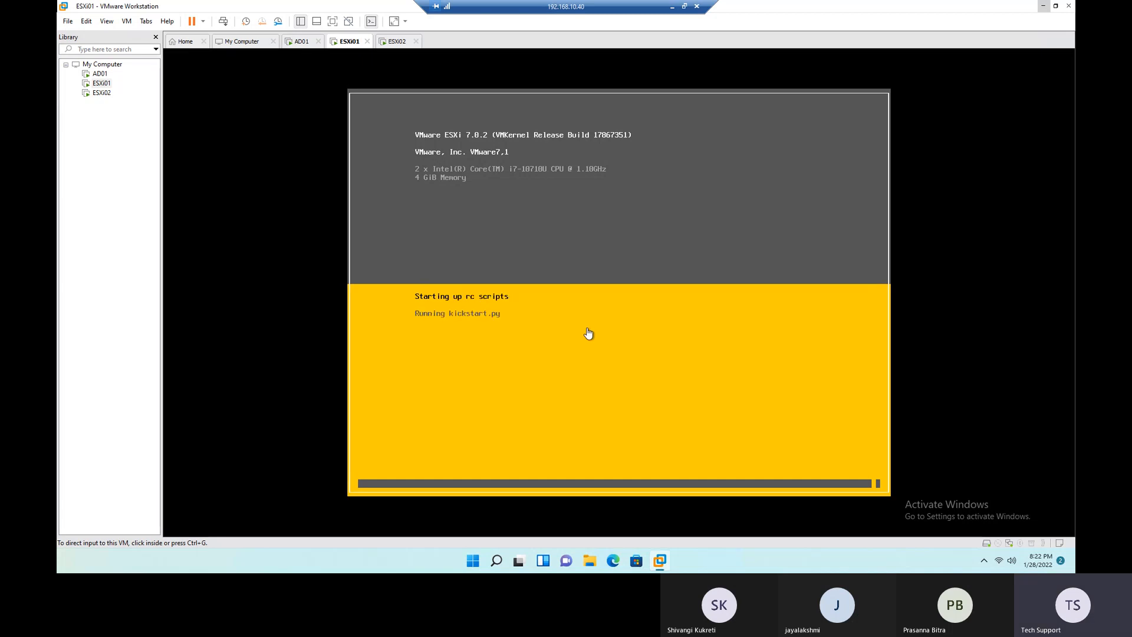
- Check the boot progress of ESXi02 and ESXi01, closing the Windows Firewall notification
left_click(100, 92)
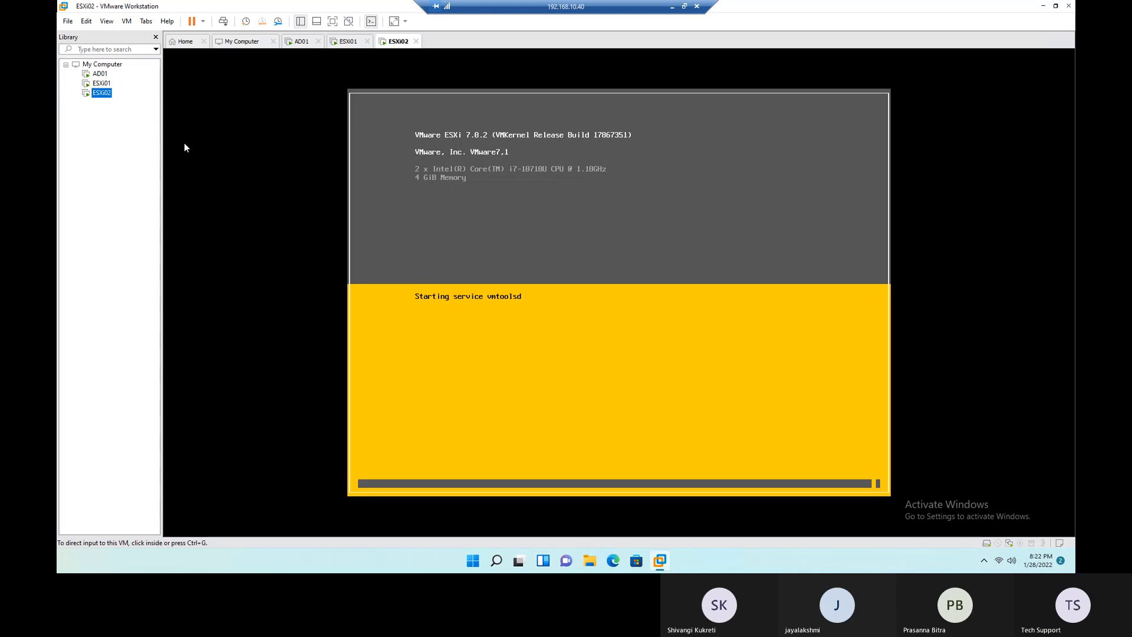
left_click(102, 83)
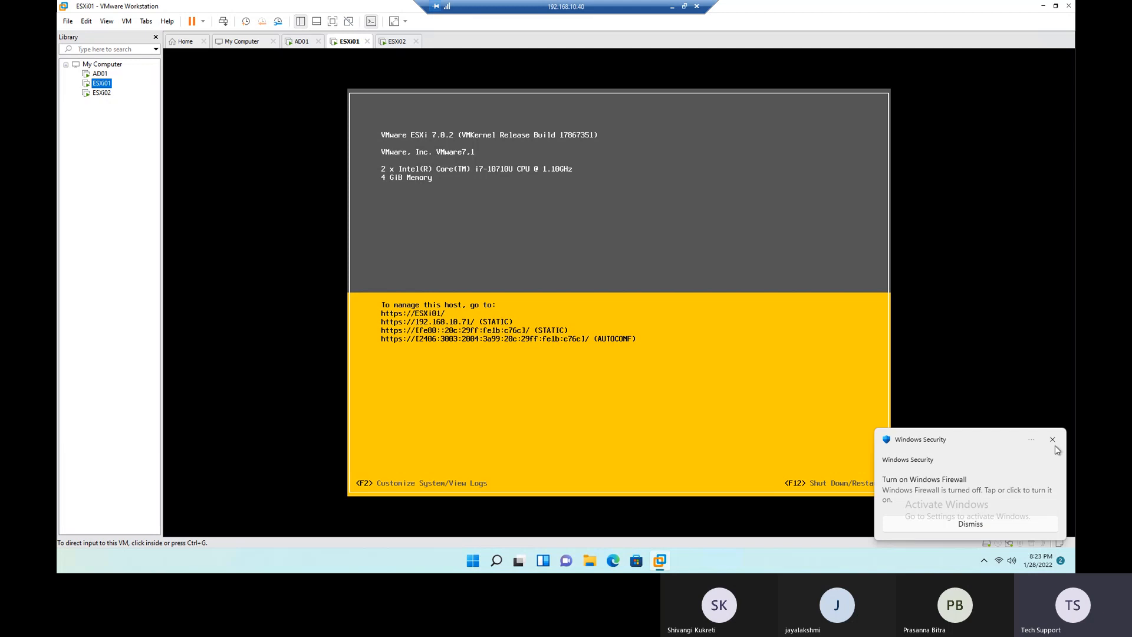
left_click(1054, 440)
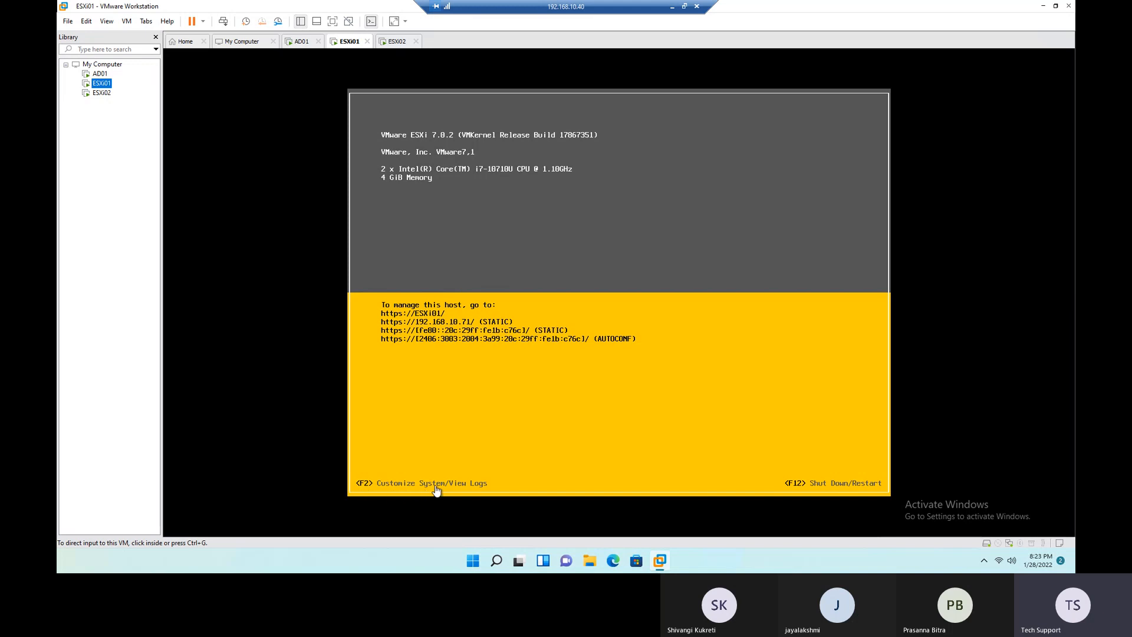
- Log in to ESXi01's system customization console as root with the account password
key("F2")
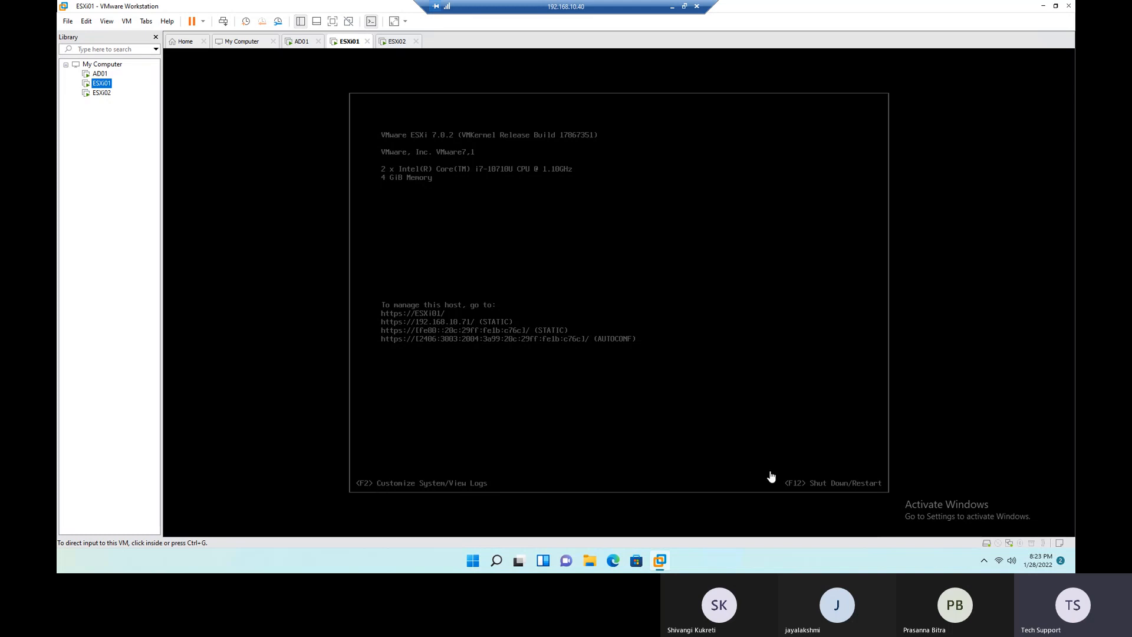
left_click(698, 341)
key("F2")
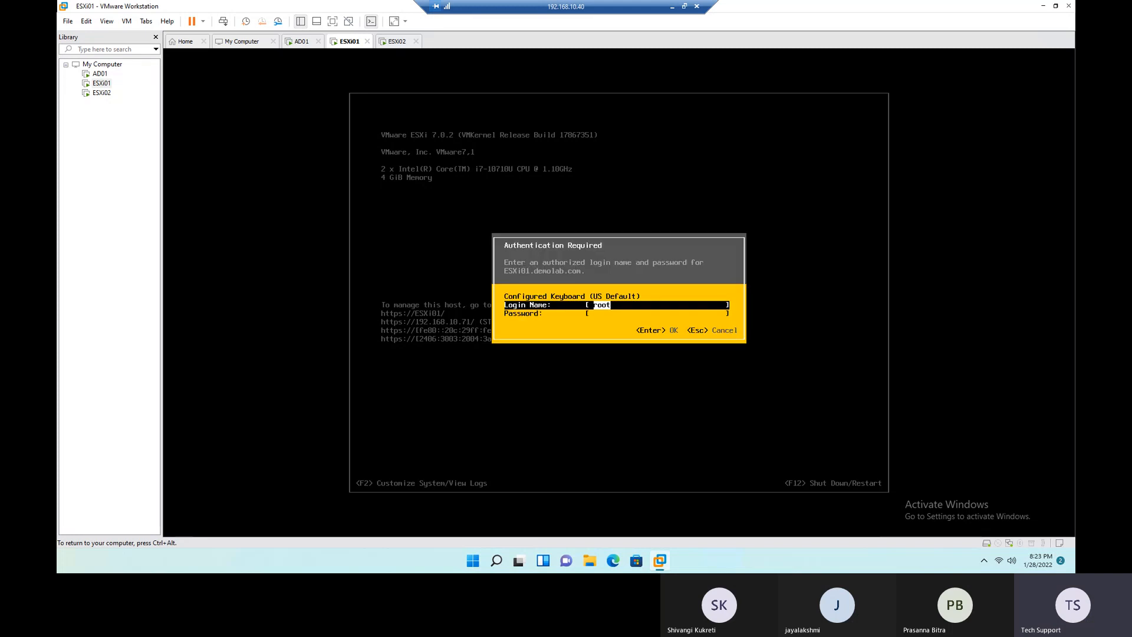
key("Tab")
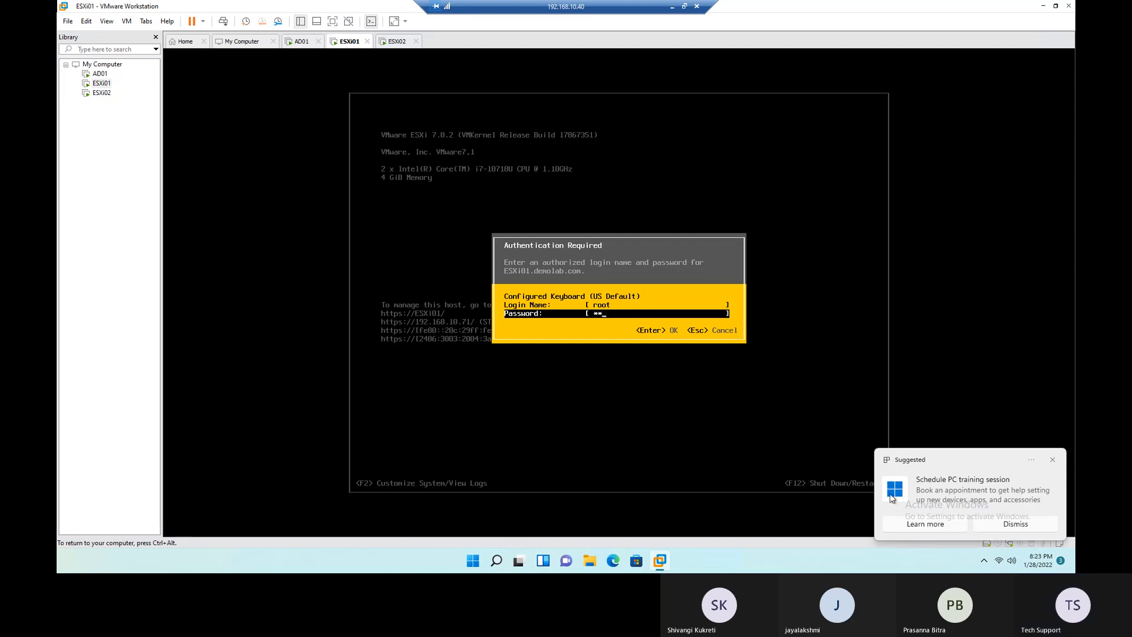
key("ctrl+alt")
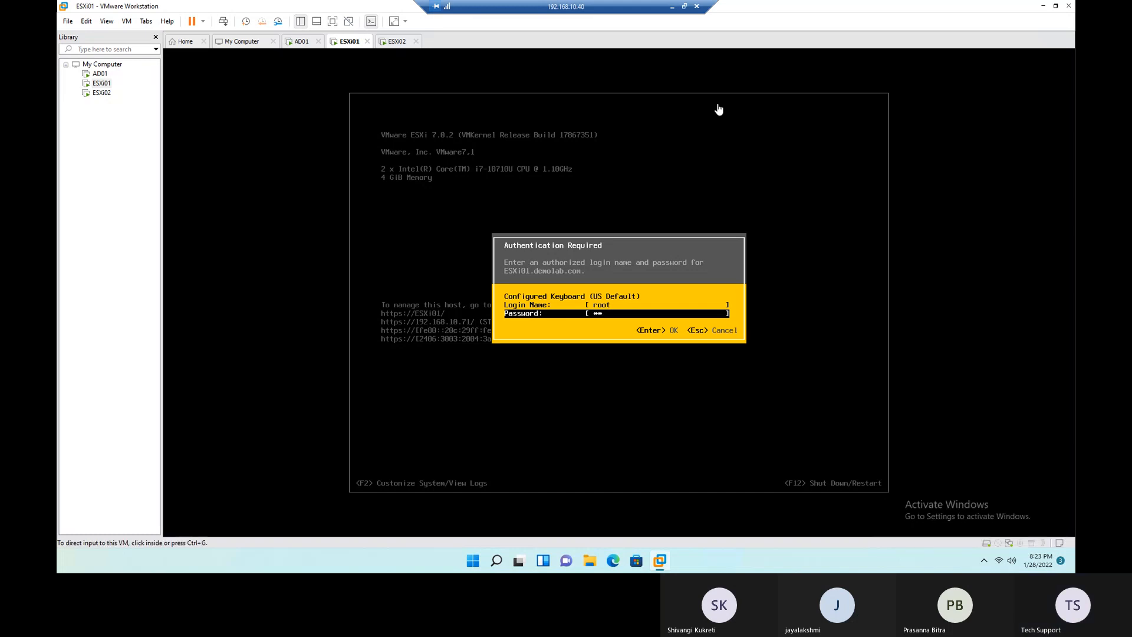
left_click(634, 320)
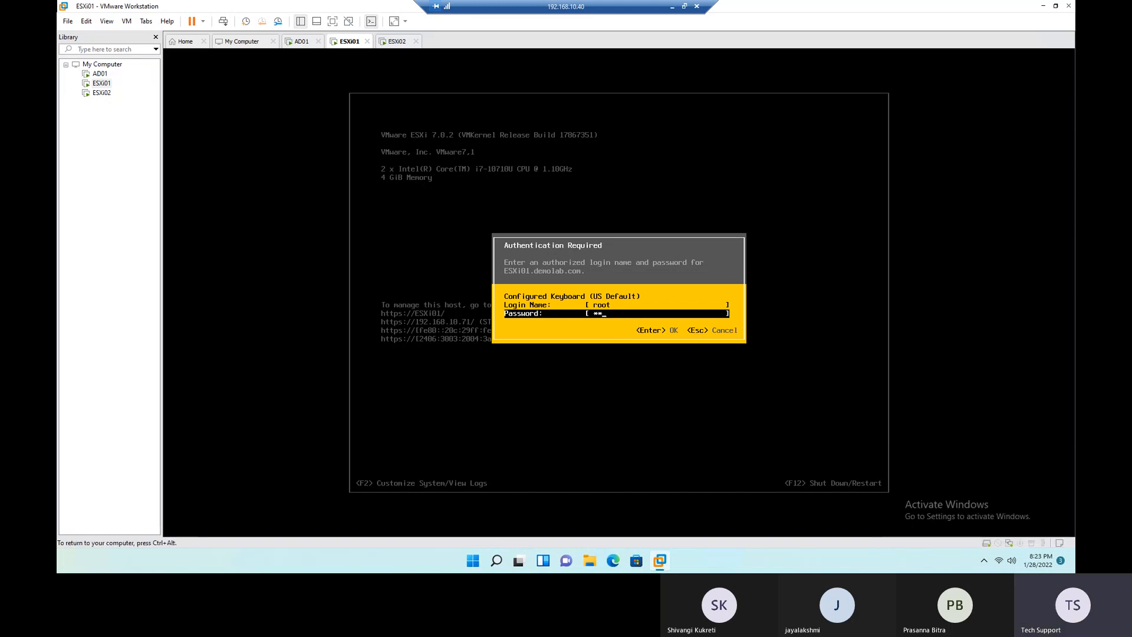
key("BackSpace")
key("BackSpace")
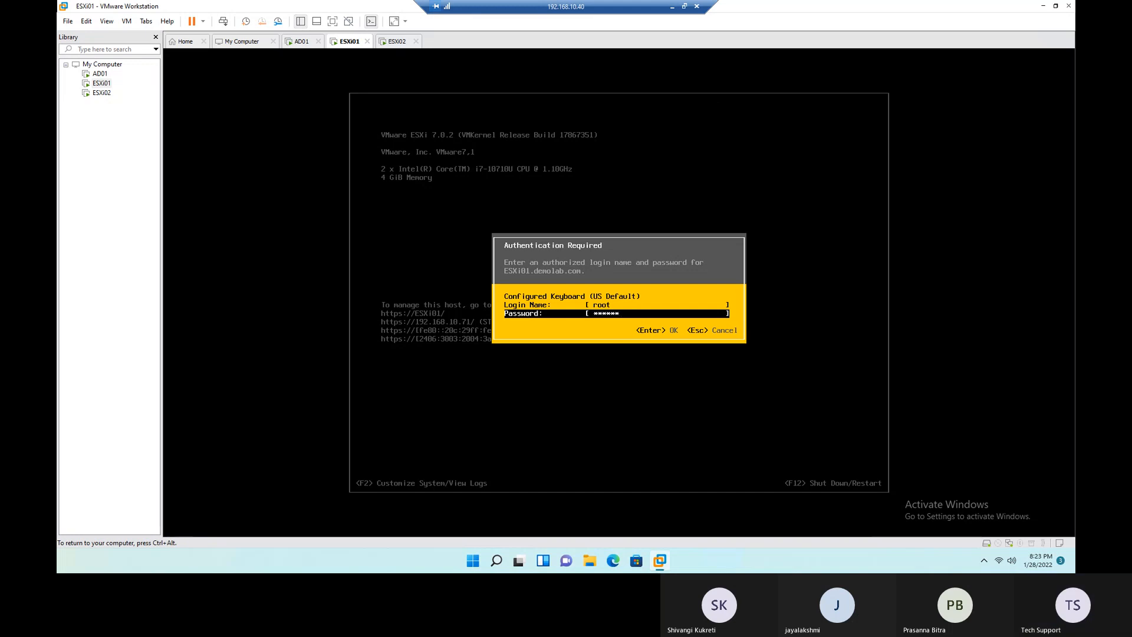
key("Return")
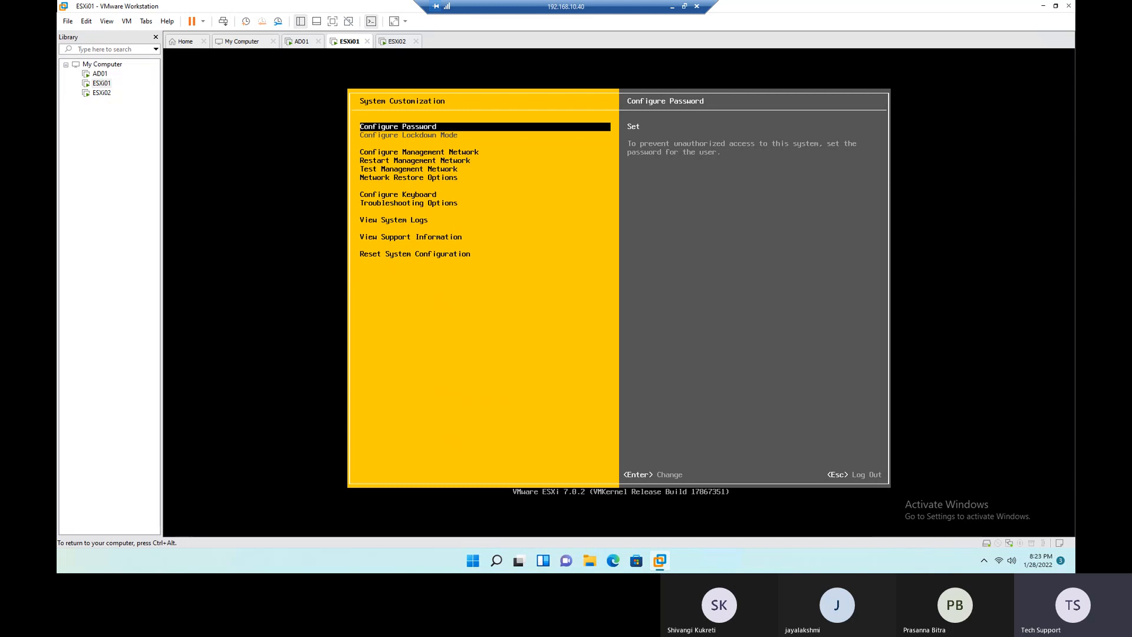
- Wake the ESXi01 console and examine the Configure Password and Configure Management Network entries in System Customization
key("ctrl+alt")
key("Return")
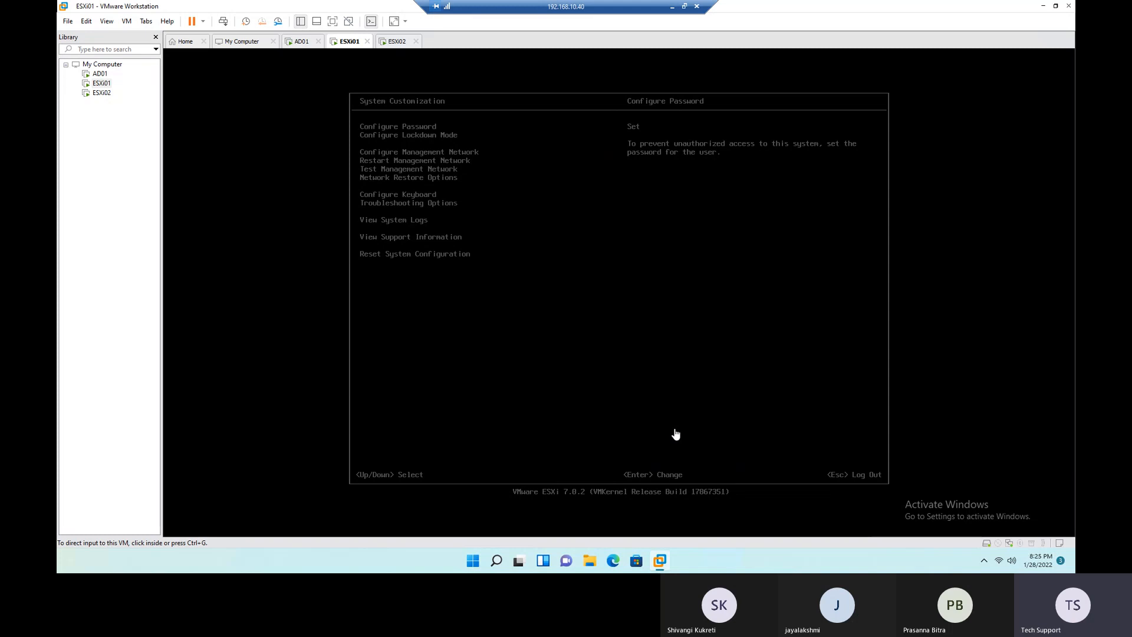
left_click(707, 407)
key("Return")
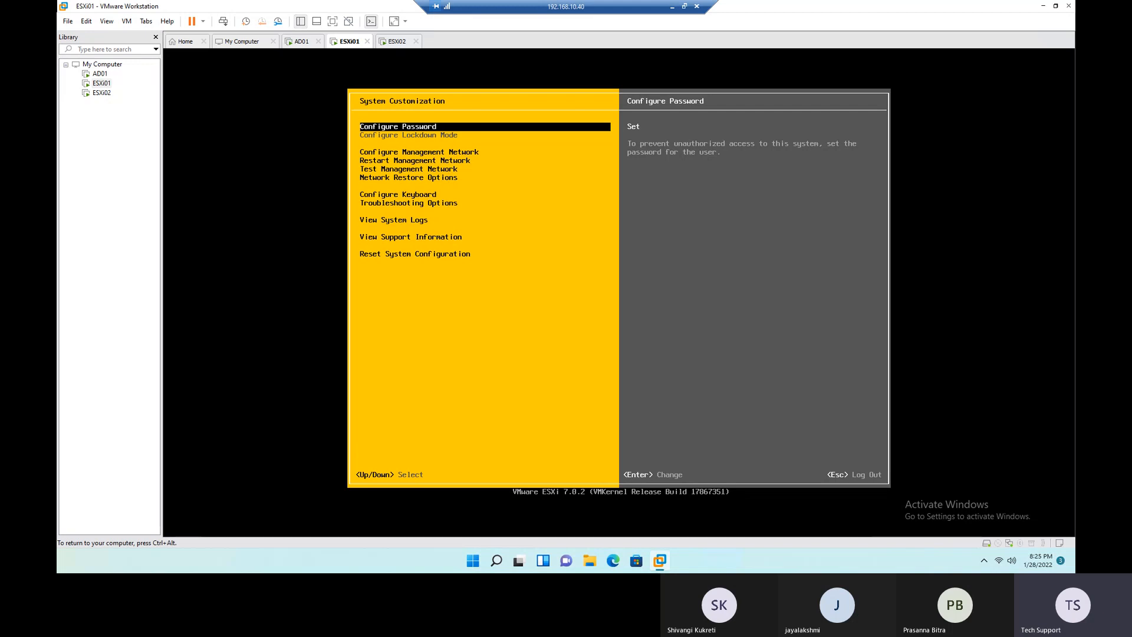
key("Down")
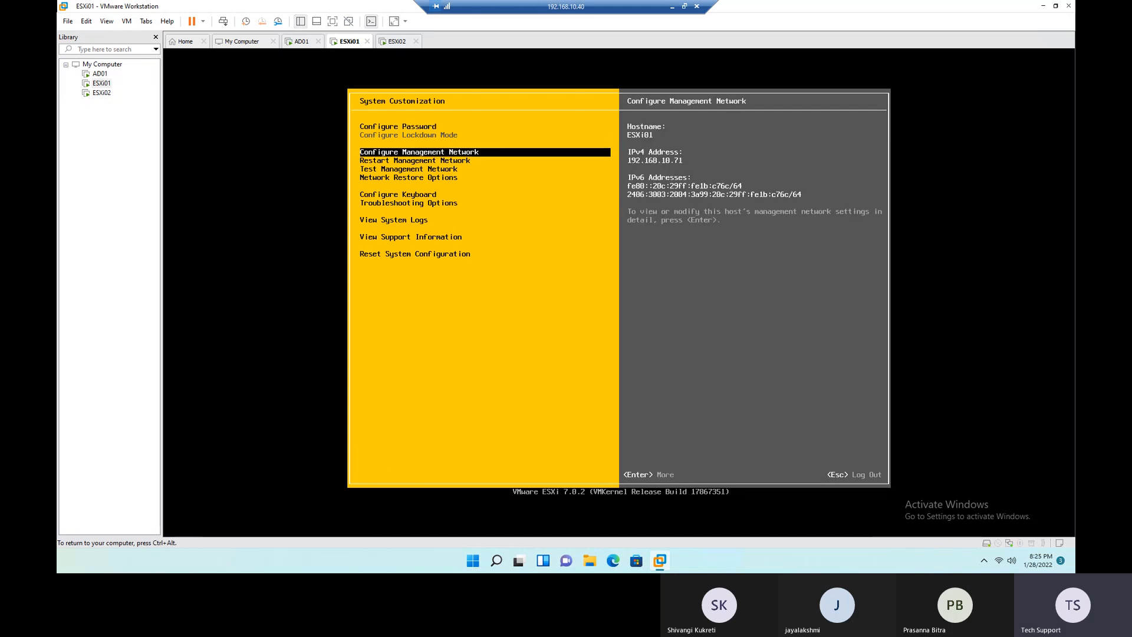
key("Up")
key("Down")
key("Up")
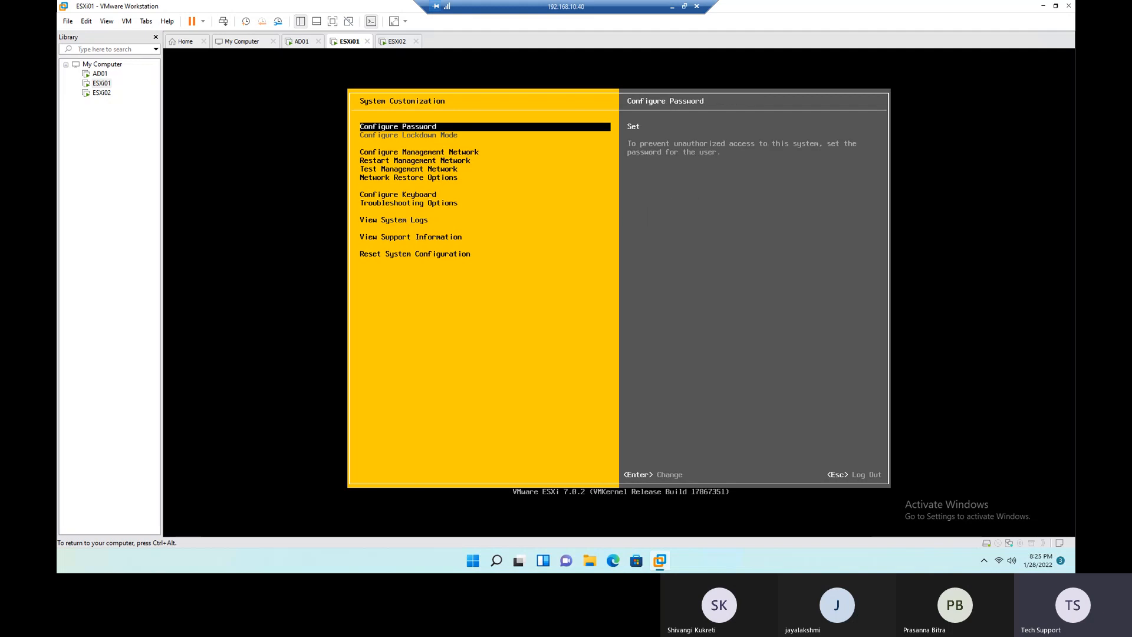
key("Down")
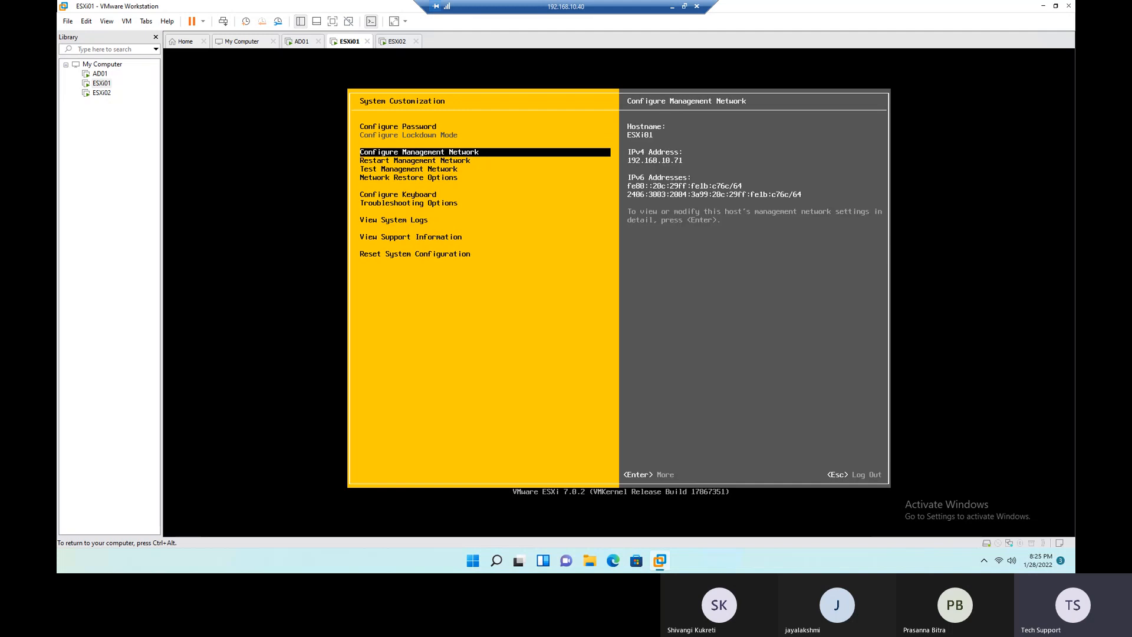
key("Up")
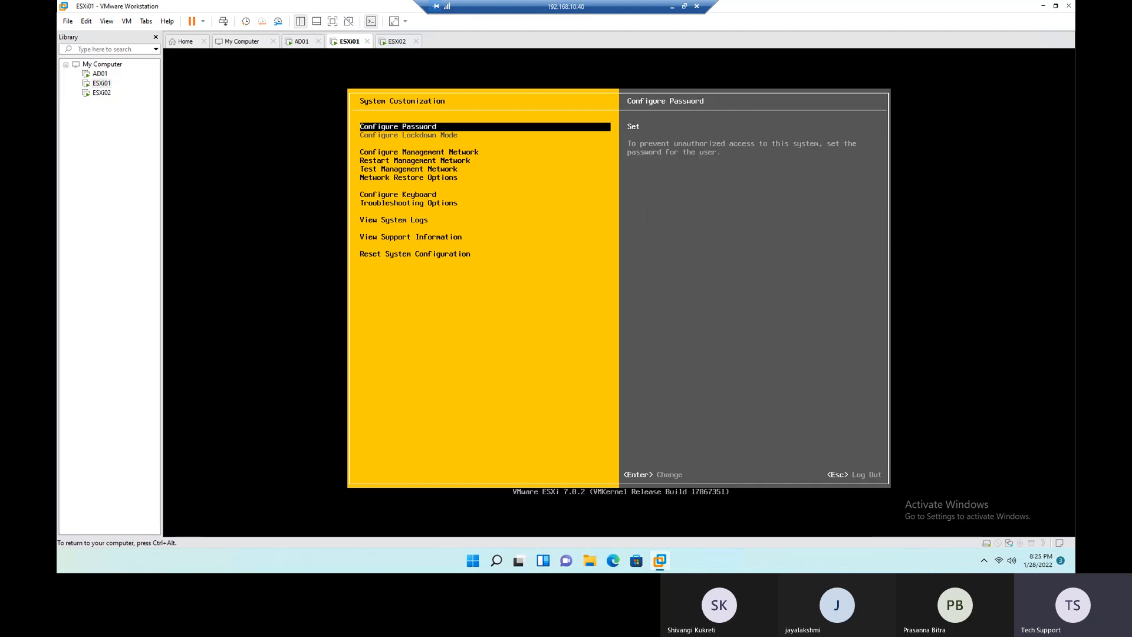
key("Down")
key("Up")
key("Down")
key("Up")
key("ctrl+alt")
left_click(440, 179)
- Open the Configure Management Network settings of ESXi01
key("Down")
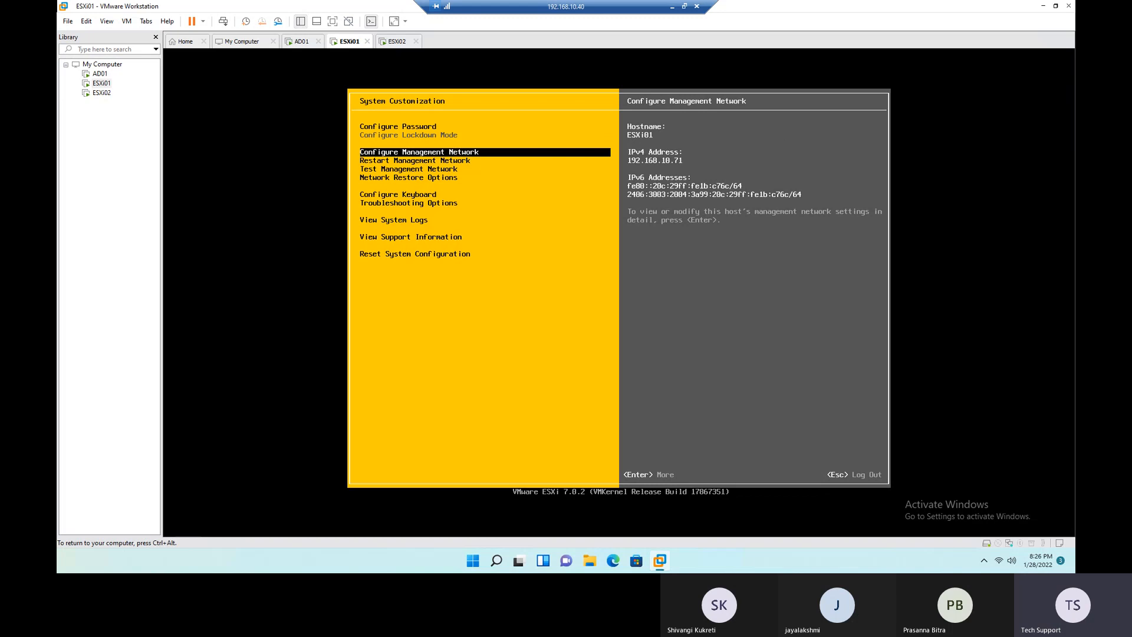
key("ctrl+alt")
left_click(682, 171)
key("Return")
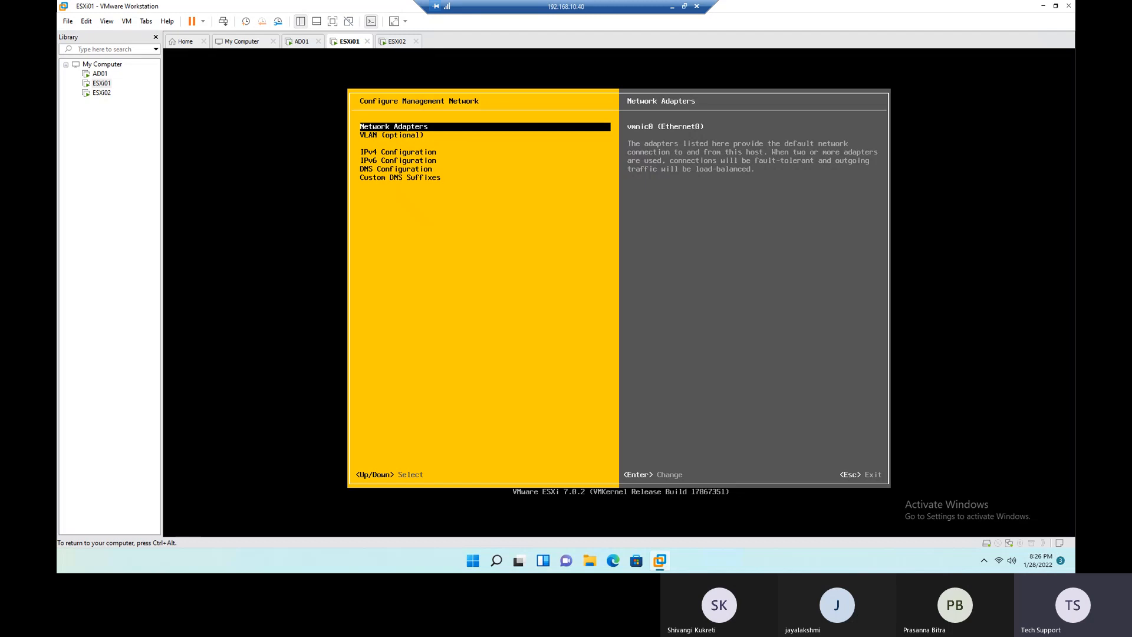
- Review the VLAN and IPv4 Configuration entries of ESXi01's management network
key("Down")
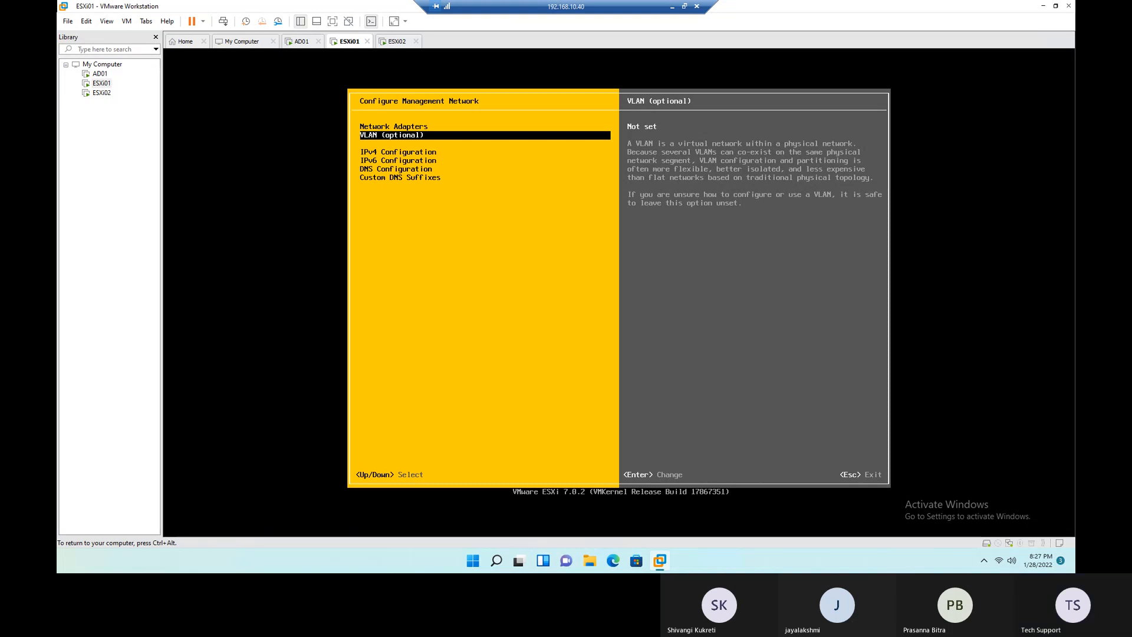
key("Down")
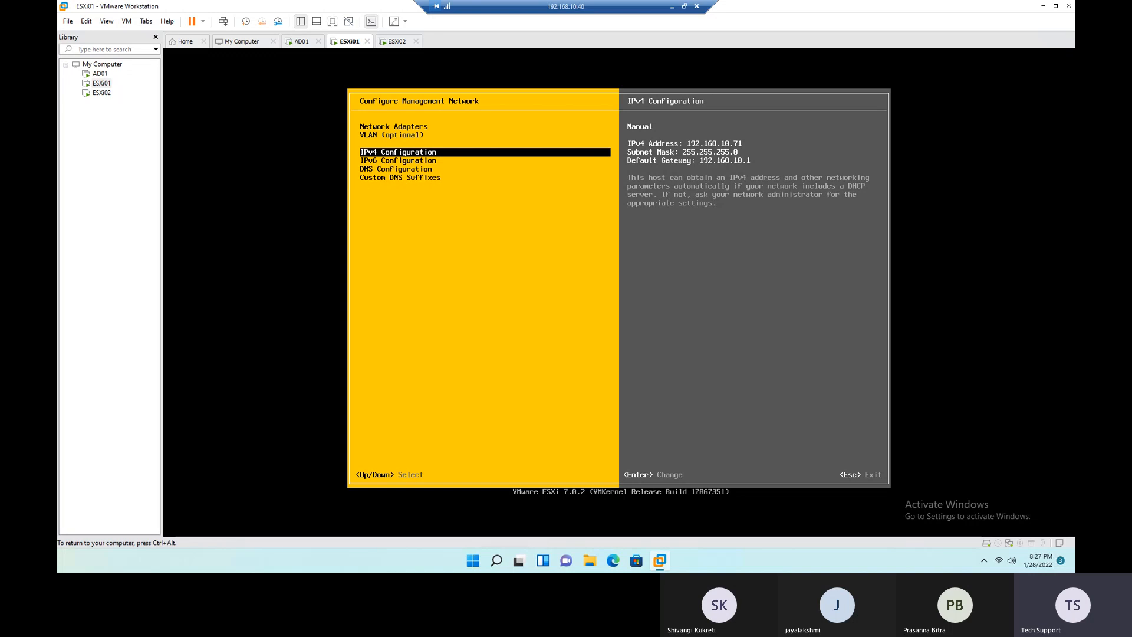
key("ctrl+alt")
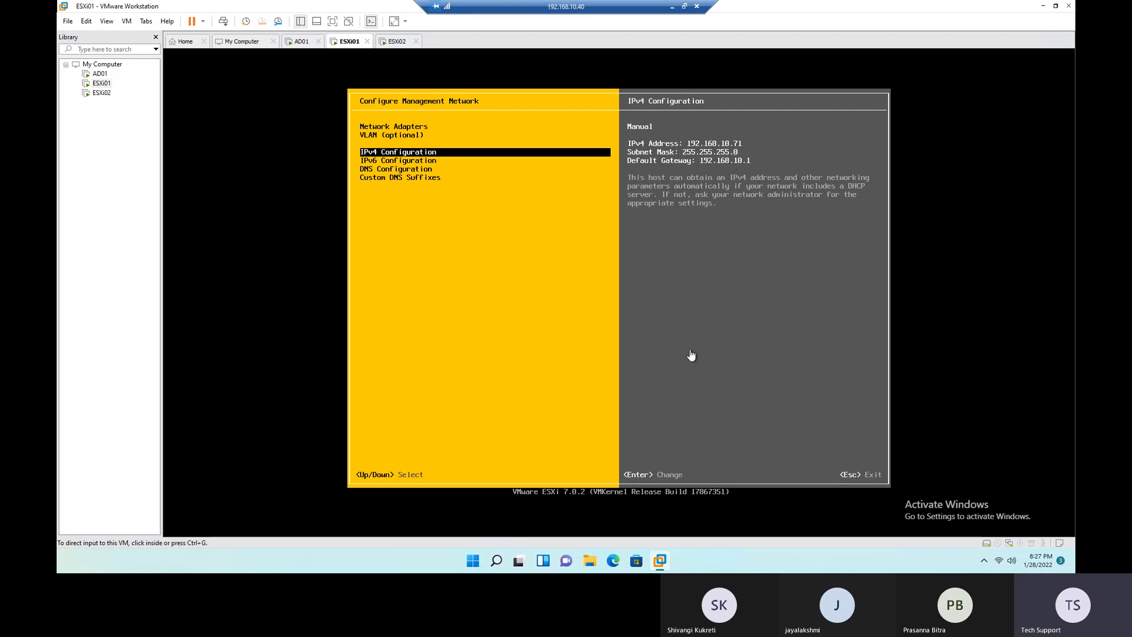
- View the IPv4 Configuration options of ESXi01's management network and close them without making changes
left_click(696, 389)
key("Return")
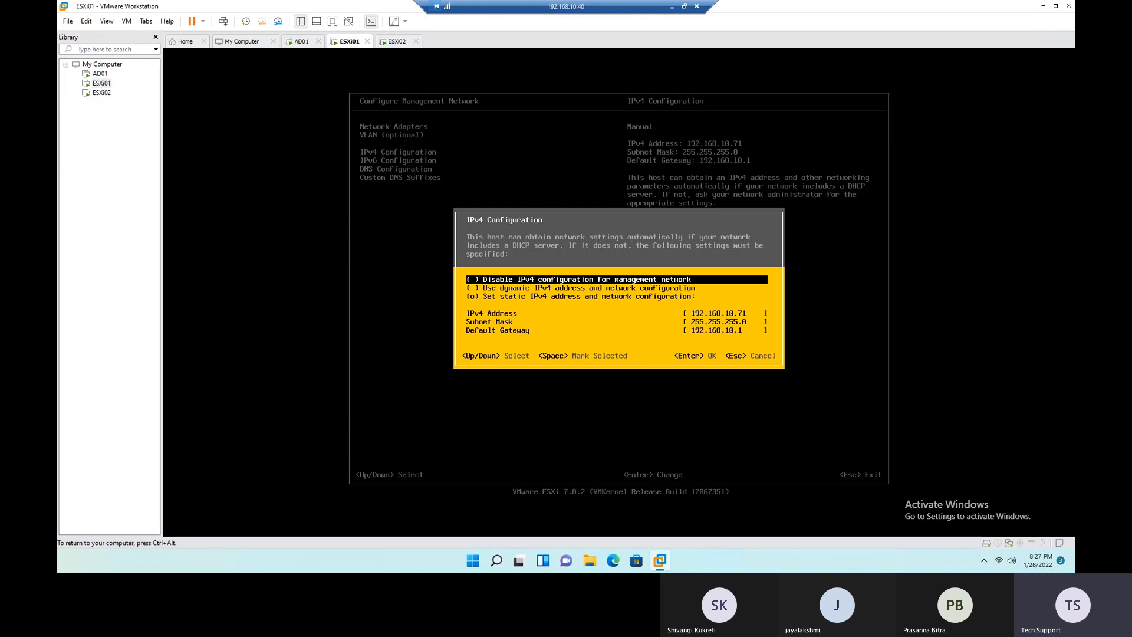
key("Escape")
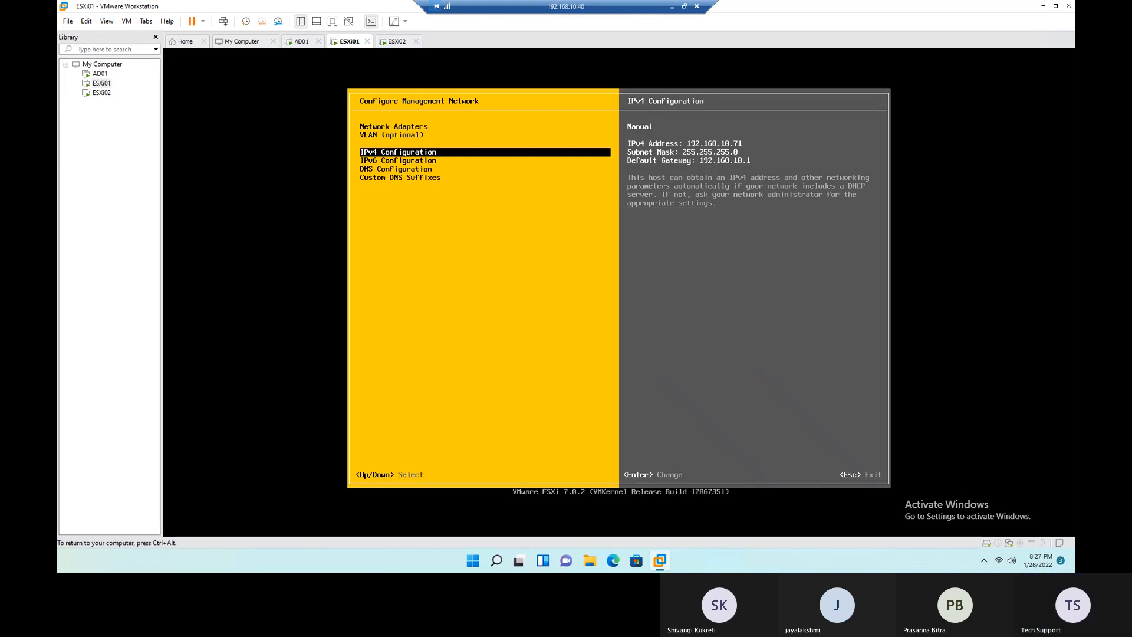
- Compare the IPv4 Configuration and IPv6 Configuration entries of ESXi01's management network
key("Down")
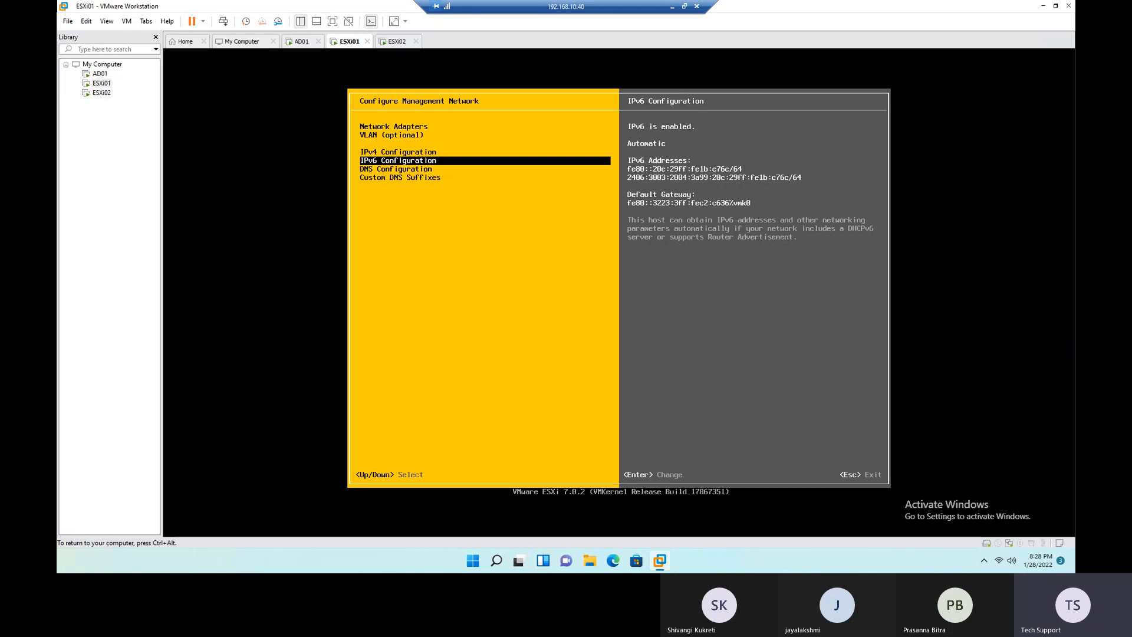
key("Up")
key("Down")
key("Up")
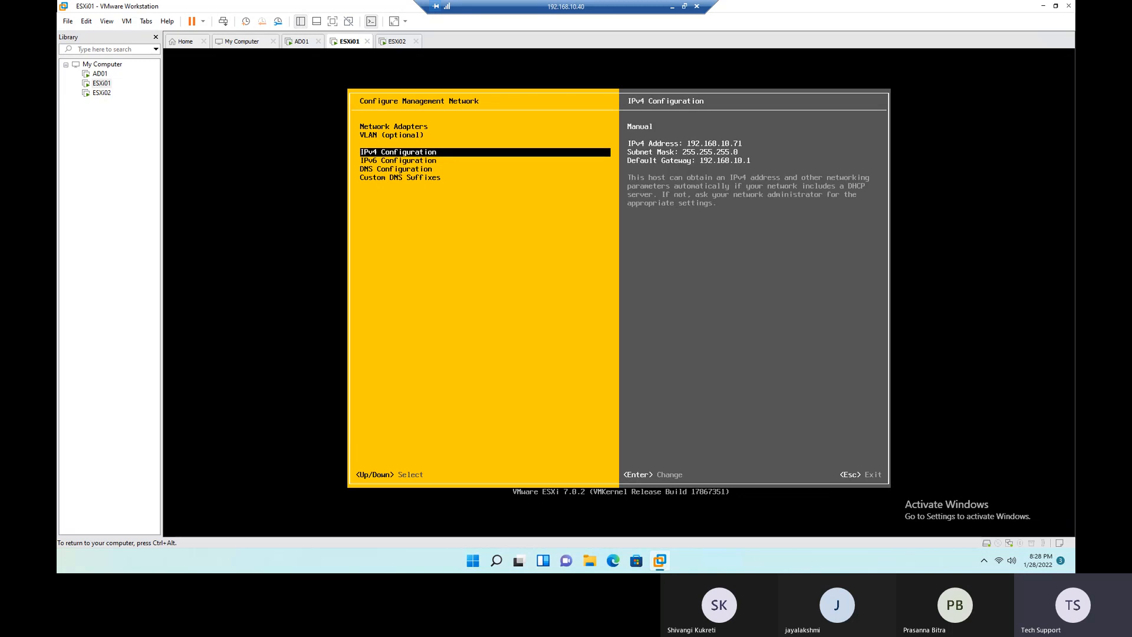
key("ctrl+alt")
left_click(531, 143)
key("Down")
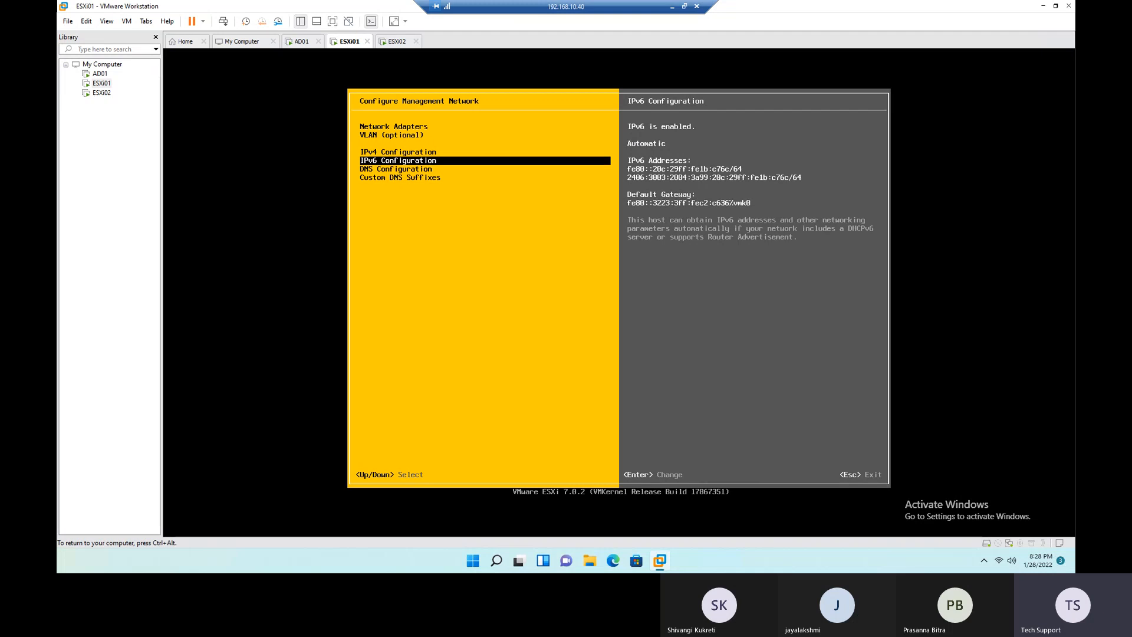
- Review the DNS Configuration entry of ESXi01's management network
key("ctrl+alt")
left_click(496, 258)
key("Down")
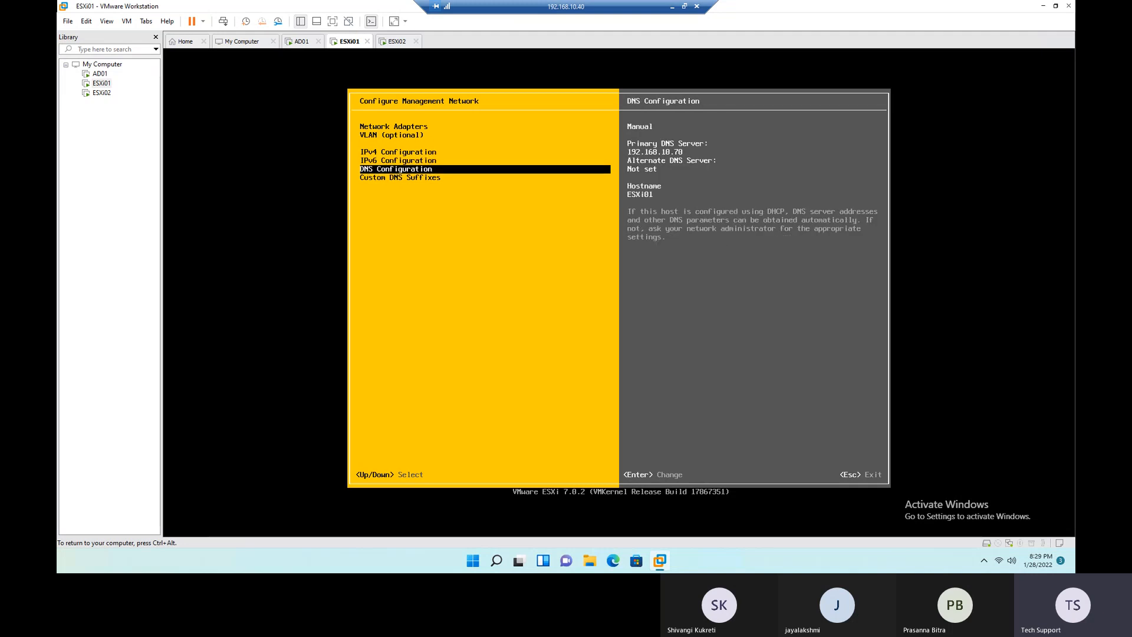
- Switch to the AD01 virtual machine, unlock it and sign in as the domain administrator with the account password
key("ctrl+alt")
left_click(99, 73)
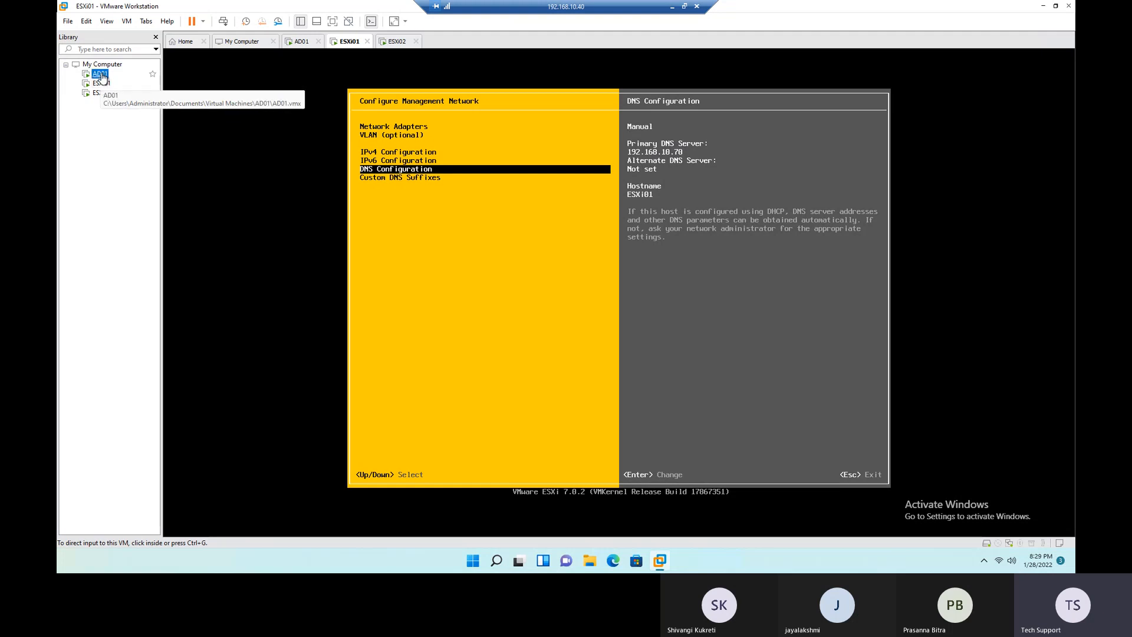
right_click(304, 43)
left_click(349, 105)
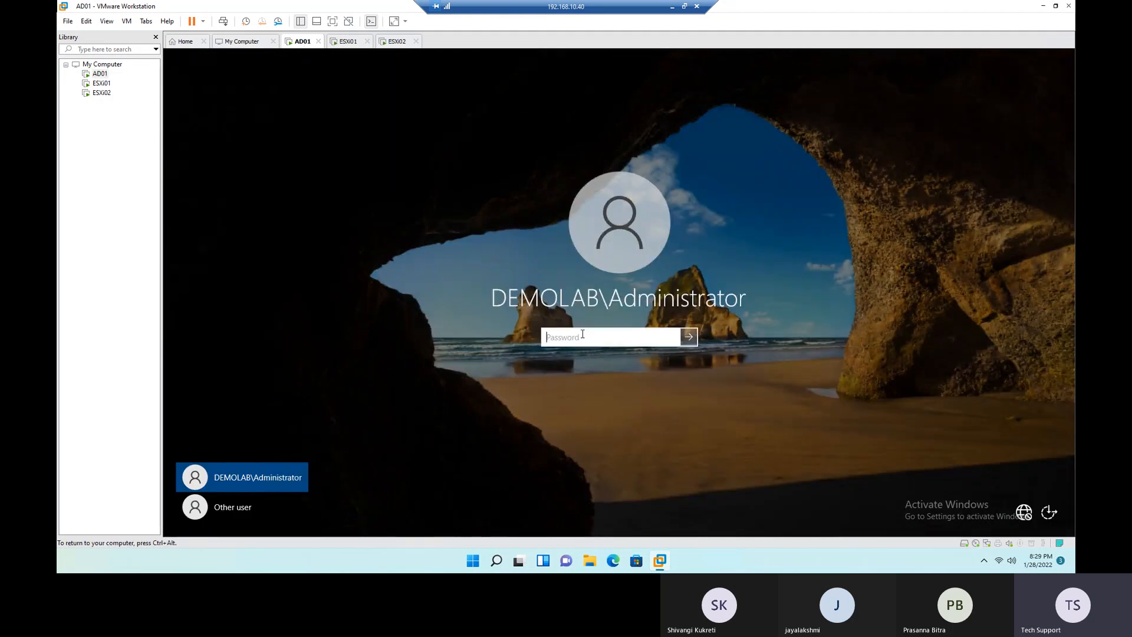
type("*********")
key("Return")
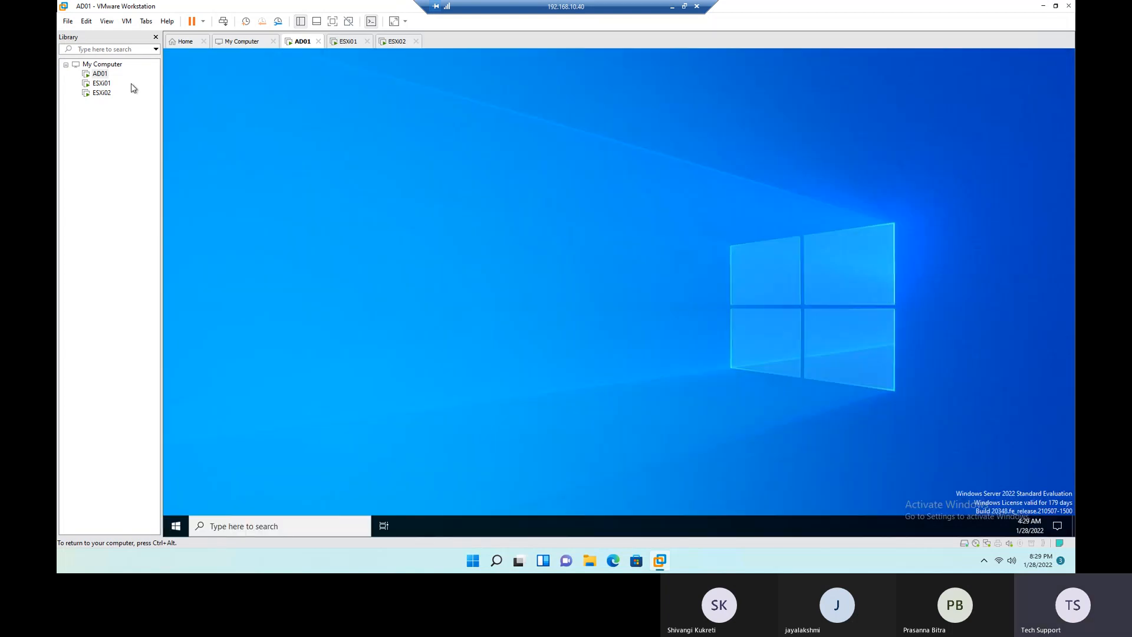
- Open a Command Prompt on AD01 and run ipconfig
left_click(318, 529)
type("cmd")
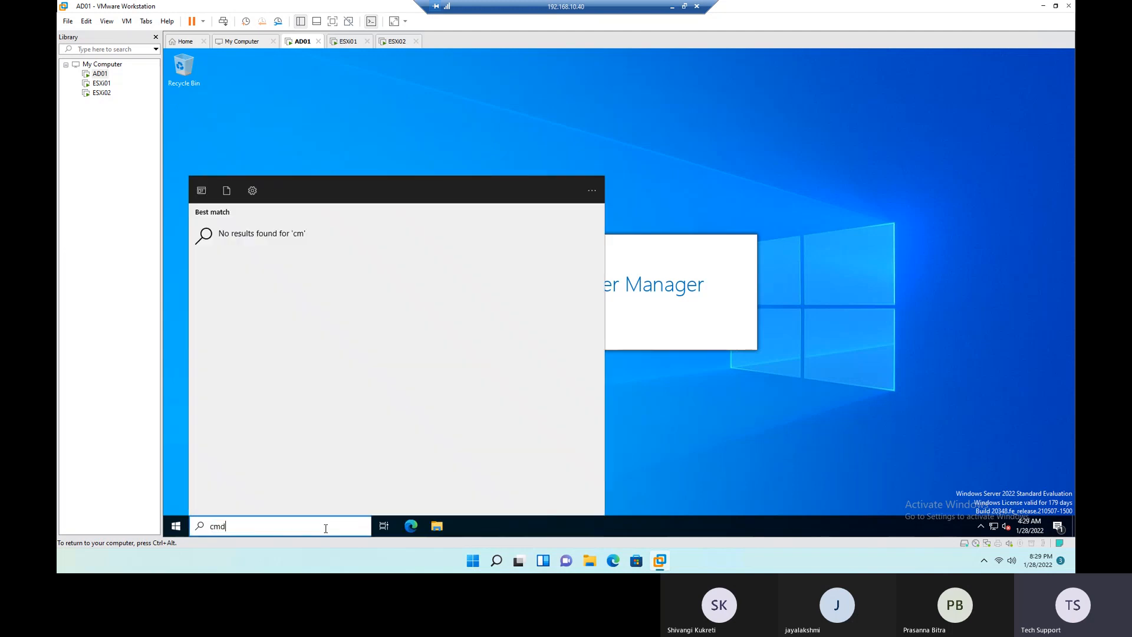
key("Return")
type("ipcon")
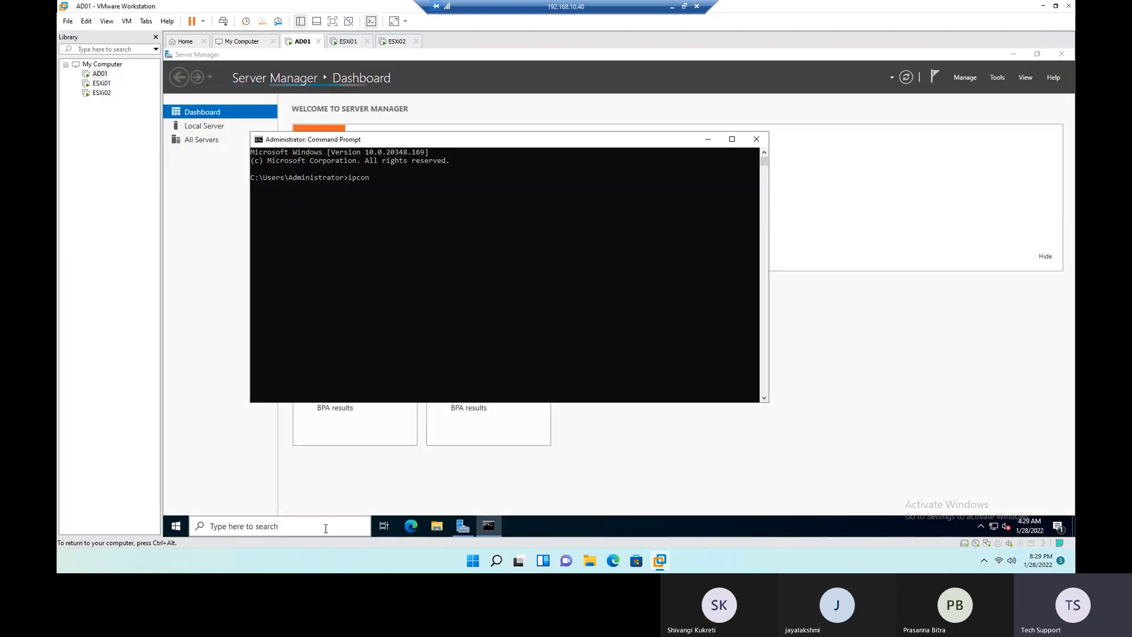
type("fig")
key("Return")
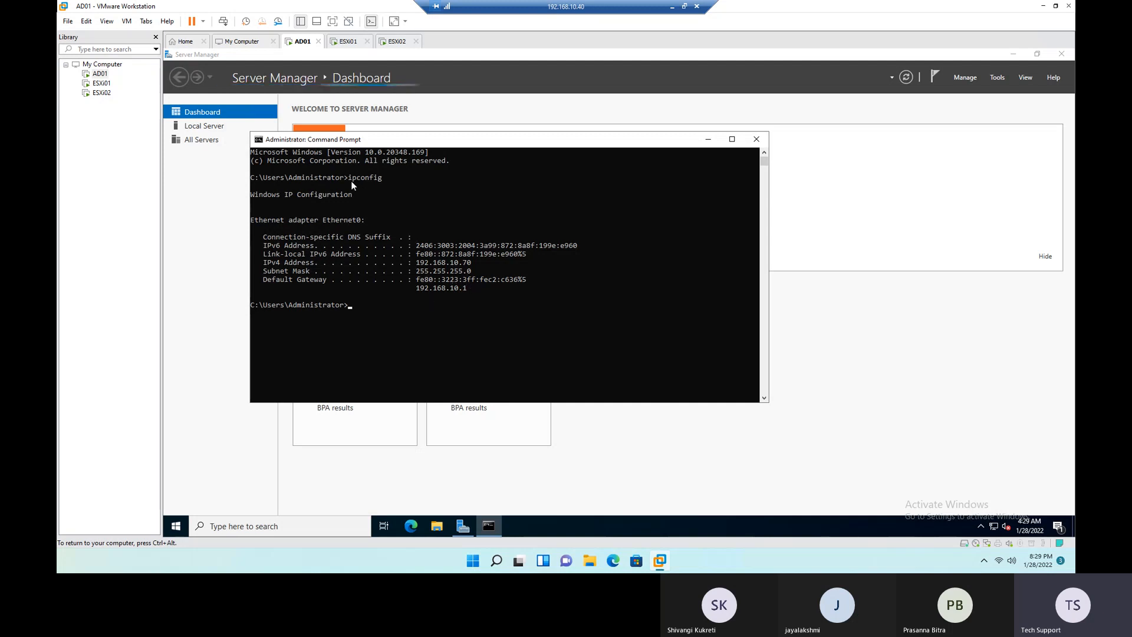
- Run ipconfig /all in AD01's Command Prompt to list the full network configuration
key("Up")
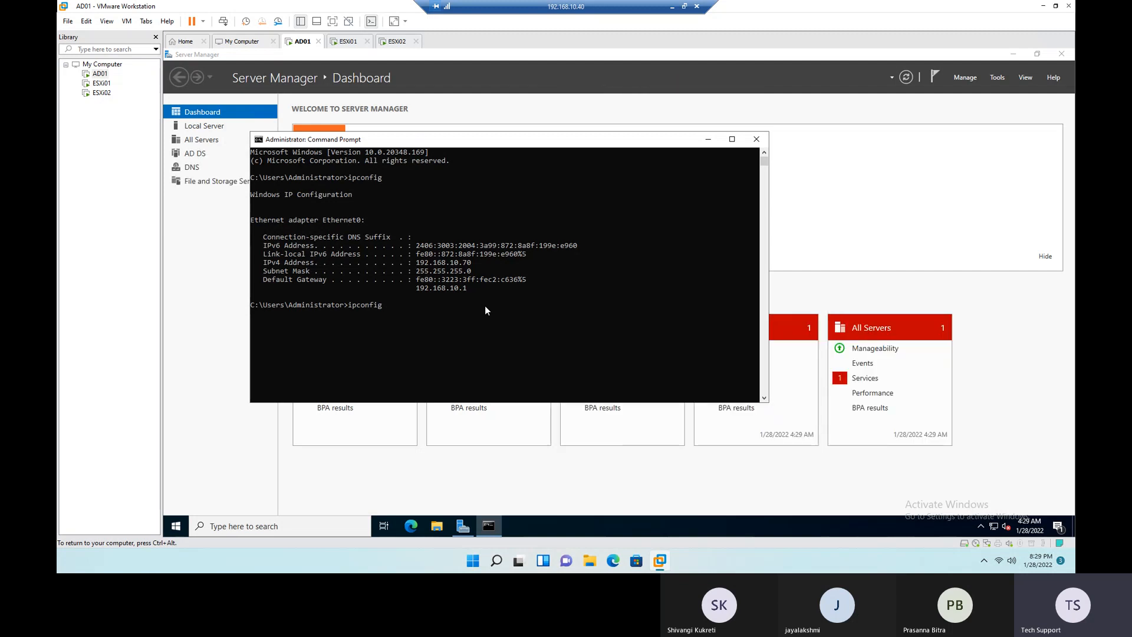
type("/all")
key("Return")
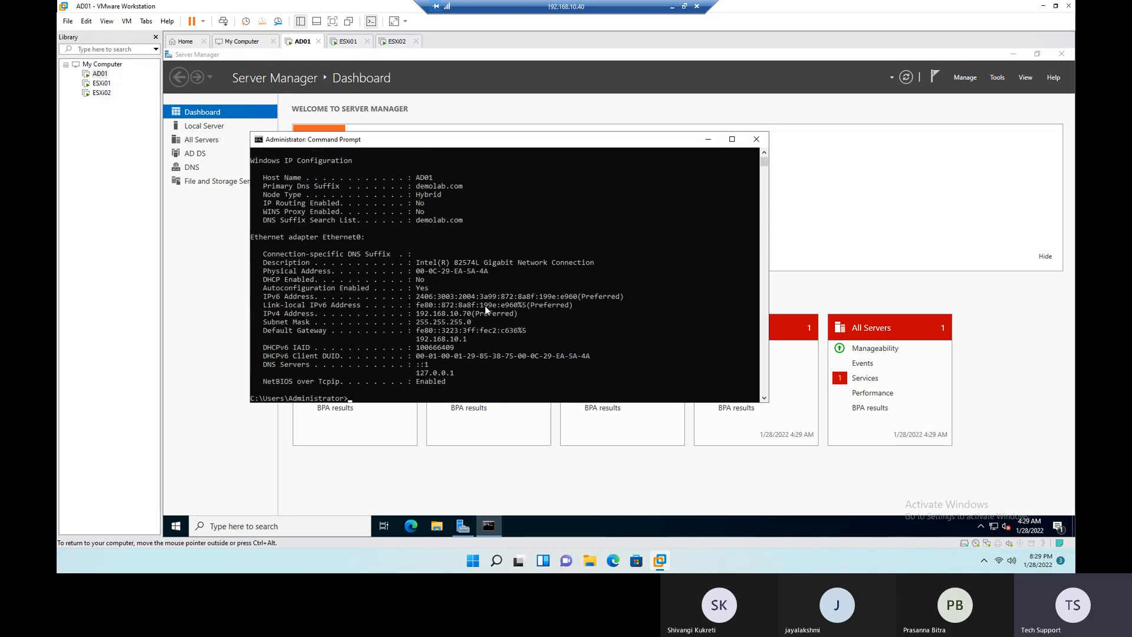
- Examine the ipconfig /all command line, host name and primary DNS suffix in AD01's output
scroll(423, 253, "up", 3)
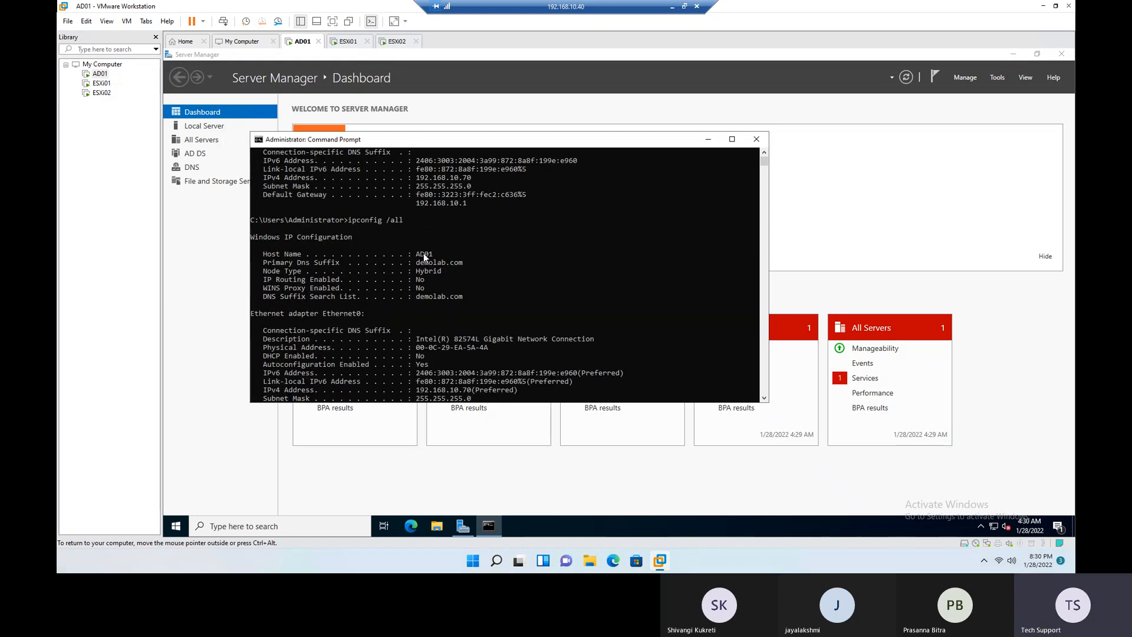
left_click_drag(349, 219, 411, 219)
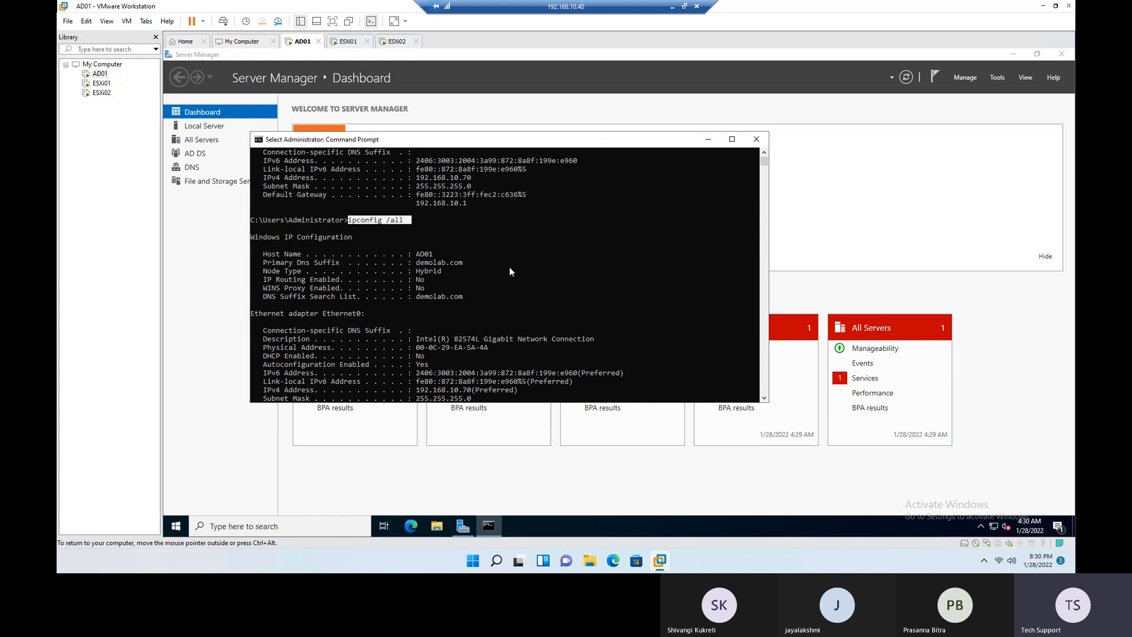
scroll(509, 267, "down", 1)
left_click_drag(278, 228, 411, 230)
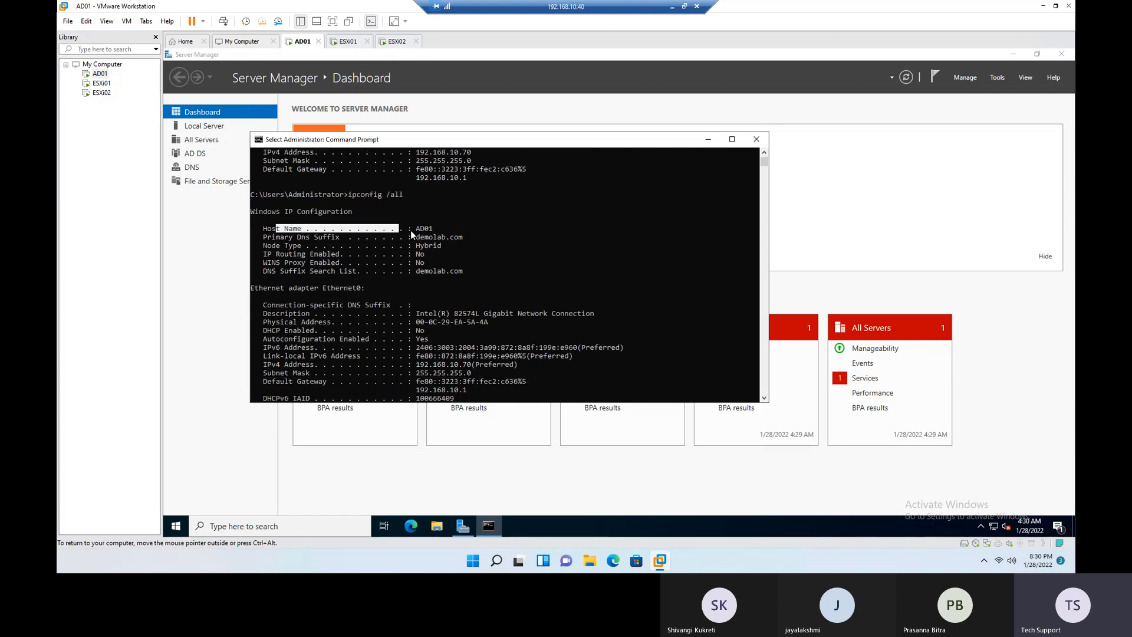
left_click(414, 237)
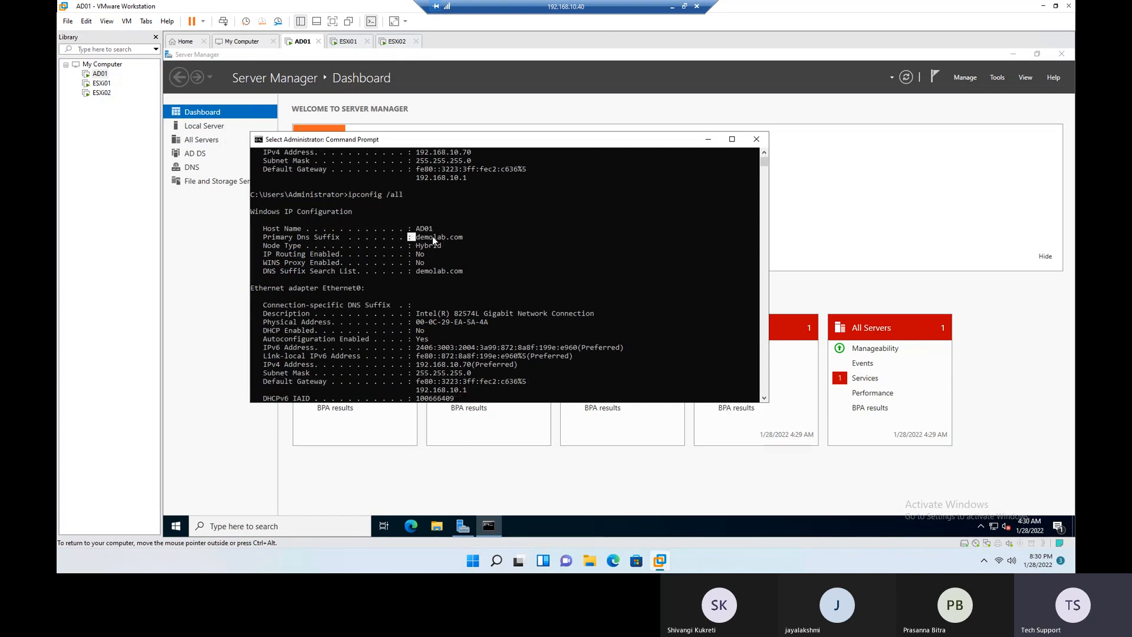
left_click_drag(456, 238, 465, 239)
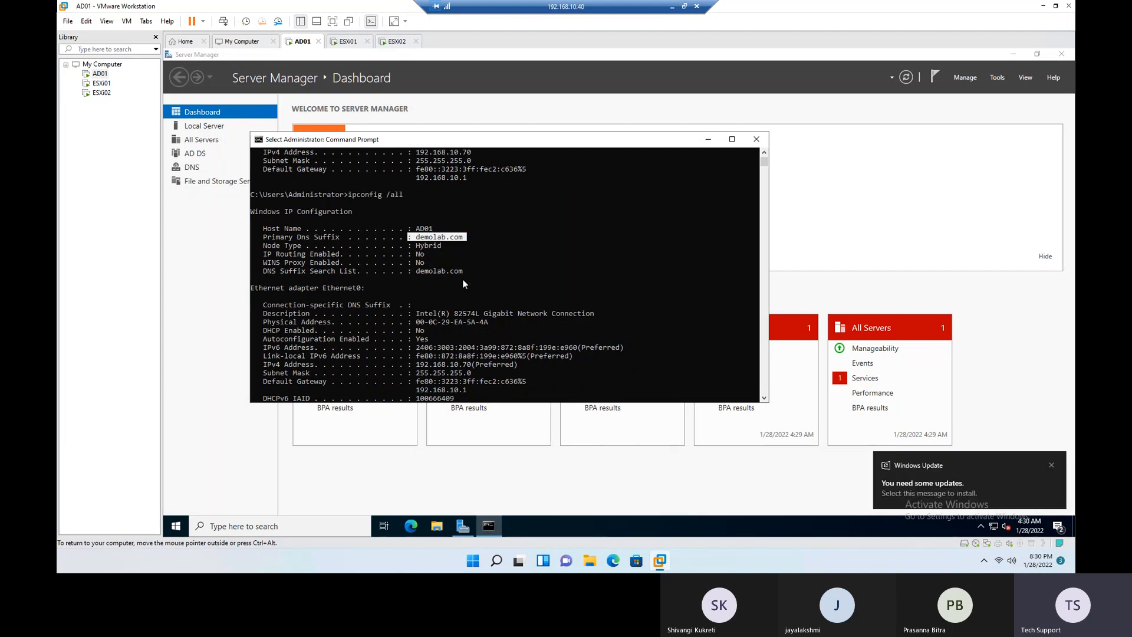
- Examine the IP address, gateway and DNS server lines of AD01's Ethernet adapter
scroll(462, 279, "down", 1)
scroll(463, 282, "down", 2)
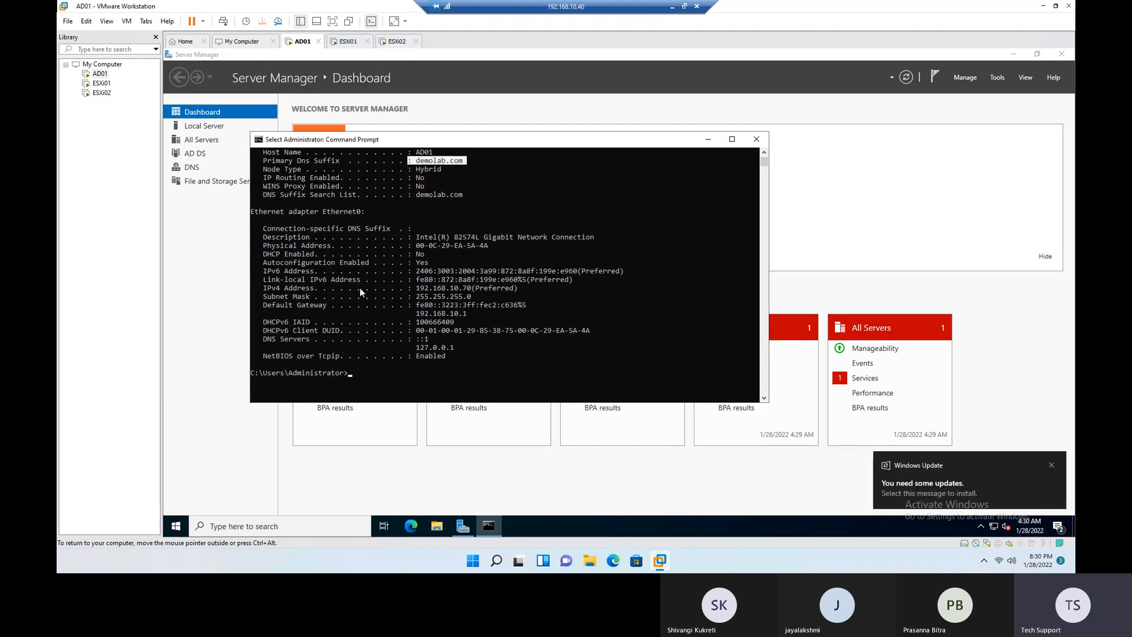
left_click_drag(257, 281, 494, 356)
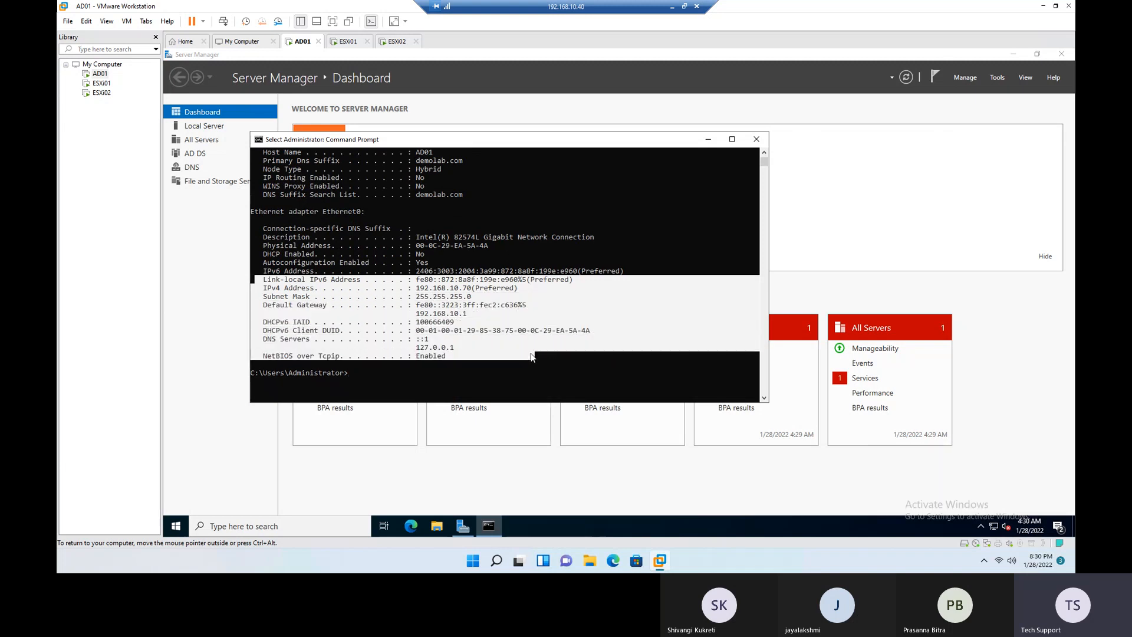
left_click(481, 372)
left_click_drag(417, 348, 436, 350)
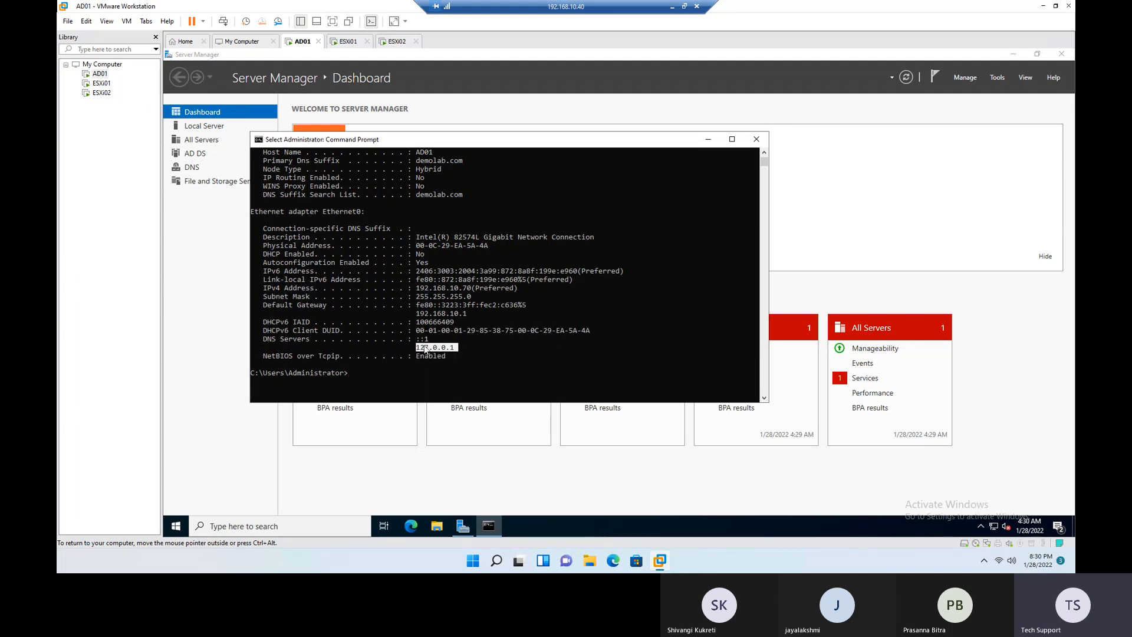
left_click(463, 288)
- Return to the ESXi01 console and review the DNS Configuration and Custom DNS Suffixes entries
left_click(101, 84)
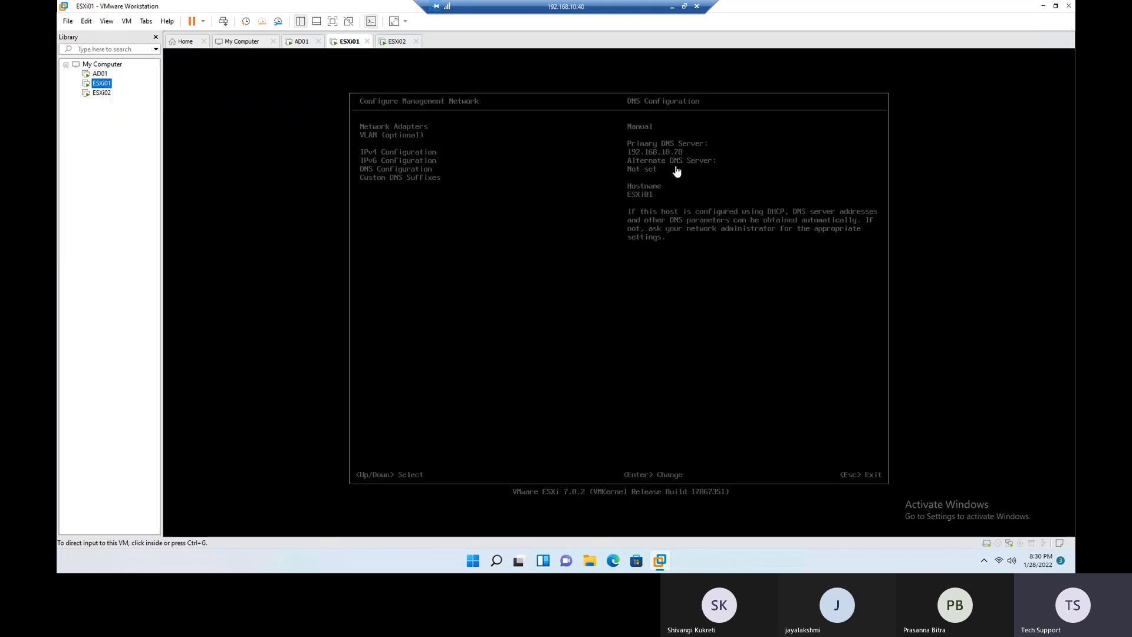
left_click(670, 162)
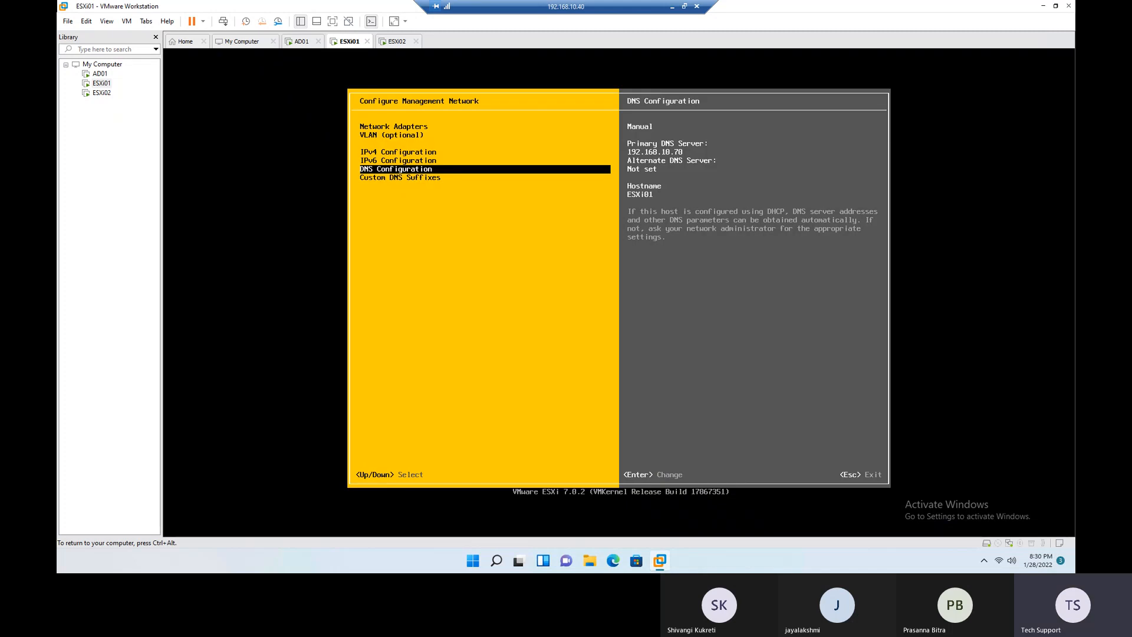
key("Down")
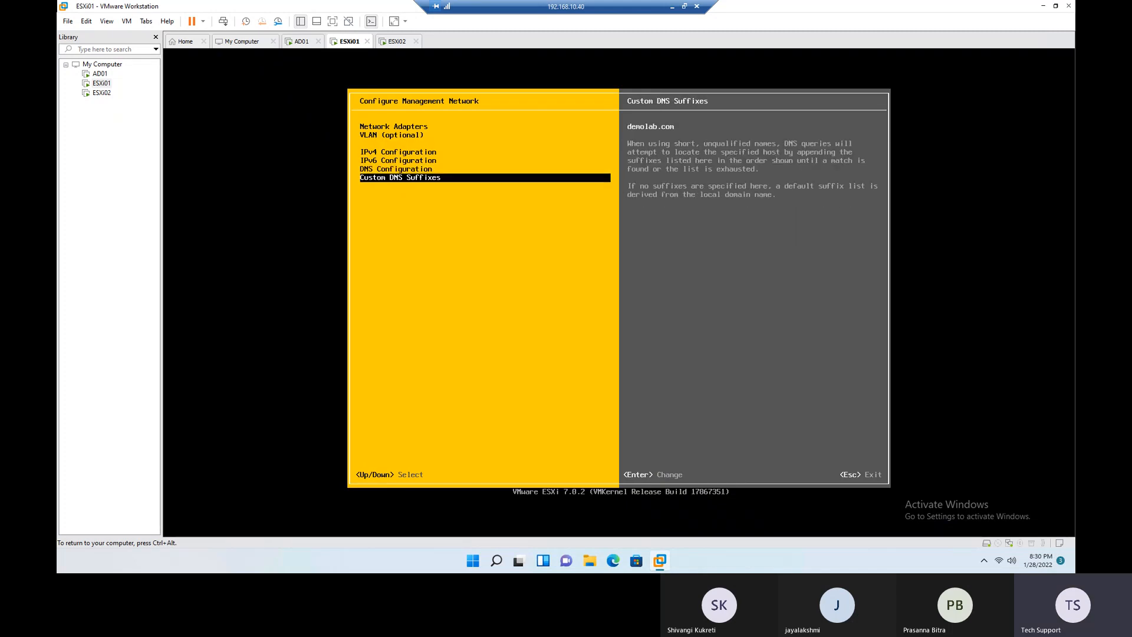
key("ctrl+alt")
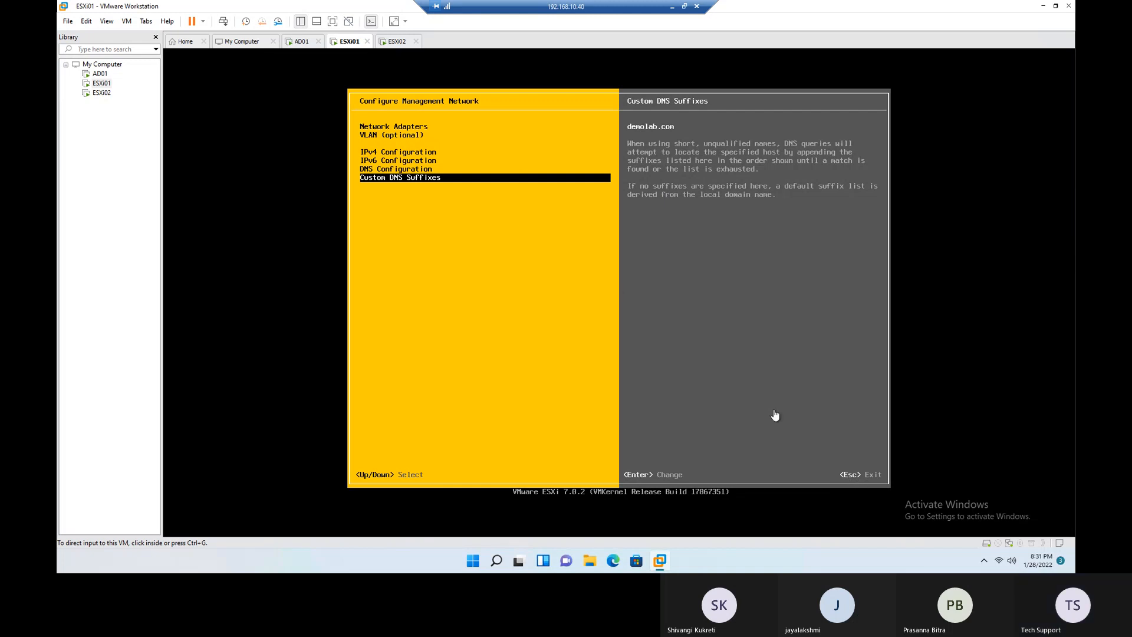
left_click(741, 382)
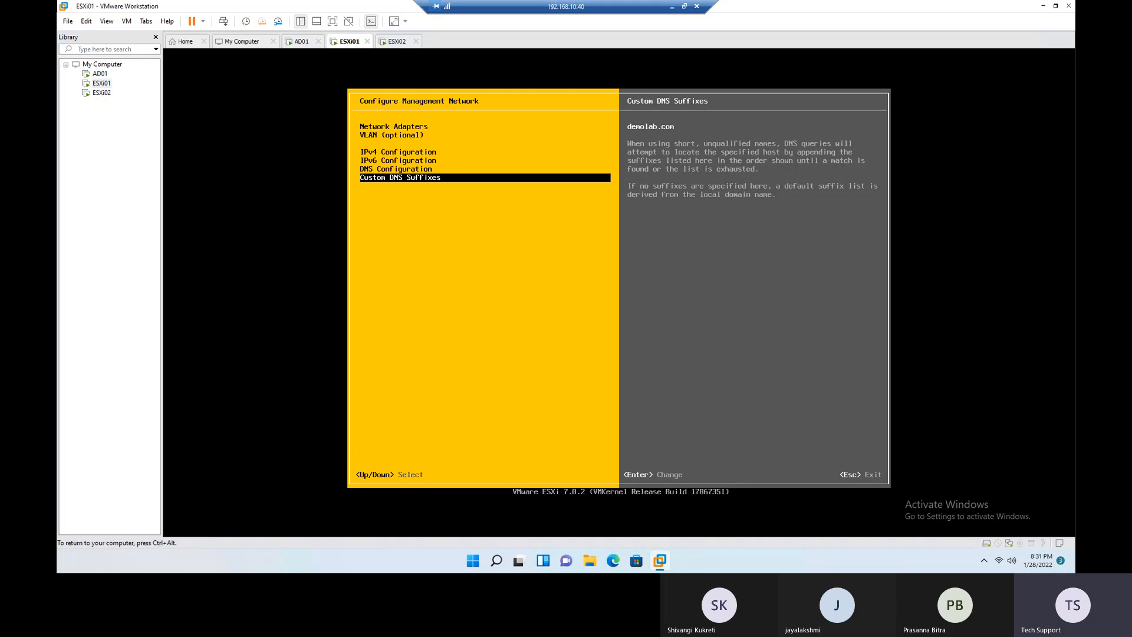
- Leave the management network settings and review the Restart Management Network entry in System Customization
key("Escape")
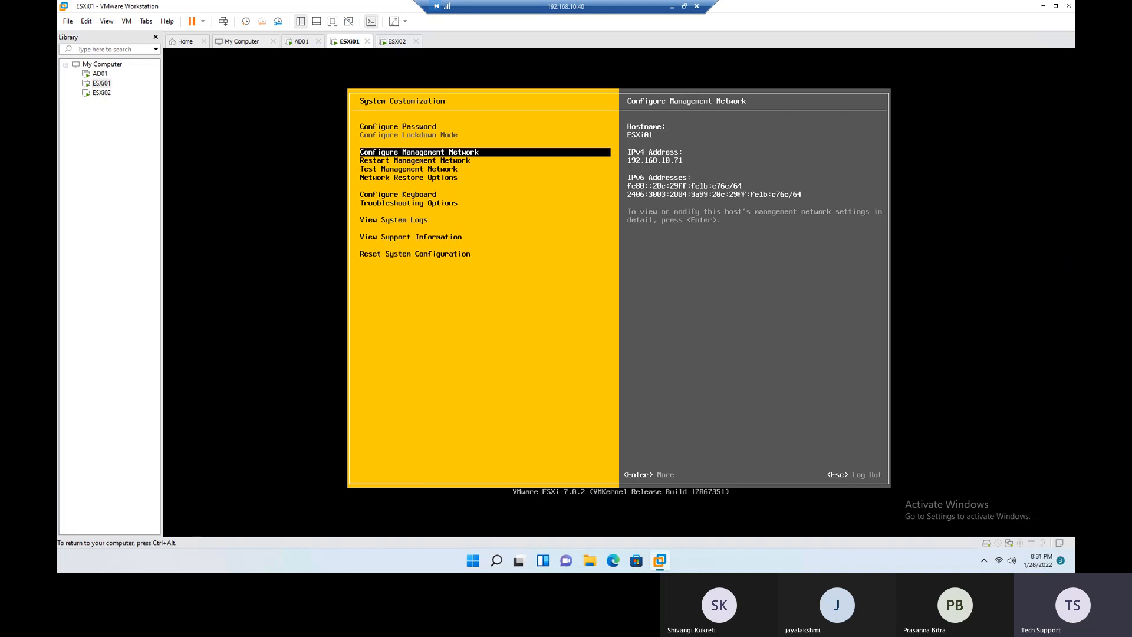
key("ctrl+alt")
left_click(483, 178)
key("Down")
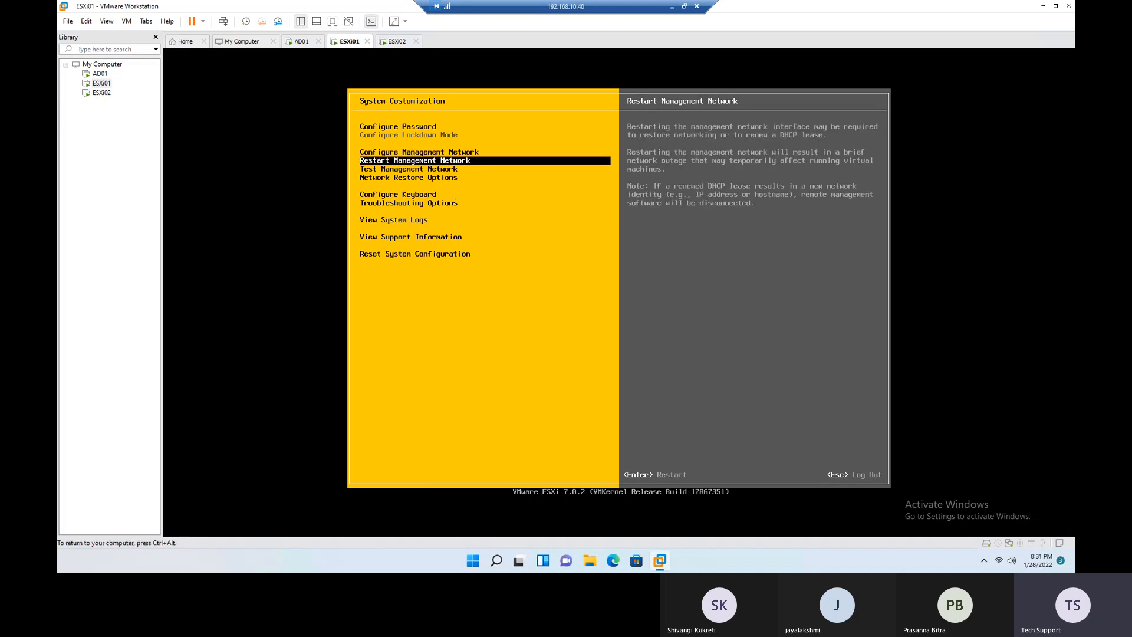
- Restart ESXi01's management network and dismiss the restart progress dialog
key("ctrl+alt")
left_click(658, 323)
key("Return")
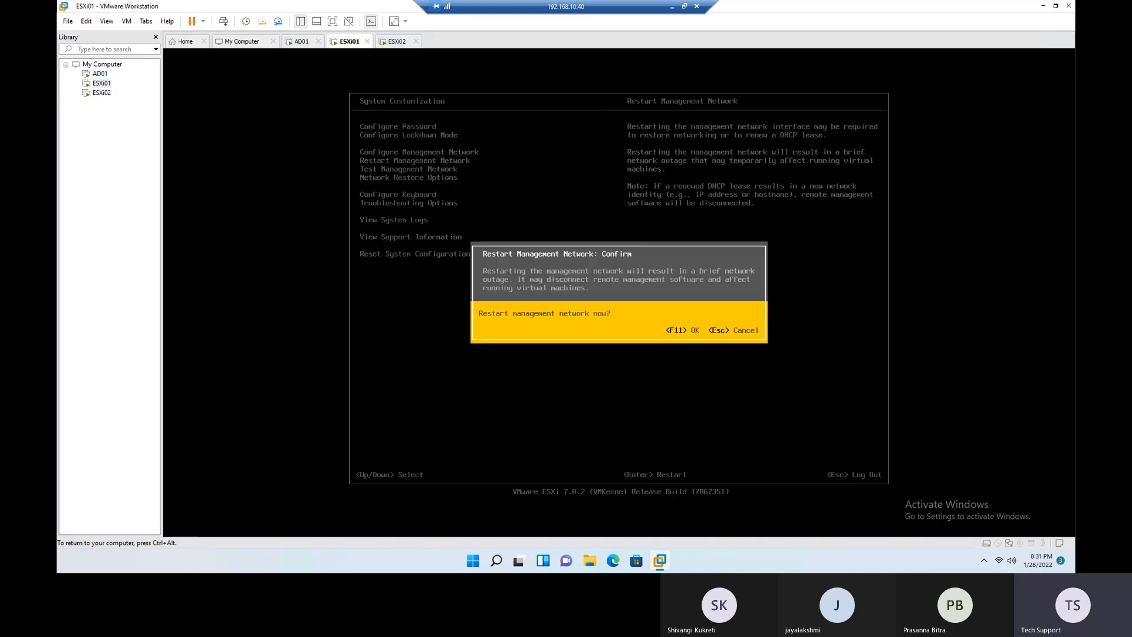
key("ctrl+alt")
left_click(680, 337)
key("F11")
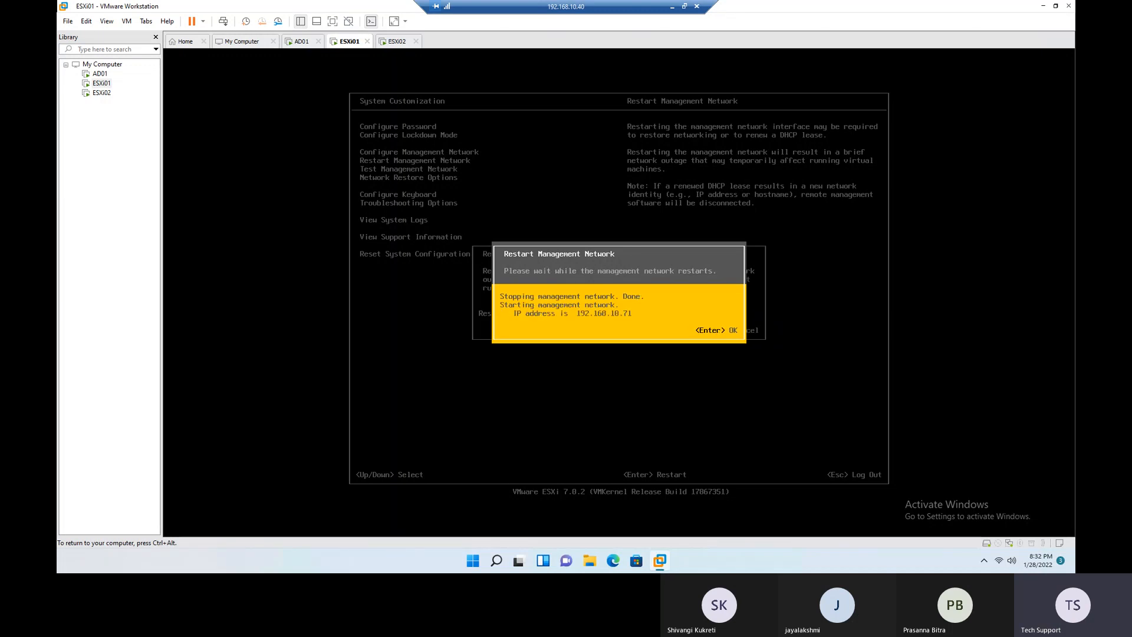
key("Return")
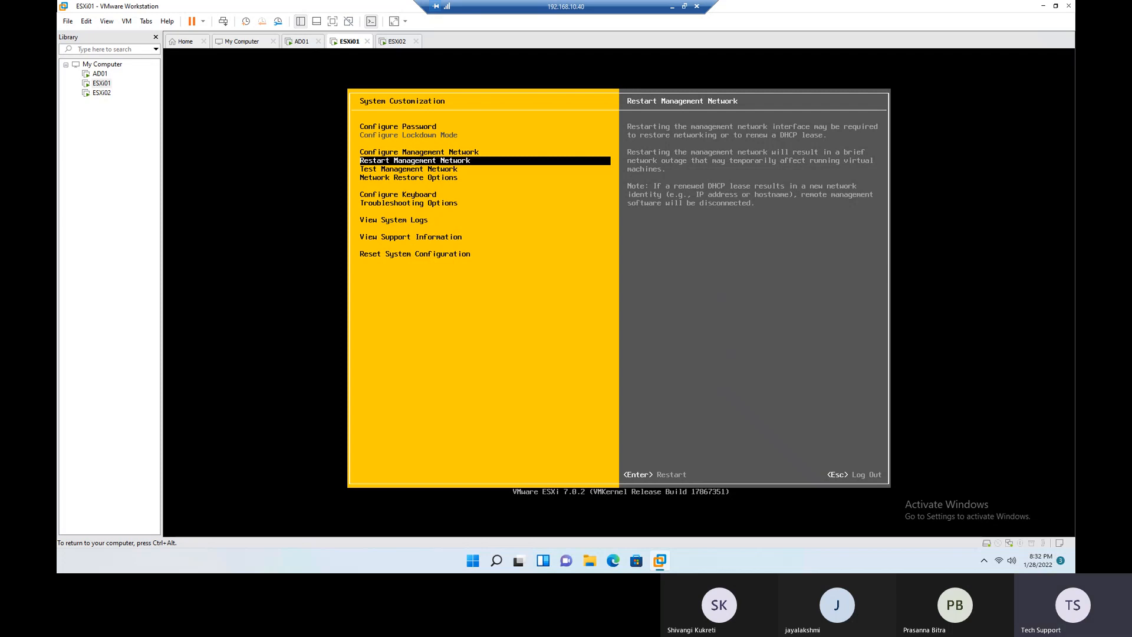
- Review the Test Management Network, Network Restore Options and Configure Keyboard entries in System Customization
key("Down")
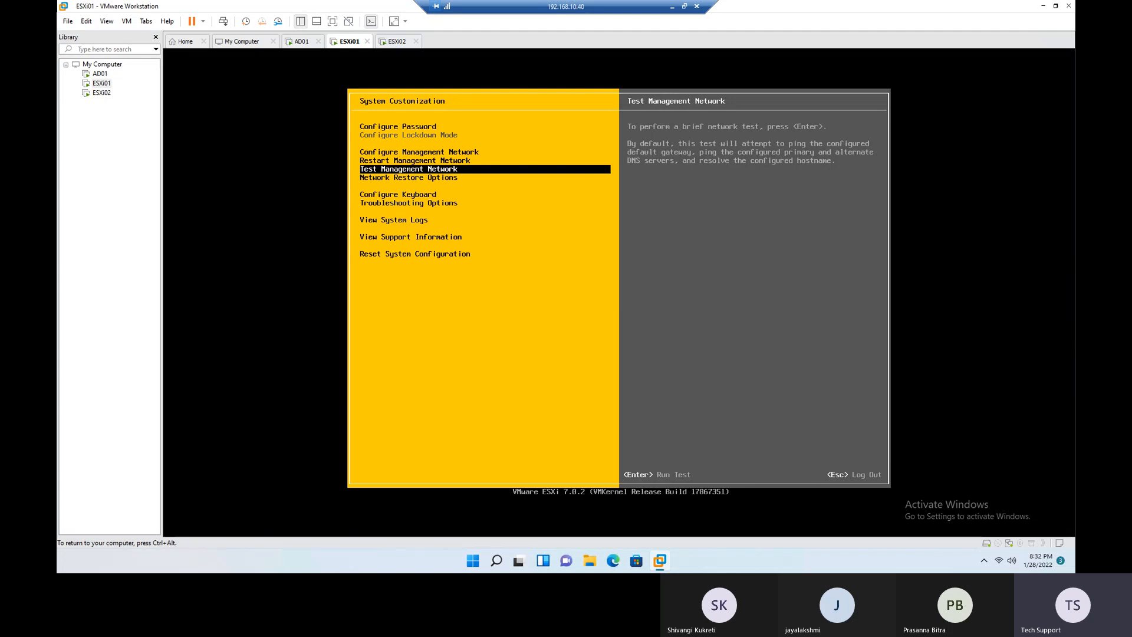
key("ctrl+alt")
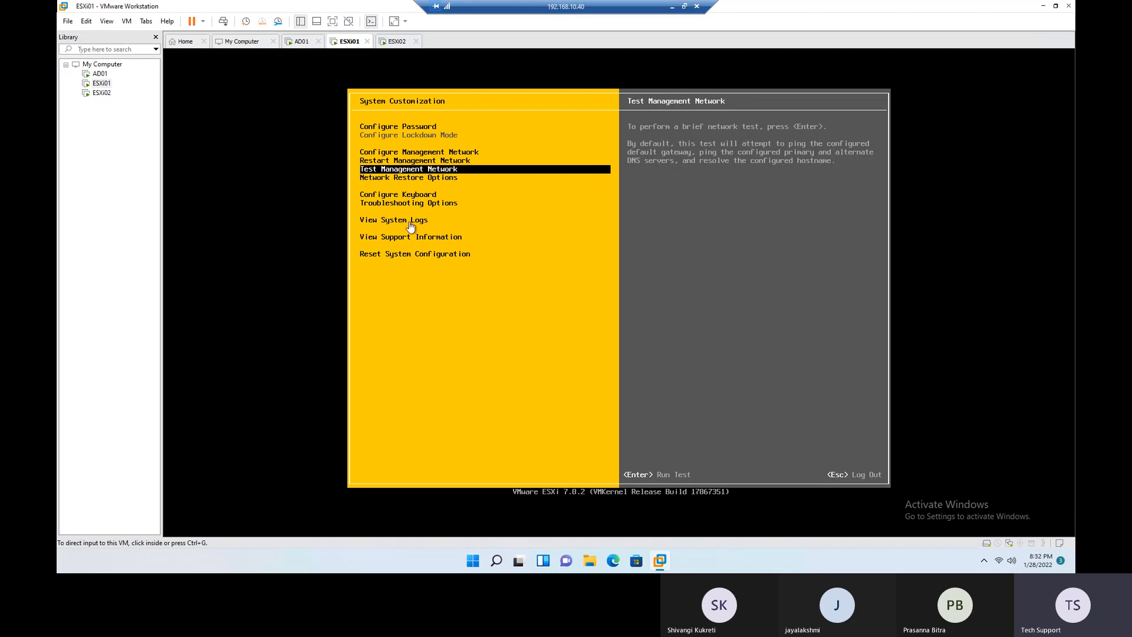
left_click(527, 244)
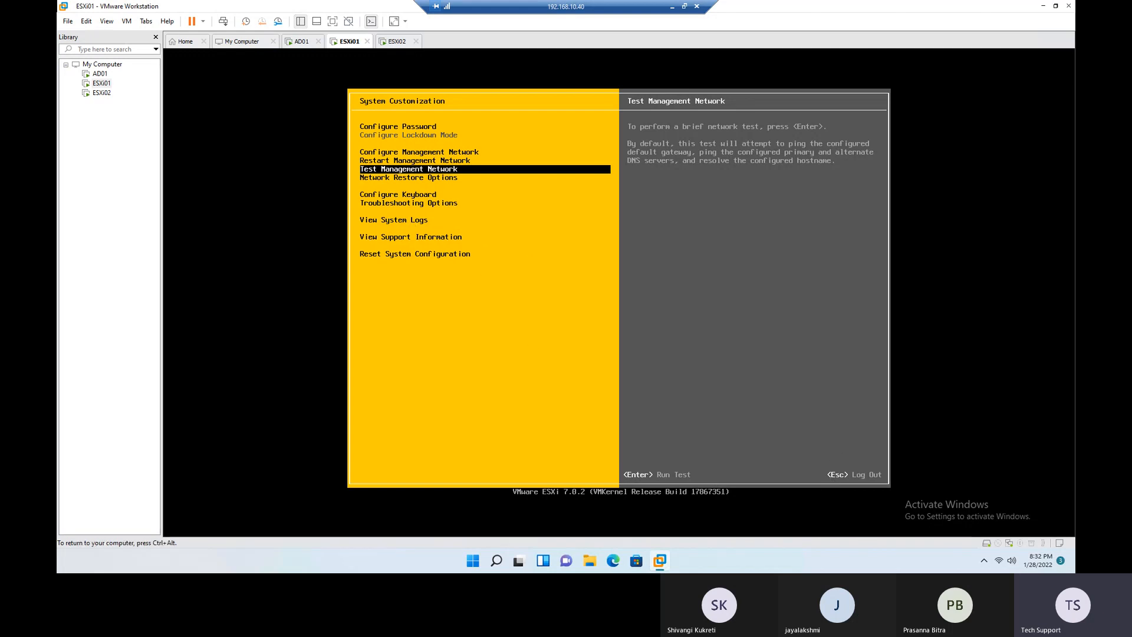
key("Down")
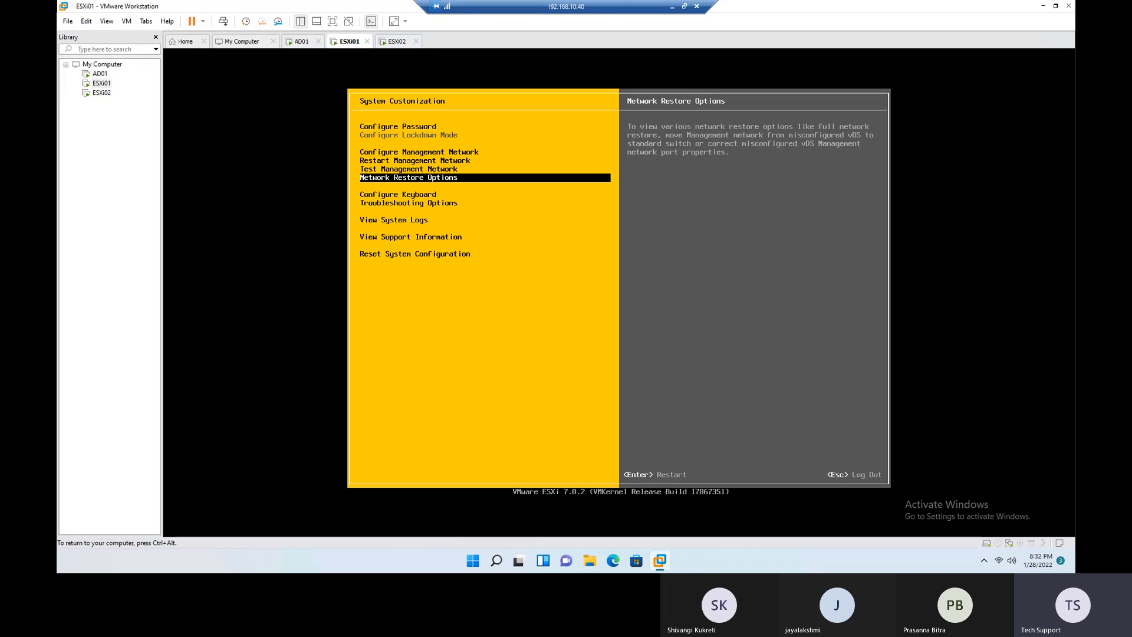
key("Down")
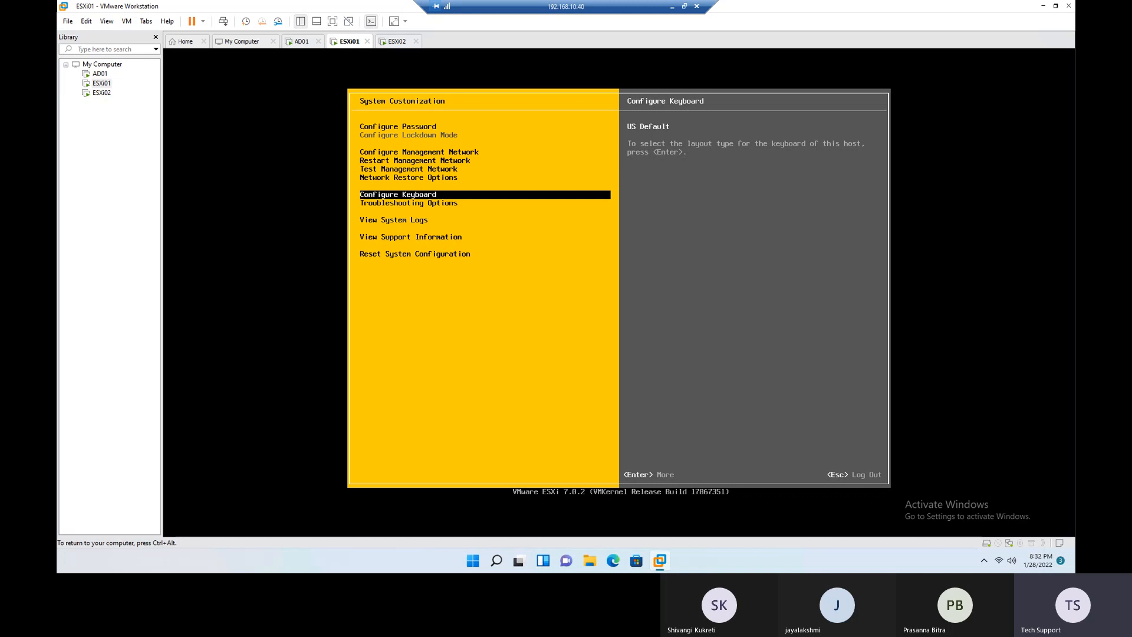
key("ctrl+alt")
left_click(582, 329)
- Open ESXi01's Troubleshooting Options and enable the ESXi Shell
key("Down")
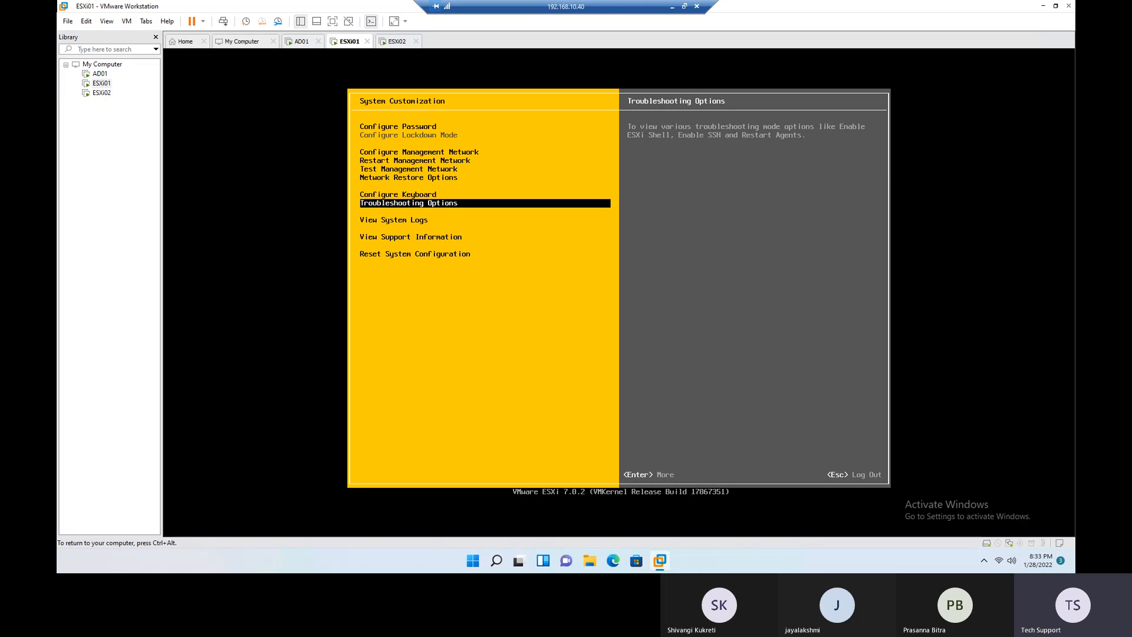
key("ctrl+alt")
left_click(527, 260)
key("Return")
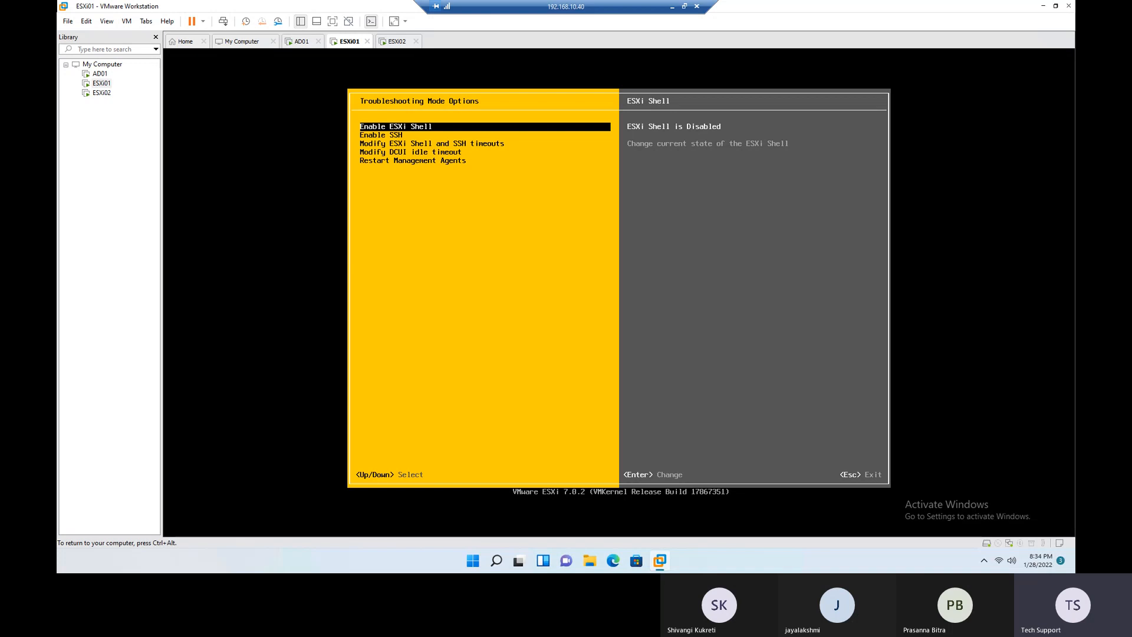
key("ctrl+alt")
left_click(654, 489)
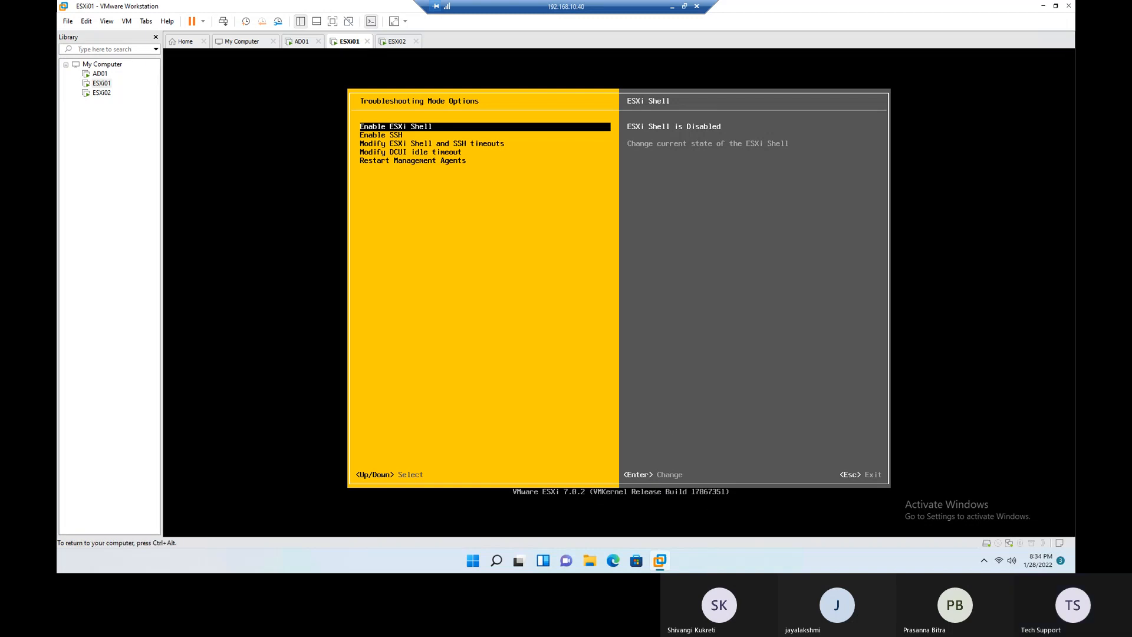
key("Return")
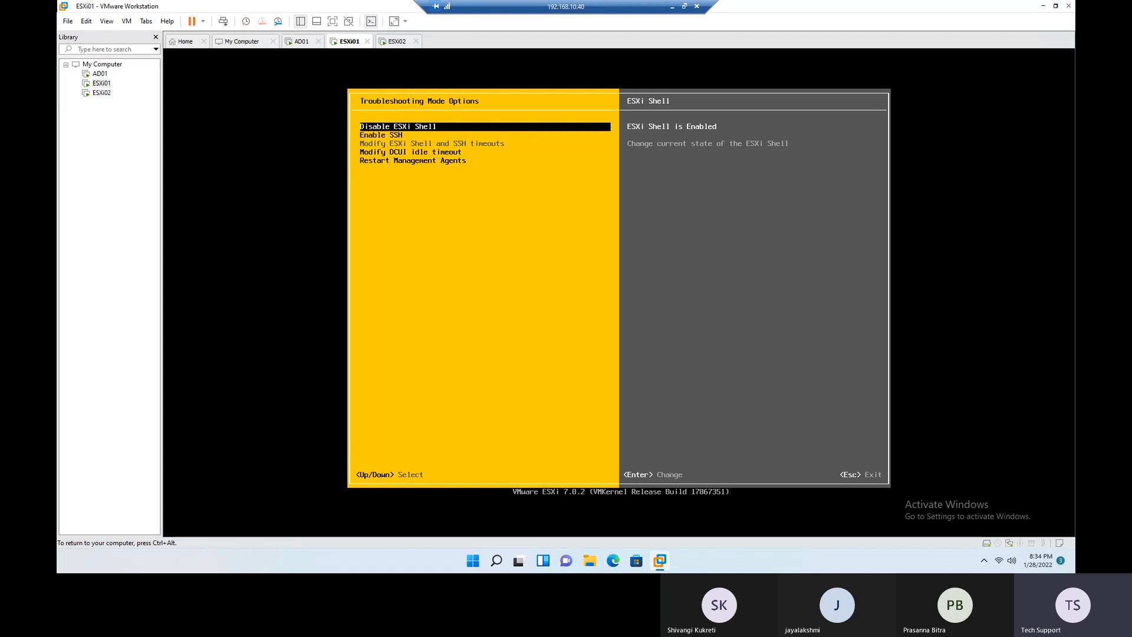
key("ctrl+alt")
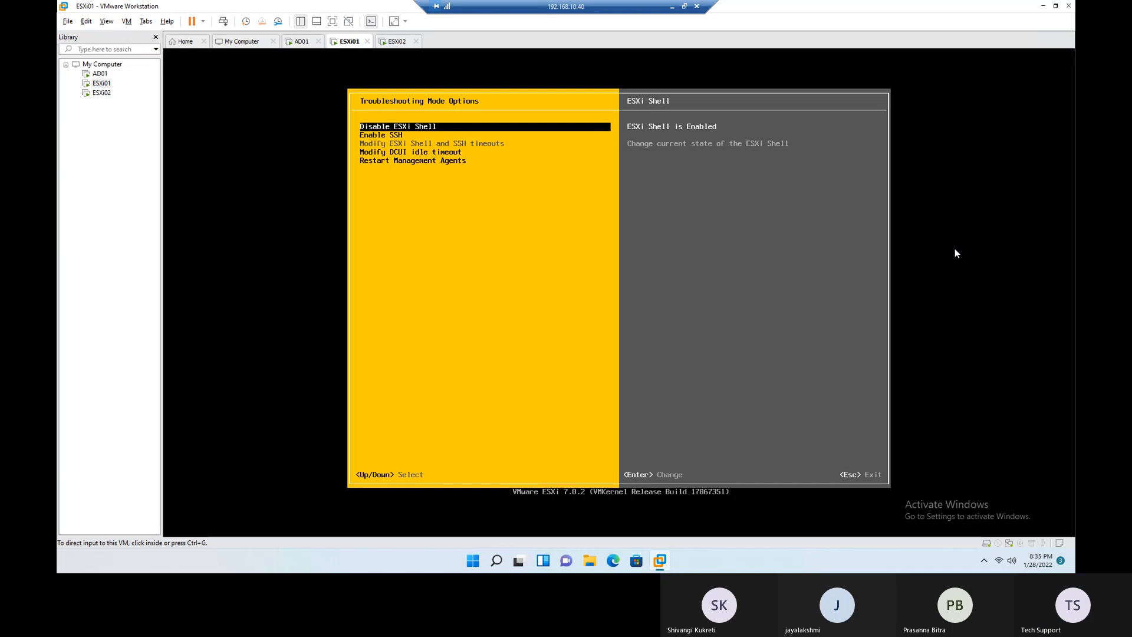
left_click(887, 249)
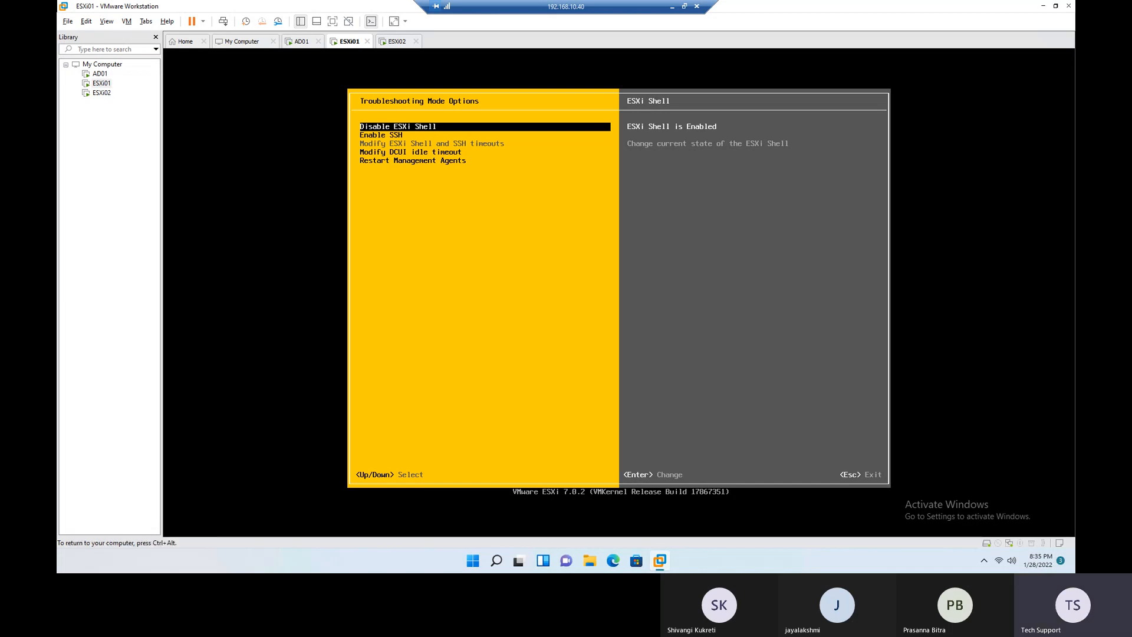
- Leave System Customization, switch to the ESXi Shell console and log in as root with the account password
key("Escape")
key("Escape")
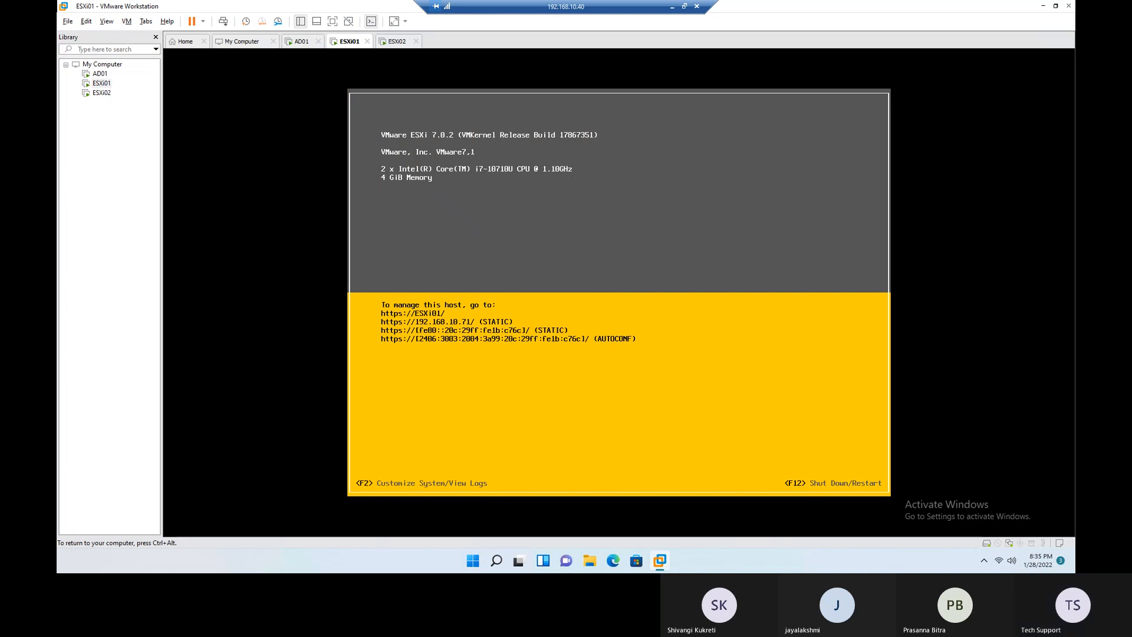
key("alt+F1")
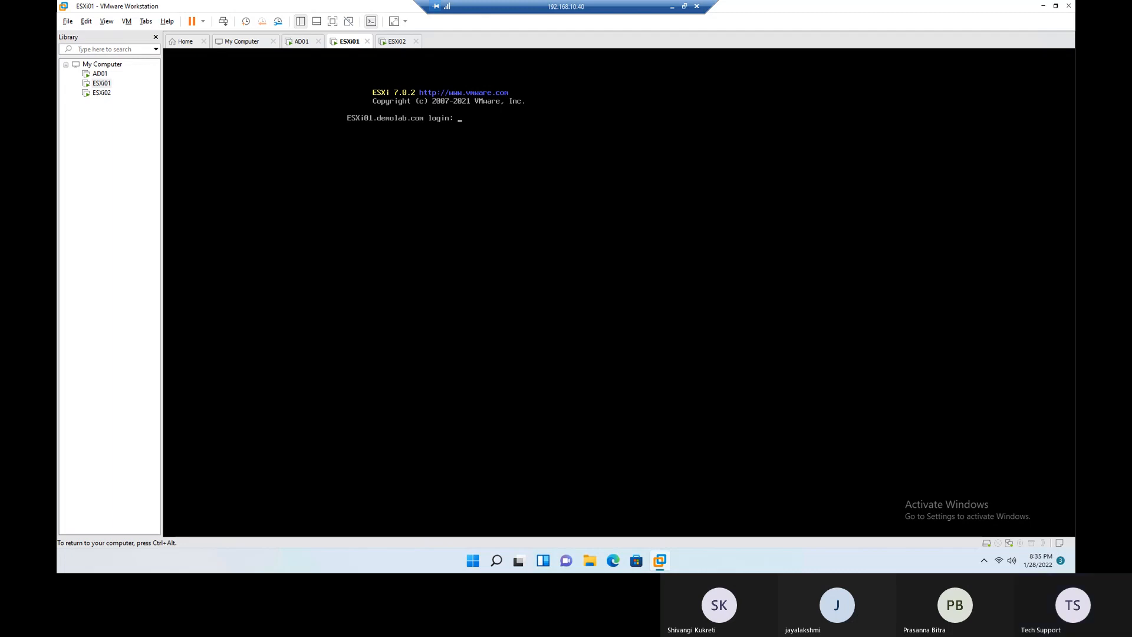
type("root")
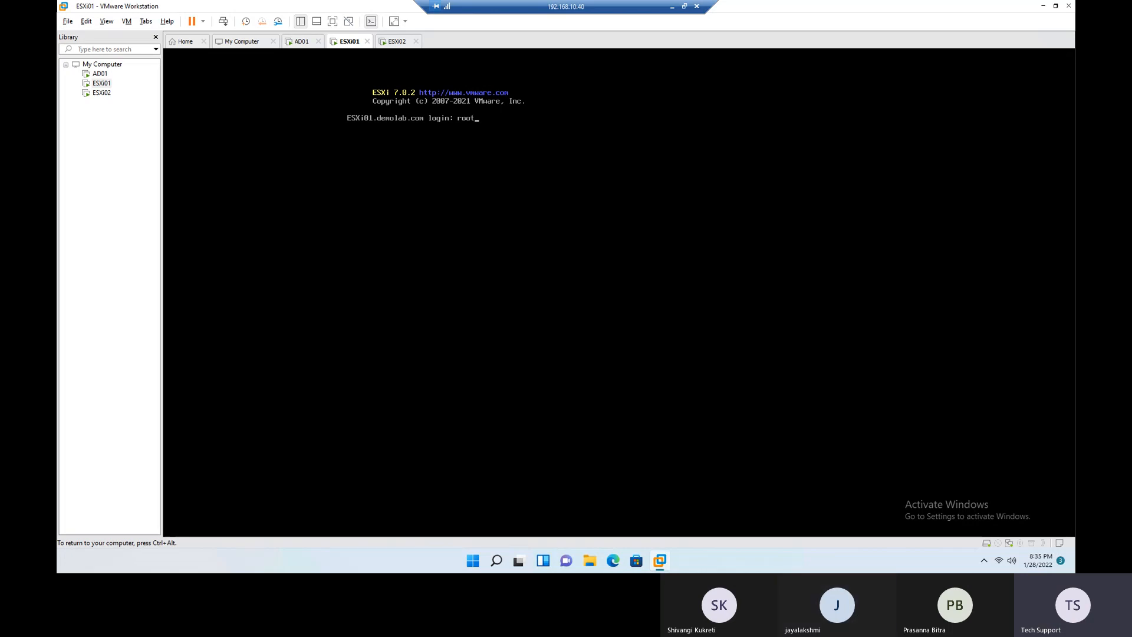
key("Return")
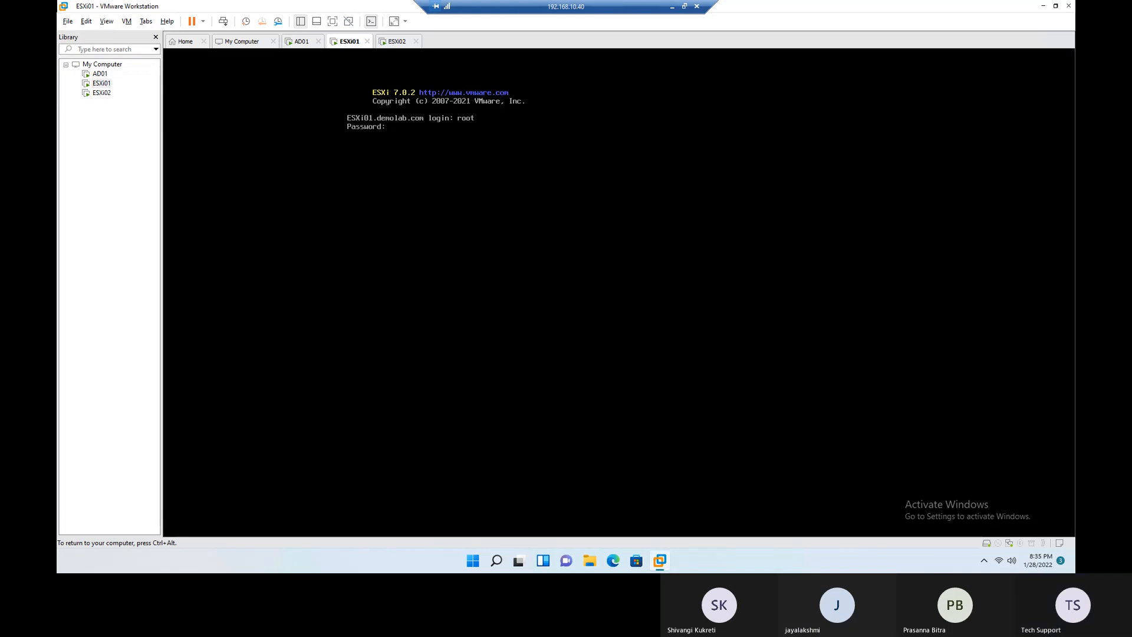
key("Return")
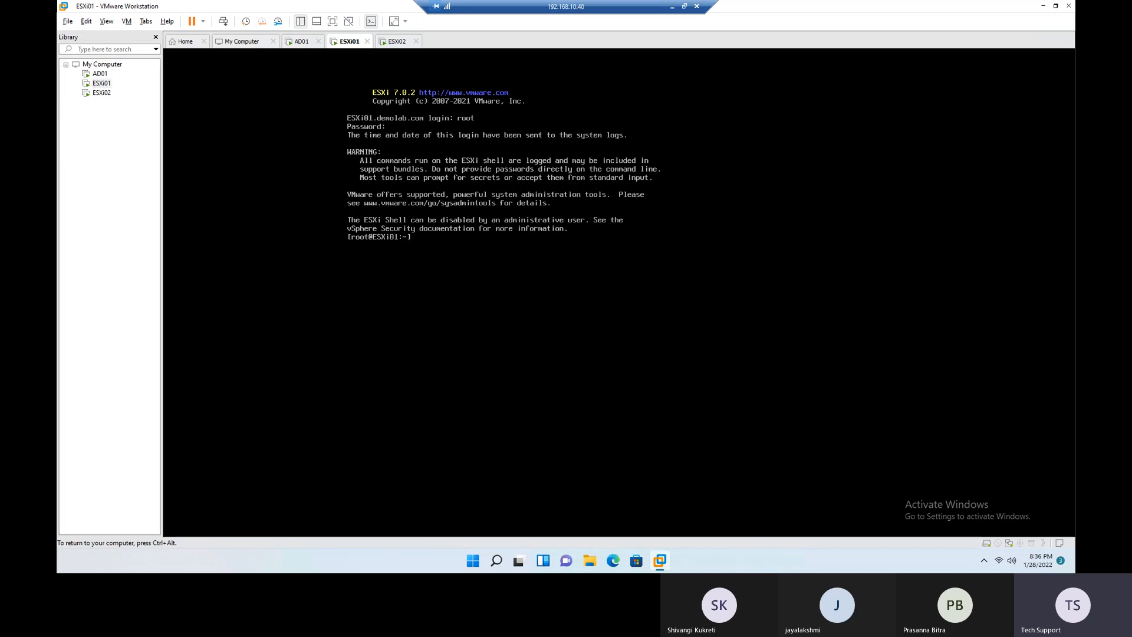
- List the commands available in the ESXi Shell and clear the screen
key("Tab")
key("Tab")
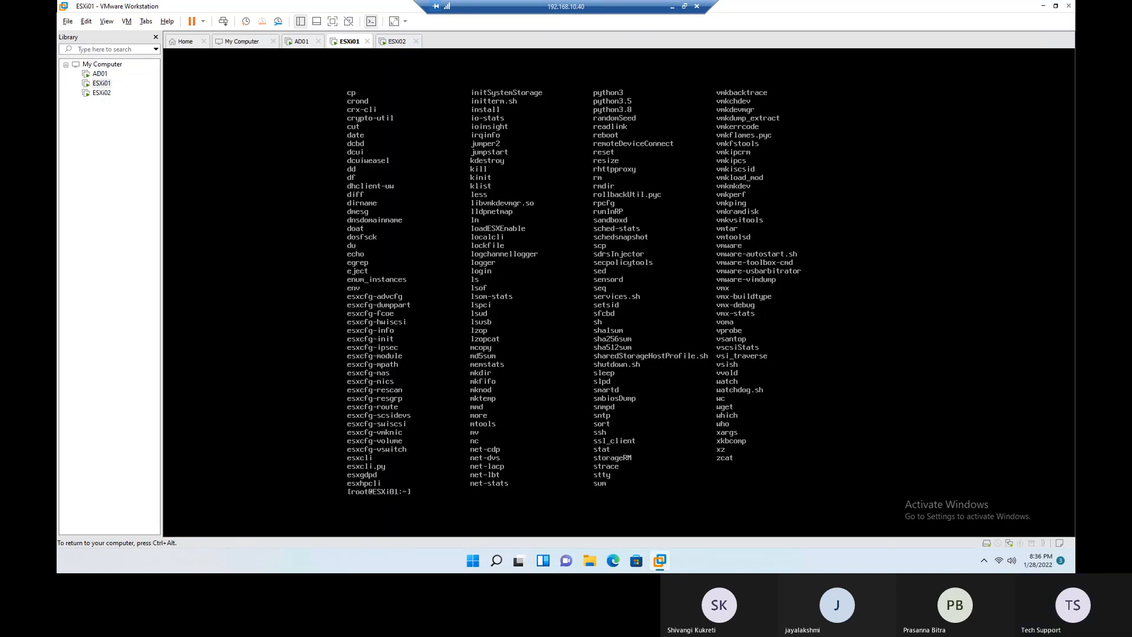
type("cl")
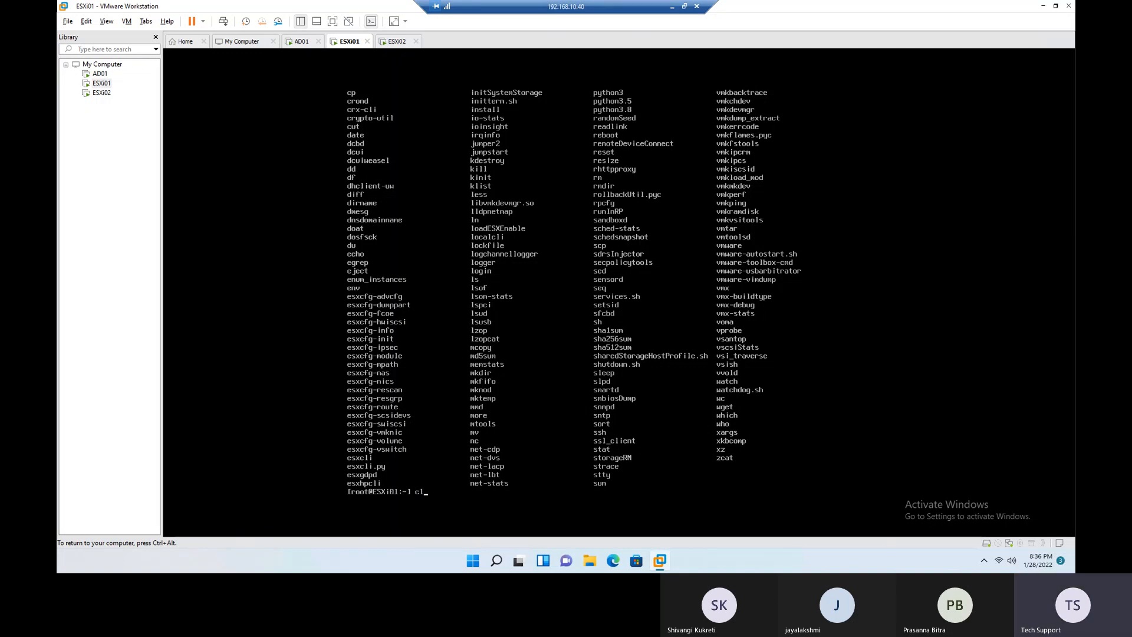
type("ear")
key("Return")
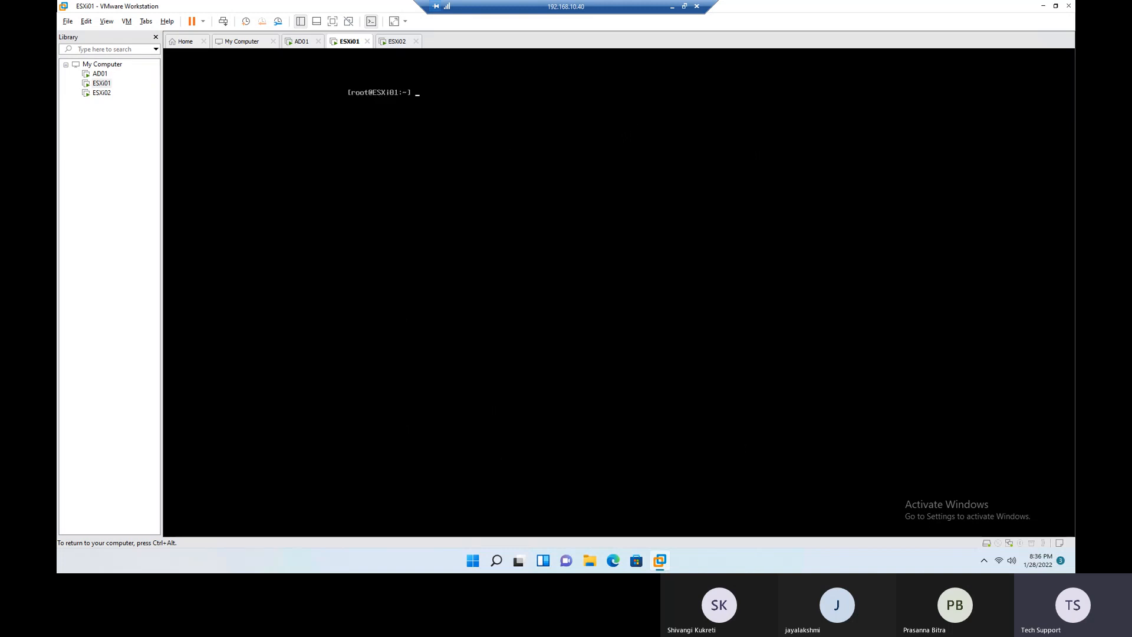
- Check the host's ESXi version with vmware -v and return to the direct console screen
type("vmware -v")
key("Return")
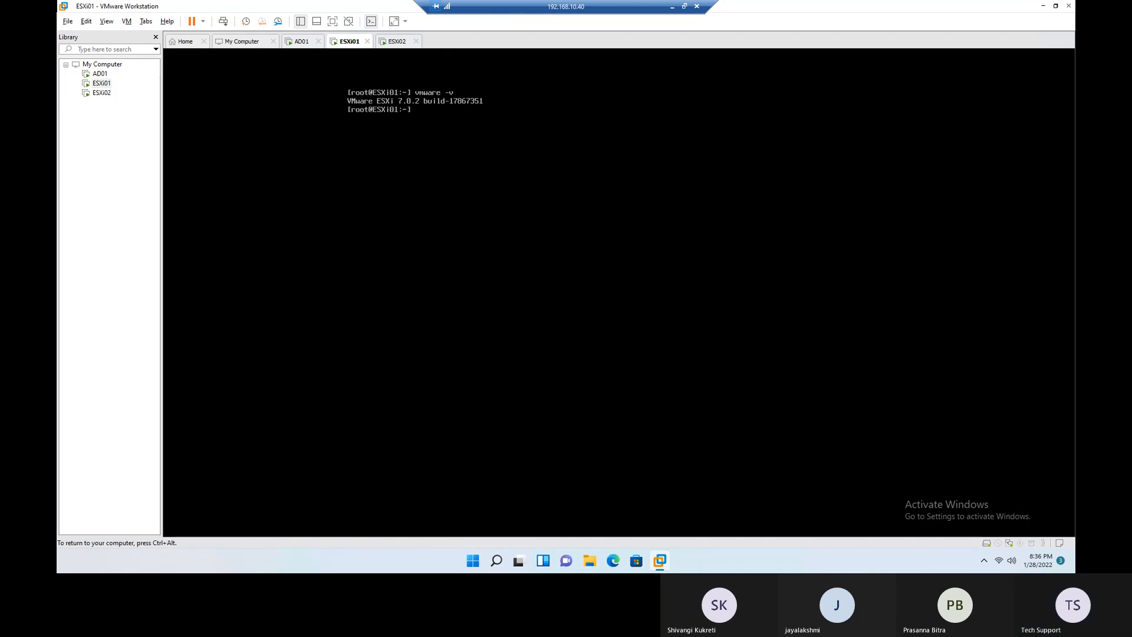
key("alt+F2")
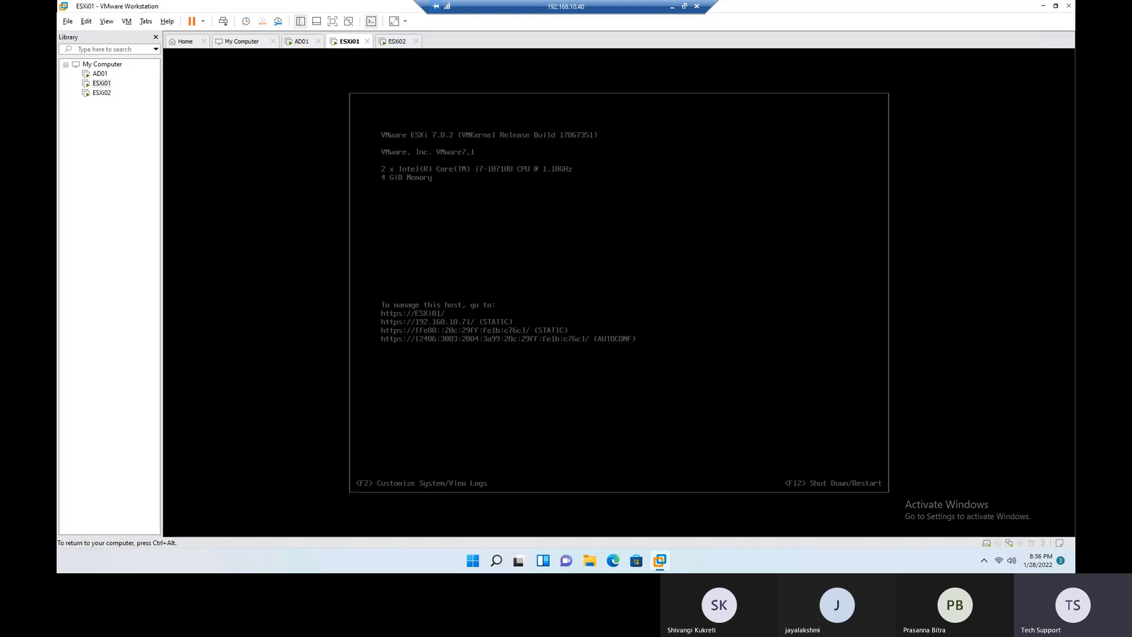
- Log in to System Customization as root with the account password
key("F2")
key("Down")
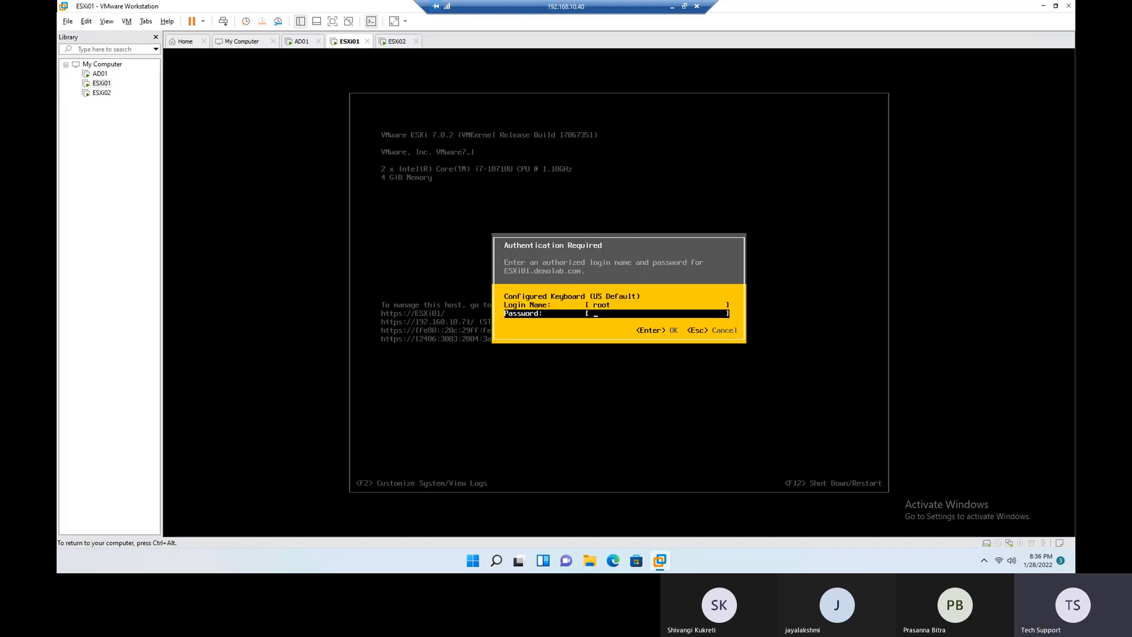
type("****")
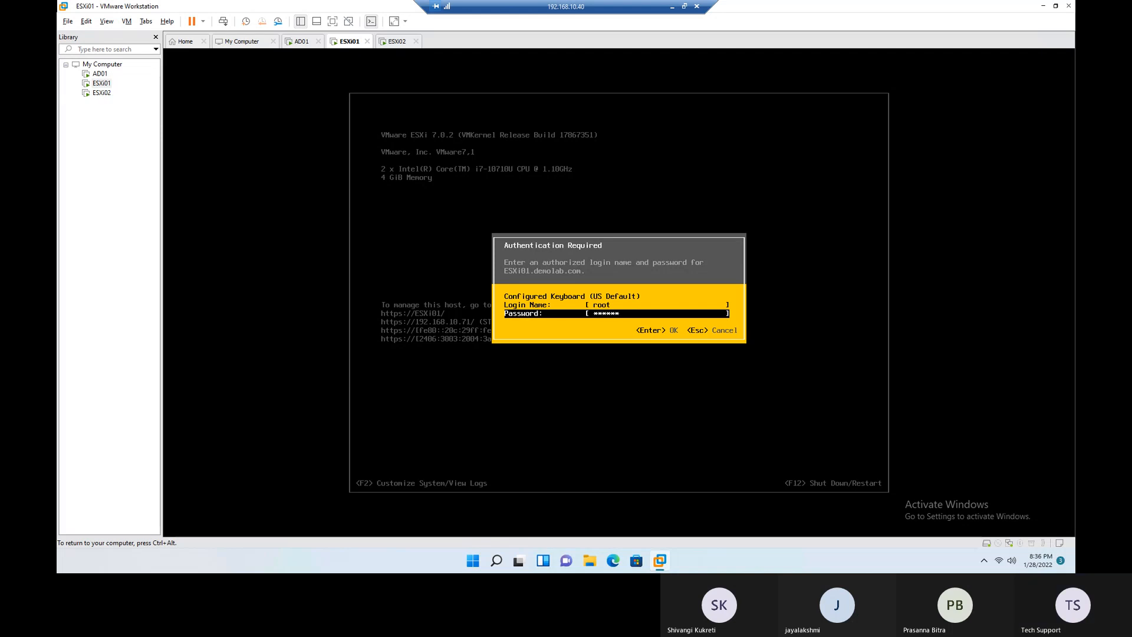
type("***")
key("Return")
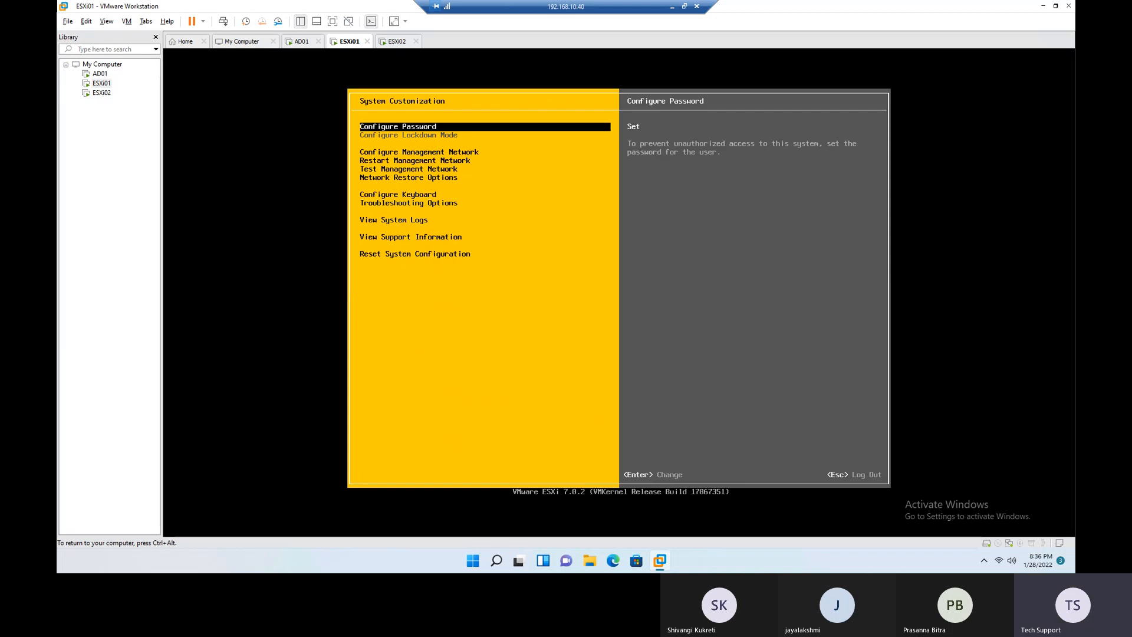
- Open Troubleshooting Options again and enable SSH on ESXi01
key("Down")
key("Down")
key("Down")
key("Down")
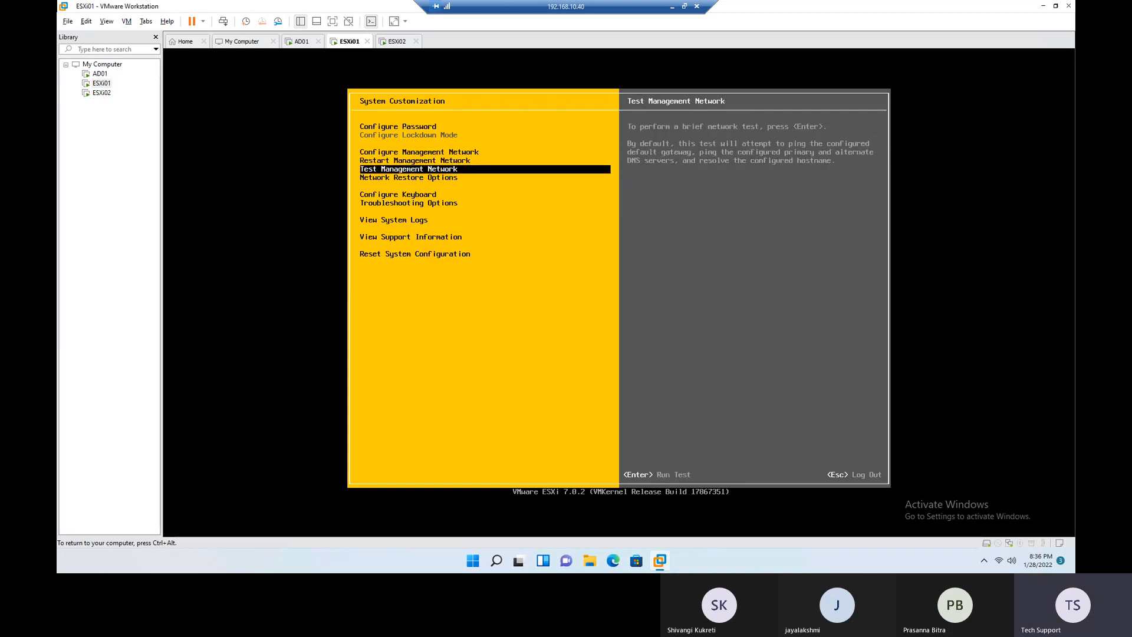
key("Down")
key("Down")
key("Return")
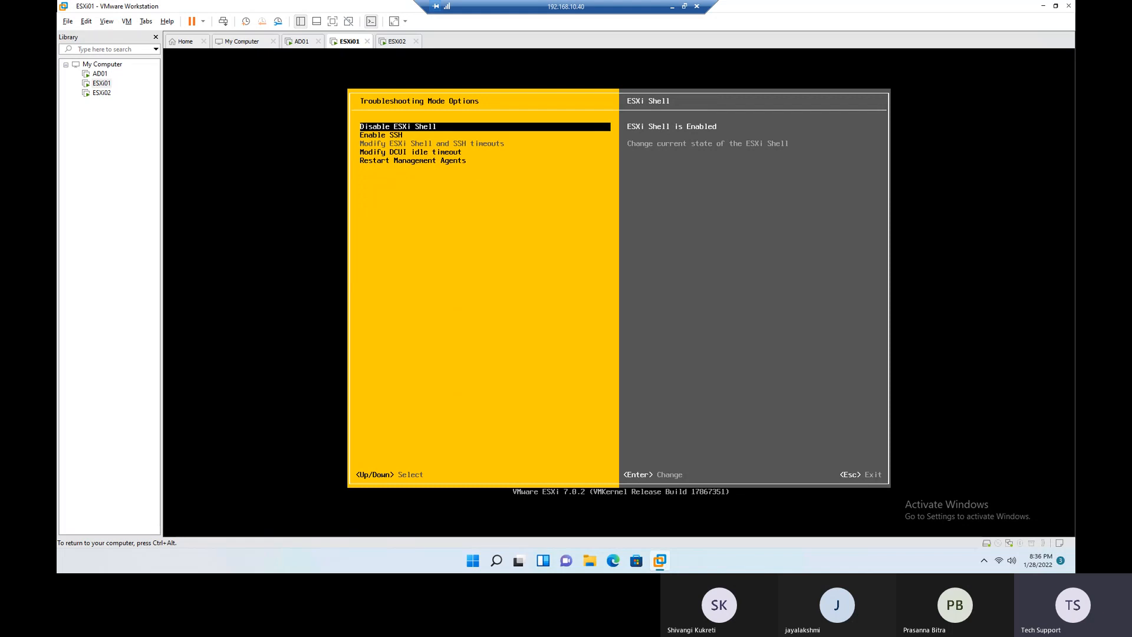
key("Down")
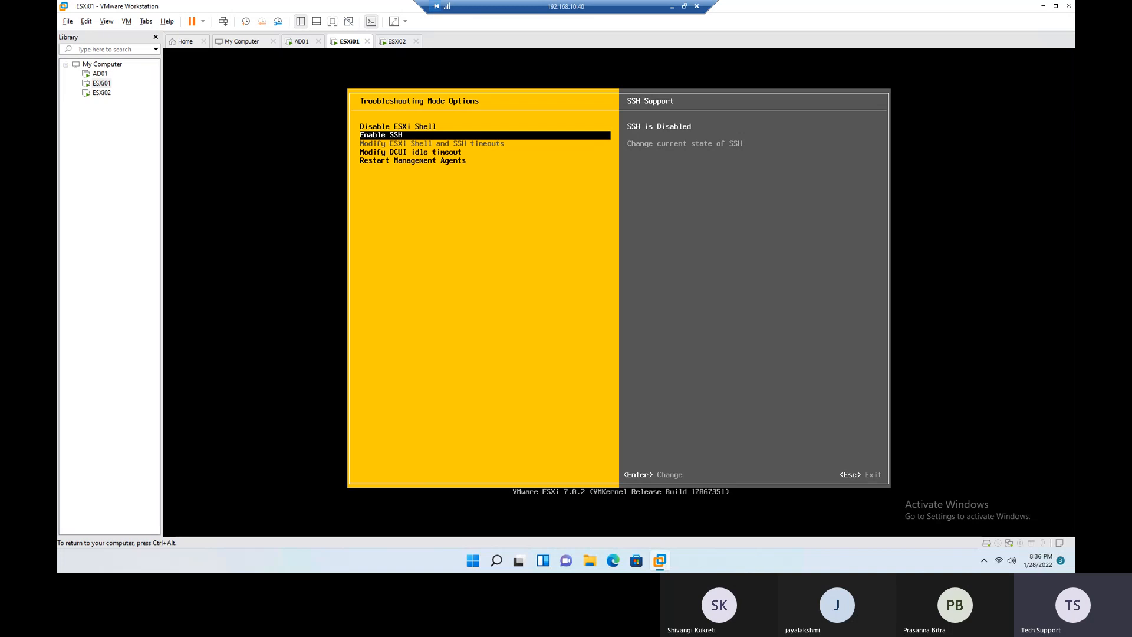
key("ctrl+alt")
left_click(694, 308)
key("Return")
- Minimize the VMware Workstation window and launch Google Chrome from the desktop
key("ctrl+alt")
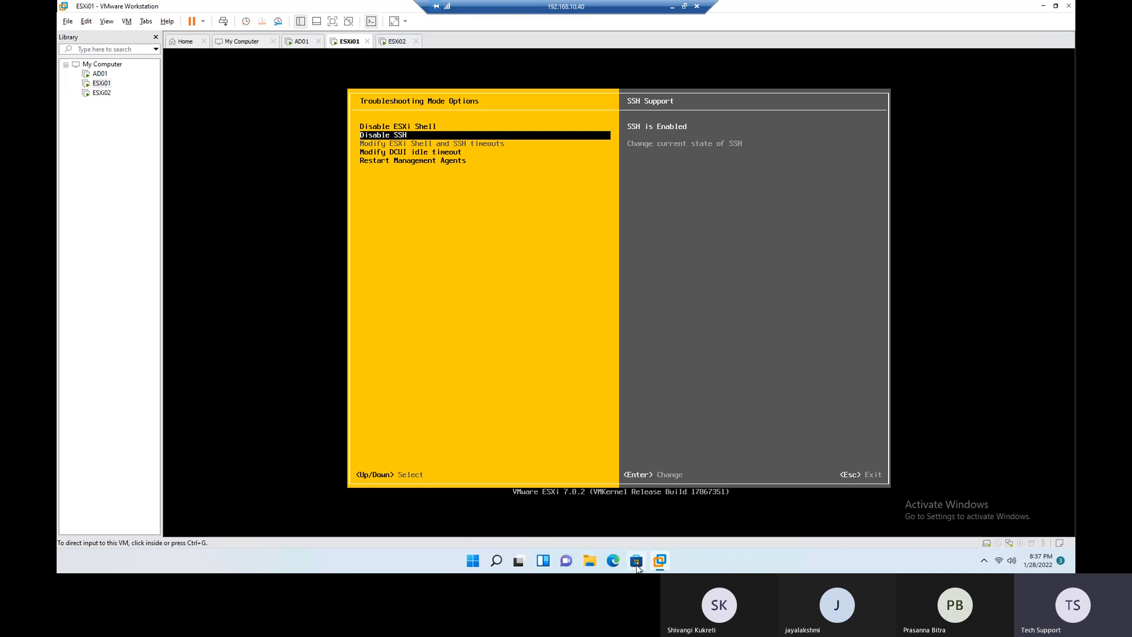
left_click(1043, 6)
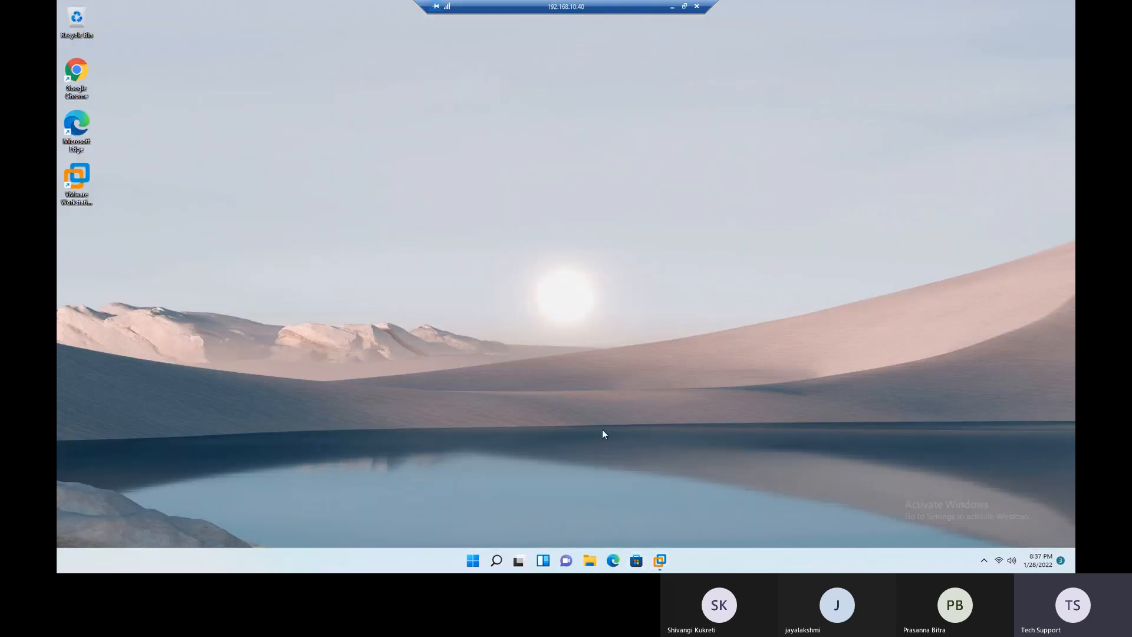
double_click(77, 73)
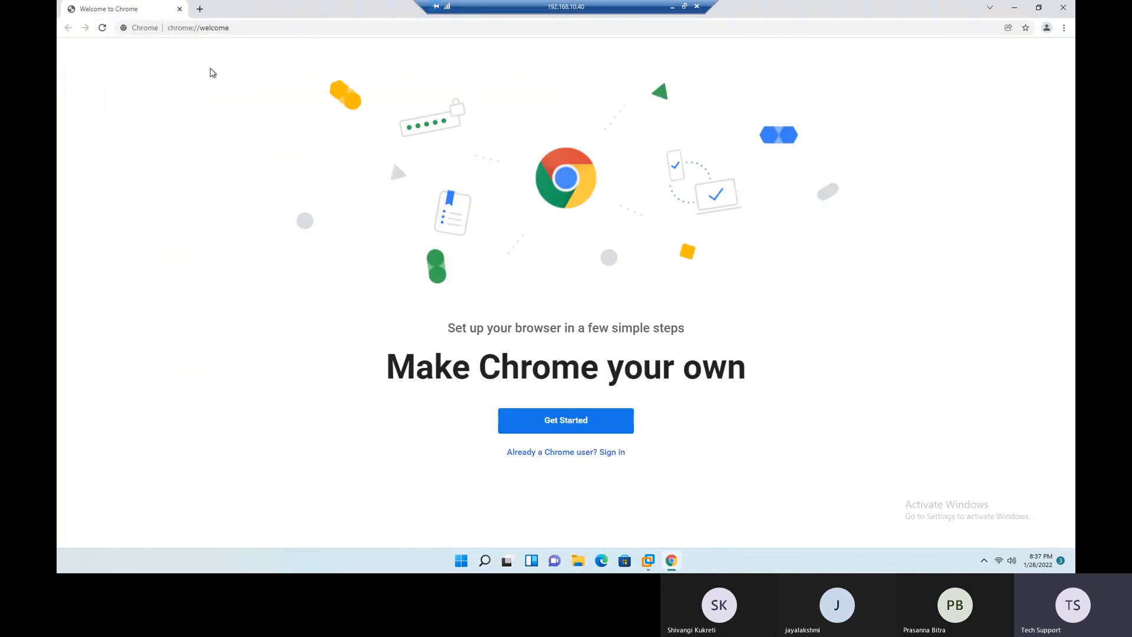
- Search the web for putty and open PuTTY's latest release download page through putty.org
left_click(256, 27)
type("p")
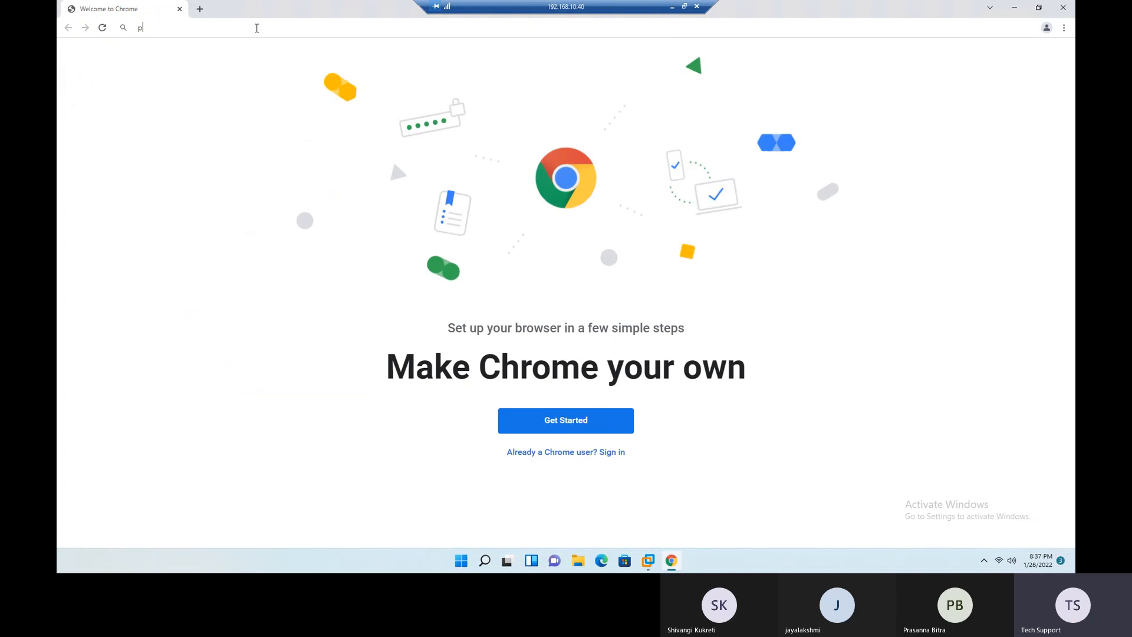
type("utty")
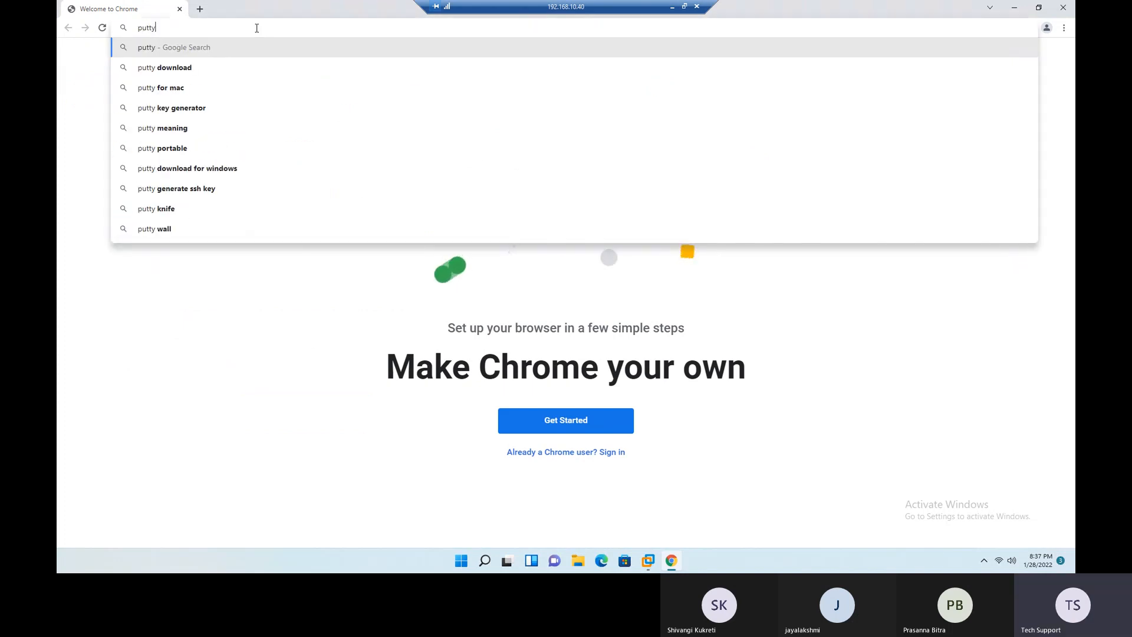
key("Return")
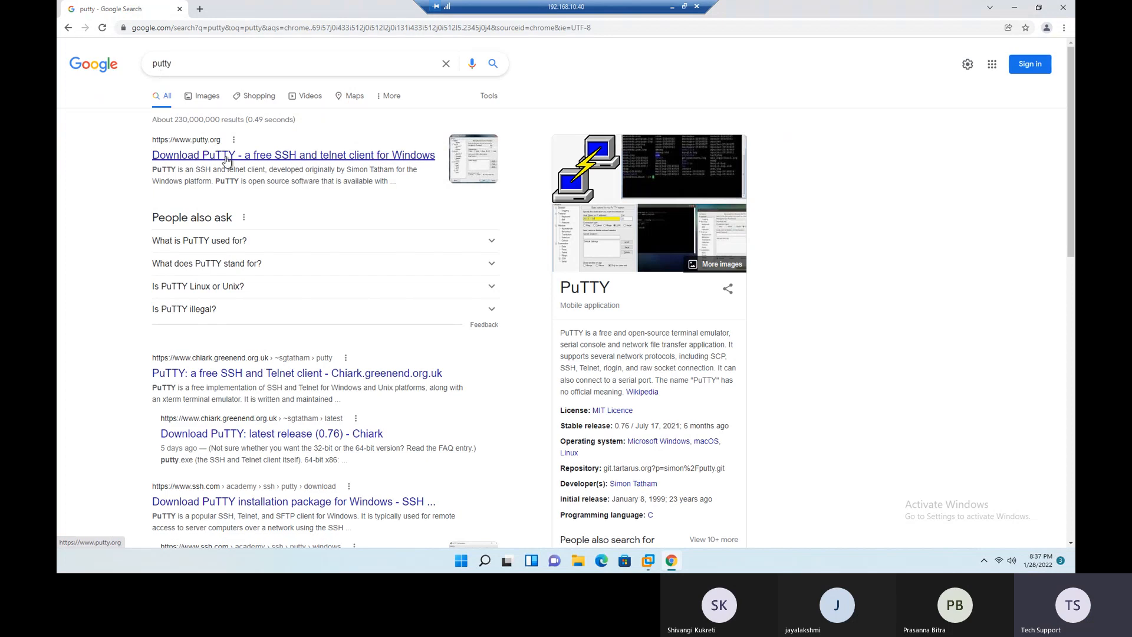
left_click(227, 157)
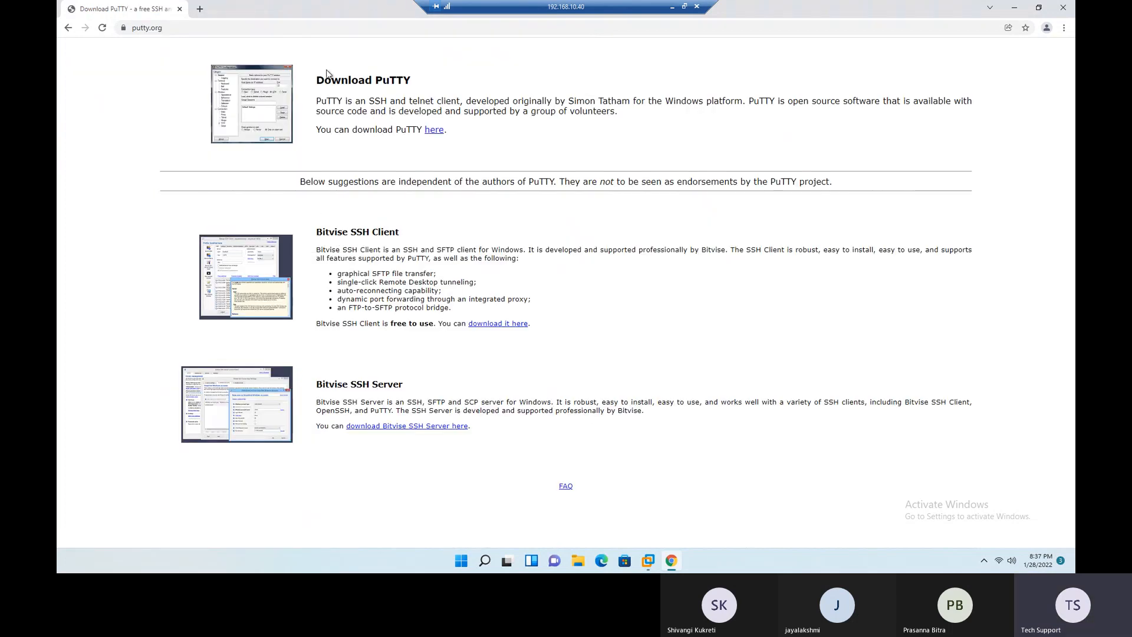
left_click(436, 130)
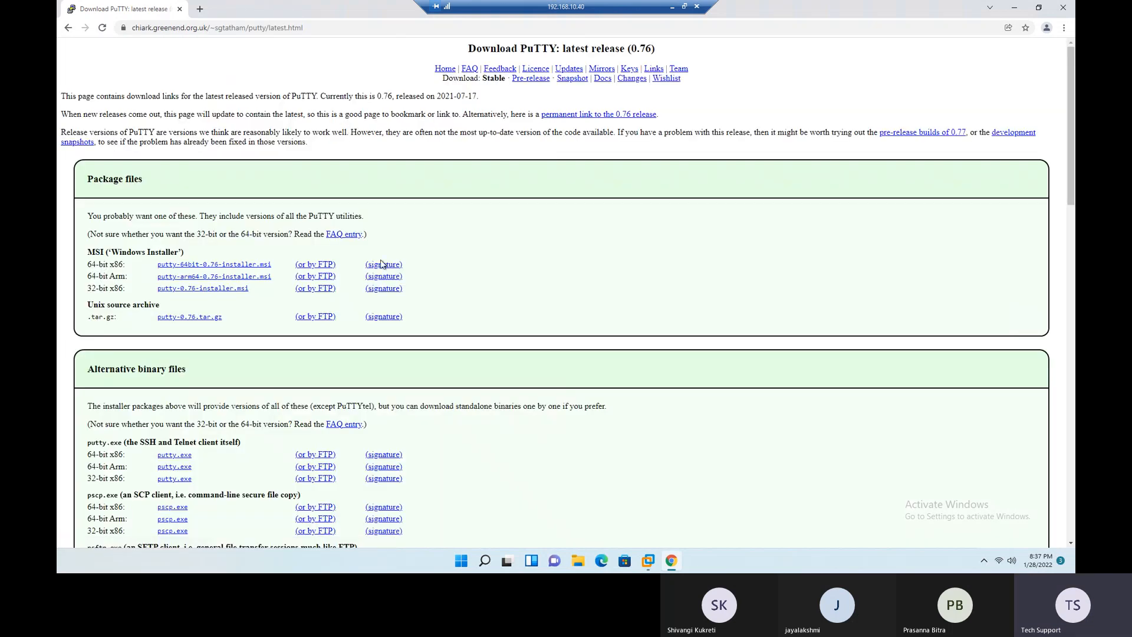
- Download the standalone 64-bit x86 putty.exe and close the browser
scroll(392, 300, "down", 3)
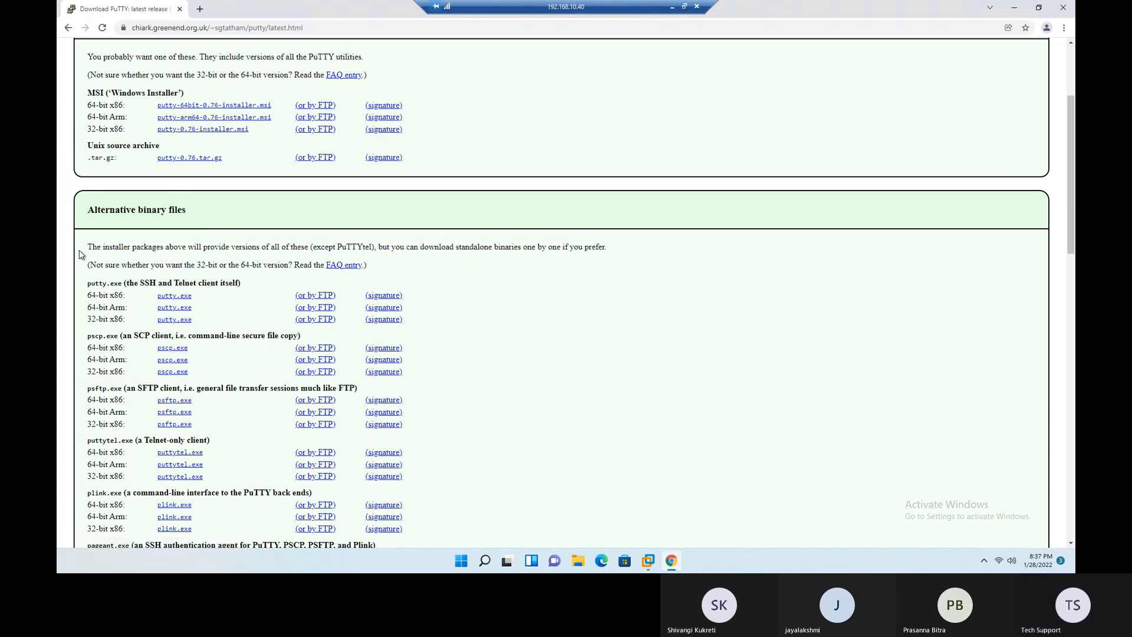
left_click(179, 300)
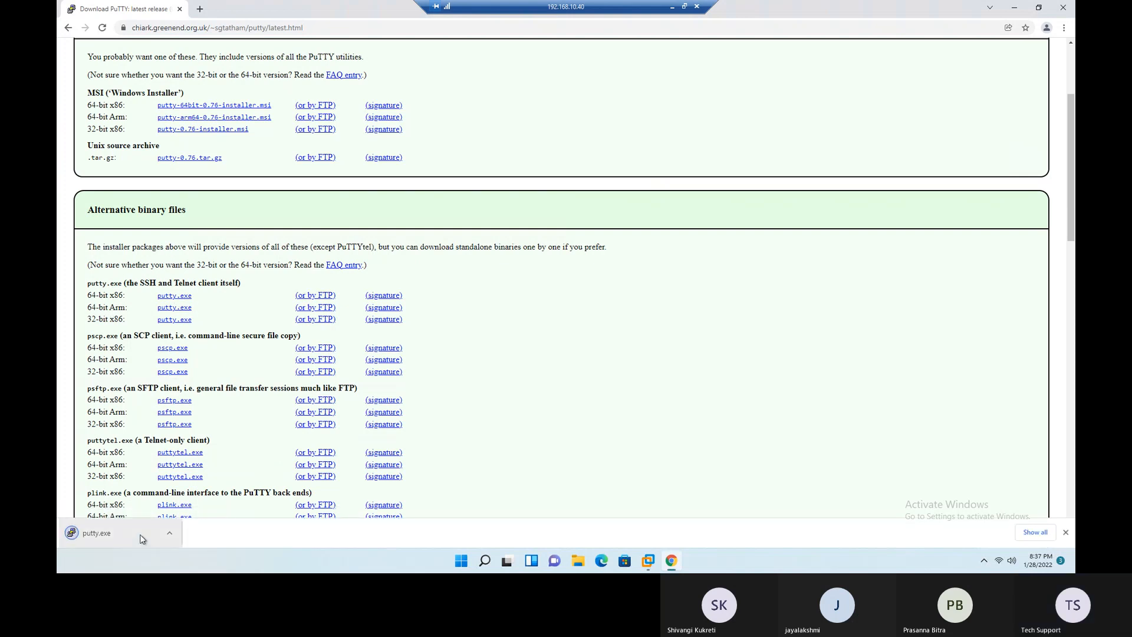
left_click(1063, 7)
- Move putty from the Downloads folder to the Softwares & ISOs folder on Local Disk (C:)
left_click(589, 561)
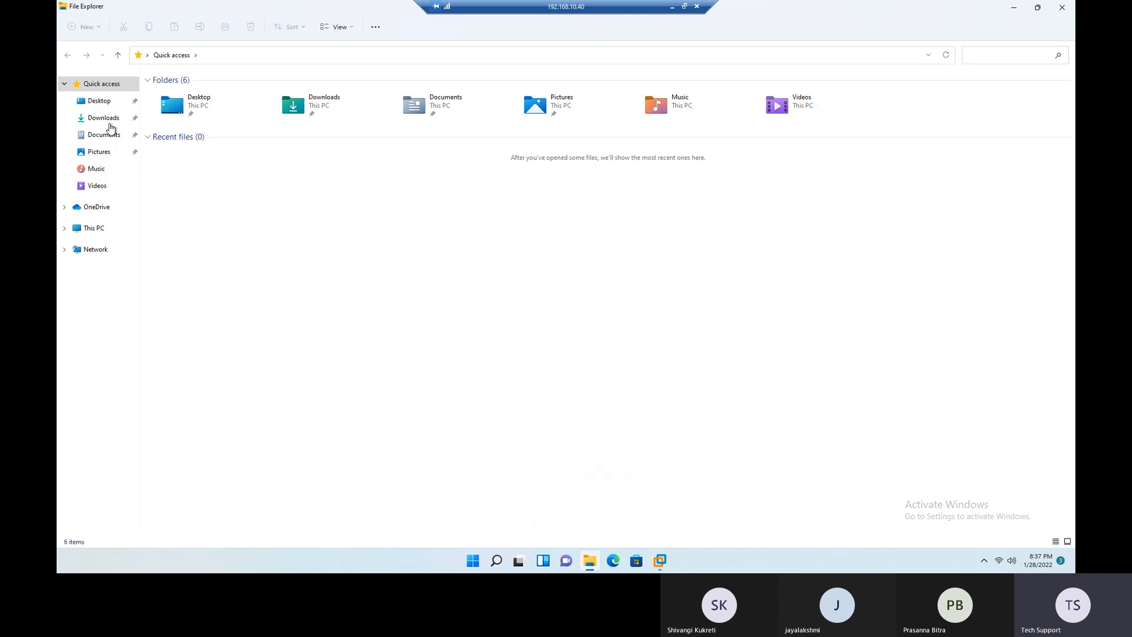
left_click(109, 121)
right_click(164, 111)
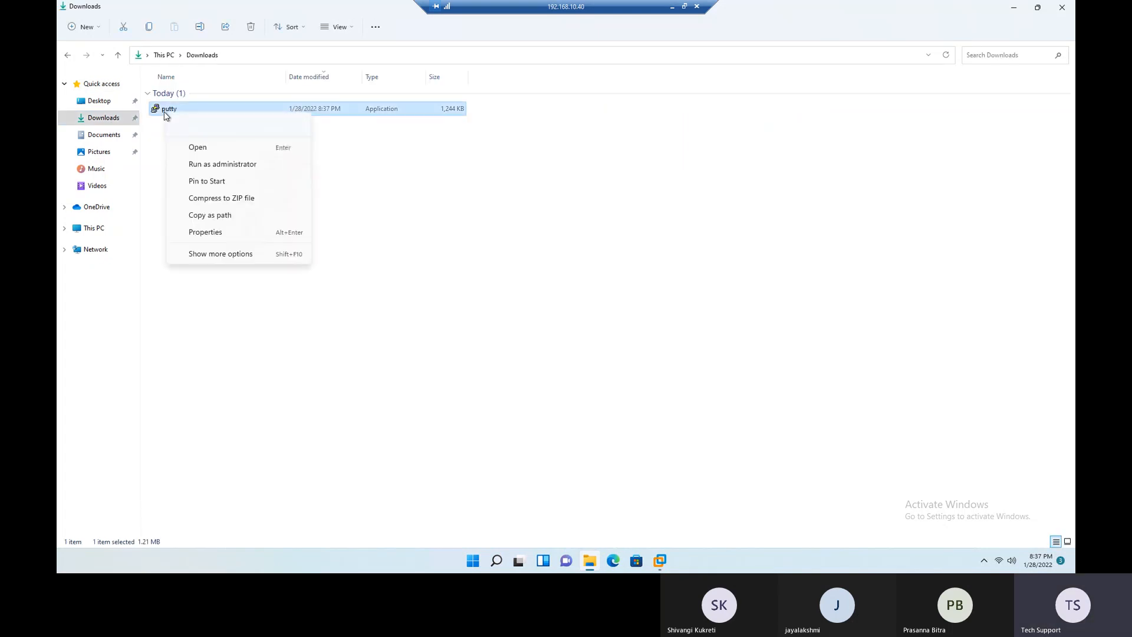
left_click(183, 126)
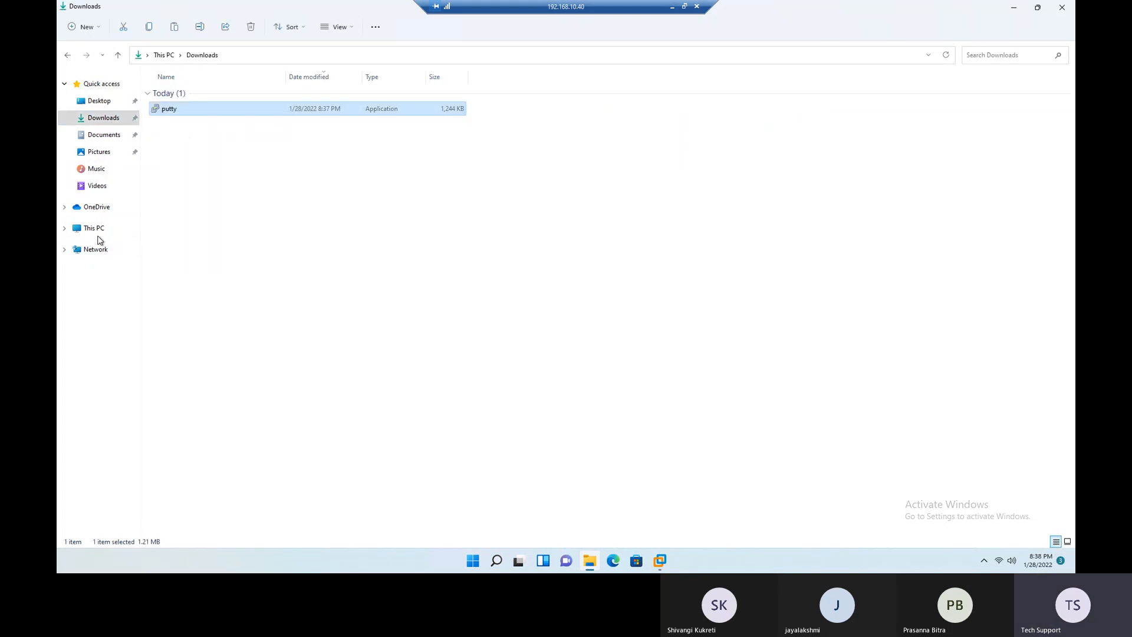
left_click(96, 229)
double_click(206, 147)
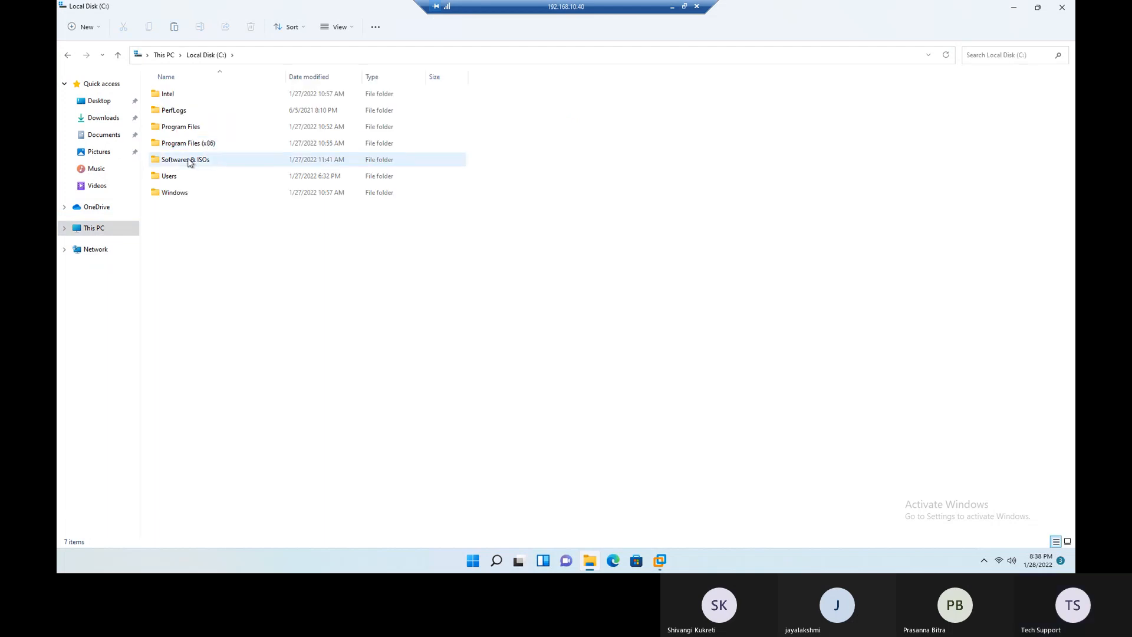
double_click(190, 163)
right_click(230, 217)
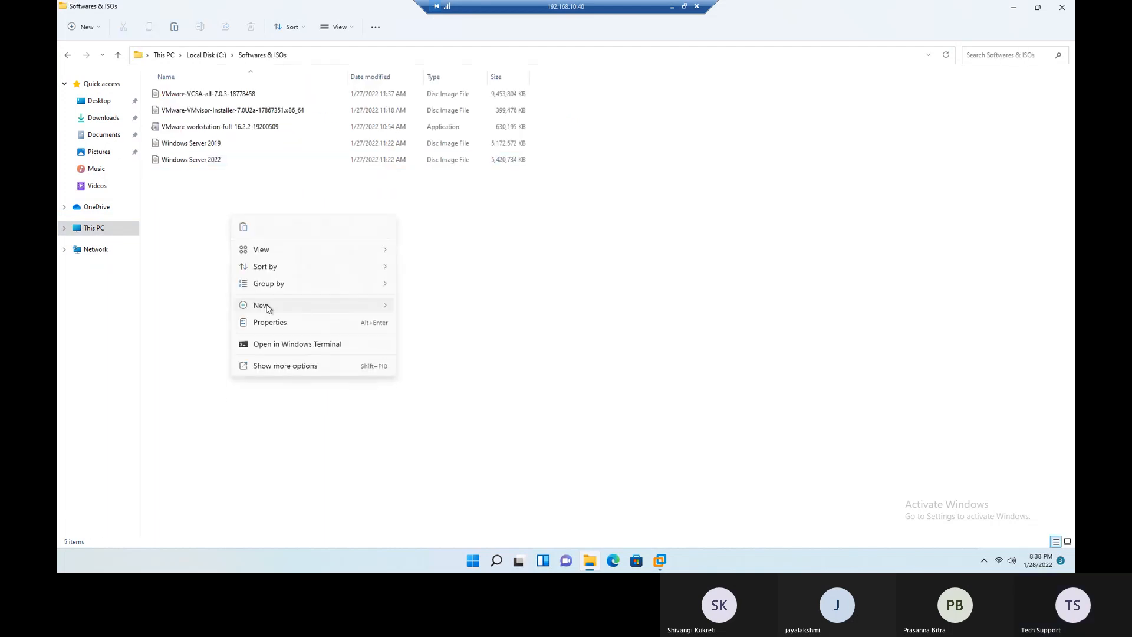
left_click(243, 227)
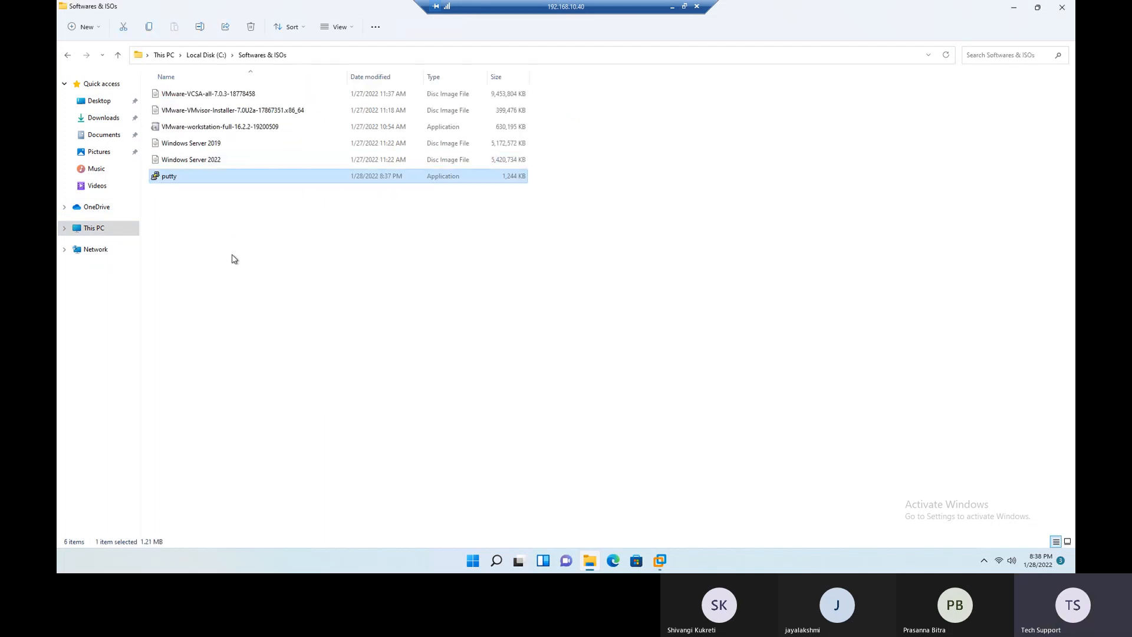
- Run putty from the Softwares & ISOs folder and try to open an SSH session to 192.168.10.71 on port 22
double_click(169, 177)
left_click(1013, 9)
left_click_drag(582, 179, 547, 140)
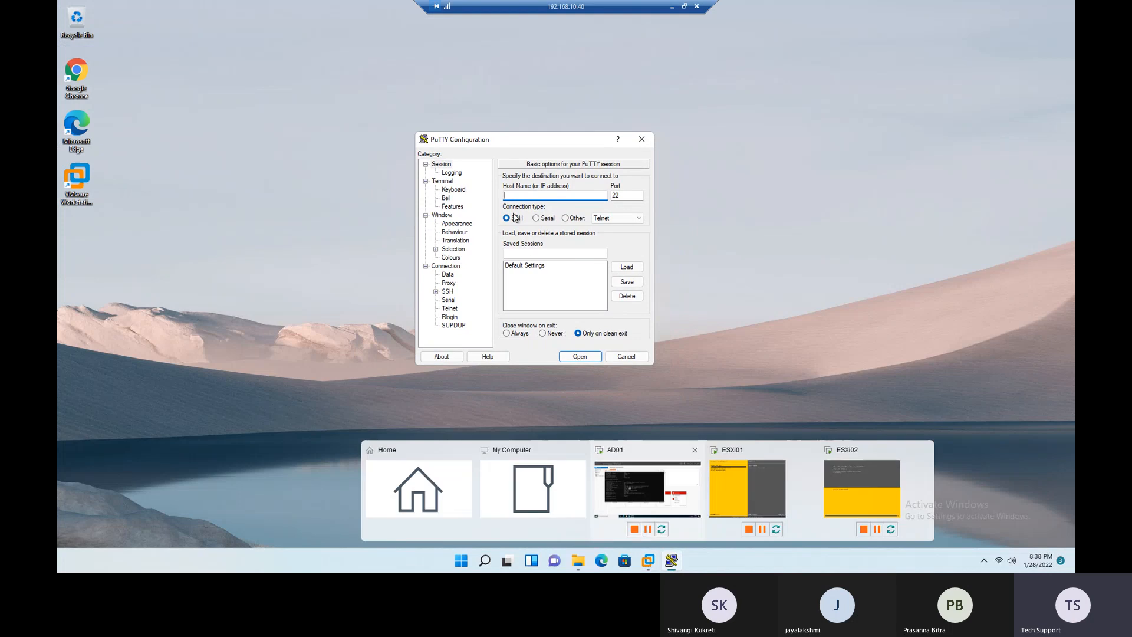
type("9")
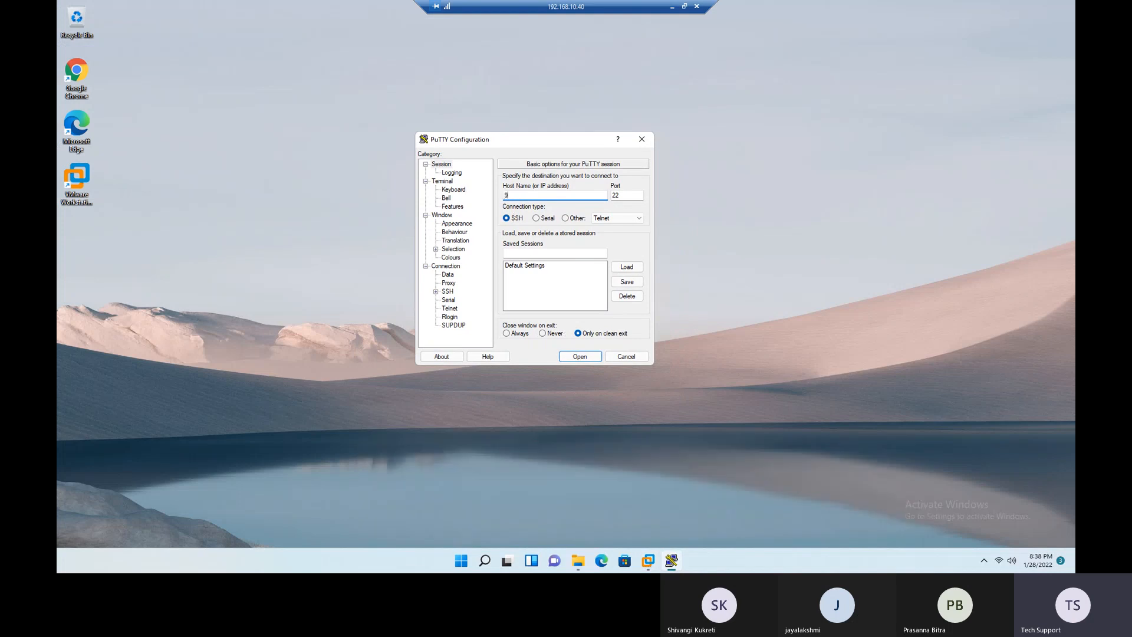
type("192")
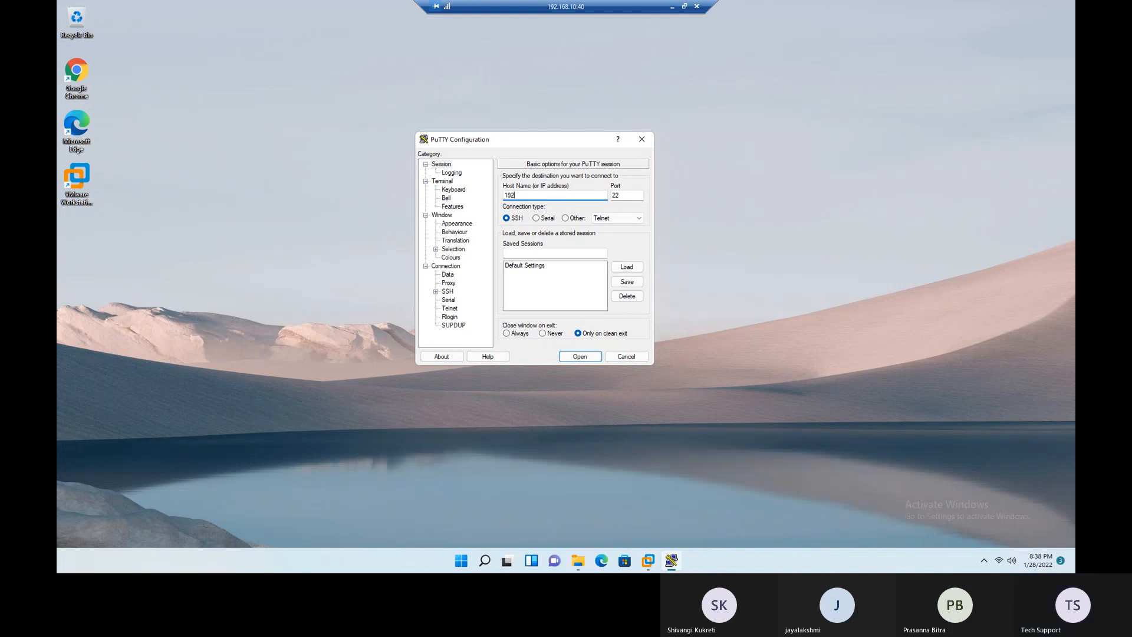
type(".168.10.71")
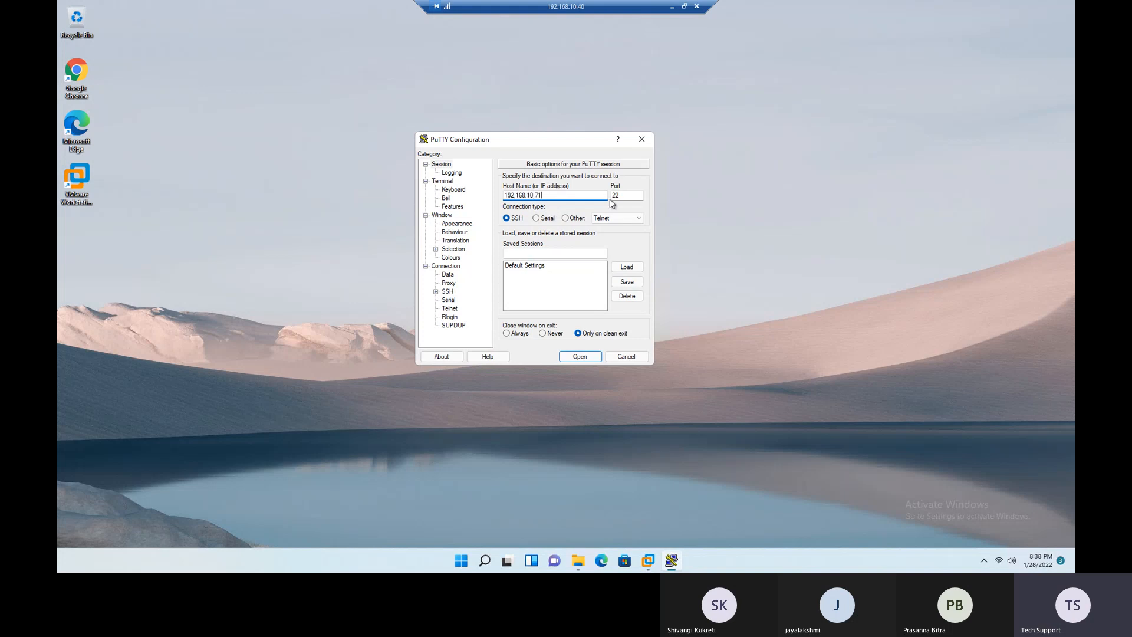
left_click_drag(545, 196, 504, 205)
left_click_drag(624, 195, 612, 198)
left_click(580, 357)
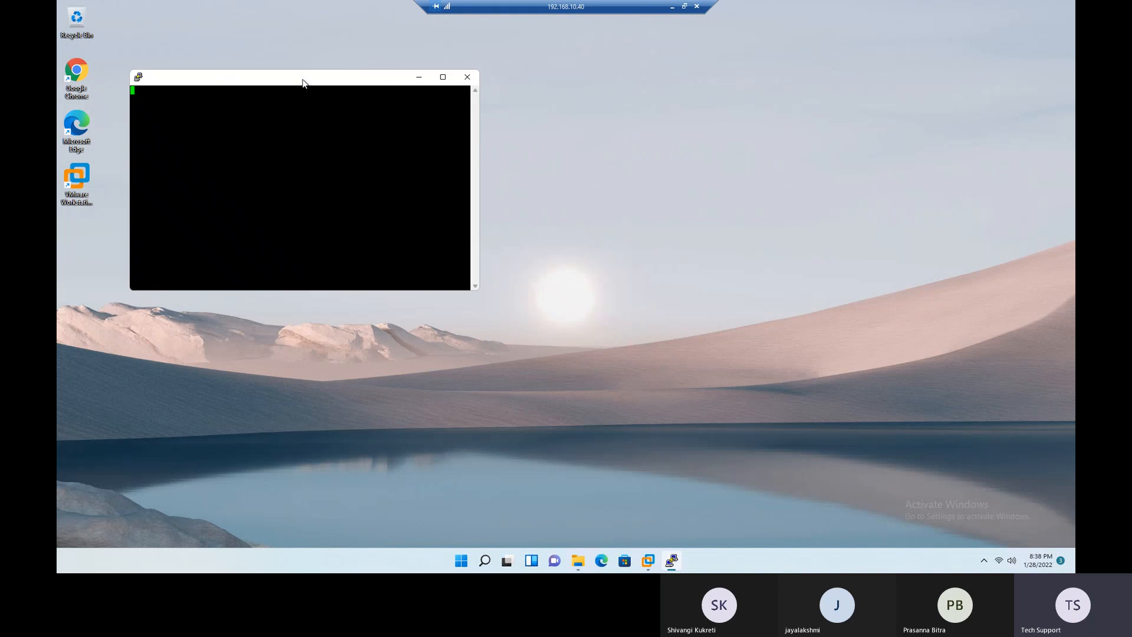
left_click_drag(303, 83, 540, 133)
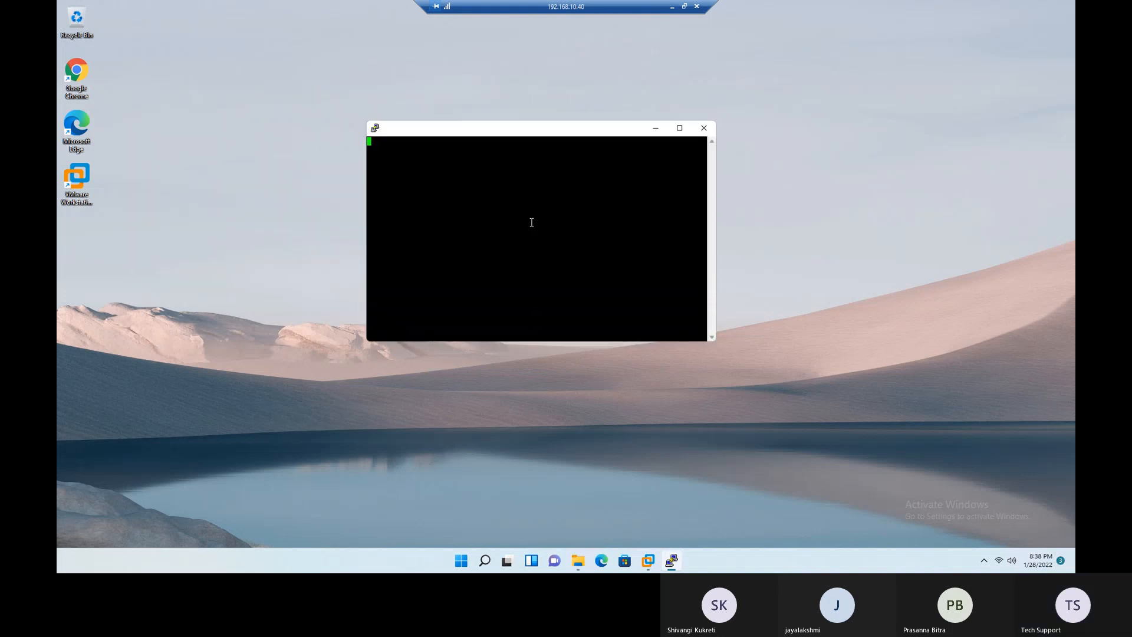
- Switch to VMware Workstation and exit ESXi01's troubleshooting and System Customization screens back to its main console screen
left_click(649, 560)
left_click(862, 495)
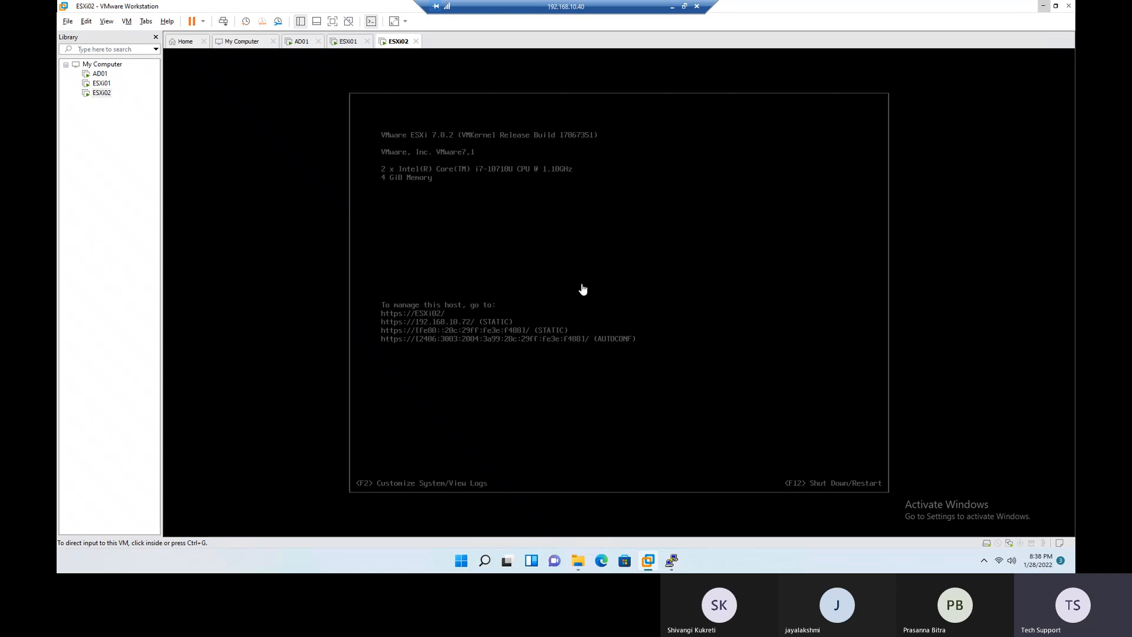
left_click(348, 41)
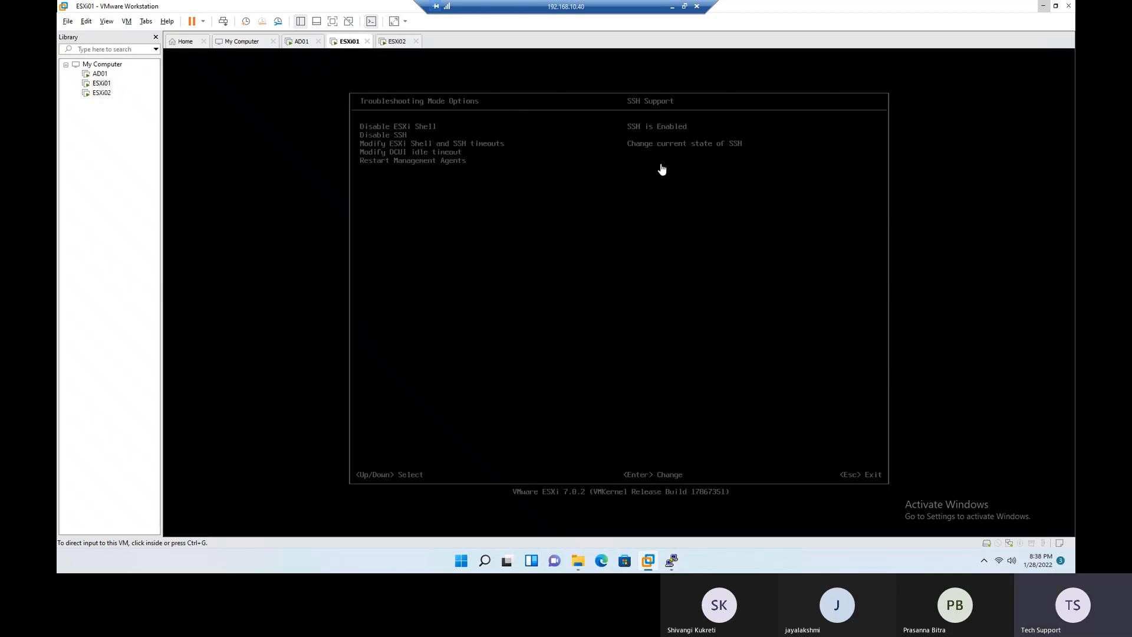
left_click(655, 199)
key("Escape")
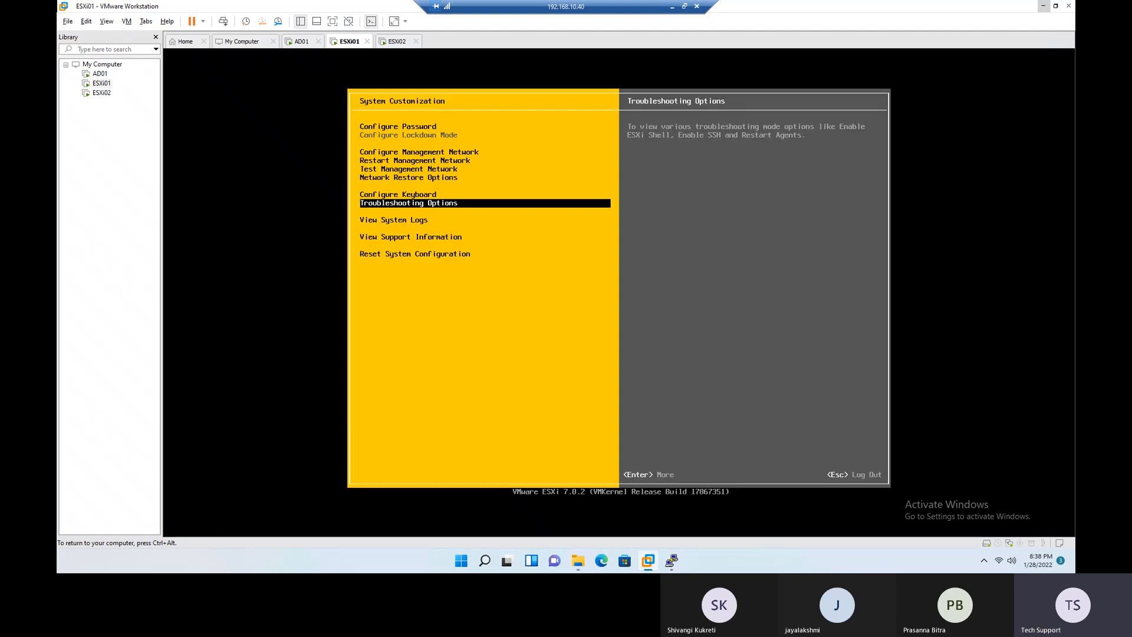
key("Escape")
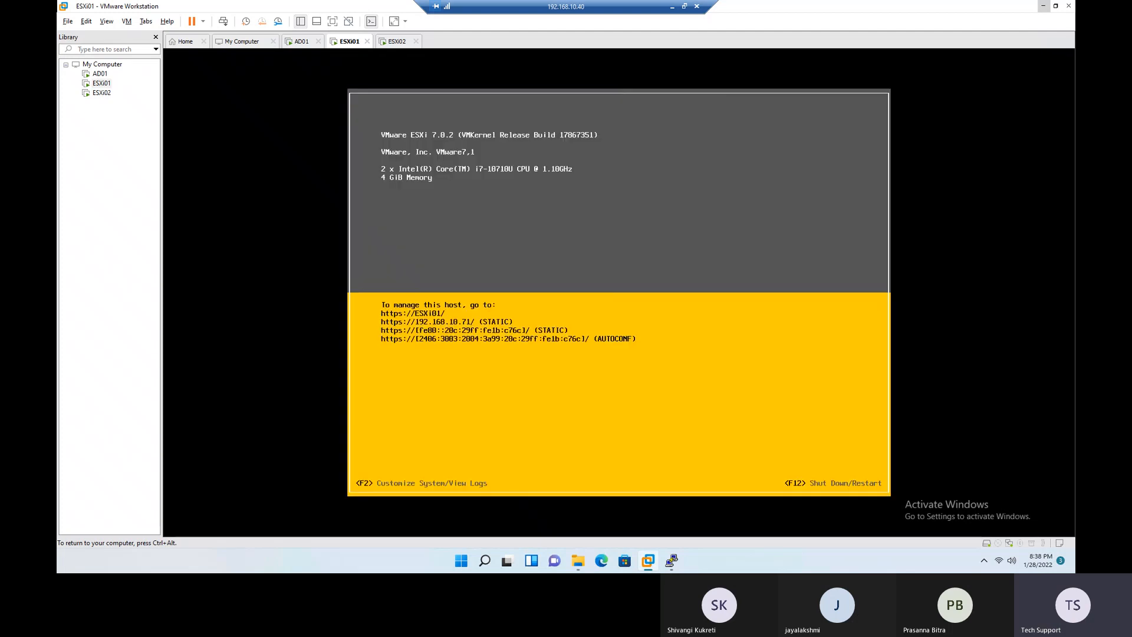
key("ctrl+alt")
- Dismiss the PuTTY error, close its inactive session window and minimize VMware Workstation
left_click(672, 561)
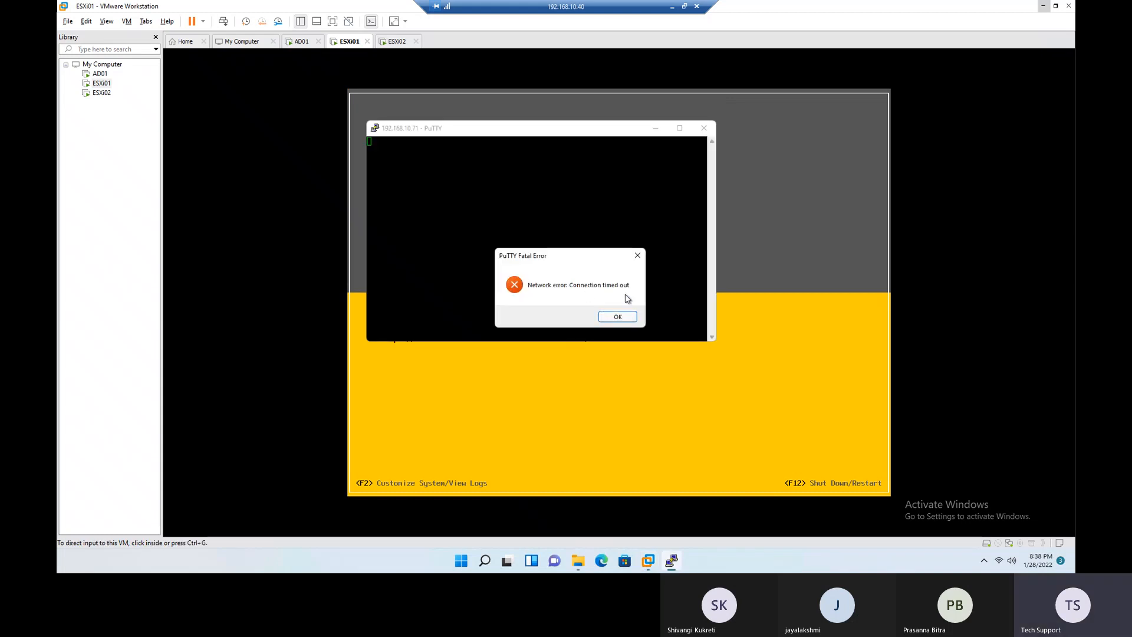
left_click(621, 315)
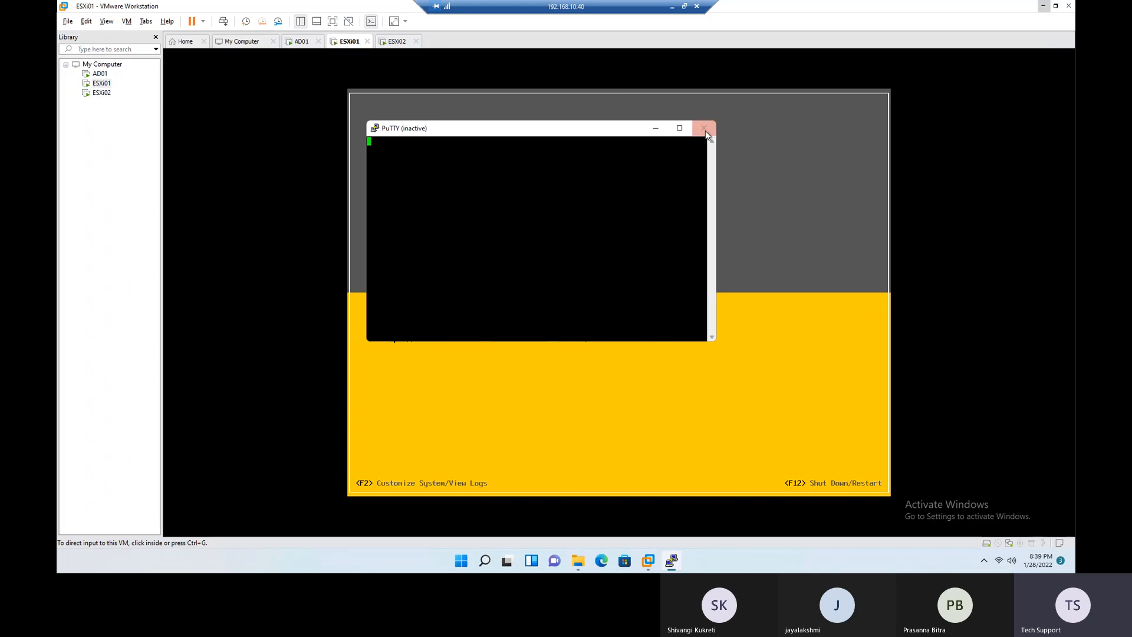
left_click(705, 128)
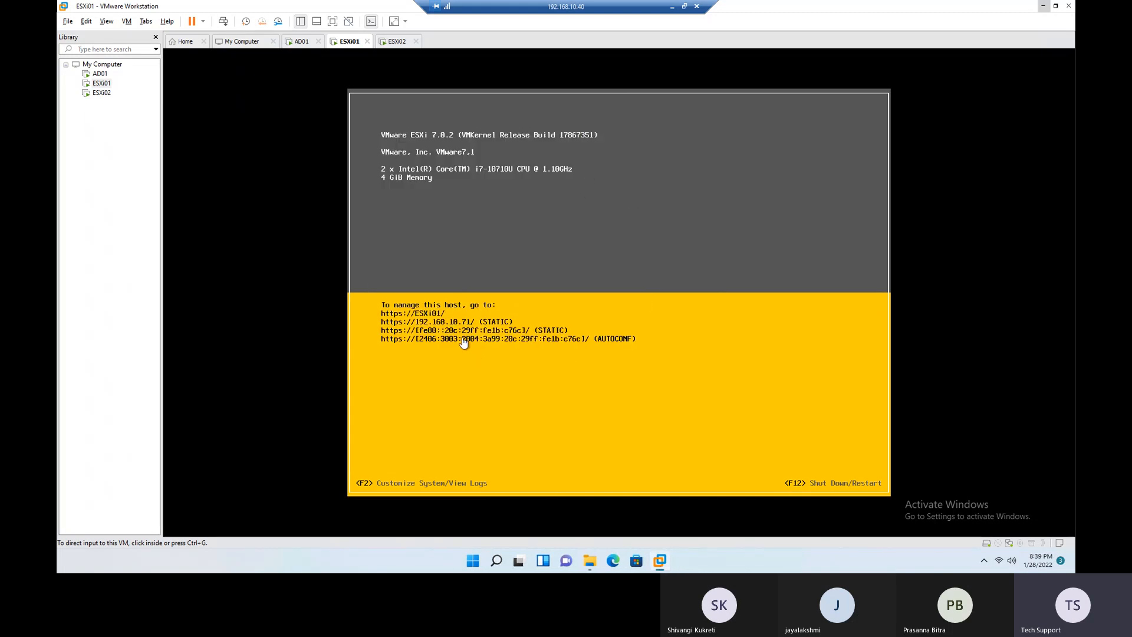
left_click(1043, 6)
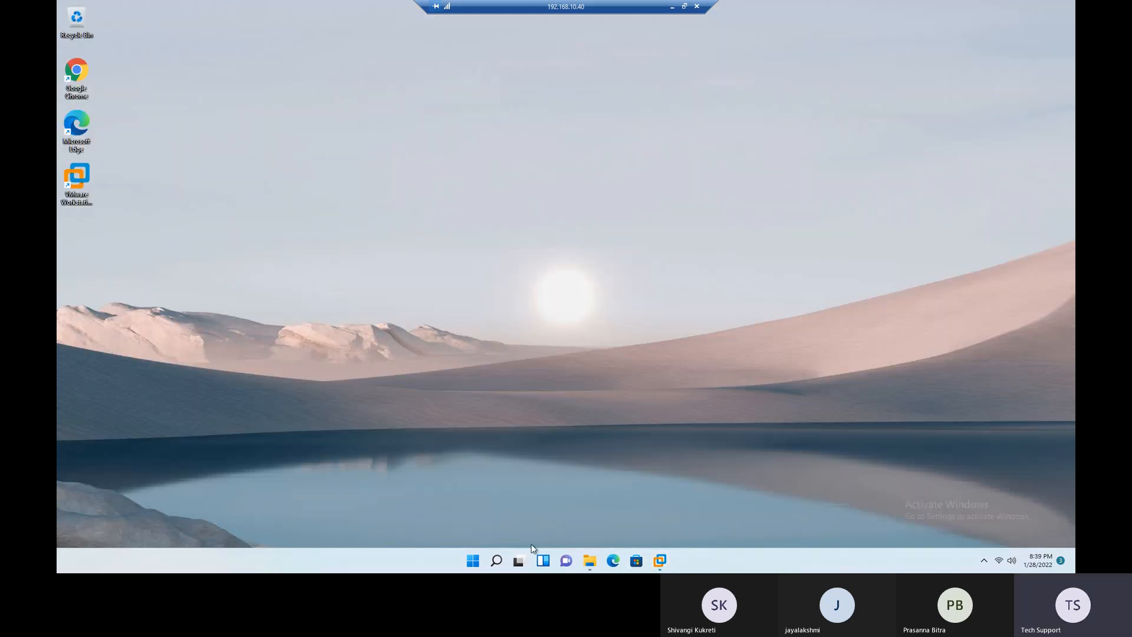
- Create a desktop shortcut for putty from the Softwares & ISOs folder and close File Explorer
left_click(590, 561)
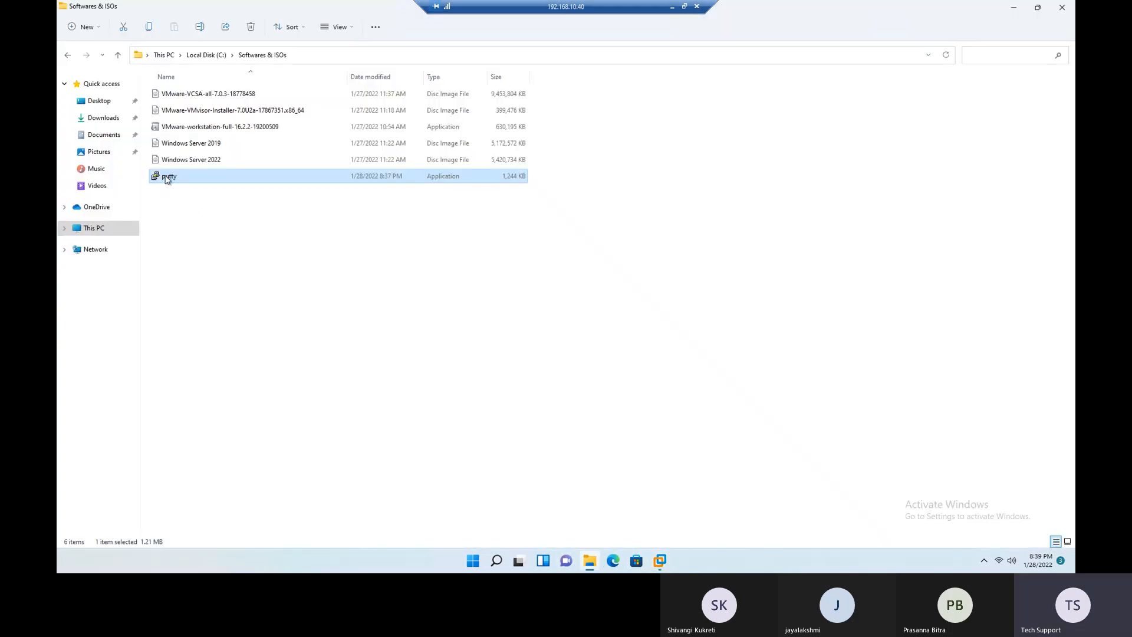
right_click(167, 179)
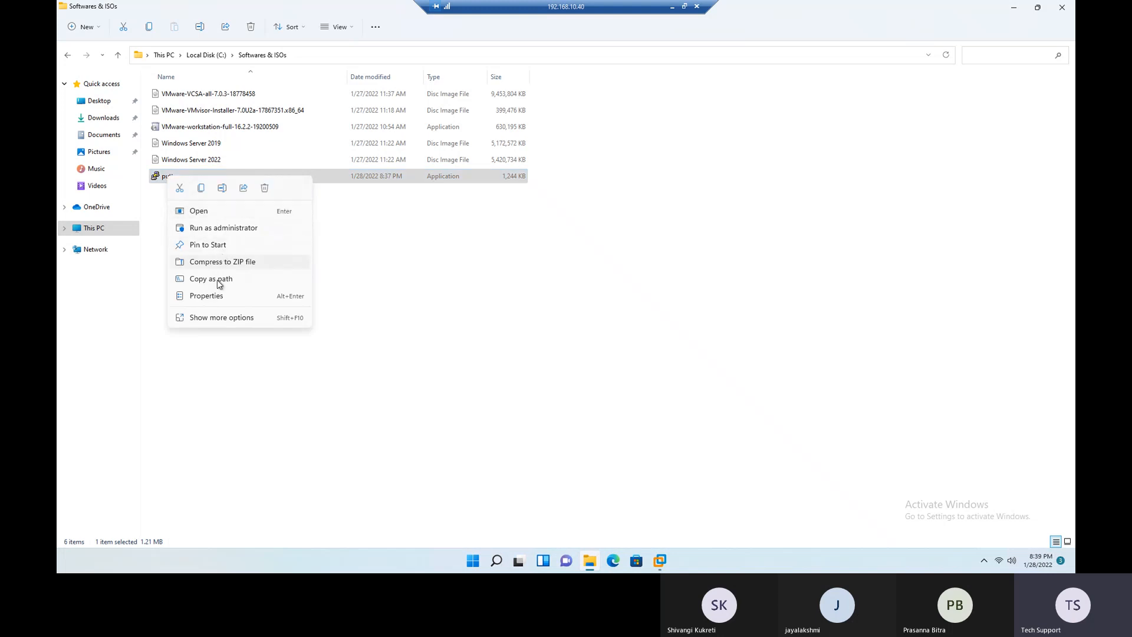
left_click(217, 317)
mouse_move(242, 296)
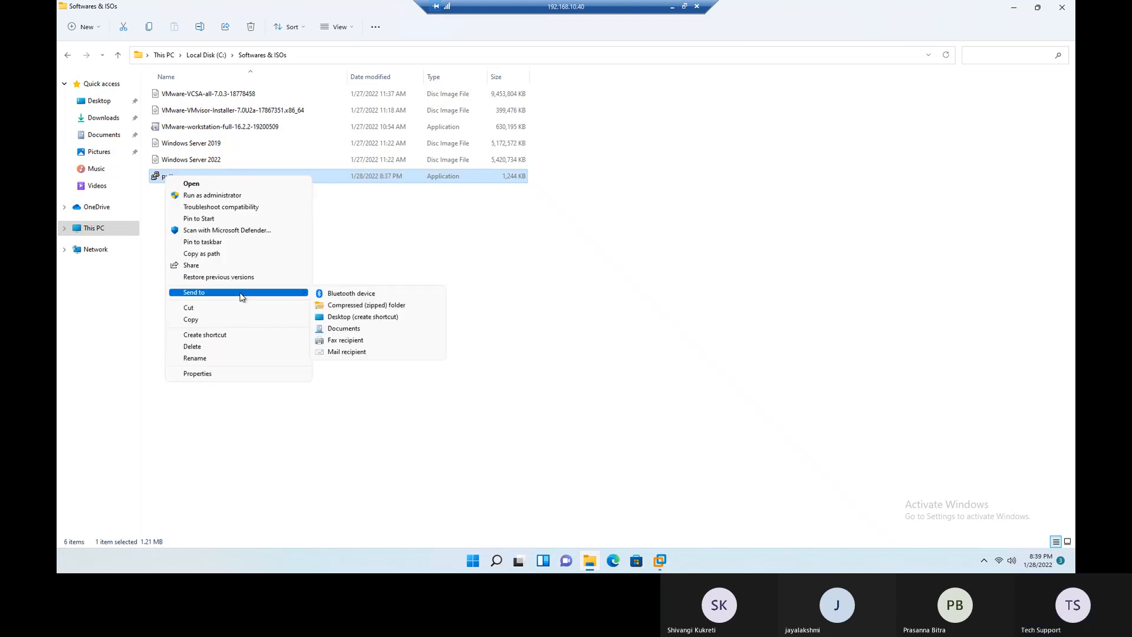
left_click(375, 317)
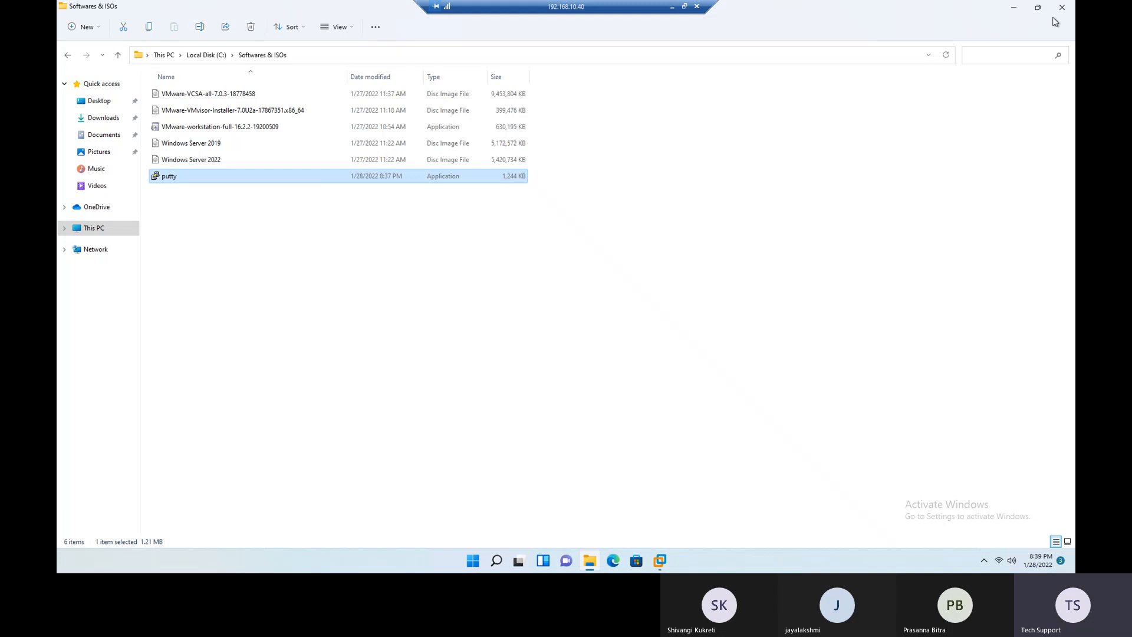
left_click(1062, 7)
- Launch PuTTY from its desktop shortcut, connect to 192.168.10.71 over SSH, accept the host key and move the session window toward the screen's centre
double_click(76, 232)
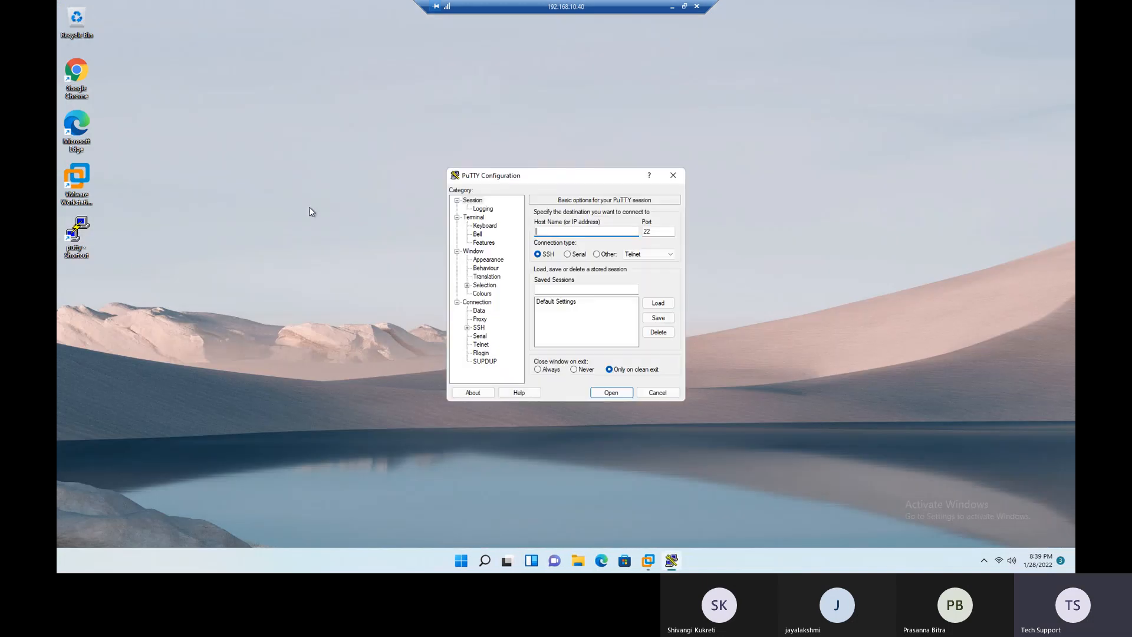
type("192.168.10.71")
left_click(611, 392)
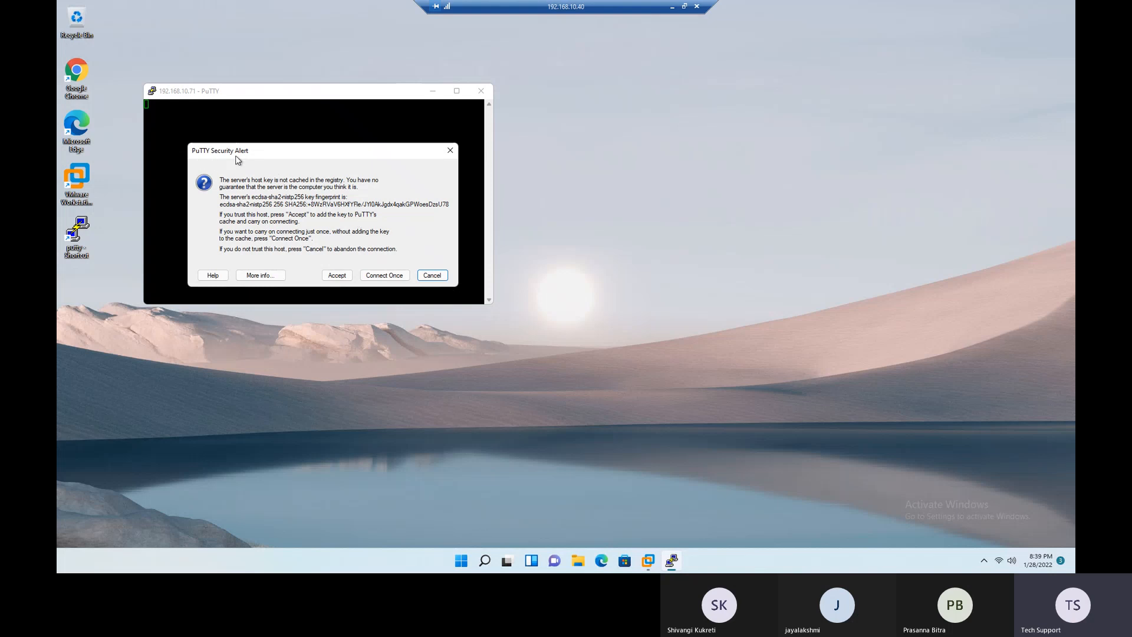
left_click(337, 276)
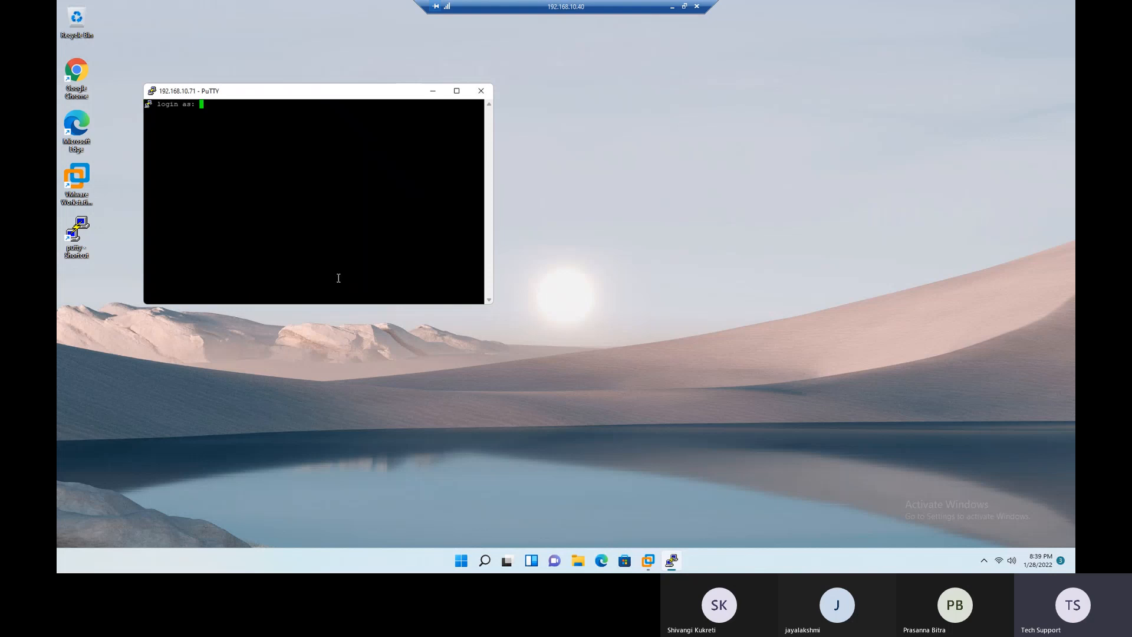
left_click_drag(313, 93, 554, 135)
- Open the current session's settings and review the Appearance, Colours, Connection, Behaviour, Window, Keyboard and Logging options
left_click(393, 133)
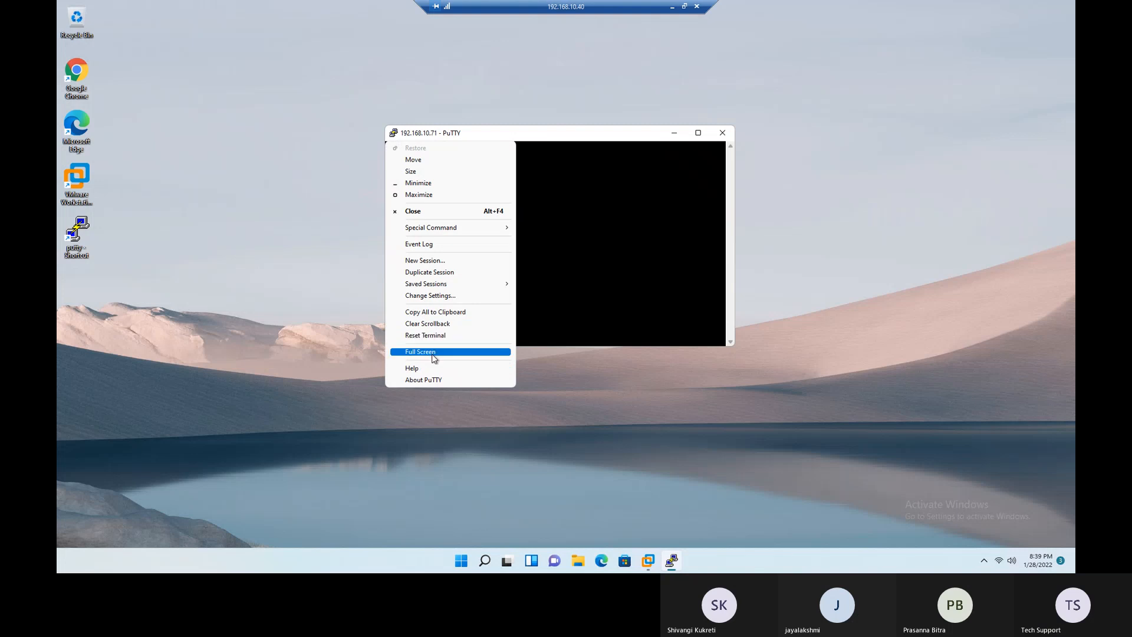
left_click(450, 297)
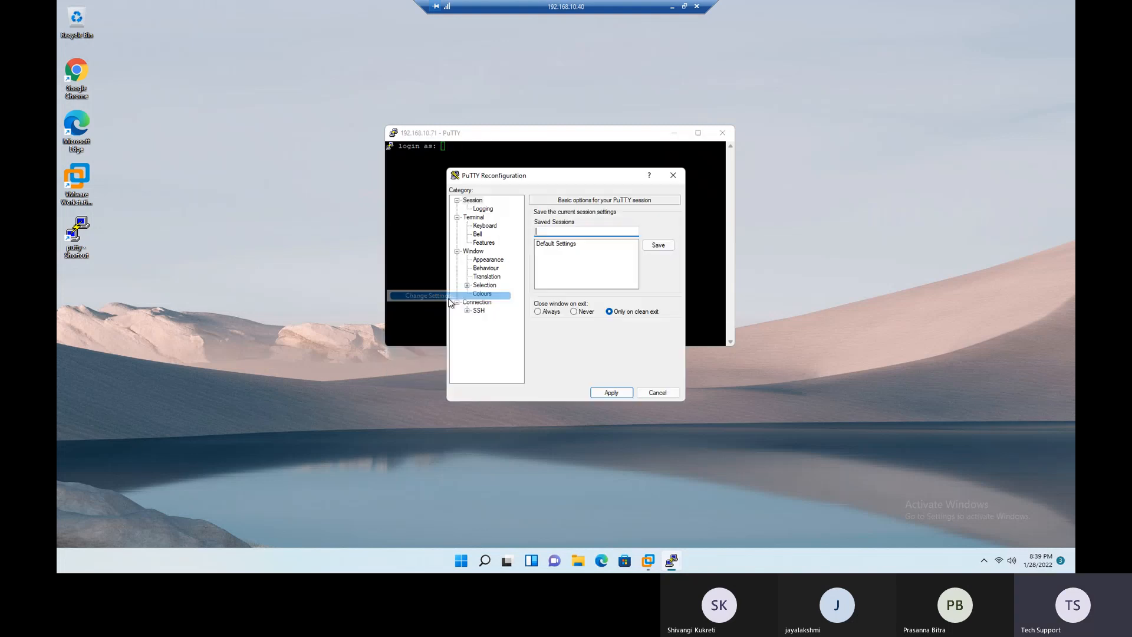
left_click(492, 261)
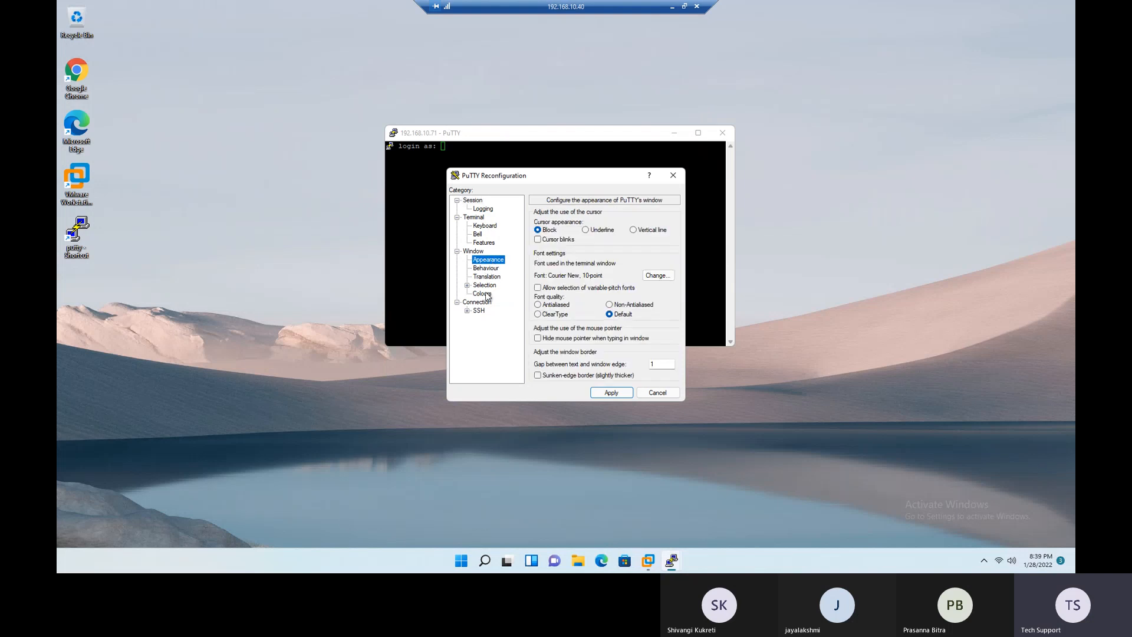
left_click(485, 286)
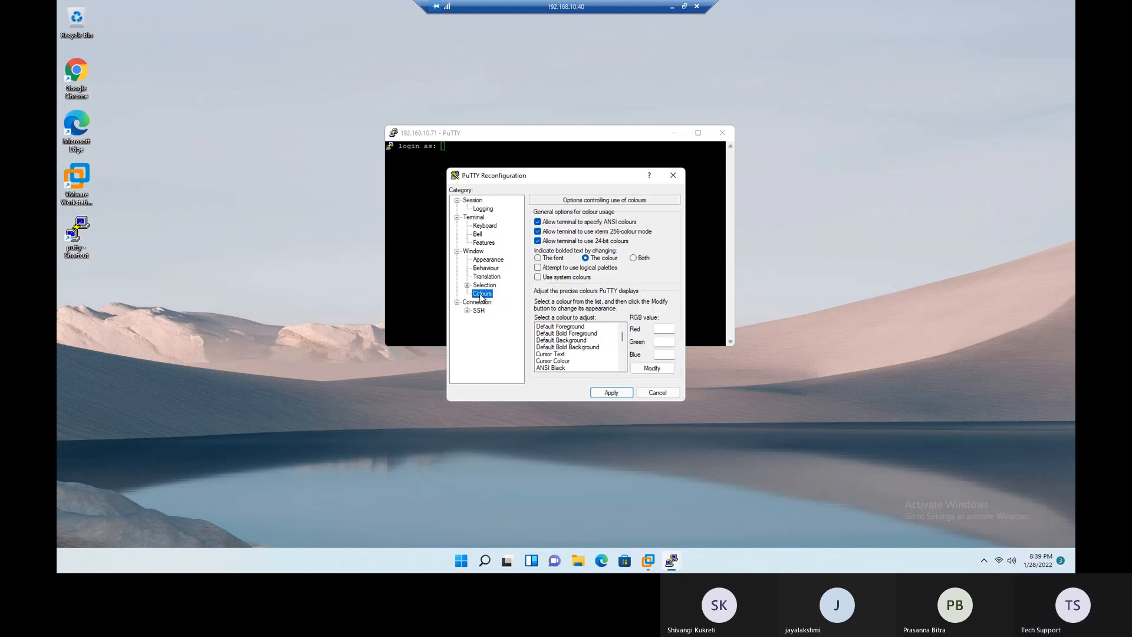
left_click(489, 302)
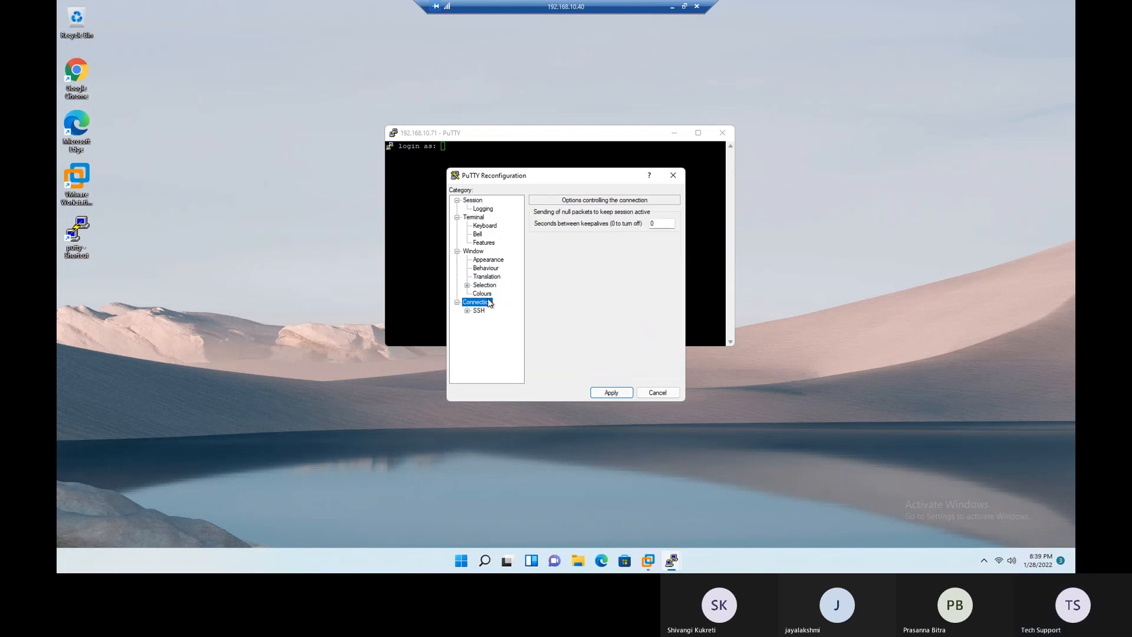
left_click(487, 269)
left_click(475, 252)
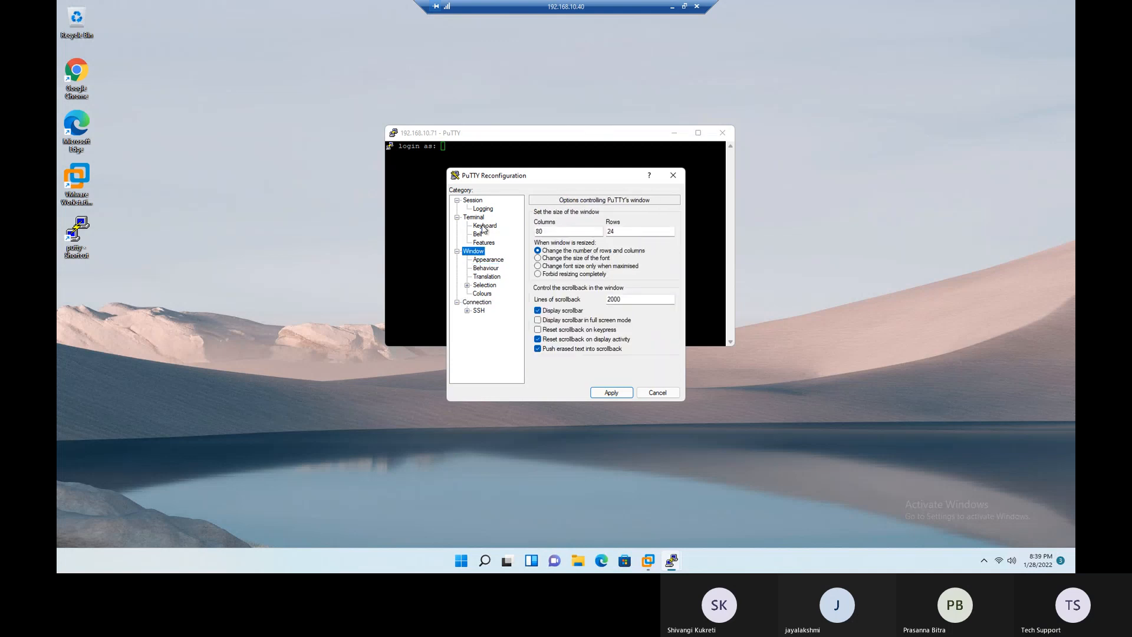
left_click(482, 227)
key("Up")
key("Up")
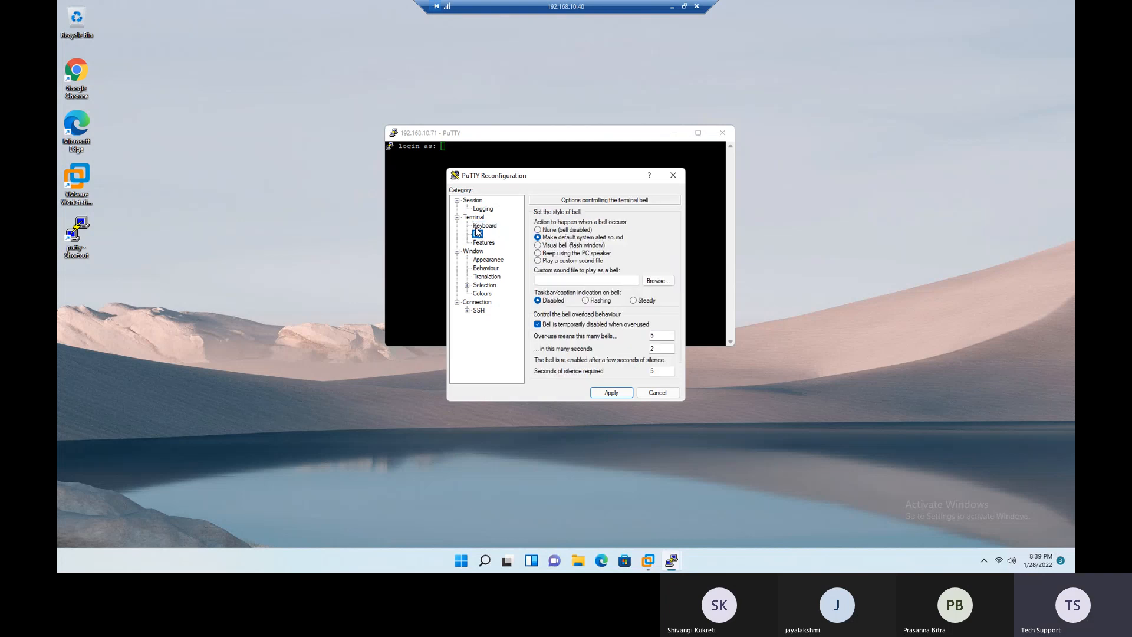
- Examine the selection Copy options and the SSH Host keys and Tunnels options, closing the session settings without applying anything
left_click(467, 285)
left_click(489, 293)
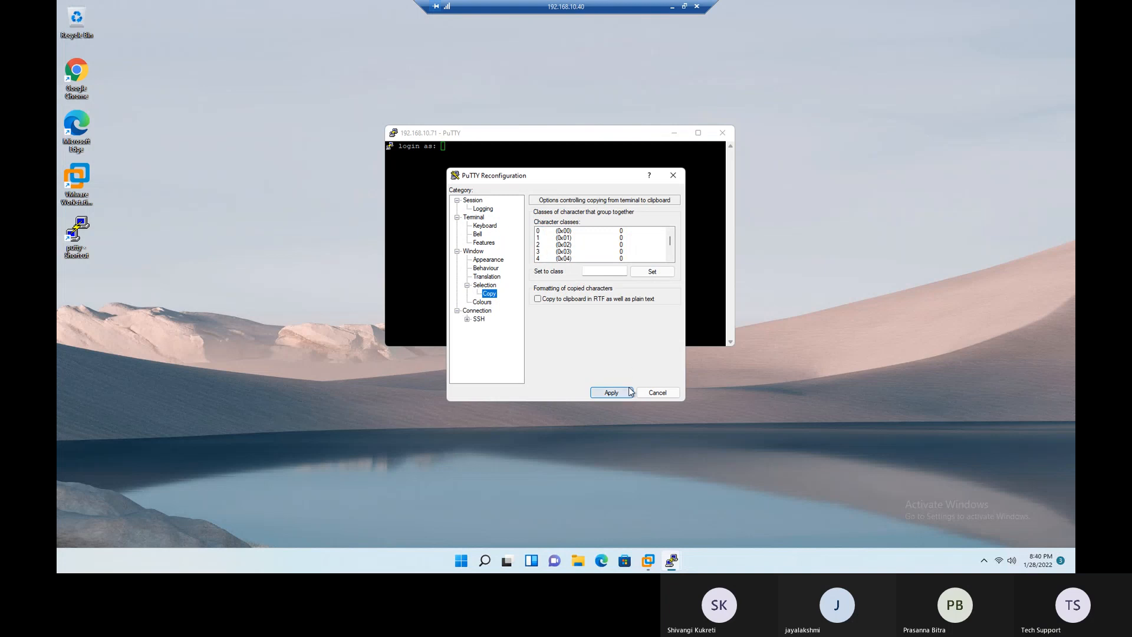
left_click(467, 319)
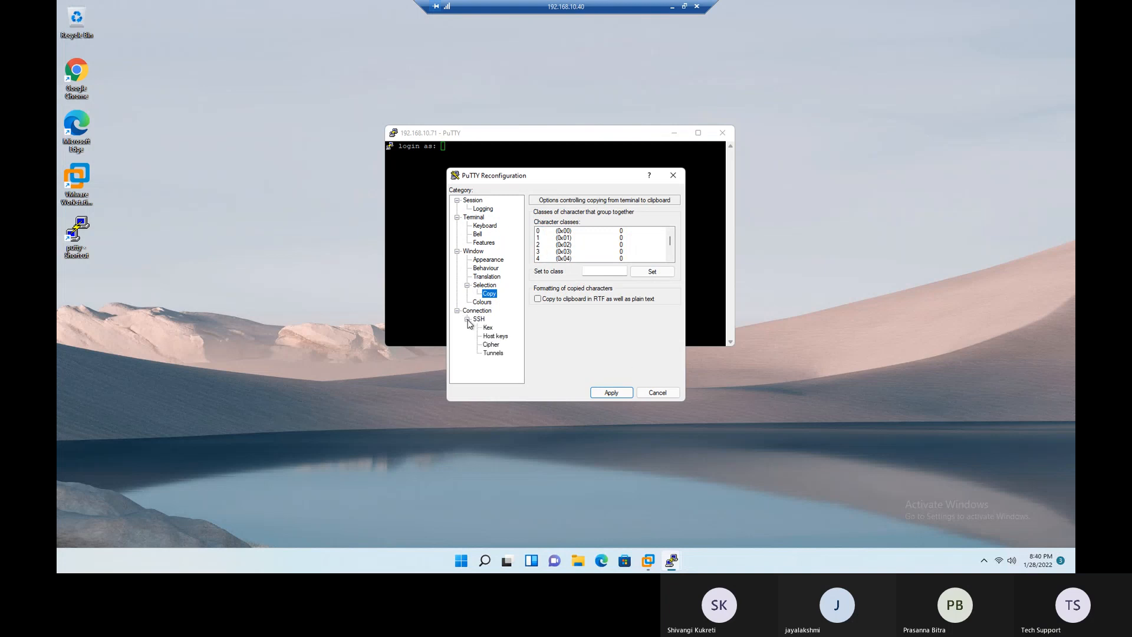
left_click(500, 337)
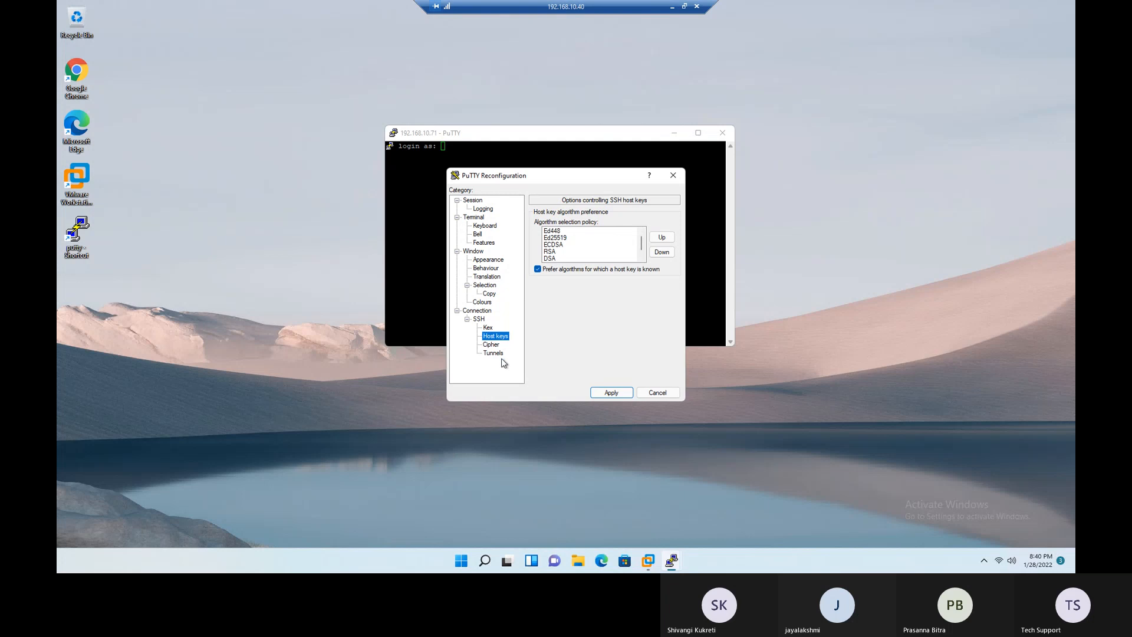
left_click(494, 353)
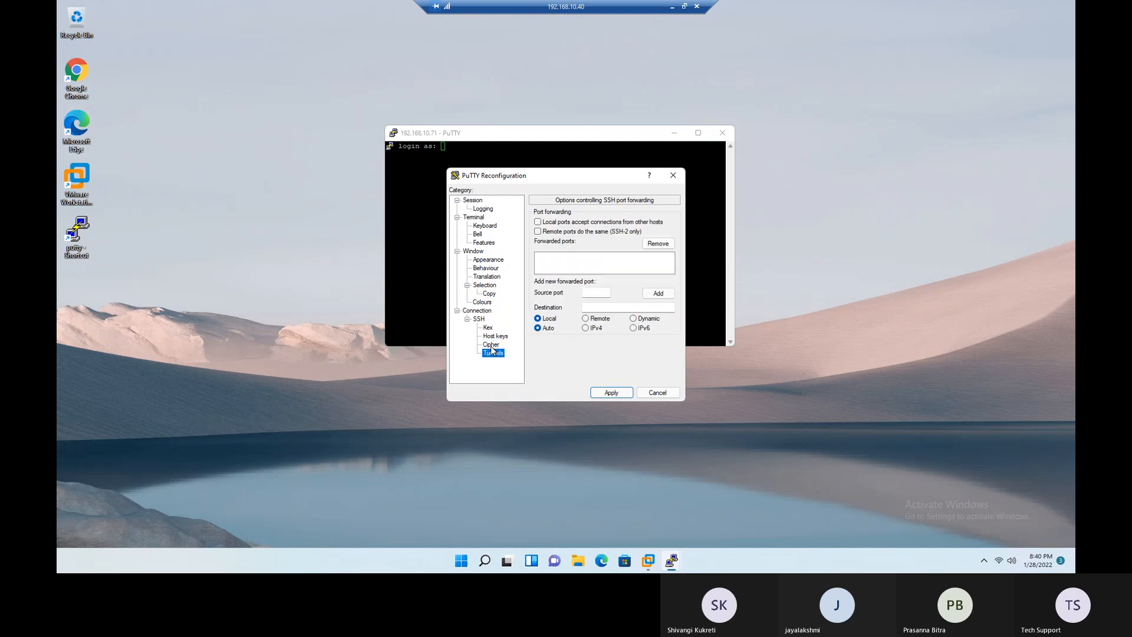
left_click(457, 251)
left_click(457, 217)
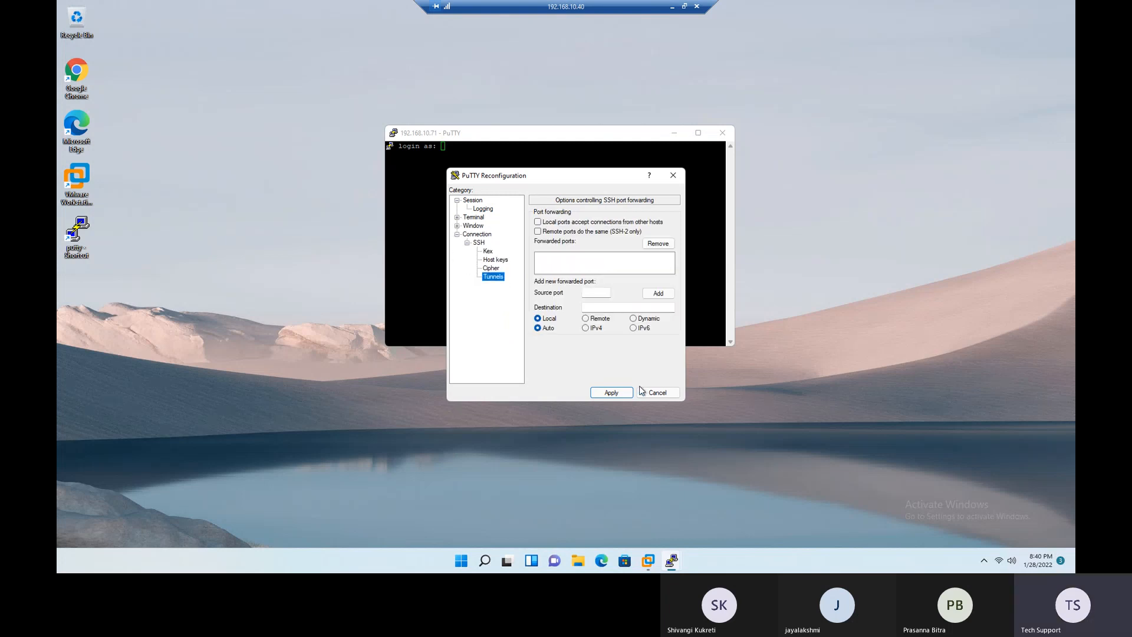
left_click(657, 392)
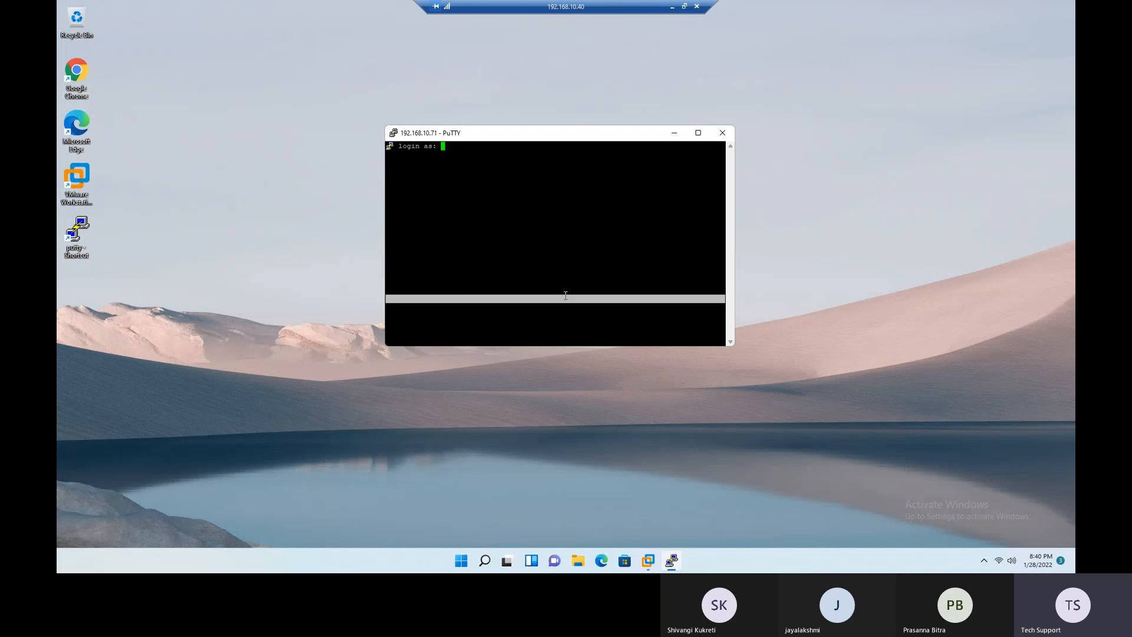
- Log in to the SSH session as root with the account password, and enlarge and reposition the session window
type("root")
key("Return")
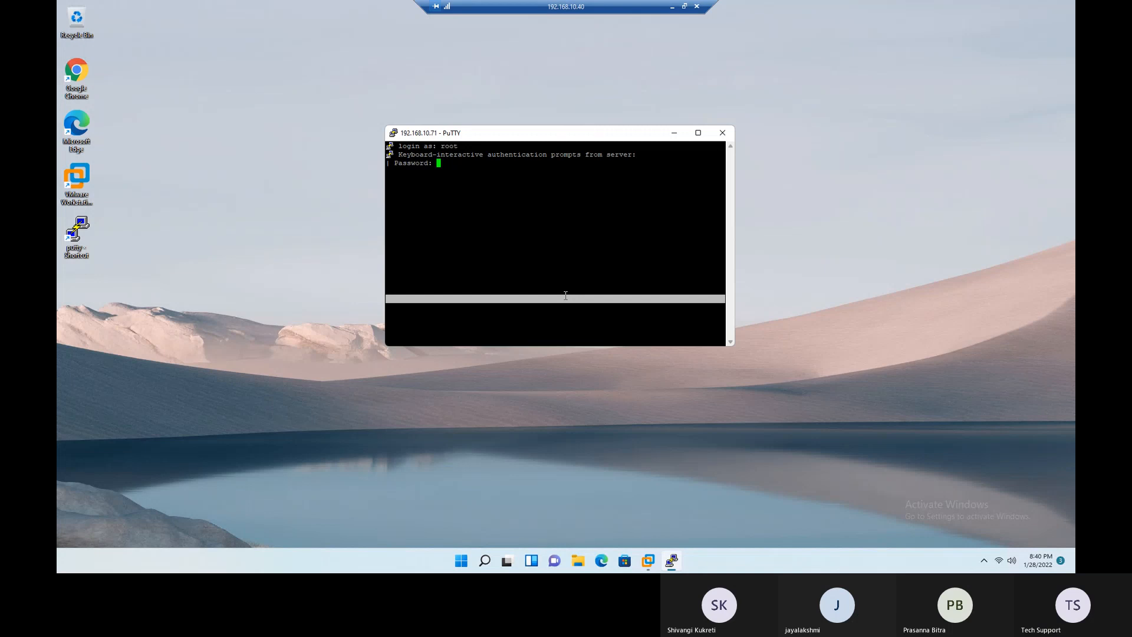
key("Return")
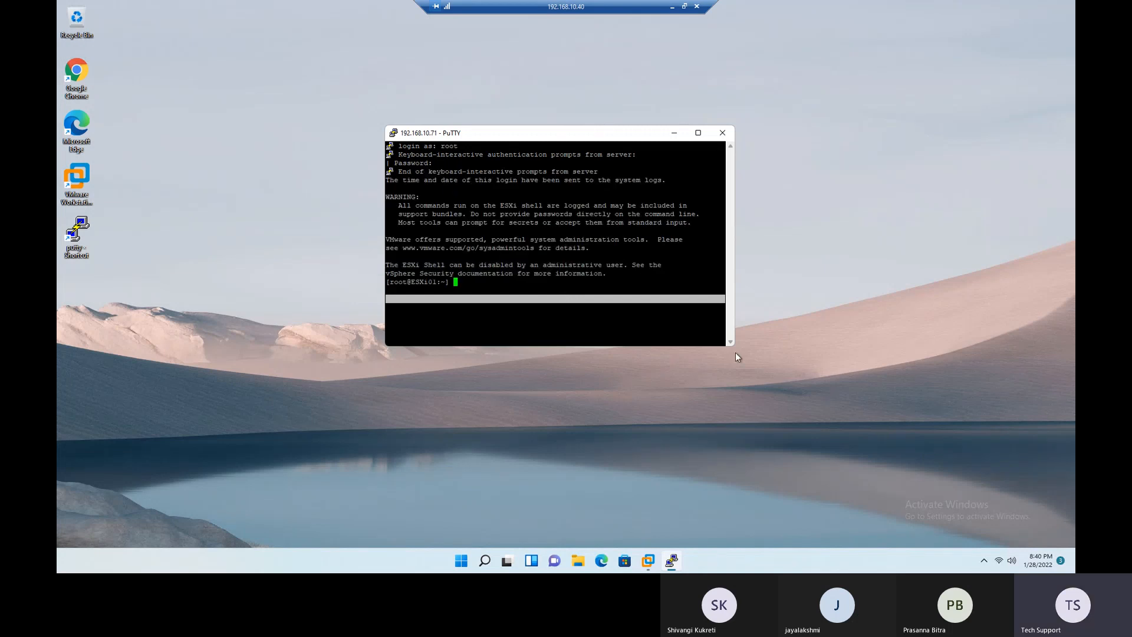
left_click_drag(737, 358, 916, 457)
left_click_drag(538, 135, 511, 103)
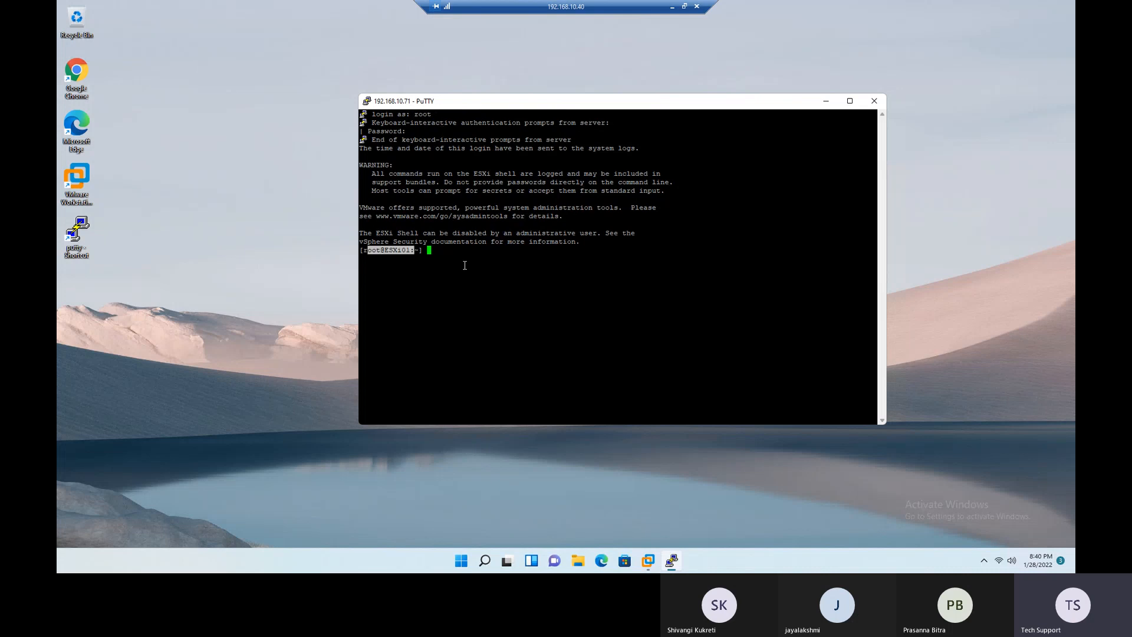
- Check the host's ESXi version with vmware -v and its file system usage with df -h, highlighting the disk listing
type("vmware -v")
key("Return")
type("df ")
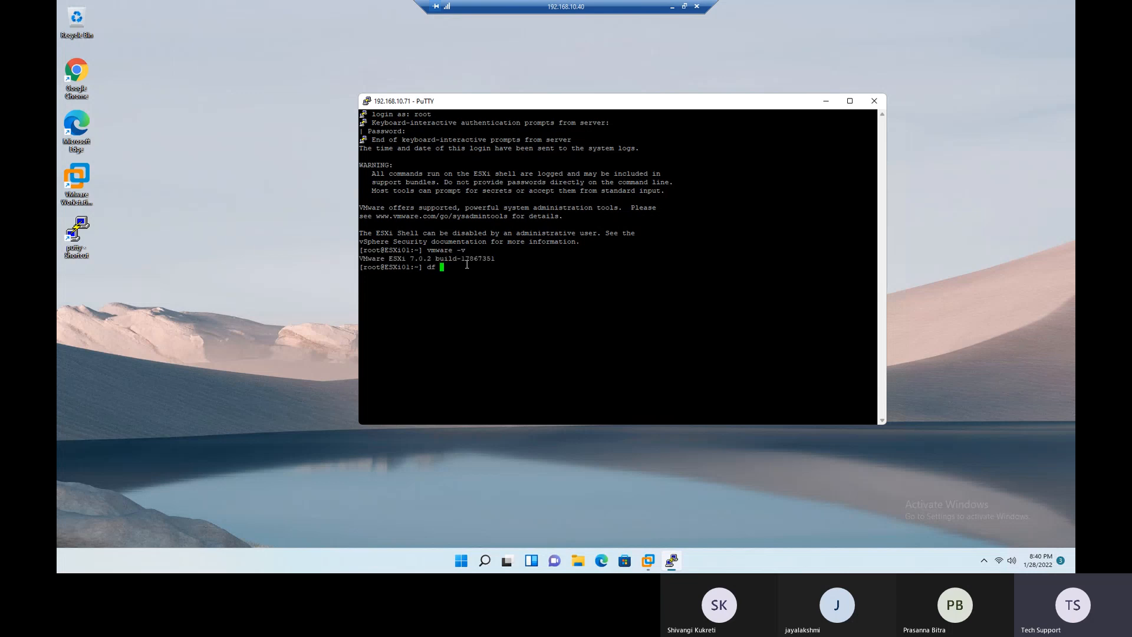
type("-h")
key("Return")
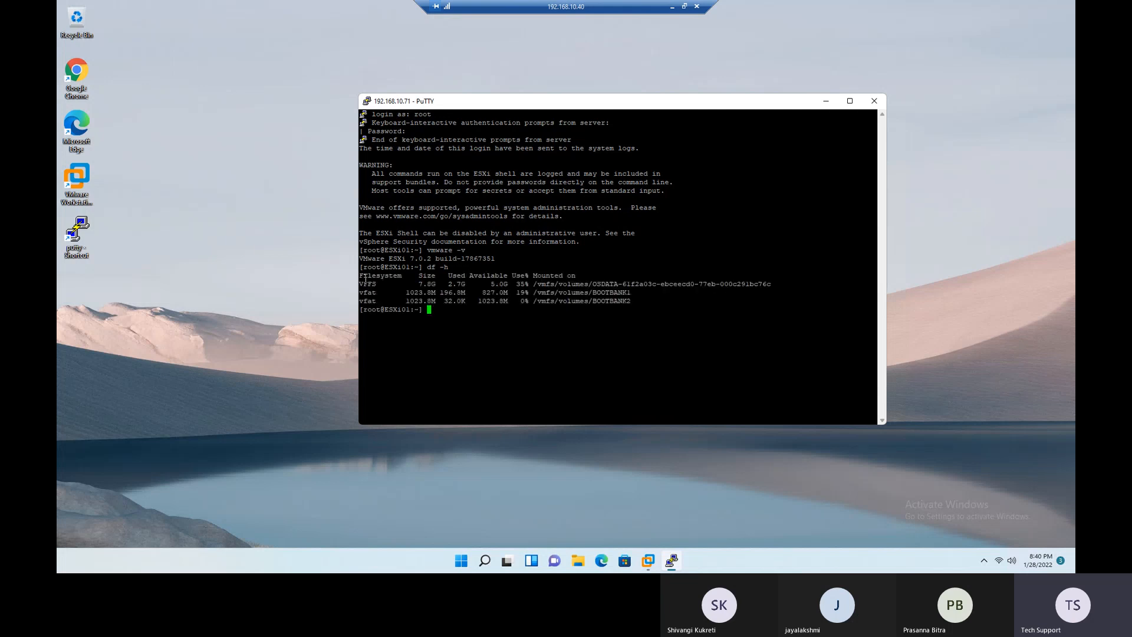
left_click_drag(366, 275, 628, 322)
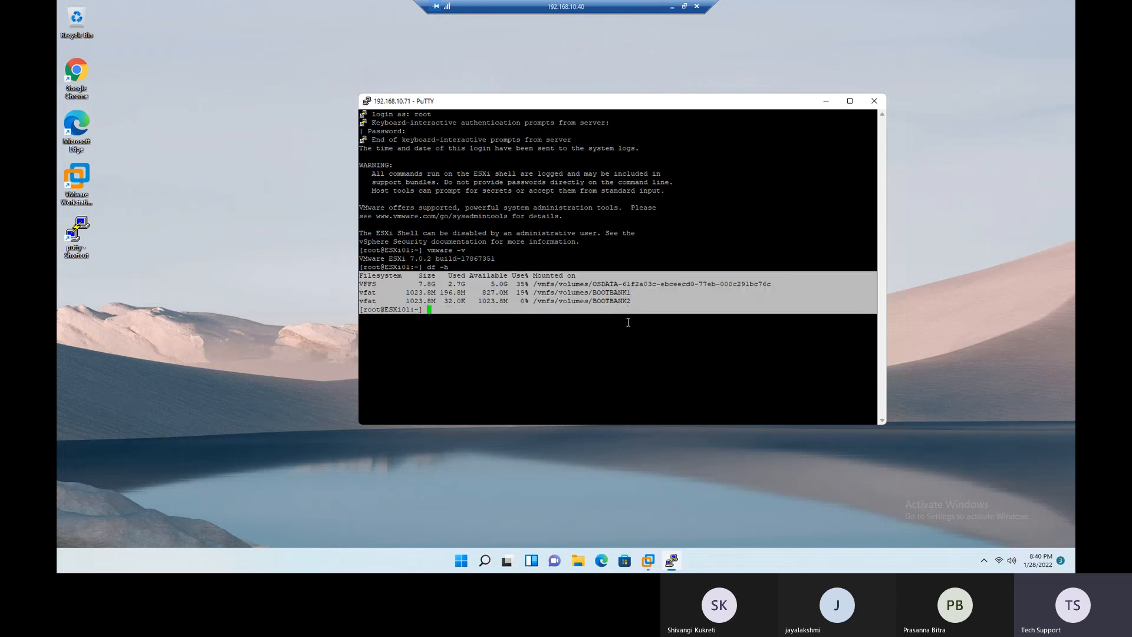
left_click(646, 389)
left_click_drag(705, 318, 361, 267)
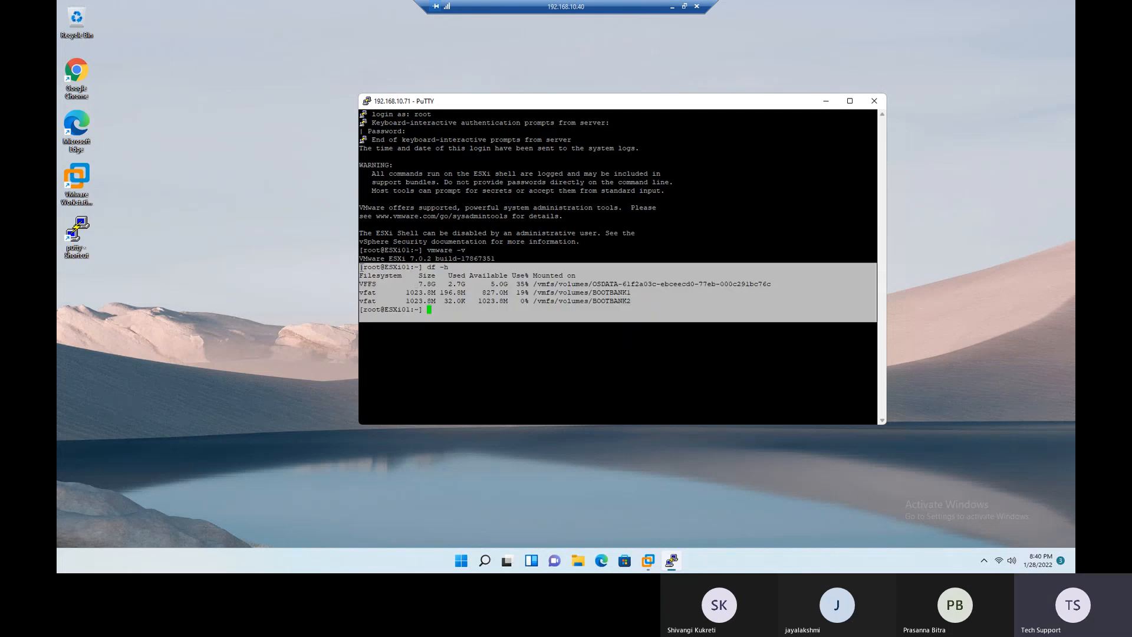
left_click(476, 371)
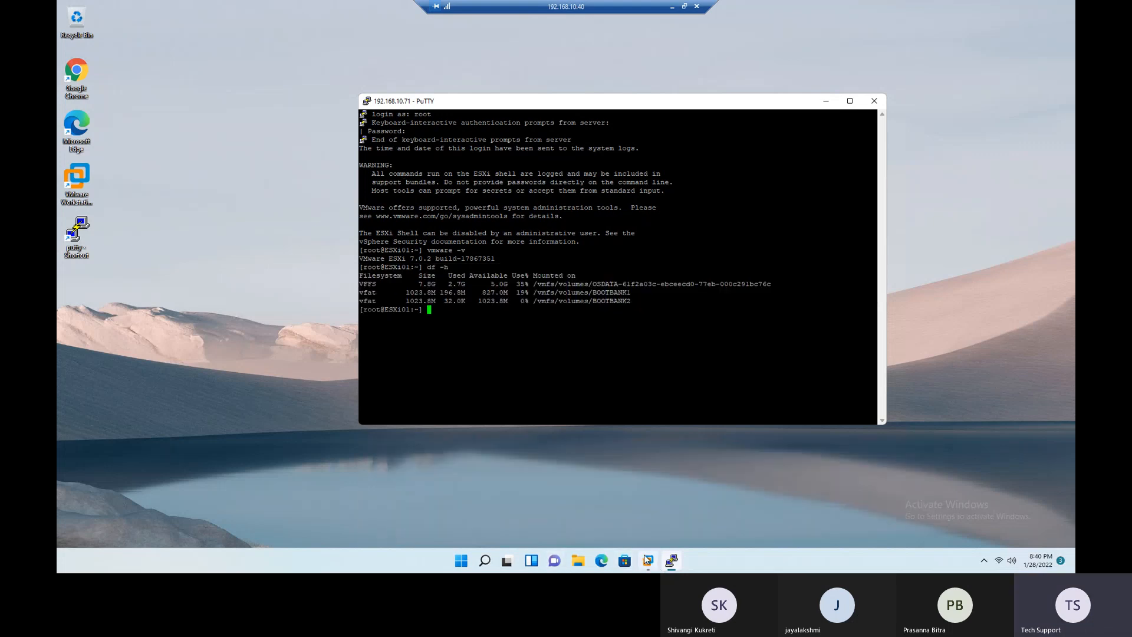
- Switch to VMware Workstation and log in to ESXi01's System Customization as root with the account password
mouse_move(647, 559)
left_click(766, 490)
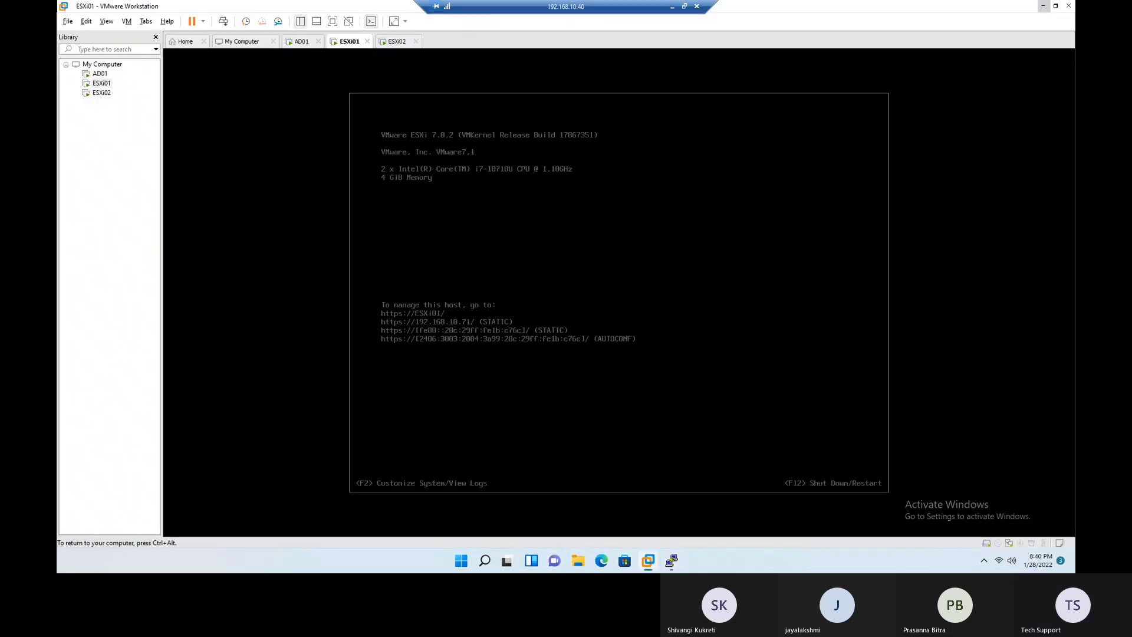
key("F2")
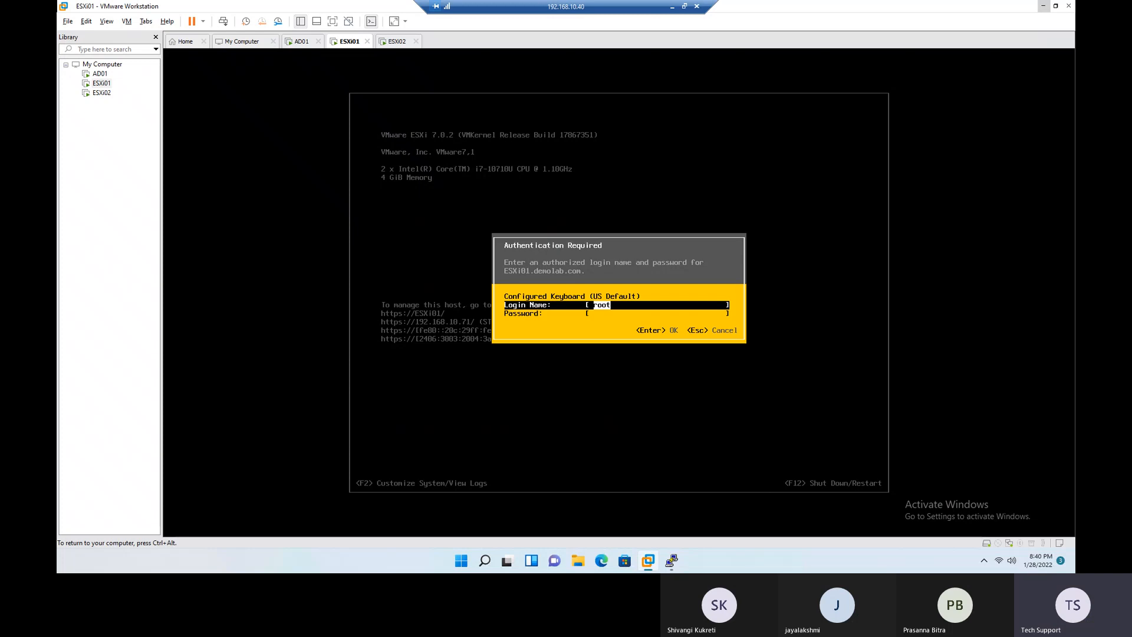
key("Tab")
type("**")
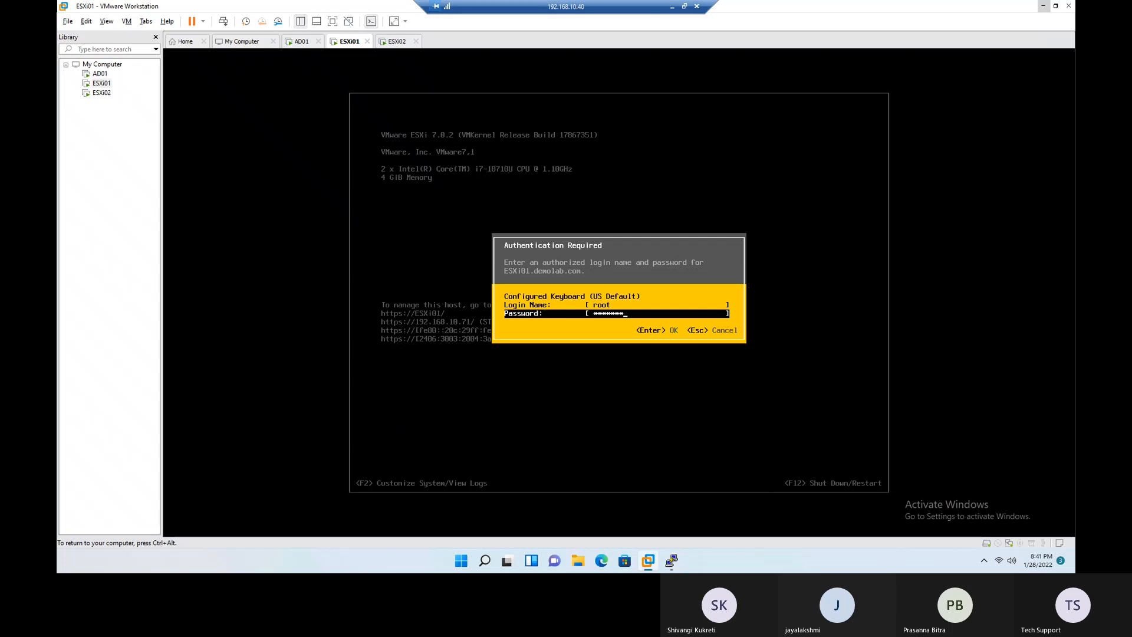
key("Return")
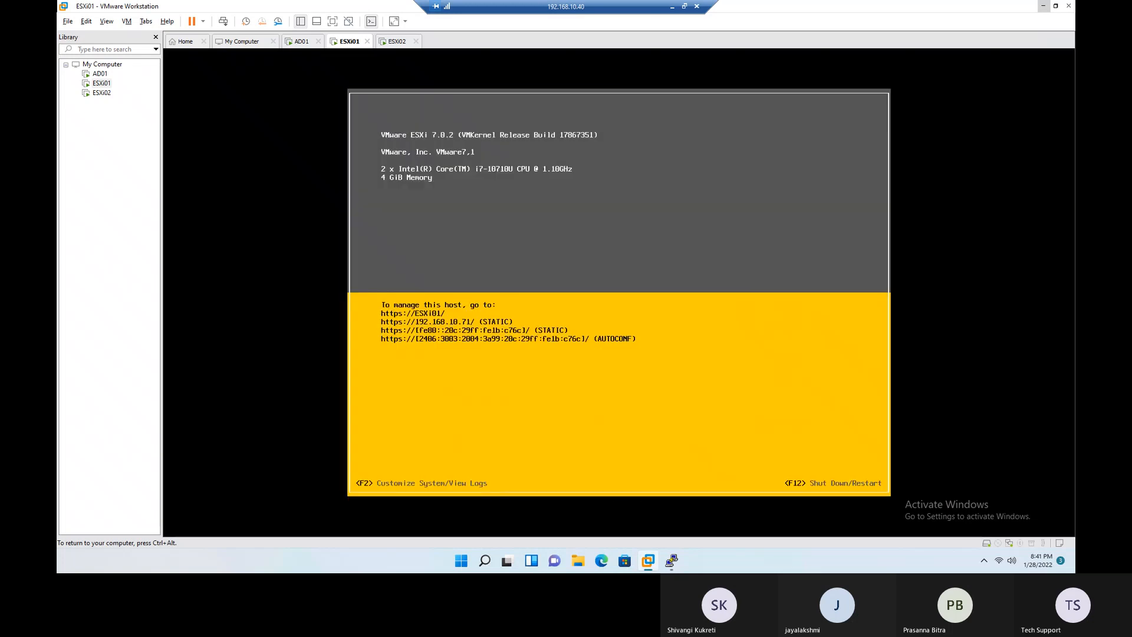
- Open Troubleshooting Options and review the ESXi Shell, SSH, DCUI idle timeout and Restart Management Agents entries
key("Down")
key("Down")
key("Down")
key("Down")
key("Down")
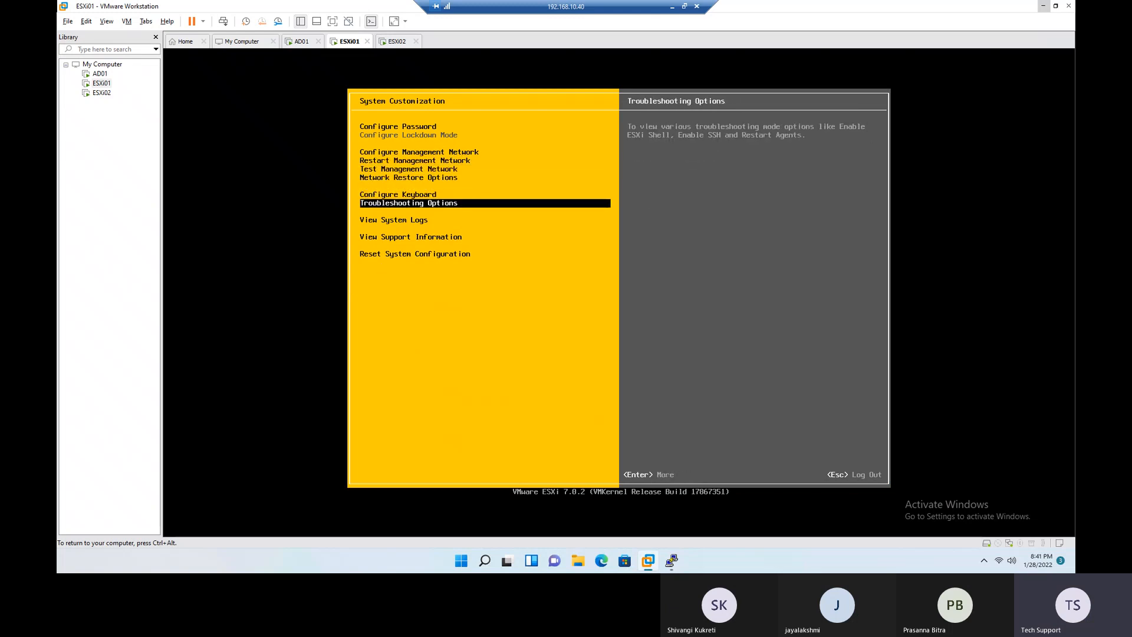
key("Return")
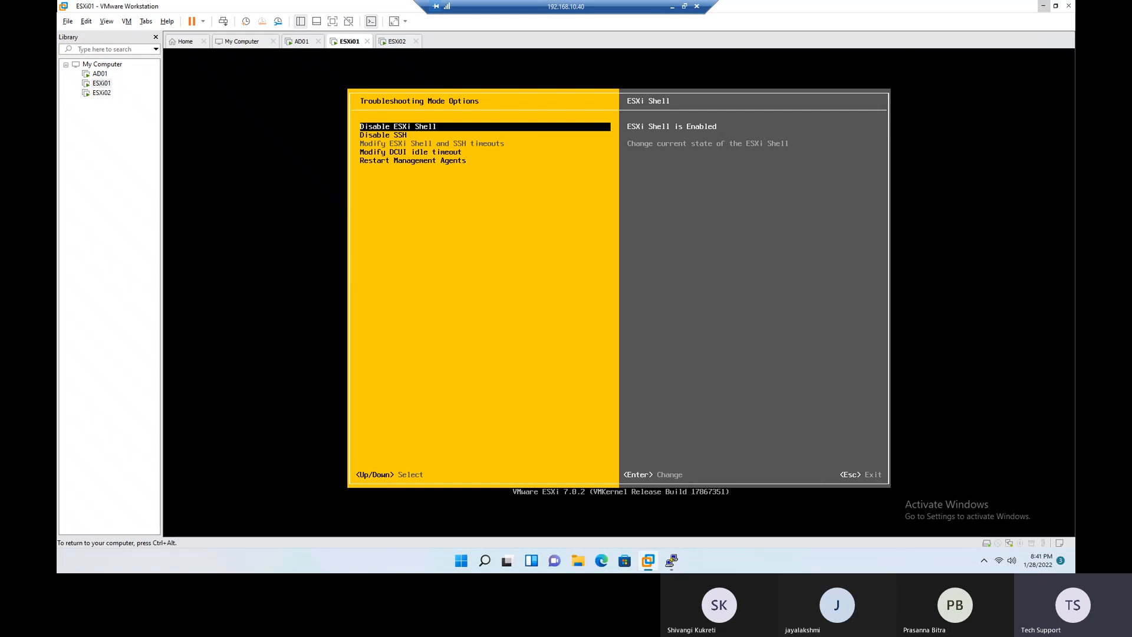
key("Down")
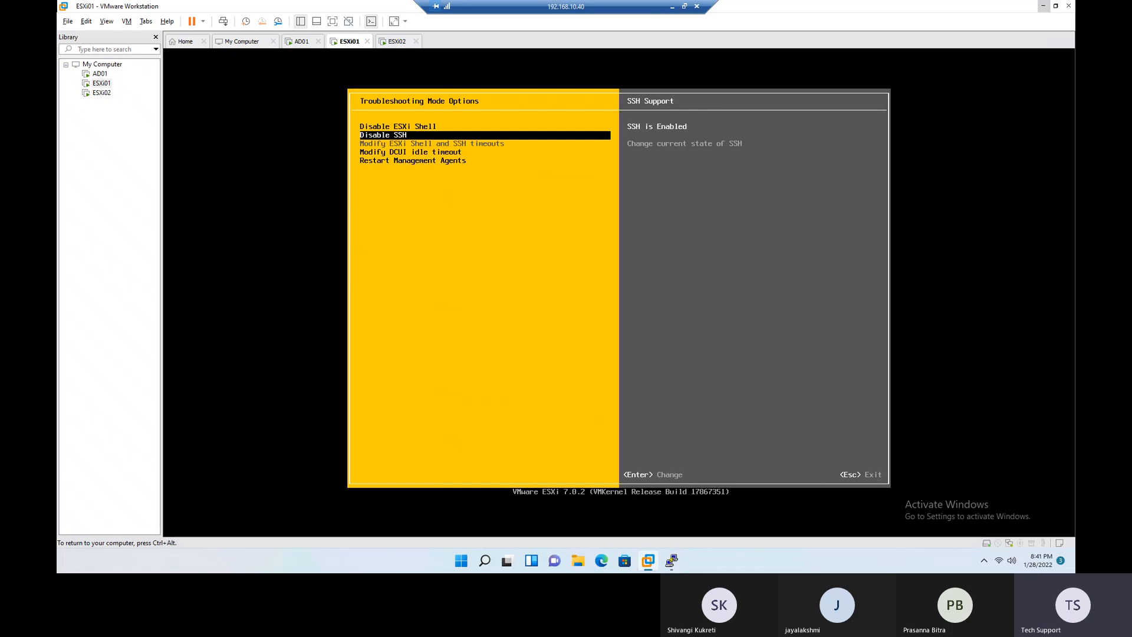
key("Down")
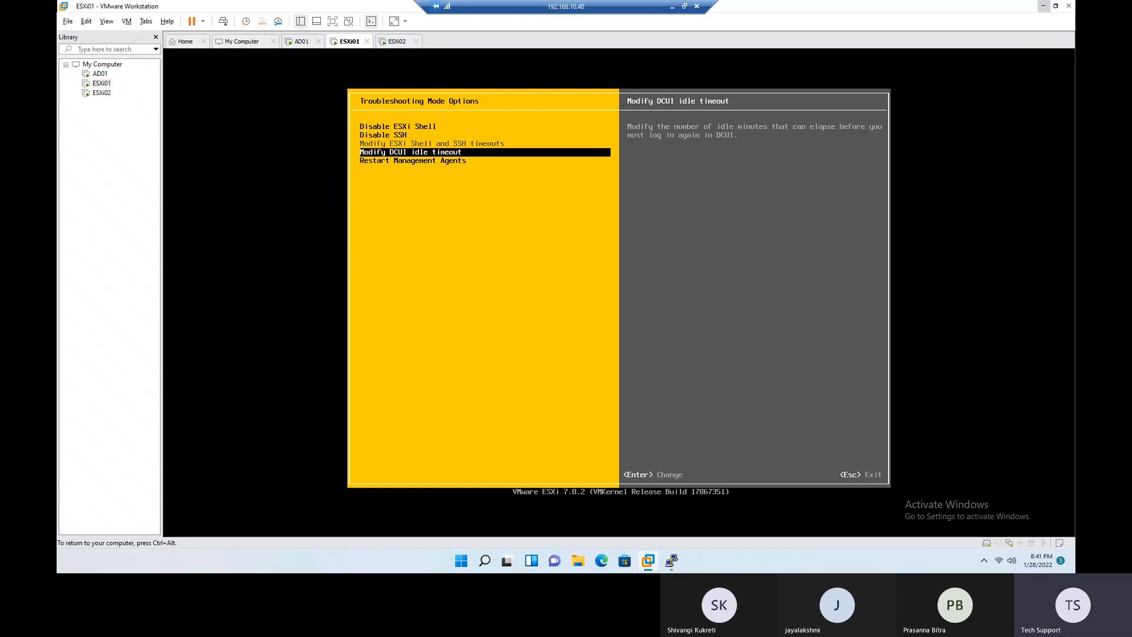
key("Return")
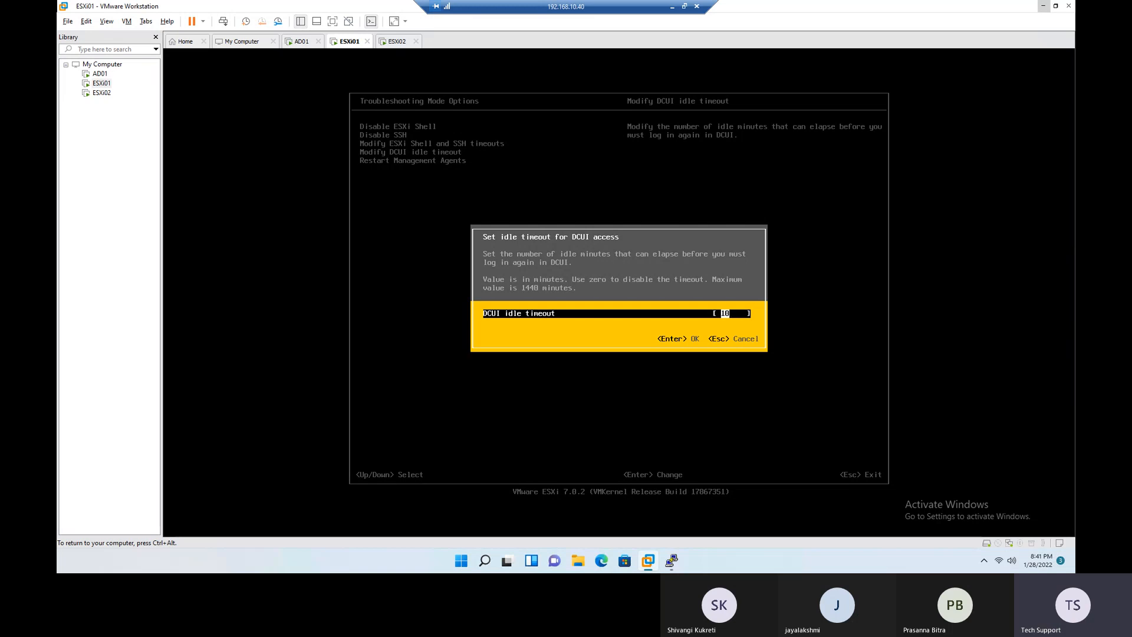
key("Return")
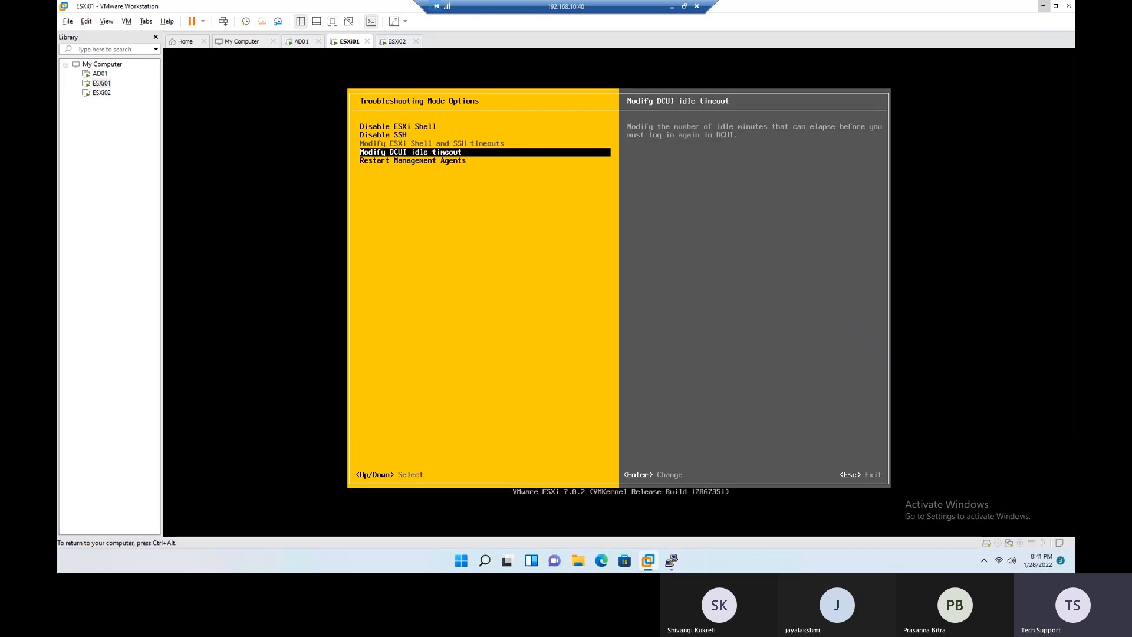
key("Down")
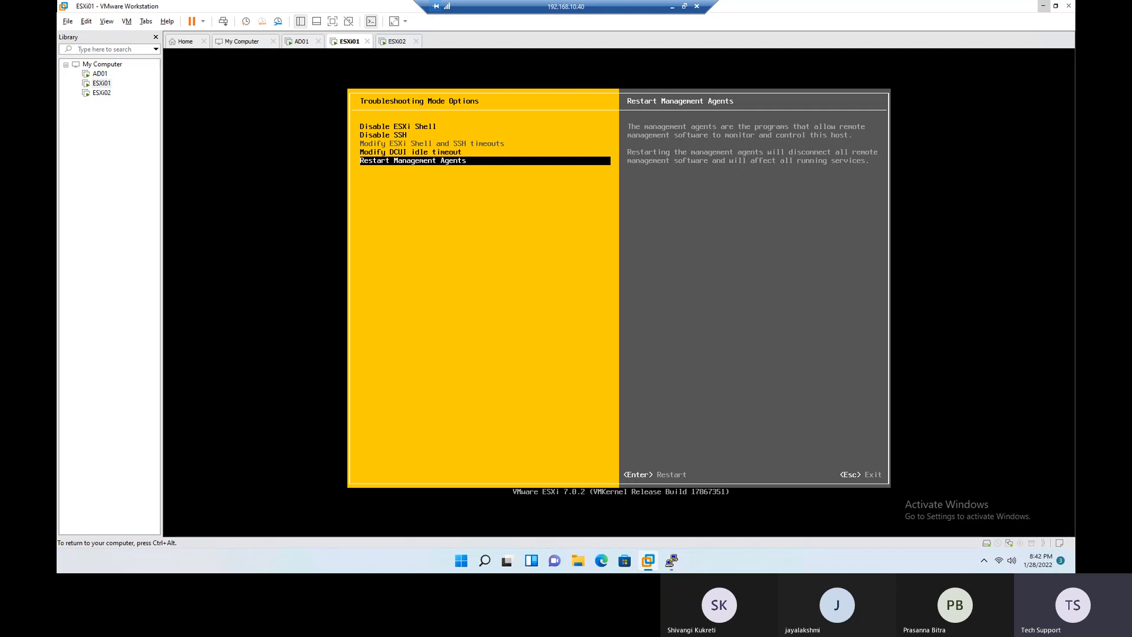
- Release input from the ESXi01 console, switch to the PuTTY session and move its window slightly upward
key("ctrl+alt")
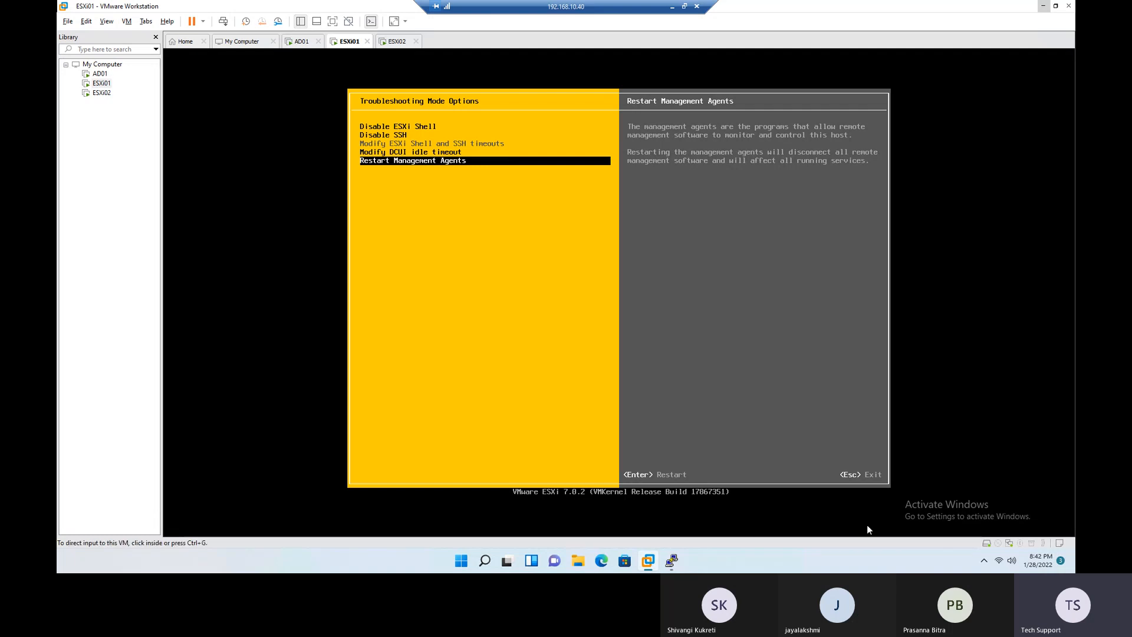
left_click(672, 561)
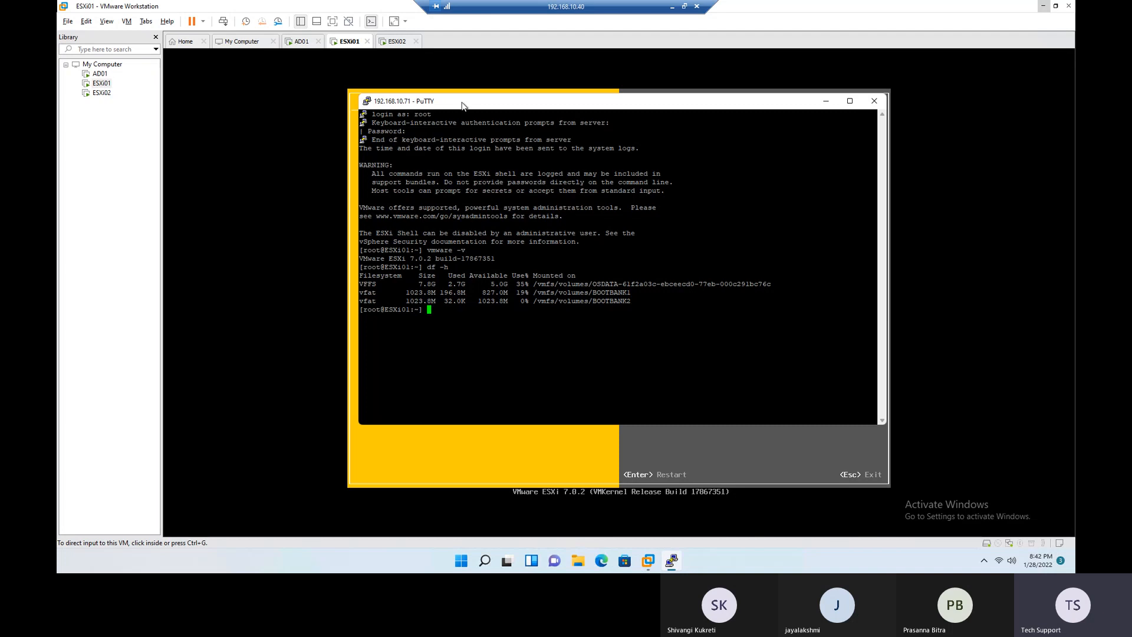
left_click_drag(465, 104, 453, 83)
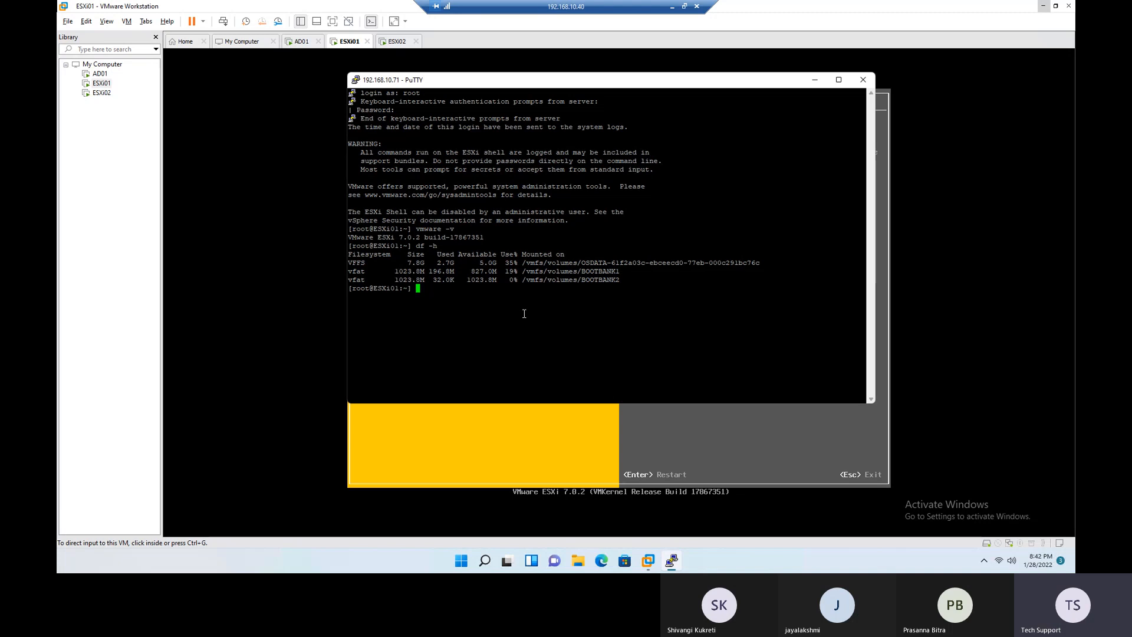
- Check the host agent's status with /etc/init.d/hostd status and highlight the command's output
type("/etc/init.d/hostd status")
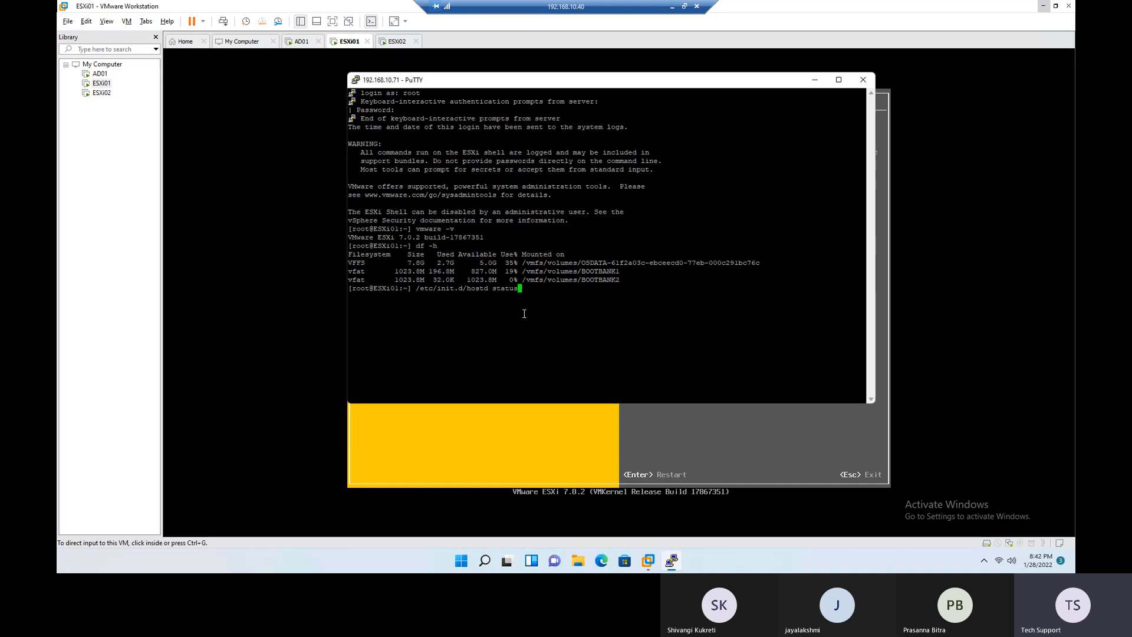
key("Return")
left_click_drag(865, 297, 345, 290)
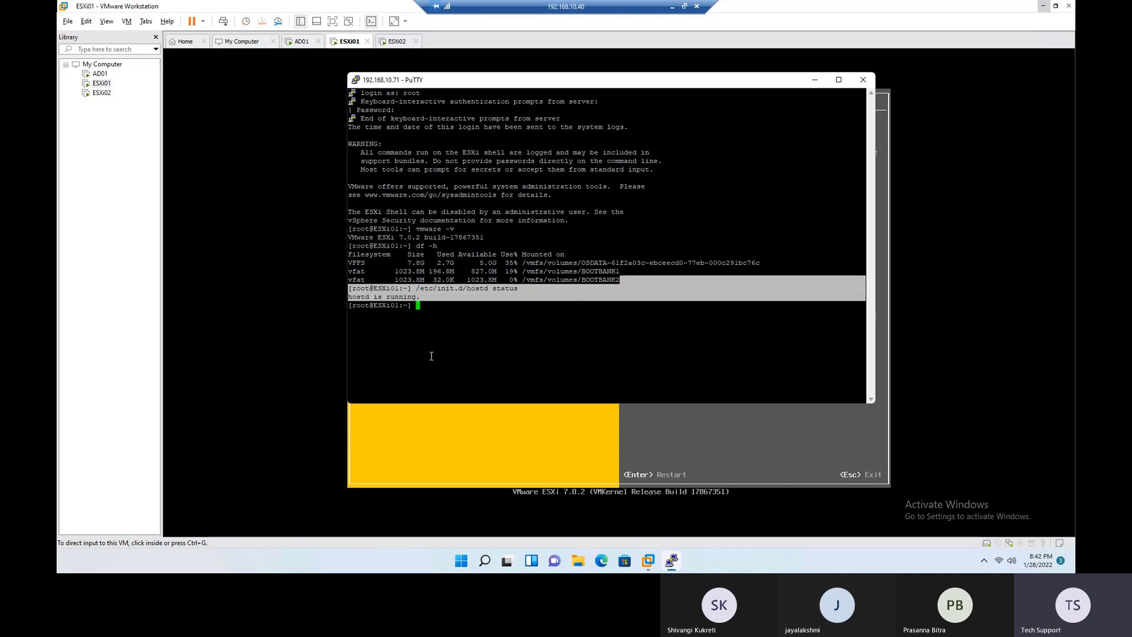
left_click(437, 348)
left_click_drag(356, 298, 422, 300)
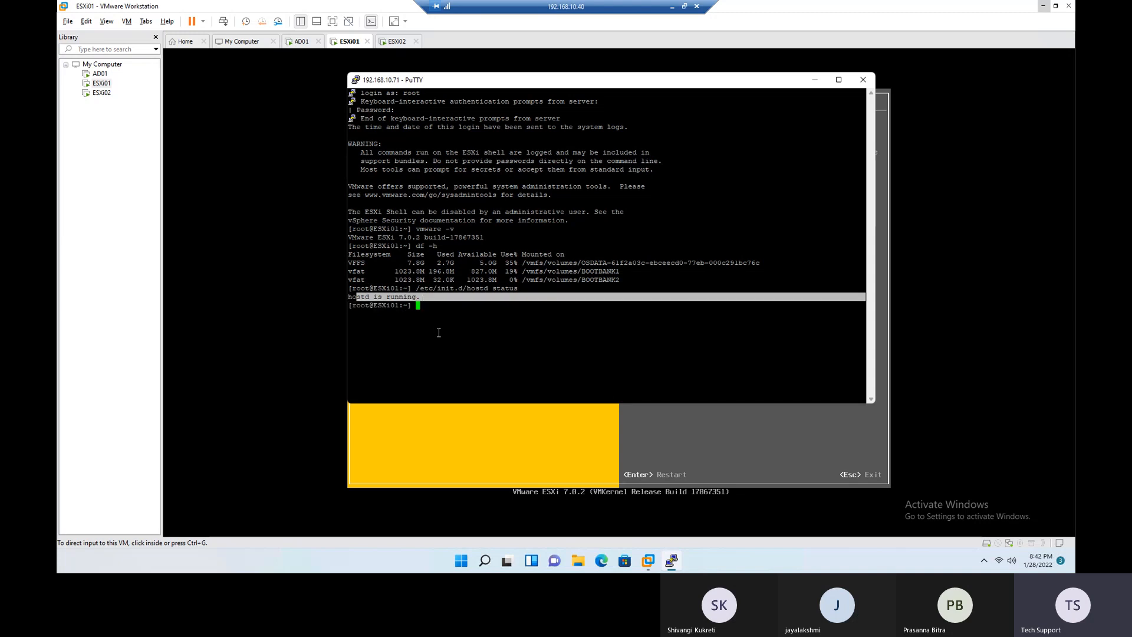
- Restart the host agent with /etc/init.d/hostd restart, adapting the previous status command
left_click(460, 335)
key("Up")
key("BackSpace")
key("BackSpace")
key("BackSpace")
key("BackSpace")
key("BackSpace")
key("BackSpace")
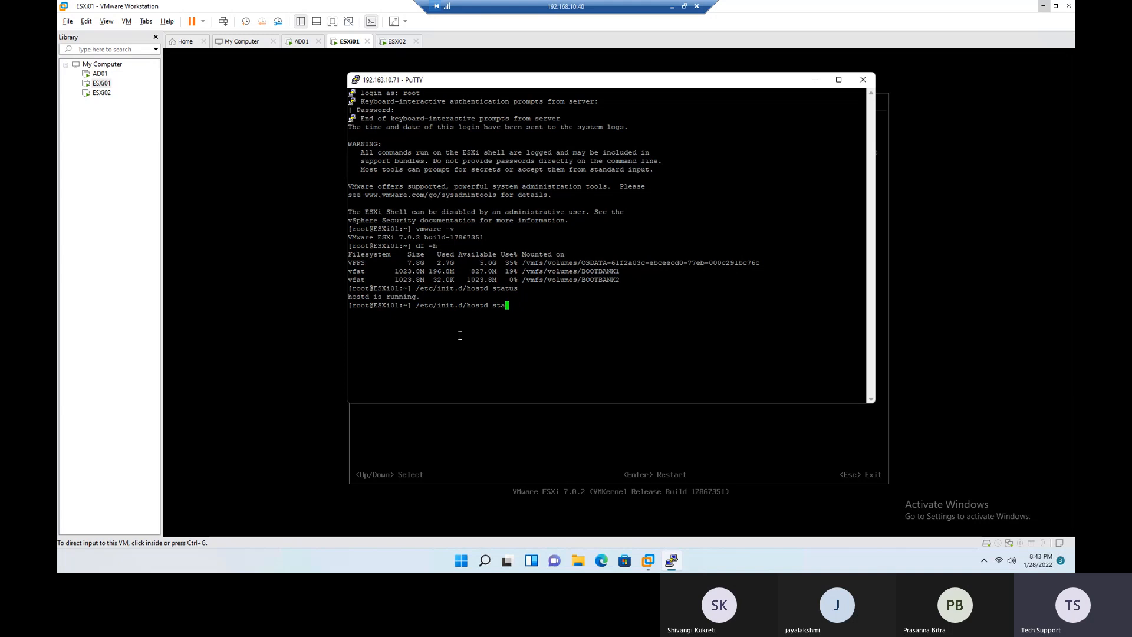
type("restart")
key("Return")
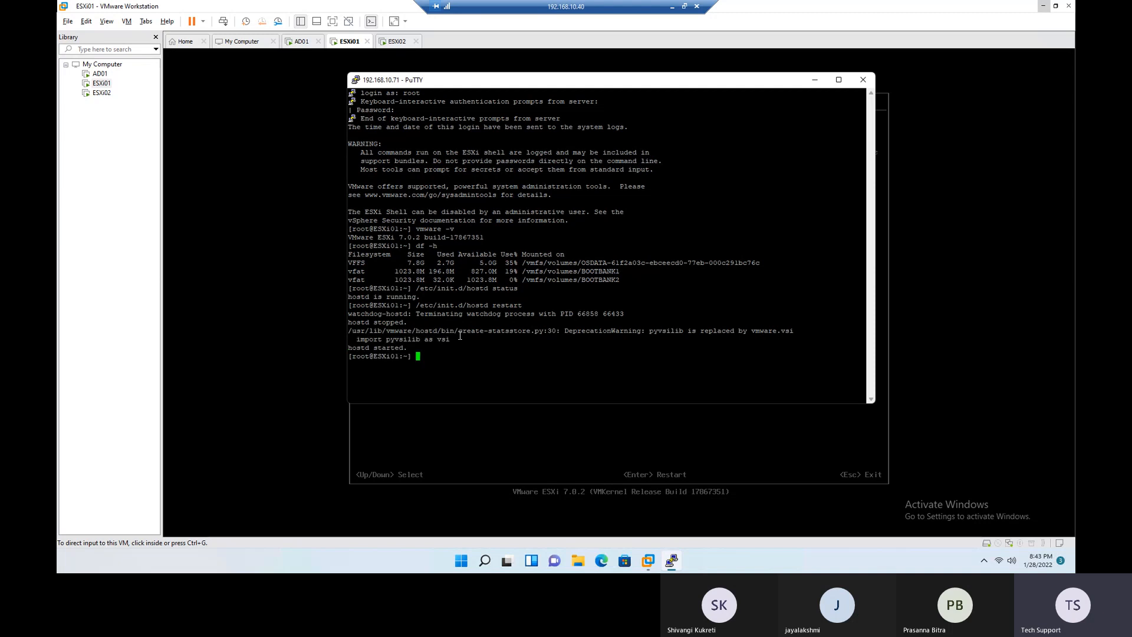
- Highlight the hostd status and restart commands, followed by the service stop and start messages, to review them
left_click_drag(413, 288, 525, 290)
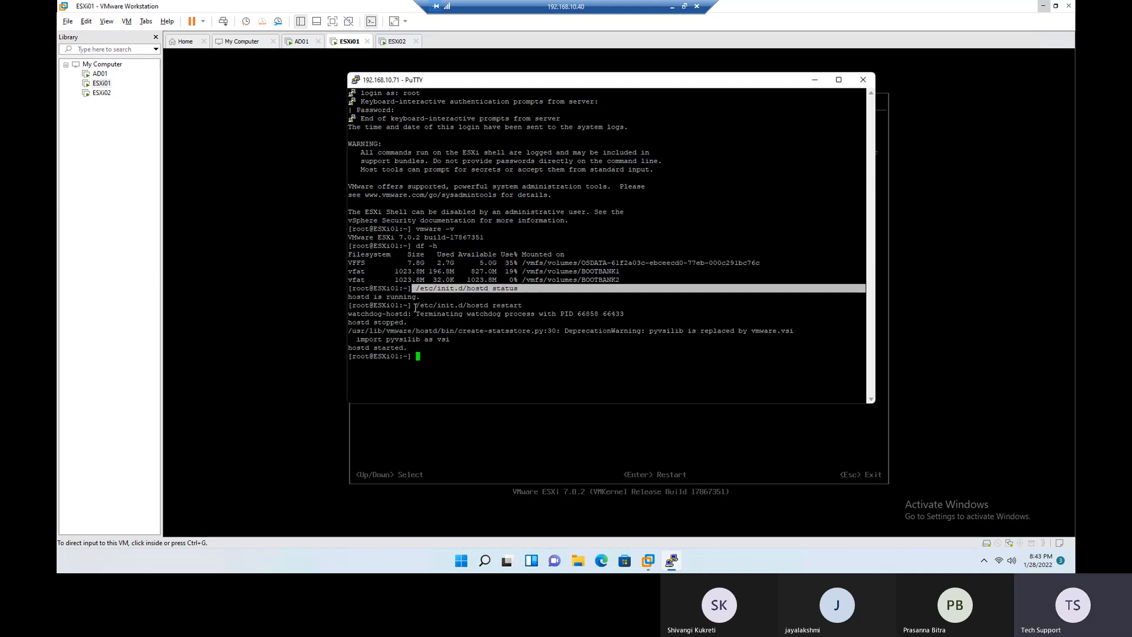
left_click_drag(415, 307, 525, 305)
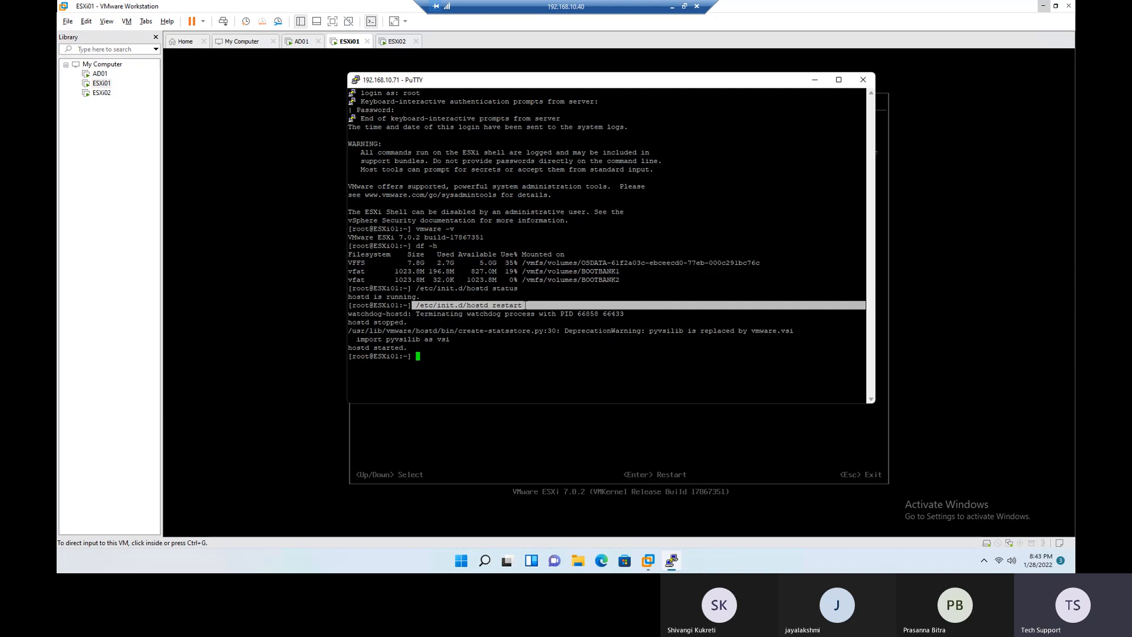
left_click_drag(349, 322, 408, 324)
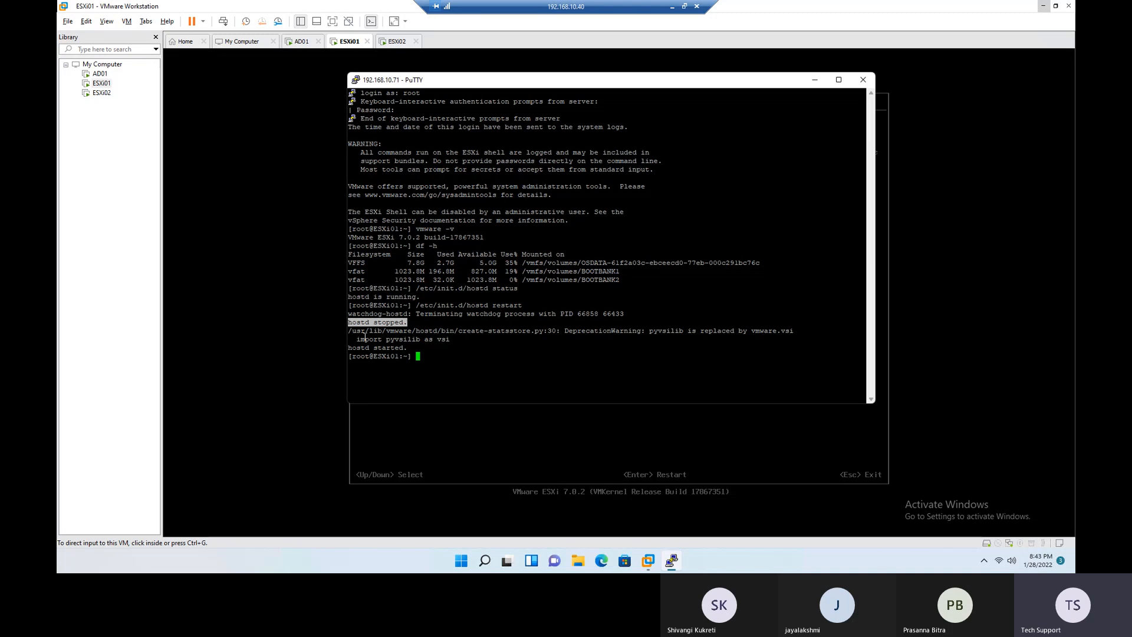
left_click_drag(348, 348, 408, 350)
left_click_drag(357, 323, 411, 348)
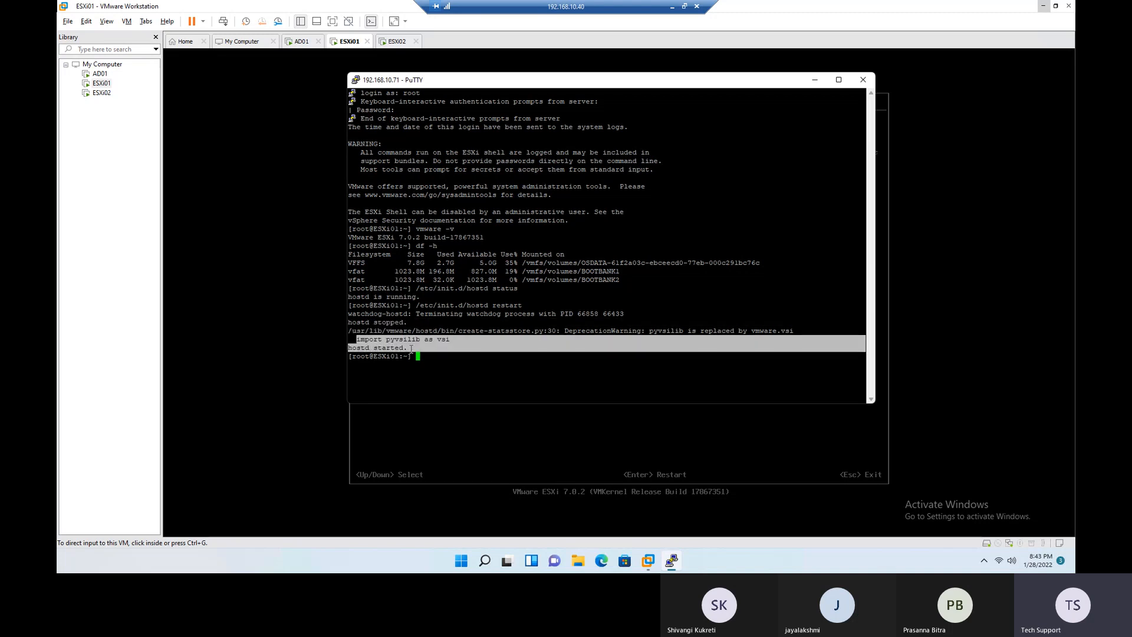
- Check the host agent again after the restart with /etc/init.d/hostd status and highlight the result
left_click(439, 369)
key("Up")
key("BackSpace")
key("BackSpace")
key("BackSpace")
key("BackSpace")
key("BackSpace")
key("BackSpace")
key("BackSpace")
type("status")
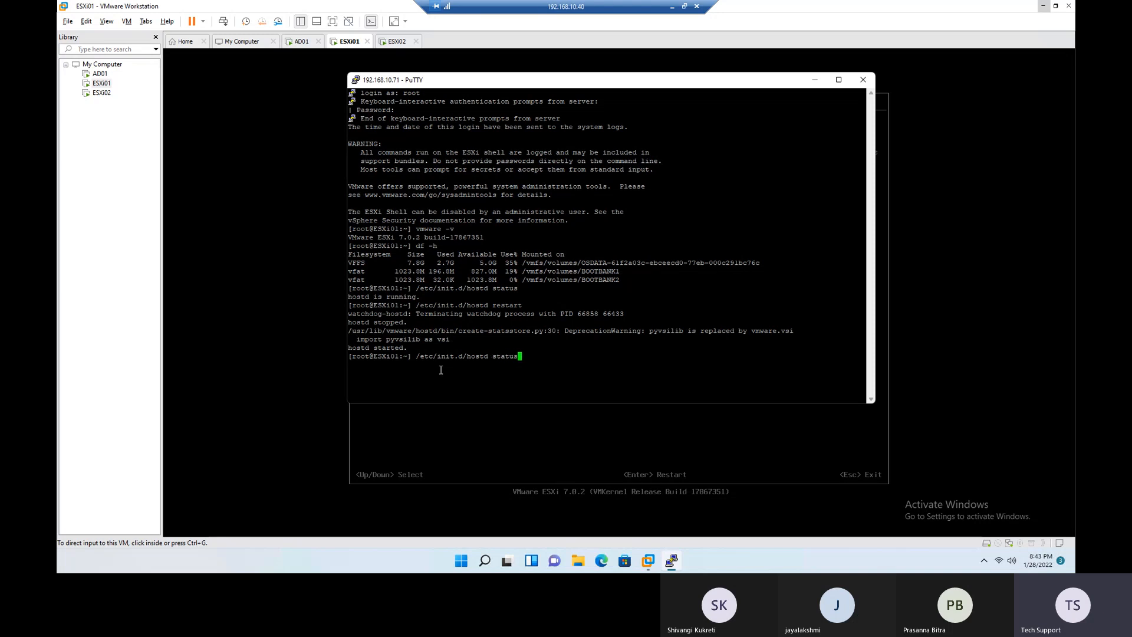
key("Return")
left_click_drag(440, 371, 334, 364)
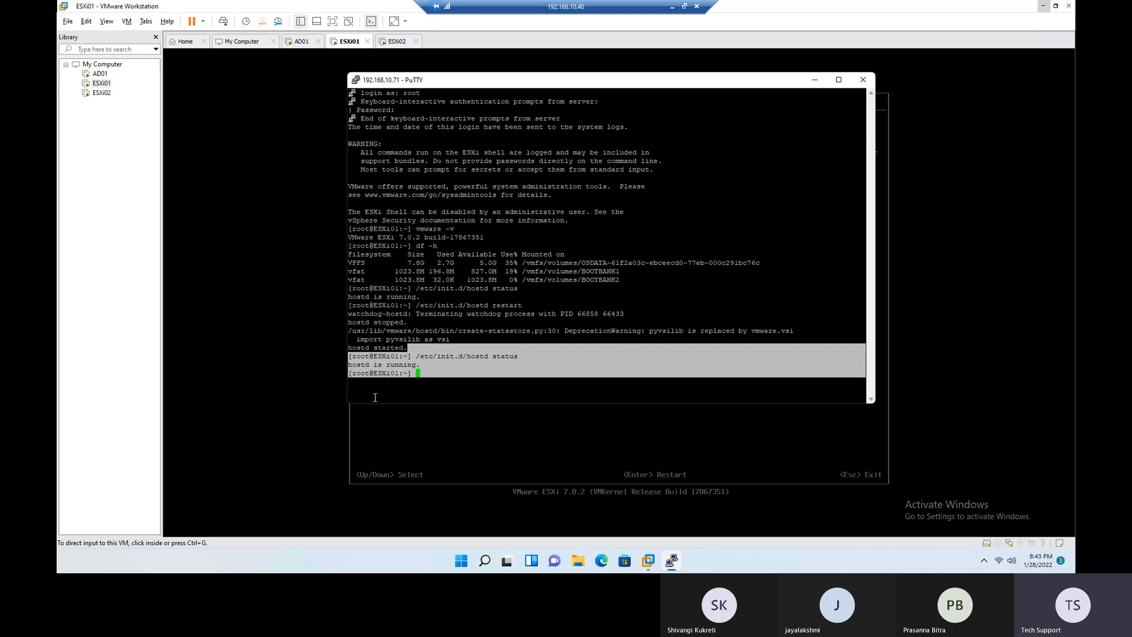
- Switch to the ESXi01 console in VMware Workstation, leave Troubleshooting Options and review the View System Logs entry
left_click(437, 438)
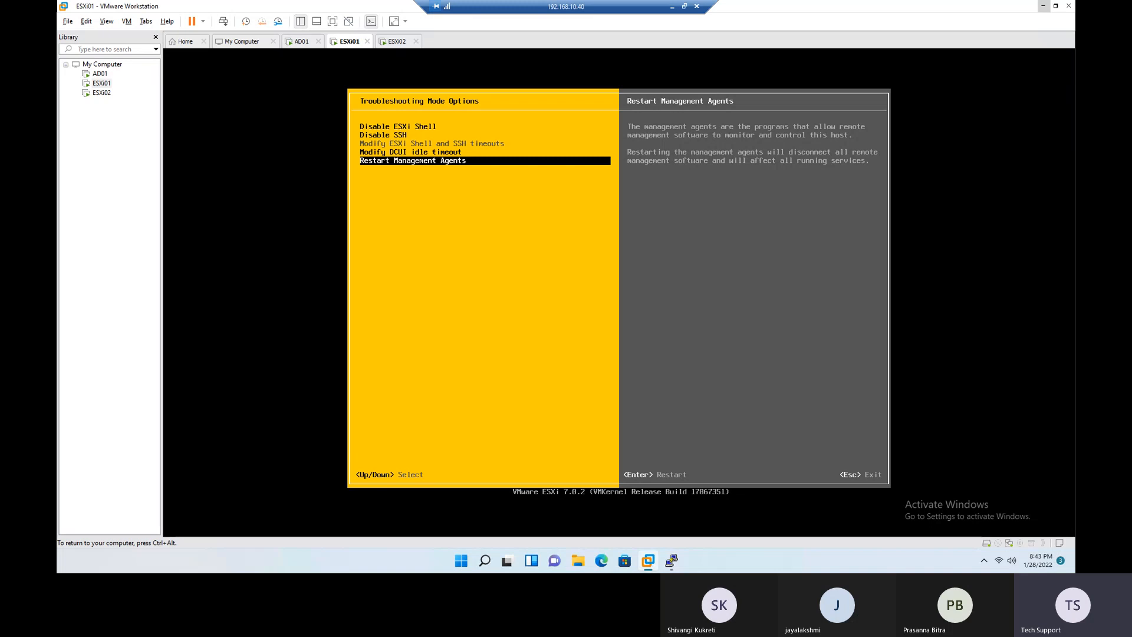
key("Escape")
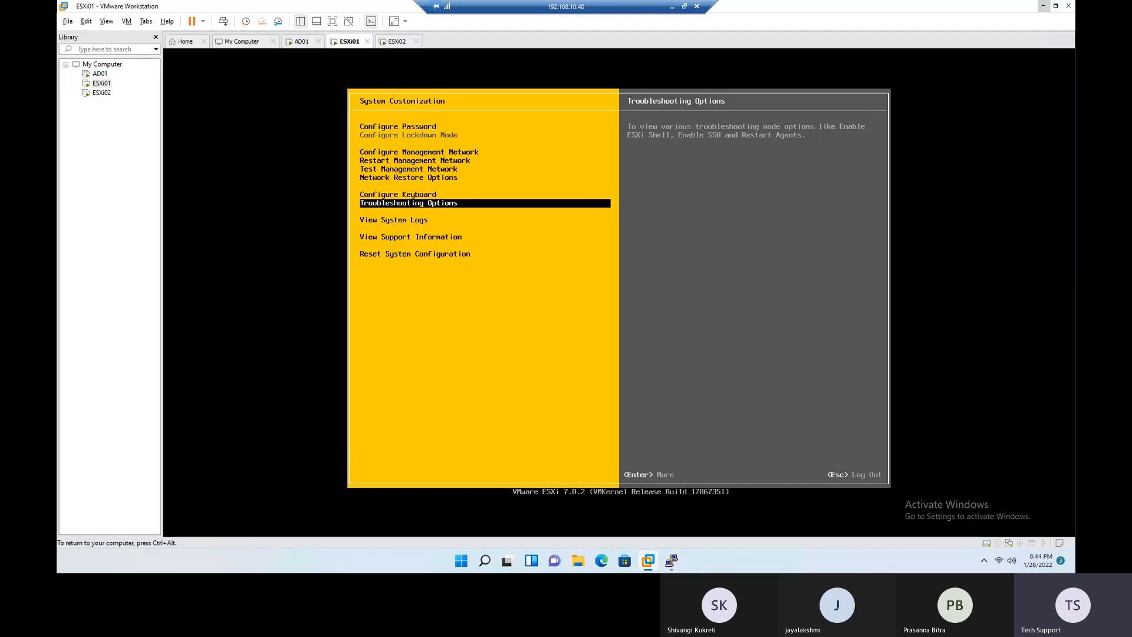
key("Down")
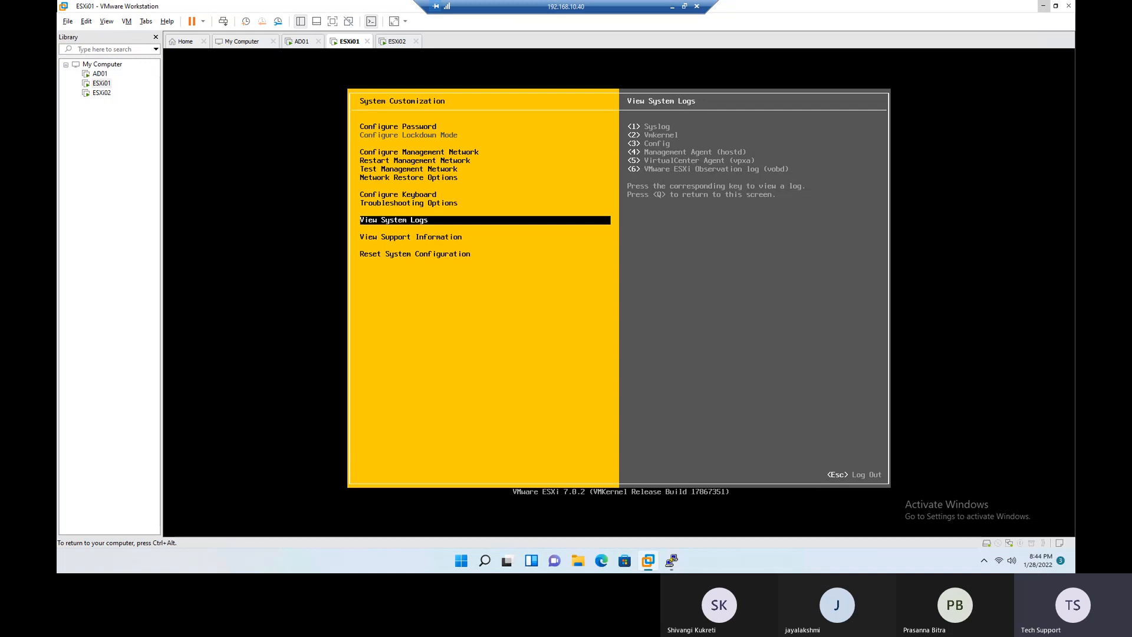
key("ctrl+alt")
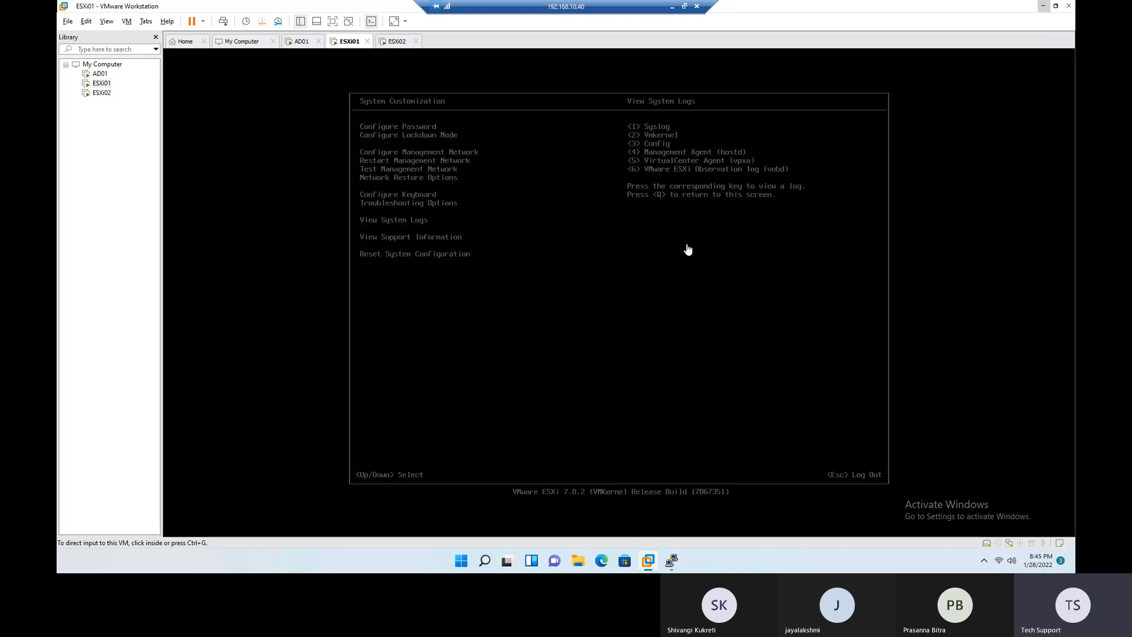
left_click(688, 250)
key("Down")
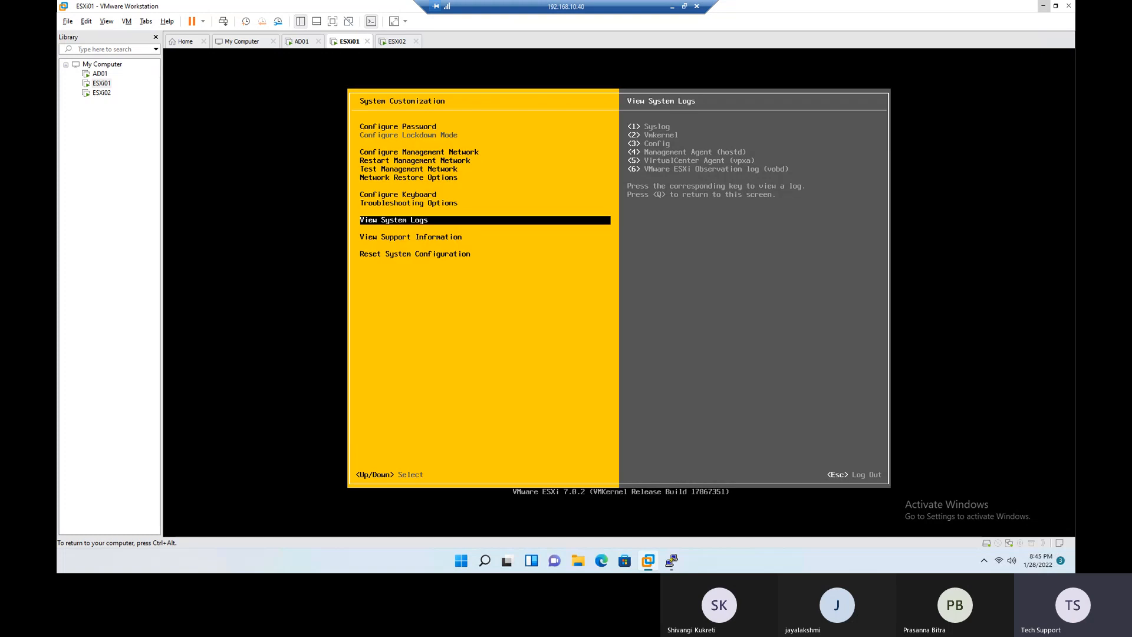
- Switch to the PuTTY session to revisit the command output, clear its highlighting and return to VMware Workstation
key("ctrl+alt")
left_click(671, 560)
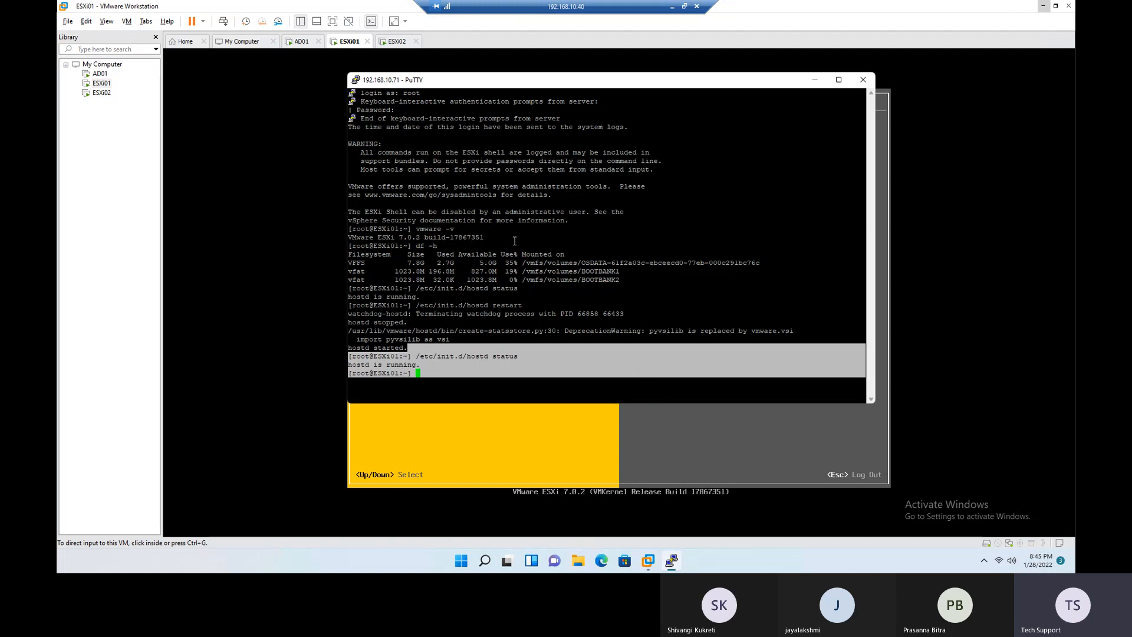
left_click(620, 256)
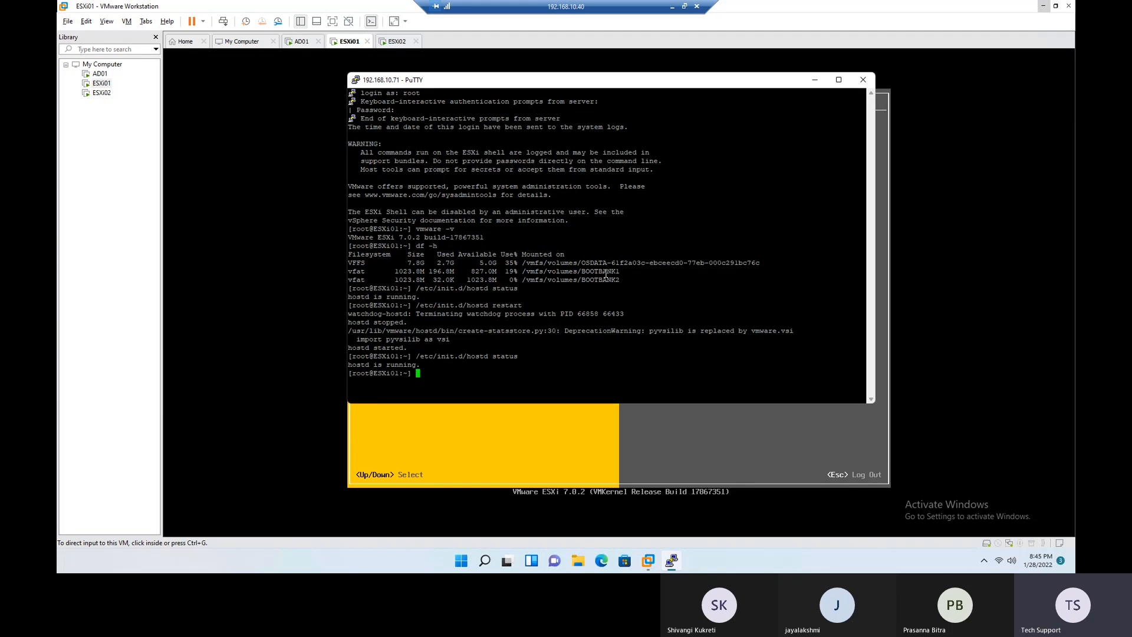
left_click(817, 81)
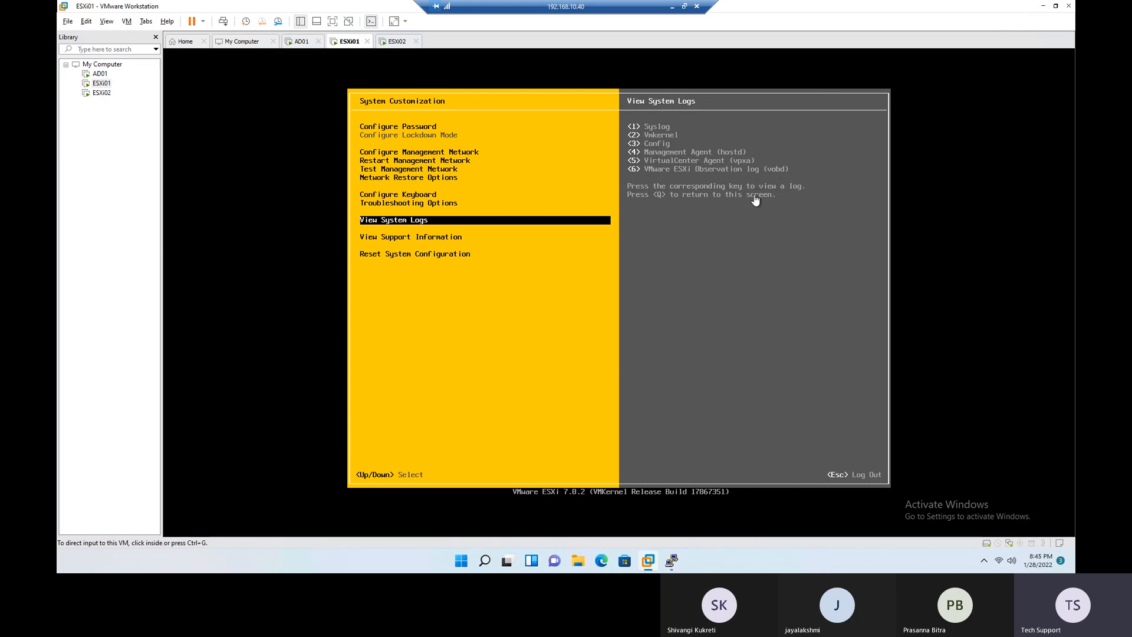
left_click(676, 562)
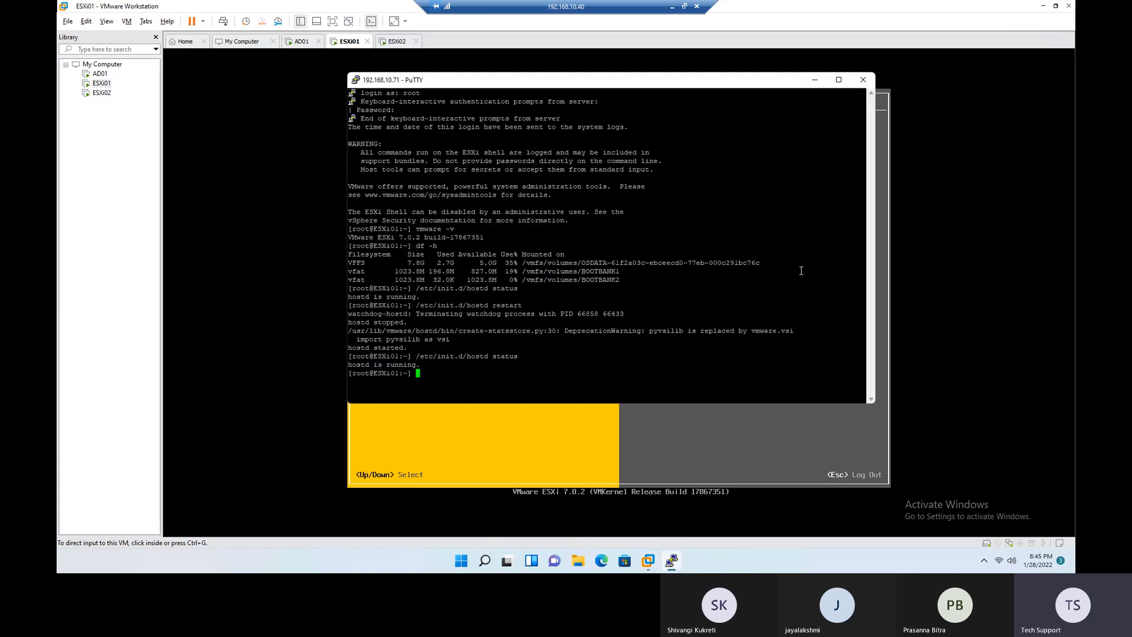
left_click(950, 297)
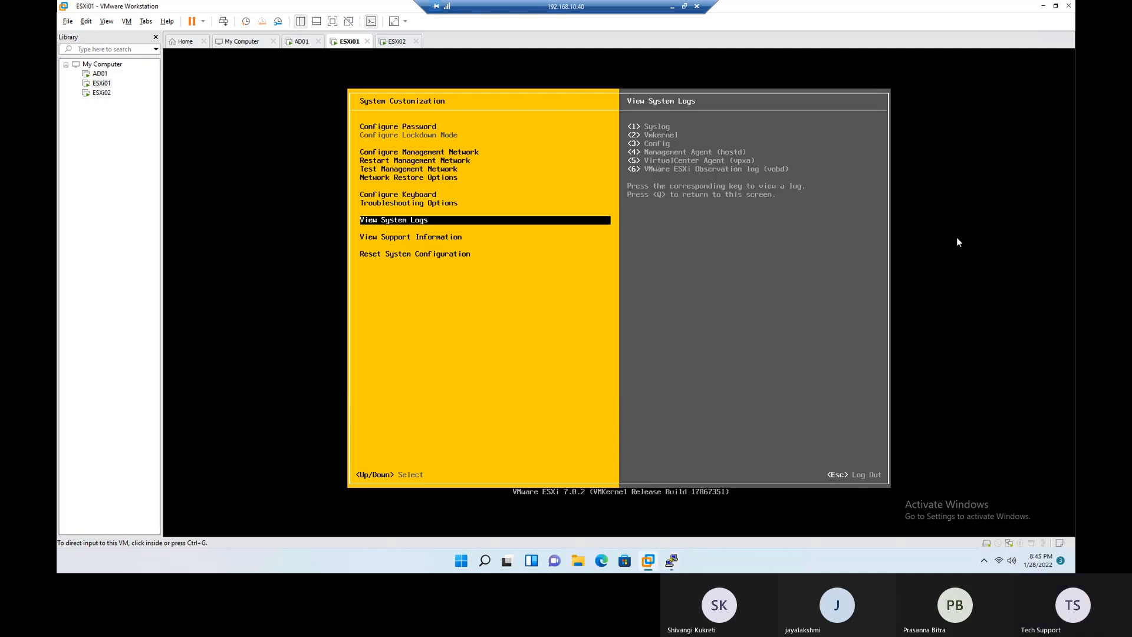
- Review the View Support Information and Reset System Configuration entries in ESXi01's System Customization
left_click(591, 345)
key("Down")
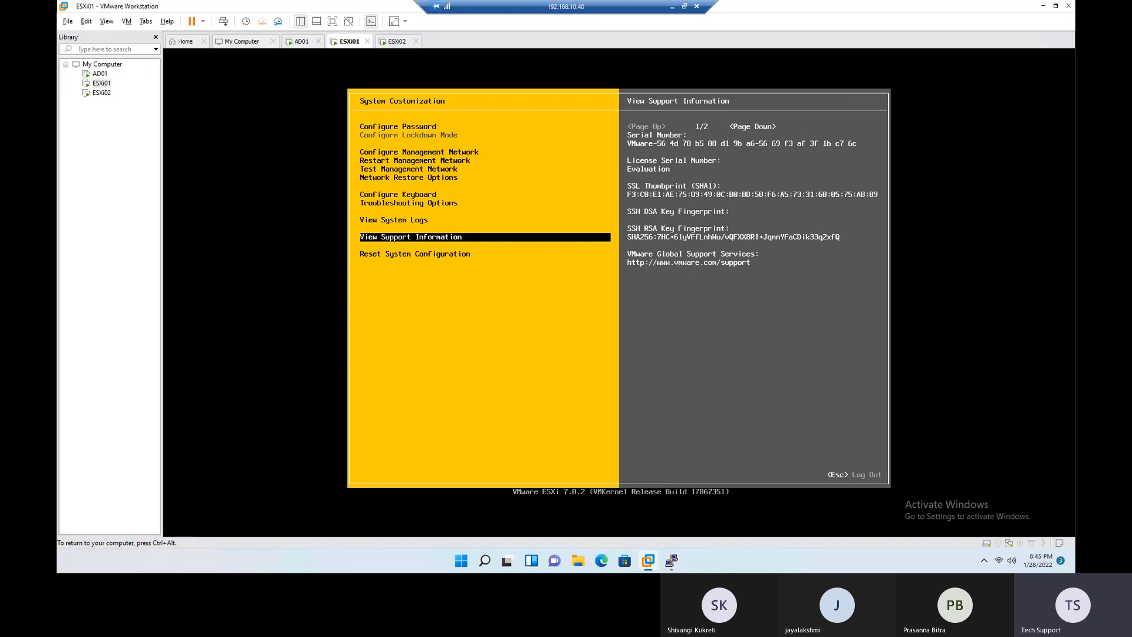
key("ctrl+alt")
left_click(539, 305)
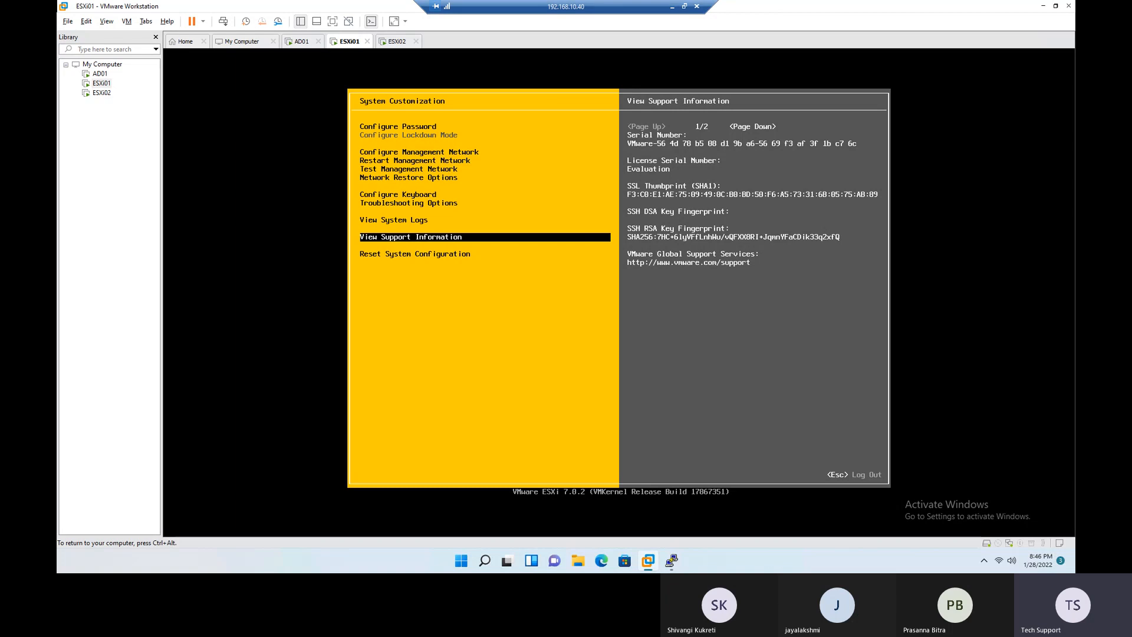
key("Down")
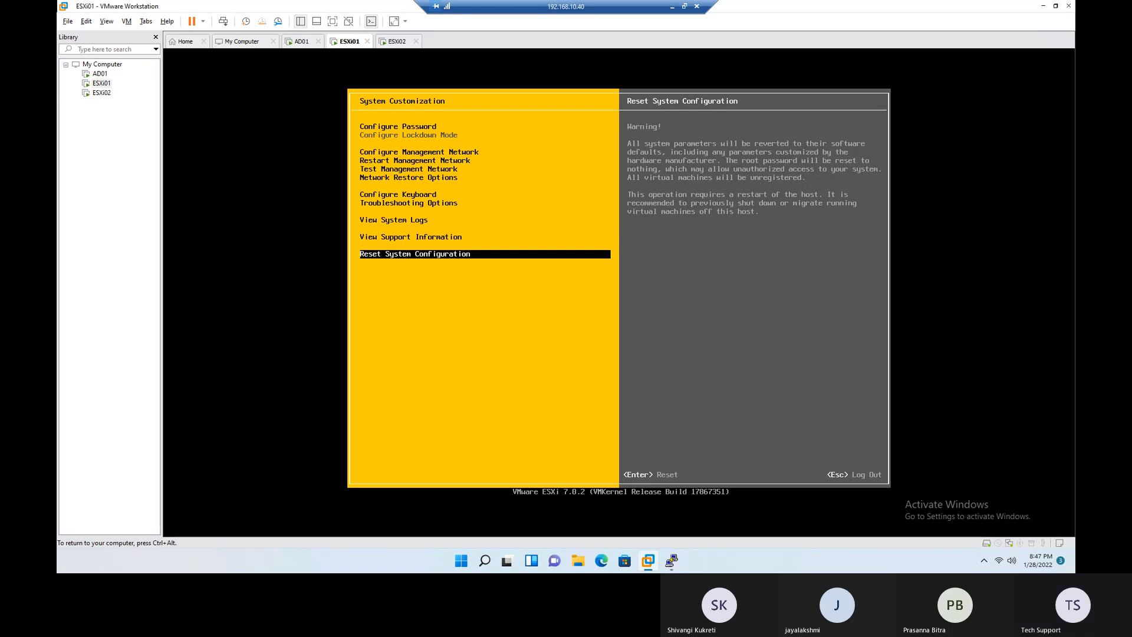
- Log out of ESXi01's System Customization, release input from the console and minimize the remote desktop session
key("Escape")
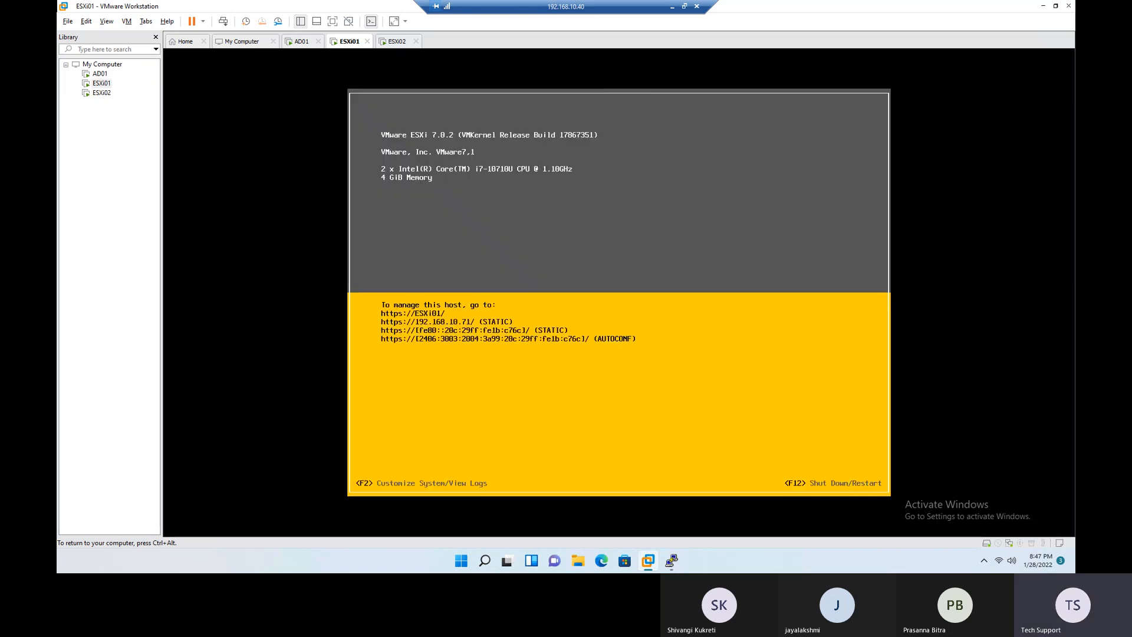
key("ctrl+alt")
left_click(672, 8)
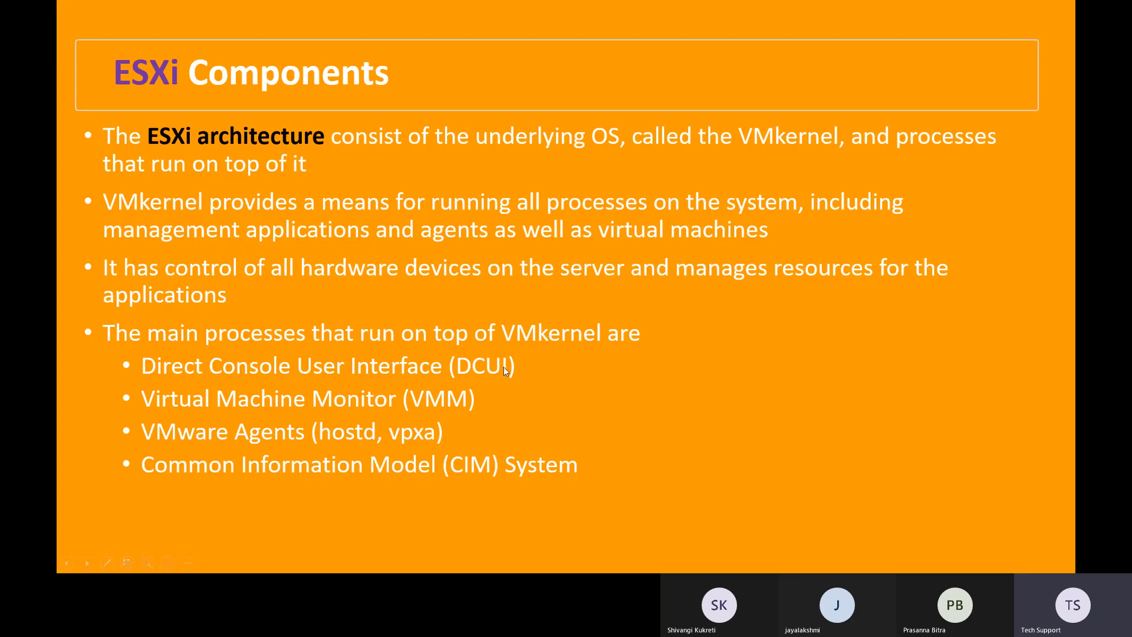
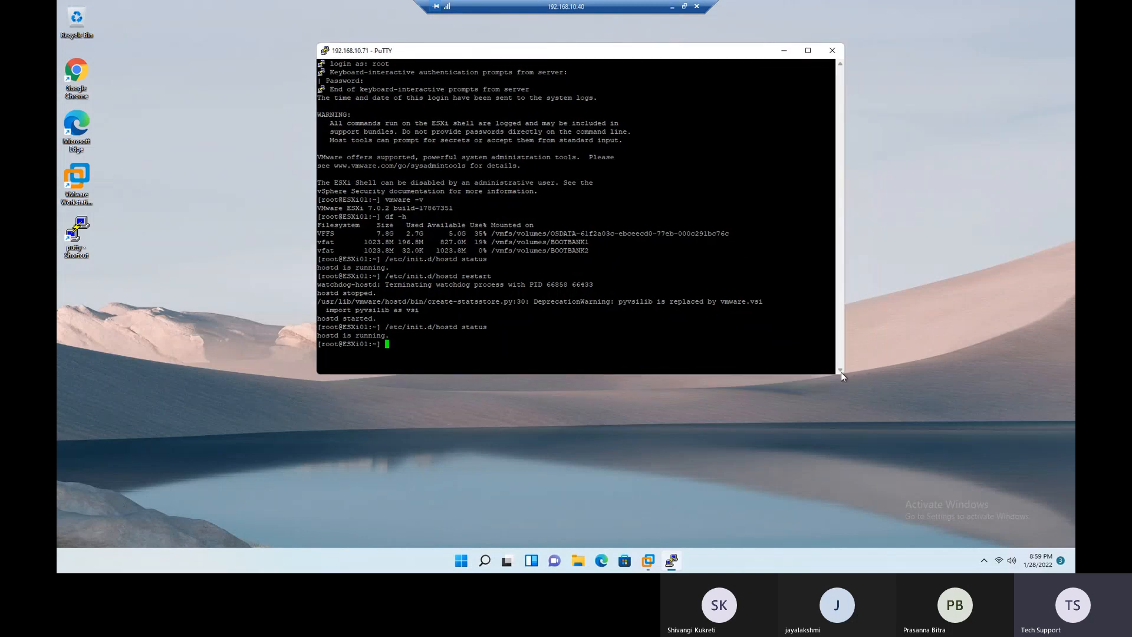
- Widen the PuTTY window and clear the terminal output with the clear command
left_click_drag(843, 369, 963, 370)
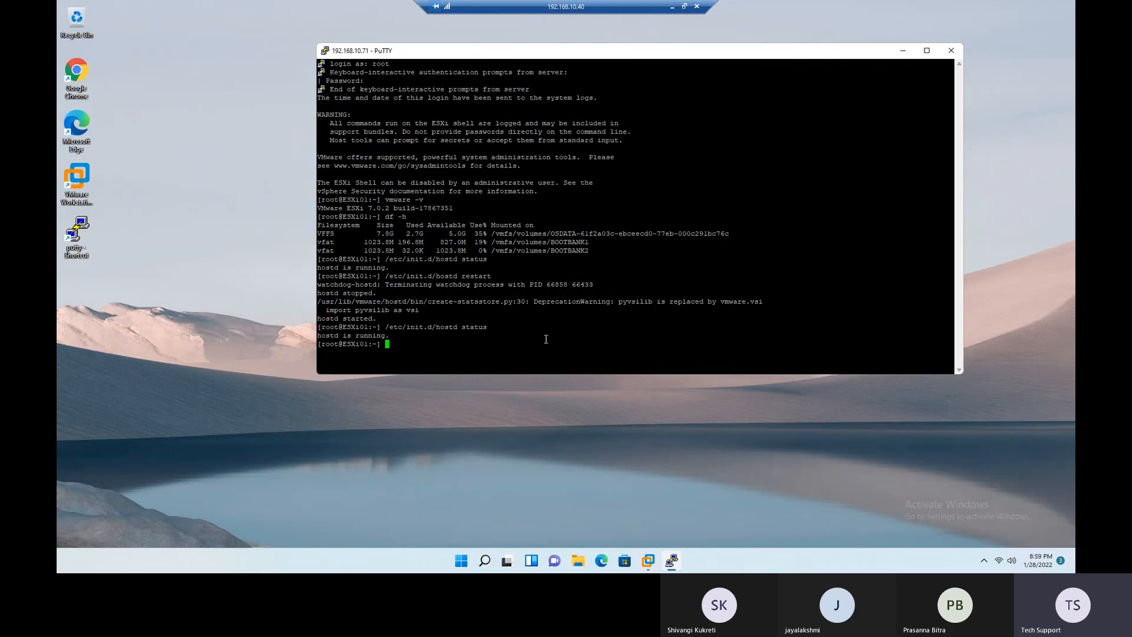
left_click(327, 52)
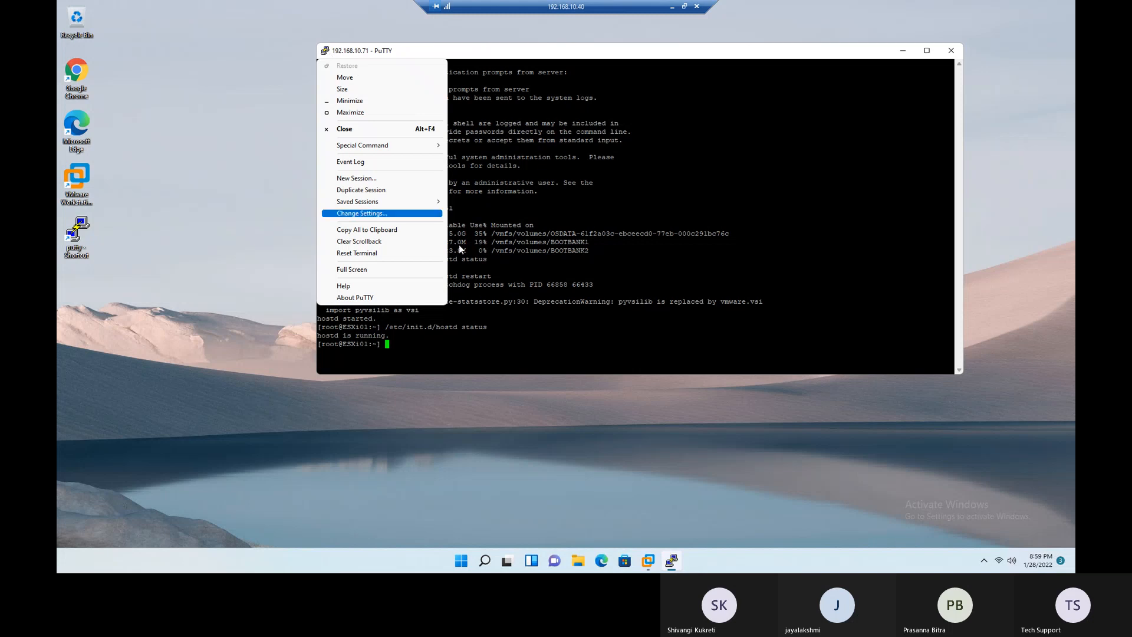
left_click(659, 307)
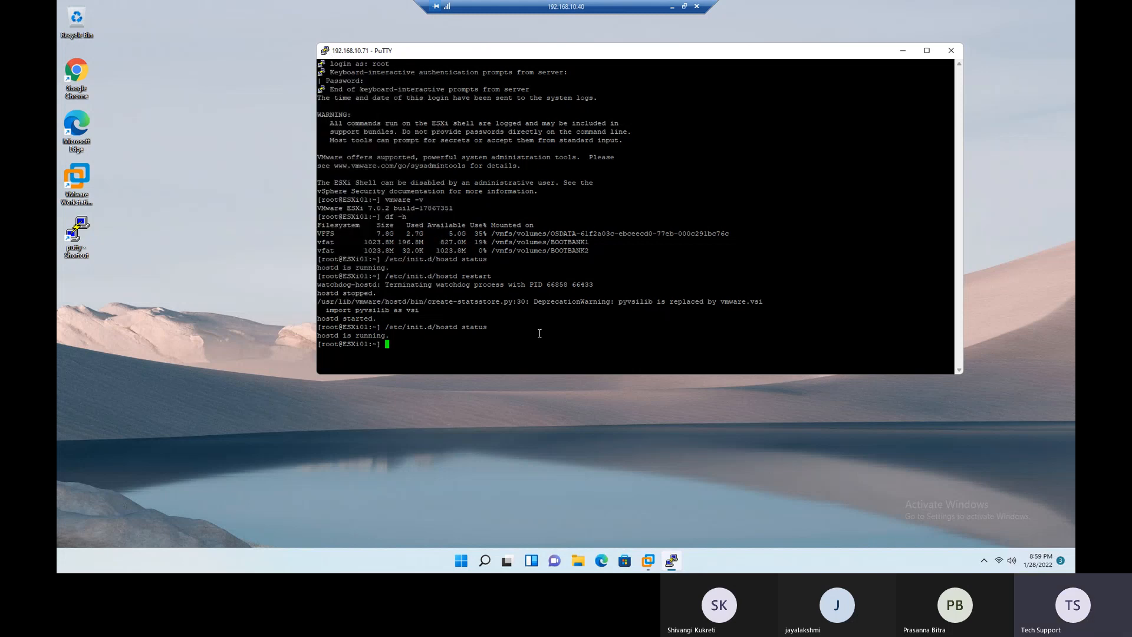
type("clear")
key("Return")
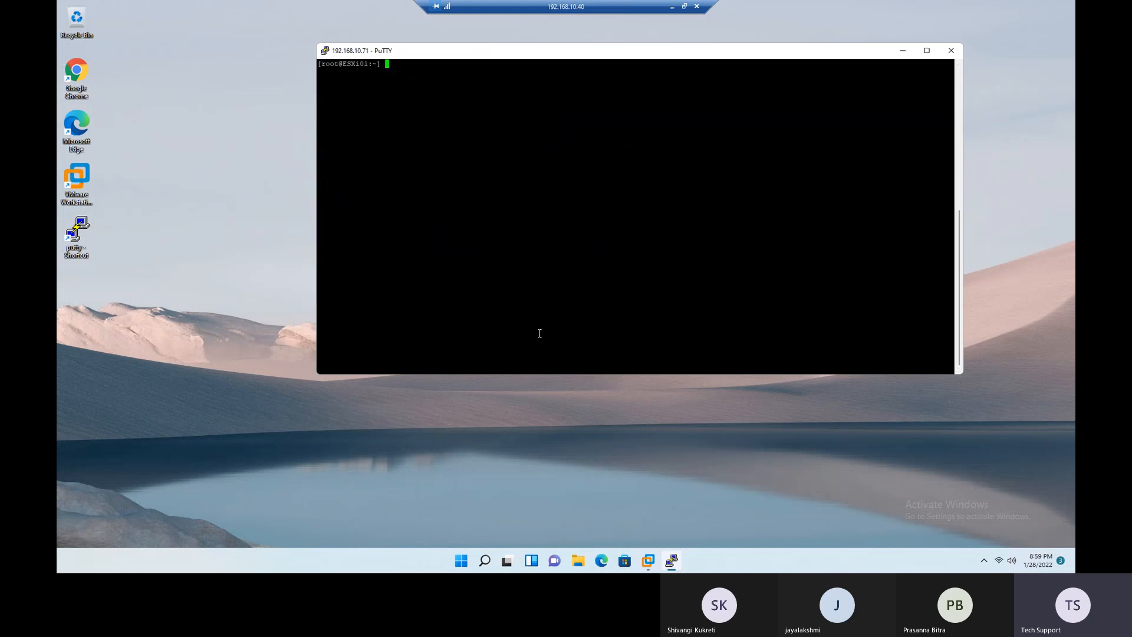
- Change to the /var/log directory on ESXi01 and list its files with ls
type("cd /var/log")
key("Return")
left_click_drag(364, 75, 410, 67)
left_click(454, 87)
type("ls")
key("Return")
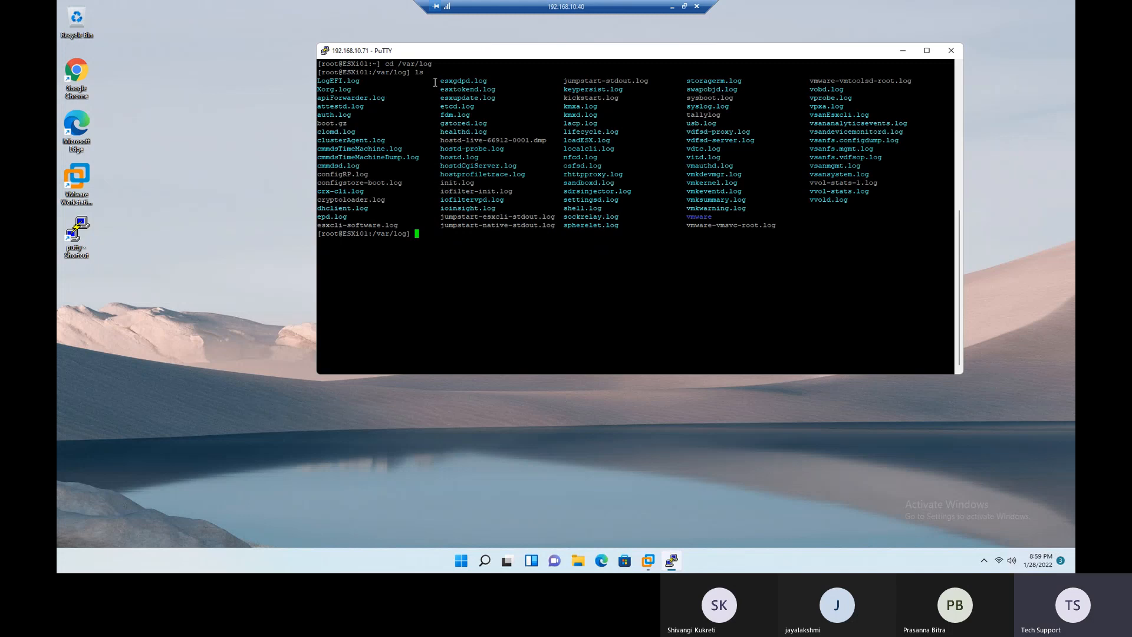
- Review the list of log files, highlighting the listing and hostd.log, and clear the highlighting
left_click_drag(319, 80, 852, 229)
left_click(839, 271)
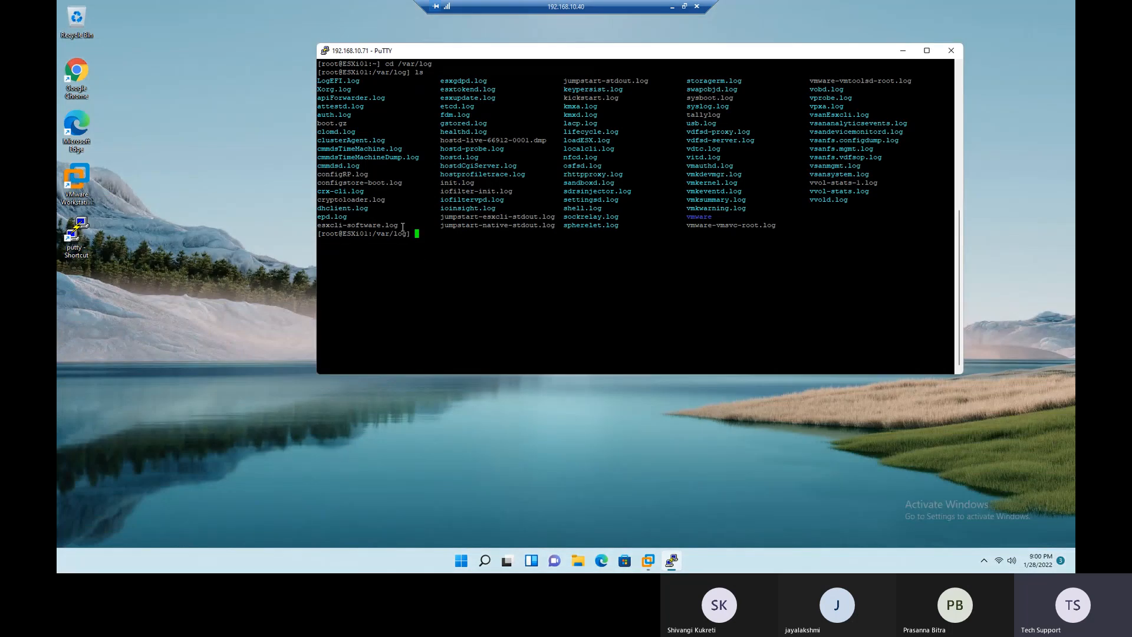
left_click_drag(487, 157, 442, 159)
left_click_drag(438, 158, 480, 160)
left_click(498, 262)
double_click(486, 266)
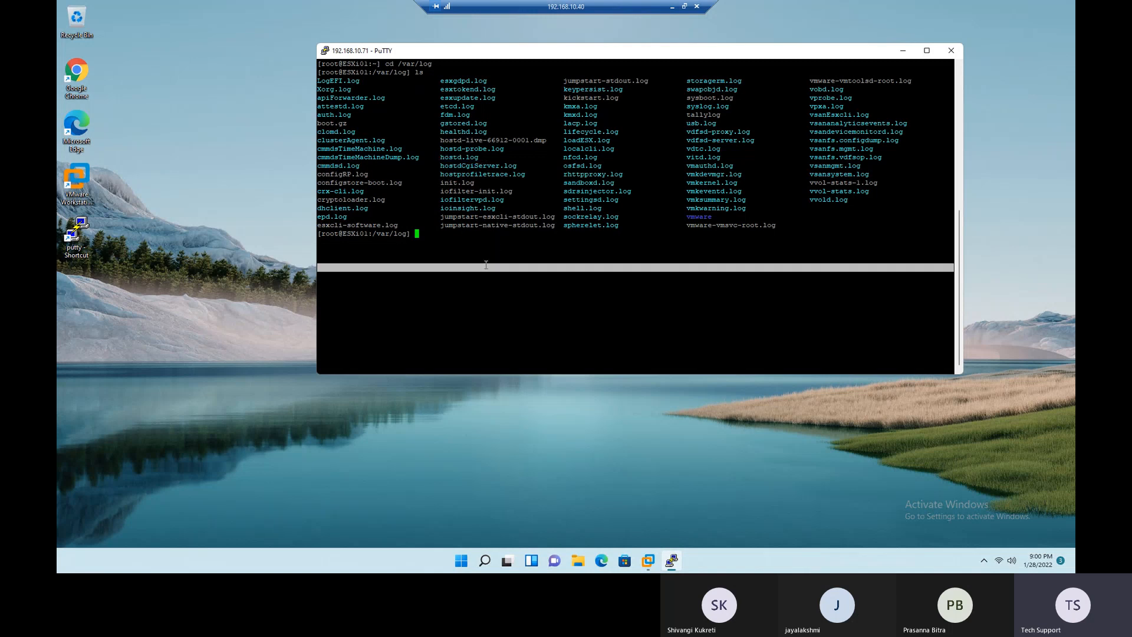
double_click(488, 299)
left_click(478, 276)
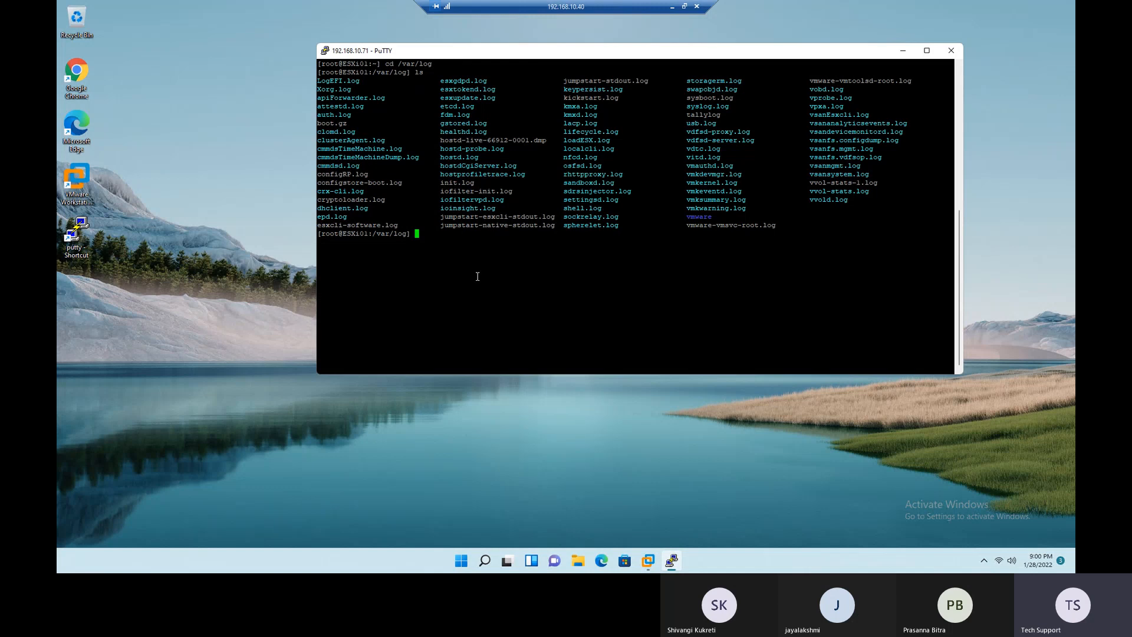
- Display the contents of hostd.log with the cat command
type("cat hostd.log")
key("Return")
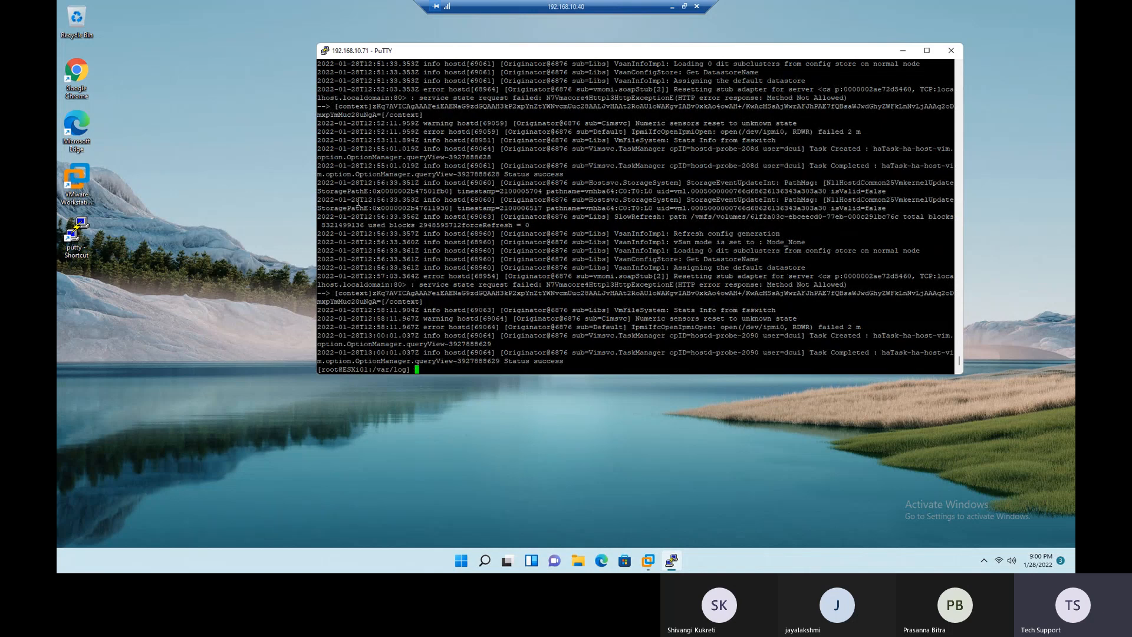
- Examine the most recent hostd.log entries by highlighting them, and clear the highlighting
left_click_drag(346, 173, 803, 465)
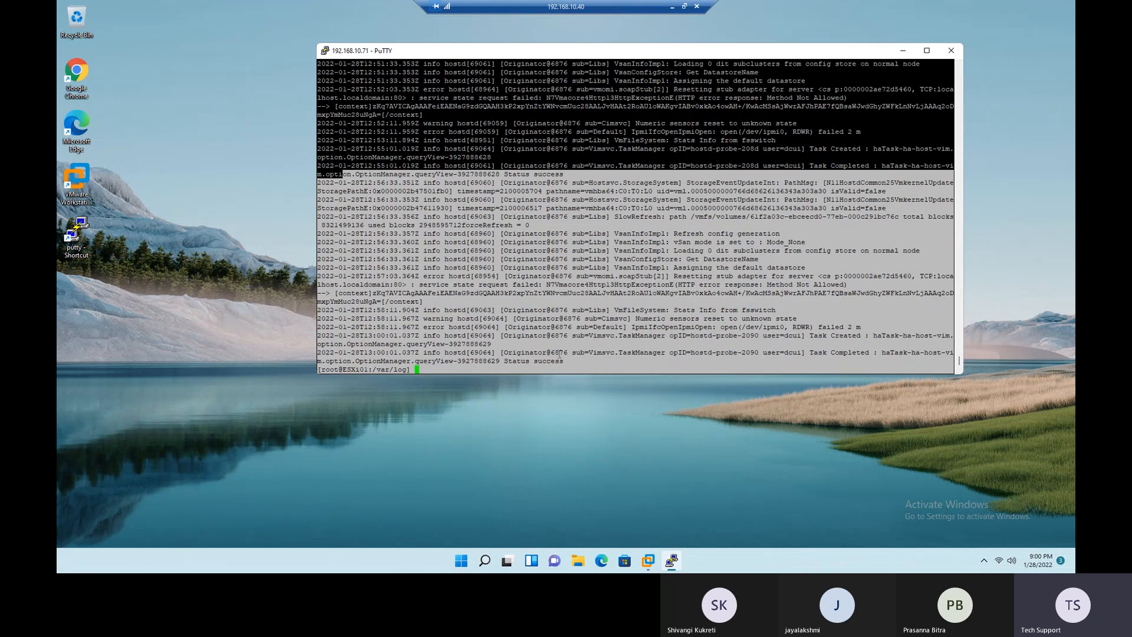
left_click_drag(476, 233, 610, 259)
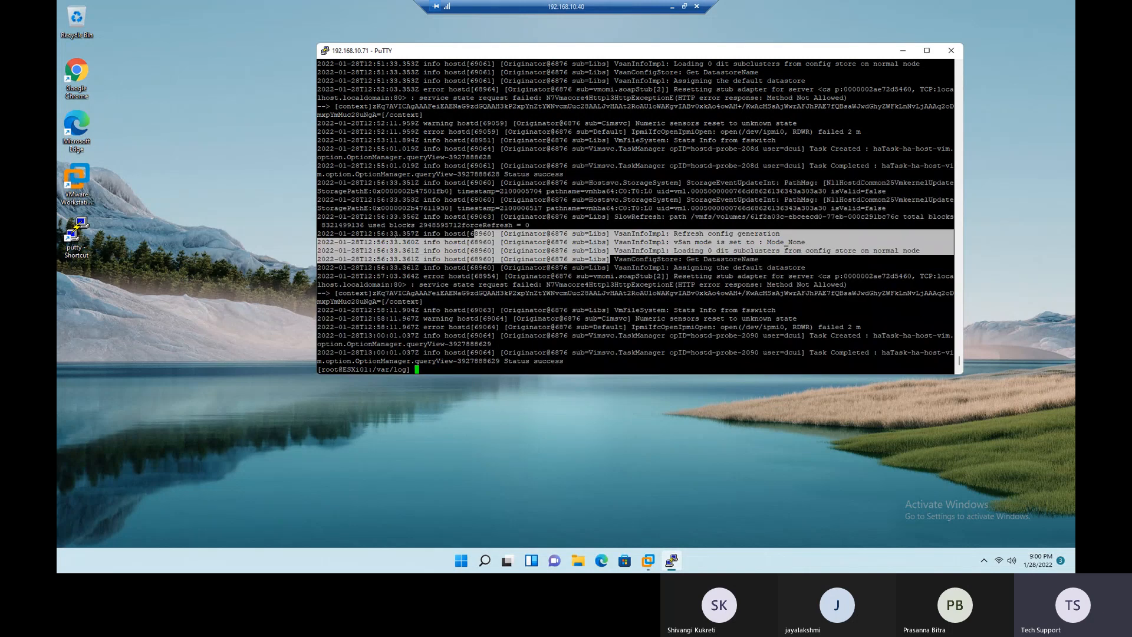
left_click_drag(332, 227, 834, 348)
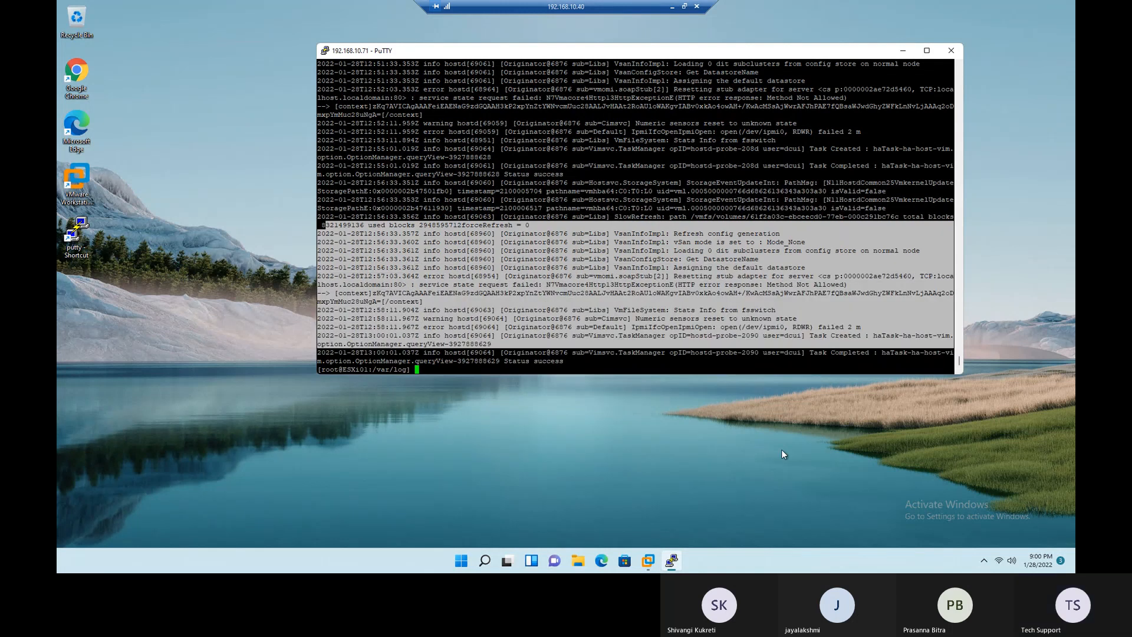
left_click(550, 407)
left_click(505, 344)
- Clear the terminal and return to the root user's home directory with cd
type("clear")
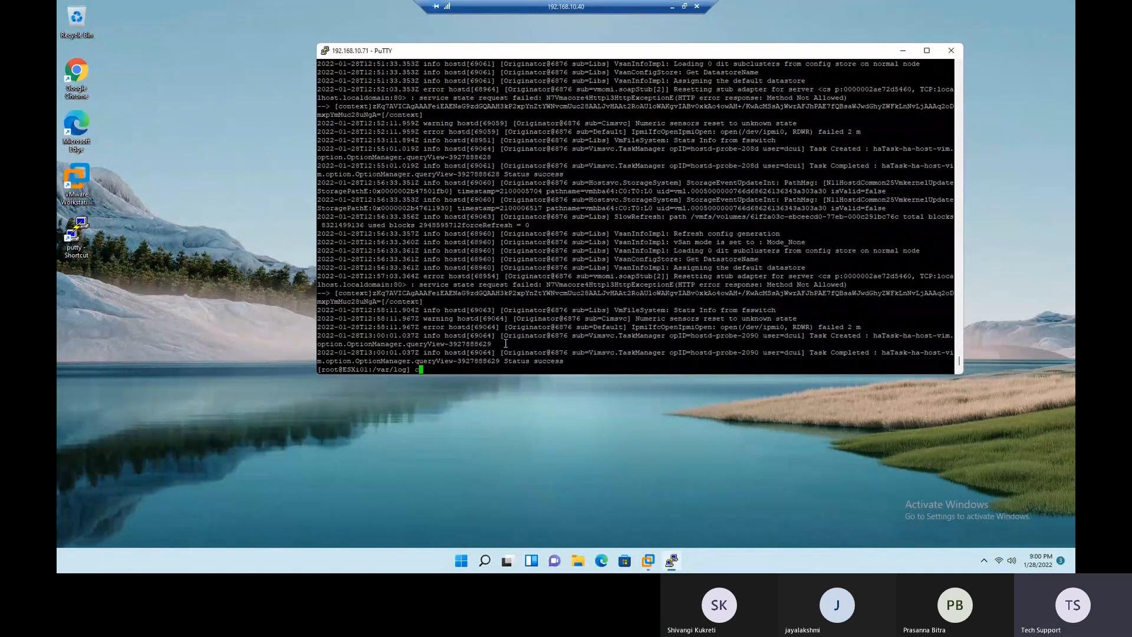
key("Return")
type("cd")
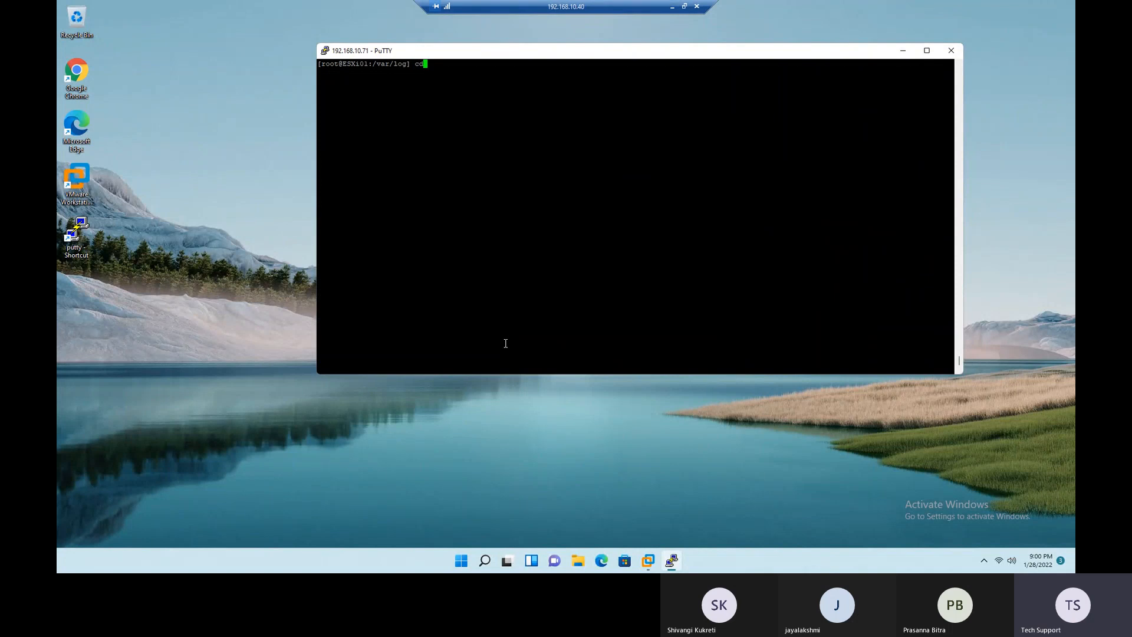
key("Return")
- Go back into /var/log and list the log files again with ls
type("cd /var/log")
key("Return")
type("ls")
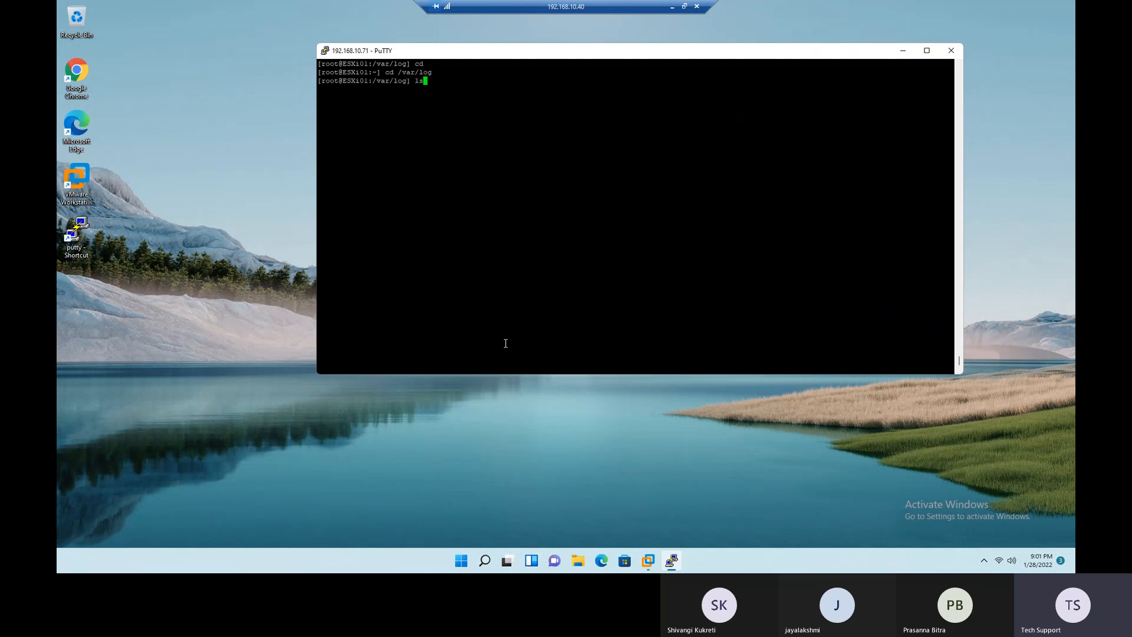
key("Return")
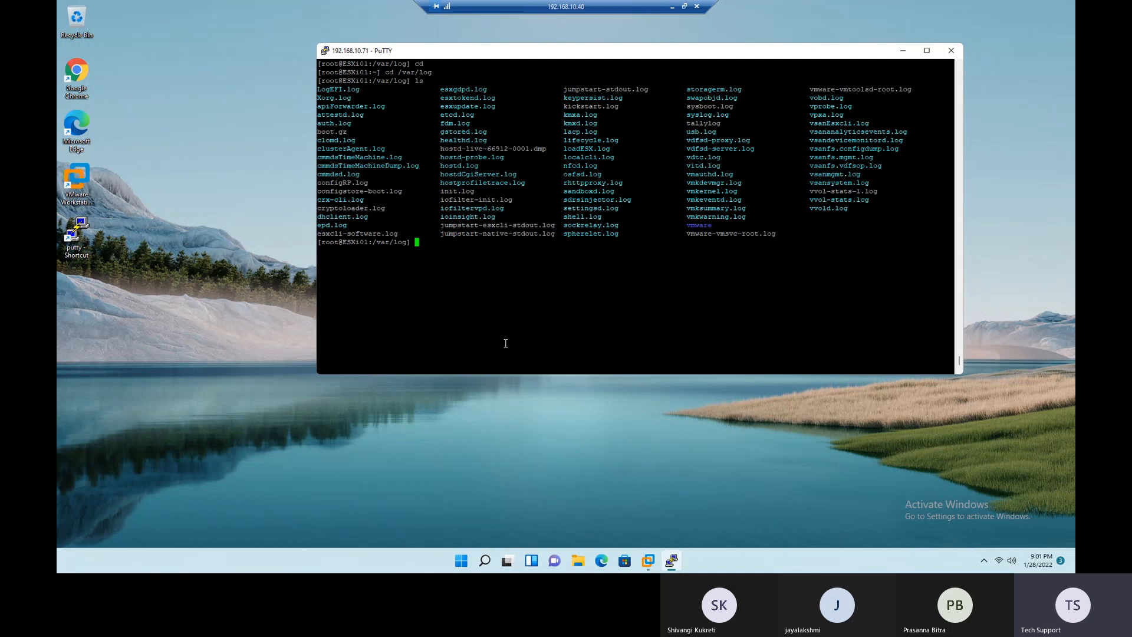
- Produce a detailed listing of /var/log, including hidden files, with ls -all
type("ls -all")
key("Return")
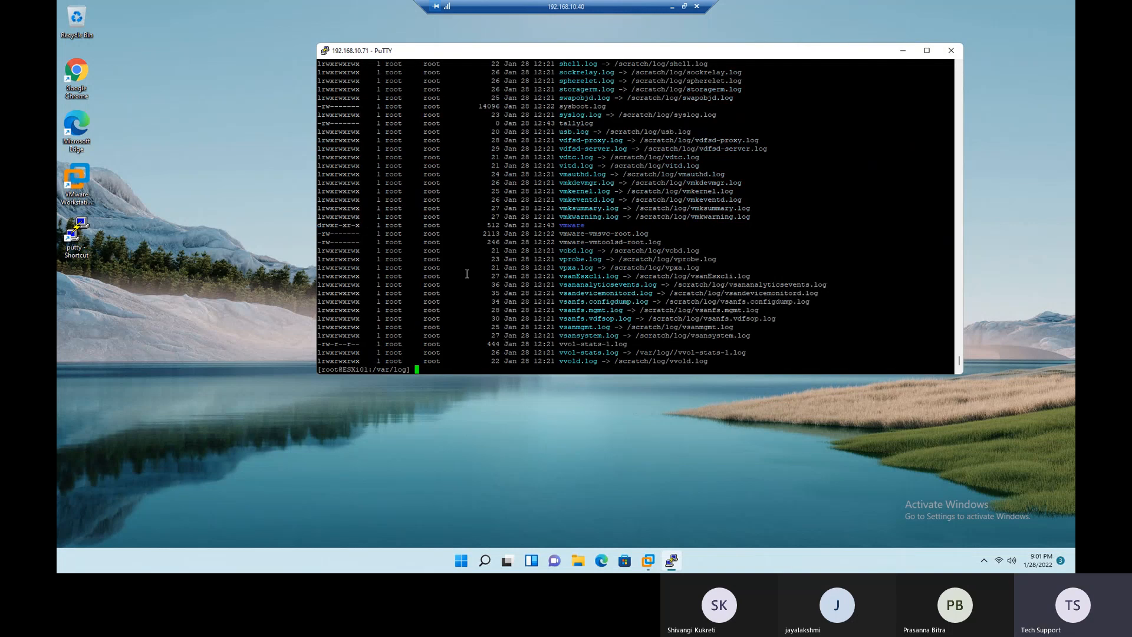
- Examine the detailed listing's permissions, dates and log file names, highlighting sections of it
scroll(466, 274, "up", 15)
scroll(466, 274, "up", 15)
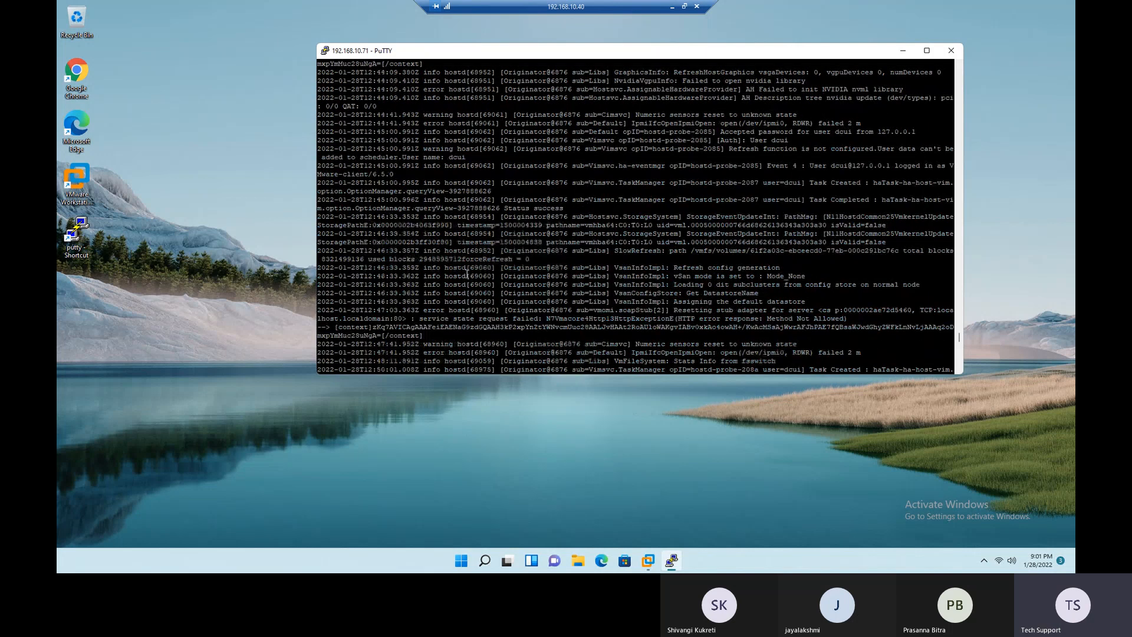
scroll(466, 273, "down", 15)
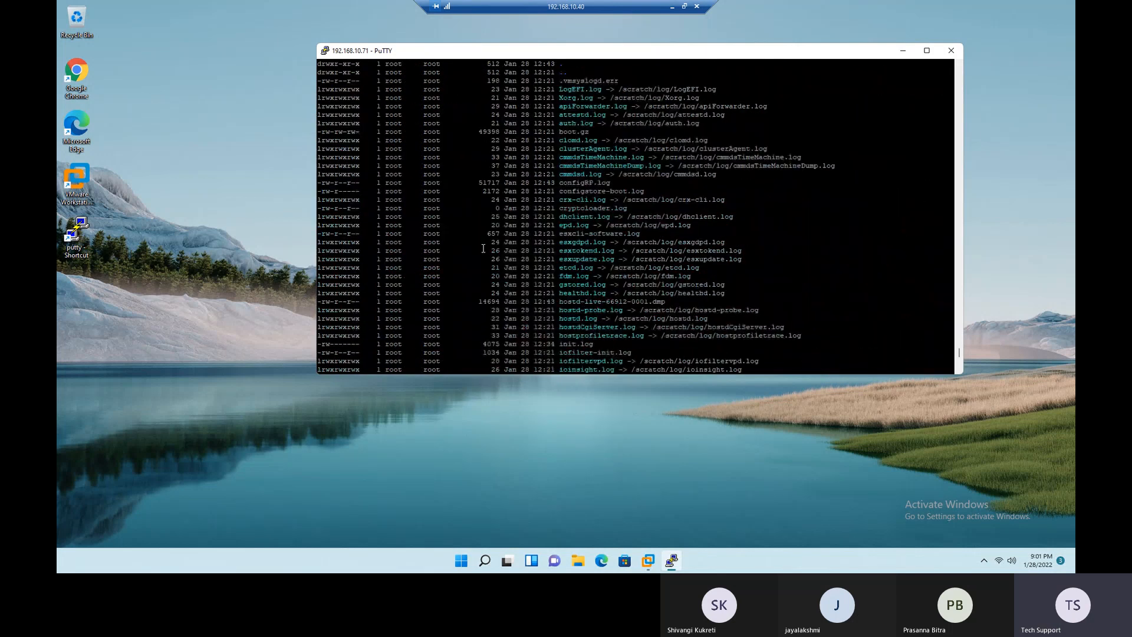
left_click_drag(325, 156, 348, 183)
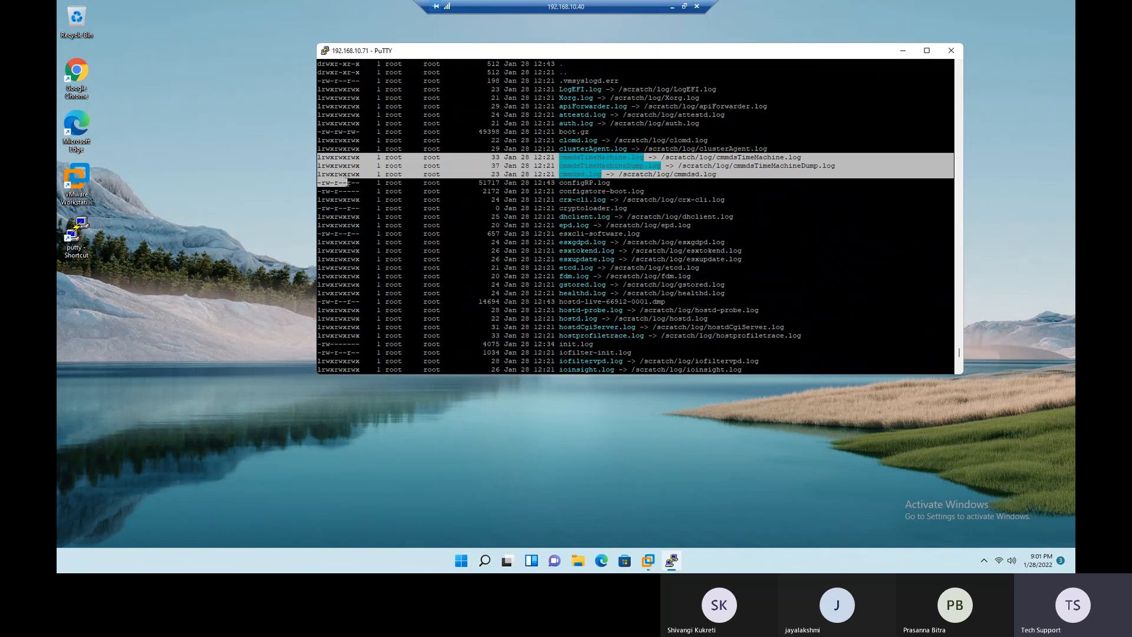
double_click(401, 203)
left_click_drag(508, 158, 552, 217)
left_click(621, 278)
left_click_drag(534, 141, 654, 346)
scroll(667, 301, "up", 6)
scroll(668, 301, "up", 12)
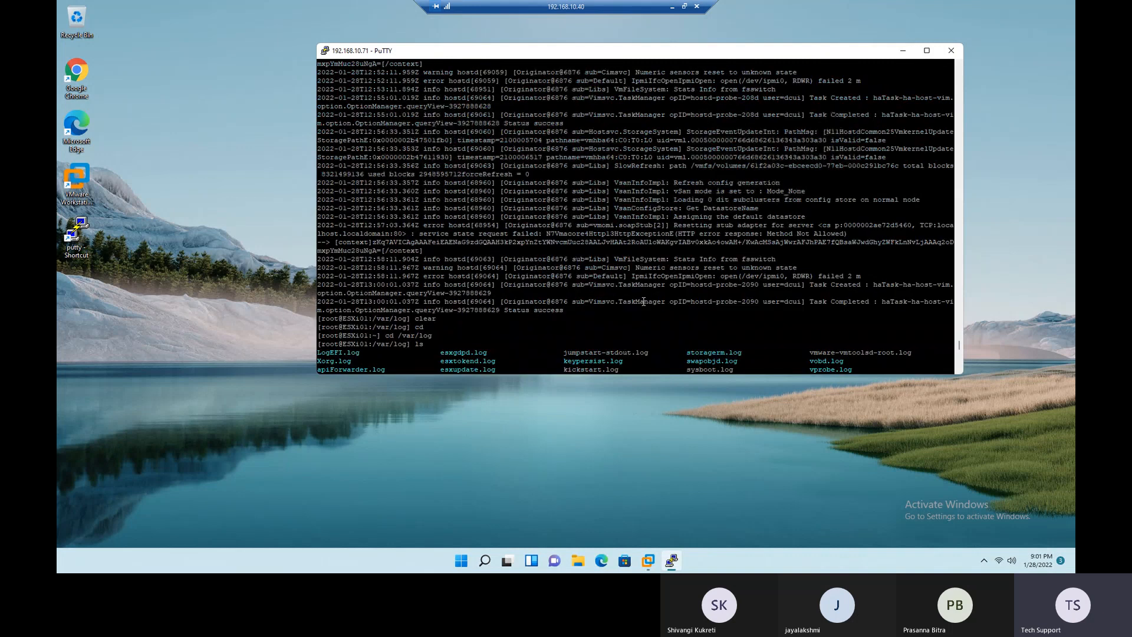
scroll(621, 306, "down", 20)
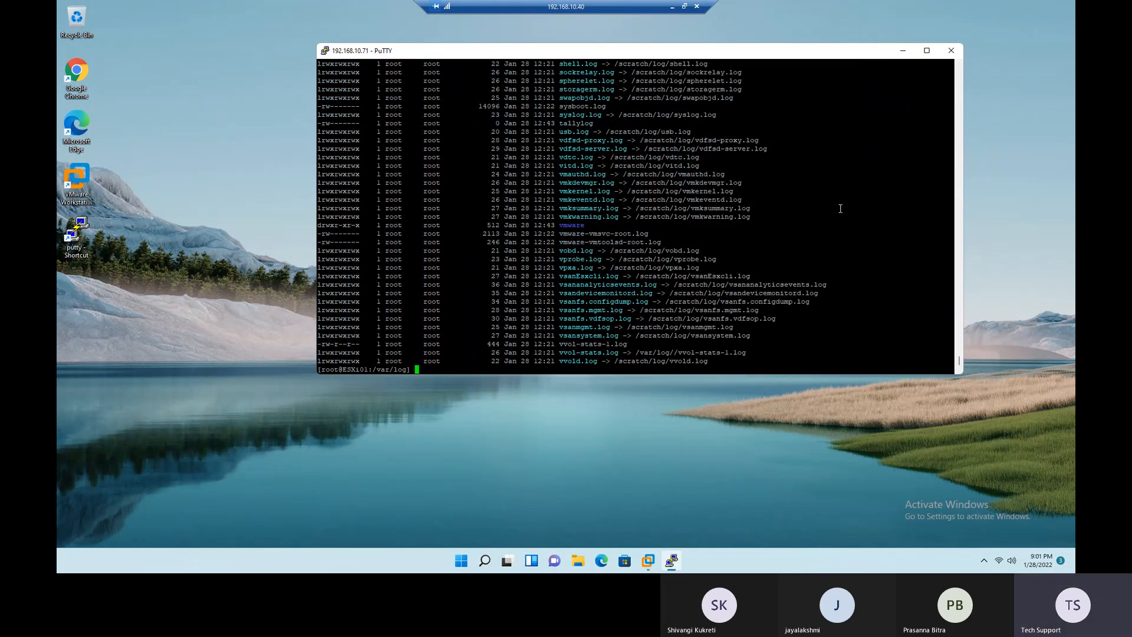
- Close the PuTTY session and search Google for "winscp download" in Chrome
left_click(951, 51)
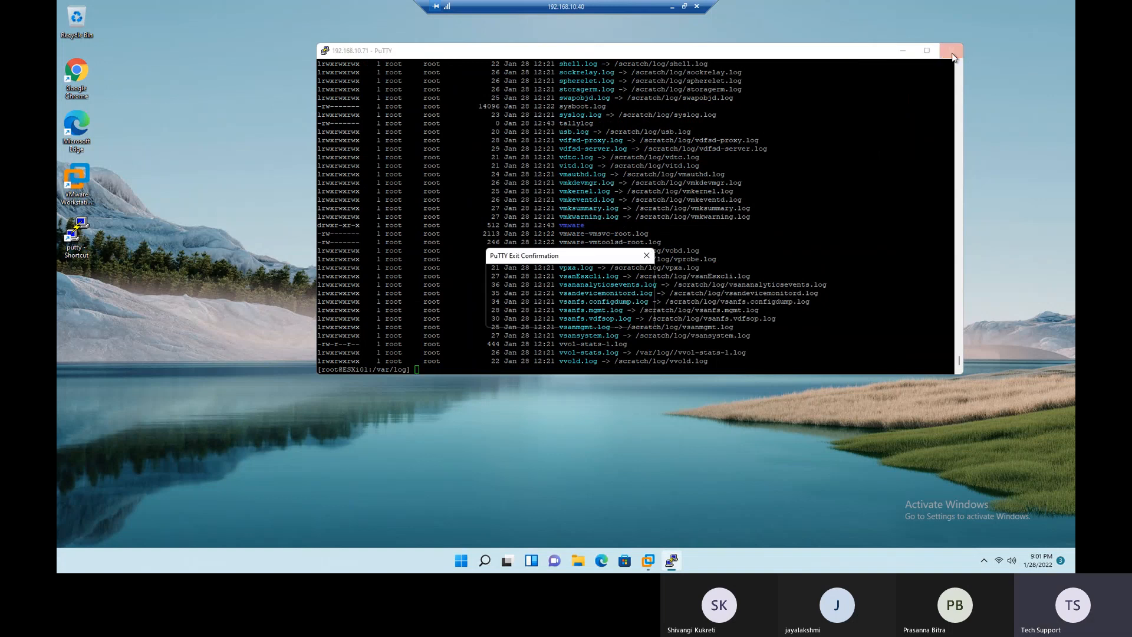
left_click(583, 317)
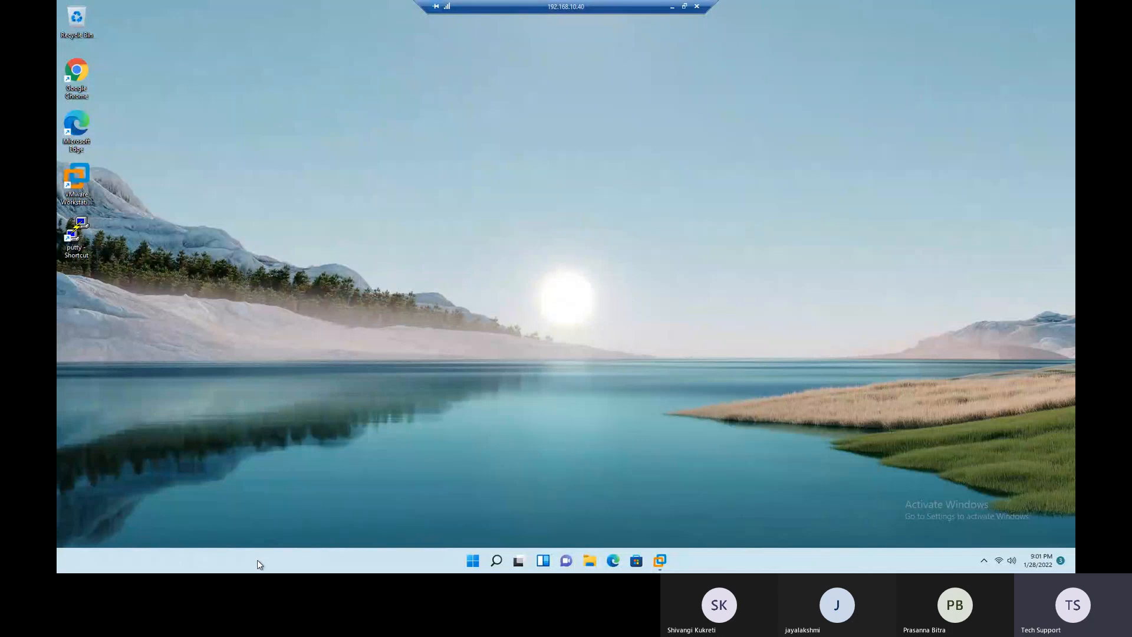
double_click(87, 87)
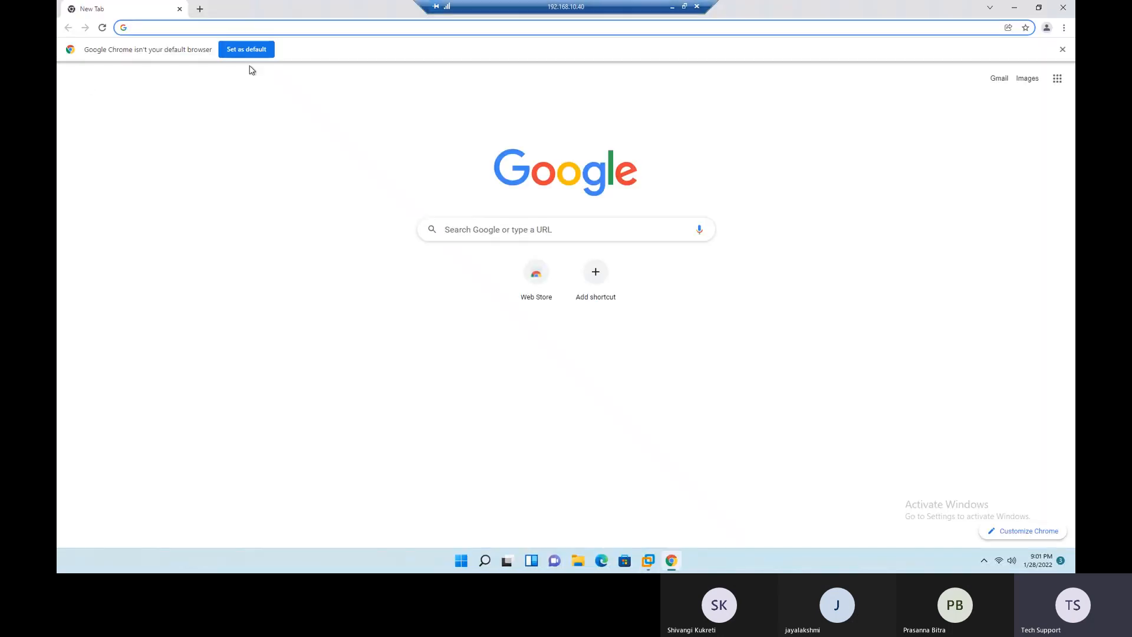
left_click(479, 230)
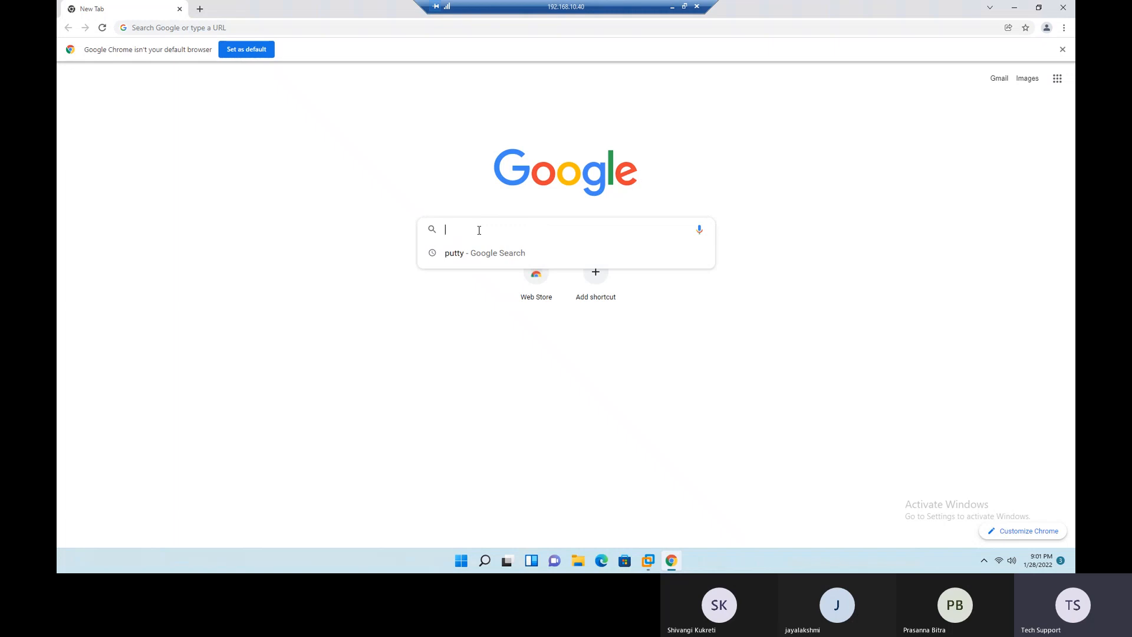
type("winscp")
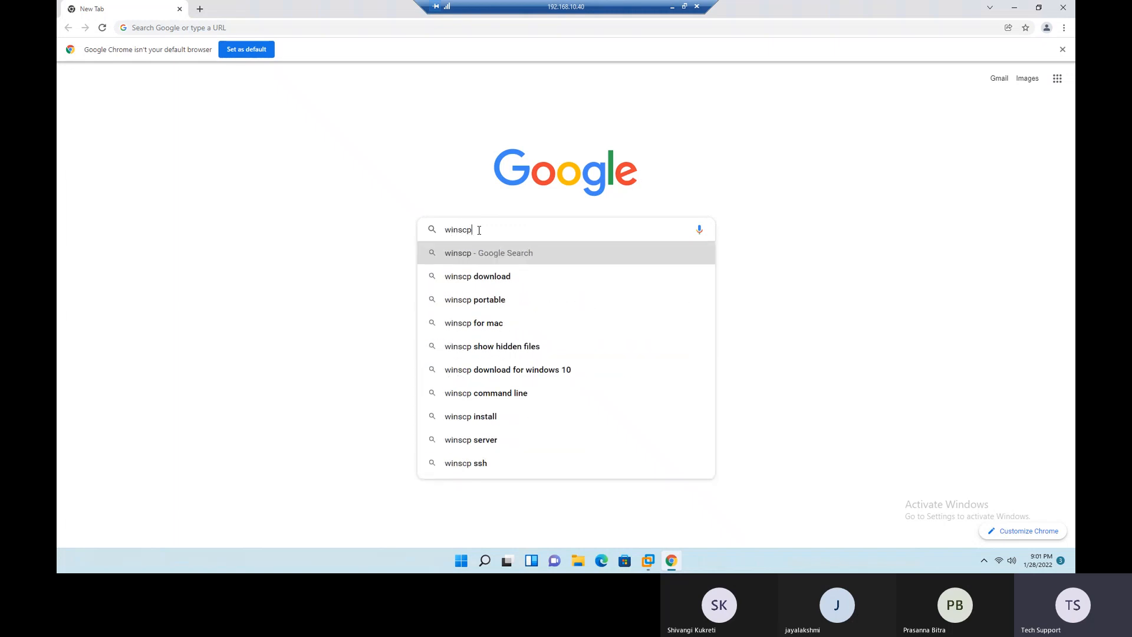
key("Down")
key("Return")
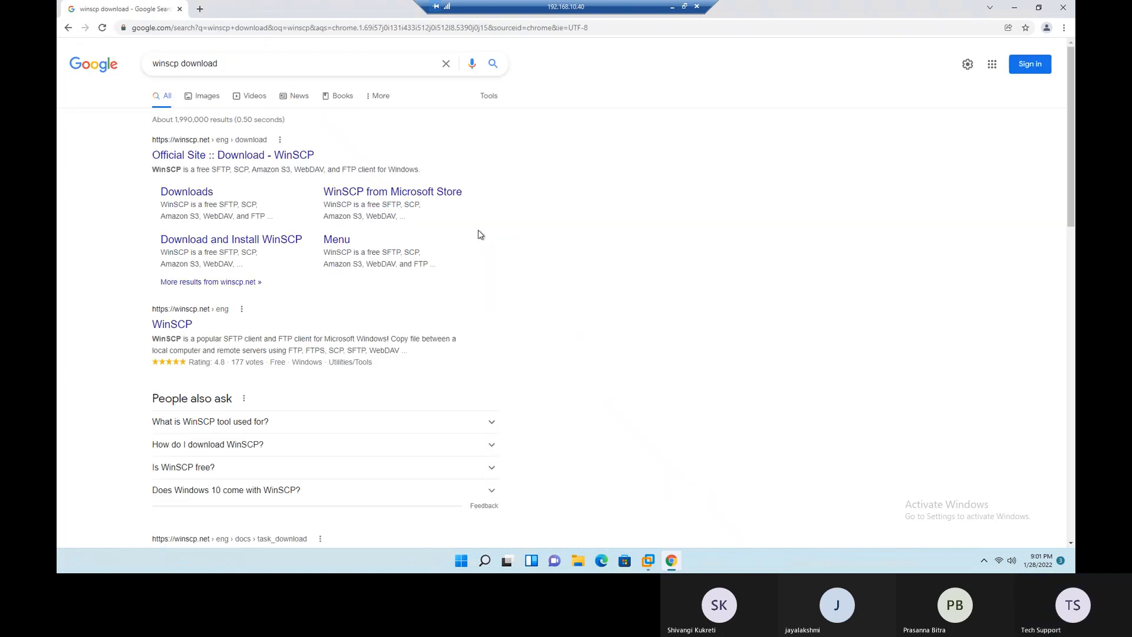
- Download the WinSCP 5.19.5 installer from the official WinSCP download page
left_click(280, 161)
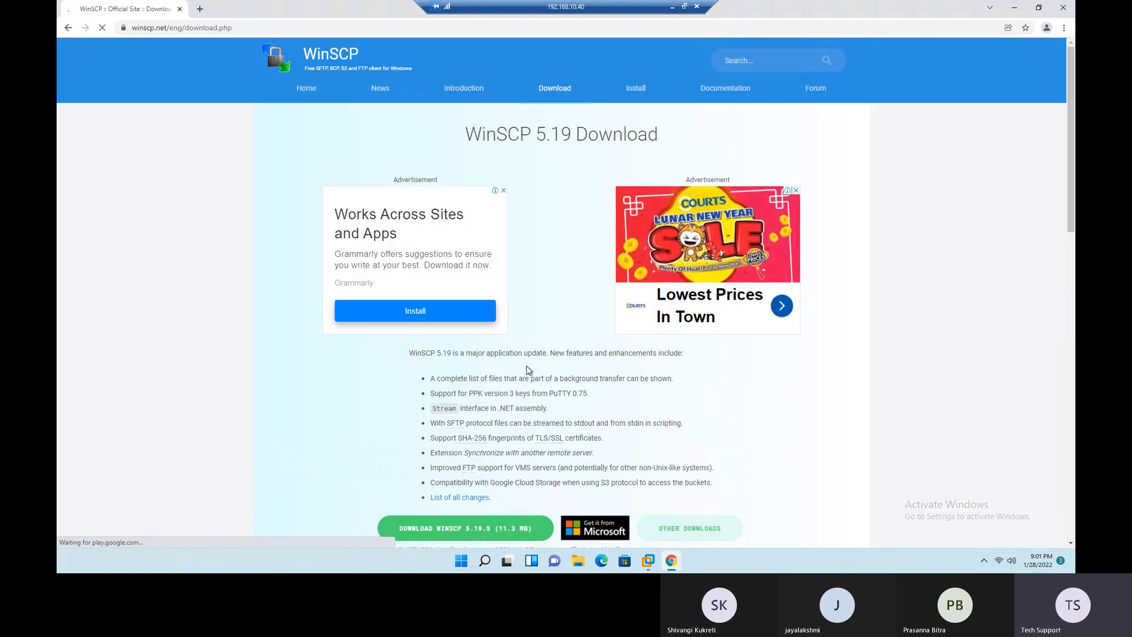
scroll(547, 307, "down", 3)
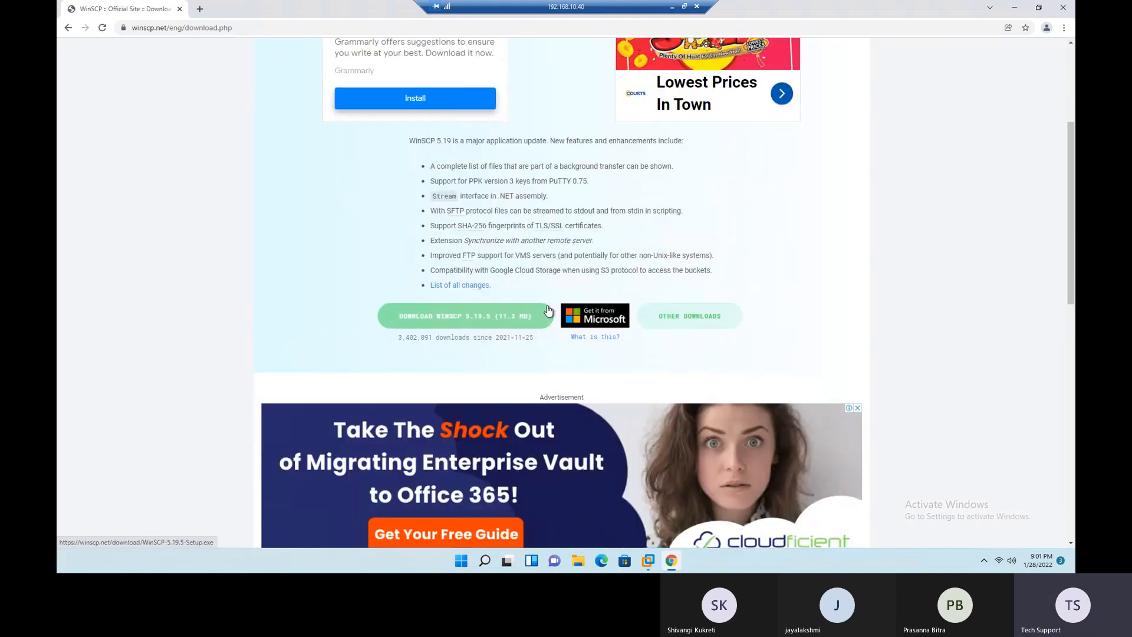
left_click(437, 326)
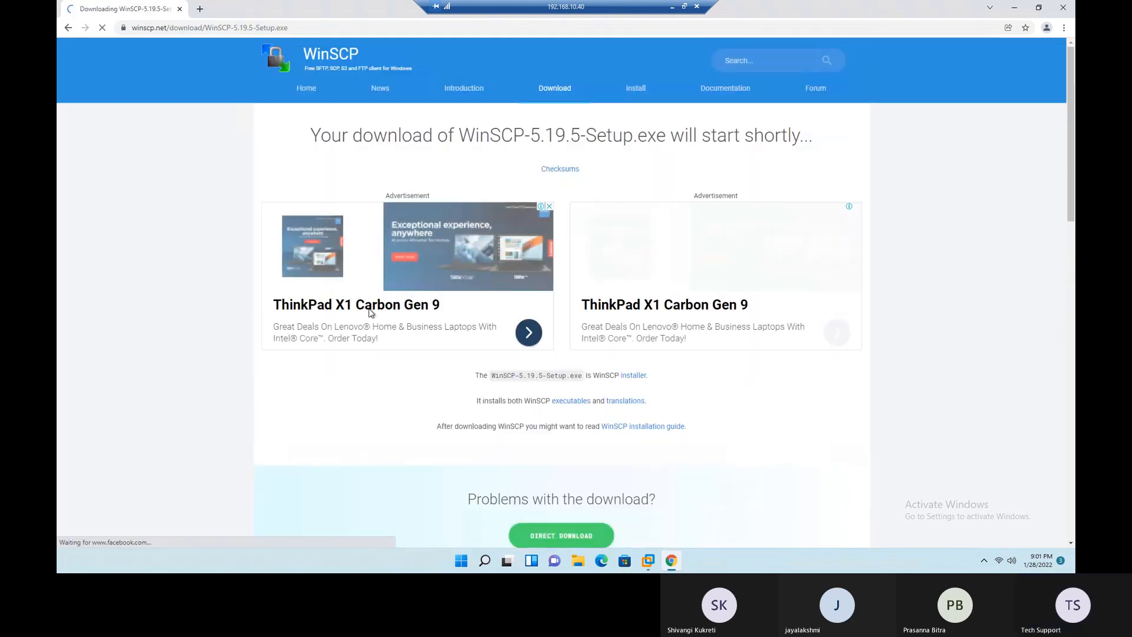
scroll(431, 408, "down", 1)
scroll(429, 408, "down", 2)
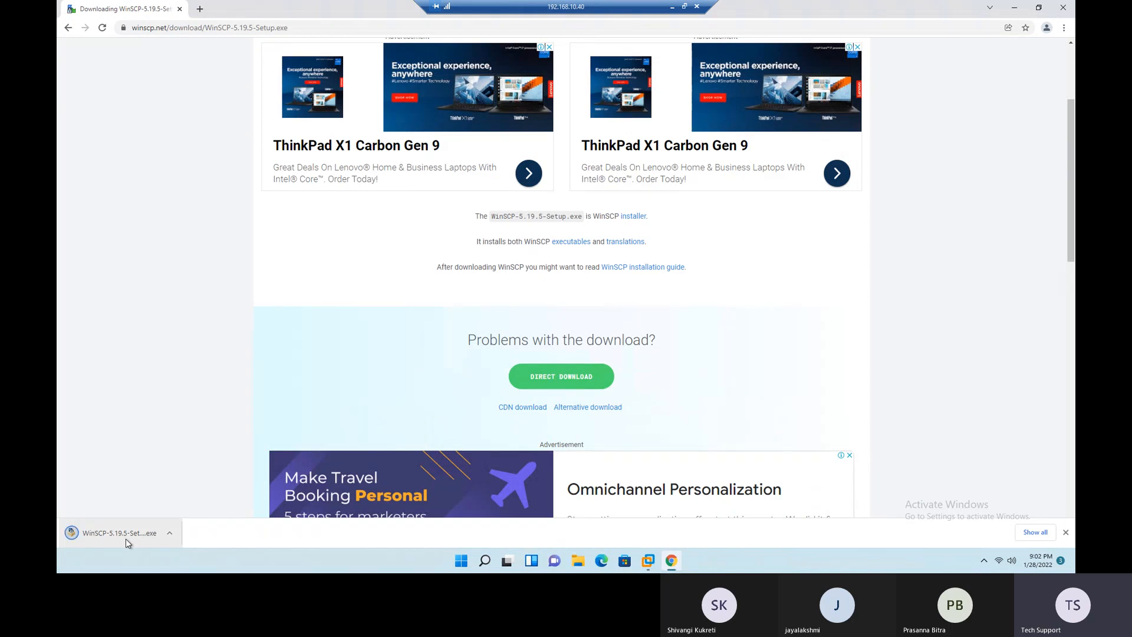
- Close Chrome and open the Downloads folder in File Explorer
left_click(1073, 11)
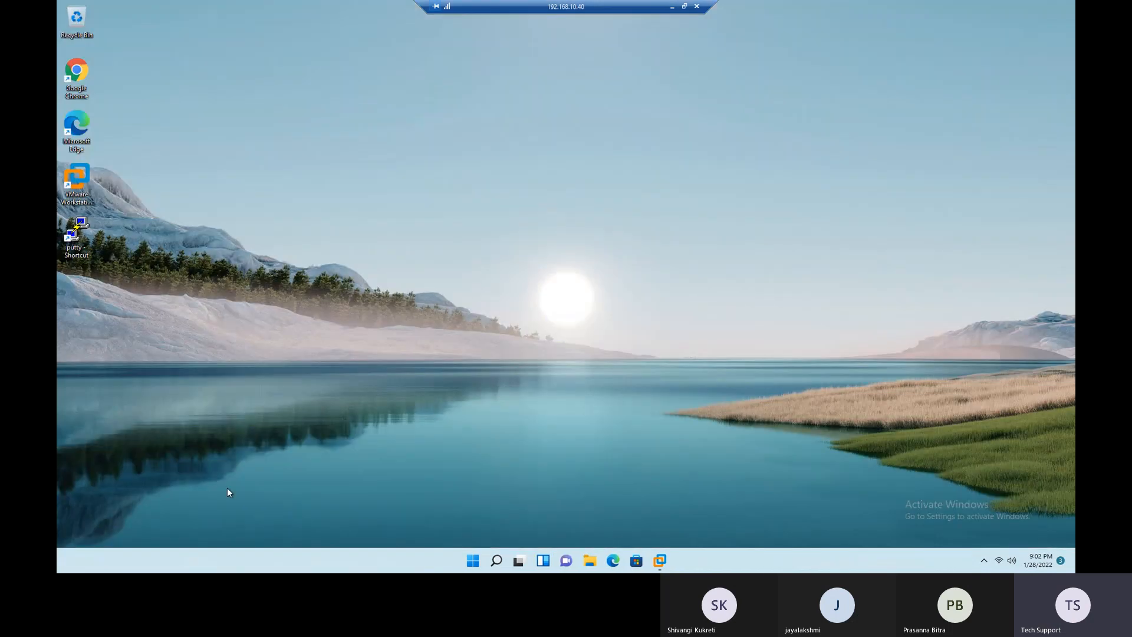
left_click(590, 560)
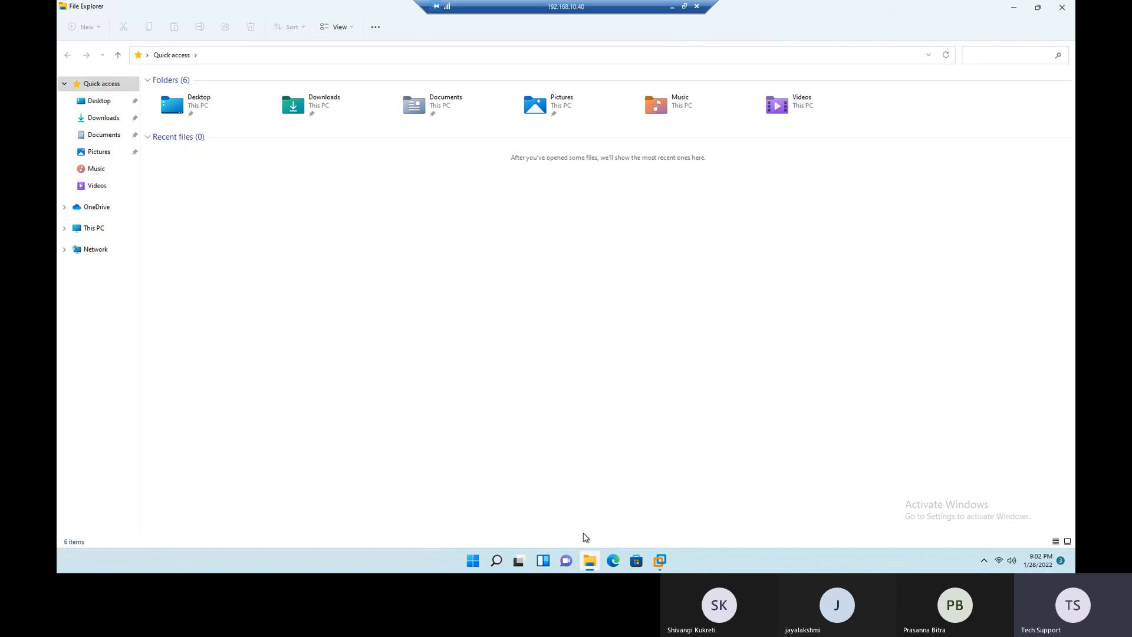
left_click(98, 118)
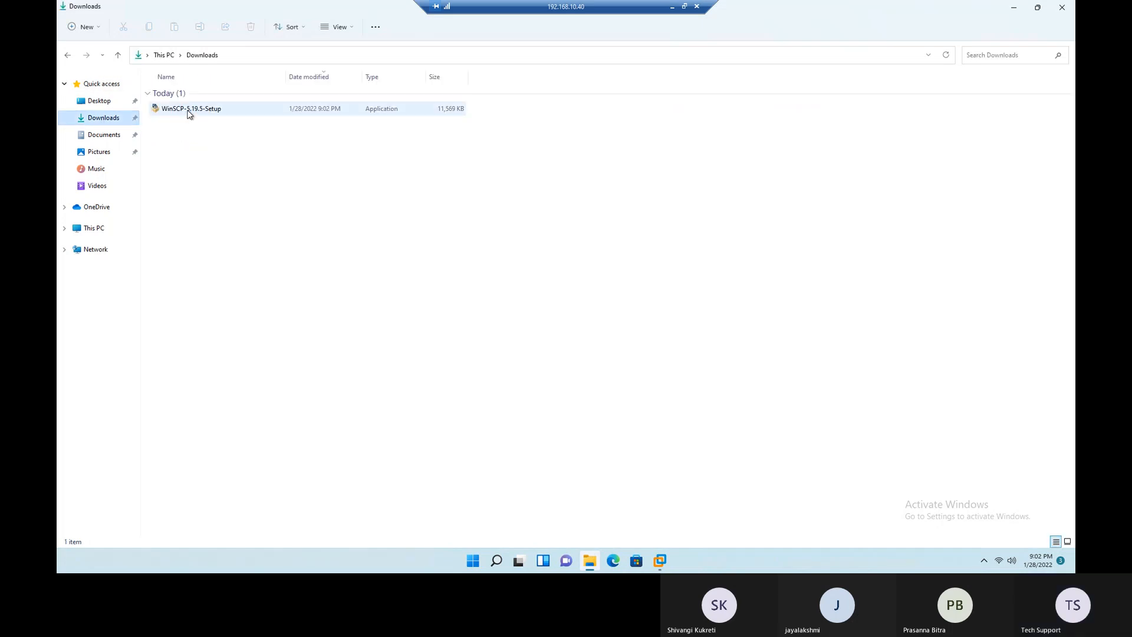
- Move the WinSCP-5.19.5-Setup file from Downloads to the Softwares & ISOs folder on drive C:
left_click(188, 114)
right_click(189, 114)
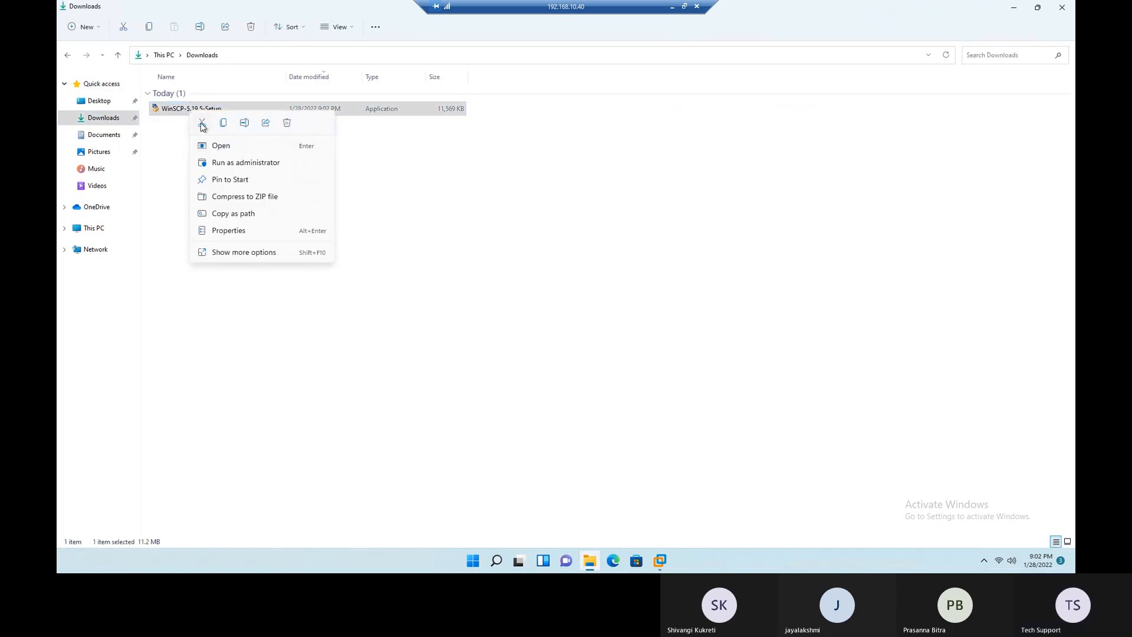
left_click(202, 122)
left_click(98, 230)
double_click(189, 142)
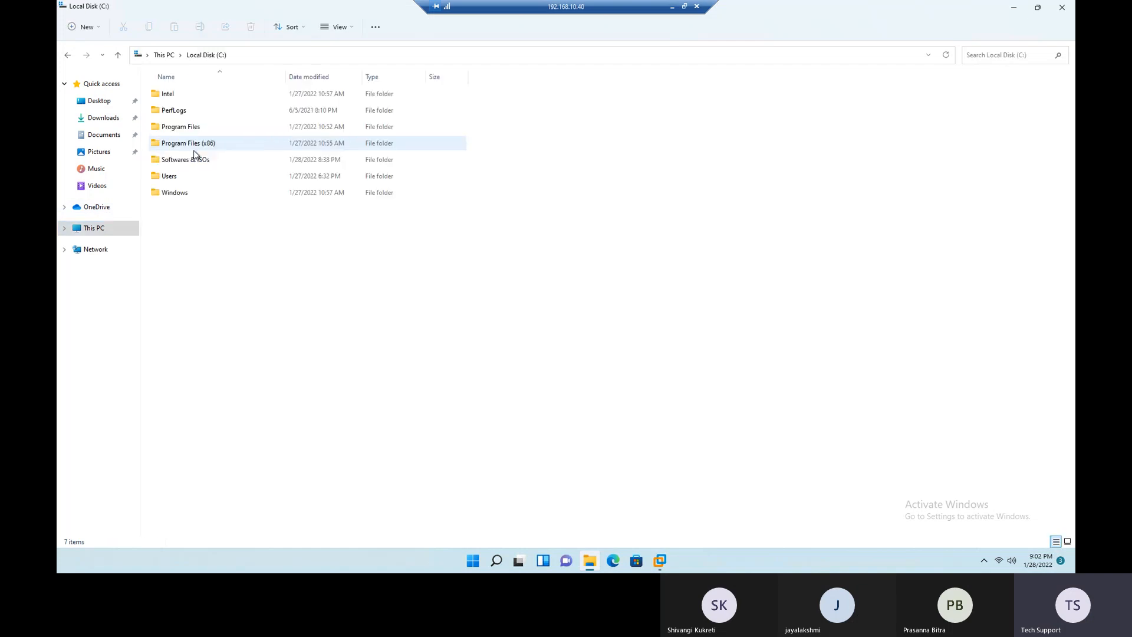
double_click(201, 161)
right_click(214, 225)
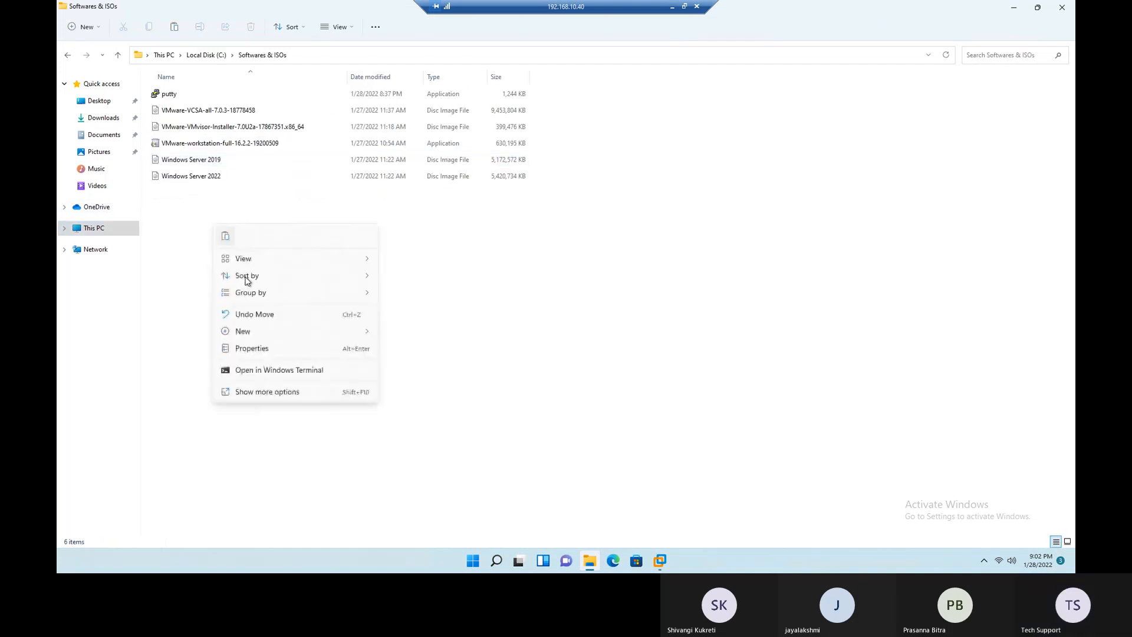
left_click(225, 236)
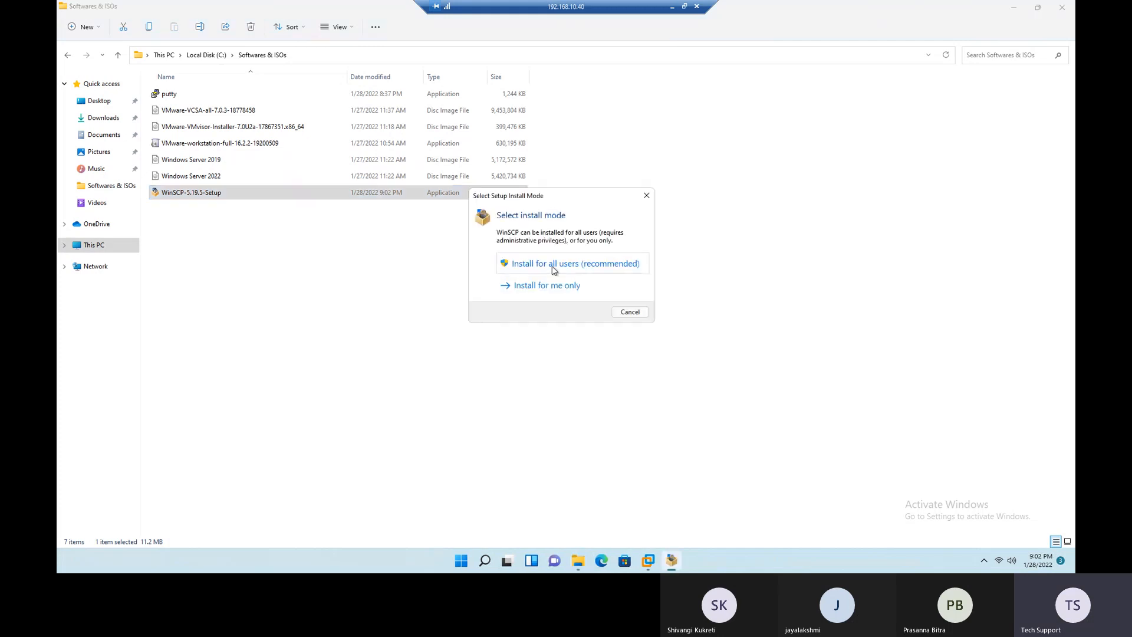
- Install WinSCP 5.19.5 for all users, accepting the license and using the typical installation, and finish the setup
left_click(553, 265)
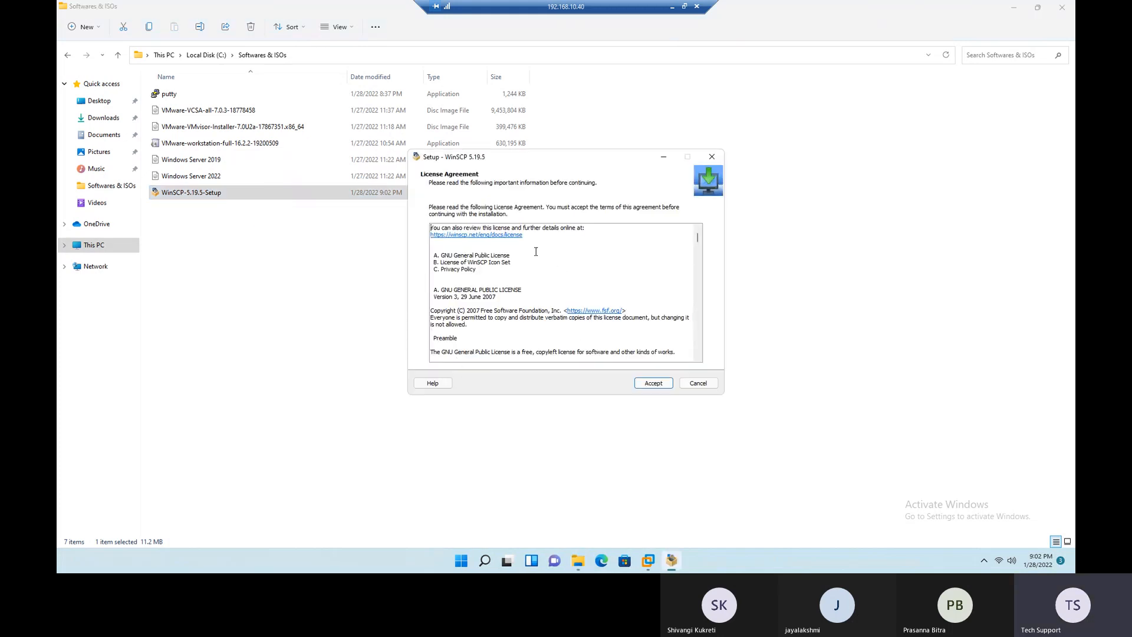
left_click(648, 383)
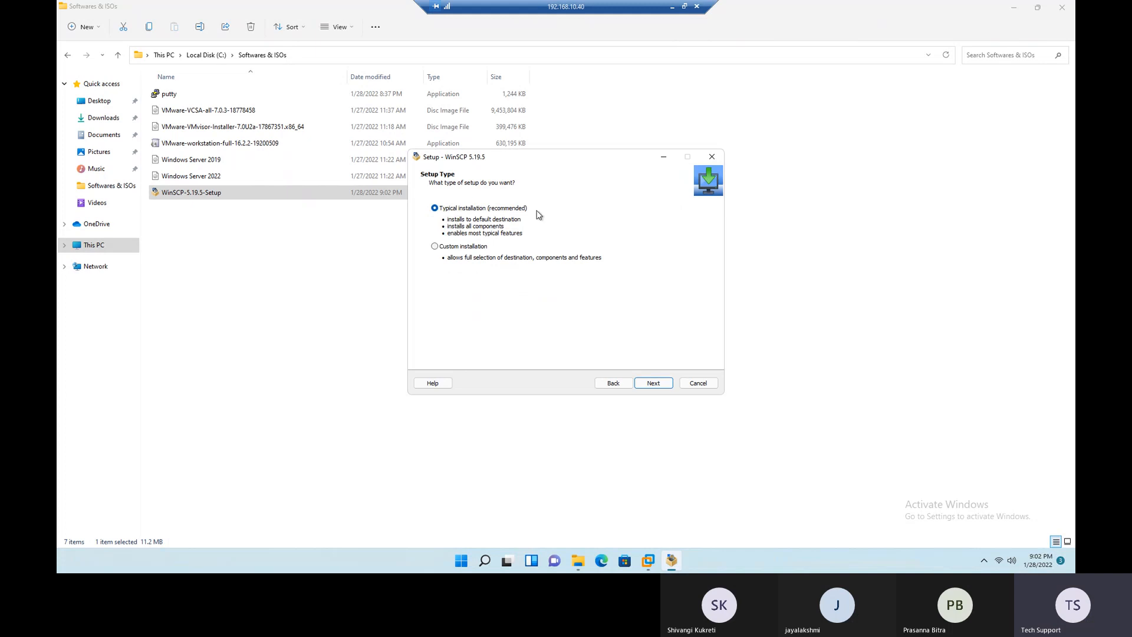
left_click(652, 384)
left_click(654, 384)
left_click(653, 384)
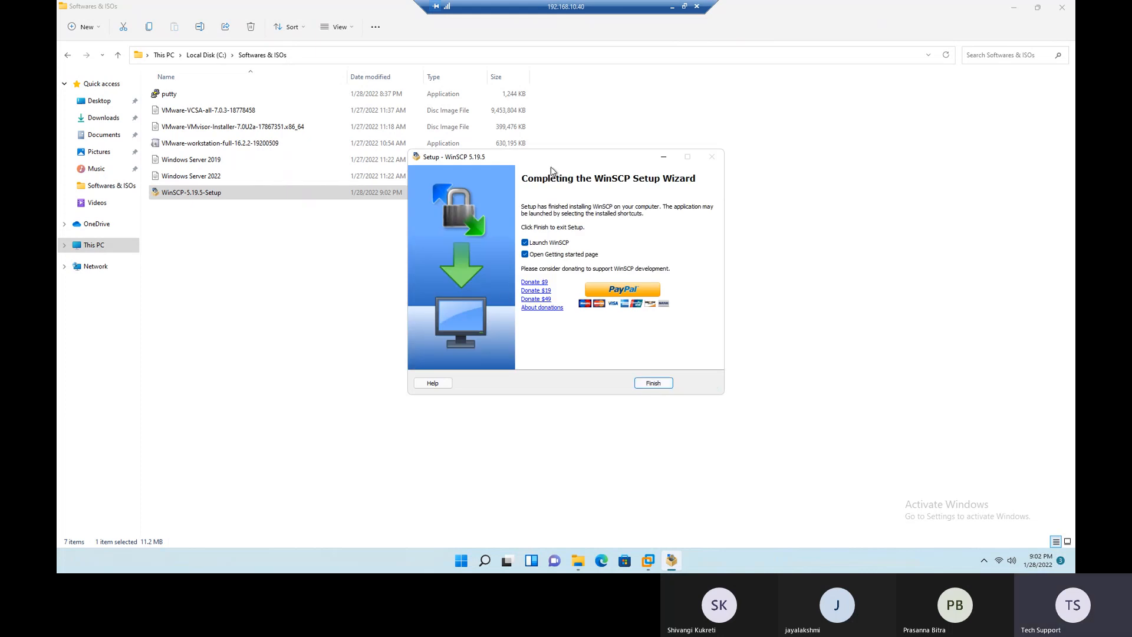
left_click(655, 384)
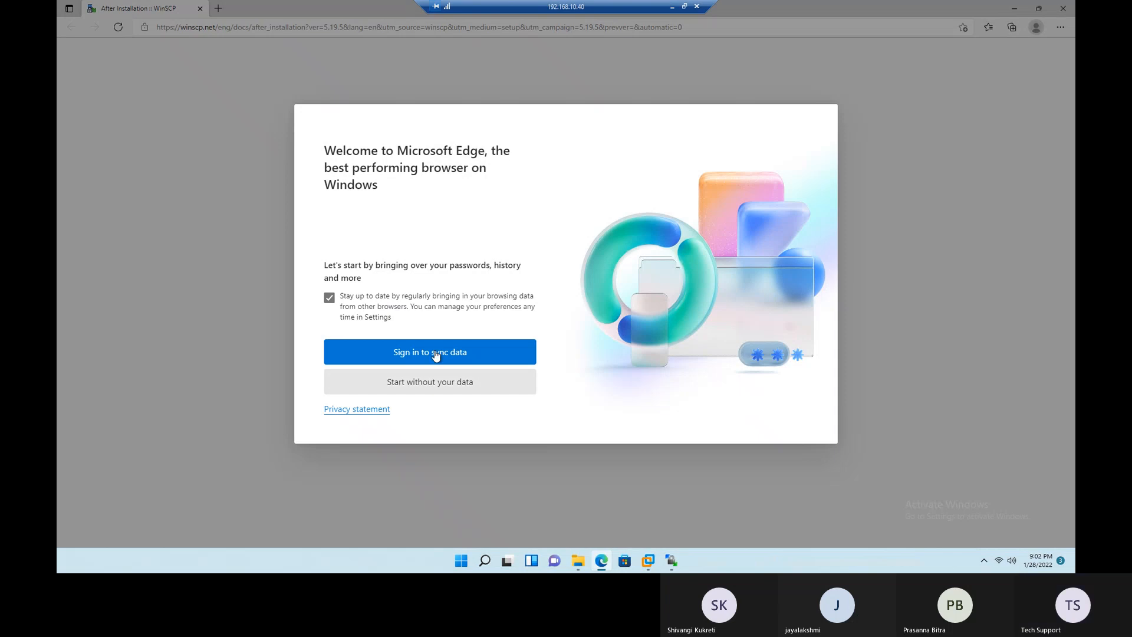
- Start Microsoft Edge without importing data, and close the browser and File Explorer
left_click(467, 388)
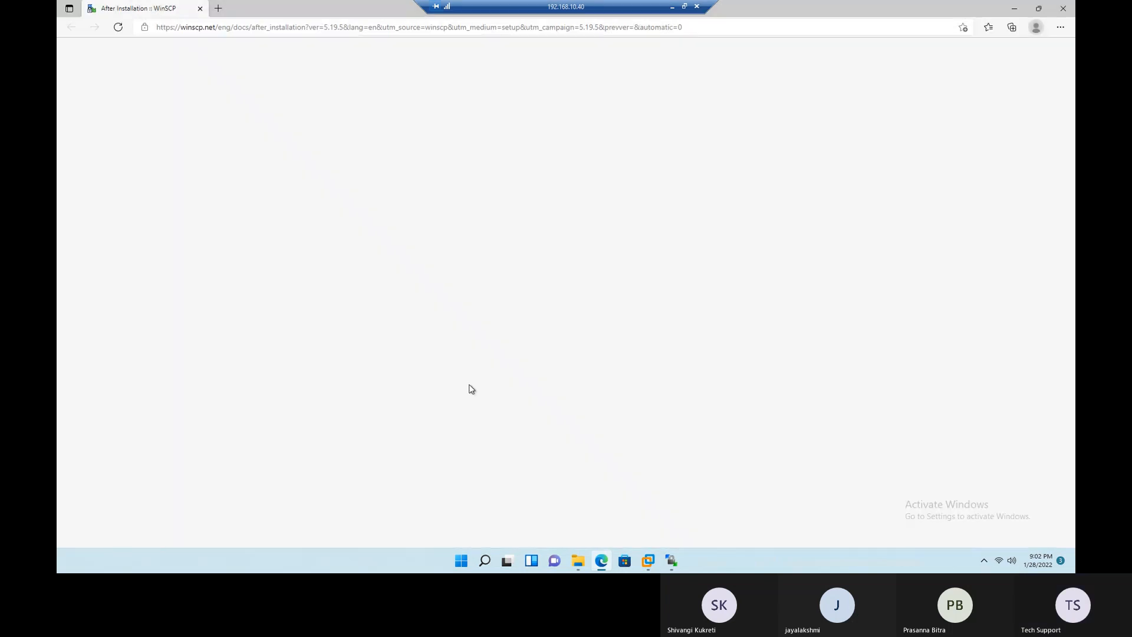
left_click(1063, 9)
left_click(1062, 7)
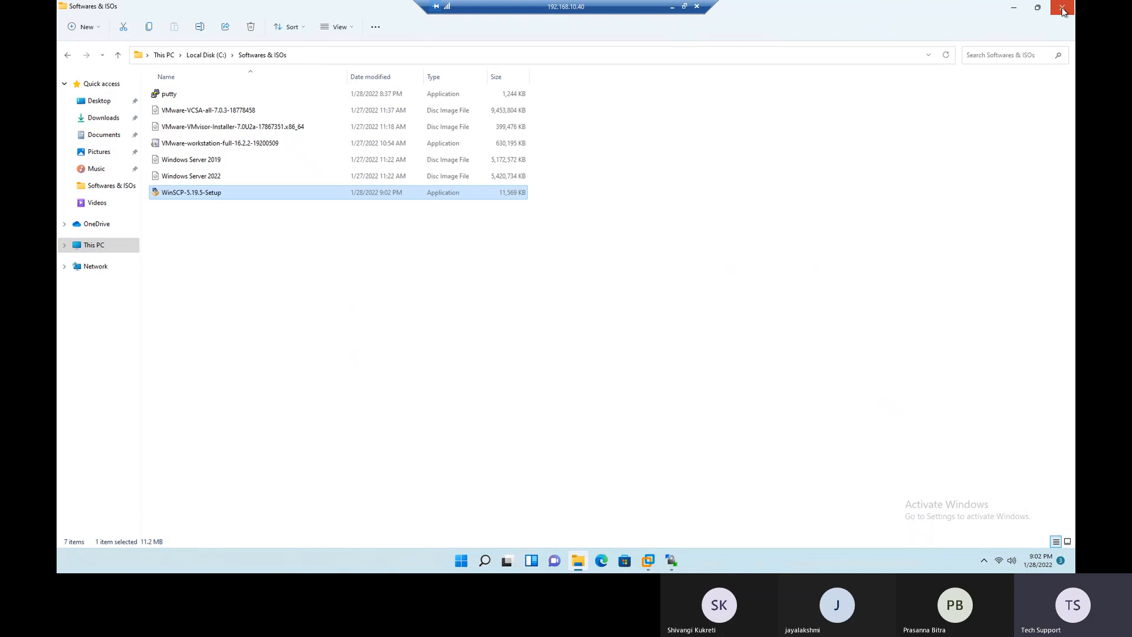
- Launch WinSCP from its desktop shortcut and set the new session's file protocol to SFTP
left_click_drag(80, 285, 402, 180)
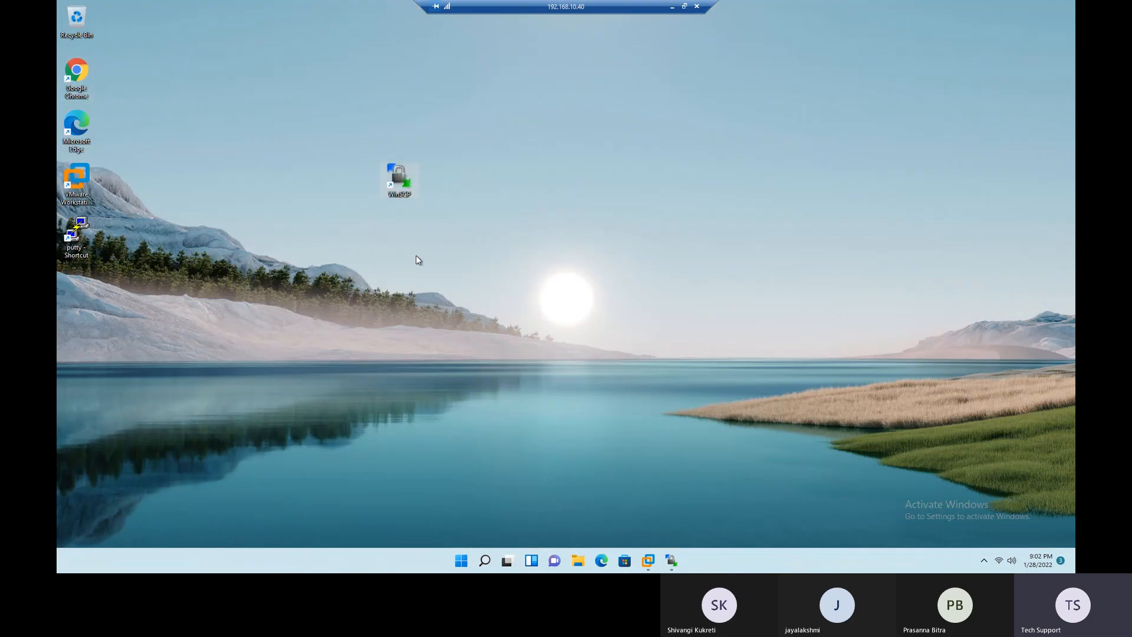
double_click(402, 180)
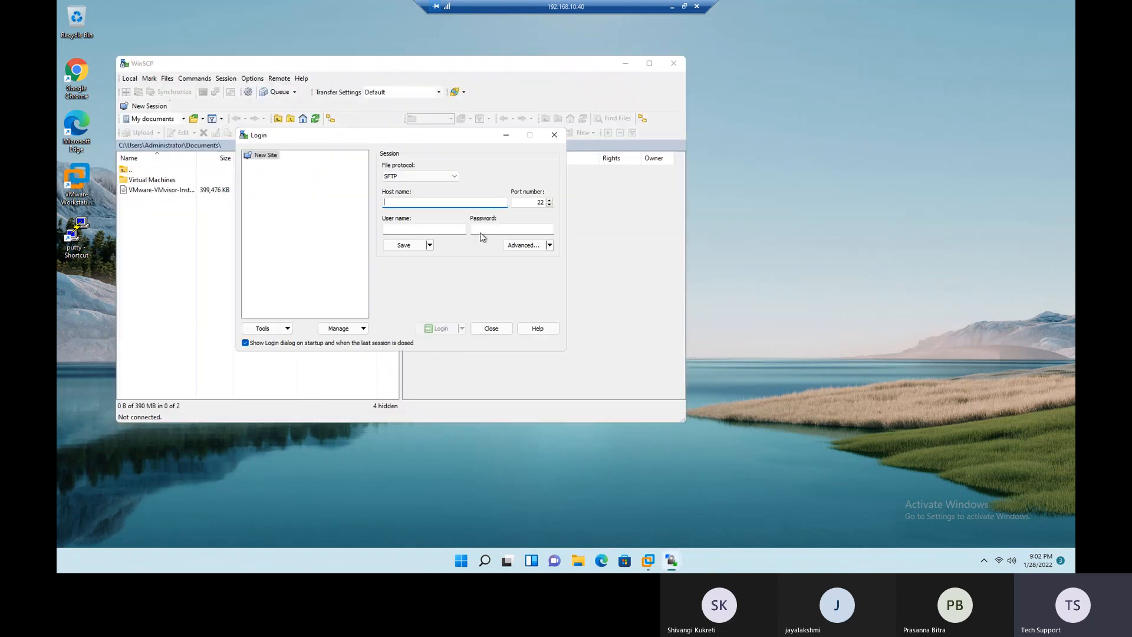
left_click(415, 176)
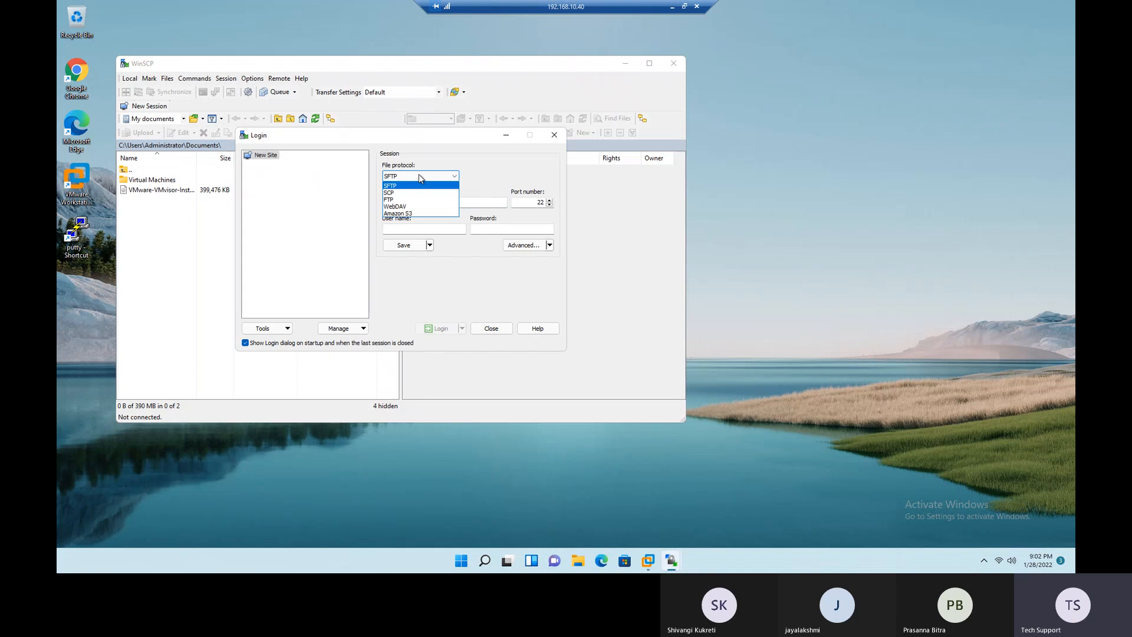
left_click(392, 192)
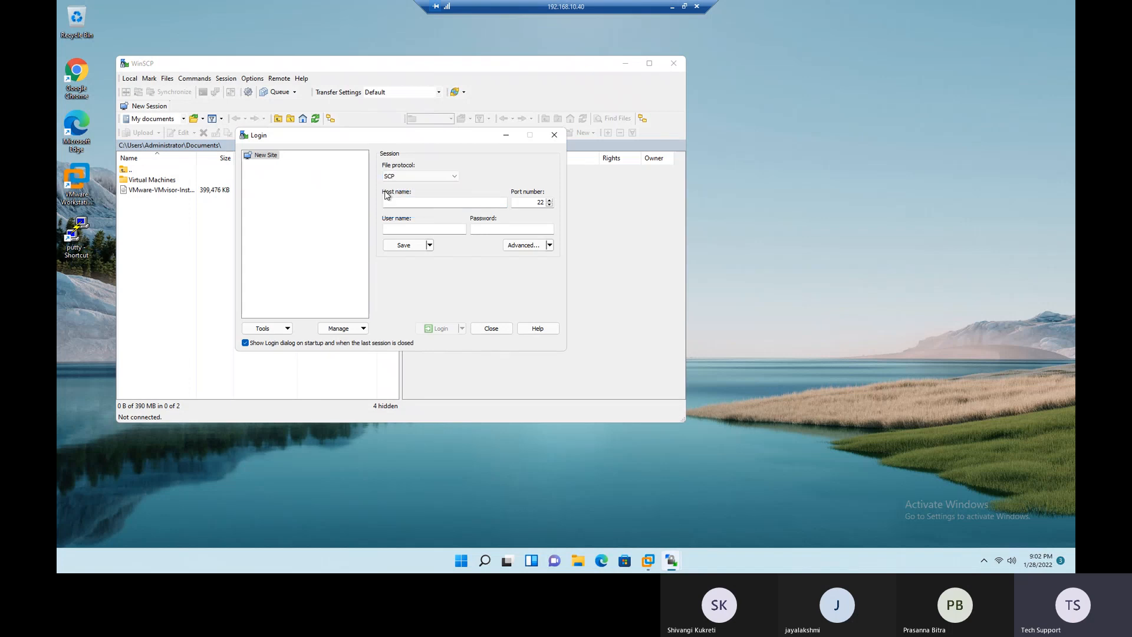
left_click(428, 180)
left_click(425, 185)
- Enter 192.168.10.71 as the session's host name, and highlight the port number 22
left_click(409, 203)
type("192.168.10.71")
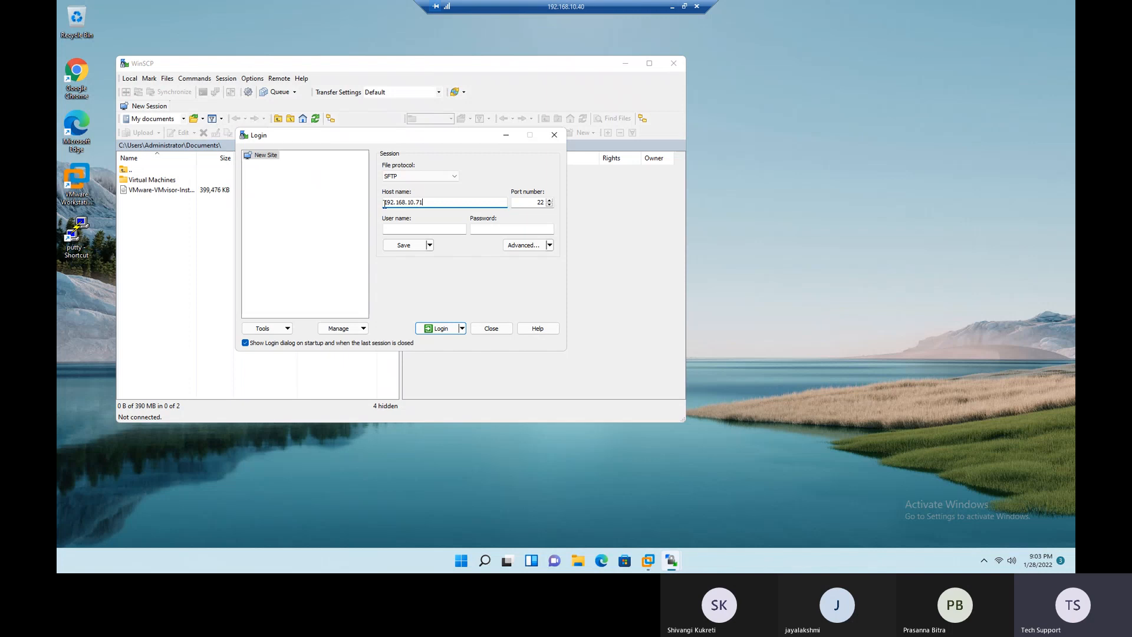
double_click(414, 201)
double_click(541, 202)
left_click(539, 200)
left_click_drag(534, 202, 549, 201)
- Log in to the host as root with the account password, and accept the server's host key
left_click(447, 232)
type("root")
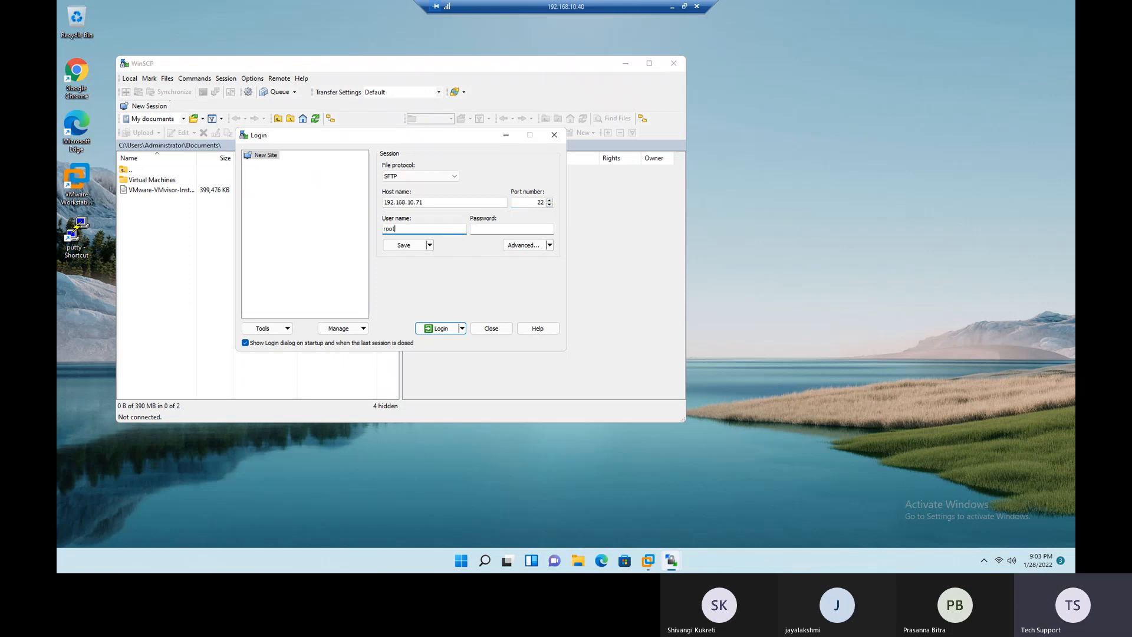
key("Tab")
type("••")
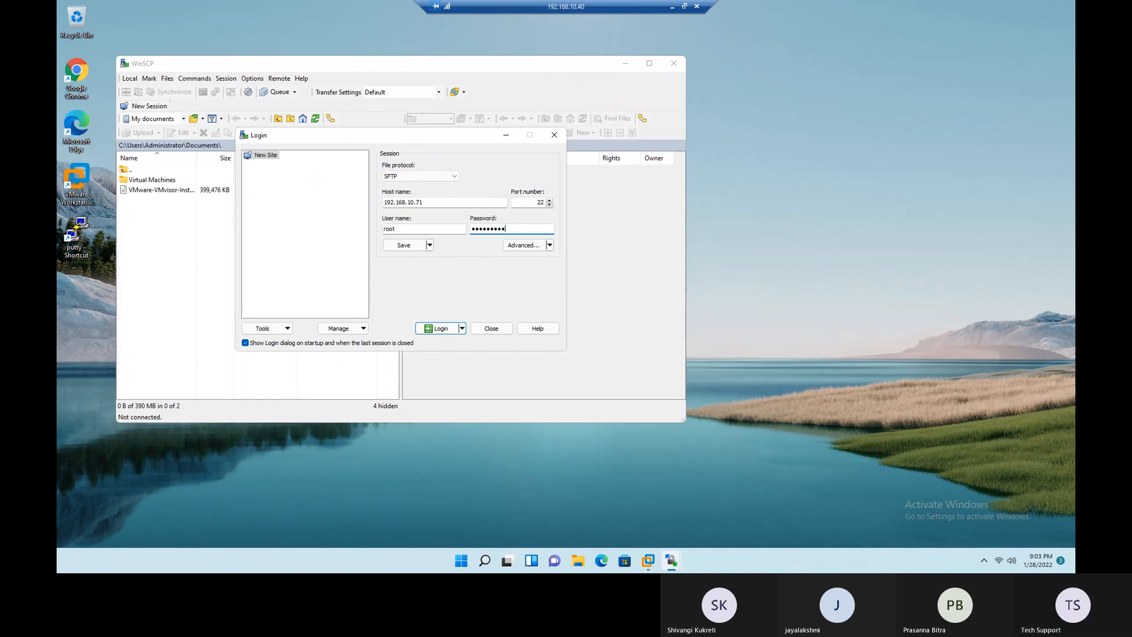
left_click(443, 328)
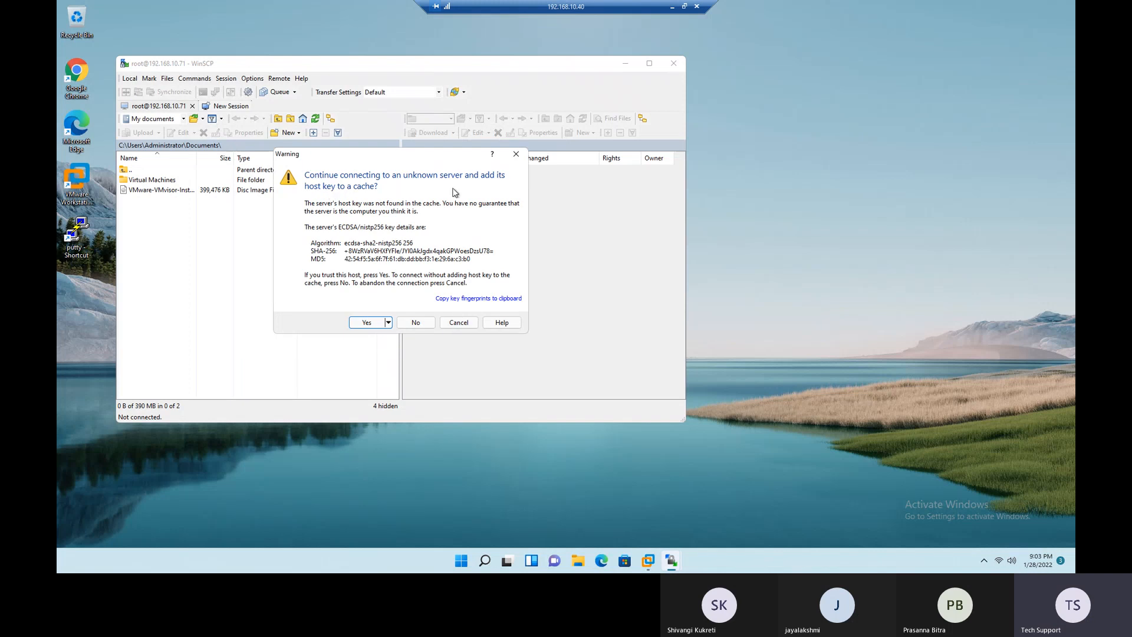
left_click(363, 322)
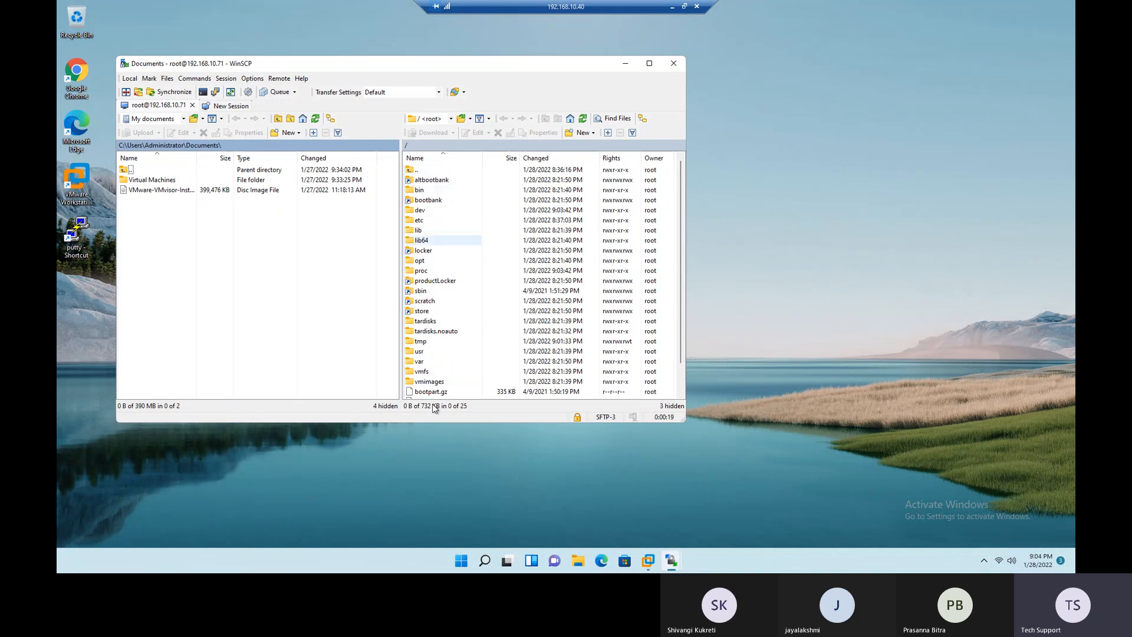
- Switch to File Explorer and examine the folder structure of drive C:, including the contents of the Windows folder
left_click(578, 560)
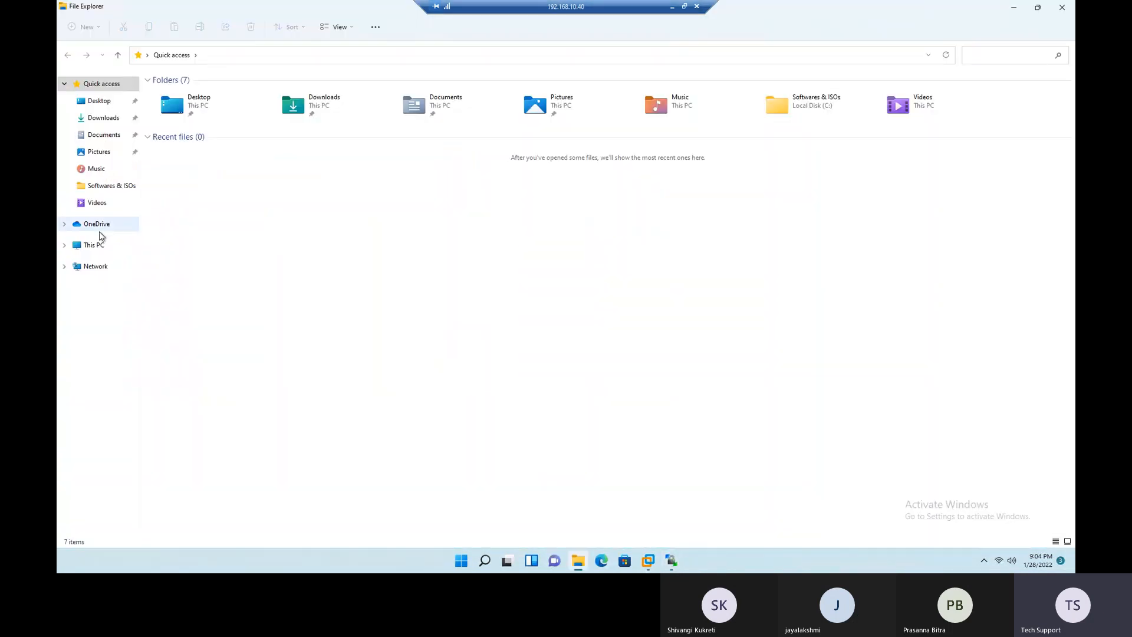
left_click(94, 245)
double_click(198, 147)
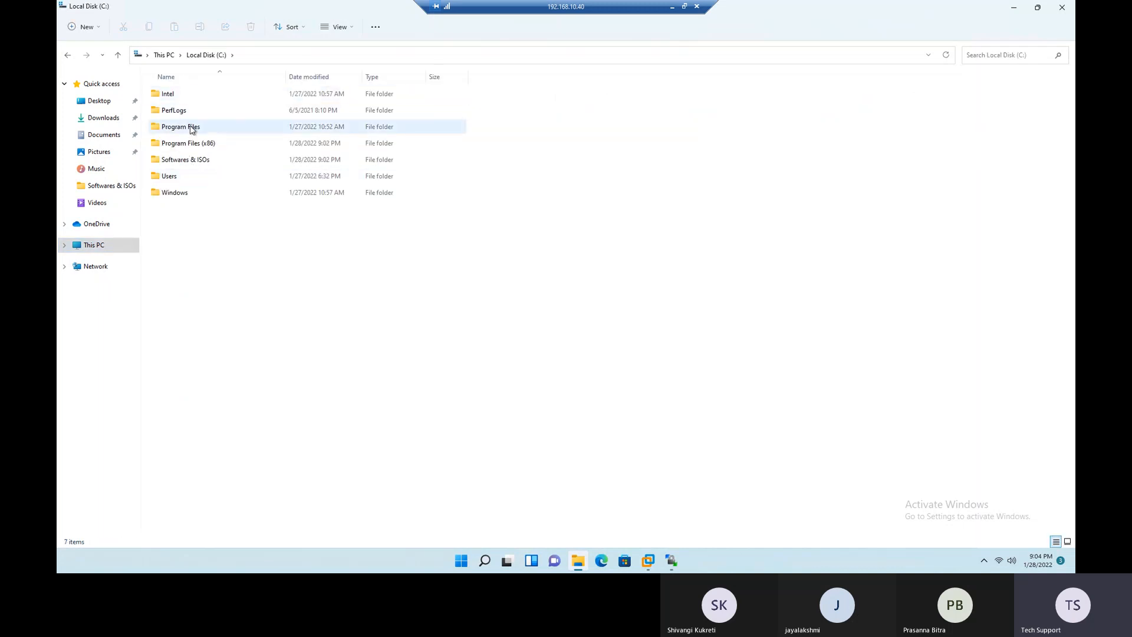
left_click(206, 152)
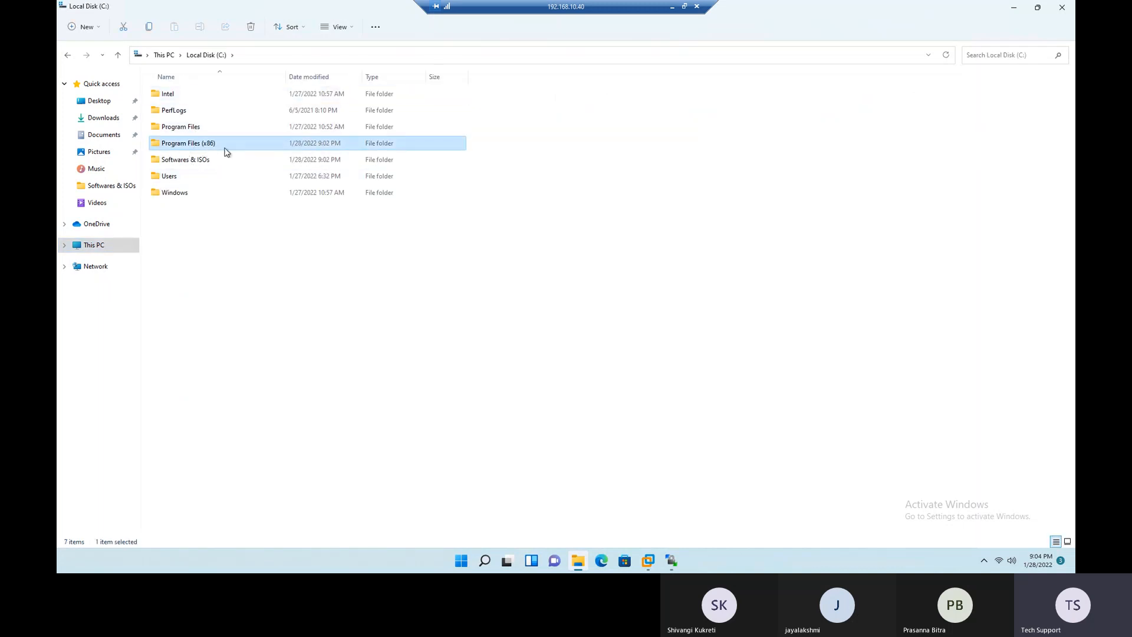
left_click(172, 179)
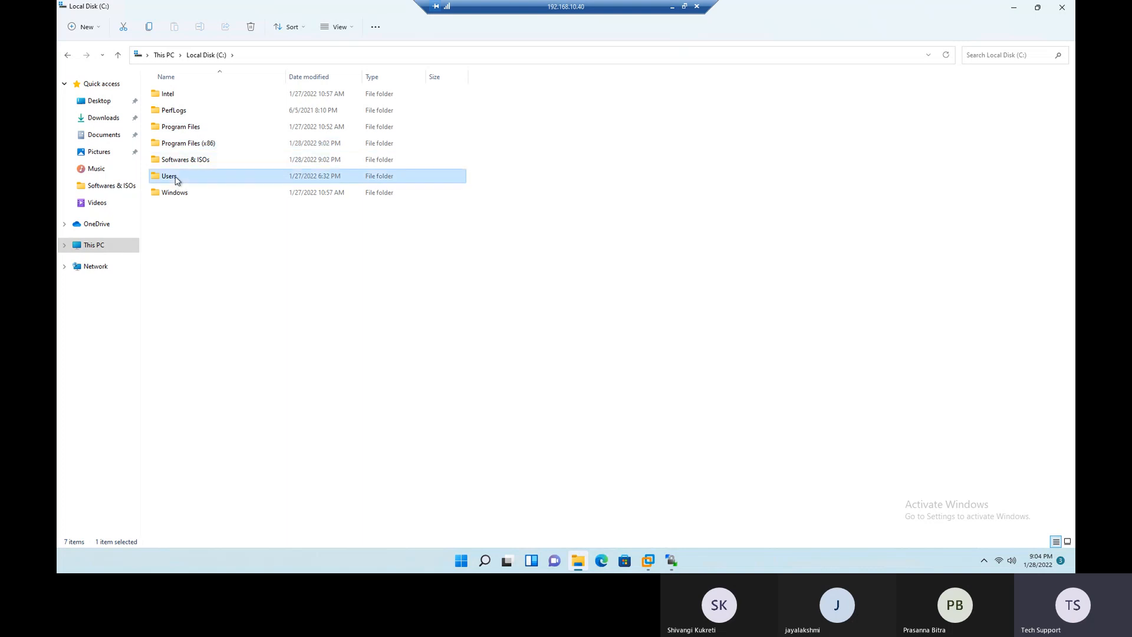
left_click(181, 195)
left_click(181, 162)
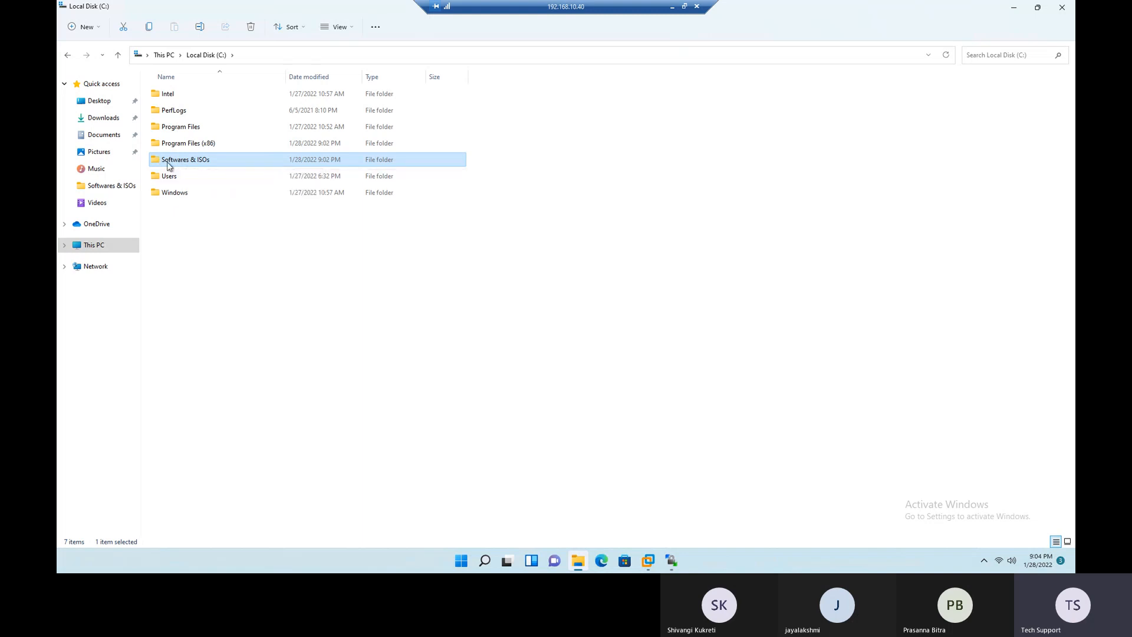
left_click(176, 195)
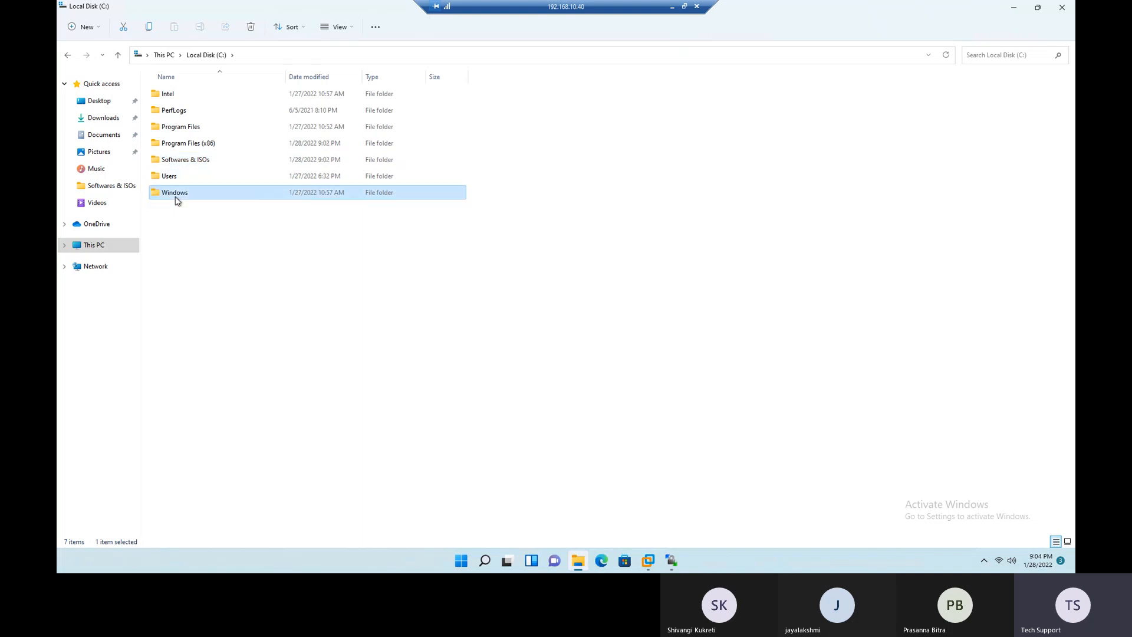
left_click(176, 129)
left_click(181, 145)
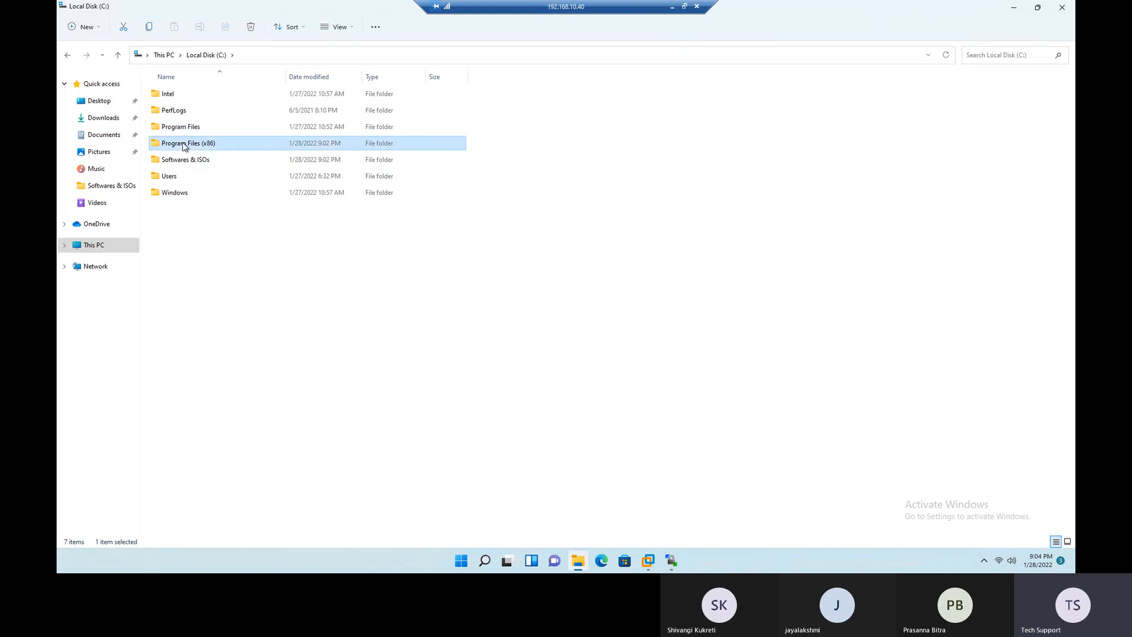
double_click(187, 196)
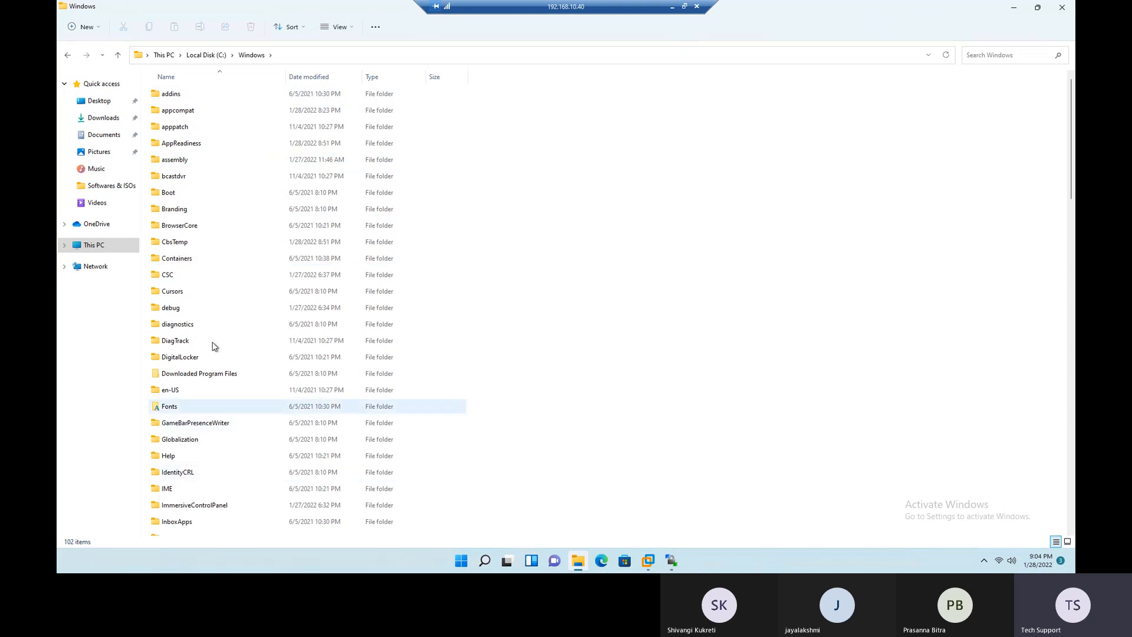
scroll(232, 272, "down", 20)
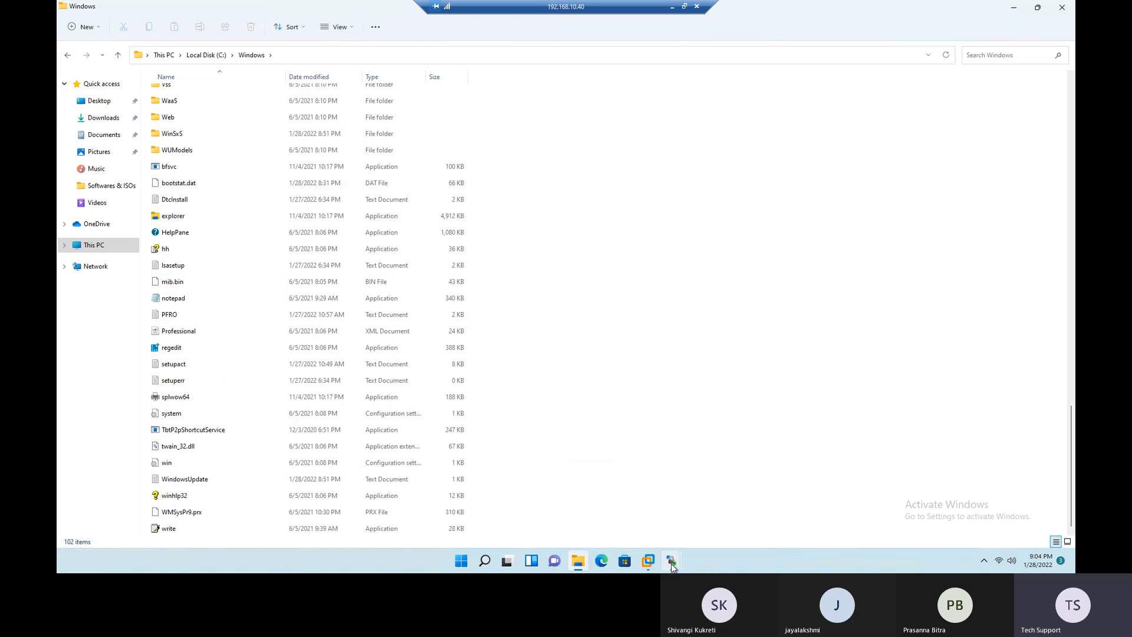
- Return to WinSCP and examine the folders and files in the host's root directory, selecting tmp and var
mouse_move(672, 560)
left_click(708, 513)
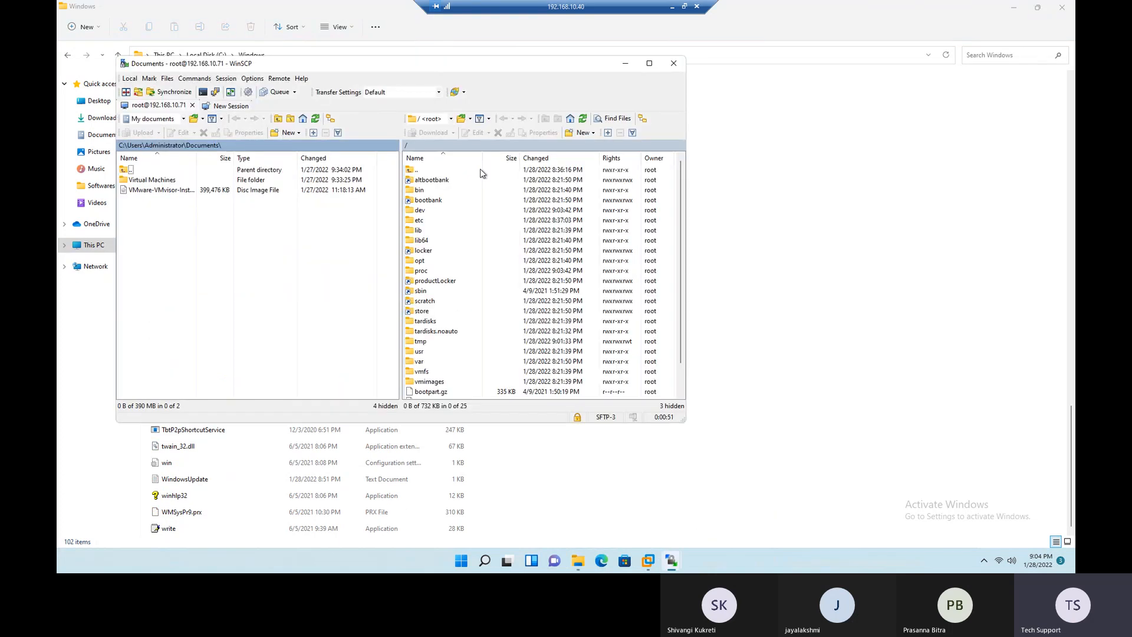
left_click(450, 120)
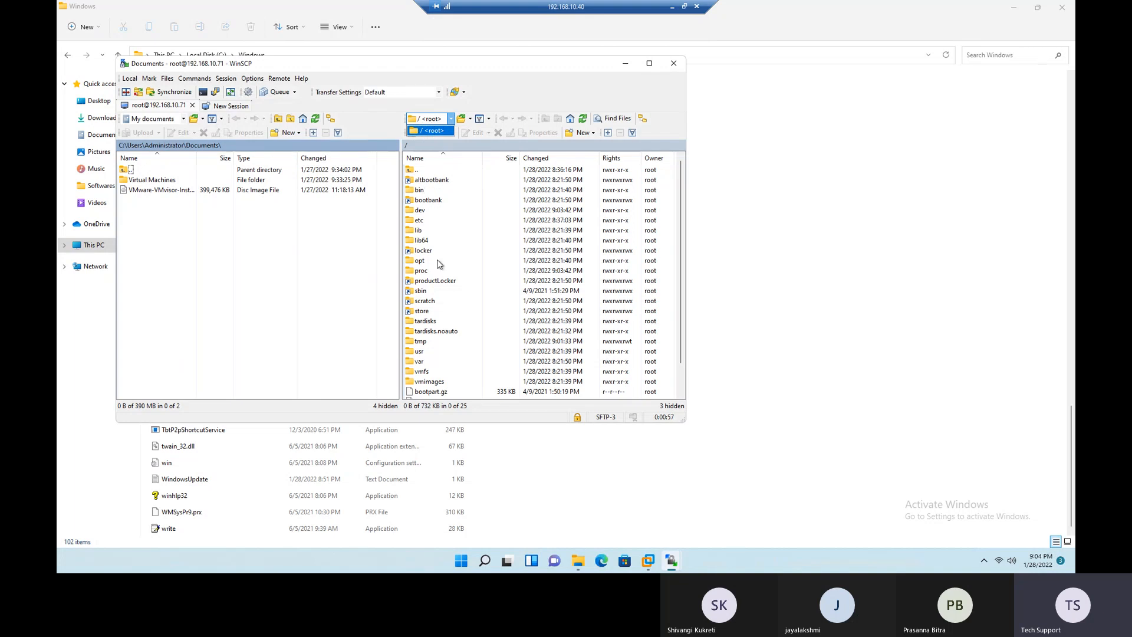
left_click(435, 281)
left_click(458, 342)
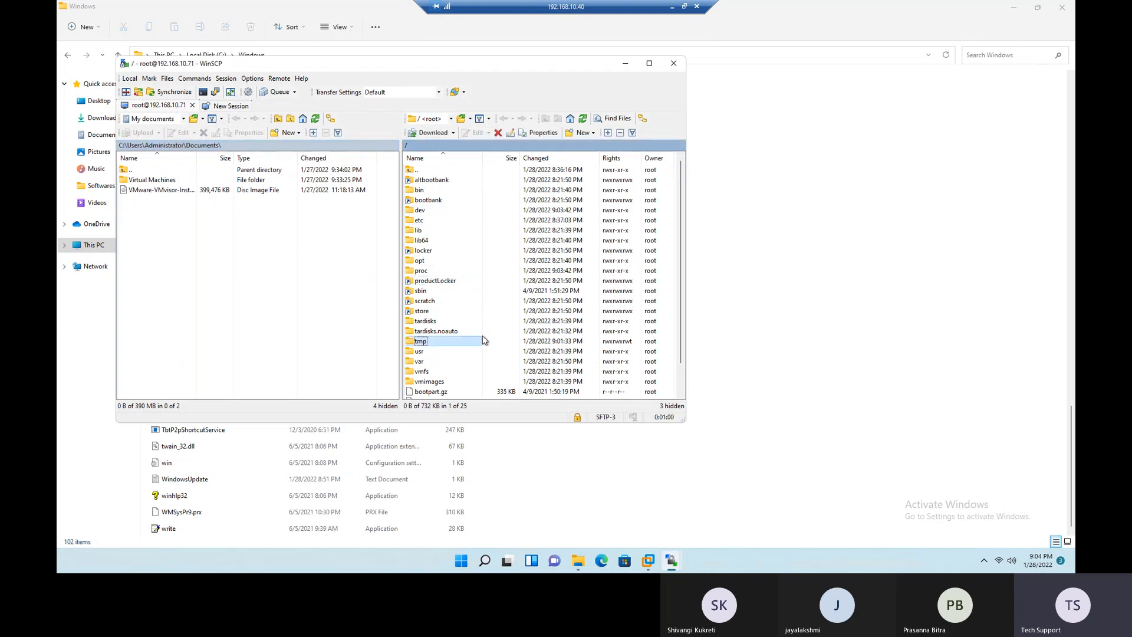
scroll(458, 342, "down", 1)
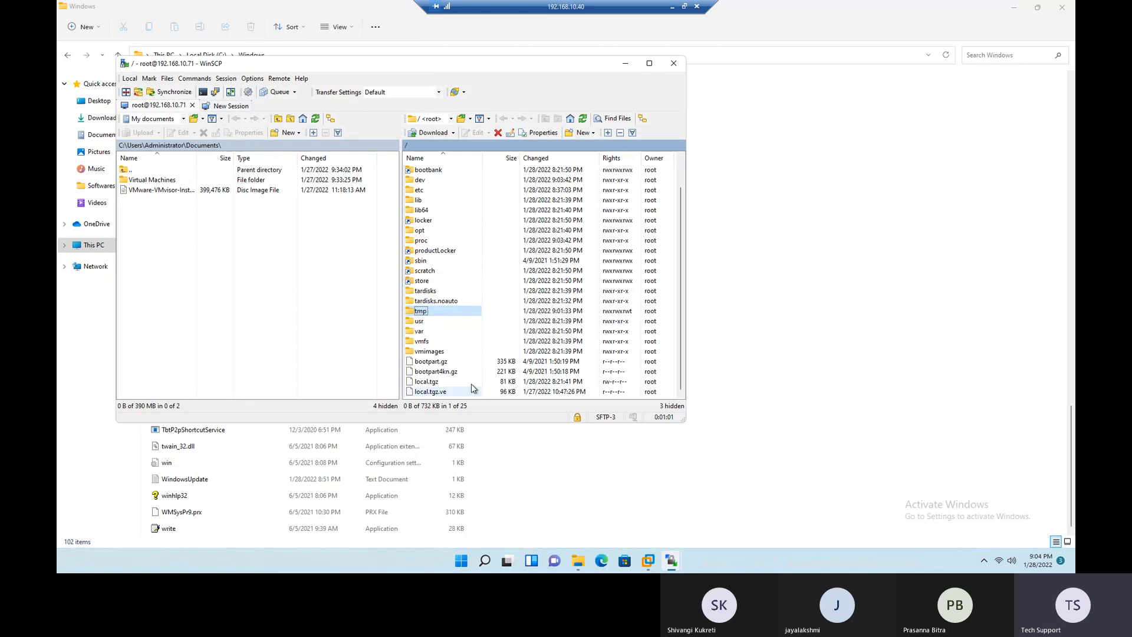
scroll(445, 228, "up", 1)
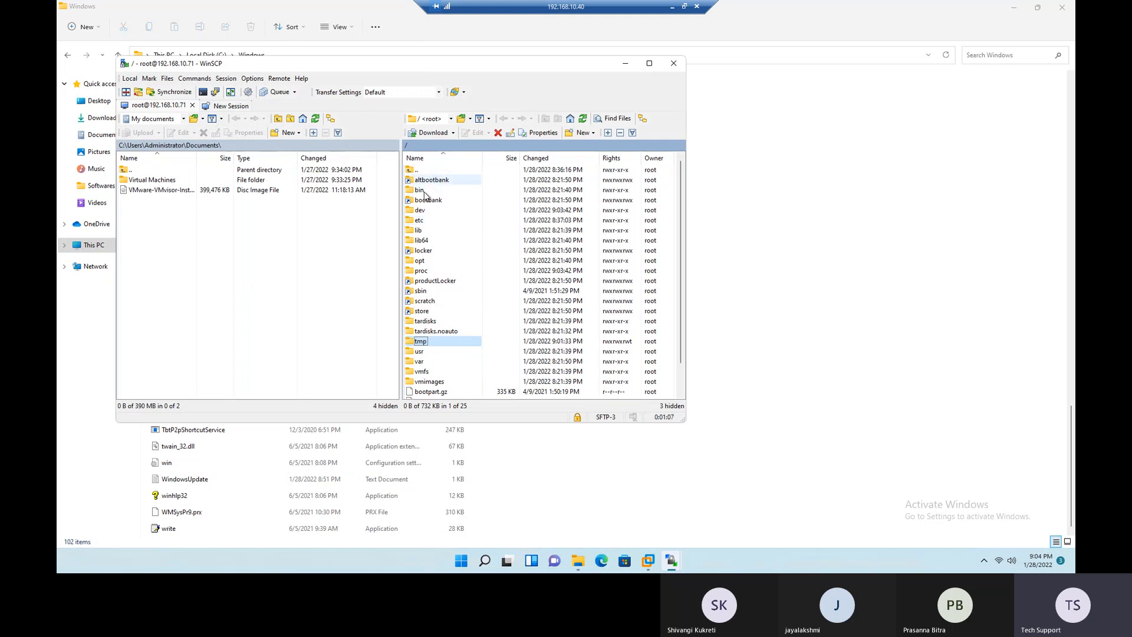
scroll(436, 268, "down", 1)
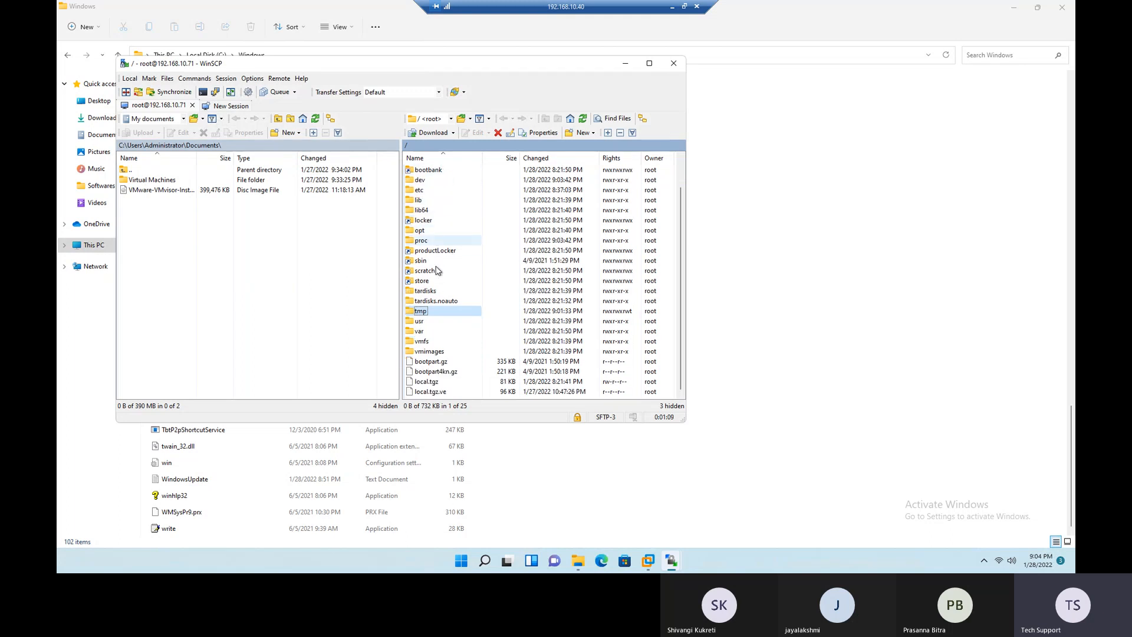
left_click(432, 331)
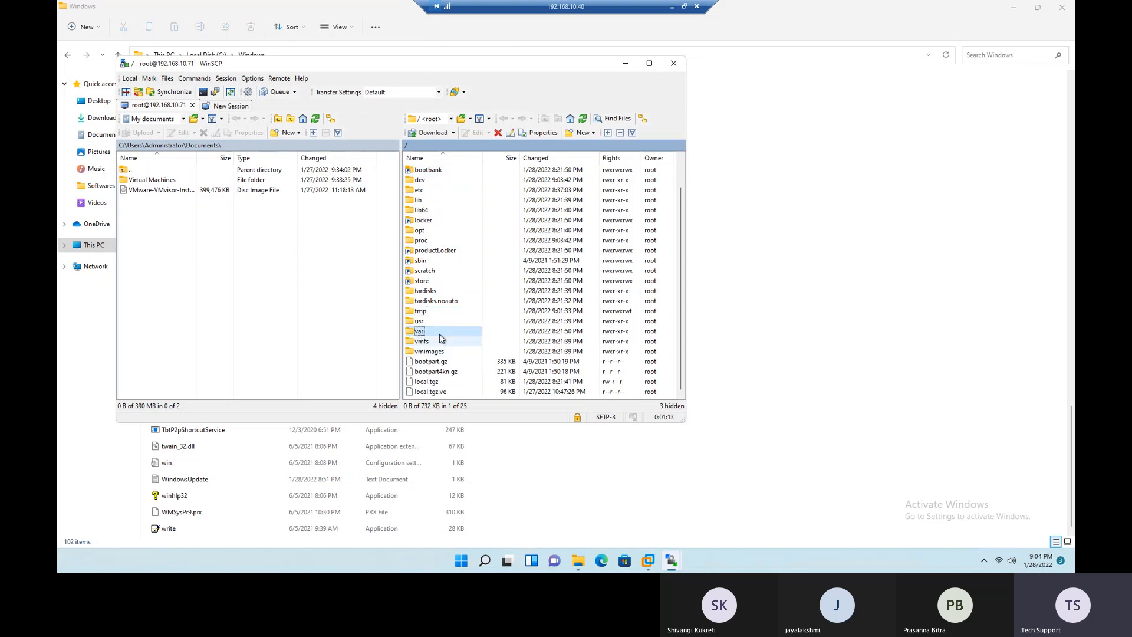
- Open the host's /var/log directory and examine the list of log files
double_click(443, 331)
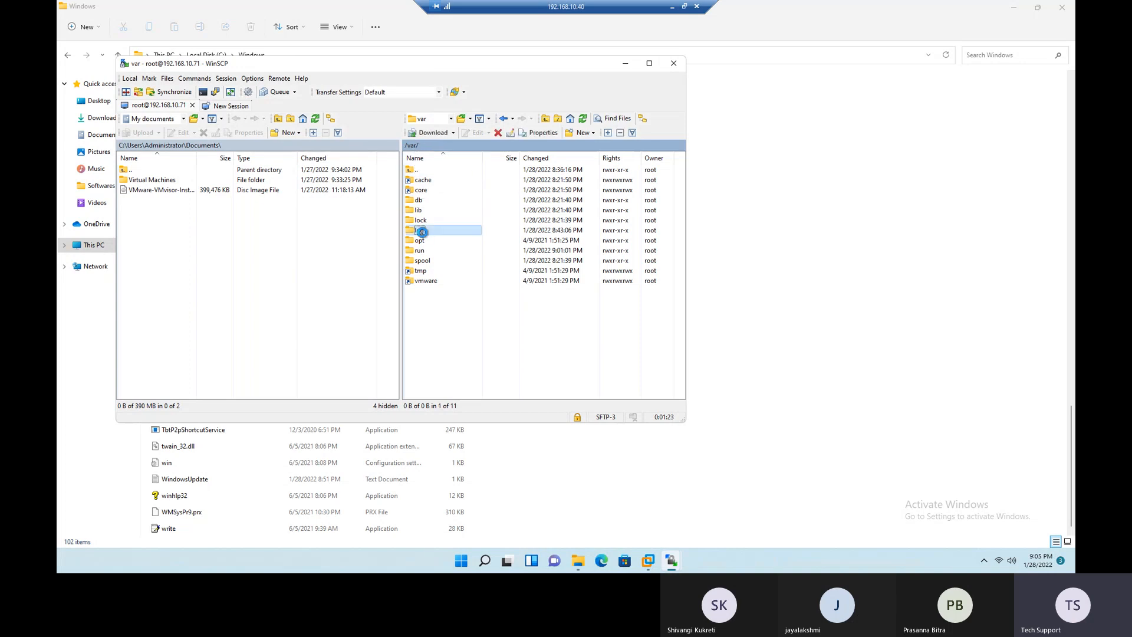
double_click(419, 230)
scroll(452, 289, "down", 10)
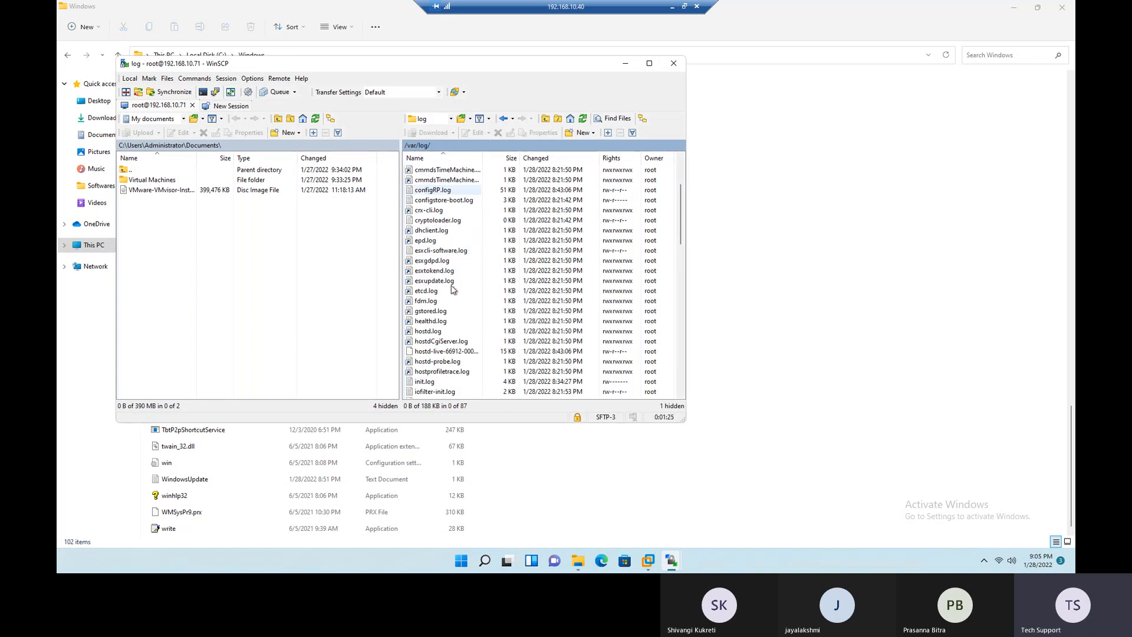
scroll(452, 290, "down", 7)
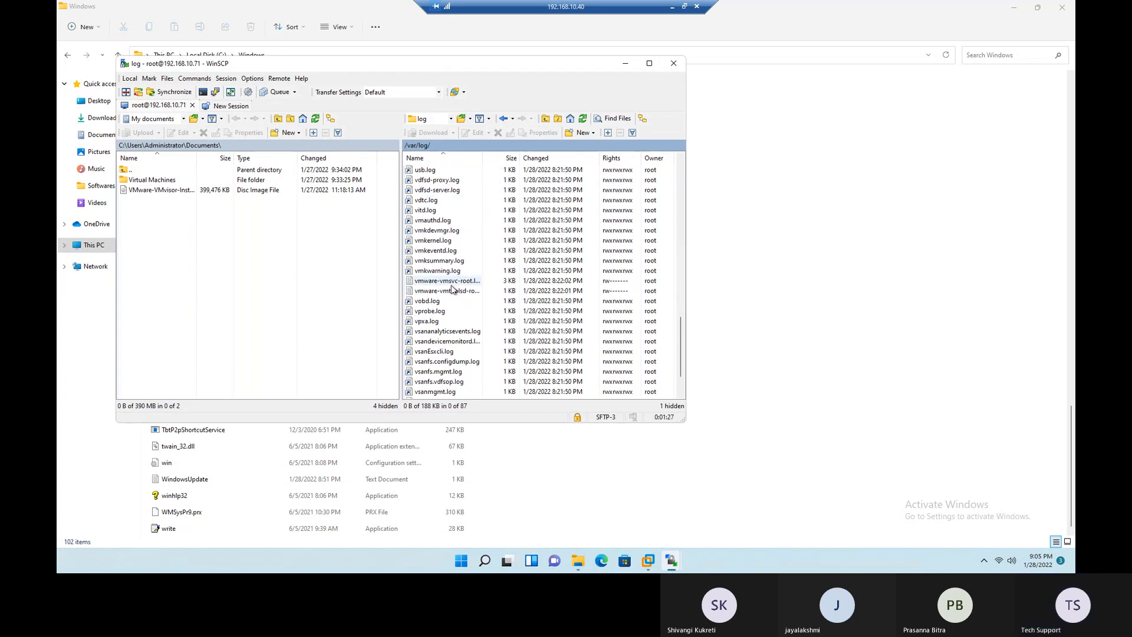
scroll(453, 289, "up", 14)
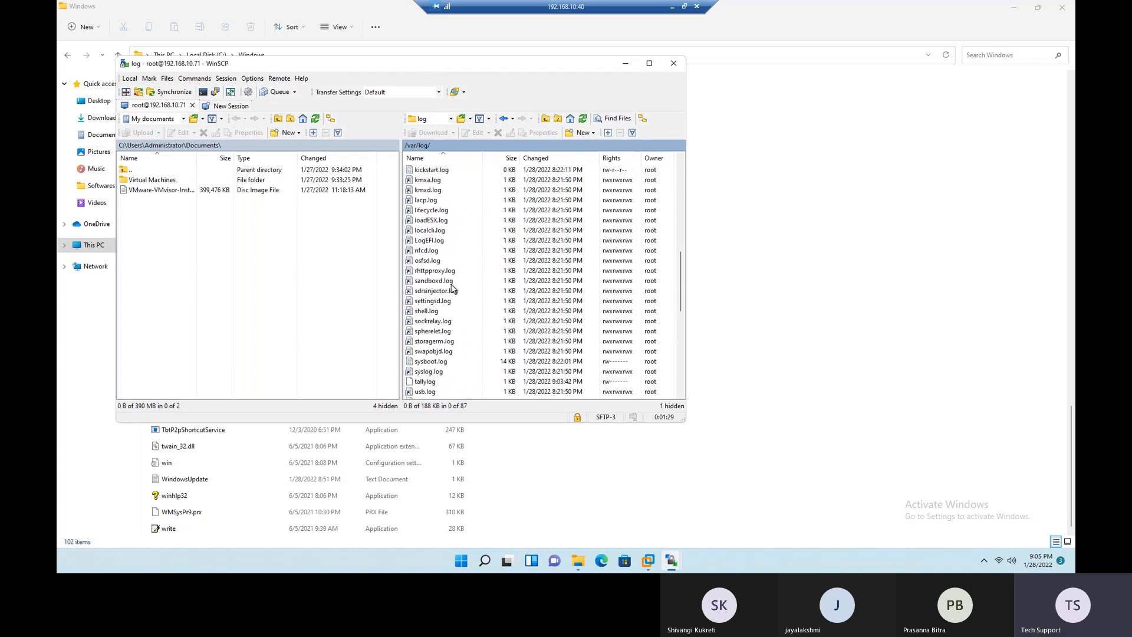
scroll(453, 288, "up", 1)
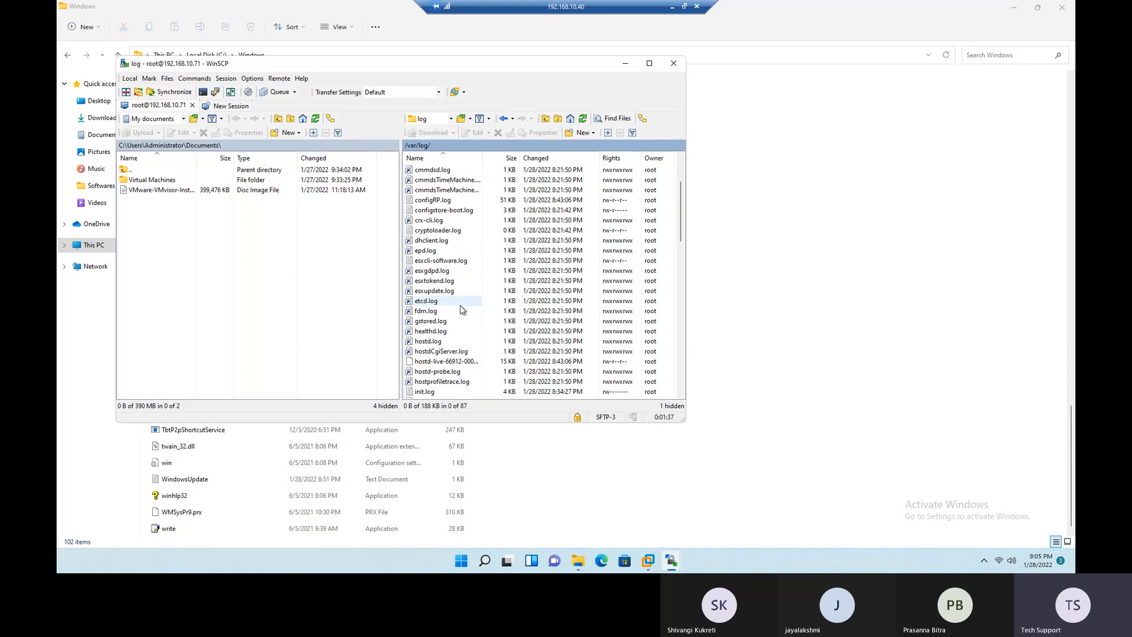
- Switch to the ESXi Log Files slide to review the log descriptions, and return to the remote desktop's /var/log listing in WinSCP
left_click(672, 8)
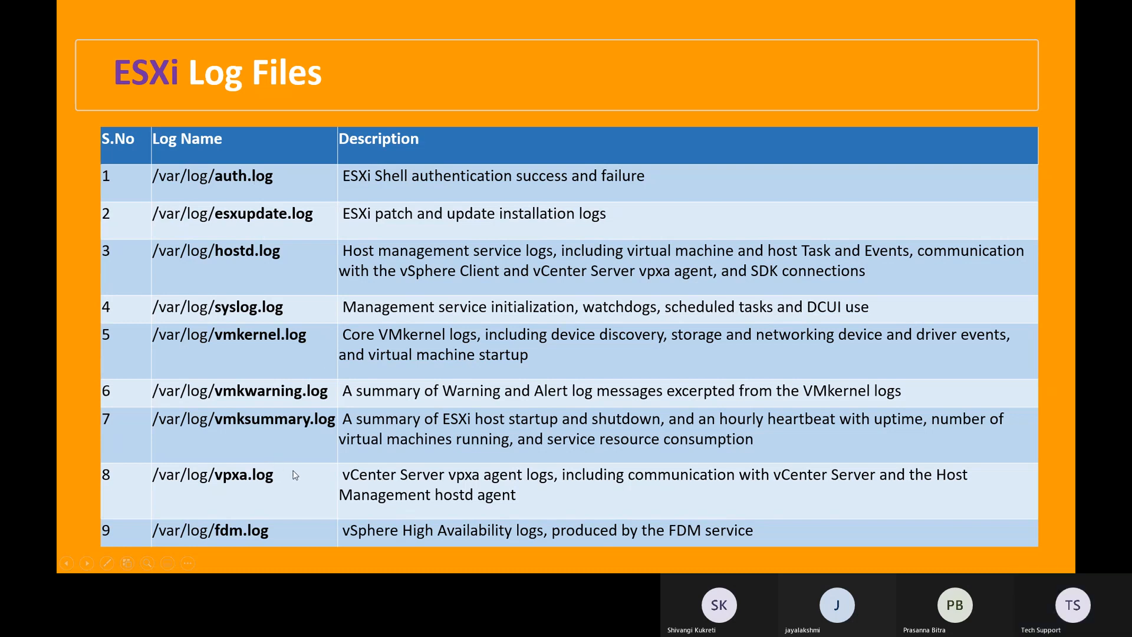
key("alt+Tab")
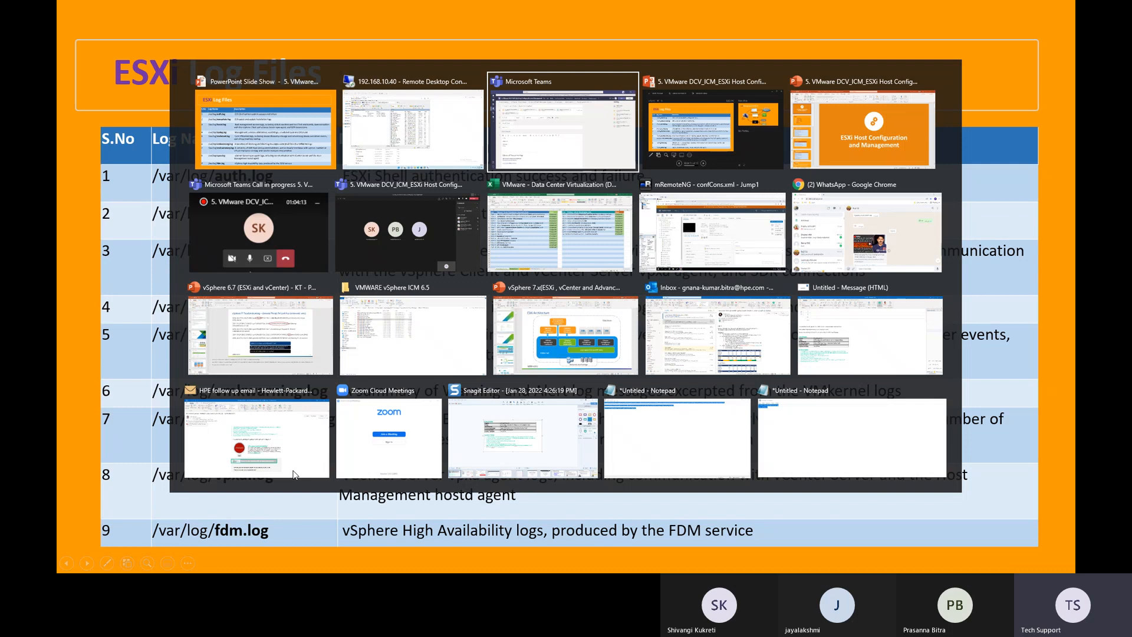
key("alt+shift+Tab")
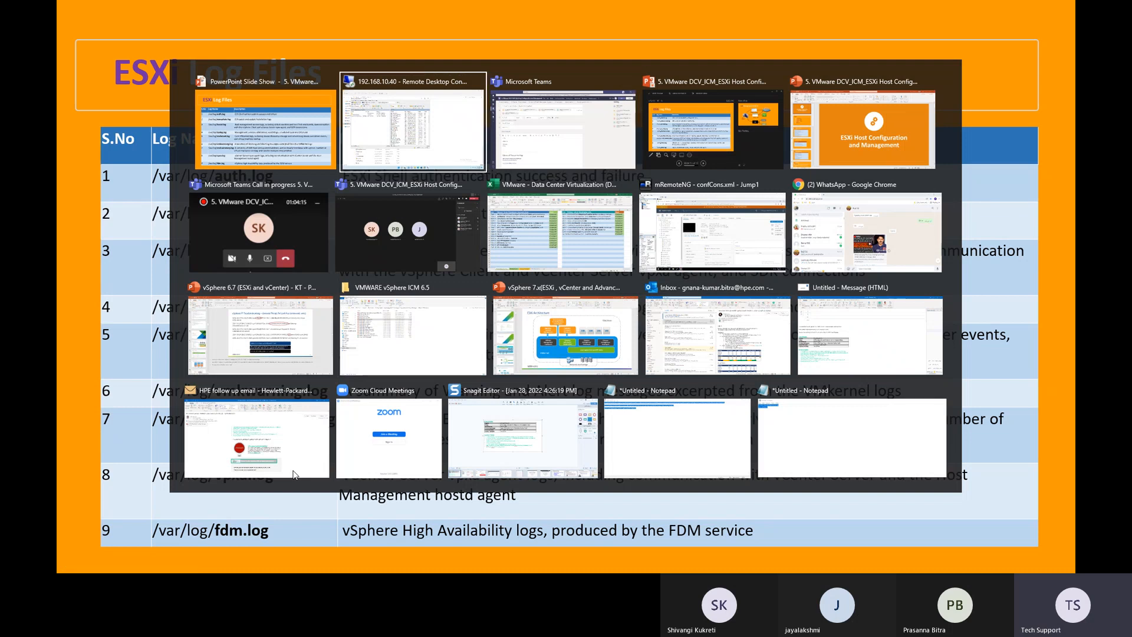
scroll(484, 331, "down", 4)
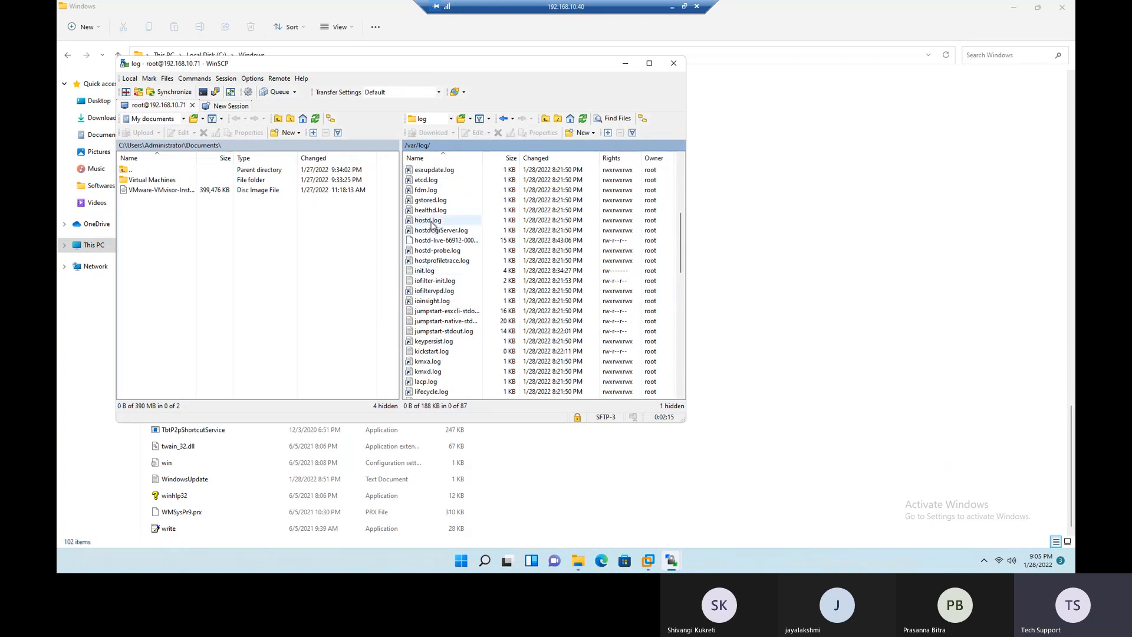
- Change the local directory to C:\Softwares & ISOs
left_click(184, 119)
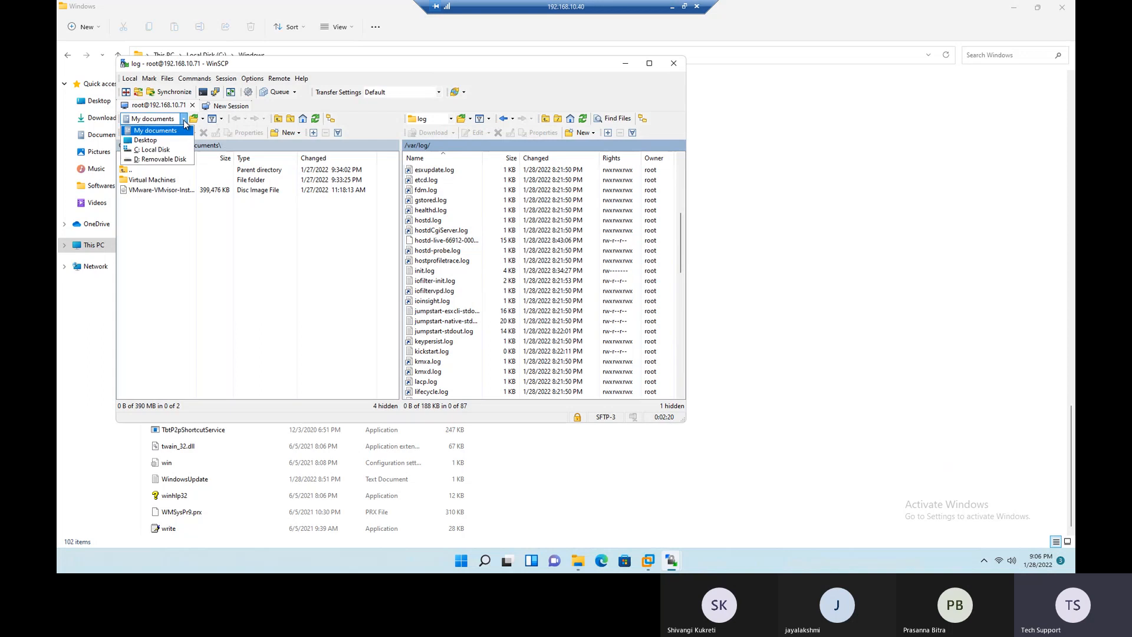
left_click(157, 151)
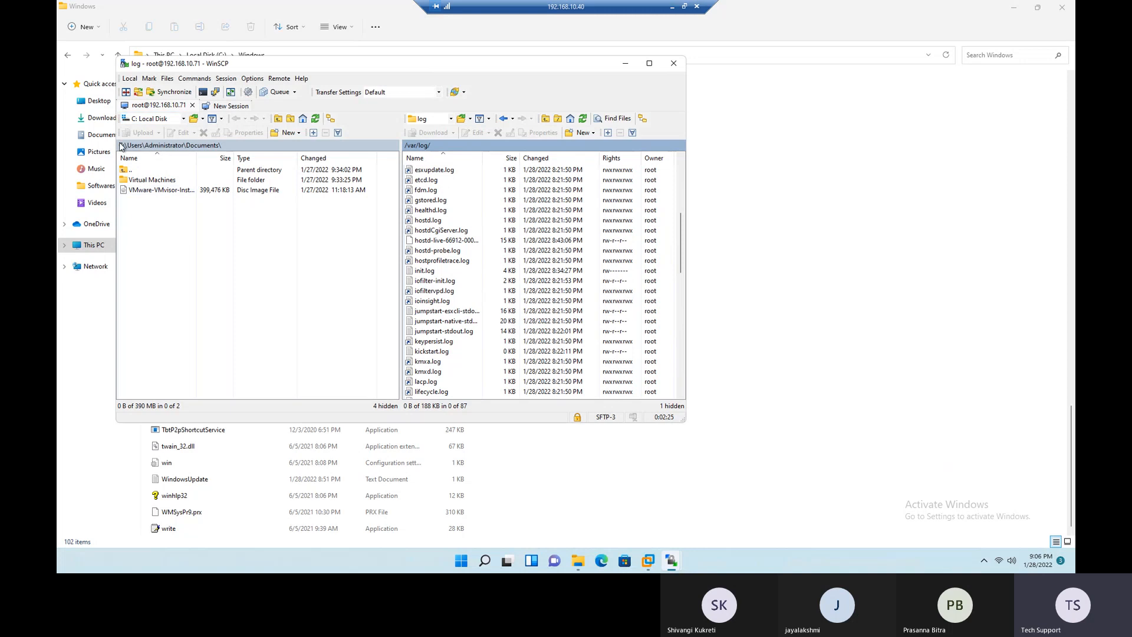
left_click(195, 119)
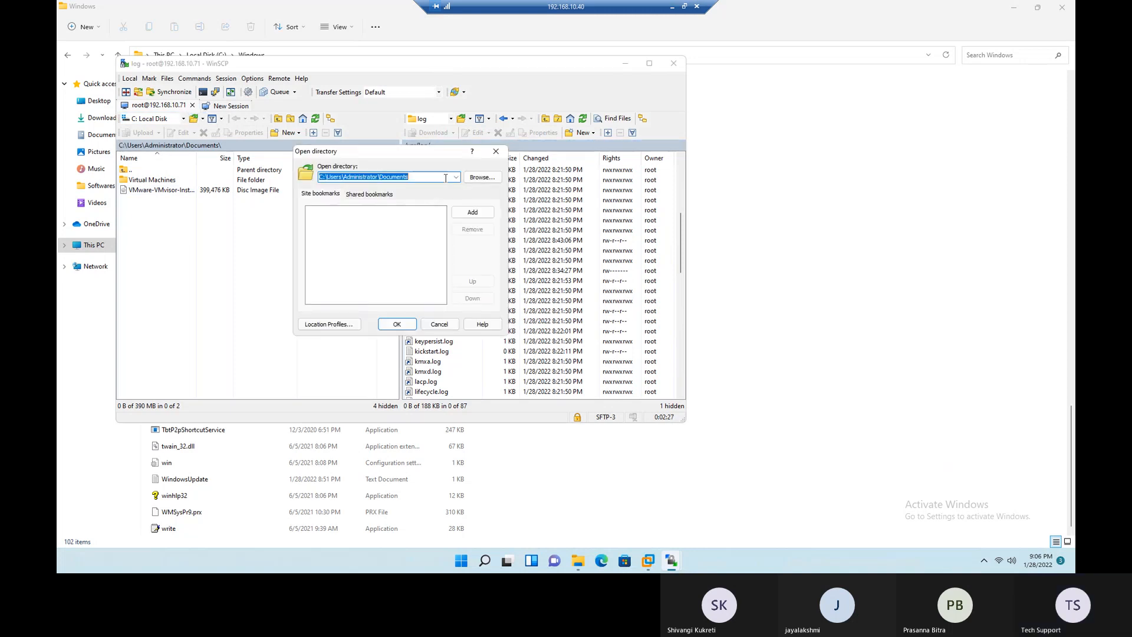
left_click(466, 182)
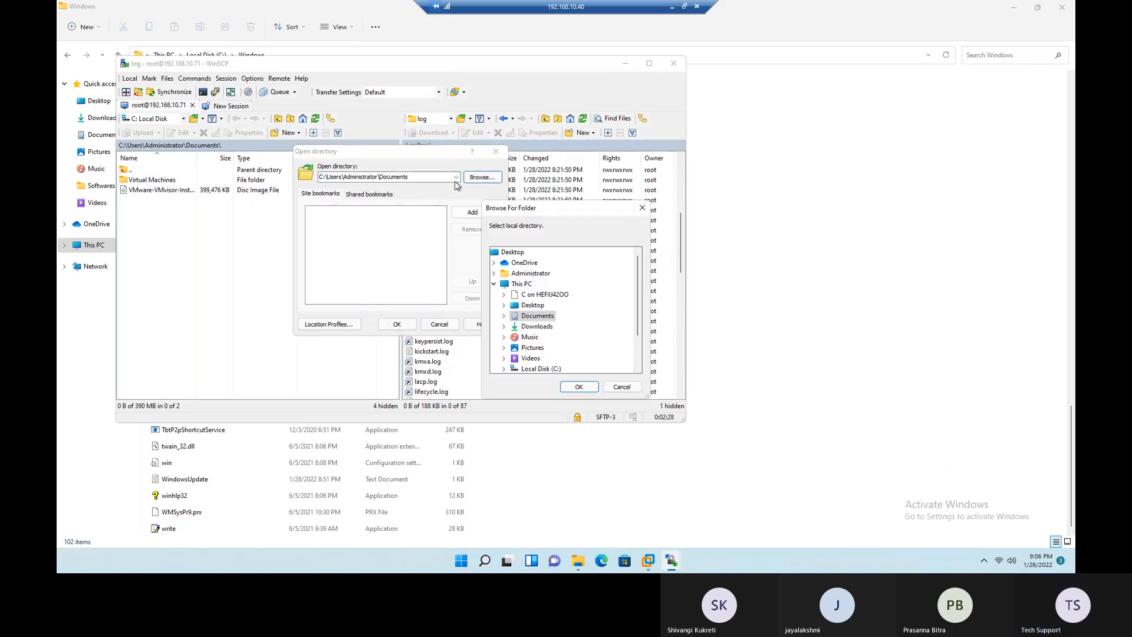
scroll(541, 323, "down", 2)
double_click(540, 326)
left_click(555, 337)
left_click(580, 387)
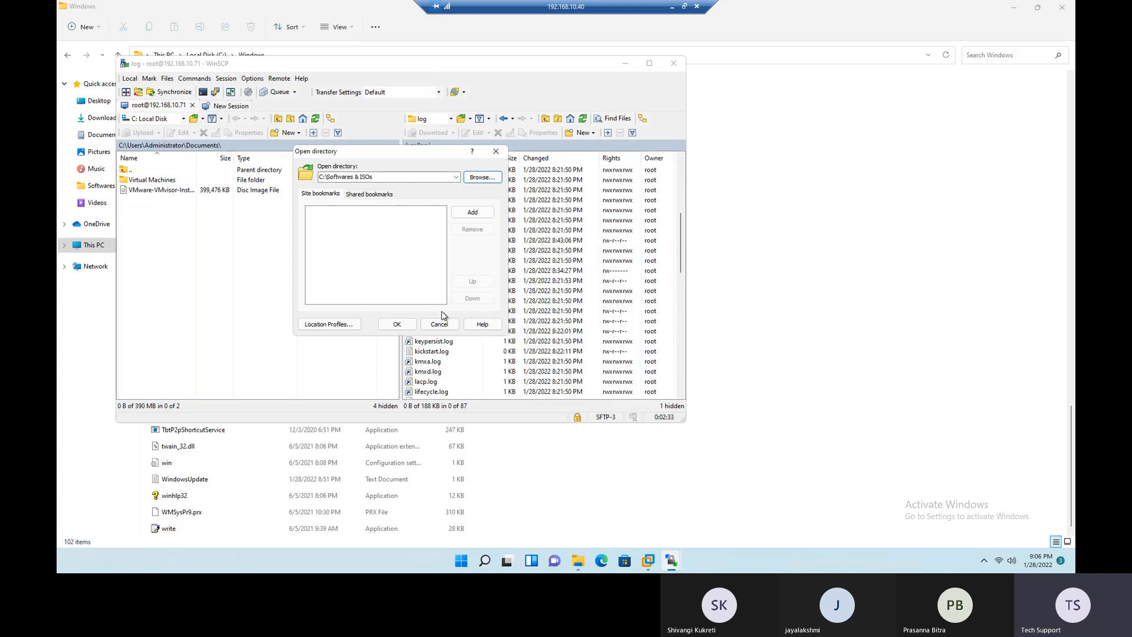
left_click(397, 323)
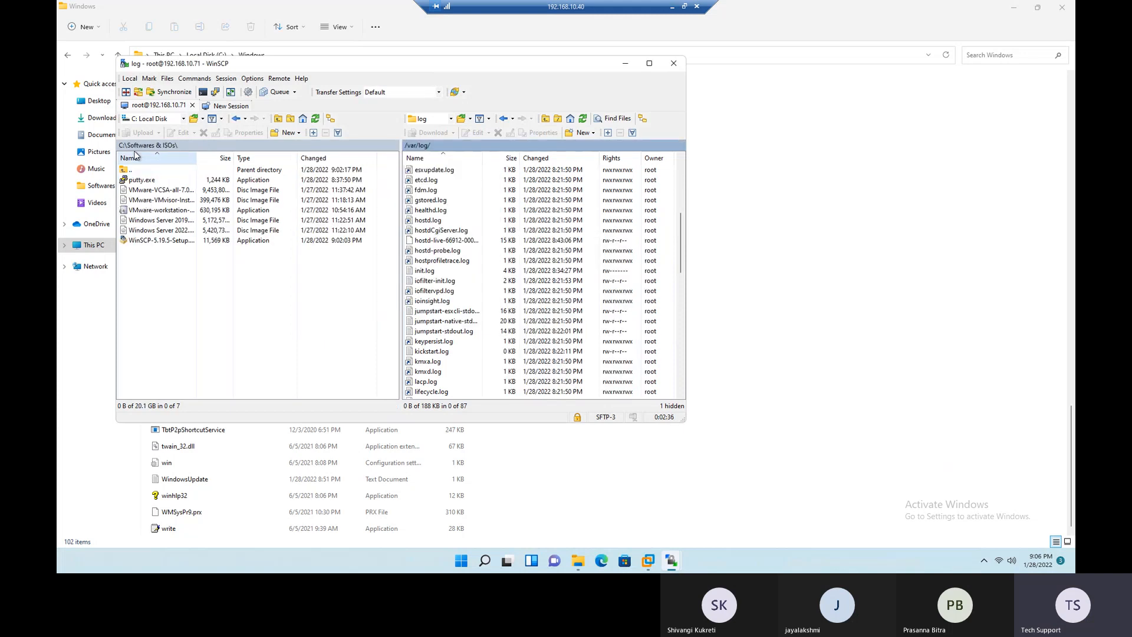
- Download vmksummary.log from /var/log to C:\Softwares & ISOs, opting not to show the transfer dialog again, and dismiss the notification
scroll(462, 318, "down", 3)
scroll(459, 253, "down", 6)
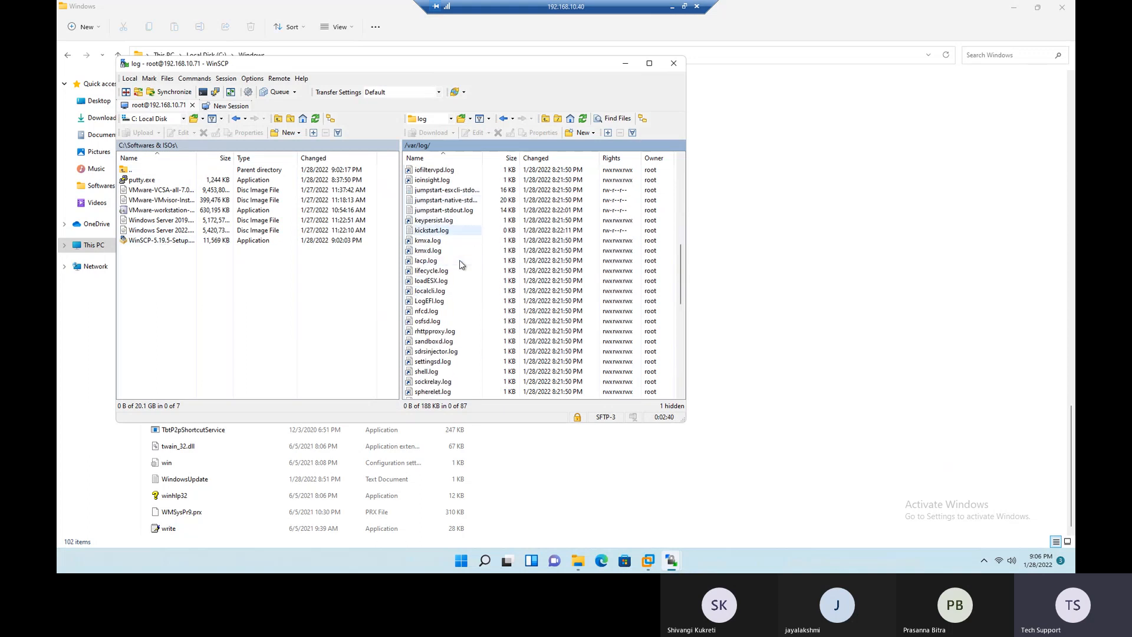
scroll(461, 264, "down", 2)
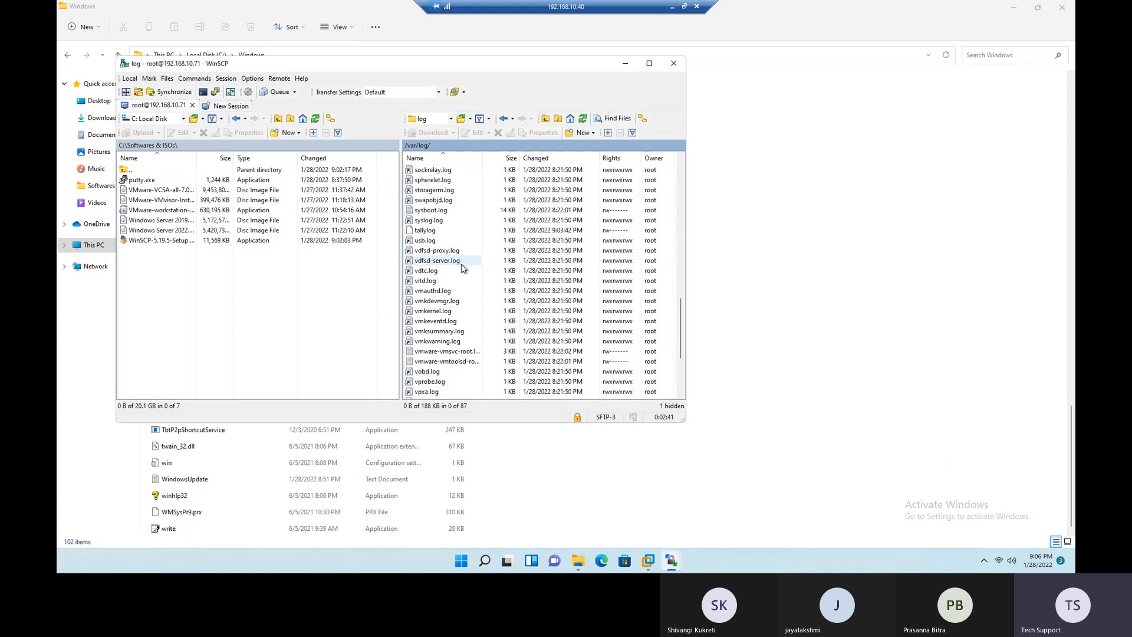
left_click_drag(440, 332, 274, 341)
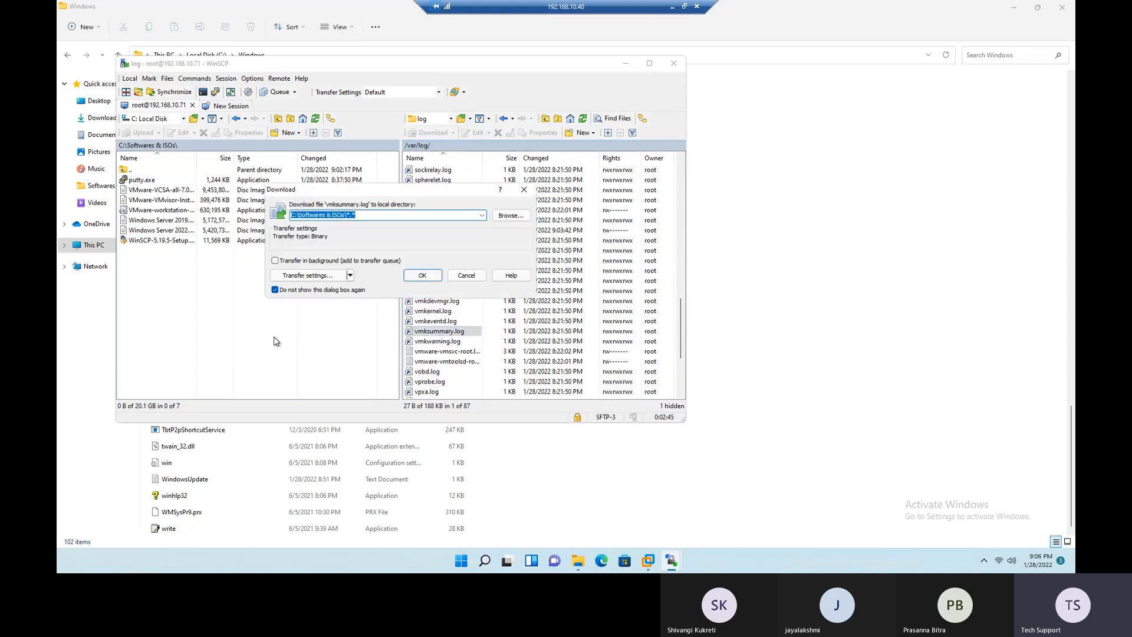
left_click(429, 277)
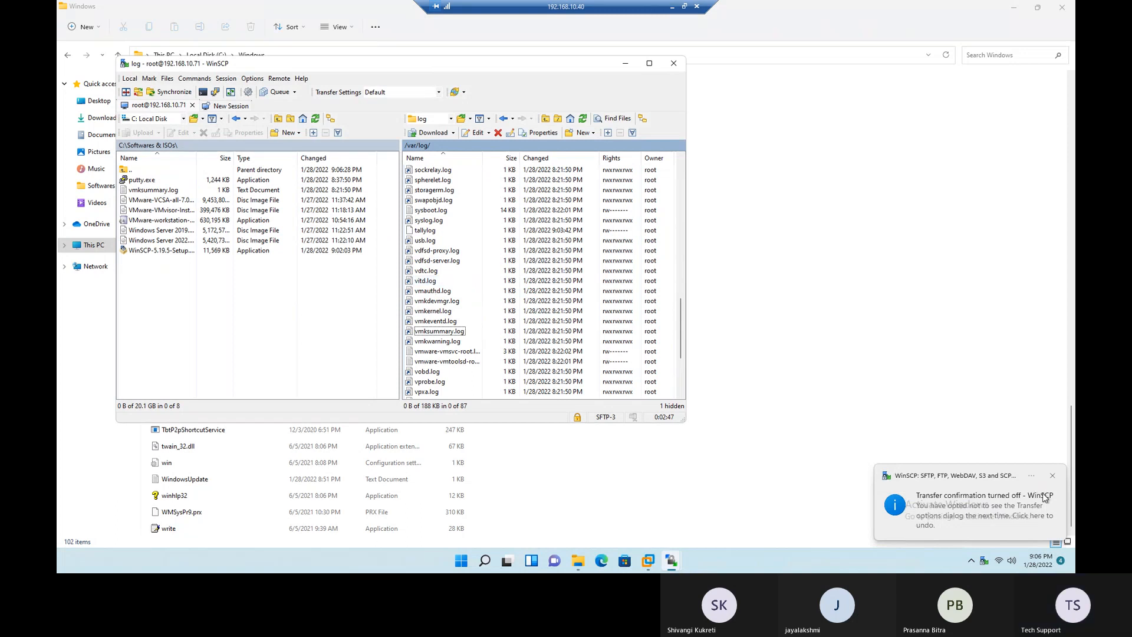
left_click(1050, 477)
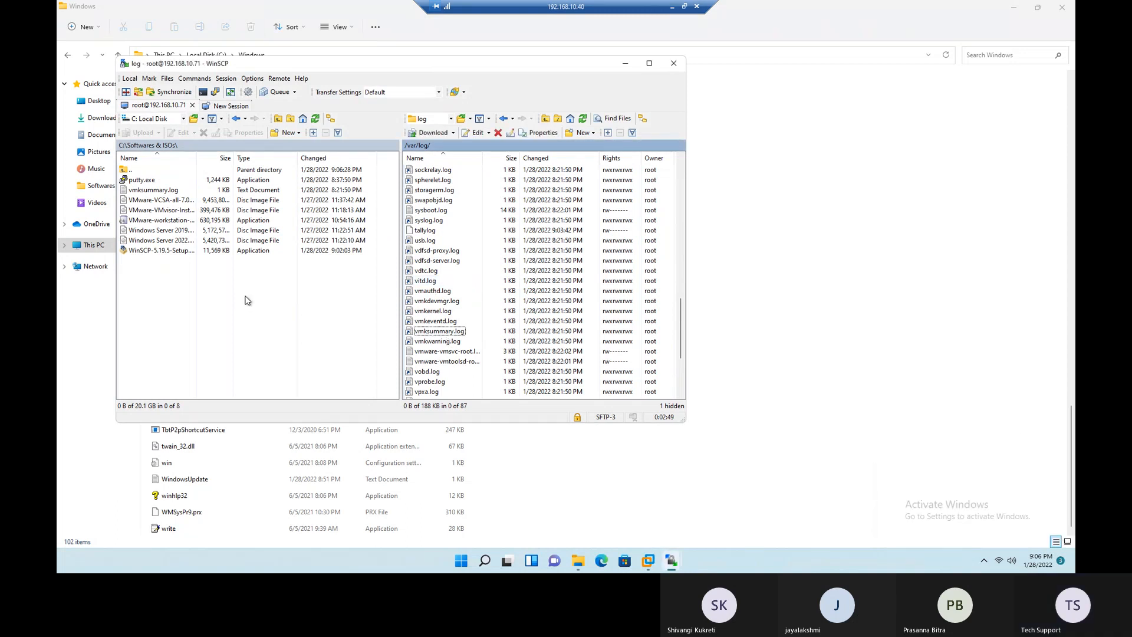
- Download vmkernel.log from /var/log to the local C:\Softwares & ISOs folder
left_click(153, 190)
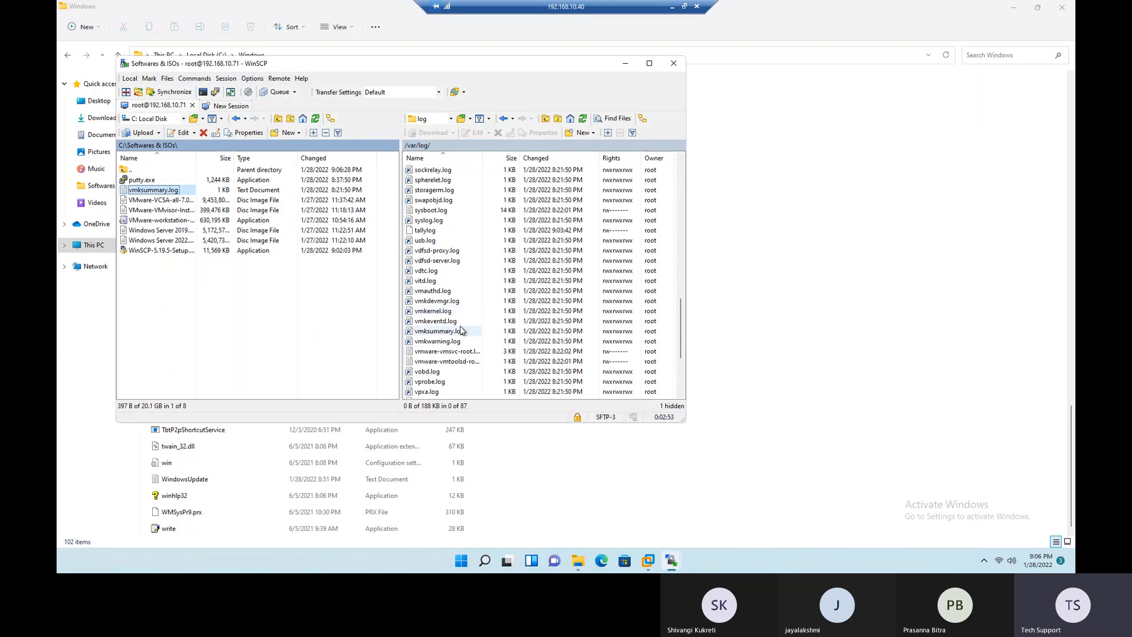
left_click(437, 313)
left_click_drag(437, 313, 218, 318)
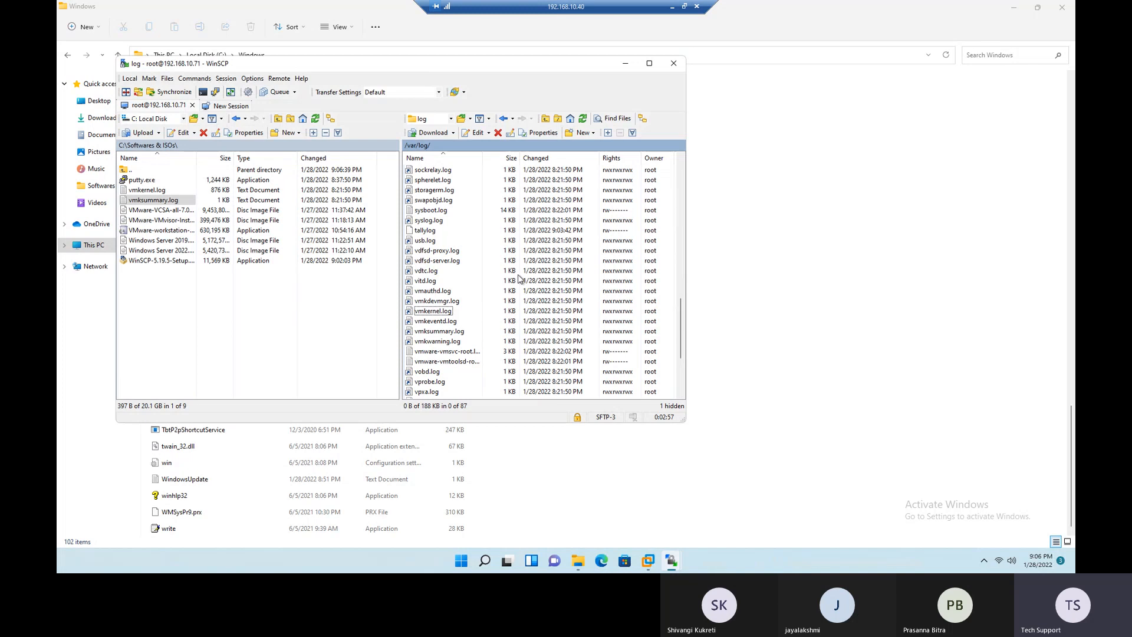
- Sort the remote log files by name in descending order, and download hostd.log to C:\Softwares & ISOs
scroll(434, 270, "up", 2)
scroll(435, 271, "up", 10)
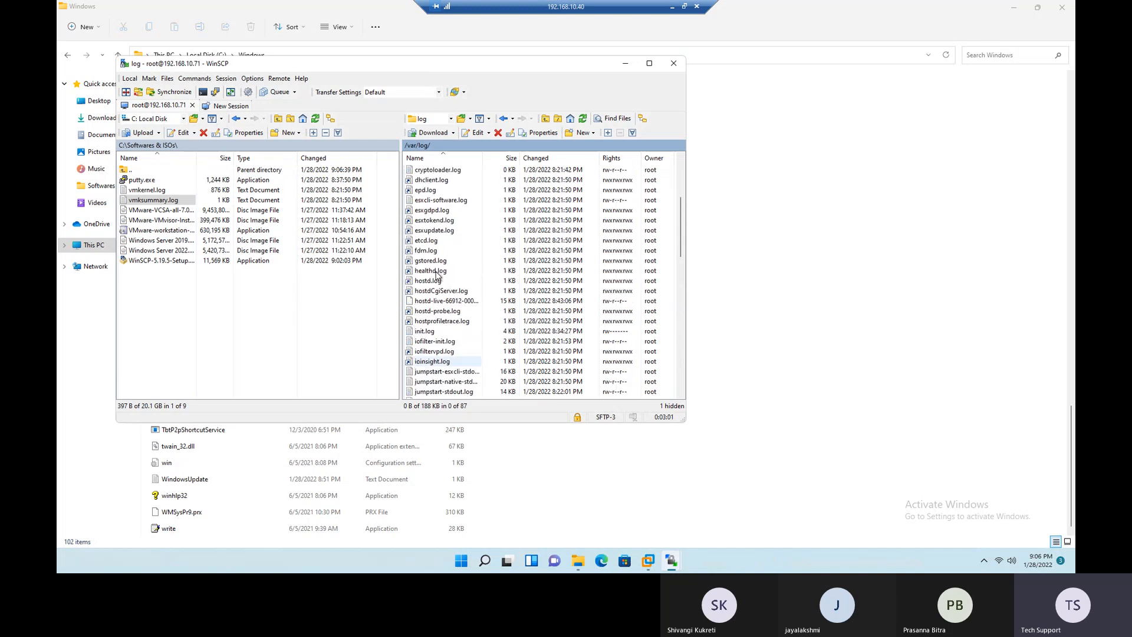
left_click(428, 160)
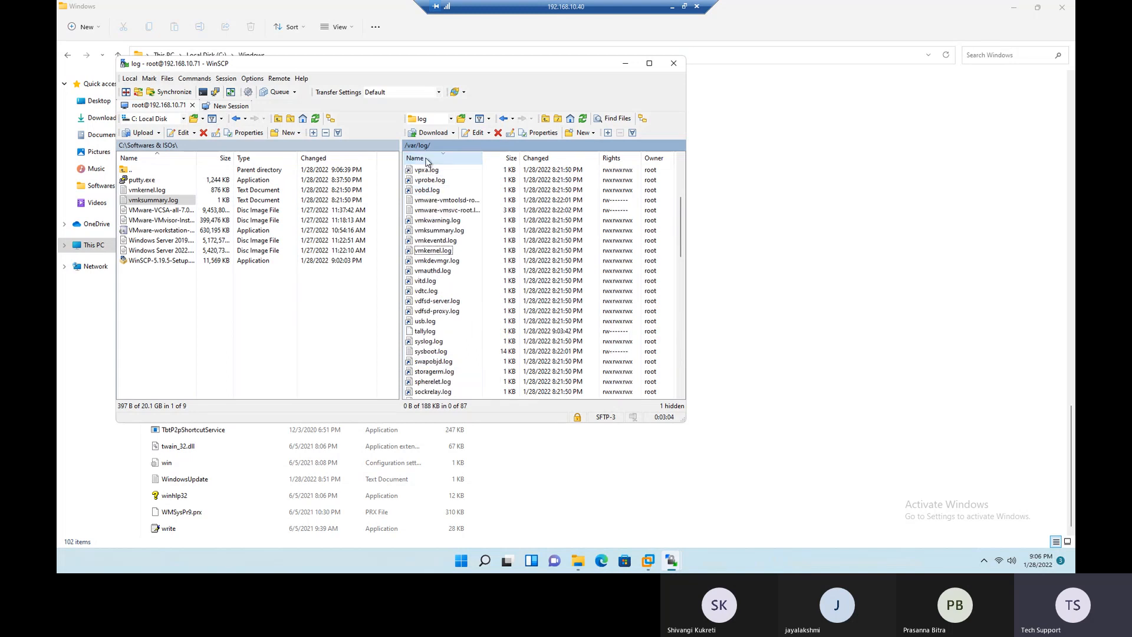
scroll(451, 292, "down", 15)
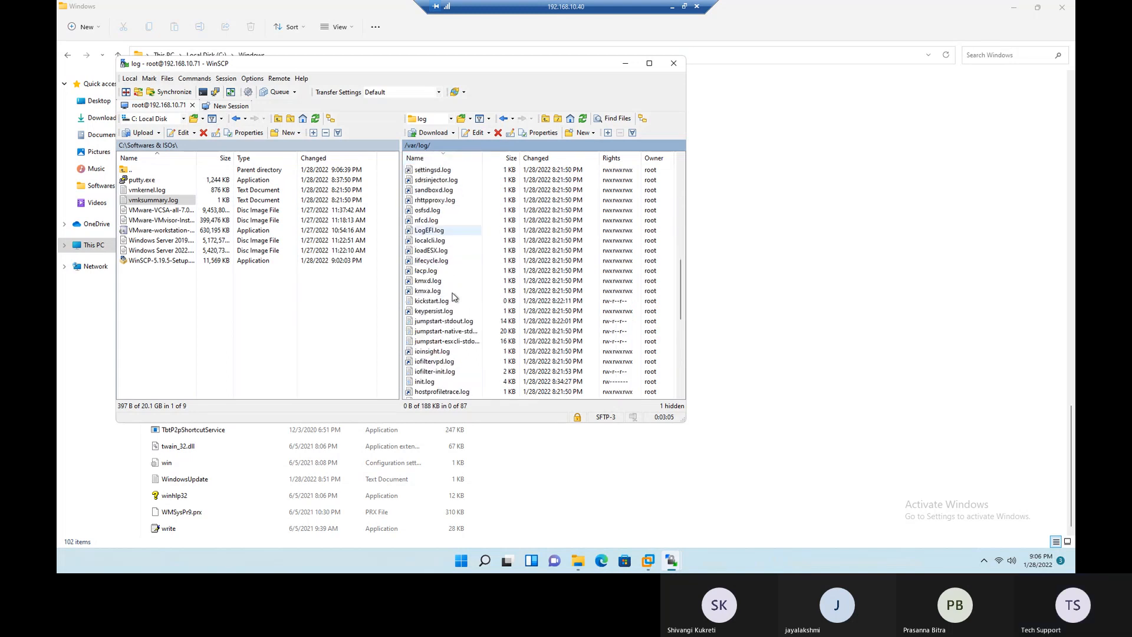
scroll(452, 296, "down", 4)
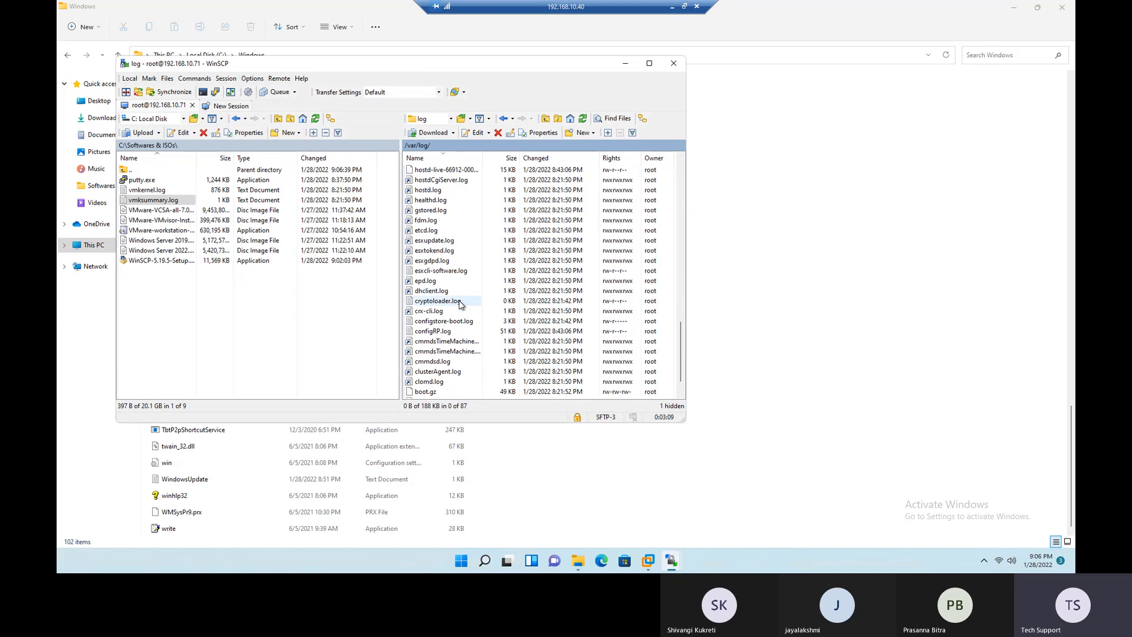
scroll(457, 301, "up", 3)
left_click_drag(436, 282, 200, 319)
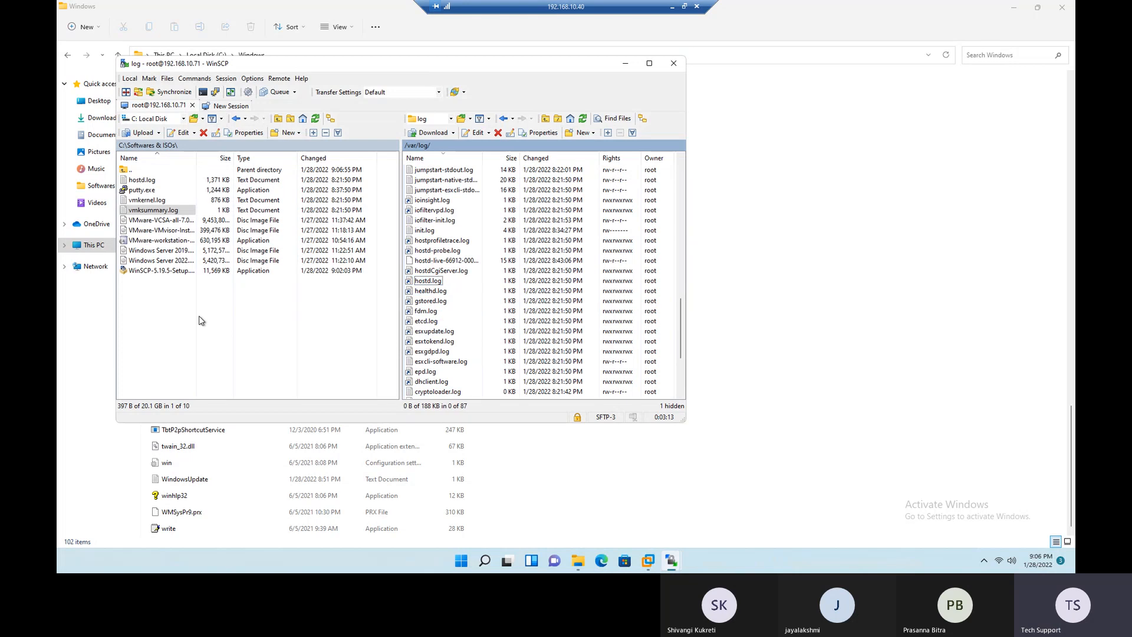
- Minimize WinSCP, browse to C:\Softwares & ISOs in File Explorer, and open the downloaded vmksummary file in Notepad
left_click(625, 63)
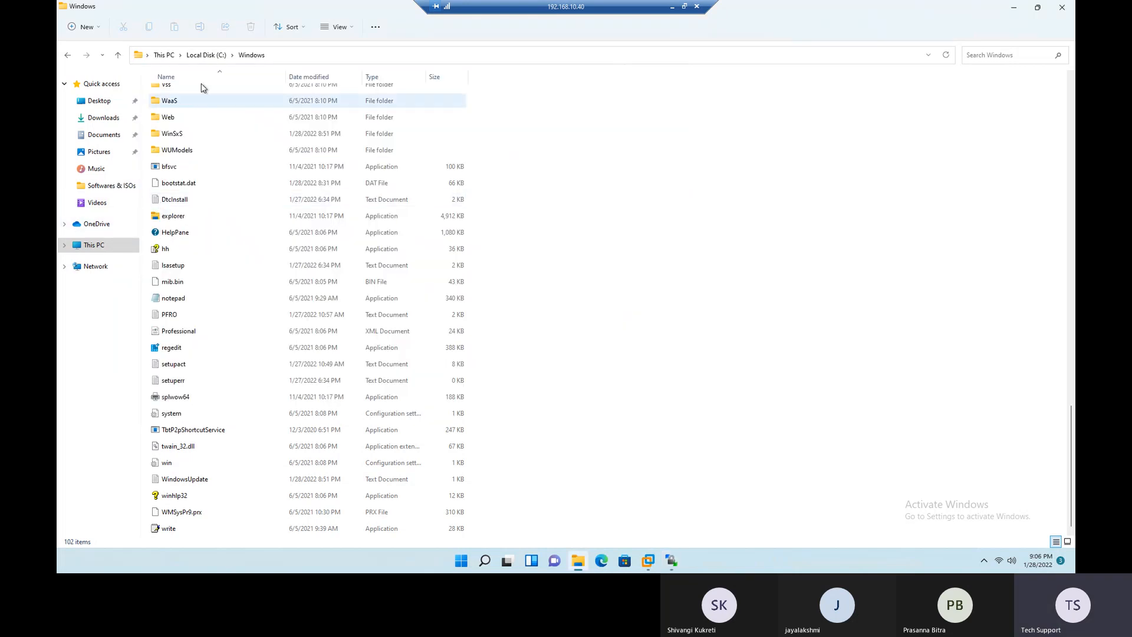
left_click(206, 55)
double_click(188, 163)
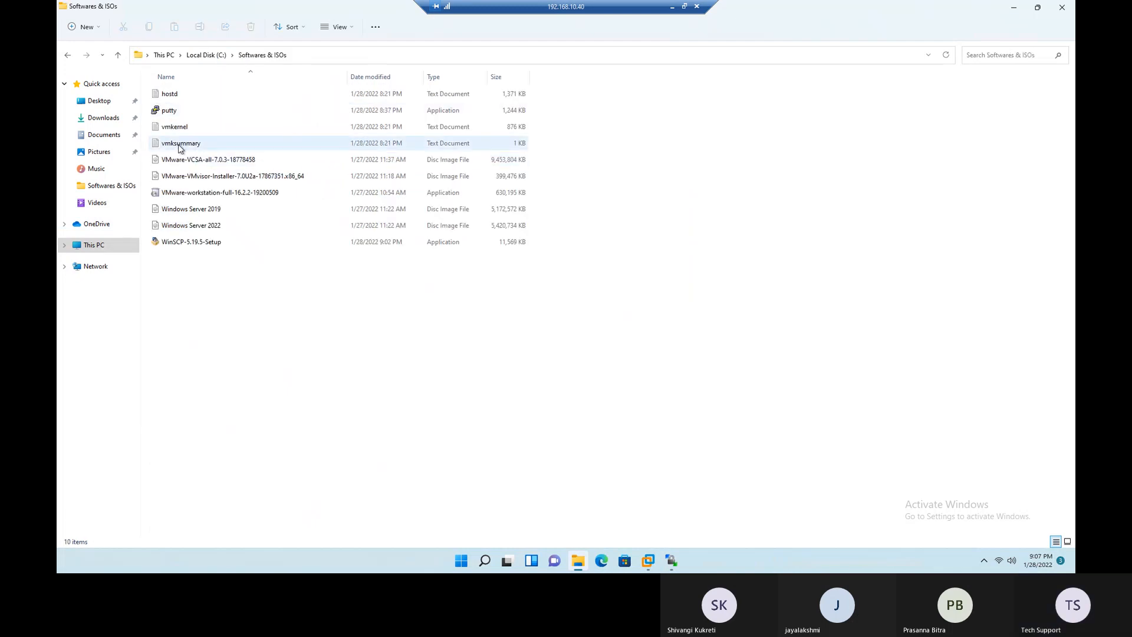
double_click(181, 146)
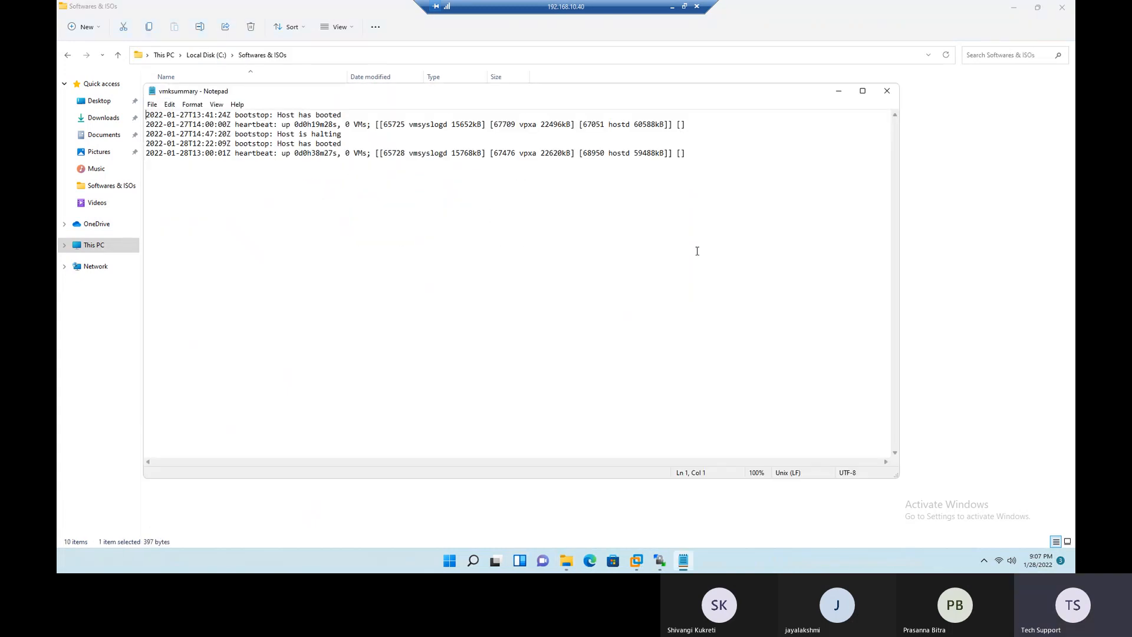
- Examine the vmksummary log's timestamps and its host boot, halt and heartbeat entries, highlighting the relevant lines
key("ctrl+a")
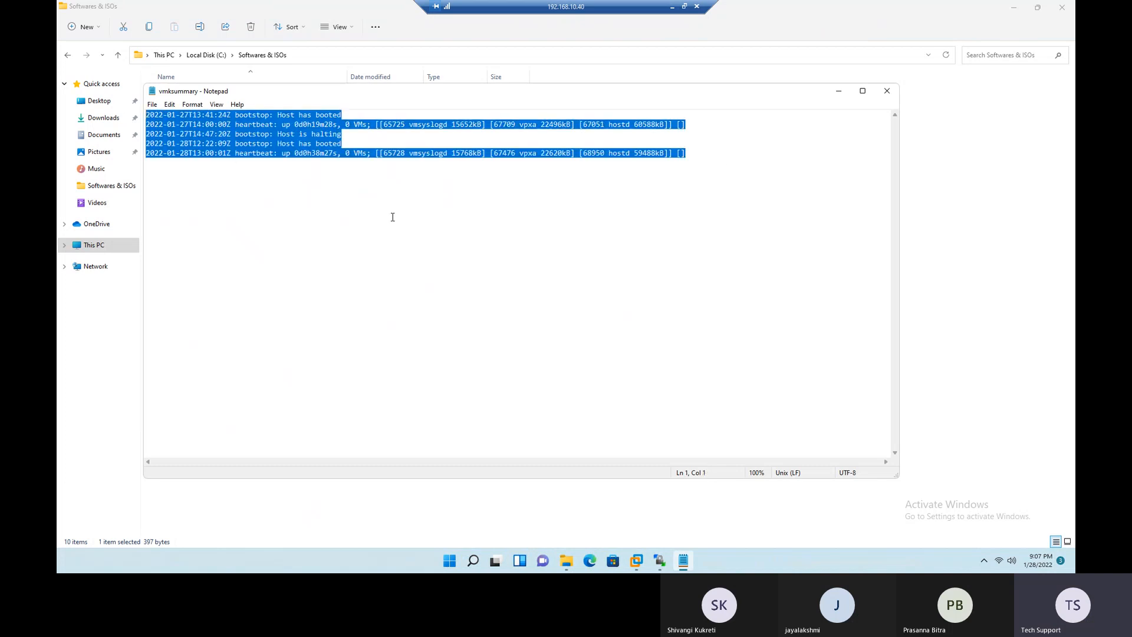
left_click(394, 217)
mouse_move(158, 115)
left_mouse_down()
mouse_move(216, 124)
mouse_move(155, 115)
mouse_move(167, 115)
left_mouse_up()
left_click(237, 171)
left_click(185, 160)
left_click(183, 149)
left_click_drag(214, 153, 180, 146)
left_click(272, 184)
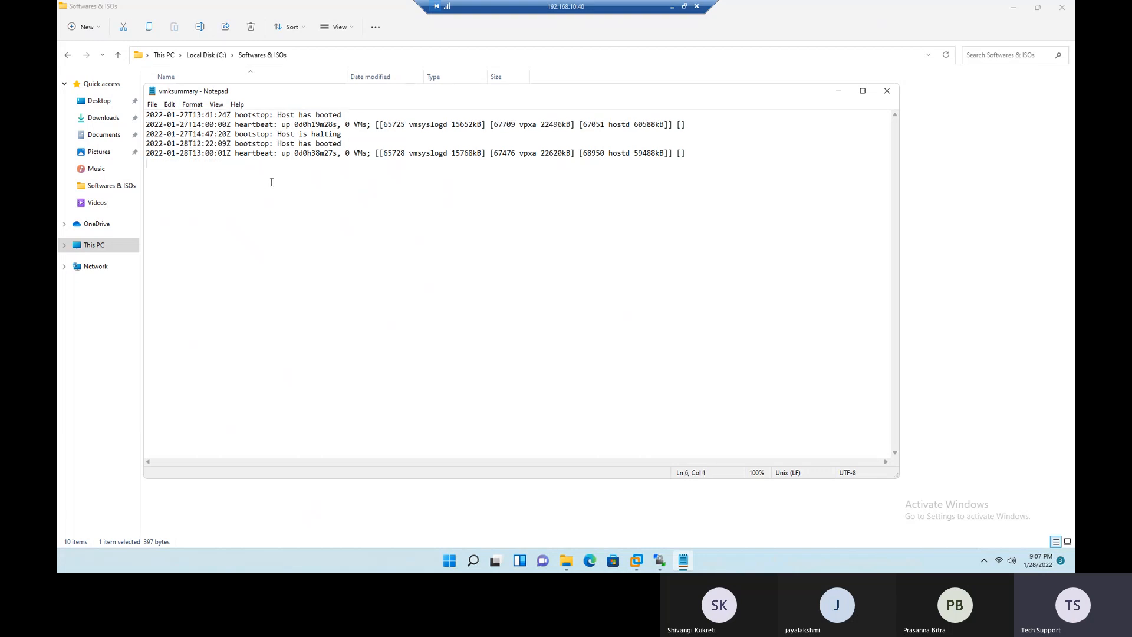
left_click_drag(280, 114, 348, 119)
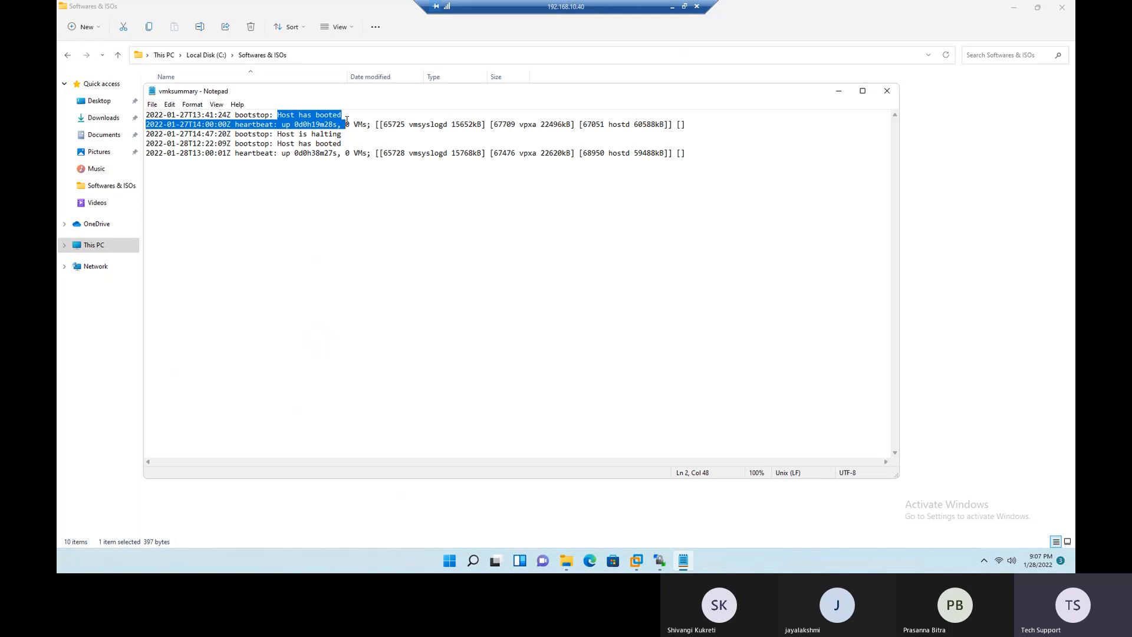
left_click_drag(361, 134, 288, 133)
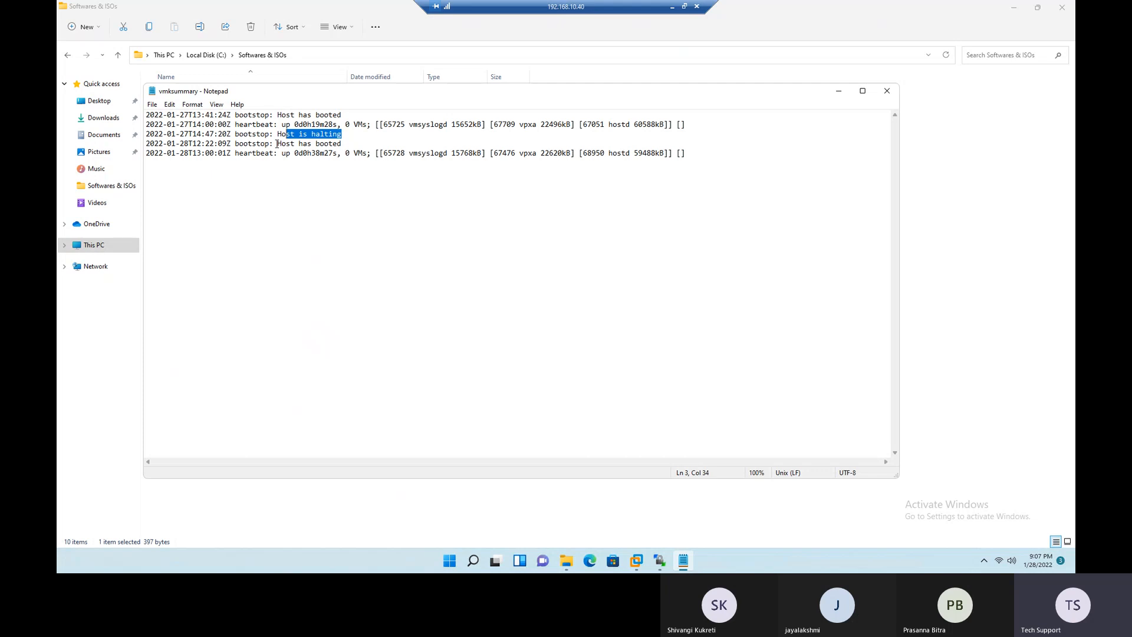
left_click_drag(167, 143, 458, 174)
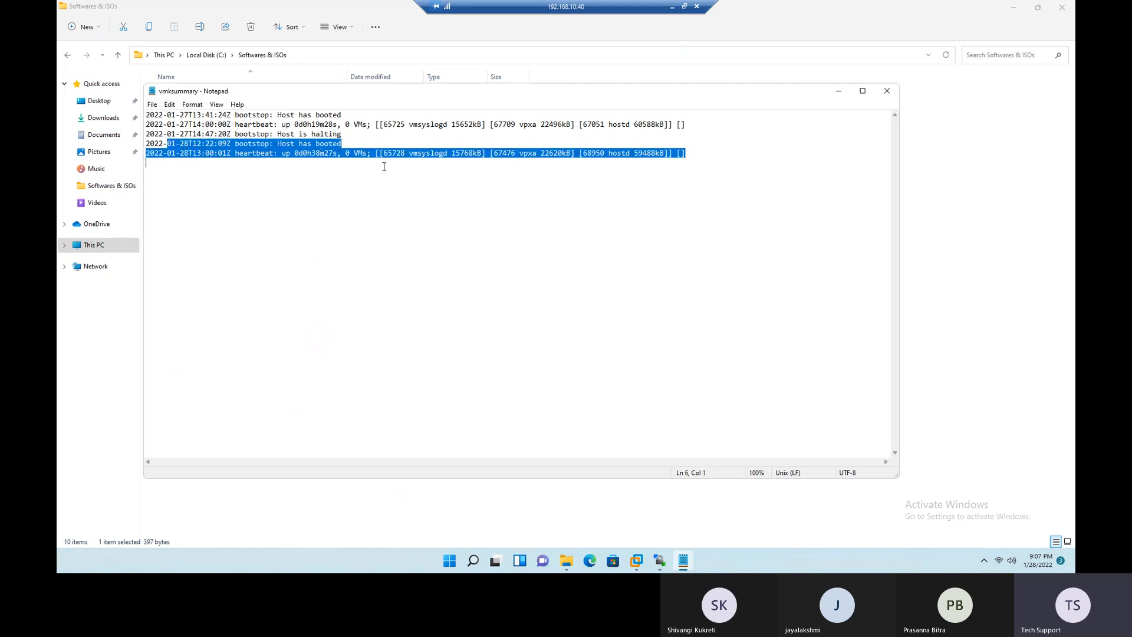
- Close the vmksummary log, open the downloaded vmkernel log in Notepad, and check its description on the ESXi Log Files slide
left_click(887, 91)
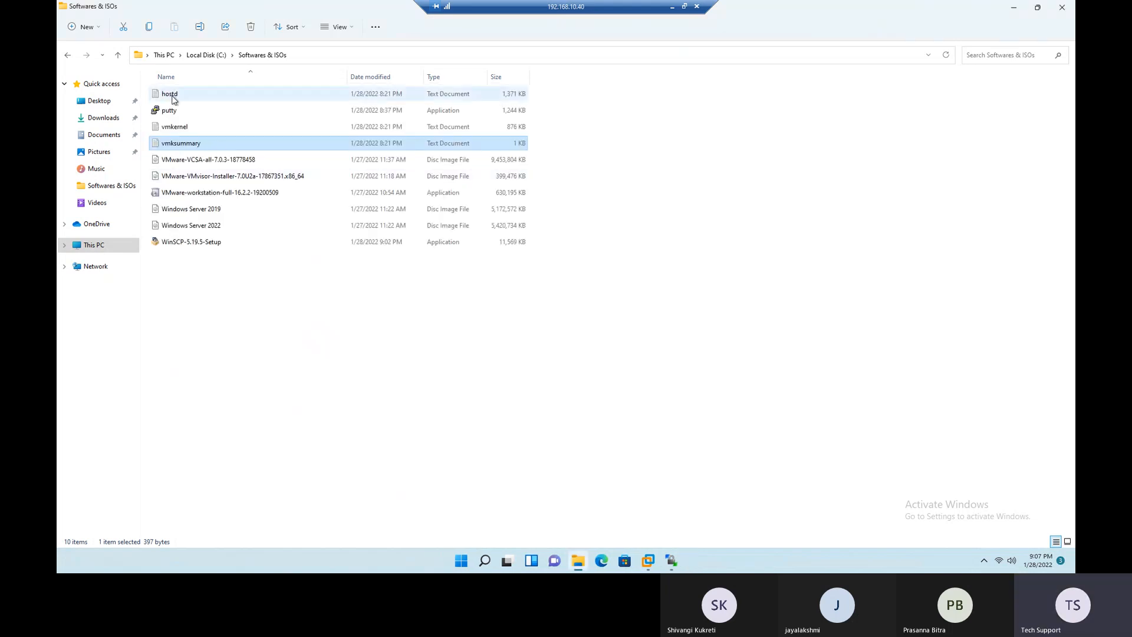
left_click(173, 132)
double_click(172, 132)
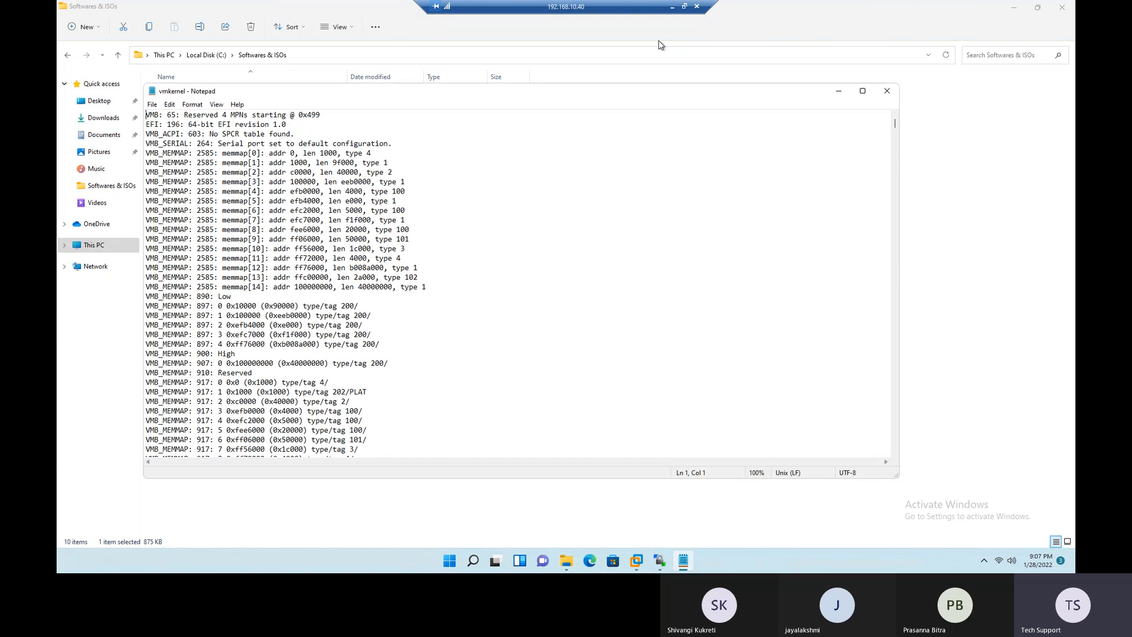
left_click(673, 9)
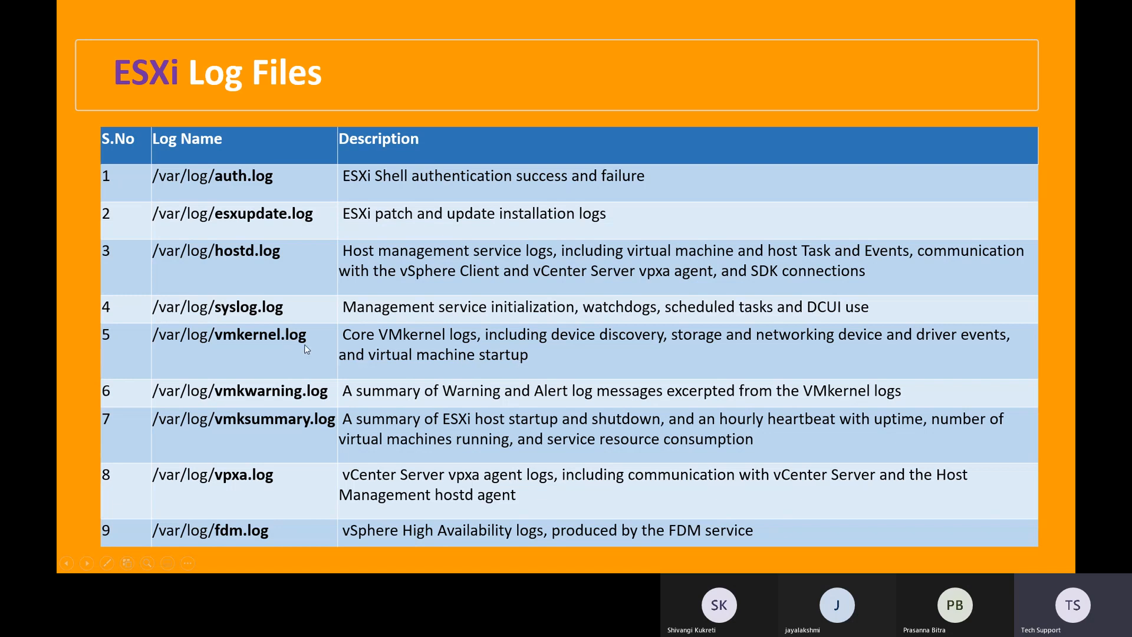
key("alt+Tab")
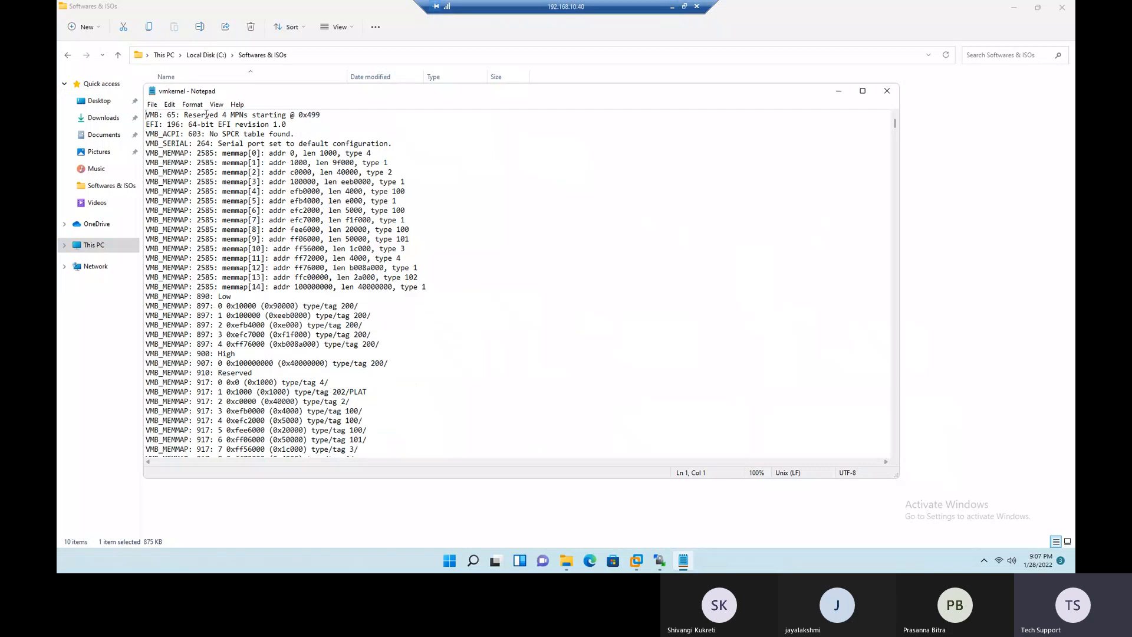
- Look through the vmkernel log from its early boot entries to the most recent entries at the end
scroll(242, 201, "down", 15)
scroll(241, 201, "down", 20)
scroll(225, 201, "down", 20)
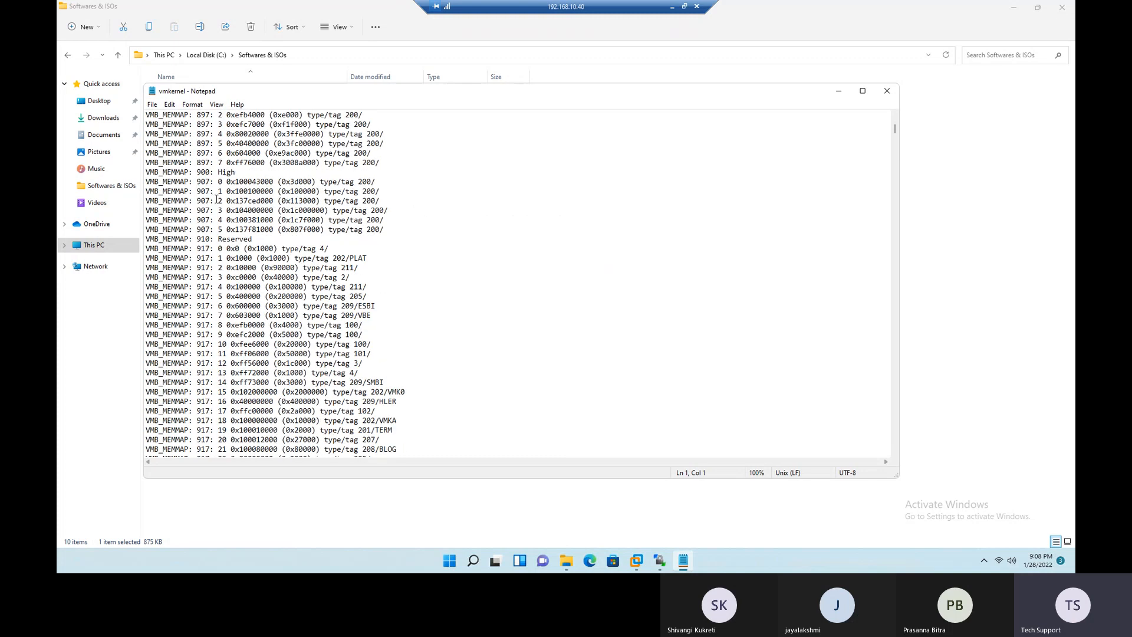
scroll(217, 198, "down", 20)
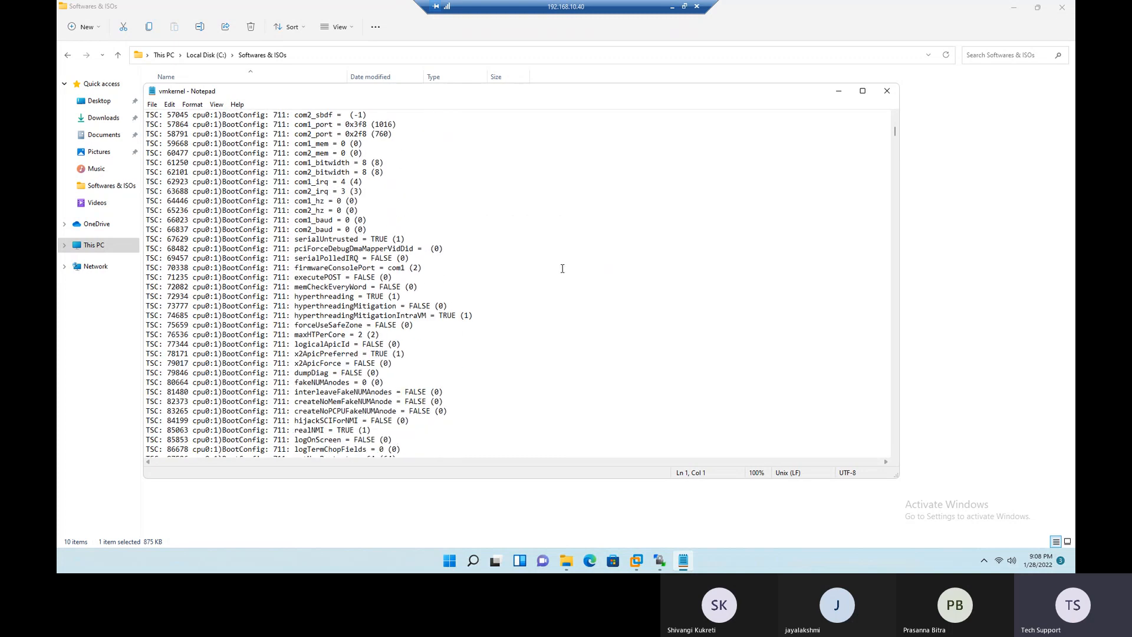
left_click_drag(895, 131, 895, 444)
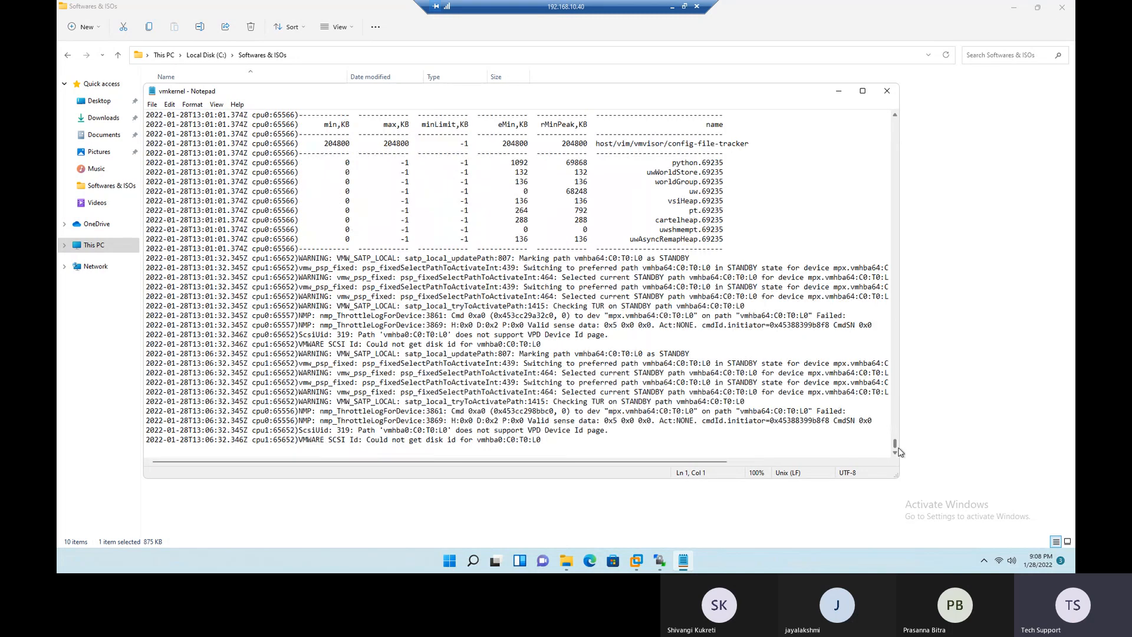
- Search the vmkernel log downward for "error", step through the successive matches, and close the log
left_click(169, 105)
left_click(199, 197)
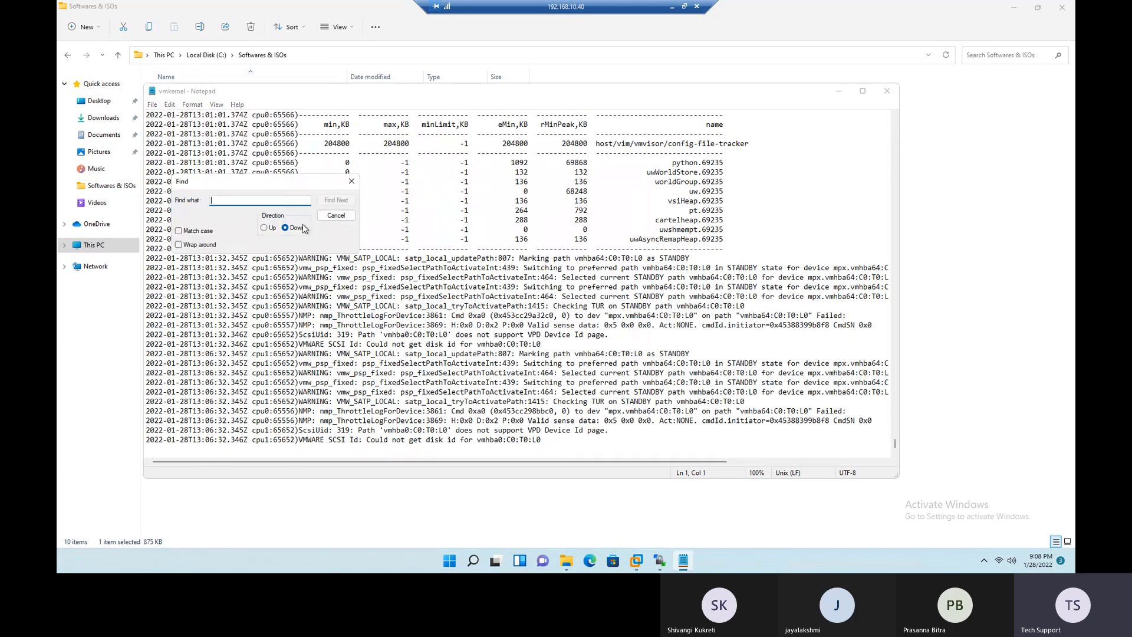
type("error")
key("Return")
key("Return")
key("Return")
key("Return")
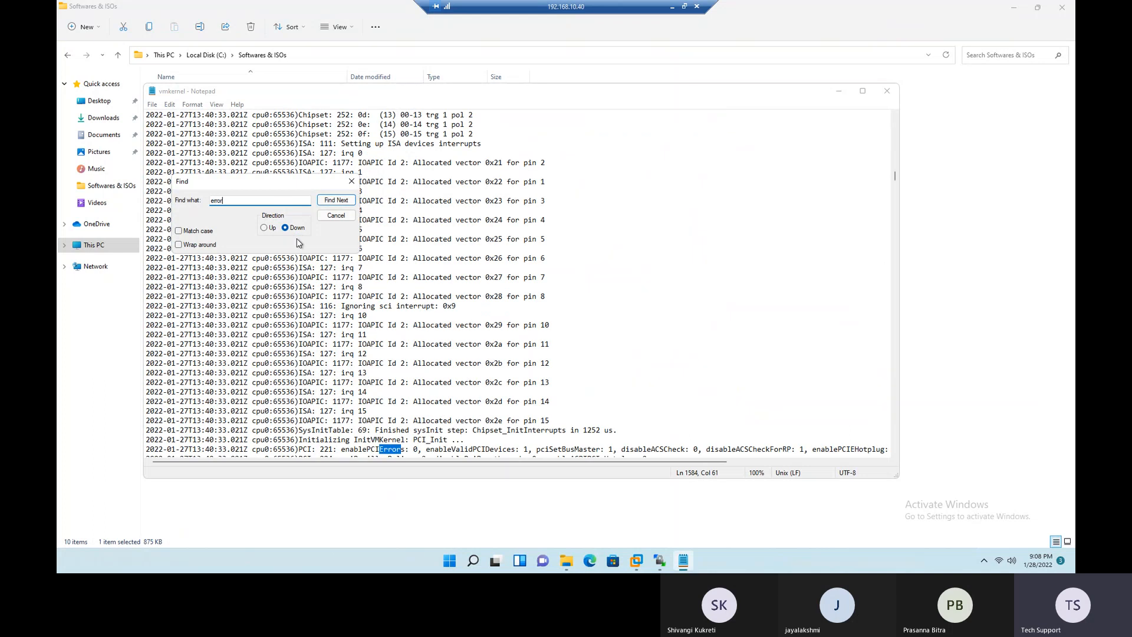
key("Return")
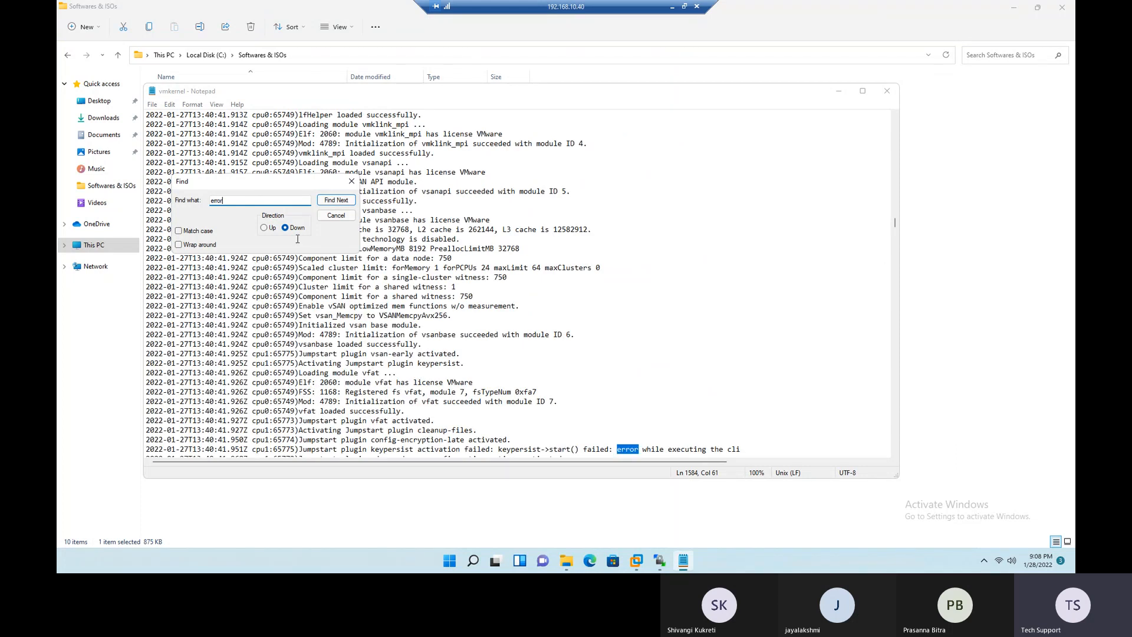
key("Return")
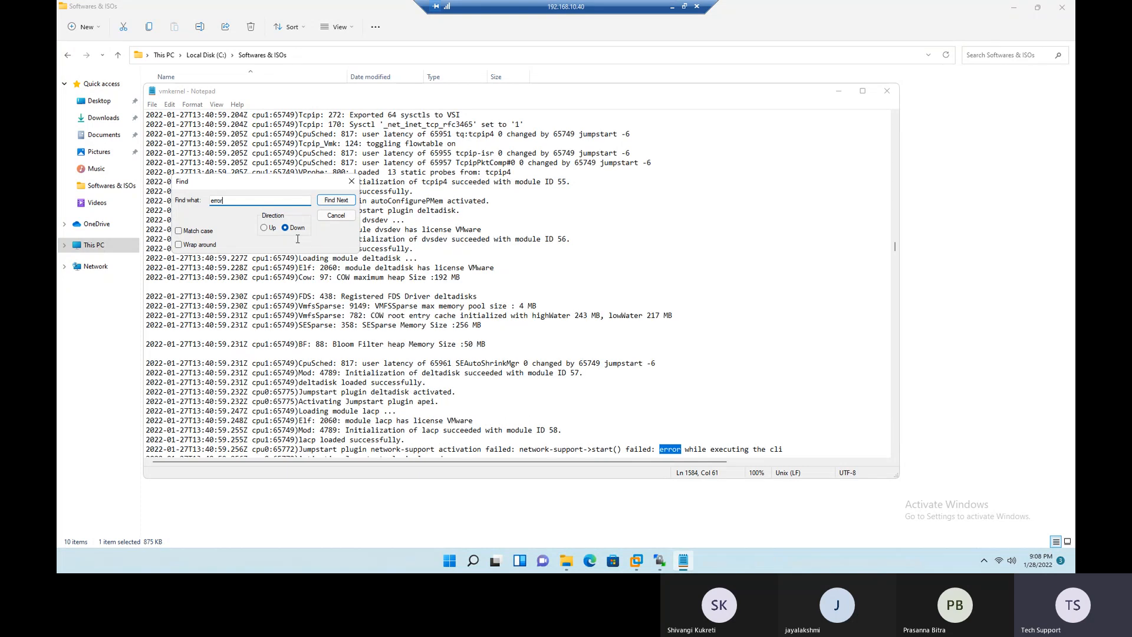
key("Return")
key("Return")
key("Return")
key("Return")
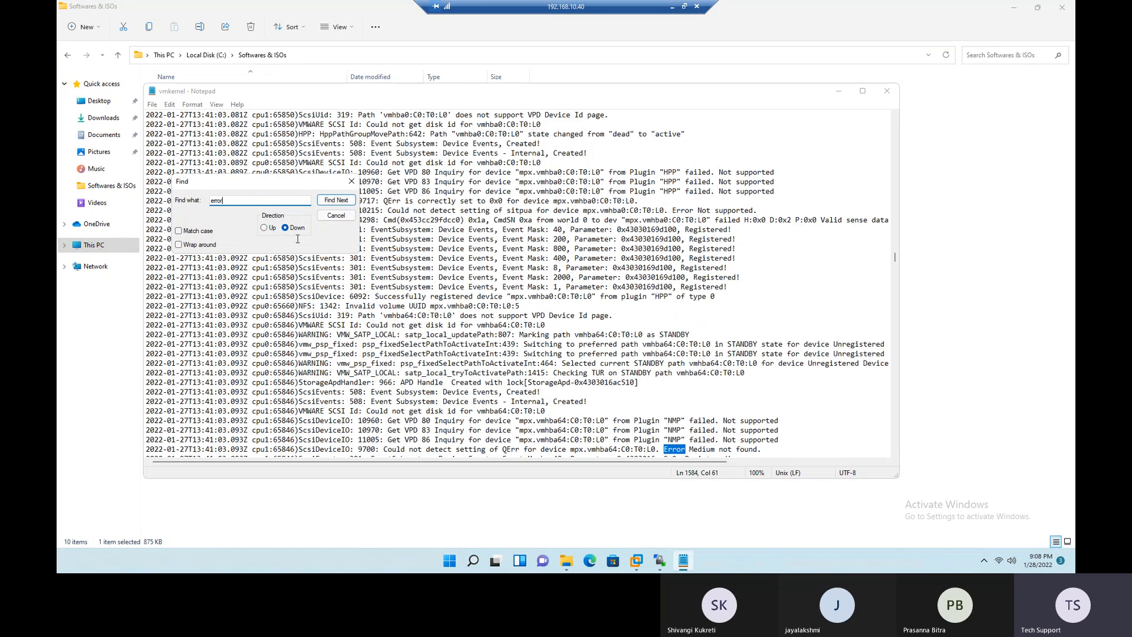
key("Return")
key("Return")
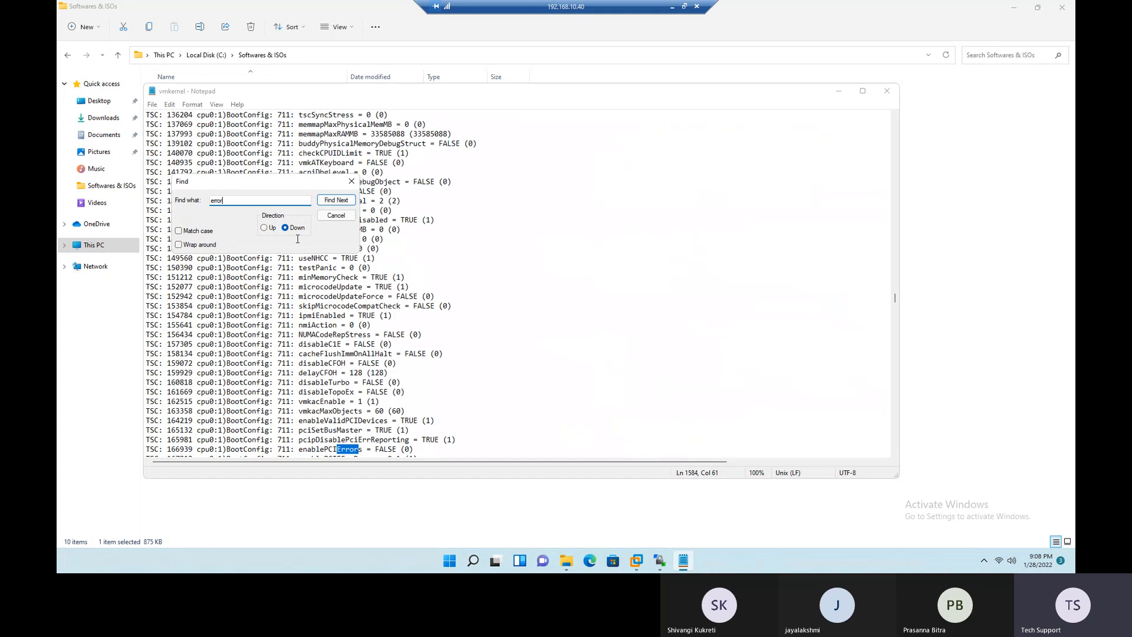
key("Return")
key("Return")
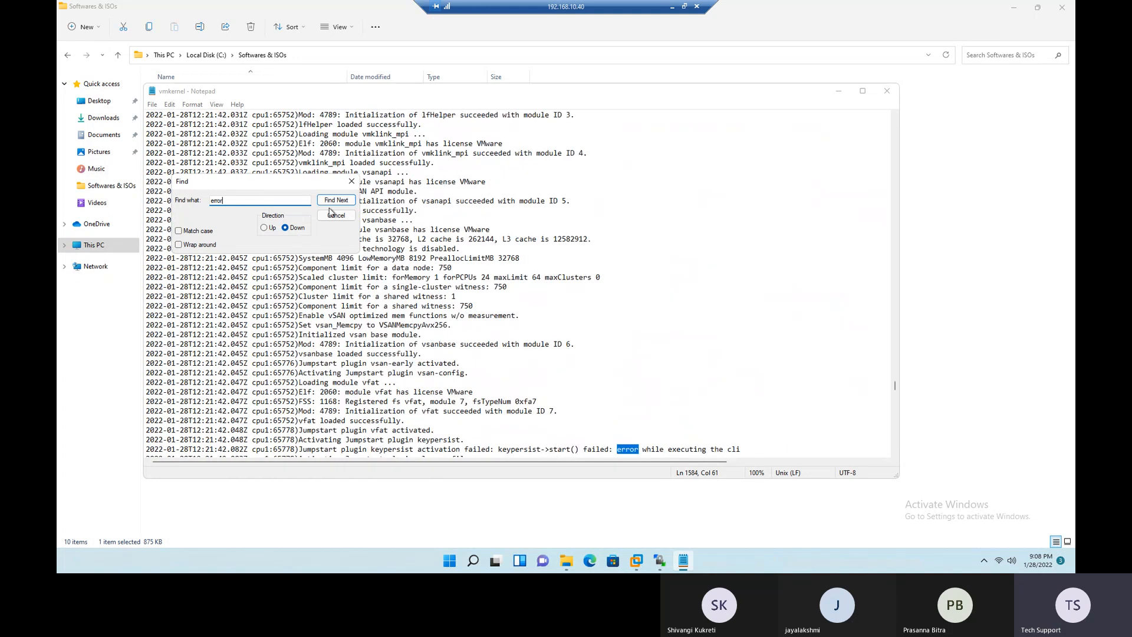
left_click(352, 181)
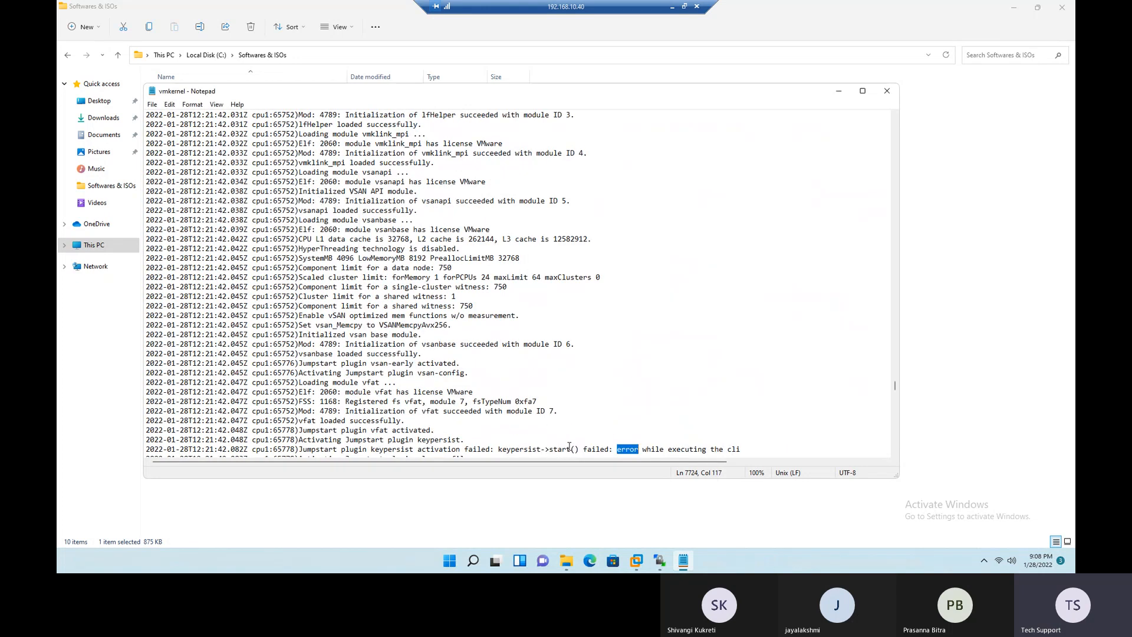
left_click(887, 91)
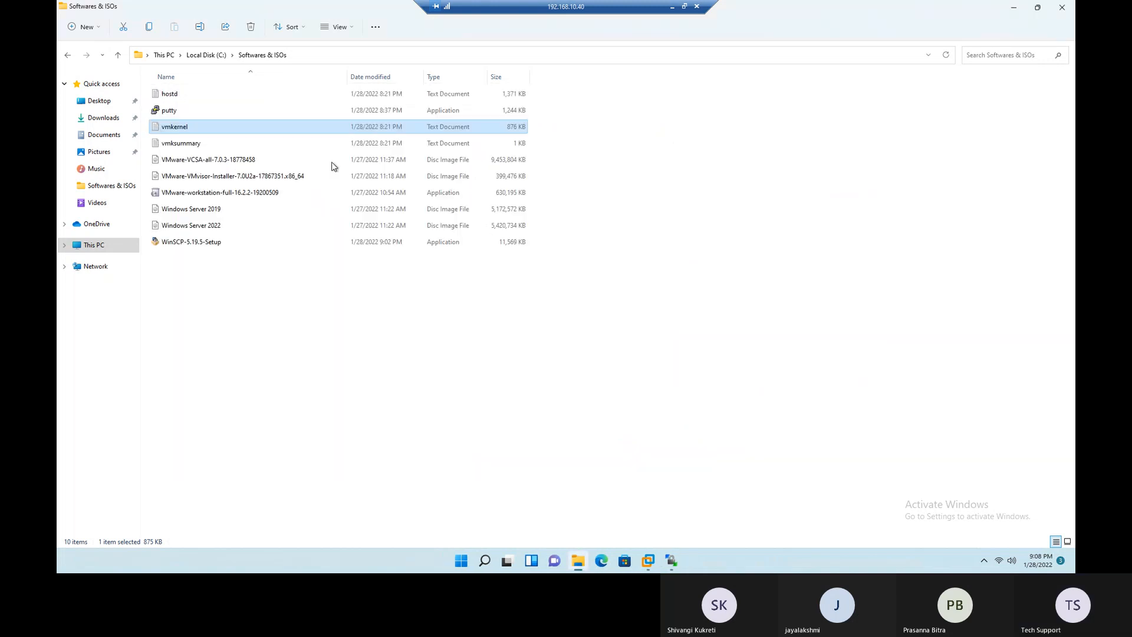
- Open the downloaded hostd log in Notepad and examine its latest entries, highlighting the final lines before closing it
double_click(171, 94)
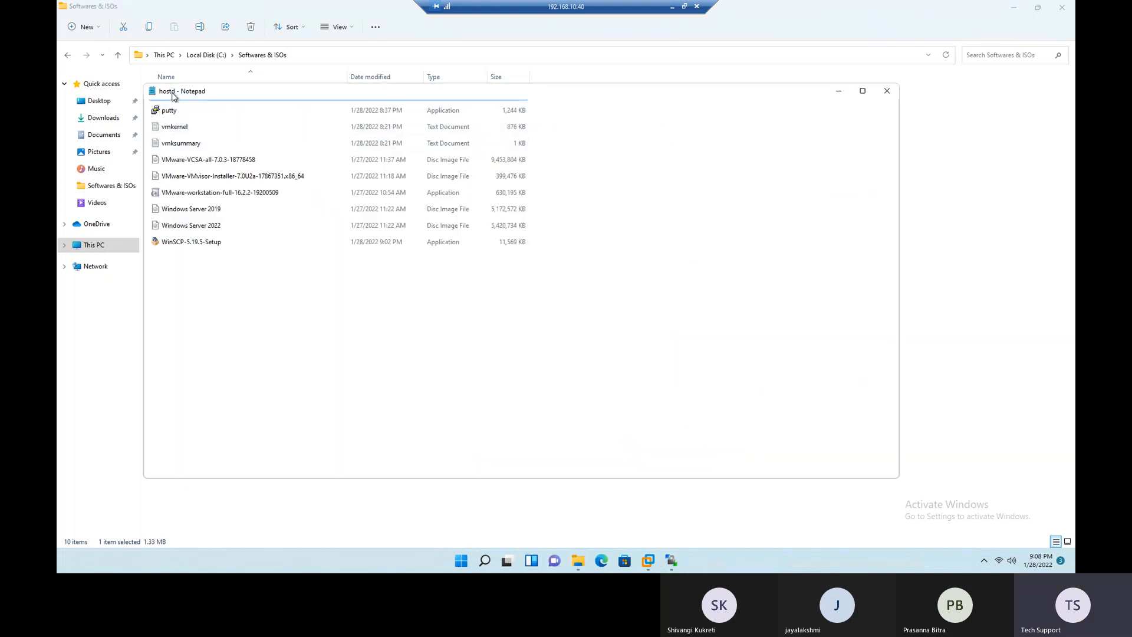
scroll(397, 319, "down", 20)
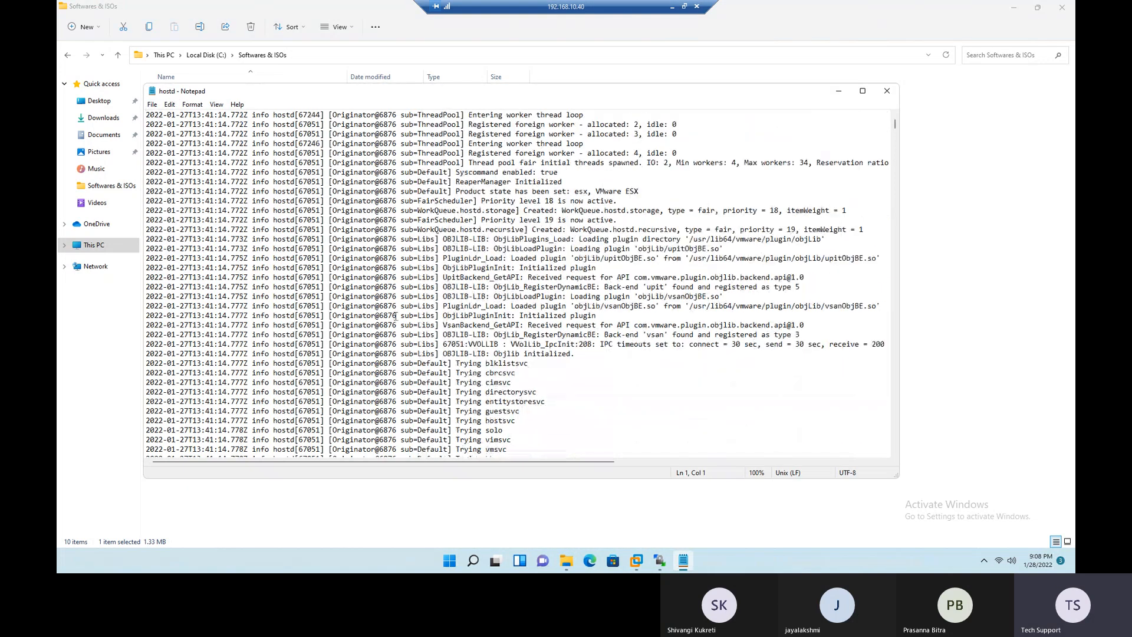
scroll(396, 319, "down", 15)
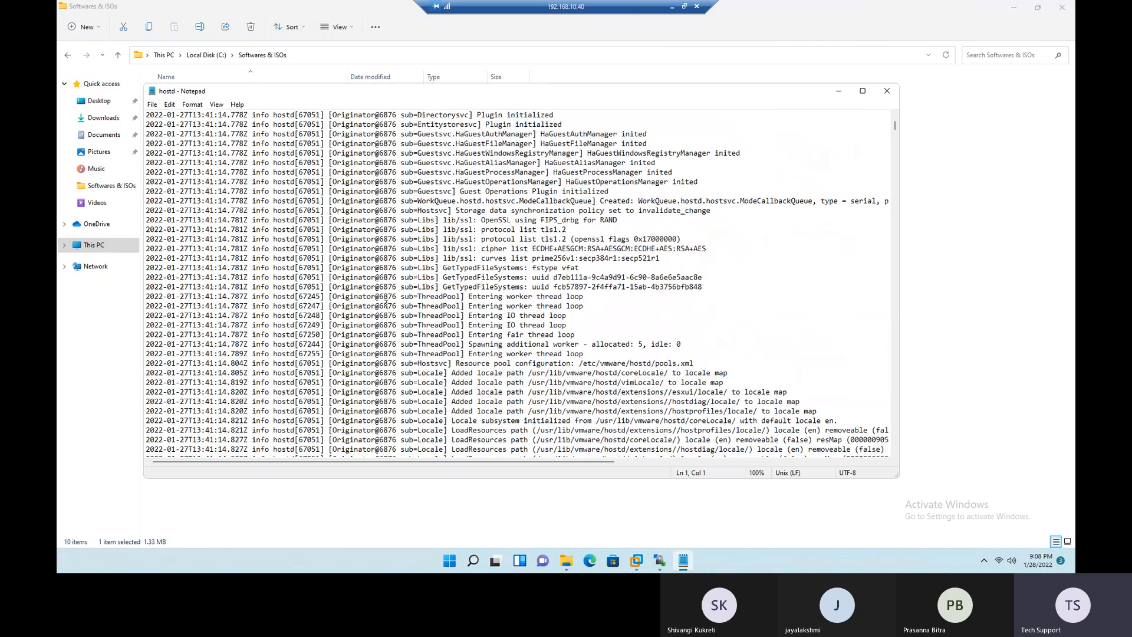
left_click_drag(895, 126, 896, 461)
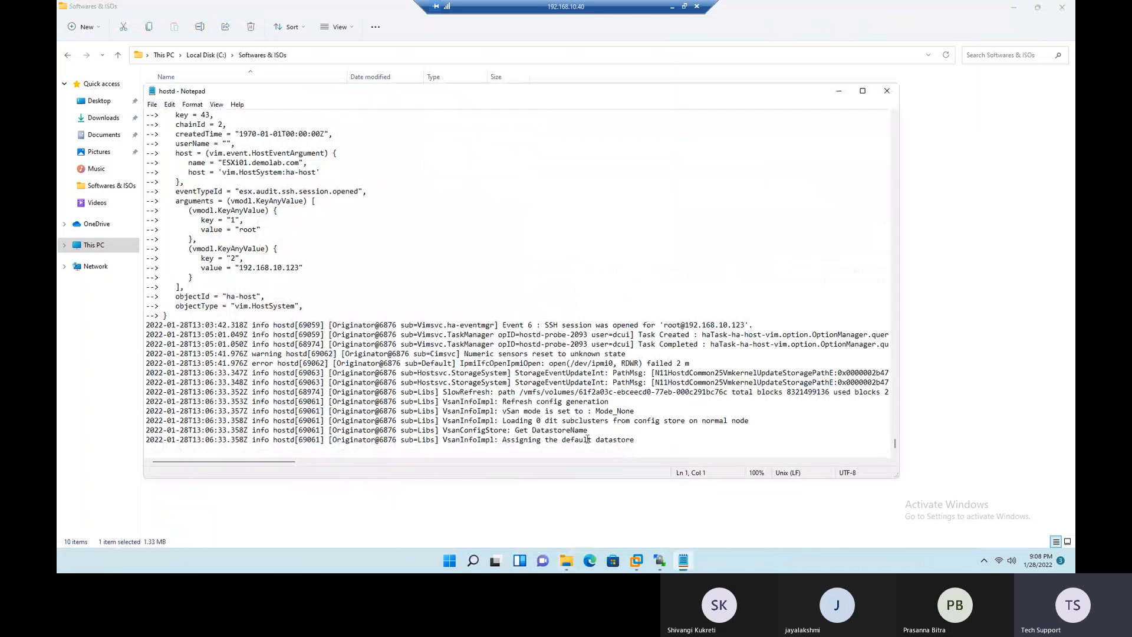
left_click_drag(635, 440, 371, 382)
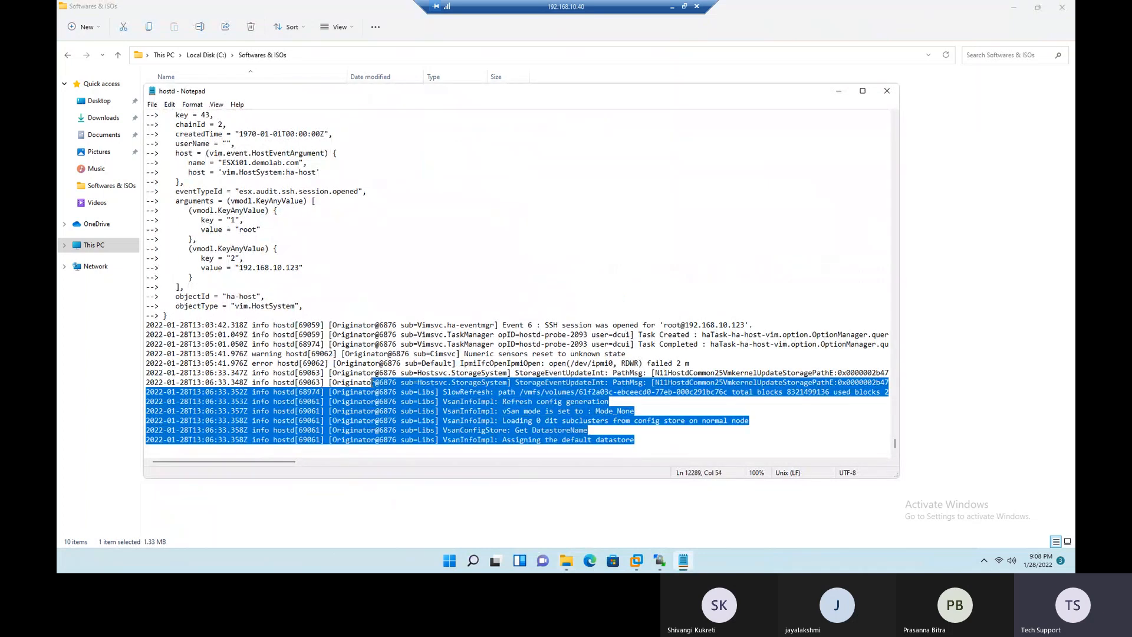
left_click(635, 422)
left_click_drag(464, 392, 600, 440)
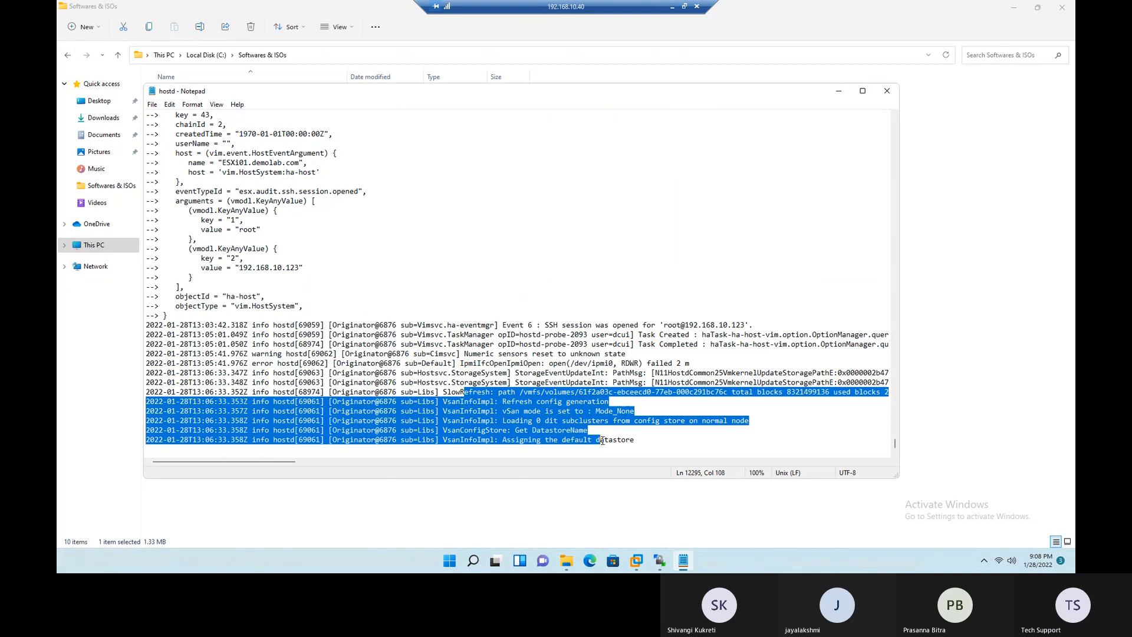
left_click(887, 91)
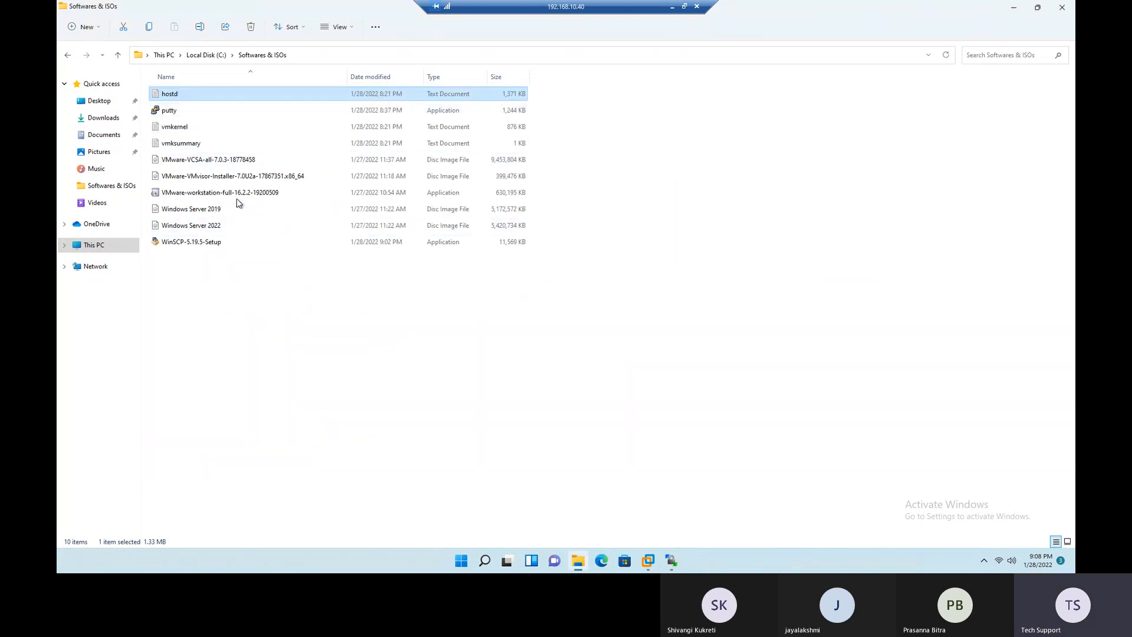
- Minimize the remote desktop session and advance the slideshow from ESXi Log Files to the ESXi Management Interfaces slide
left_click(672, 8)
left_click(622, 335)
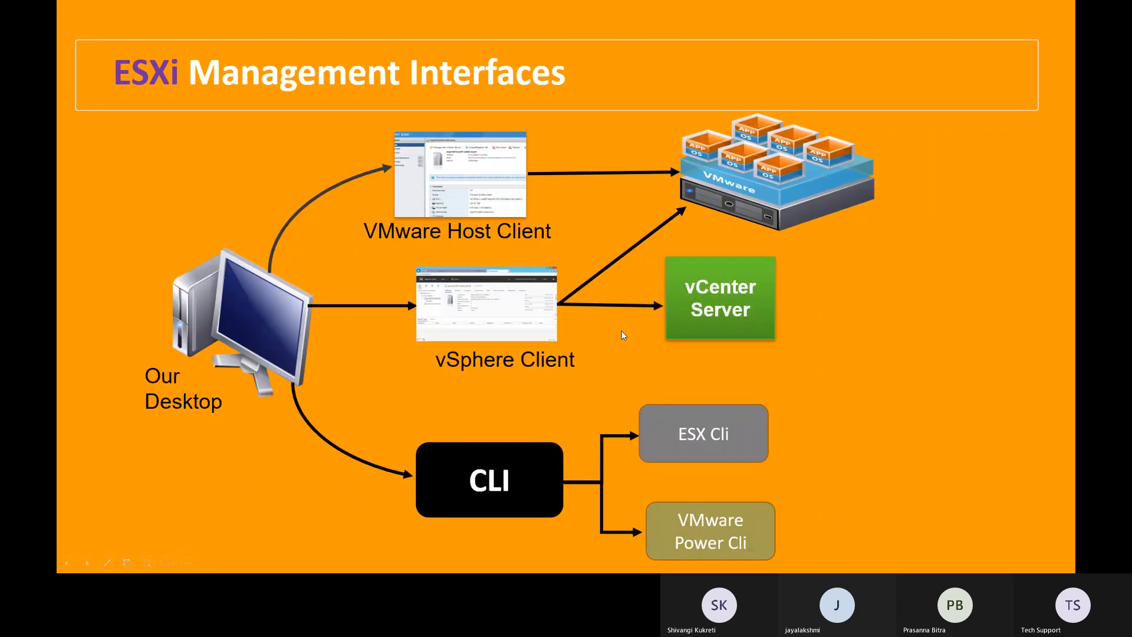
left_click(678, 359)
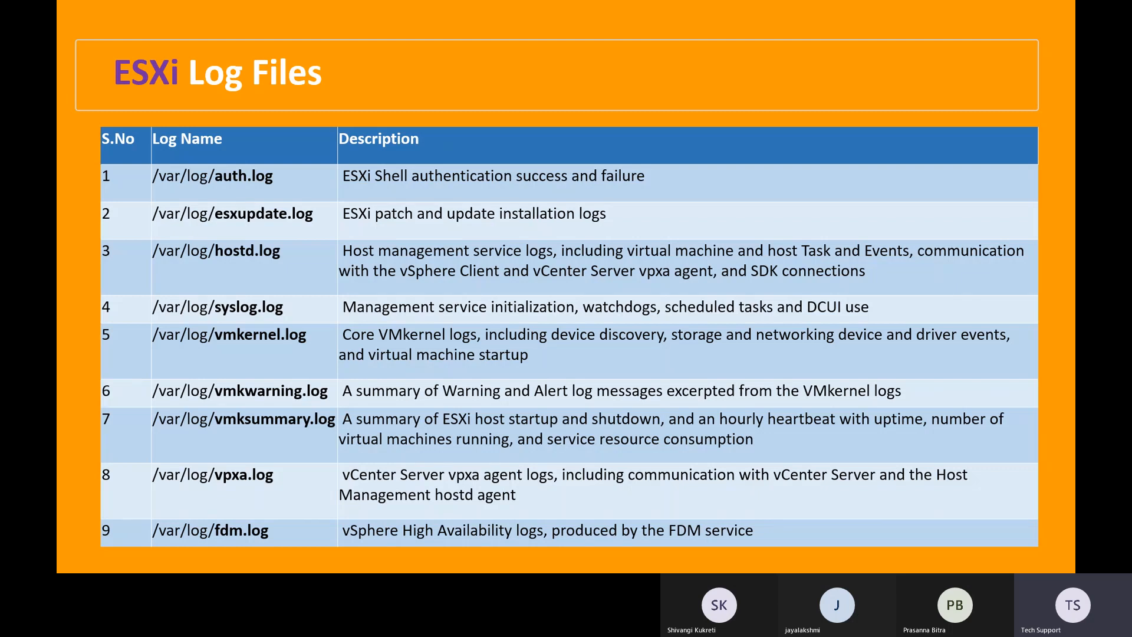
key("Right")
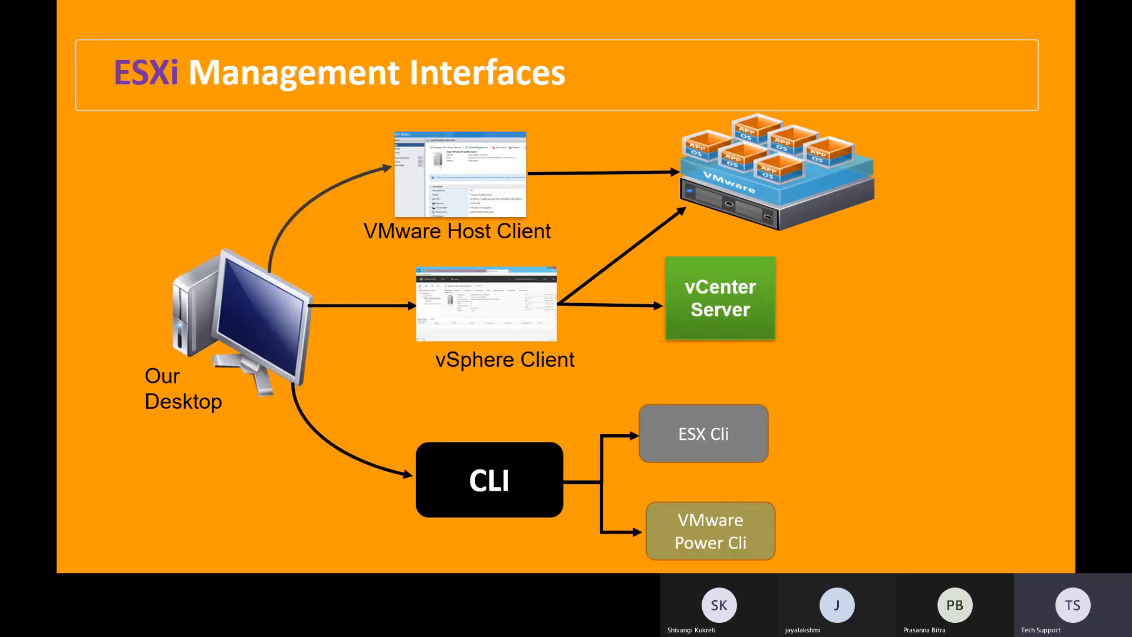
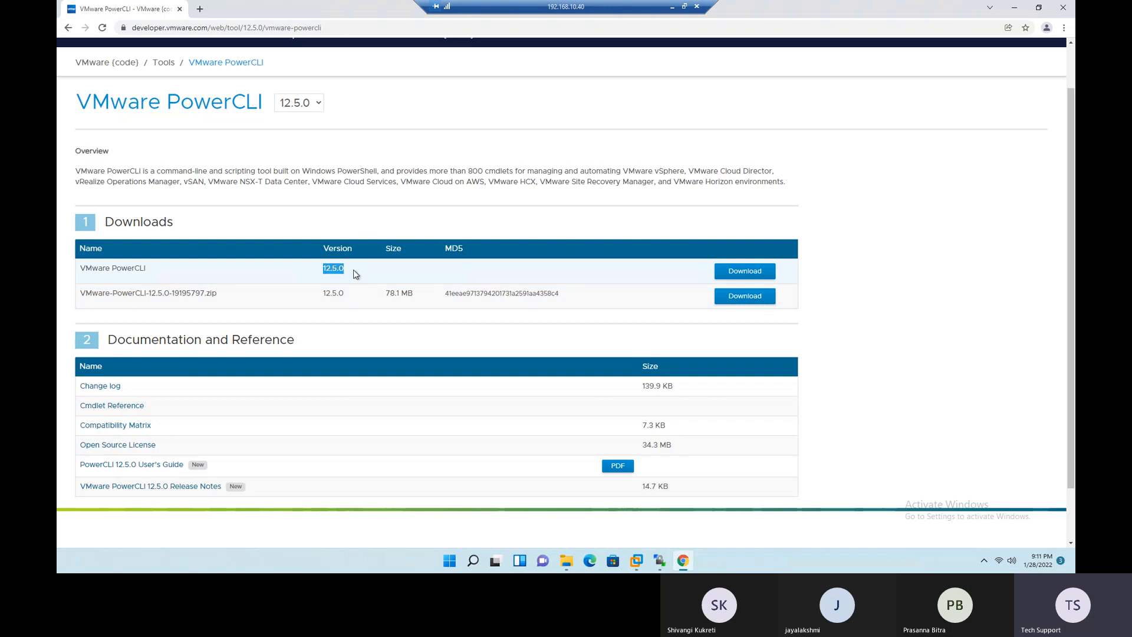
- Follow the VMware PowerCLI 12.5.0 download to its PowerShell Gallery page and manually download the raw nupkg file
double_click(116, 270)
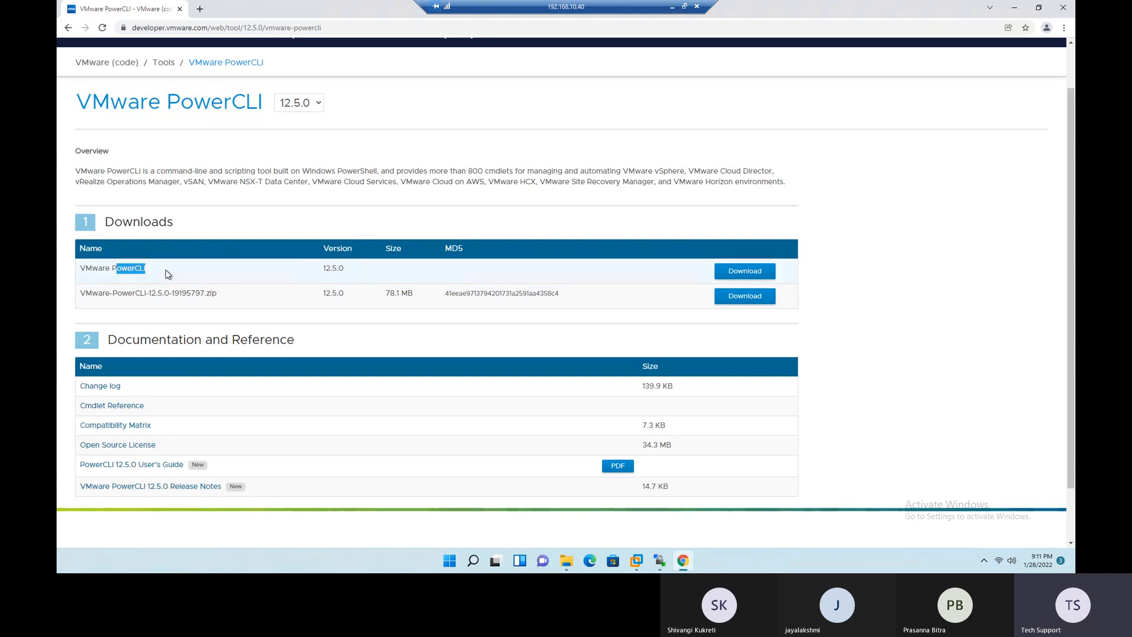
left_click_drag(164, 293, 231, 296)
left_click(749, 280)
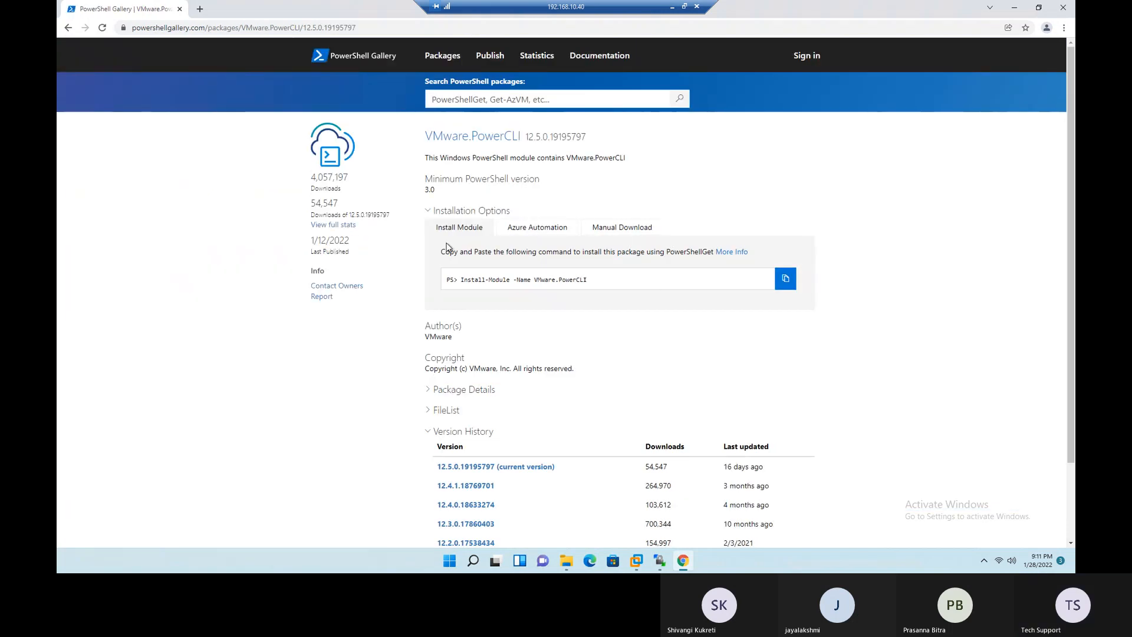
scroll(400, 356, "down", 1)
scroll(399, 356, "down", 1)
scroll(400, 356, "up", 2)
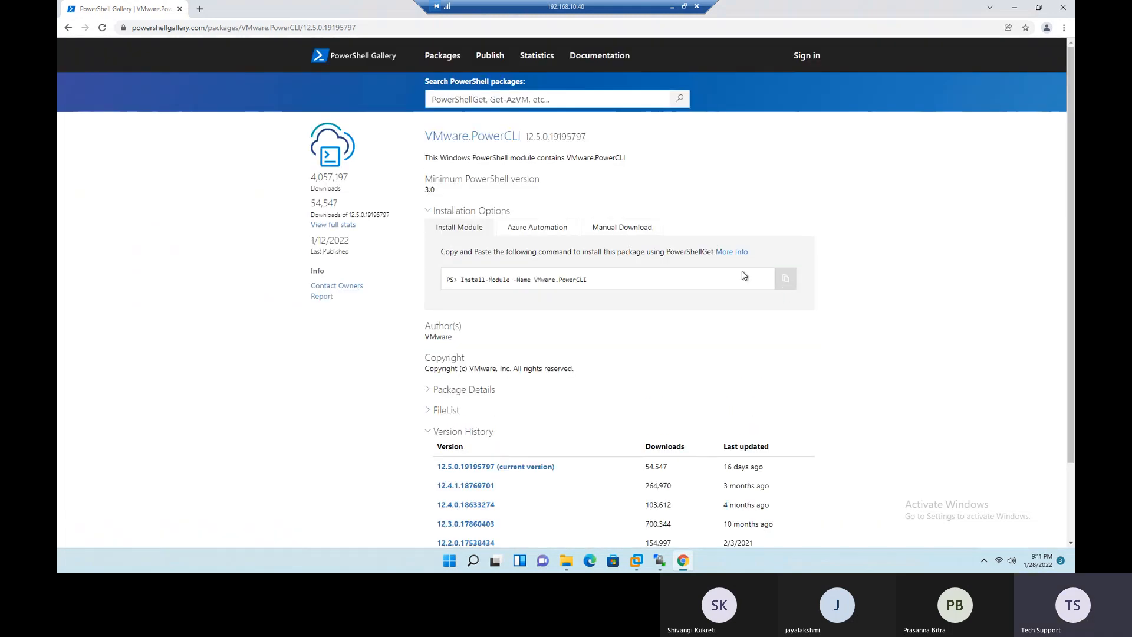
left_click(642, 233)
left_click(518, 290)
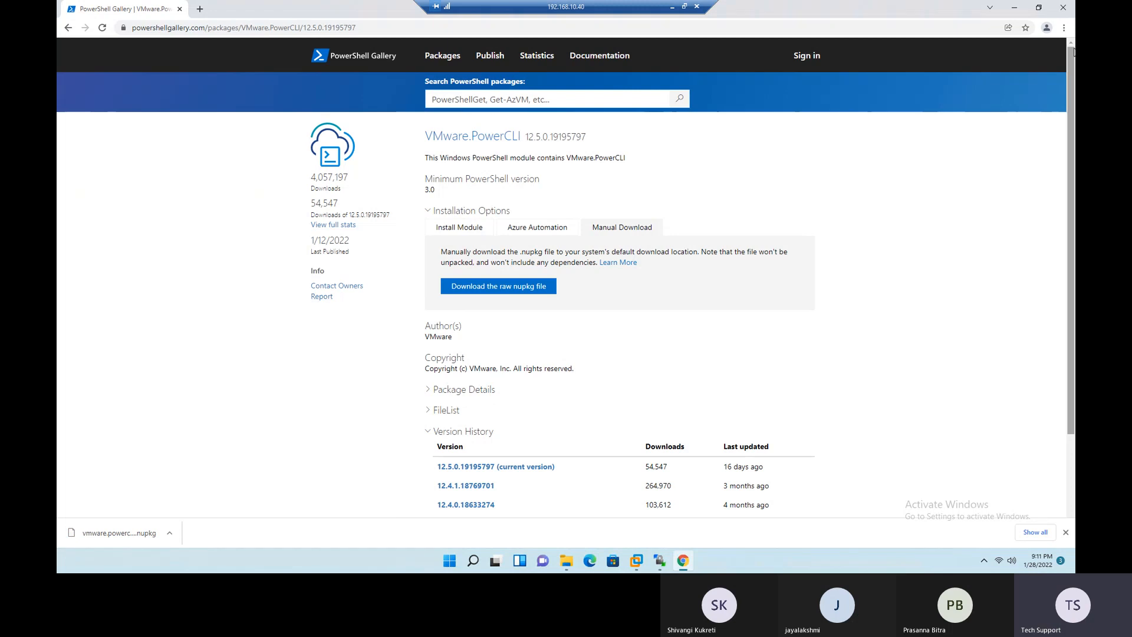
- Open PuTTY from the remote desktop to show its session configuration, revisiting the ESXi Management Interfaces slide before closing it
left_click(1015, 9)
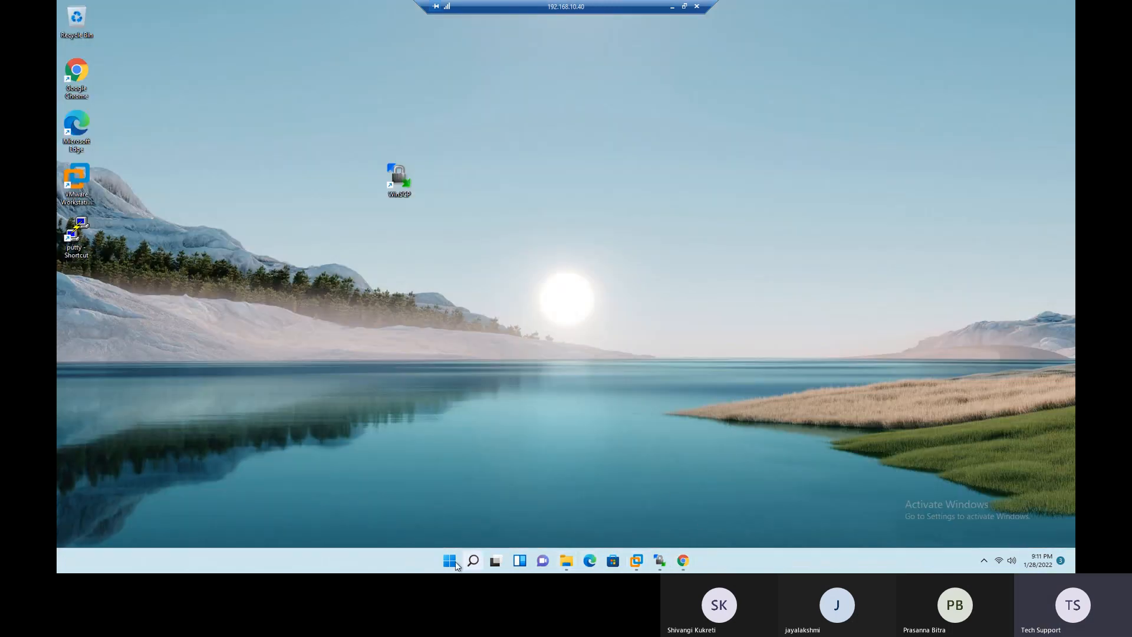
double_click(73, 234)
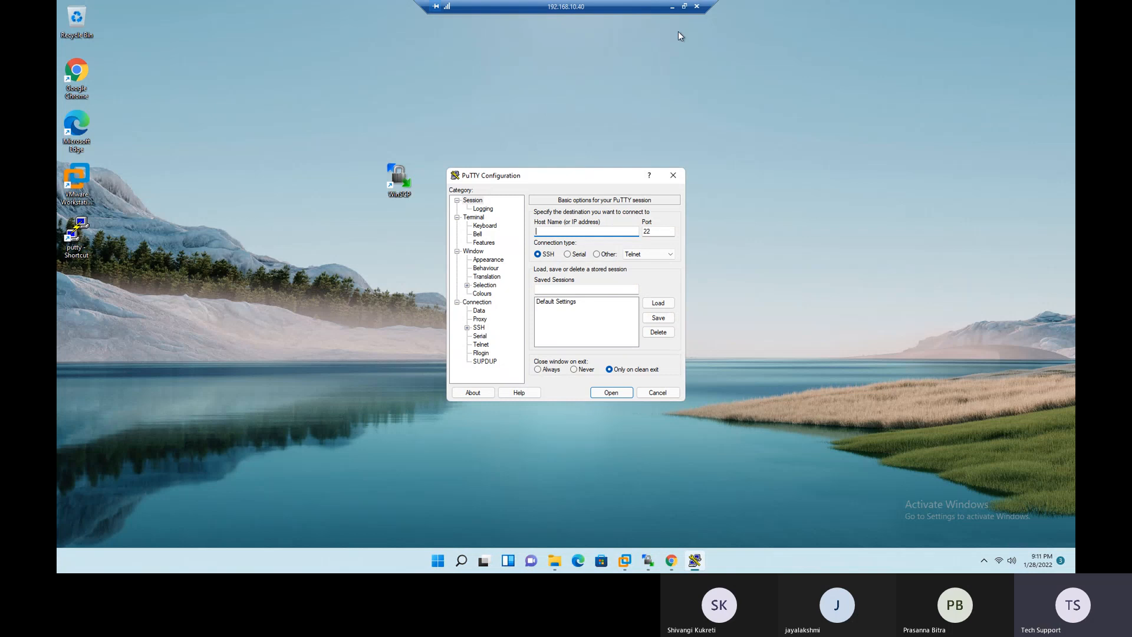
left_click(672, 11)
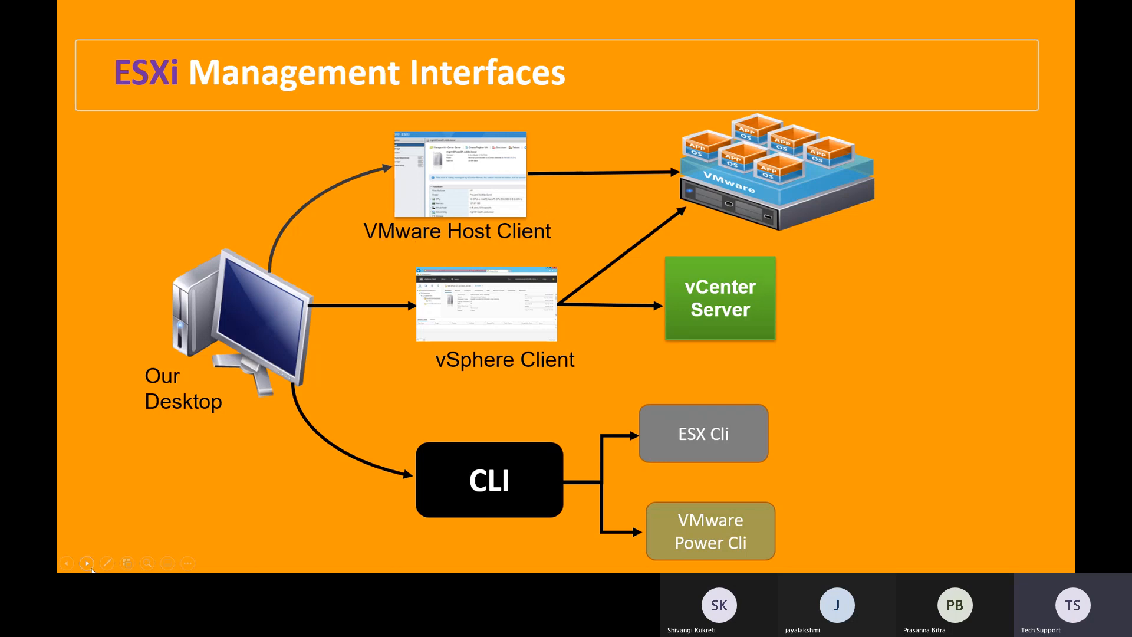
key("alt+Tab")
left_click(687, 216)
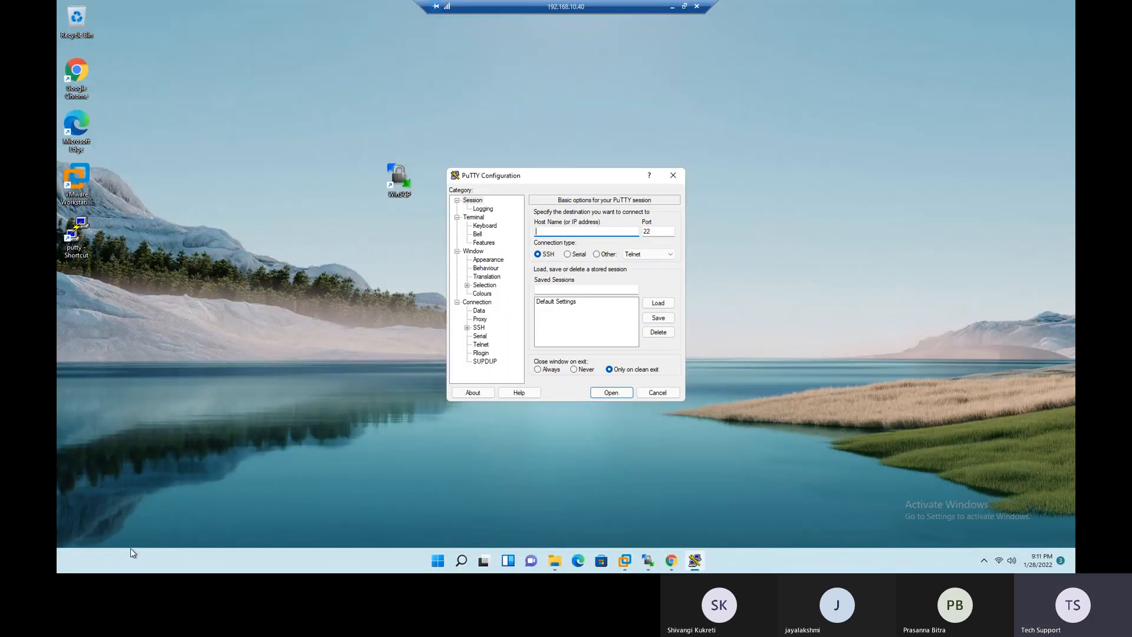
left_click(673, 175)
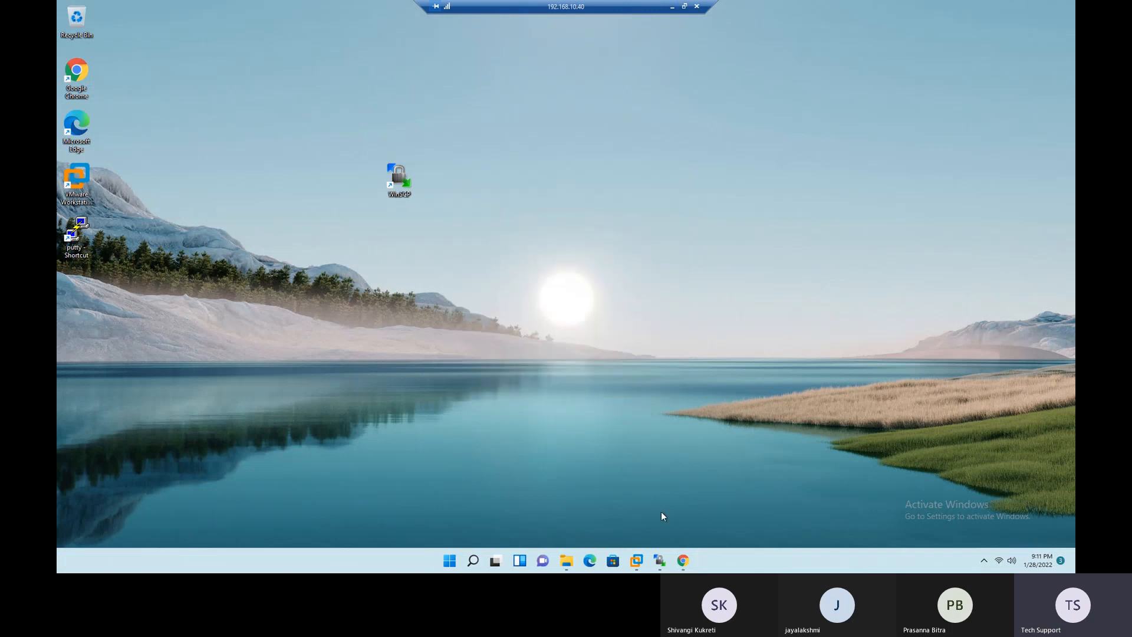
left_click(683, 560)
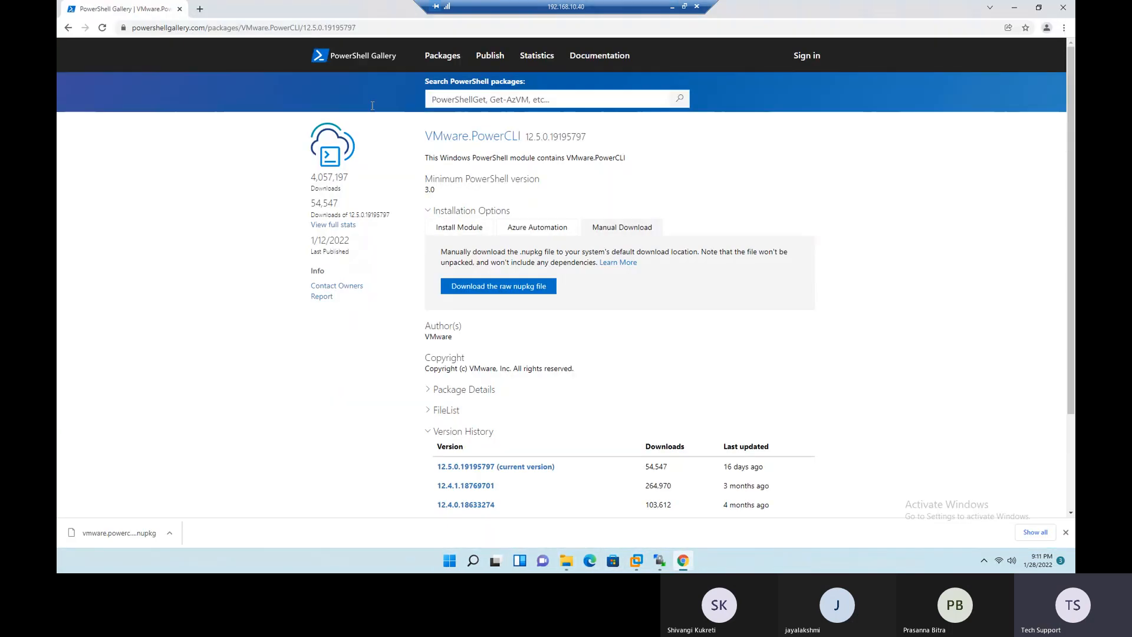
left_click(200, 9)
left_click(211, 28)
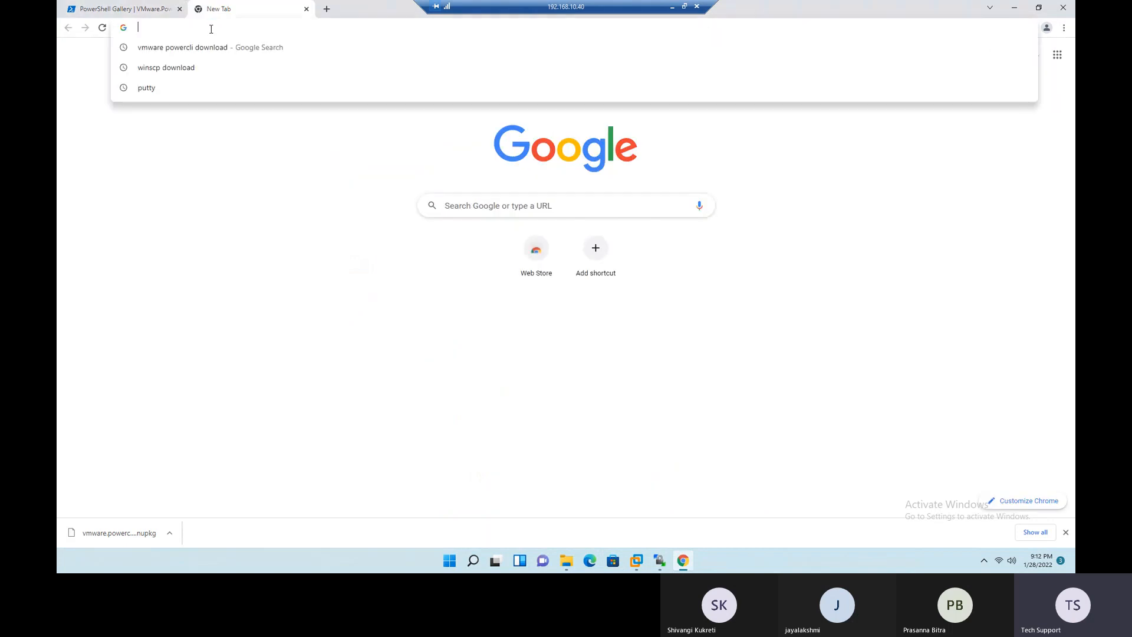
type("https")
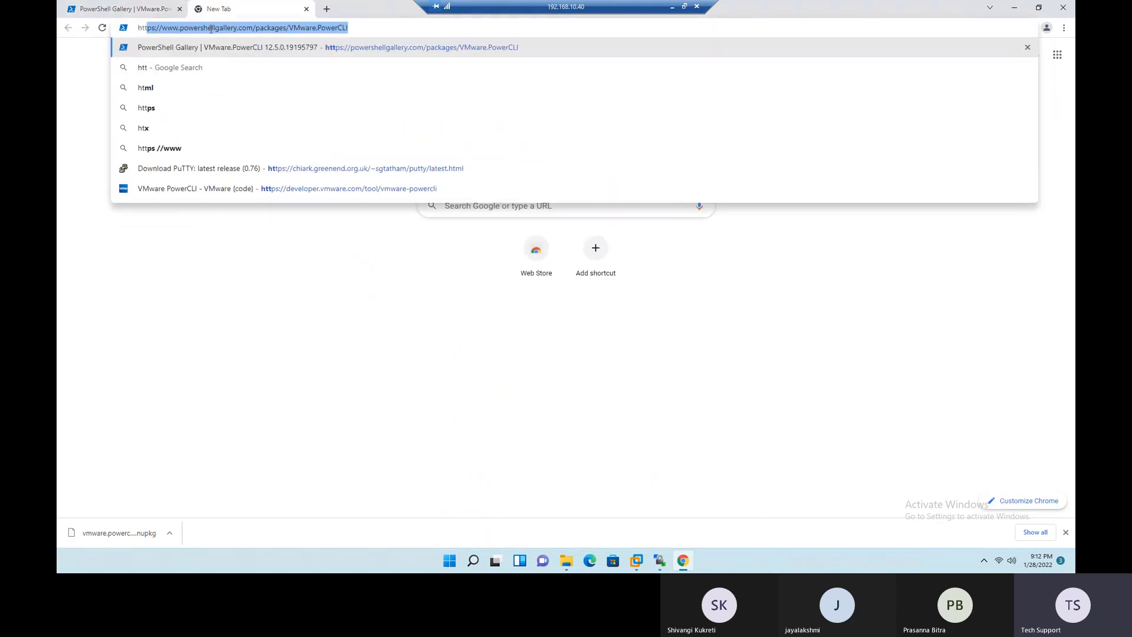
type("://")
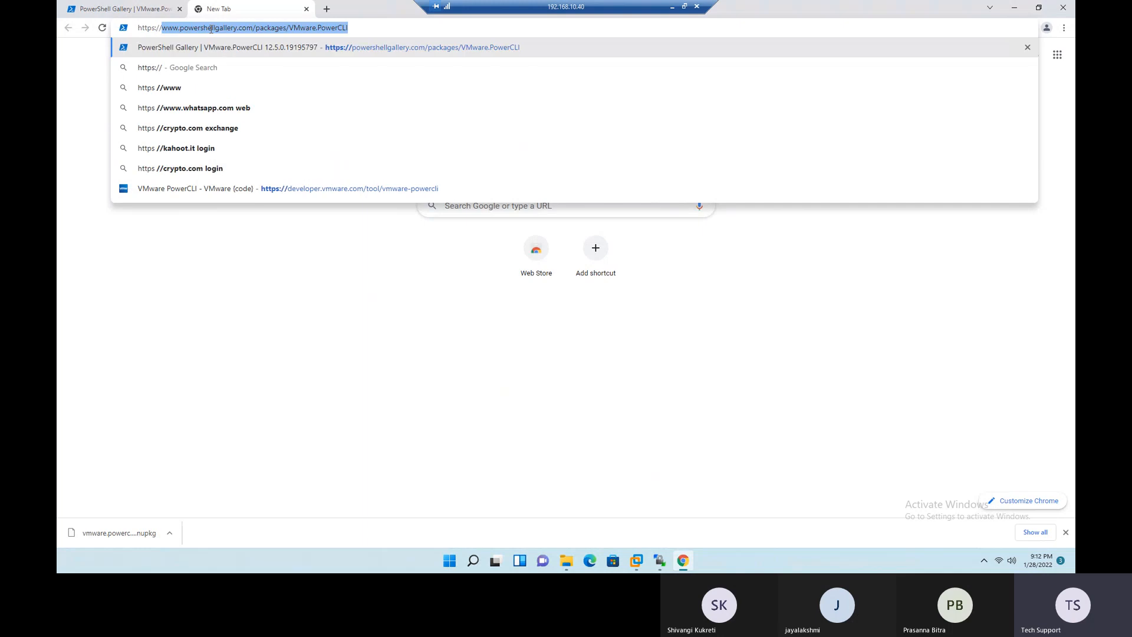
type("1")
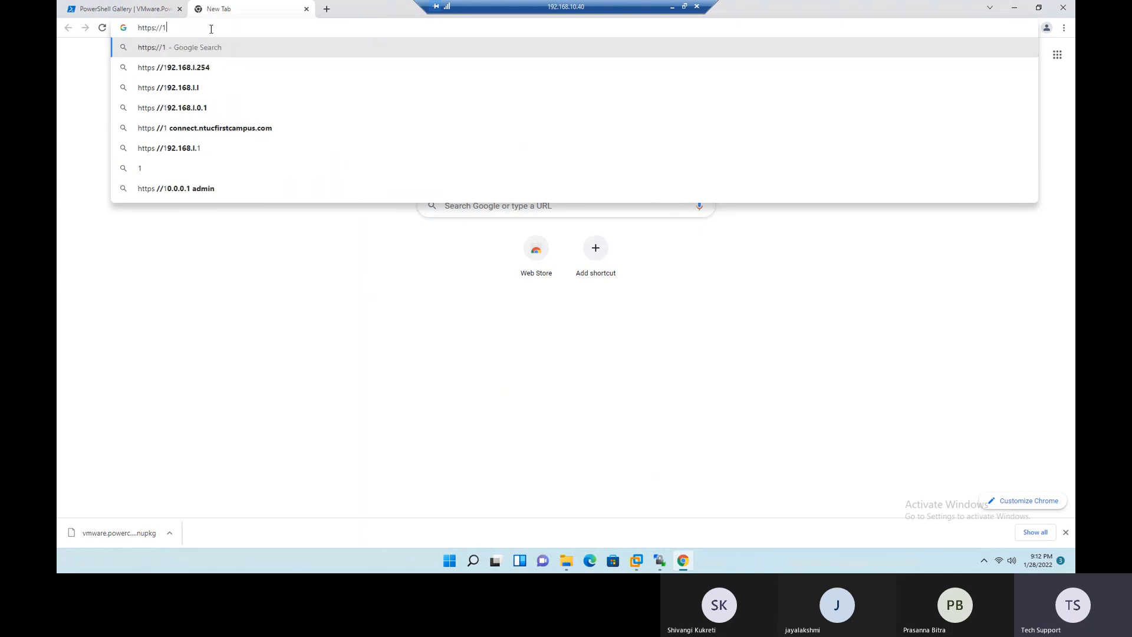
type("92.16")
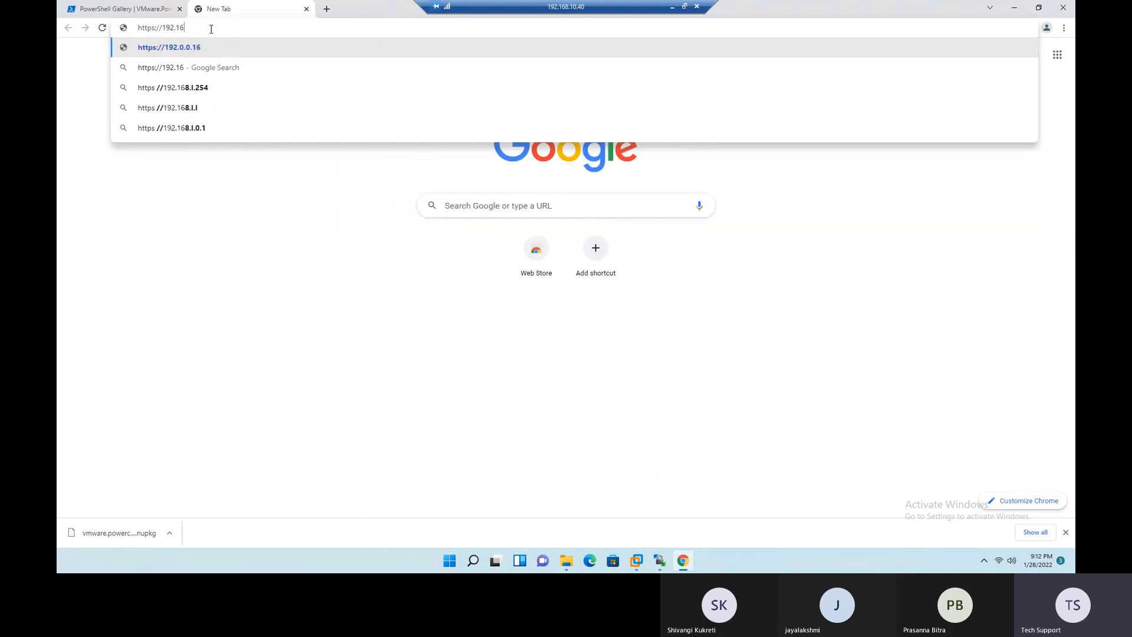
type("8.10.71")
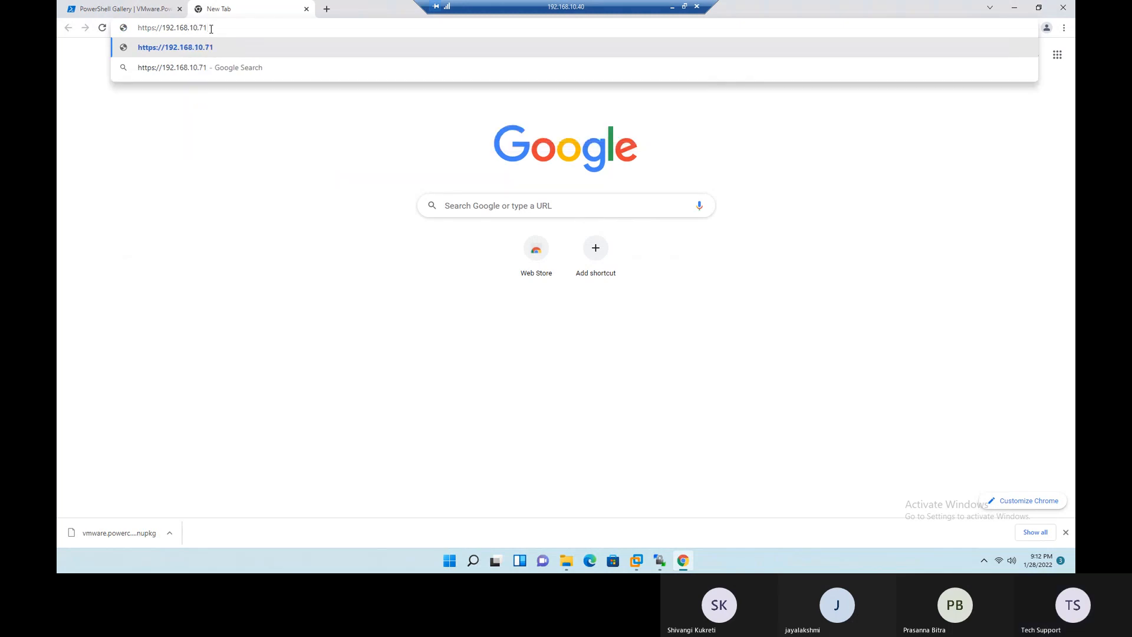
key("Return")
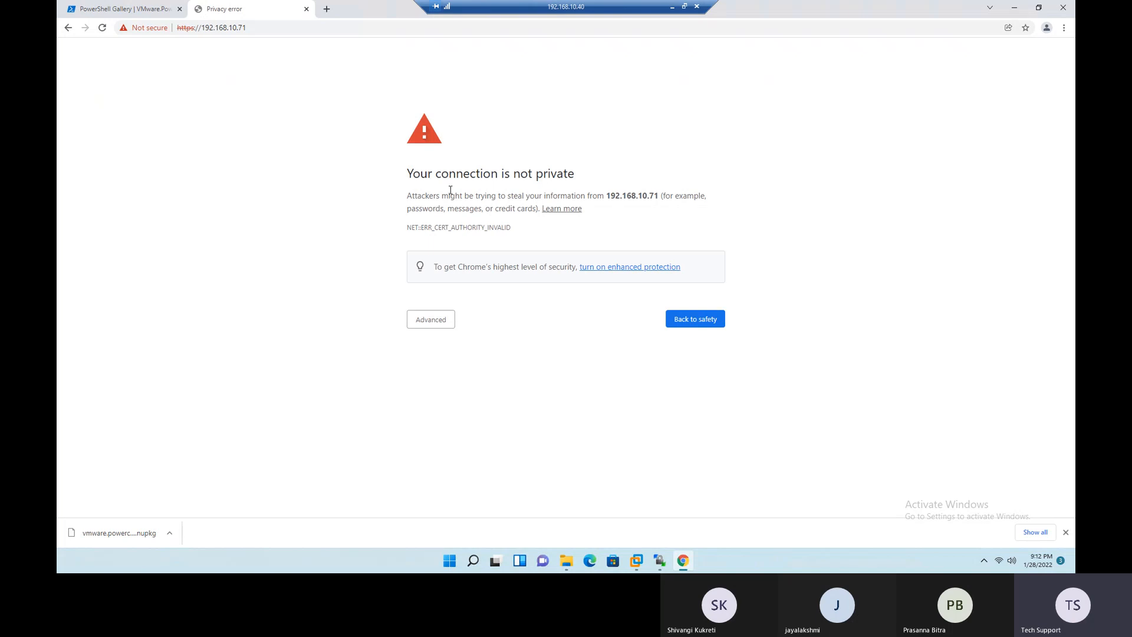
left_click(431, 324)
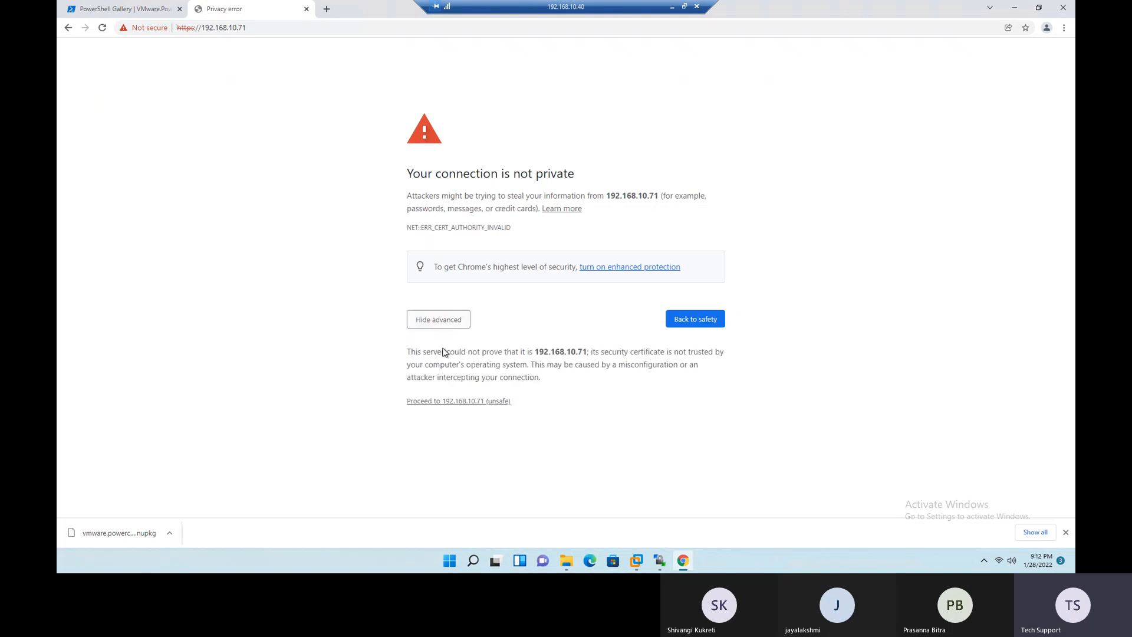
left_click(443, 403)
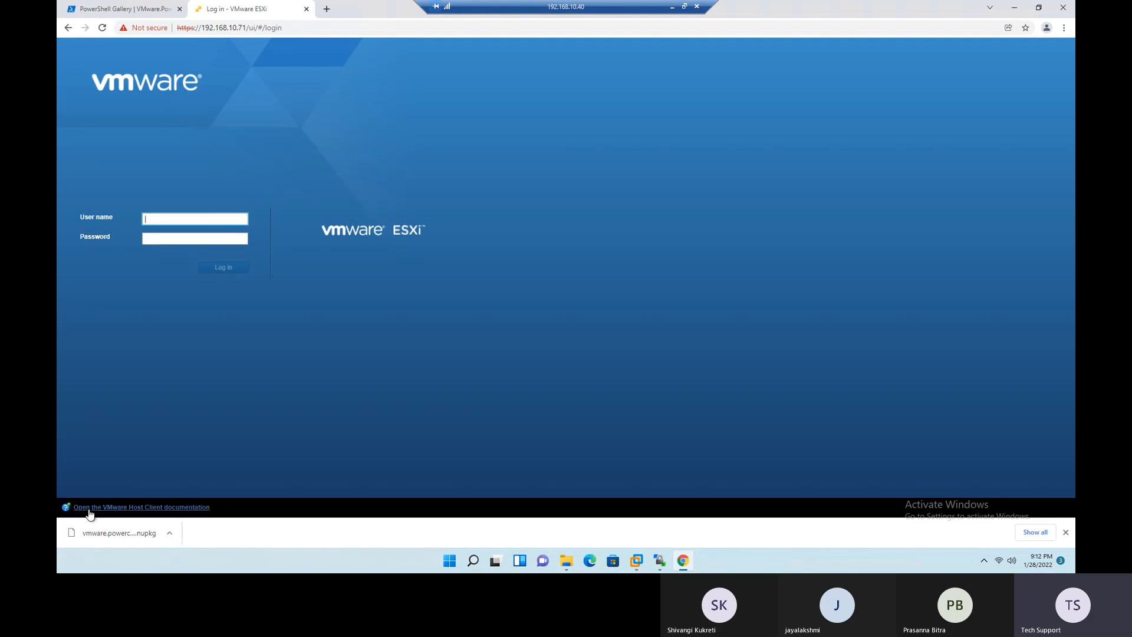
- Look through the VMware Host Client documentation page, return to the ESXi login page, and highlight the host's IP address
left_click(157, 509)
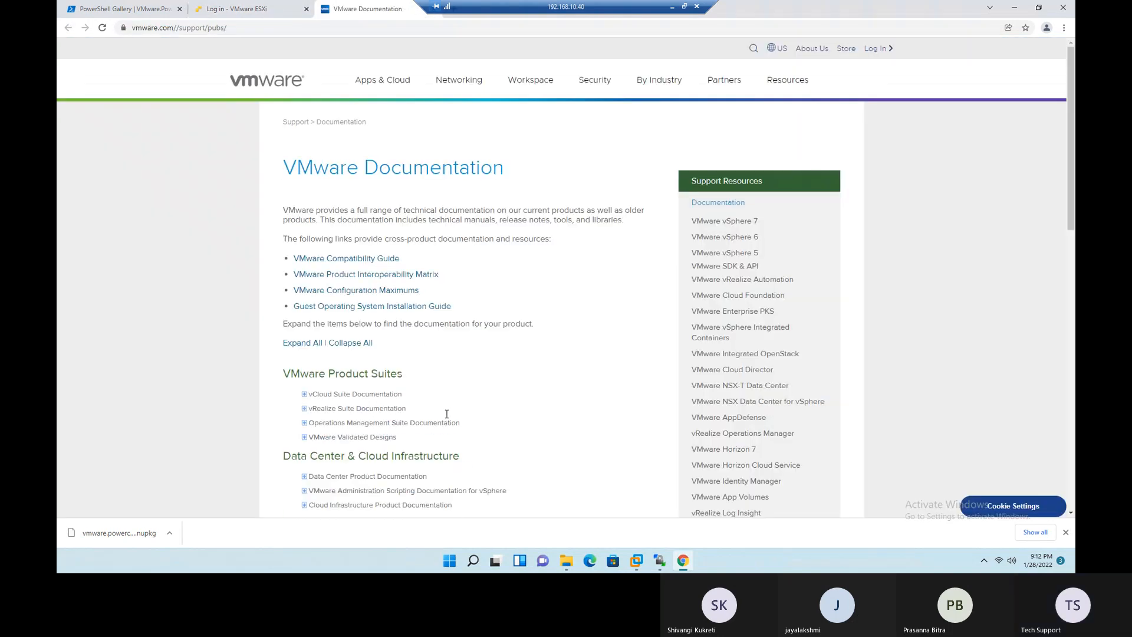
scroll(455, 316, "down", 10)
scroll(458, 313, "down", 3)
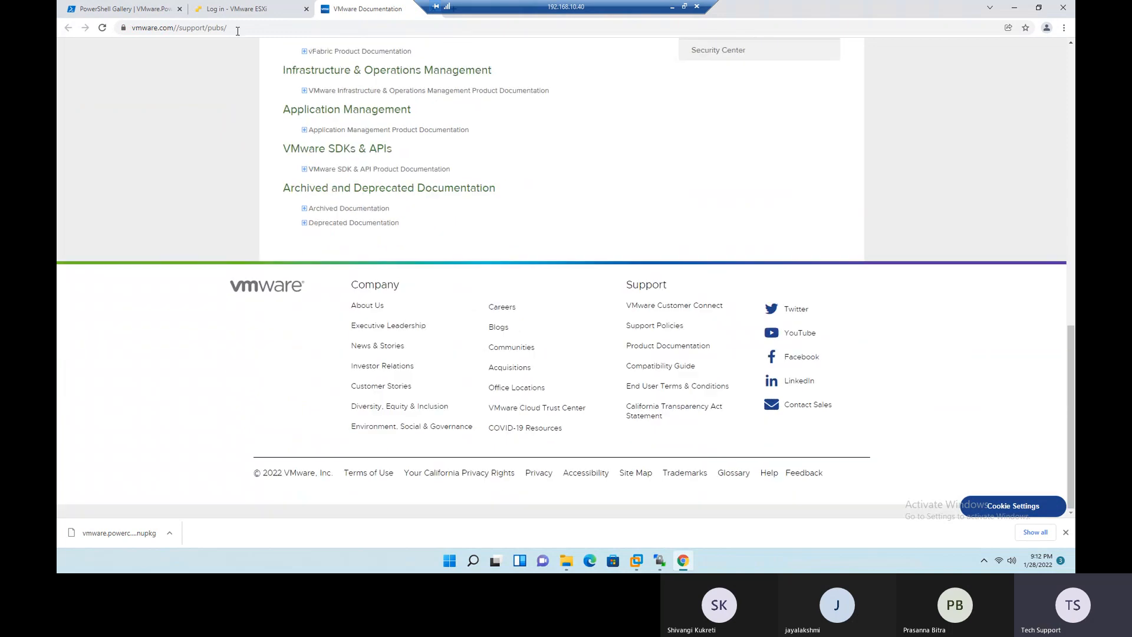
left_click(247, 7)
left_click_drag(242, 513, 94, 509)
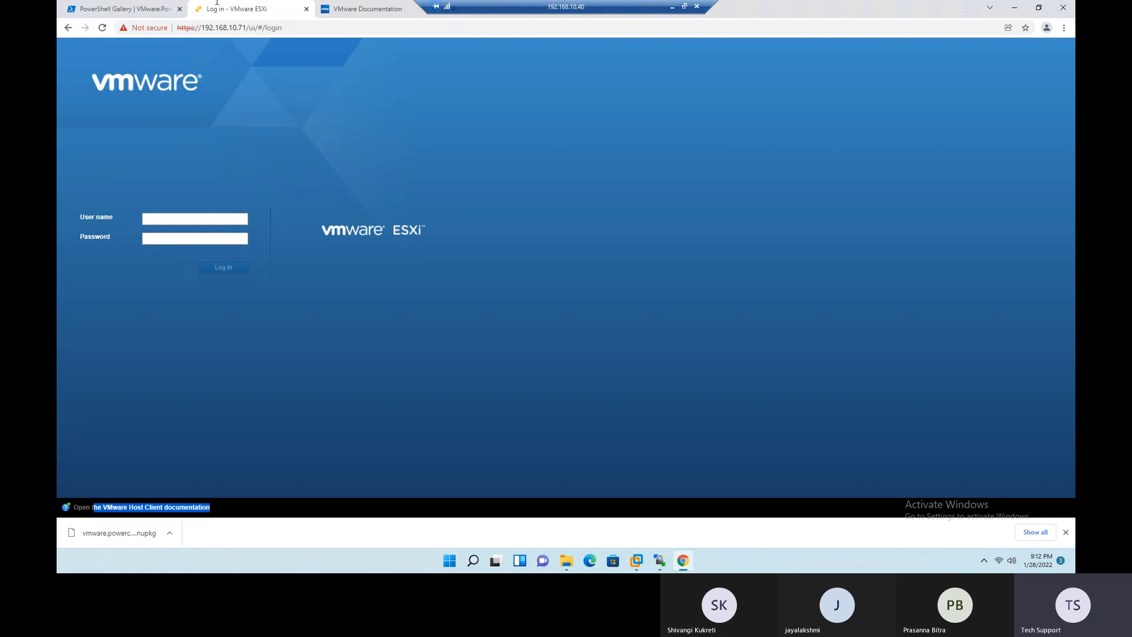
left_click_drag(250, 27, 216, 28)
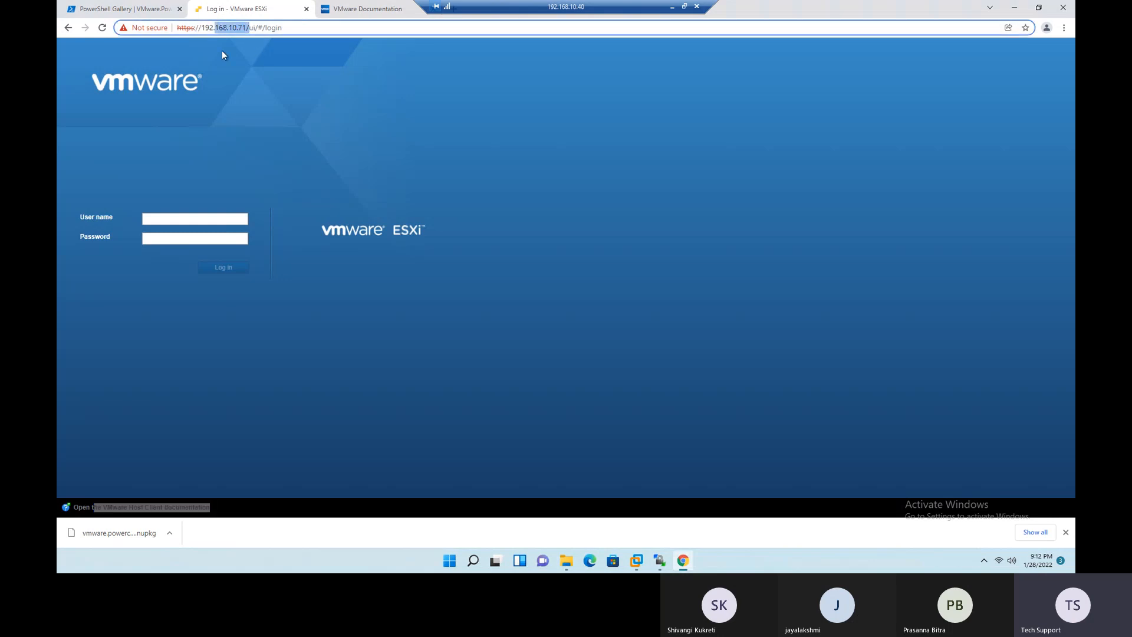
- Revisit the management interfaces slide, then try to log in to the ESXi host as root with the account password
left_click(204, 218)
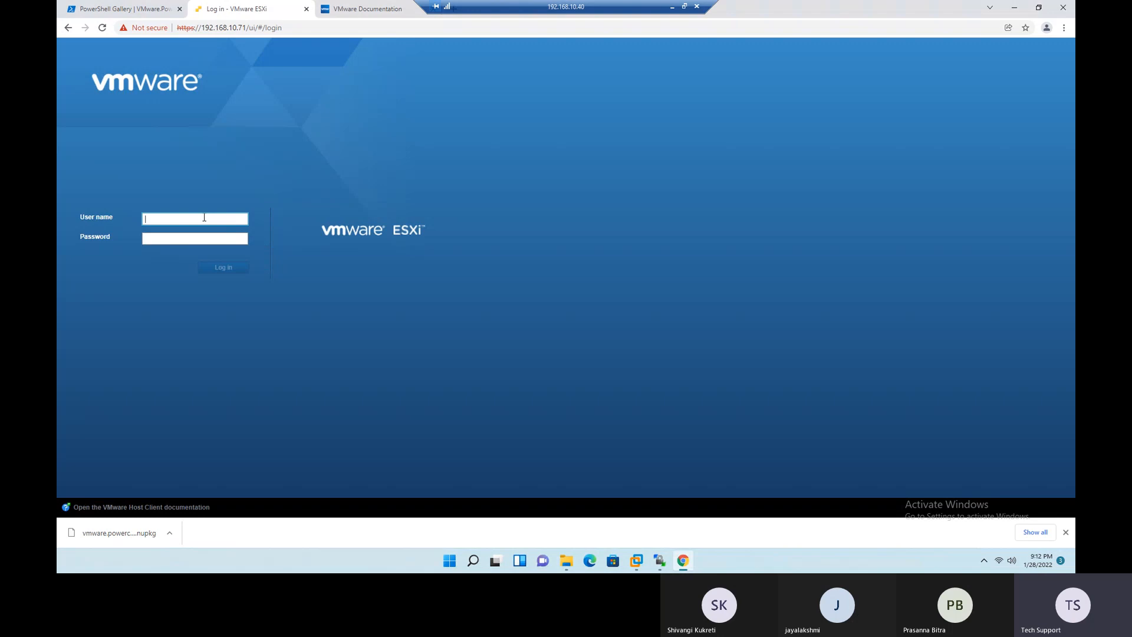
left_click(672, 7)
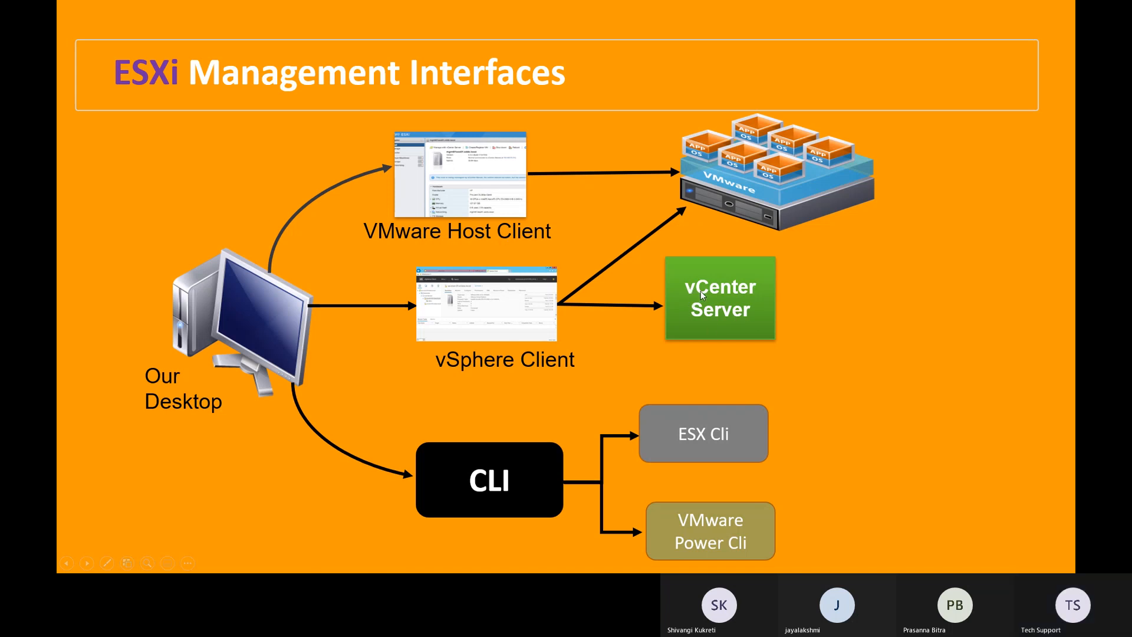
key("alt+Tab")
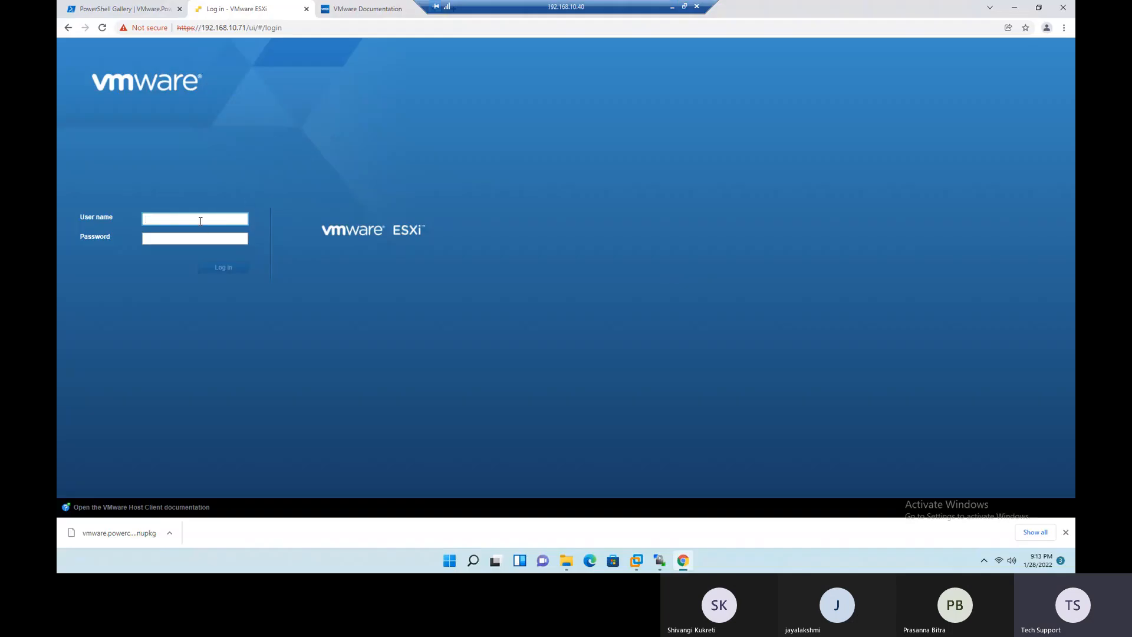
type("r")
key("Tab")
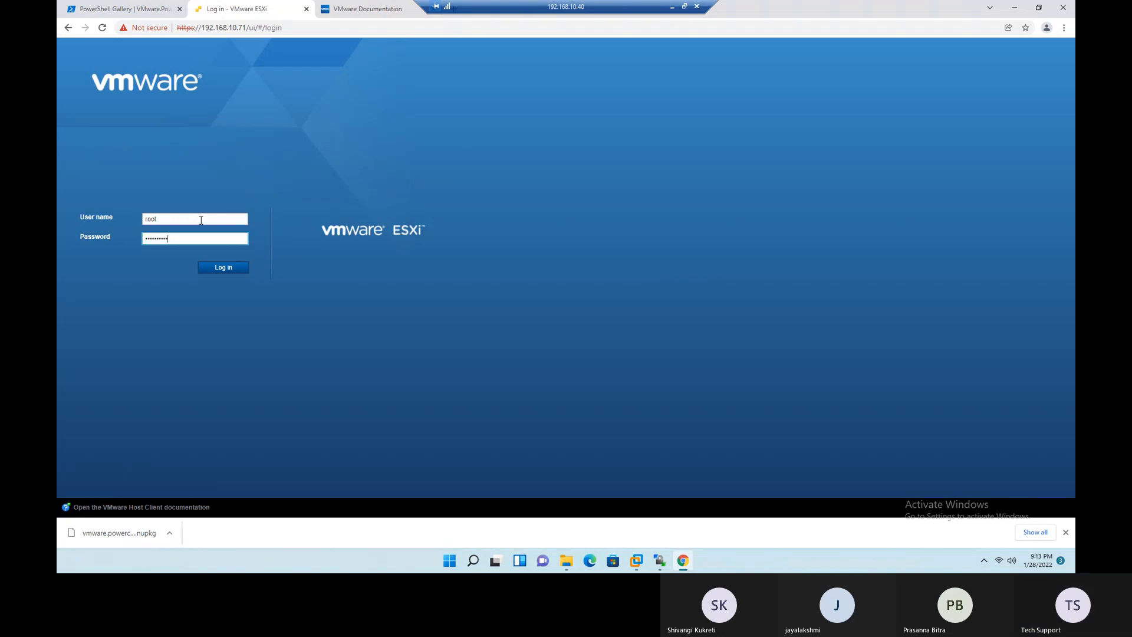
key("Return")
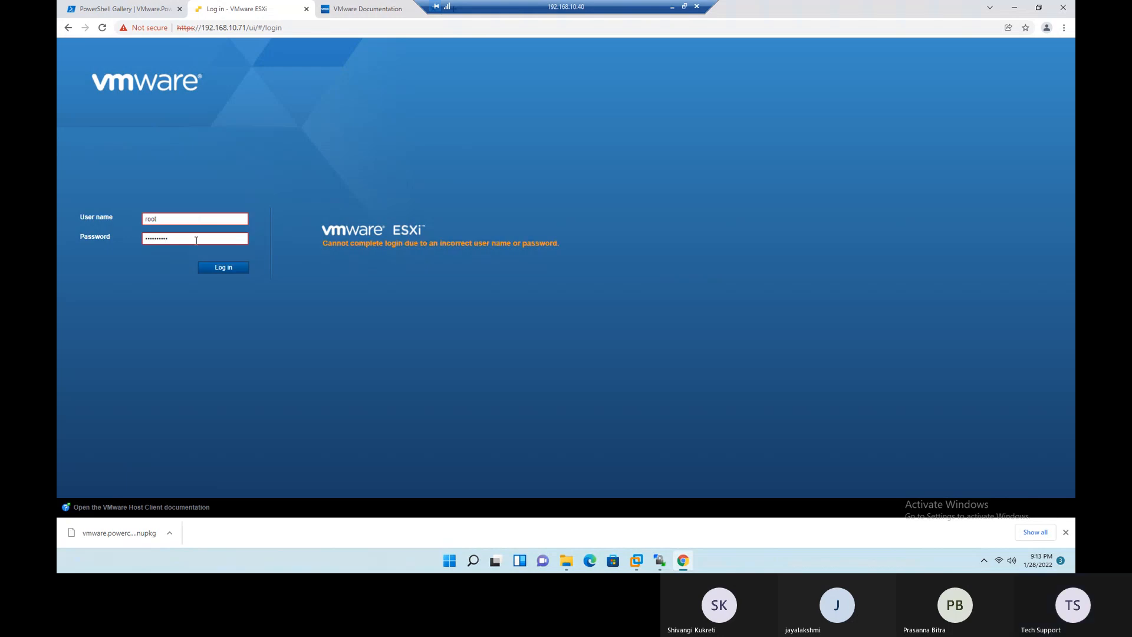
- Re-enter the root account's password to log in, and opt out of the VMware Customer Experience Improvement Program
left_click_drag(196, 241, 121, 244)
type("V•")
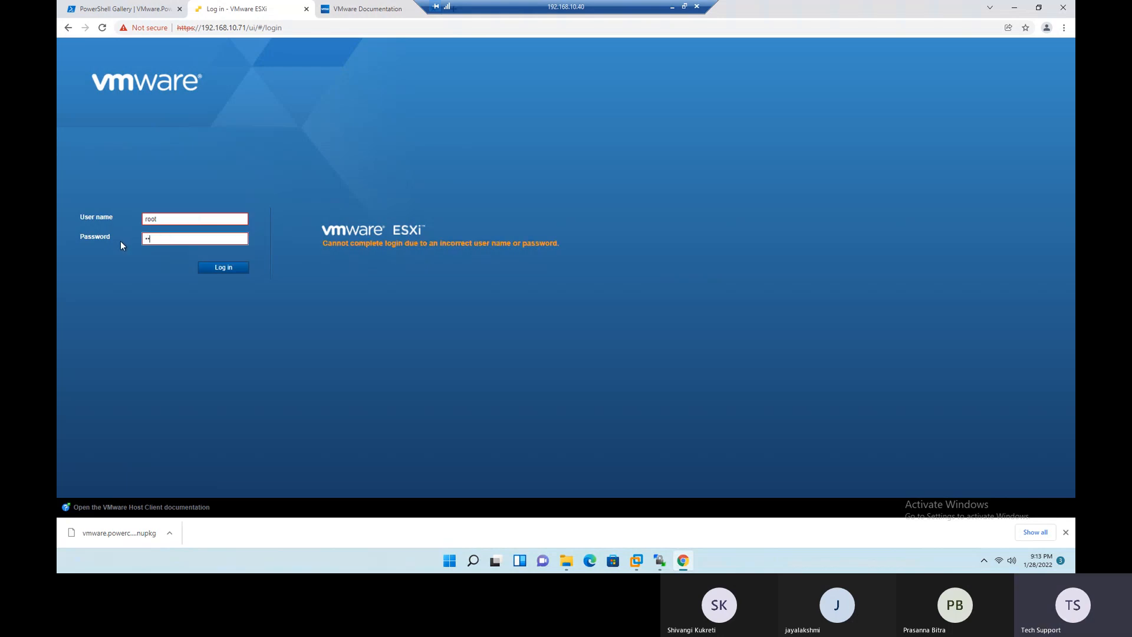
type("•••••")
key("Return")
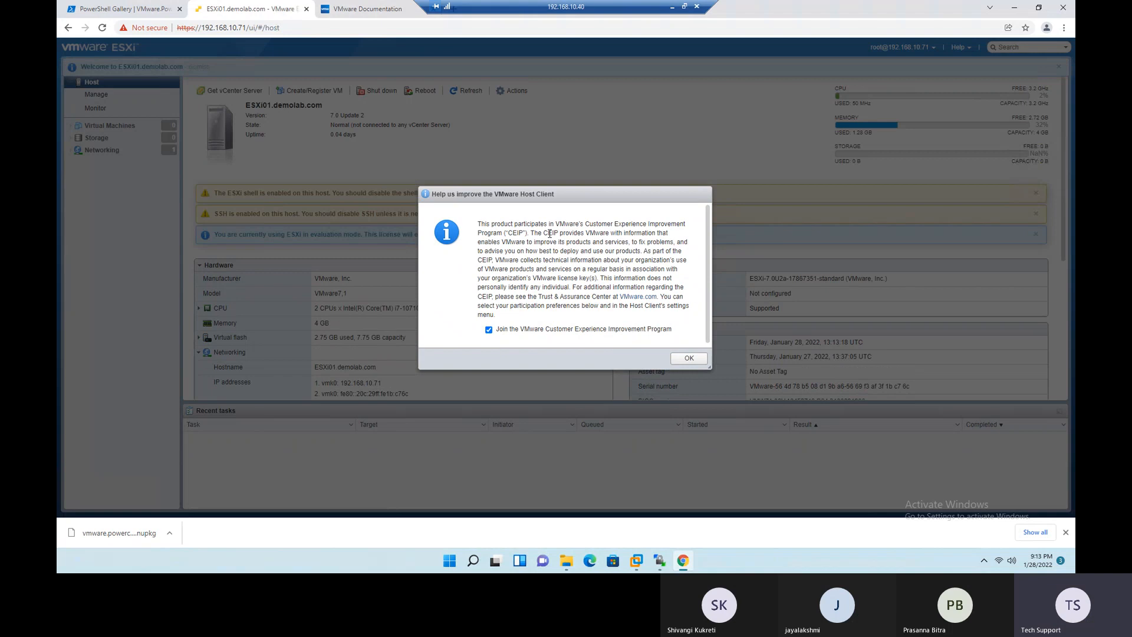
left_click(489, 330)
left_click(689, 358)
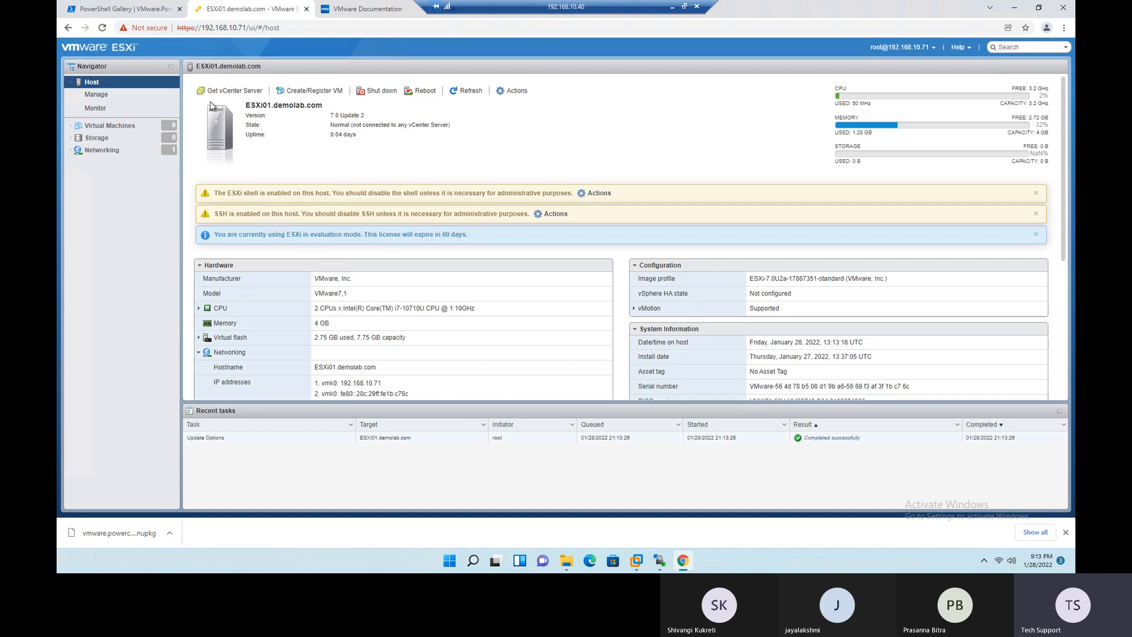
- Examine the host summary of ESXi01.demolab.com, highlighting its name, version, vCenter connection state, and uptime
left_click_drag(247, 105, 324, 106)
left_click(274, 124)
mouse_move(331, 115)
left_mouse_down()
mouse_move(368, 117)
mouse_move(341, 115)
left_mouse_up()
left_click(335, 126)
mouse_move(370, 128)
left_mouse_down()
mouse_move(451, 125)
mouse_move(356, 123)
left_mouse_up()
left_click(448, 140)
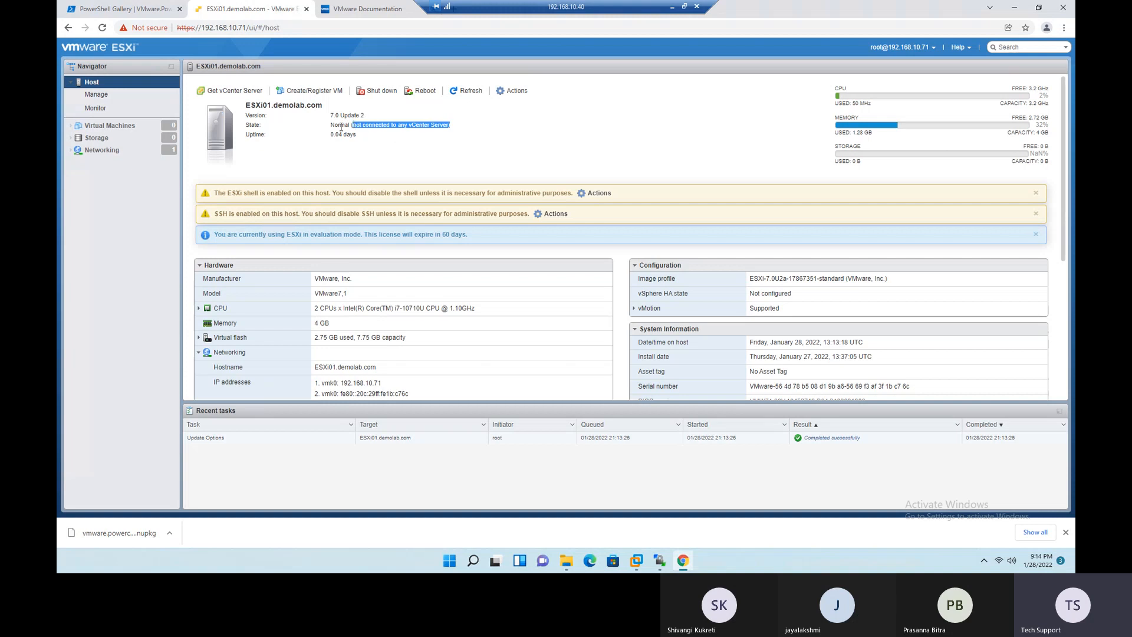
left_click(423, 144)
left_click_drag(408, 125, 456, 125)
left_click(447, 161)
mouse_move(357, 135)
left_mouse_down()
mouse_move(329, 136)
mouse_move(361, 136)
left_mouse_up()
left_click(359, 151)
- Highlight the ESXi shell warning on the host page and view the Services entry among its available actions
left_click_drag(232, 194, 575, 192)
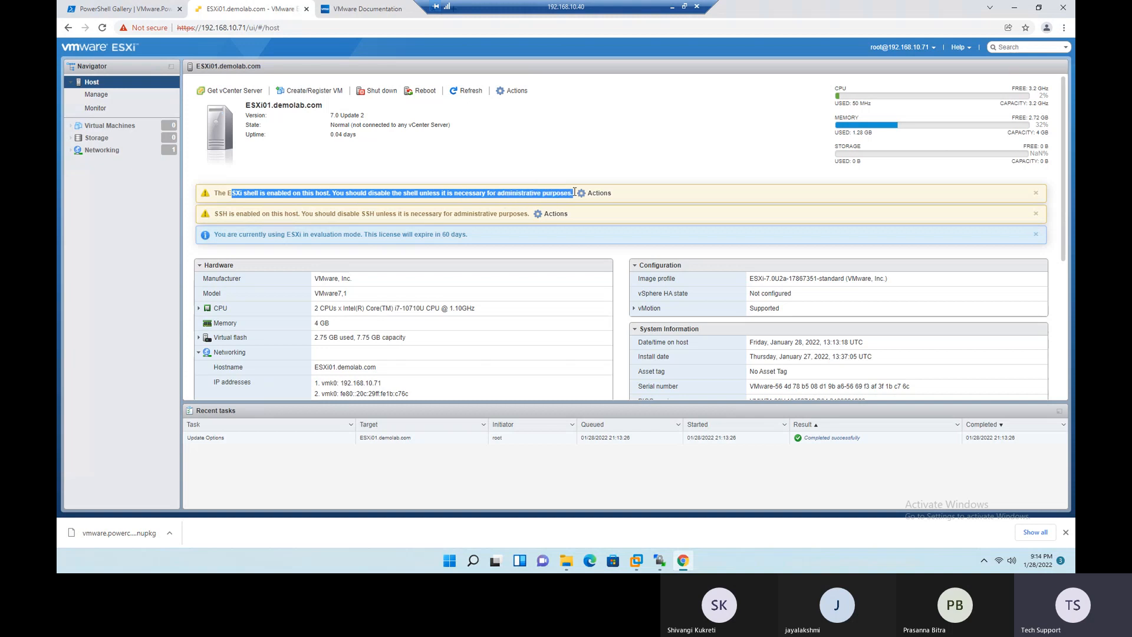
left_click(520, 157)
left_click_drag(232, 193, 258, 194)
left_click_drag(487, 193, 575, 194)
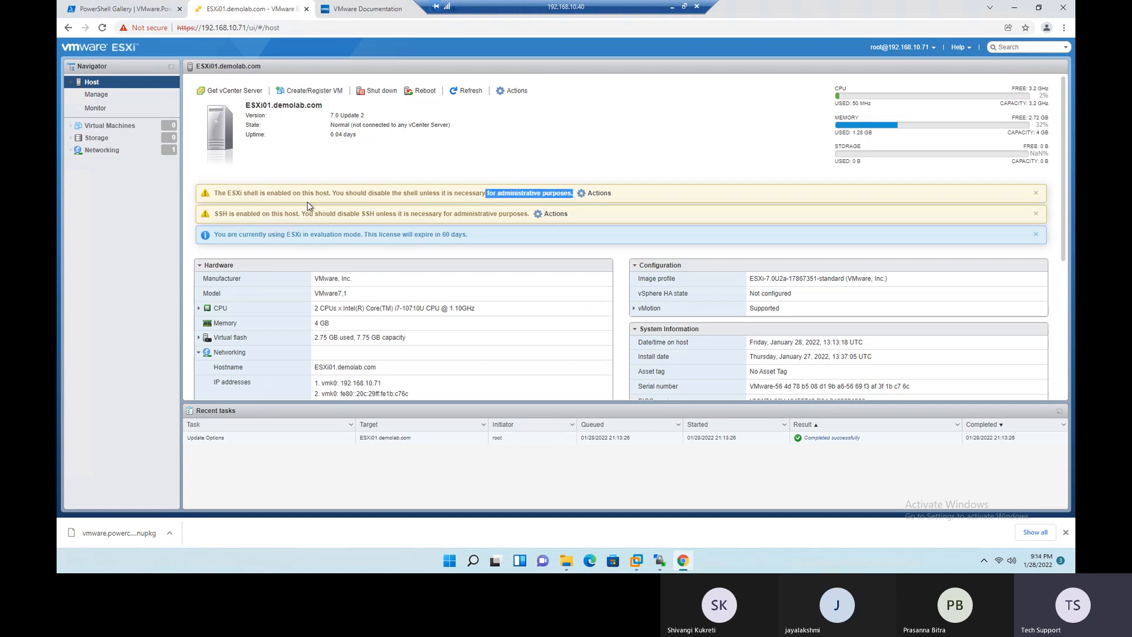
left_click(605, 197)
left_click(605, 197)
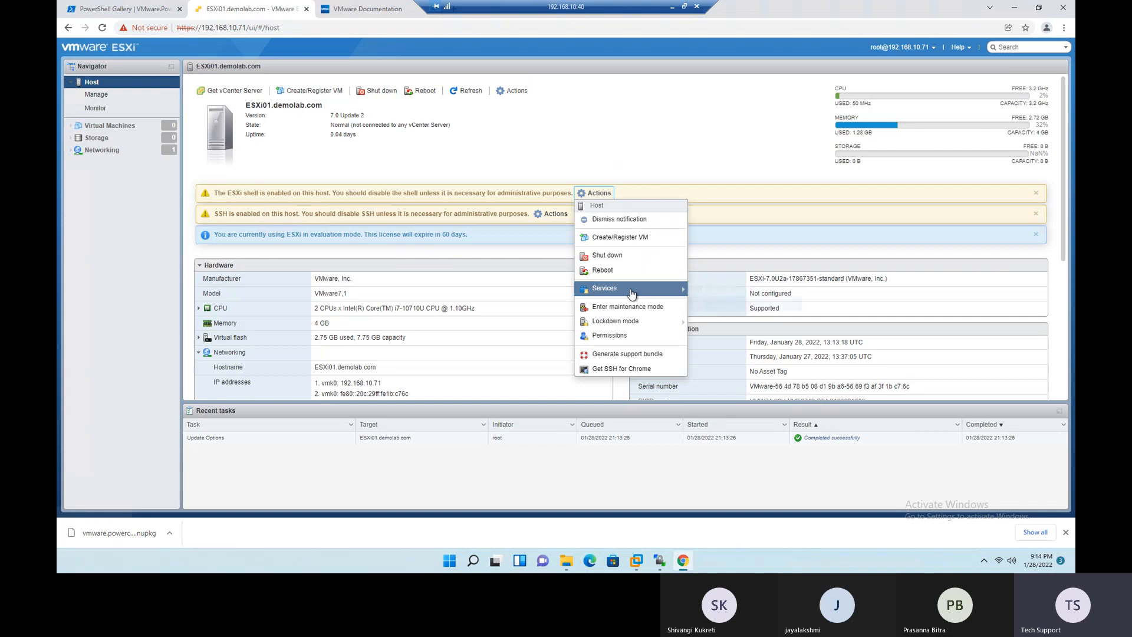
mouse_move(631, 294)
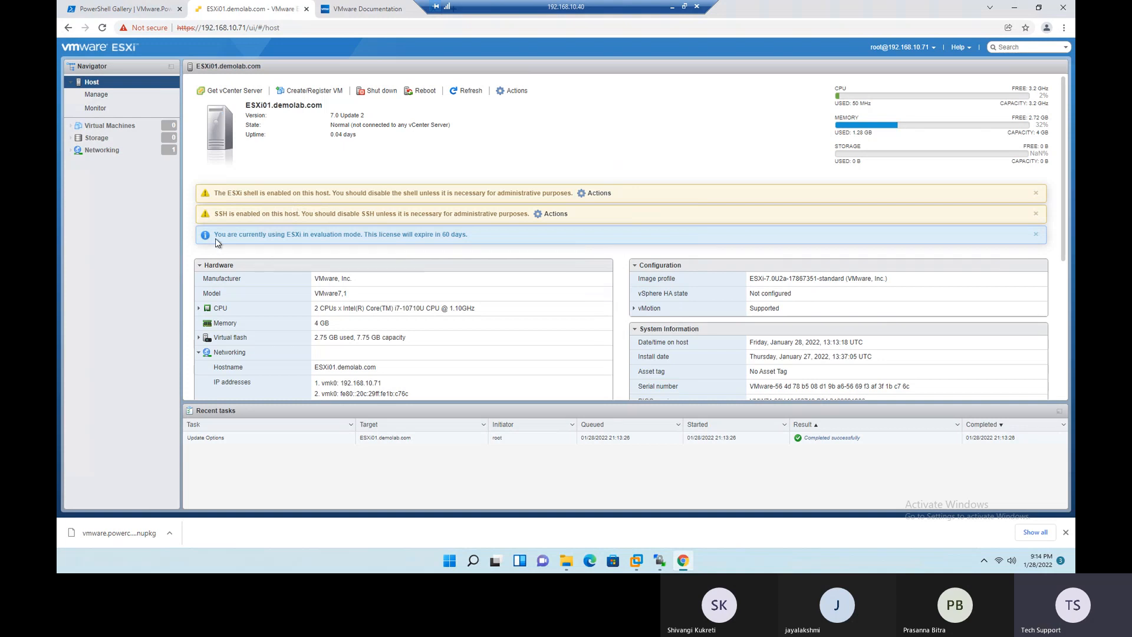
- Highlight the evaluation mode notice and its license expiry period on the host page
left_click_drag(216, 236, 290, 241)
left_click(476, 240)
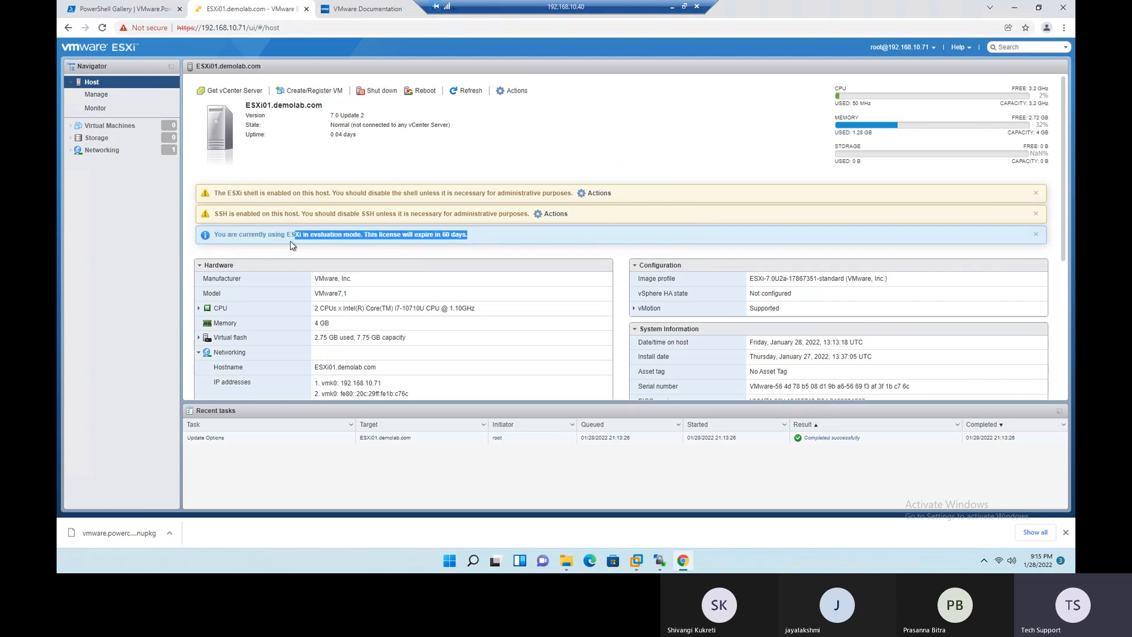
left_click_drag(441, 234, 467, 234)
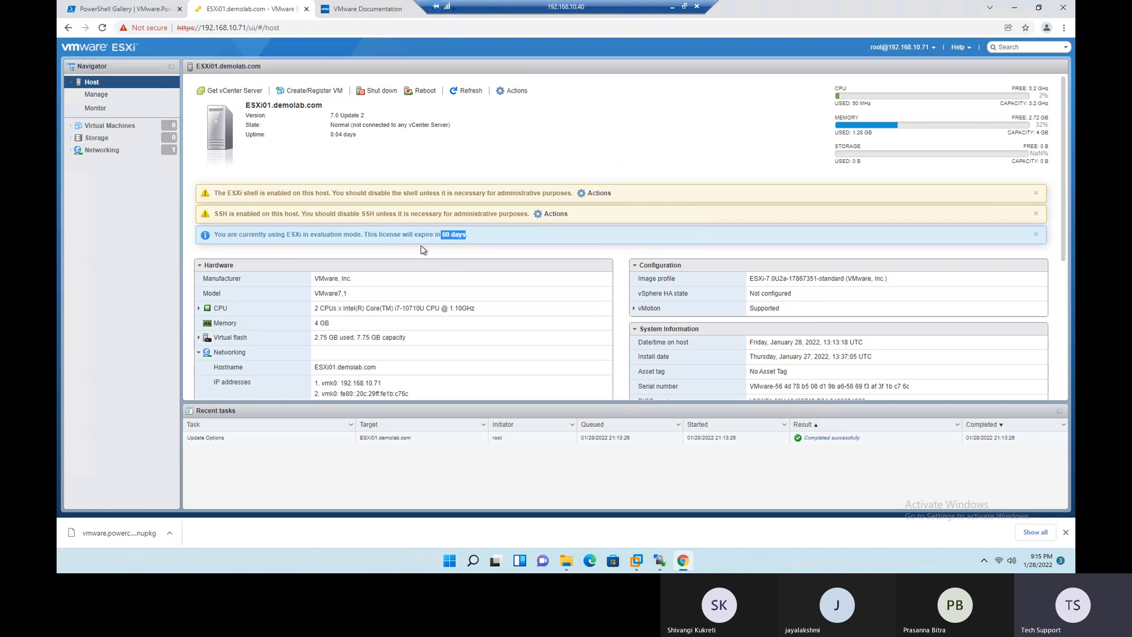
- Highlight the host's manufacturer and model in the Hardware section
scroll(423, 249, "down", 1)
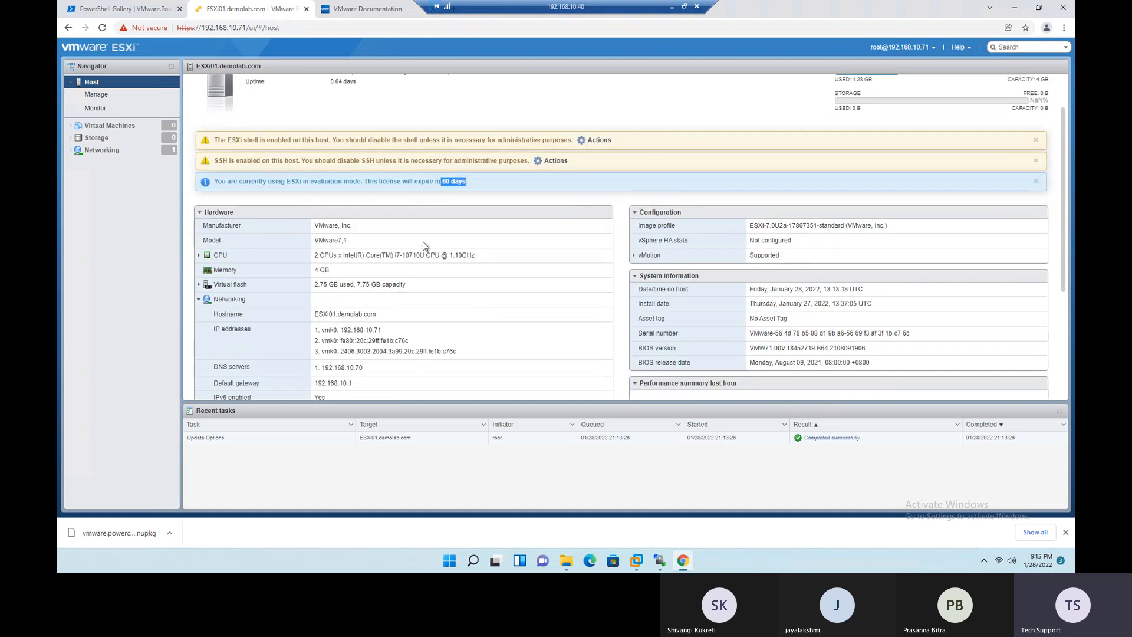
scroll(423, 245, "down", 1)
scroll(423, 241, "down", 1)
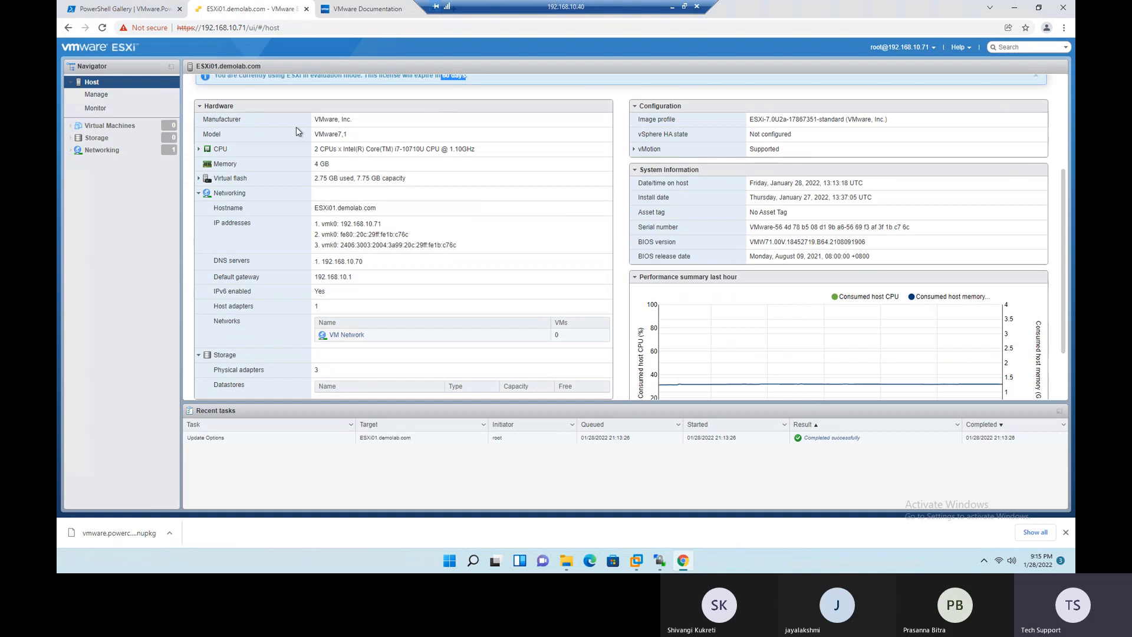
mouse_move(315, 120)
left_mouse_down()
mouse_move(368, 121)
mouse_move(312, 122)
left_mouse_up()
left_click(377, 121)
left_click_drag(394, 125, 315, 130)
left_click_drag(315, 135, 354, 139)
left_click_drag(382, 139, 313, 141)
left_click(125, 211)
- Highlight the processor description and clock speed, and expand the CPU details in the Hardware section
left_click_drag(314, 149, 463, 152)
left_click(491, 161)
left_click_drag(450, 151, 477, 151)
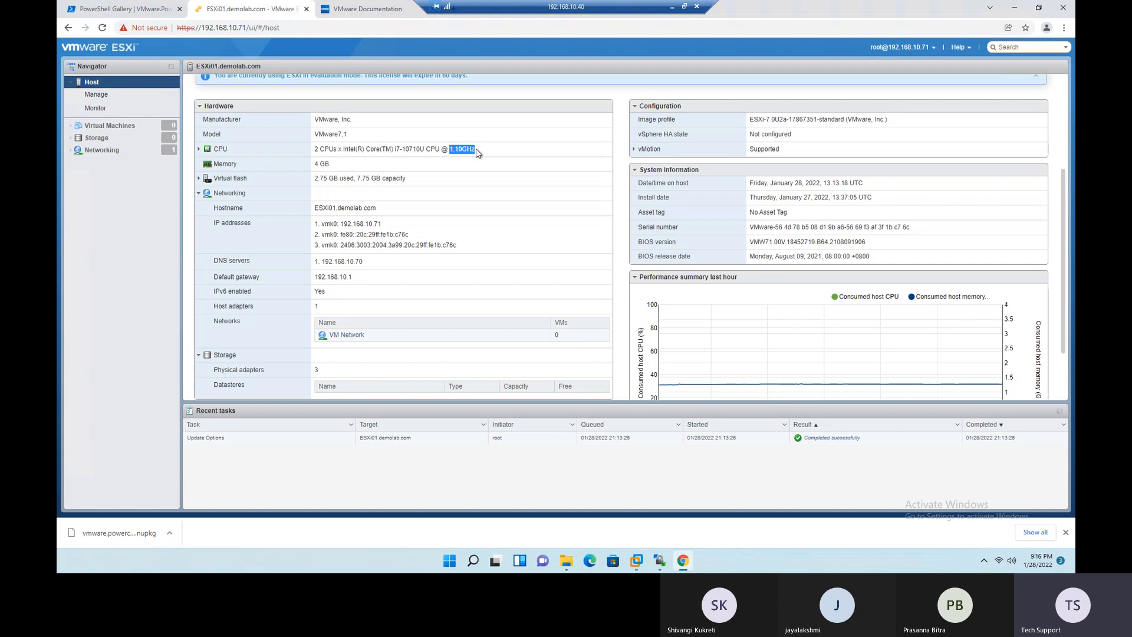
left_click(199, 150)
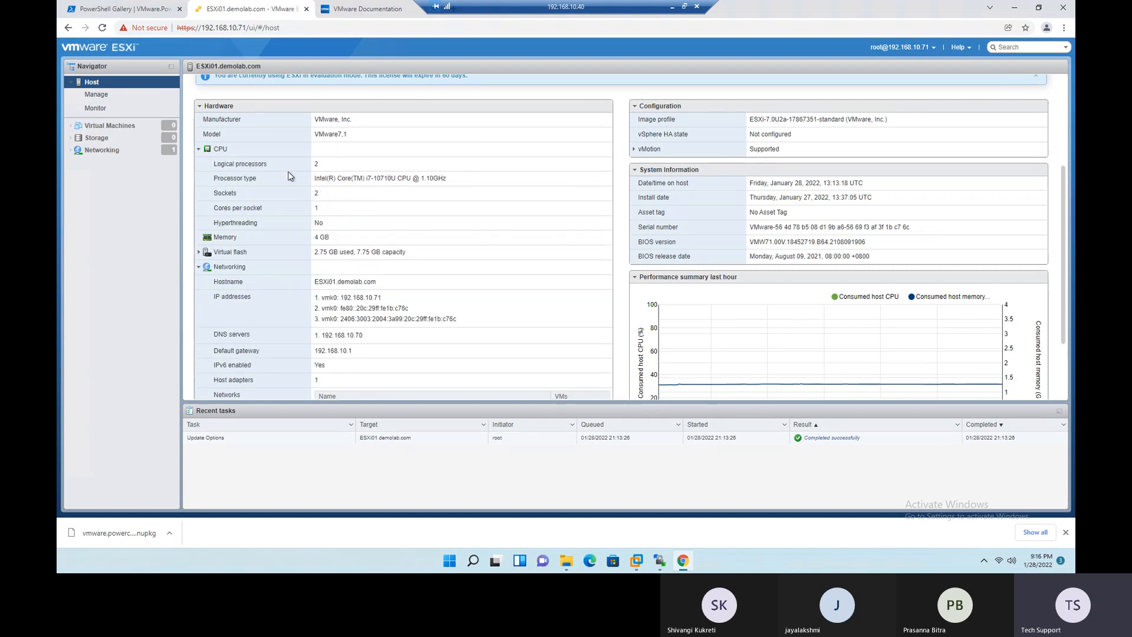
left_click_drag(330, 167, 295, 166)
left_click(199, 150)
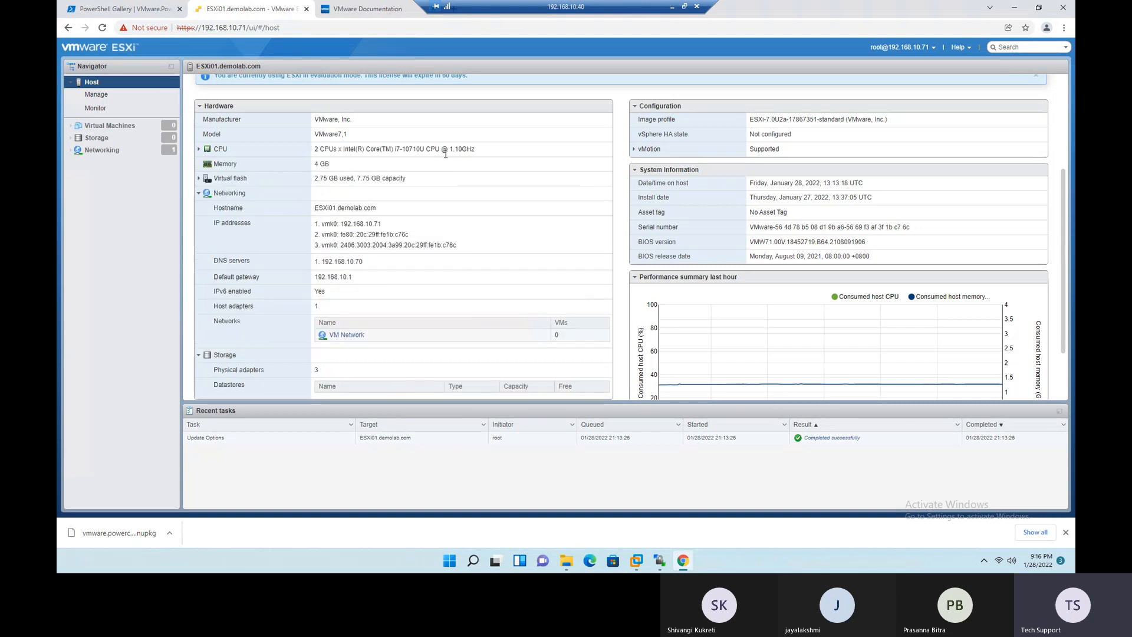
left_click(199, 149)
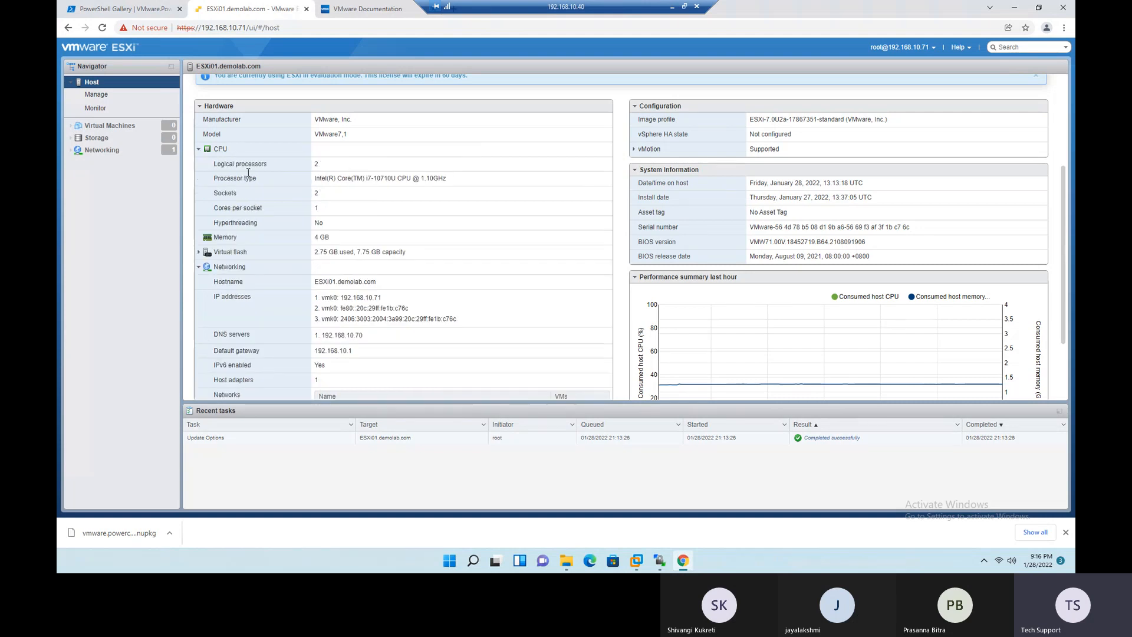
- Examine the CPU details, highlighting the processor type, hyperthreading, sockets, and logical processors
left_click_drag(315, 178, 314, 239)
left_click_drag(213, 223, 258, 225)
double_click(319, 224)
double_click(319, 194)
double_click(319, 164)
double_click(320, 195)
left_click_drag(317, 195, 316, 193)
- Highlight the host's memory size, and expand the virtual flash details to view them before collapsing them again
left_click(231, 241)
left_click_drag(352, 238, 314, 238)
left_click(207, 250)
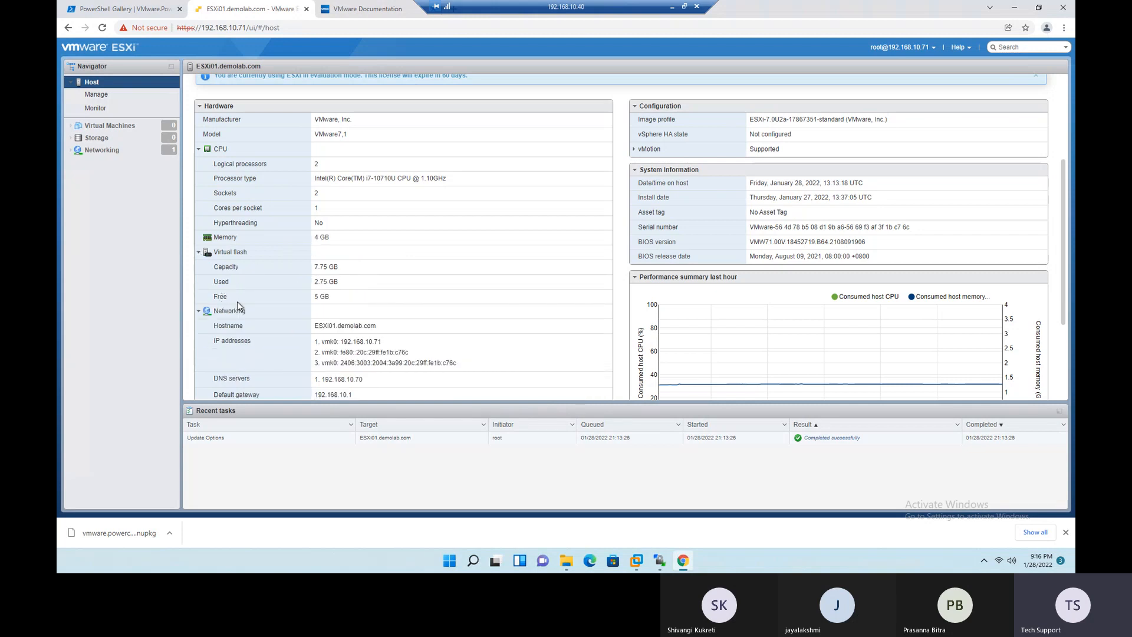
left_click(204, 255)
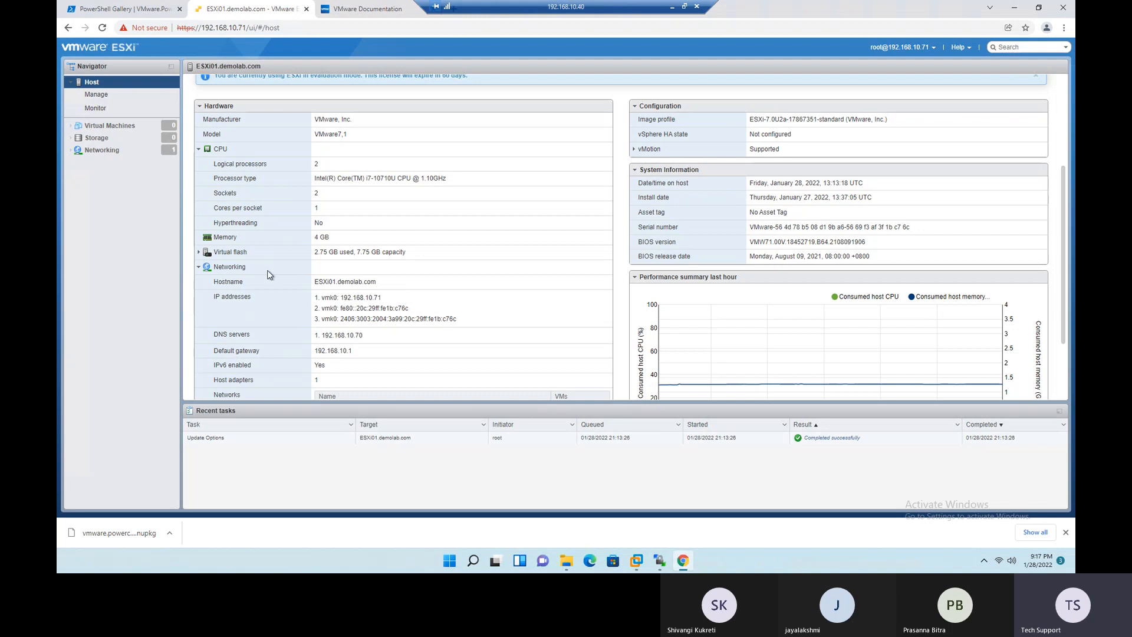
- Review the Networking and Storage details in the Hardware section and collapse both groups
left_click_drag(268, 268, 206, 269)
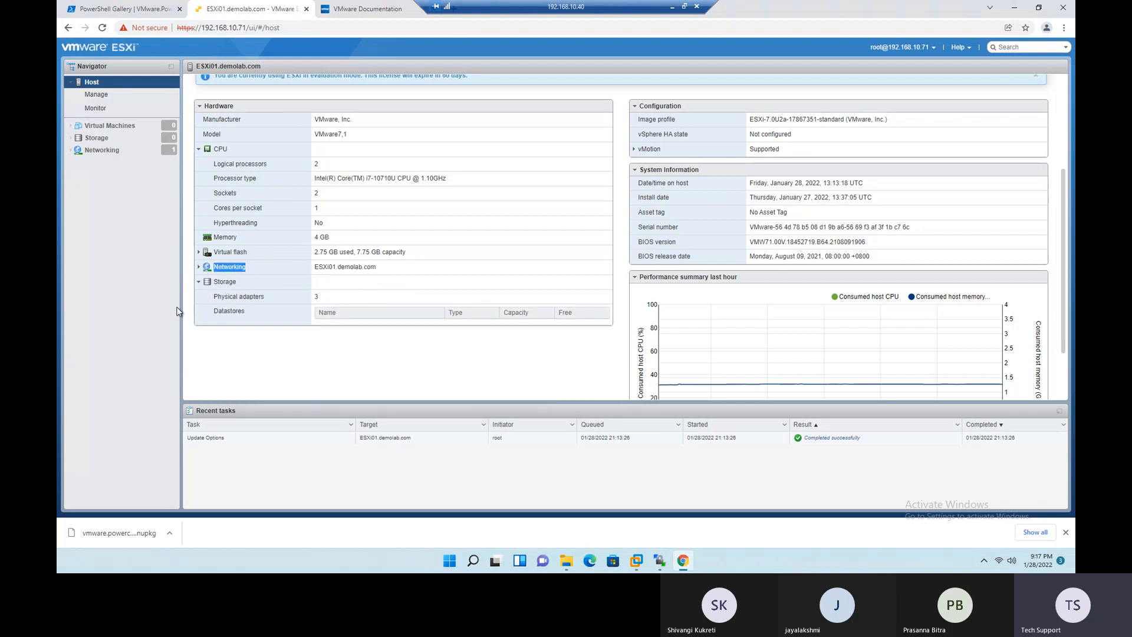
left_click(269, 270)
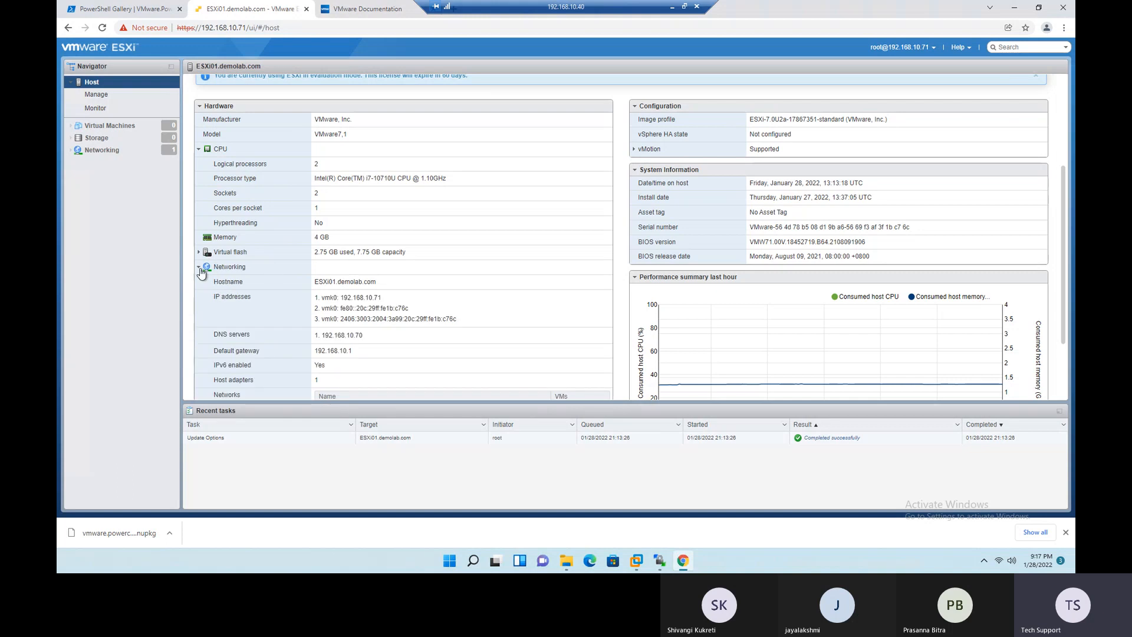
left_click(199, 267)
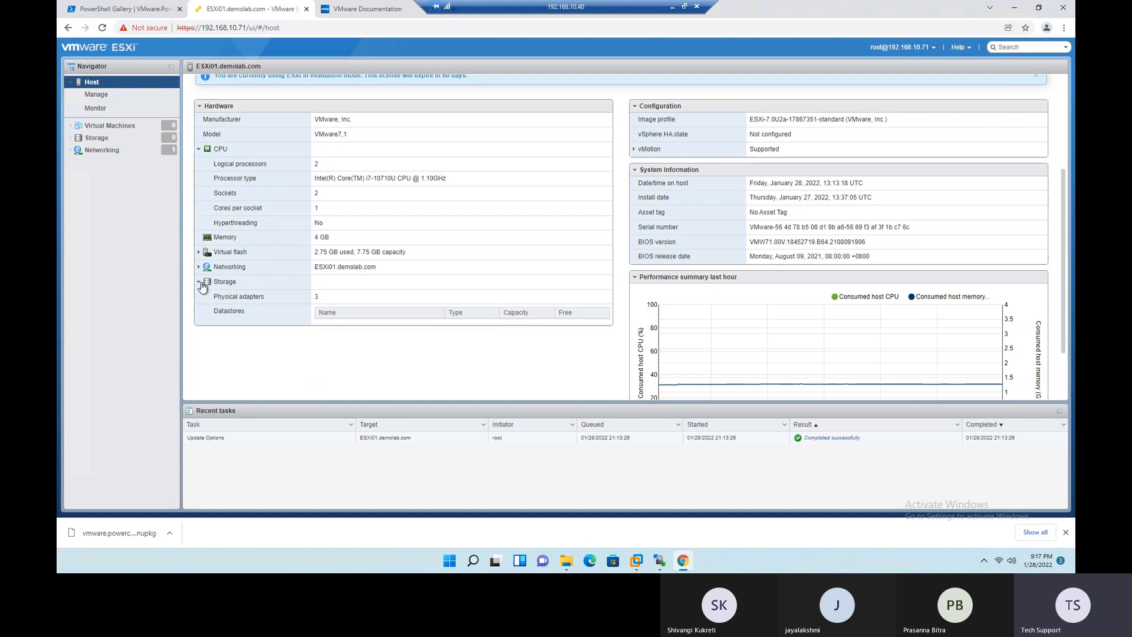
left_click(199, 282)
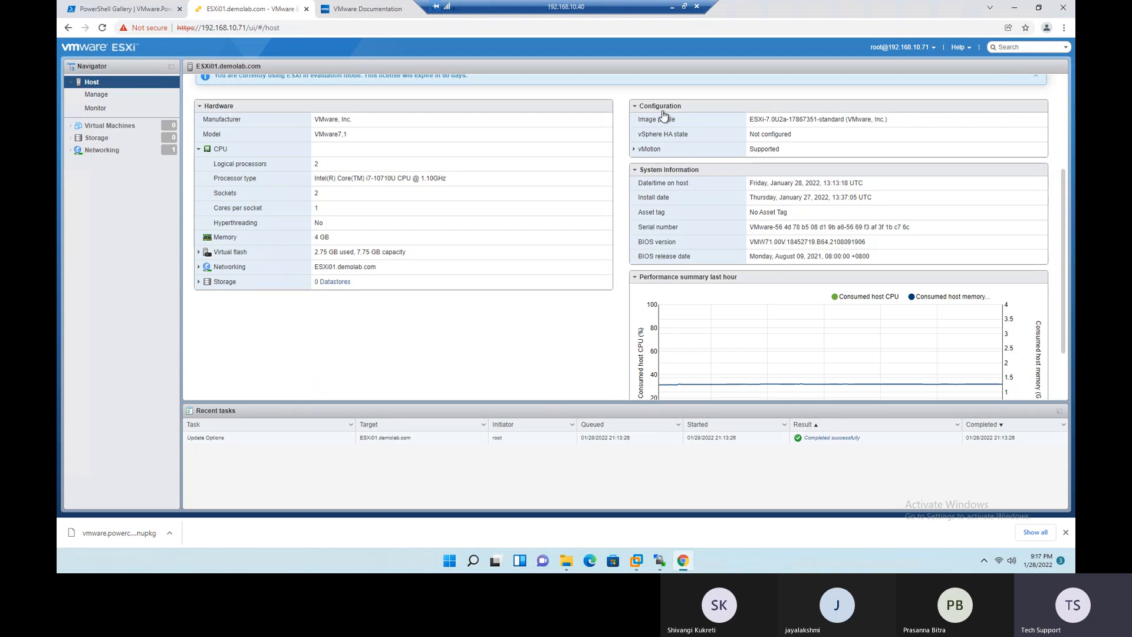
- Highlight the image profile label and its value in the host's Configuration section
scroll(720, 139, "up", 2)
left_click_drag(641, 228, 677, 227)
left_click(684, 229)
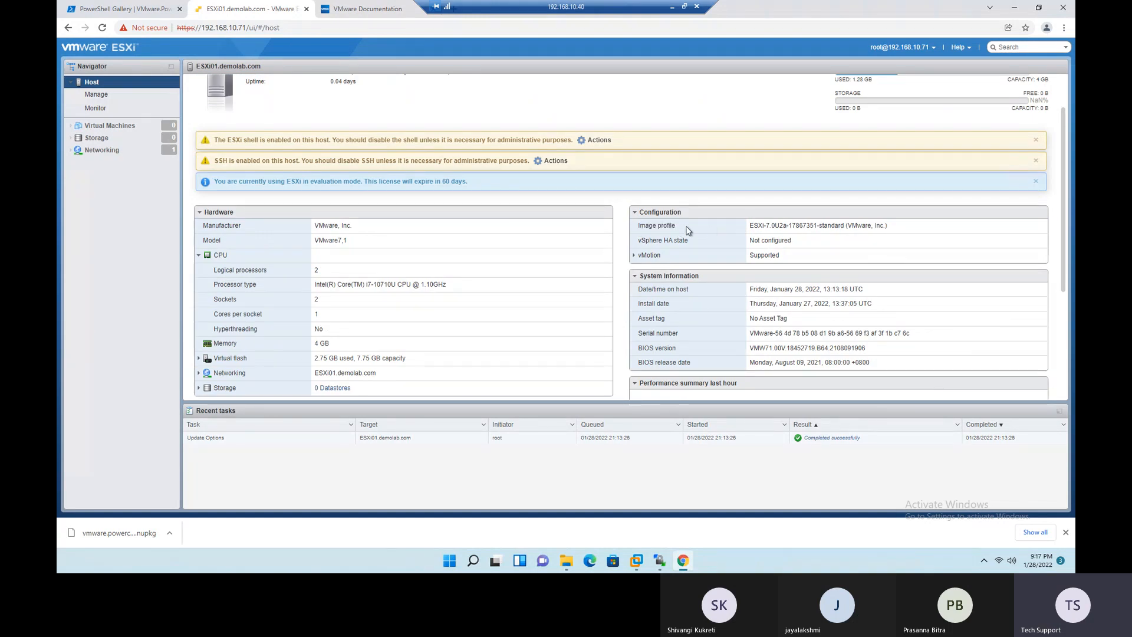
left_click_drag(750, 227, 894, 227)
left_click(894, 227)
left_click_drag(749, 229, 894, 235)
- Highlight the vSphere HA state, and expand the vMotion details to check its support before collapsing them
left_click_drag(642, 240, 669, 237)
left_click_drag(748, 242, 798, 241)
left_click(688, 243)
double_click(669, 241)
left_click_drag(694, 241, 637, 241)
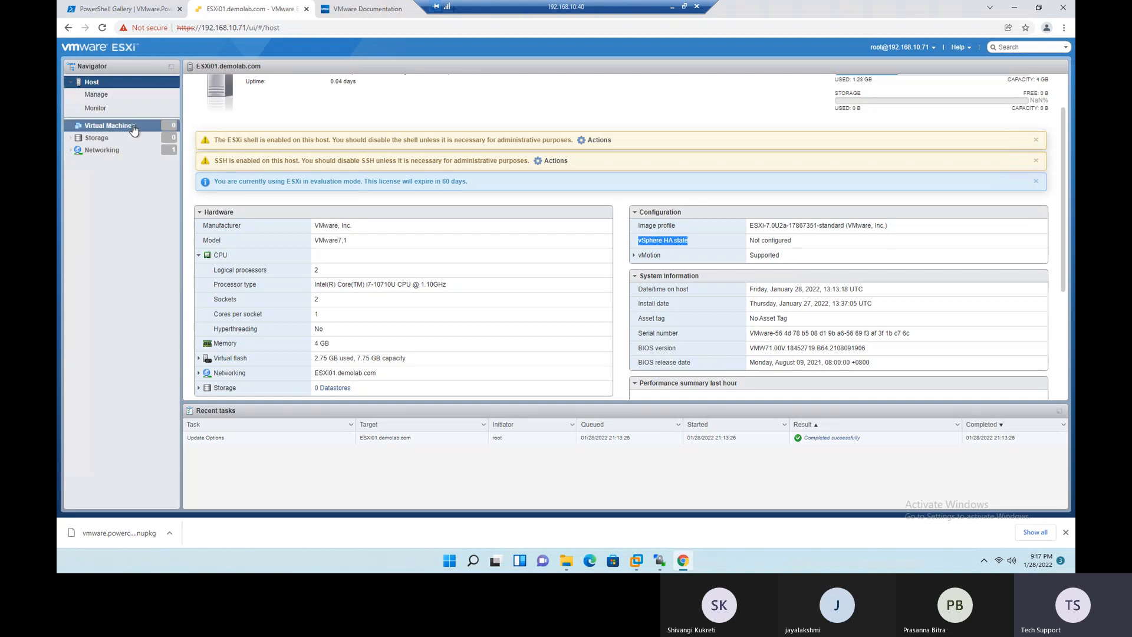
left_click(668, 255)
double_click(666, 240)
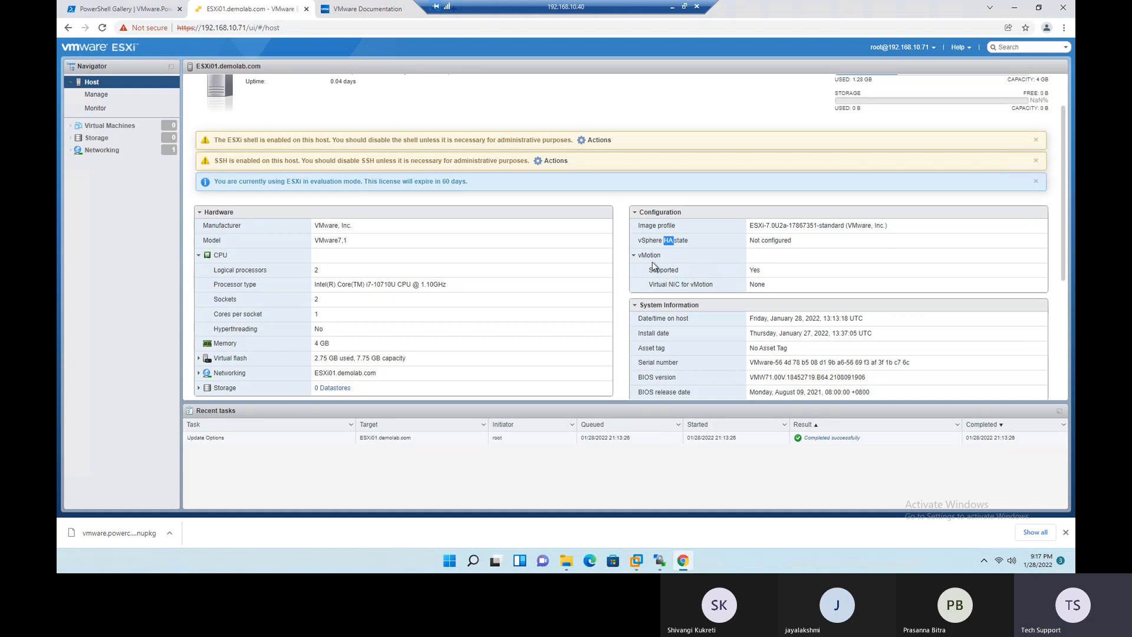
left_click_drag(770, 276, 742, 275)
left_click(636, 256)
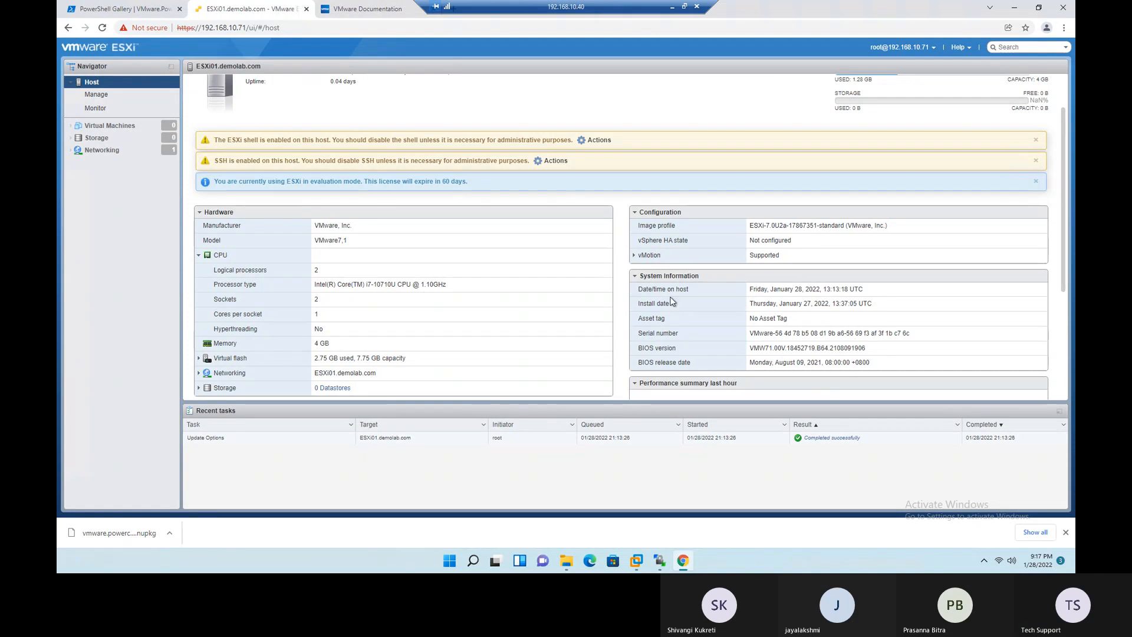
- Highlight the host's date and time, install date, and asset tag in the System Information section
left_click_drag(640, 291, 851, 293)
left_click(878, 293)
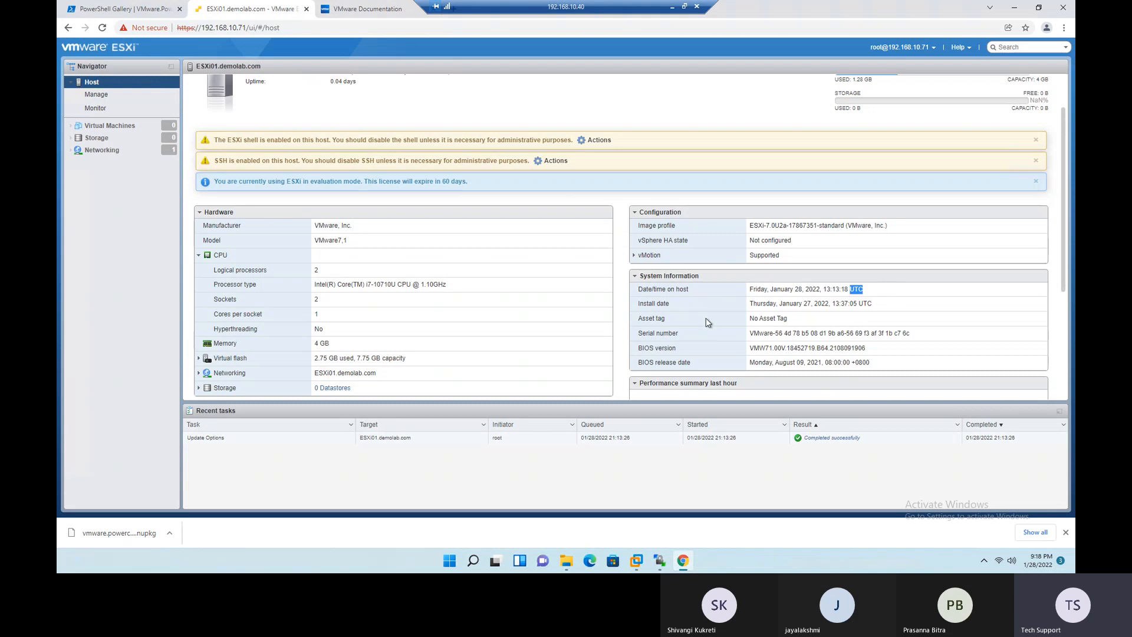
left_click_drag(637, 303, 749, 326)
left_click(806, 310)
left_click(737, 329)
- Open a Windows Command Prompt and try to query the serial number with "wmic bios serialnumber"
key("super+r")
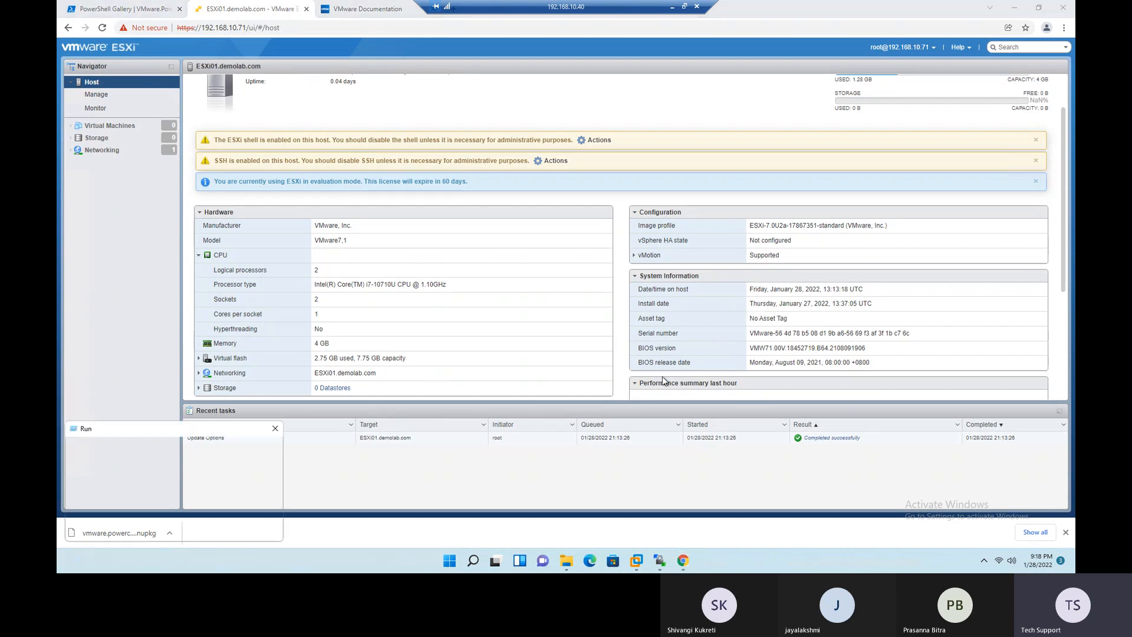
type("cmd")
key("Return")
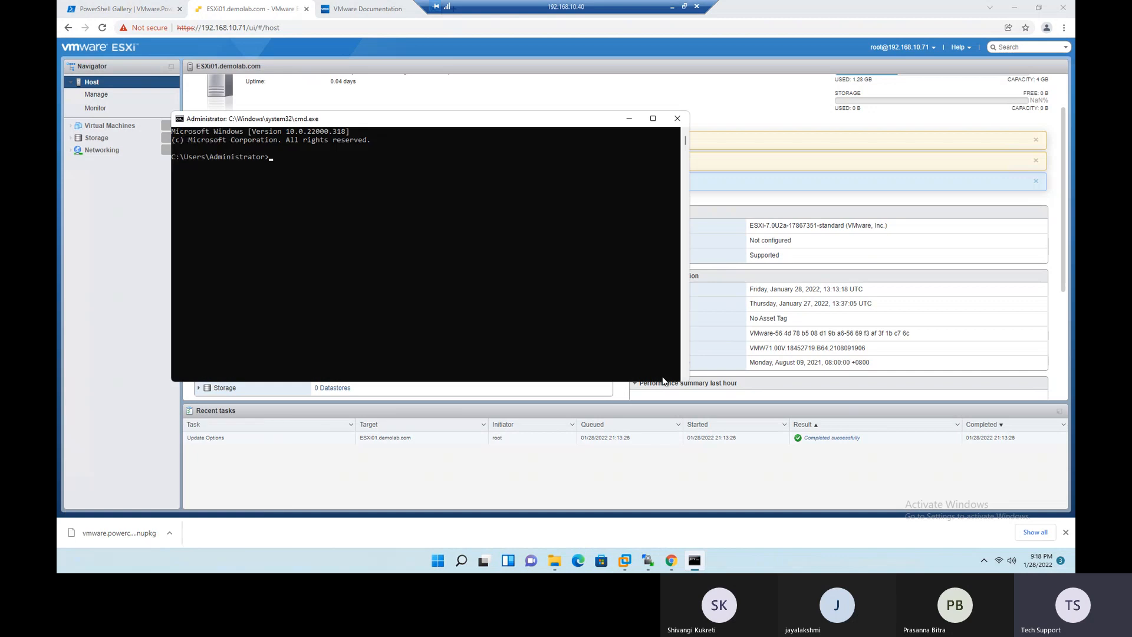
type("wmic bios serialnumber")
key("Return")
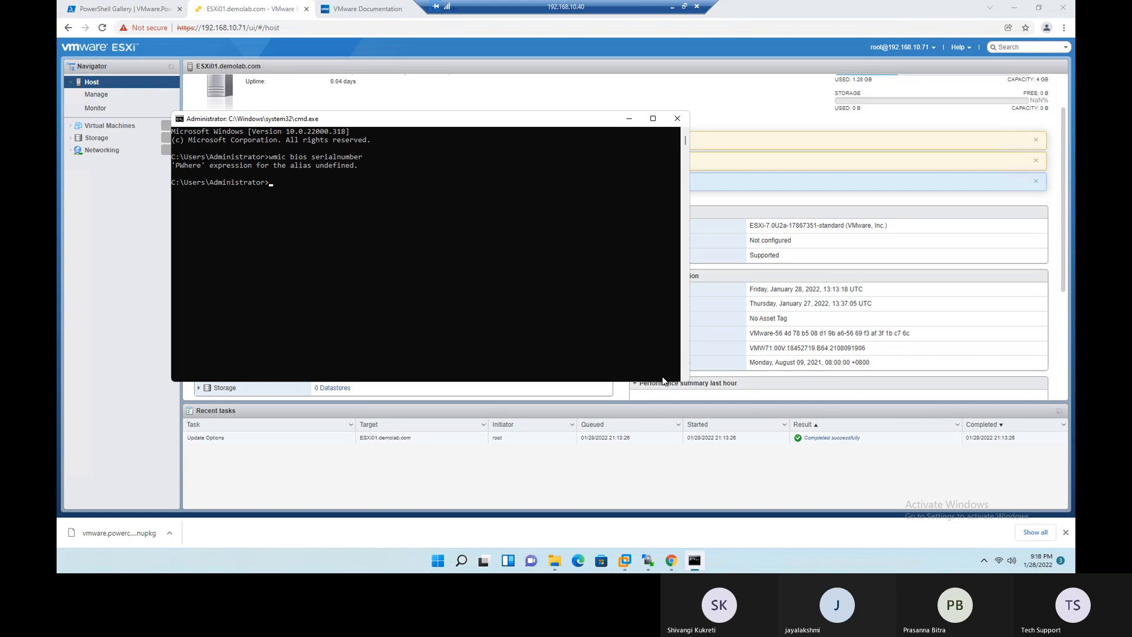
- Rerun the previous command edited to "wmic bios serial number"
key("Up")
key("Left")
key("Left")
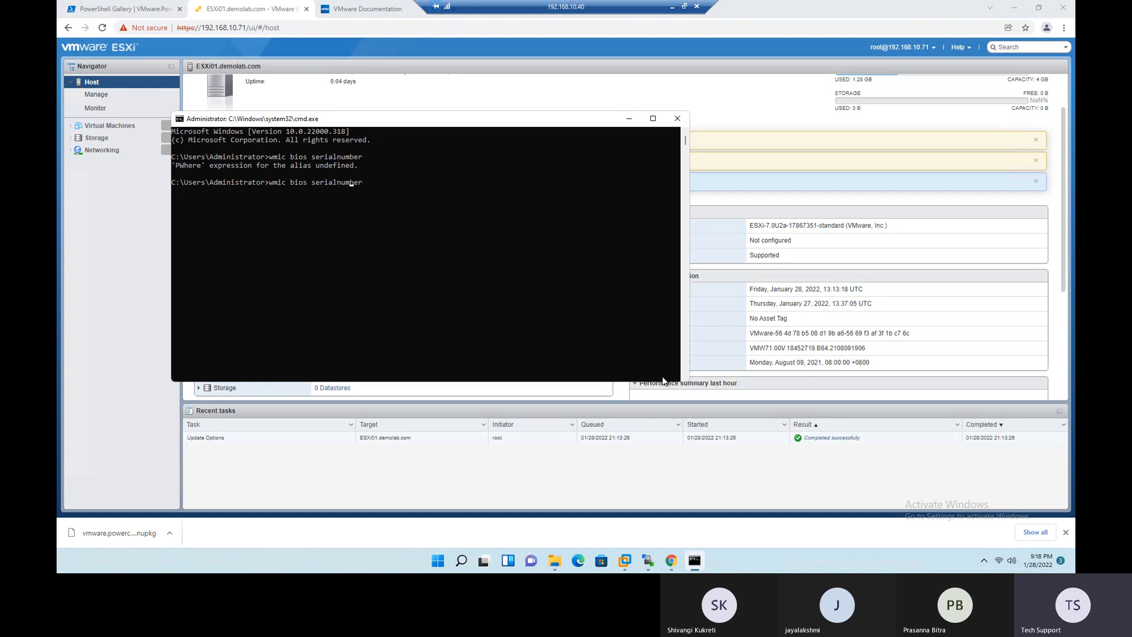
key("Return")
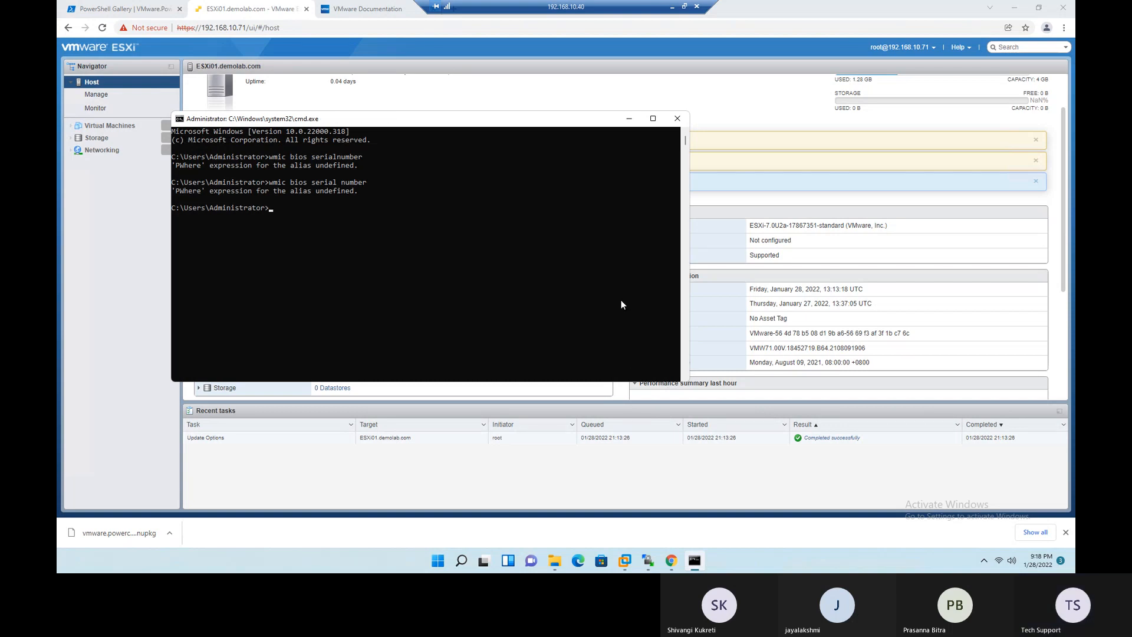
- Copy "wmic bios serialnumber" from the Command Prompt and search Google for it in the browser's VMware Documentation tab
left_click_drag(270, 157, 361, 158)
right_click(359, 158)
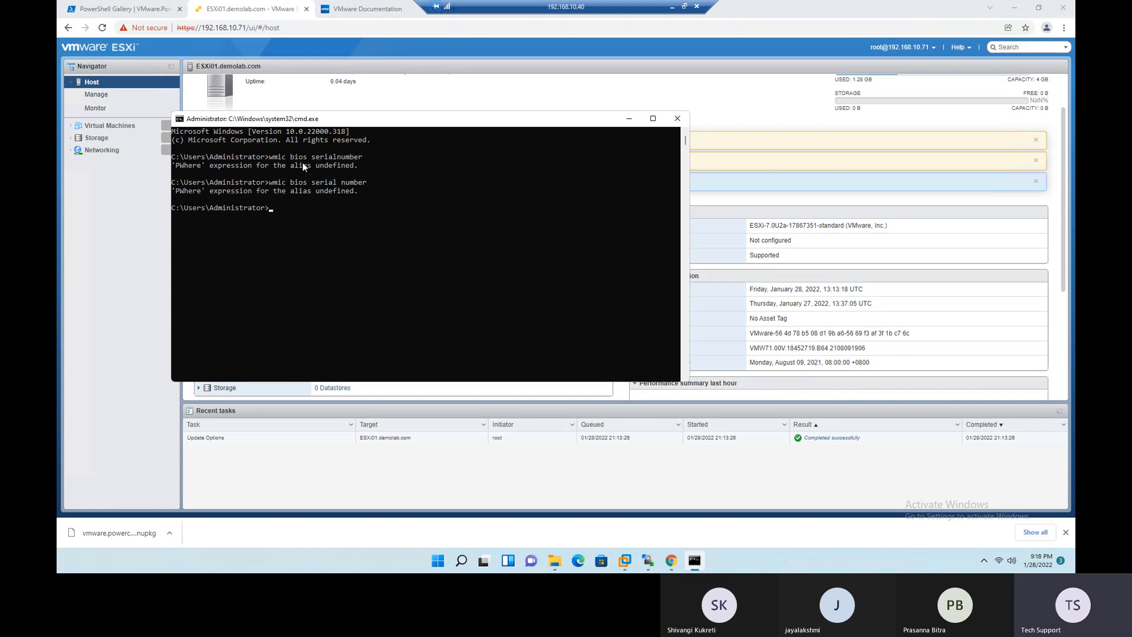
left_click(380, 11)
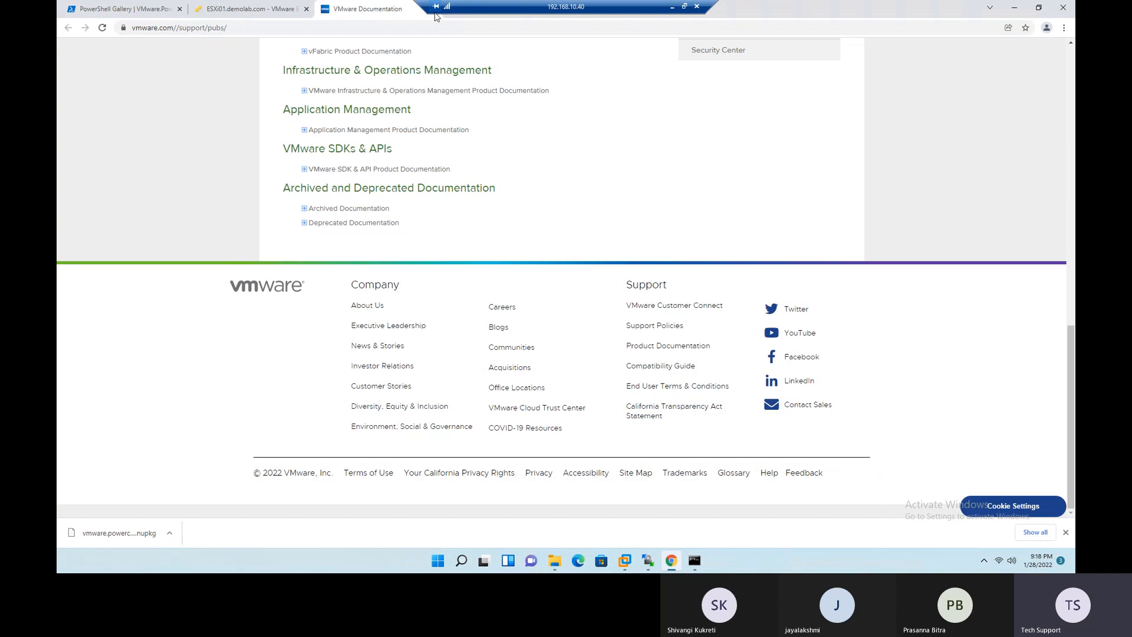
left_click(368, 26)
key("ctrl+v")
key("Return")
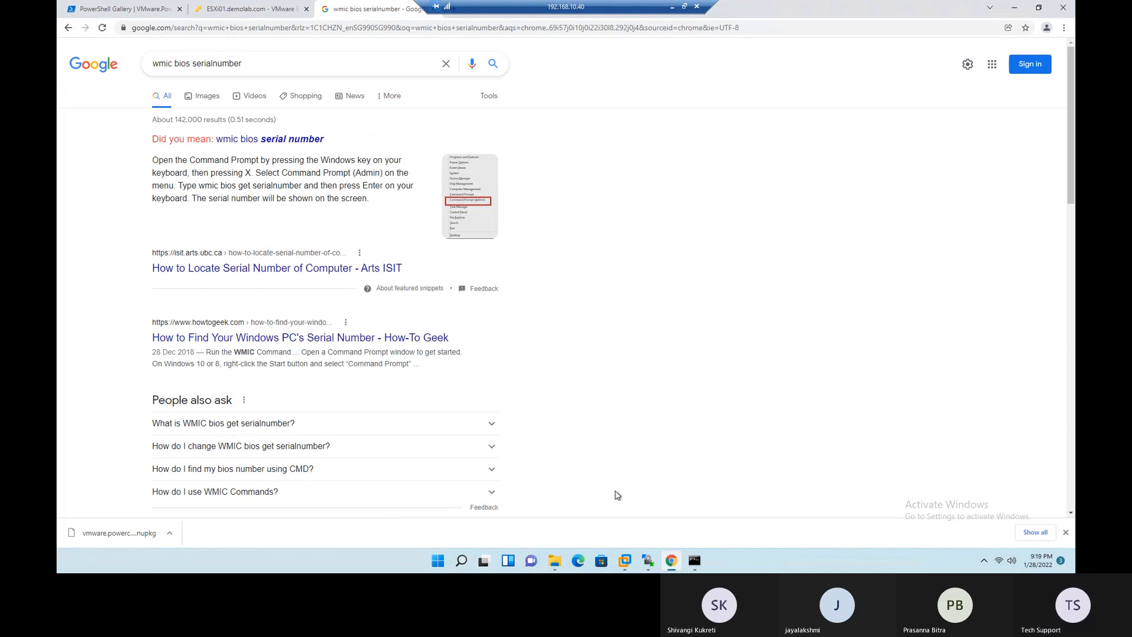
- Search for the suggested spelling "wmic bios serial number", and preview the jindublog Command Prompt example among the image results
left_click(695, 561)
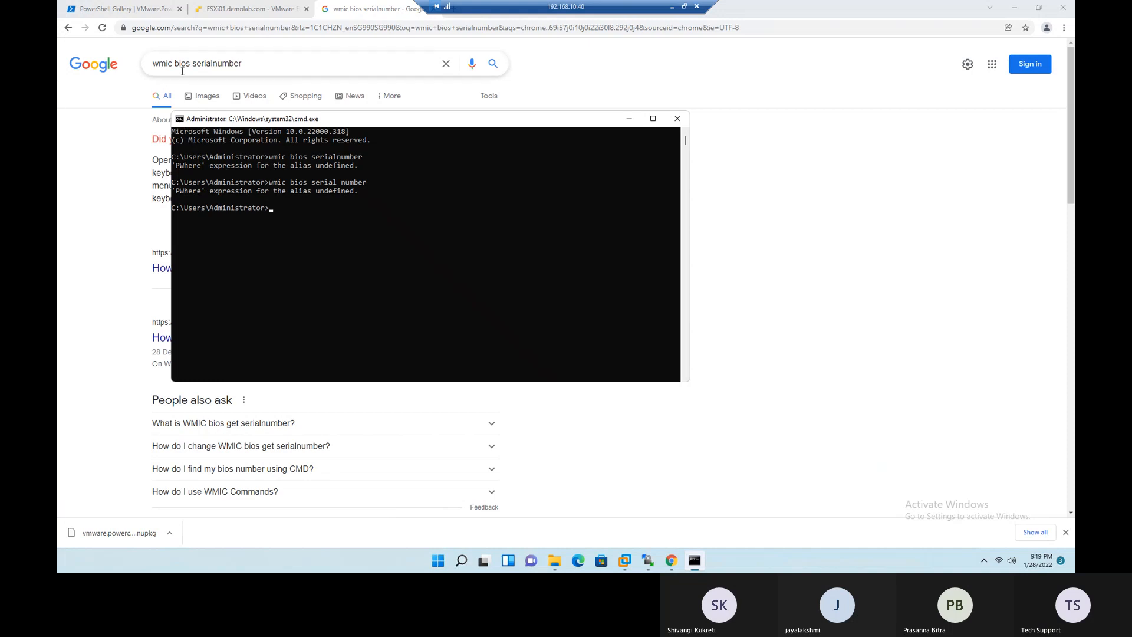
left_click_drag(299, 120, 553, 146)
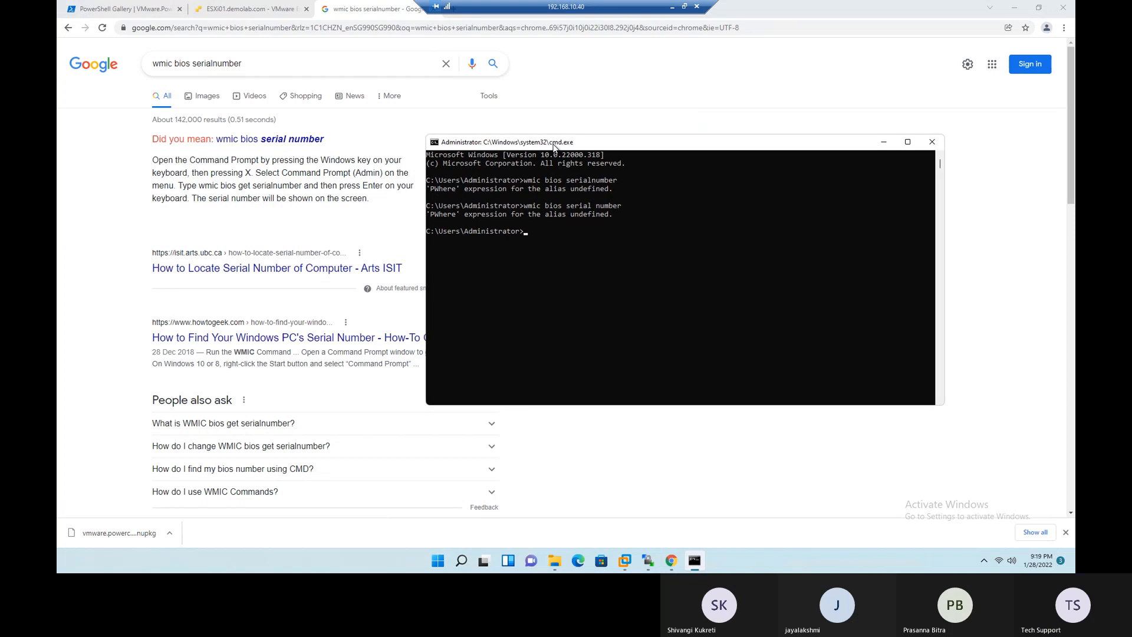
left_click(266, 145)
left_click(267, 142)
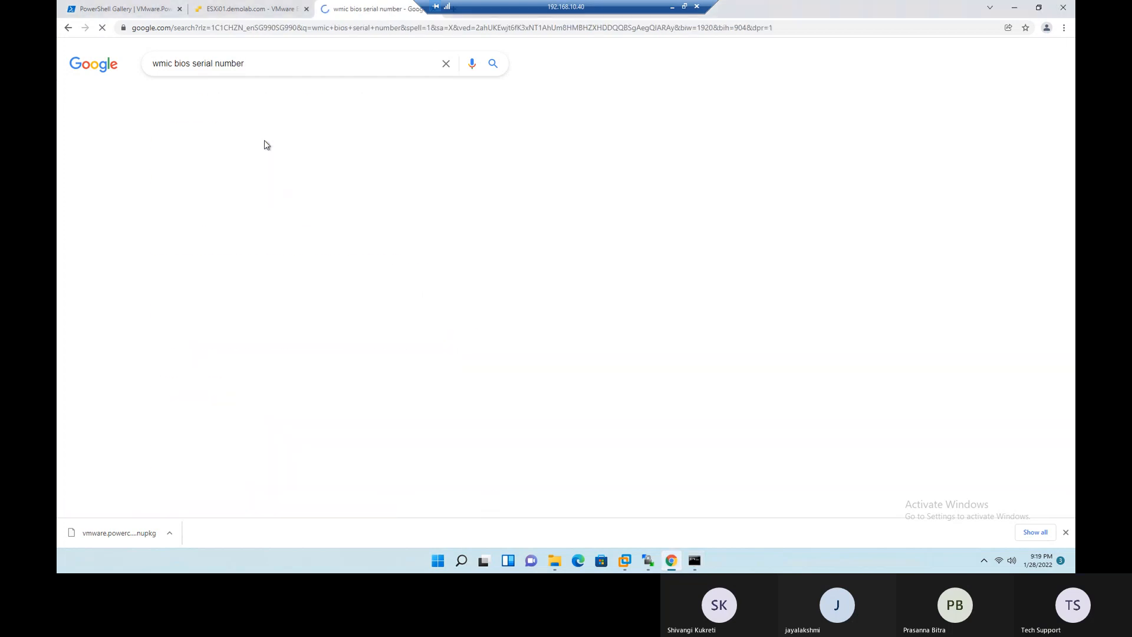
left_click(199, 101)
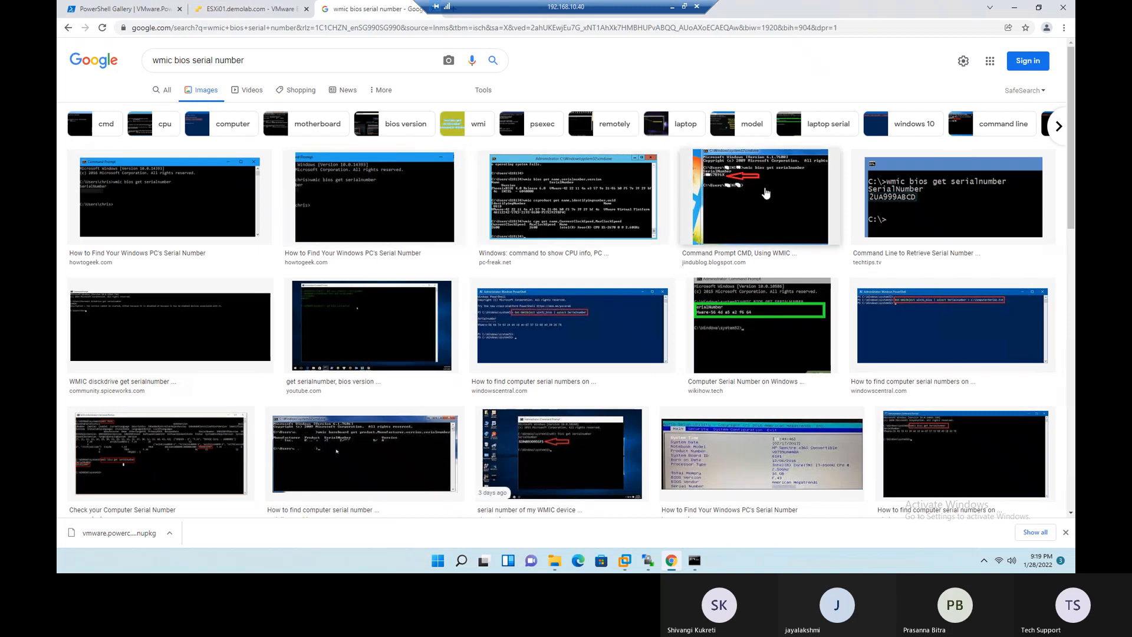
left_click(768, 192)
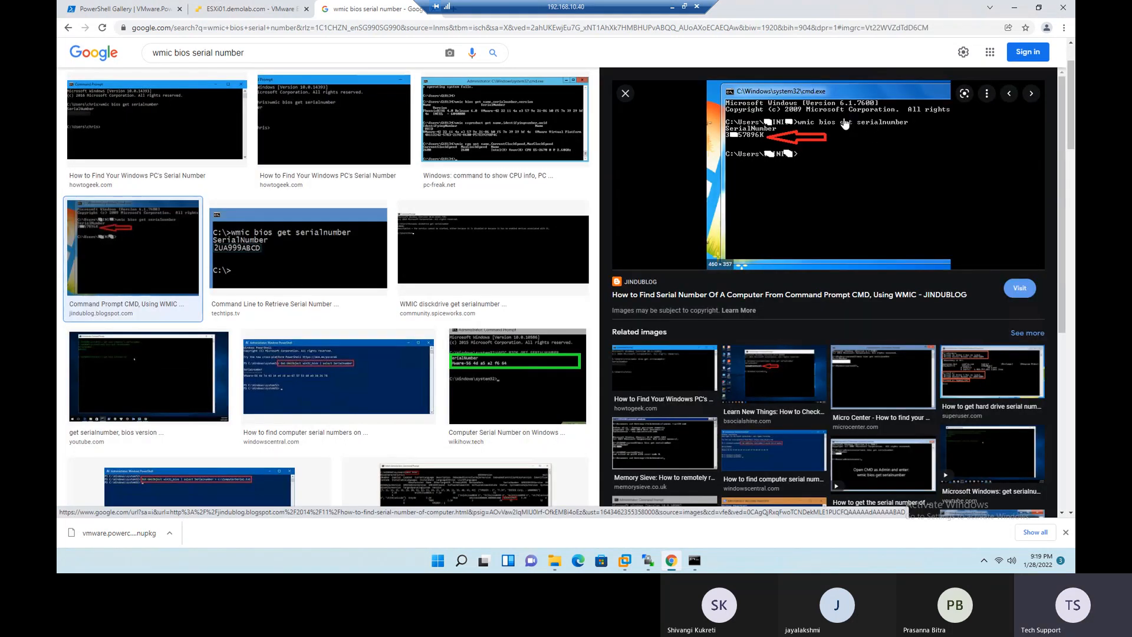
- Minimize the remote desktop session and open a Command Prompt on the local computer with "cmd"
left_click(672, 7)
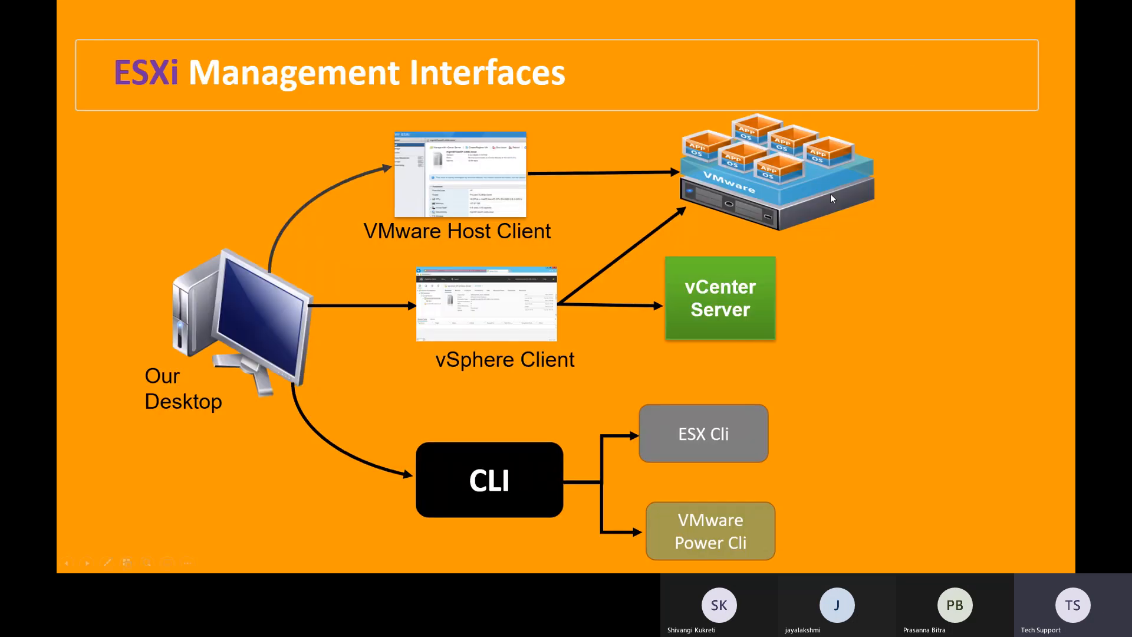
key("super+r")
type("cm")
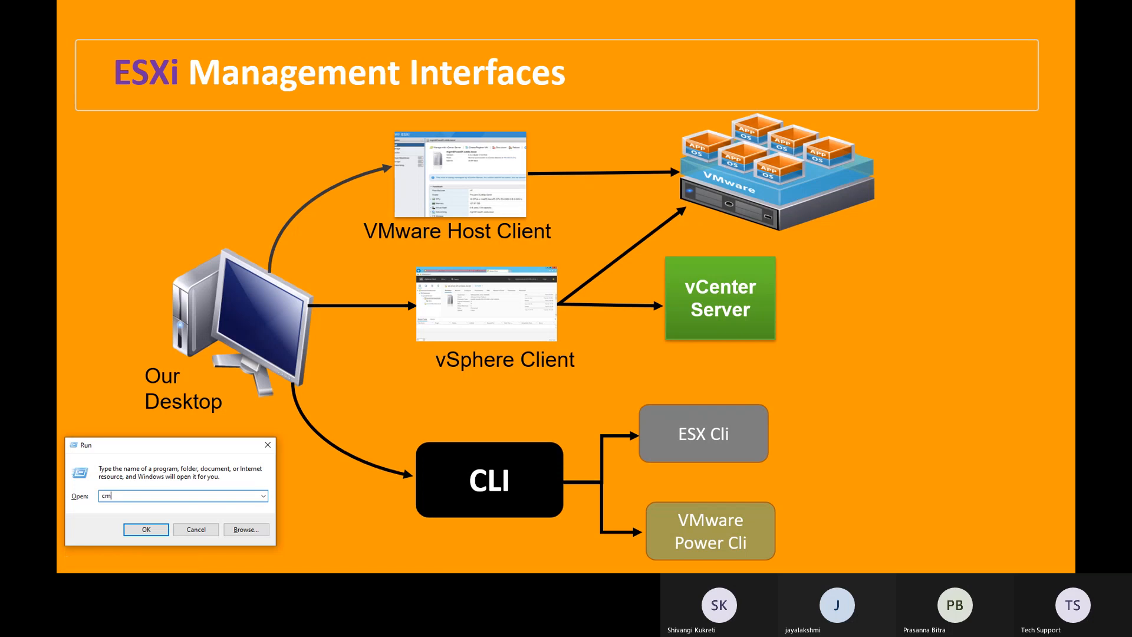
type("d")
key("Return")
- Try to query the local computer's serial number with "wmic bios serialnumber"
type("wmic")
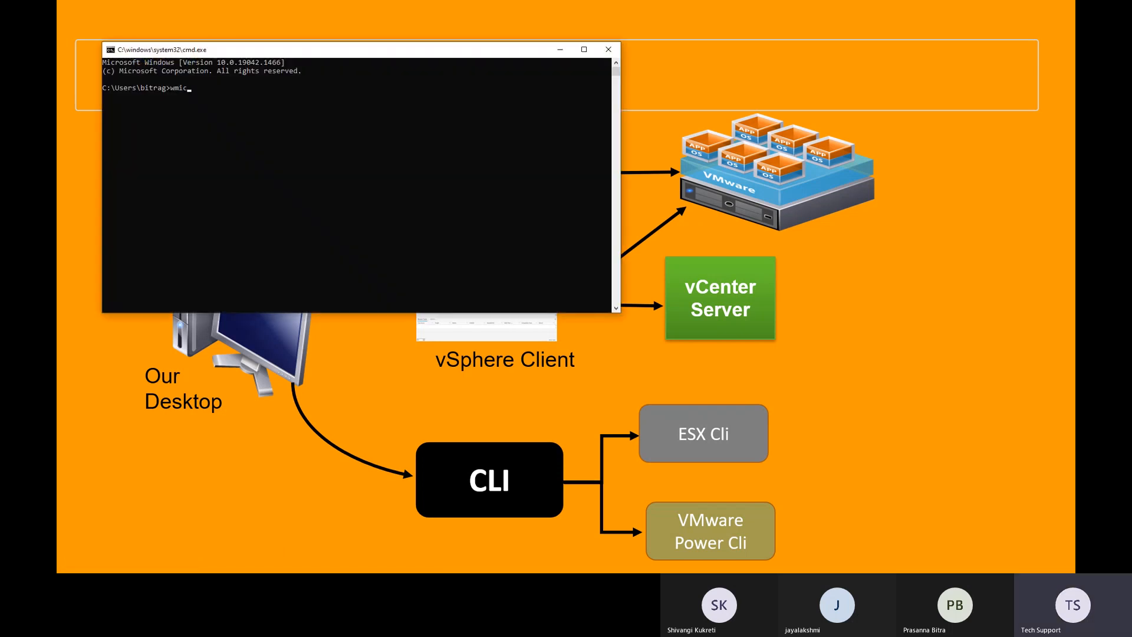
type(" bios serial nu")
key("BackSpace")
key("BackSpace")
key("BackSpace")
type("nu")
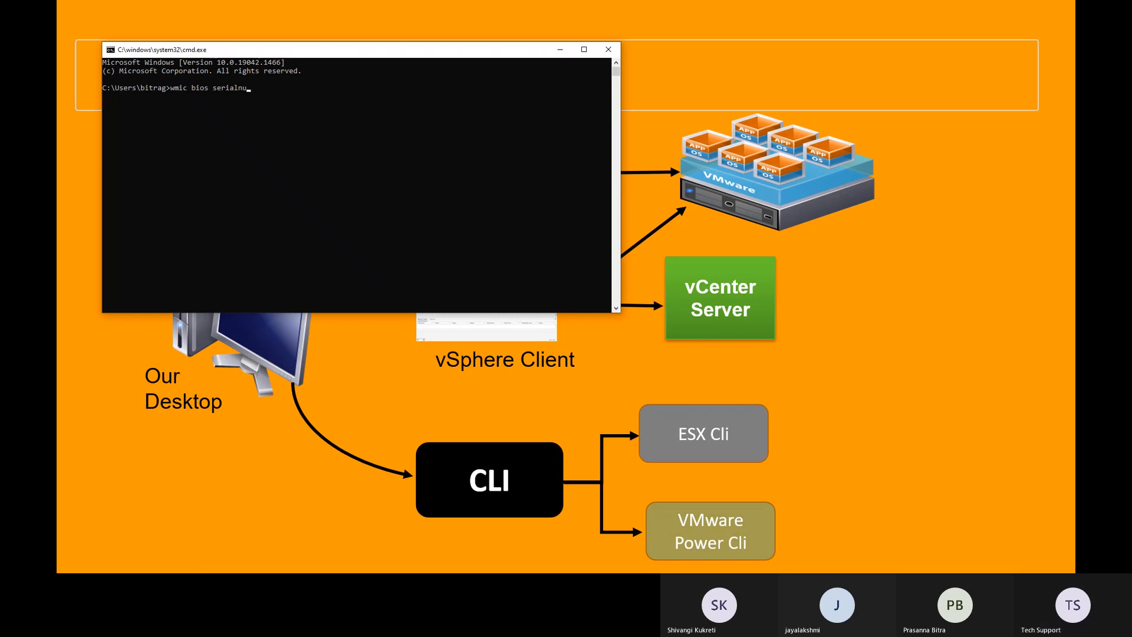
type("mber")
key("Return")
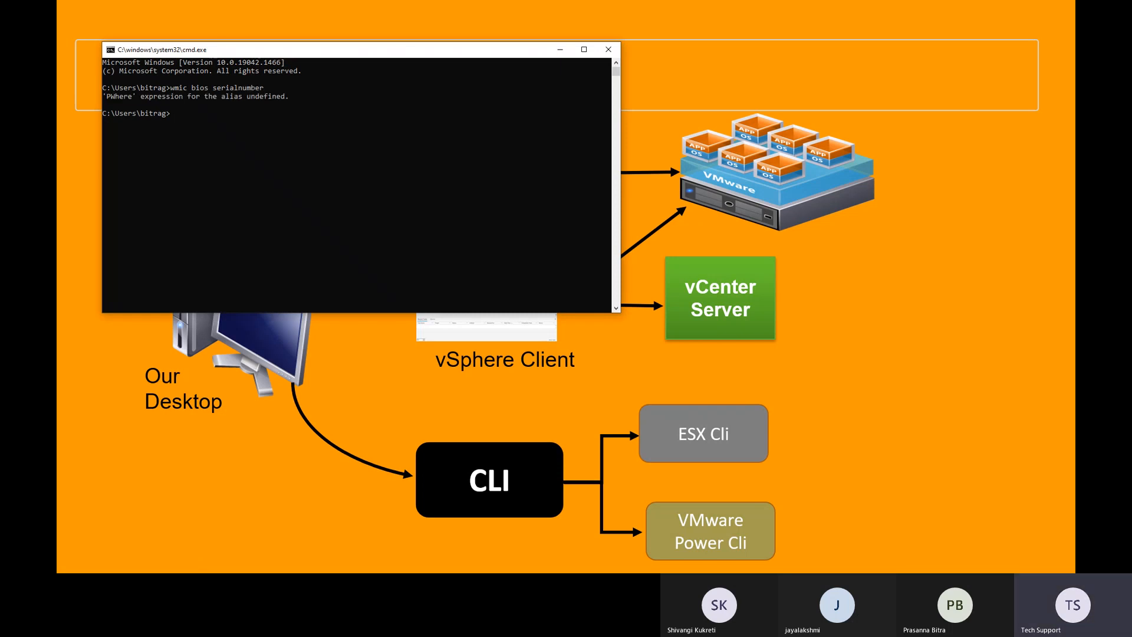
- Switch back to the remote desktop session's Command Prompt and minimize the browser behind it
key("alt+Tab")
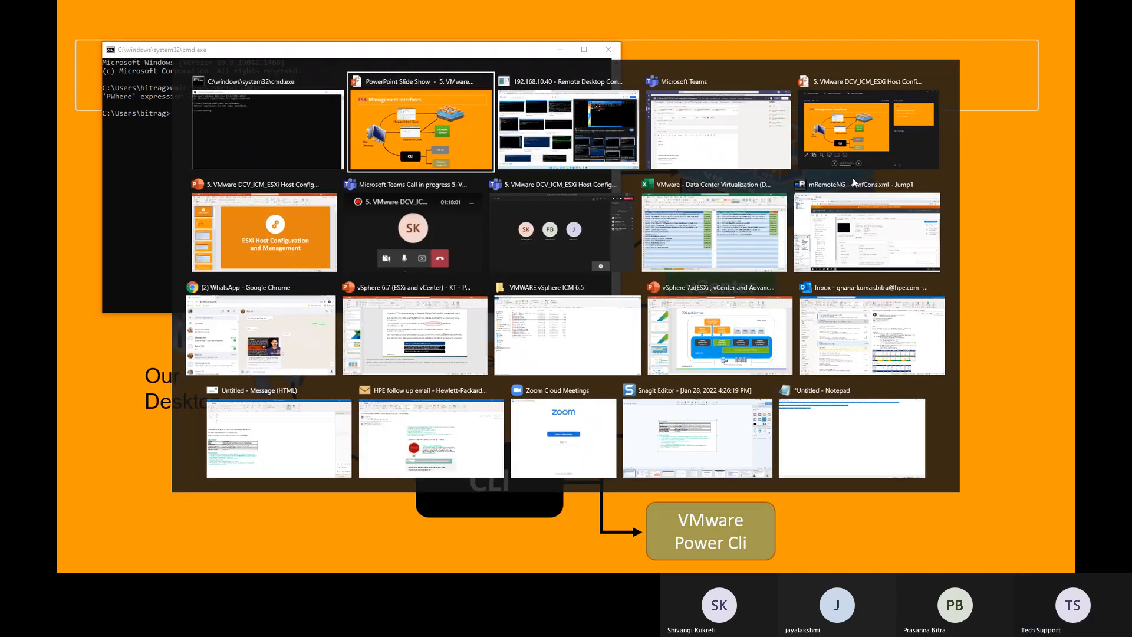
key("alt+Tab")
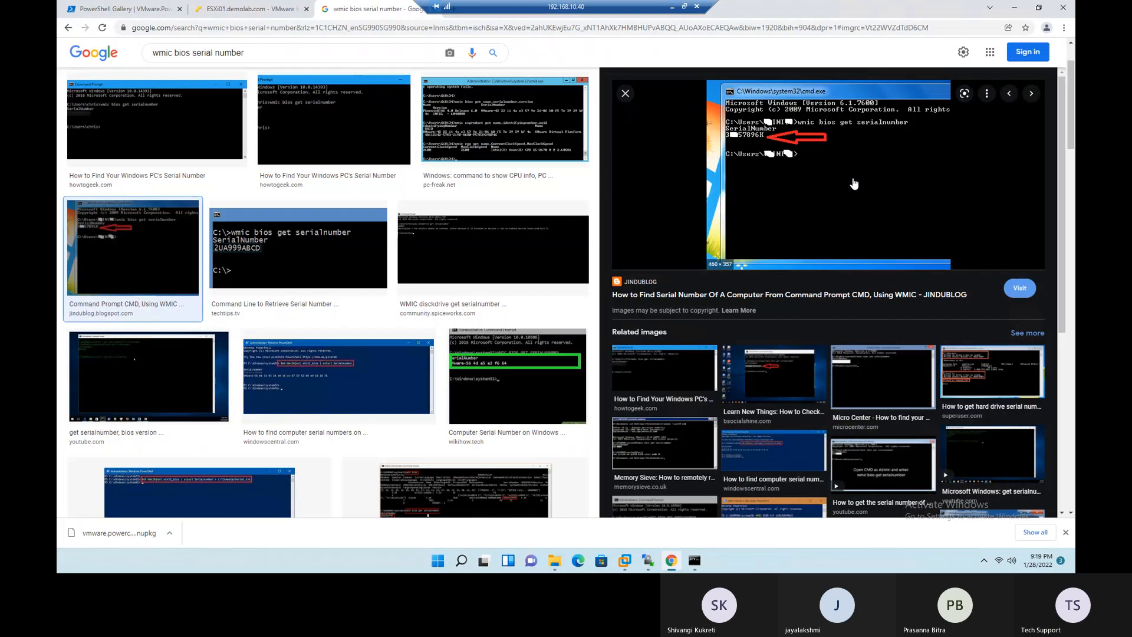
key("alt+Tab")
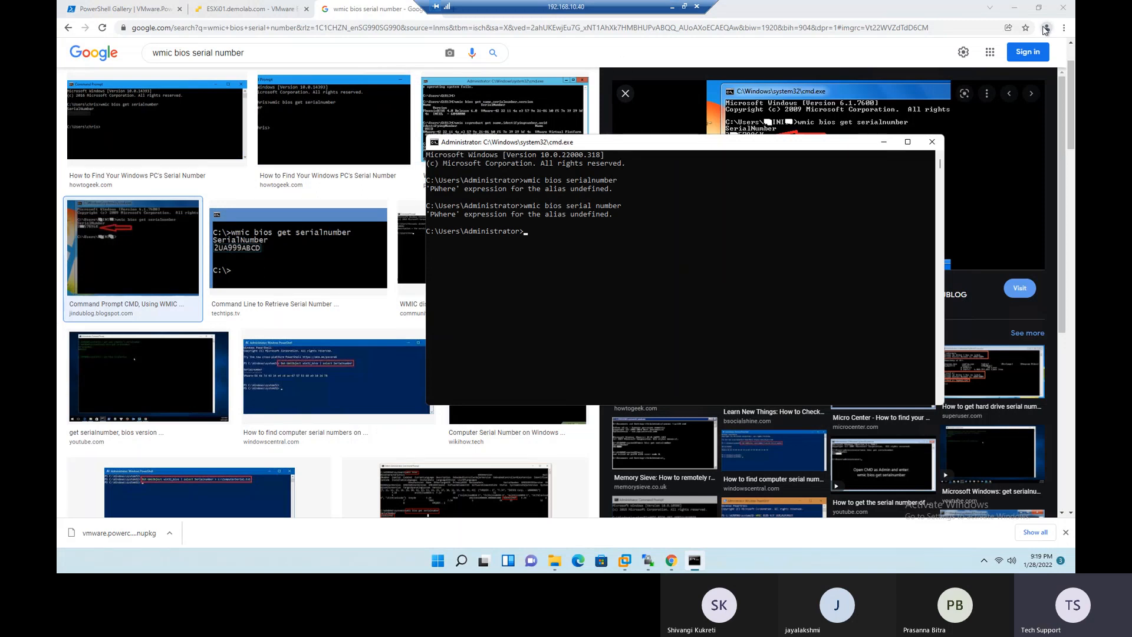
left_click(1014, 8)
left_click(624, 272)
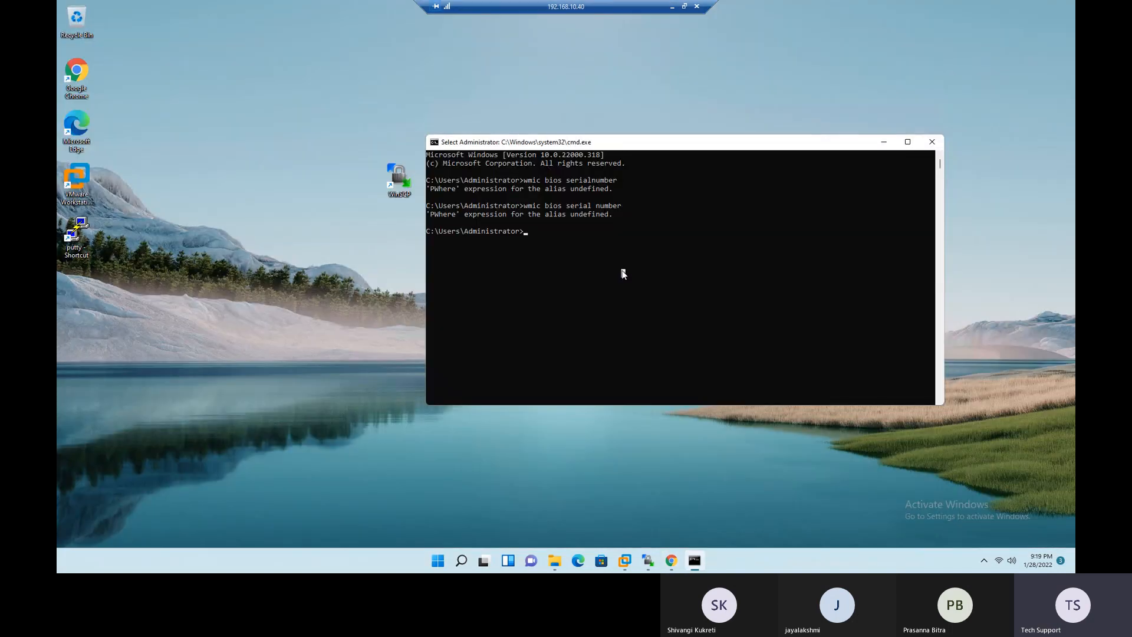
- Clear the remote Command Prompt's screen with "cls"
key("Escape")
type("clear")
key("Return")
type("cls")
key("Return")
- Query the remote machine's serial number with "wmic bios get serialnumber"
type("wmic ")
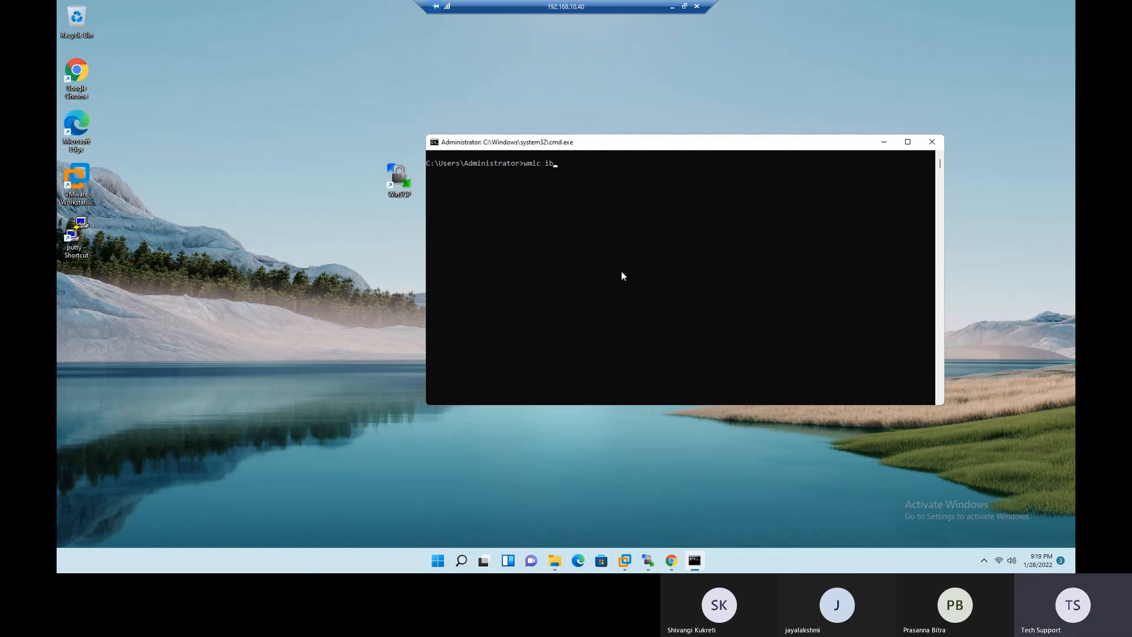
type("bios get serial n")
key("BackSpace")
key("BackSpace")
type("number")
key("Return")
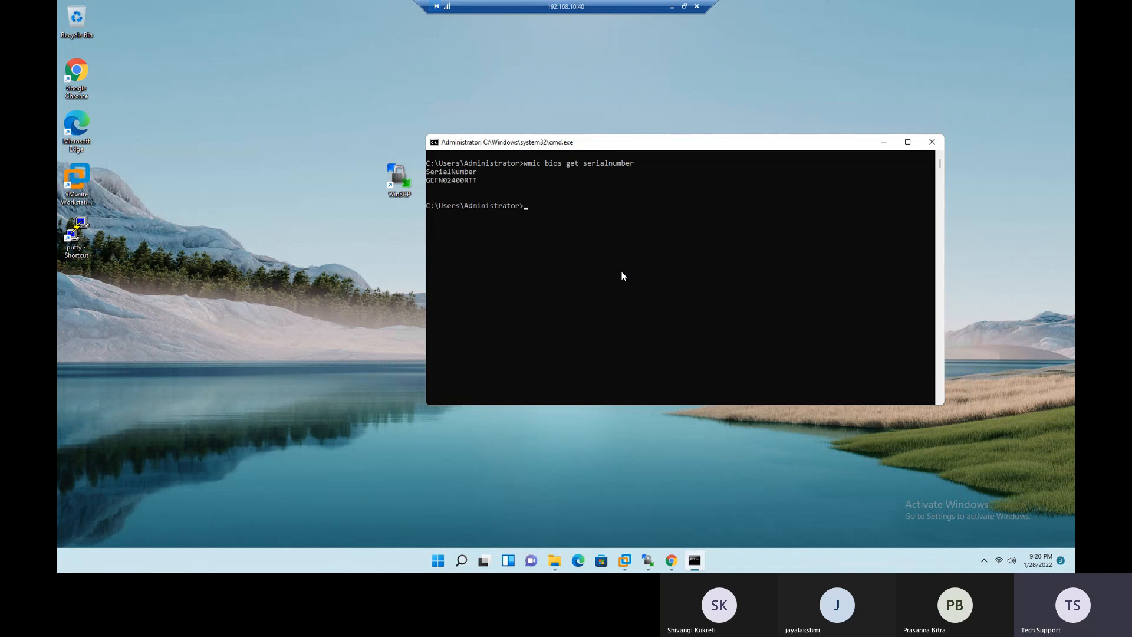
- Highlight the serial number output and the command "wmic bios get serialnumber" in the Command Prompt
left_click_drag(507, 189, 418, 170)
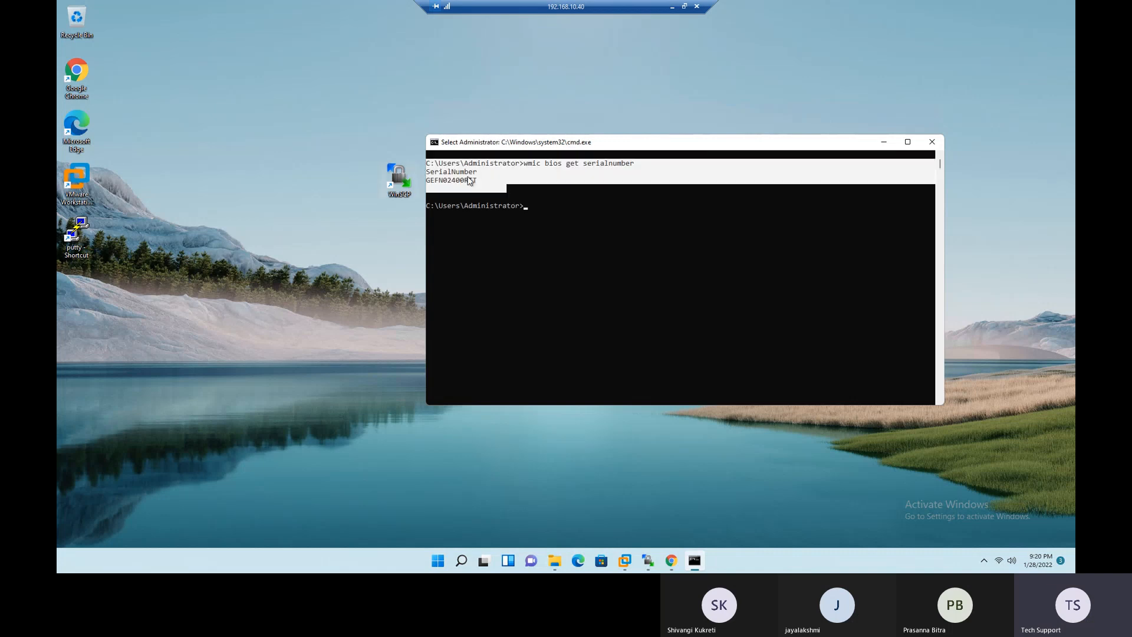
left_click(551, 172)
left_click_drag(527, 166, 634, 166)
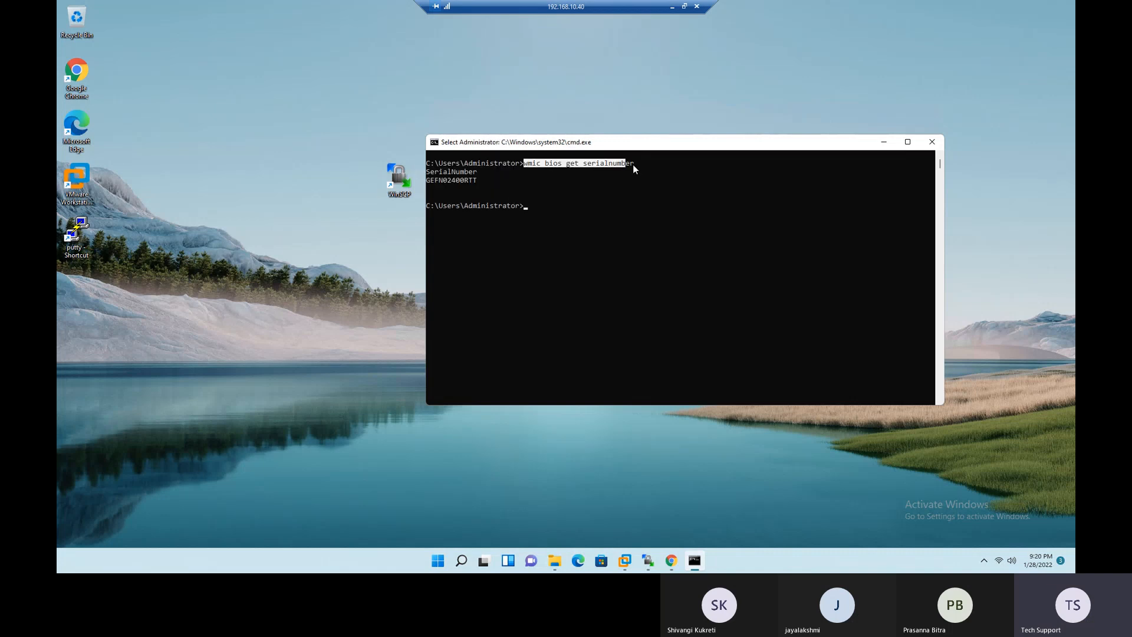
- Return to the browser and close the "wmic bios serial number" Google search tab
left_click(671, 560)
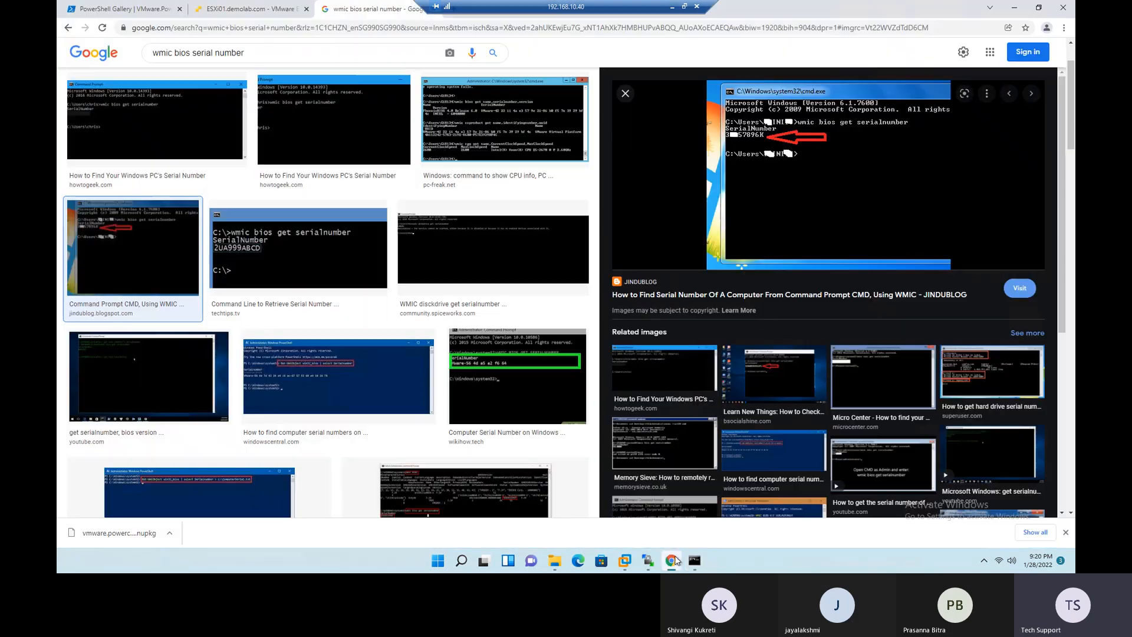
right_click(359, 10)
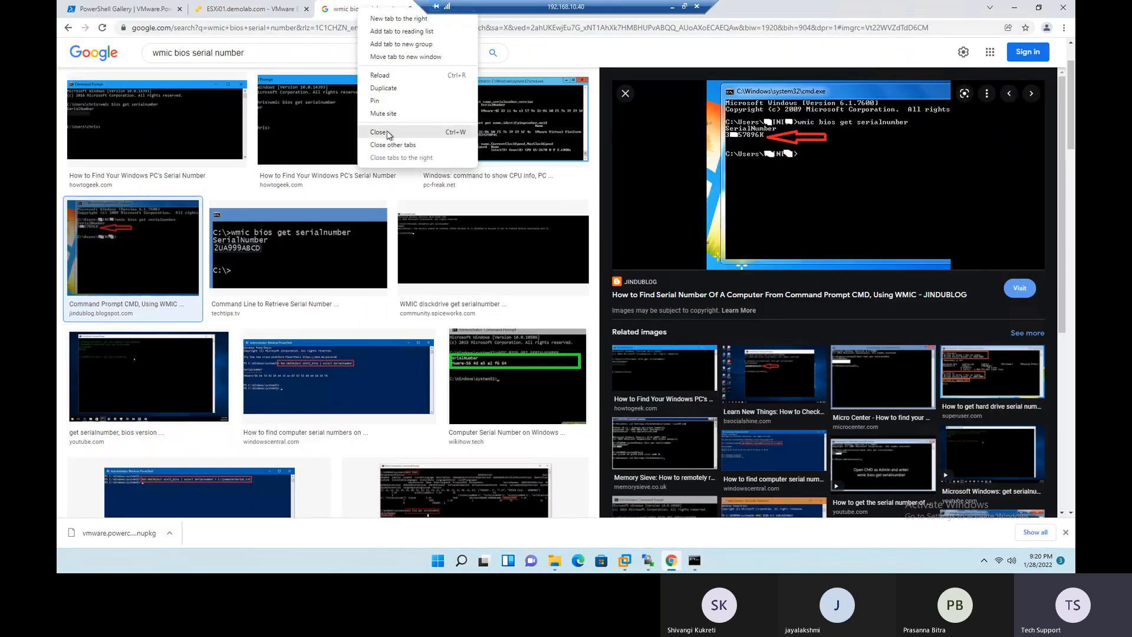
left_click(388, 131)
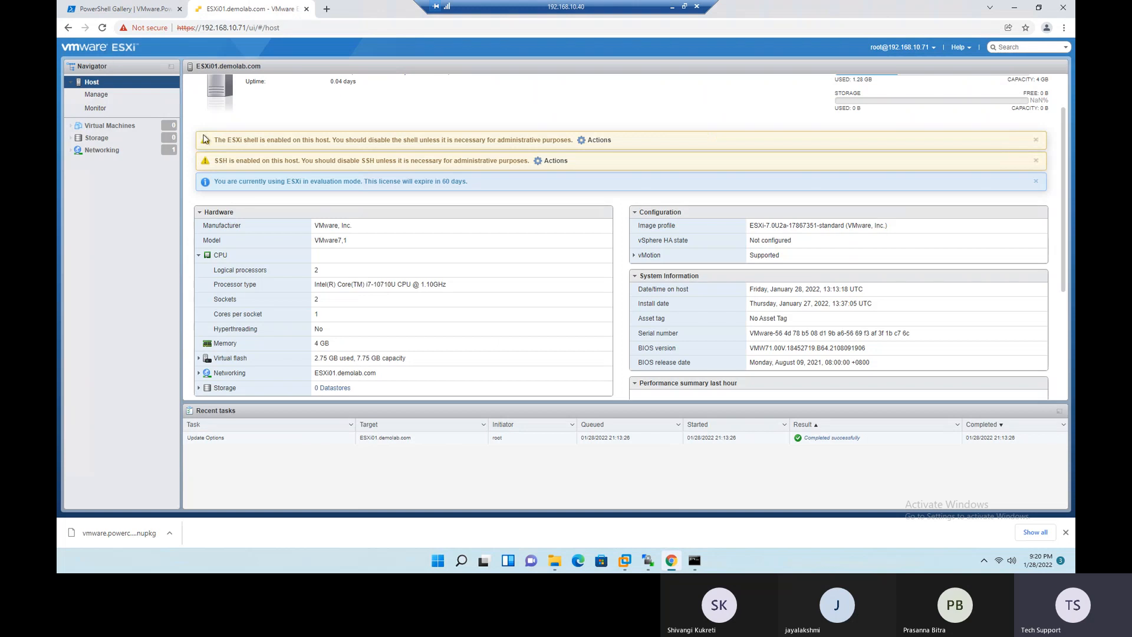
- Examine the ESXi01 host's asset tag, serial number, BIOS version and release date, and the last-hour performance summary
scroll(218, 151, "up", 1)
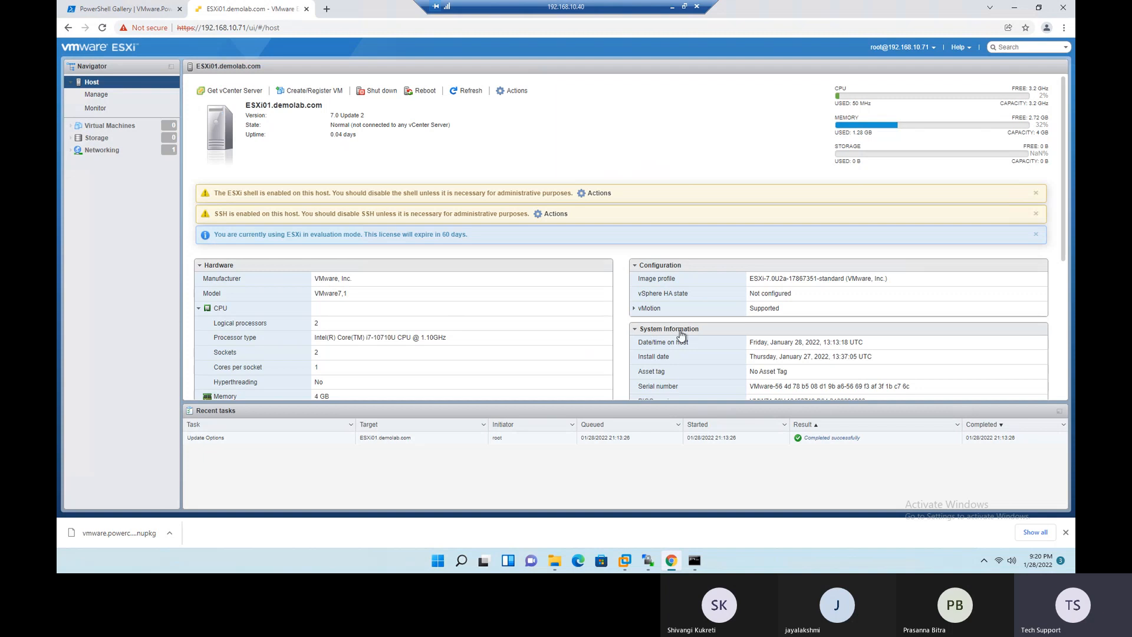
scroll(706, 342, "down", 1)
left_click_drag(795, 320, 748, 318)
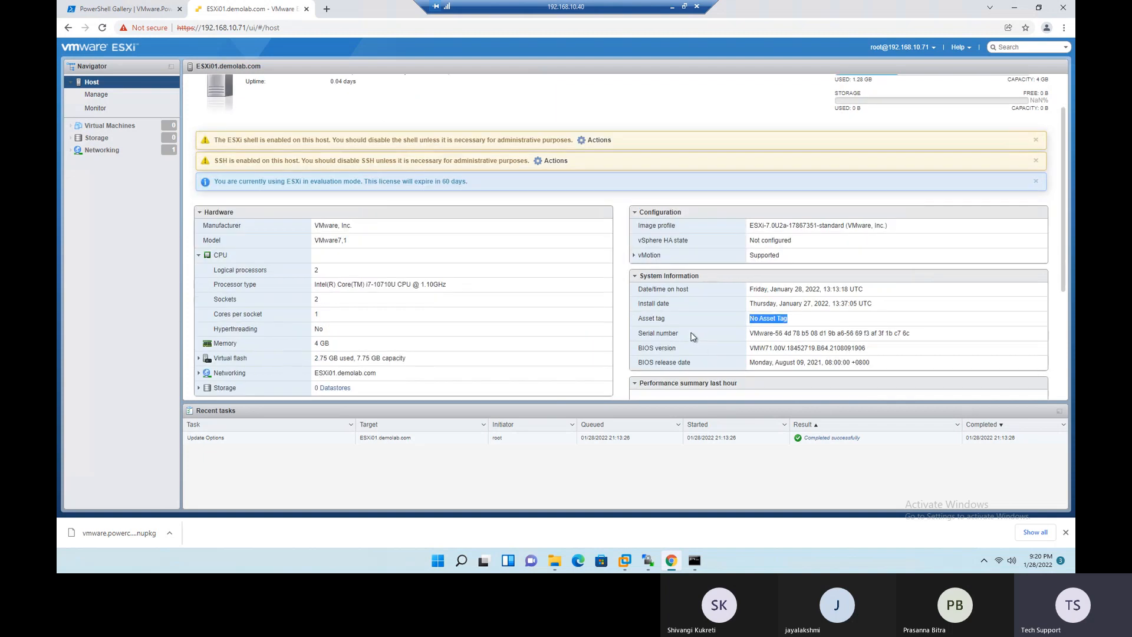
left_click_drag(639, 333, 669, 333)
left_click_drag(750, 334, 917, 336)
left_click_drag(753, 348, 868, 346)
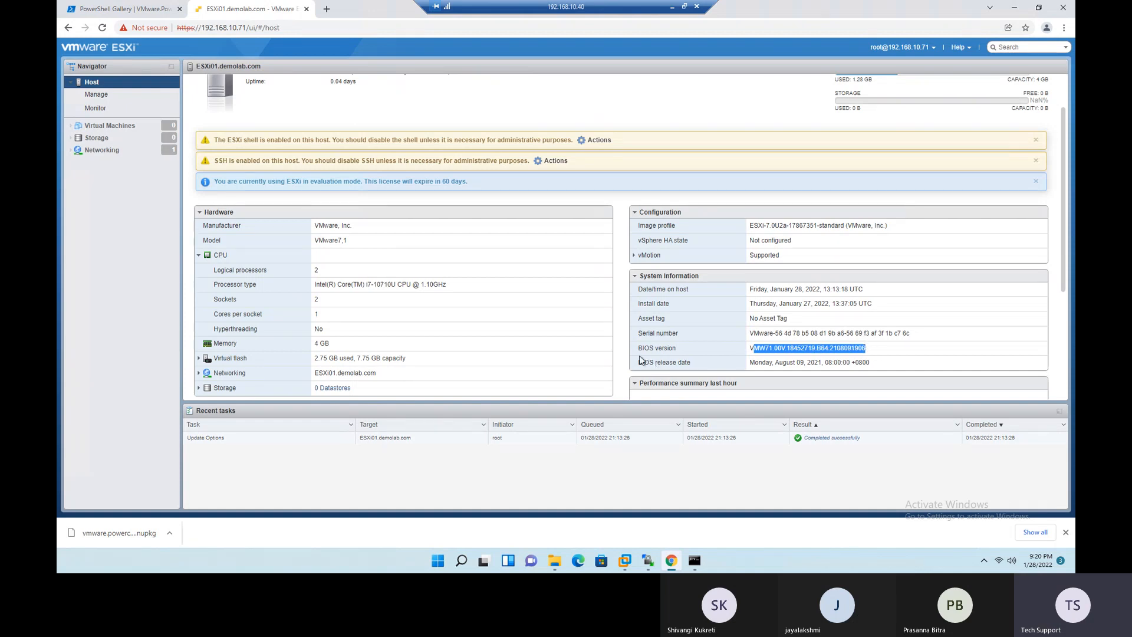
left_click_drag(750, 362, 884, 365)
left_click_drag(636, 350, 875, 367)
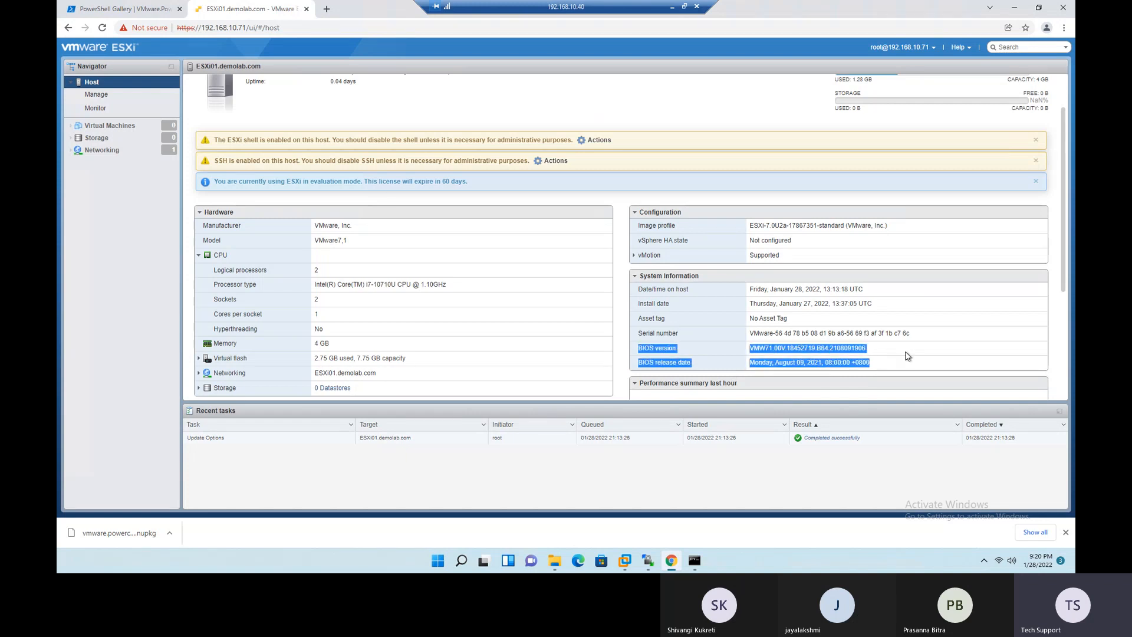
left_click_drag(876, 351, 753, 349)
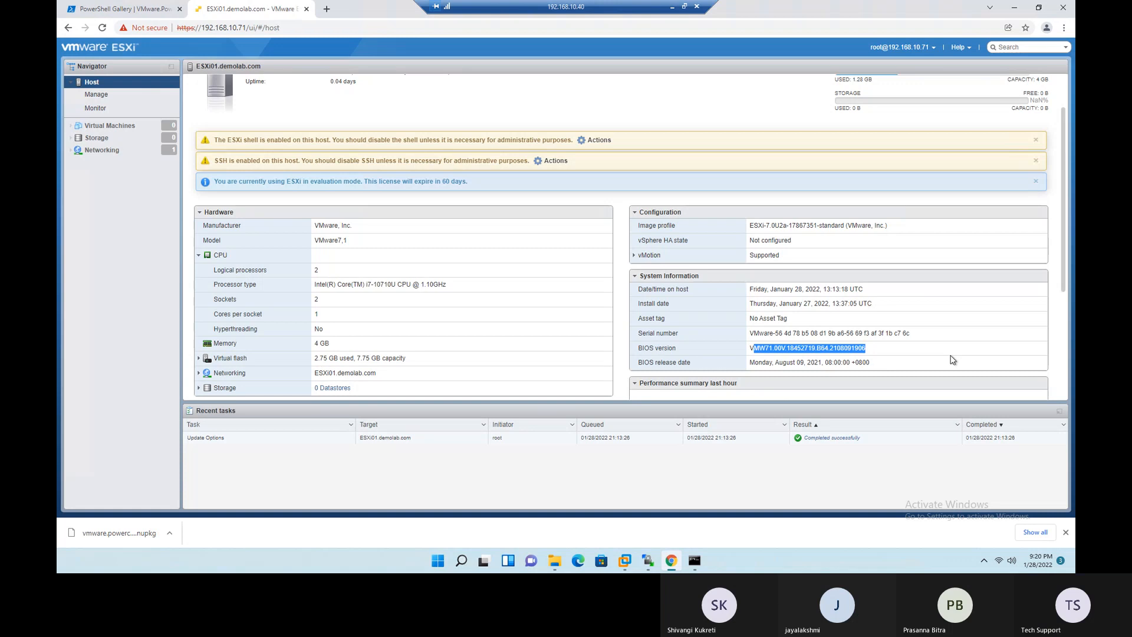
scroll(943, 299, "down", 3)
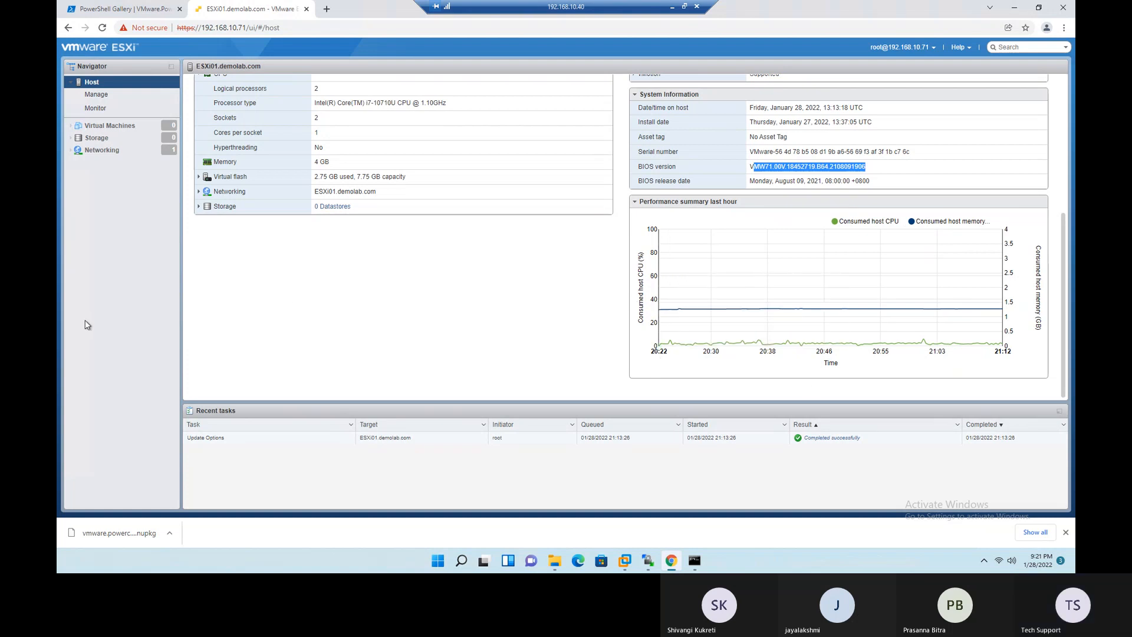
- Start the Create/Register VM wizard, review its creation types, and proceed with Create a new virtual machine
scroll(378, 317, "up", 4)
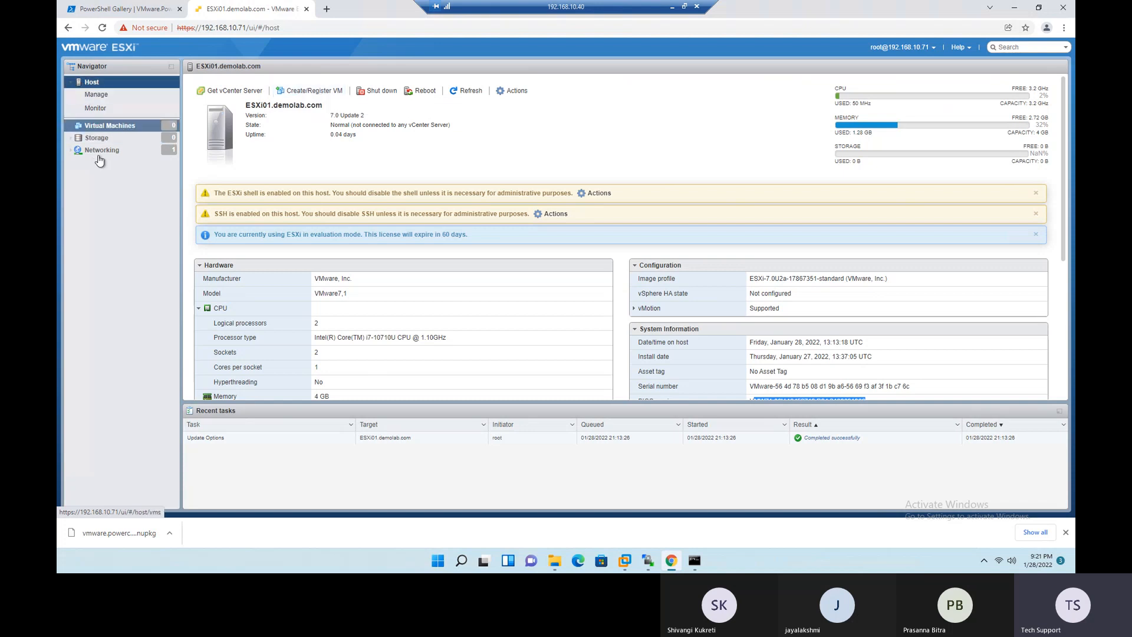
left_click(297, 94)
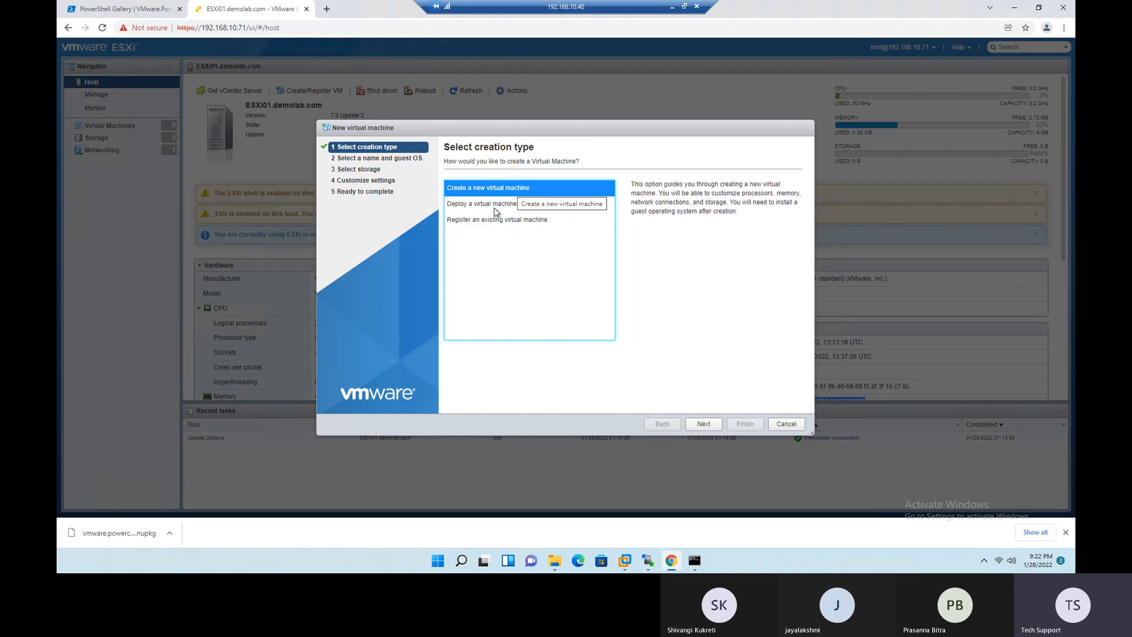
left_click(473, 207)
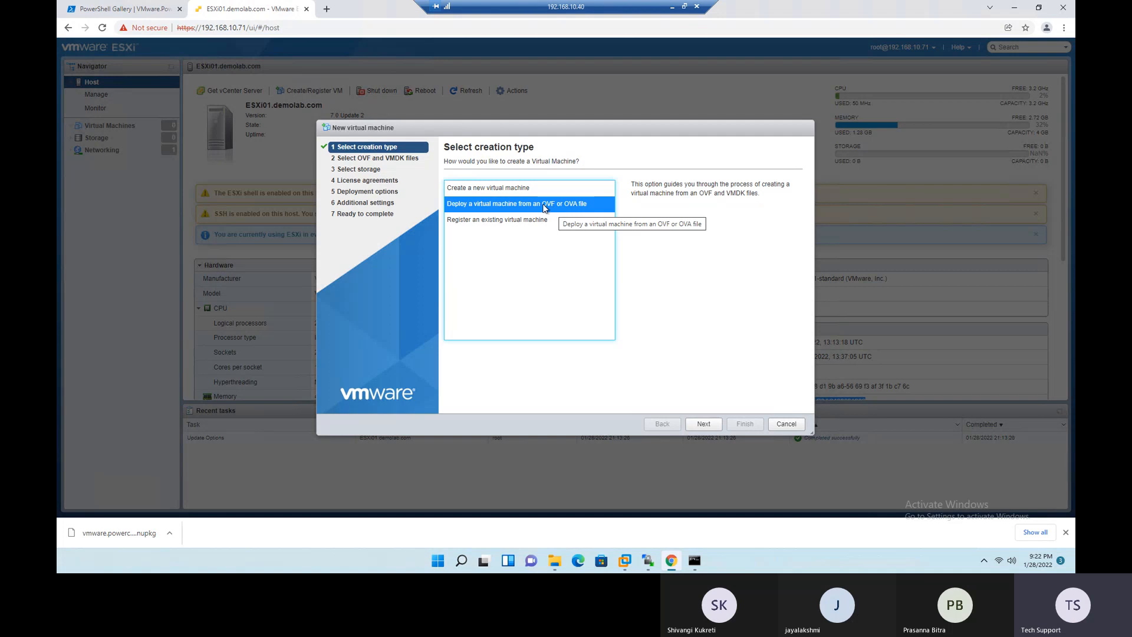
left_click(477, 223)
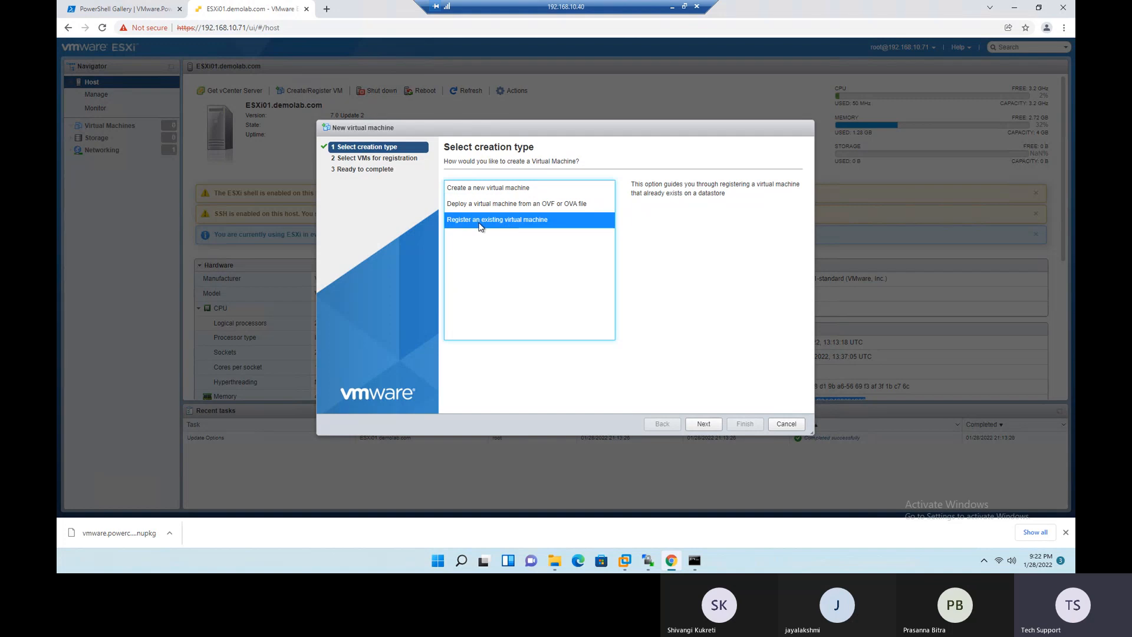
left_click(467, 191)
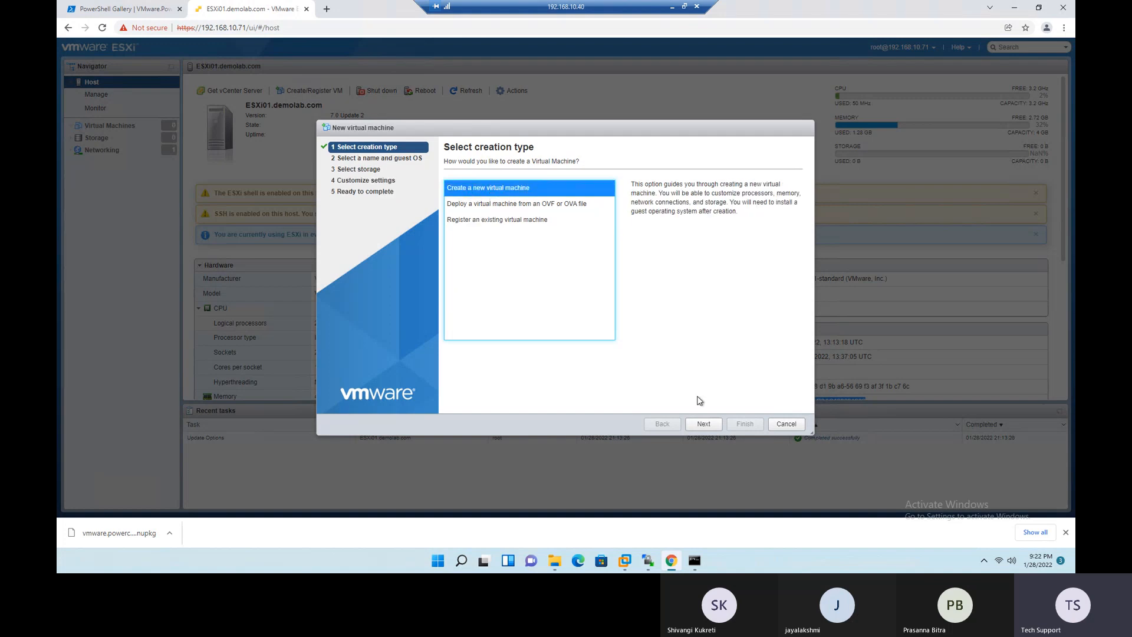
left_click(705, 425)
- Name the new virtual machine VM01
left_click(487, 200)
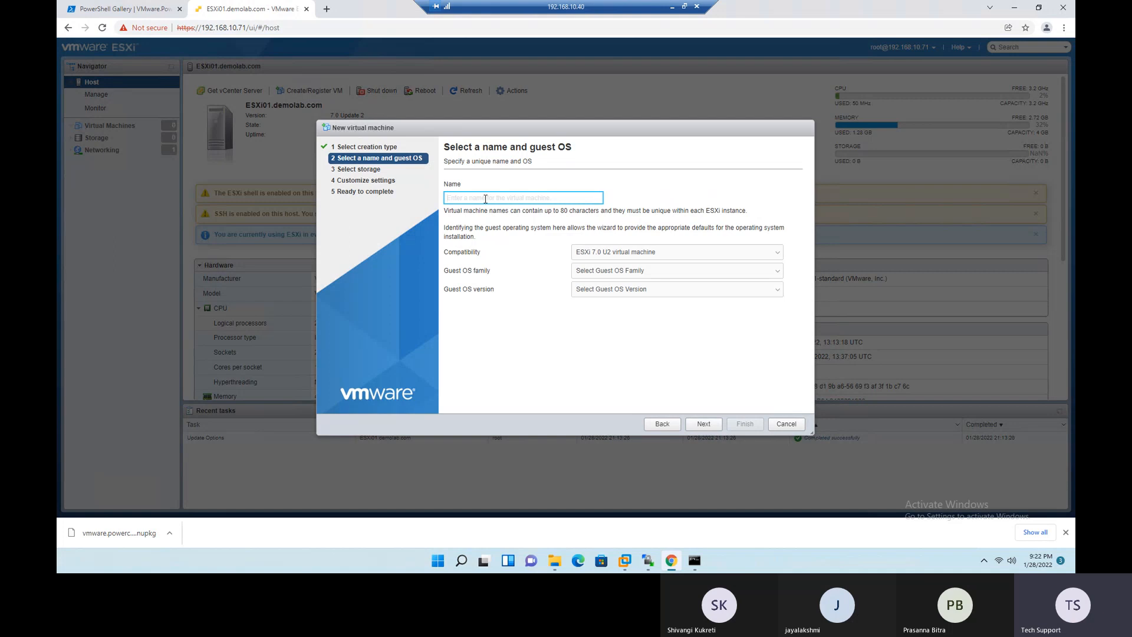
type("VM01")
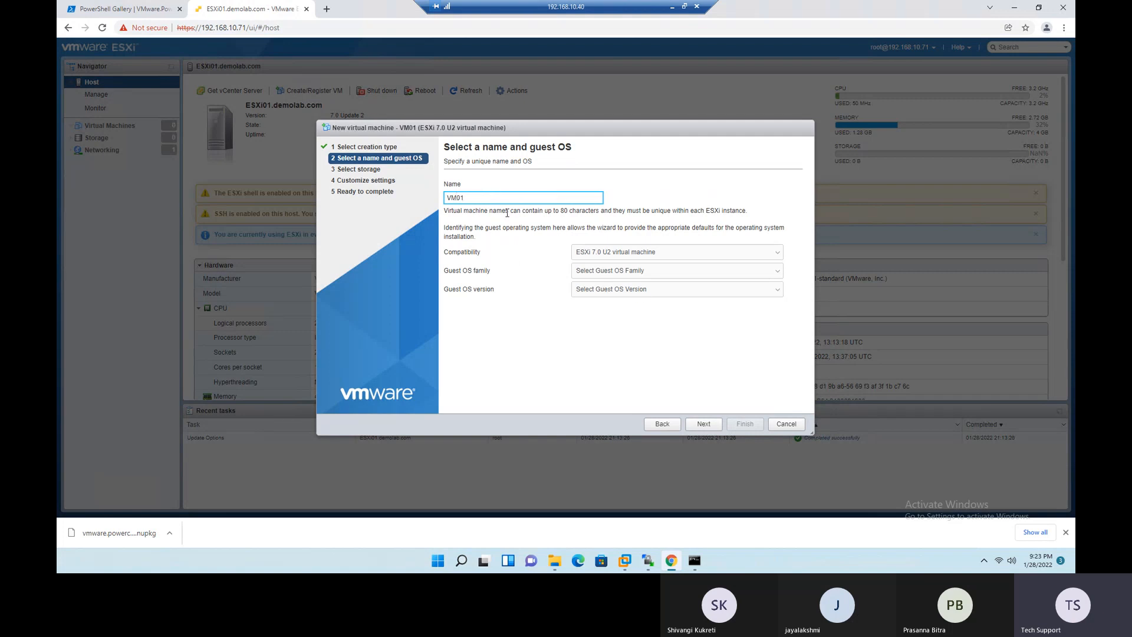
- Set VM01's guest OS to Windows, Microsoft Windows Server 2022 (64-bit), and enable Windows Virtualization Based Security
left_click(607, 274)
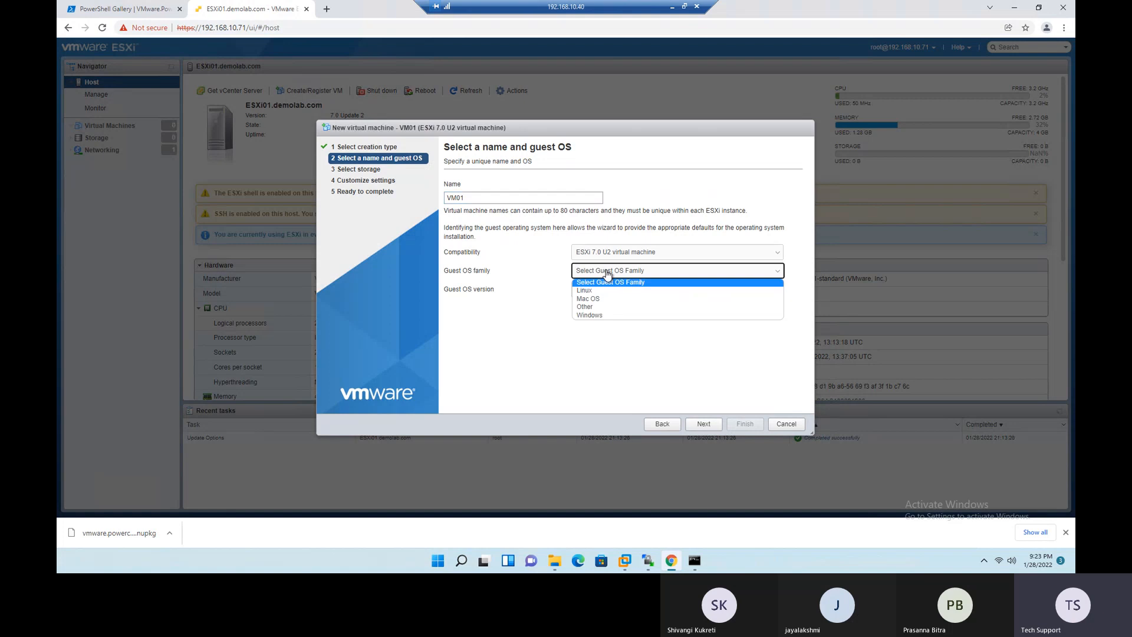
left_click(601, 317)
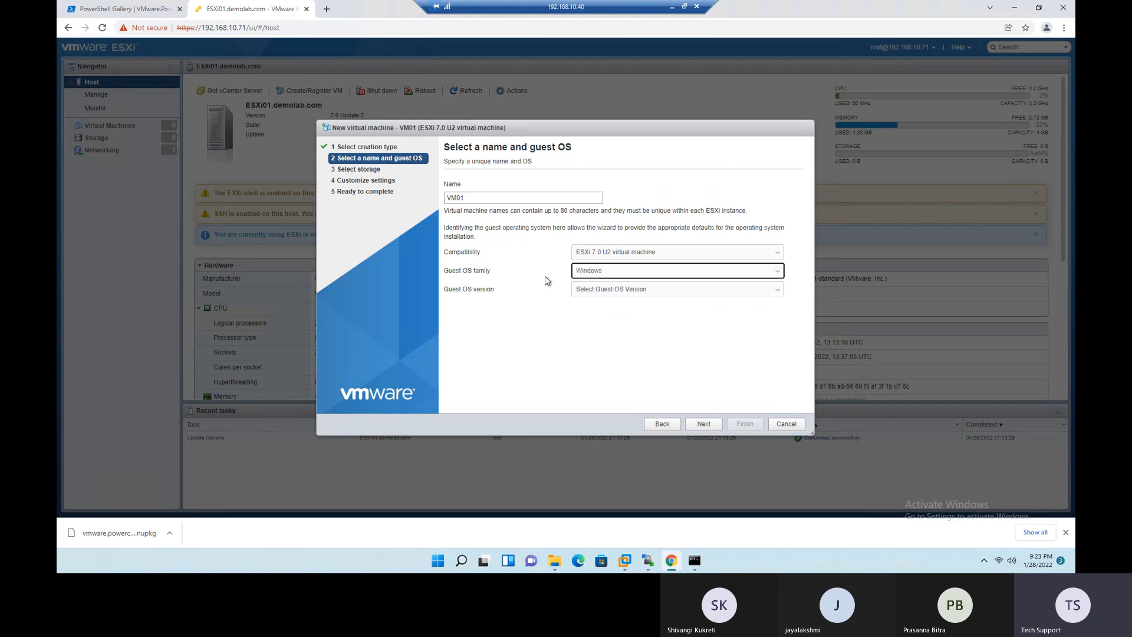
left_click(610, 292)
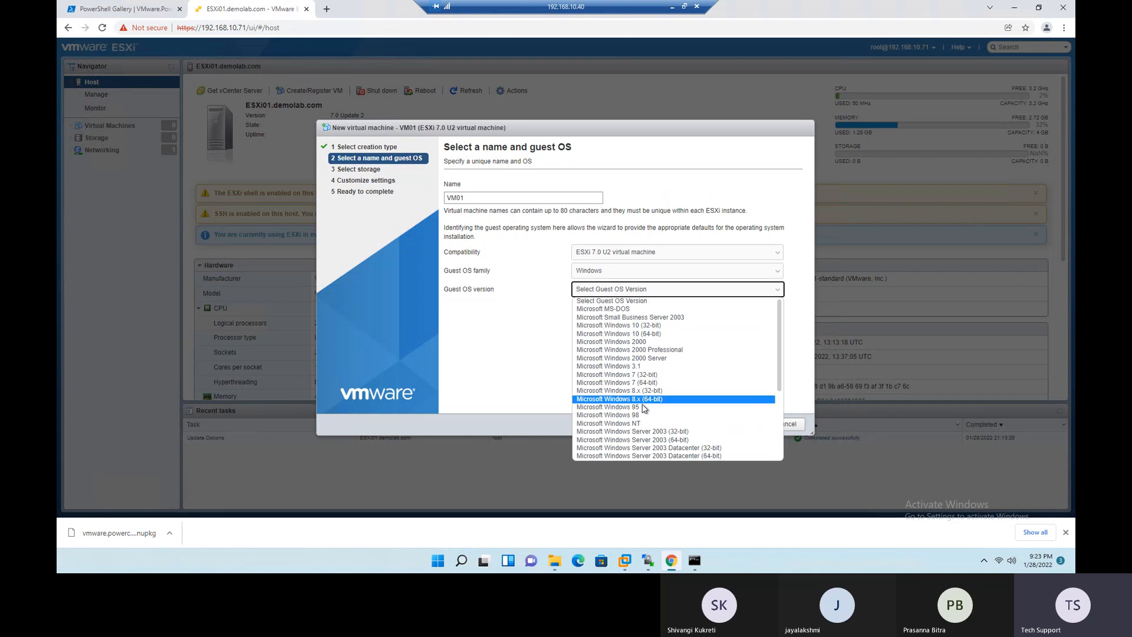
scroll(648, 410, "down", 3)
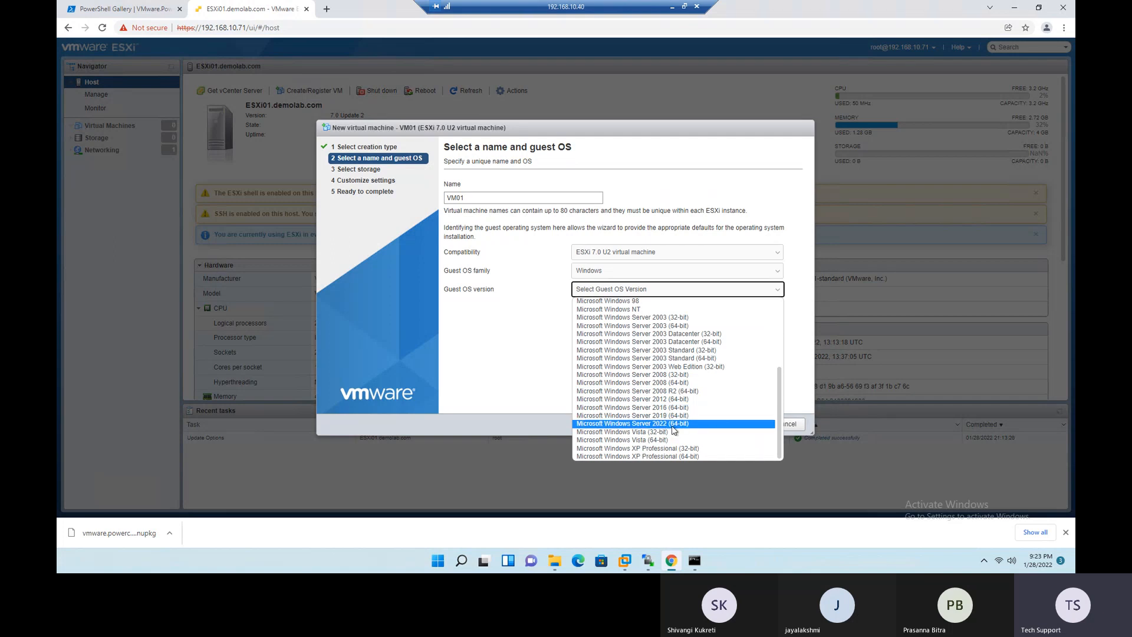
left_click(628, 425)
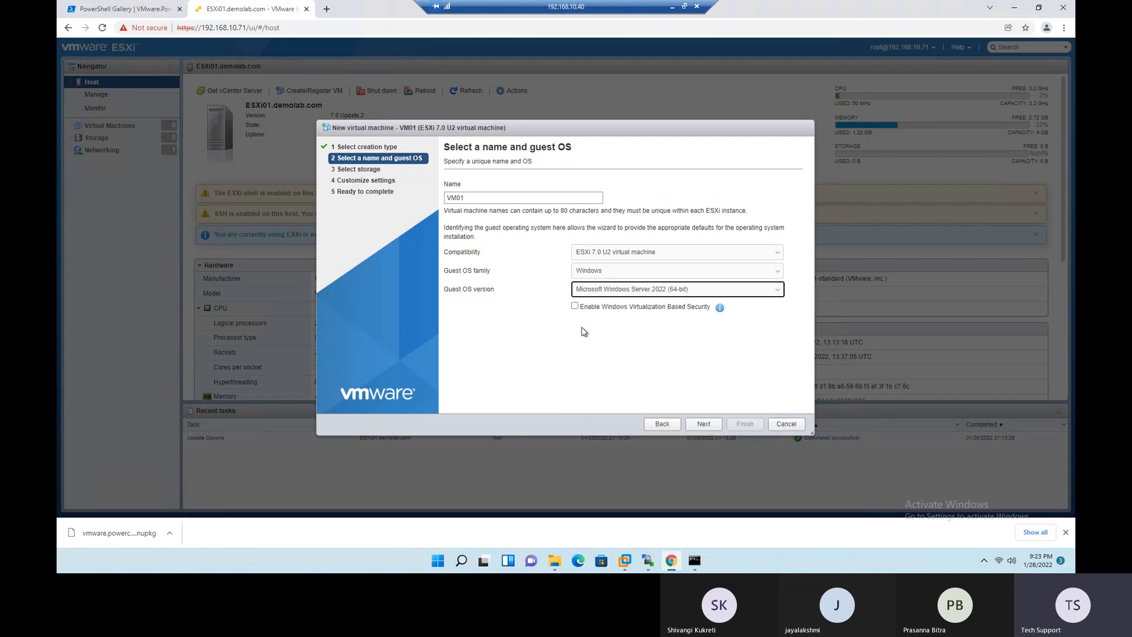
left_click_drag(629, 307, 711, 307)
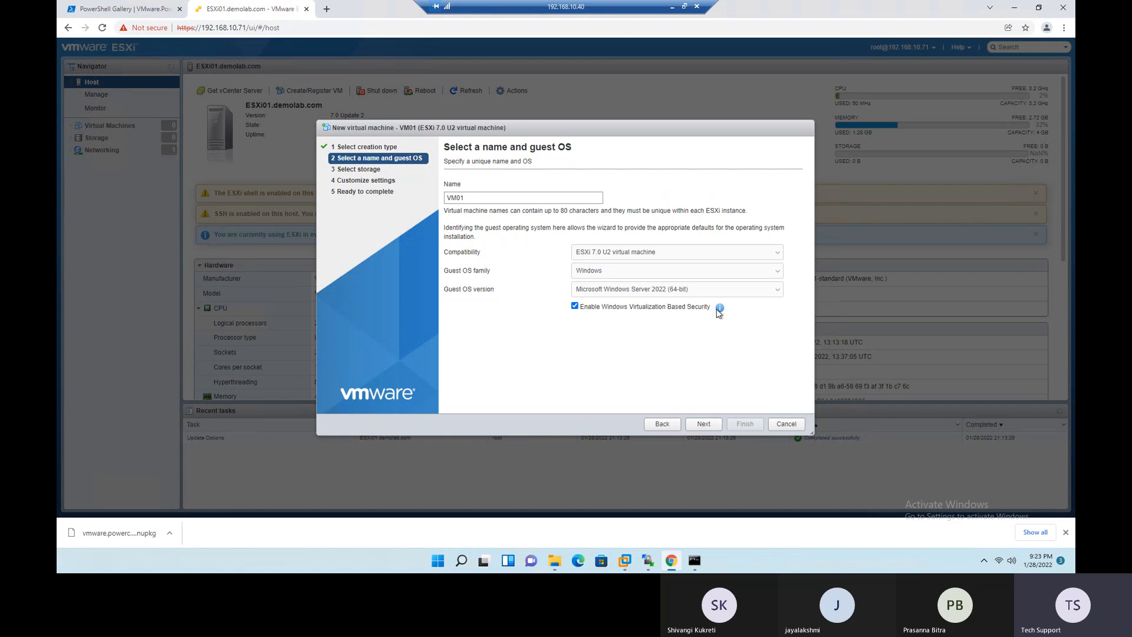
- Read the Virtualization Based Security explanation, disable that option for VM01, and proceed to storage selection
left_click(721, 307)
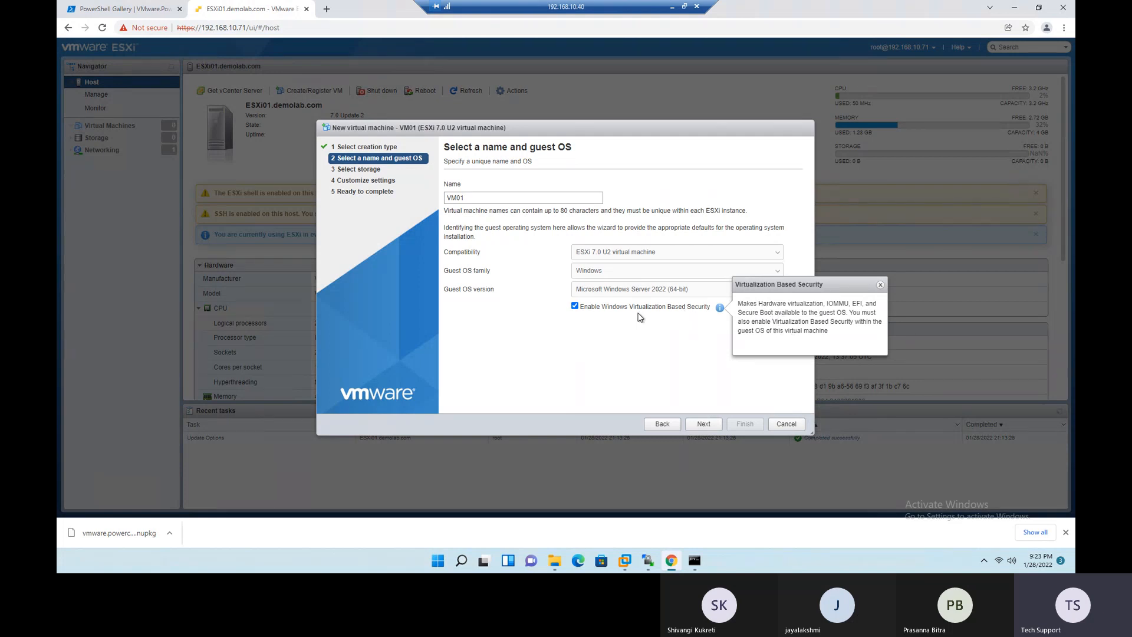
left_click(576, 307)
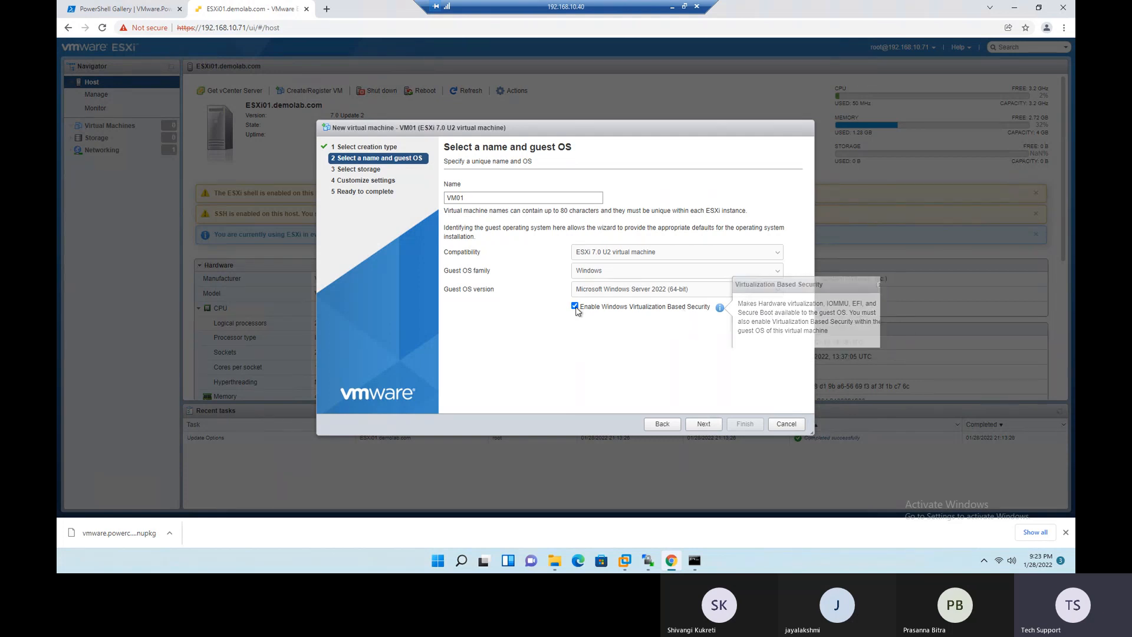
left_click(576, 306)
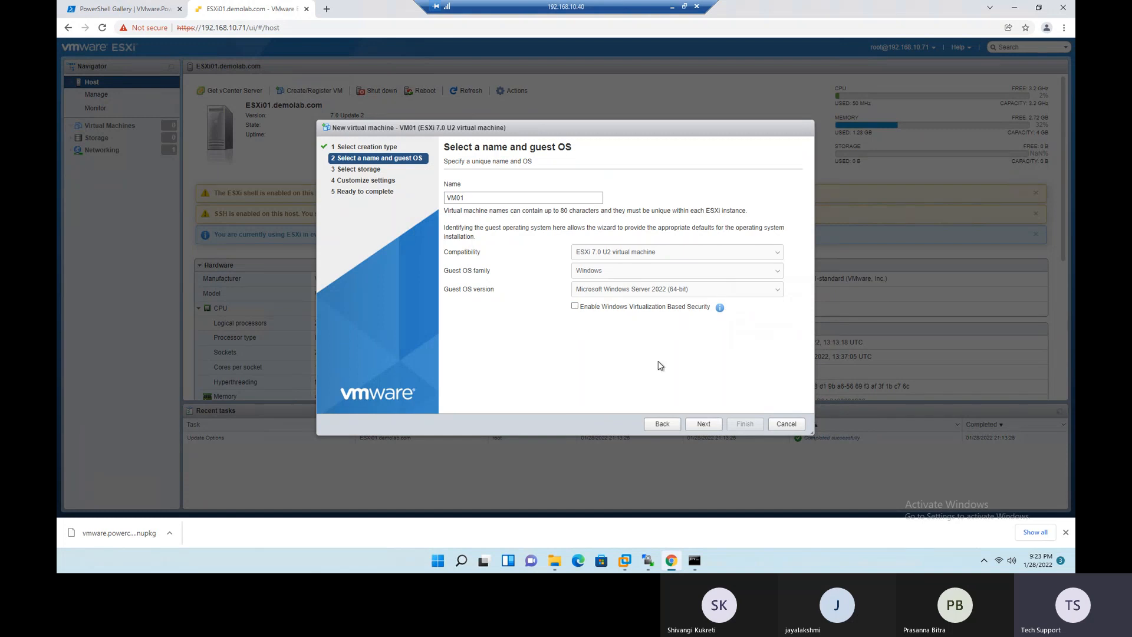
left_click(704, 424)
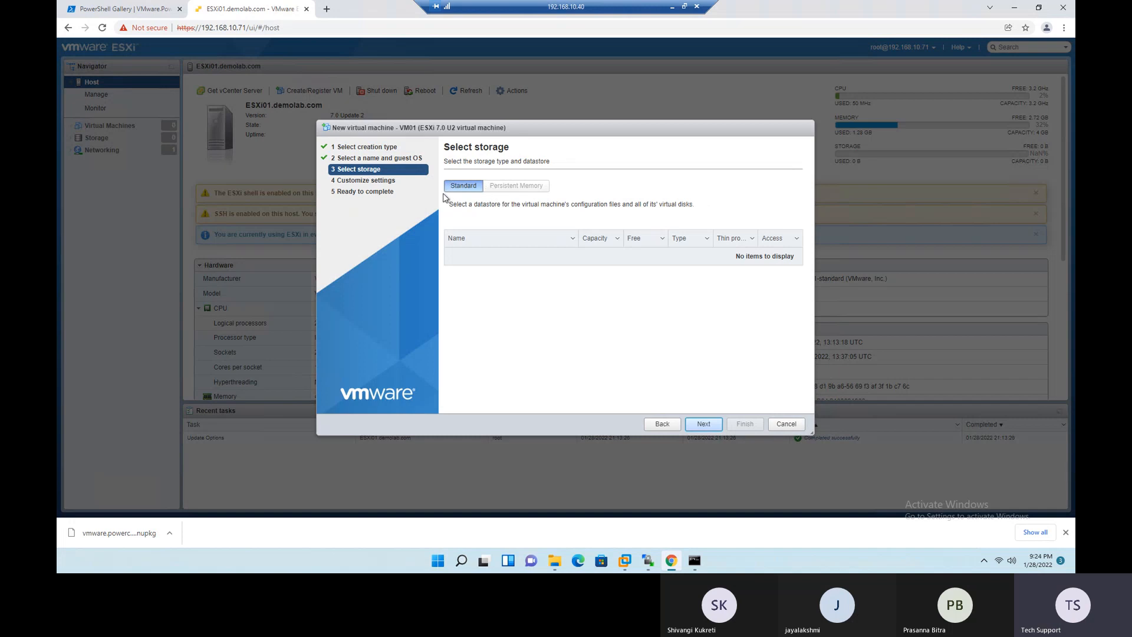
- Check the datastores offered for VM01, cancel its creation, and open the host's datastore list
left_click_drag(458, 205, 508, 207)
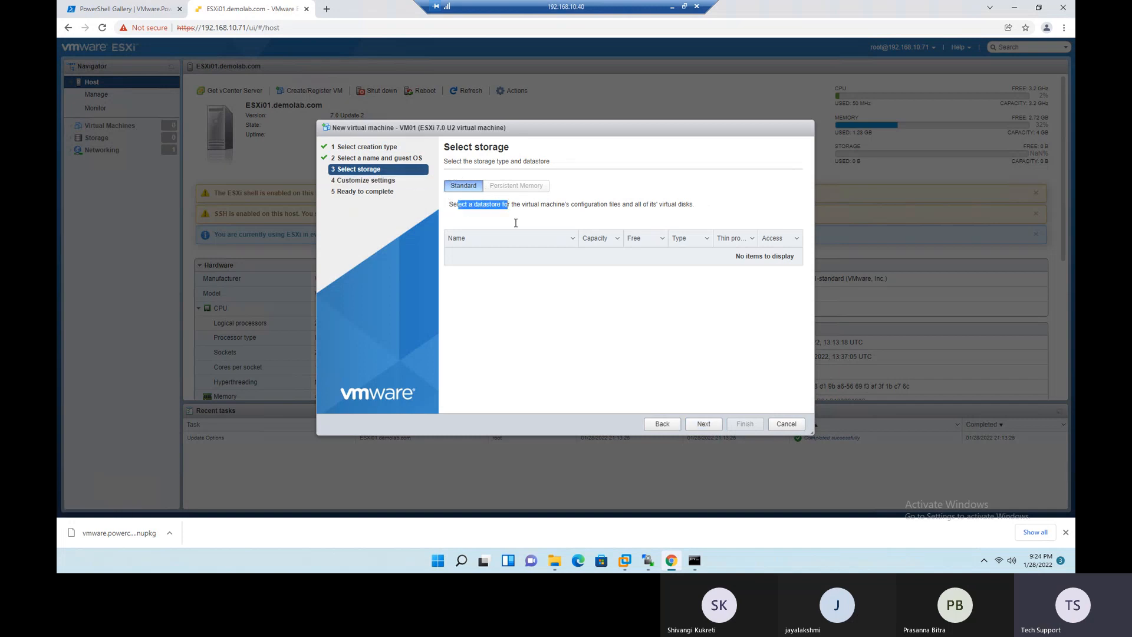
left_click_drag(724, 257, 798, 260)
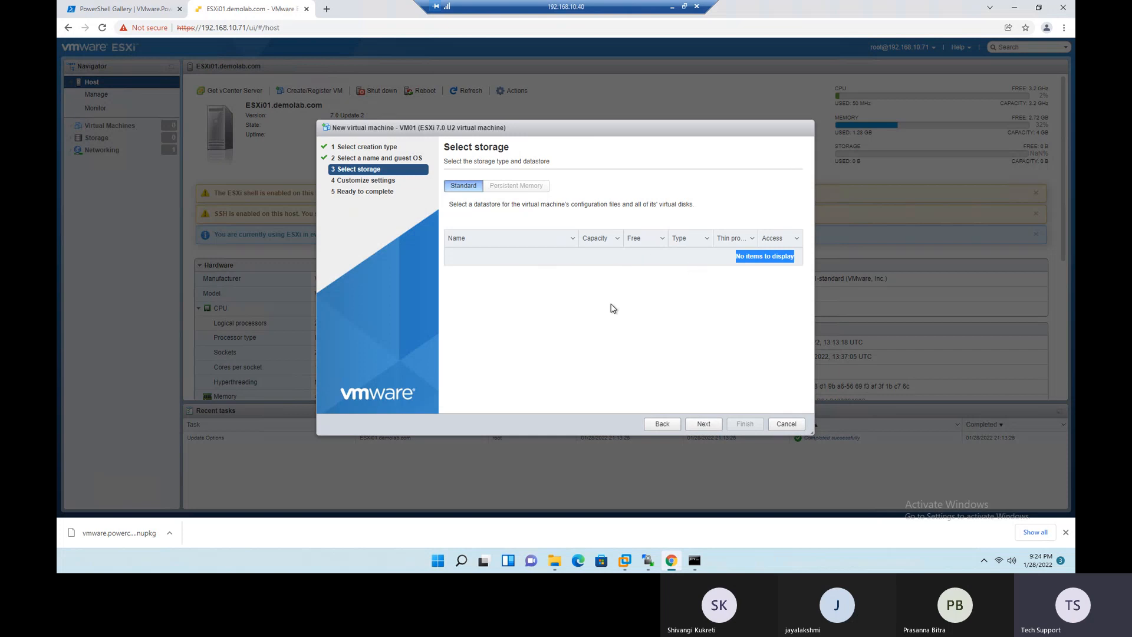
left_click(786, 425)
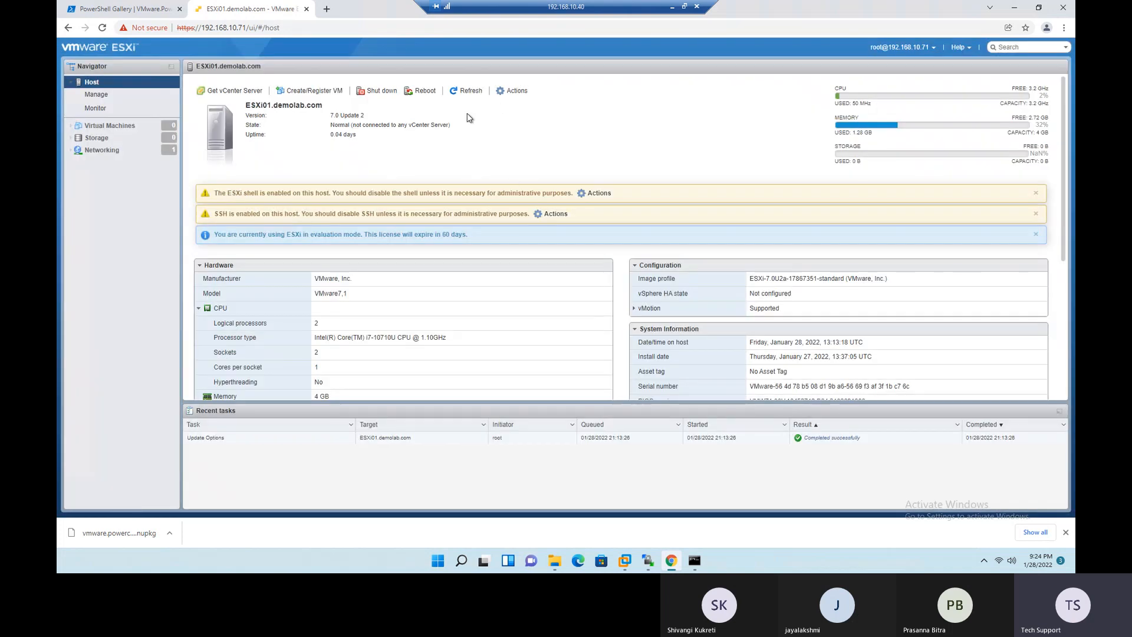
left_click(87, 141)
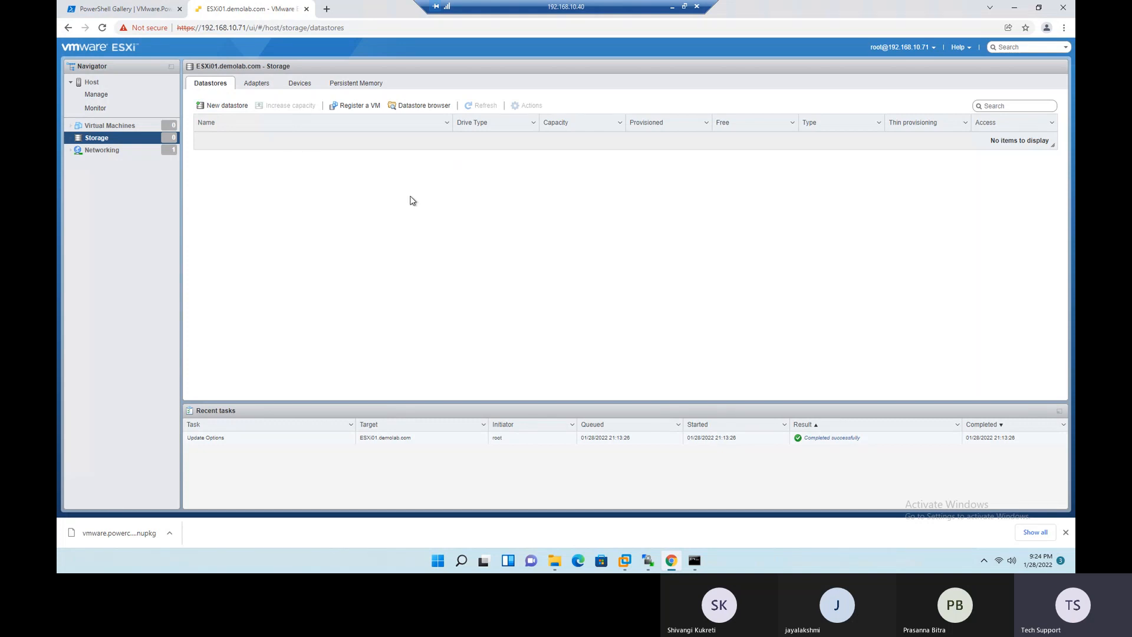
- Switch to VMware Workstation and open the virtual machine settings of ESXi01
left_click(1014, 10)
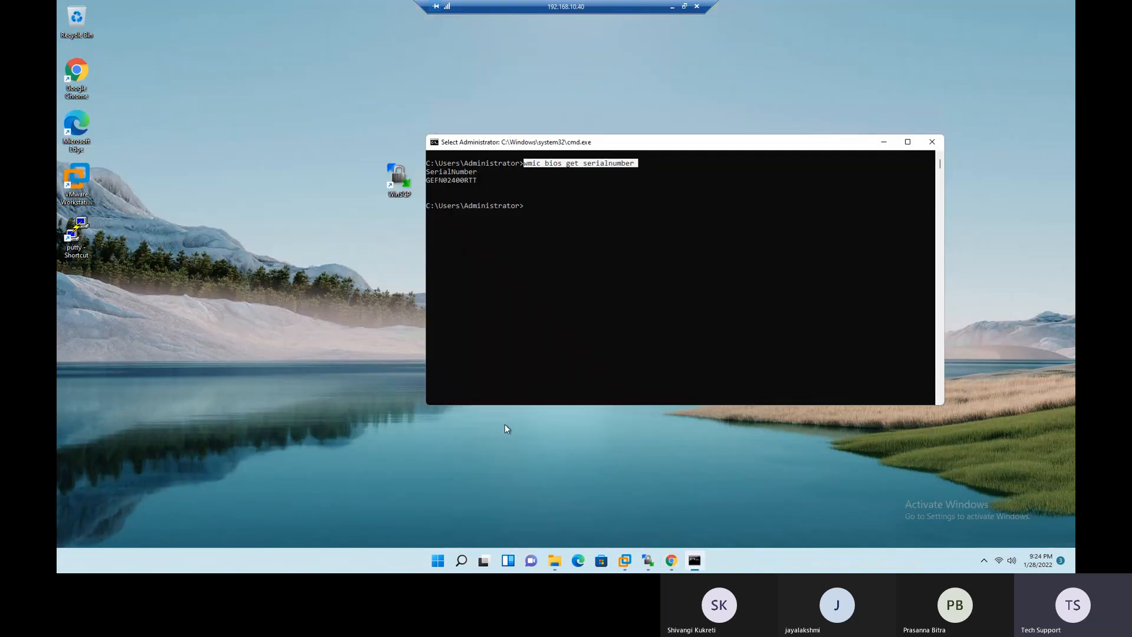
mouse_move(624, 562)
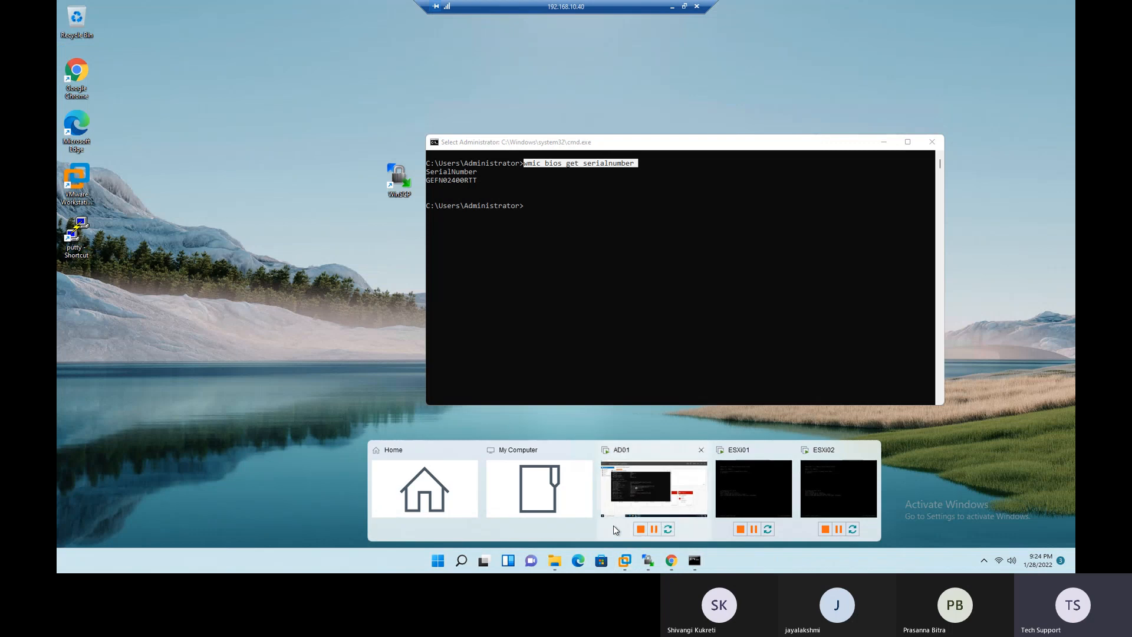
left_click(513, 491)
left_click(102, 84)
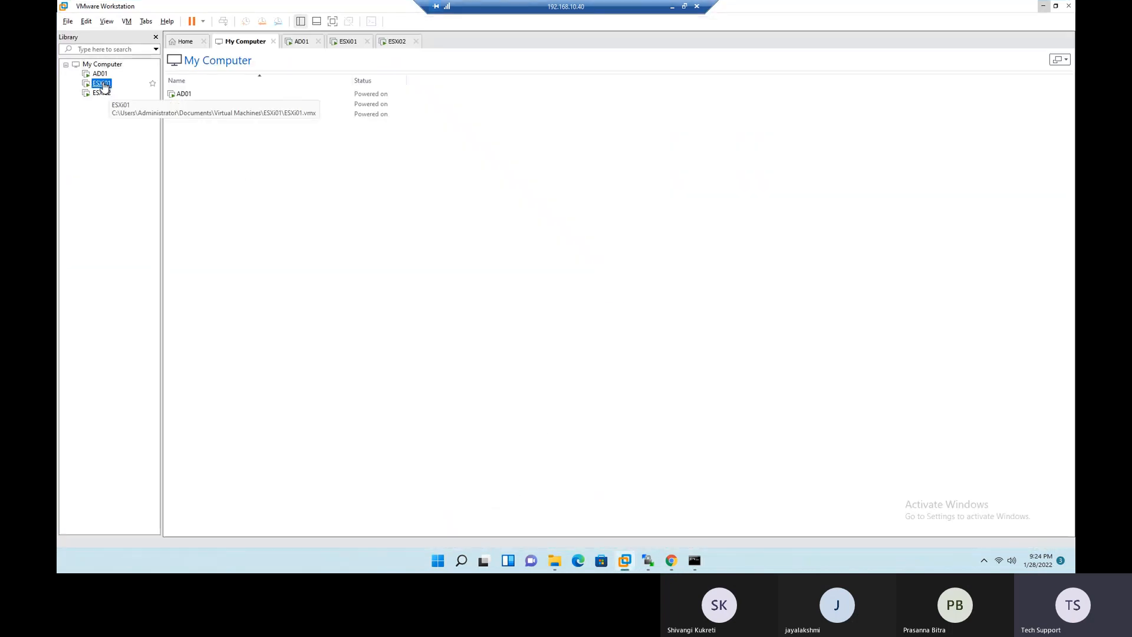
double_click(102, 86)
right_click(105, 88)
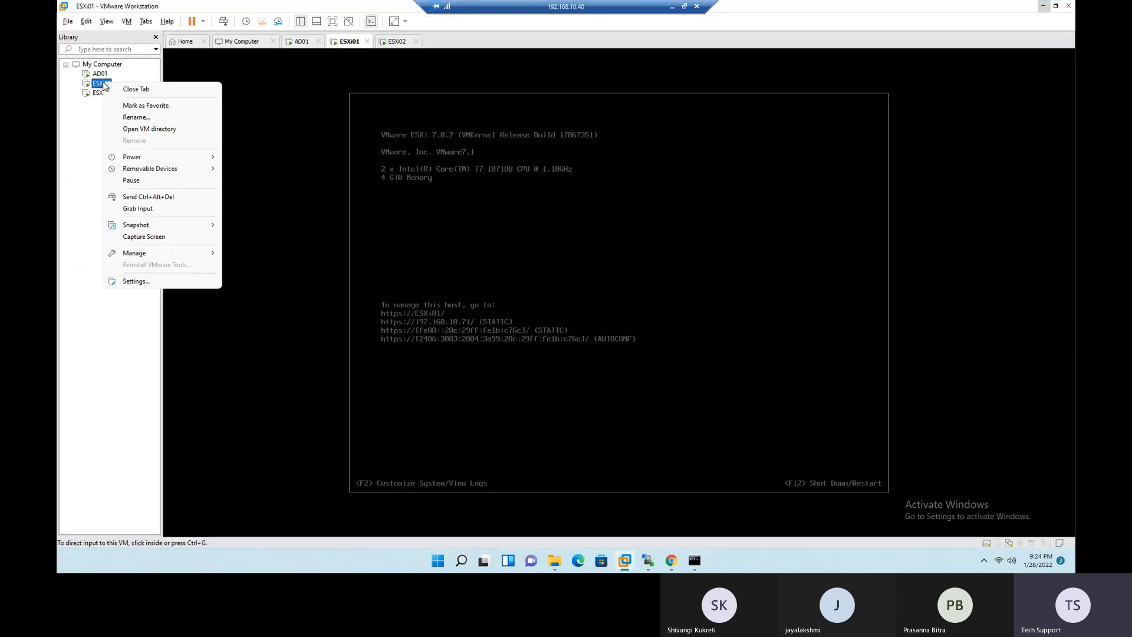
left_click(157, 281)
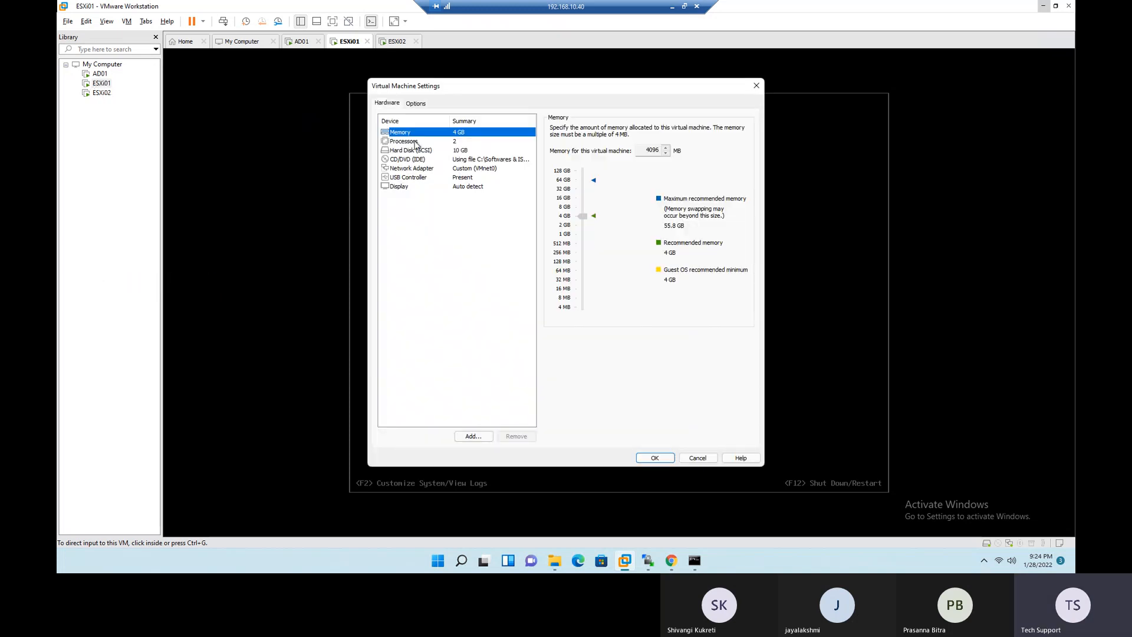
- Review ESXi01's hard disk, CD/DVD, network adapter, USB controller and display settings
left_click(418, 151)
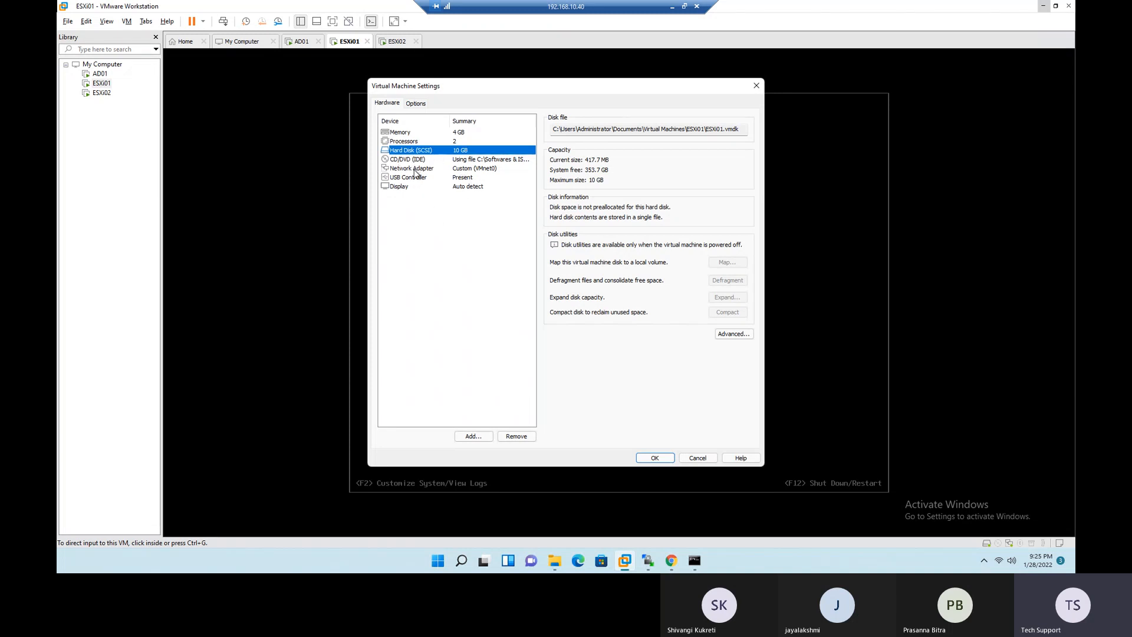
left_click(392, 161)
left_click(398, 169)
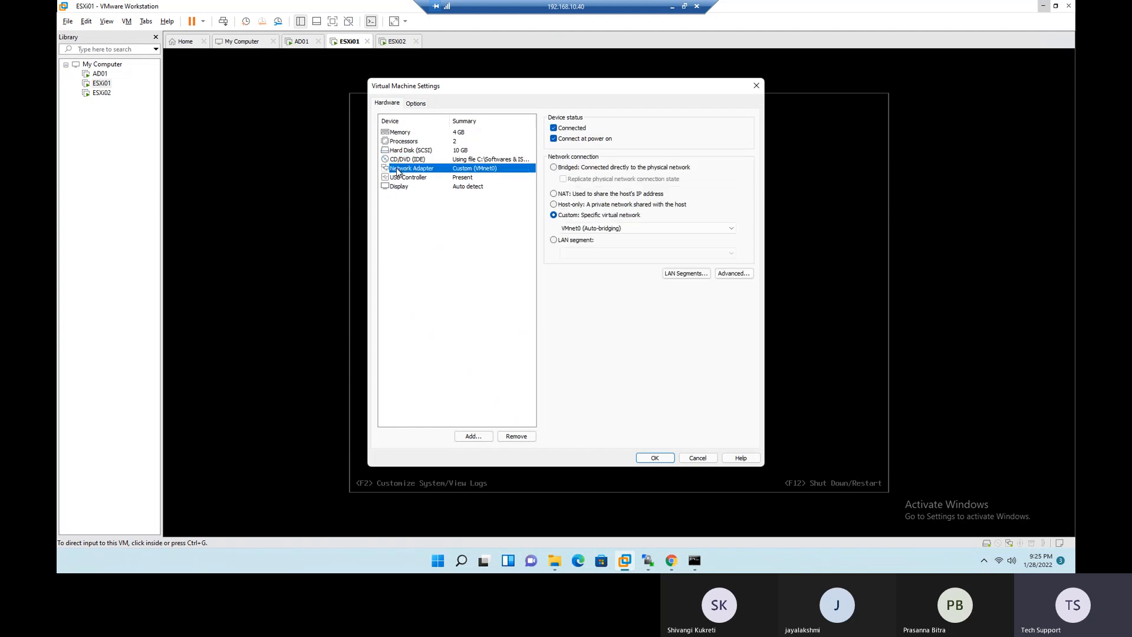
left_click(400, 177)
left_click(400, 188)
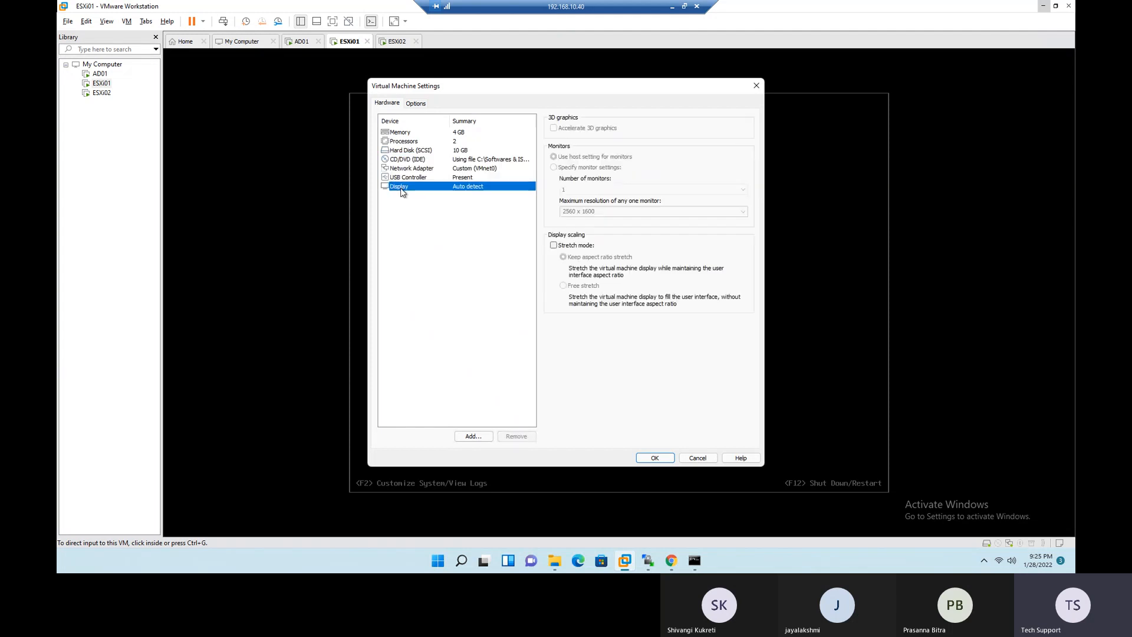
left_click(408, 159)
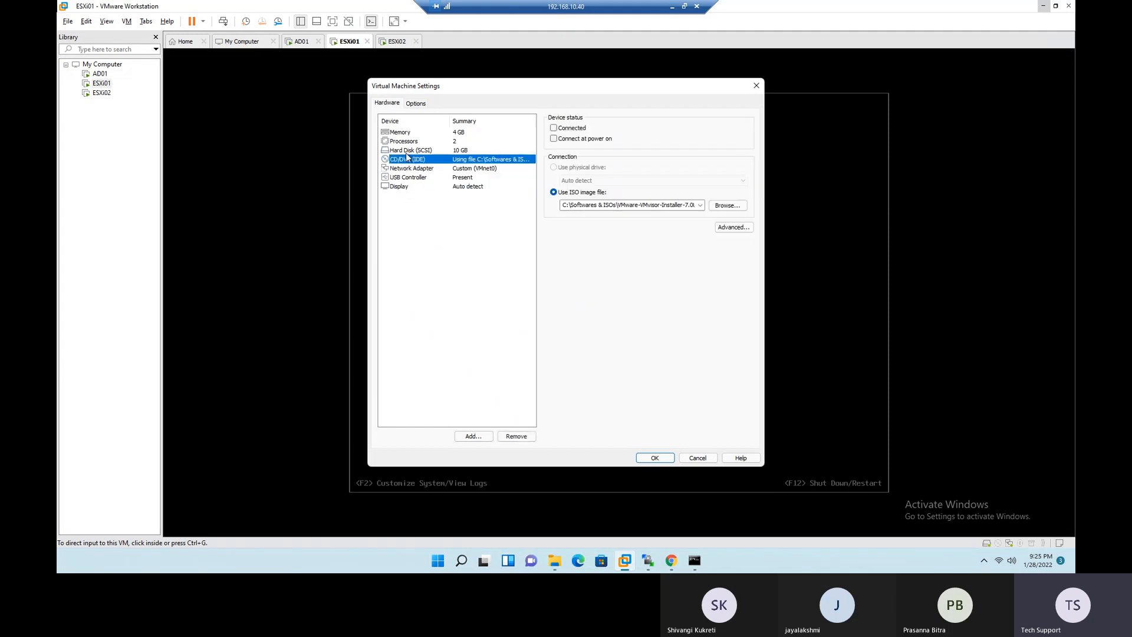
left_click(406, 150)
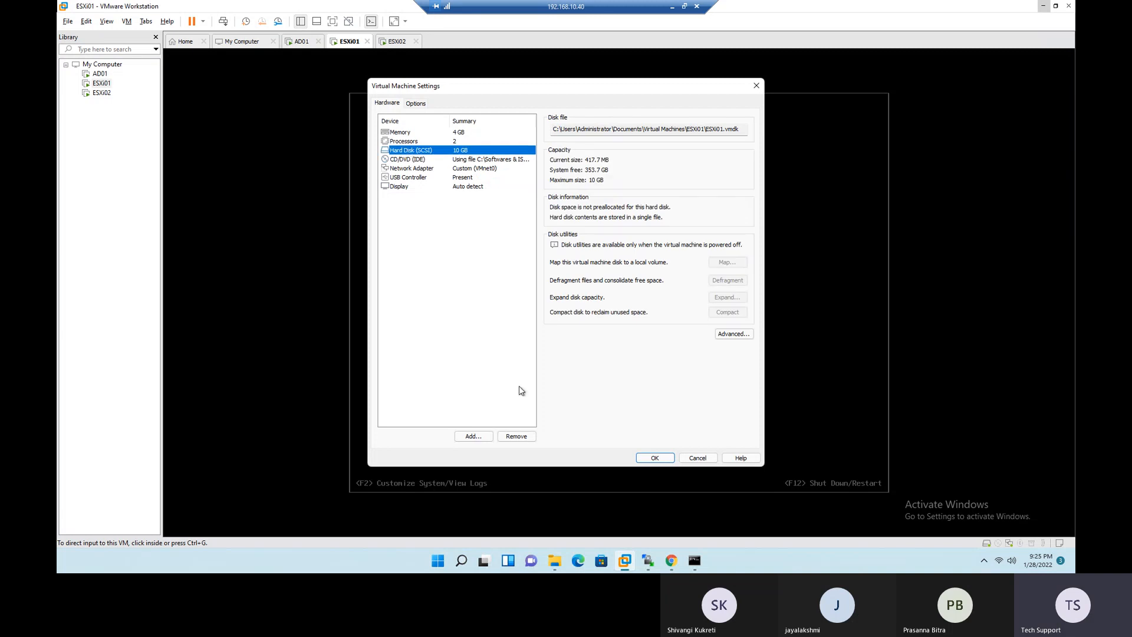
- Start adding a hard disk to ESXi01, using the SCSI type and creating a new virtual disk
left_click(474, 437)
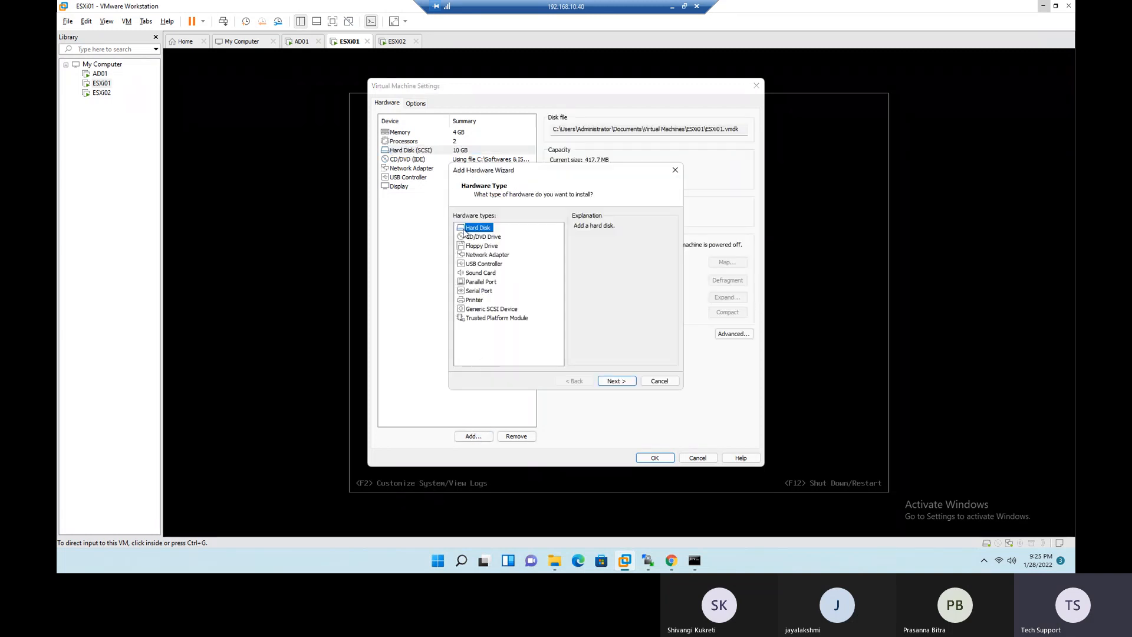
left_click(615, 380)
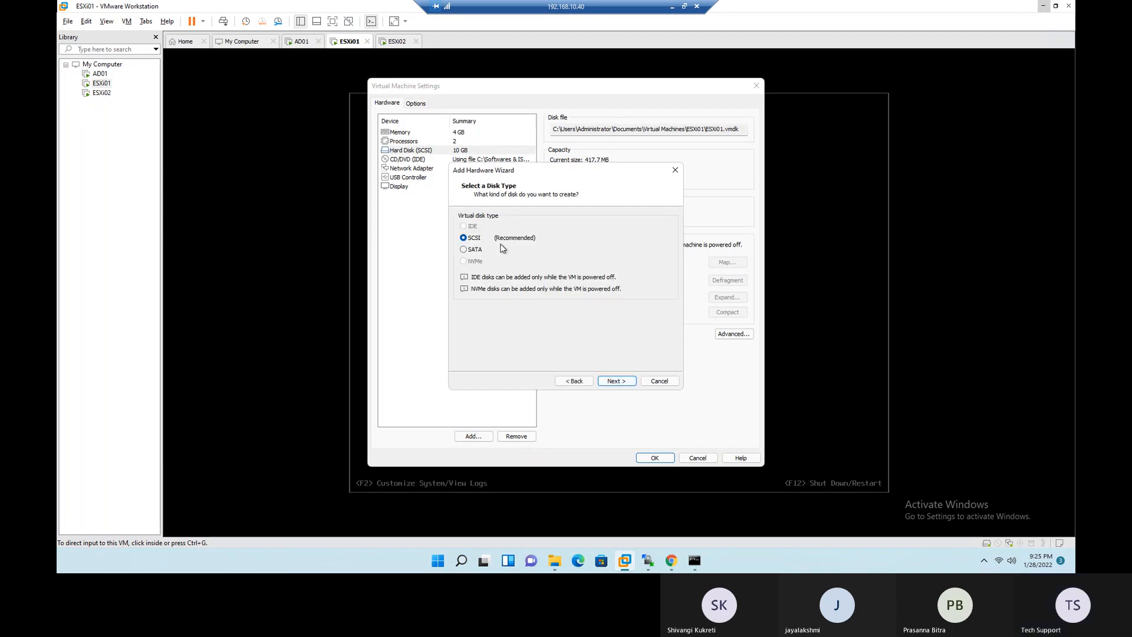
left_click(618, 380)
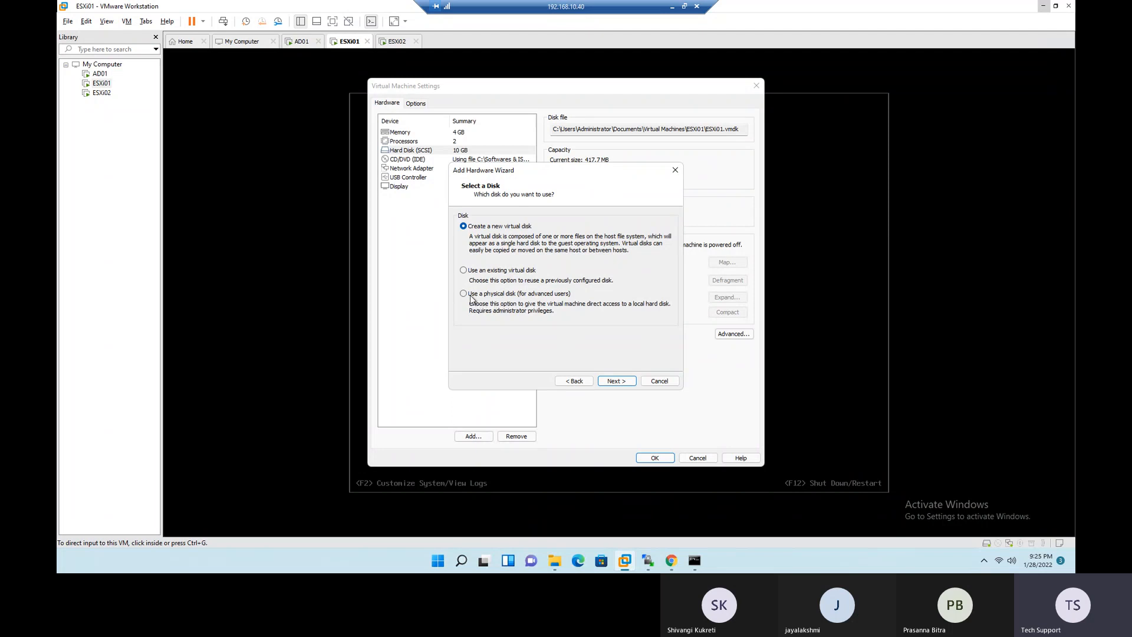
left_click(616, 381)
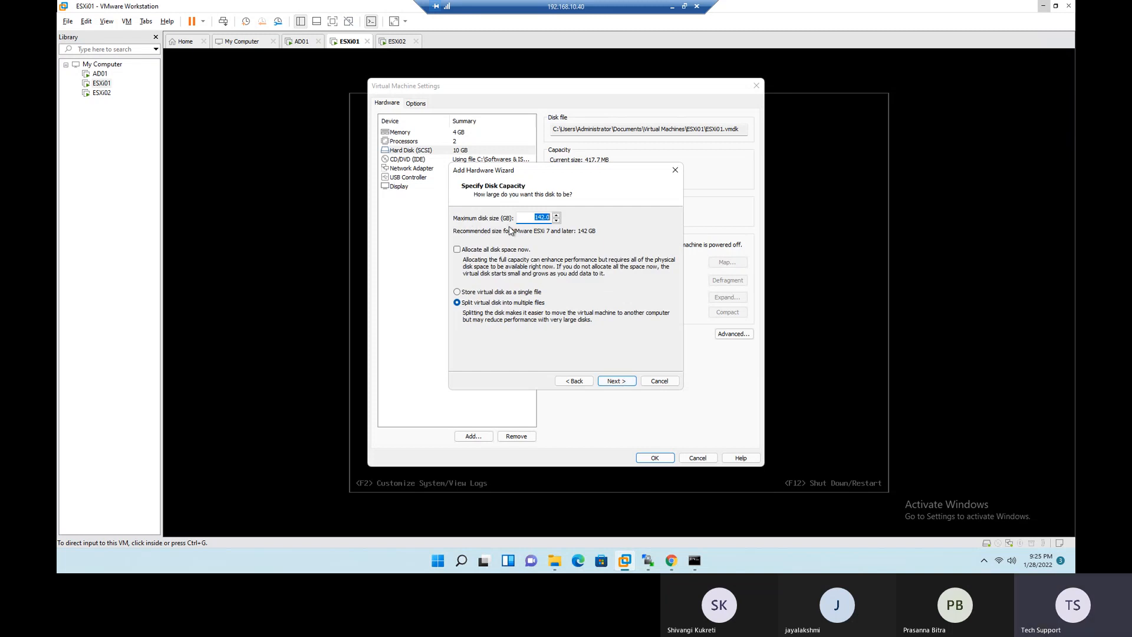
- Check the free space on Local Disk (C:) in File Explorer and return to the disk capacity settings
left_click_drag(527, 217, 617, 229)
left_click(554, 560)
left_click(94, 245)
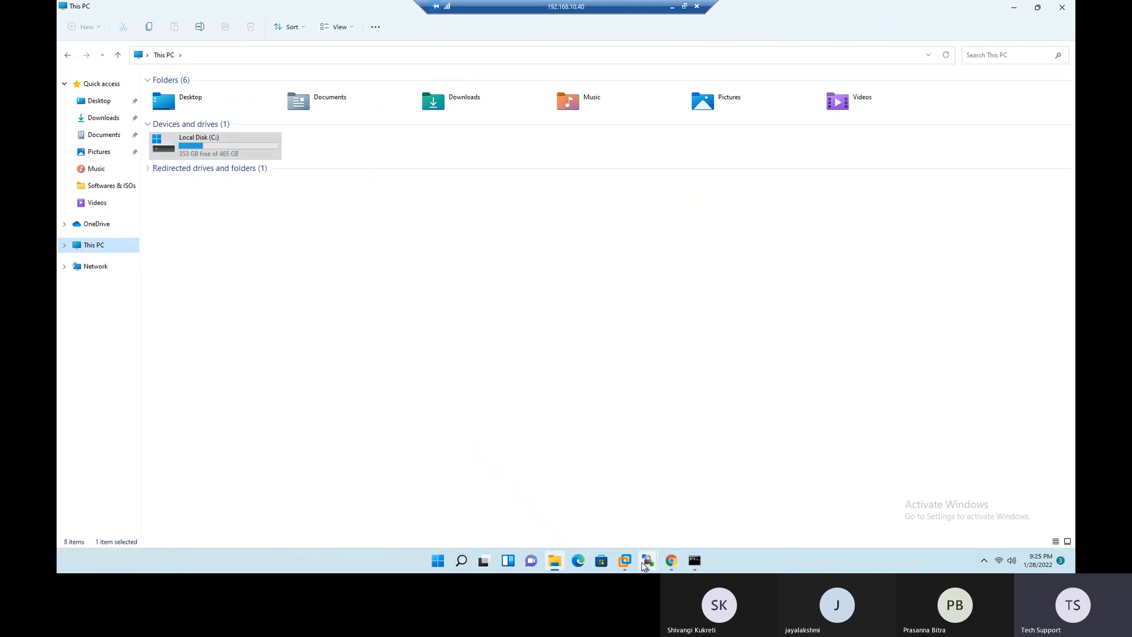
mouse_move(628, 557)
left_click(654, 498)
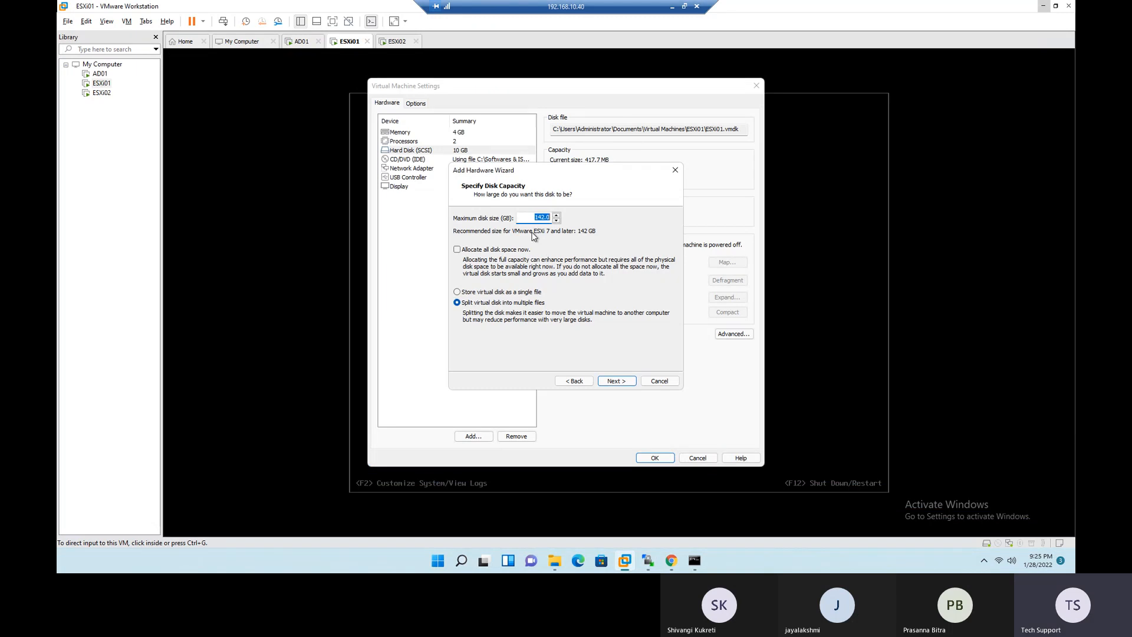
- Set the new disk to 100 GB stored as a single file, keep its default file name, and save the ESXi01 settings
type("100")
left_click(512, 294)
left_click(617, 381)
left_click(512, 242)
left_click_drag(486, 242, 467, 244)
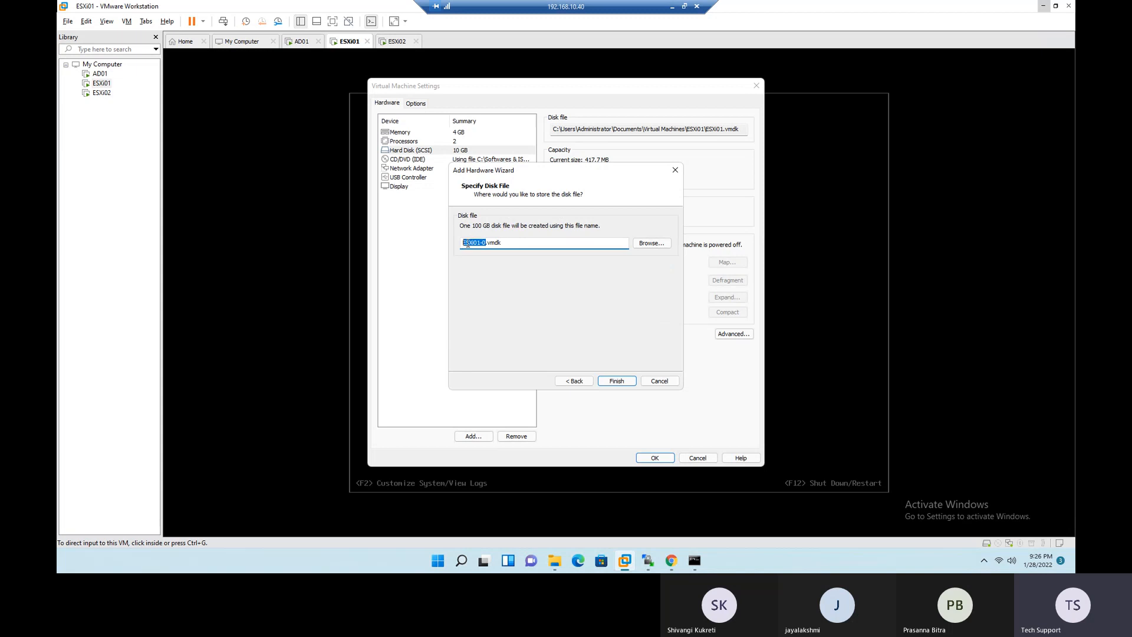
left_click(617, 381)
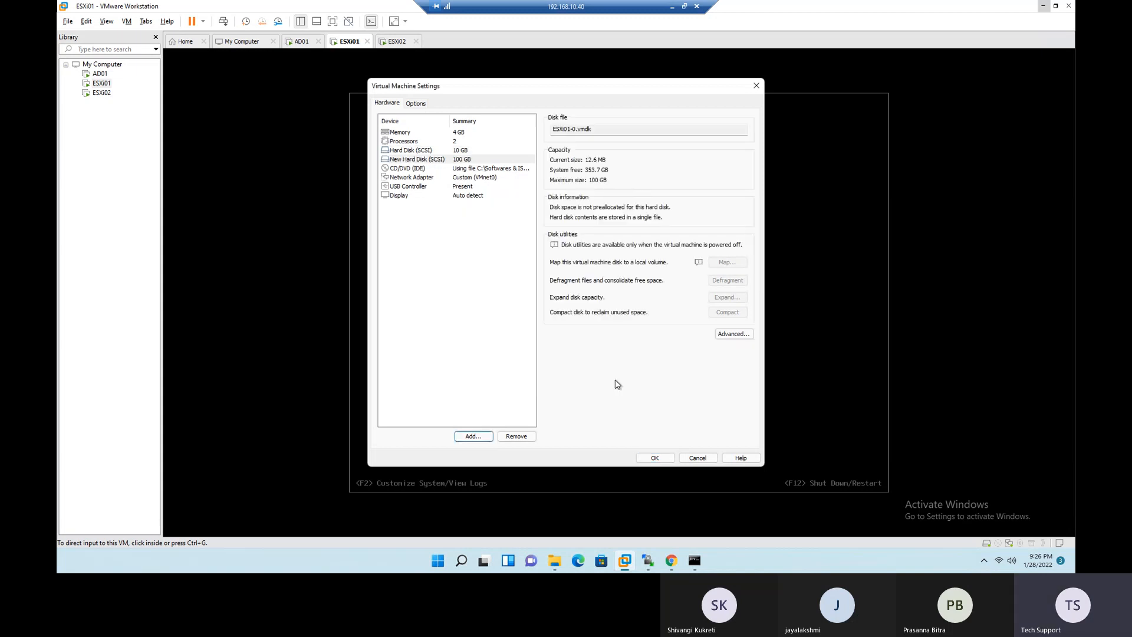
left_click(665, 462)
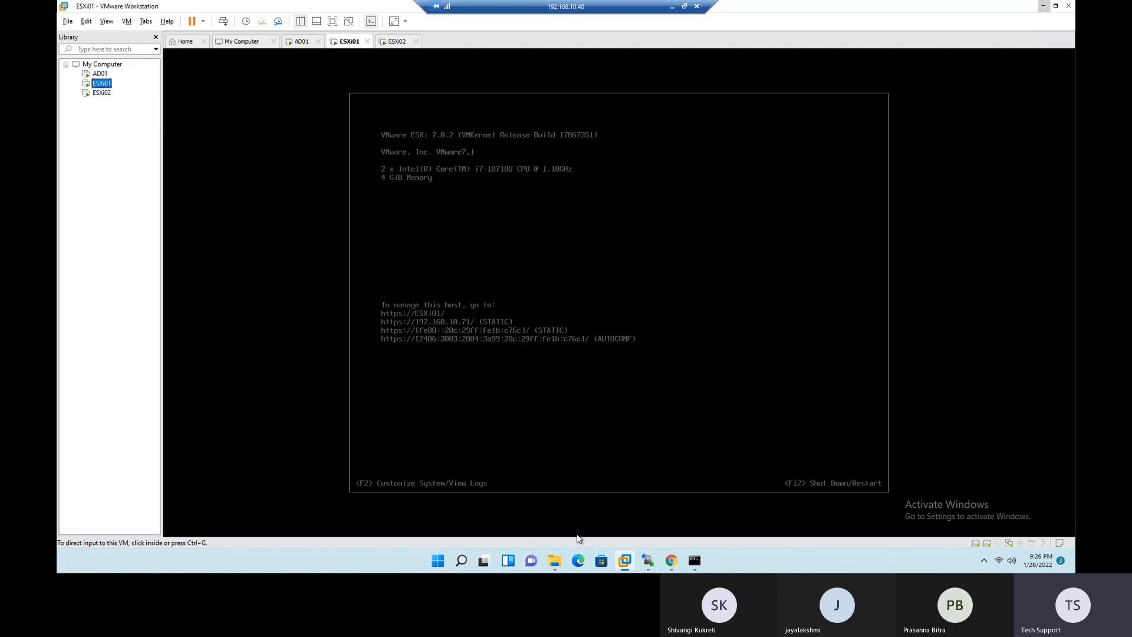
- Try to create a new VMFS datastore in the ESXi01 Host Client, check the devices offered, and cancel the wizard
left_click(672, 561)
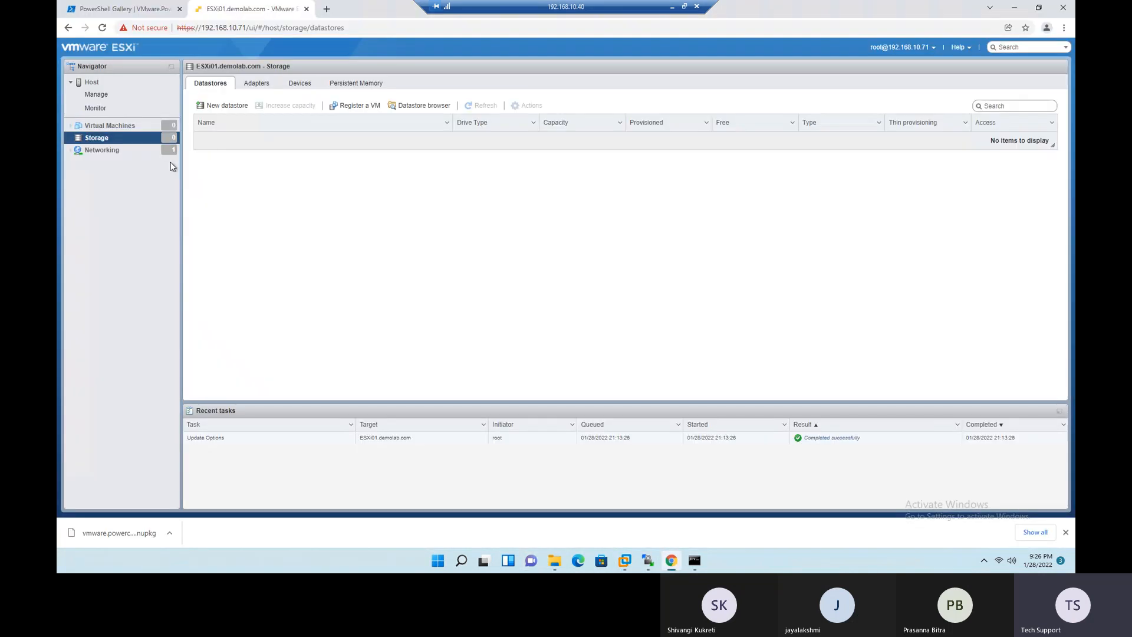
left_click(218, 106)
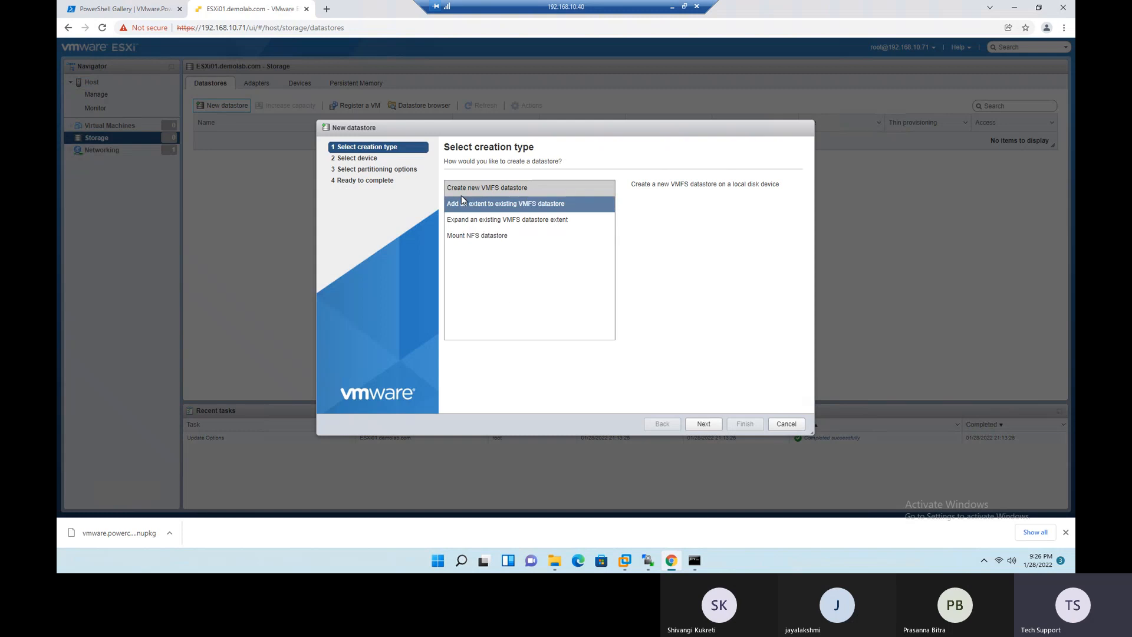
left_click(709, 426)
left_click_drag(582, 249, 675, 255)
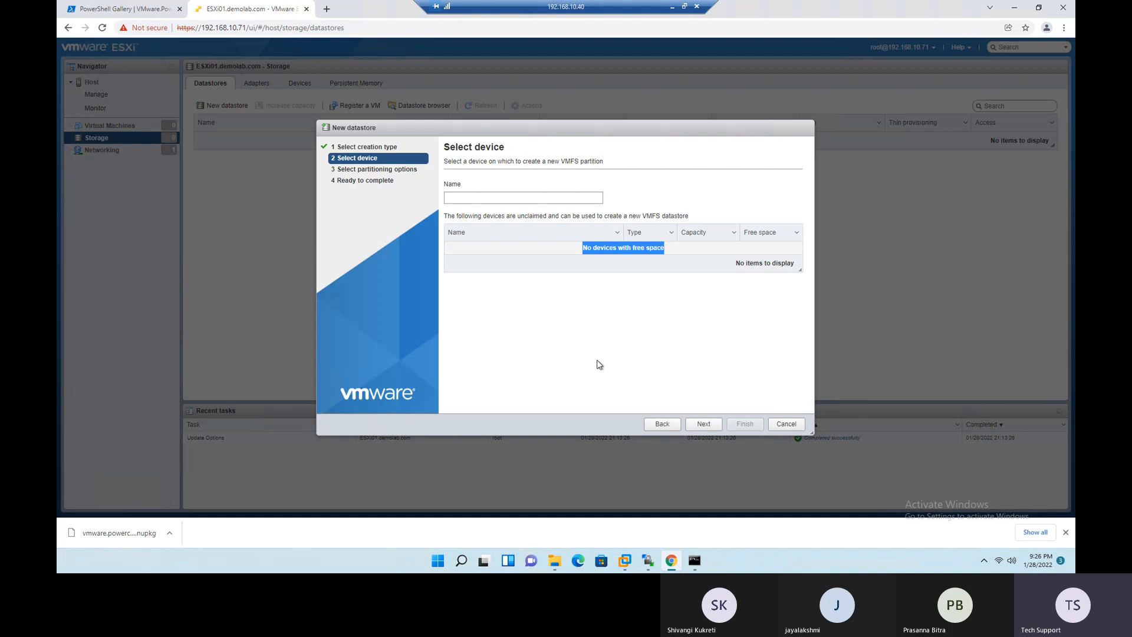
left_click(787, 424)
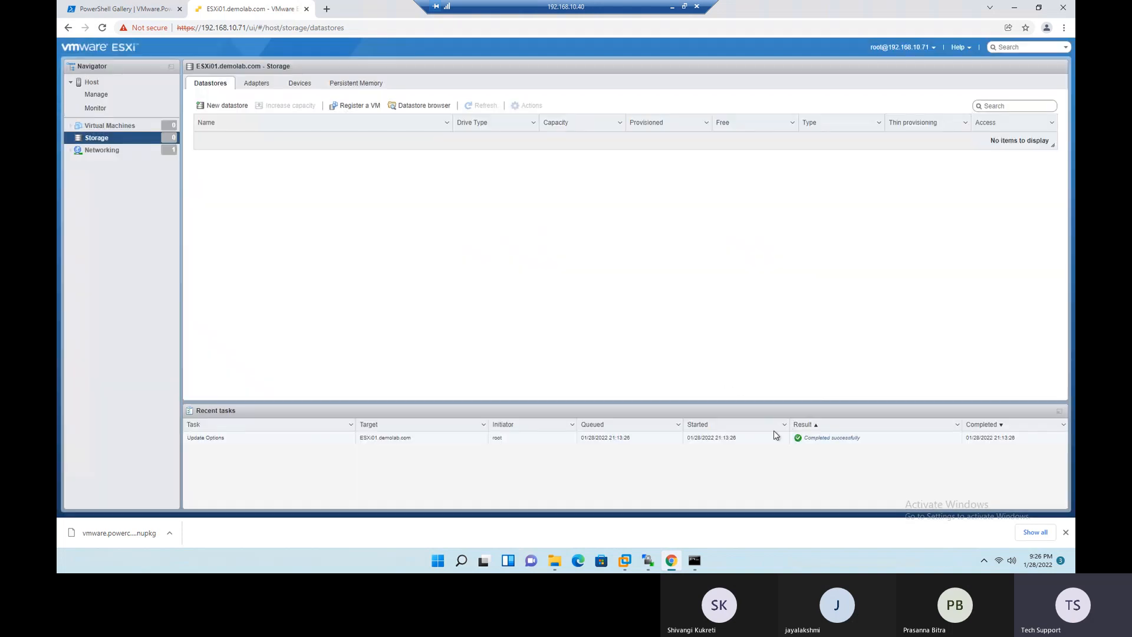
- Return to VMware Workstation and look at the ESXi01 console
left_click(1015, 8)
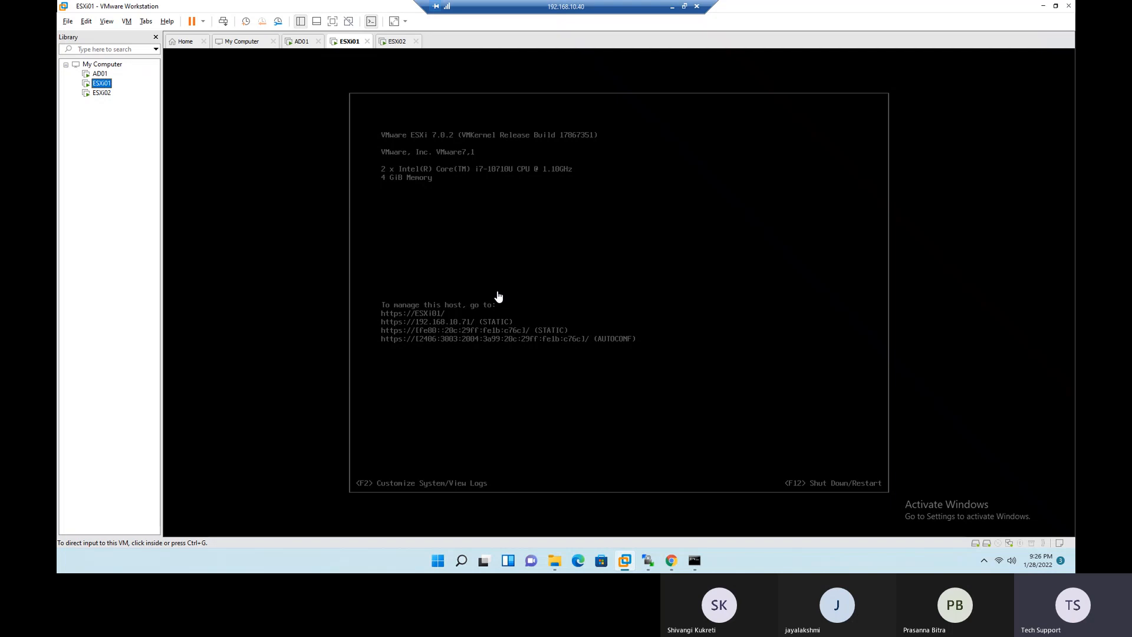
left_click(534, 269)
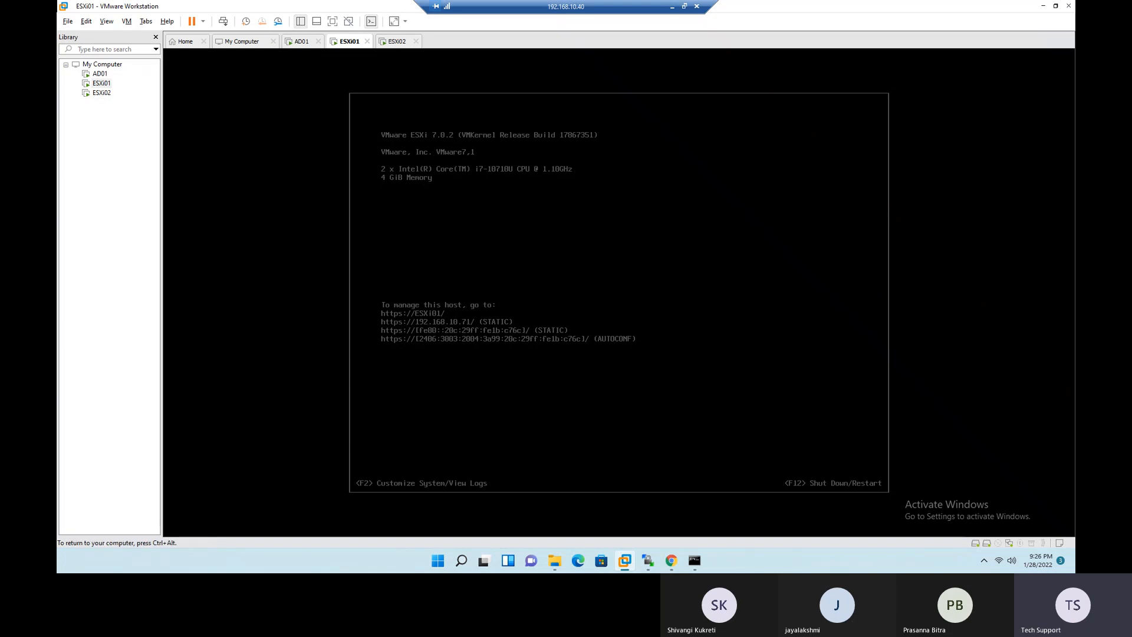
key("ctrl+alt")
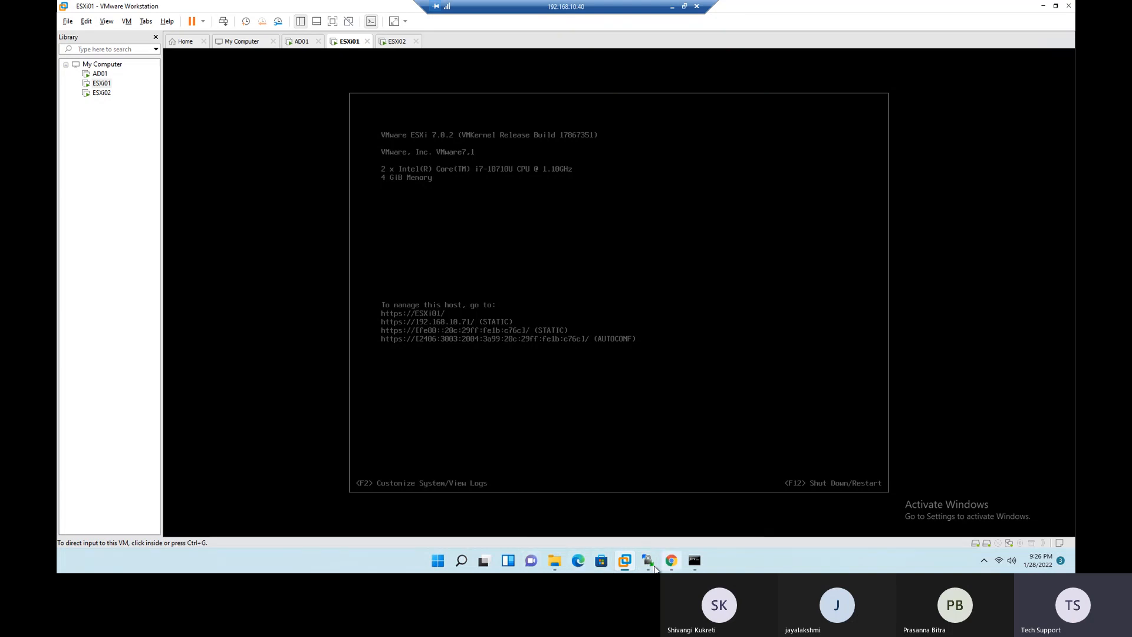
mouse_move(667, 568)
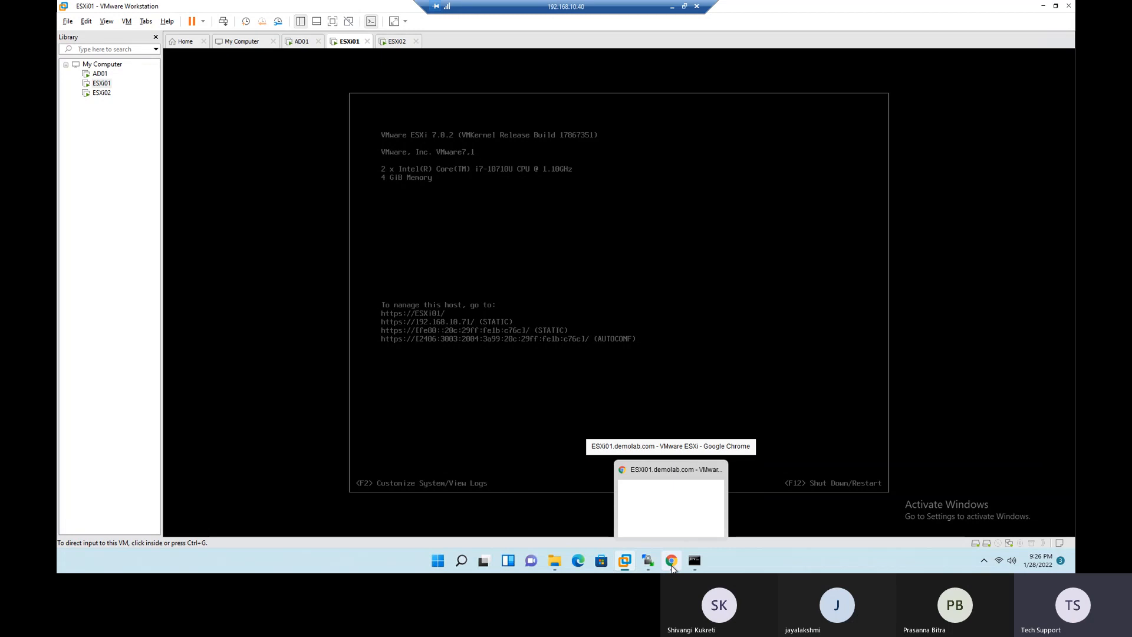
- Switch to the ESXi01 Host Client in Chrome, examine the host summary page, and minimize the browser
left_click(672, 565)
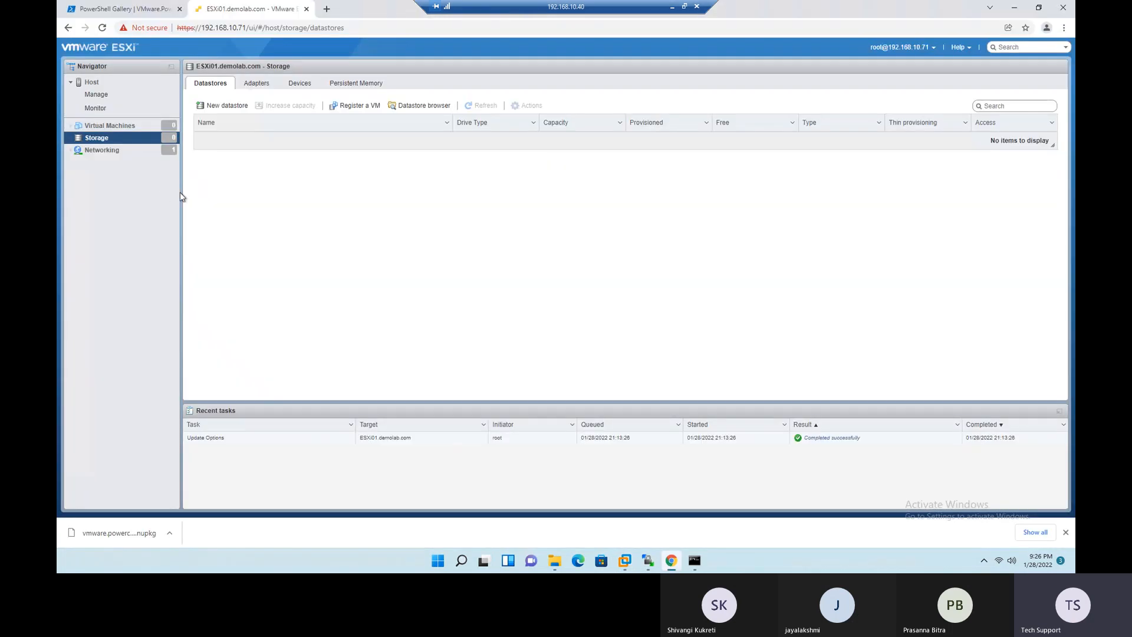
left_click(86, 87)
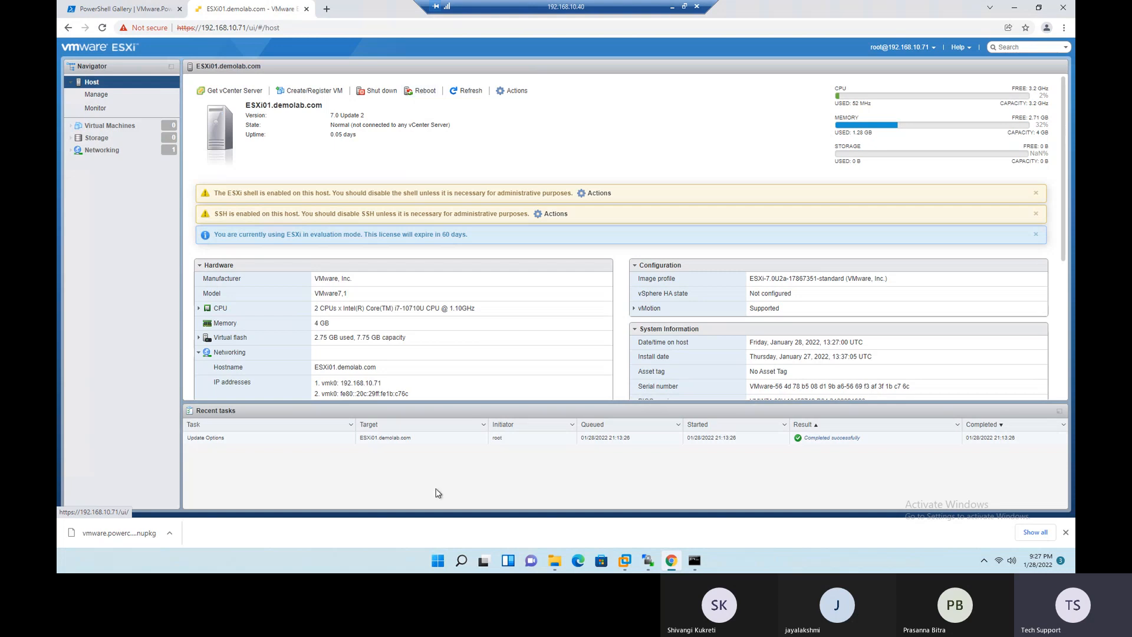
left_click(1014, 8)
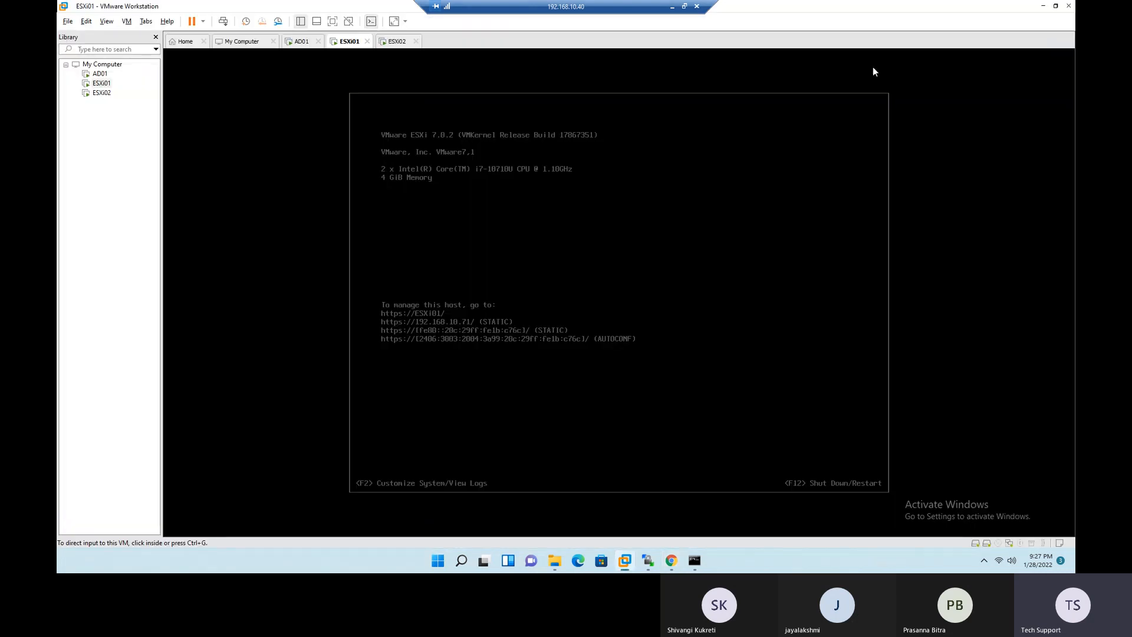
- Minimize VMware Workstation and close the File Explorer and Command Prompt windows to reach the desktop
left_click(1042, 6)
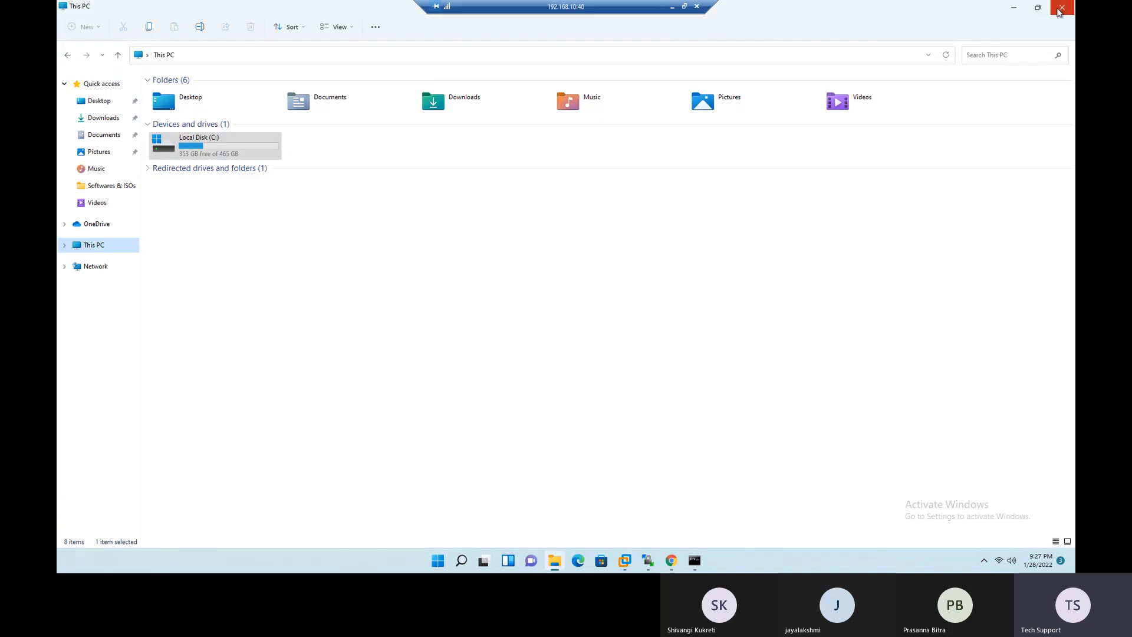
left_click(1063, 7)
left_click(932, 142)
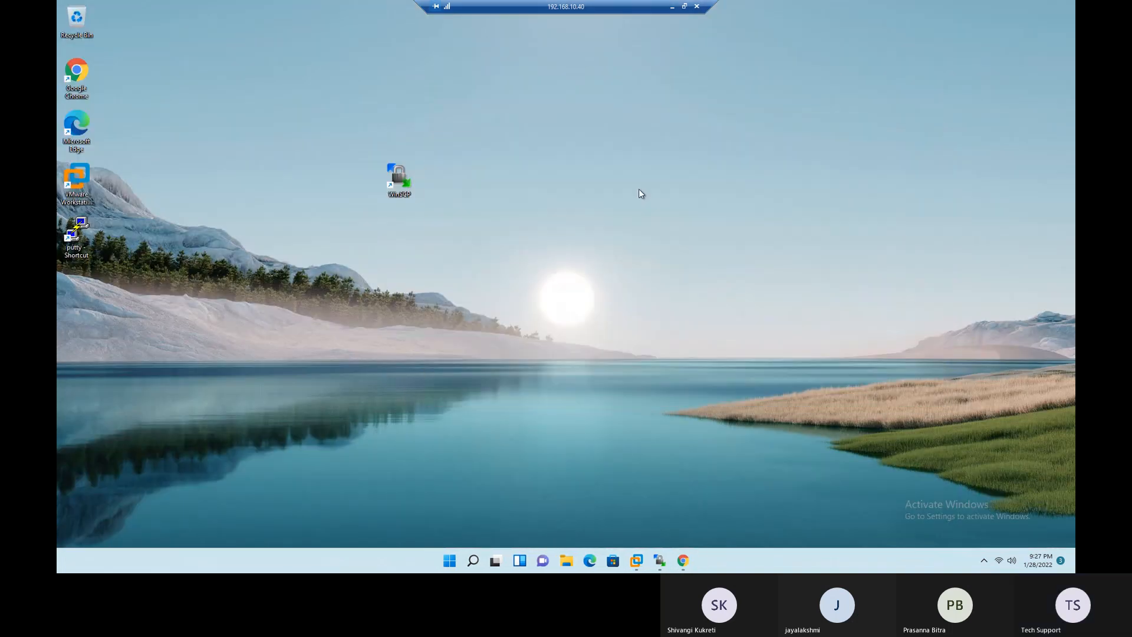
double_click(69, 235)
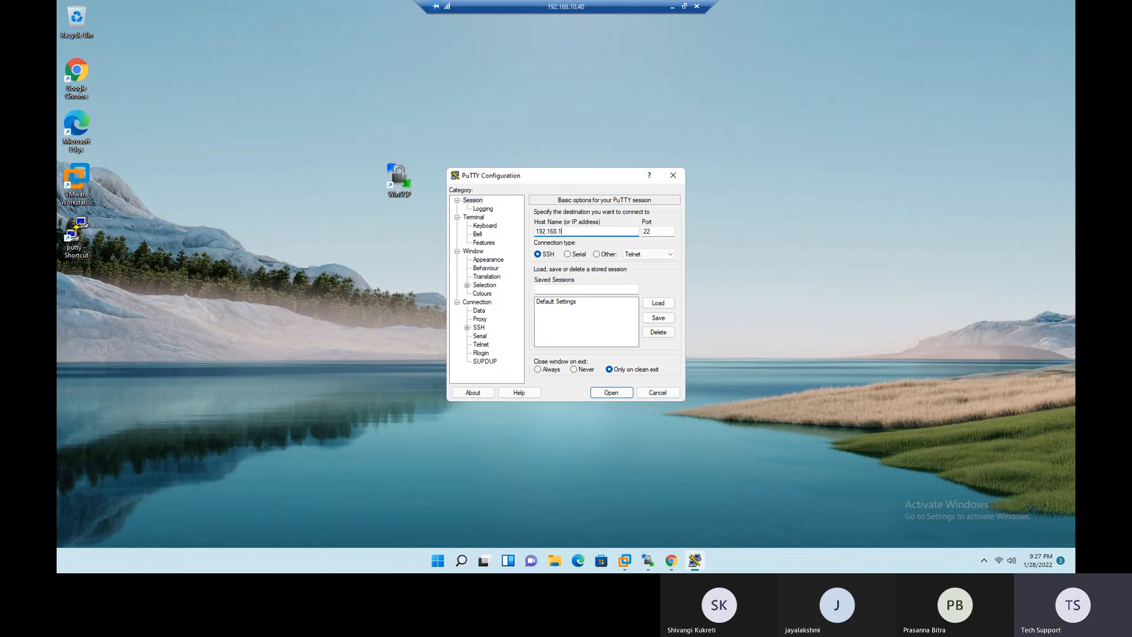
left_click(614, 394)
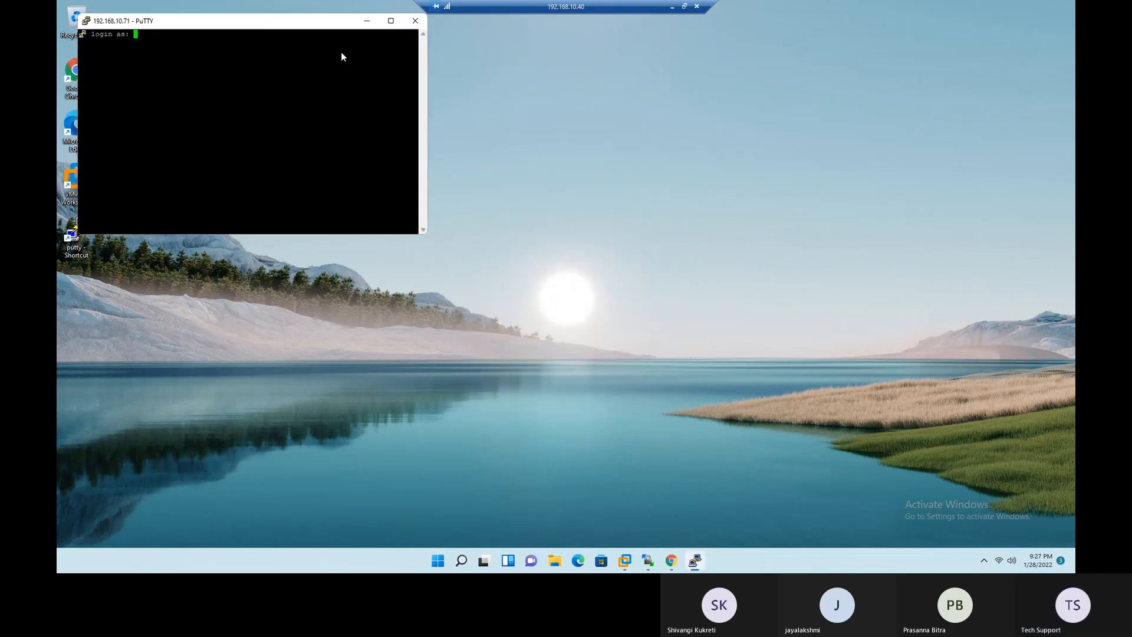
type("ROOT")
key("Return")
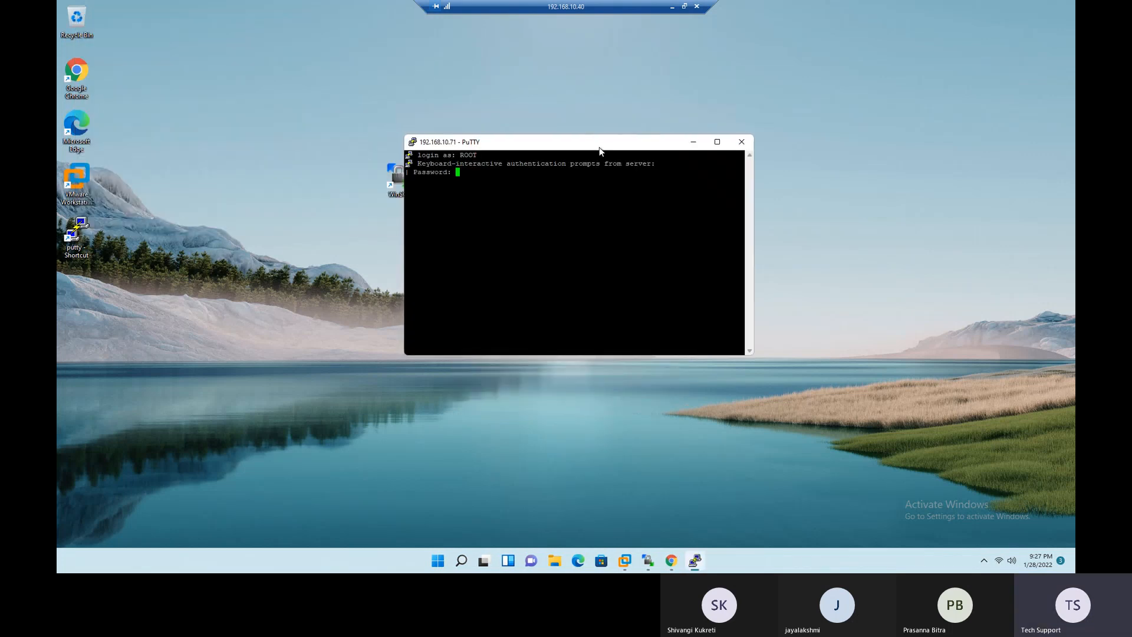
key("ctrl+c")
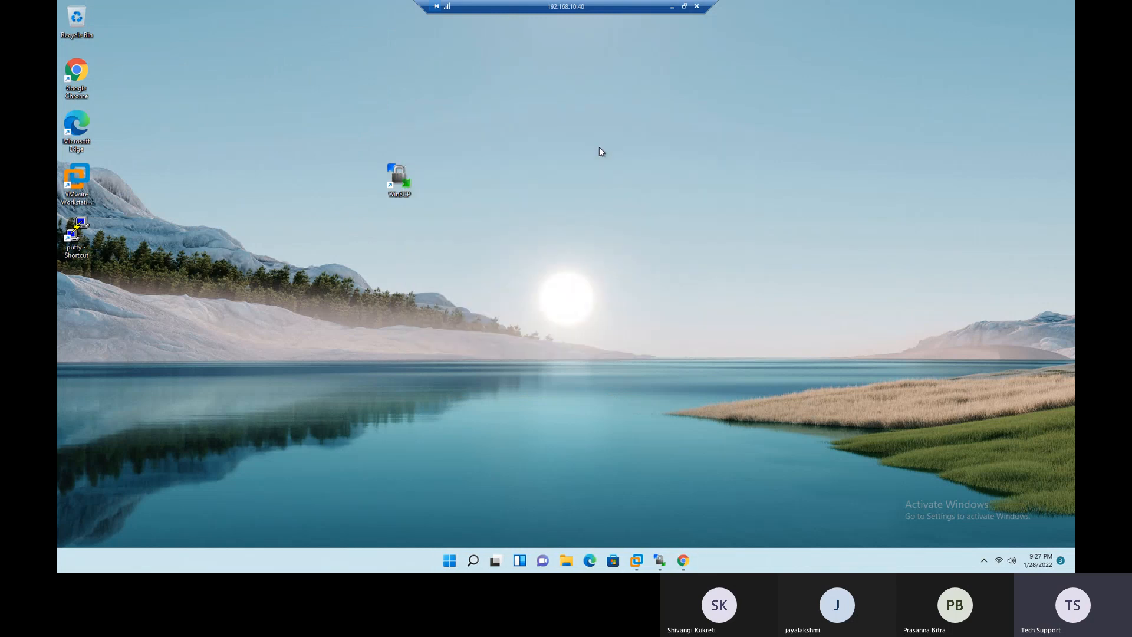
- Open a PuTTY SSH session to 192.168.10.71 and log in as root with the account password
double_click(73, 235)
type("192.168.10.71")
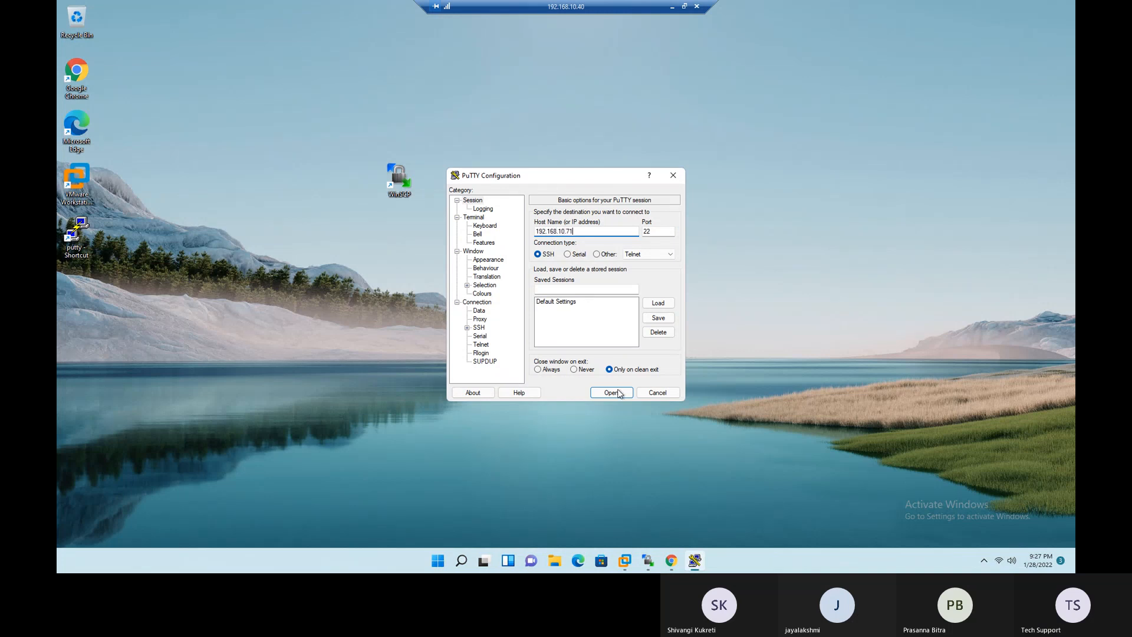
left_click(611, 392)
left_click_drag(263, 36, 547, 135)
type("t")
key("Return")
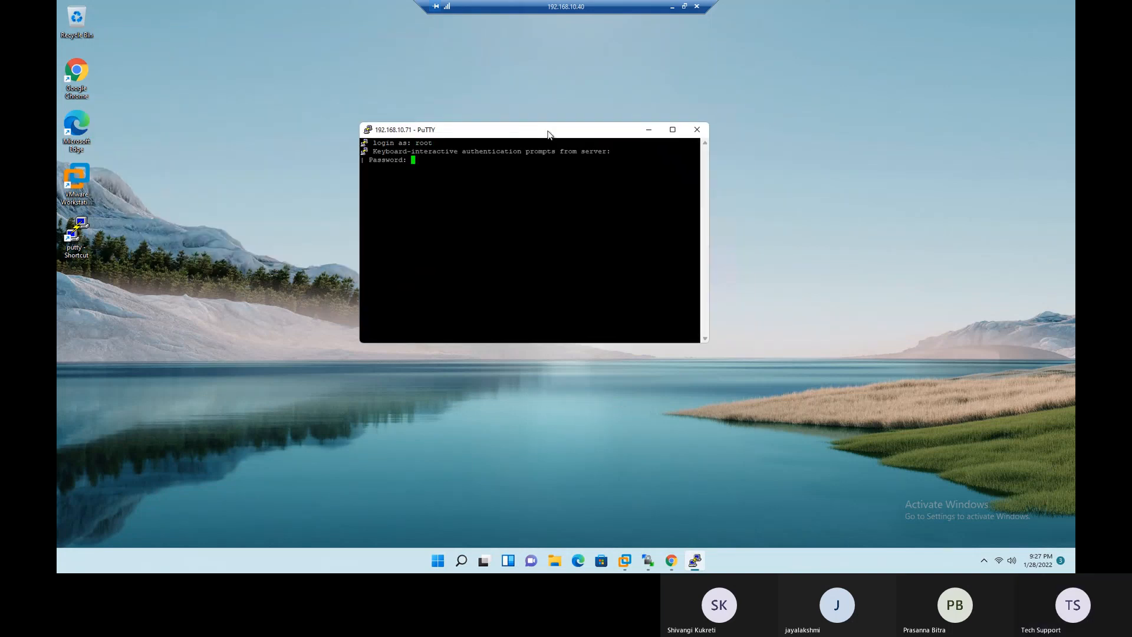
key("Return")
- Enter the command reboot at the ESXi01 shell prompt without running it
type("reb")
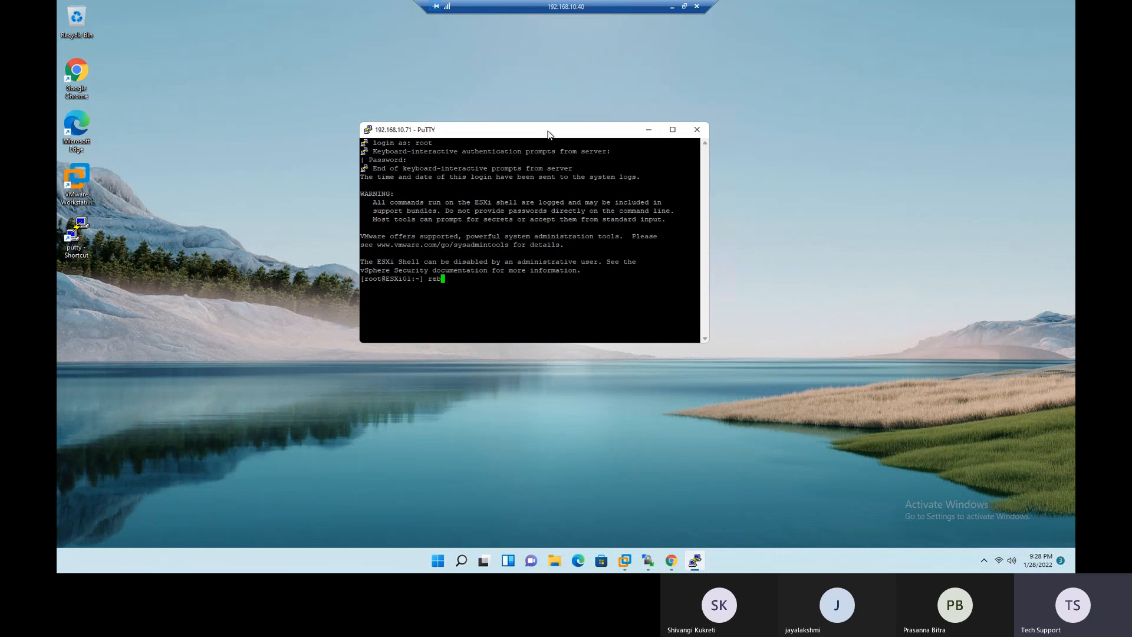
type("oot")
double_click(443, 281)
- Switch to the Host Client, read the maintenance mode notice for the ESXi01 host, and put the host into maintenance mode
left_click(680, 568)
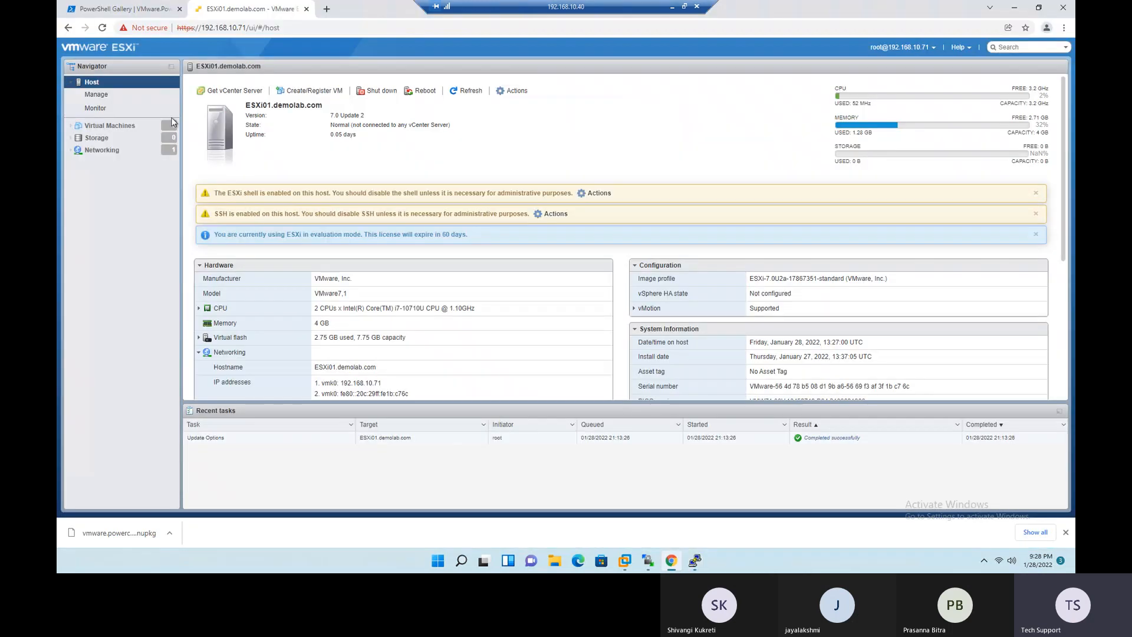
right_click(89, 84)
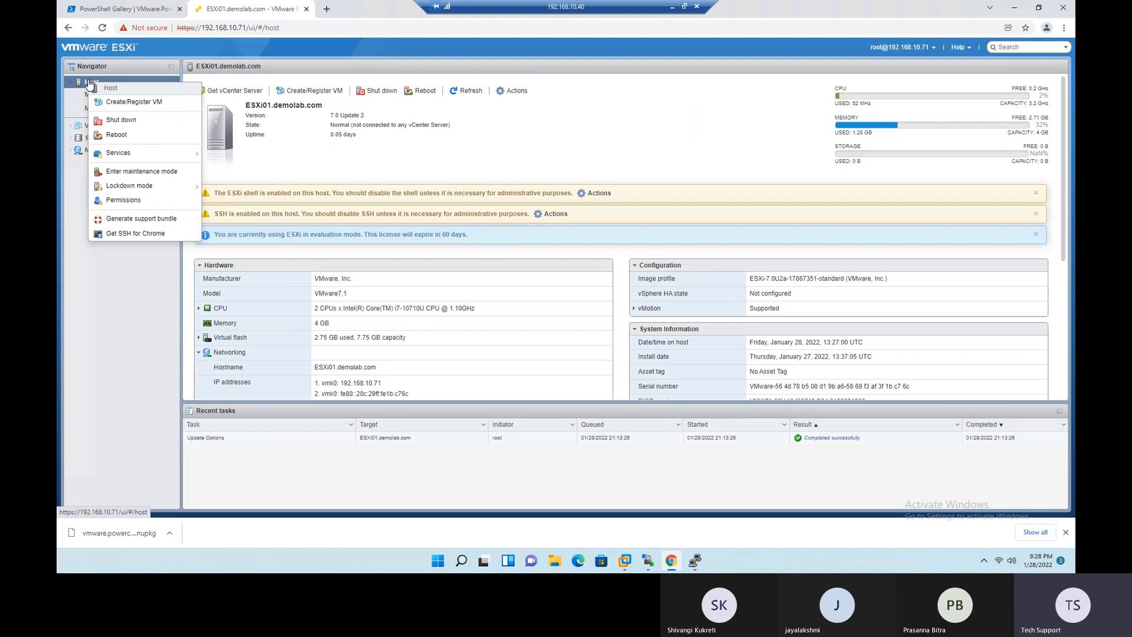
left_click(123, 172)
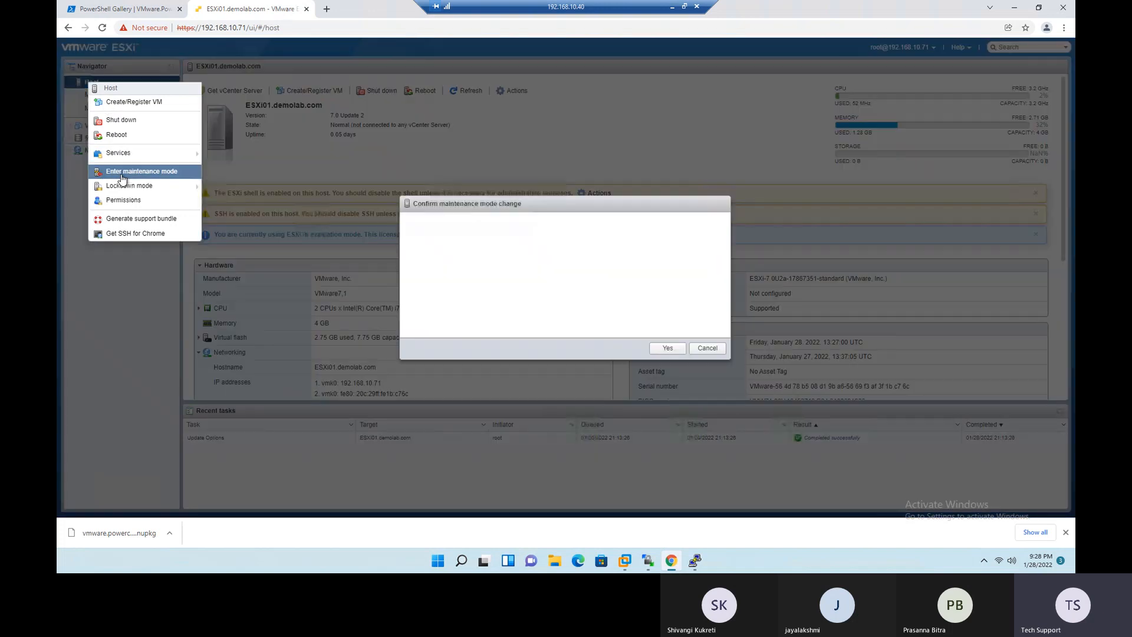
left_click_drag(464, 245, 685, 244)
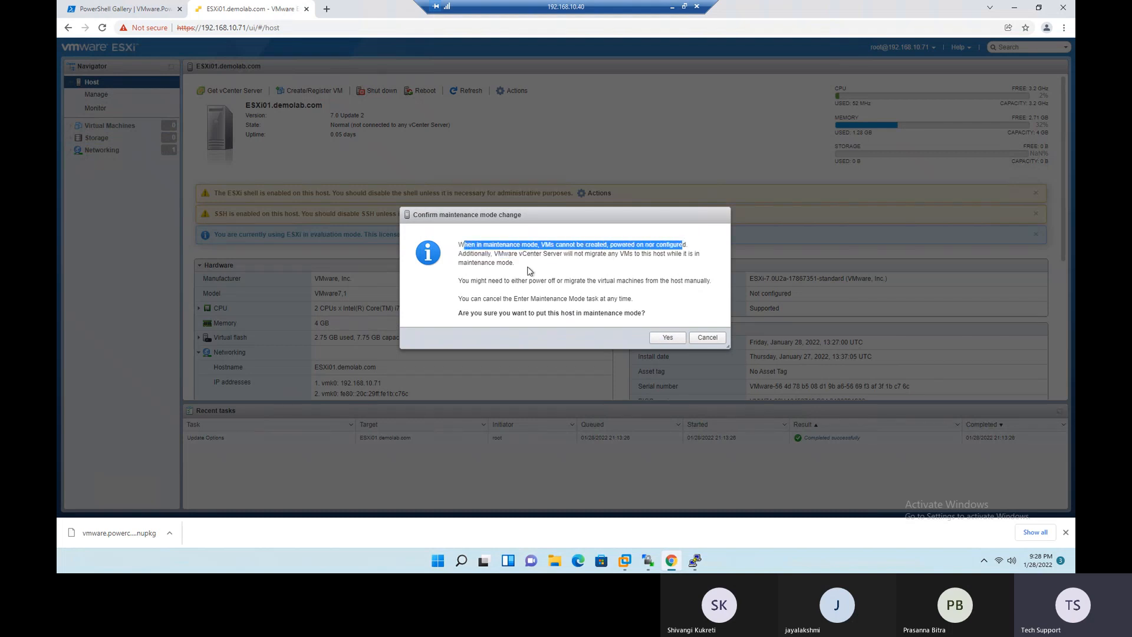
left_click_drag(508, 255, 682, 257)
left_click(485, 299)
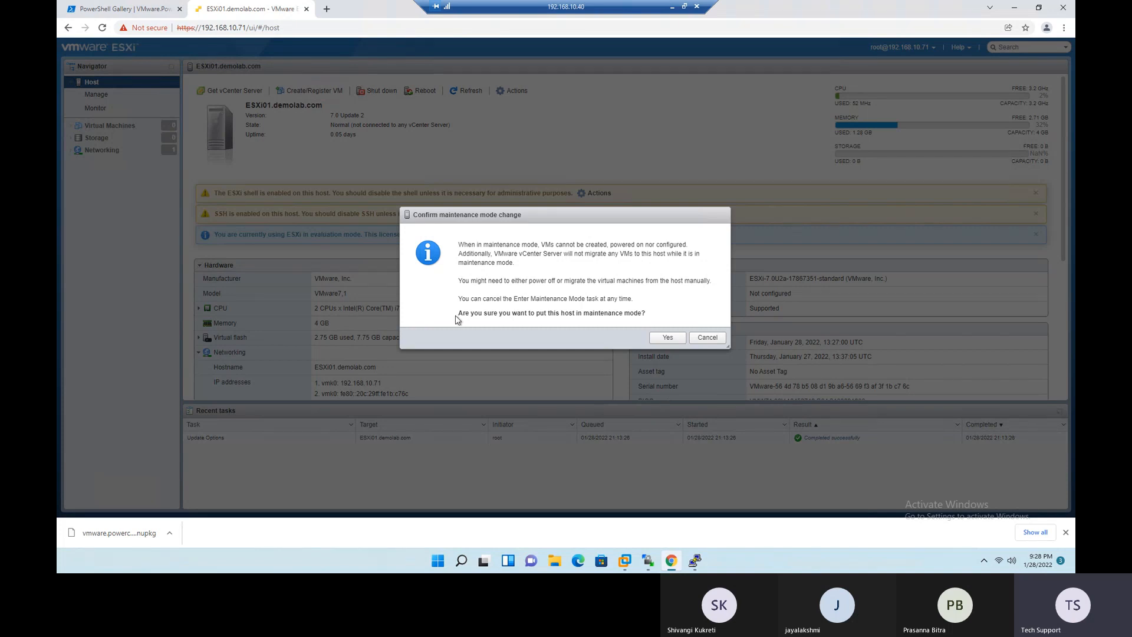
left_click_drag(458, 312, 655, 309)
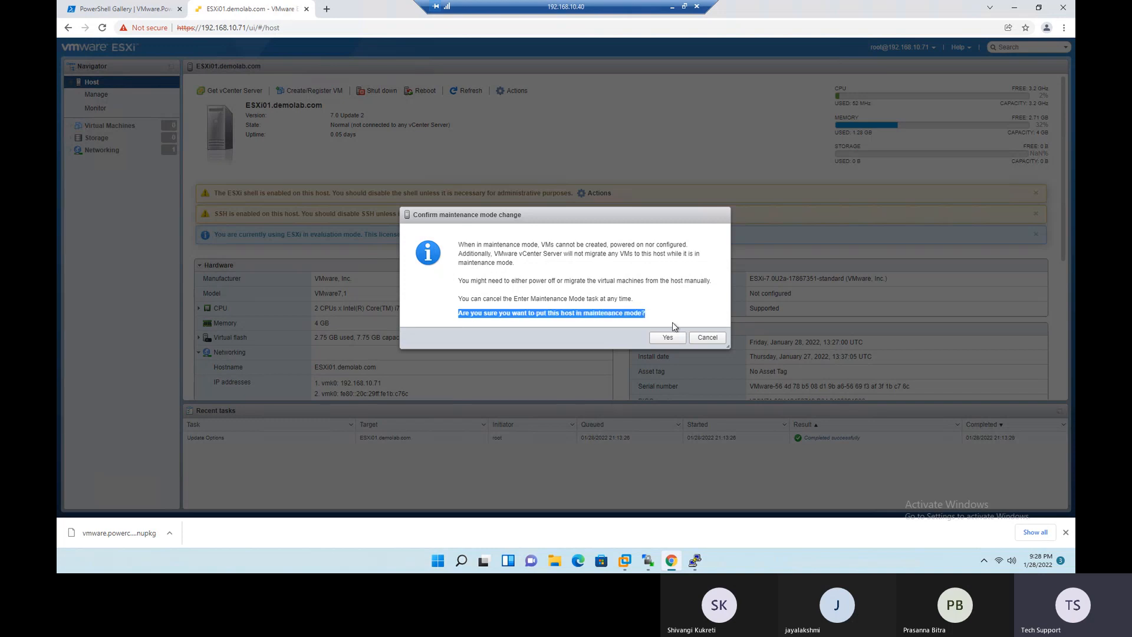
left_click(666, 337)
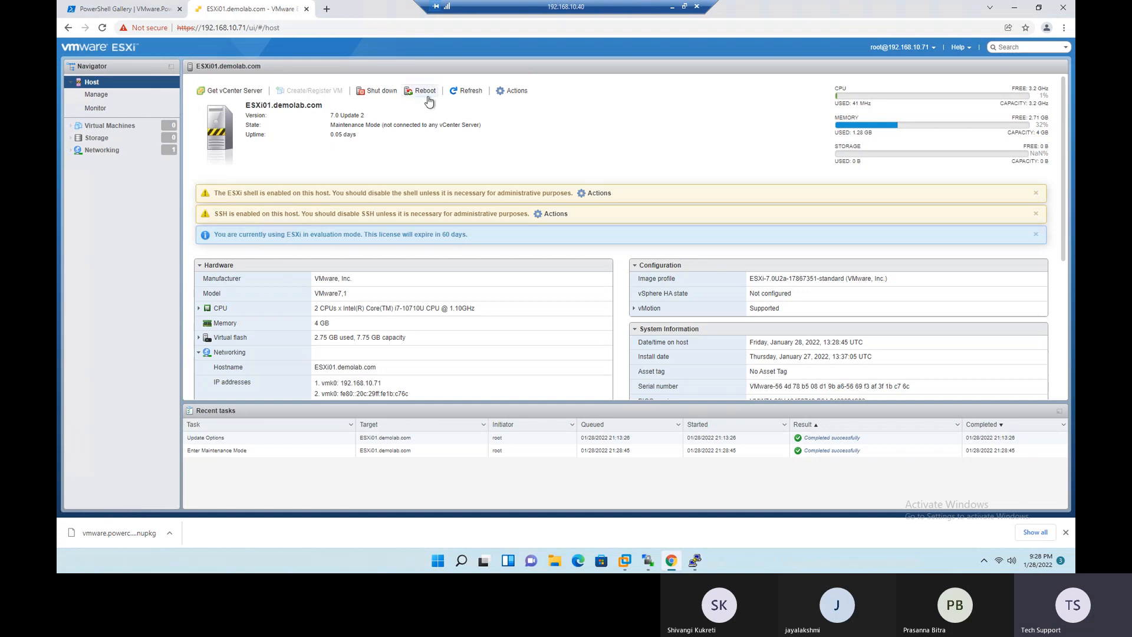
- Return to the PuTTY session, run the prepared reboot command on ESXi01, and dismiss the connection error
left_click(694, 561)
left_click(491, 287)
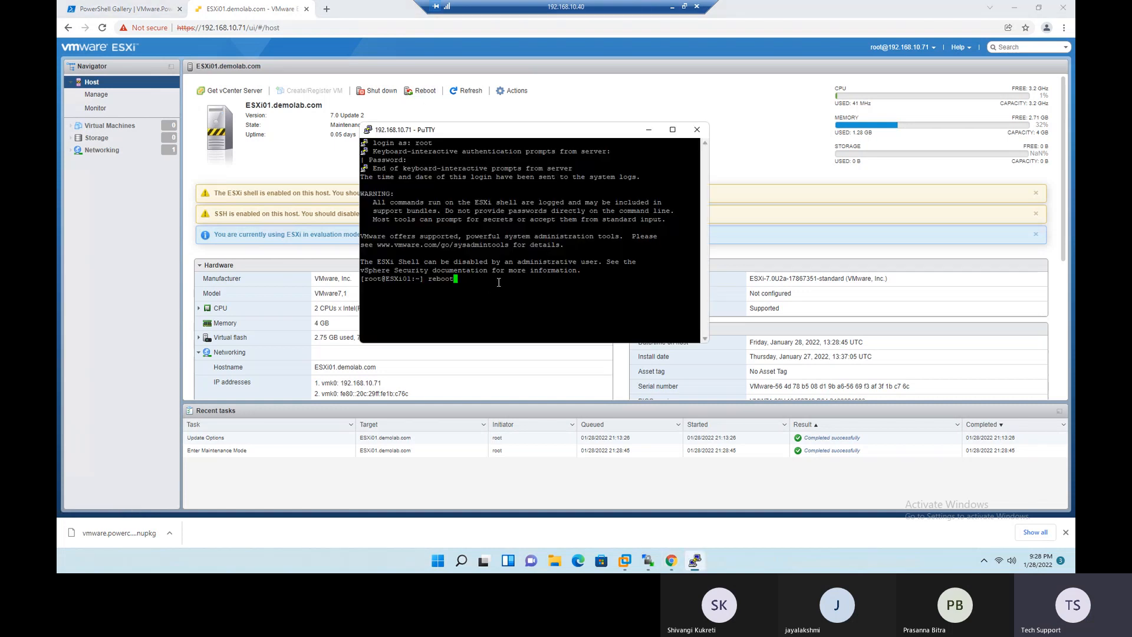
key("Return")
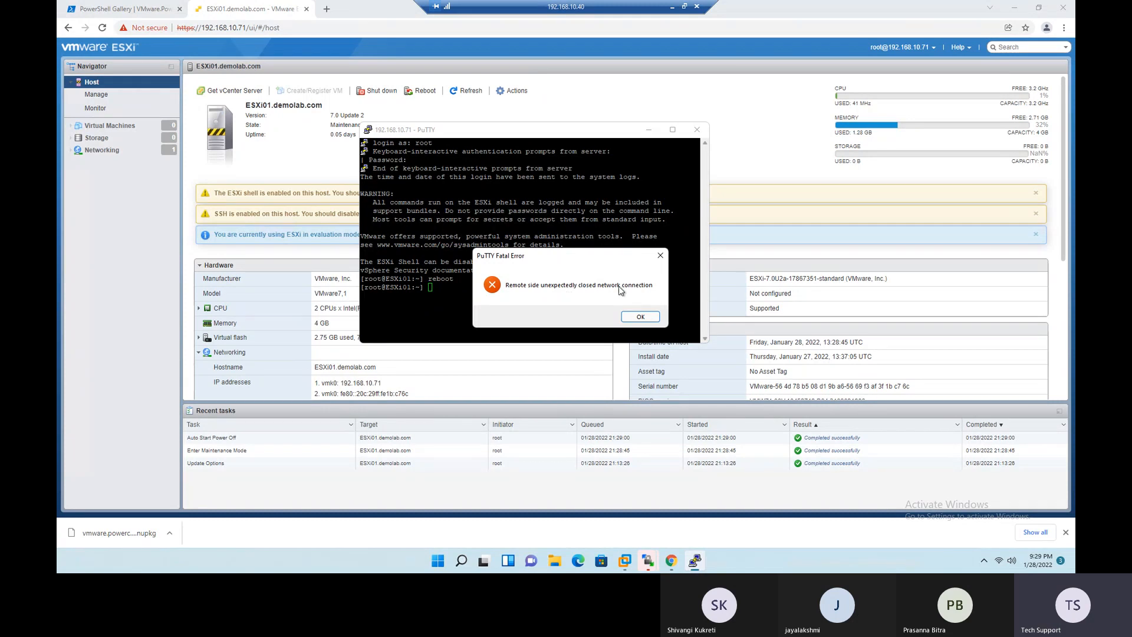
left_click_drag(596, 256, 664, 227)
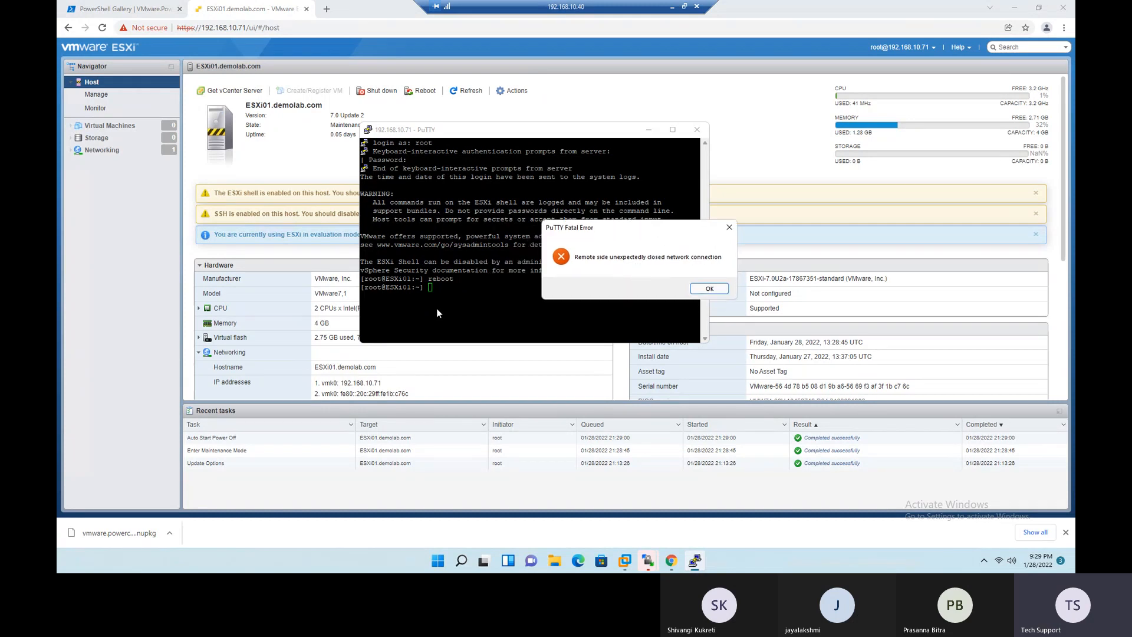
left_click(709, 289)
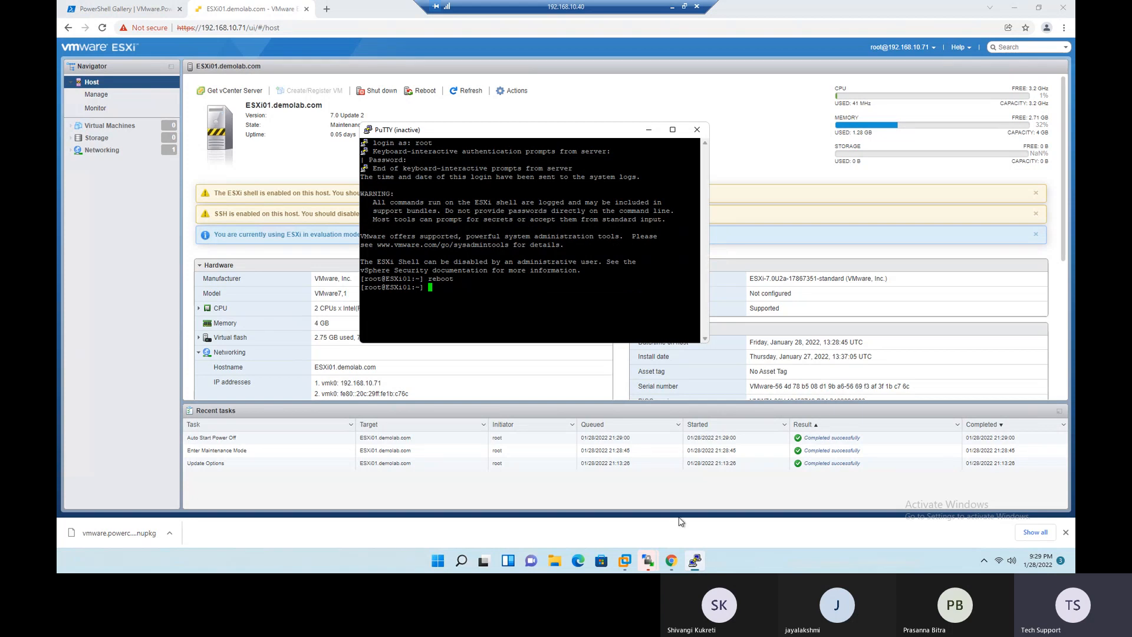
- Switch to VMware Workstation and watch the ESXi01 console while the host restarts
left_click(625, 560)
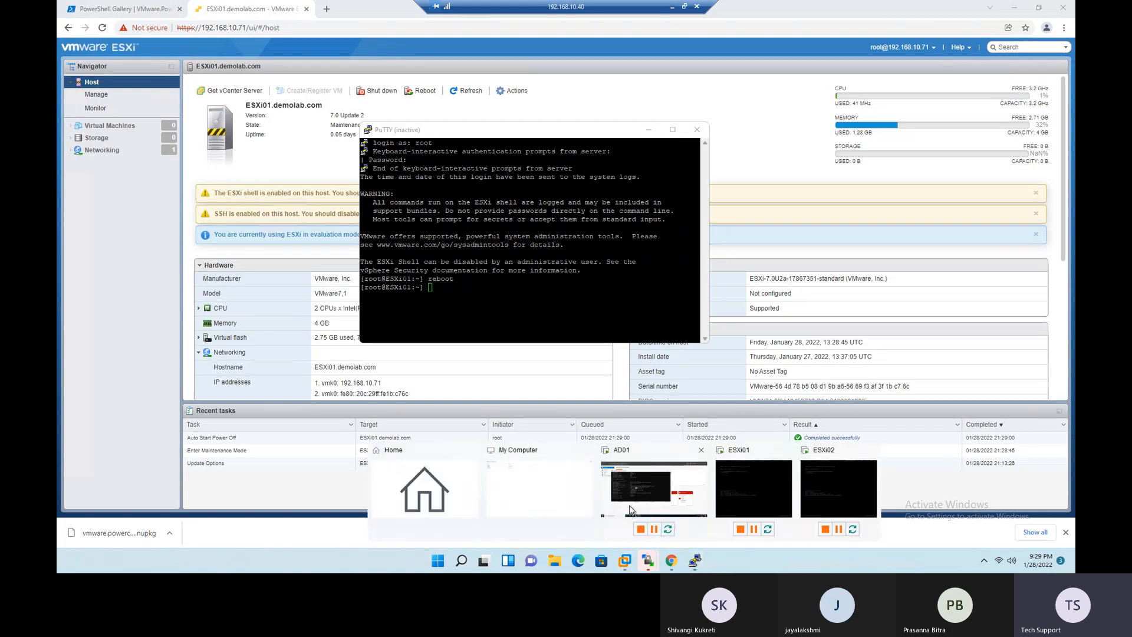
left_click(631, 500)
left_click(102, 83)
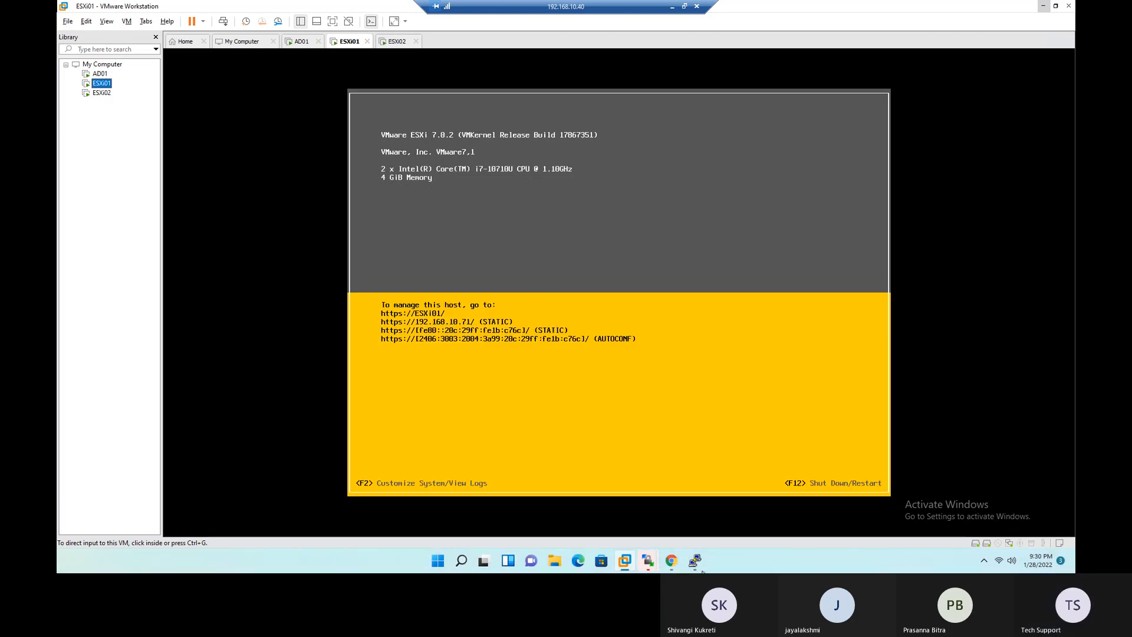
- Reload the ESXi01 Host Client in Chrome and log in as root with the account password
left_click(676, 567)
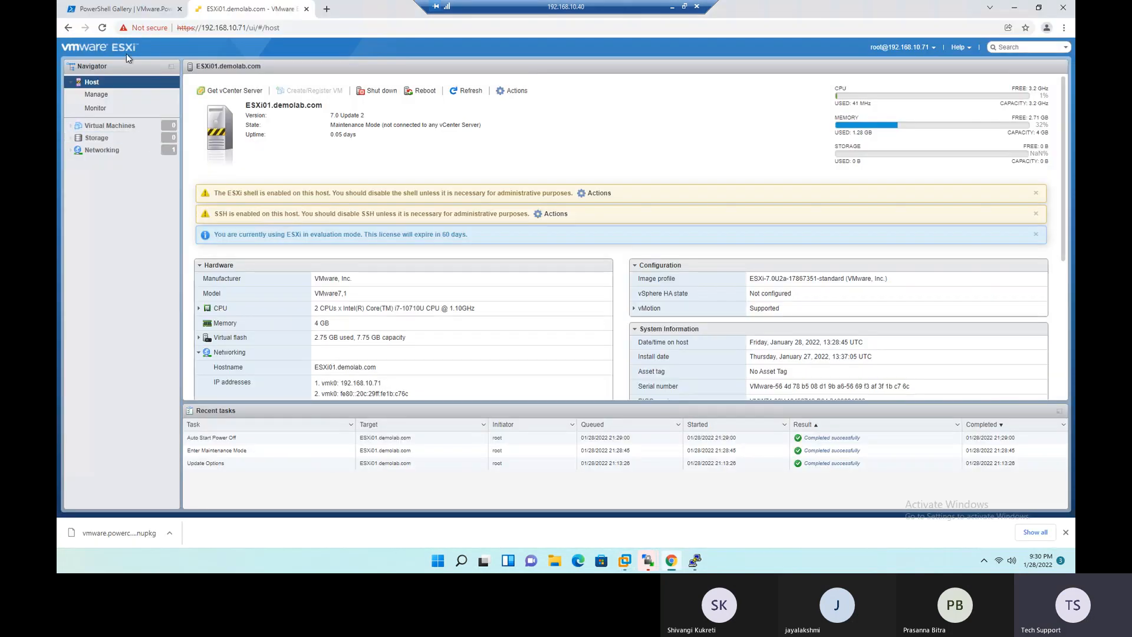
left_click(102, 28)
left_click(184, 222)
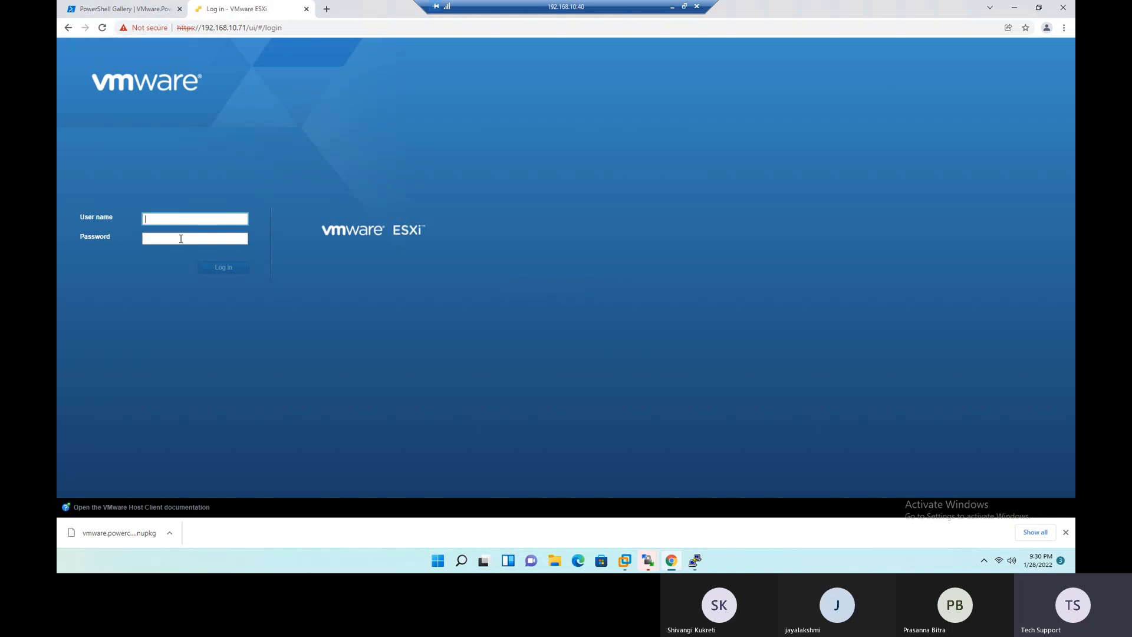
type("root")
key("Tab")
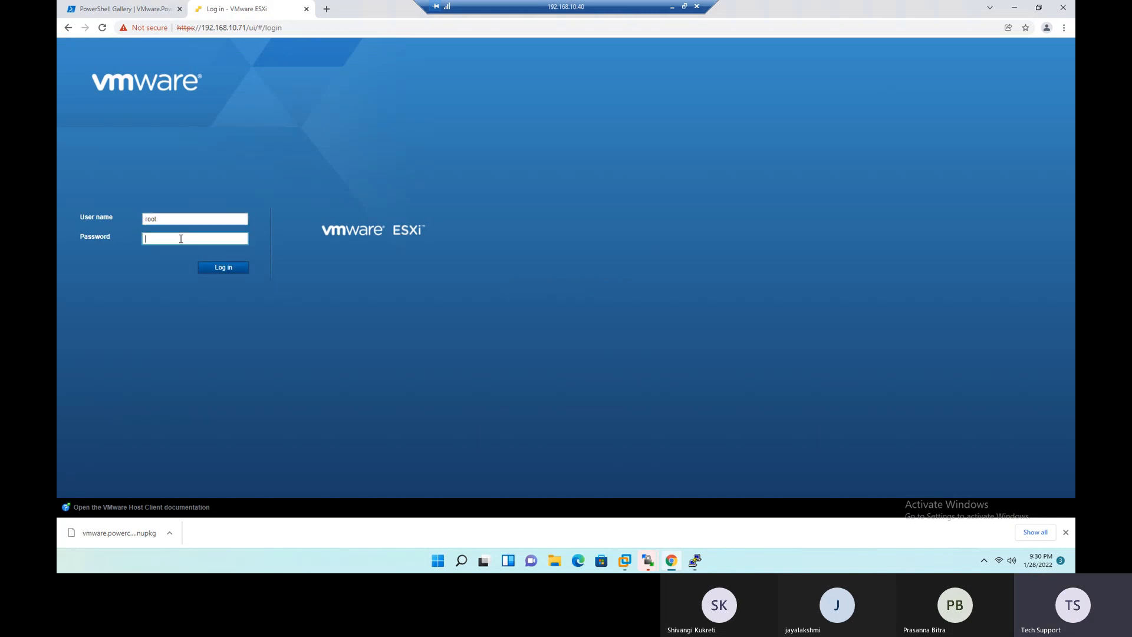
type("••••••••")
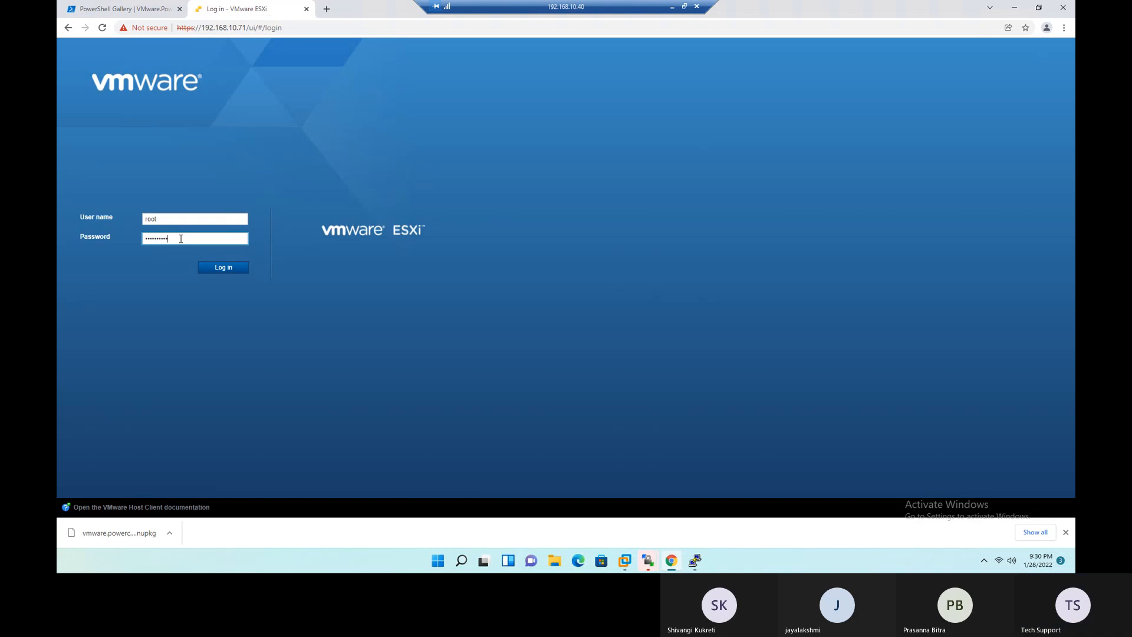
key("Return")
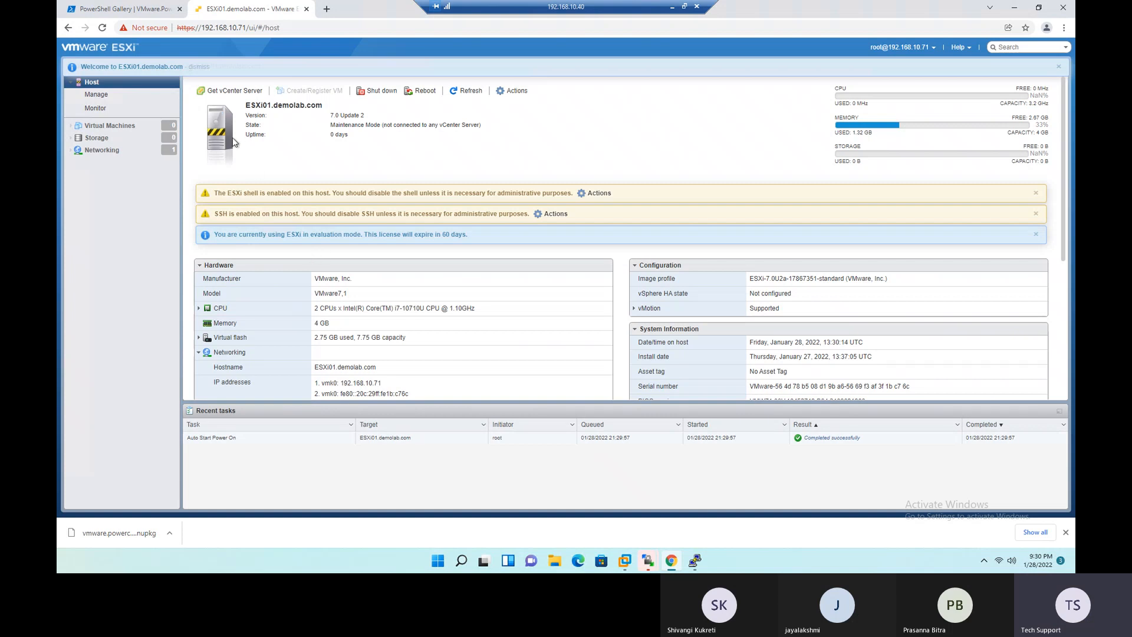
- Take the ESXi01 host out of maintenance mode and check the task's result under Recent tasks
right_click(99, 82)
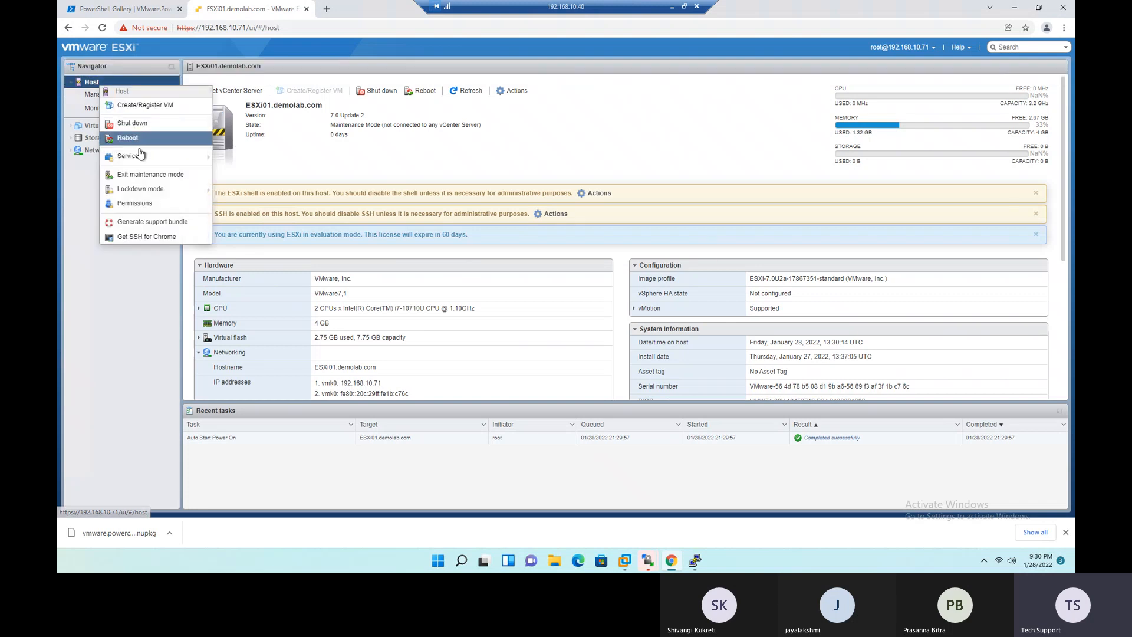
left_click(148, 175)
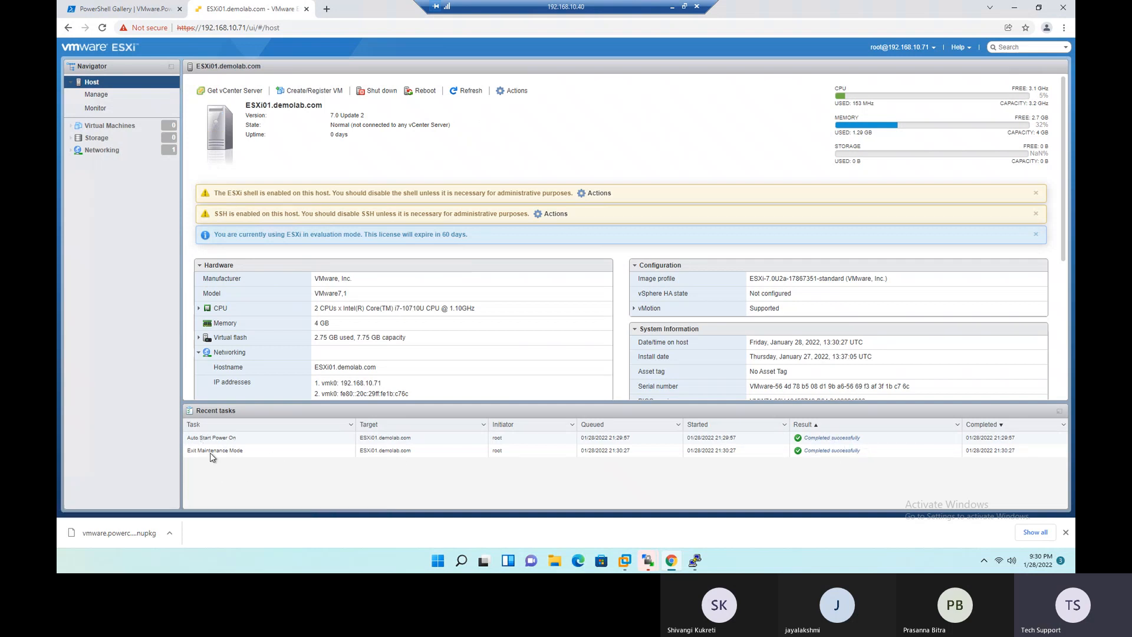
left_click_drag(188, 450, 234, 454)
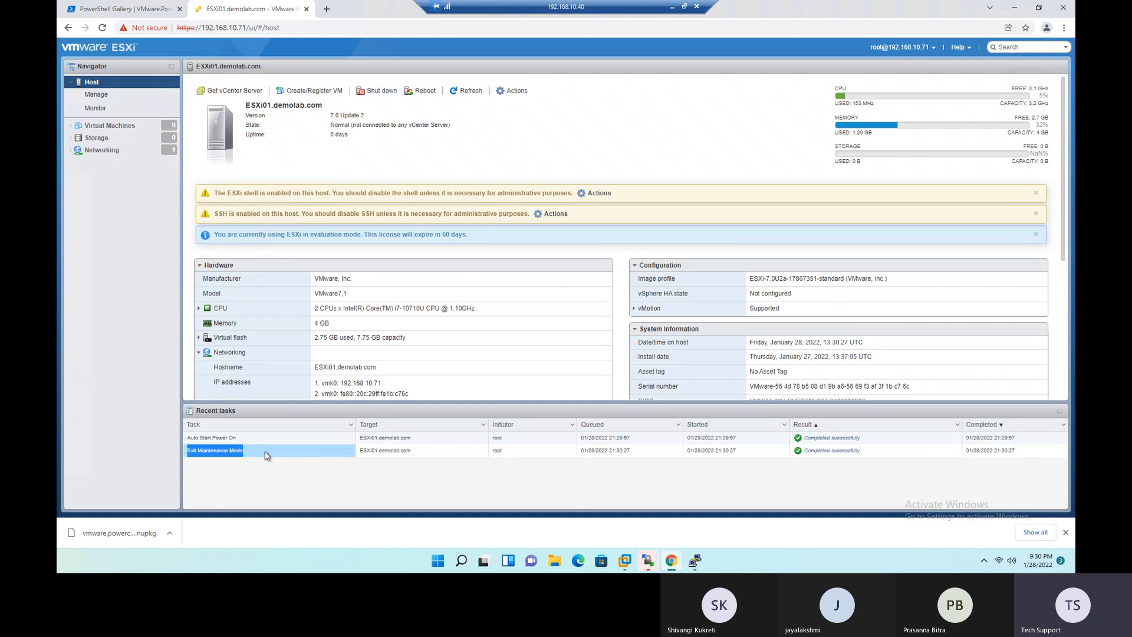
triple_click(811, 455)
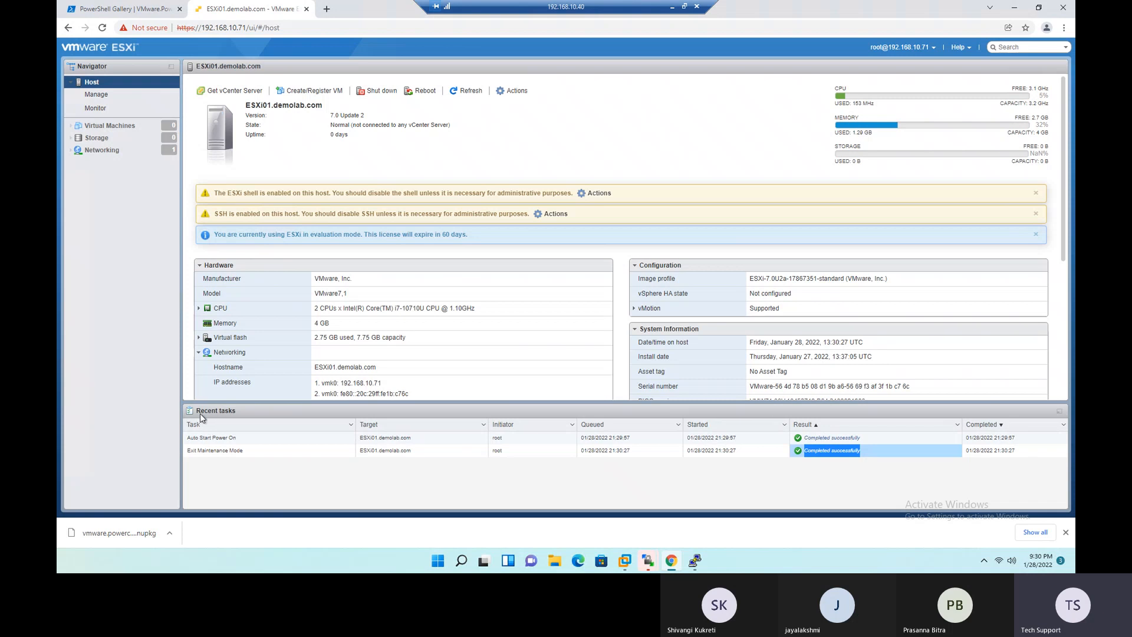
left_click_drag(195, 409, 218, 416)
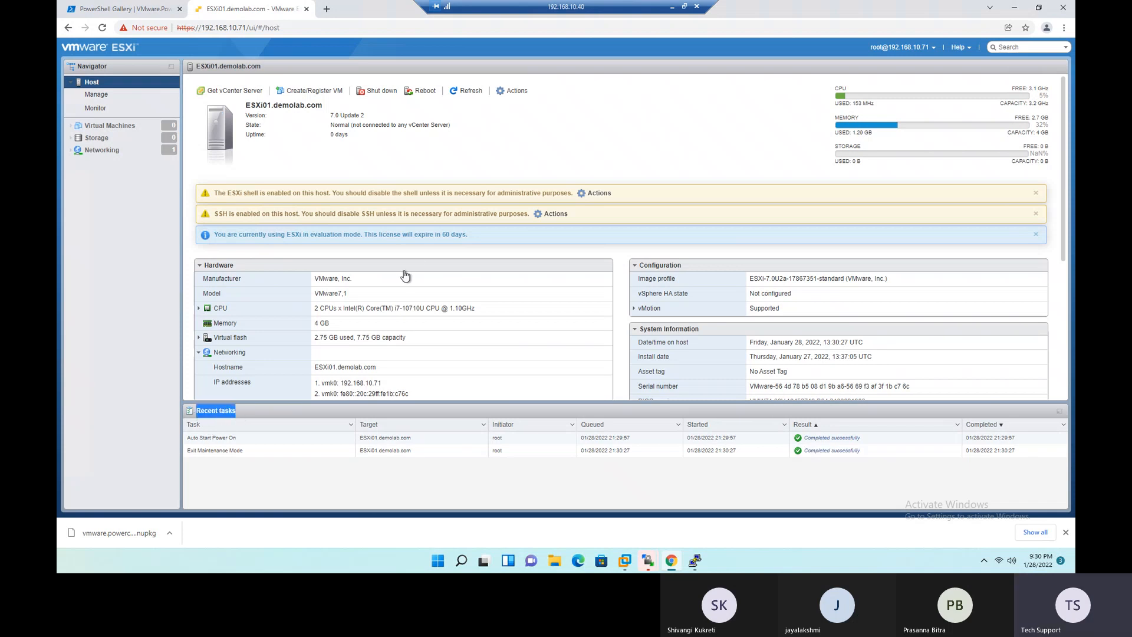
- Open ESXi01's storage datastores and start creating a new VMFS datastore
scroll(417, 265, "down", 3)
scroll(416, 292, "up", 3)
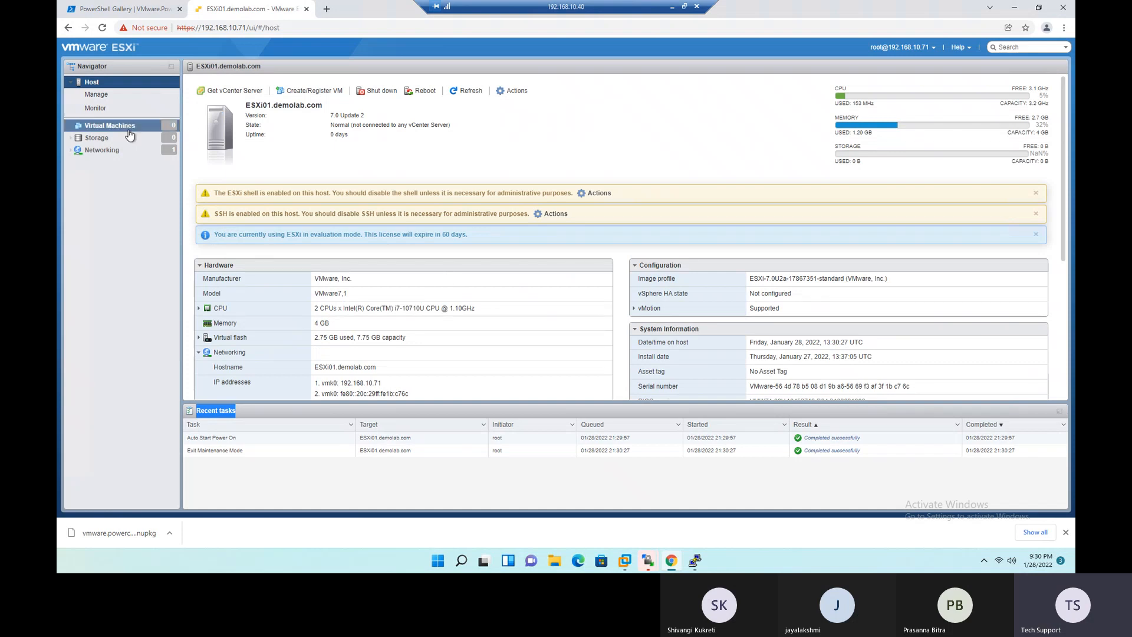
left_click(97, 138)
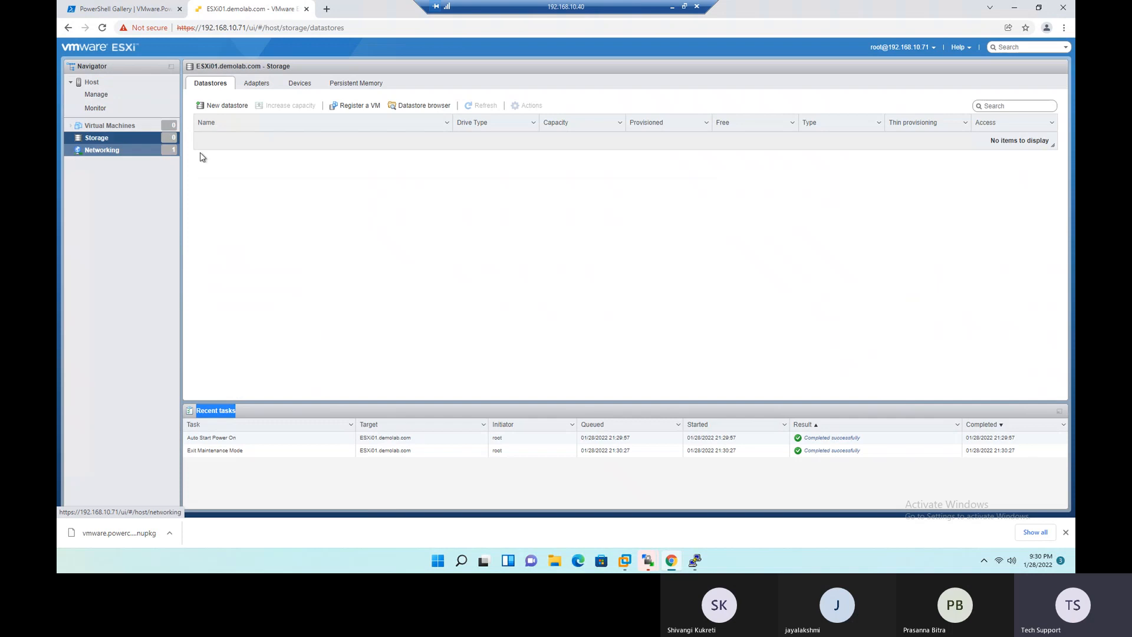
left_click(214, 107)
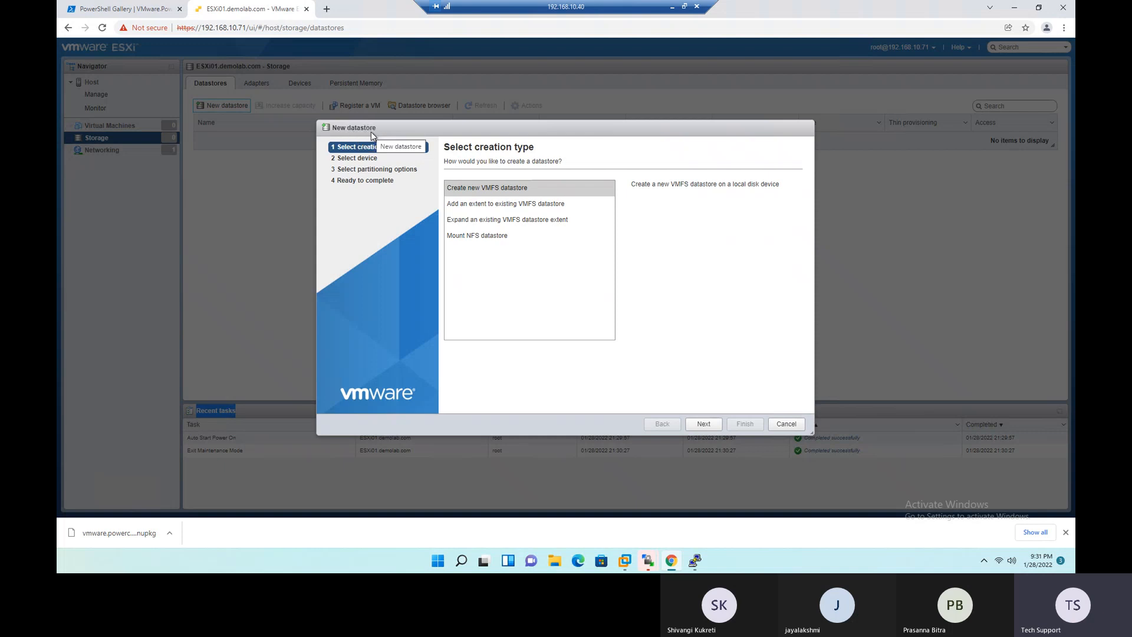
left_click(473, 191)
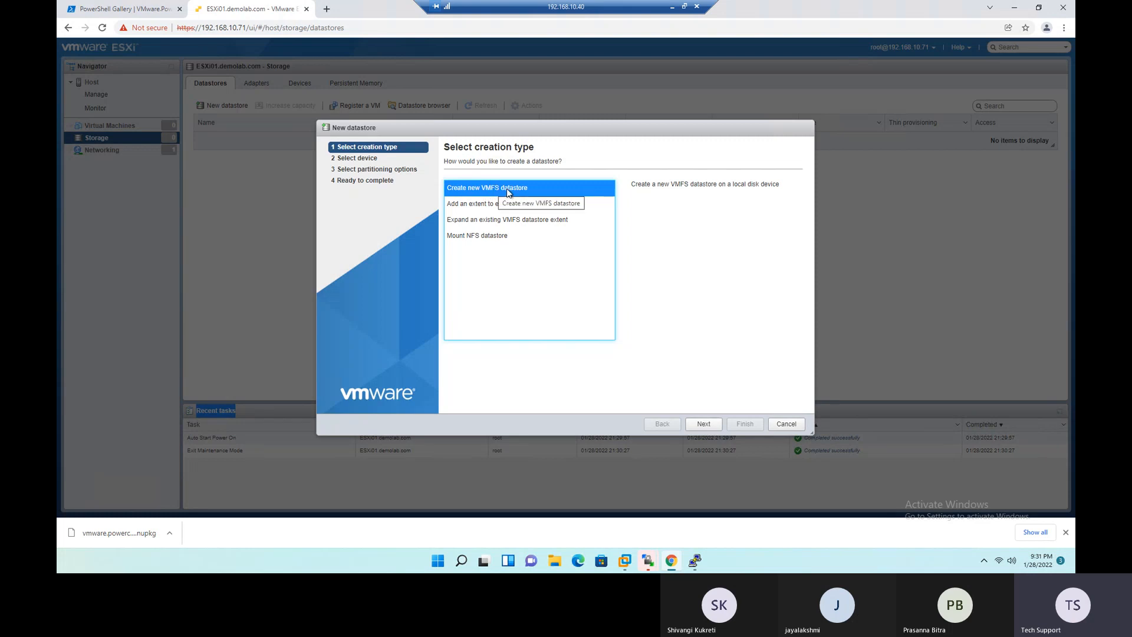
left_click(705, 426)
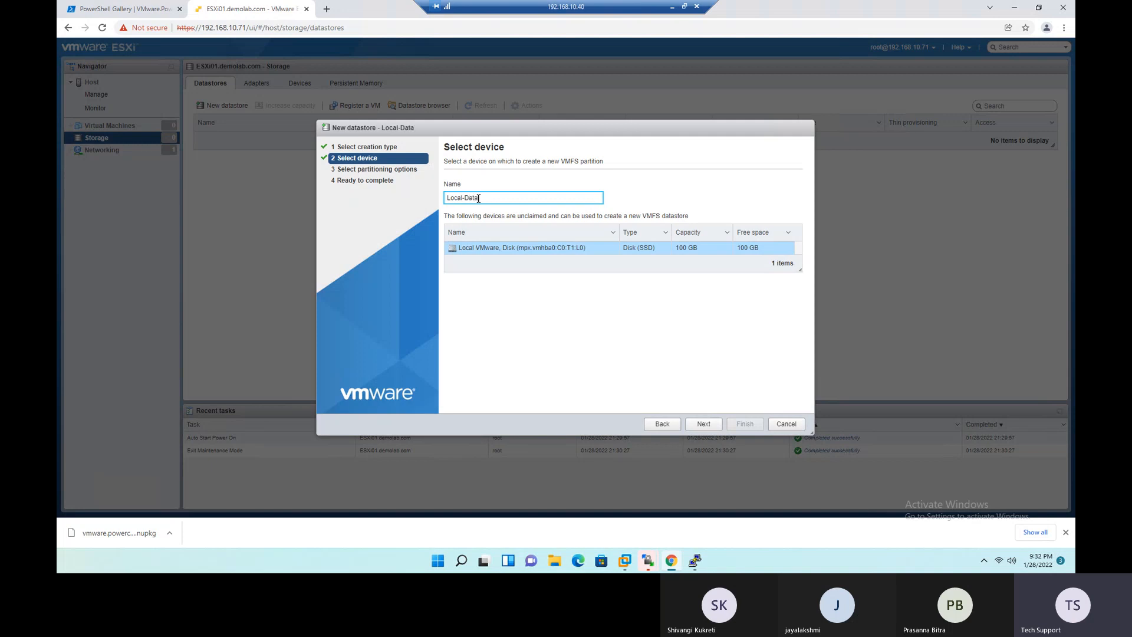
- Name the datastore Local-Datastore-01 on the local 100 GB VMware disk and continue to the partitioning options
type("tore-1")
left_click(507, 201)
type("01")
left_click(703, 427)
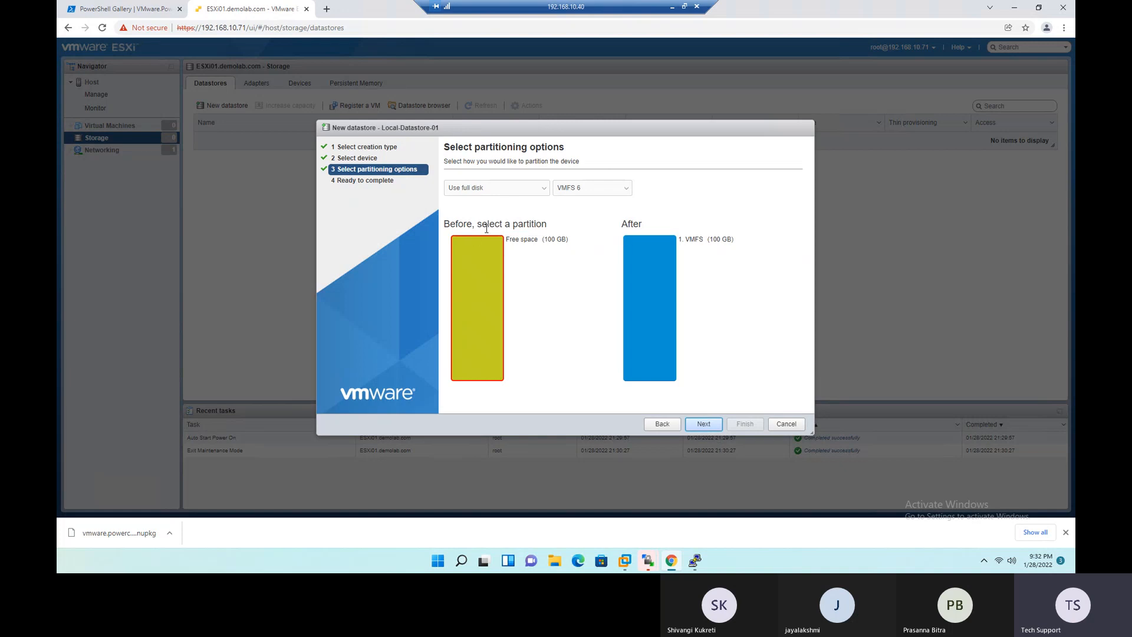
- Keep the full-disk layout, choose VMFS 6 as the file system, and review the datastore's name, disk and partitioning in the summary
left_click_drag(687, 238, 734, 240)
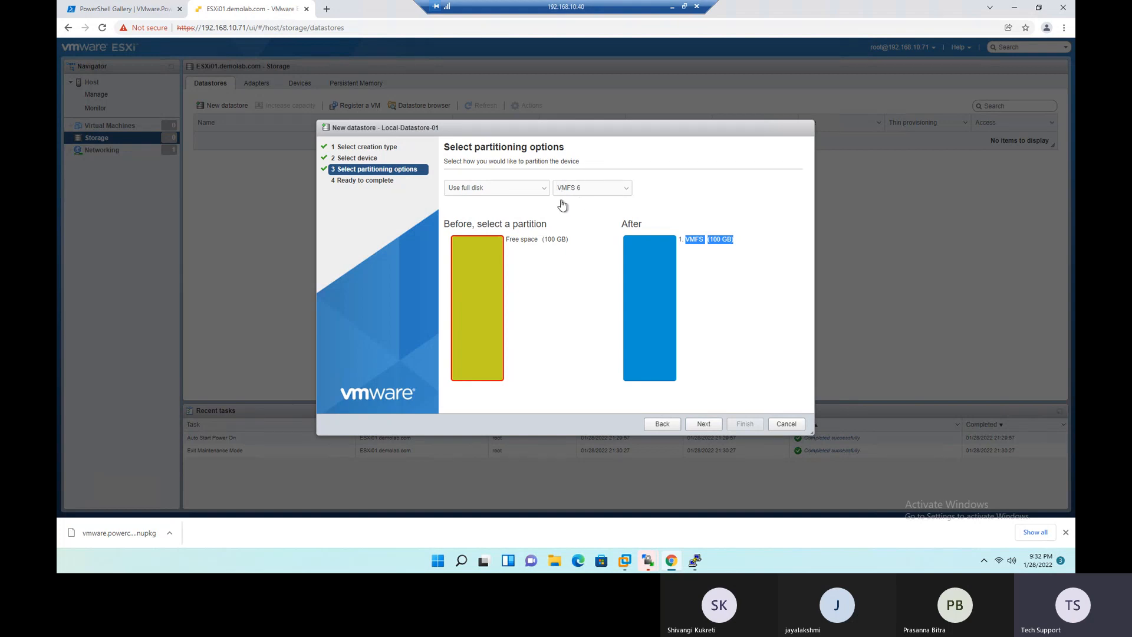
left_click(627, 196)
left_click(580, 208)
left_click(626, 188)
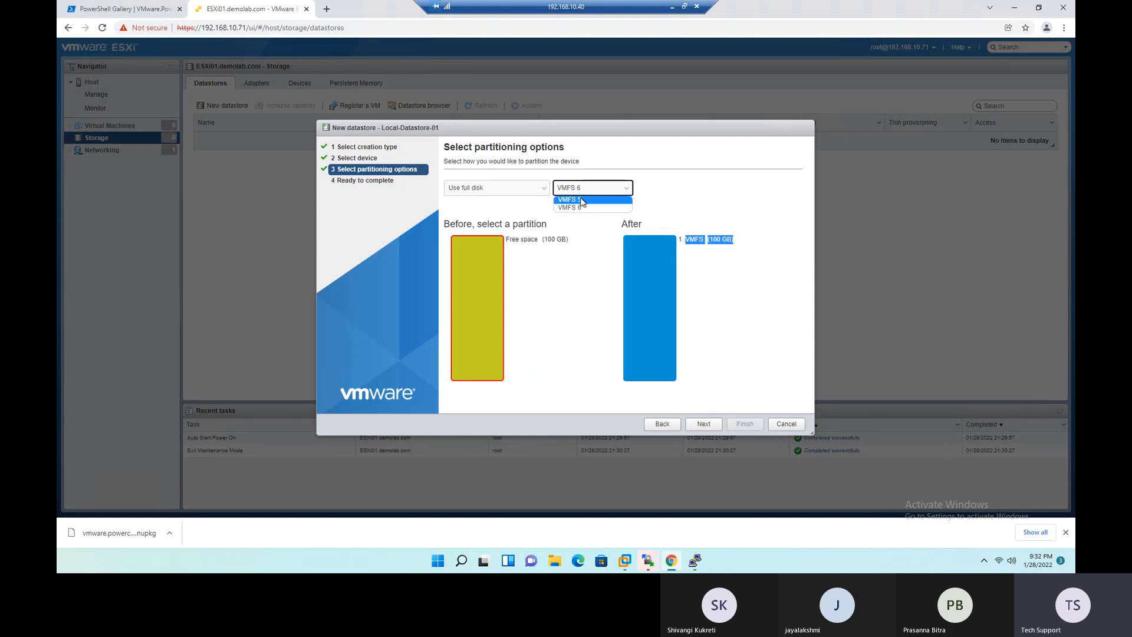
left_click(581, 207)
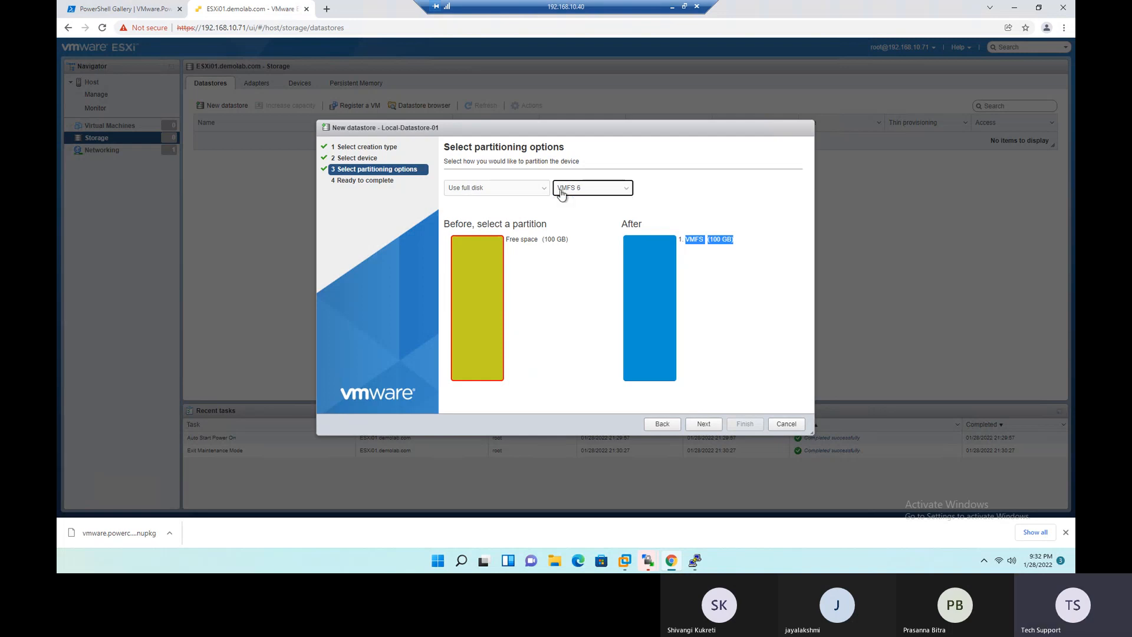
left_click(706, 425)
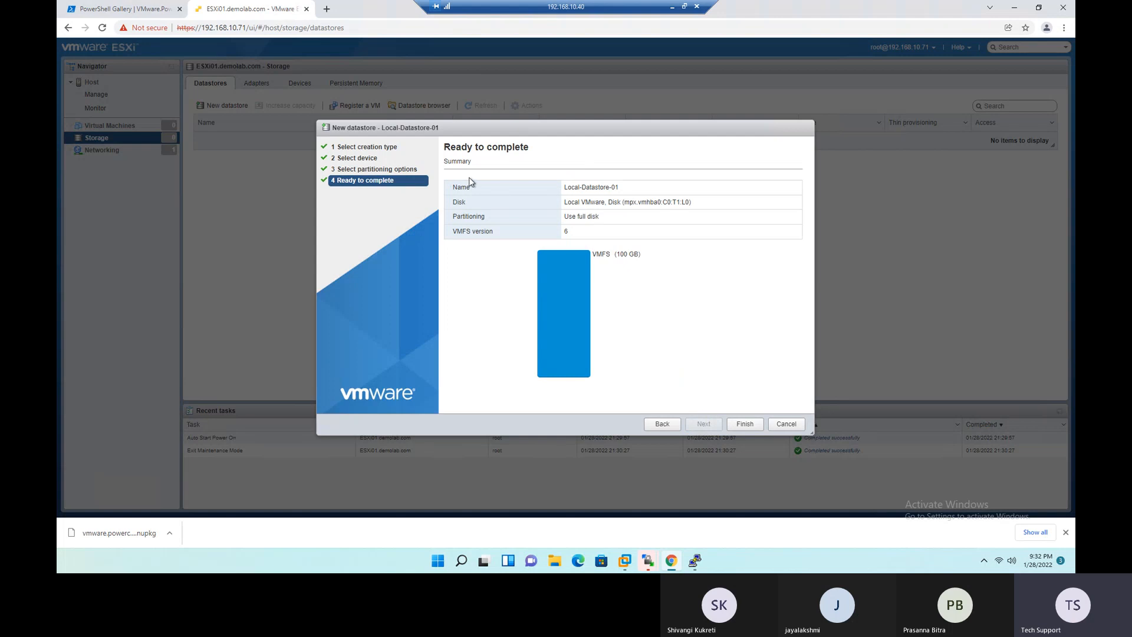
left_click_drag(445, 162, 472, 162)
left_click_drag(565, 187, 633, 206)
left_click(462, 221)
left_click_drag(452, 221, 609, 222)
left_click(664, 310)
- Go back to the partitioning options, try Custom, restore Use full disk, and return to the summary
left_click(670, 426)
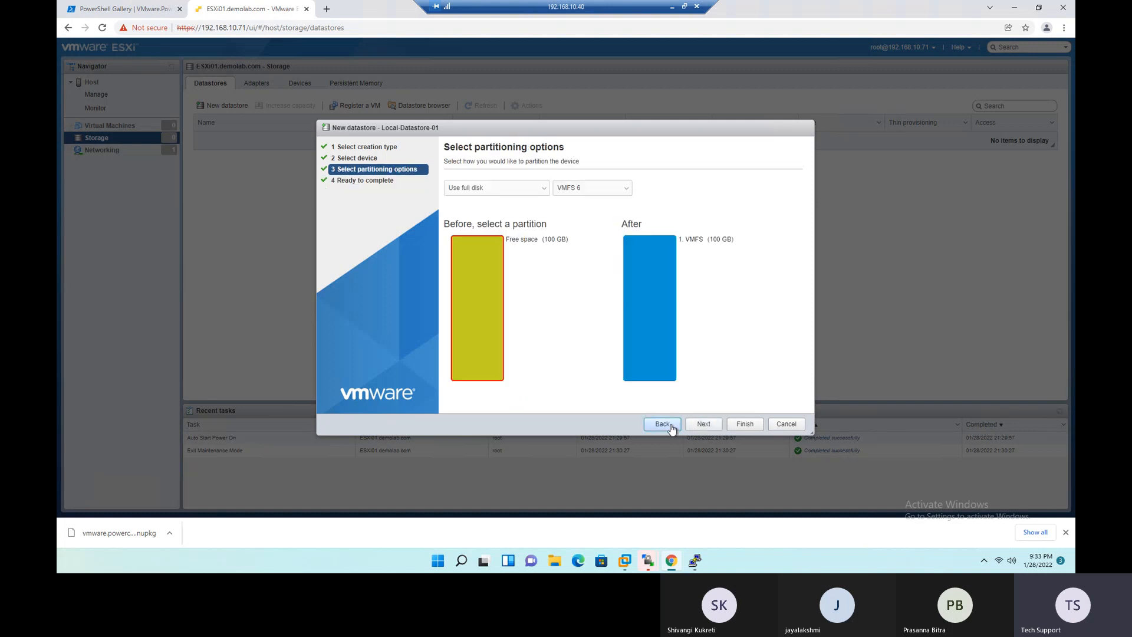
left_click(538, 190)
left_click(483, 208)
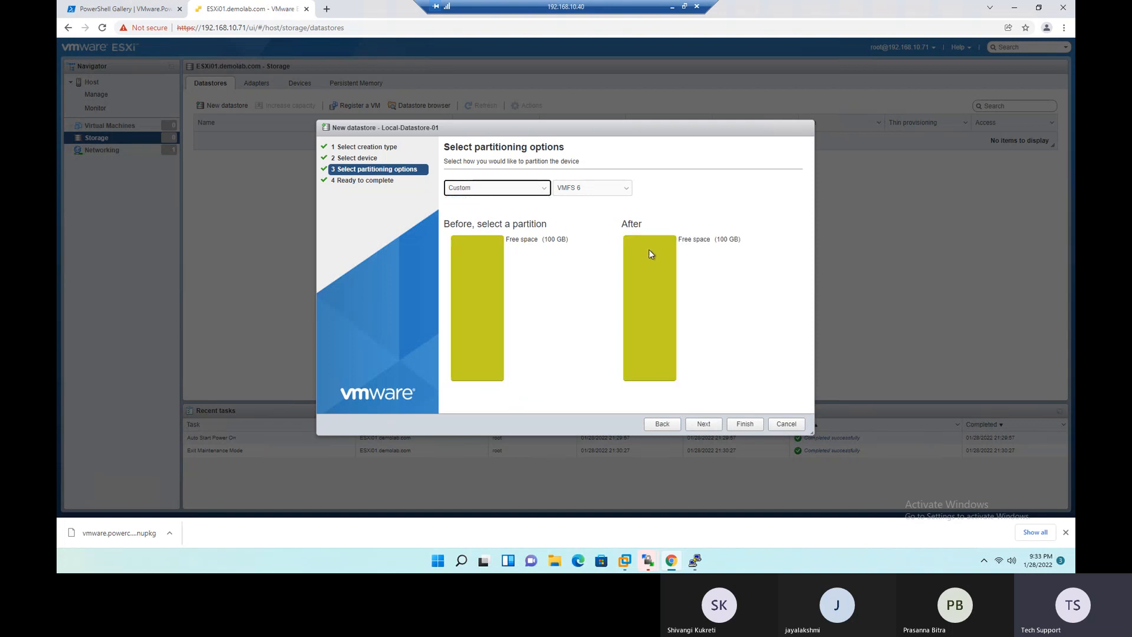
left_click(542, 190)
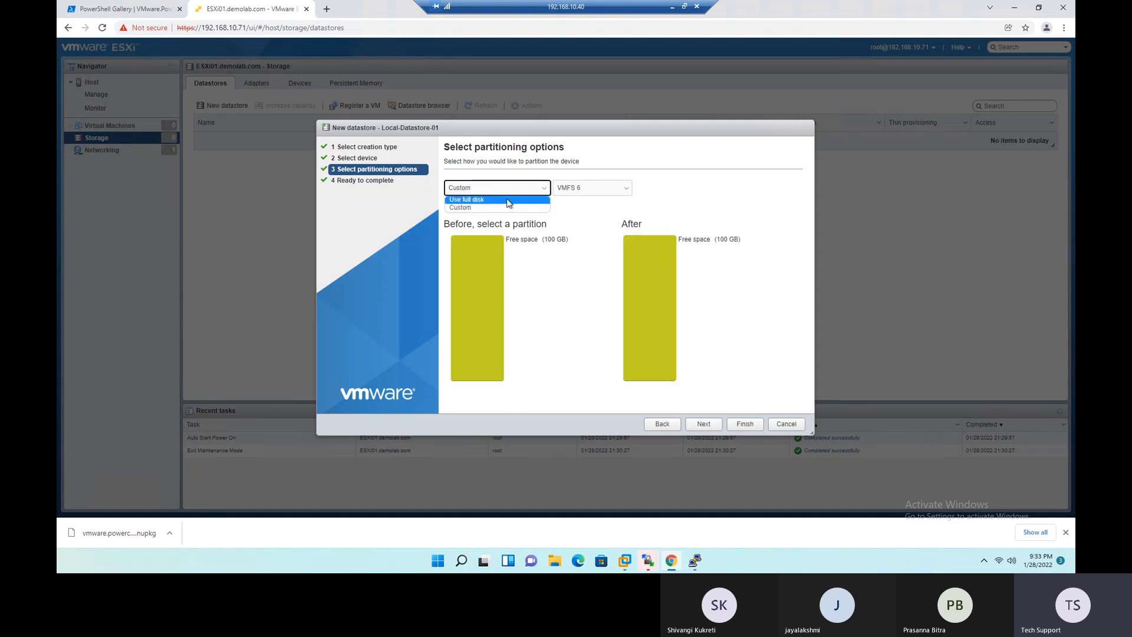
left_click(508, 199)
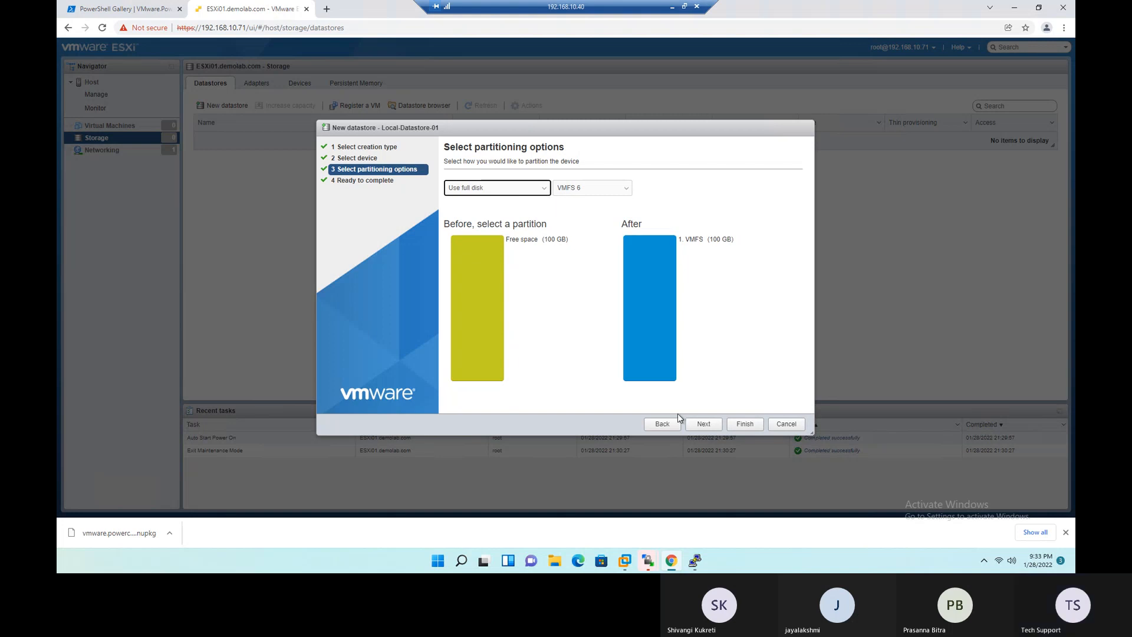
left_click(711, 427)
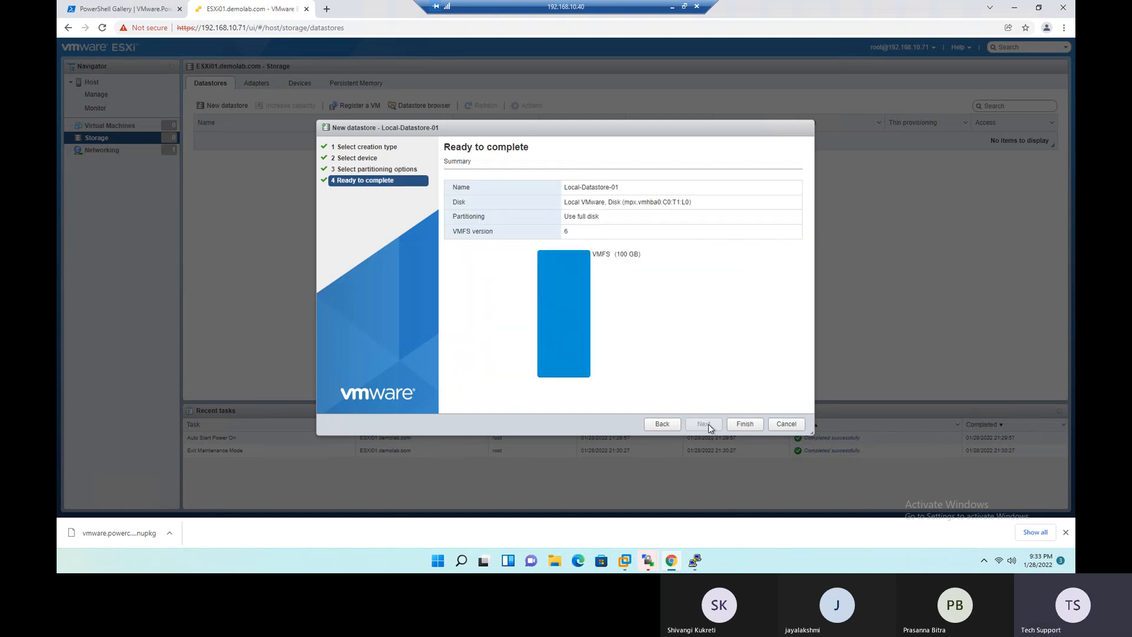
- Finish creating Local-Datastore-01 and confirm erasing the disk's entire contents
left_click(746, 425)
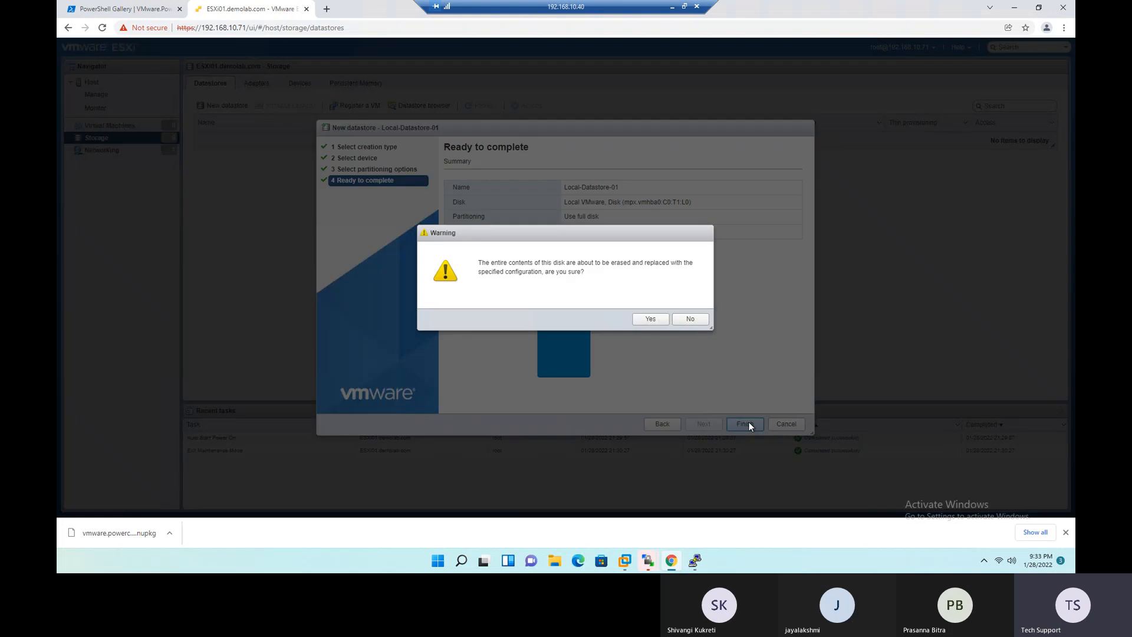
left_click_drag(483, 264, 688, 263)
left_click_drag(485, 272, 592, 281)
left_click(649, 319)
left_click(648, 319)
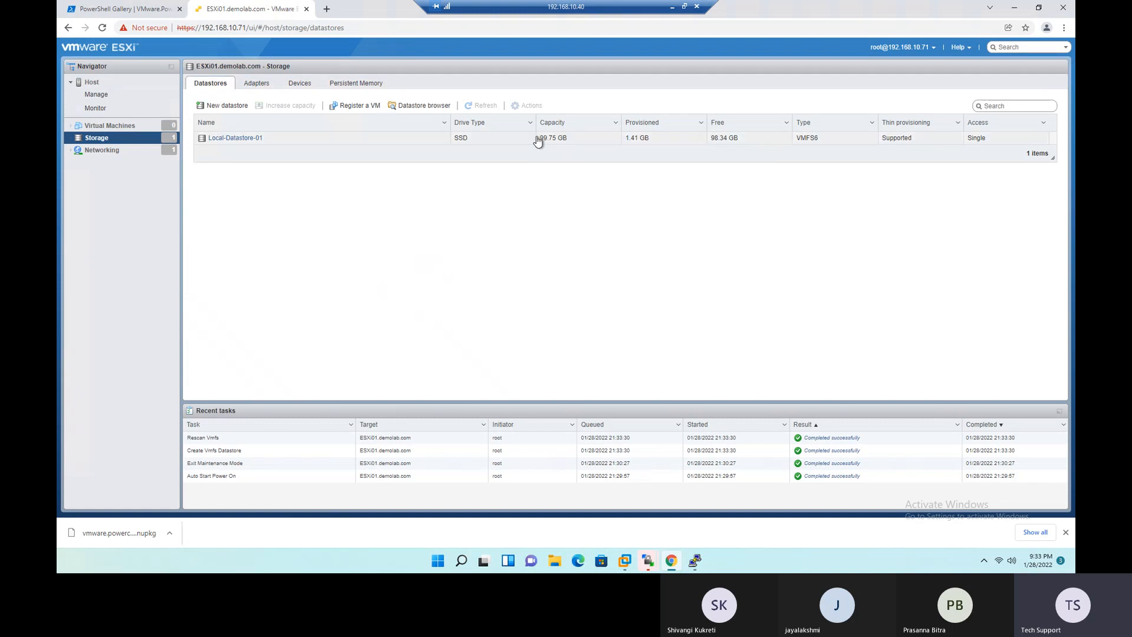
- Examine Local-Datastore-01's type, provisioned space, free space and thin provisioning support in the datastore list
left_click_drag(826, 140, 796, 145)
left_click(653, 143)
left_click_drag(628, 143, 653, 145)
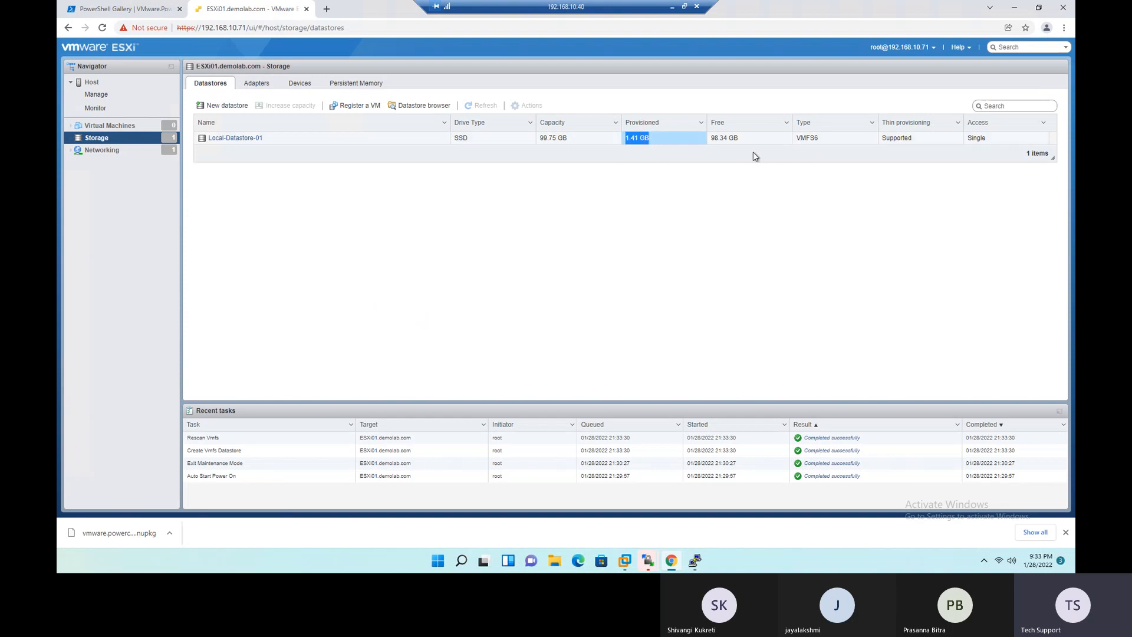
left_click(716, 145)
left_click(732, 144)
triple_click(732, 144)
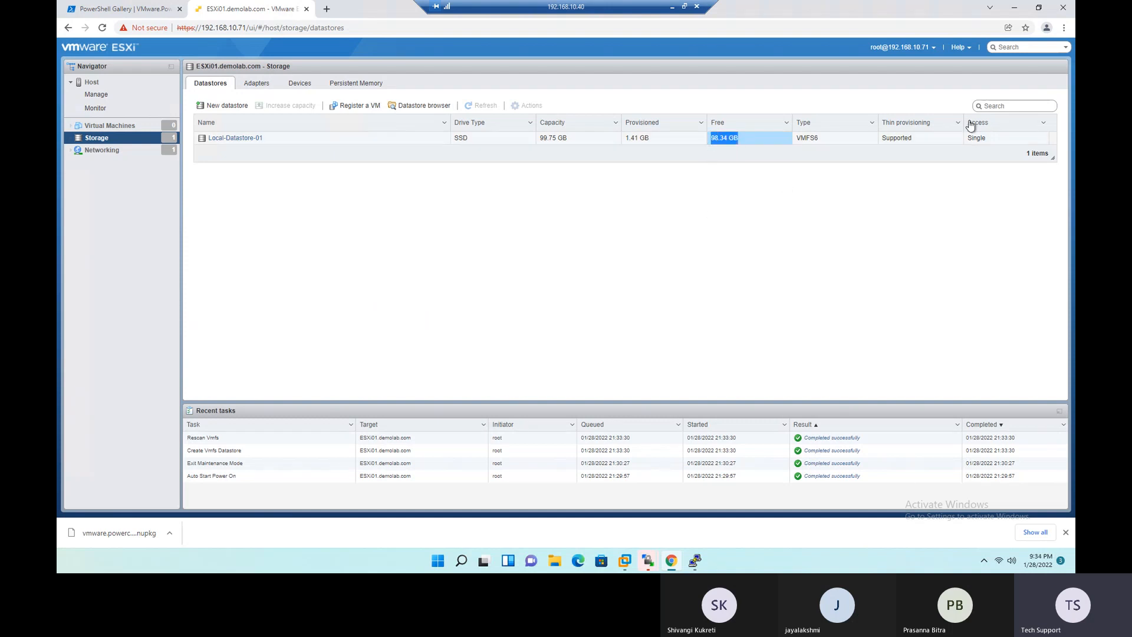
left_click_drag(922, 144, 883, 149)
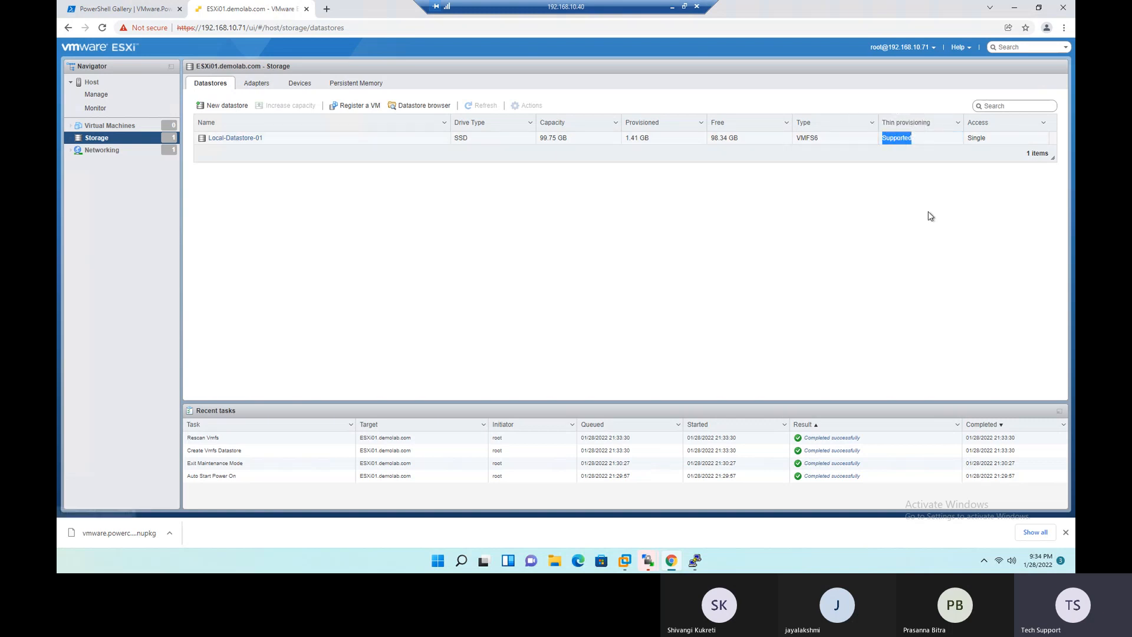
left_click(961, 187)
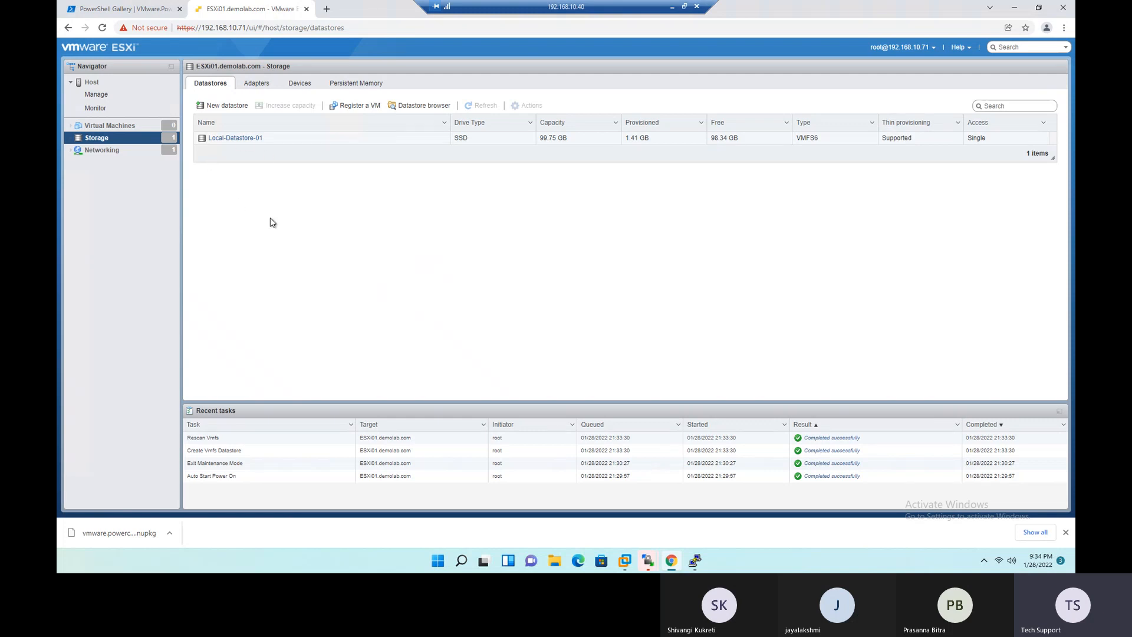
- Return to the ESXi01 host page and start creating a new virtual machine named VM01
left_click(94, 84)
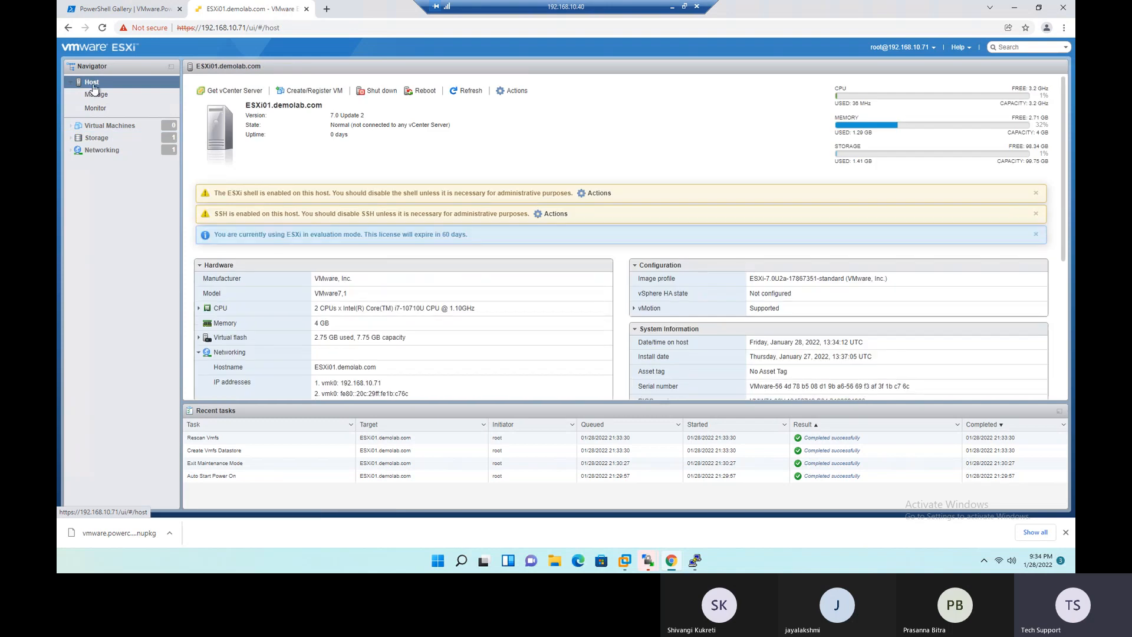
left_click(308, 94)
left_click(494, 189)
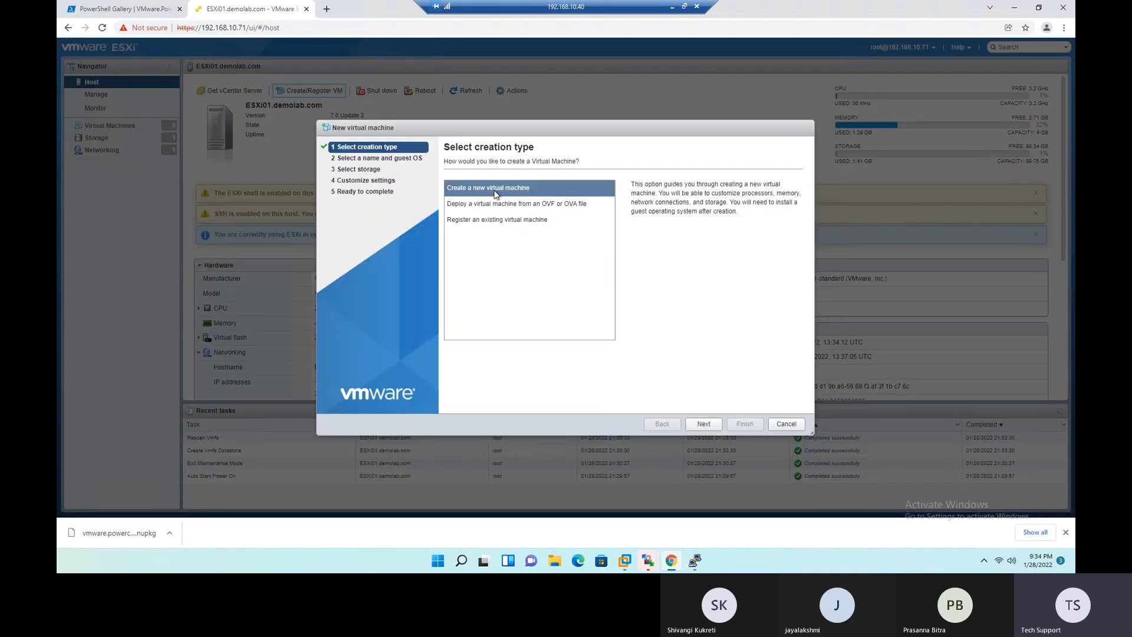
left_click(706, 424)
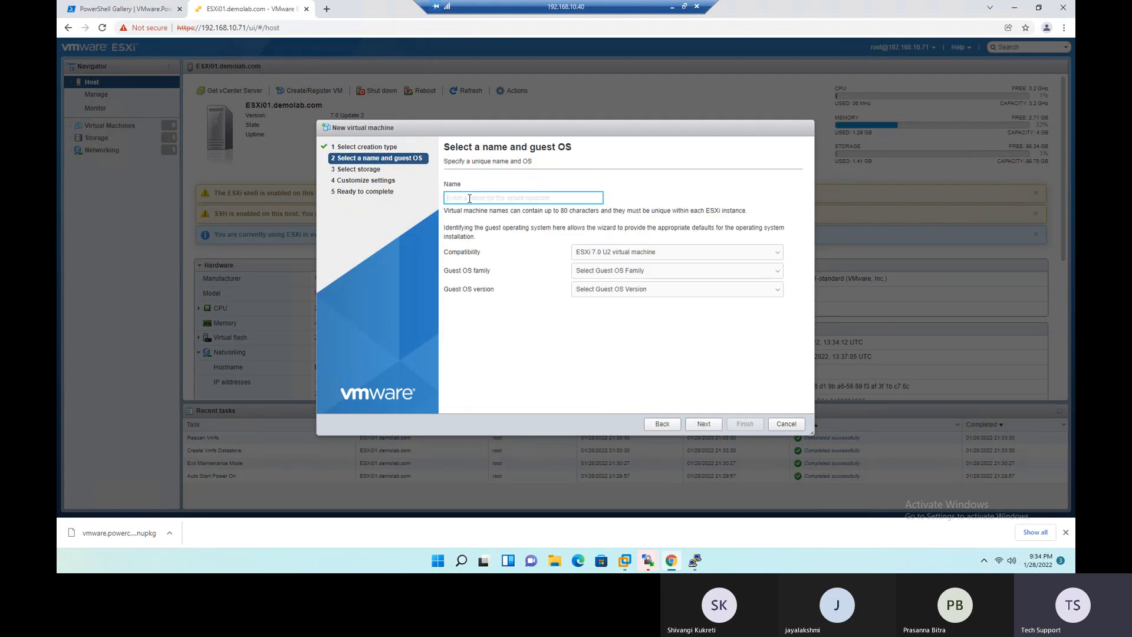
type("VM")
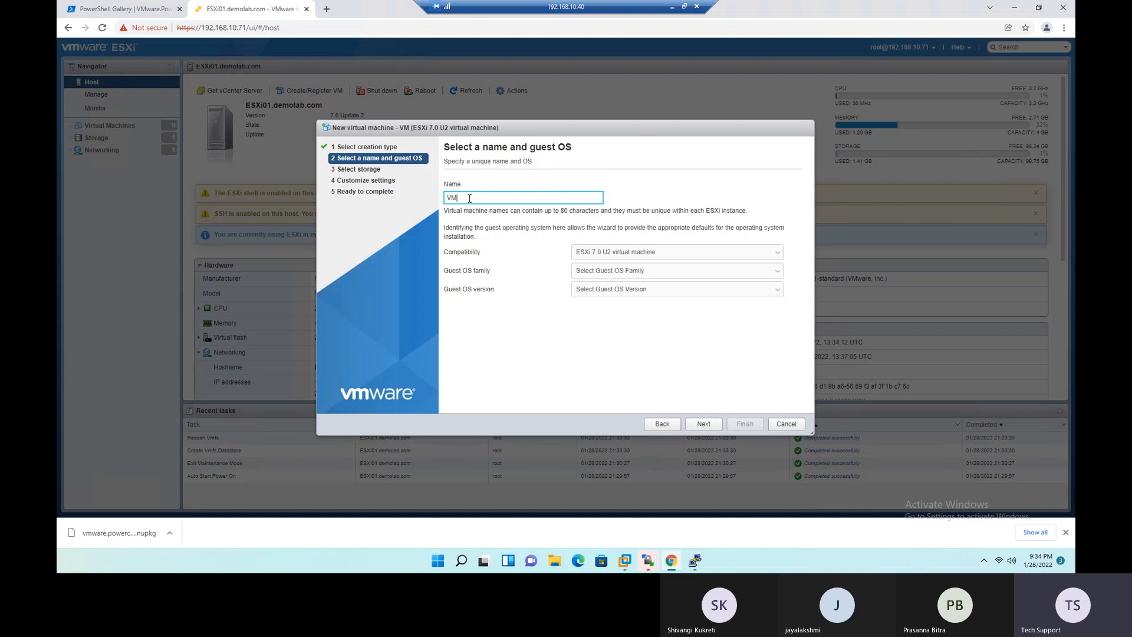
type("01")
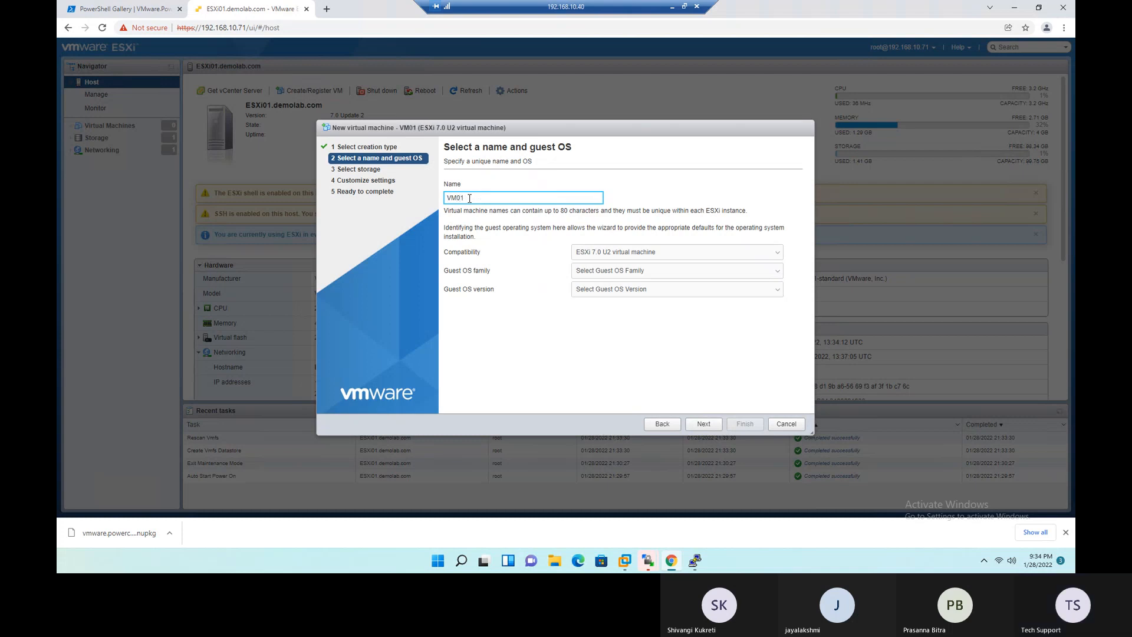
- Set VM01's guest OS family to Windows and continue to the storage selection
left_click(654, 271)
left_click(602, 315)
left_click(625, 290)
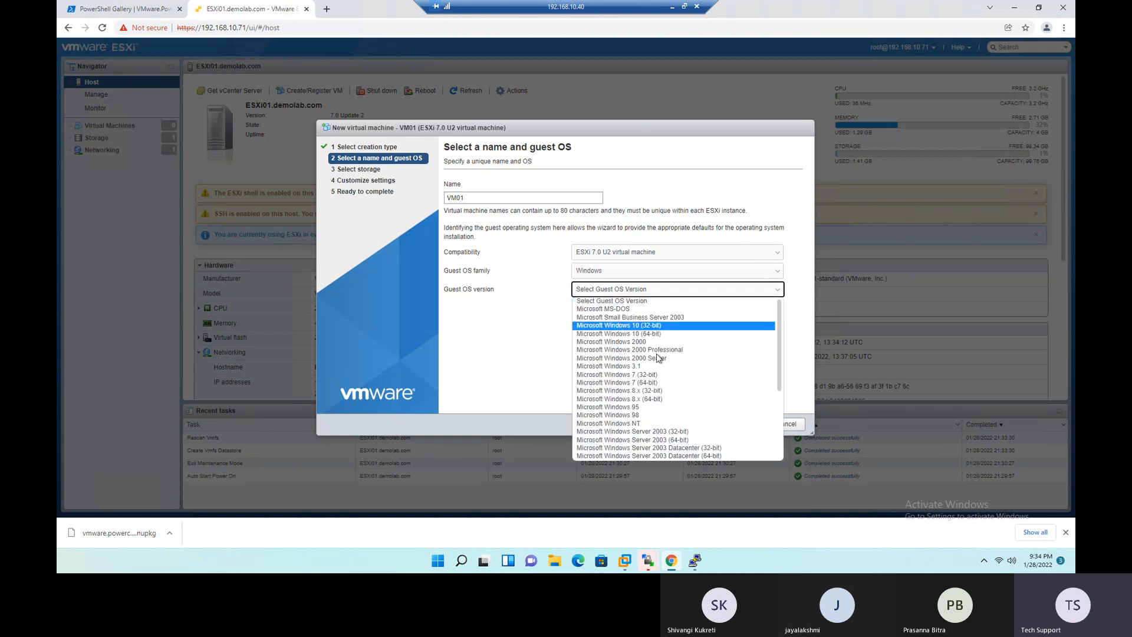
scroll(678, 422, "down", 3)
left_click(689, 423)
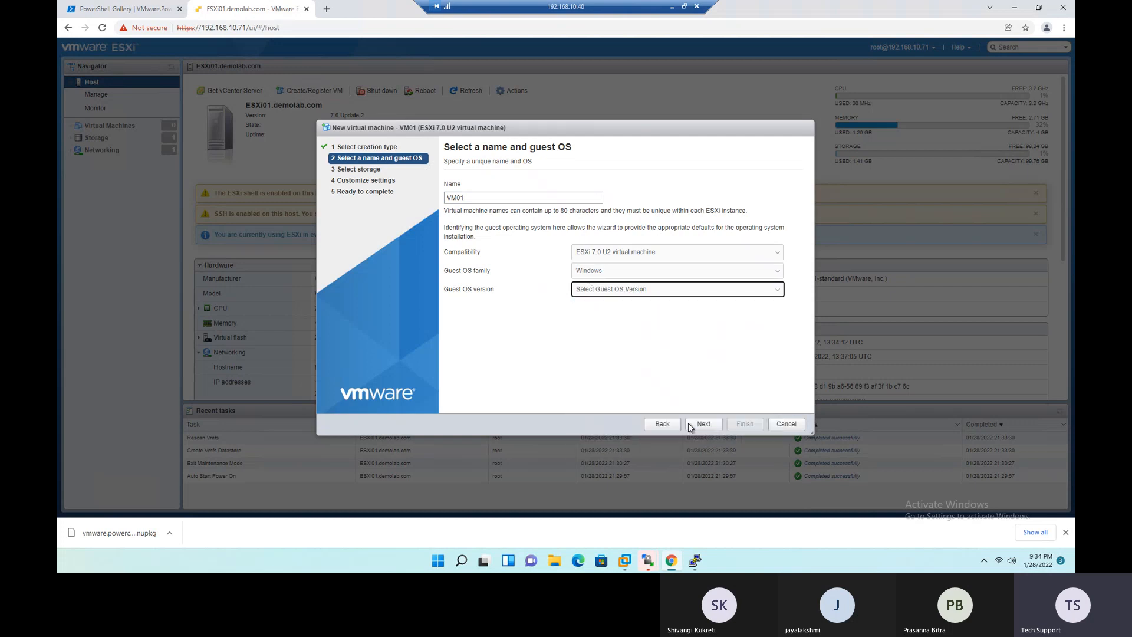
left_click(704, 424)
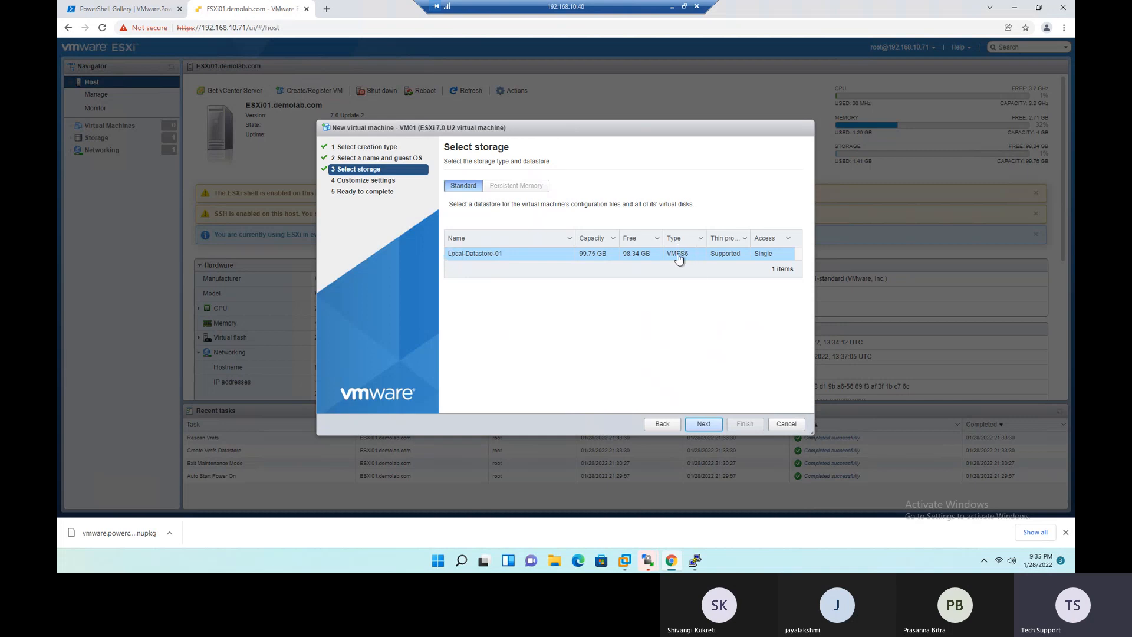
- Keep Local-Datastore-01 as VM01's storage and continue to the hardware customization settings
left_click(707, 427)
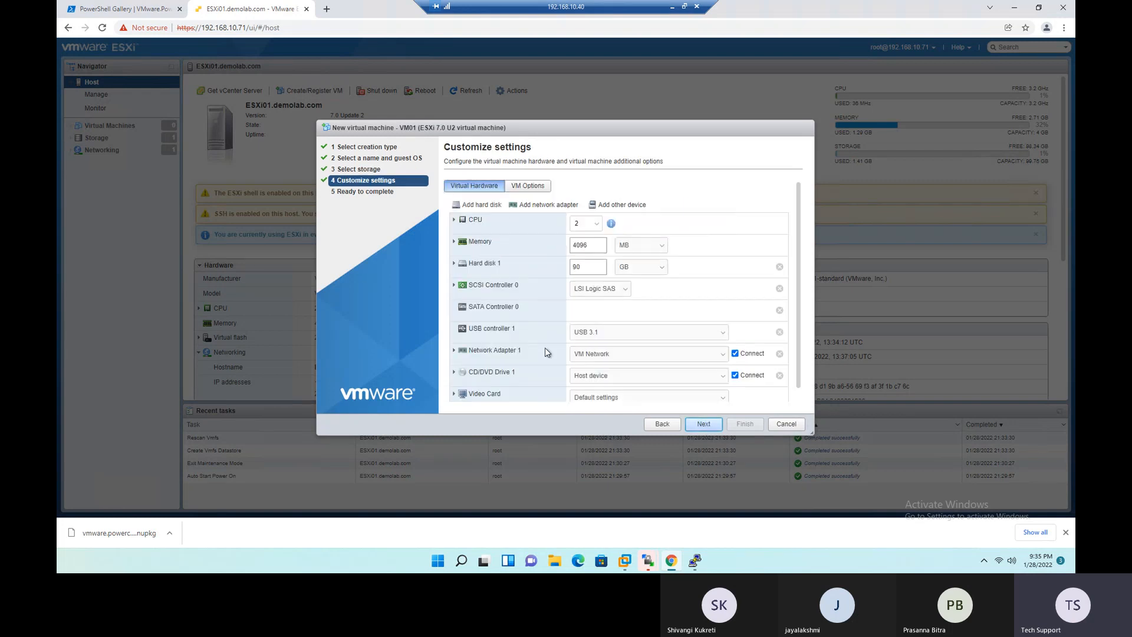
left_click(661, 423)
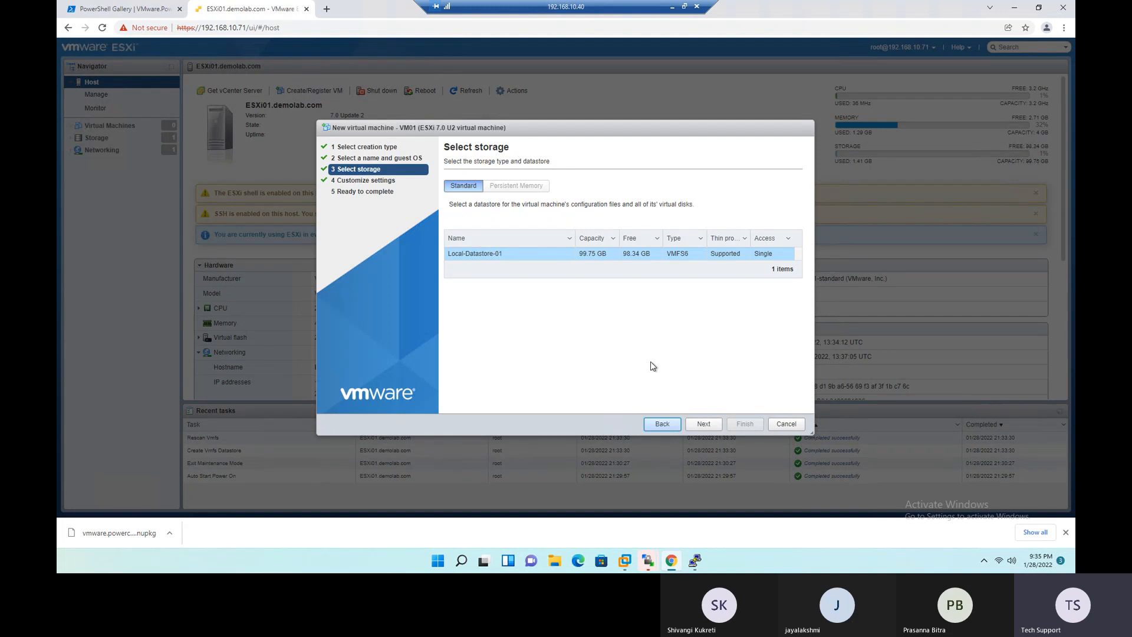
left_click(706, 425)
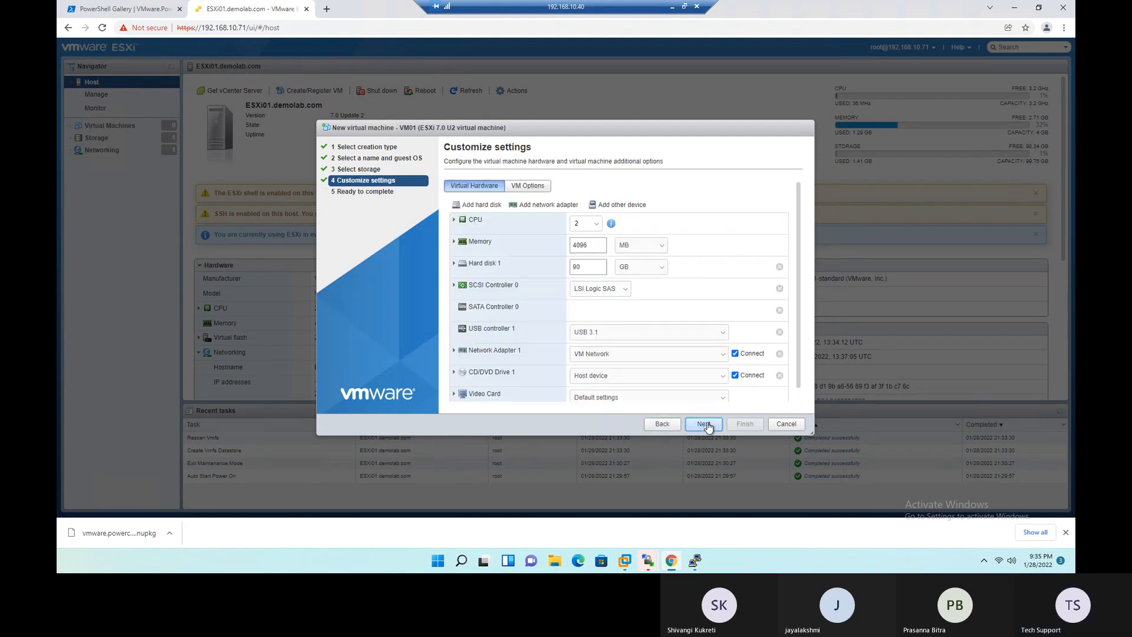
scroll(757, 236, "down", 1)
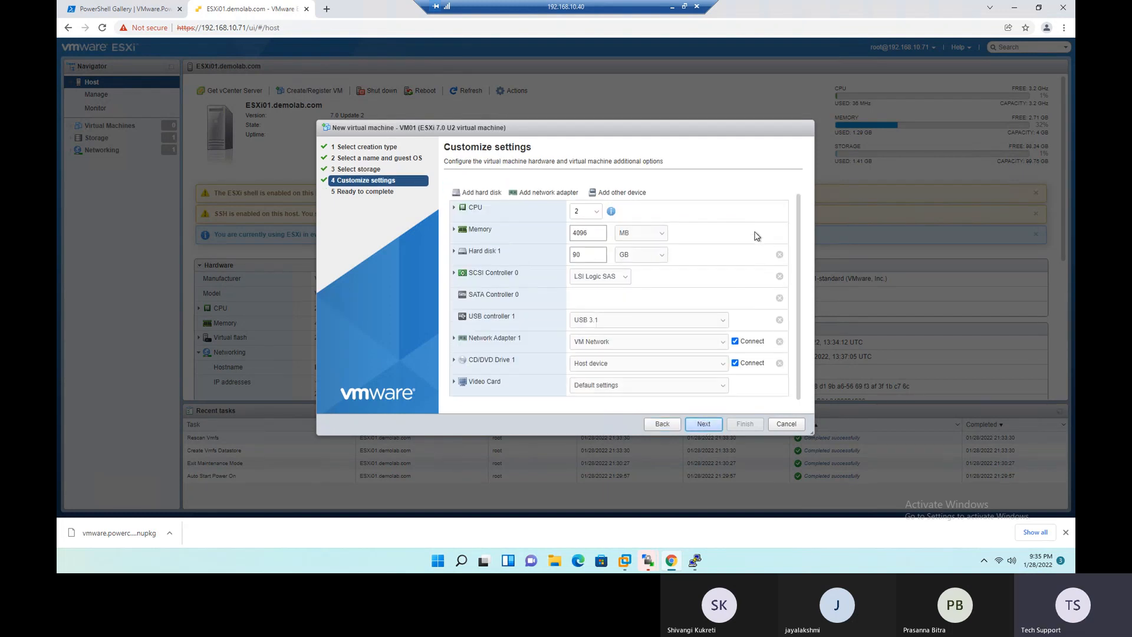
scroll(757, 236, "up", 1)
scroll(758, 236, "down", 1)
- Enable CPU Hot Add in VM01's detailed CPU settings
left_click(454, 209)
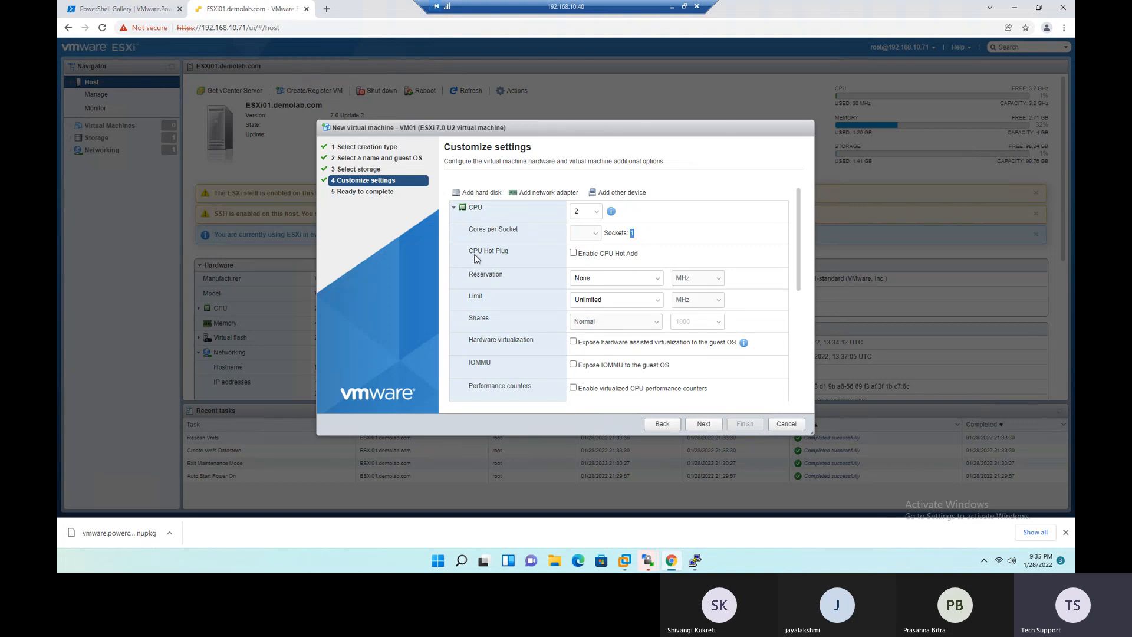
left_click_drag(470, 255, 513, 260)
left_click_drag(640, 255, 620, 261)
left_click_drag(519, 257, 484, 255)
left_click_drag(642, 255, 620, 260)
left_click_drag(472, 258, 515, 255)
left_click(575, 254)
left_click(538, 292)
scroll(535, 302, "down", 1)
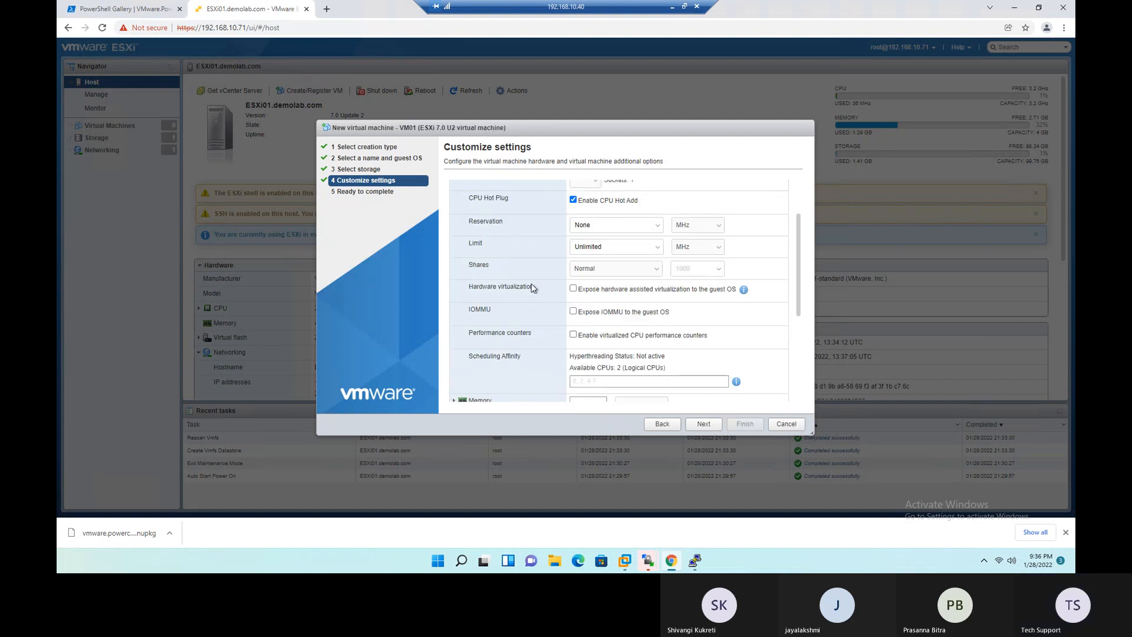
scroll(487, 257, "up", 1)
left_click(455, 221)
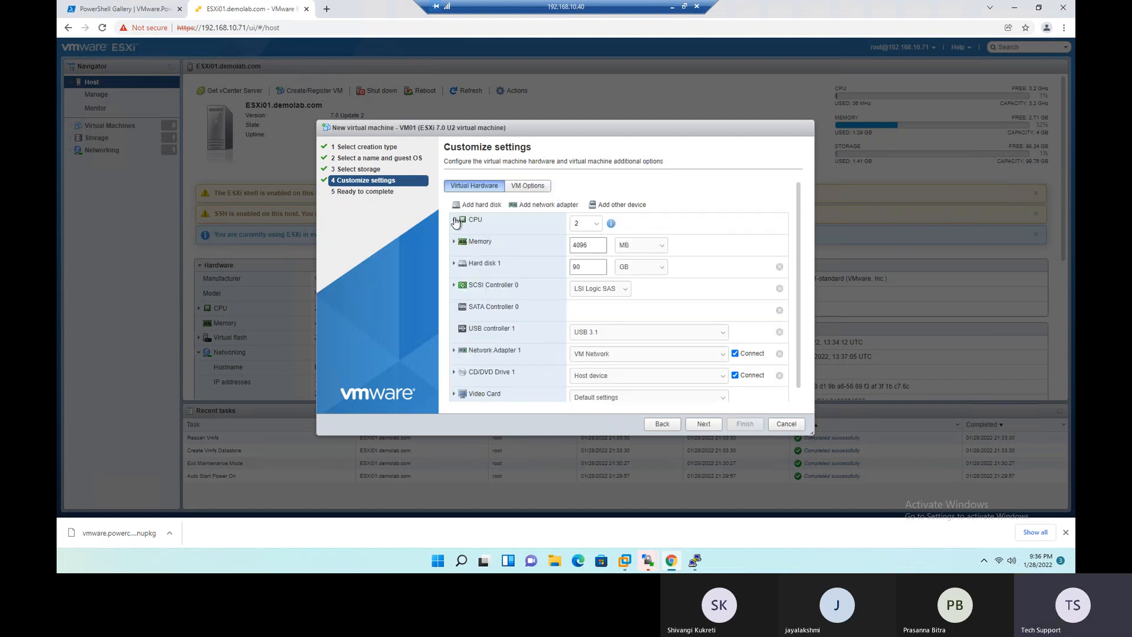
- Convert VM01's RAM from MB to GB by dividing 4096 by 1024 in Calculator, and close Calculator
left_click(454, 242)
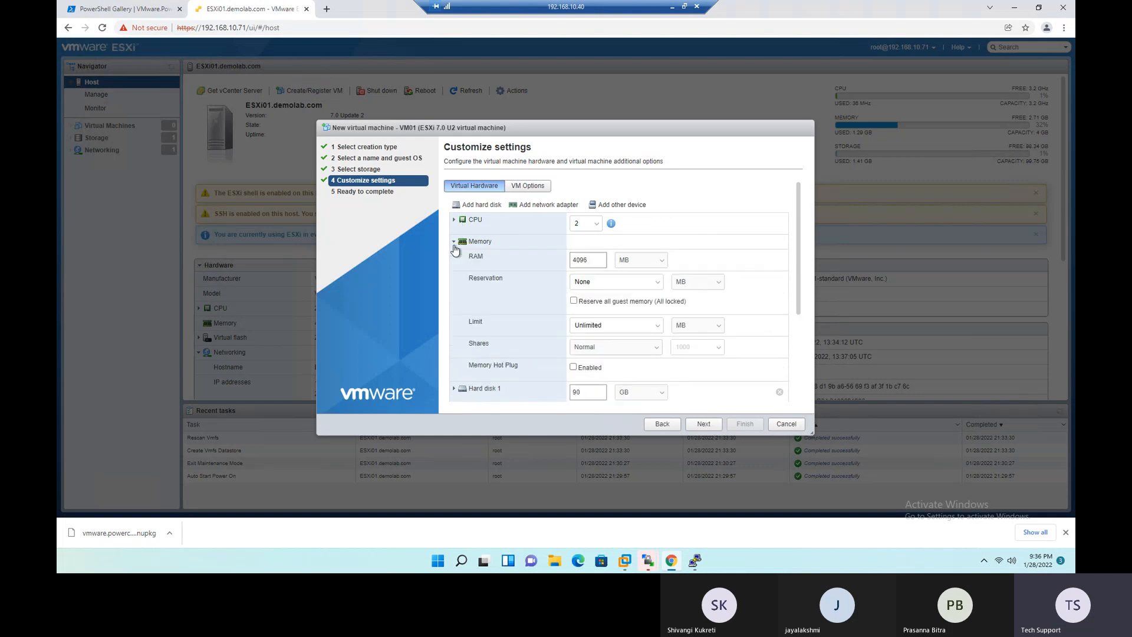
left_click_drag(586, 263, 569, 263)
key("super+r")
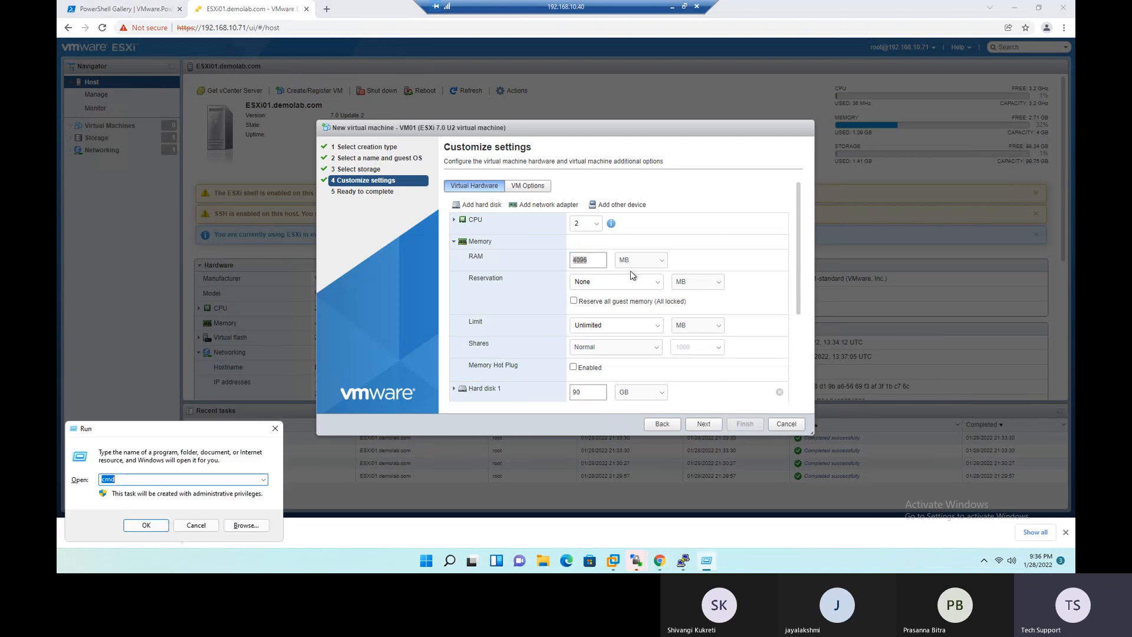
type("calc")
key("Return")
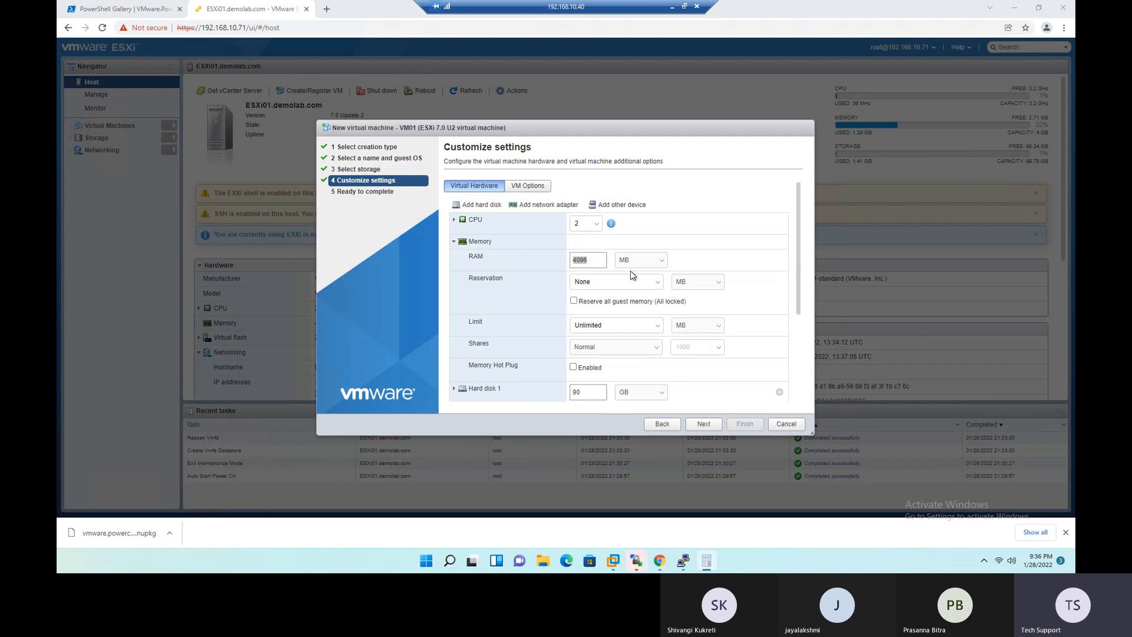
left_click_drag(244, 30, 451, 175)
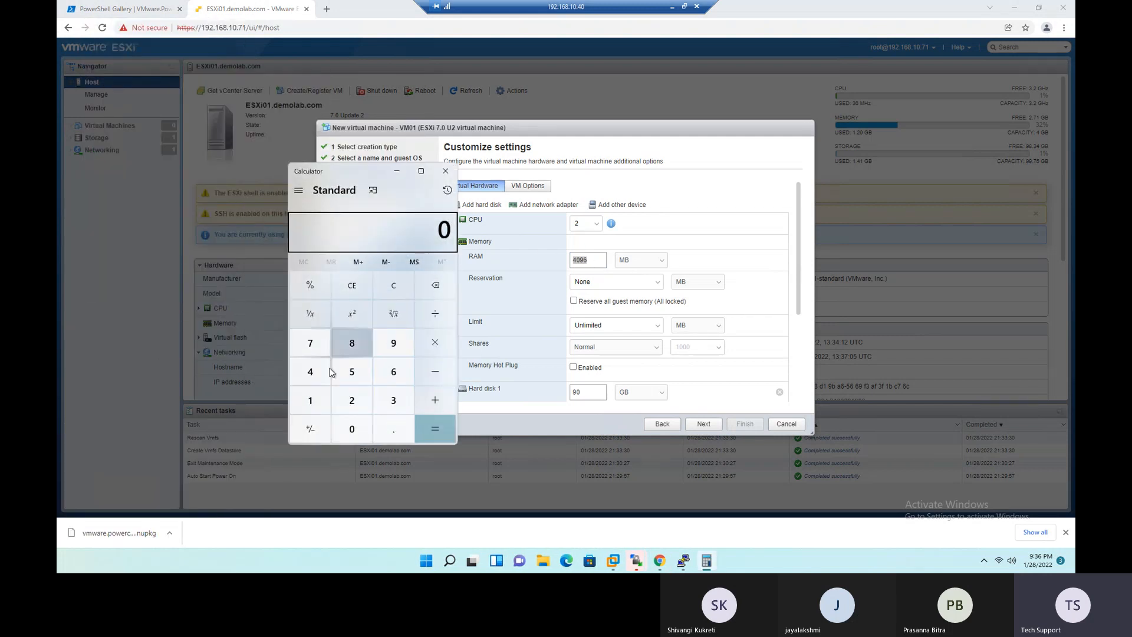
left_click(319, 378)
left_click(360, 427)
left_click(393, 343)
left_click(393, 371)
left_click(435, 313)
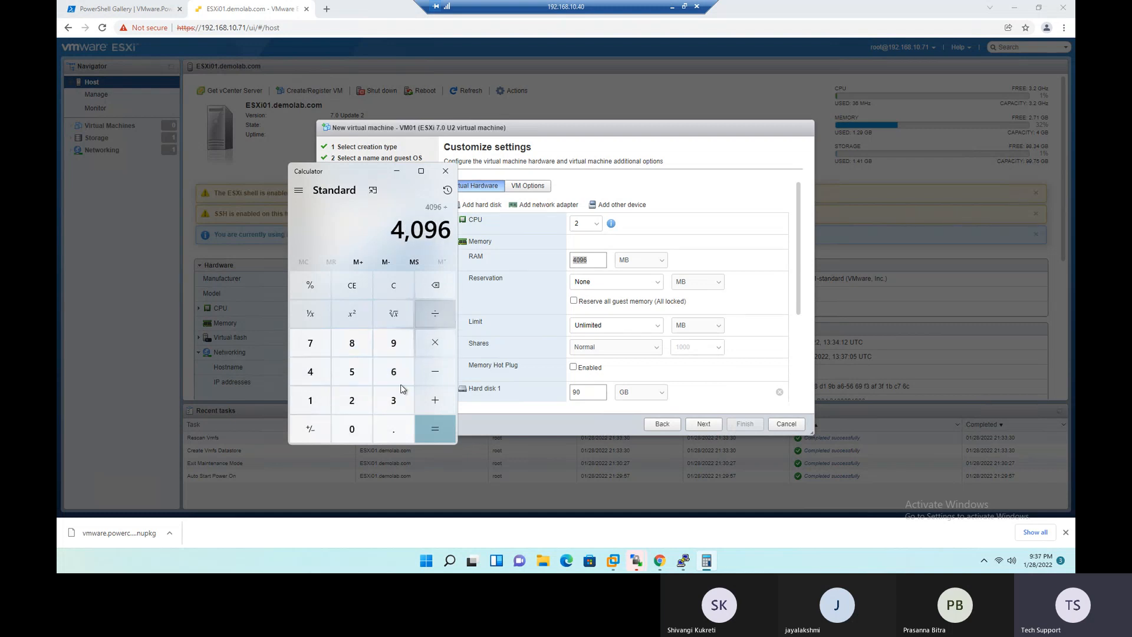
left_click(311, 400)
left_click(352, 429)
left_click(352, 400)
left_click(318, 372)
left_click(435, 429)
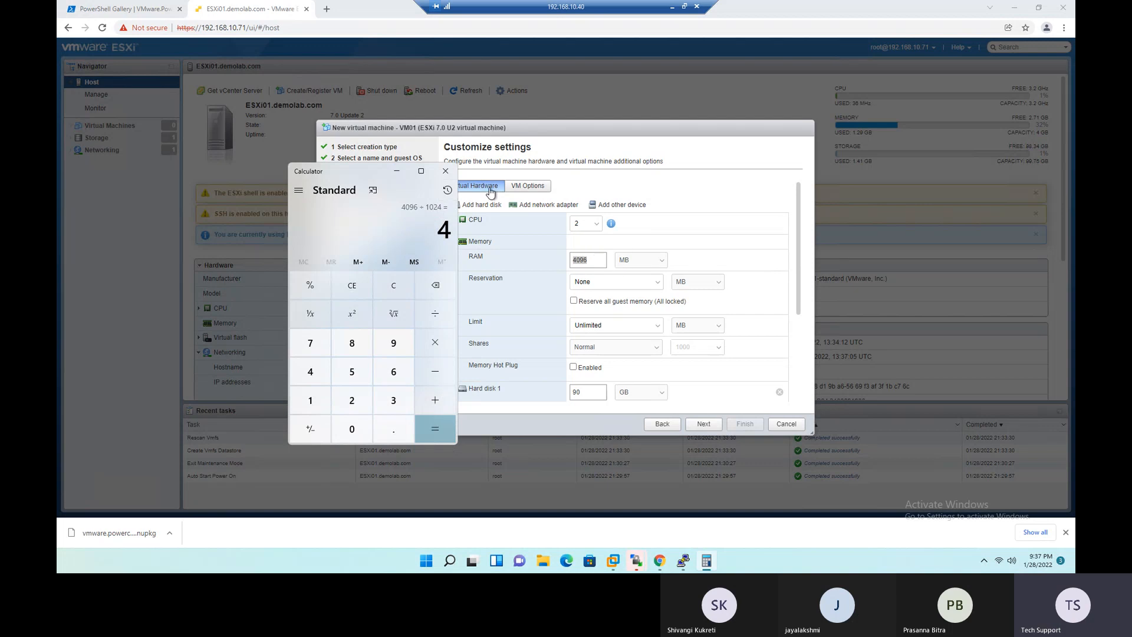
left_click(445, 171)
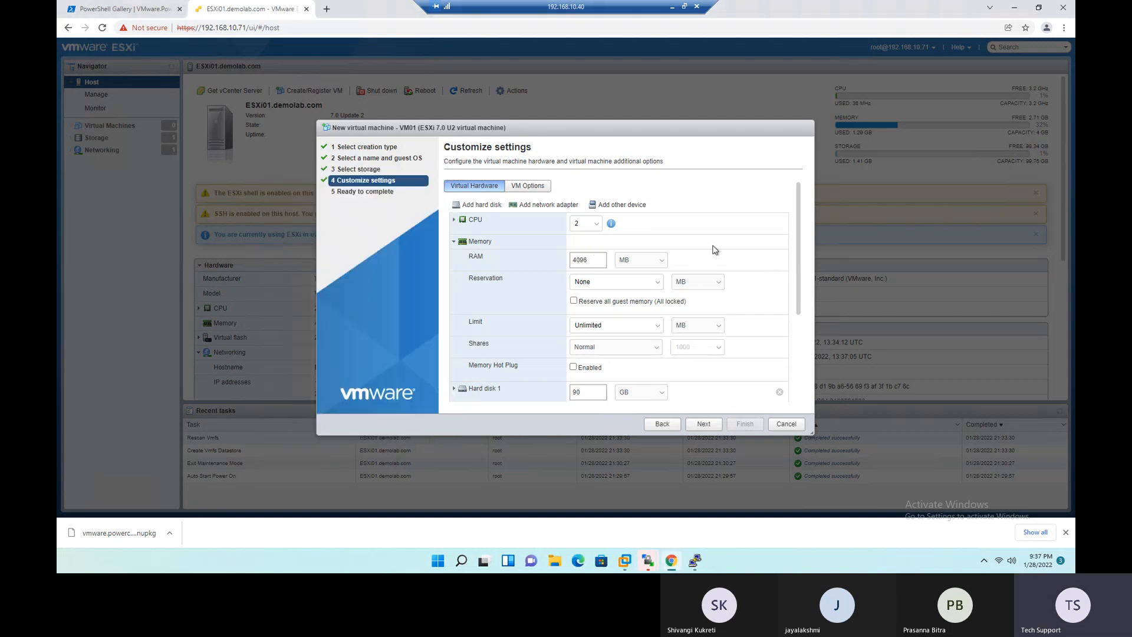
- Enable Memory Hot Plug in VM01's detailed memory settings
left_click(454, 243)
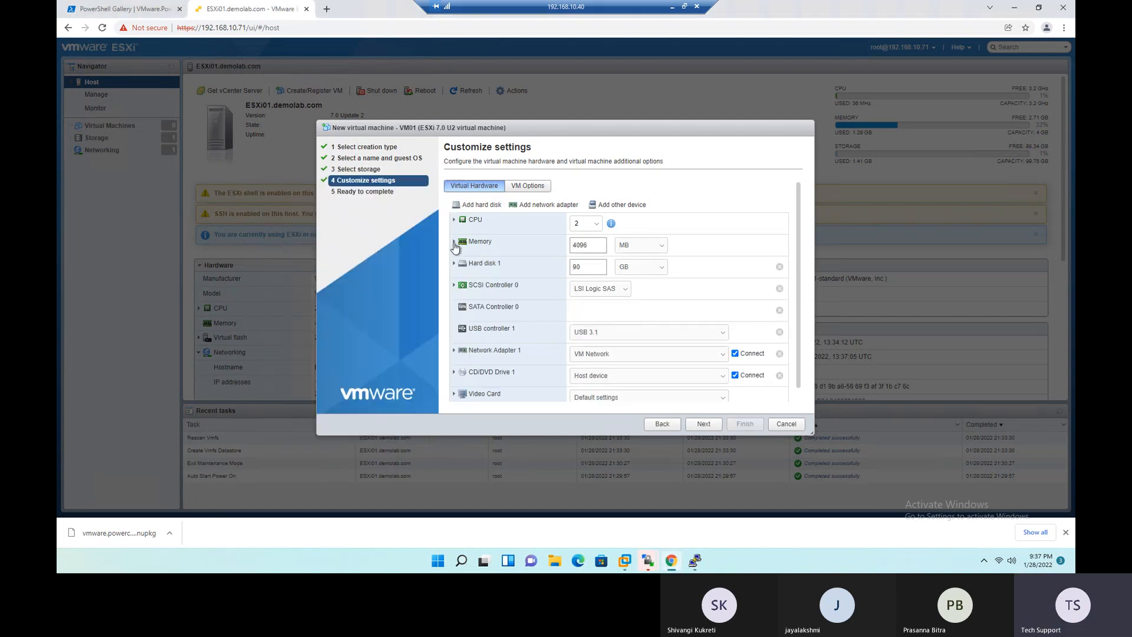
left_click(454, 242)
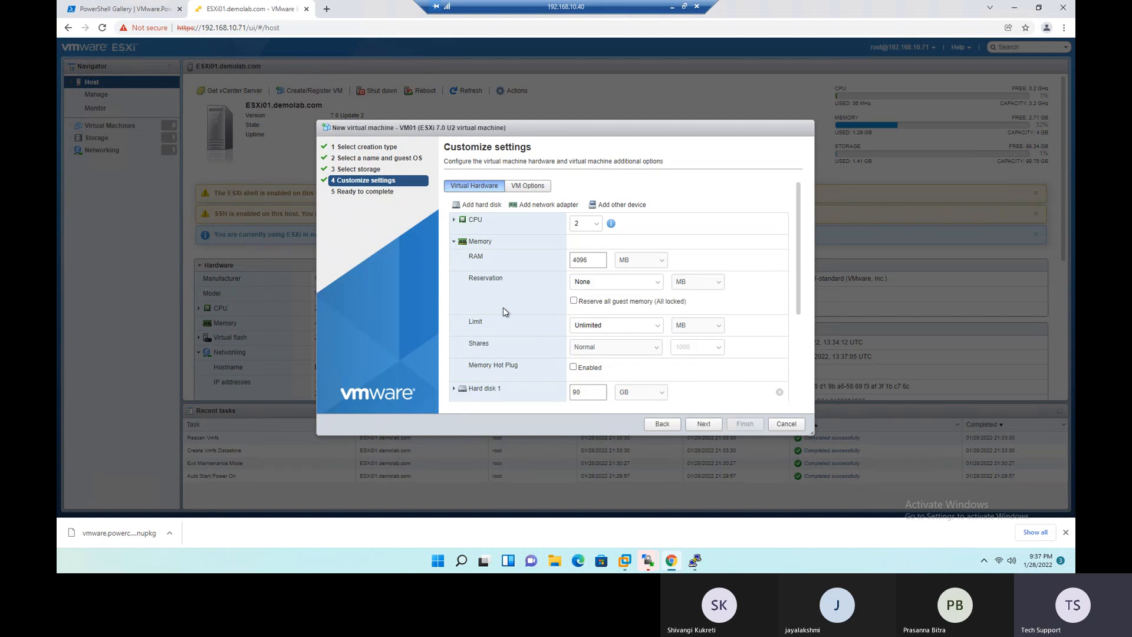
scroll(504, 308, "down", 1)
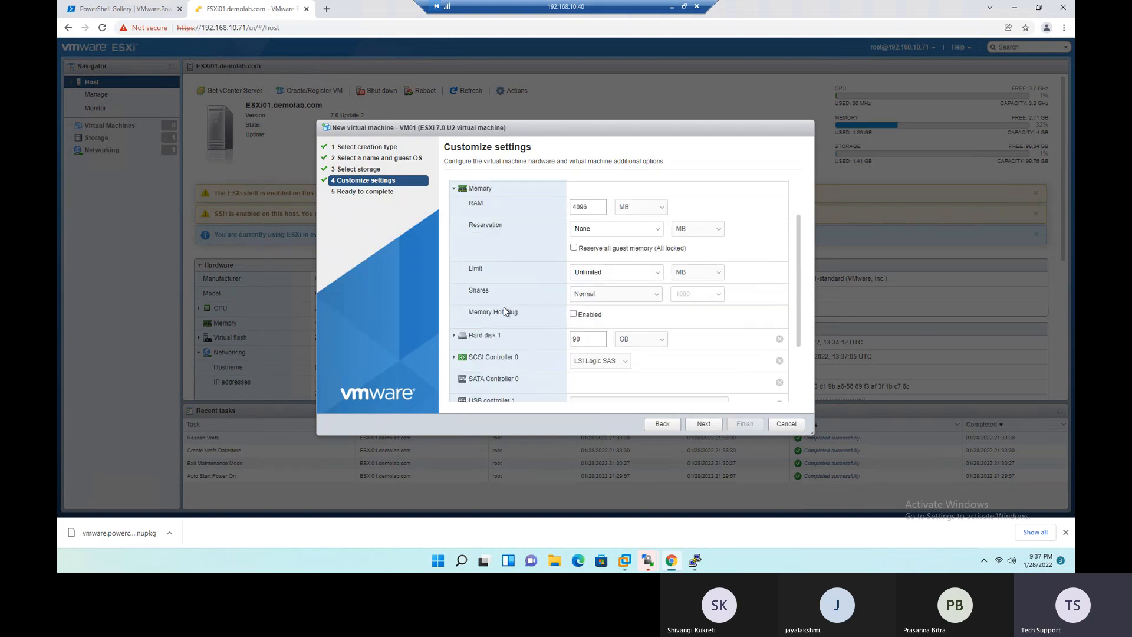
left_click(573, 314)
scroll(524, 310, "up", 1)
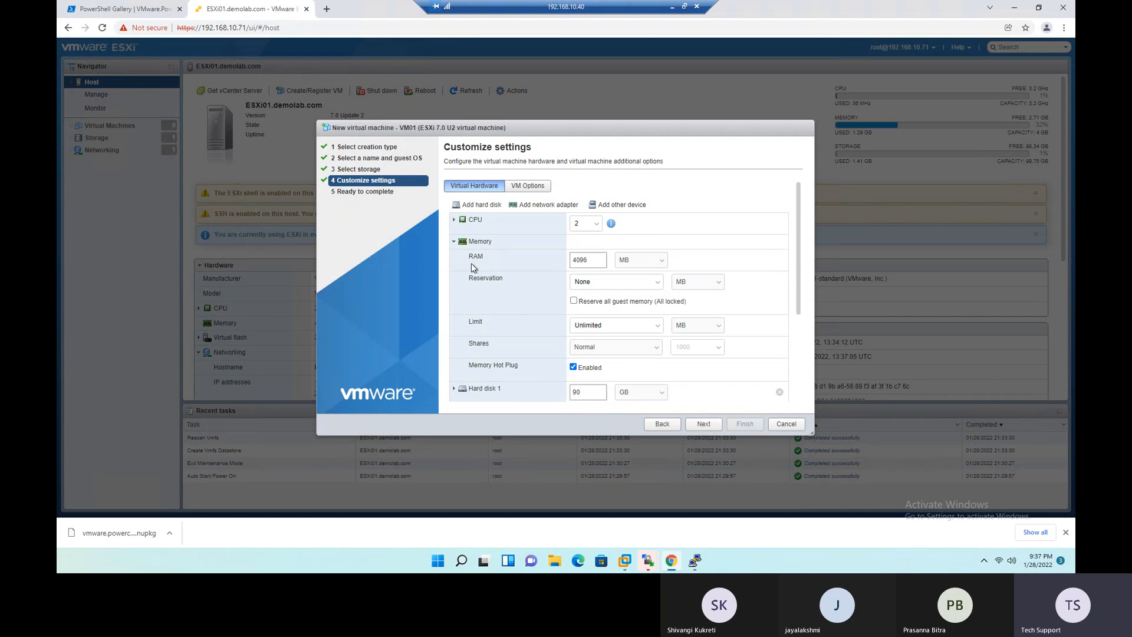
left_click(454, 242)
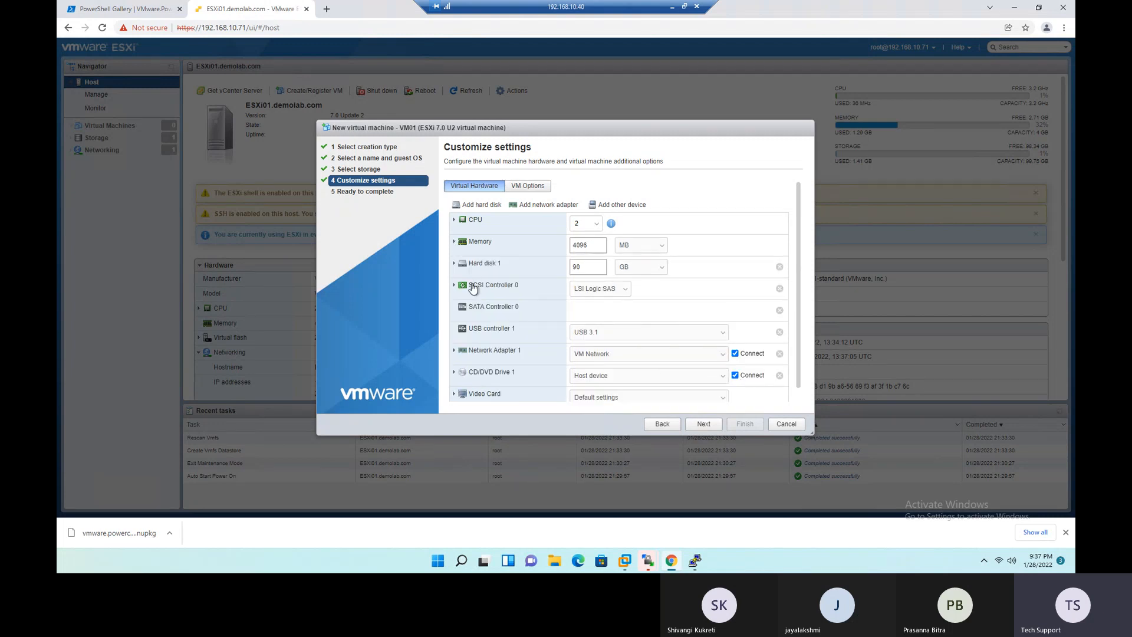
- Set the size of VM01's Hard disk 1 to 20 GB and continue to the final summary
double_click(584, 265)
type("20")
left_click_drag(470, 309, 483, 306)
scroll(549, 324, "down", 1)
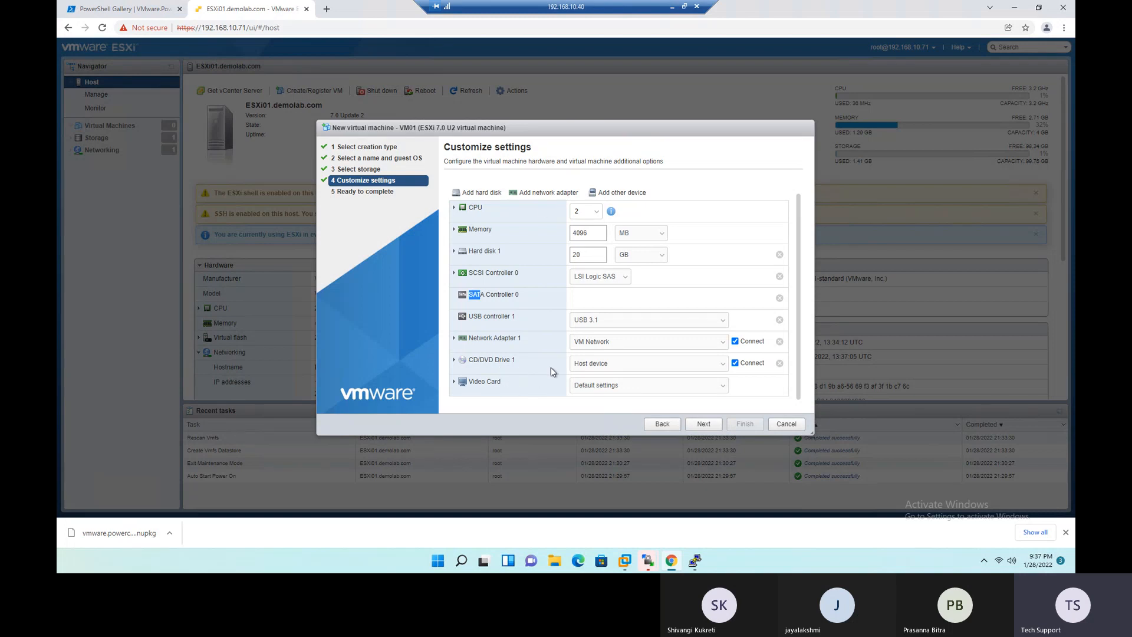
left_click(703, 425)
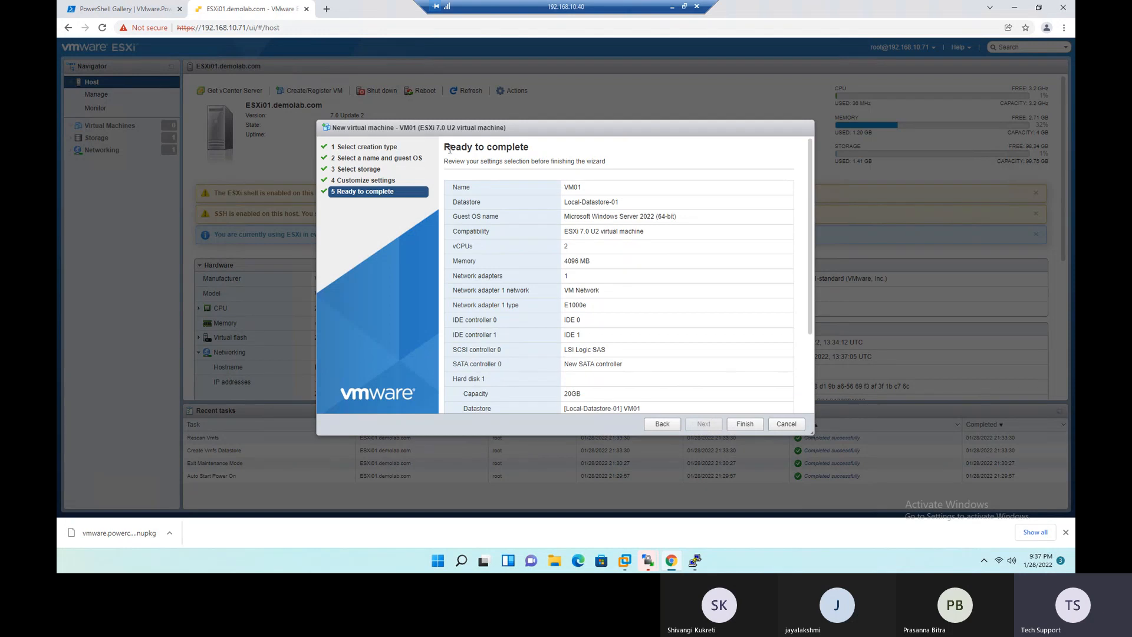
- Review VM01's name, datastore, guest OS and compatibility in the summary
left_click_drag(447, 147, 528, 148)
scroll(614, 257, "down", 1)
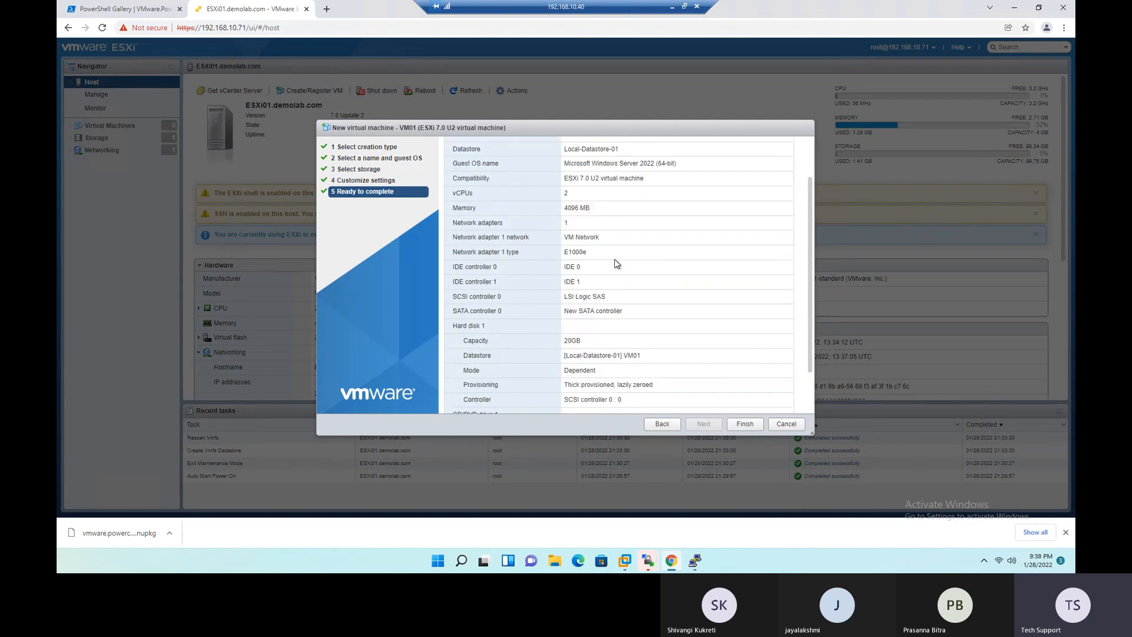
scroll(615, 260, "up", 1)
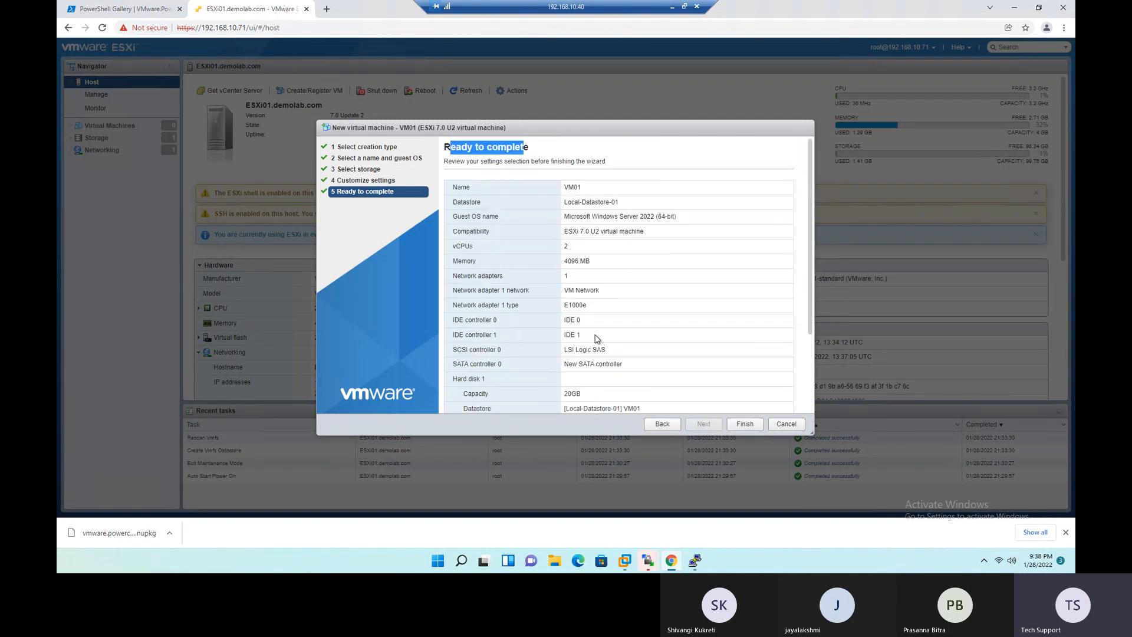
double_click(569, 188)
left_click_drag(568, 202, 687, 218)
left_click_drag(562, 234, 649, 239)
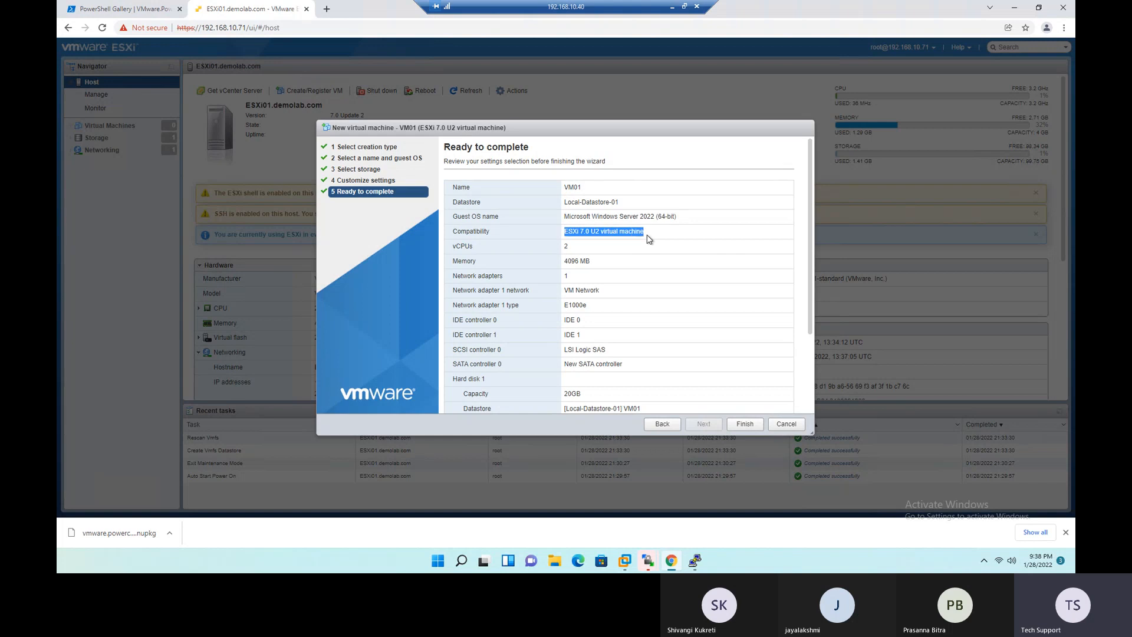
left_click(610, 249)
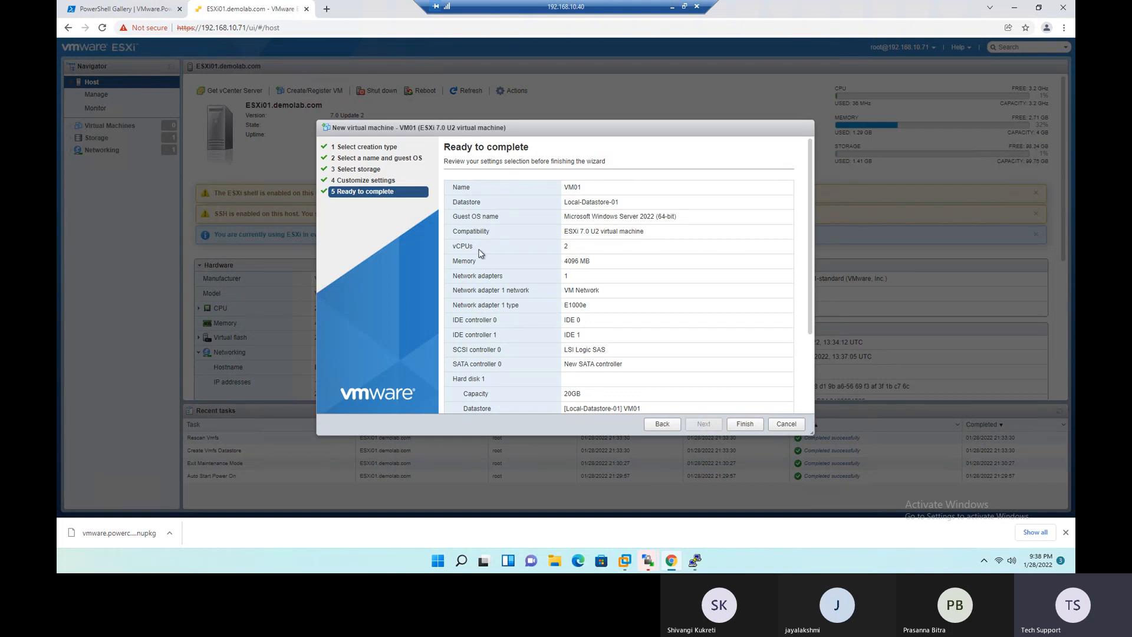
- Review VM01's vCPUs, memory, network adapter type, IDE and SCSI controllers and hard disk capacity in the summary
left_click_drag(455, 249, 481, 252)
scroll(599, 259, "down", 1)
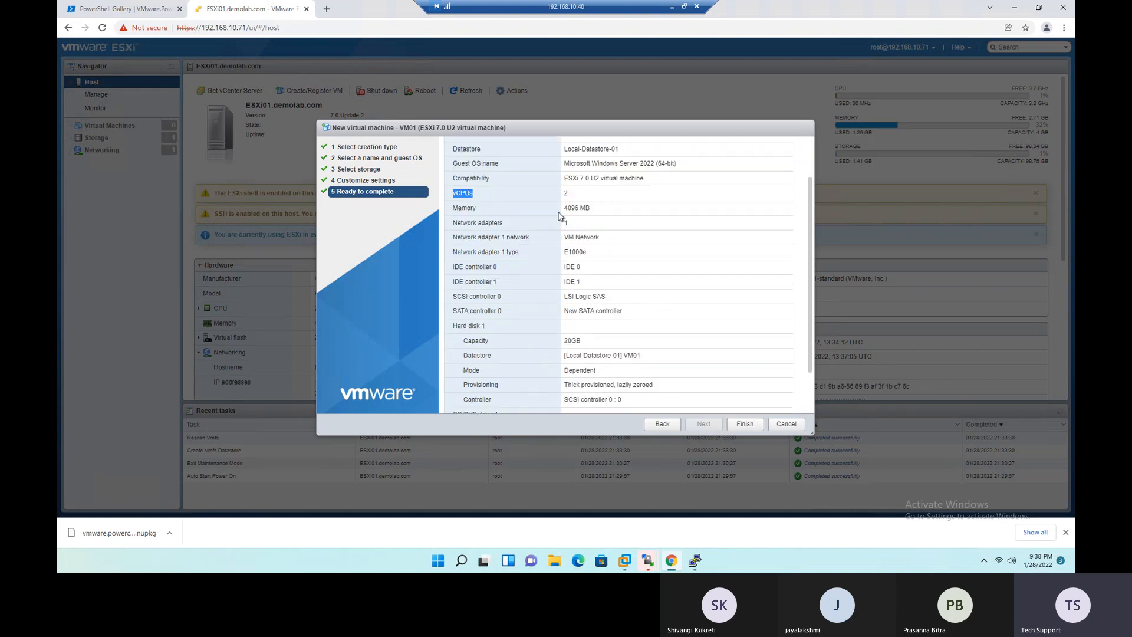
left_click_drag(563, 213, 595, 220)
left_click_drag(591, 254, 565, 253)
left_click_drag(594, 261, 565, 257)
left_click(466, 268)
left_click_drag(465, 268, 628, 312)
left_click(575, 328)
left_click_drag(453, 268, 496, 283)
left_click(518, 288)
left_click_drag(458, 298, 492, 308)
left_click(459, 311)
left_click_drag(456, 299, 477, 300)
scroll(536, 328, "down", 1)
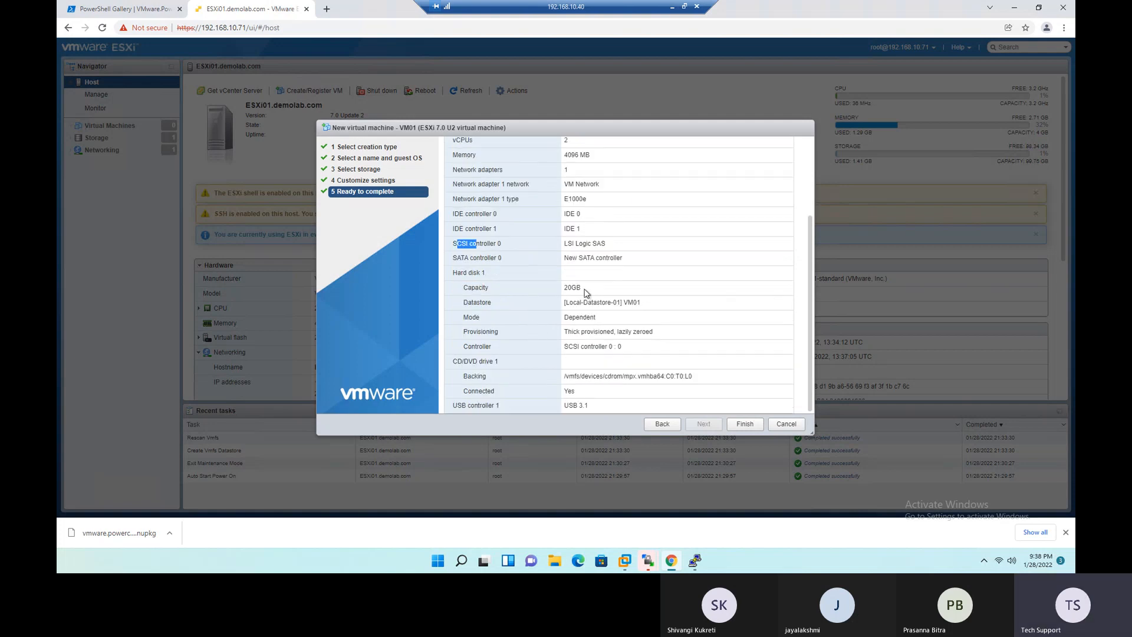
left_click_drag(589, 289, 561, 291)
- Finish creating VM01 and check the result of the Create VM task in the recent tasks
left_click(745, 424)
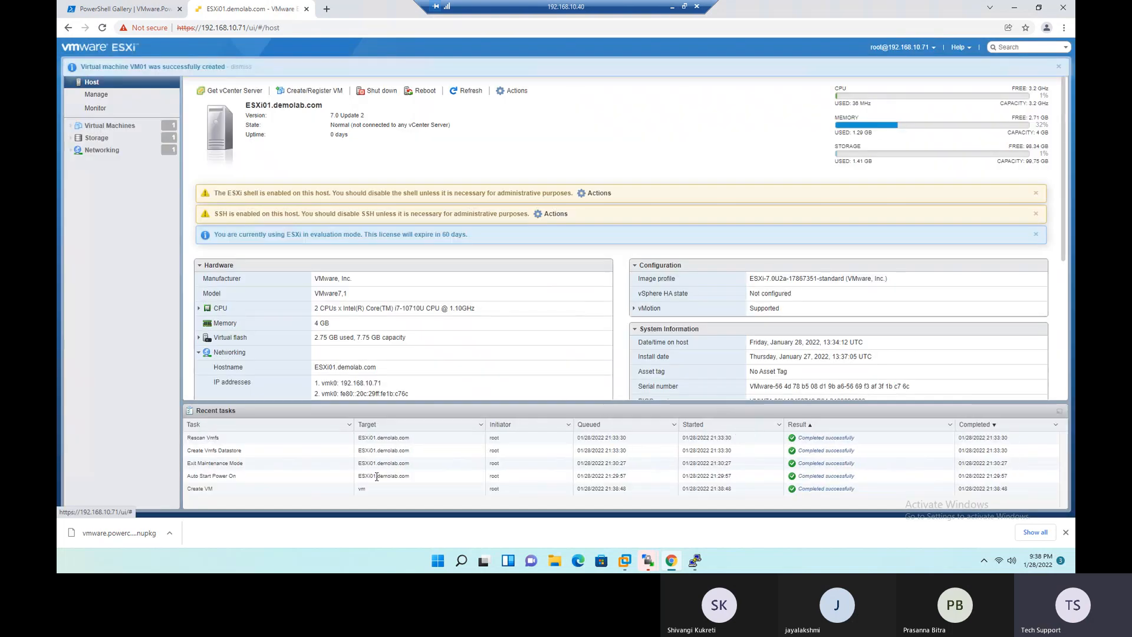
left_click_drag(189, 493, 224, 495)
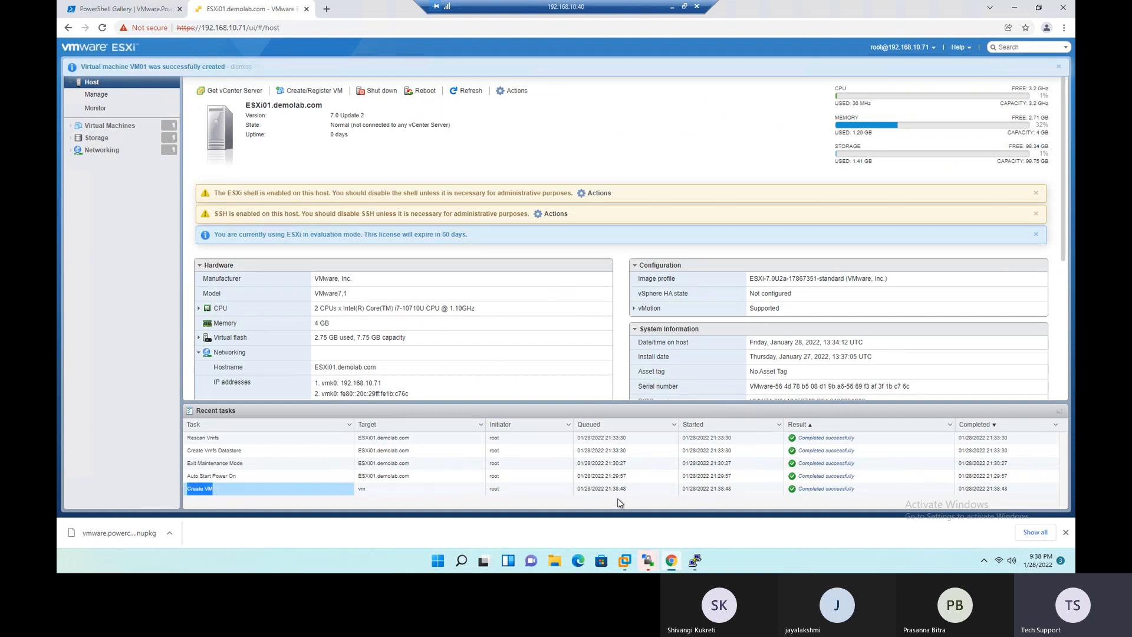
left_click_drag(873, 489, 772, 503)
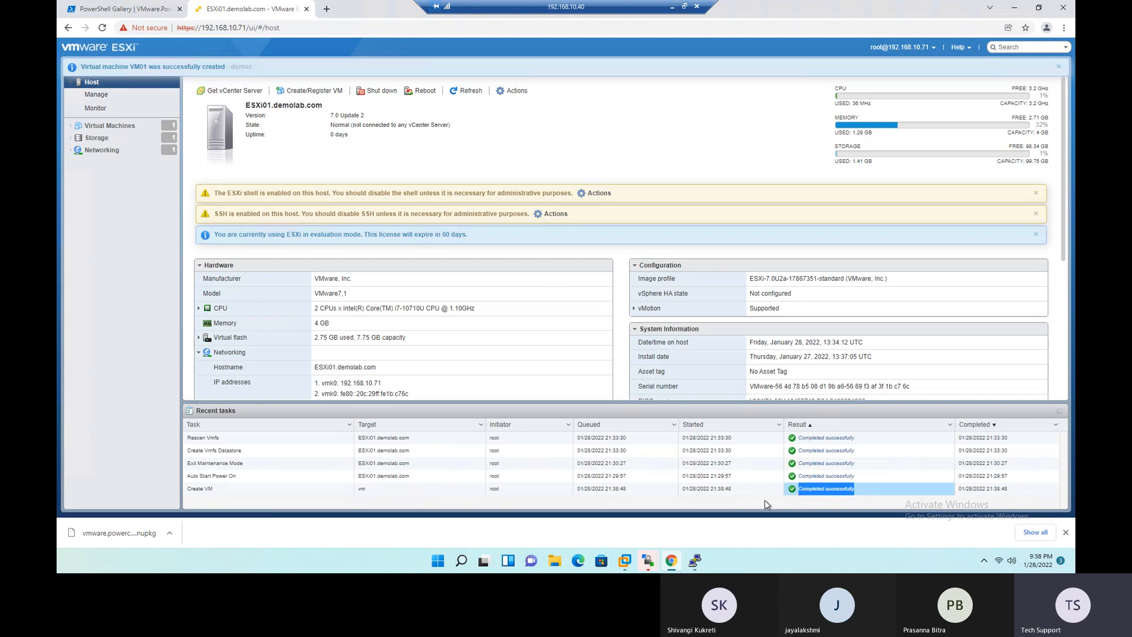
- Open VM01's settings for editing from the host's virtual machine list
left_click(104, 131)
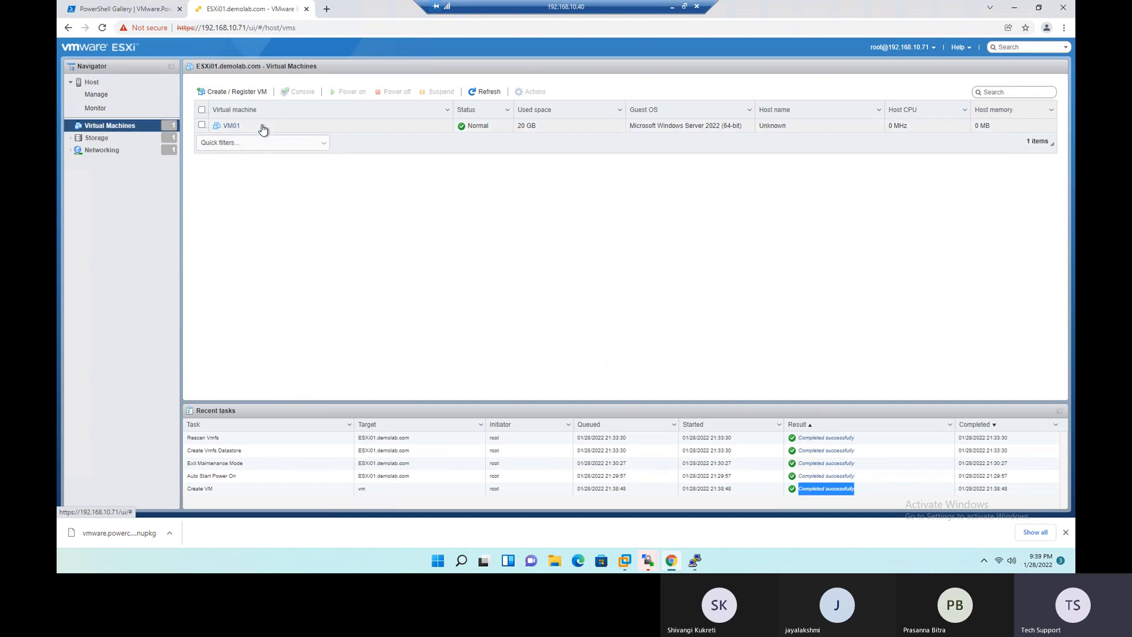
right_click(229, 128)
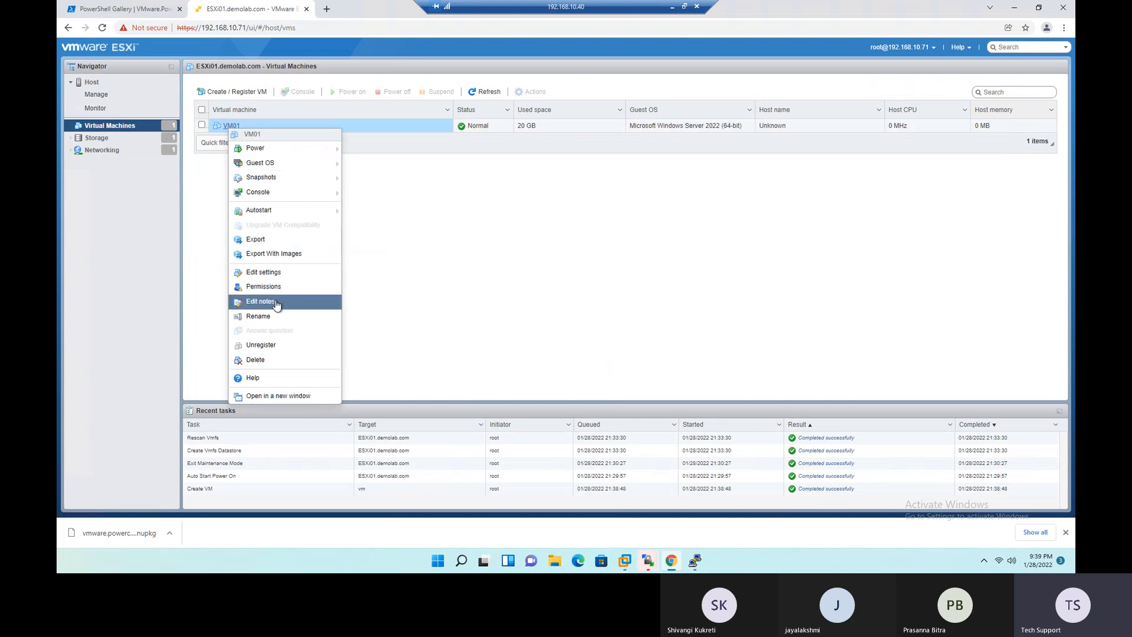
left_click(282, 273)
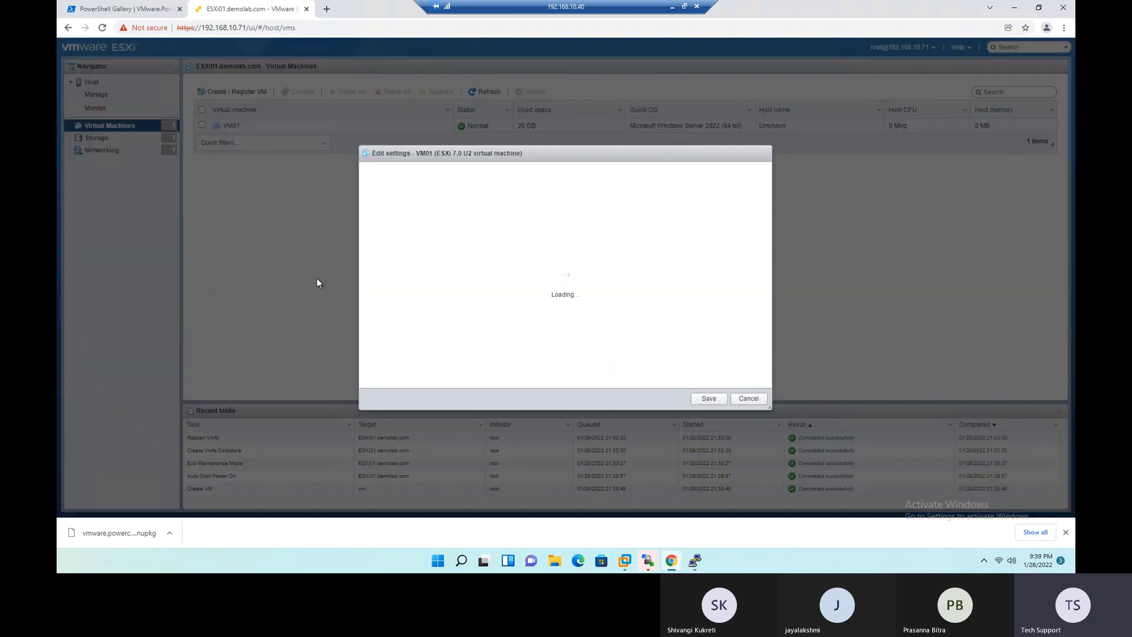
scroll(452, 273, "down", 1)
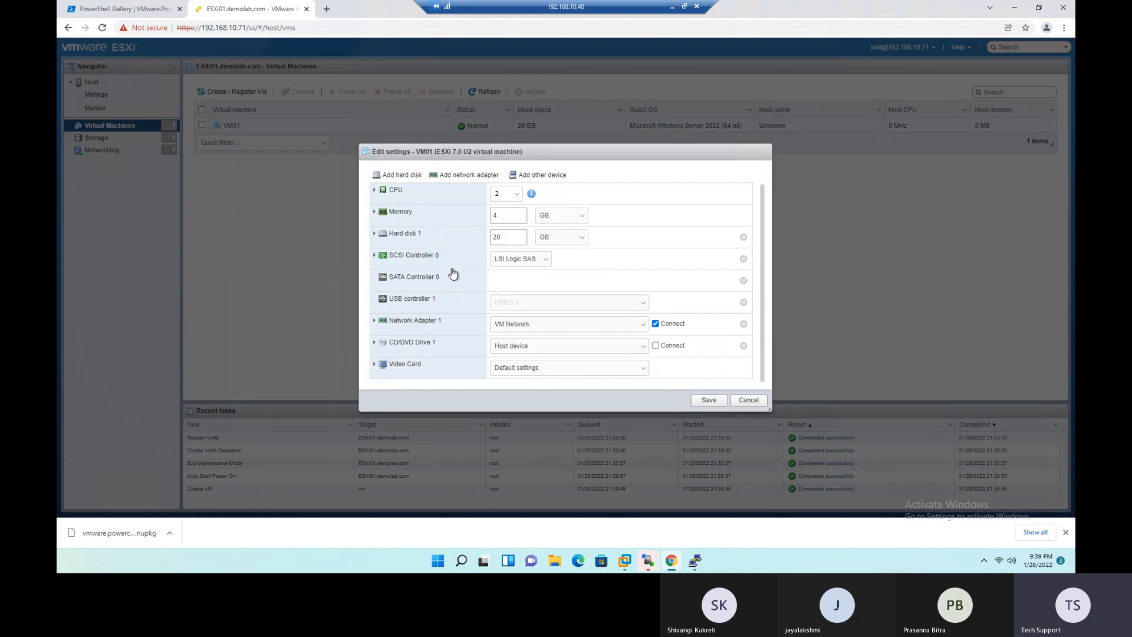
- Inspect the media choices for VM01's CD/DVD Drive 1, and leave the settings without saving
left_click(374, 342)
scroll(376, 326, "down", 4)
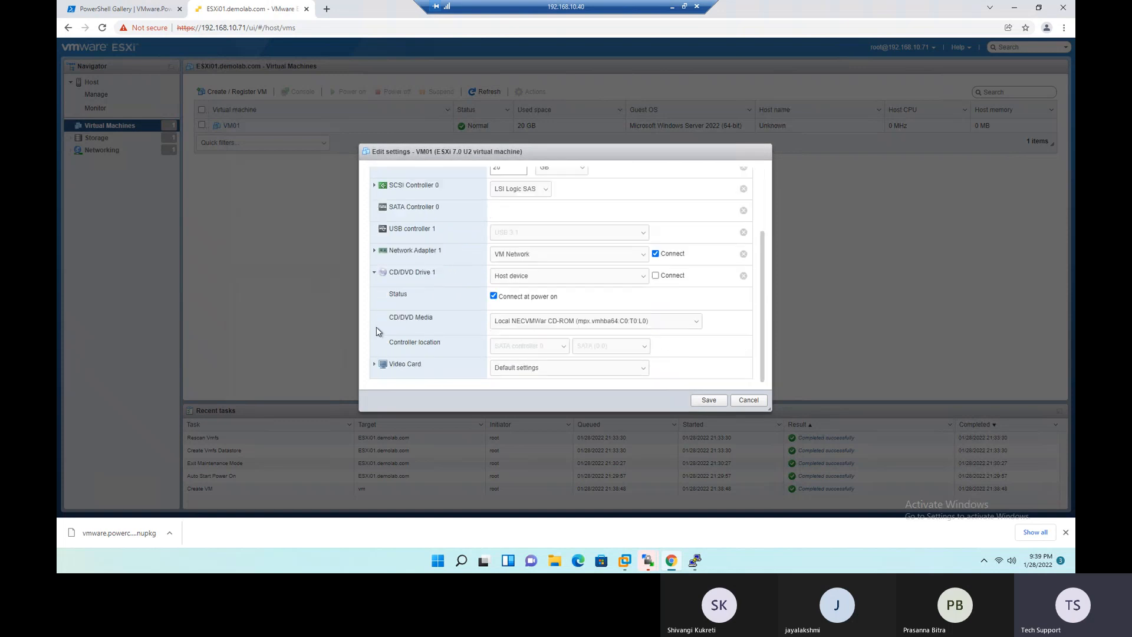
left_click(649, 321)
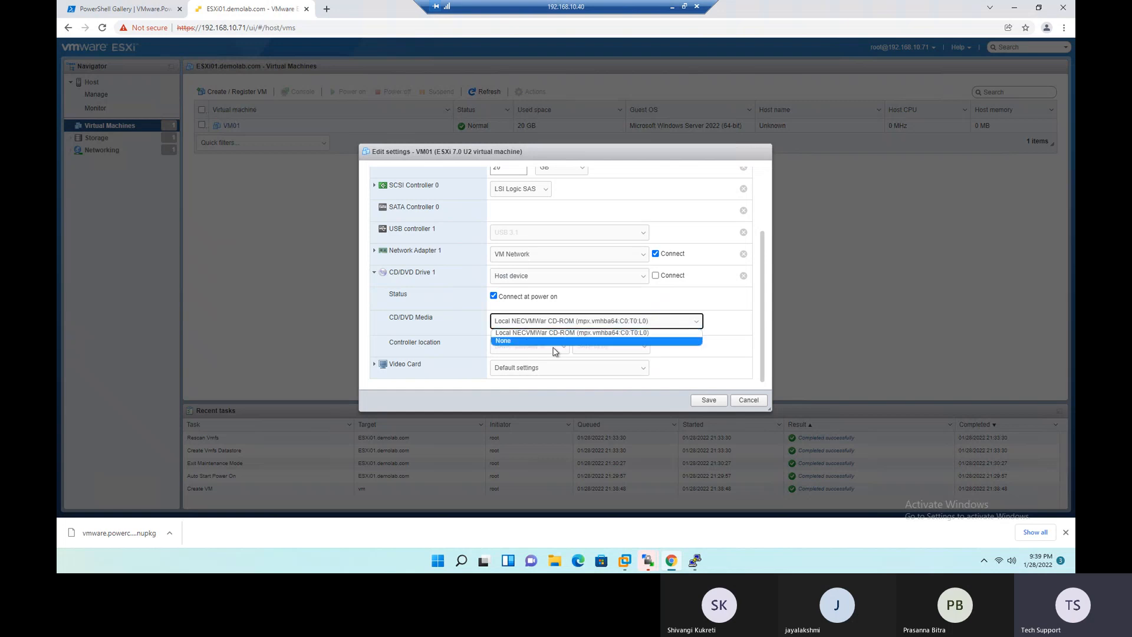
left_click(700, 366)
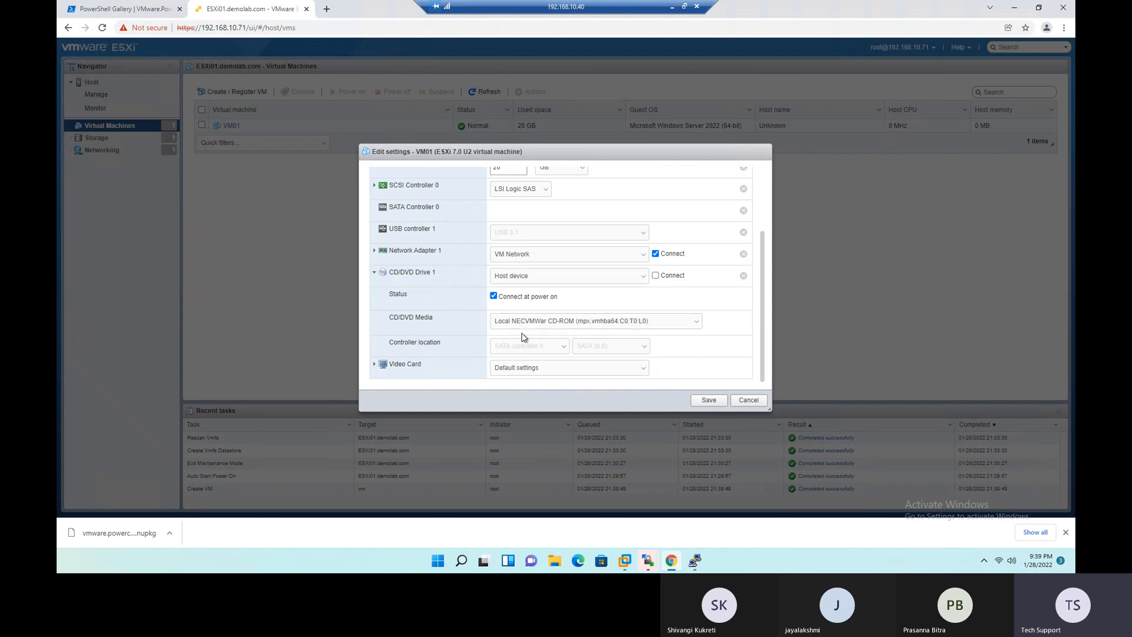
left_click(749, 400)
- View VM01's summary page, and open the VM01 folder in Local-Datastore-01's datastore browser
left_click(230, 127)
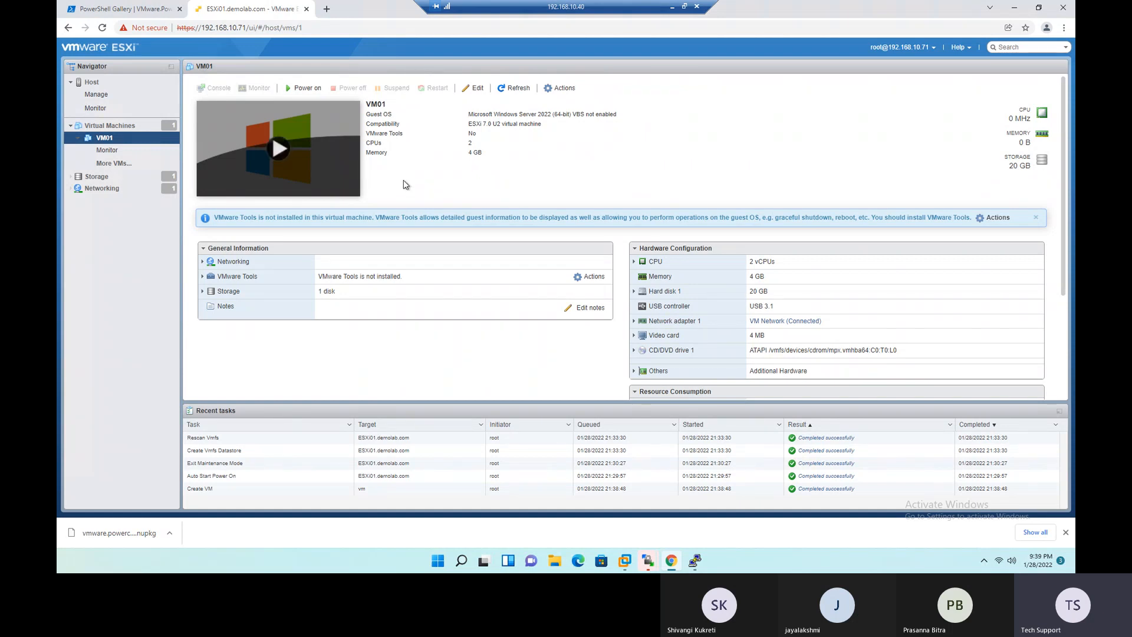
left_click(93, 178)
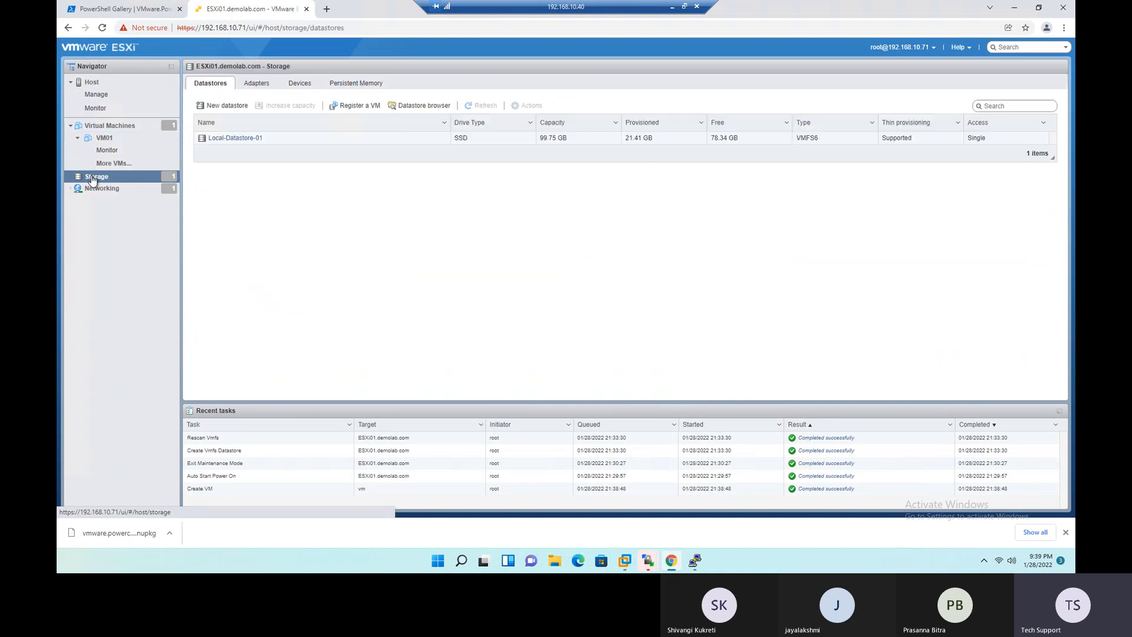
left_click(221, 139)
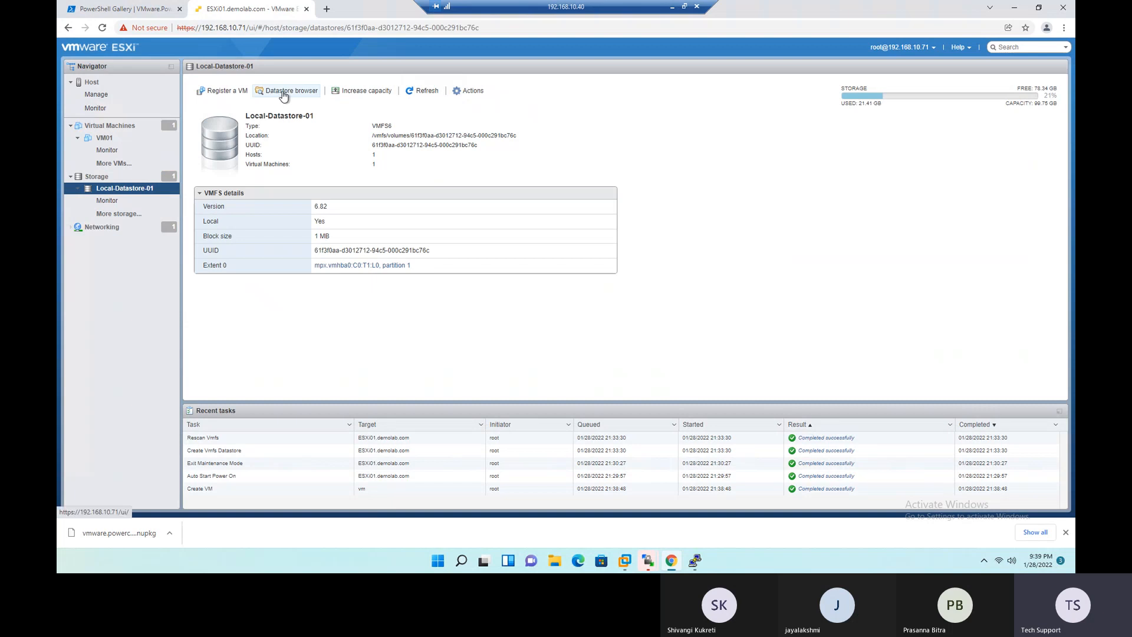
left_click(272, 92)
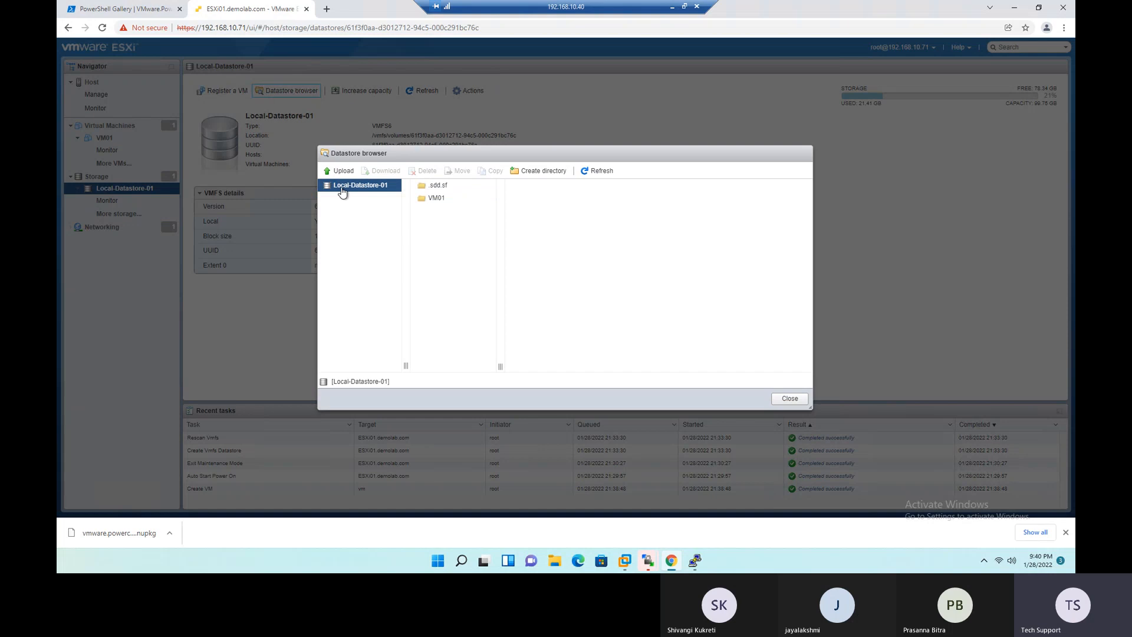
left_click(435, 201)
left_click(429, 200)
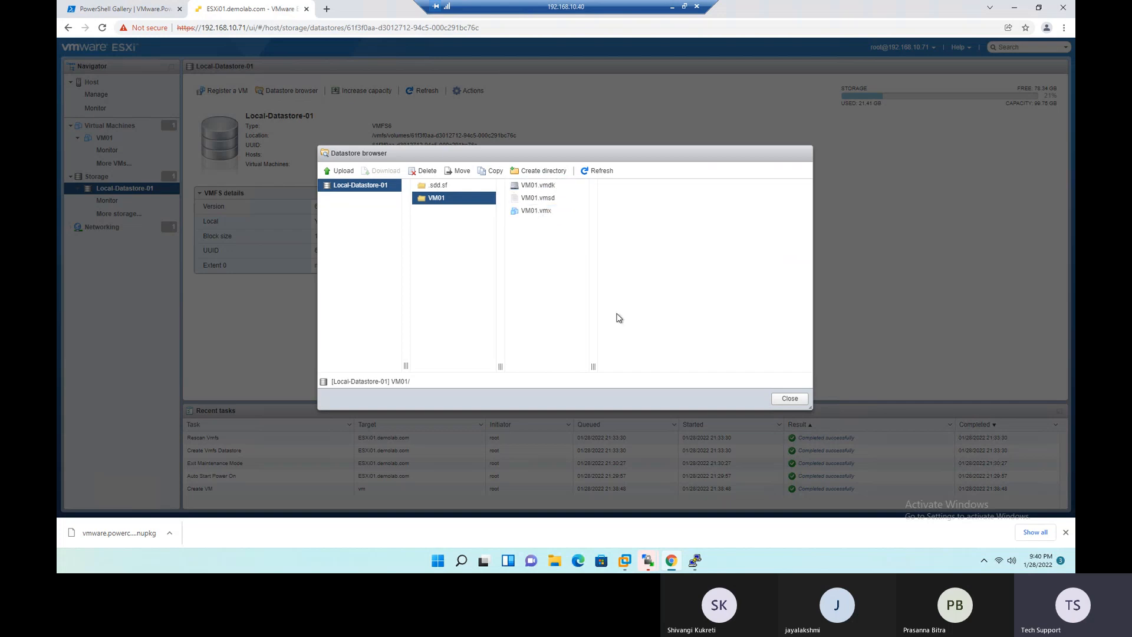
- Examine the sizes of VM01.vmx, VM01.vmsd and VM01.vmdk, and close the datastore browser
left_click(572, 213)
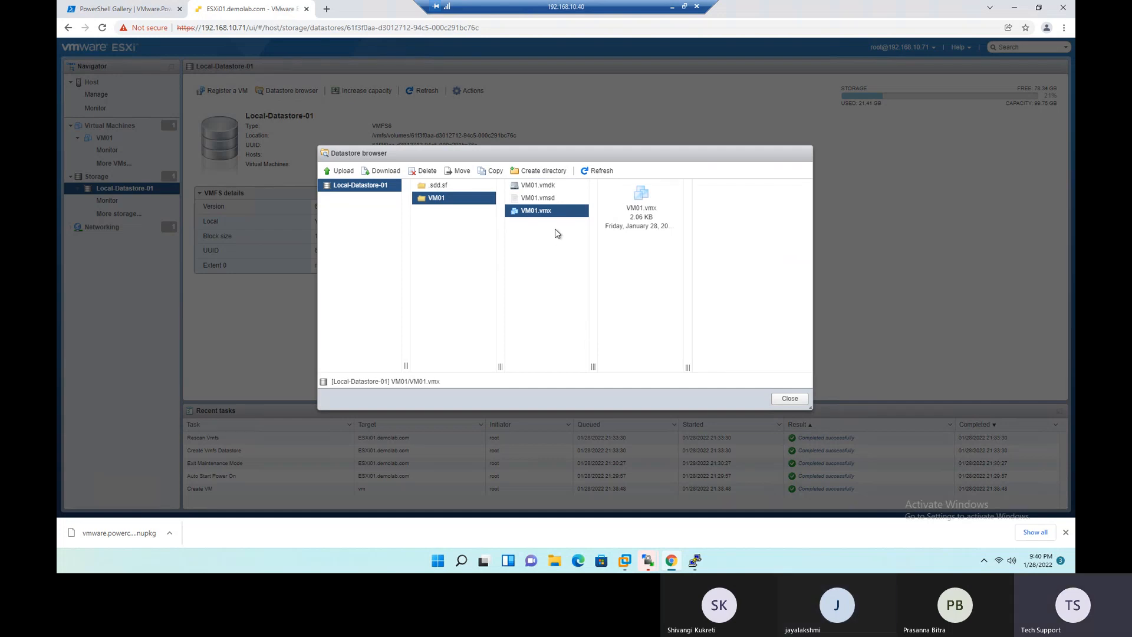
left_click(566, 201)
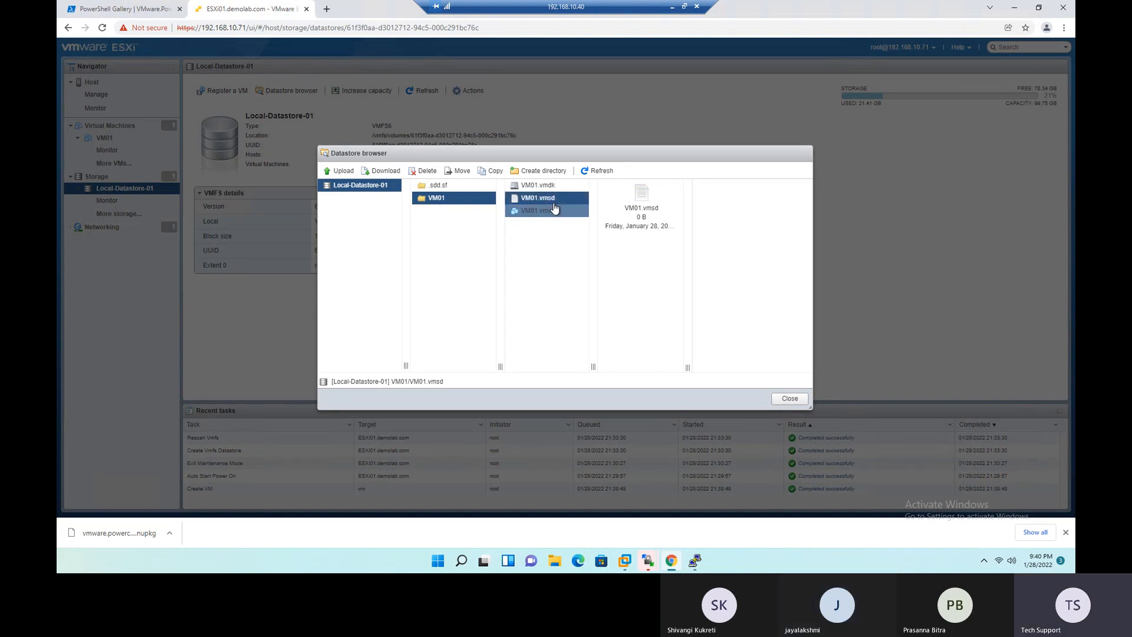
left_click_drag(635, 218, 648, 221)
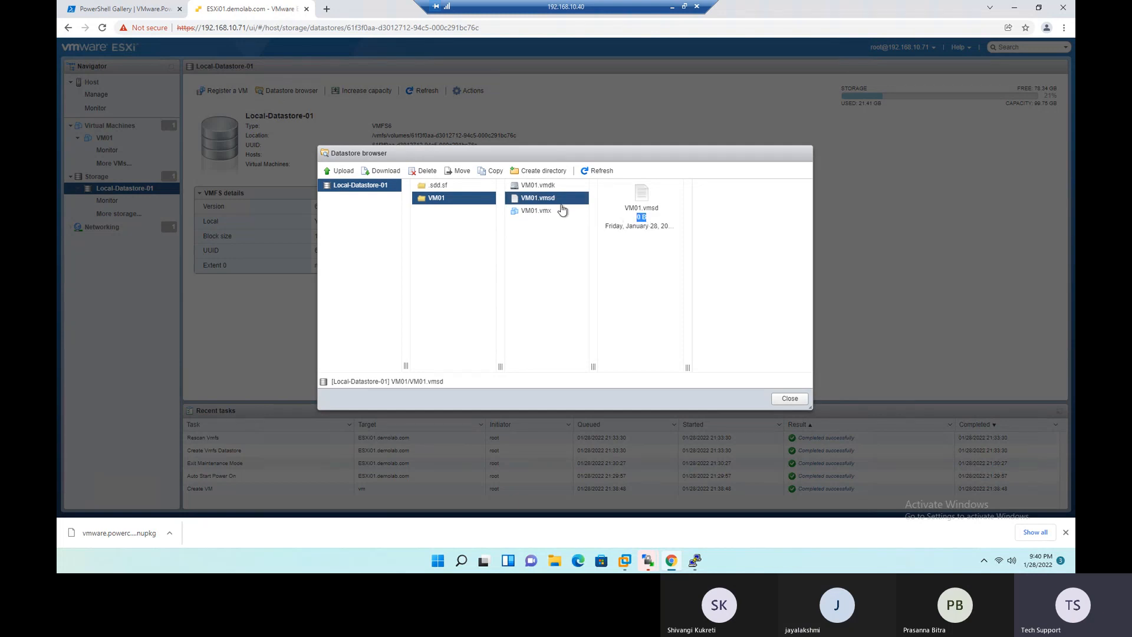
left_click(537, 186)
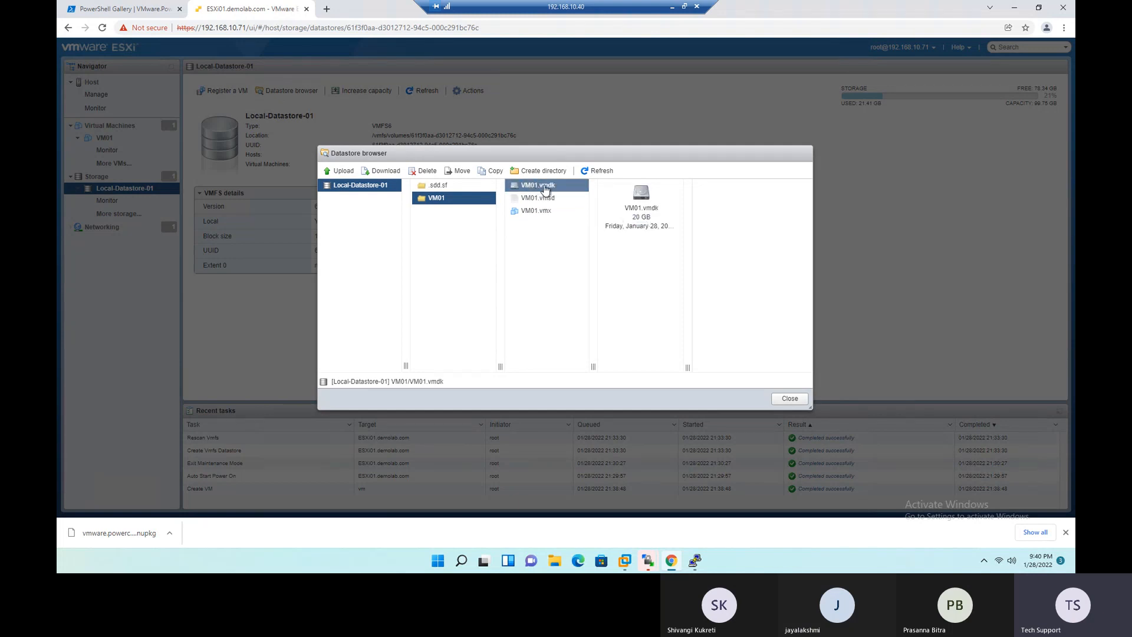
left_click_drag(633, 216, 650, 219)
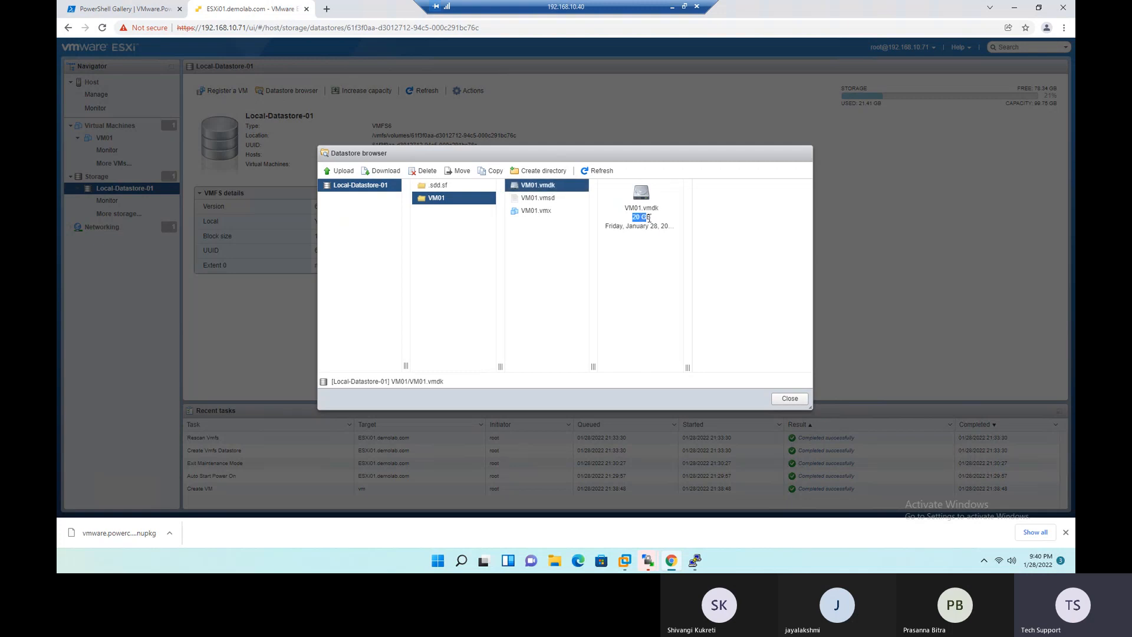
left_click(635, 305)
left_click(790, 398)
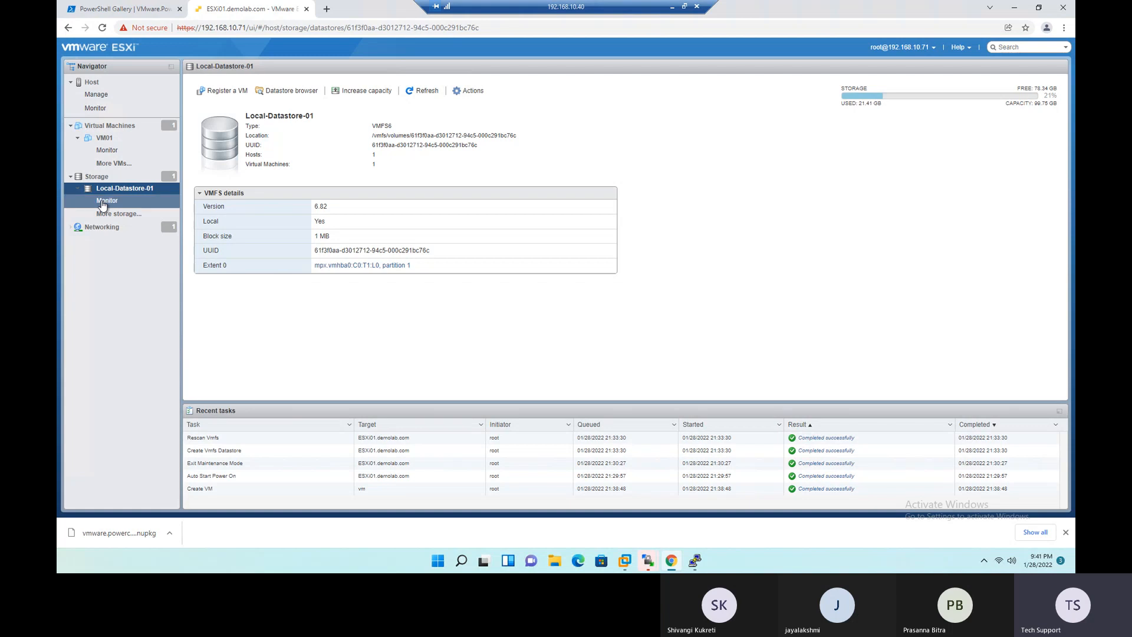
- Reopen the datastore browser for Local-Datastore-01 from the host's storage list
left_click(71, 81)
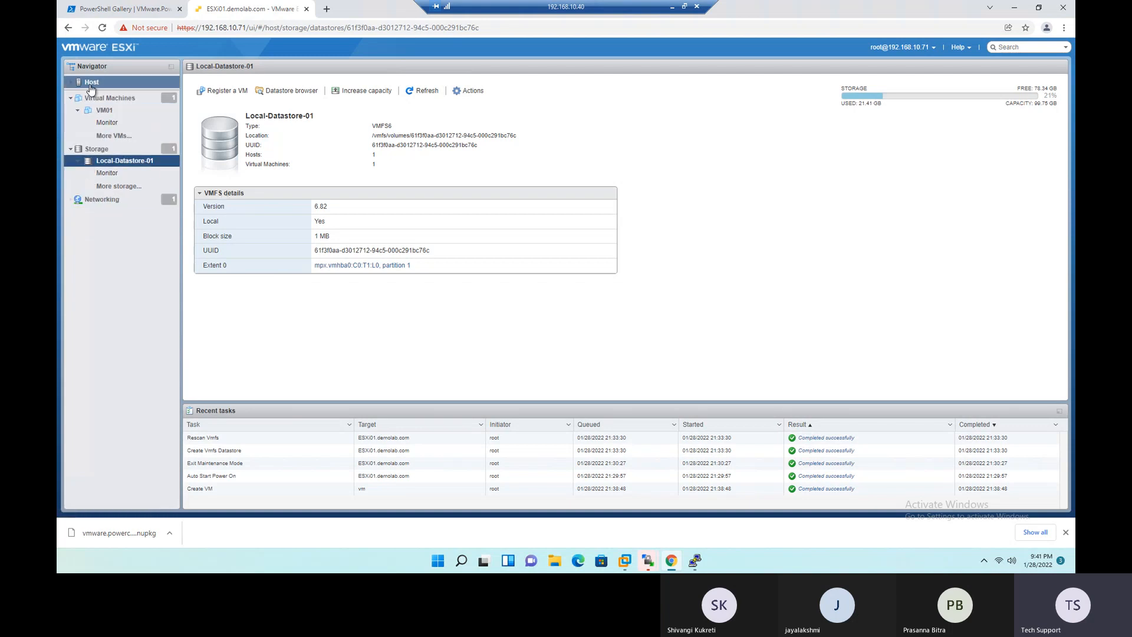
left_click(90, 85)
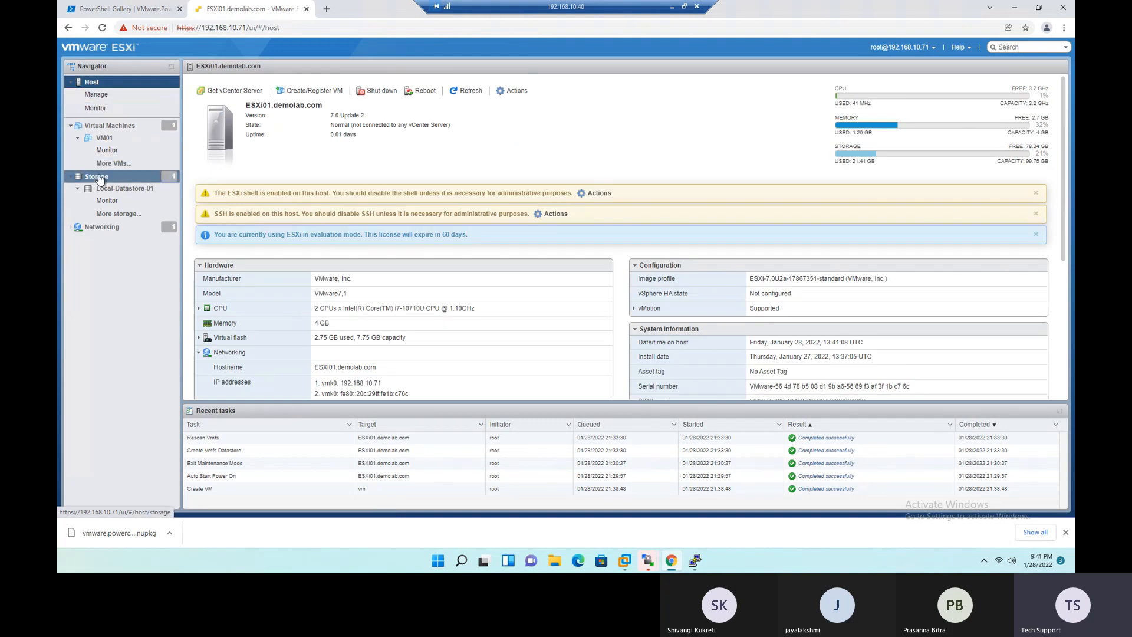
left_click(98, 177)
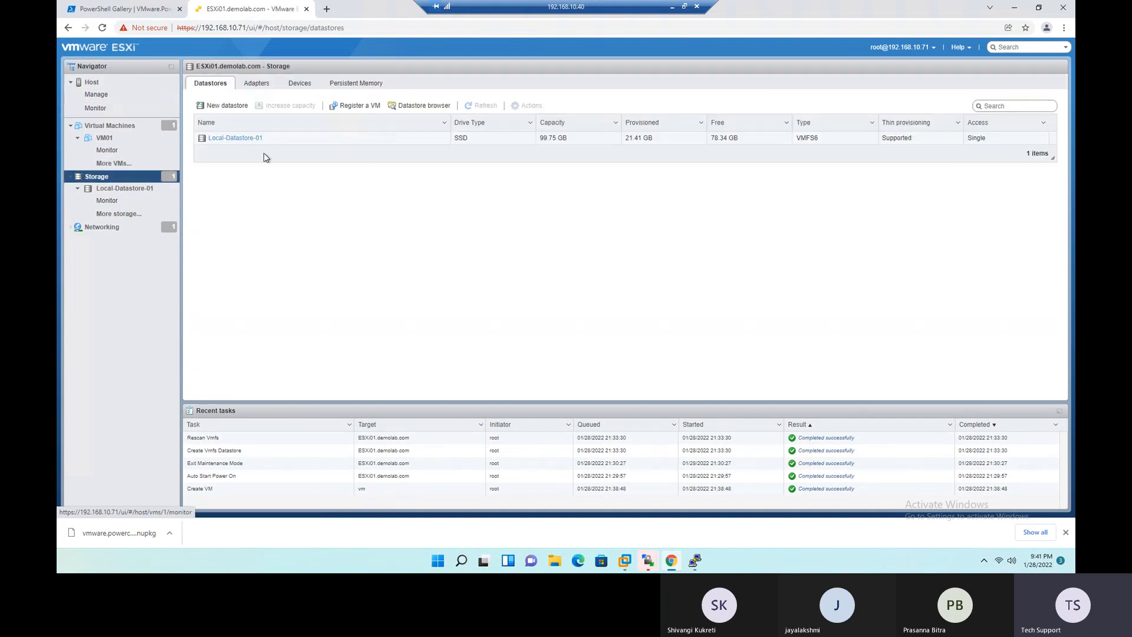
left_click(226, 141)
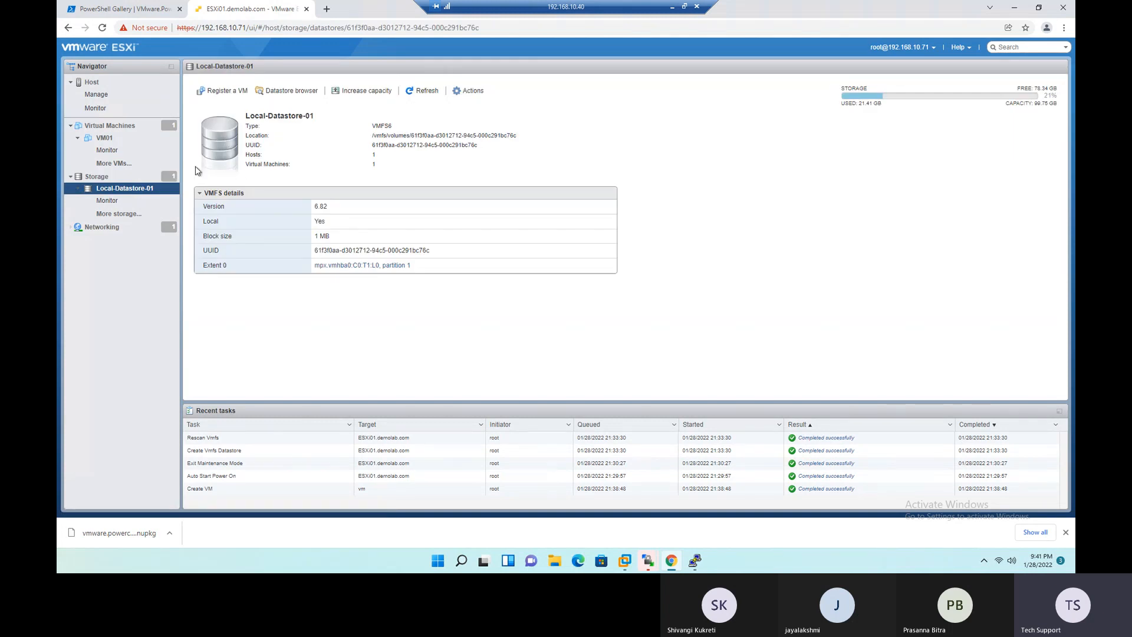
left_click_drag(244, 116, 325, 122)
left_click(293, 92)
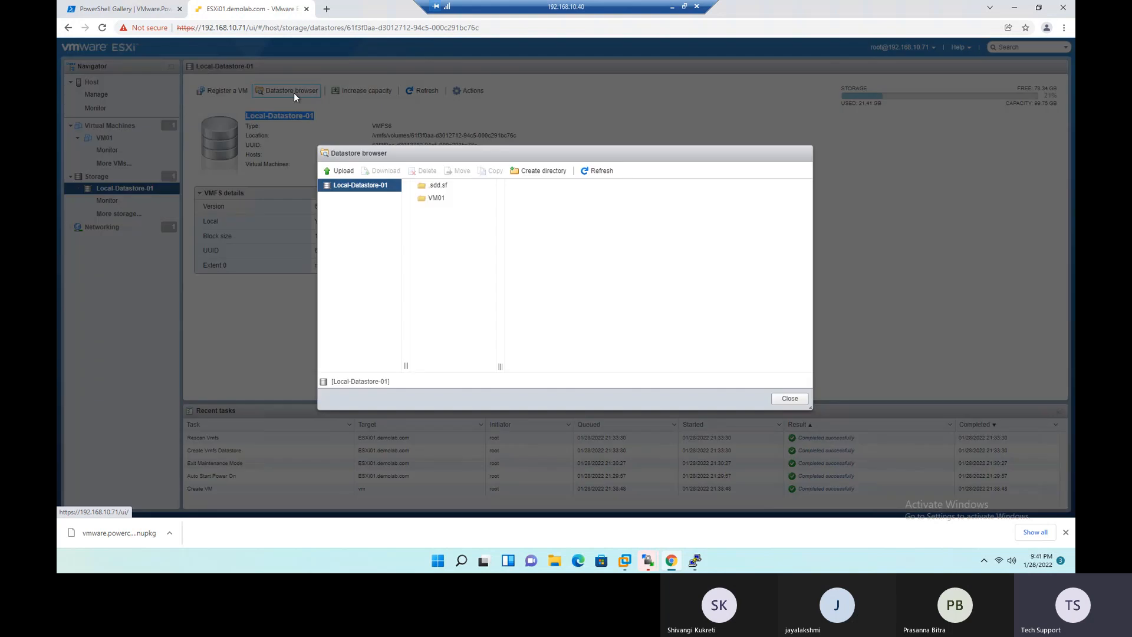
- Upload the Windows Server 2022 disc image from the Softwares & ISOs folder on Local Disk (C:) to the root of Local-Datastore-01
left_click(342, 174)
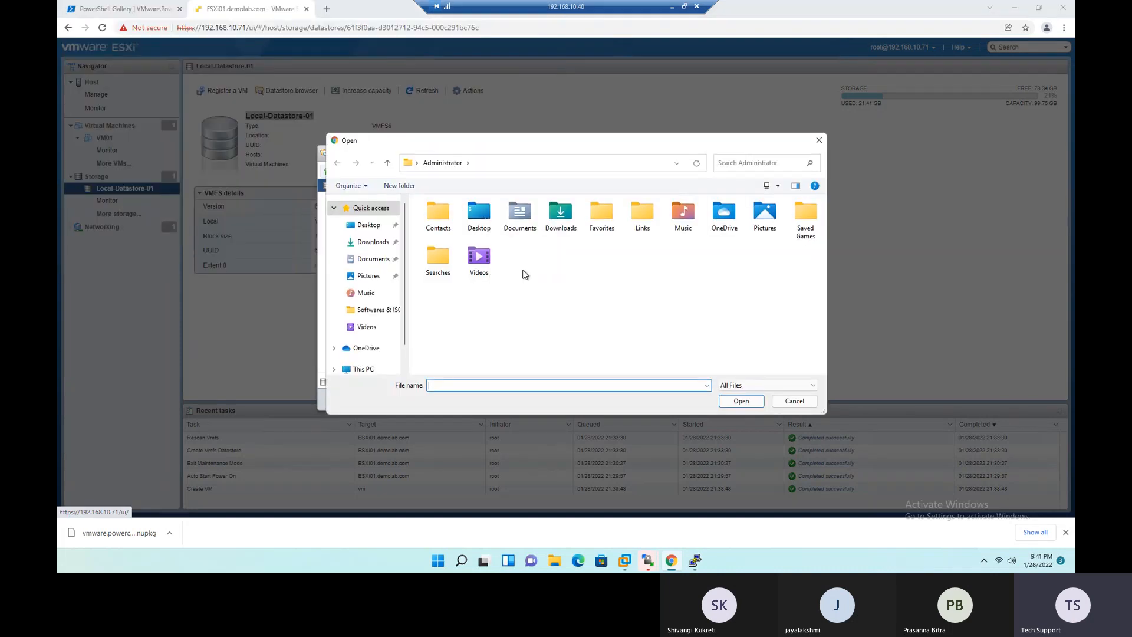
scroll(402, 301, "down", 2)
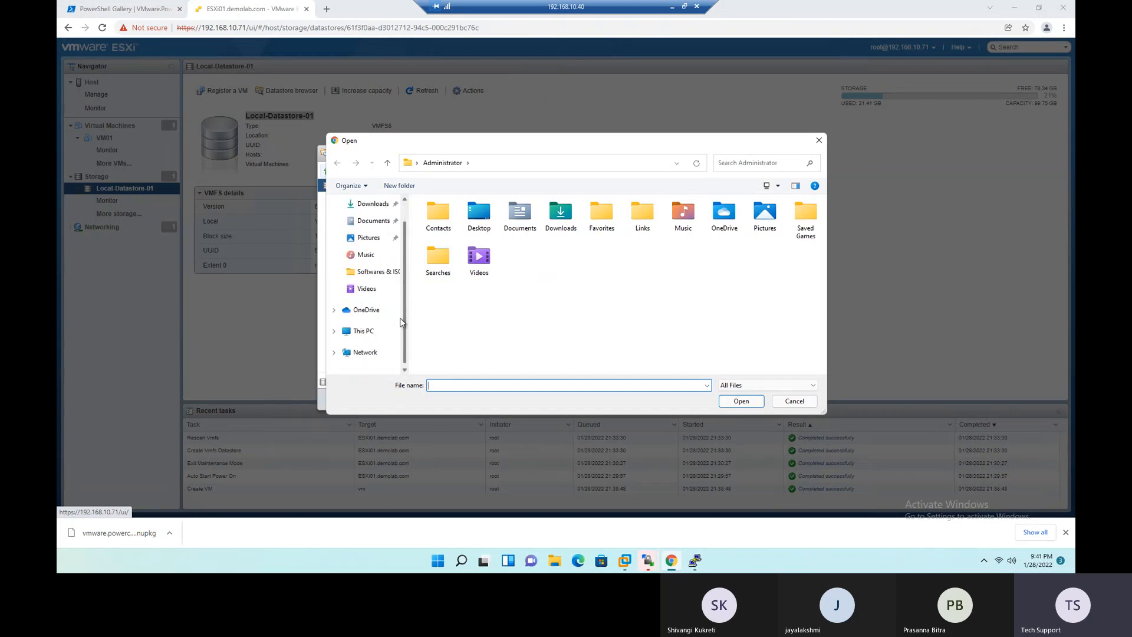
left_click(365, 335)
double_click(474, 298)
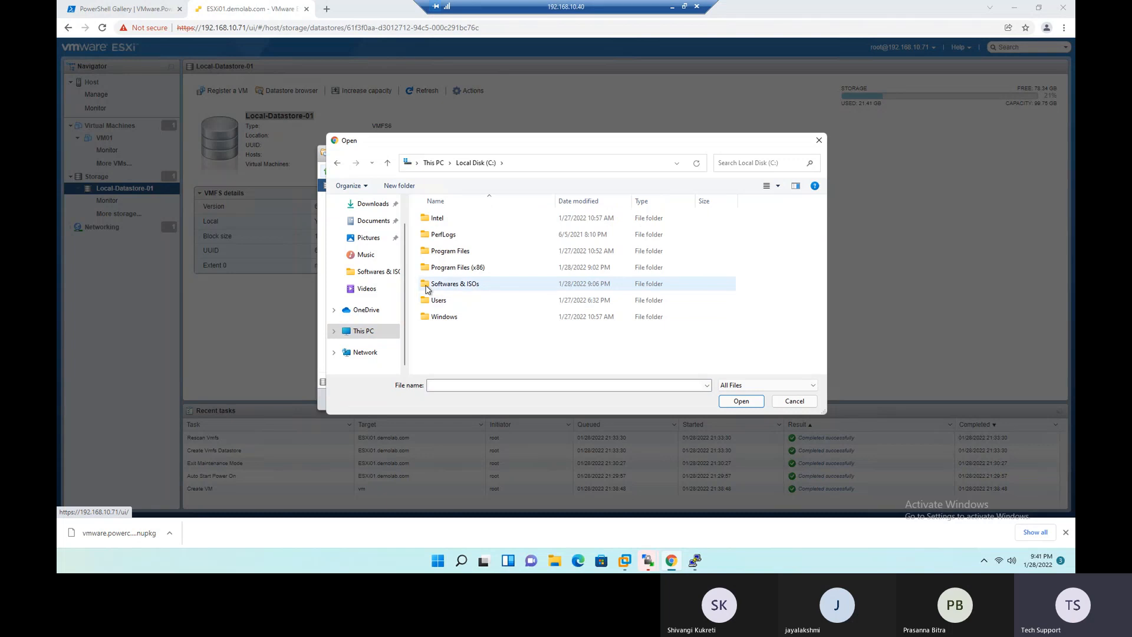
double_click(459, 285)
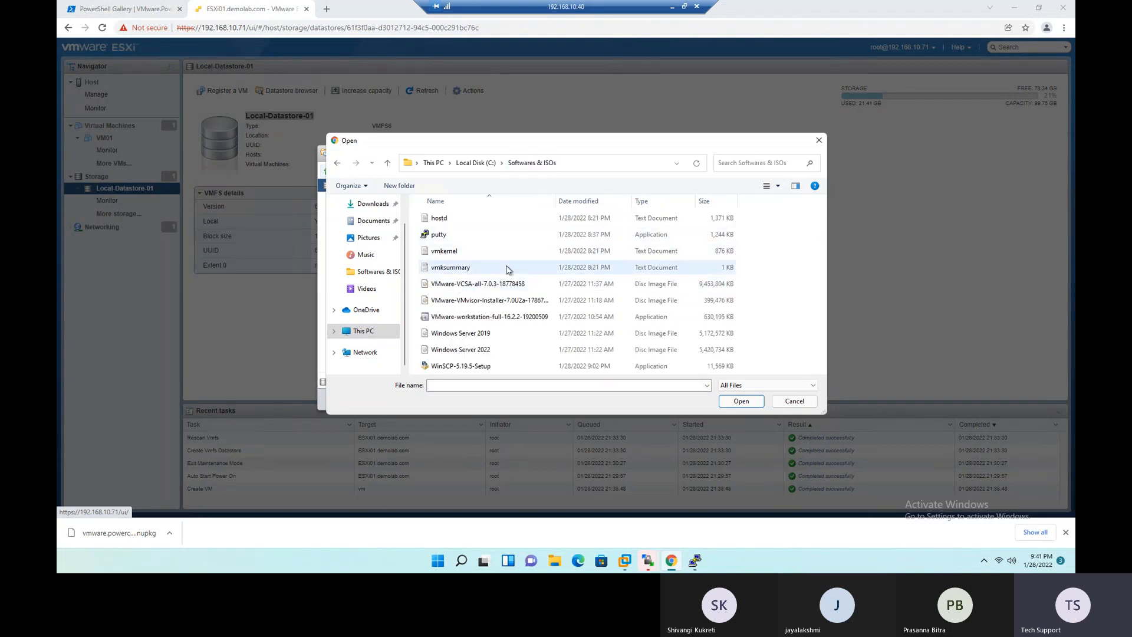
left_click(455, 352)
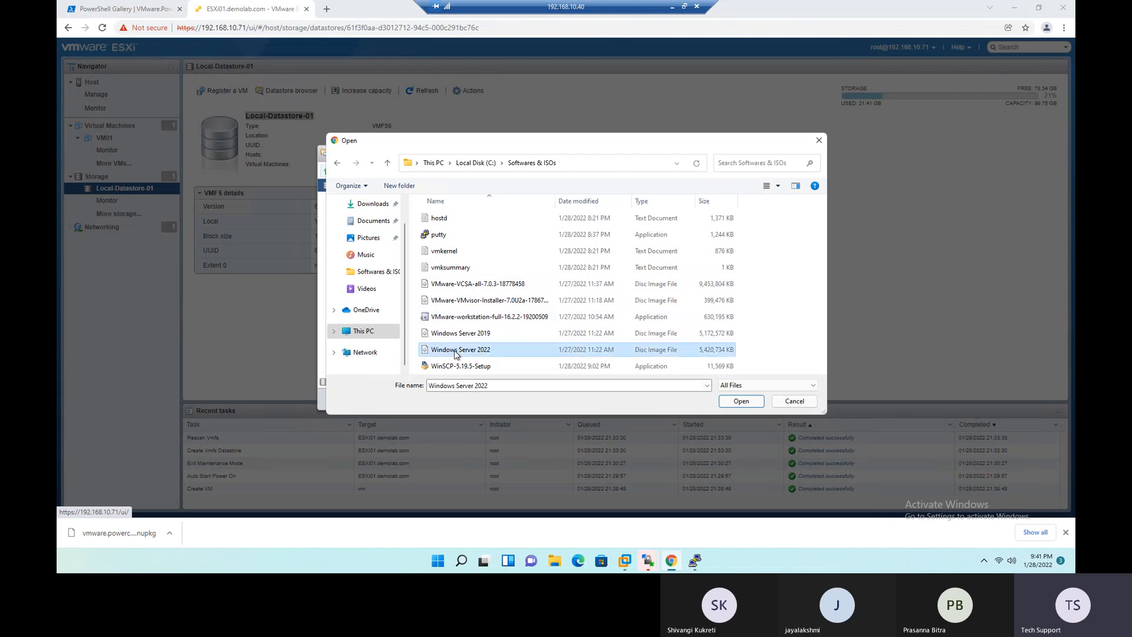
left_click(741, 401)
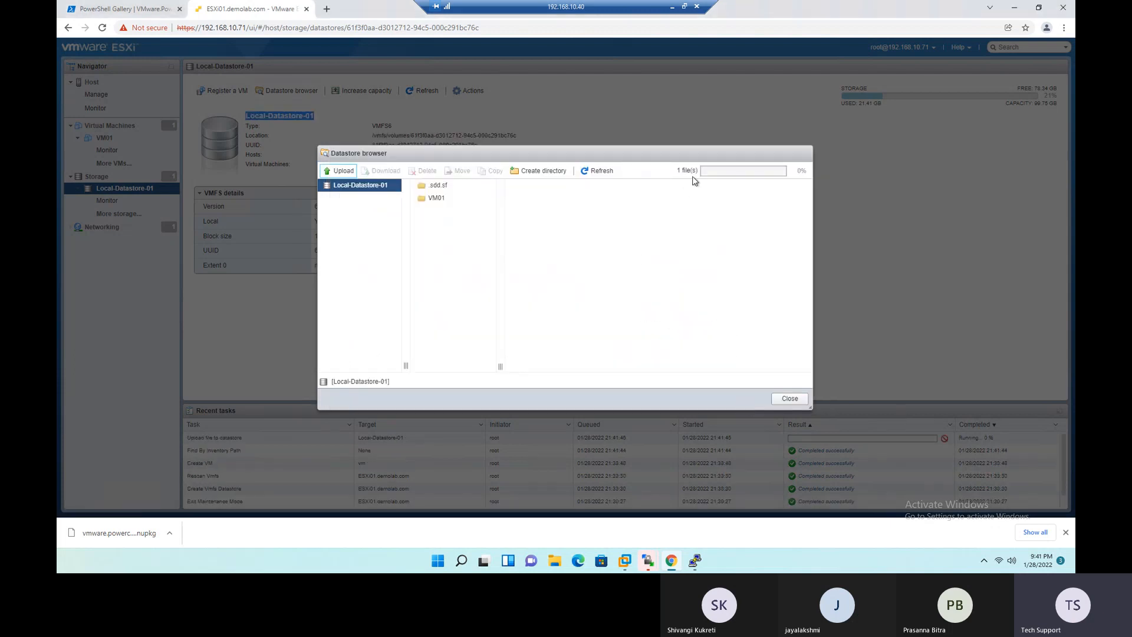
- Shift the datastore browser clear of the recent tasks, and minimise the remote session and the command prompt to reveal the presentation slide
left_click_drag(620, 152, 573, 121)
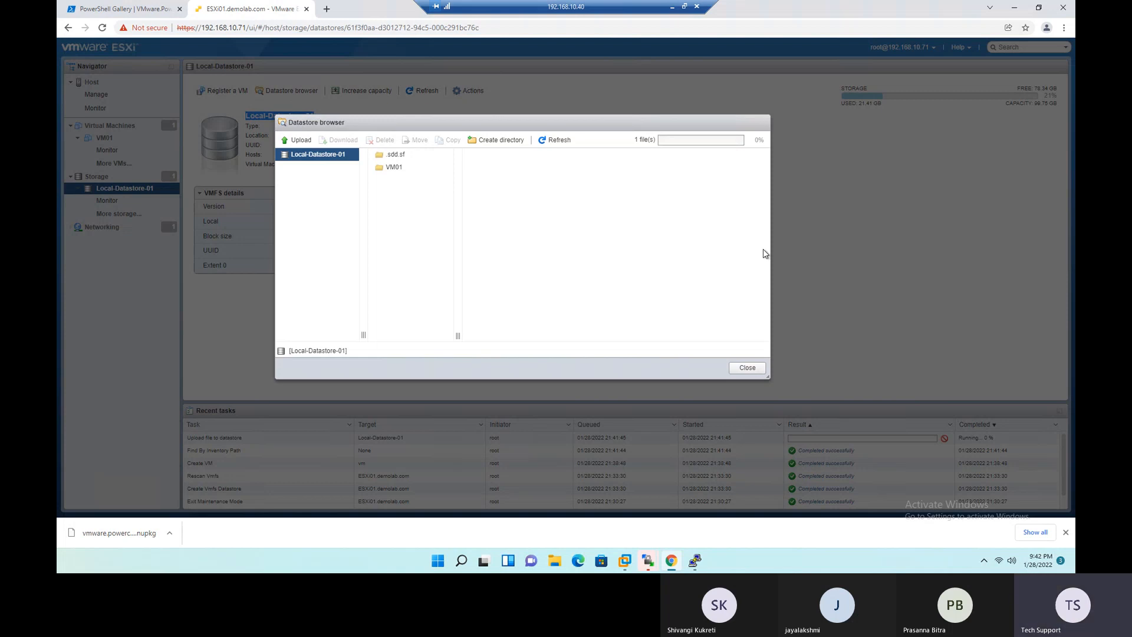
left_click(896, 254)
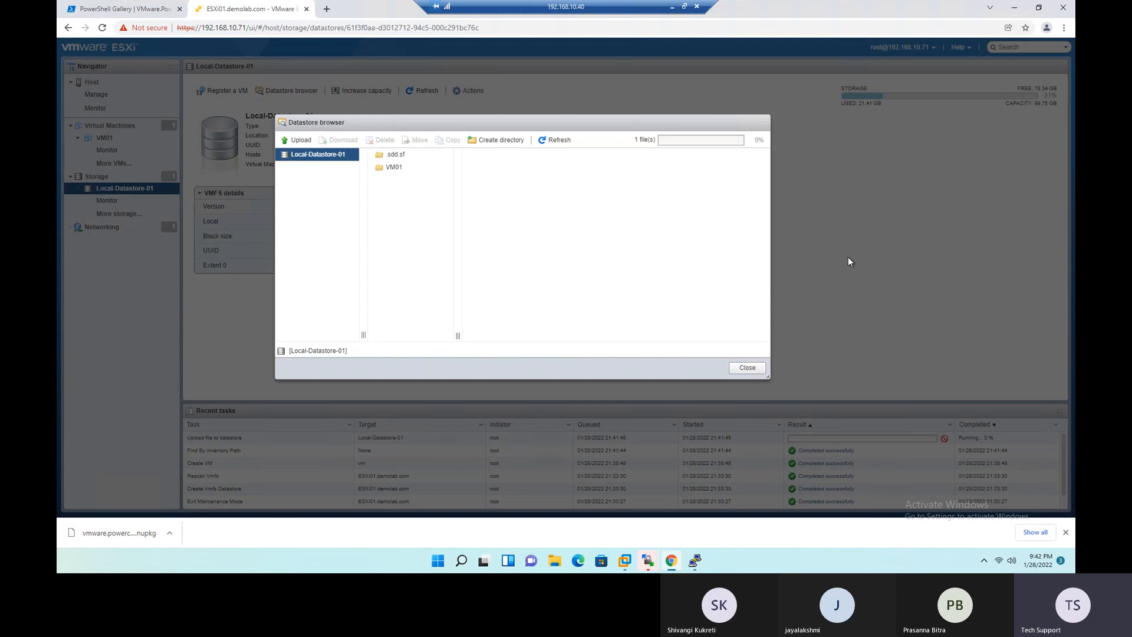
left_click(673, 7)
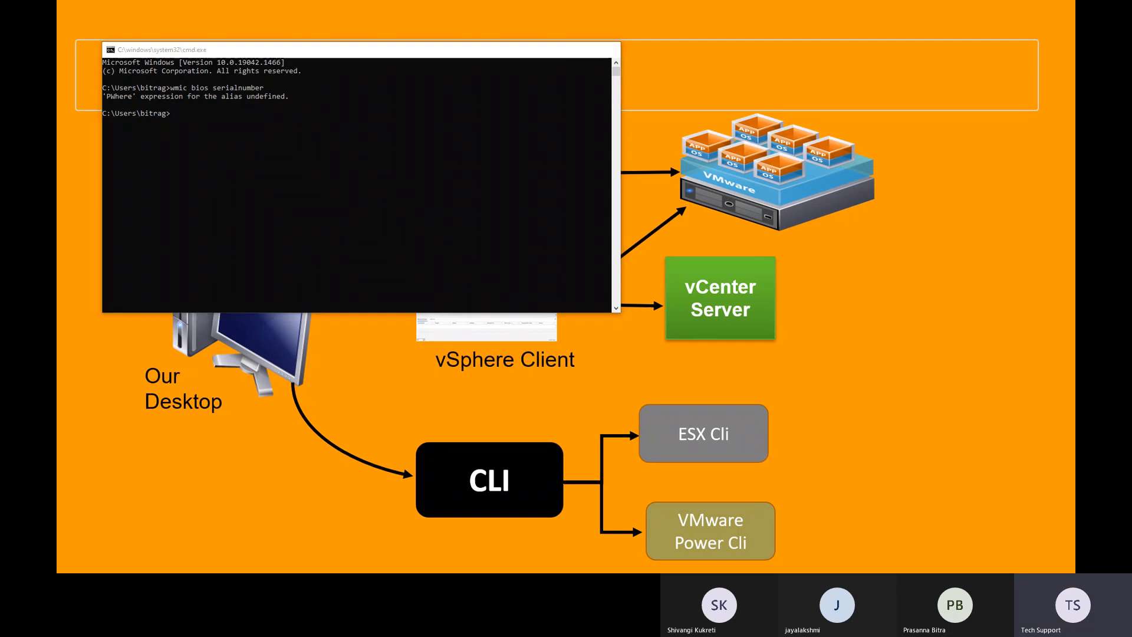
left_click(673, 7)
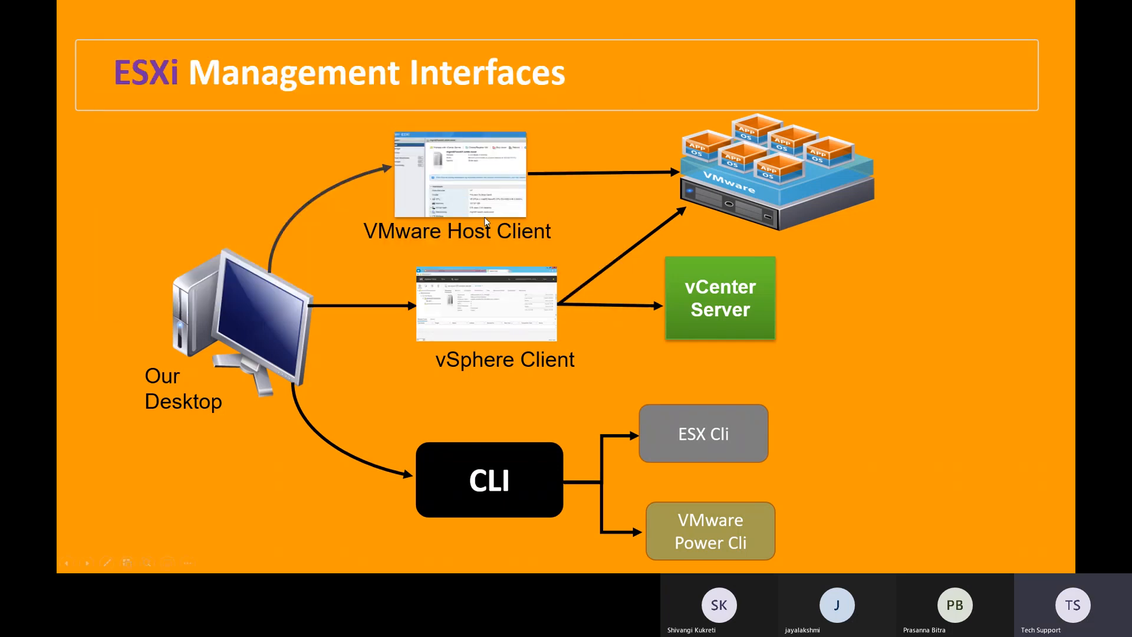
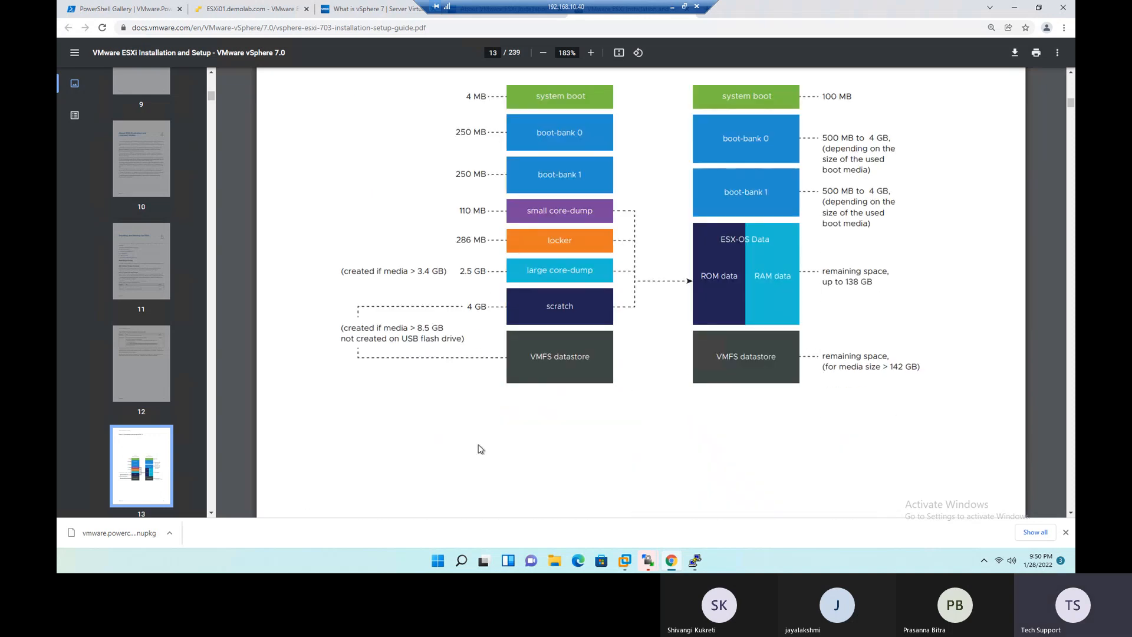
- Examine the ESXi installation guide's system storage layout, boot media sizes, hardware requirements and remote management tables
scroll(480, 449, "up", 1)
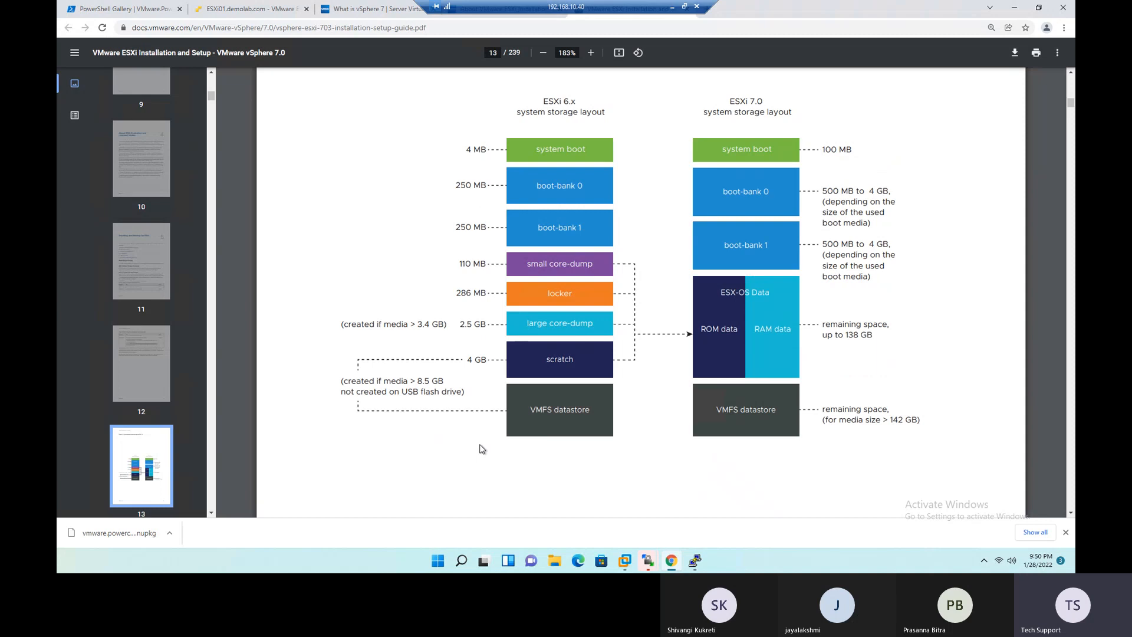
scroll(480, 450, "down", 2)
scroll(478, 442, "down", 6)
scroll(478, 436, "down", 8)
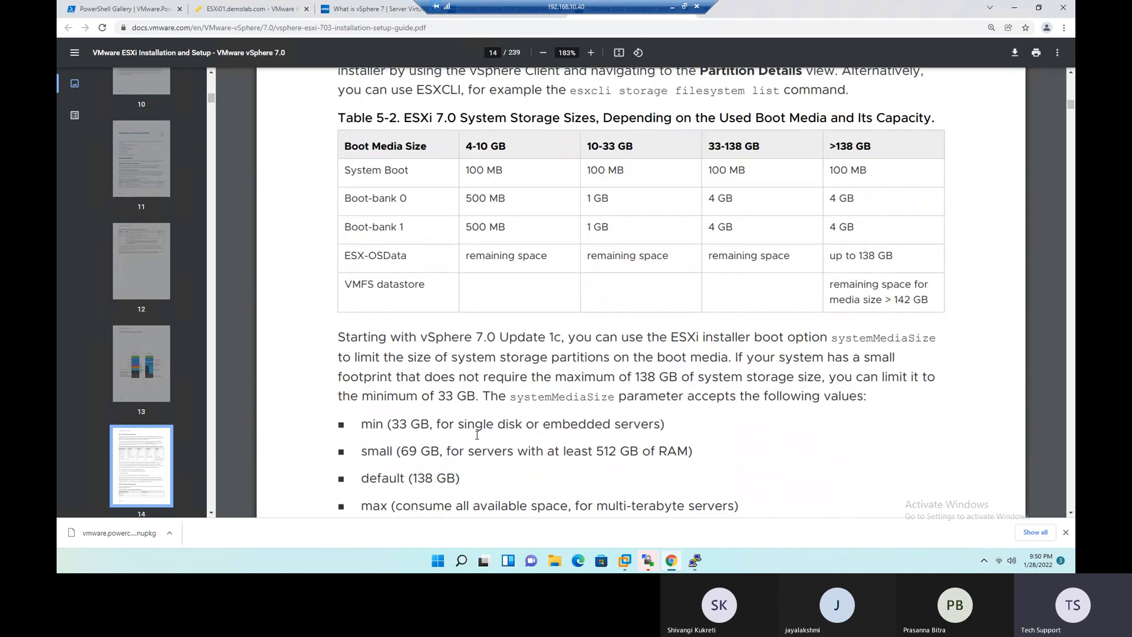
scroll(477, 435, "down", 15)
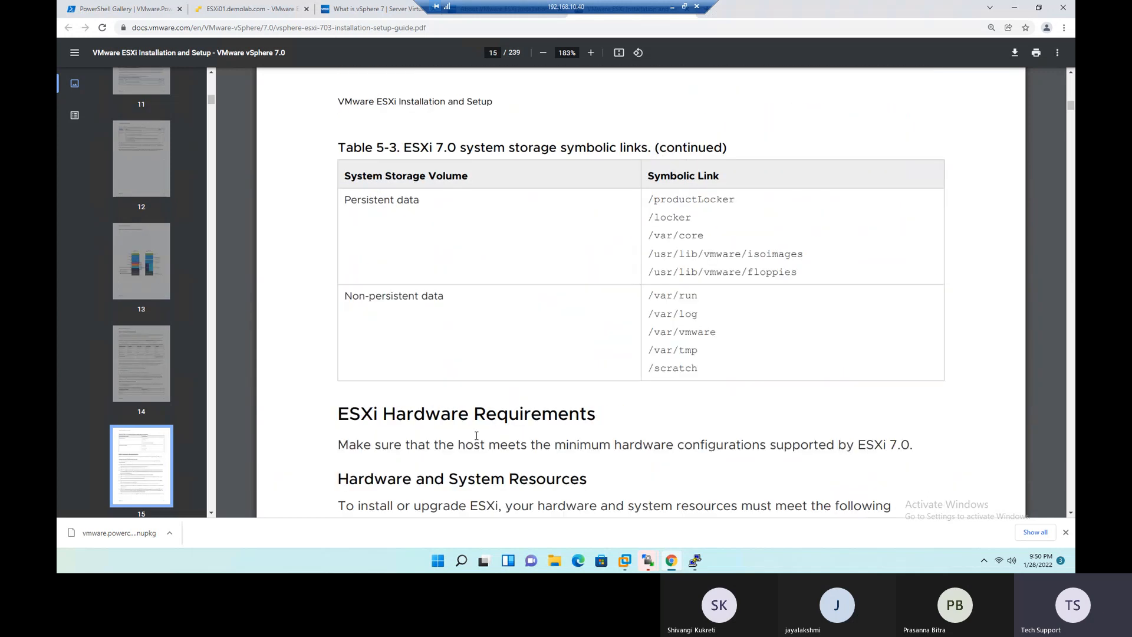
scroll(476, 435, "down", 6)
scroll(475, 433, "down", 20)
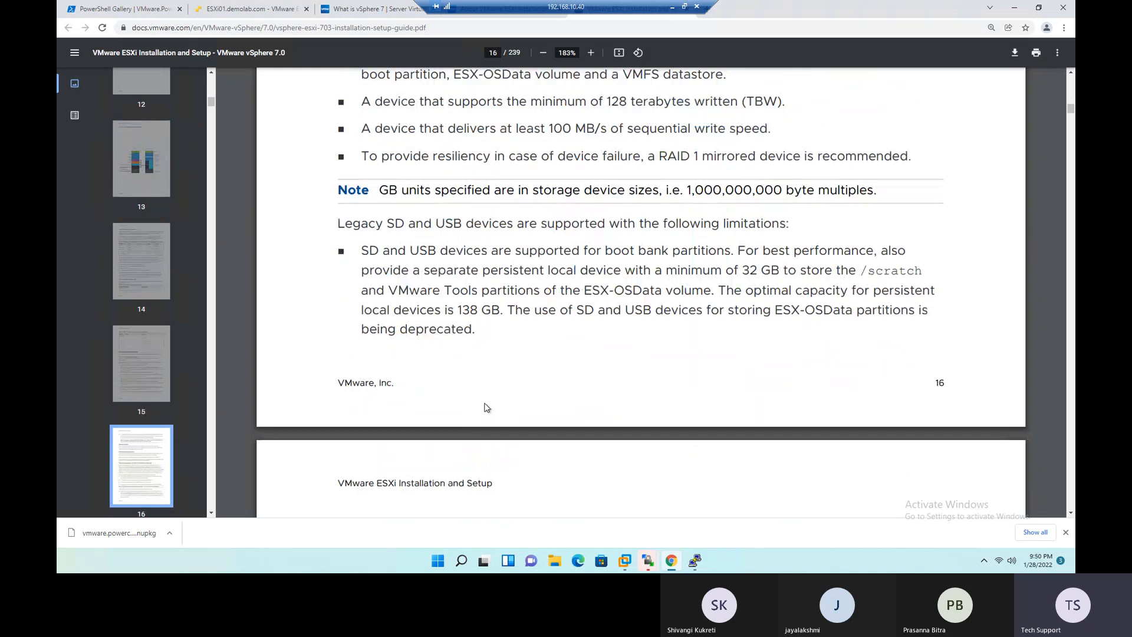
scroll(484, 407, "down", 6)
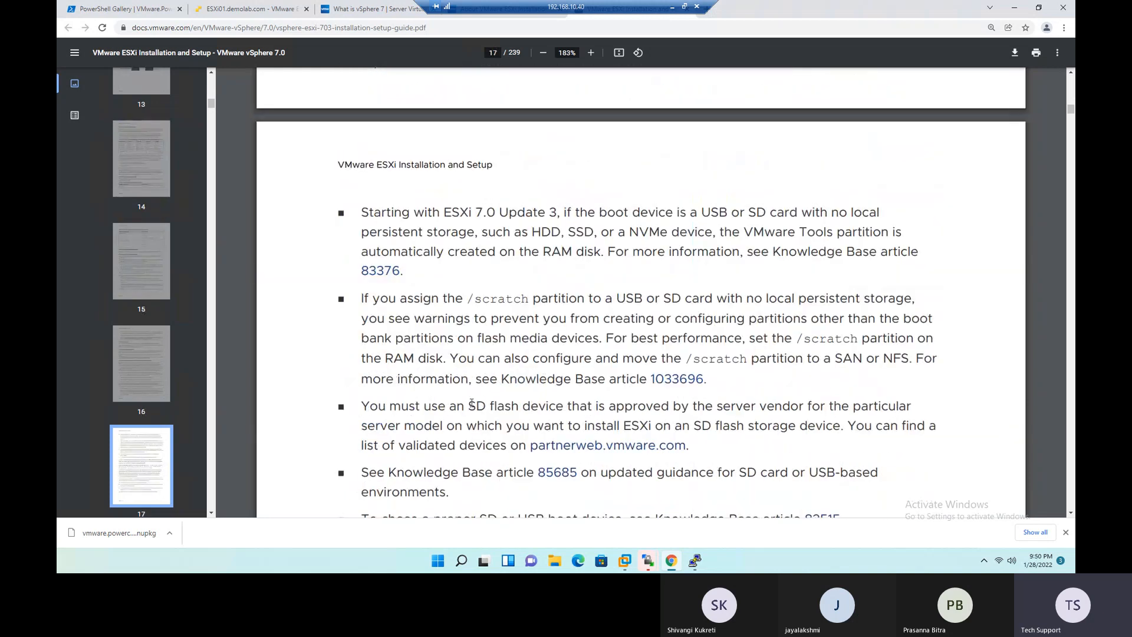
scroll(472, 405, "down", 10)
scroll(470, 402, "down", 4)
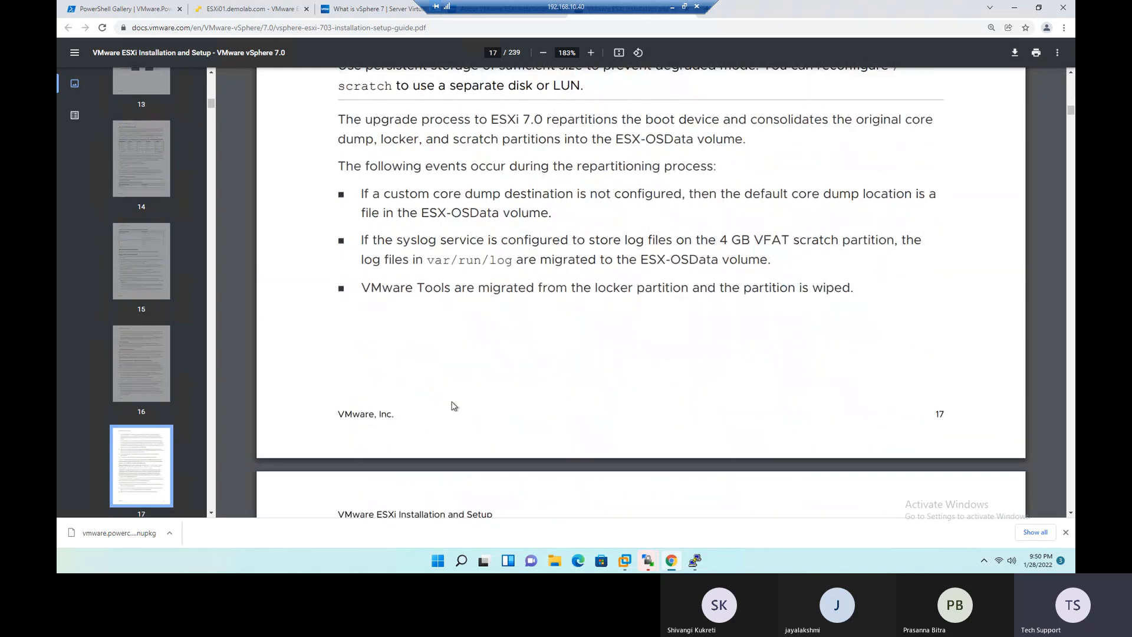
scroll(430, 333, "down", 20)
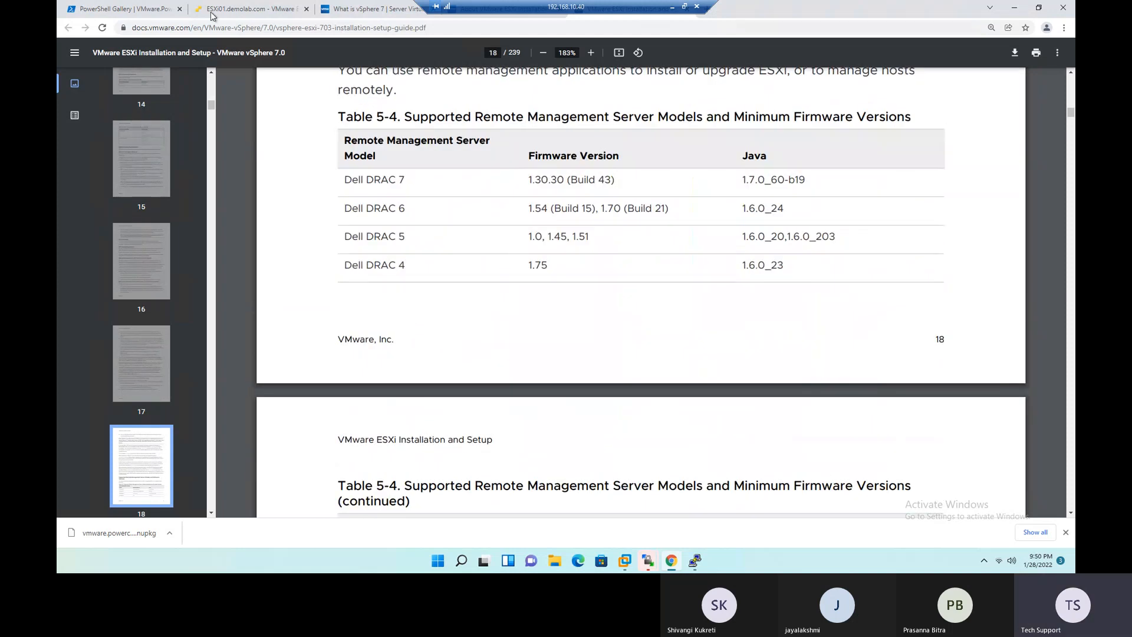
- Return to the ESXi01 host client and close the datastore browser
left_click(257, 10)
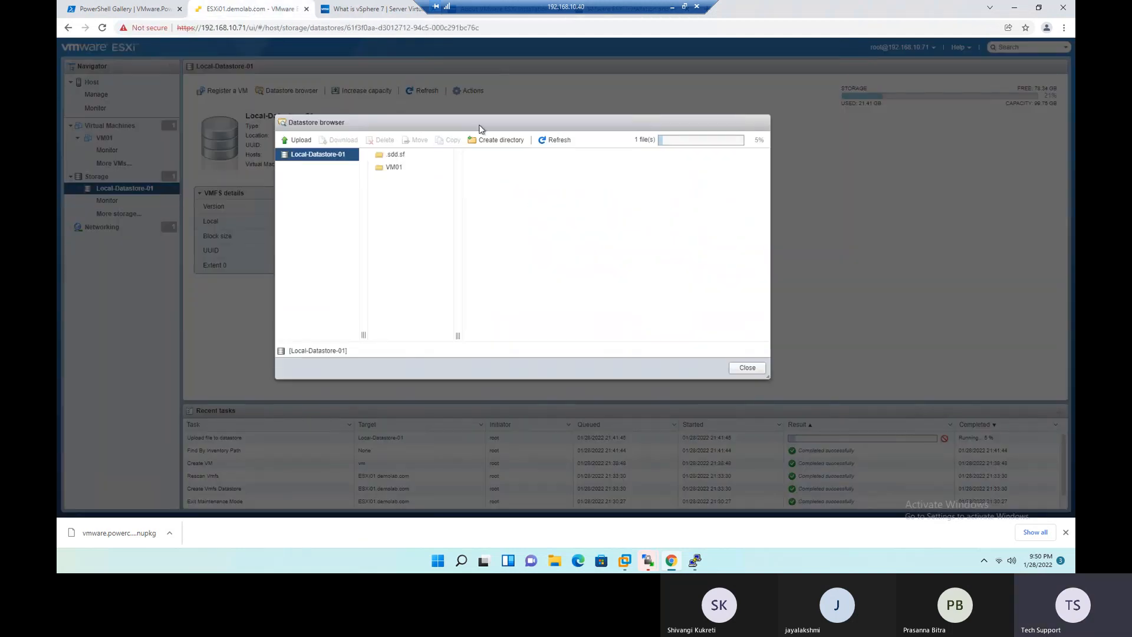
left_click_drag(479, 125, 465, 152)
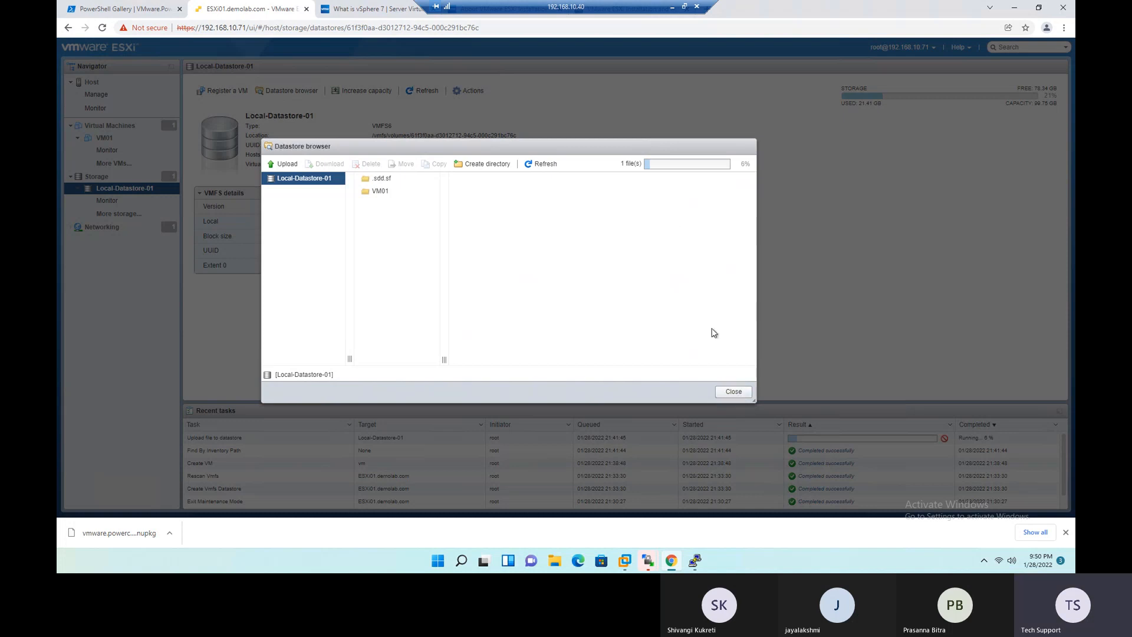
left_click(737, 393)
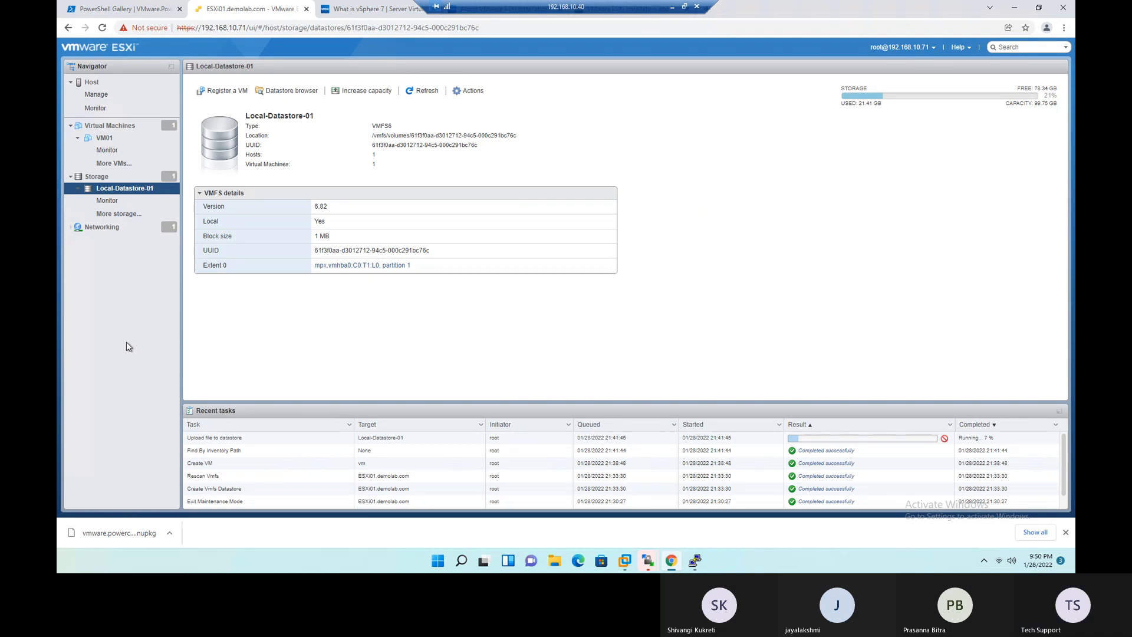
- Open the ESXi01 host overview, refresh it, and review the management actions available for the host
left_click(86, 83)
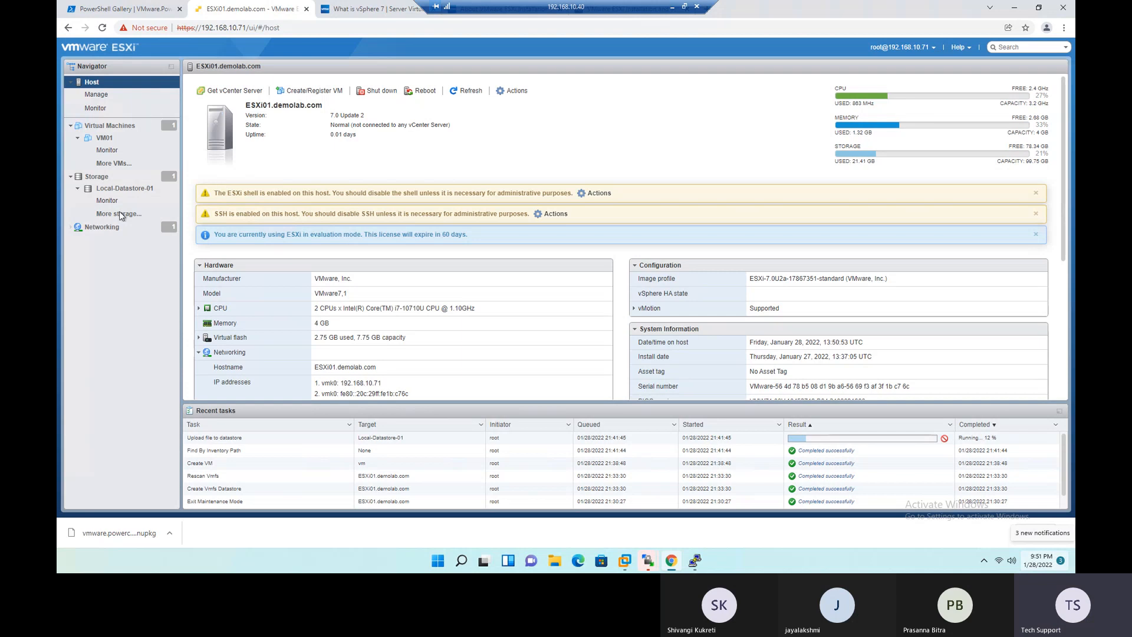
left_click(470, 91)
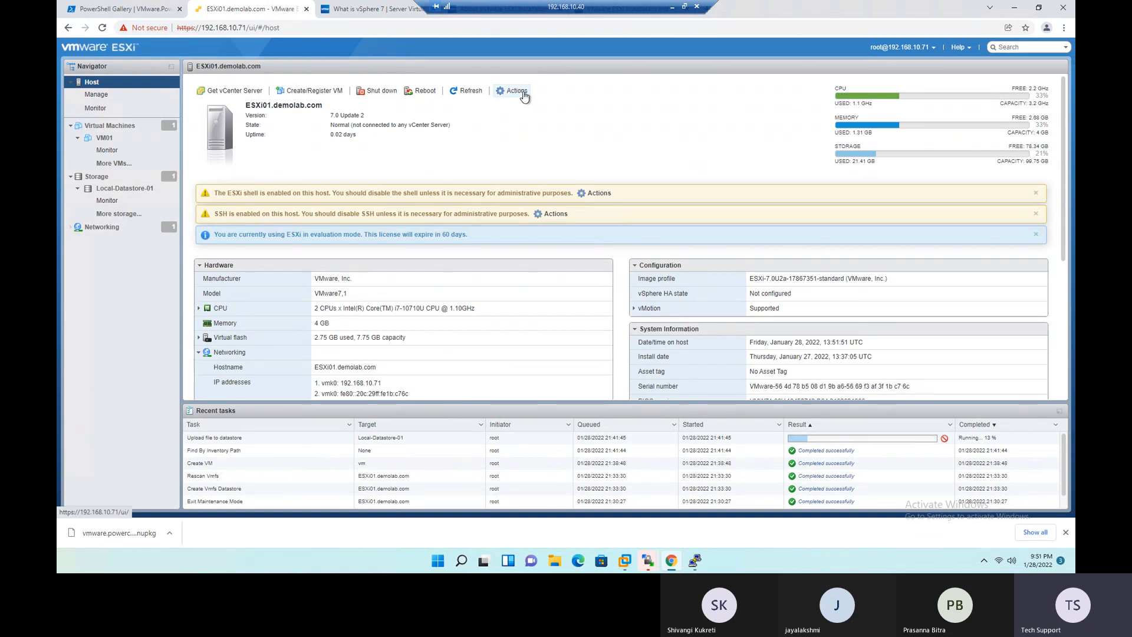
left_click(525, 94)
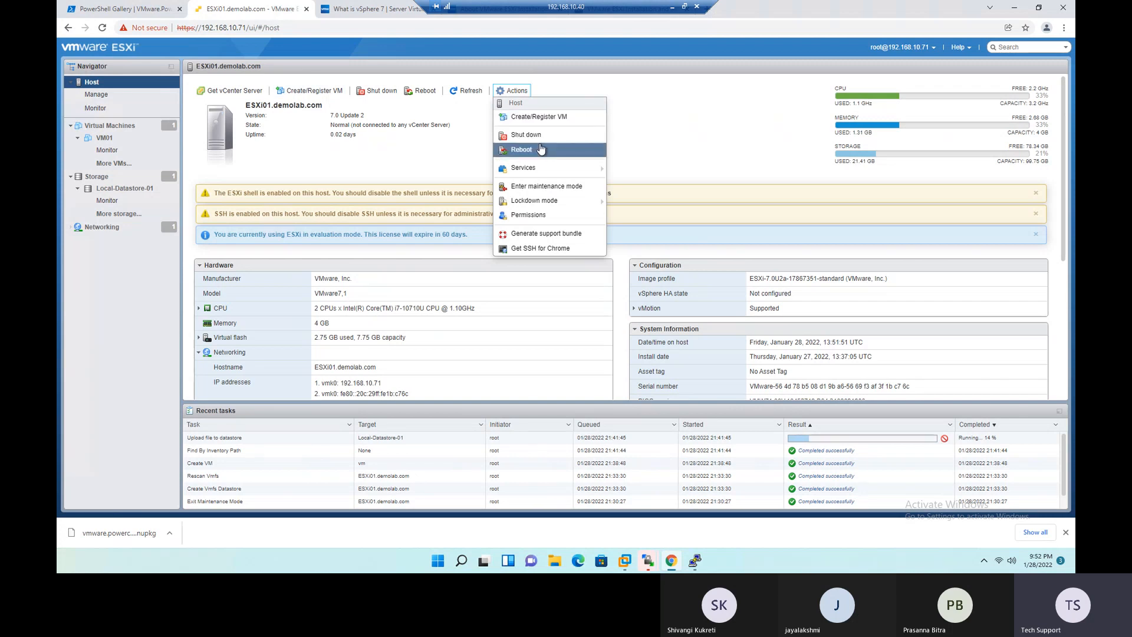
mouse_move(540, 168)
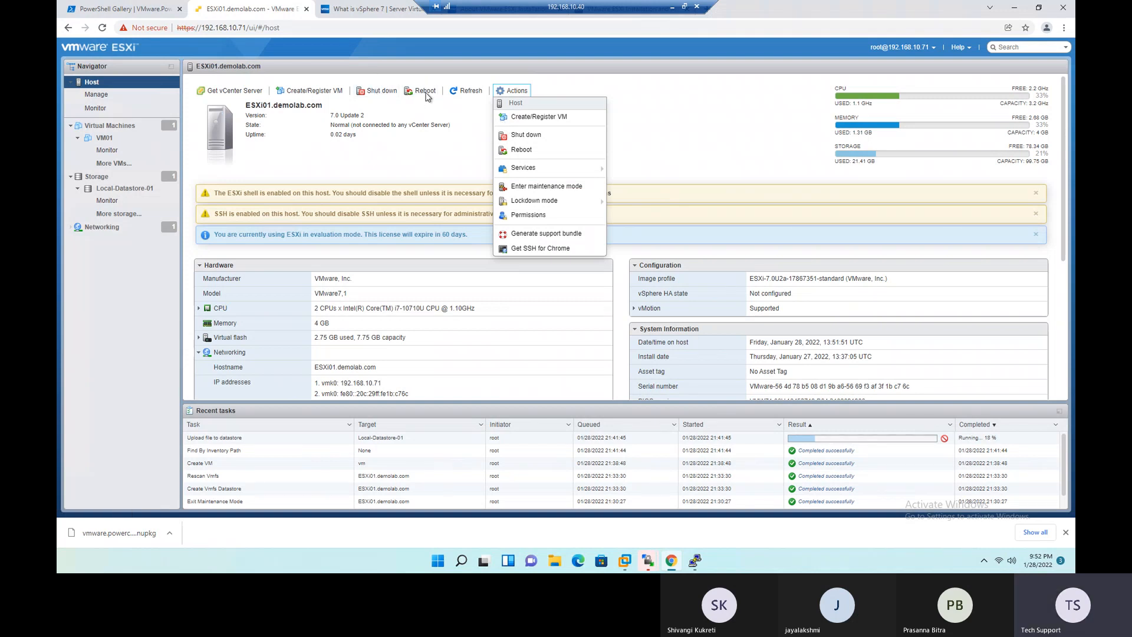
- Call up strict lockdown for the host, read the lockdown mode warning, and cancel without entering lockdown
mouse_move(549, 203)
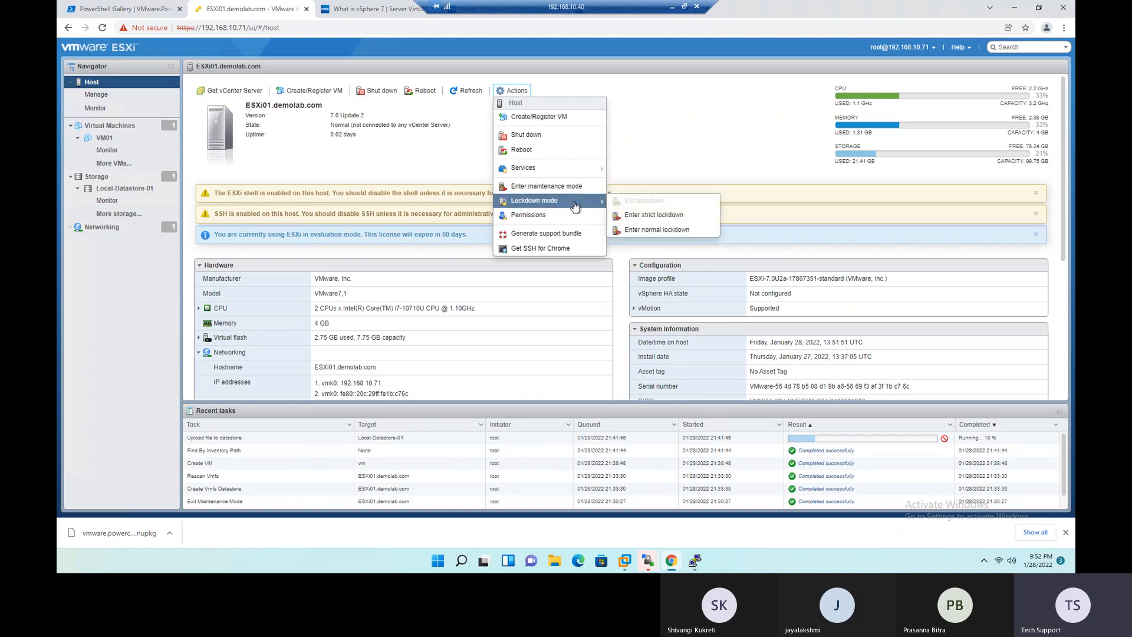
left_click(703, 221)
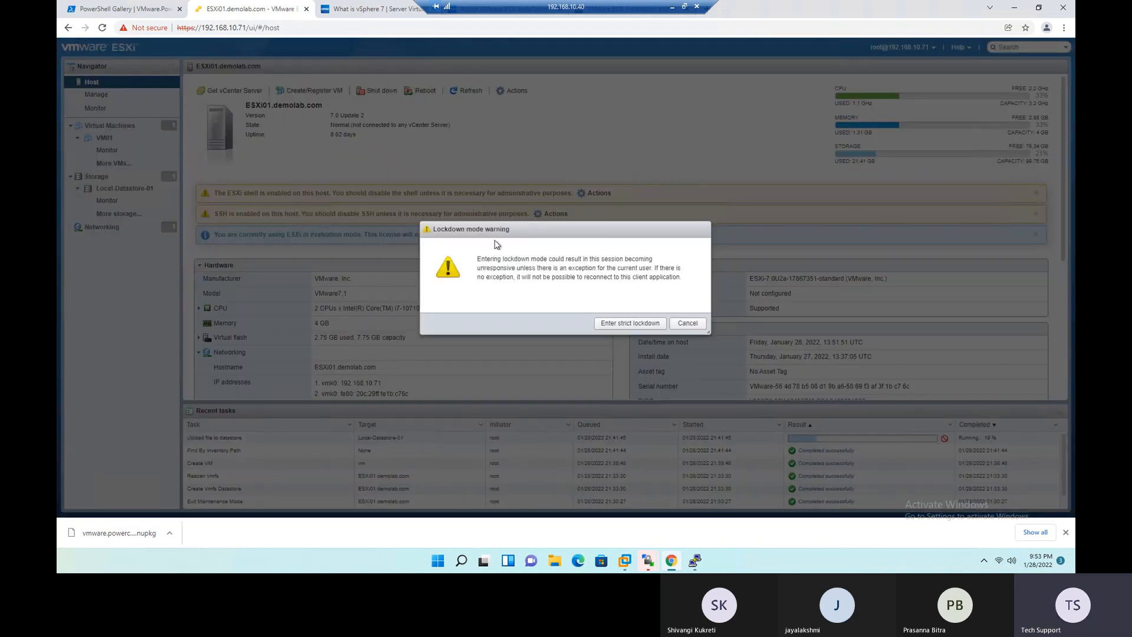
left_click_drag(481, 260, 654, 261)
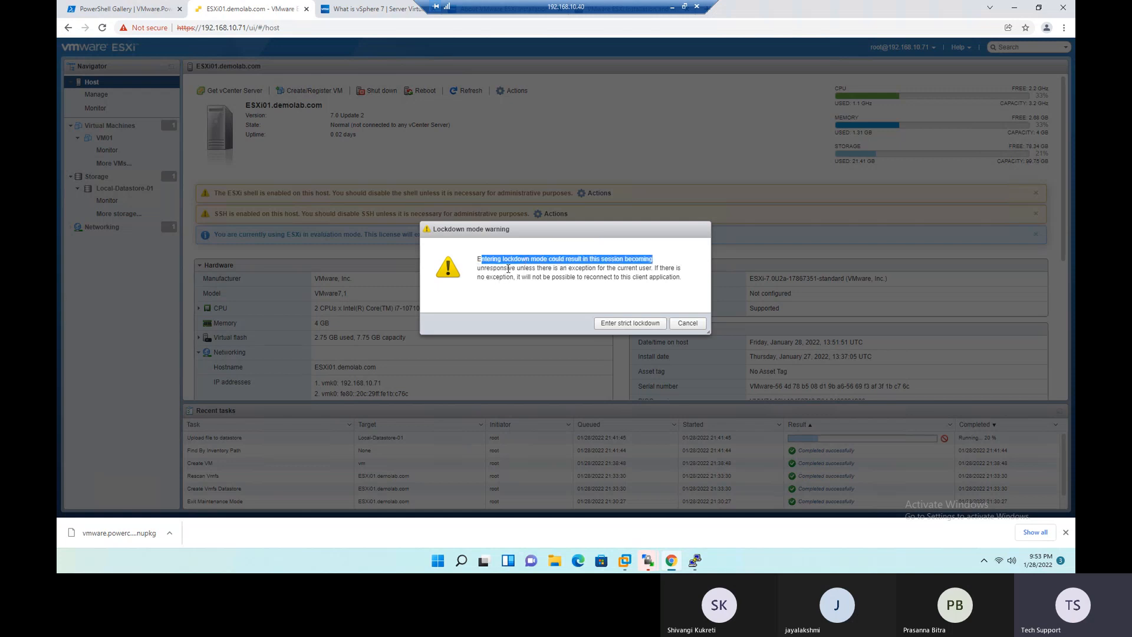
left_click_drag(516, 269, 671, 268)
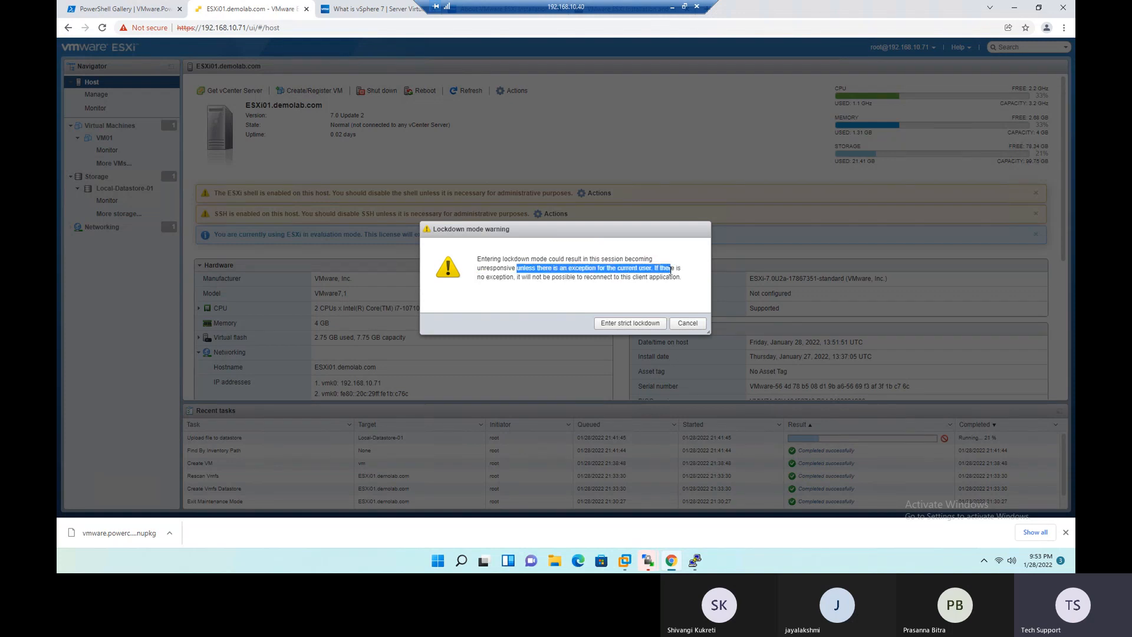
left_click(522, 281)
left_click_drag(522, 280, 677, 280)
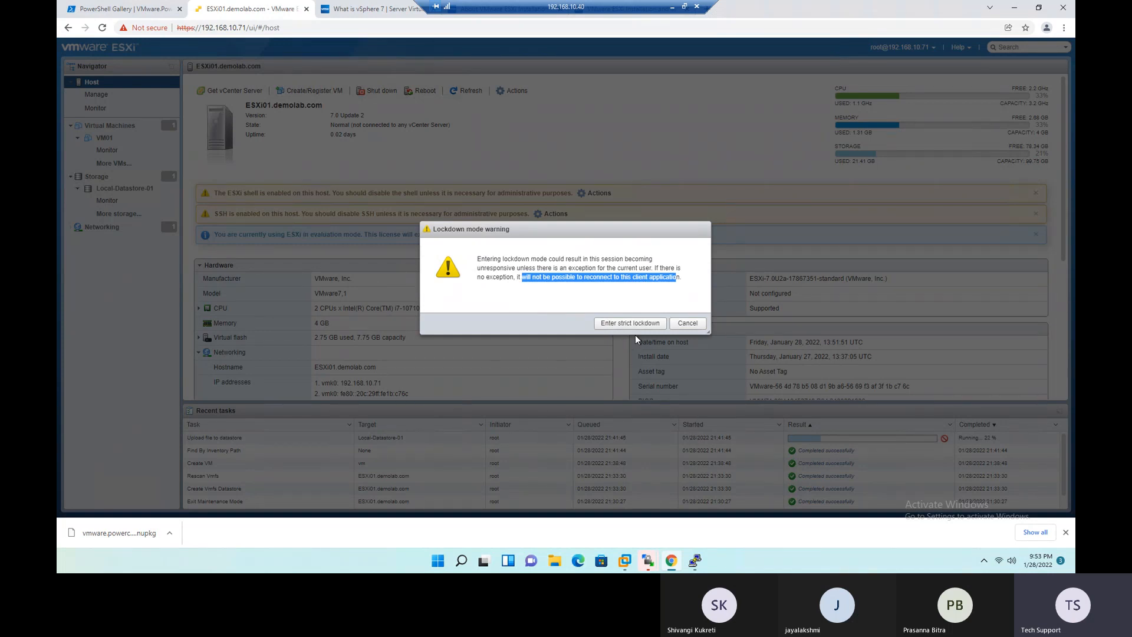
left_click(693, 327)
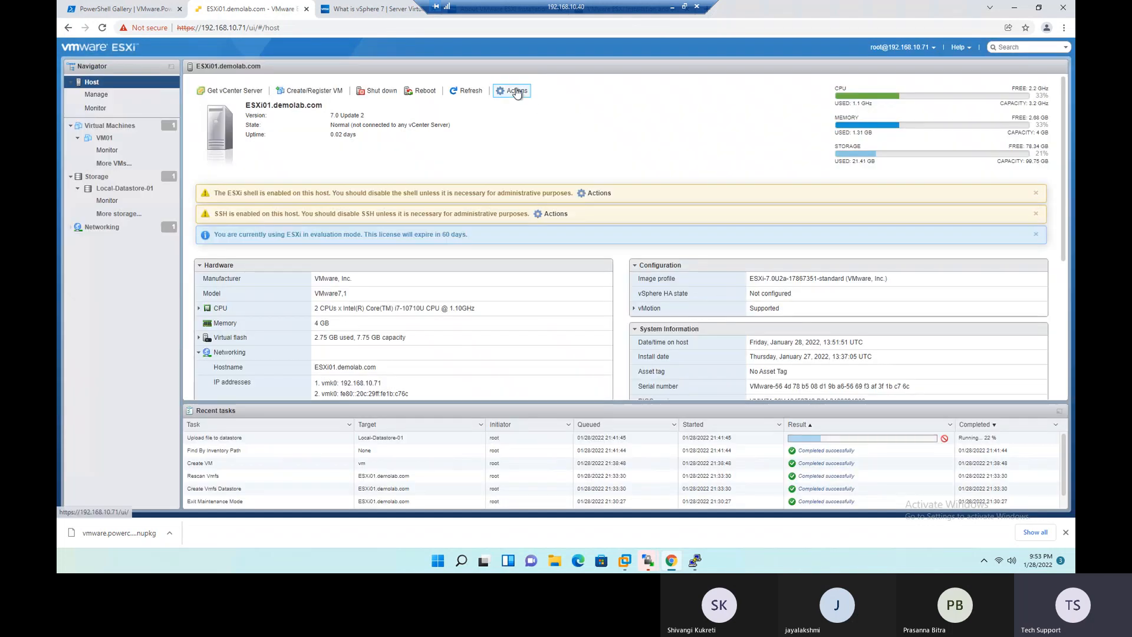
- Call up normal lockdown for the host, read its warning about user exceptions and reconnecting, and cancel it
left_click(514, 90)
mouse_move(537, 201)
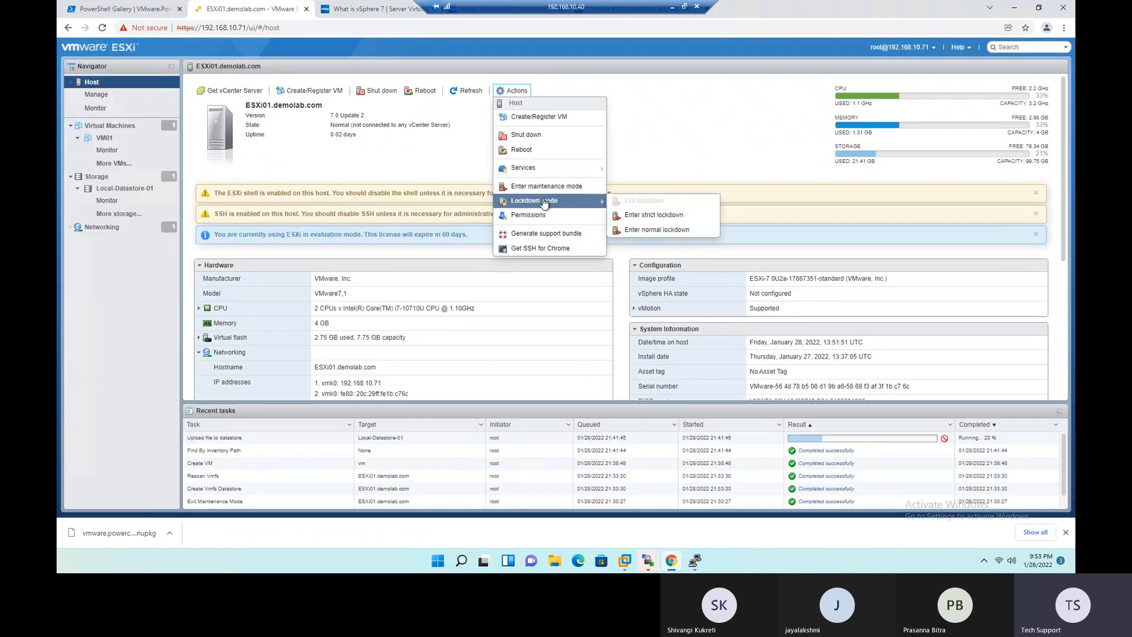
left_click(669, 232)
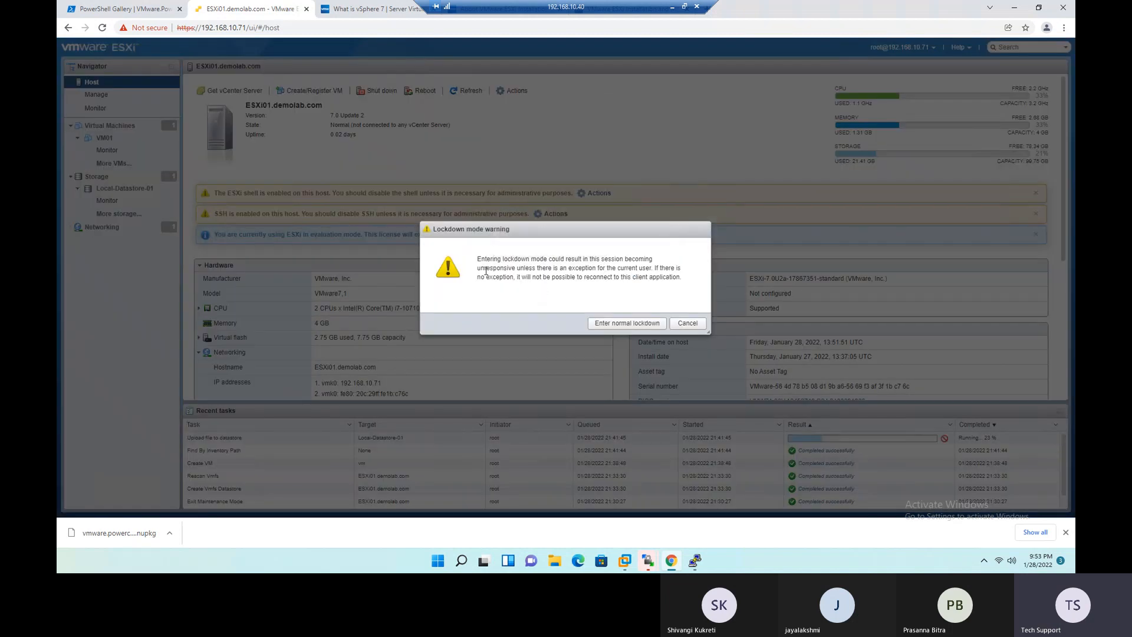
left_click_drag(489, 260, 647, 273)
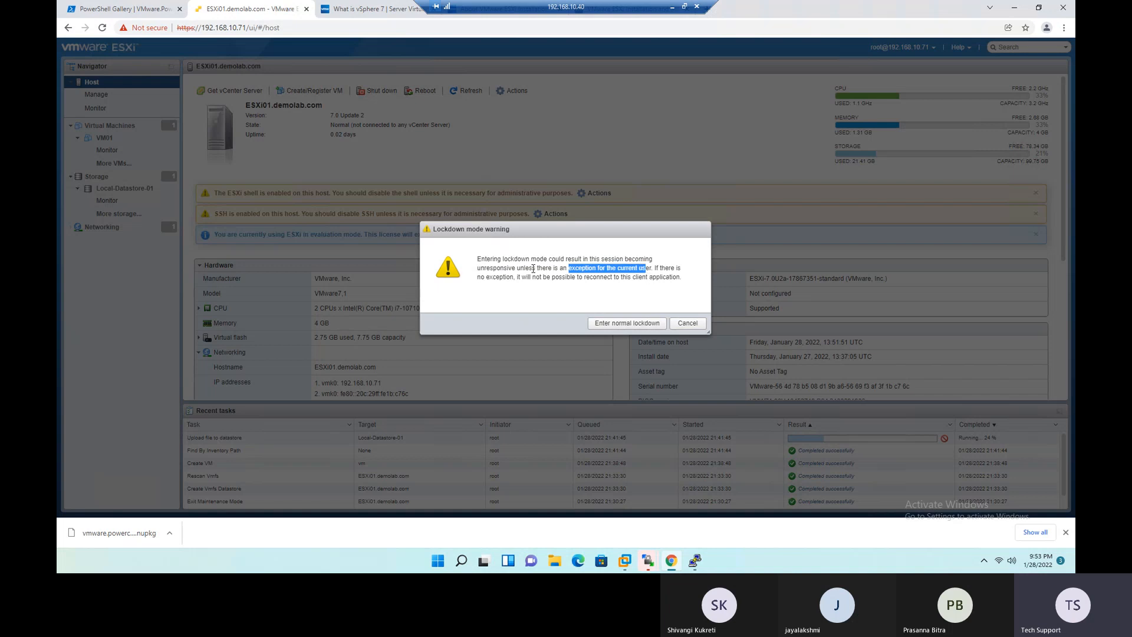
left_click_drag(519, 278, 679, 278)
left_click(678, 293)
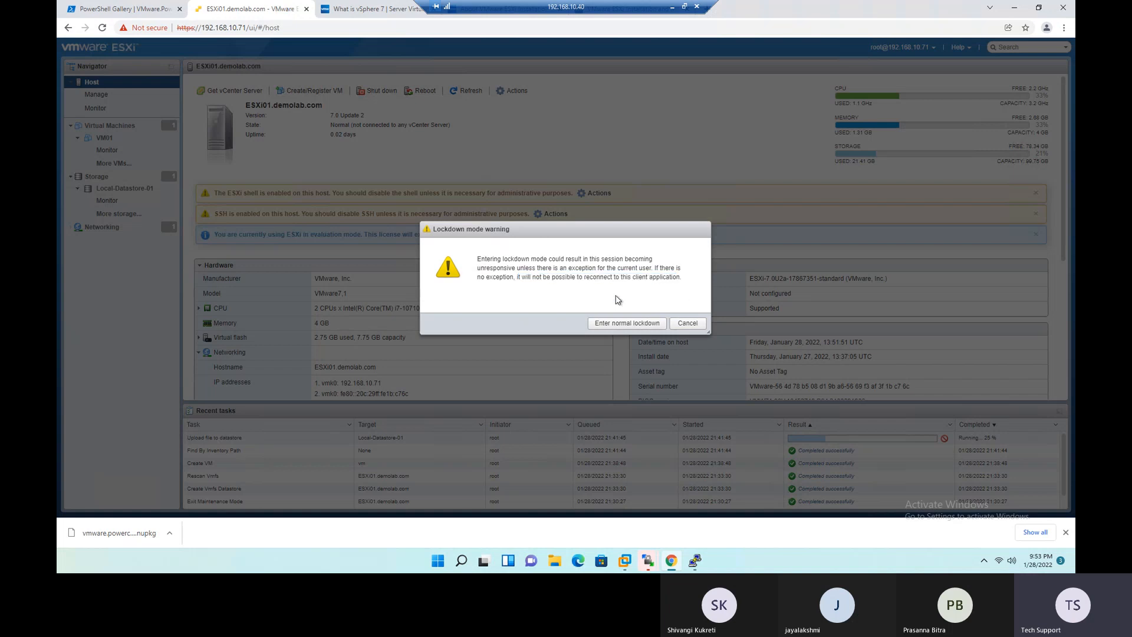
left_click(687, 323)
left_click_drag(266, 27, 177, 16)
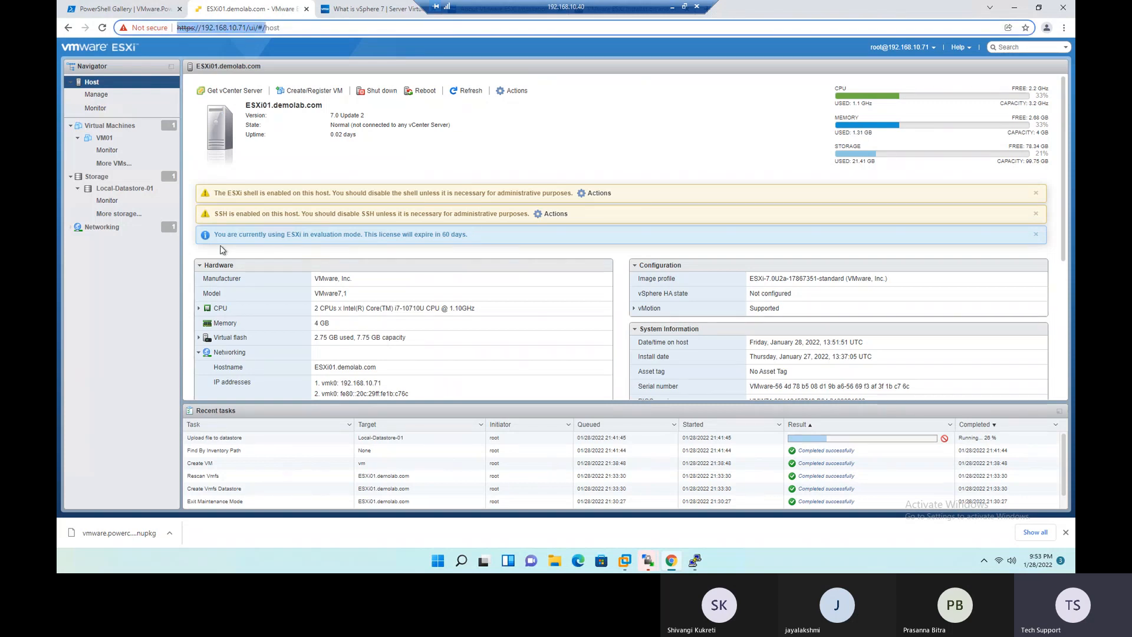
- Open the host's permissions and examine the roles assigned to the root and vpxuser accounts
left_click(511, 94)
mouse_move(536, 202)
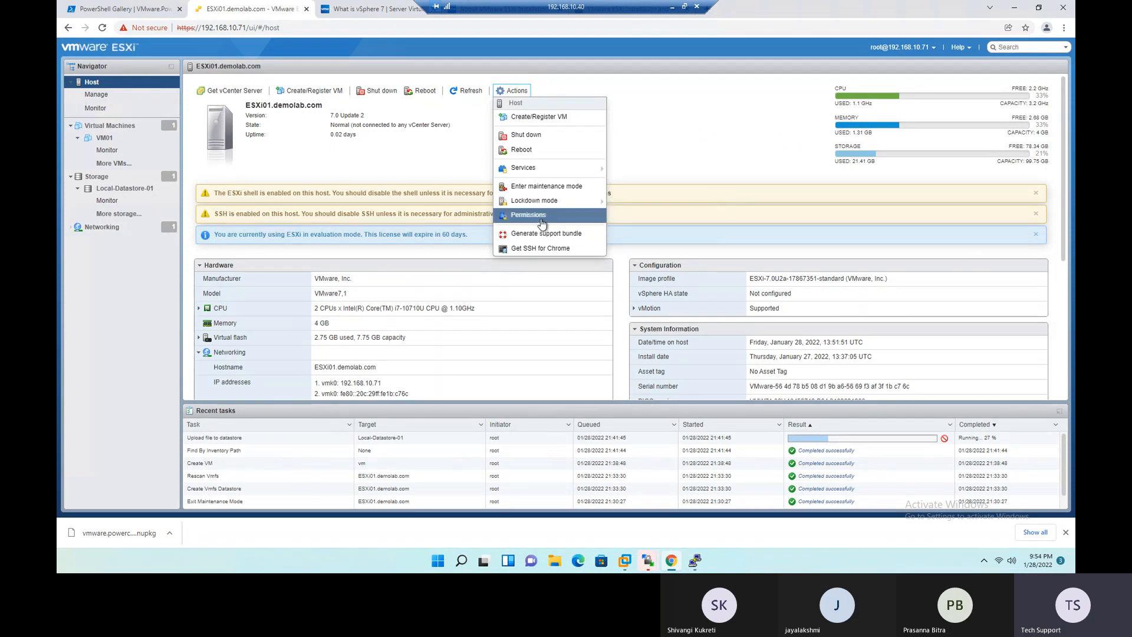
left_click(542, 219)
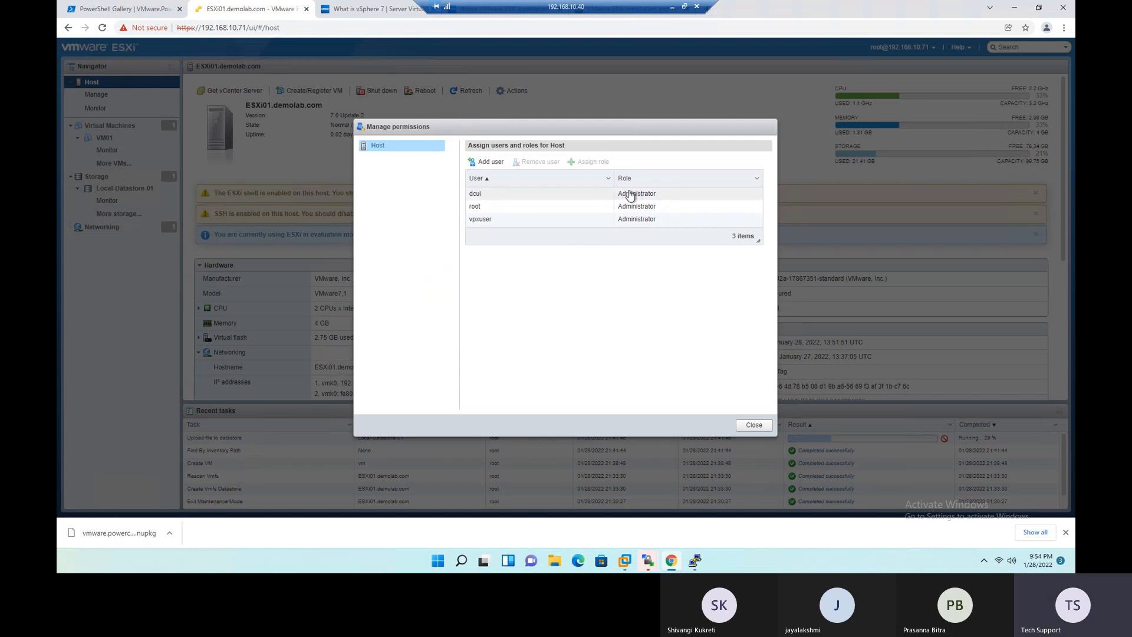
left_click(485, 206)
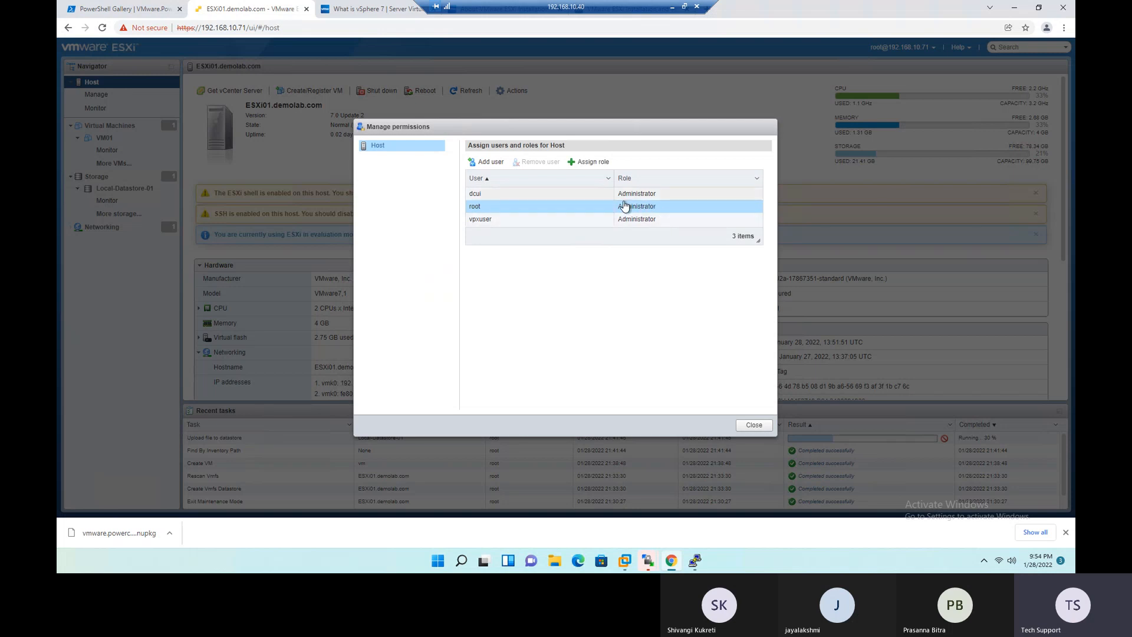
left_click(522, 222)
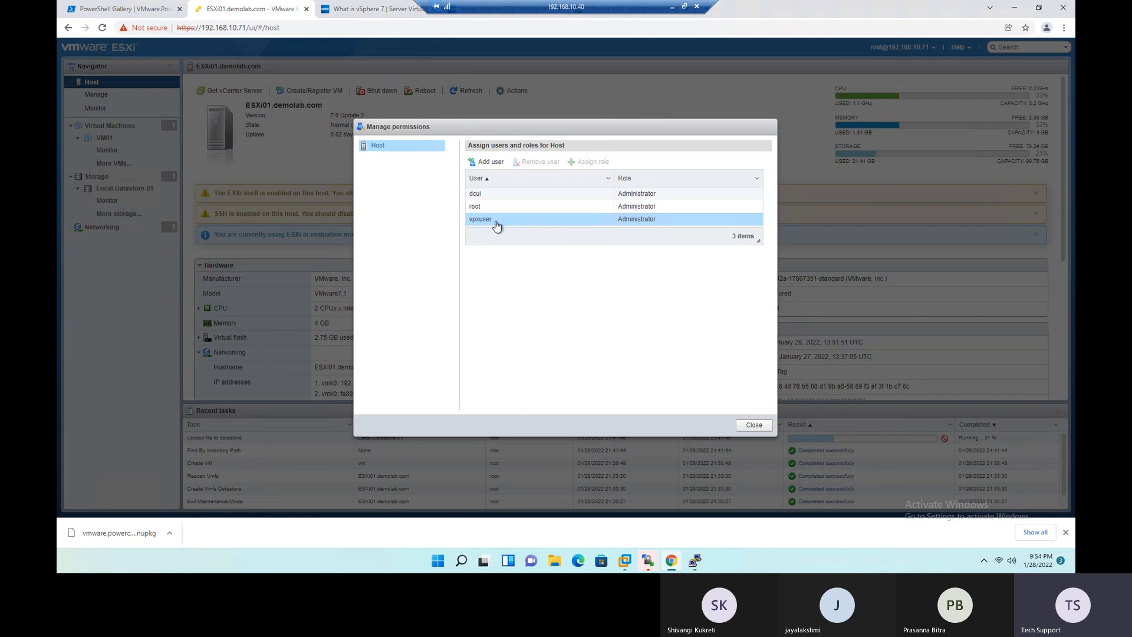
left_click(513, 211)
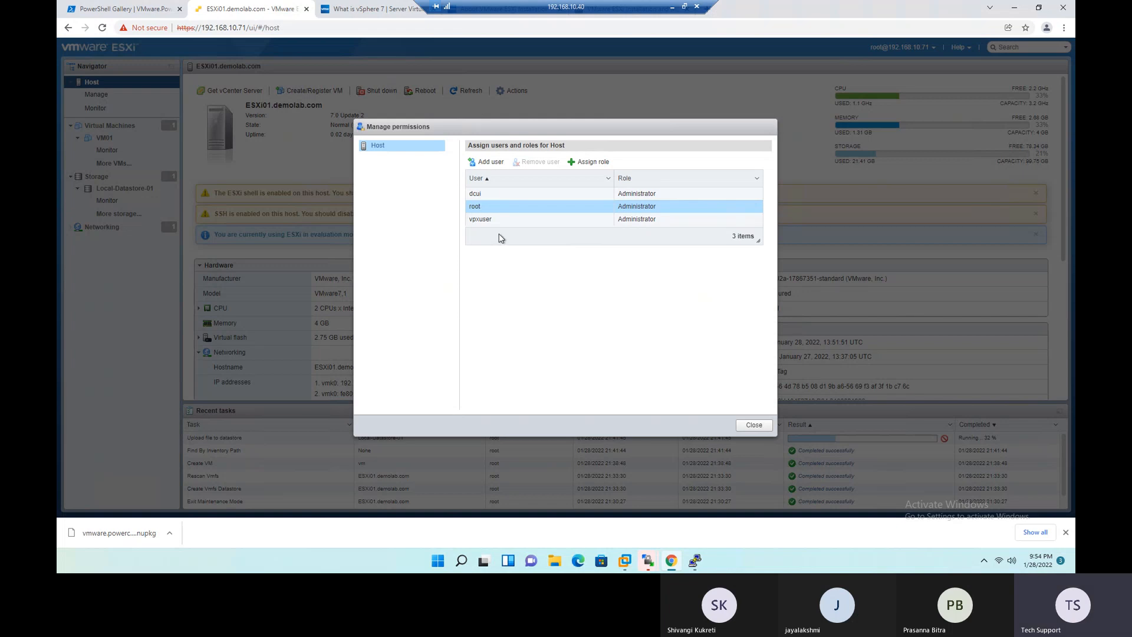
- Start adding a host user named User01 and review the privileges of the default role
left_click(490, 162)
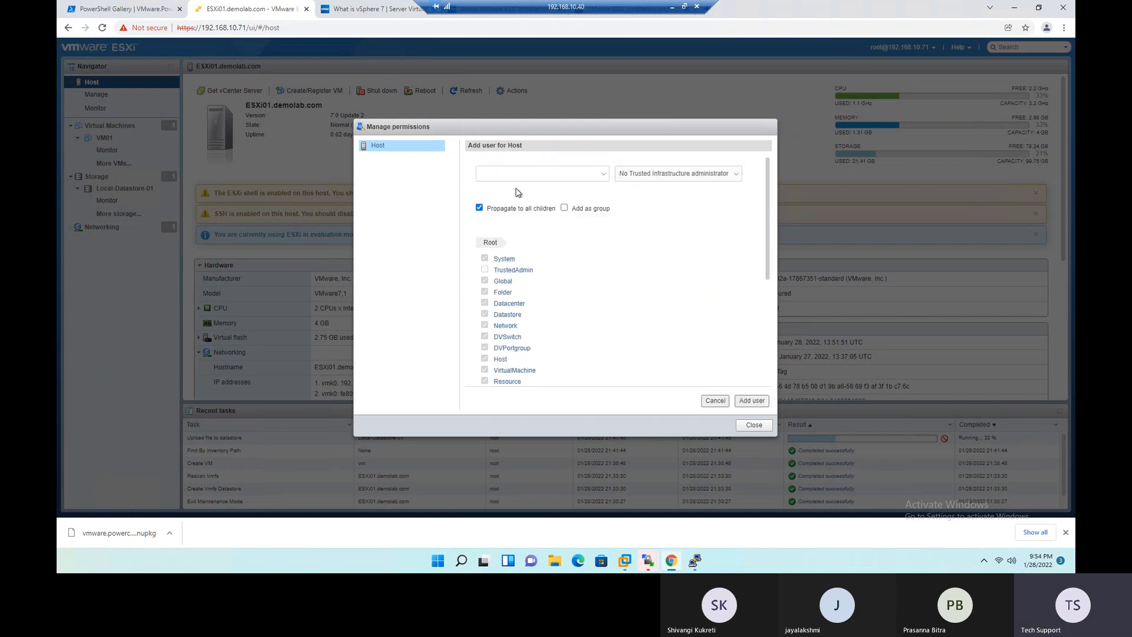
left_click(519, 179)
type("User")
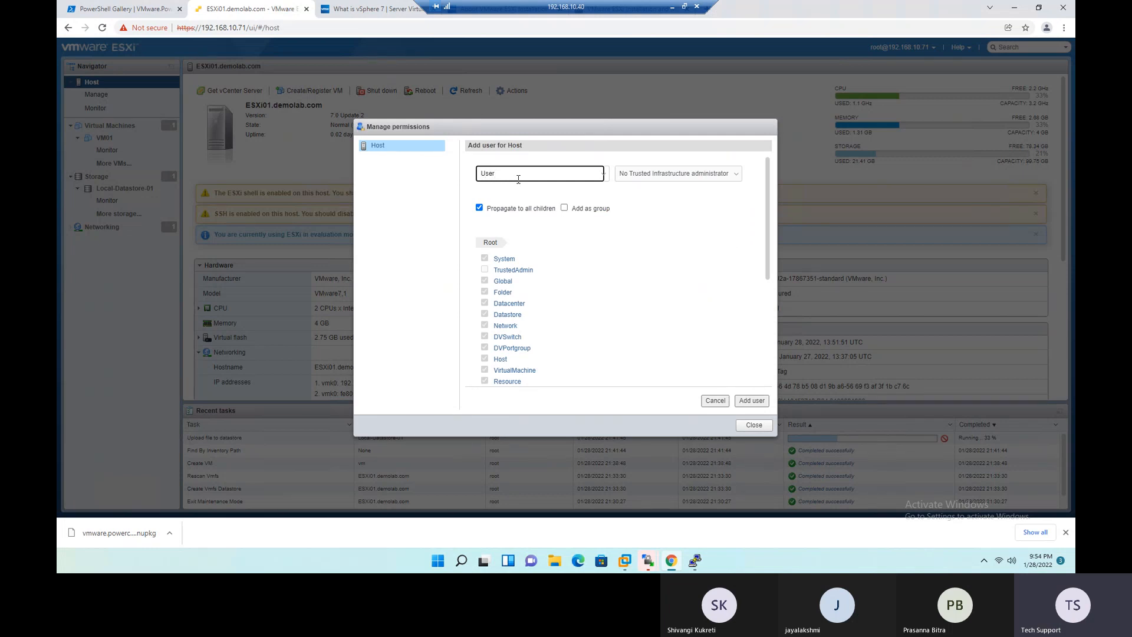
type("01")
scroll(525, 301, "down", 5)
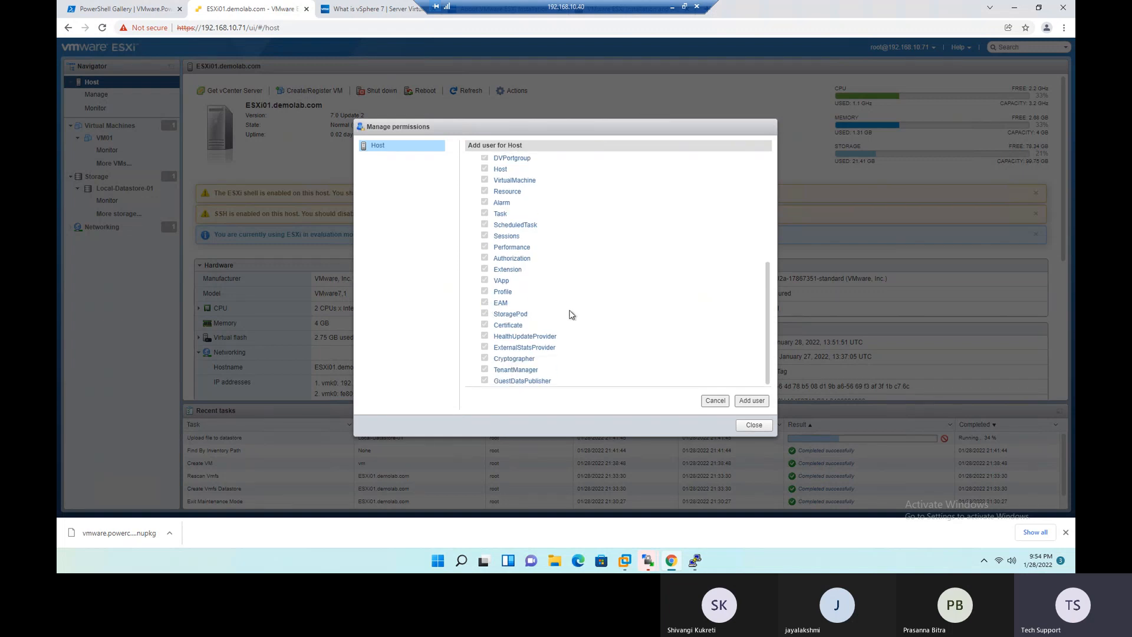
scroll(580, 310, "up", 5)
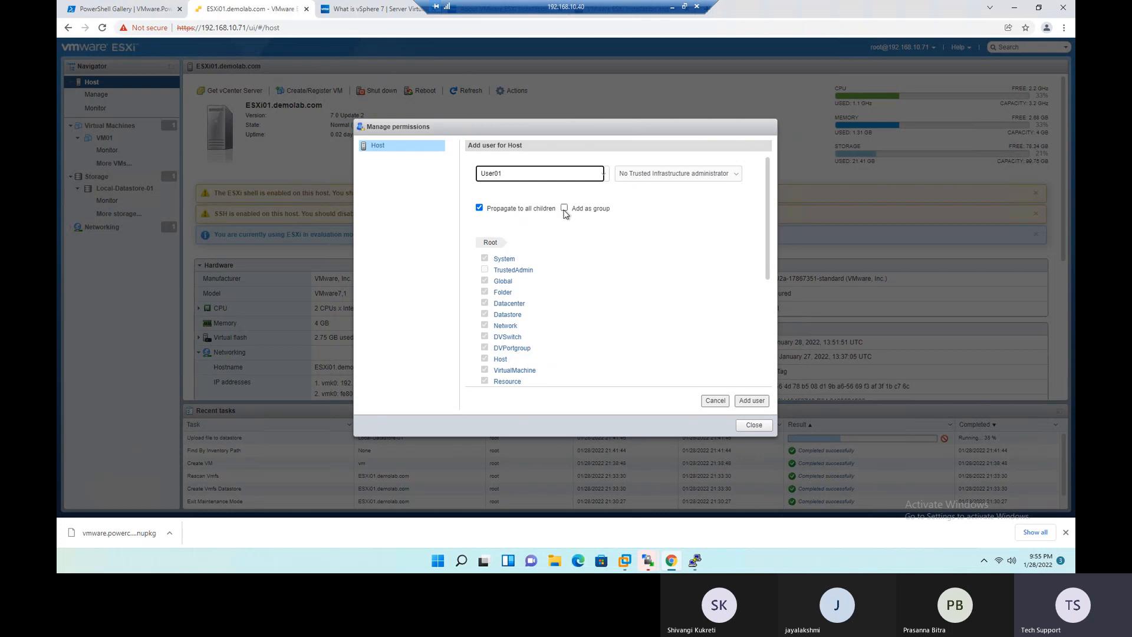
- Try to add User01 to the host with the Read-only role, and dismiss the resulting message
left_click(622, 177)
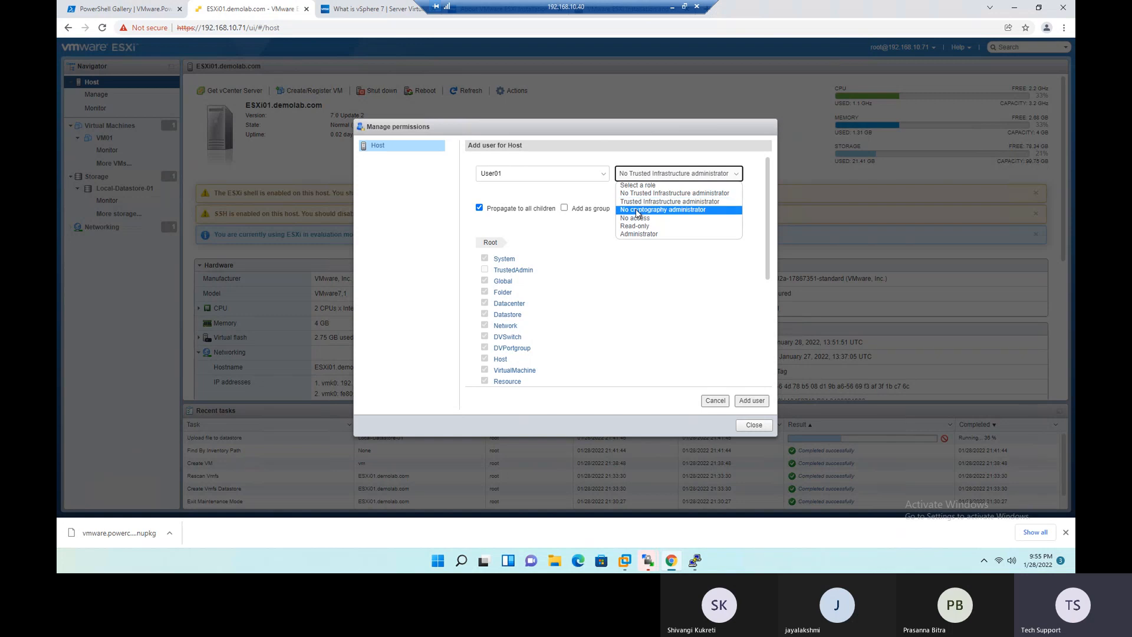
left_click(660, 227)
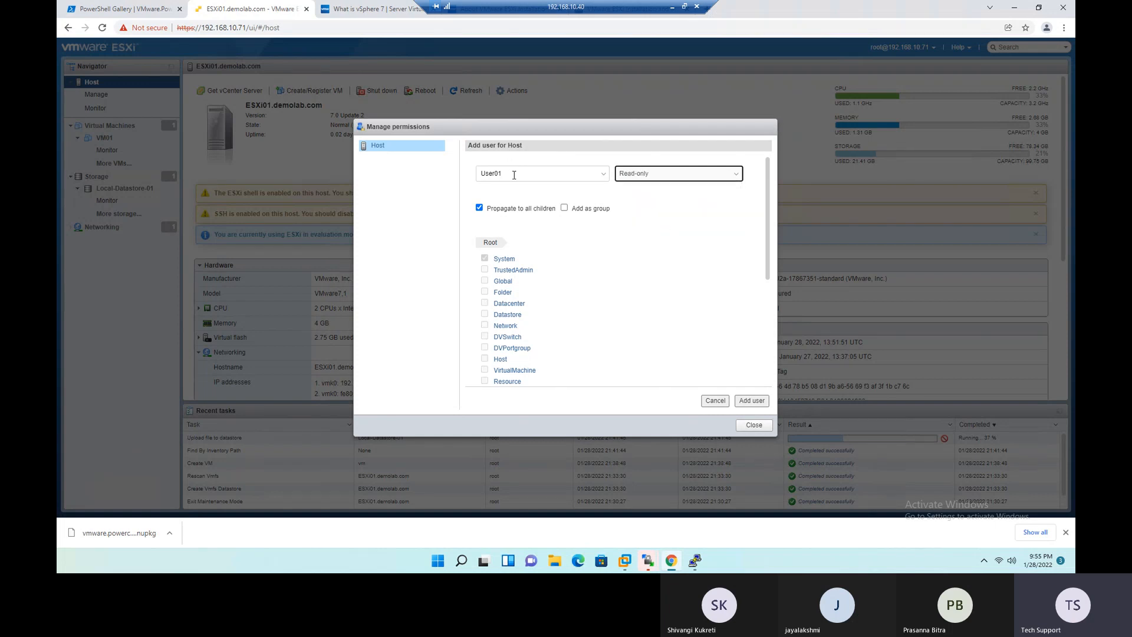
left_click_drag(514, 175, 478, 175)
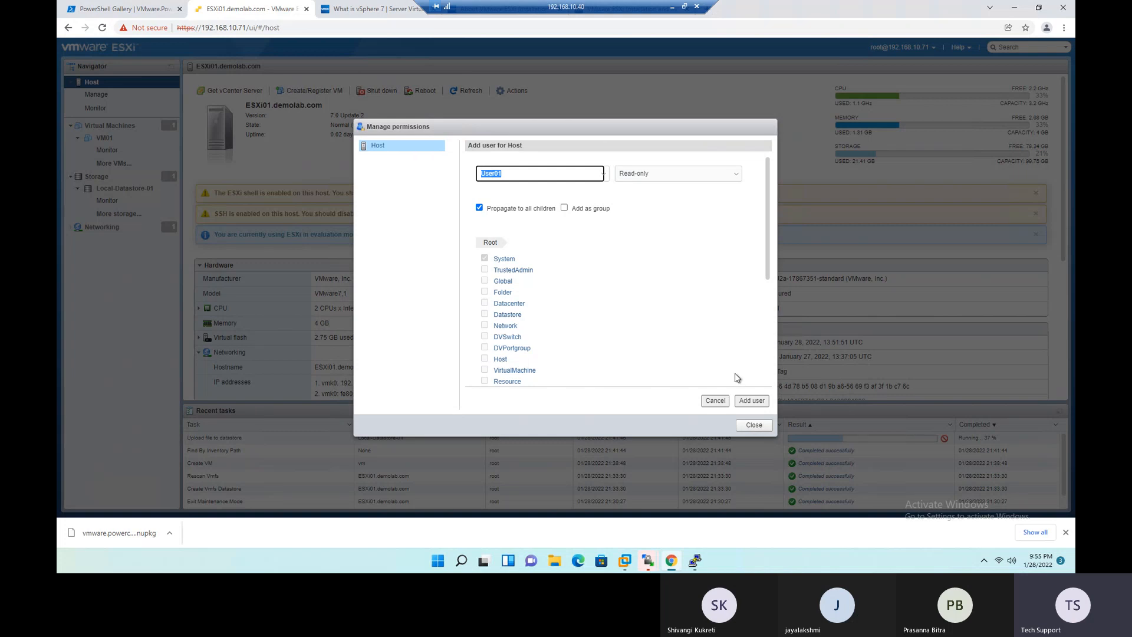
left_click(751, 401)
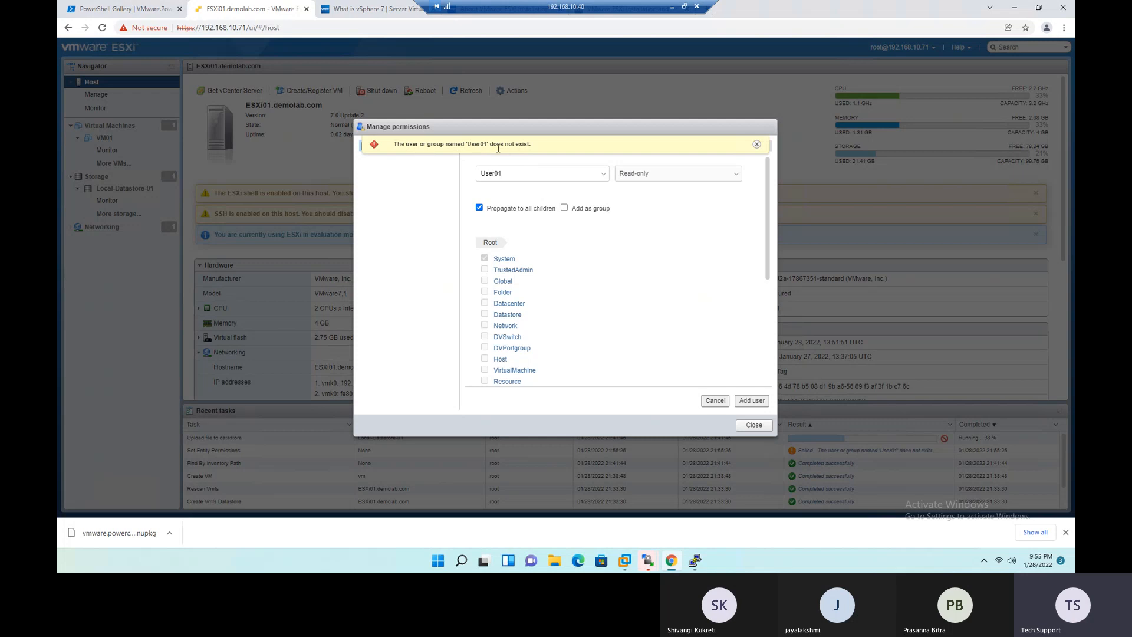
left_click(757, 145)
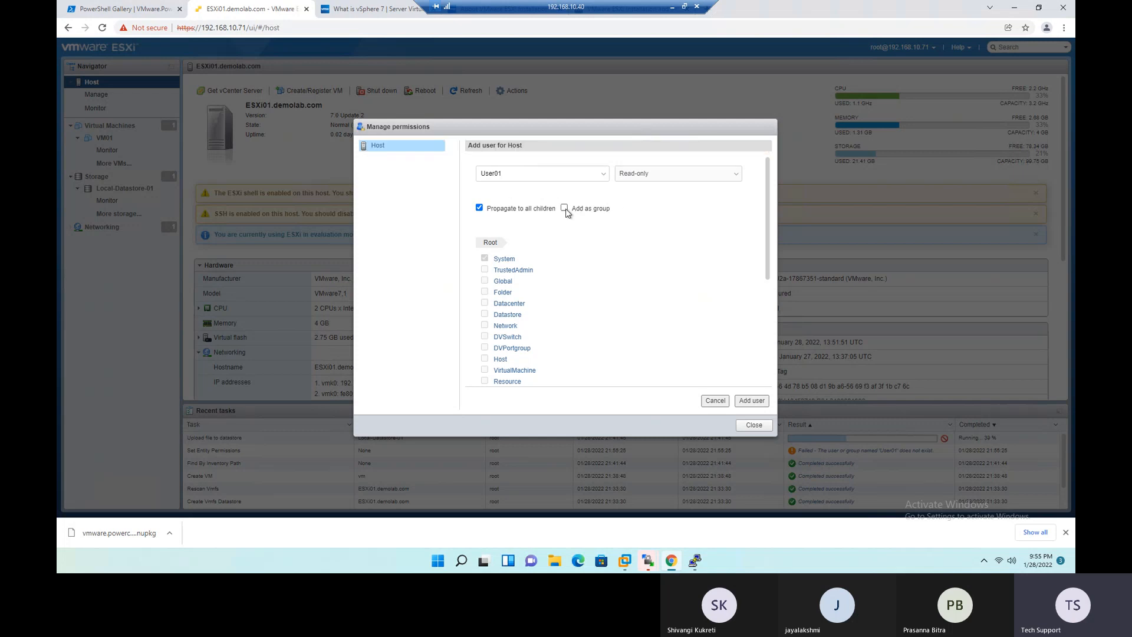
- Try to add User01 as a group with the Read-only role, read the resulting message, and dismiss it
left_click(564, 210)
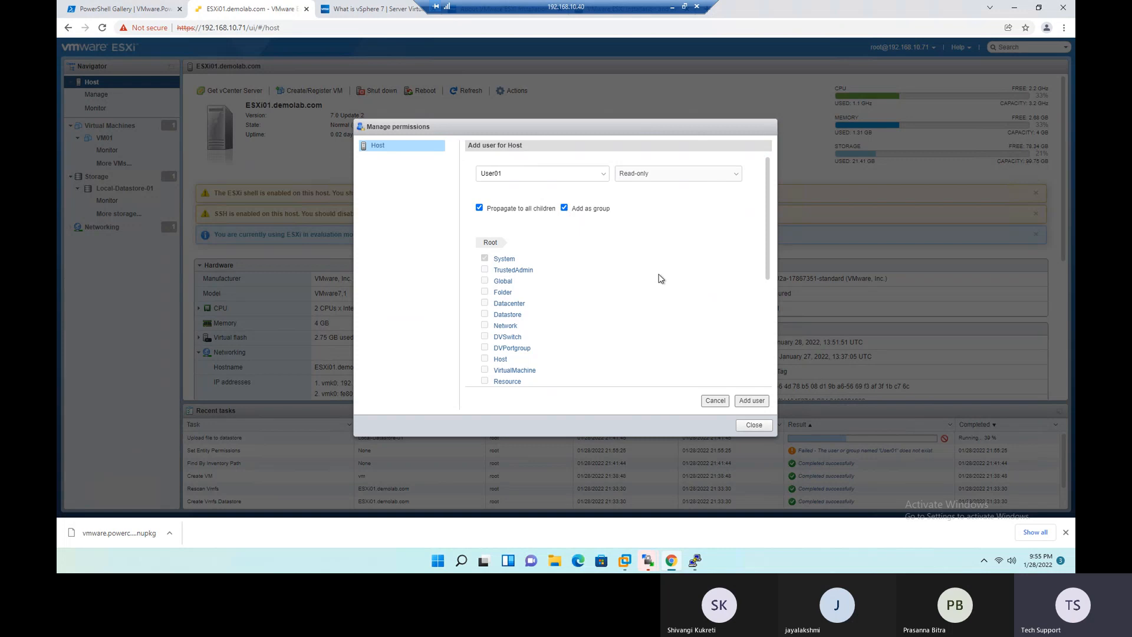
left_click(750, 403)
left_click_drag(412, 144, 519, 146)
left_click(664, 206)
left_click(756, 144)
- Try to add User01 as a group with the No Trusted Infrastructure administrator role, and dismiss the resulting message
scroll(586, 257, "down", 3)
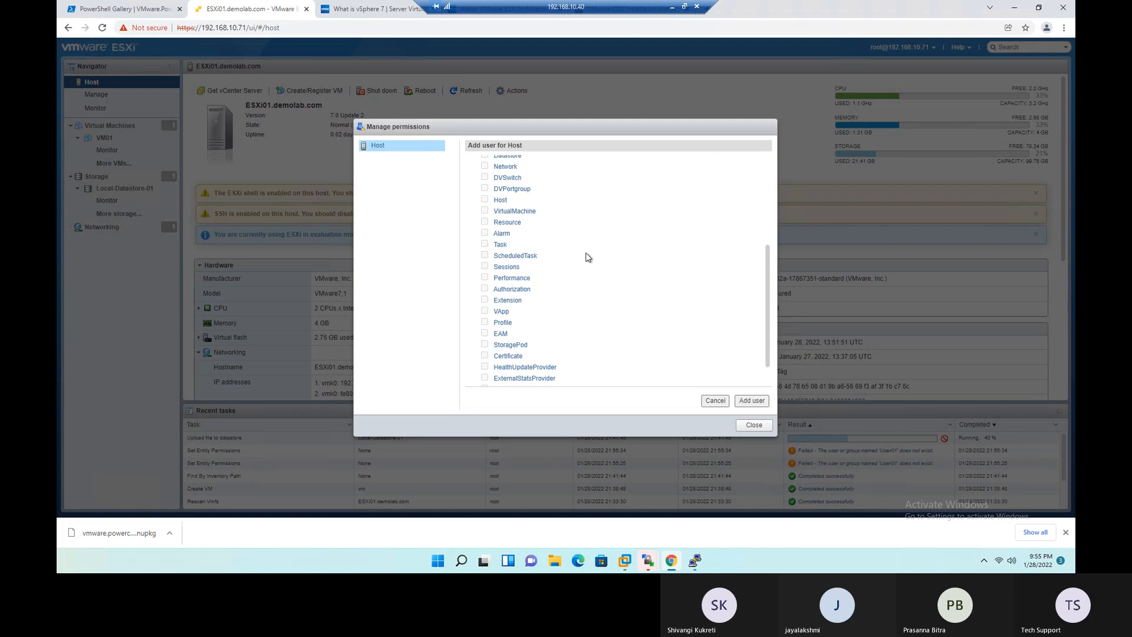
scroll(585, 257, "up", 3)
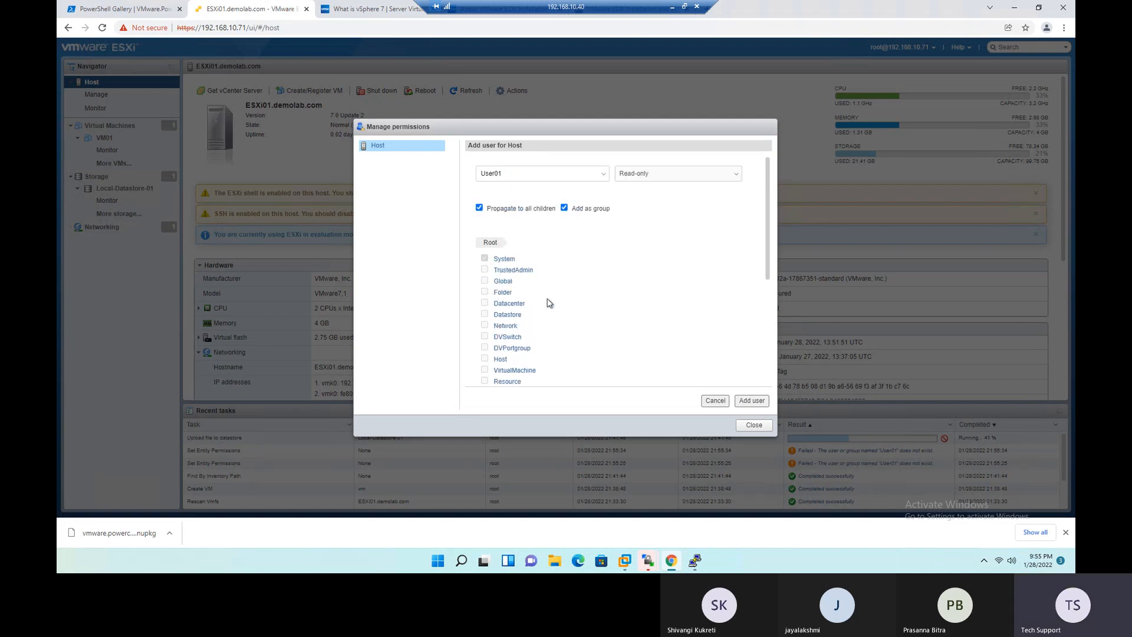
left_click(668, 174)
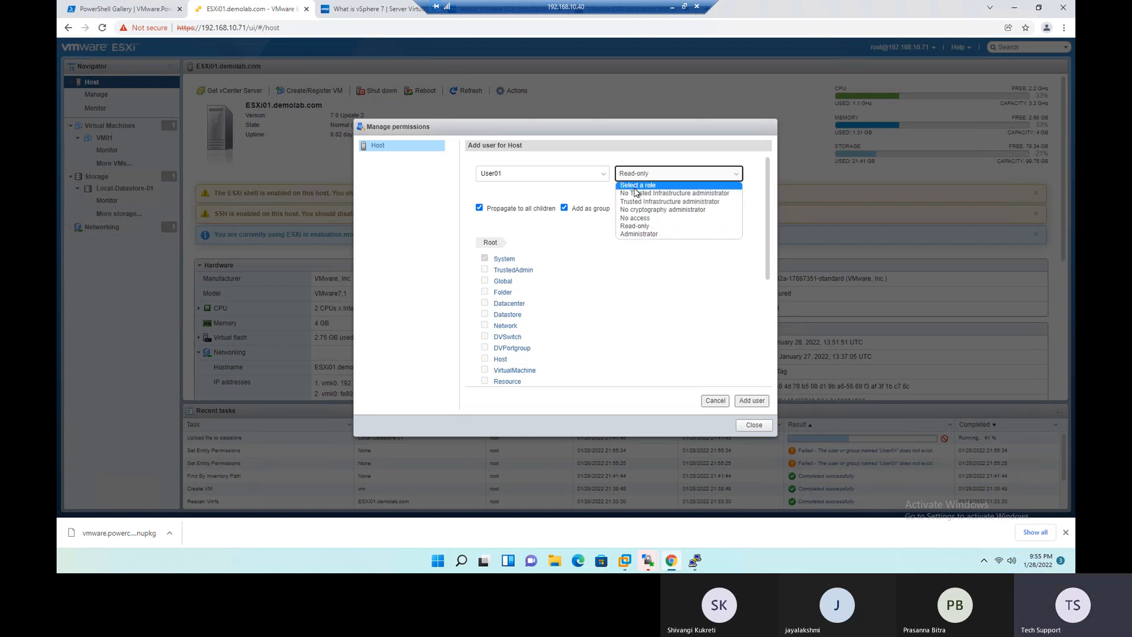
left_click(640, 187)
left_click(702, 178)
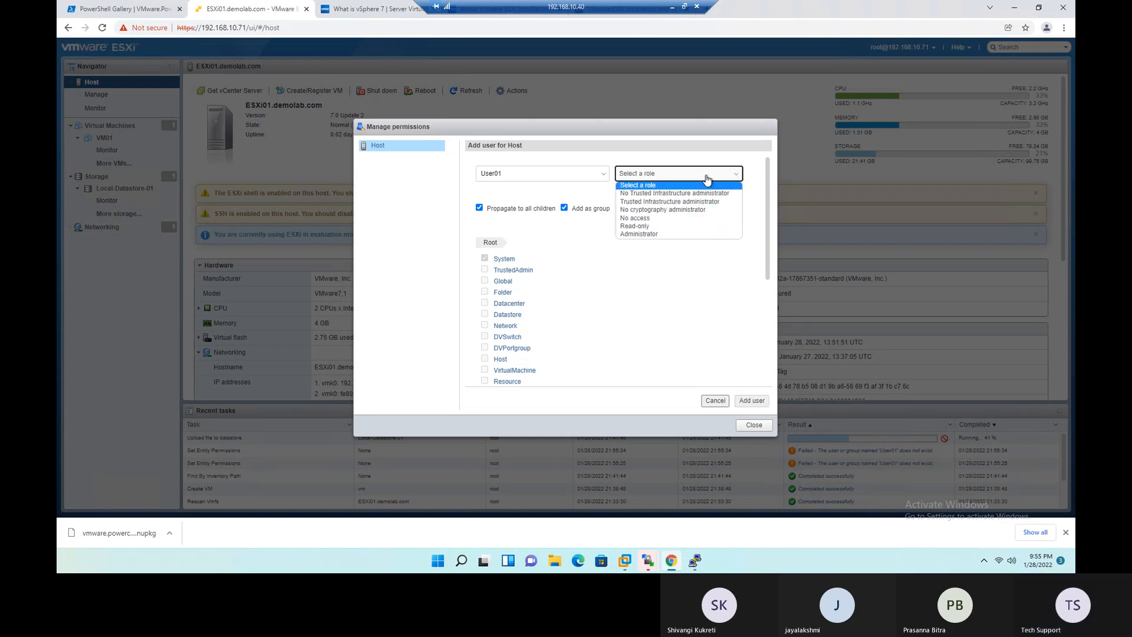
left_click(680, 194)
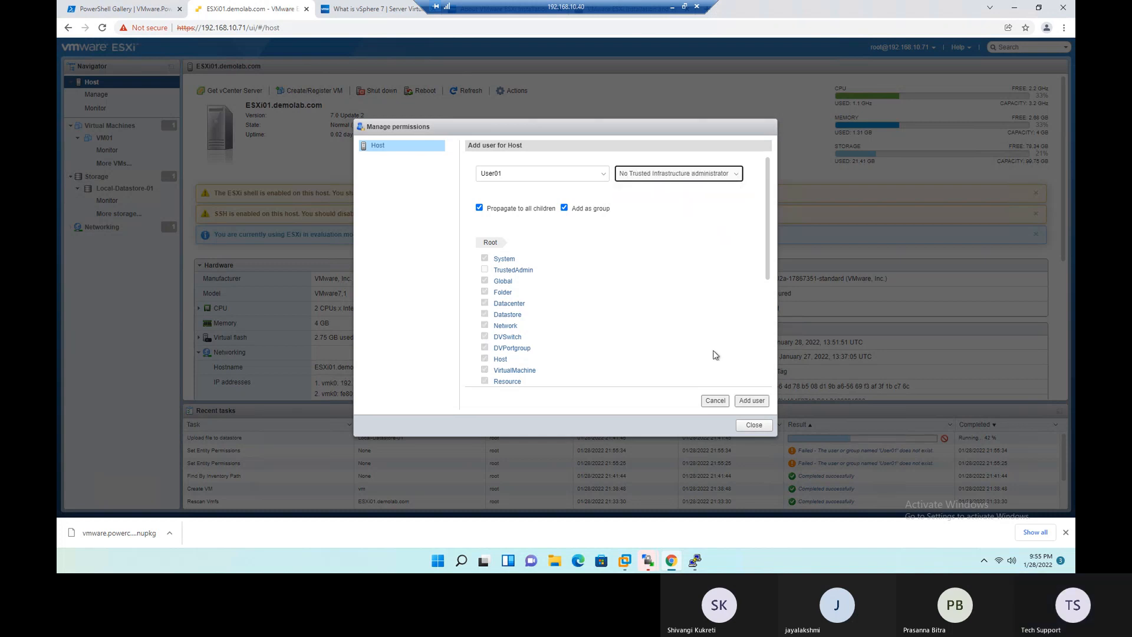
left_click(750, 400)
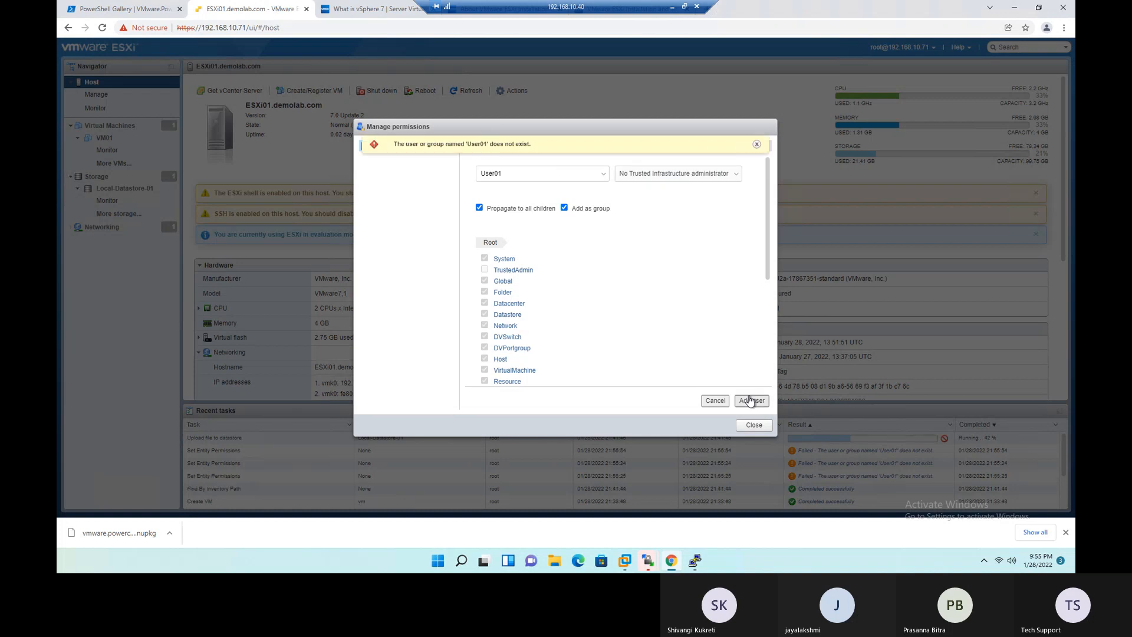
left_click(757, 144)
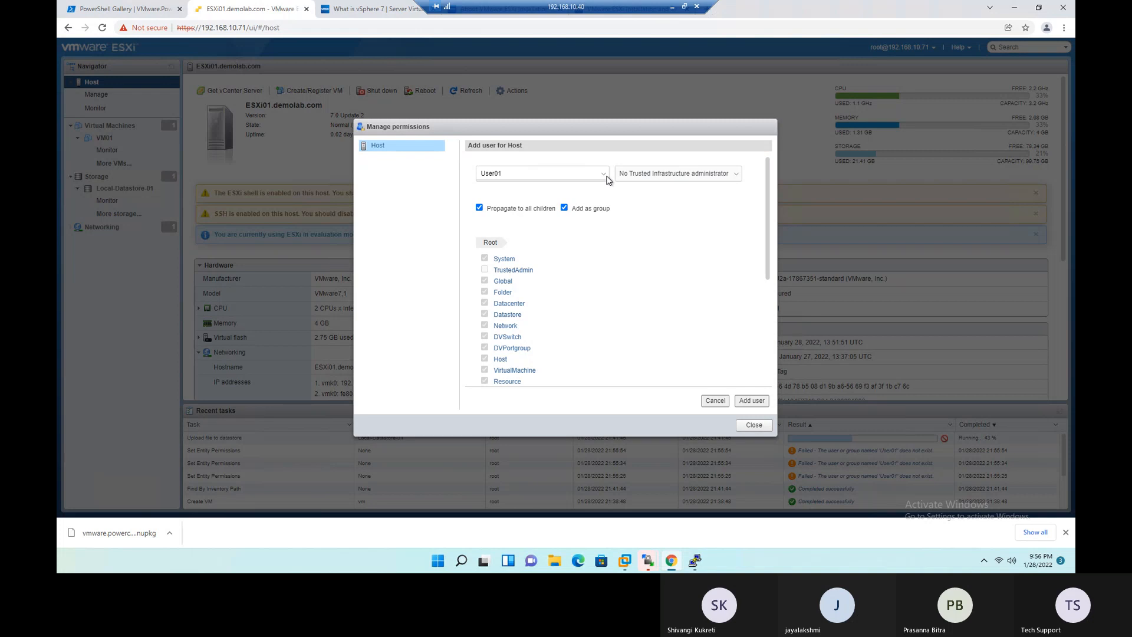
- Clear the user name, try to add the permission with the name blank, and dismiss the resulting message
left_click(576, 170)
key("BackSpace")
key("BackSpace")
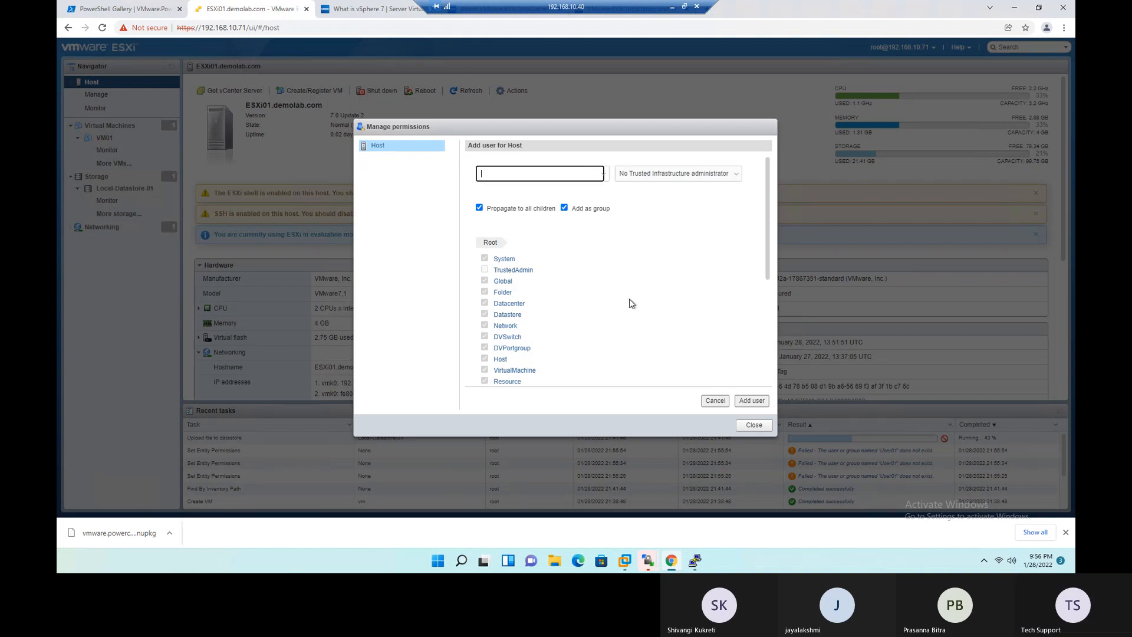
left_click(752, 402)
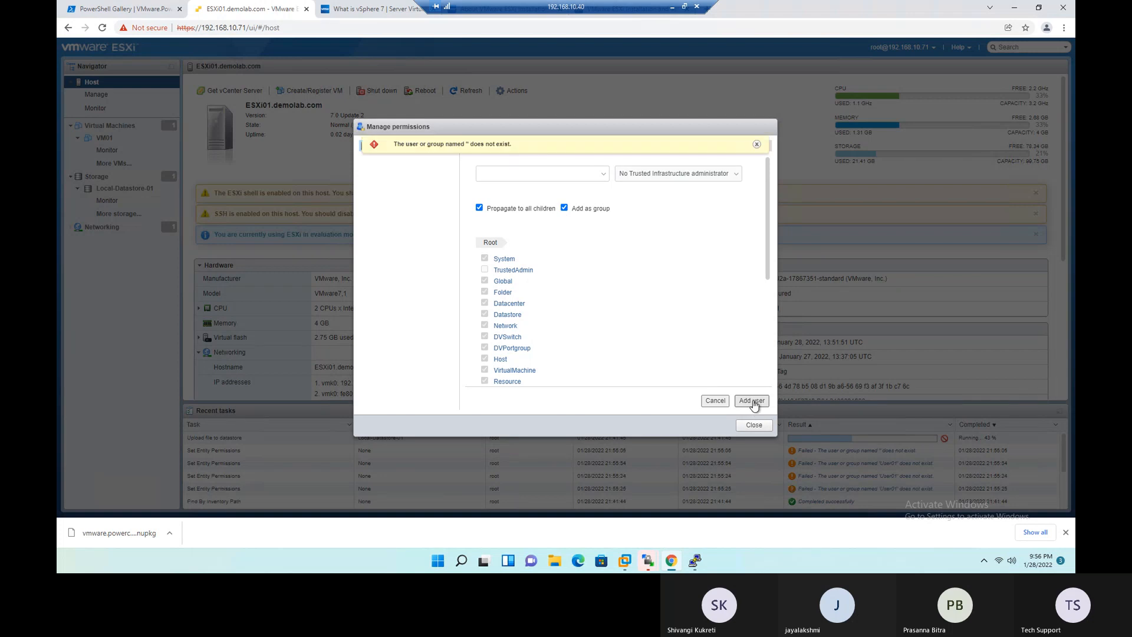
left_click(757, 145)
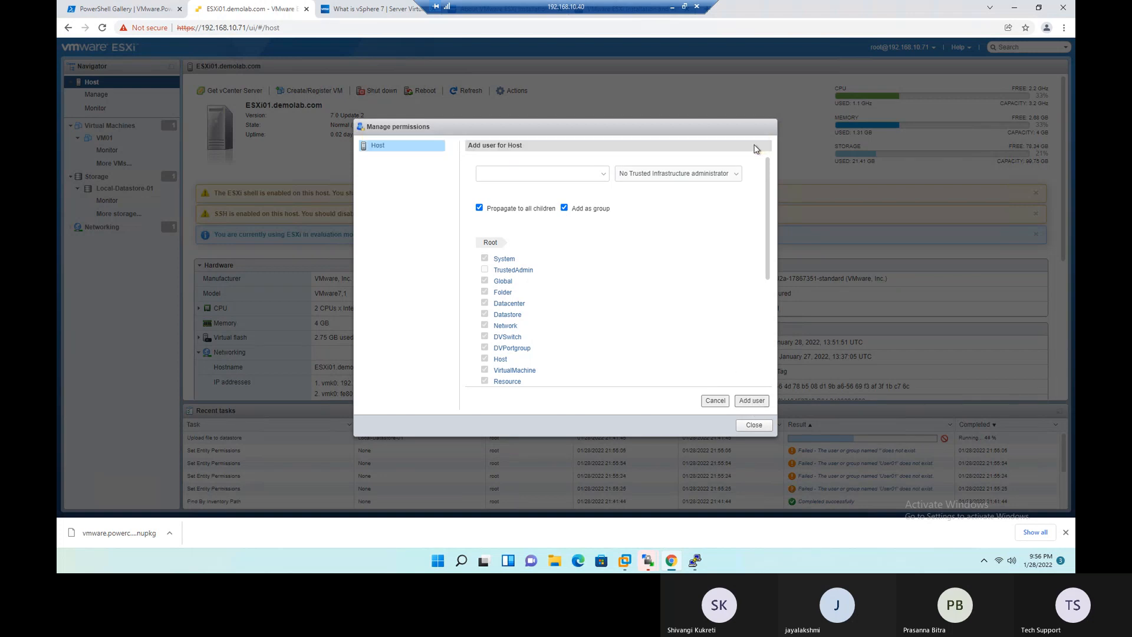
- Turn off group and child propagation, re-enter User01, review the available roles, and close the permissions without adding the user
left_click(564, 209)
left_click(479, 208)
left_click(525, 174)
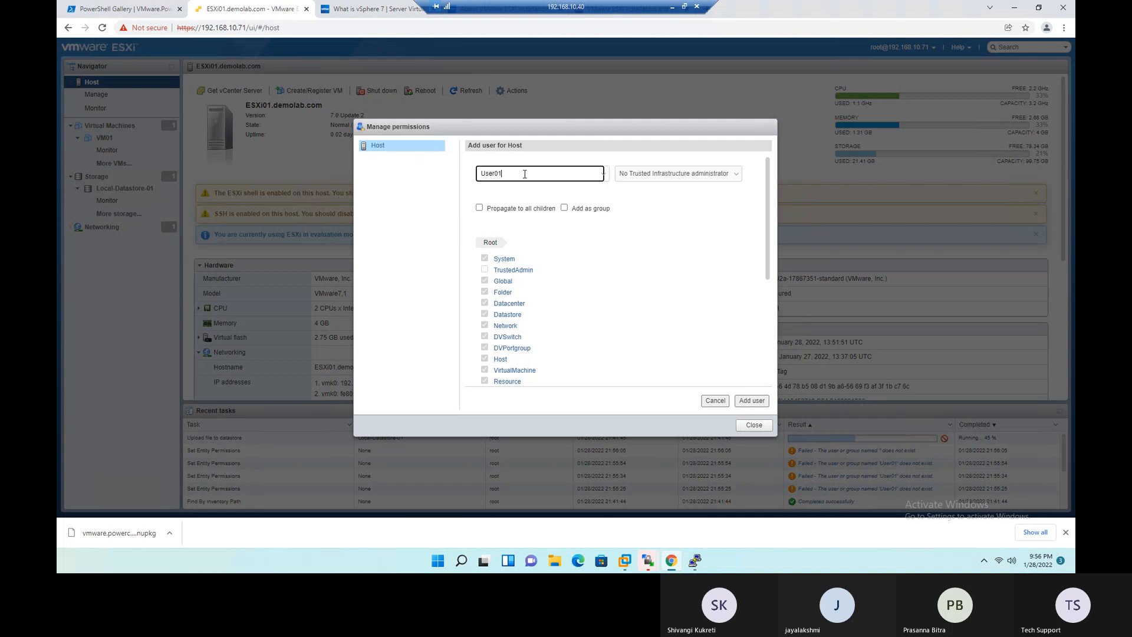
scroll(708, 295, "down", 5)
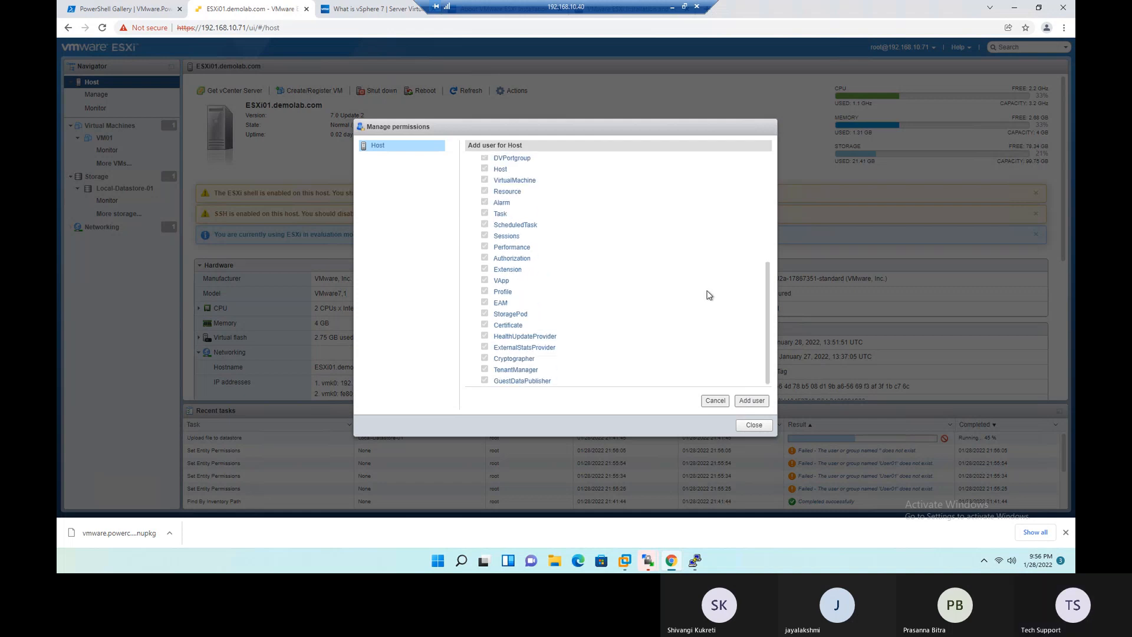
scroll(710, 289, "up", 4)
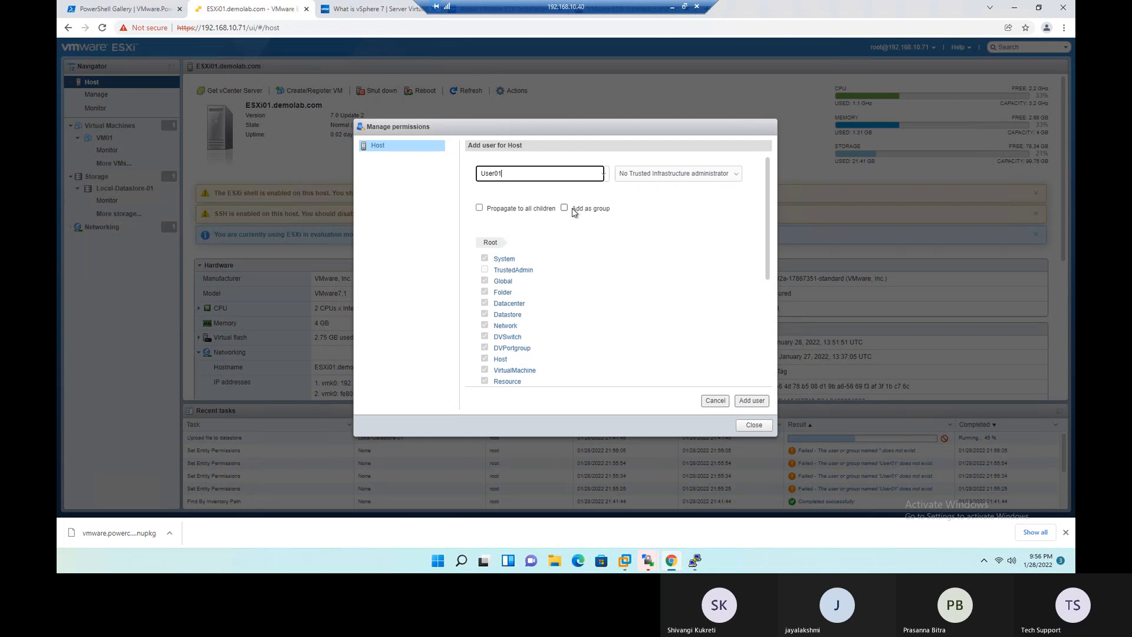
left_click(670, 175)
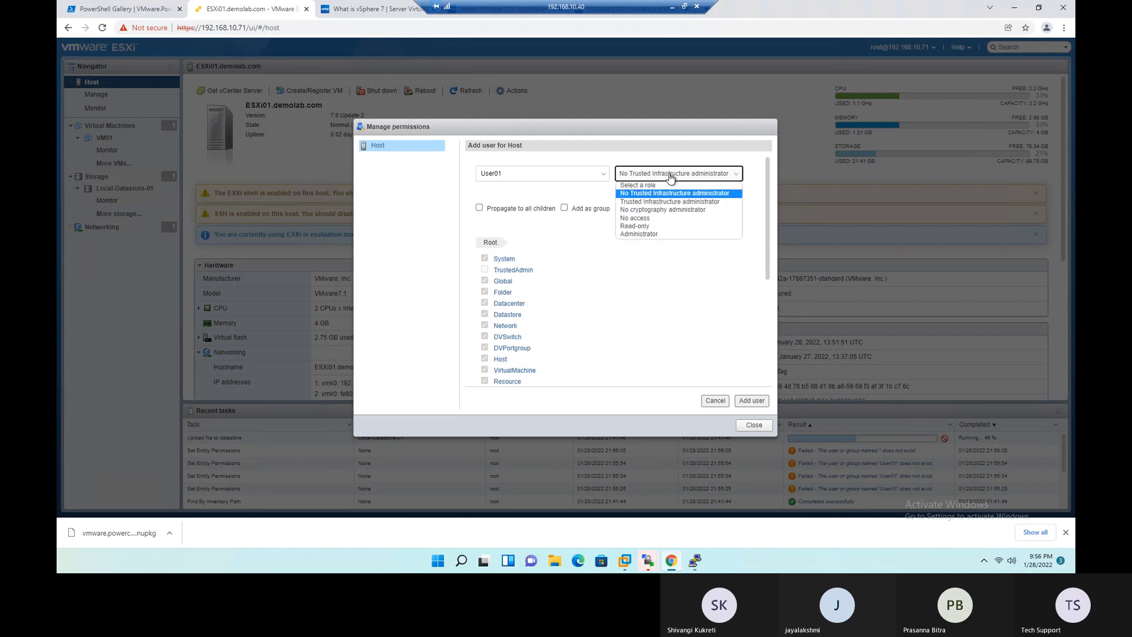
left_click(711, 304)
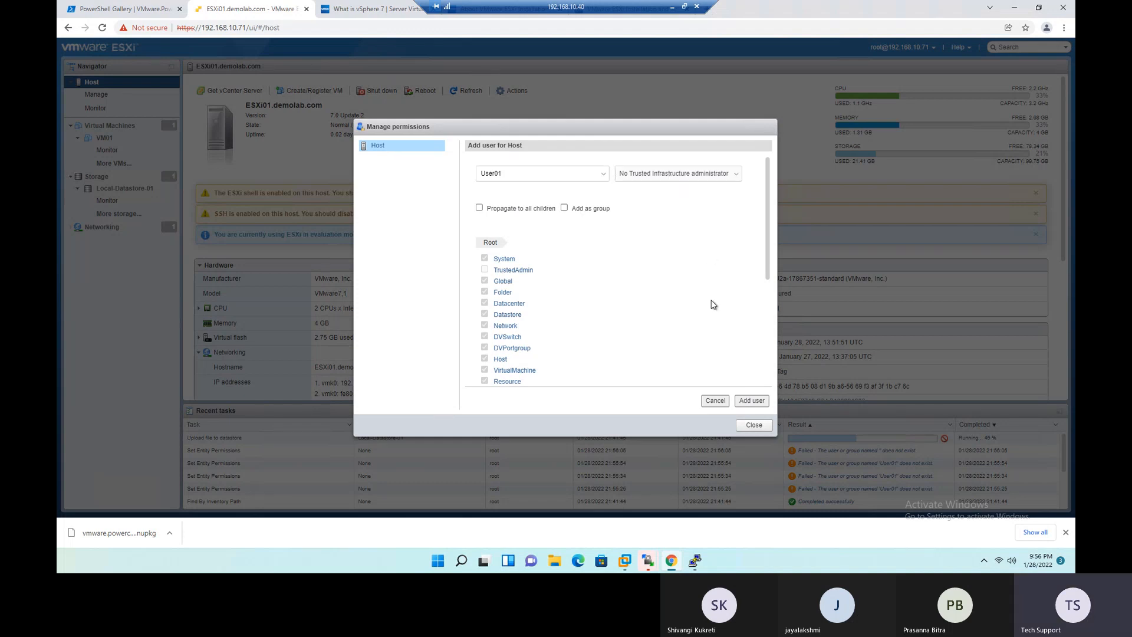
left_click(763, 429)
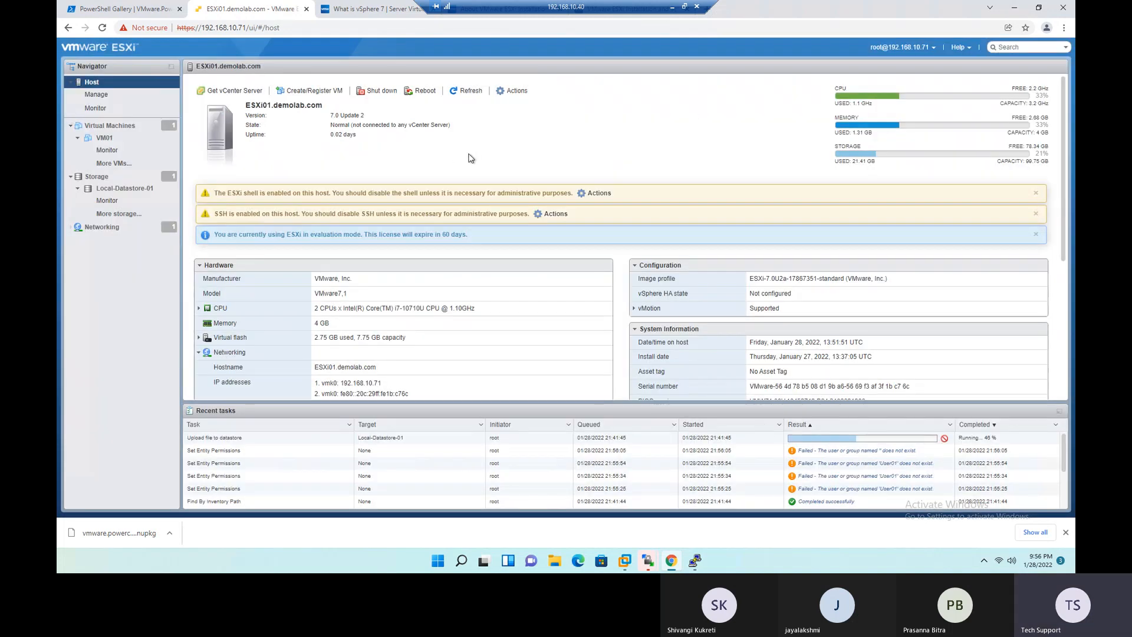
- Generate a support bundle for the host, signing in as root with the account password, and view its download progress
left_click(514, 95)
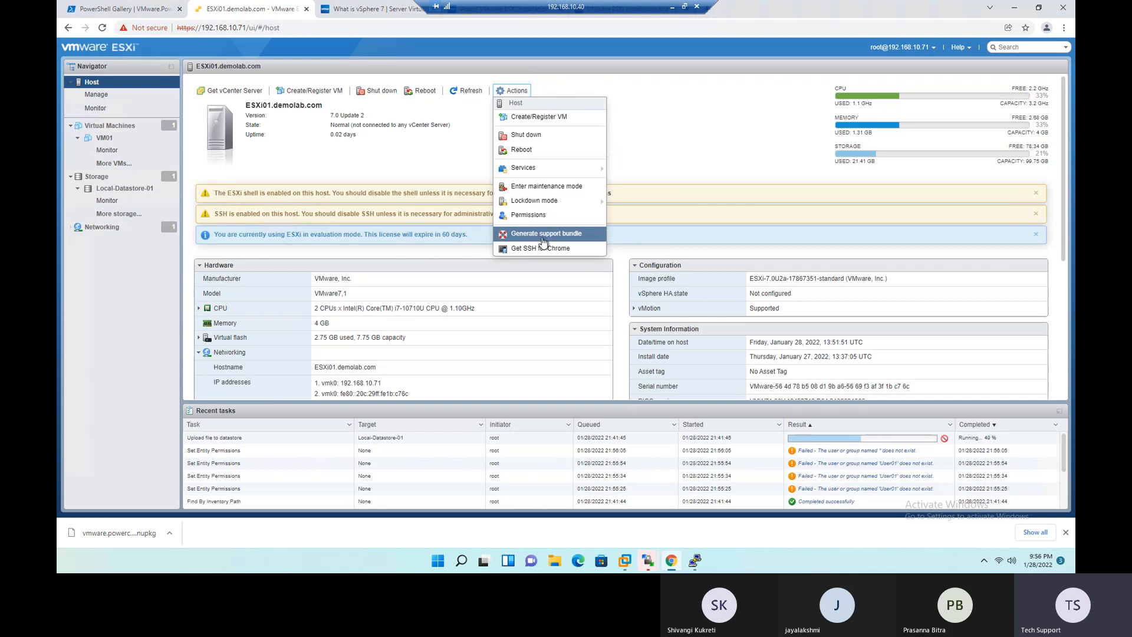
left_click(546, 235)
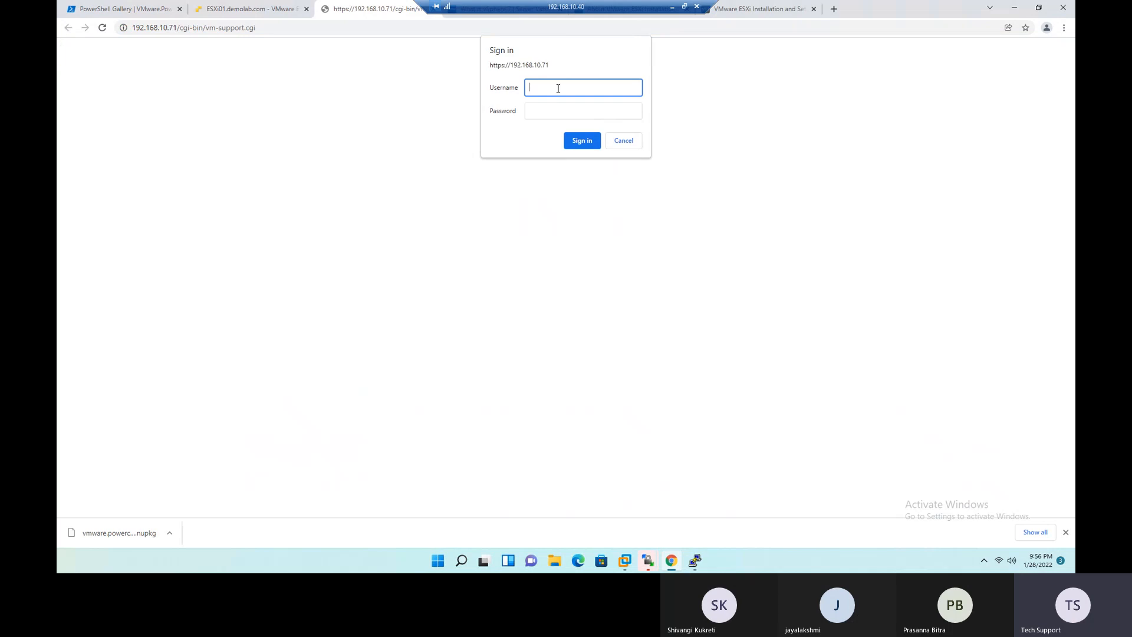
type("root")
key("Tab")
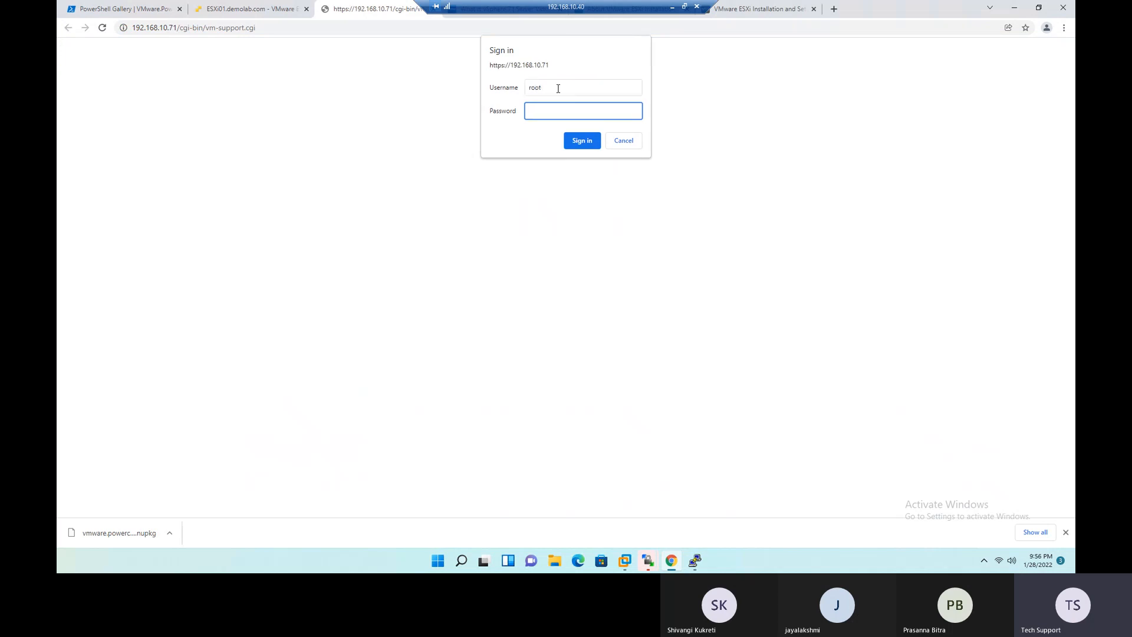
type("e")
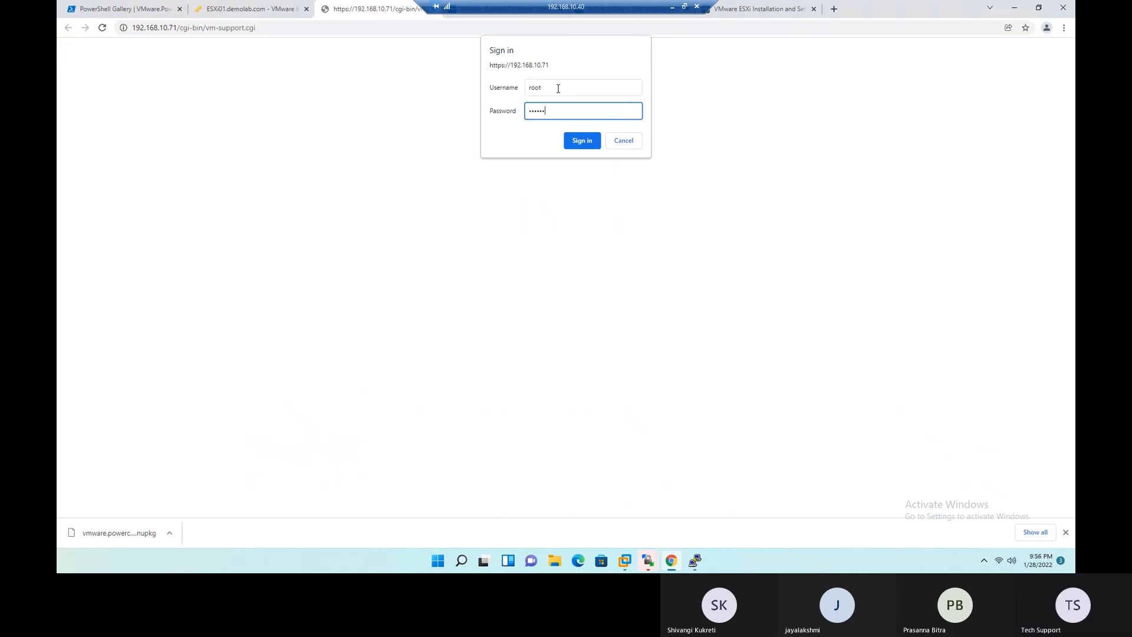
key("Return")
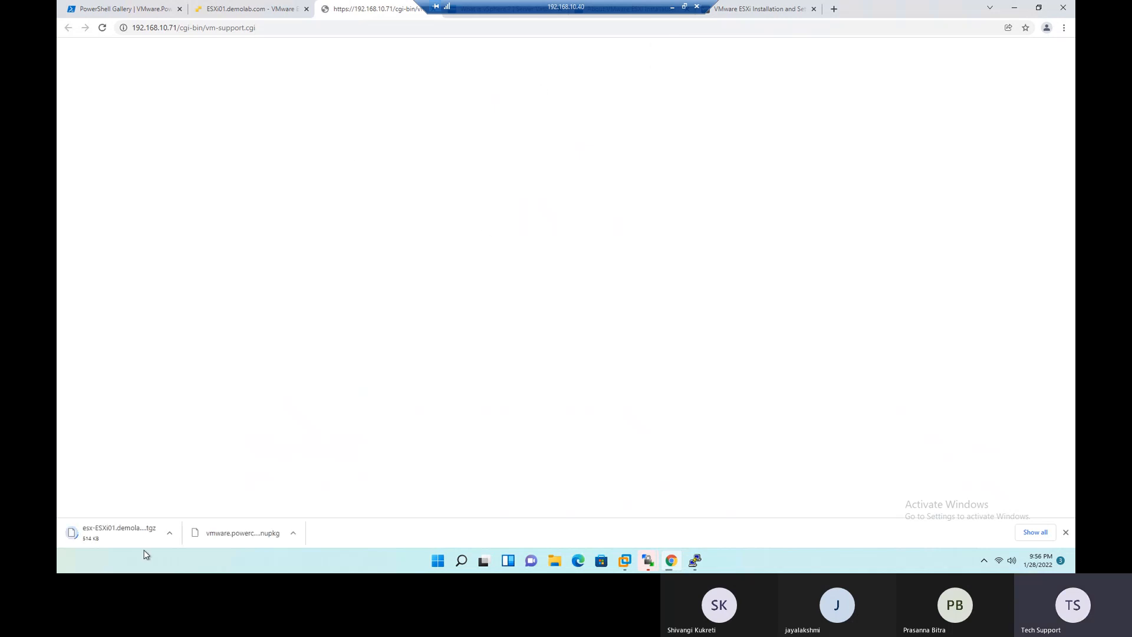
left_click(1033, 534)
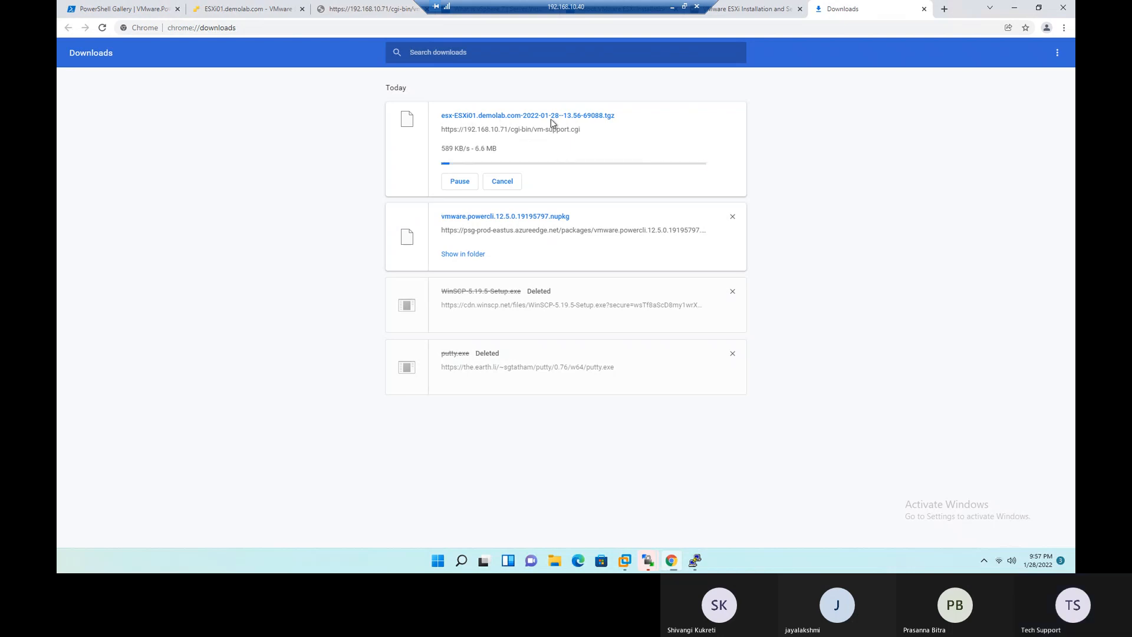
- Return to the ESXi01 host page and open Get SSH for Chrome to view the Secure Shell App store listing
left_click(260, 9)
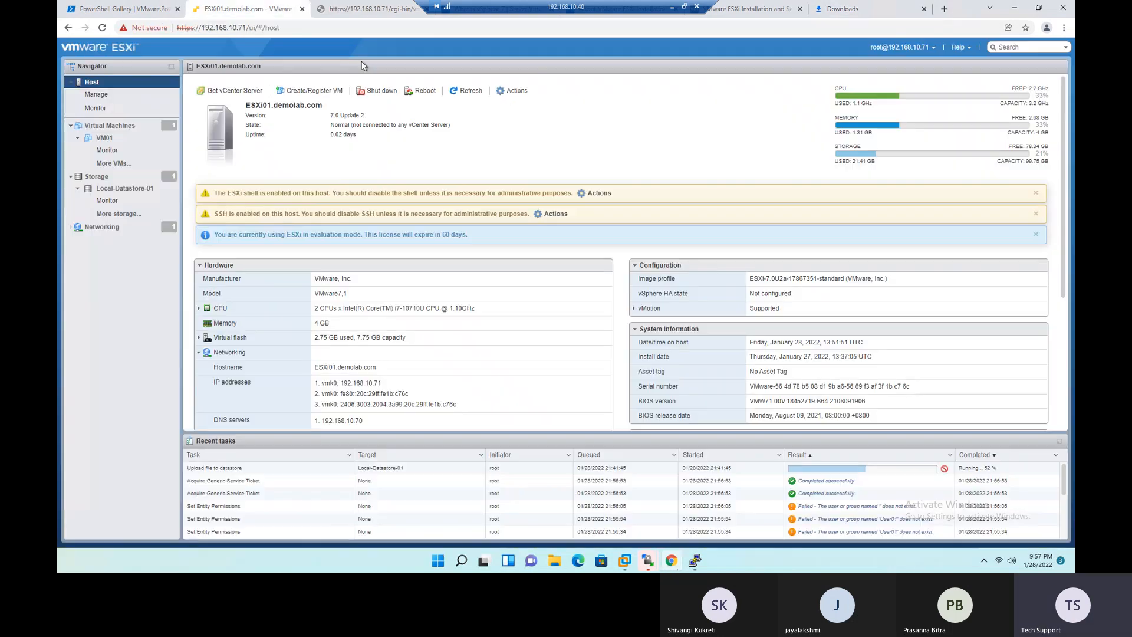
left_click(512, 90)
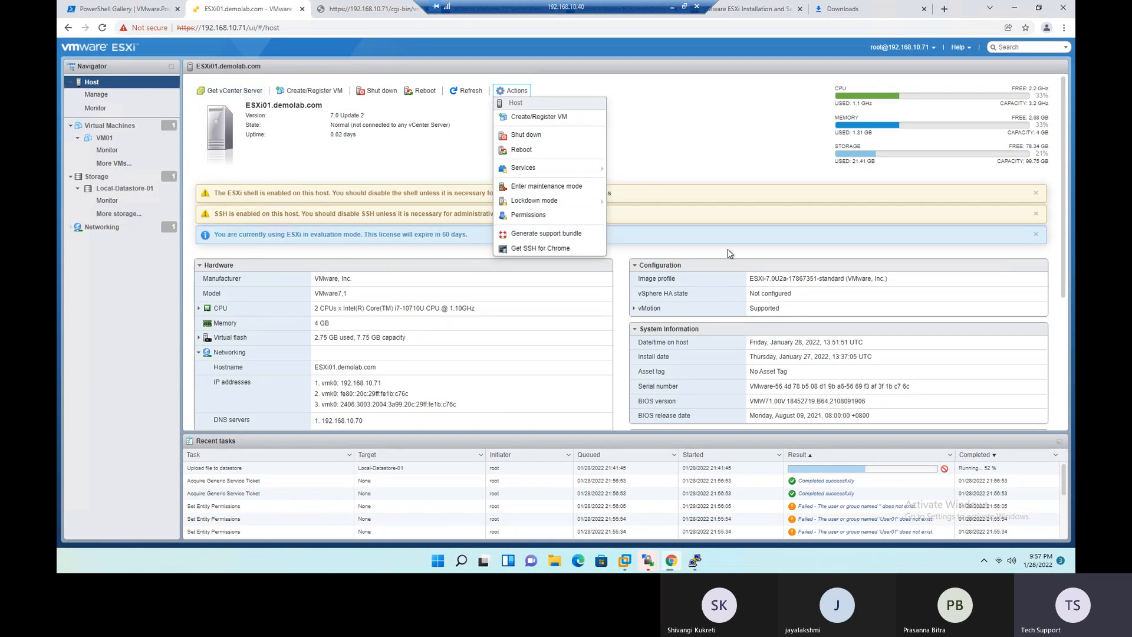
left_click(547, 250)
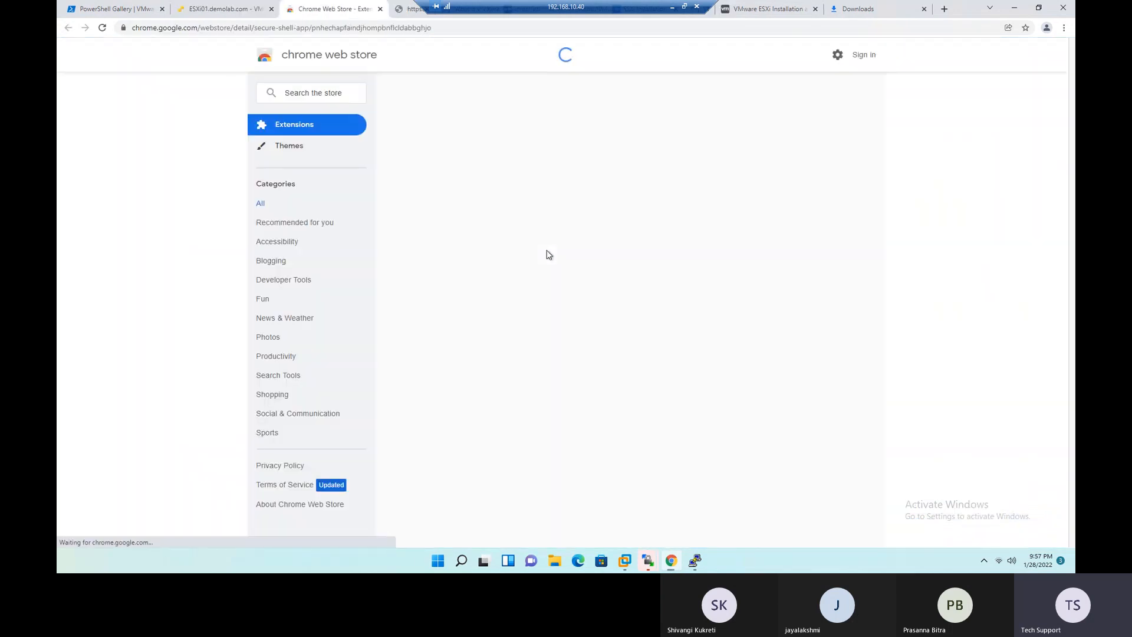
left_click_drag(346, 127, 479, 147)
left_click(708, 204)
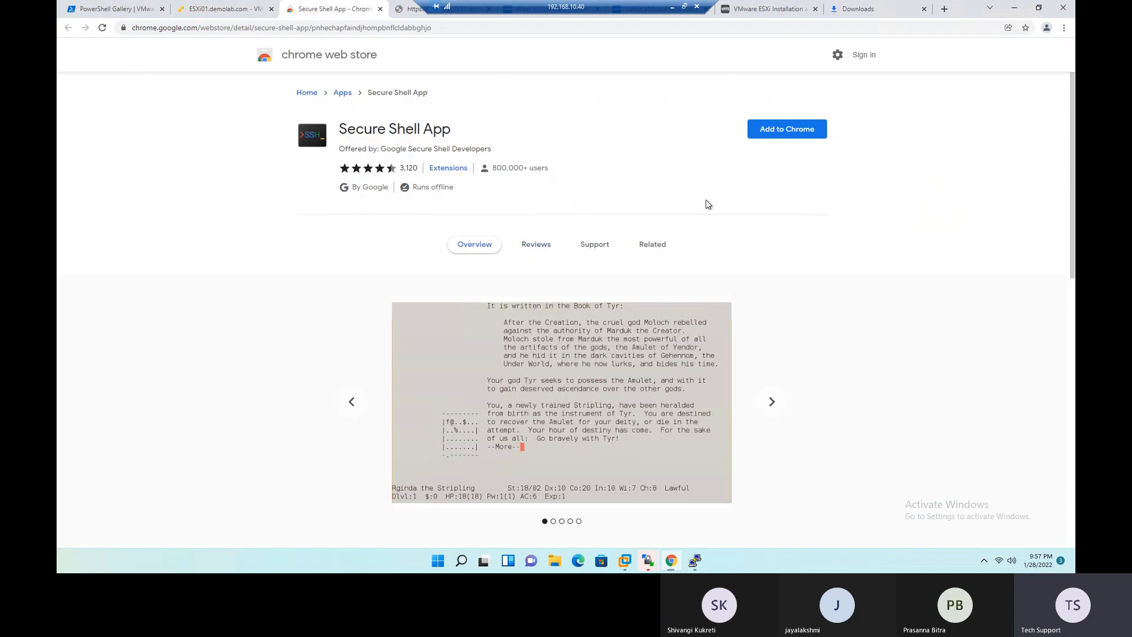
- Close the Secure Shell App store page and return to the ESXi01 host page
mouse_move(416, 188)
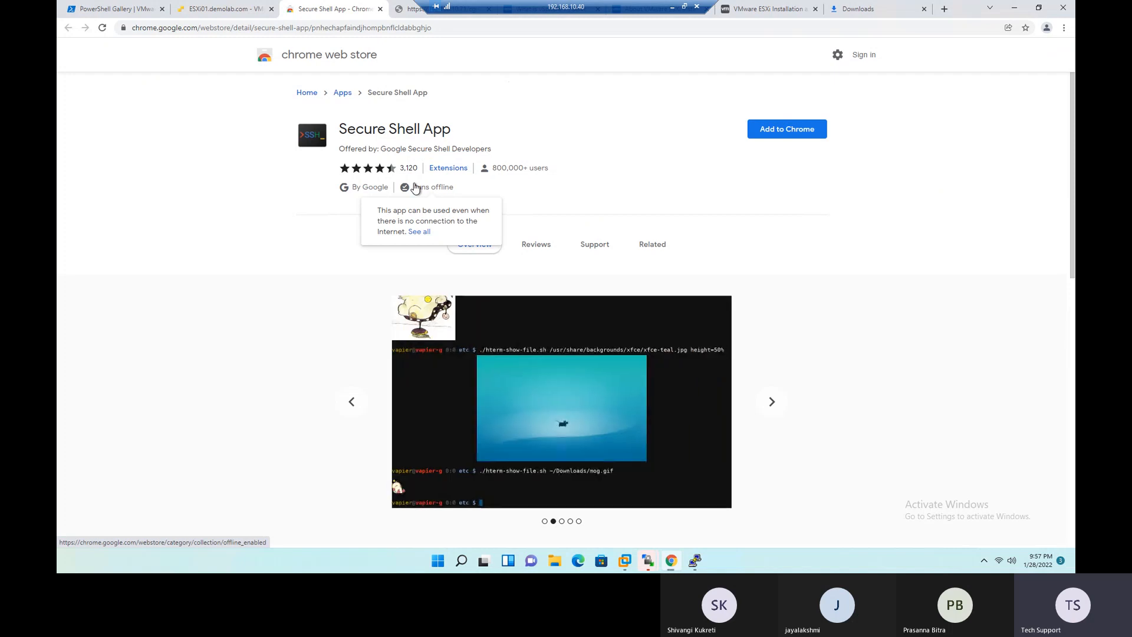
right_click(329, 8)
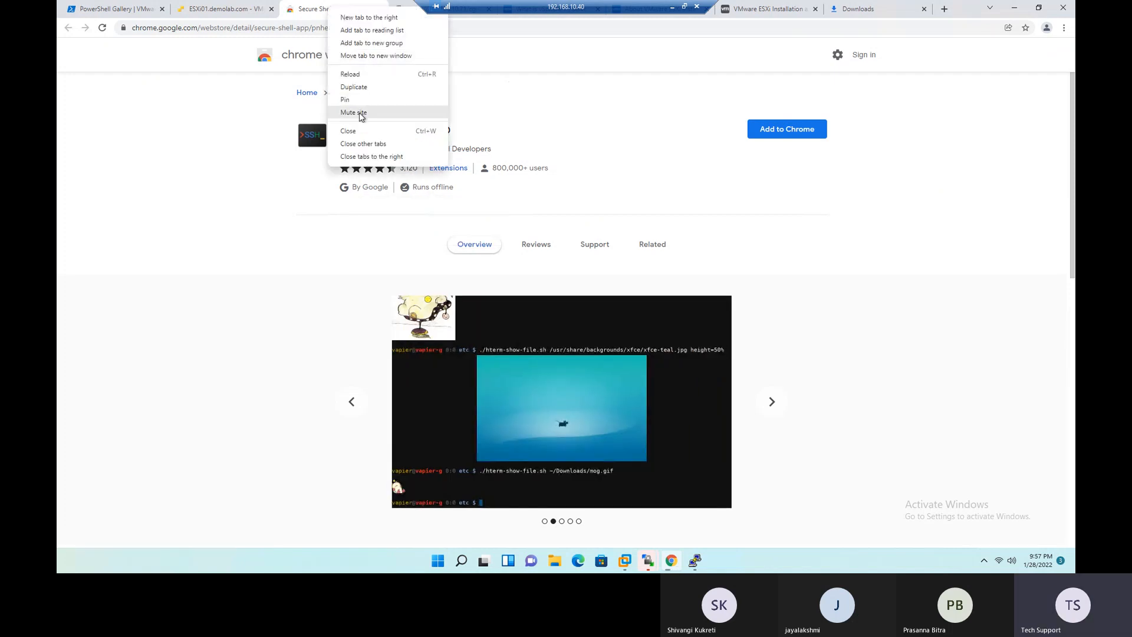
left_click(354, 131)
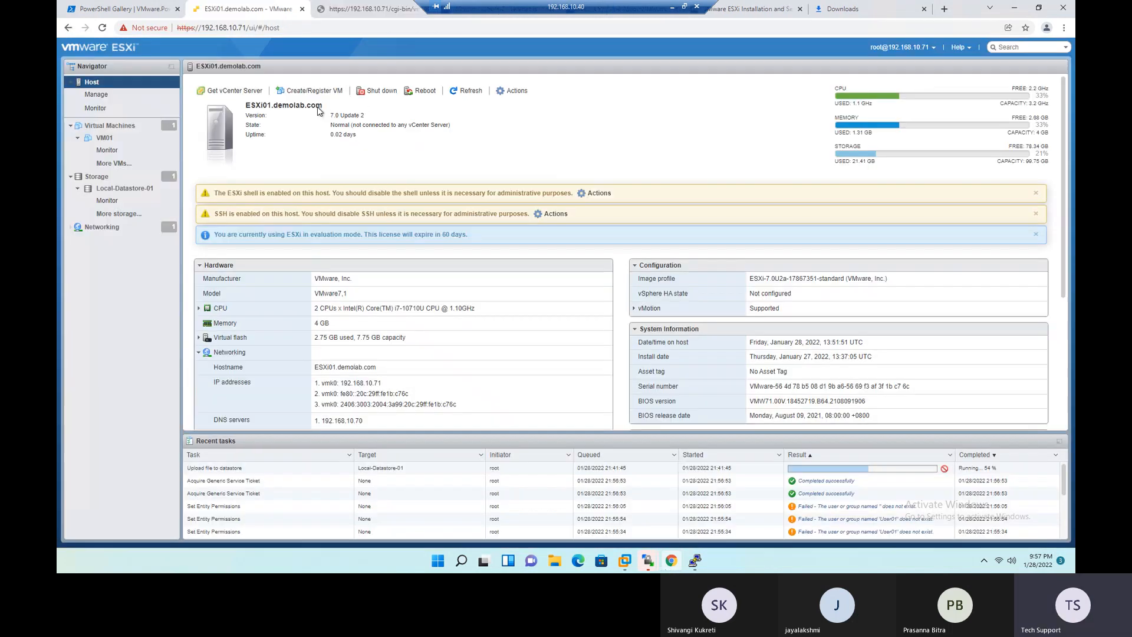
- Examine the host's CPU, memory and storage usage, along with its hardware, networking, datastore and performance summaries
left_click(514, 93)
mouse_move(890, 106)
left_mouse_down()
mouse_move(846, 104)
mouse_move(868, 98)
left_mouse_up()
left_click(1035, 100)
left_click_drag(1035, 96, 1043, 96)
left_click(1013, 87)
left_click_drag(1035, 125, 1012, 117)
left_click_drag(1026, 163, 1055, 165)
left_click(1048, 175)
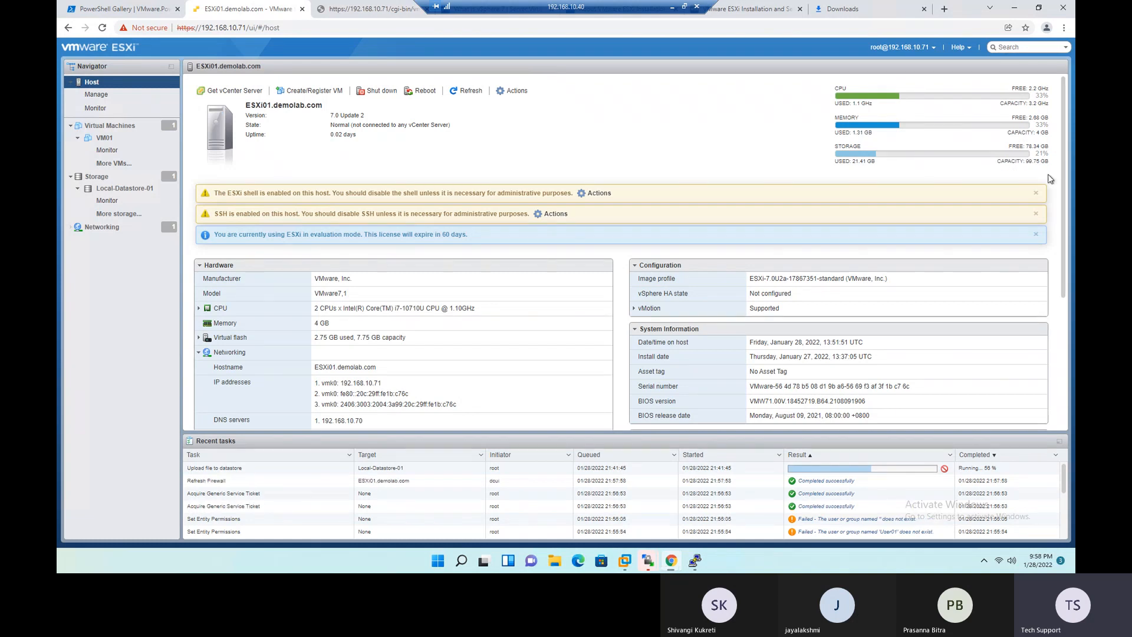
double_click(1024, 145)
left_click(679, 136)
scroll(750, 276, "down", 5)
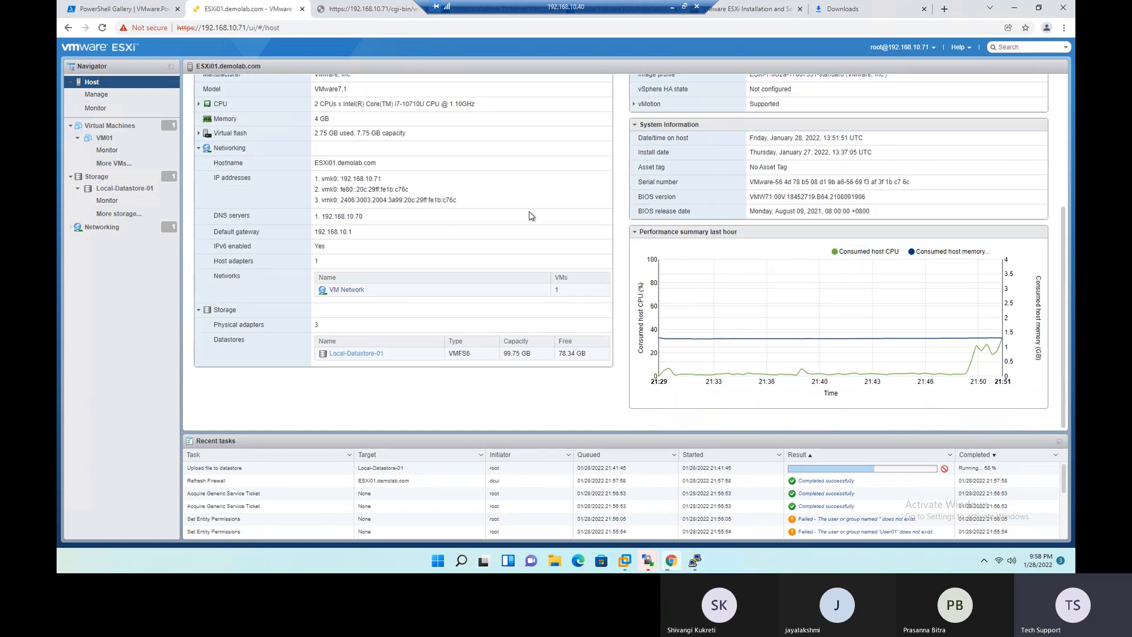
scroll(314, 173, "up", 5)
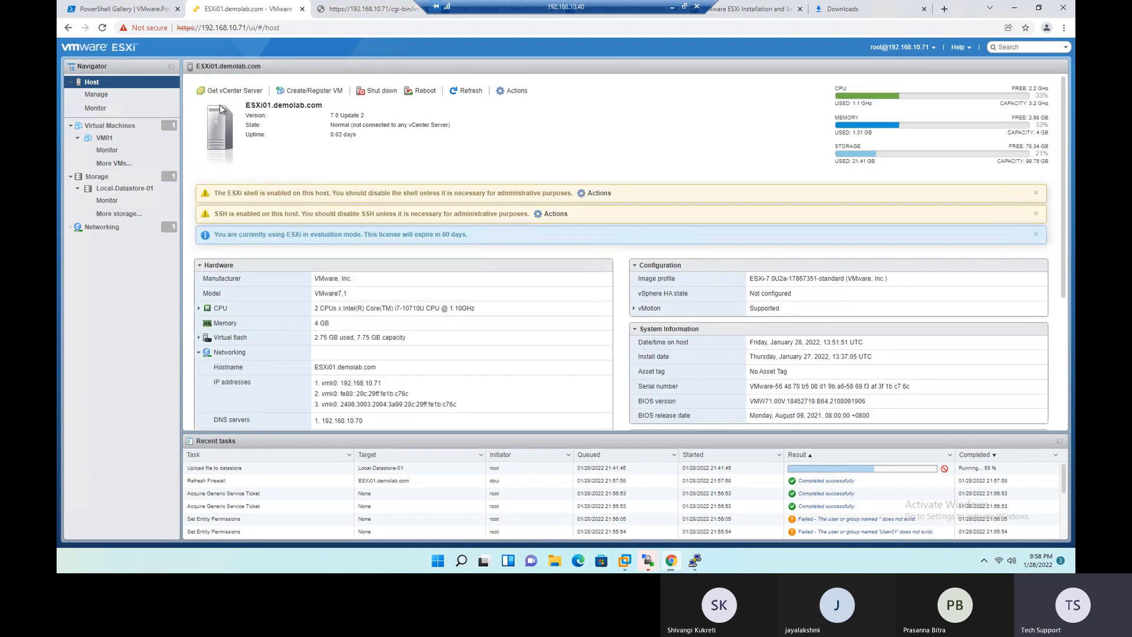
- Open the host's management page and browse the keys in its advanced system settings
left_click(99, 98)
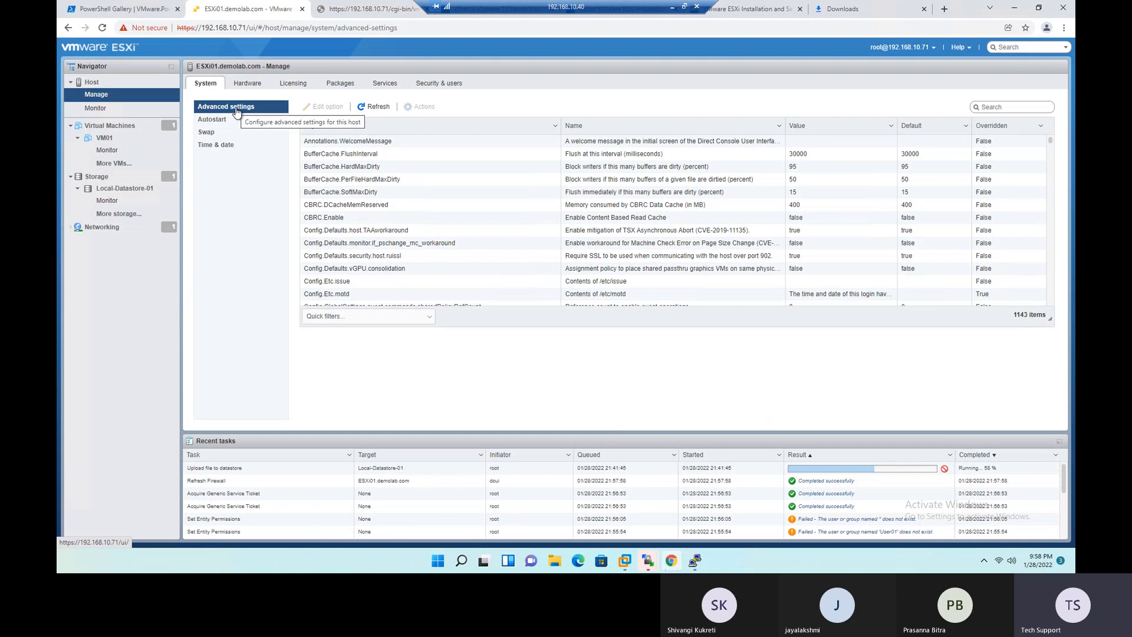
scroll(399, 172, "down", 14)
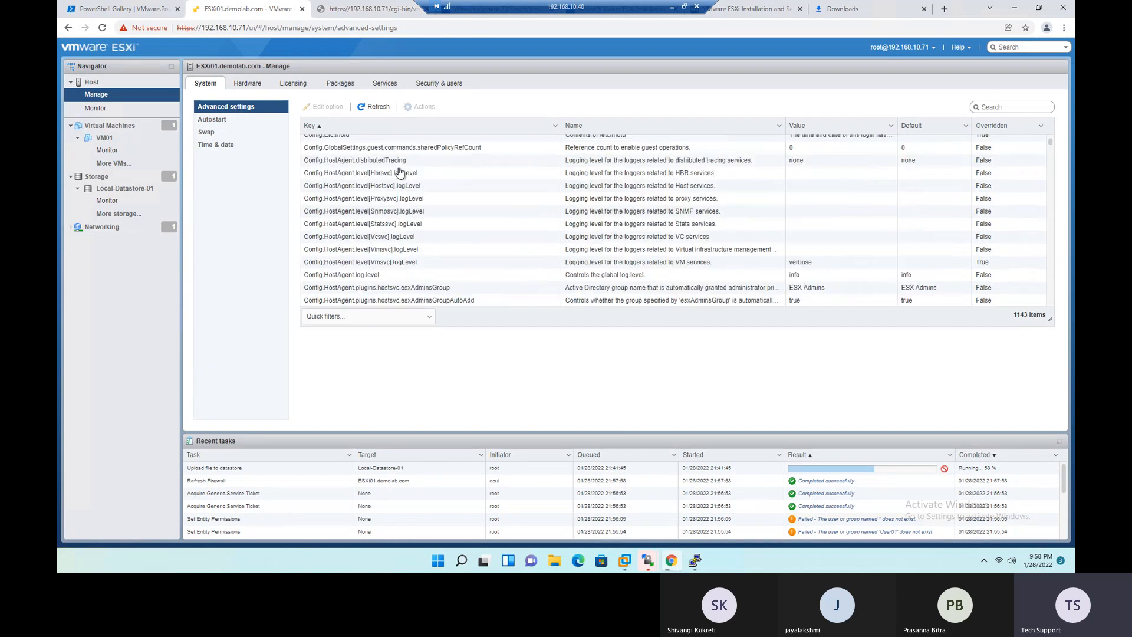
scroll(399, 173, "down", 15)
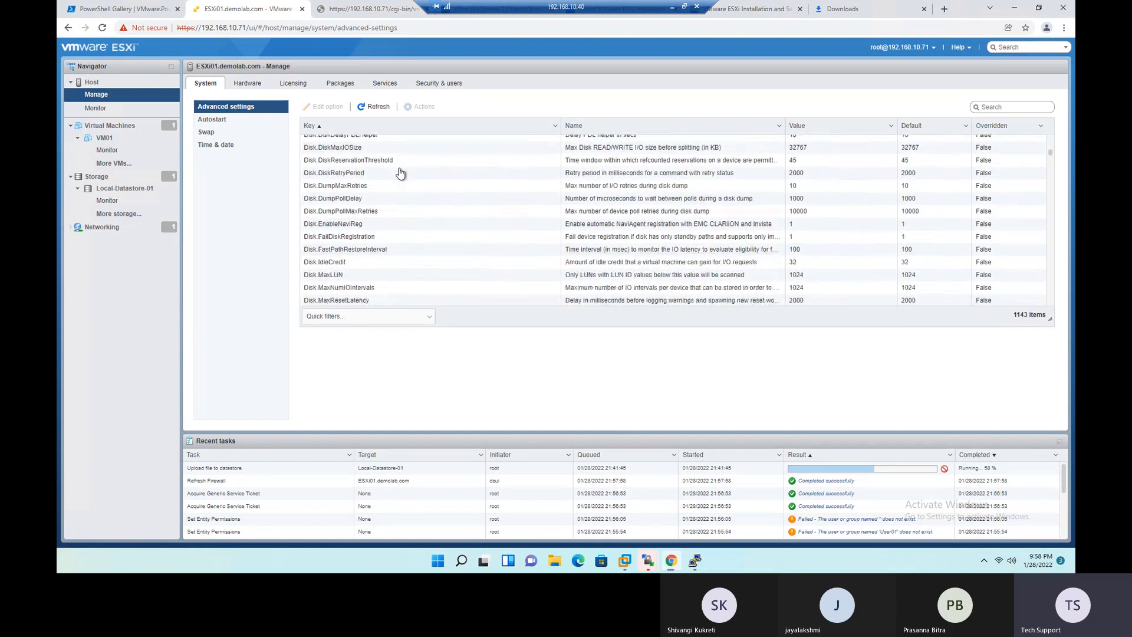
scroll(400, 173, "down", 10)
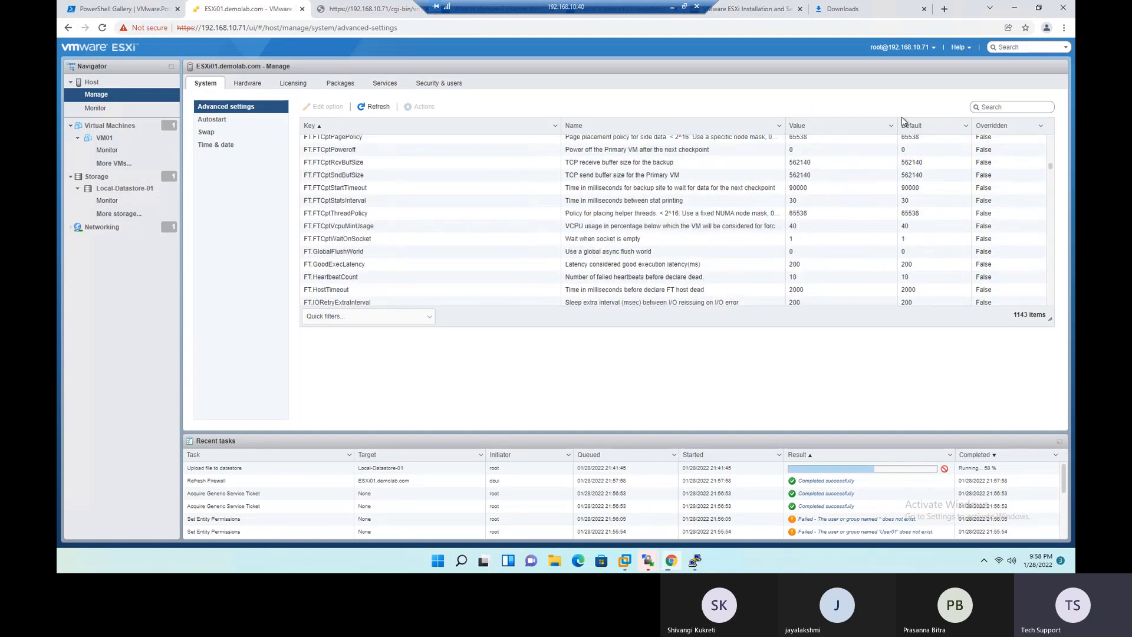
- Filter the advanced settings by "syslog" and view the details of the Syslog.global.logDir key
left_click(996, 110)
type("syslog")
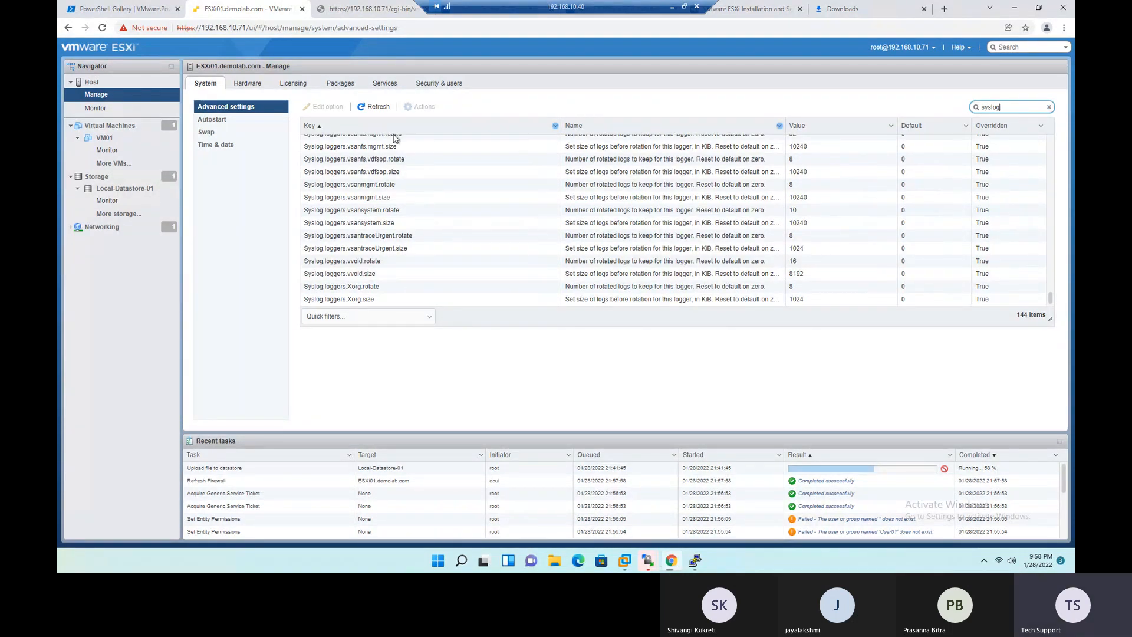
scroll(437, 277, "up", 5)
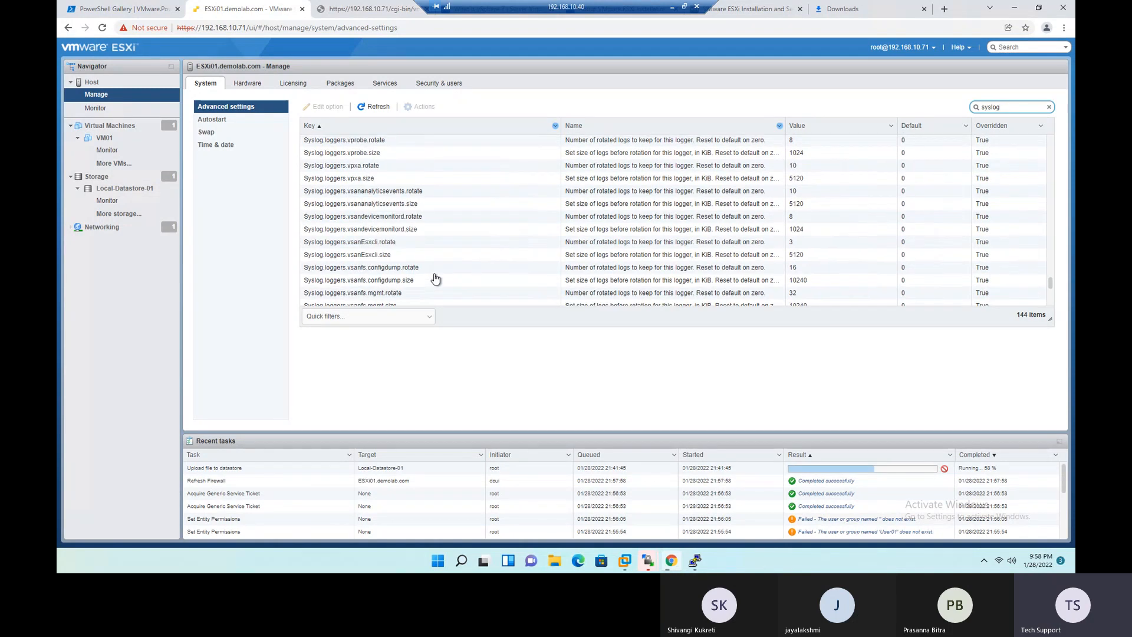
scroll(459, 269, "up", 10)
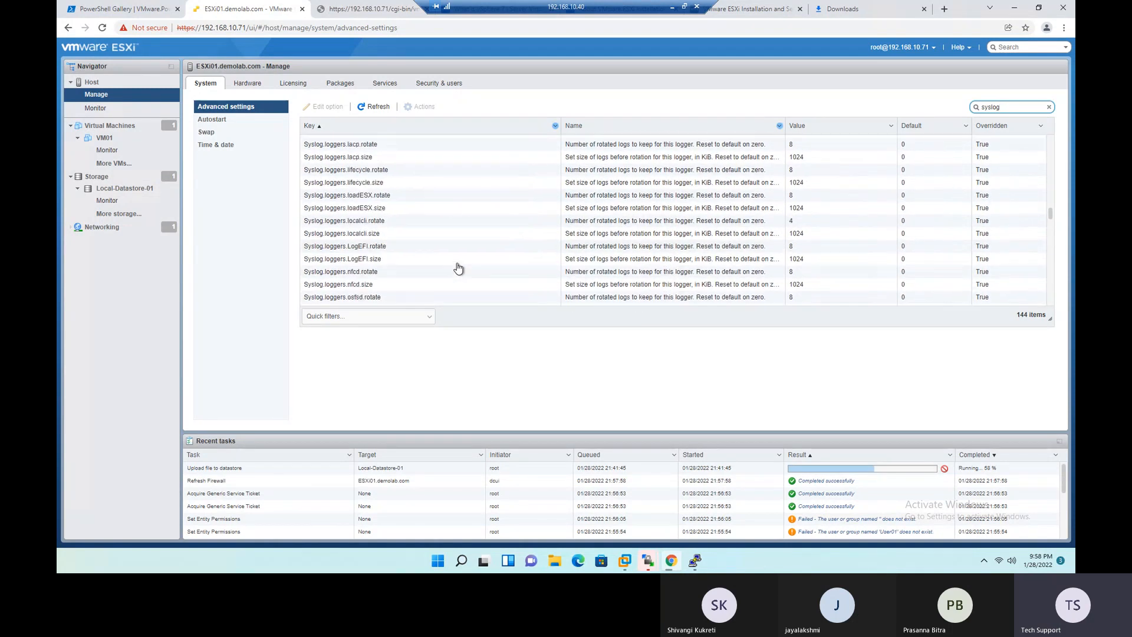
scroll(459, 269, "up", 10)
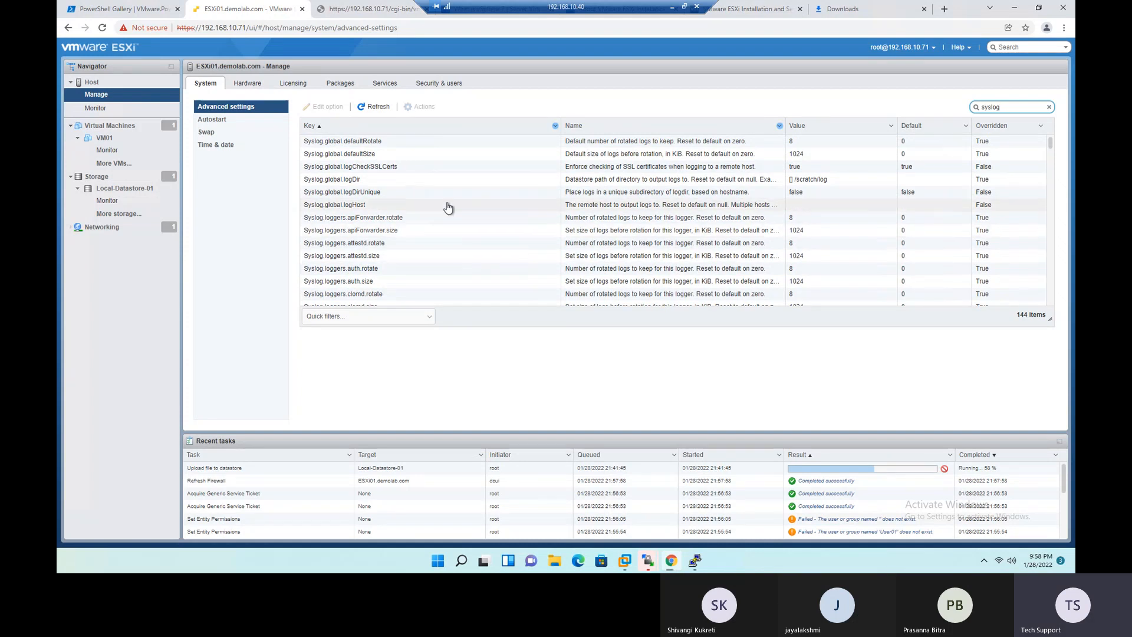
left_click(419, 184)
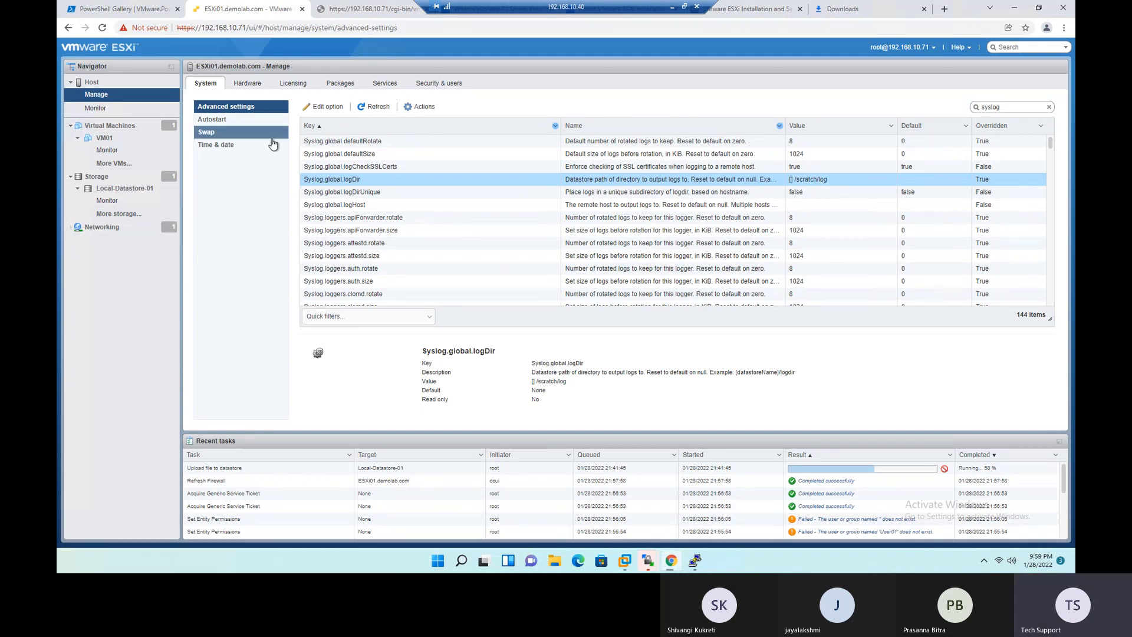
- Review the host's autostart configuration, then enable autostart and save the change
left_click(216, 121)
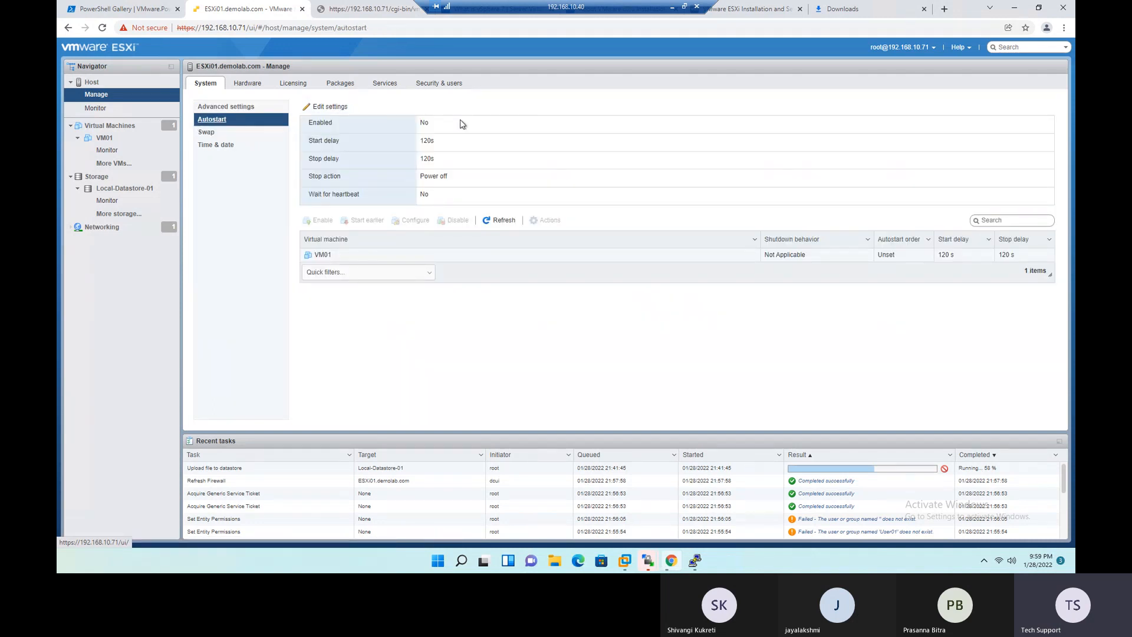
double_click(424, 123)
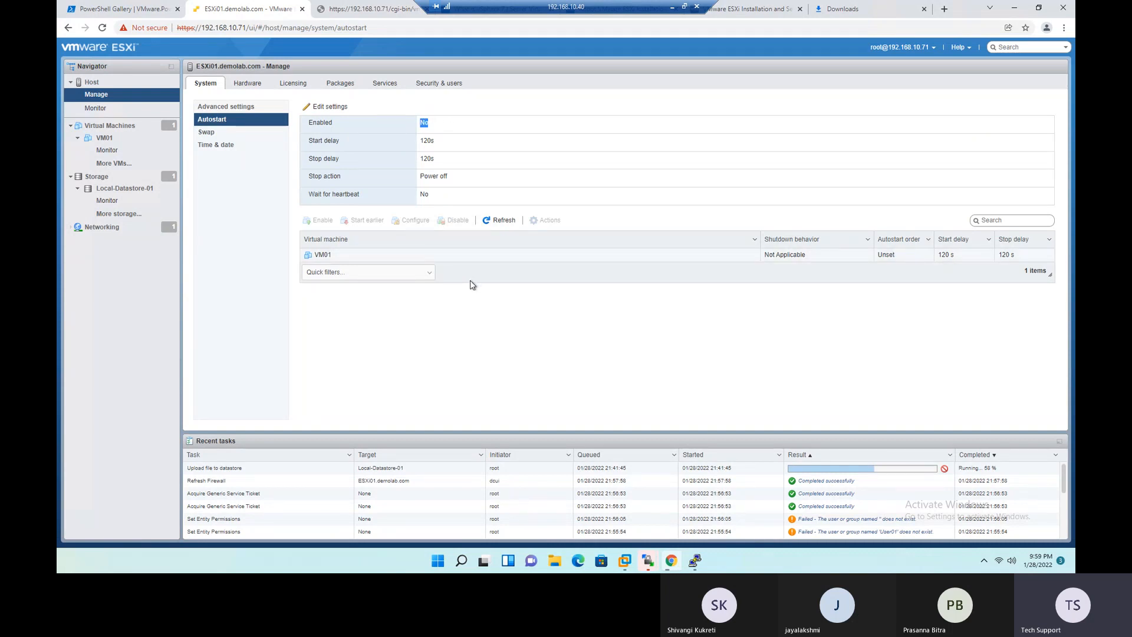
left_click(466, 131)
left_click(328, 108)
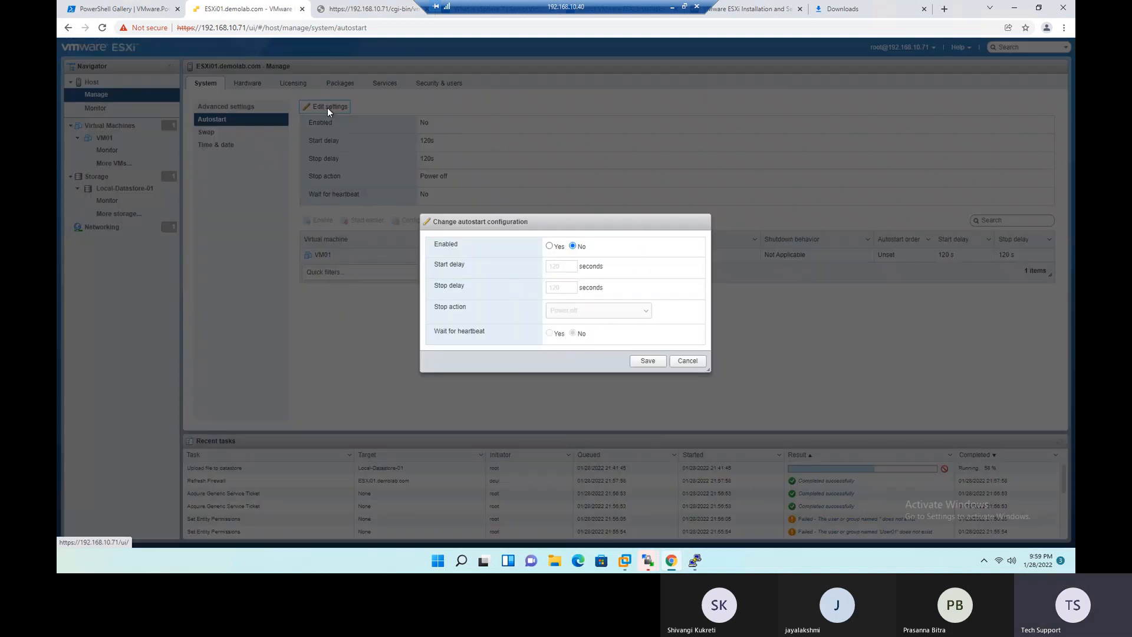
left_click(549, 247)
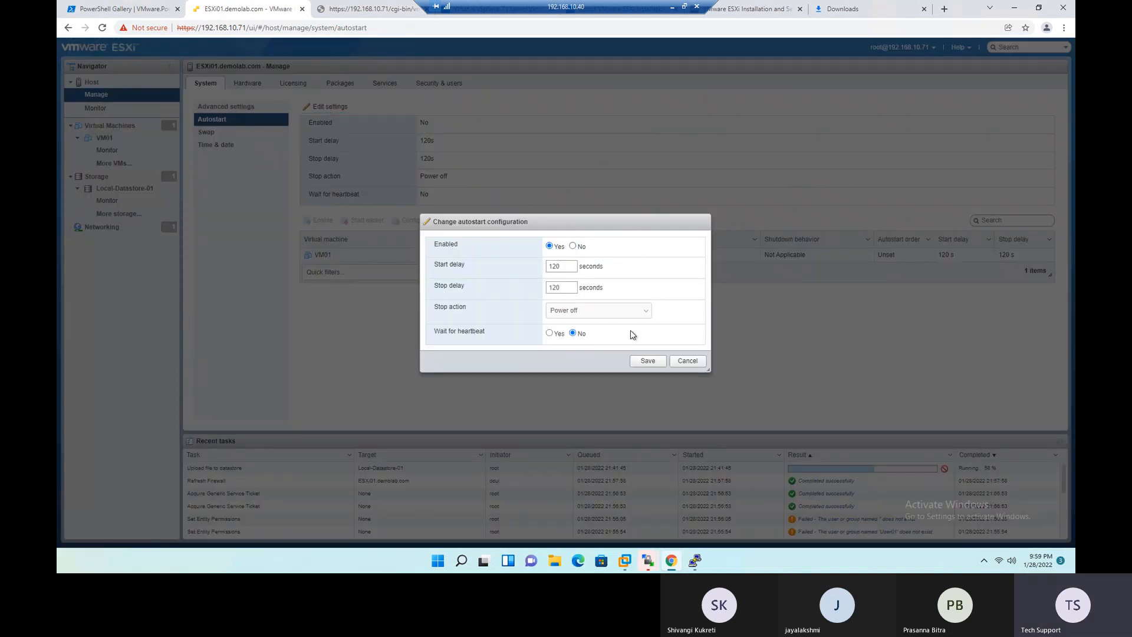
left_click(647, 361)
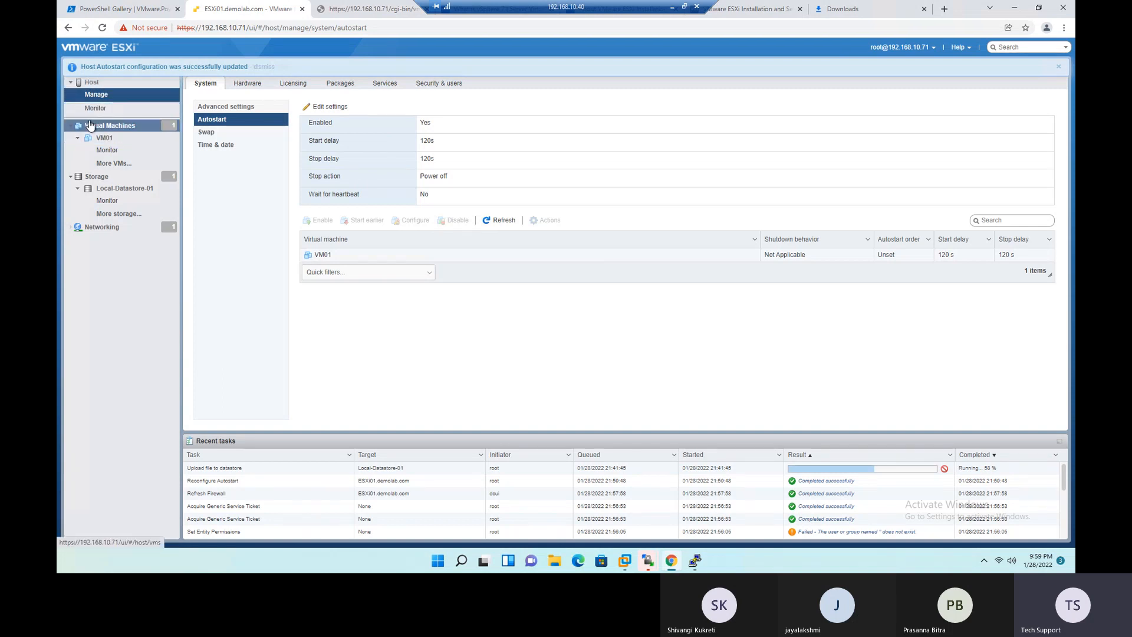
- Check the Enabled value of the autostart configuration, then disable autostart again and save
left_click_drag(436, 124, 411, 123)
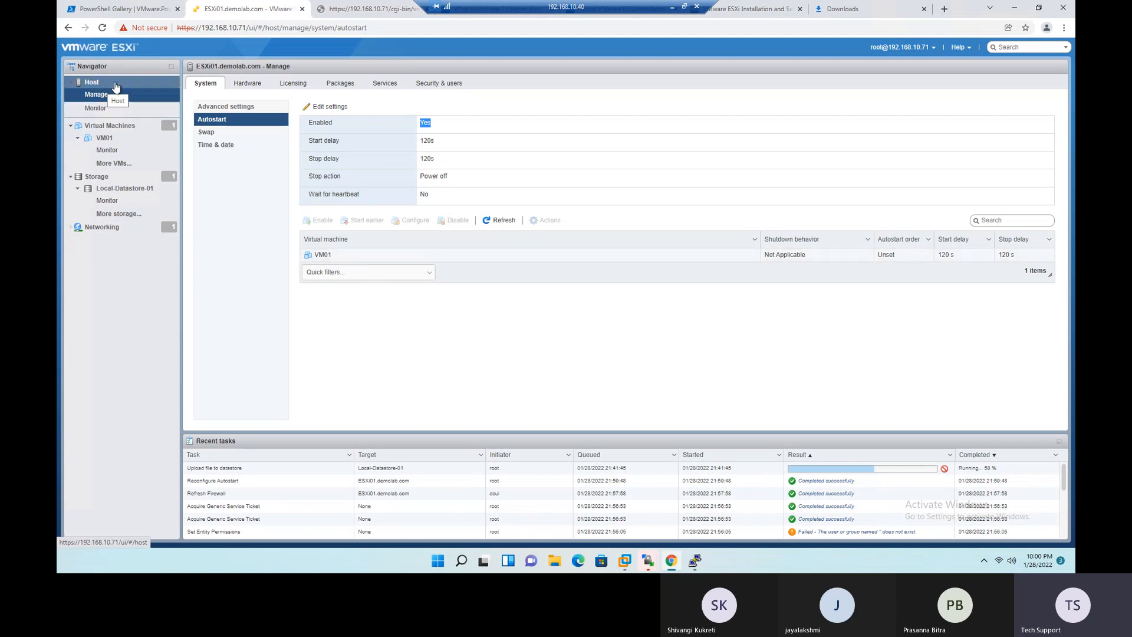
left_click(460, 128)
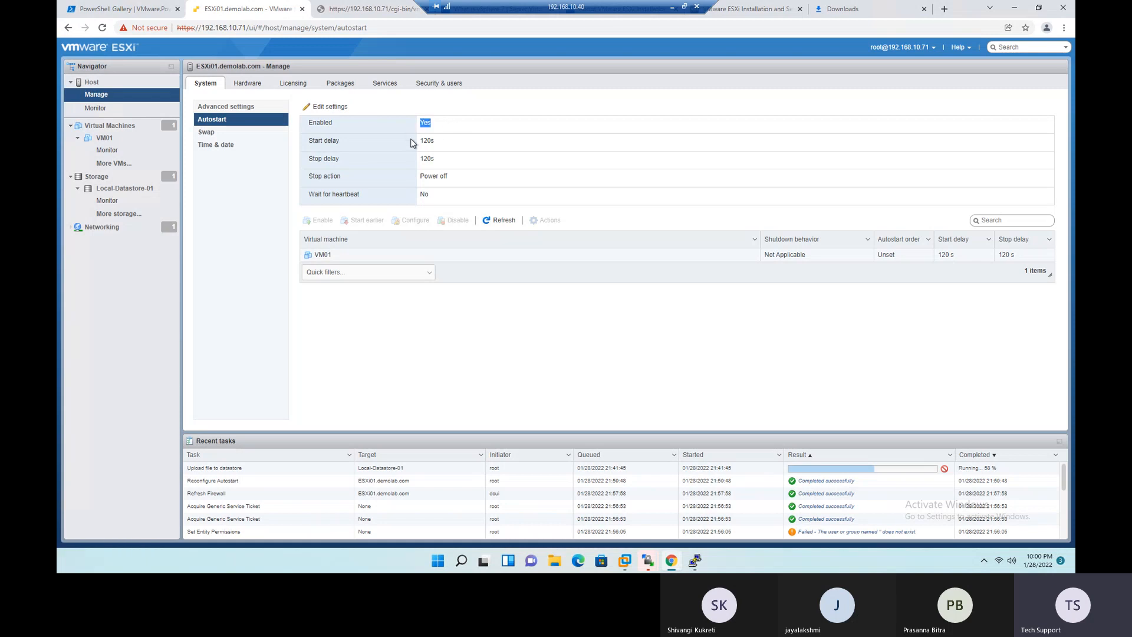
left_click(325, 106)
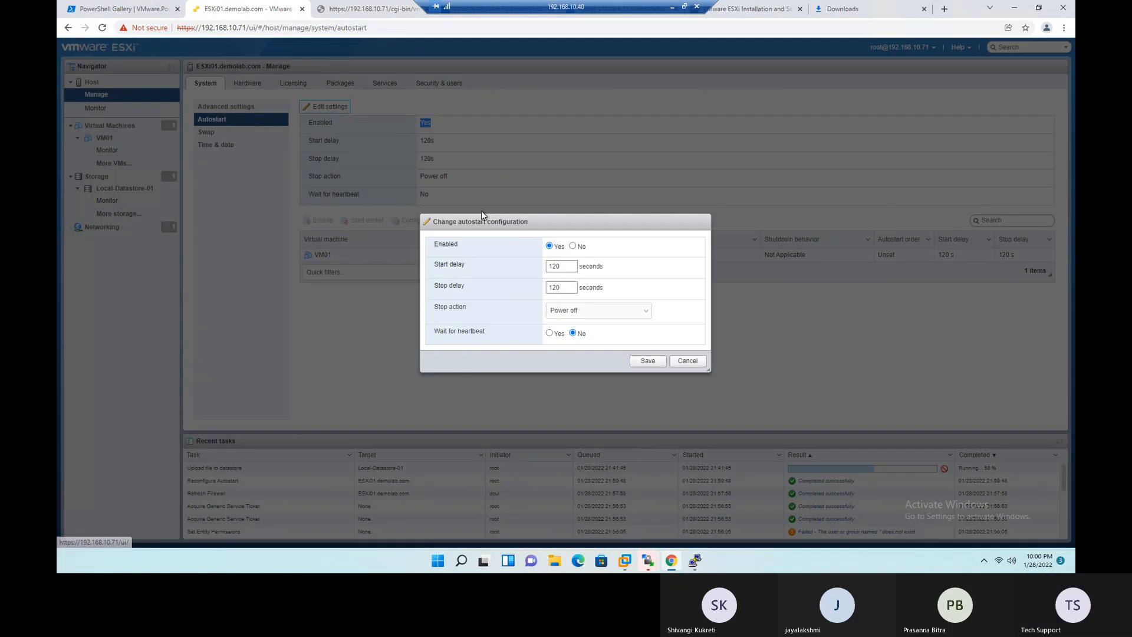
left_click(572, 246)
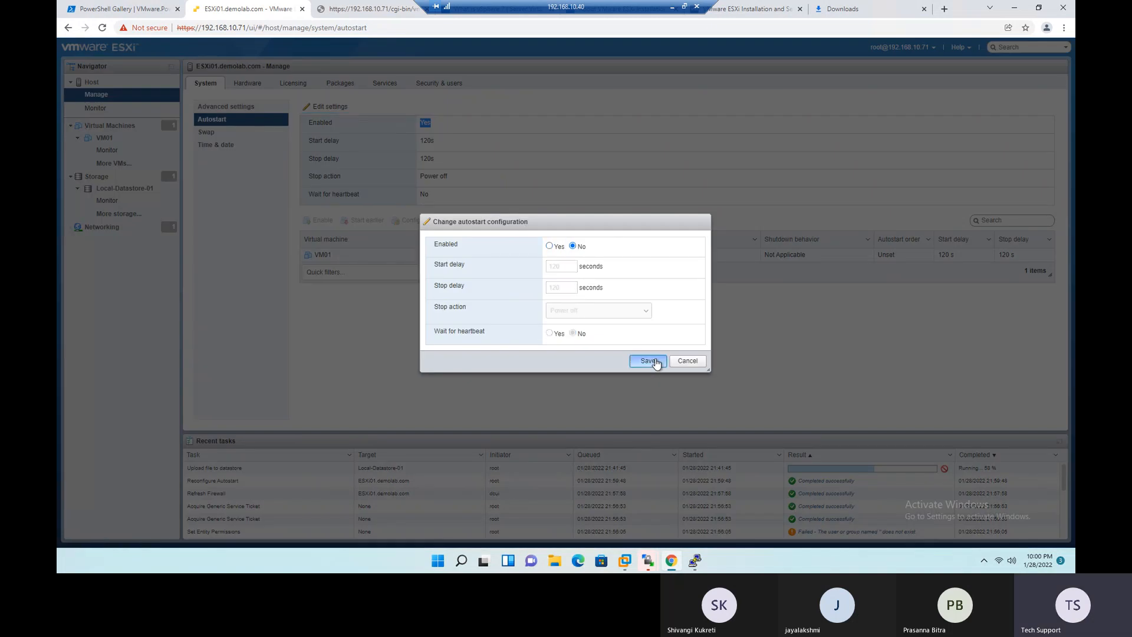
left_click(656, 364)
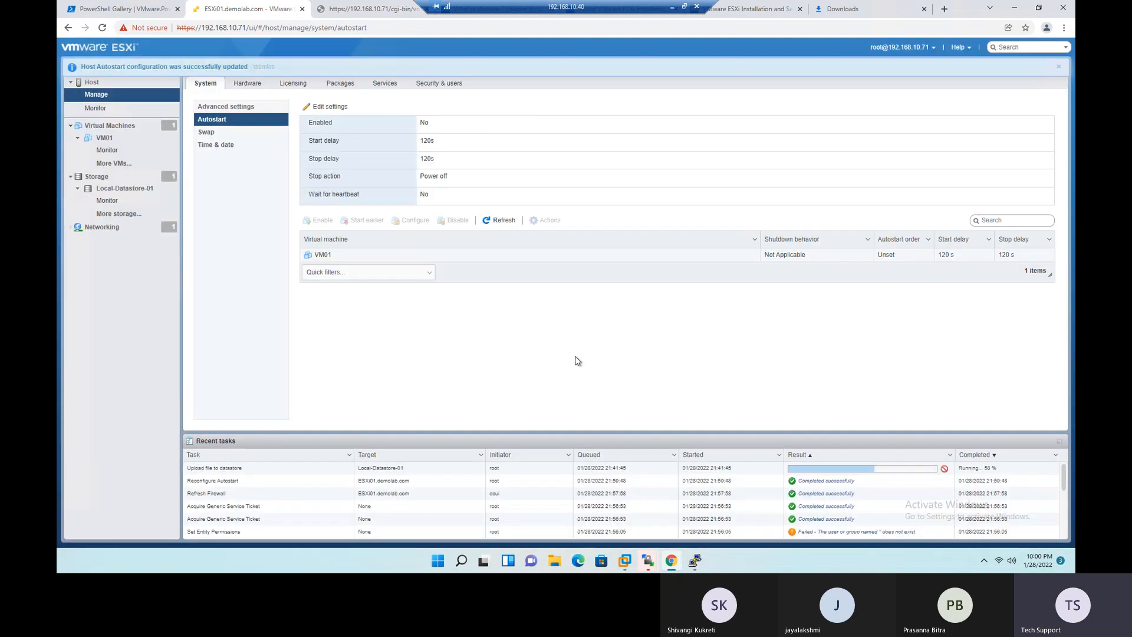
- Review the host's swap settings, then check the memory usage on the host overview
left_click(227, 138)
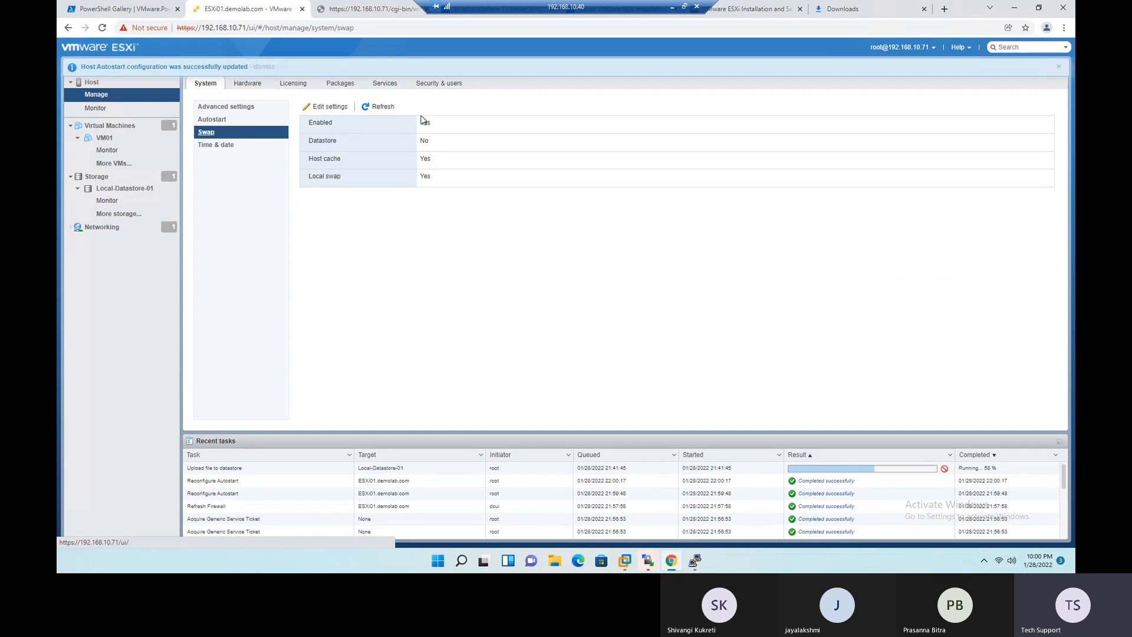
left_click_drag(451, 127, 420, 127)
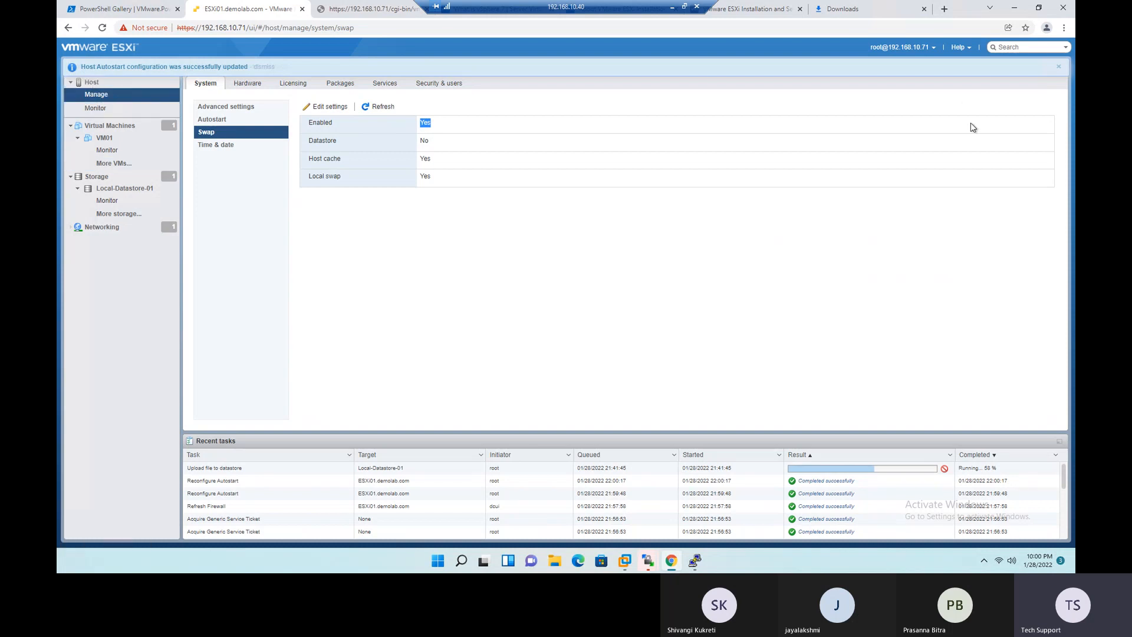
left_click(102, 88)
left_click_drag(1045, 125, 1035, 126)
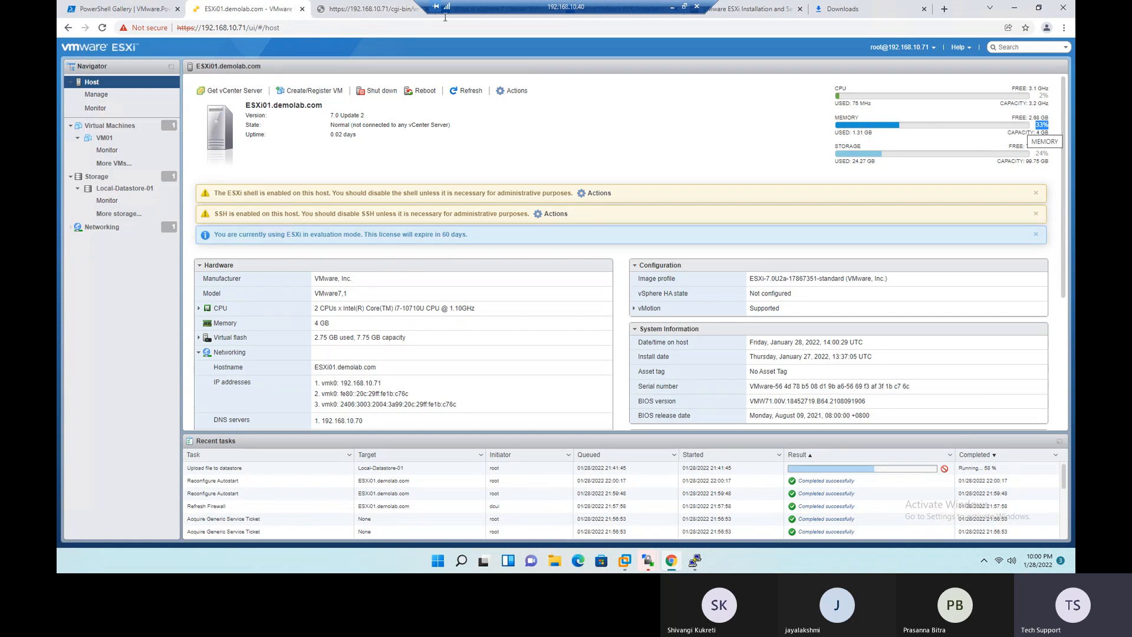
- Return to the host's system settings and compare its date and time with the local clock, also checking the NTP service status
left_click(100, 95)
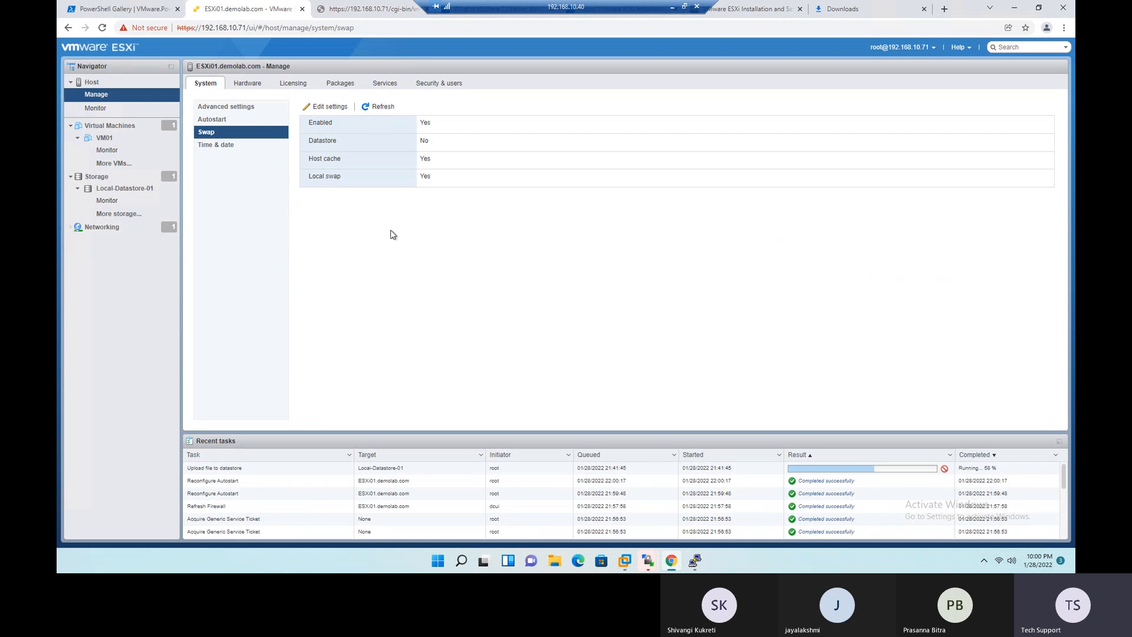
left_click(219, 146)
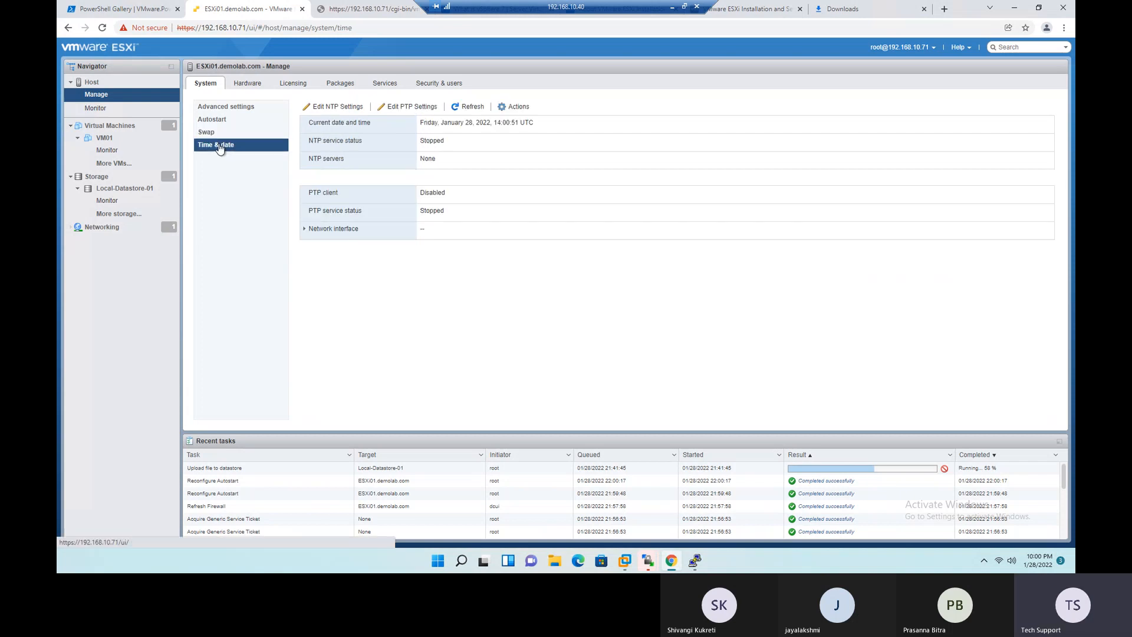
left_click_drag(313, 123, 622, 124)
left_click(624, 141)
left_click_drag(551, 122, 496, 122)
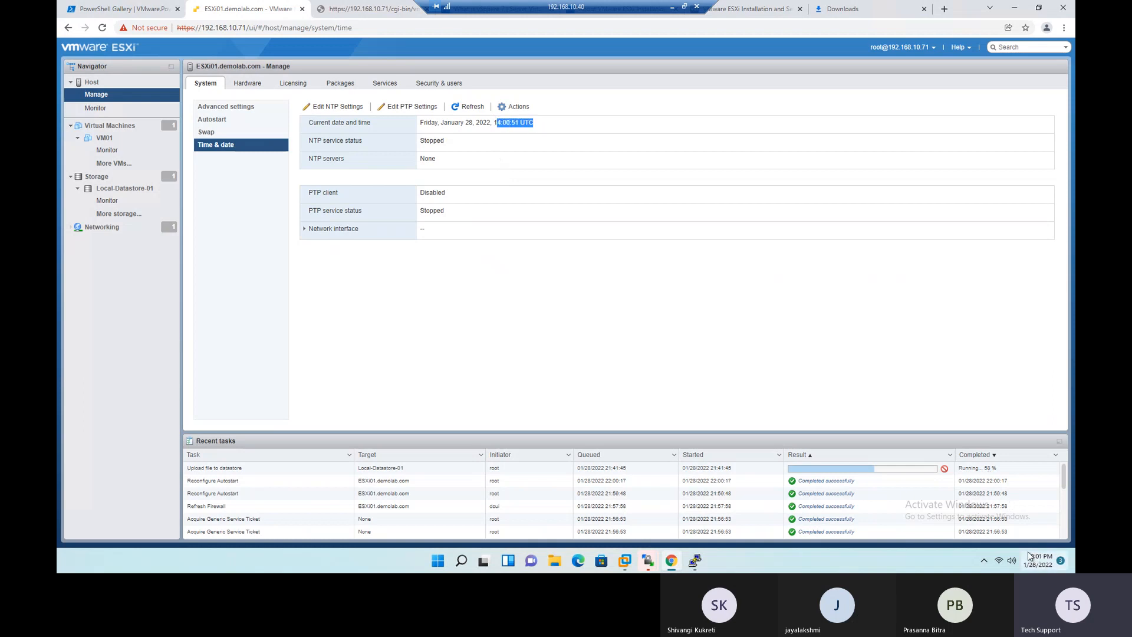
left_click(513, 152)
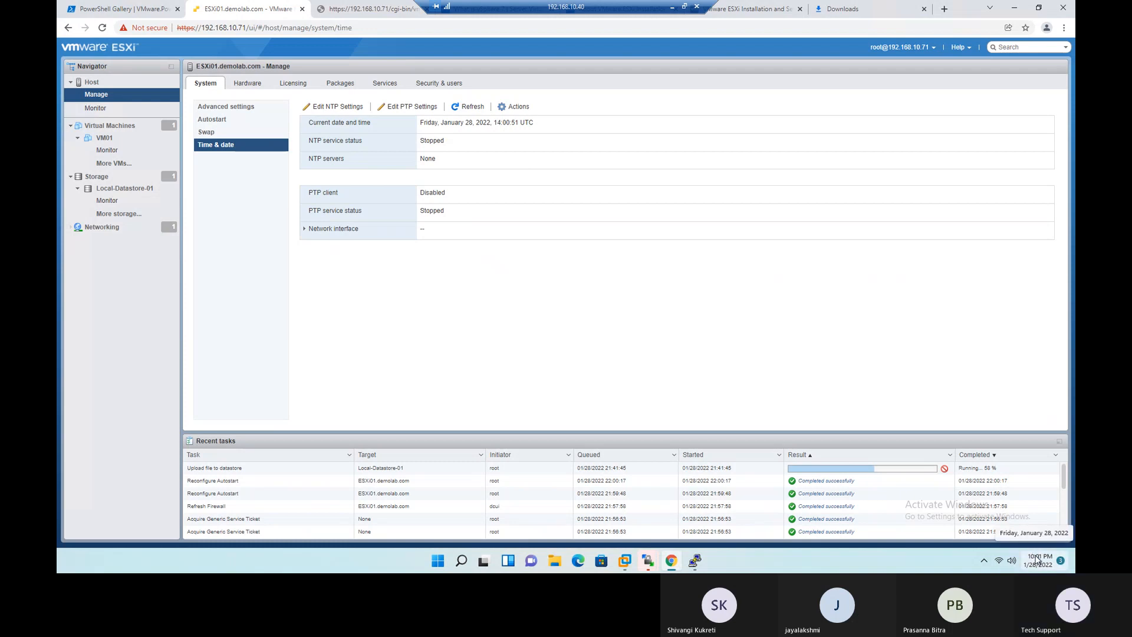
left_click_drag(308, 140, 354, 142)
left_click(314, 151)
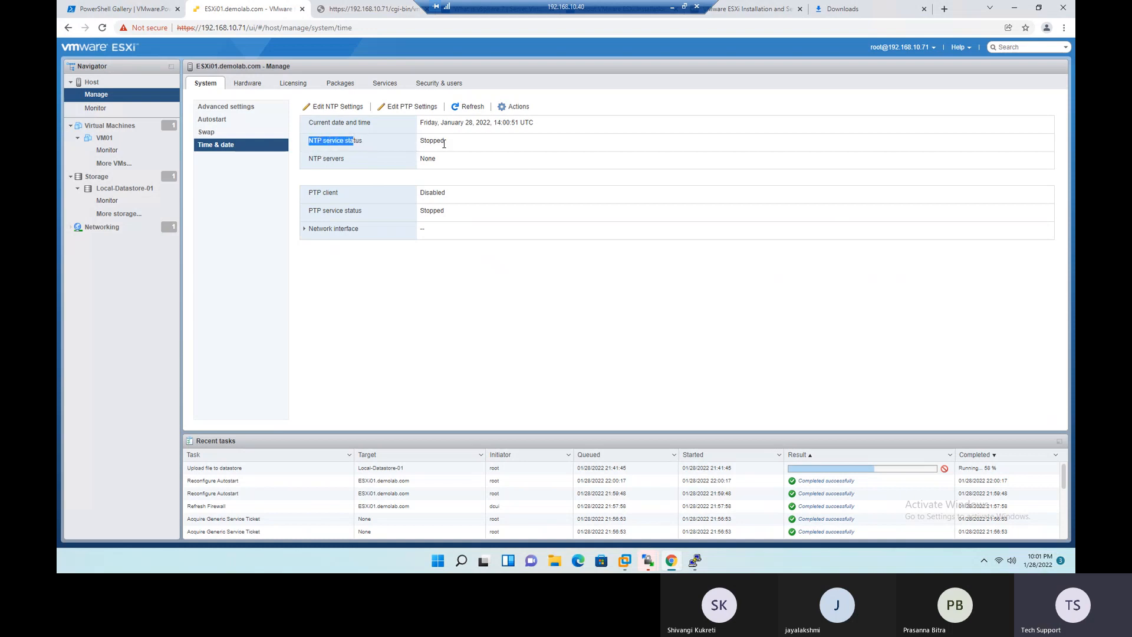
left_click(509, 158)
- Review the host's PCI devices and its power management policy in the hardware settings
left_click(251, 87)
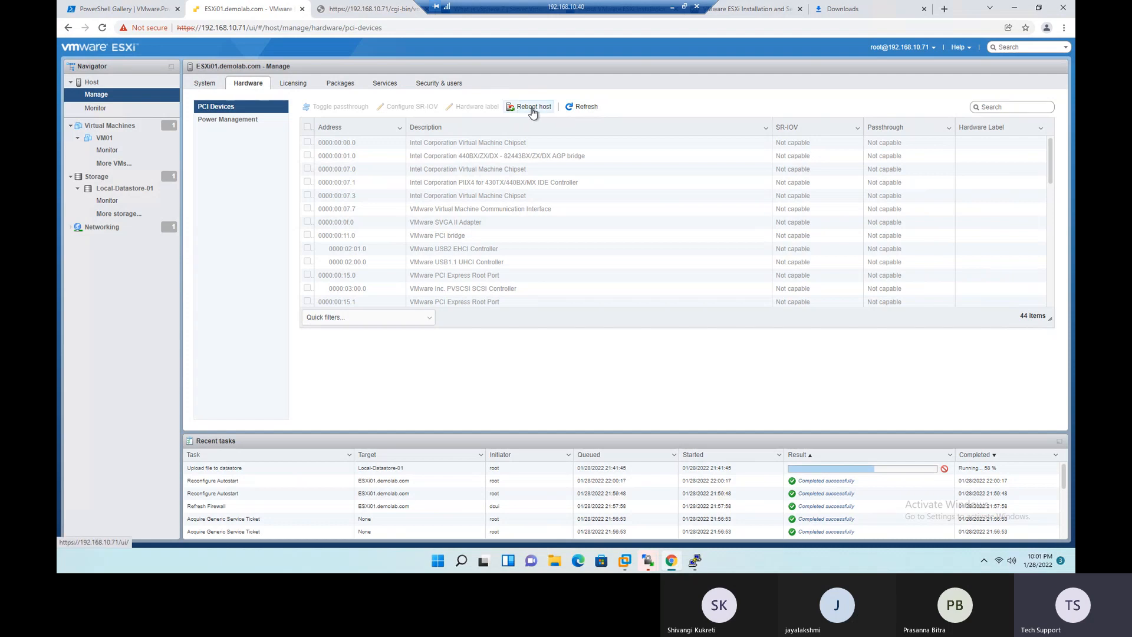
left_click(237, 125)
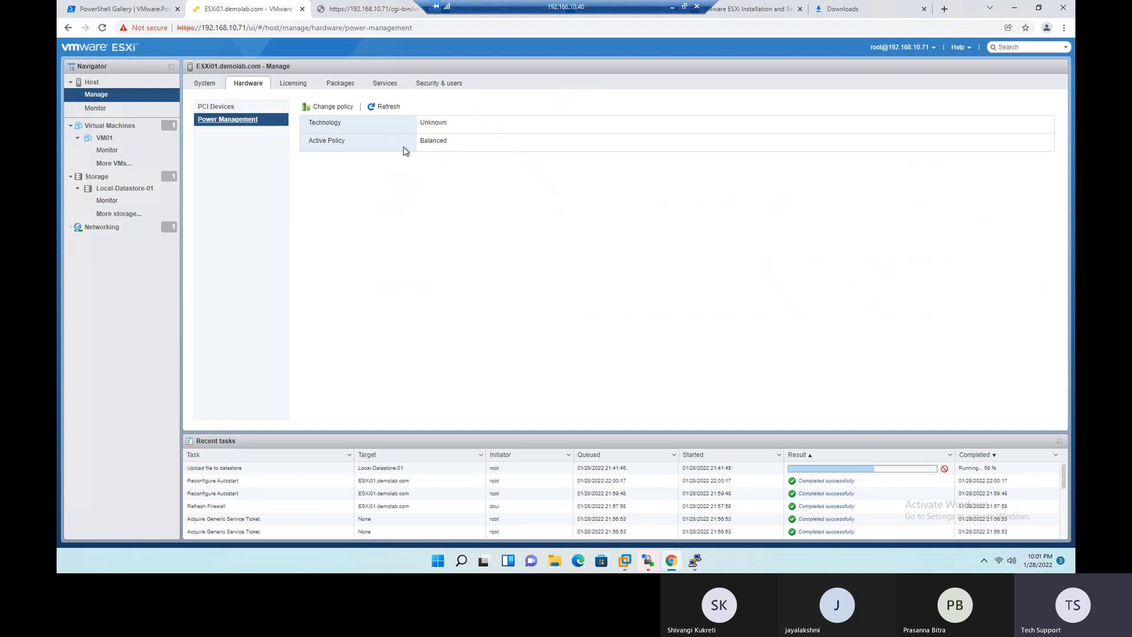
- Change the host's power management policy to High performance and check the active policy
left_click(323, 107)
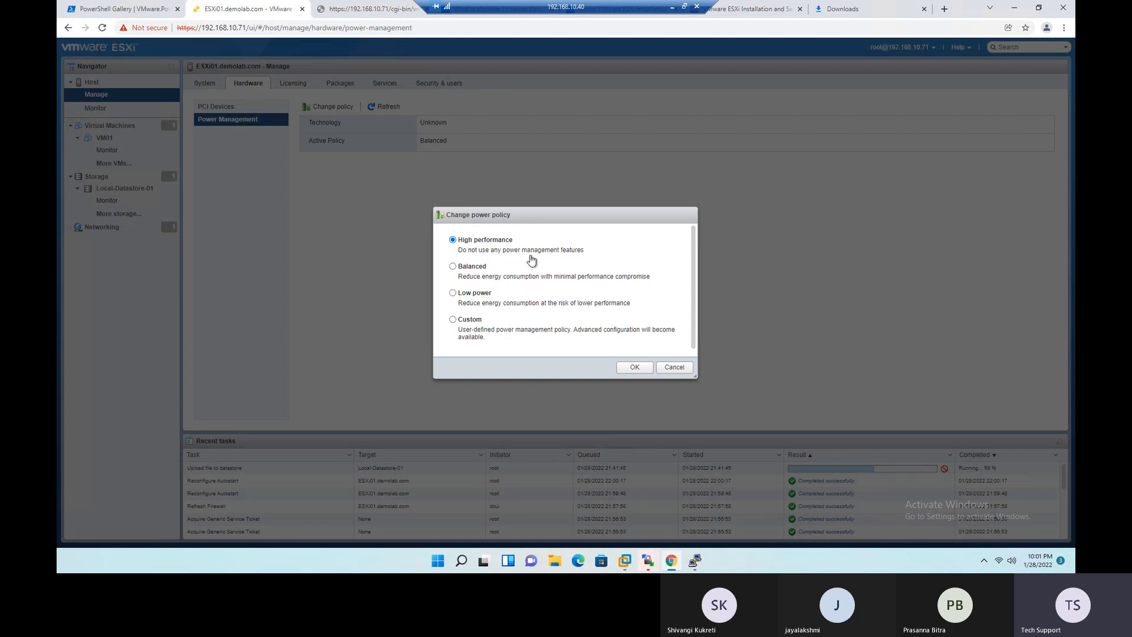
left_click_drag(598, 250, 461, 254)
left_click(671, 304)
left_click(635, 367)
left_click_drag(417, 141, 512, 149)
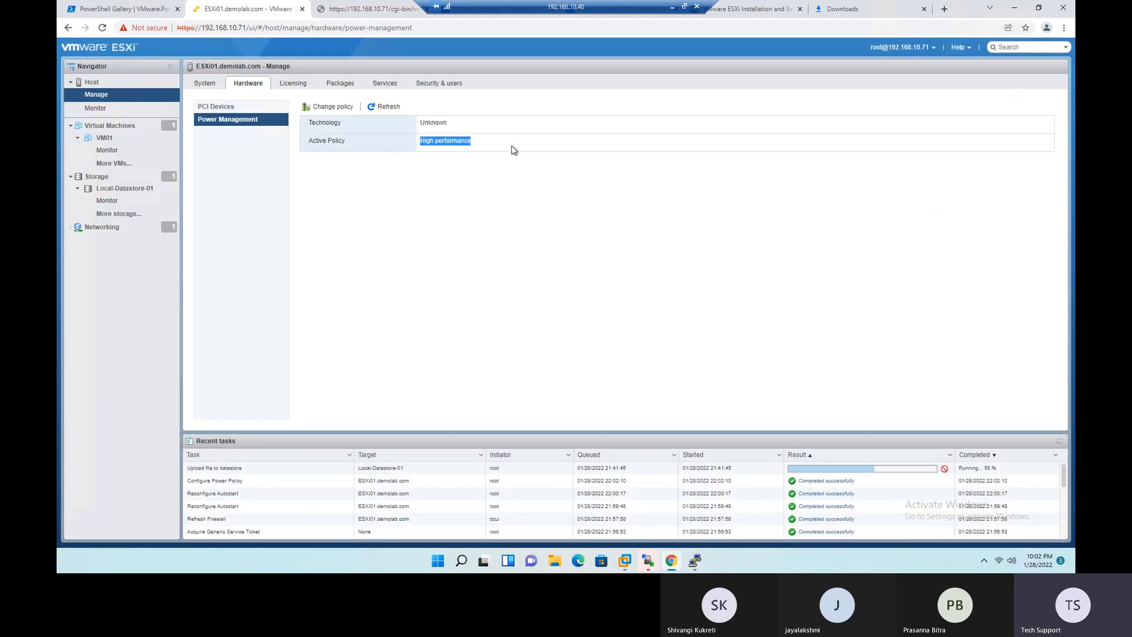
- Review the High performance description among the power policy options, then leave without changing the policy
left_click(330, 108)
left_click_drag(478, 251, 590, 253)
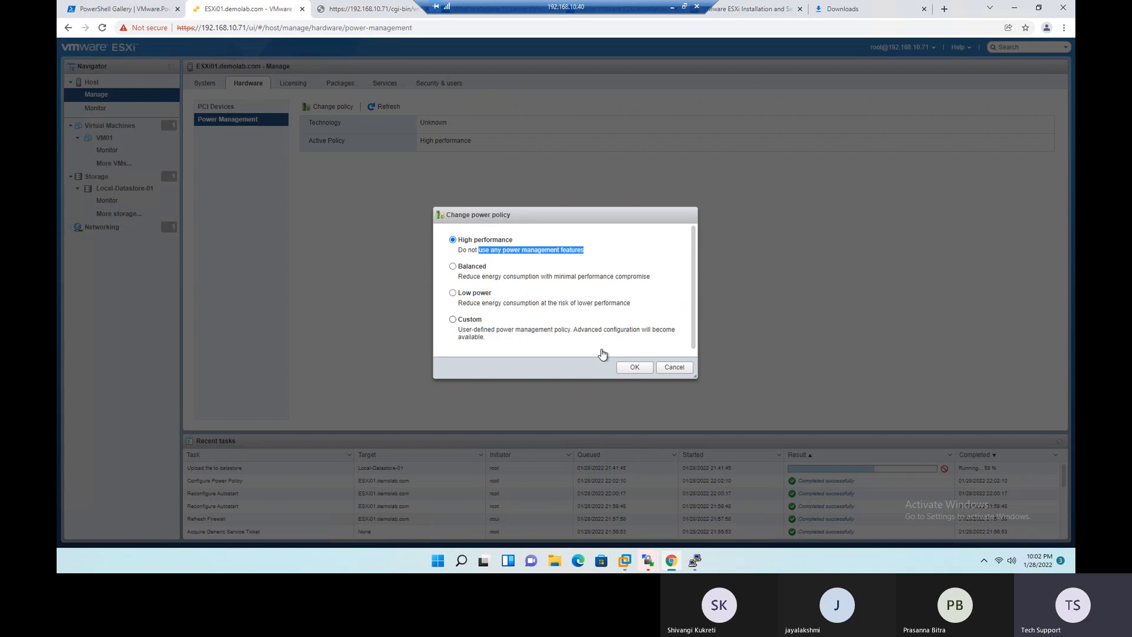
left_click(676, 371)
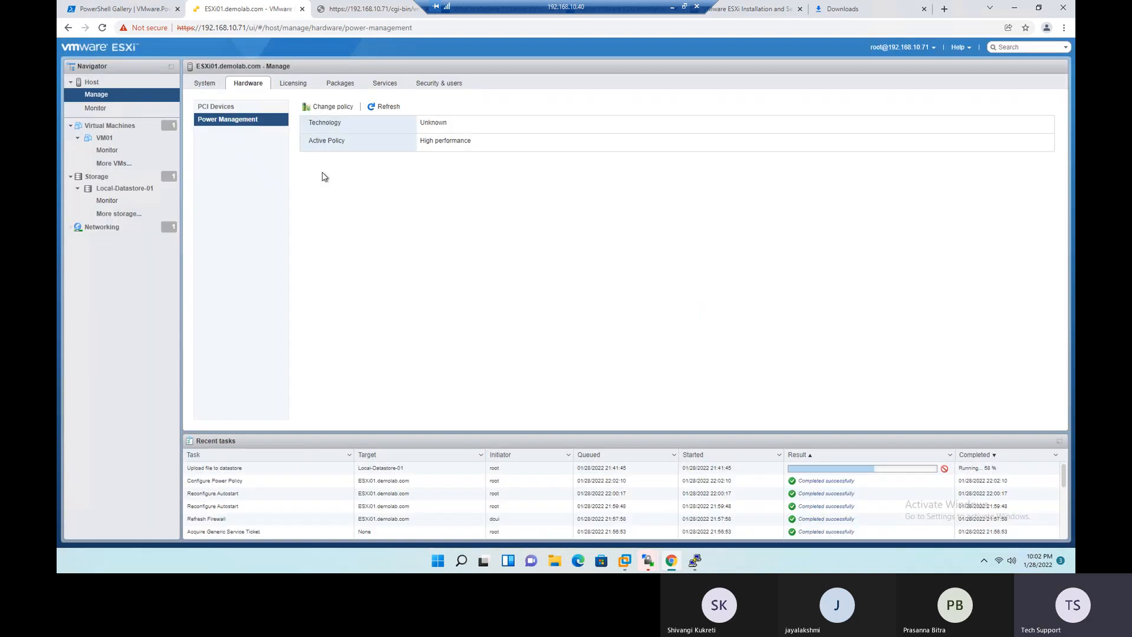
- Review the host's evaluation license and license actions, opening the license key assignment and cancelling it without entering a key
left_click(296, 87)
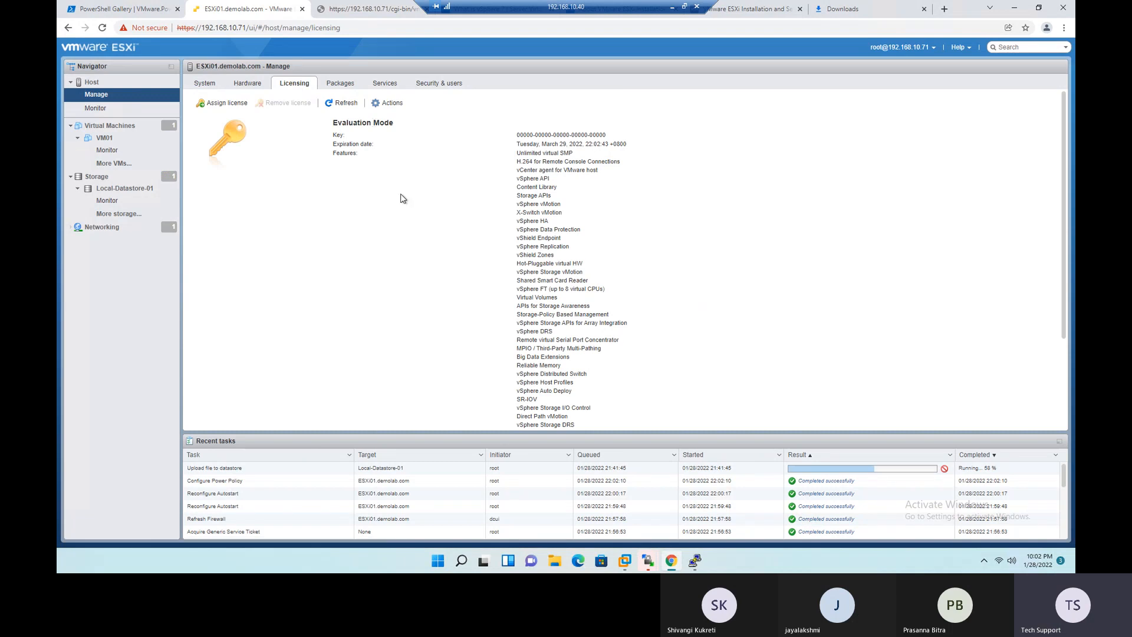
left_click_drag(332, 129, 416, 125)
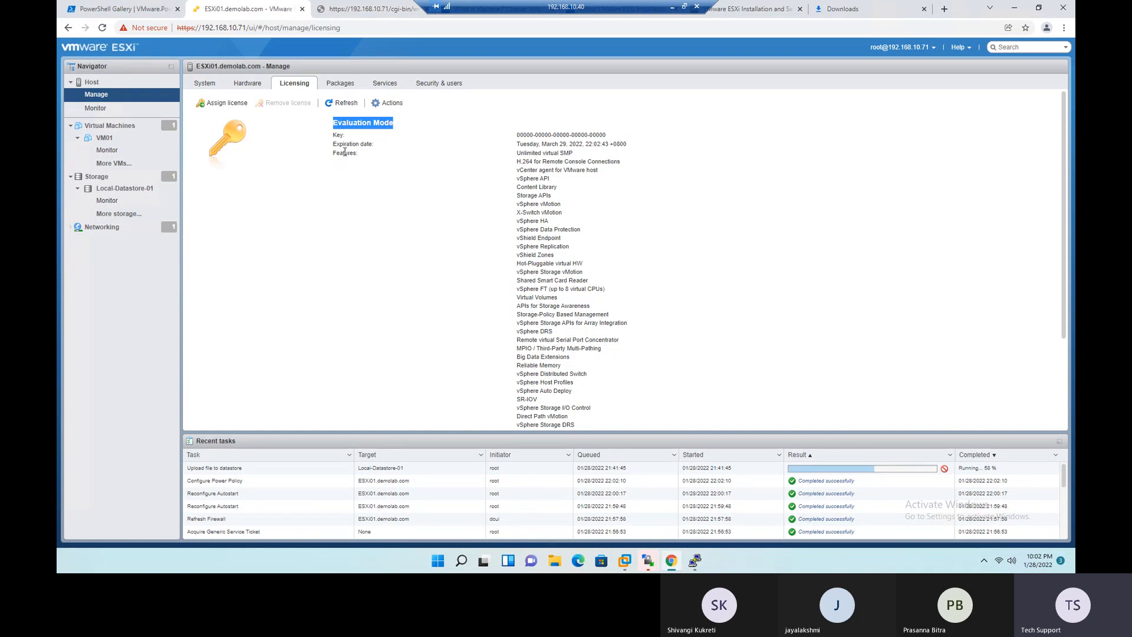
left_click(224, 103)
left_click(561, 257)
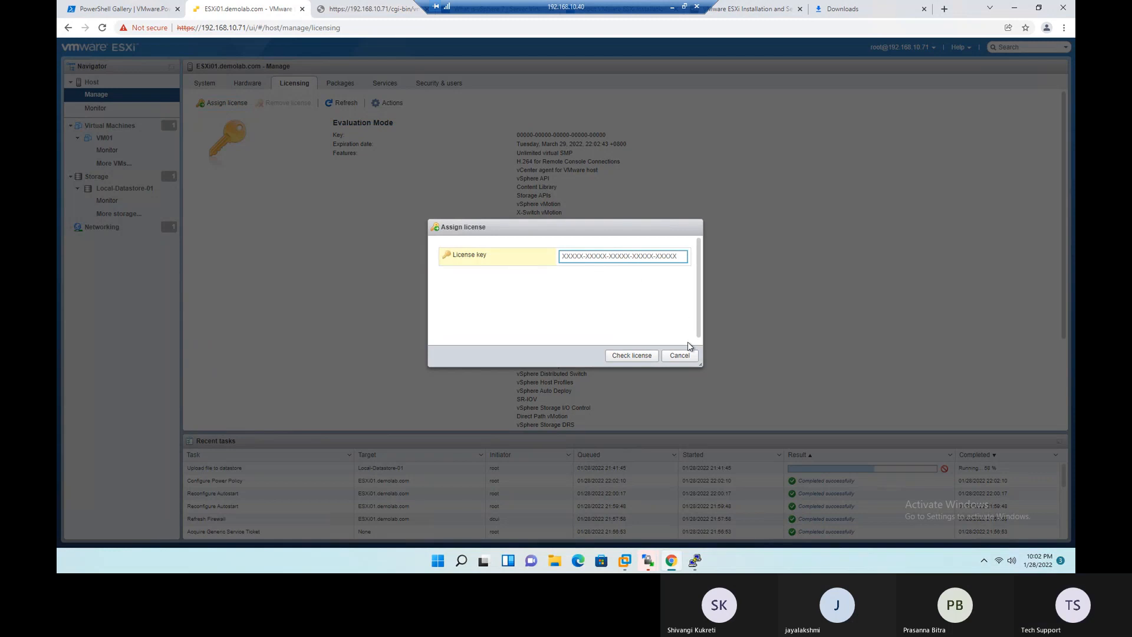
left_click(681, 355)
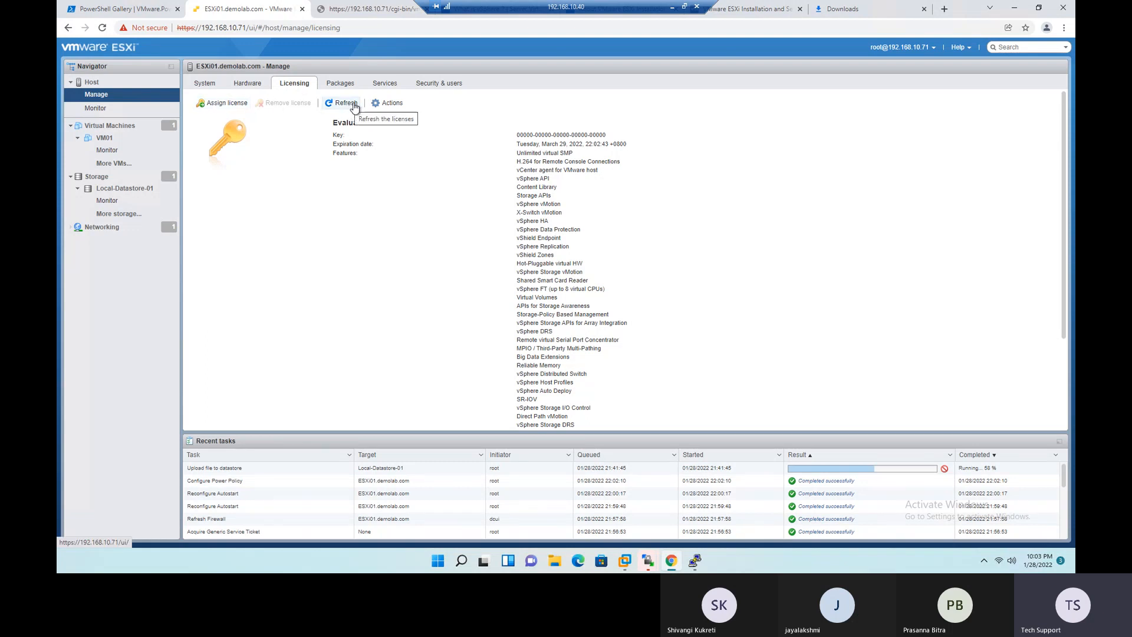
left_click(393, 104)
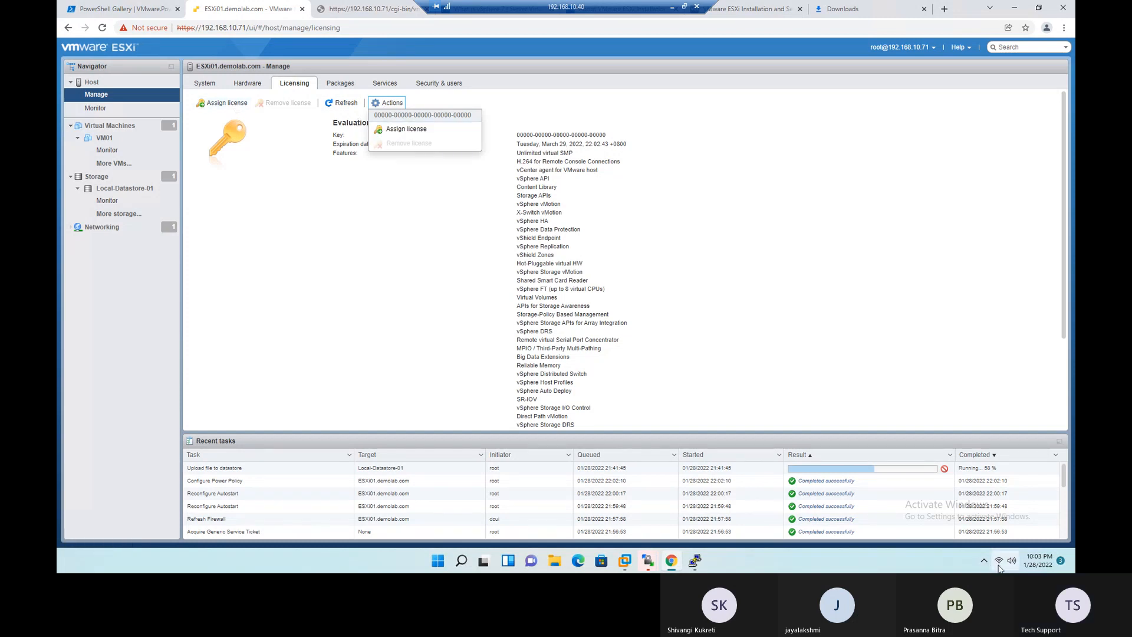
- Switch to the Teams meeting, admit the guest waiting in the lobby, and minimize the meeting window
left_click(672, 8)
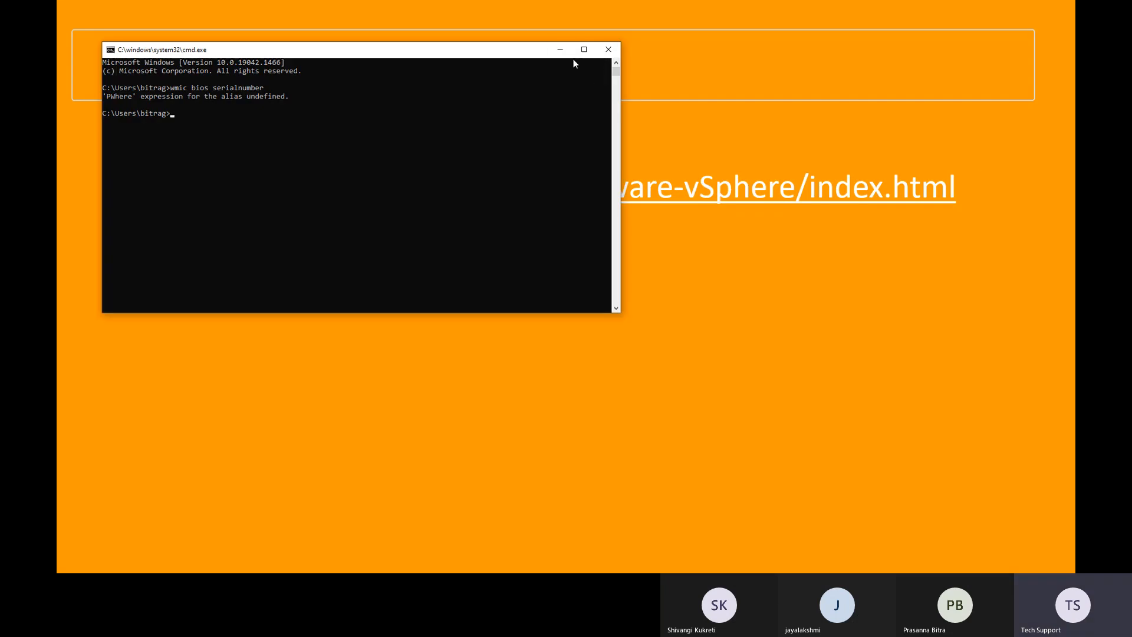
left_click(561, 50)
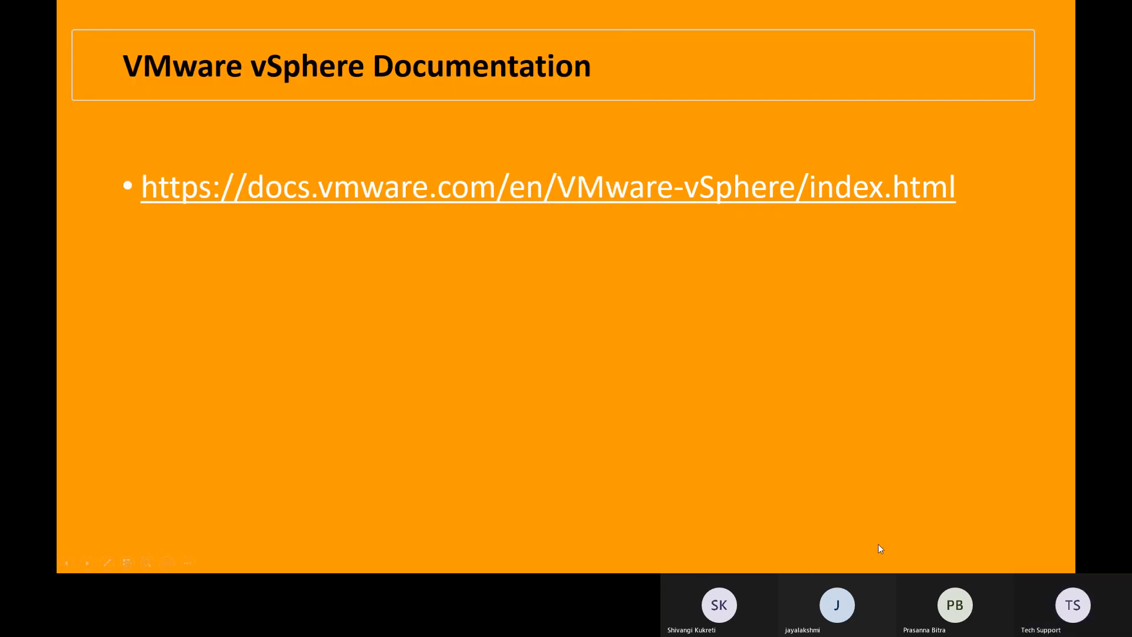
key("alt+Tab")
key("alt+Tab")
key("alt+Tab")
key("alt+Tab")
left_click(840, 90)
key("alt+Tab")
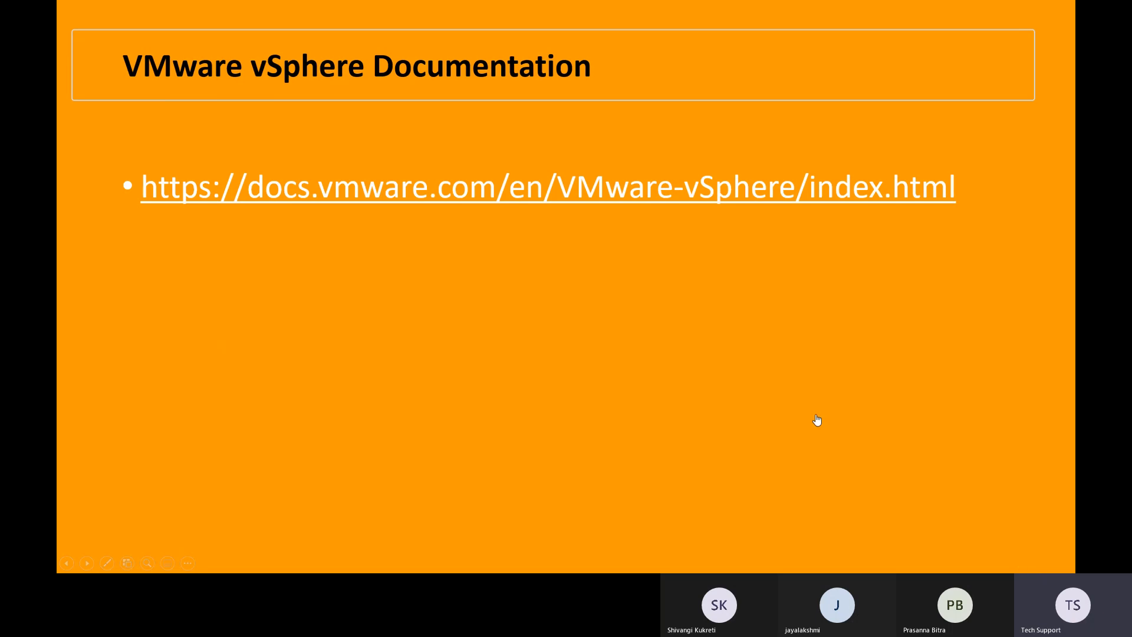
key("alt+Tab")
key("alt+Tab")
key("alt+Tab")
key("alt+Tab")
key("alt+Tab")
key("alt+Tab")
key("alt+Tab")
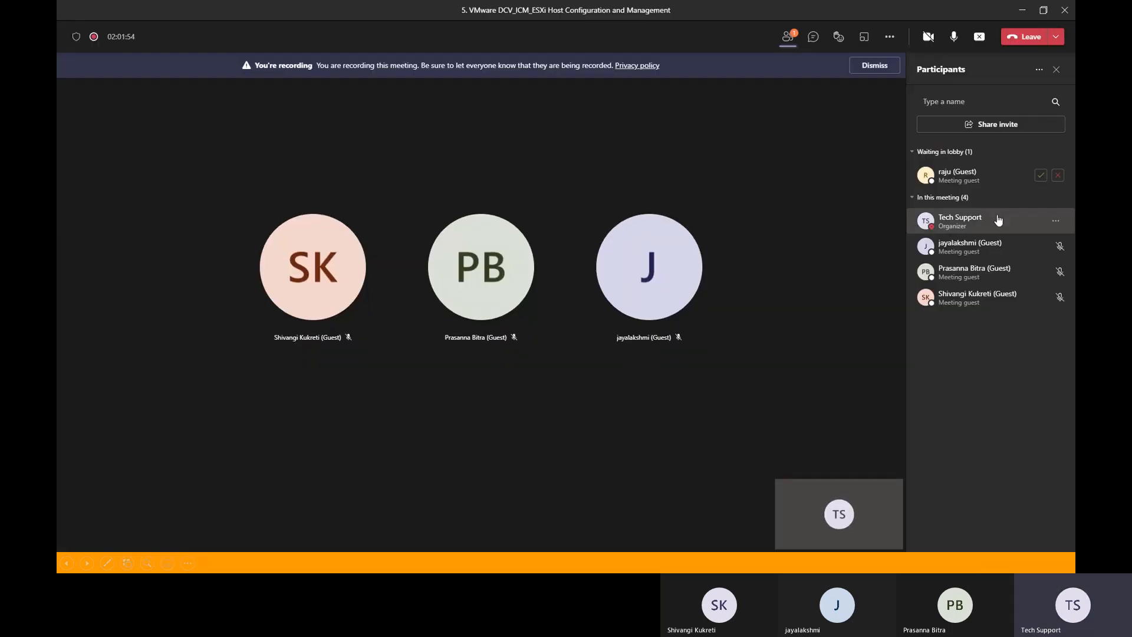
left_click(1041, 176)
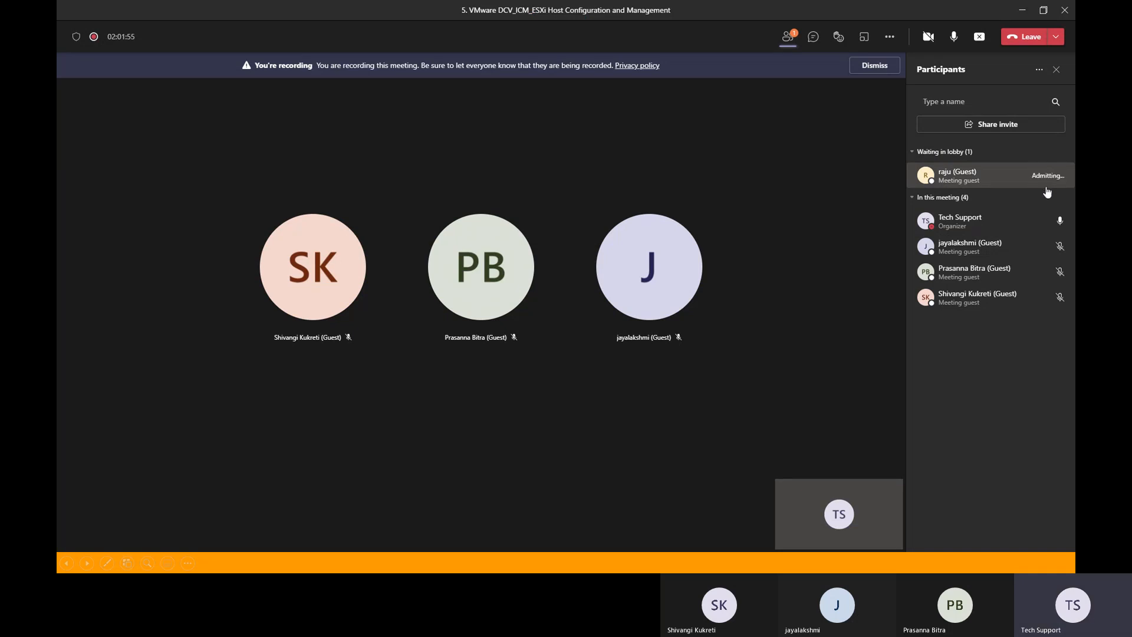
left_click(1022, 10)
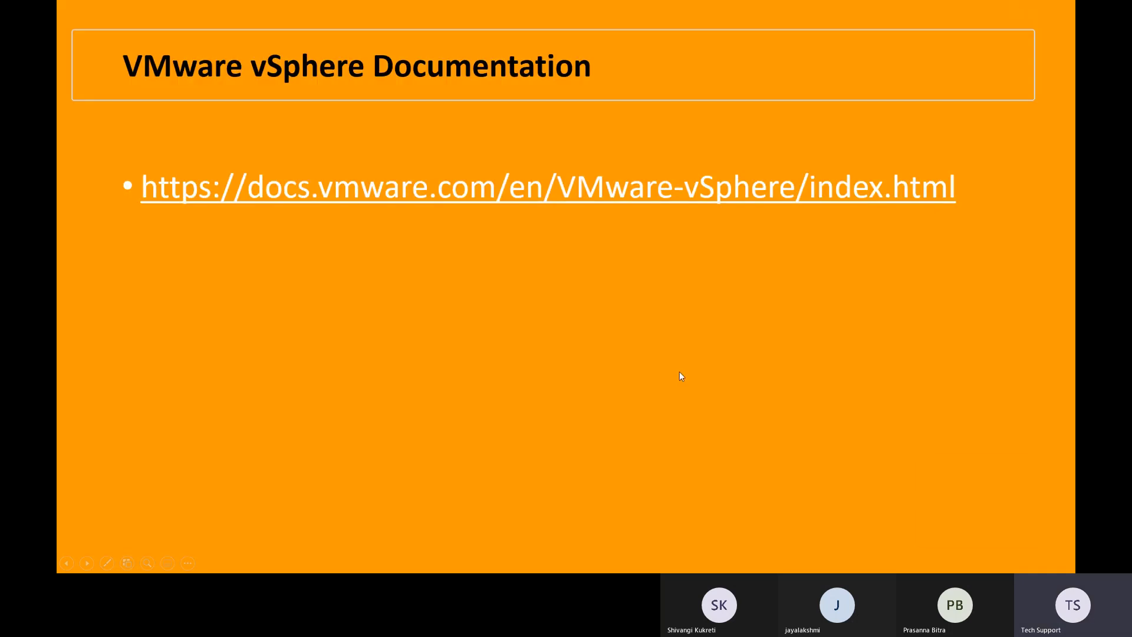
- Return to the ESXi host client in the remote session and review the packages installed on the host
key("alt+Tab")
key("alt+Tab")
key("alt+Tab")
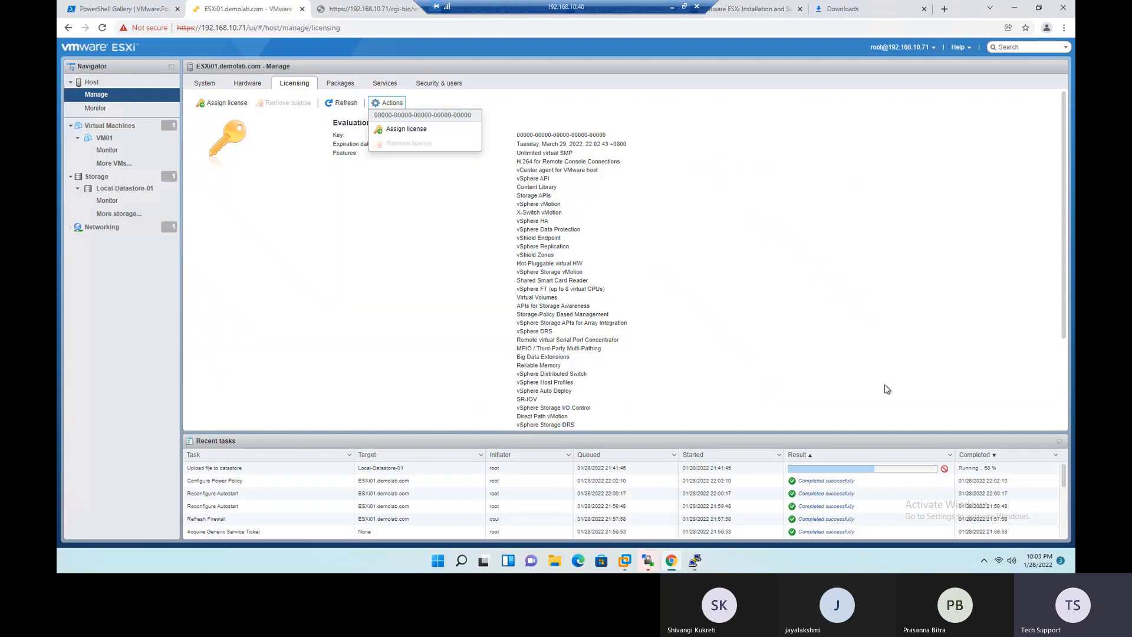
left_click(342, 83)
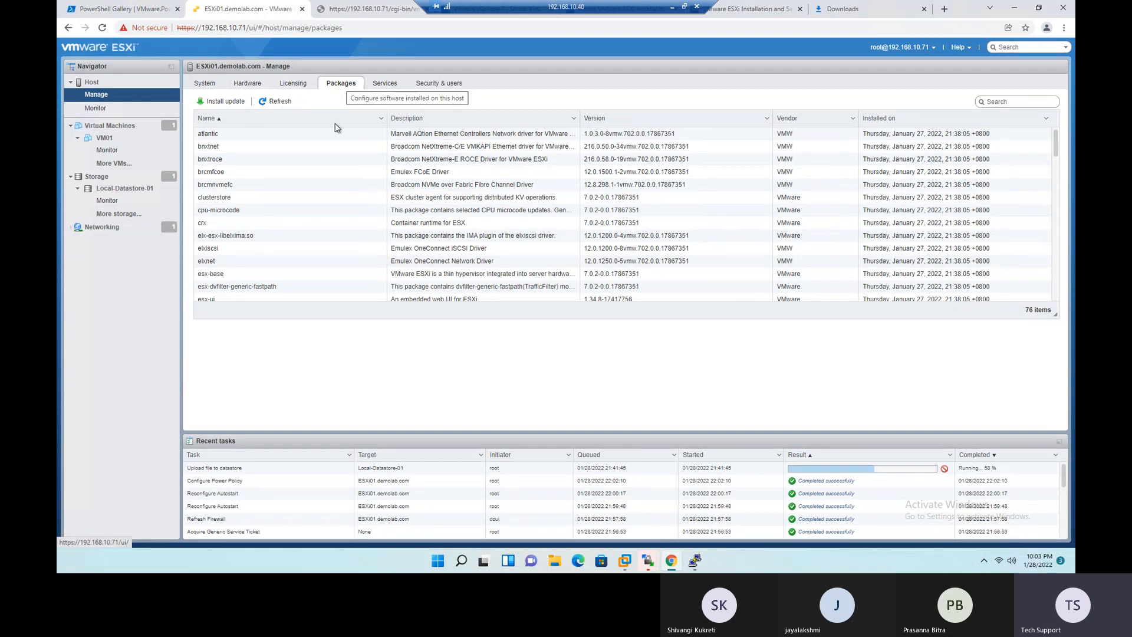
scroll(322, 166, "down", 8)
scroll(322, 167, "down", 8)
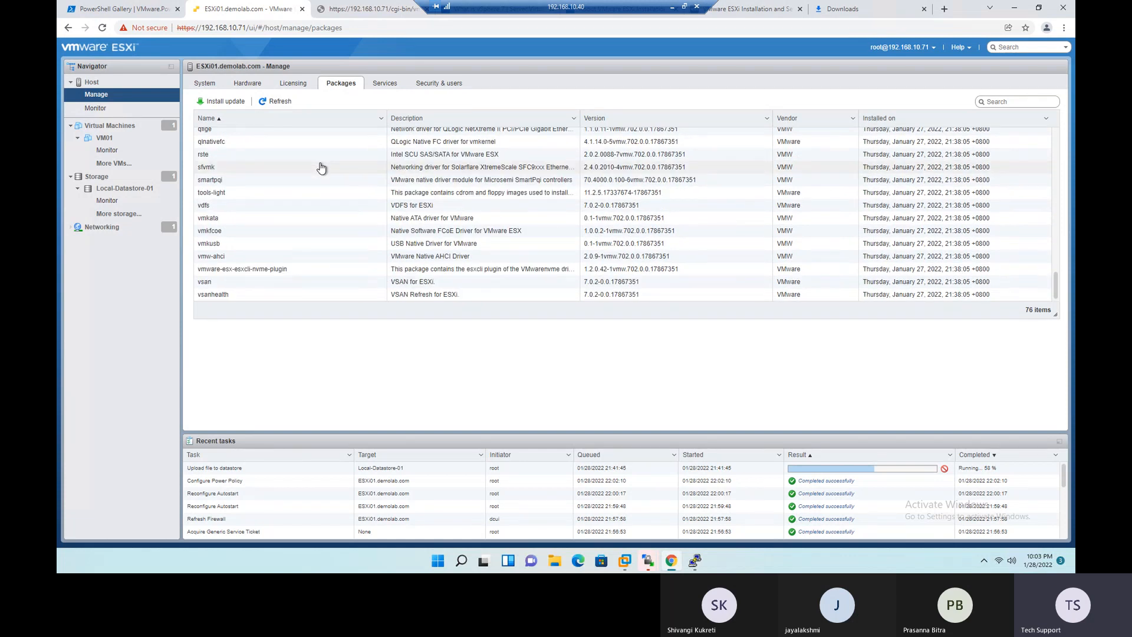
scroll(321, 166, "up", 10)
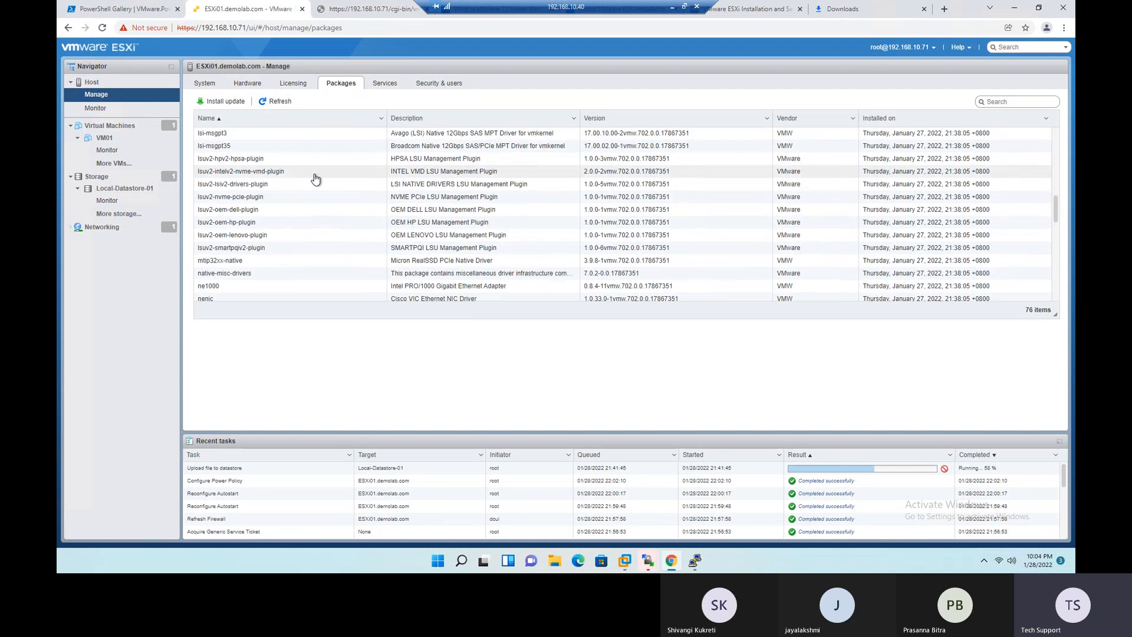
scroll(326, 235, "up", 8)
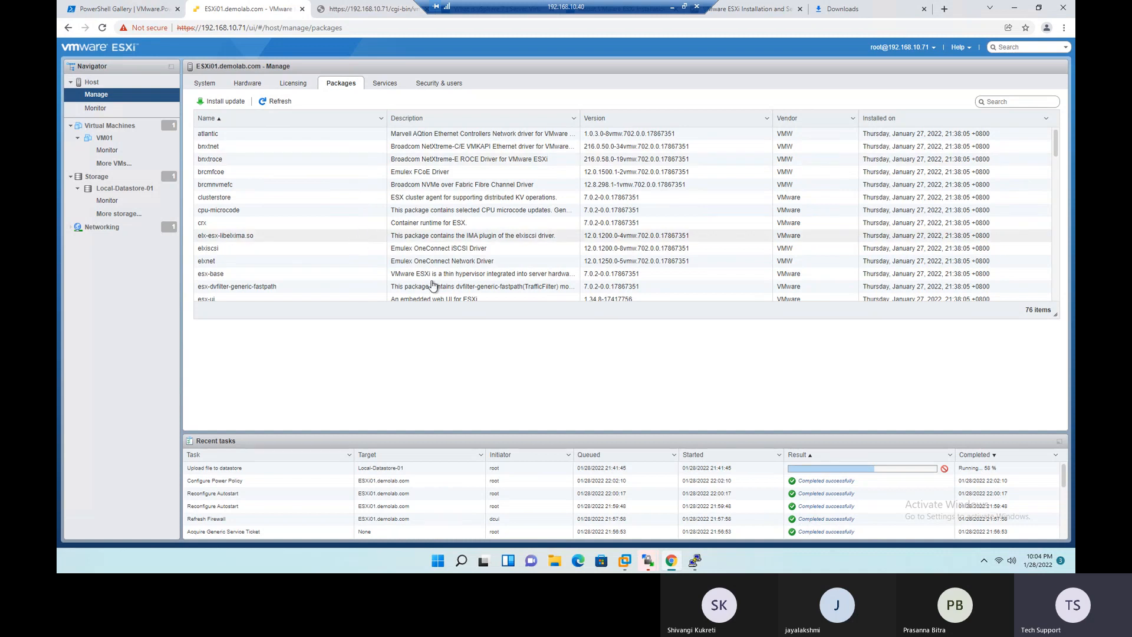
- Switch to the inactive PuTTY window and restart its session
left_click(696, 562)
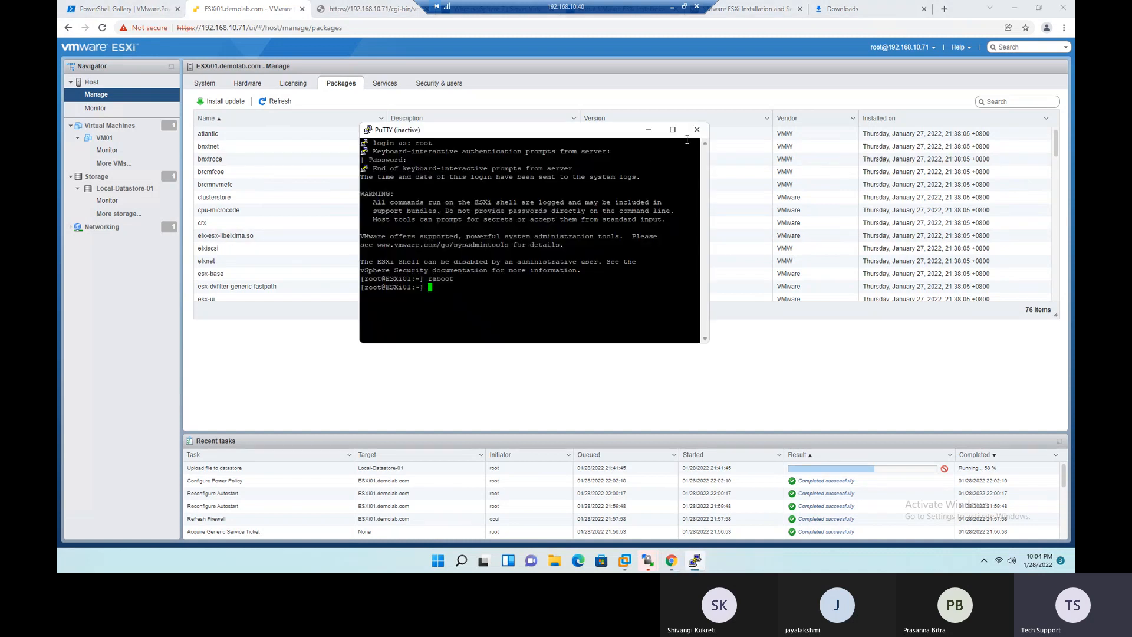
left_click(672, 129)
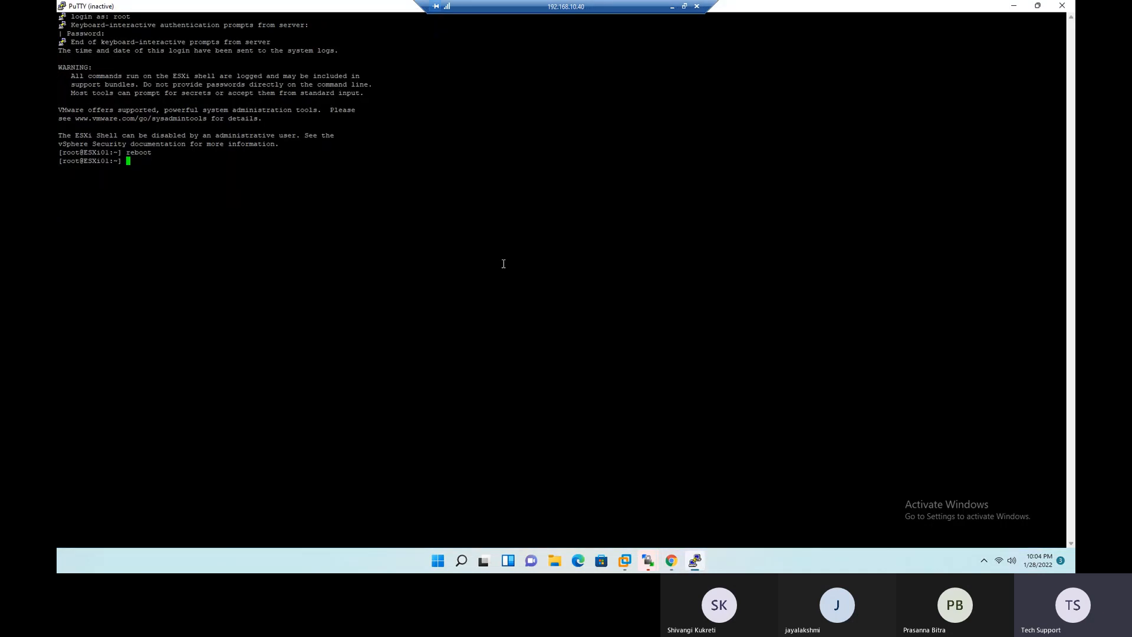
triple_click(323, 163)
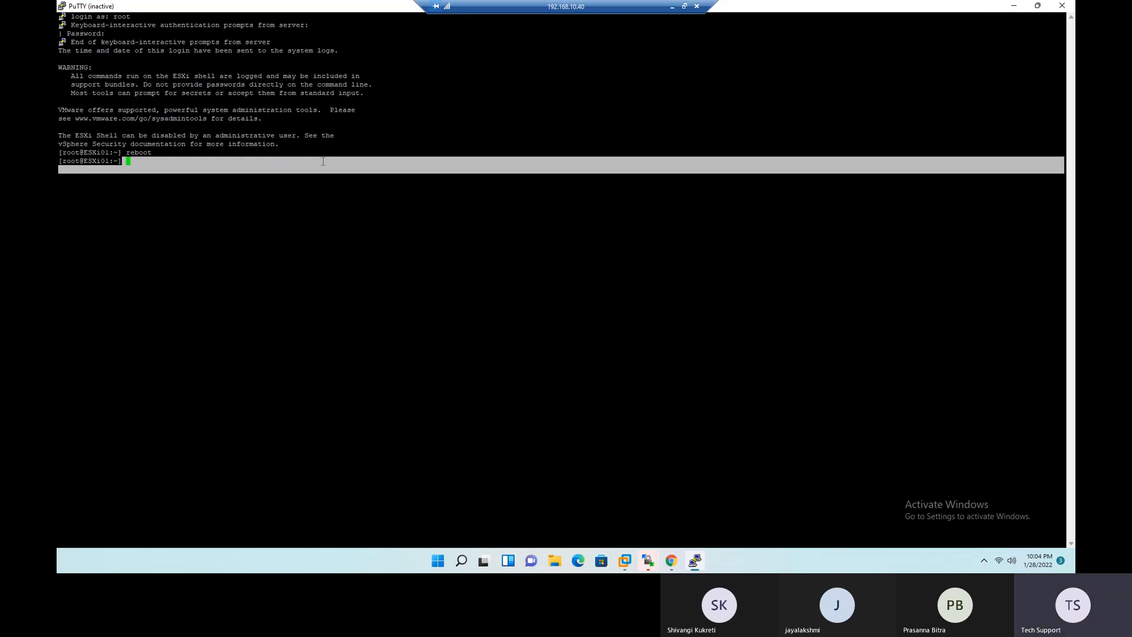
triple_click(338, 236)
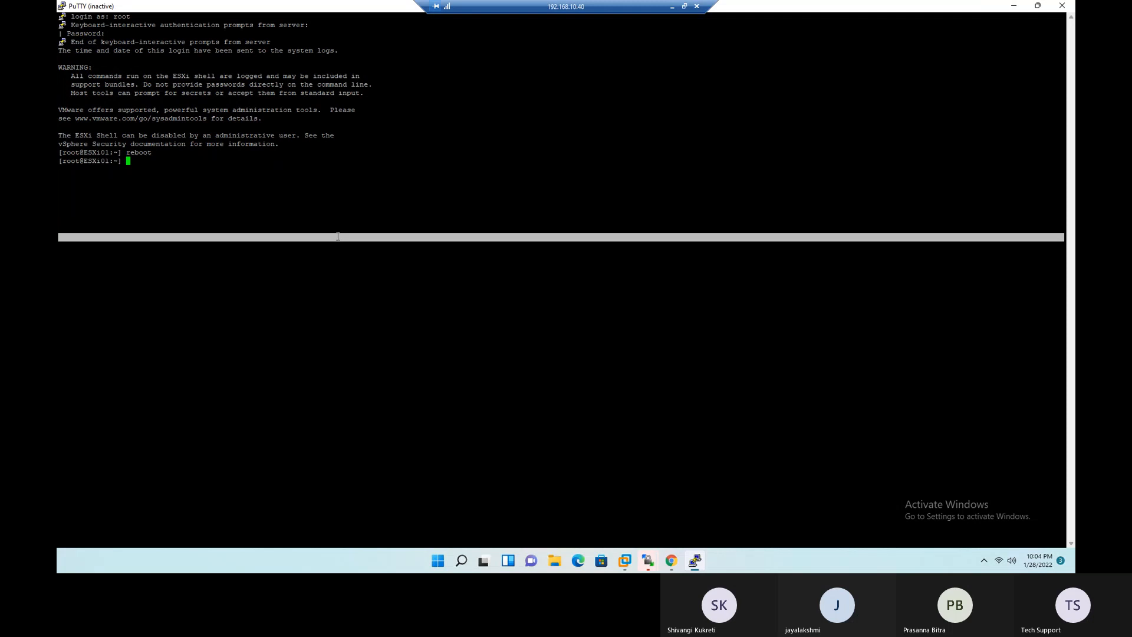
double_click(361, 84)
left_click(384, 197)
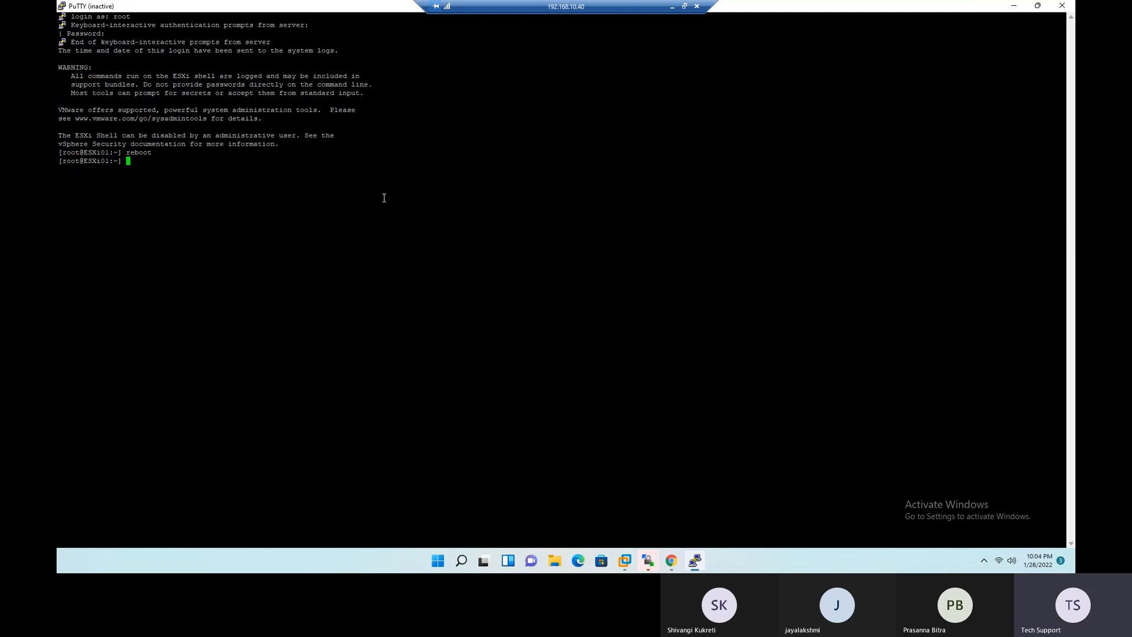
double_click(285, 6)
left_click_drag(171, 52, 223, 114)
right_click(223, 114)
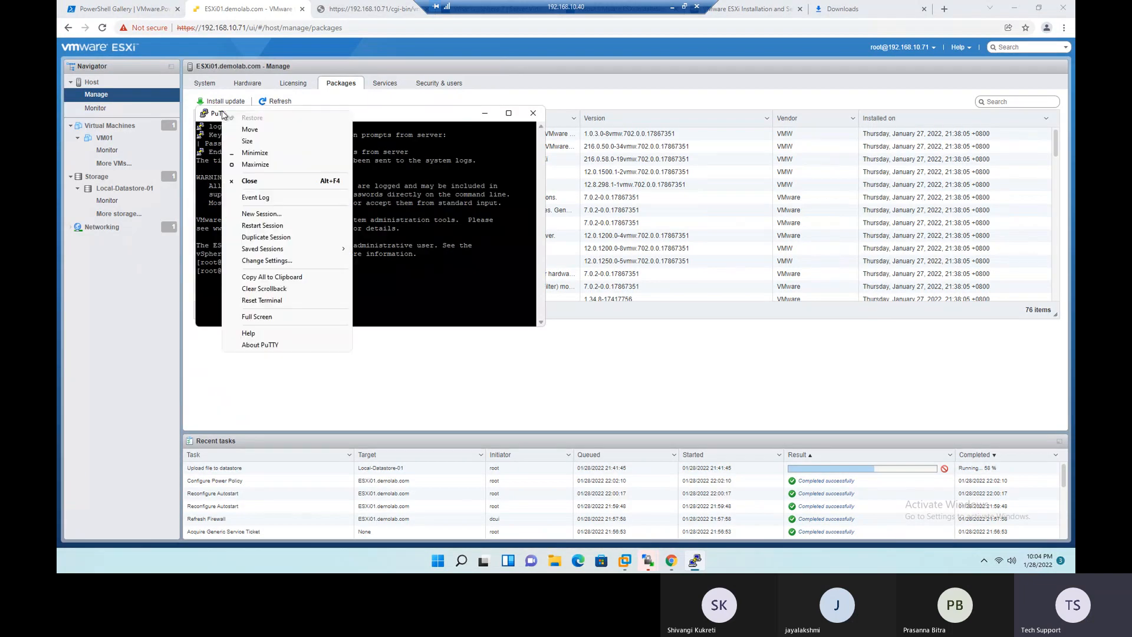
left_click(276, 226)
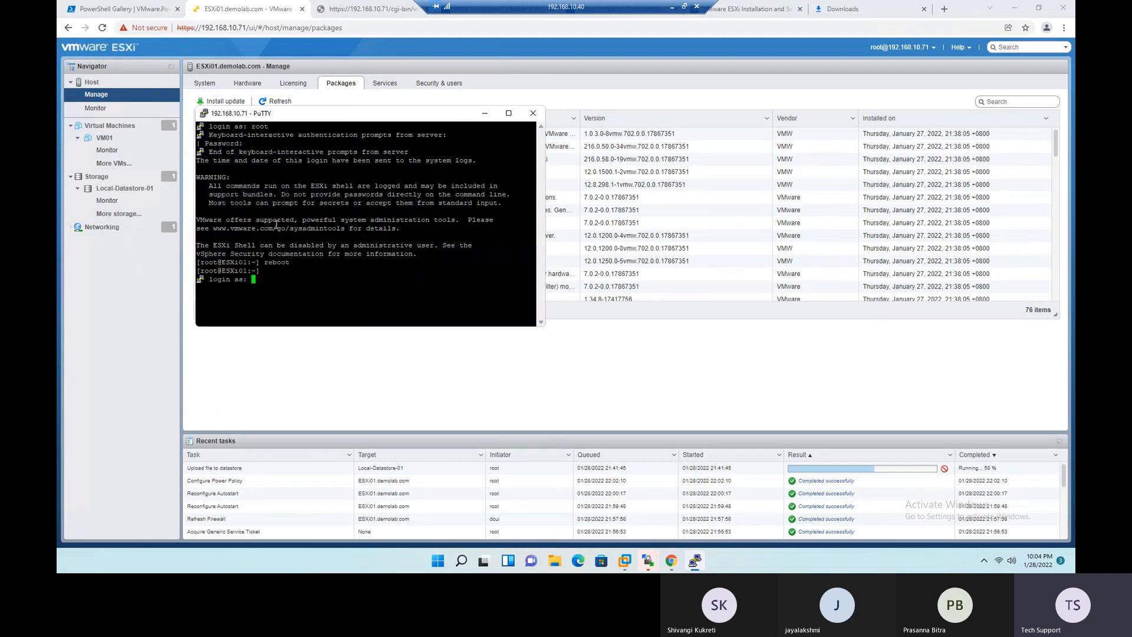
- Log in to the restarted SSH session as root with the account password
type("root")
key("Return")
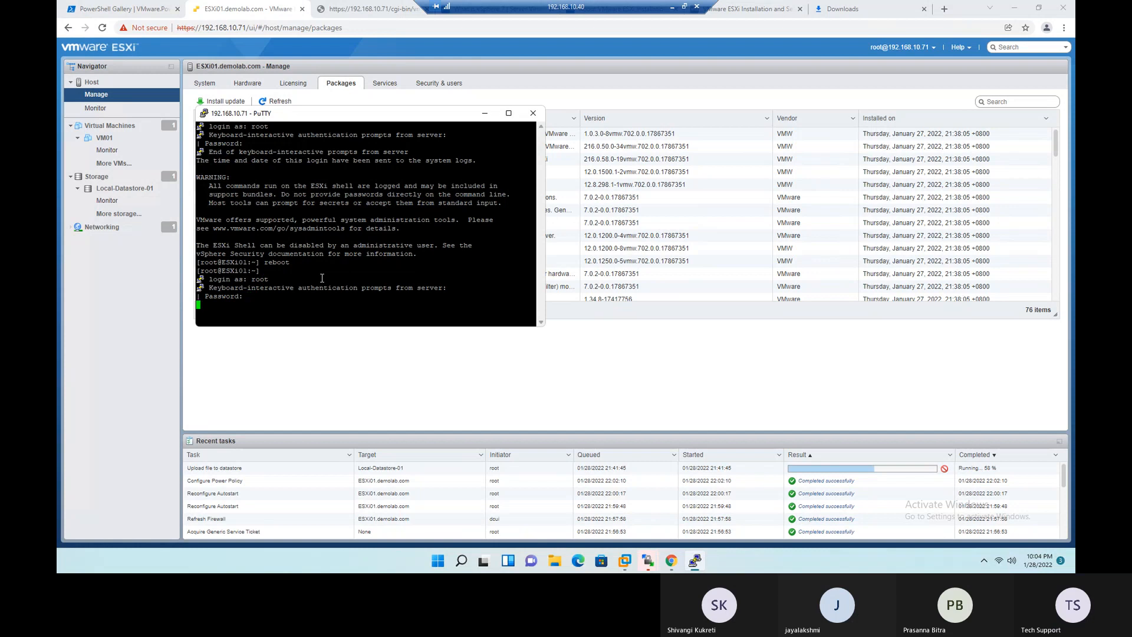
key("Return")
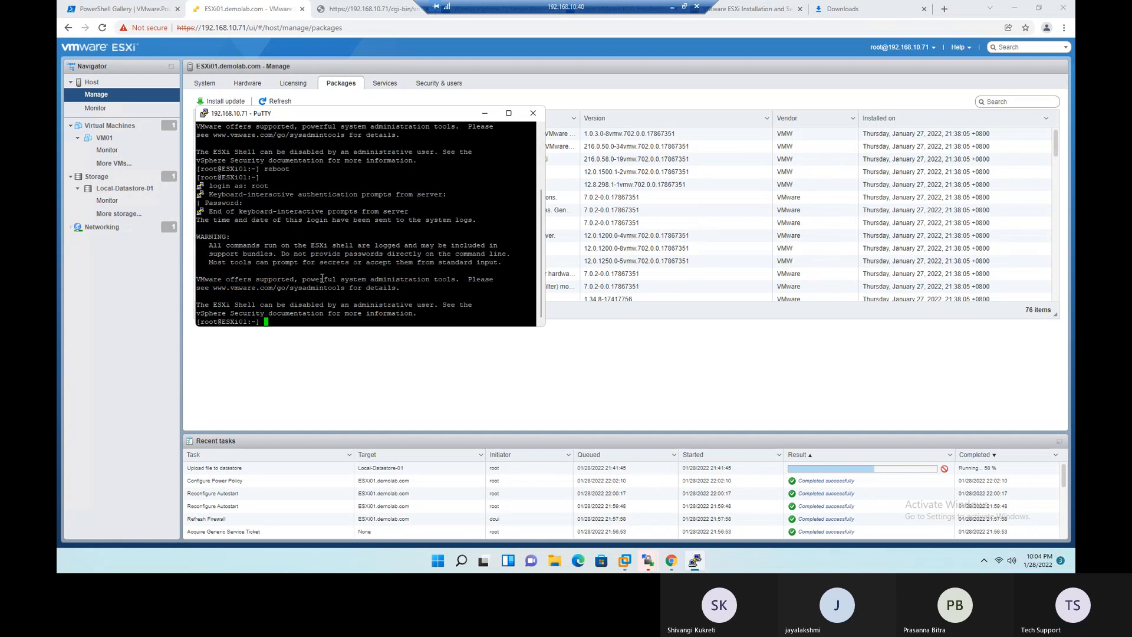
- Maximize the PuTTY window and clear the terminal
left_click(507, 112)
type("clear")
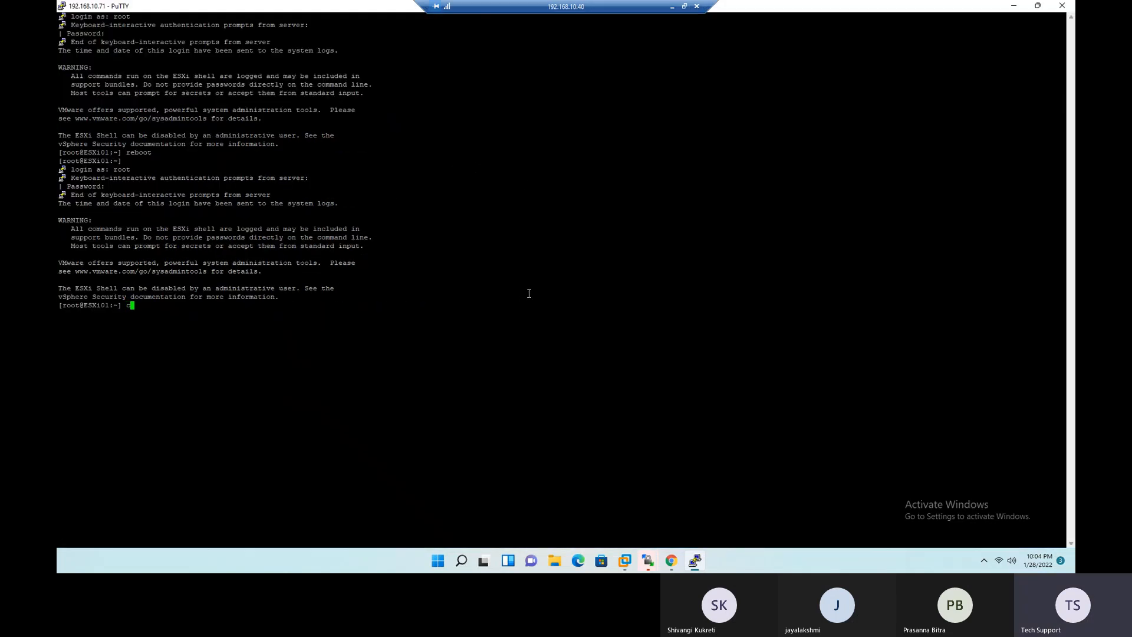
key("Return")
- Run esxcli software vib list to list the packages installed on the host
type("e")
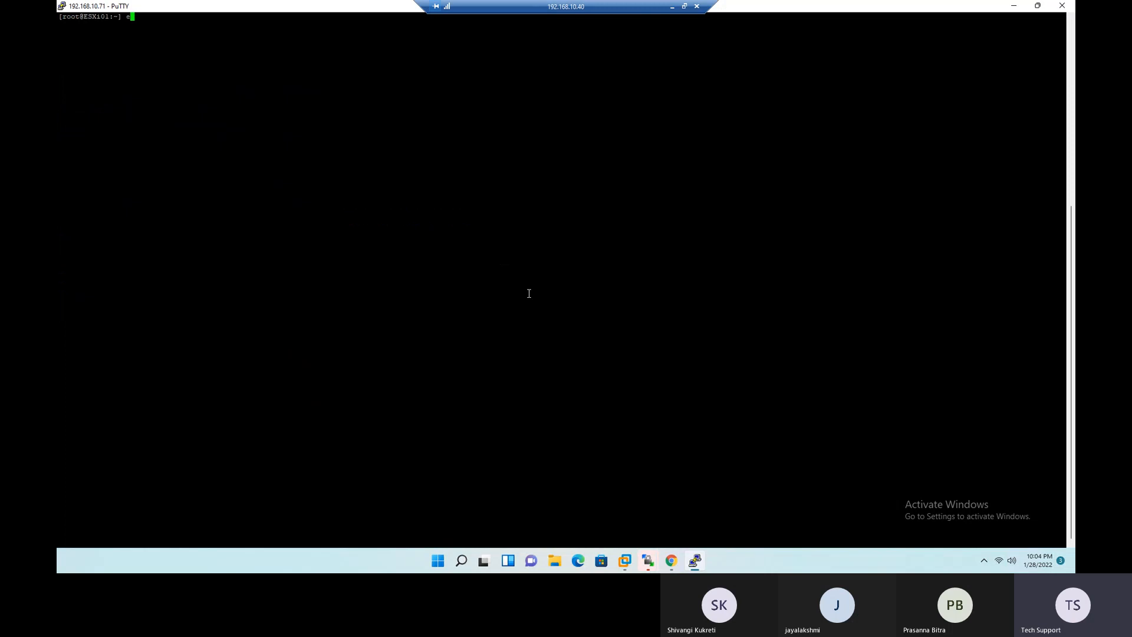
type("sxcli software vib list")
left_click_drag(250, 18, 125, 9)
left_click(255, 254)
left_click_drag(154, 170, 190, 171)
left_click(201, 182)
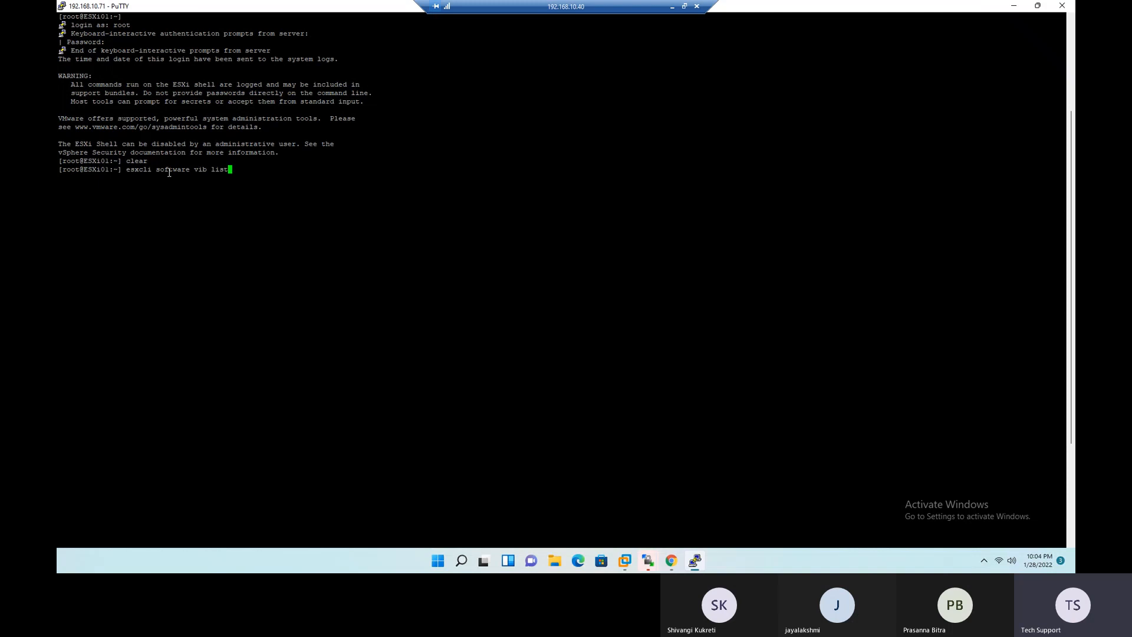
double_click(200, 169)
left_click(232, 169)
key("Return")
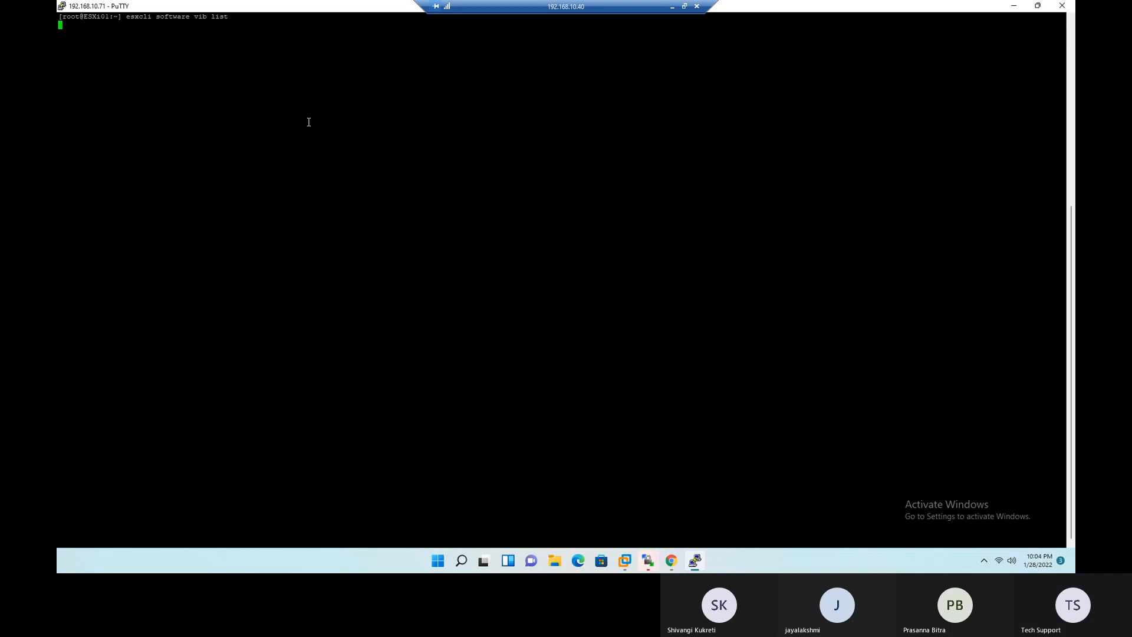
- Review the names, versions, vendors, acceptance levels and install dates in the VIB list
scroll(252, 285, "up", 10)
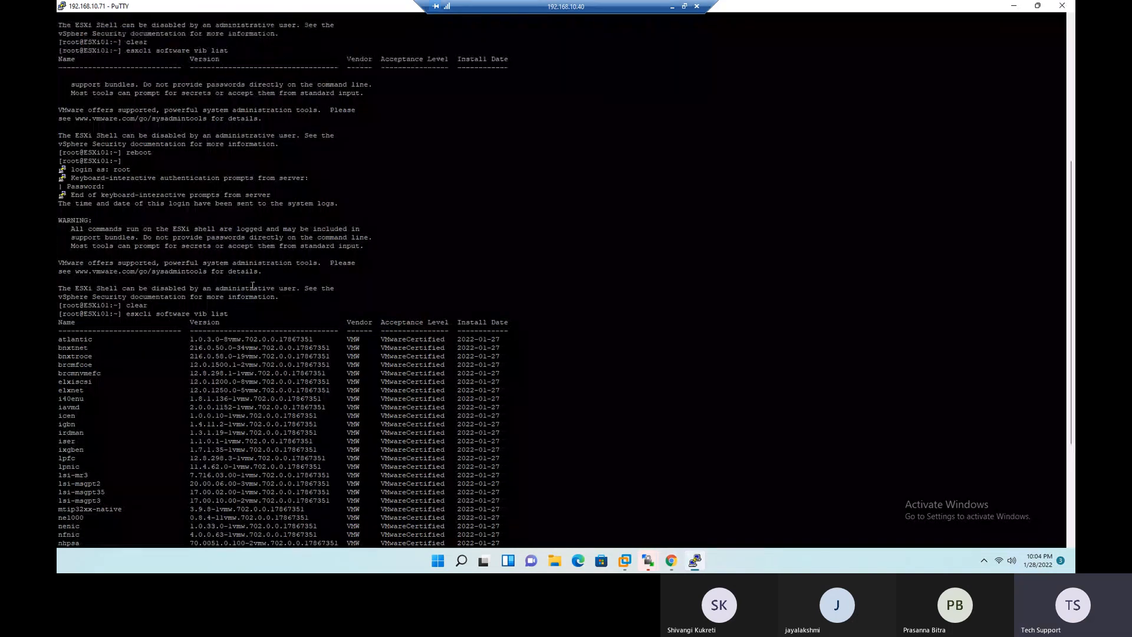
scroll(253, 286, "down", 15)
left_click_drag(101, 67, 461, 508)
left_click(484, 385)
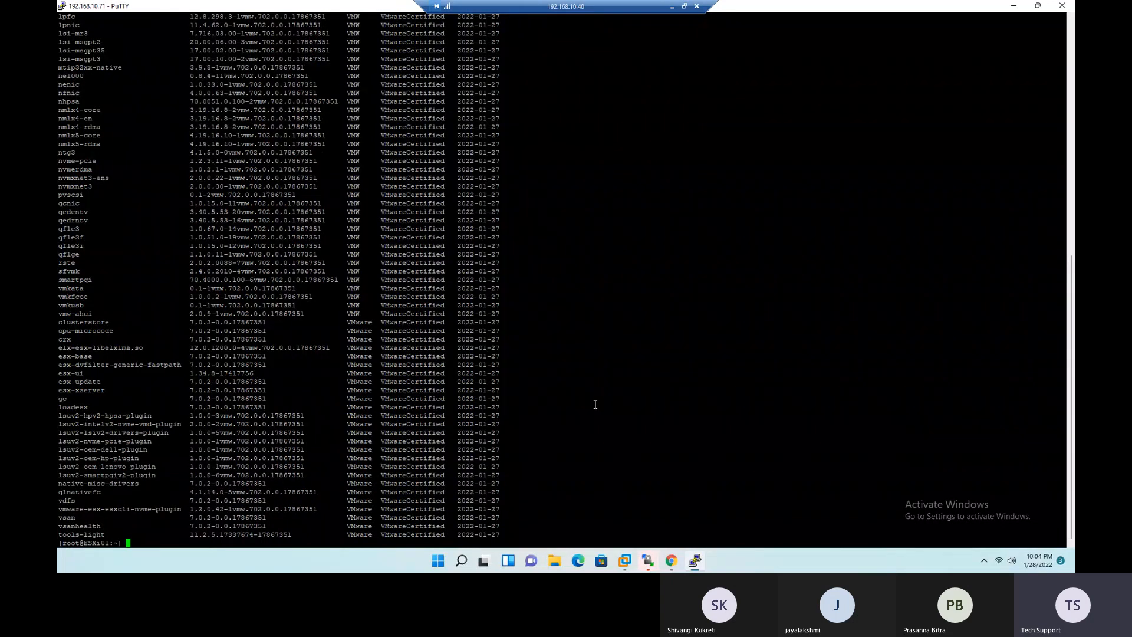
- Switch to the Teams meeting, admit the guest waiting in the lobby, and minimize the meeting window
key("alt+Tab")
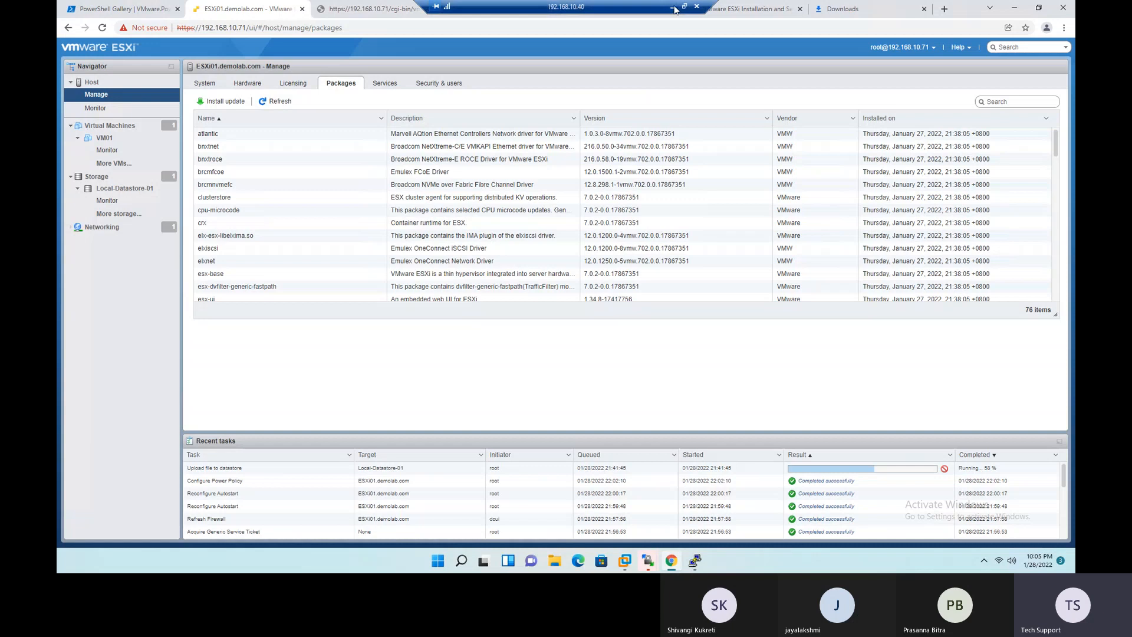
left_click(672, 7)
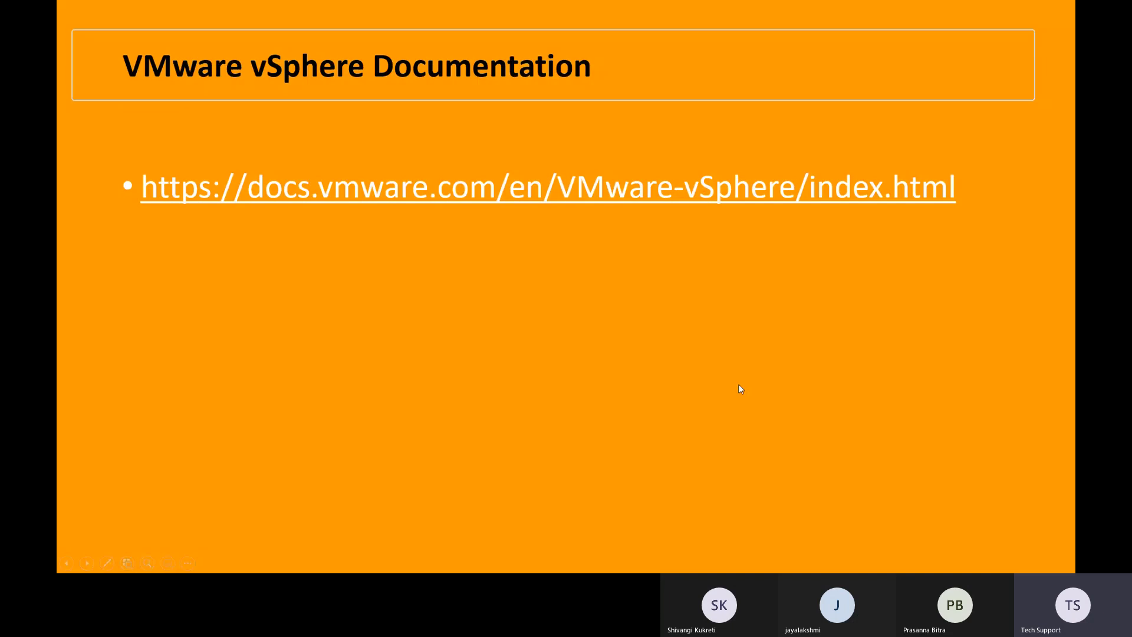
key("alt+Tab")
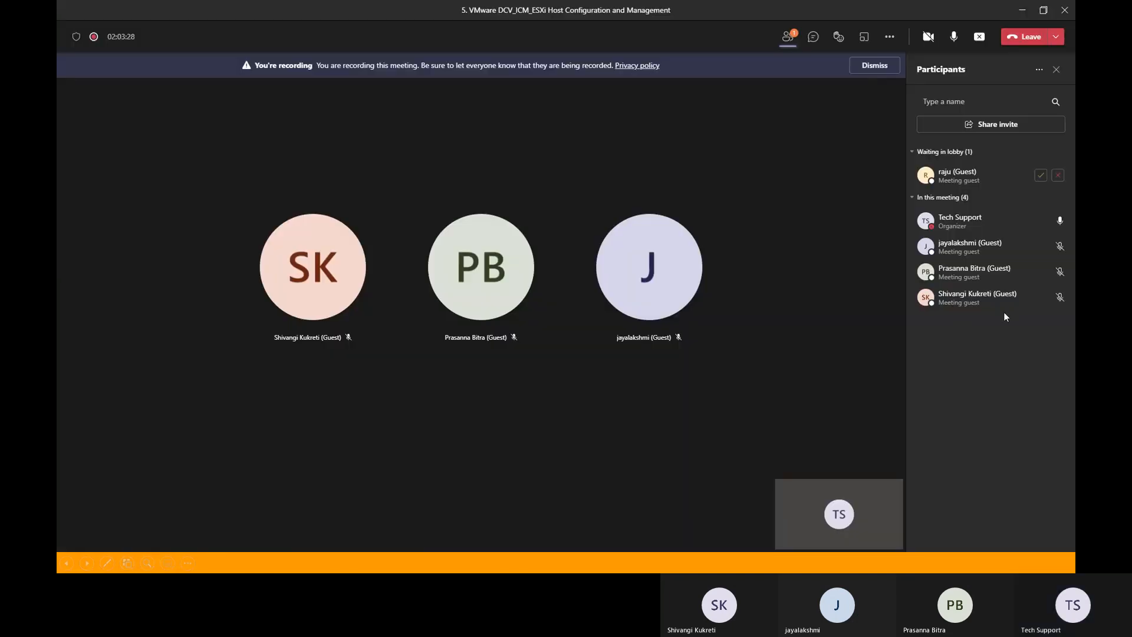
left_click(1041, 175)
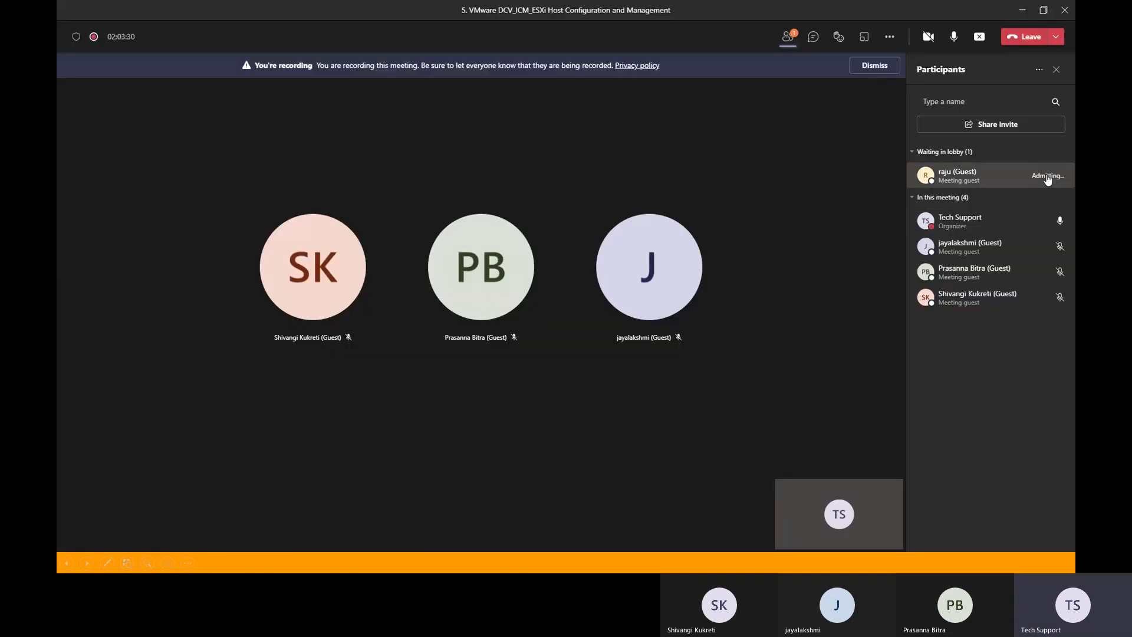
left_click(1023, 13)
- Switch back to the 192.168.10.40 remote desktop session and bring up the ESXi host client in Chrome
key("alt+Tab")
key("alt+Tab")
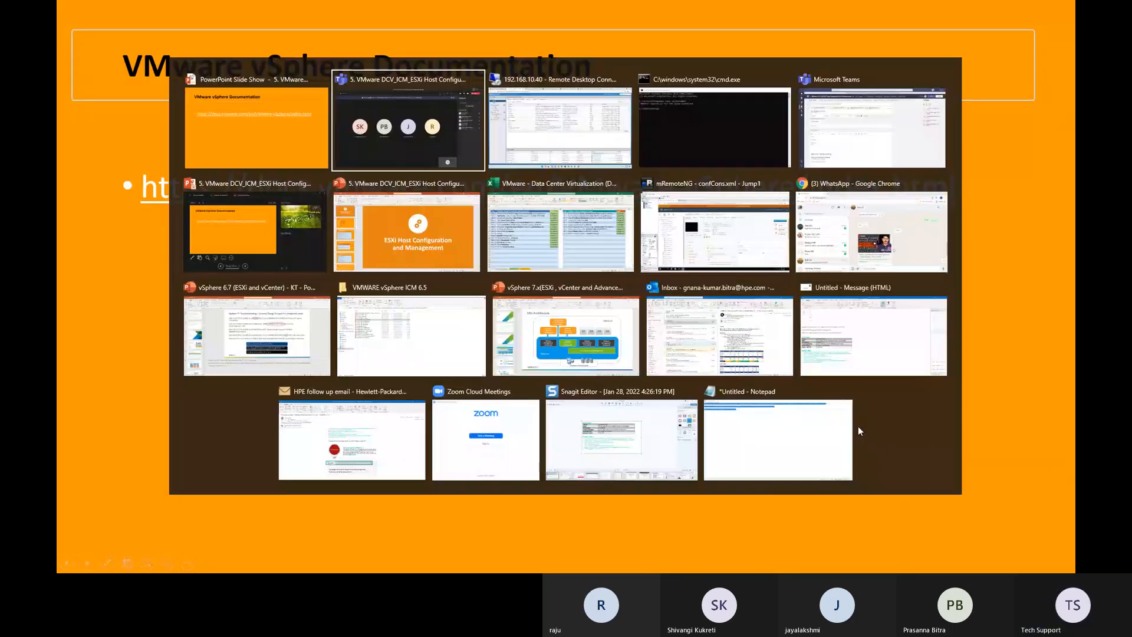
key("alt+Tab")
key("Tab")
key("alt+shift+Tab")
key("alt+shift+Tab")
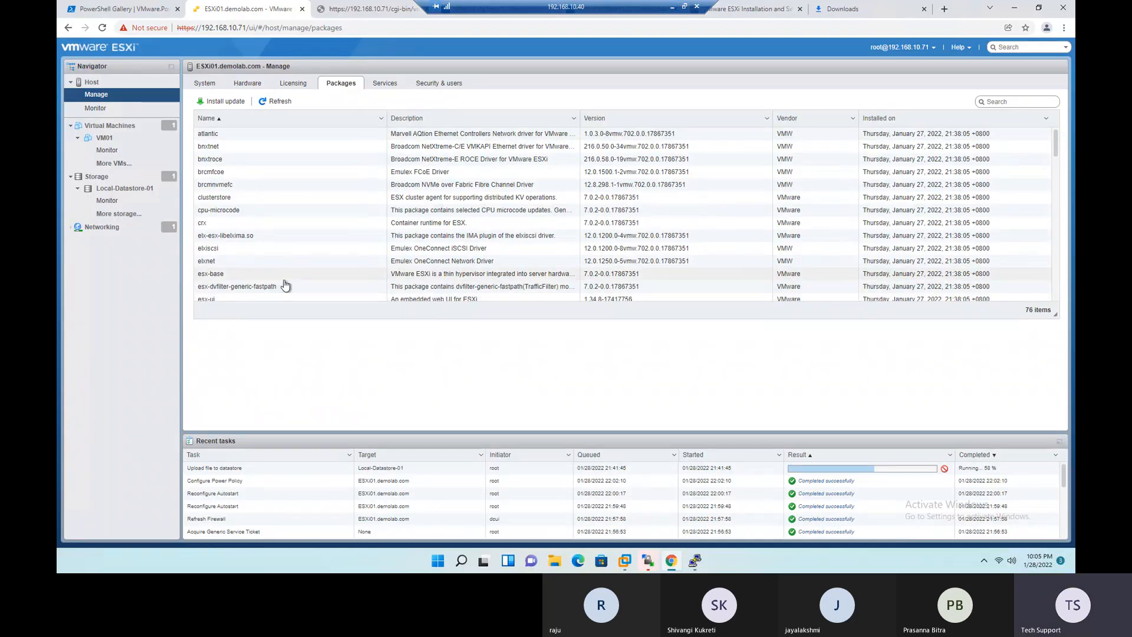
- Open the host's services list and review the services with their descriptions, statuses and firewall rules
left_click(384, 83)
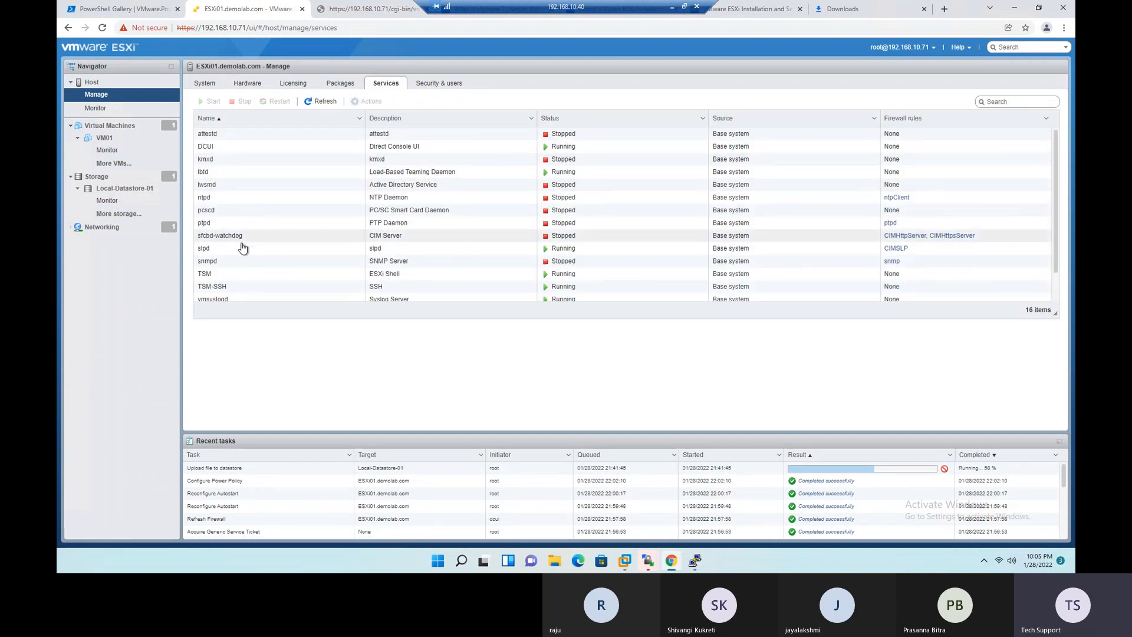
scroll(260, 224, "down", 1)
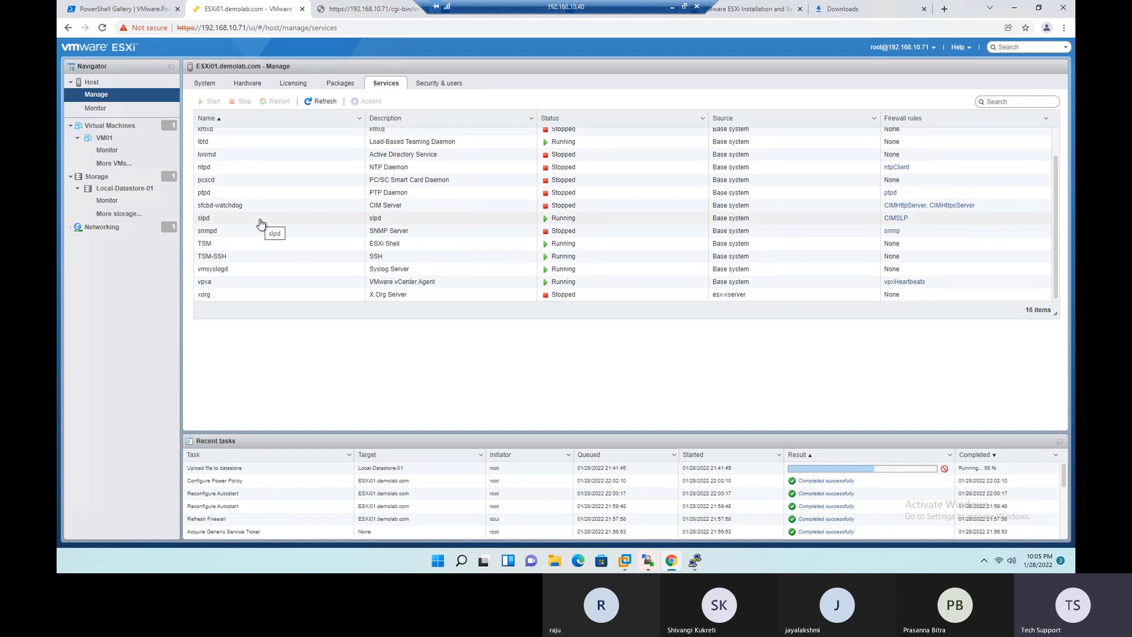
scroll(261, 224, "up", 1)
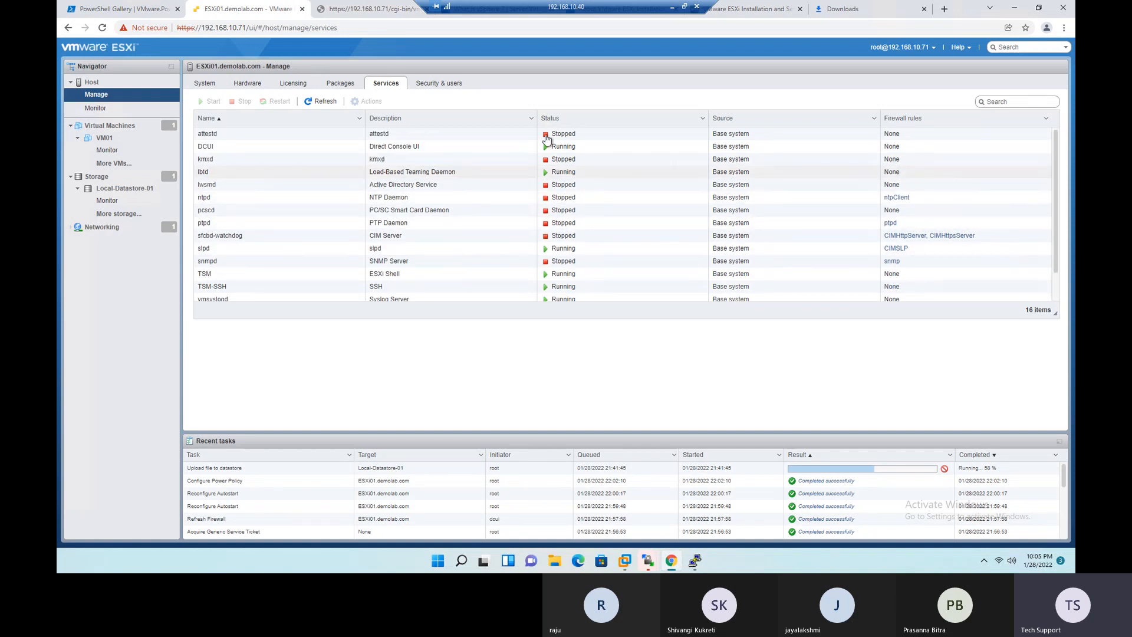
- Search the services for hostd, clear the search, and select the vpxa service to view its details
left_click(1008, 103)
type("hostd")
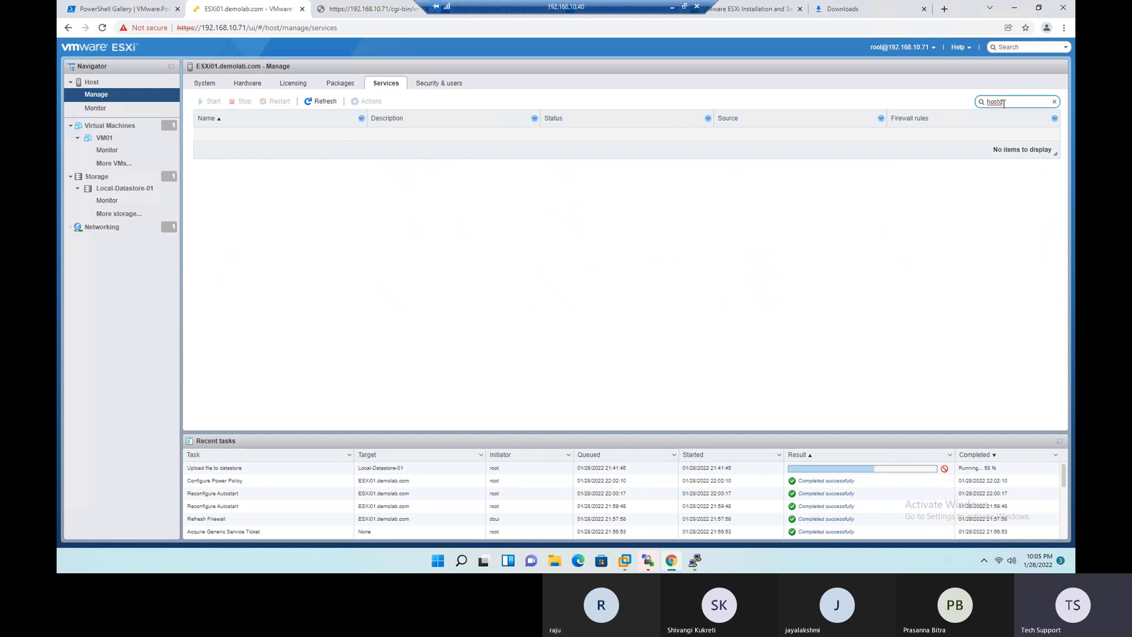
key("BackSpace")
key("BackSpace")
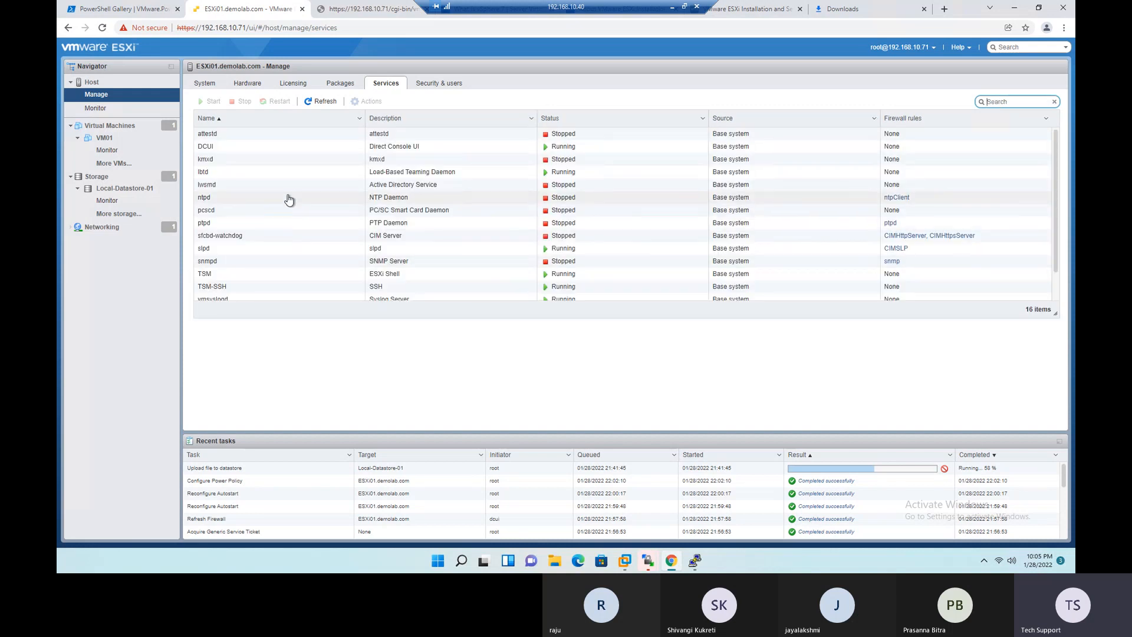
scroll(288, 199, "down", 3)
left_click(217, 283)
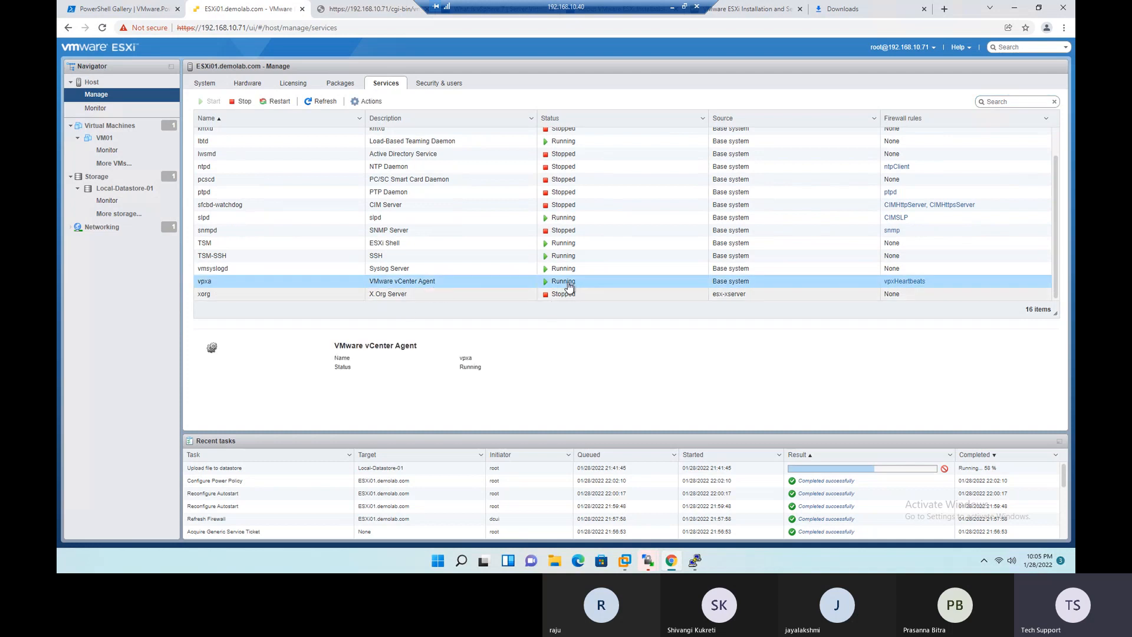
- Review the host's acceptance level, authentication and certificate settings under Security & users
left_click(434, 86)
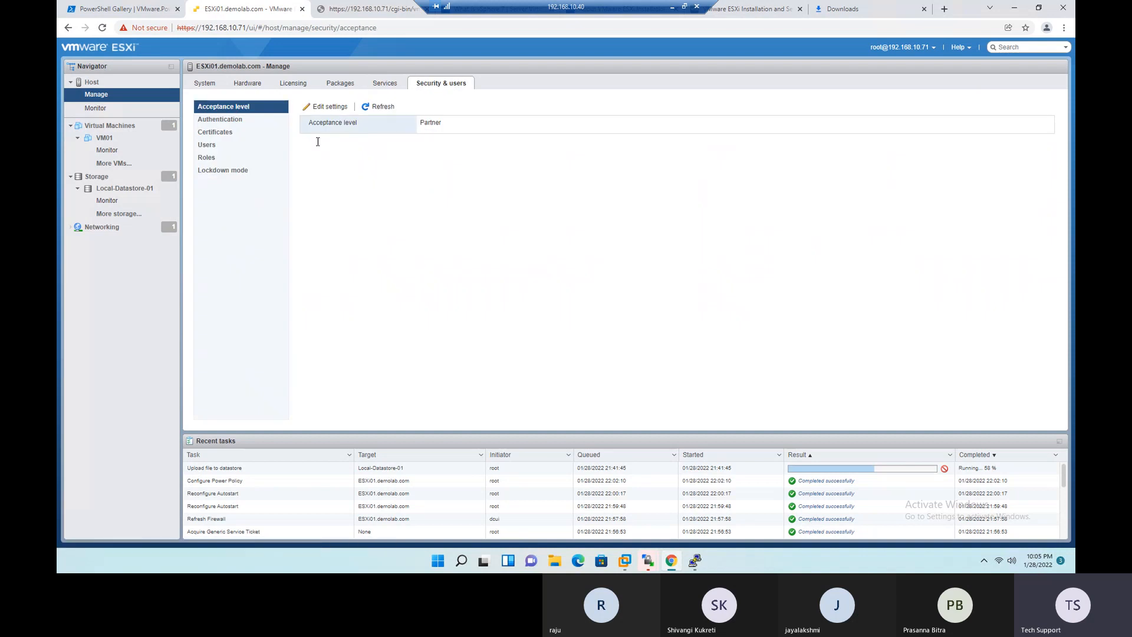
left_click(219, 121)
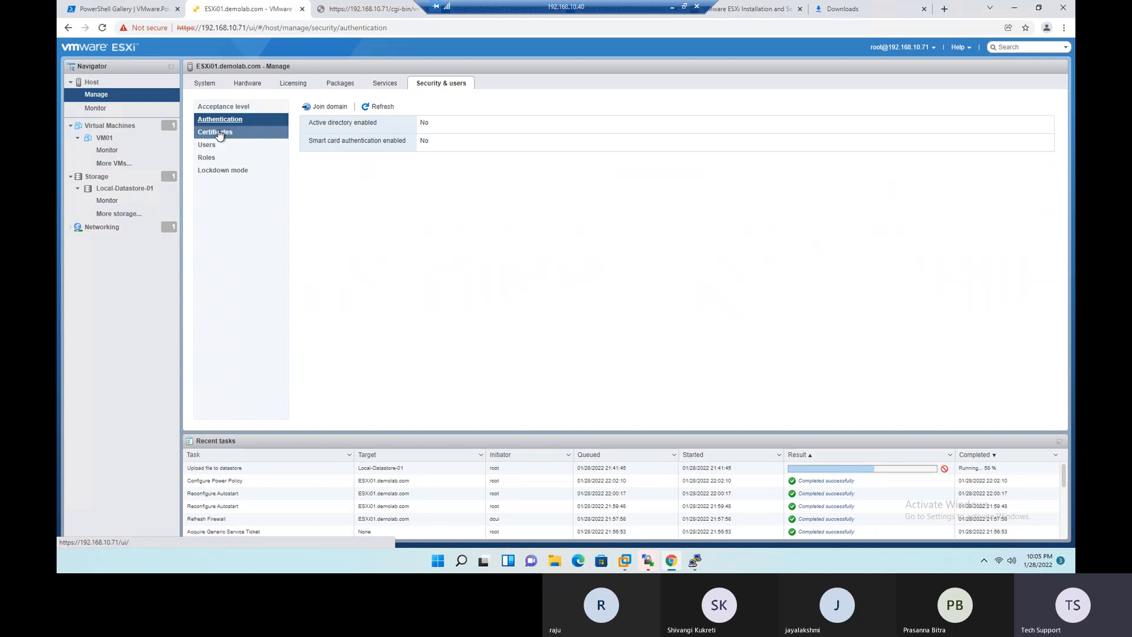
left_click(219, 134)
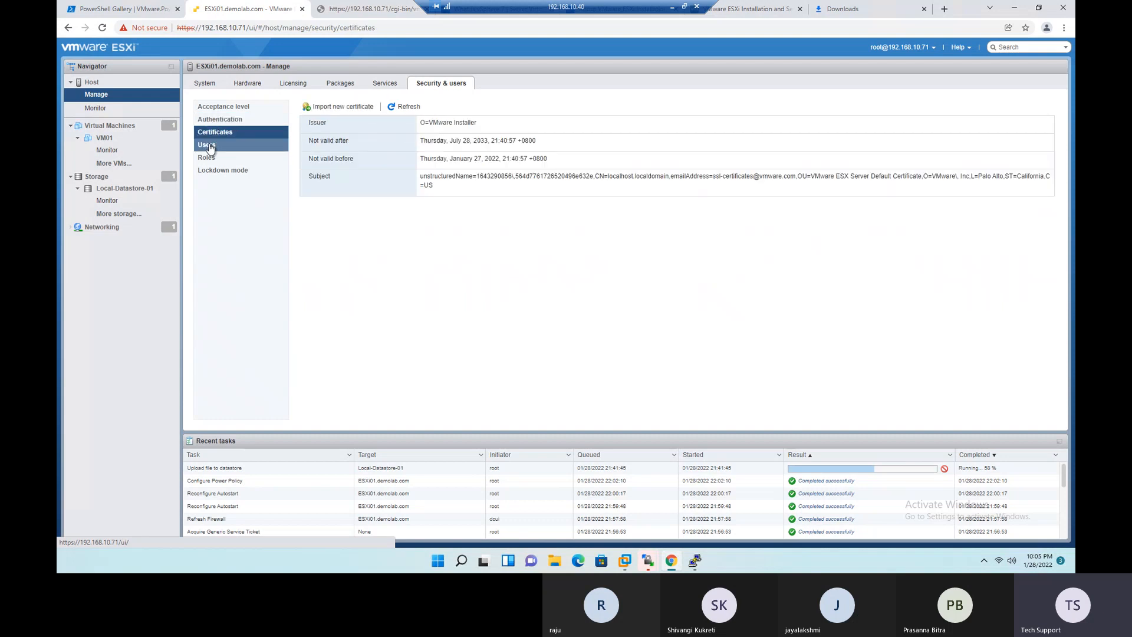
- Add a host user named User01 with the description Testing, entering and confirming the account password
left_click(209, 148)
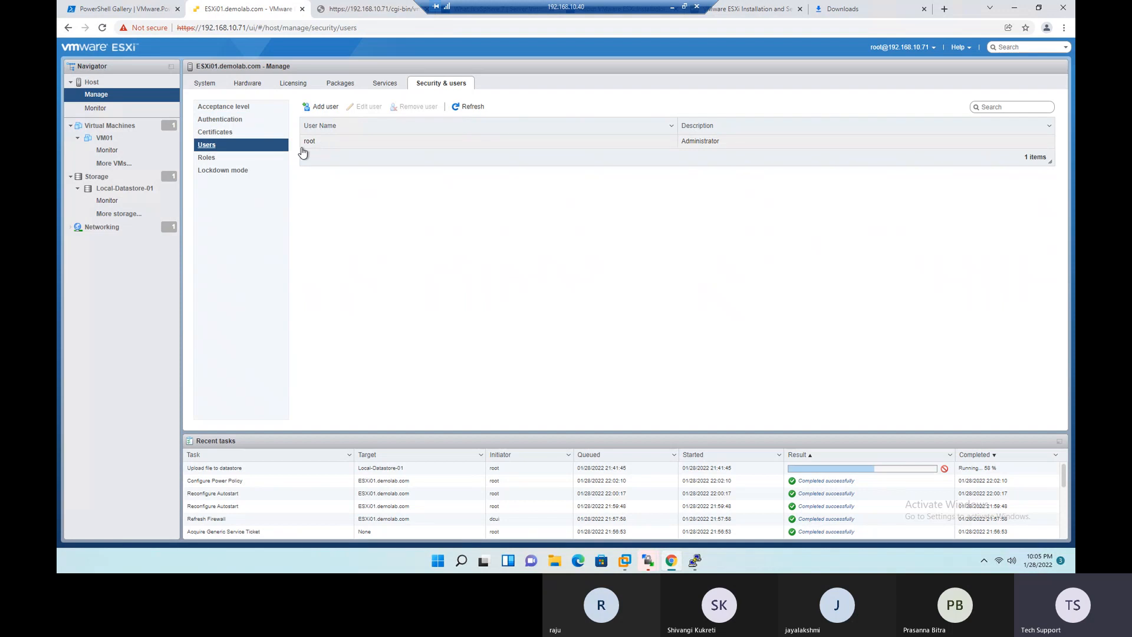
left_click(311, 110)
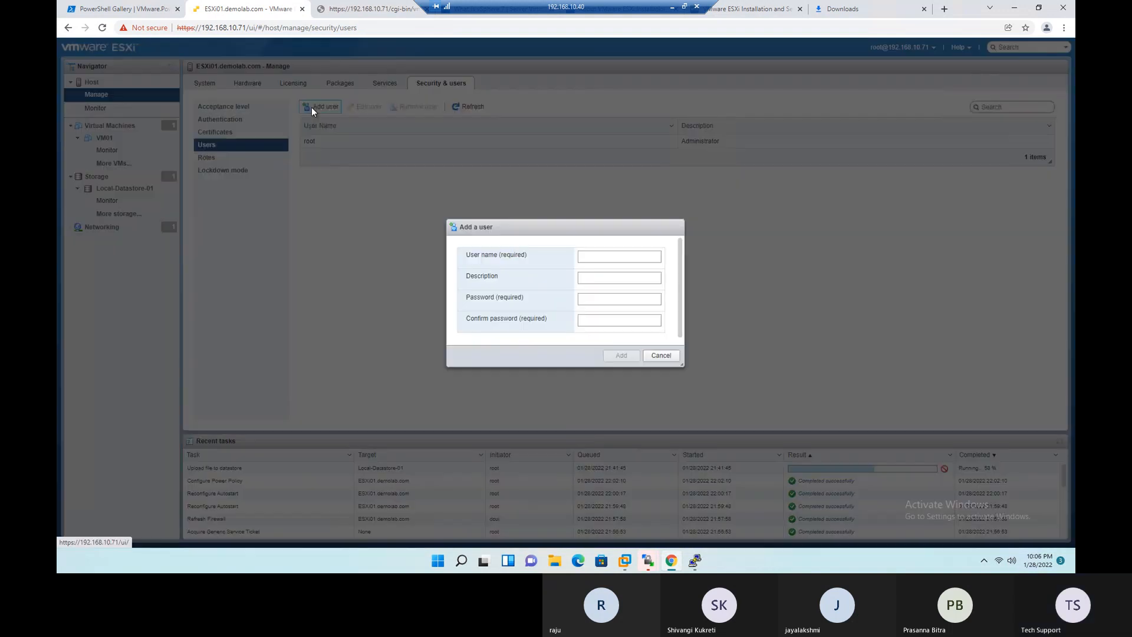
left_click(598, 257)
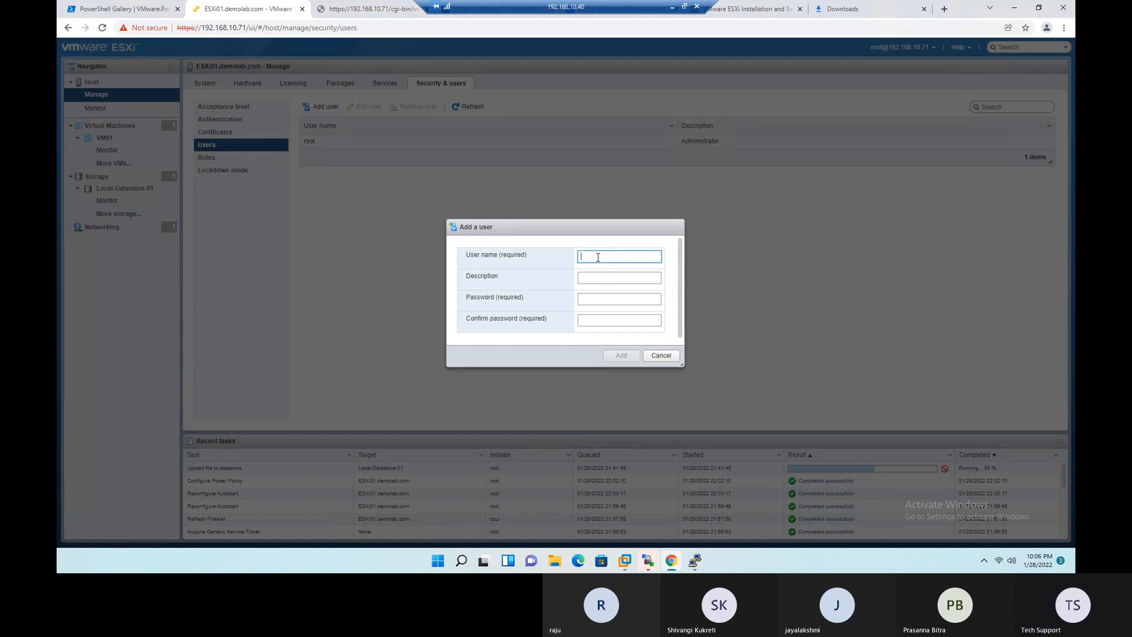
type("User01")
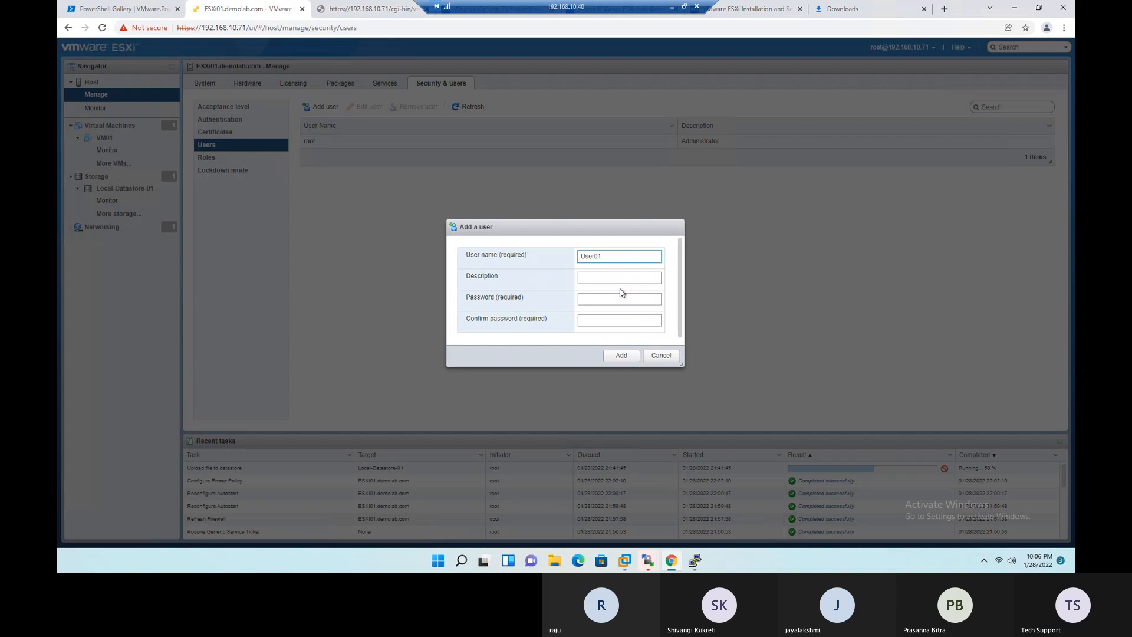
left_click(616, 278)
left_click(603, 300)
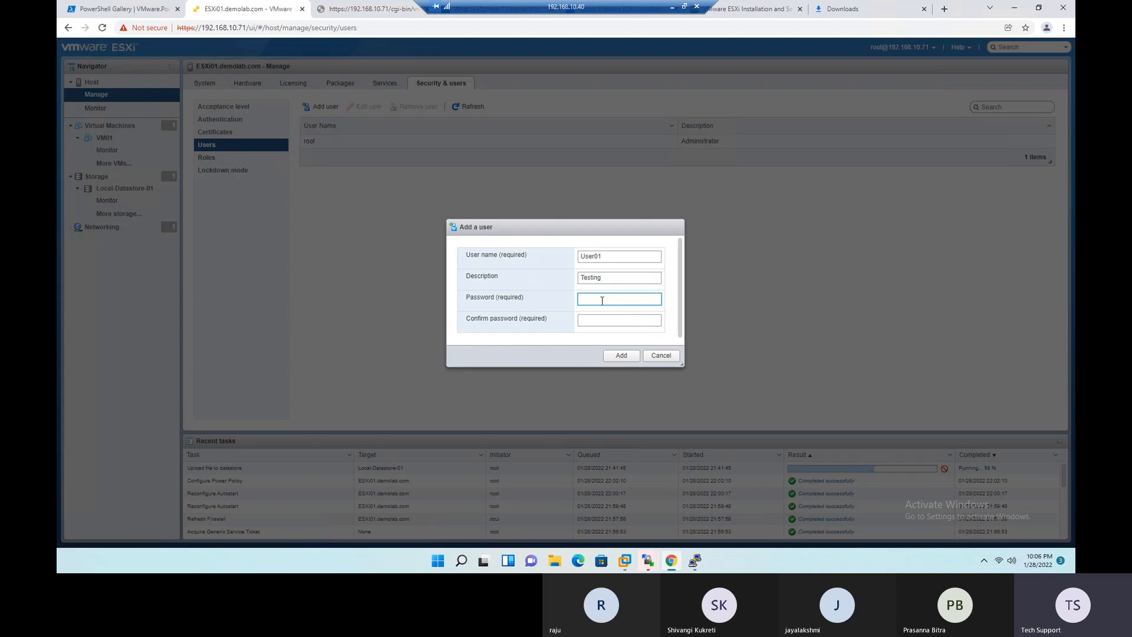
type("••")
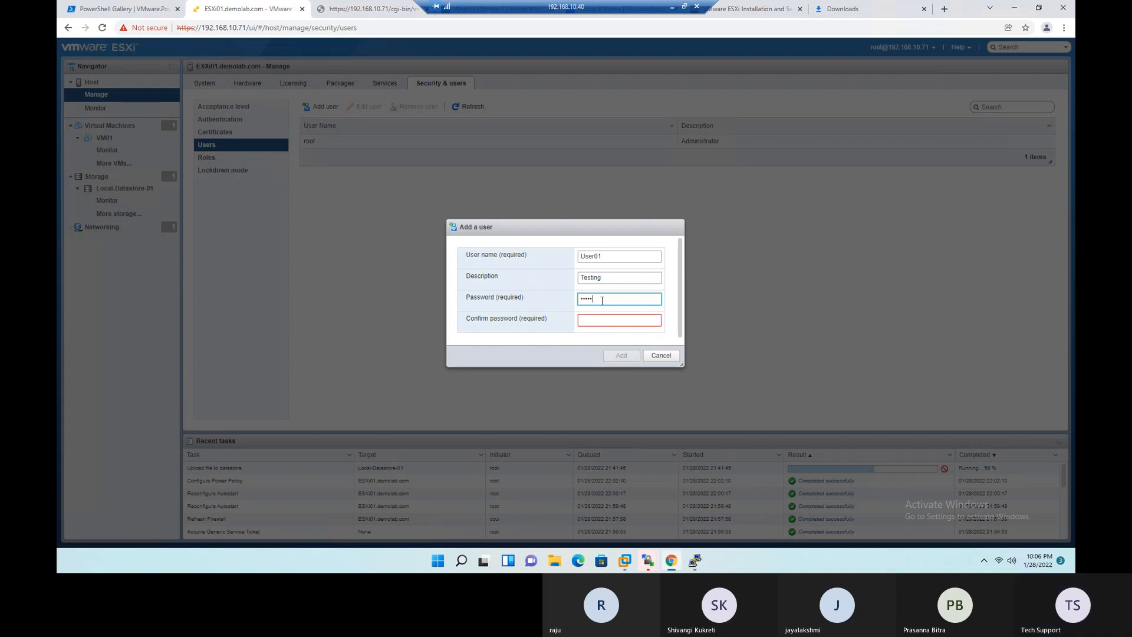
key("Tab")
type("•")
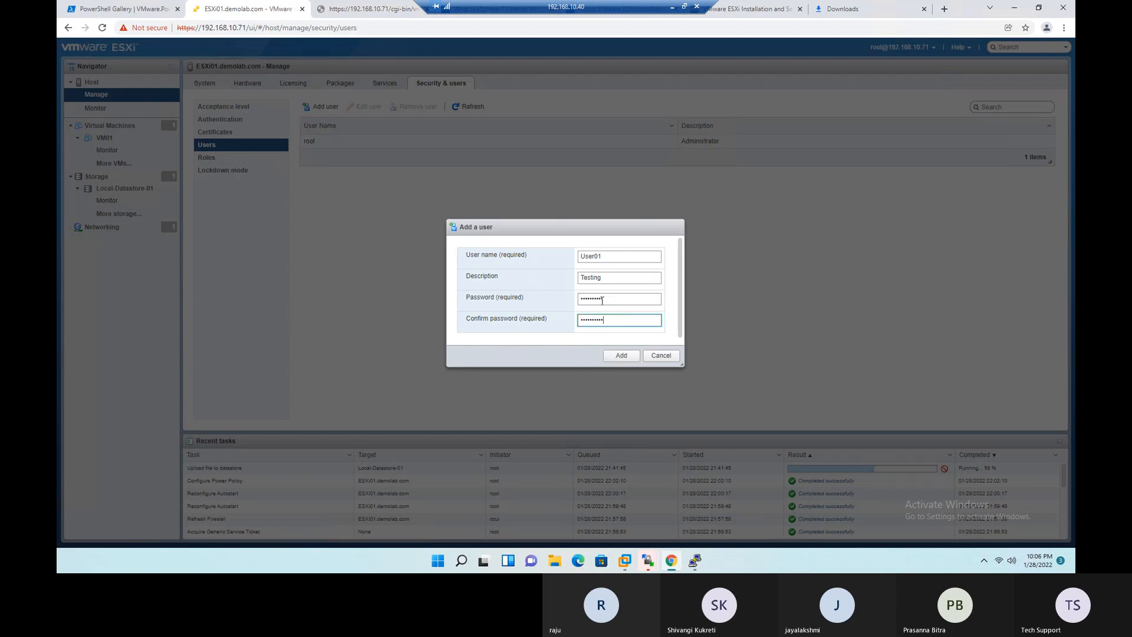
left_click(621, 355)
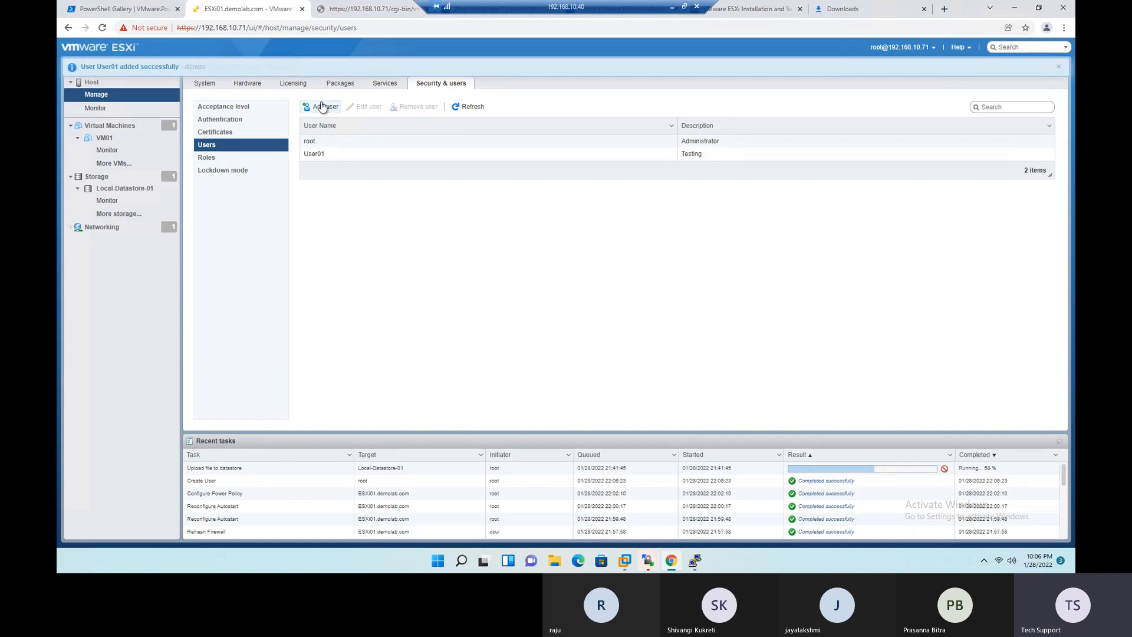
left_click_drag(80, 67, 184, 68)
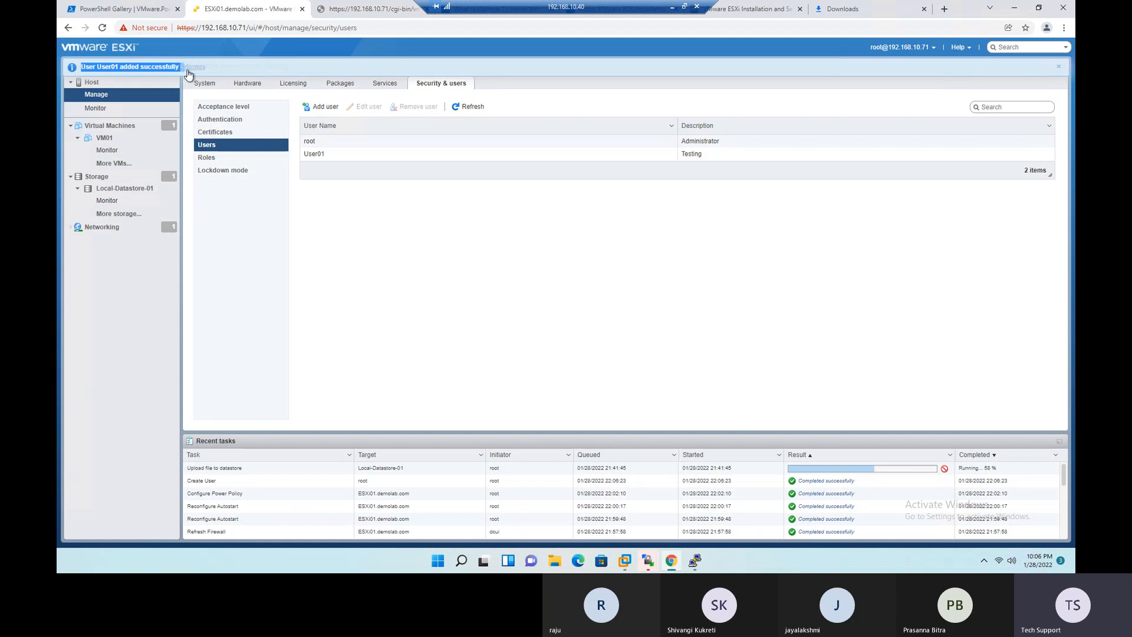
left_click_drag(190, 481, 222, 486)
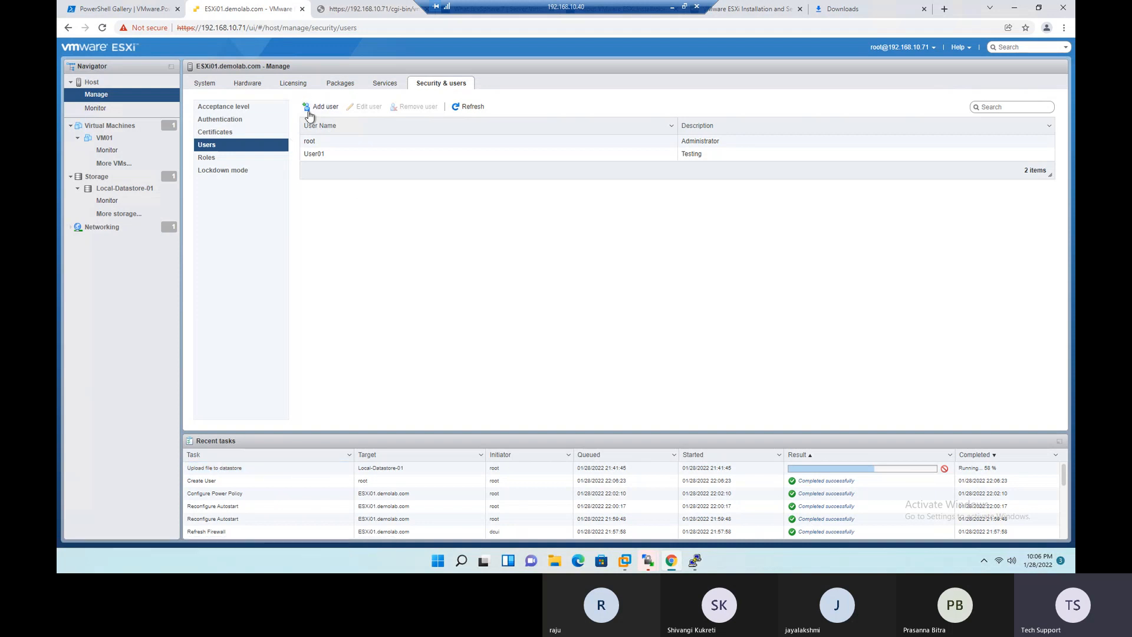
- Check the host overview, then return to the host's security settings and review the available roles
left_click(96, 83)
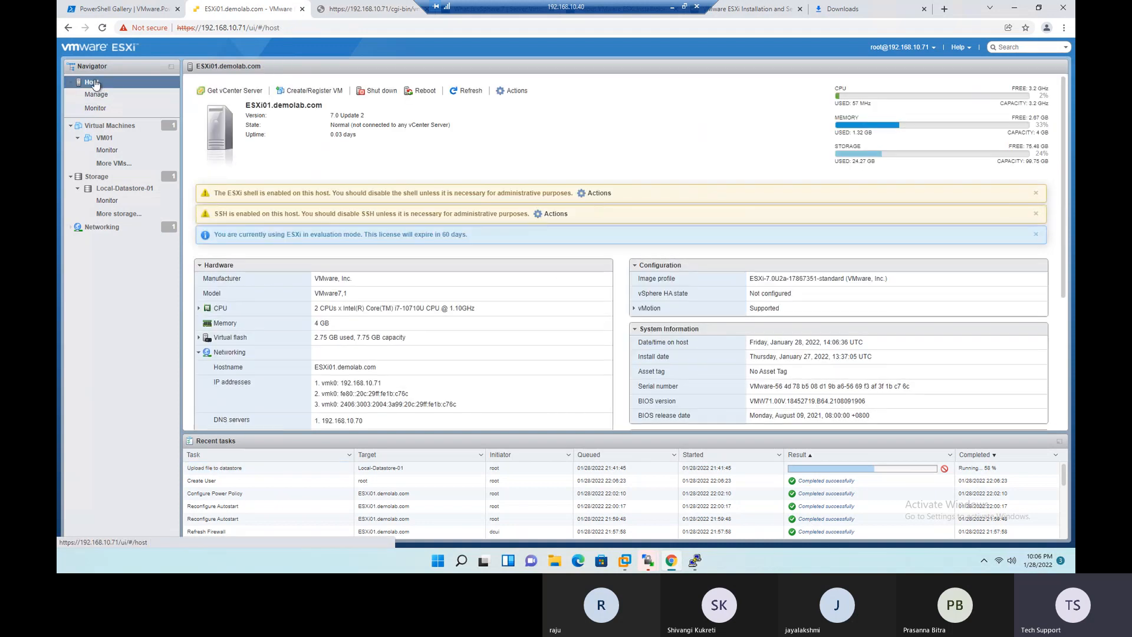
left_click(96, 94)
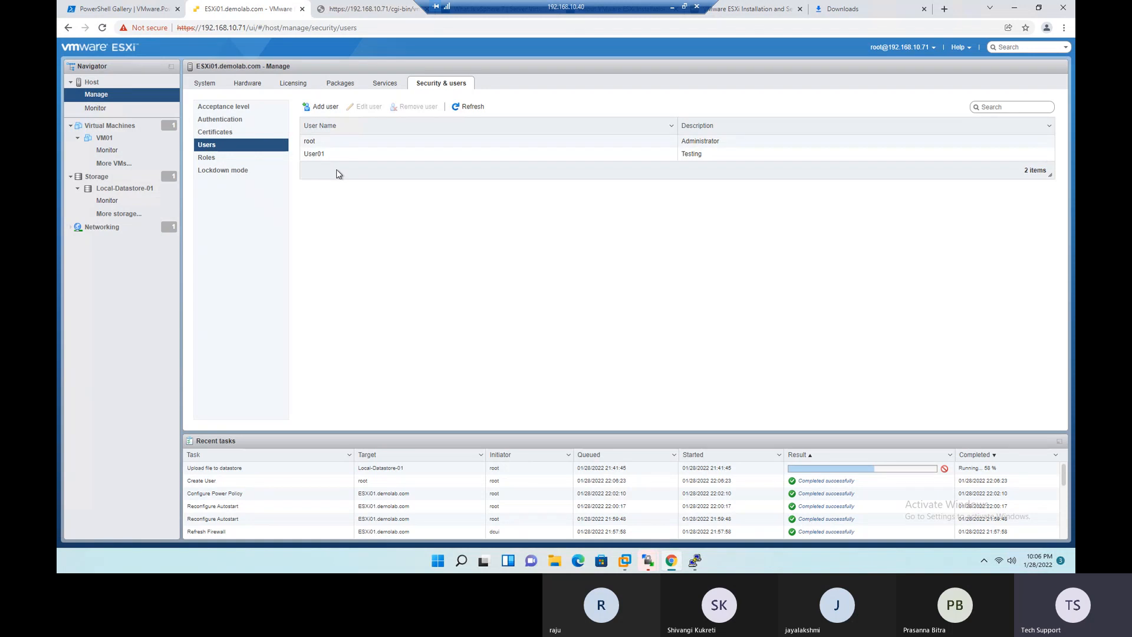
left_click(220, 159)
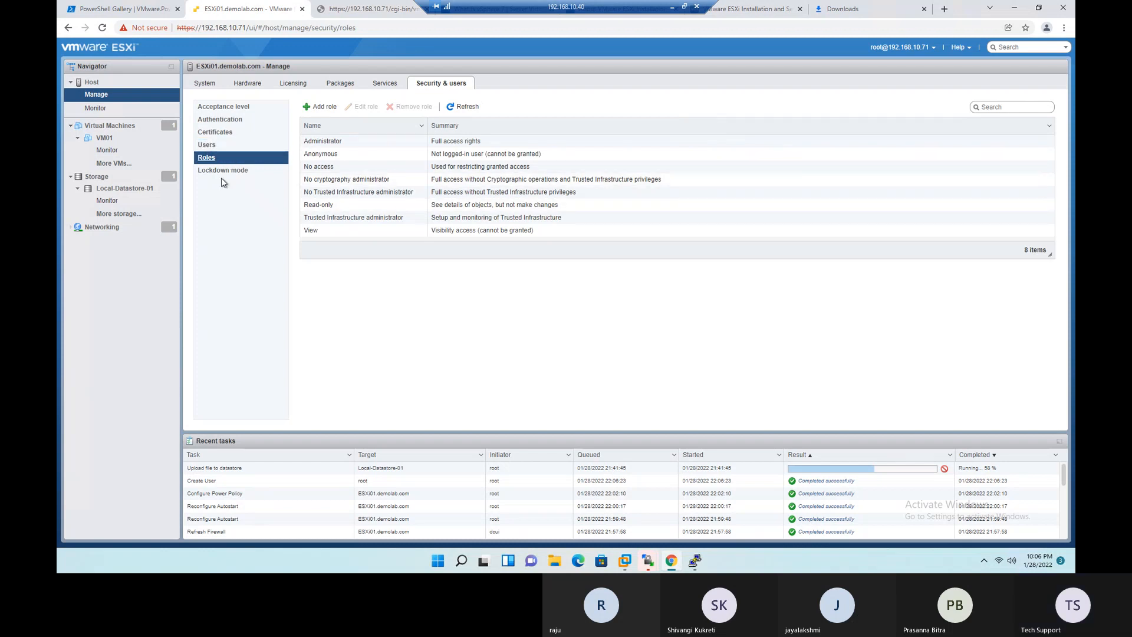
- Inspect the editable settings of User01 in the host's user list and close them without saving
left_click(225, 147)
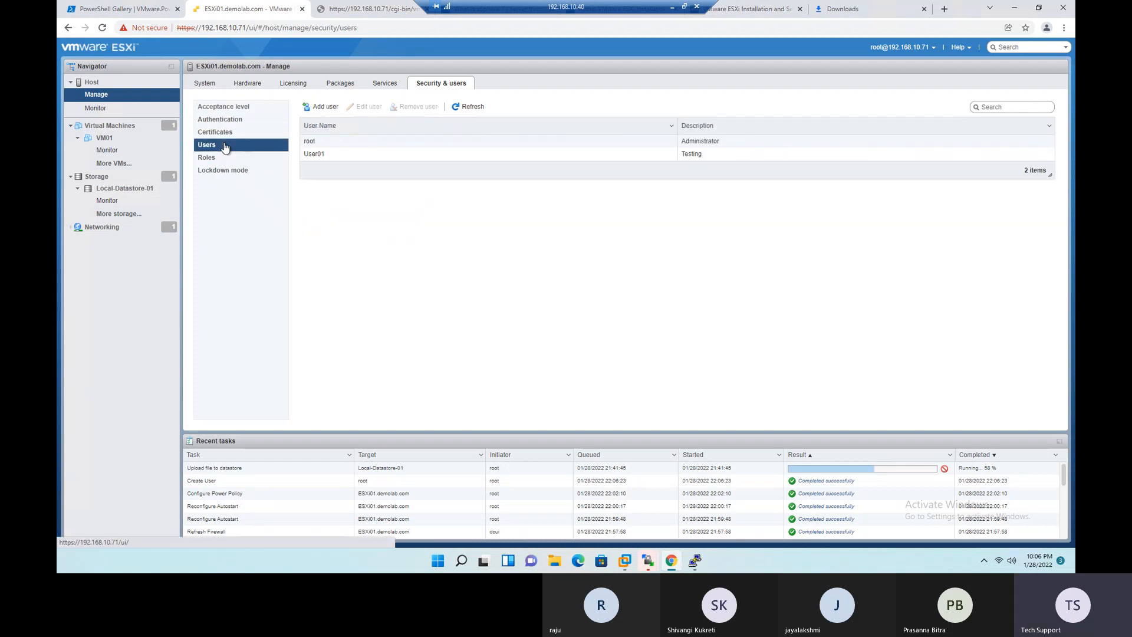
left_click(343, 160)
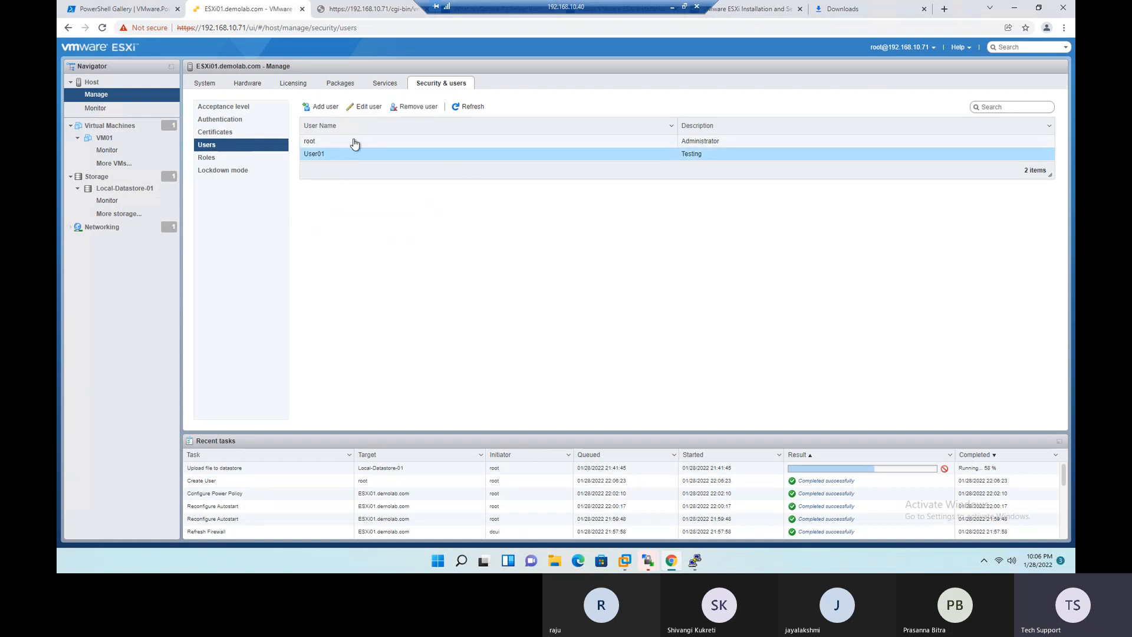
left_click(369, 107)
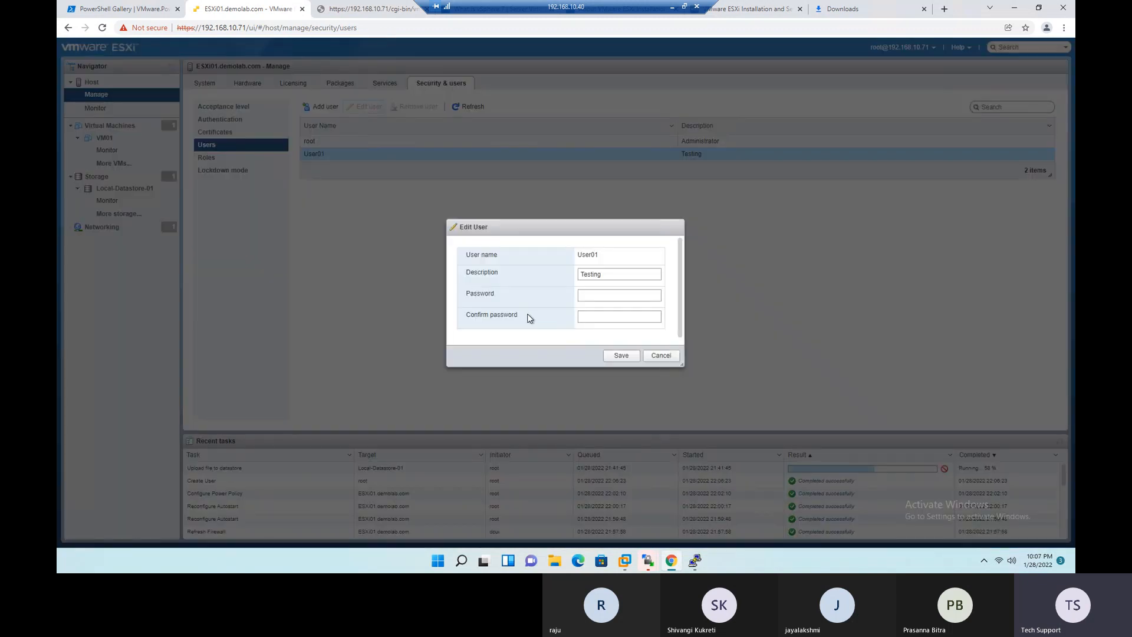
left_click(661, 357)
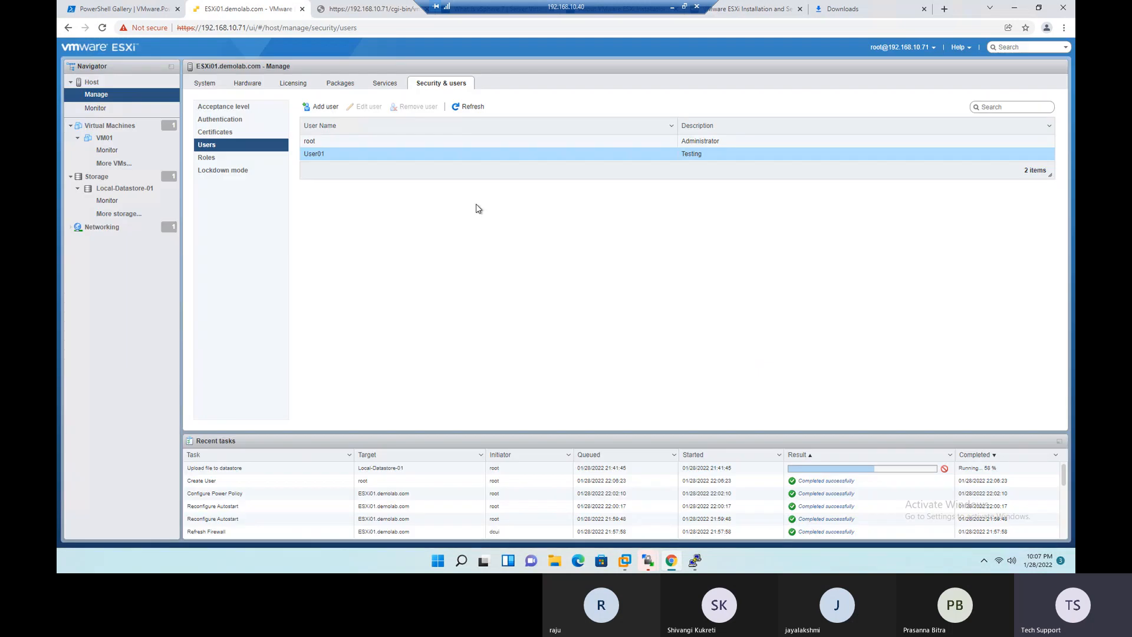
- Review the users and roles assigned in the host's permissions, then close them without changes
left_click(119, 92)
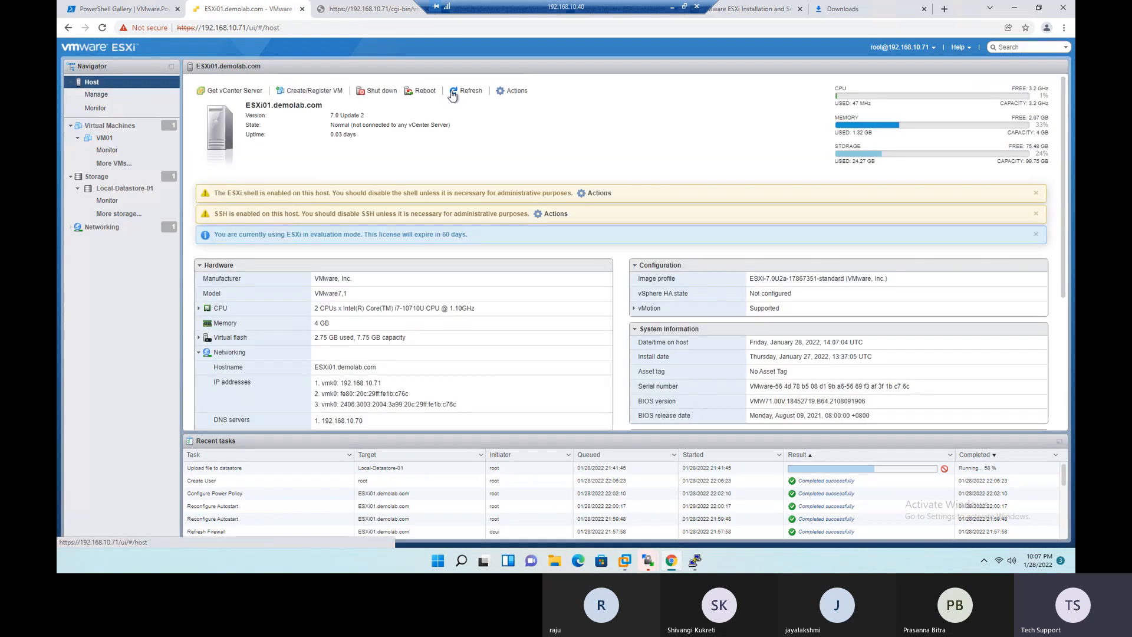
left_click(515, 91)
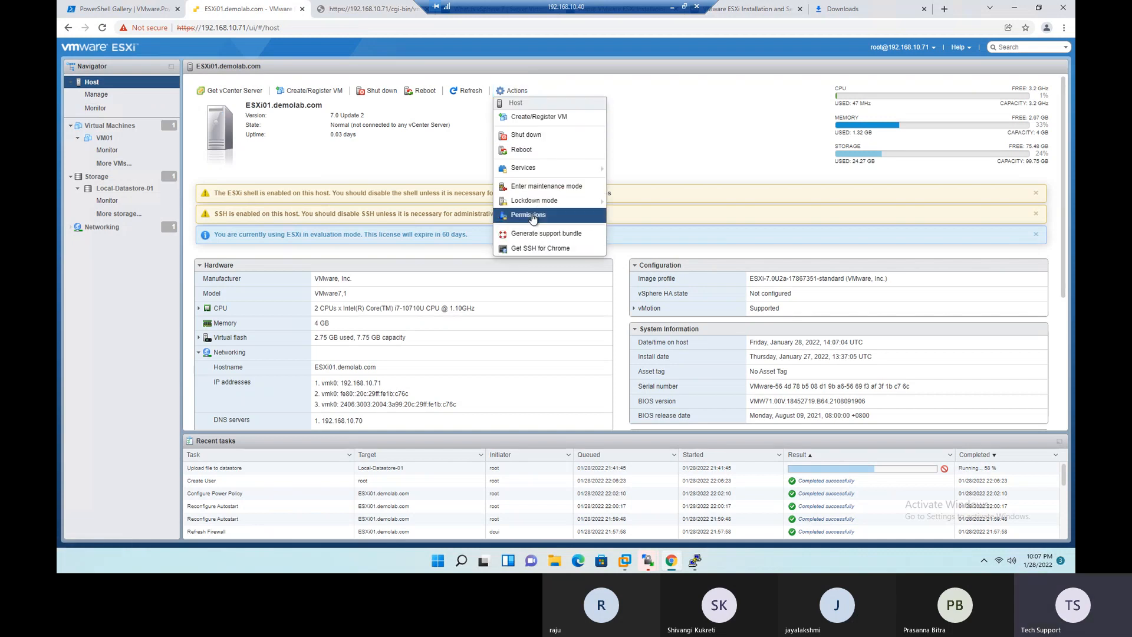
left_click(530, 215)
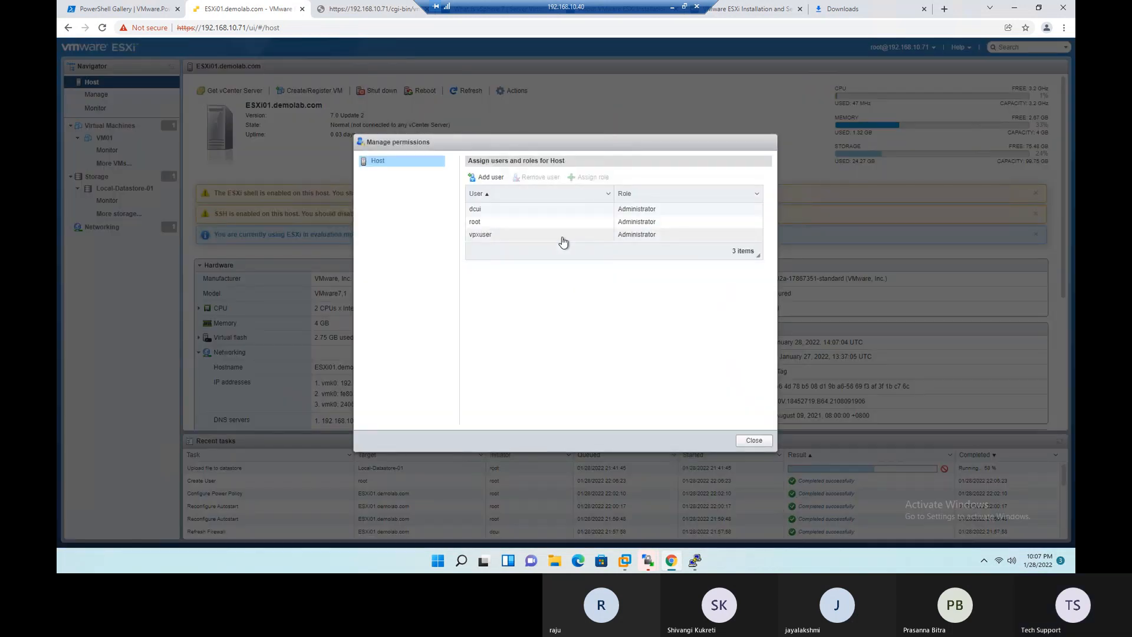
left_click_drag(761, 260, 773, 304)
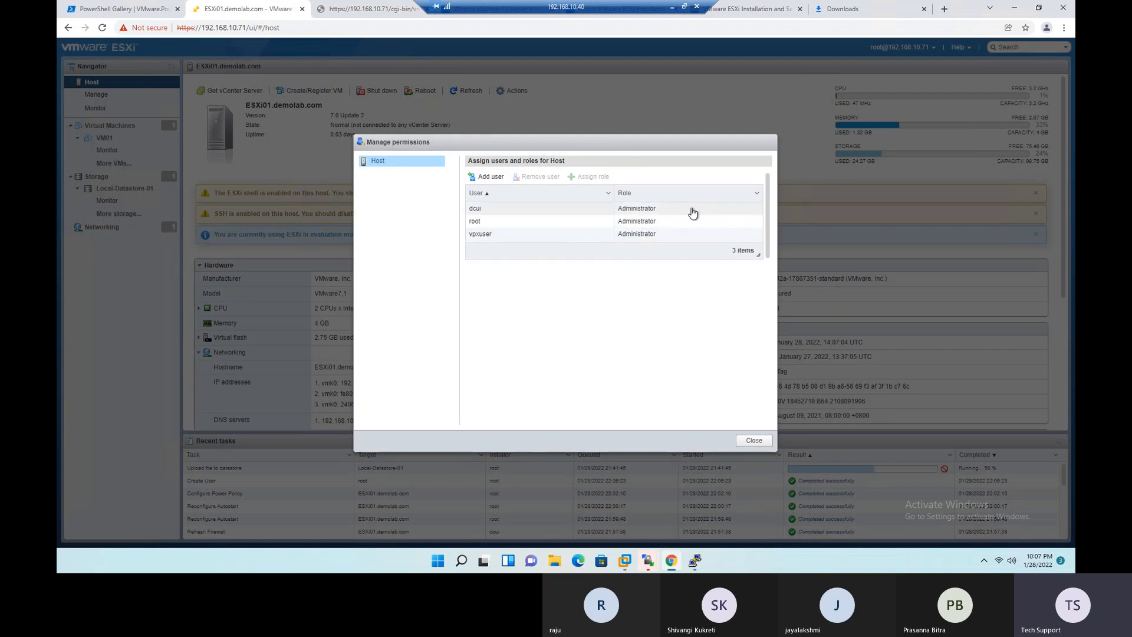
left_click(754, 441)
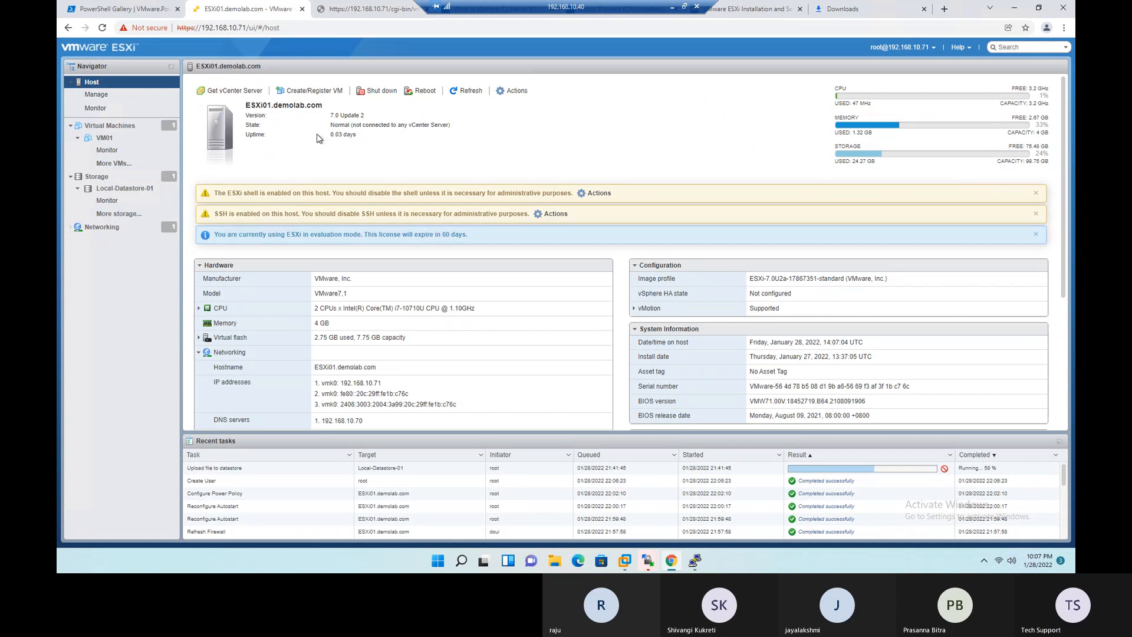
- Reload the host's user management page and recheck the host's permissions for User01
left_click(96, 94)
left_click(102, 28)
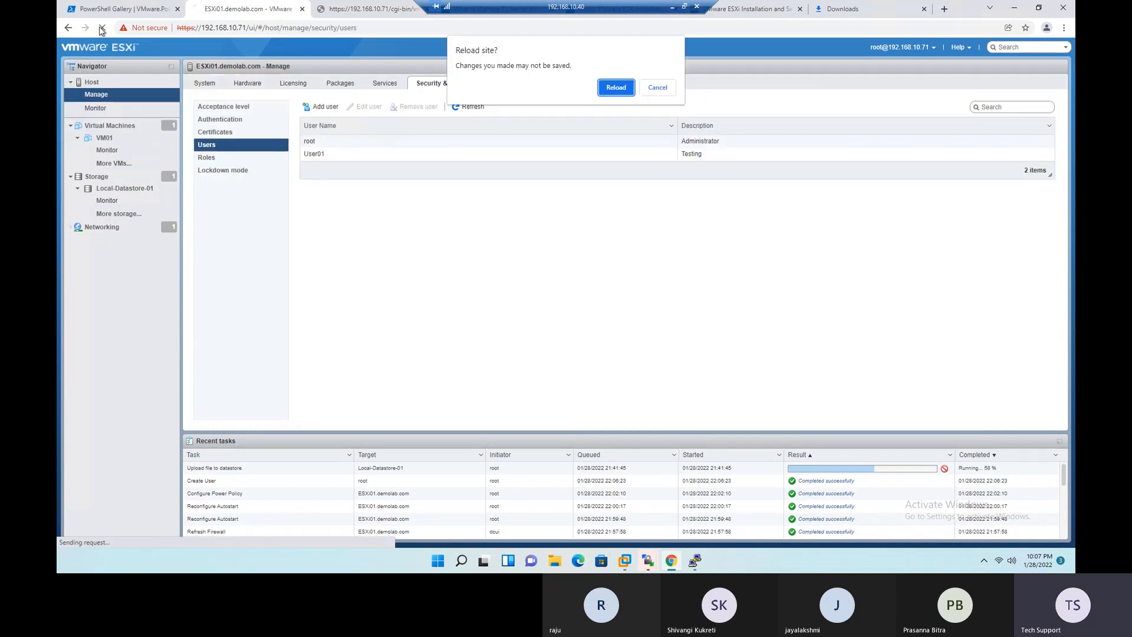
left_click(613, 87)
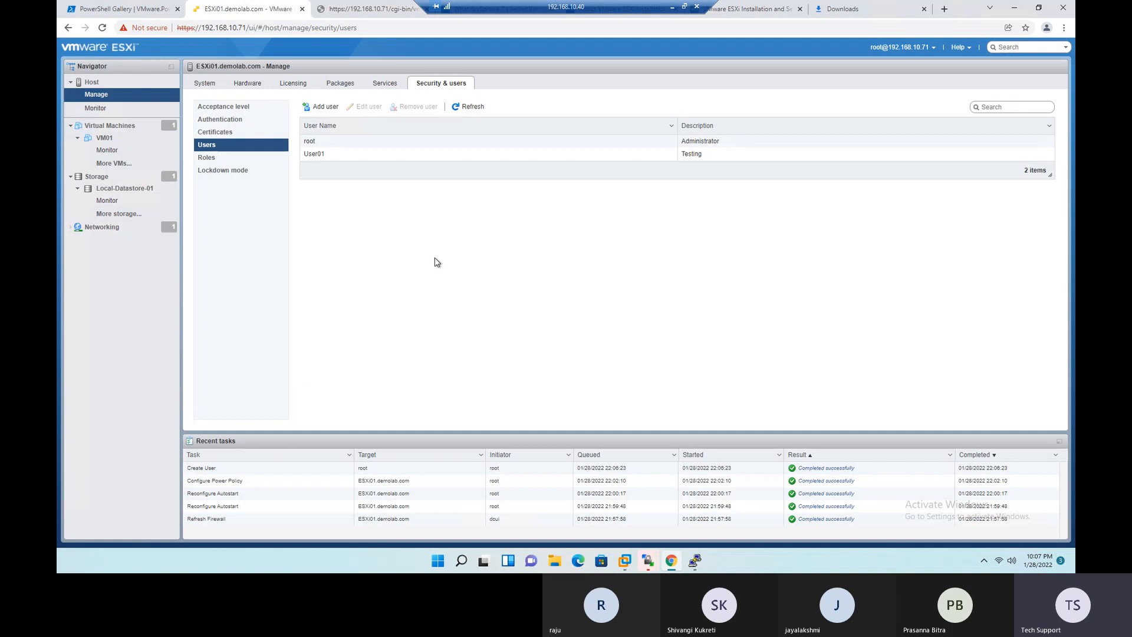
left_click(134, 84)
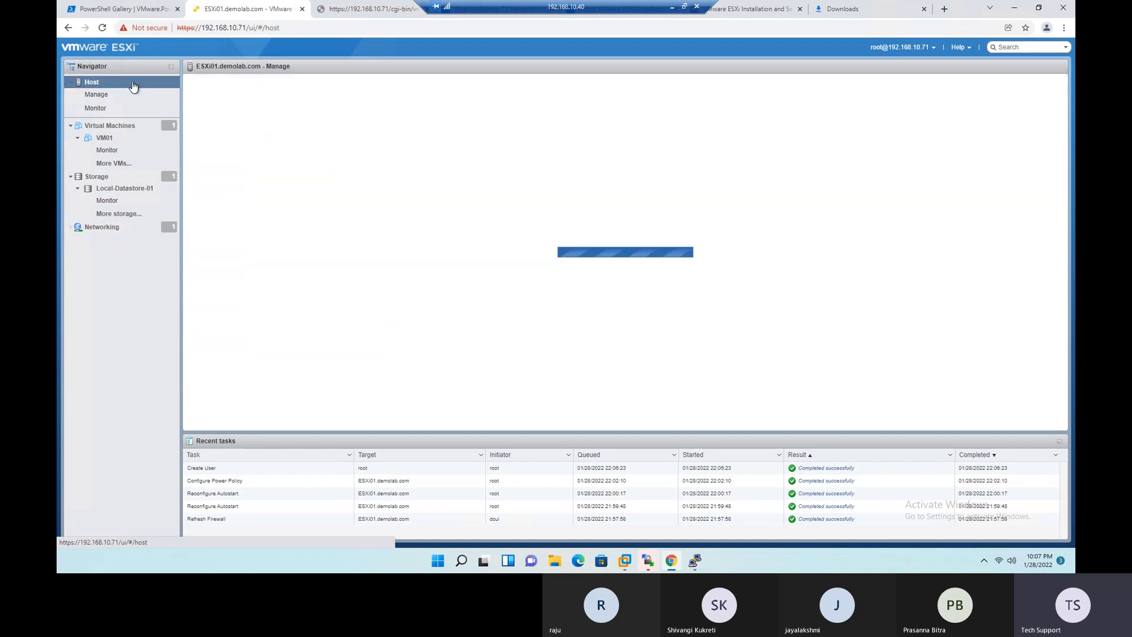
left_click(513, 91)
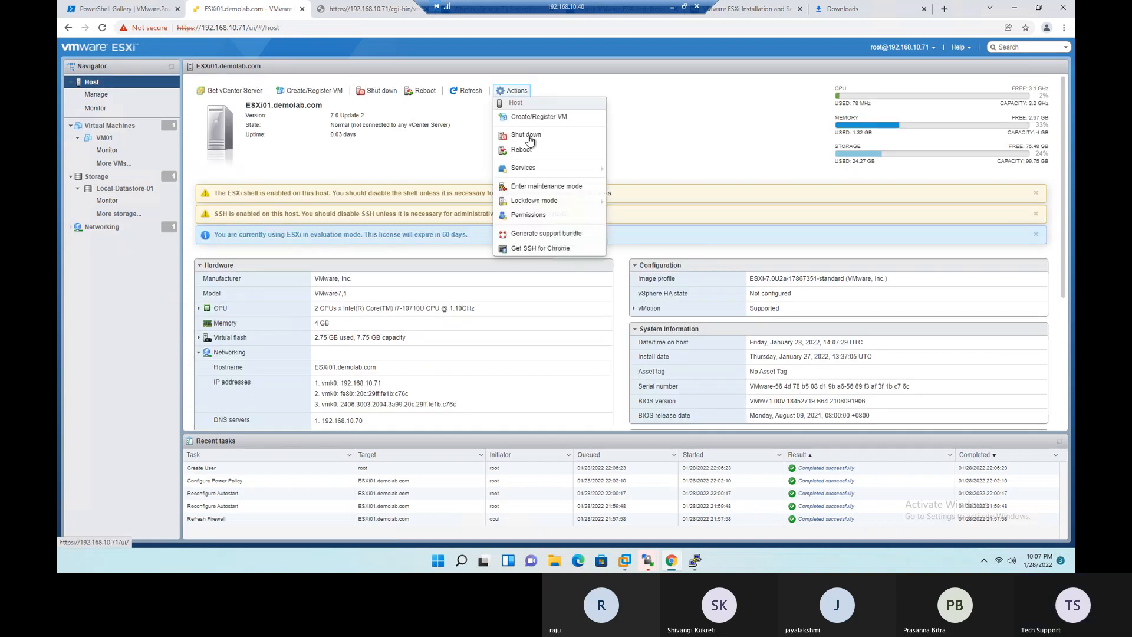
left_click(530, 215)
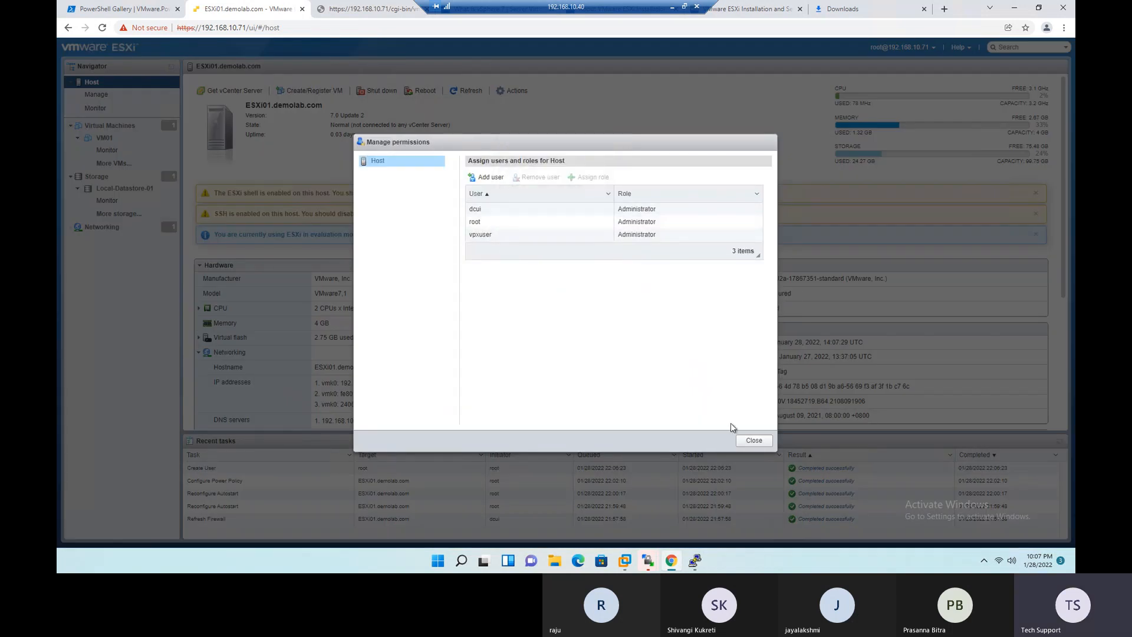
left_click(751, 441)
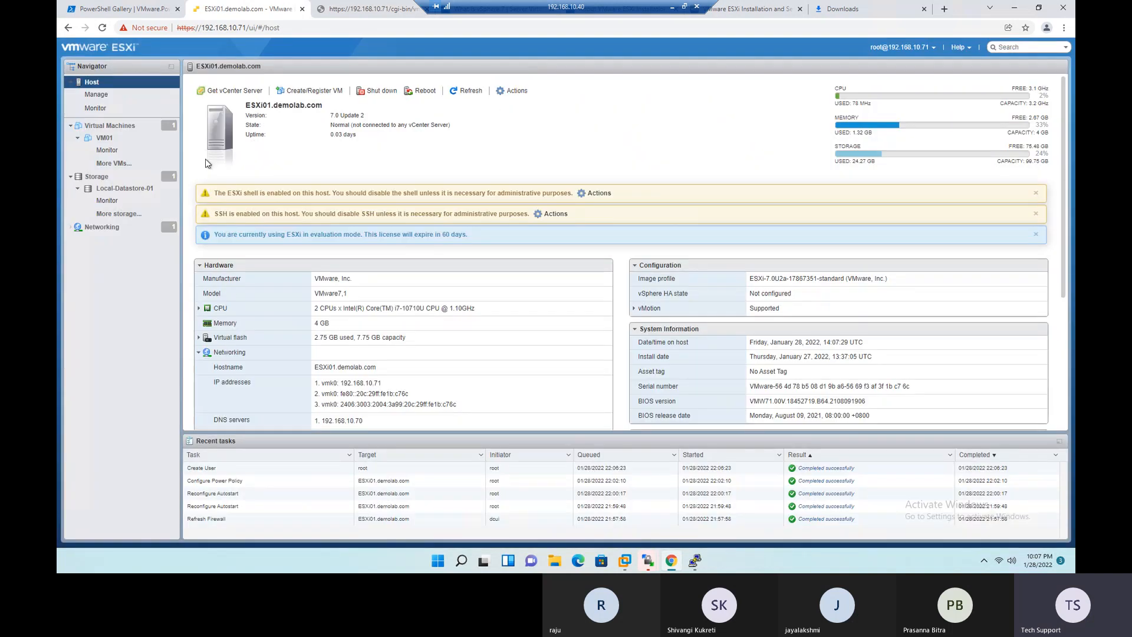
- Review the host's security roles and inspect the privileges offered for a new role, cancelling without adding one
left_click(96, 94)
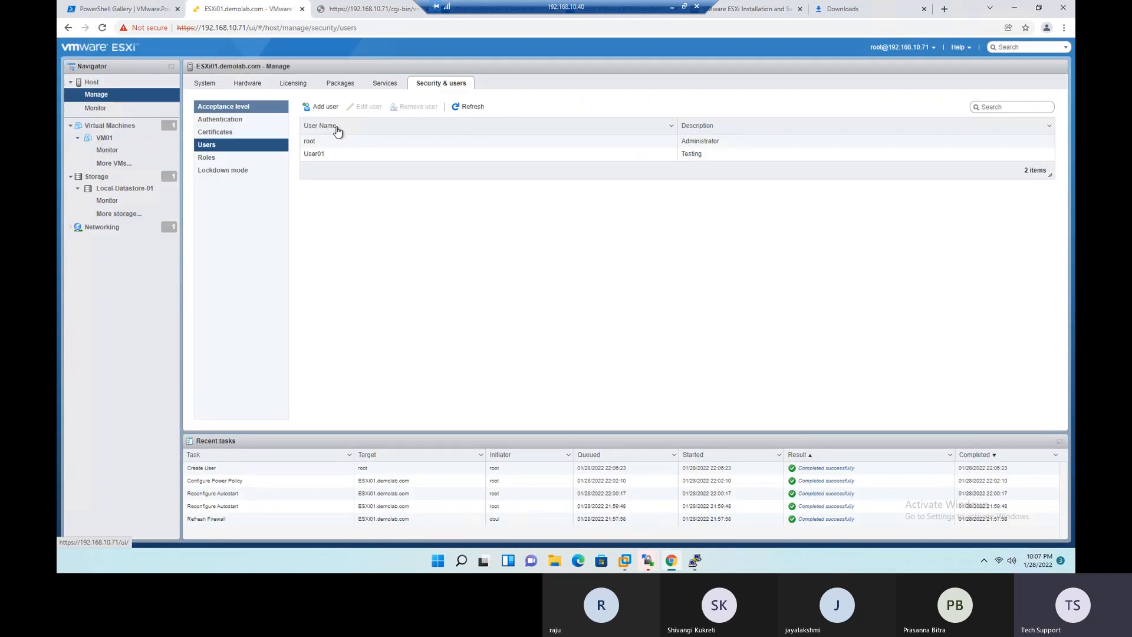
left_click(218, 160)
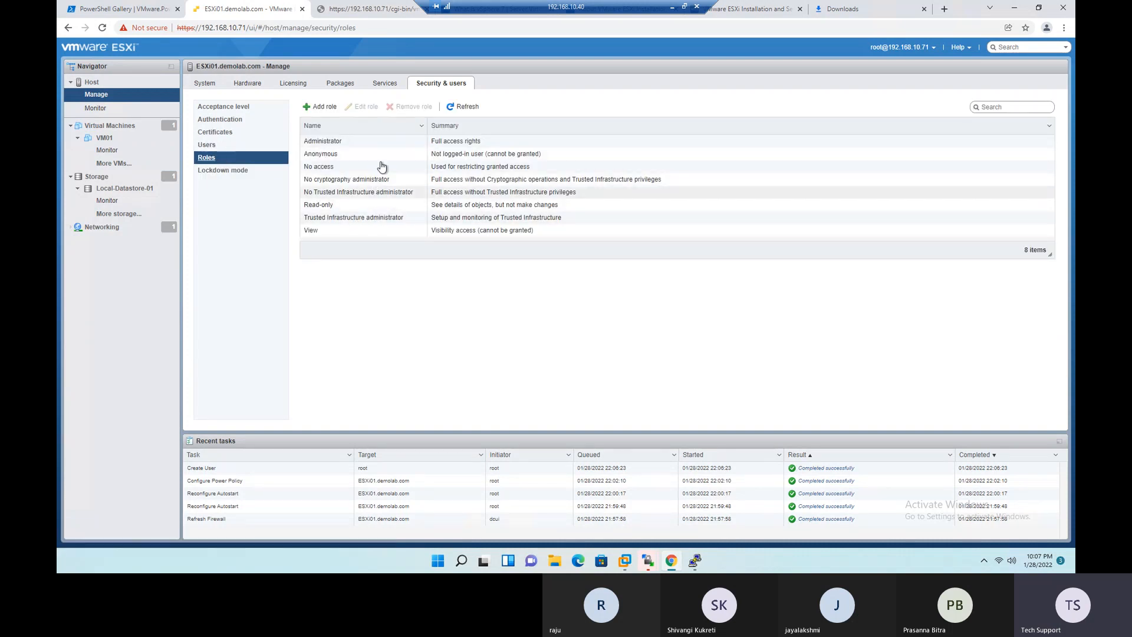
left_click(321, 109)
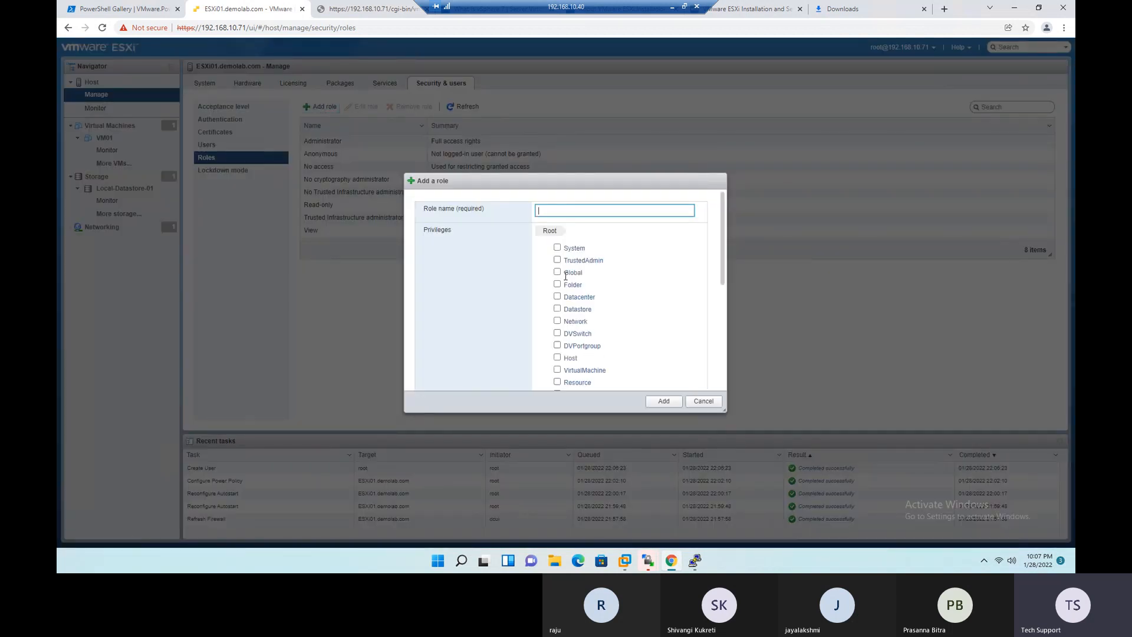
left_click(703, 401)
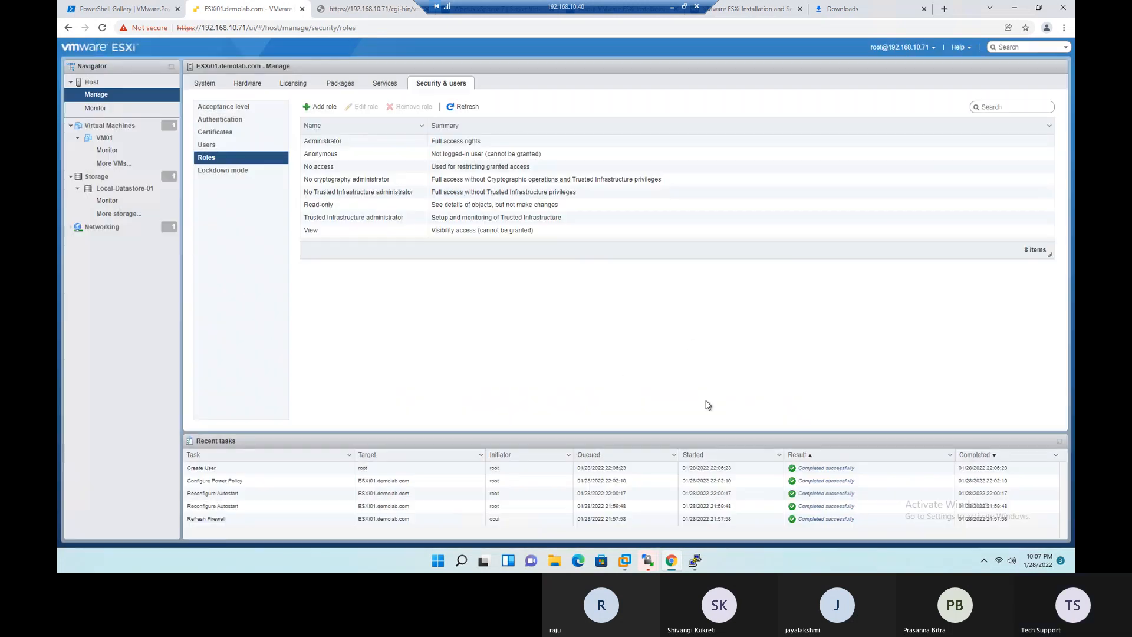
- Check the host's lockdown mode status and its exception users
left_click(252, 171)
double_click(439, 122)
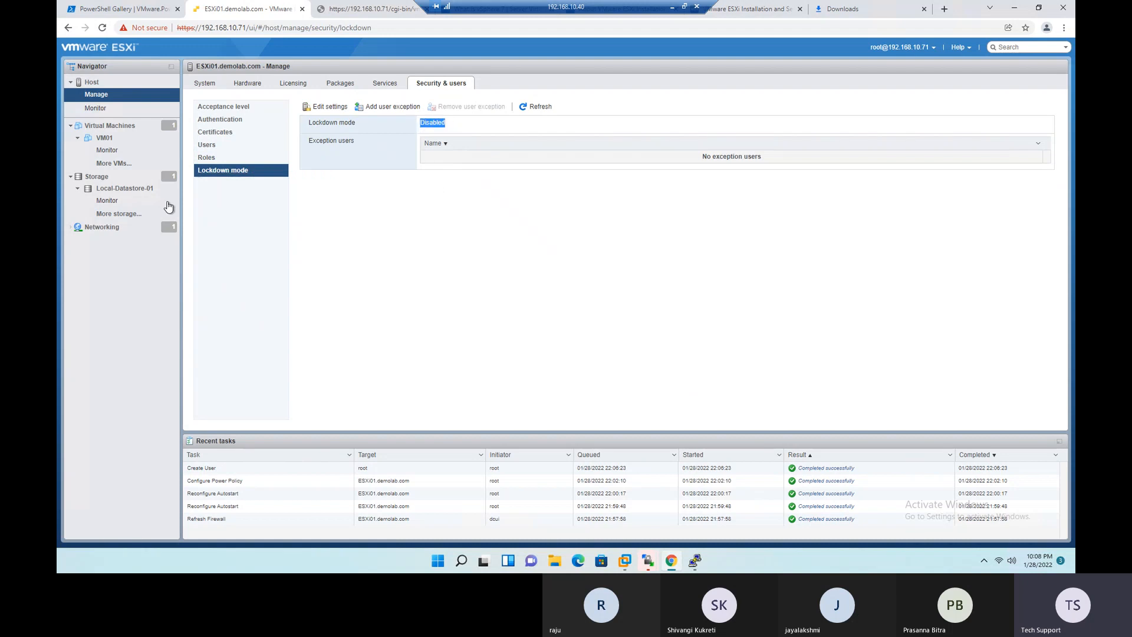
left_click(105, 98)
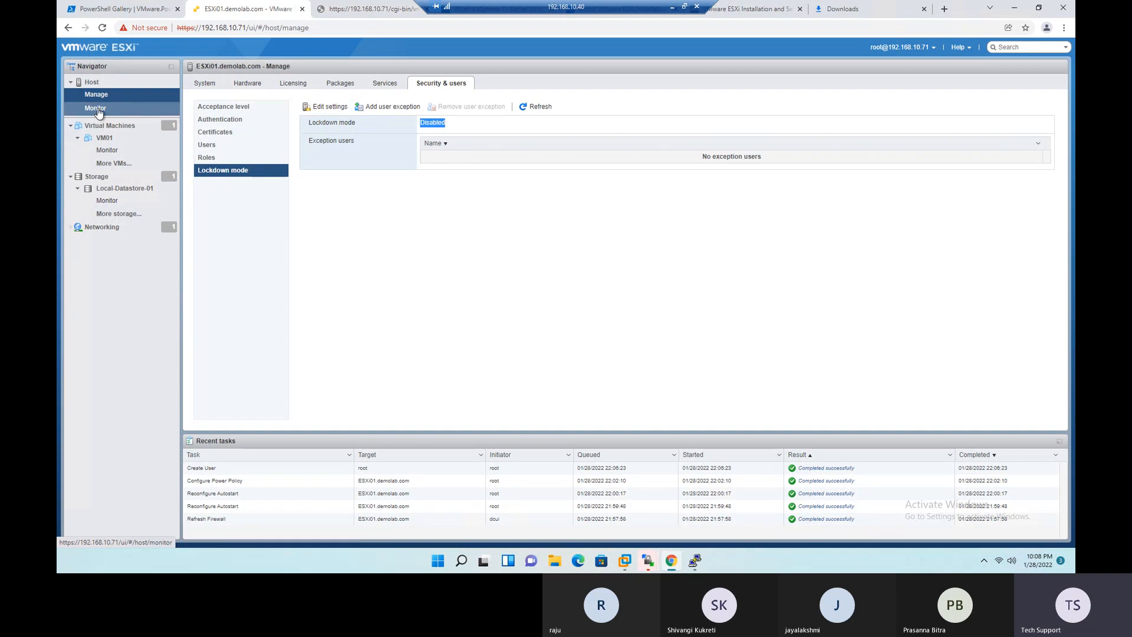
- Examine the host's performance charts for CPU, Memory, Network and Disk over the last hour
left_click(98, 112)
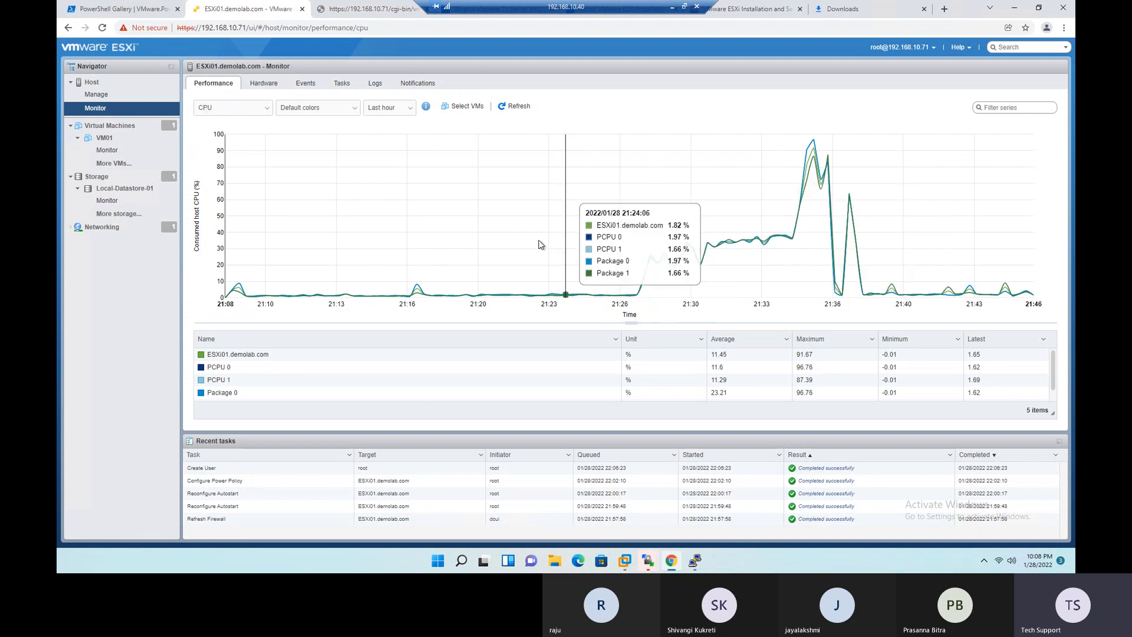
left_click(269, 113)
left_click(228, 131)
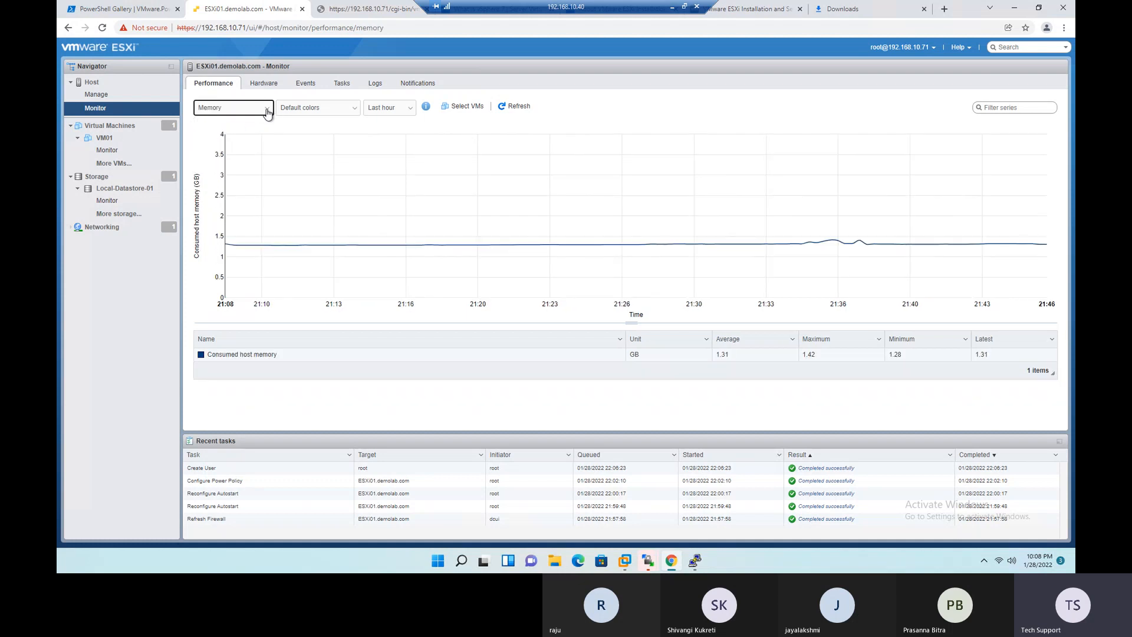
left_click(268, 113)
left_click(233, 135)
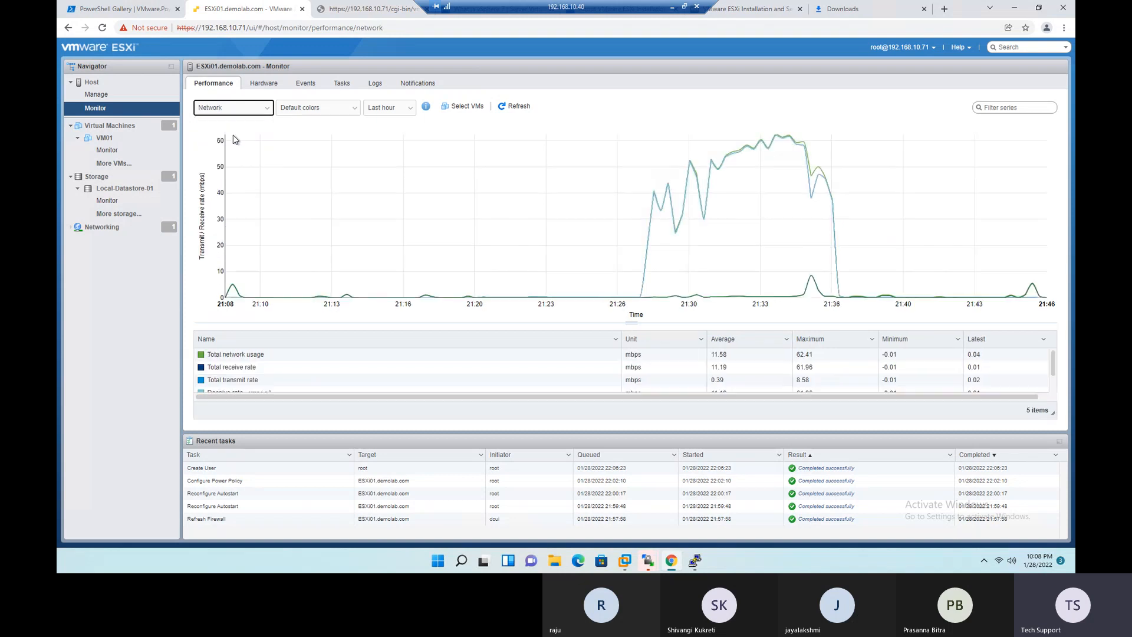
left_click(267, 114)
left_click(270, 142)
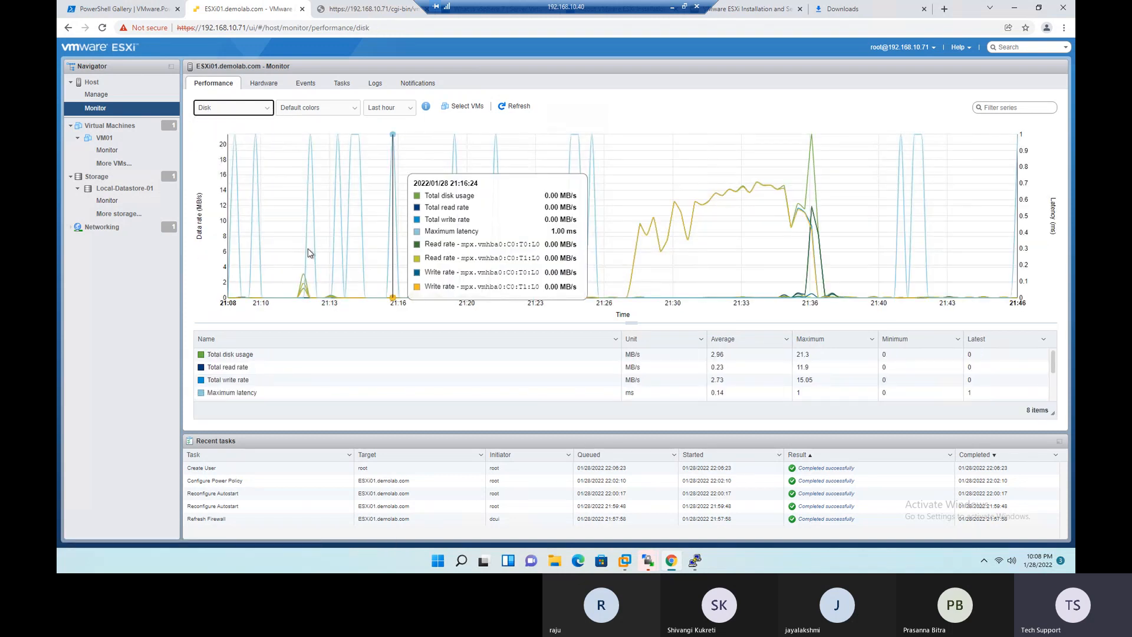
- Return to the CPU performance chart and inspect the PCPU 0 and PCPU 1 usage rows
left_click(263, 110)
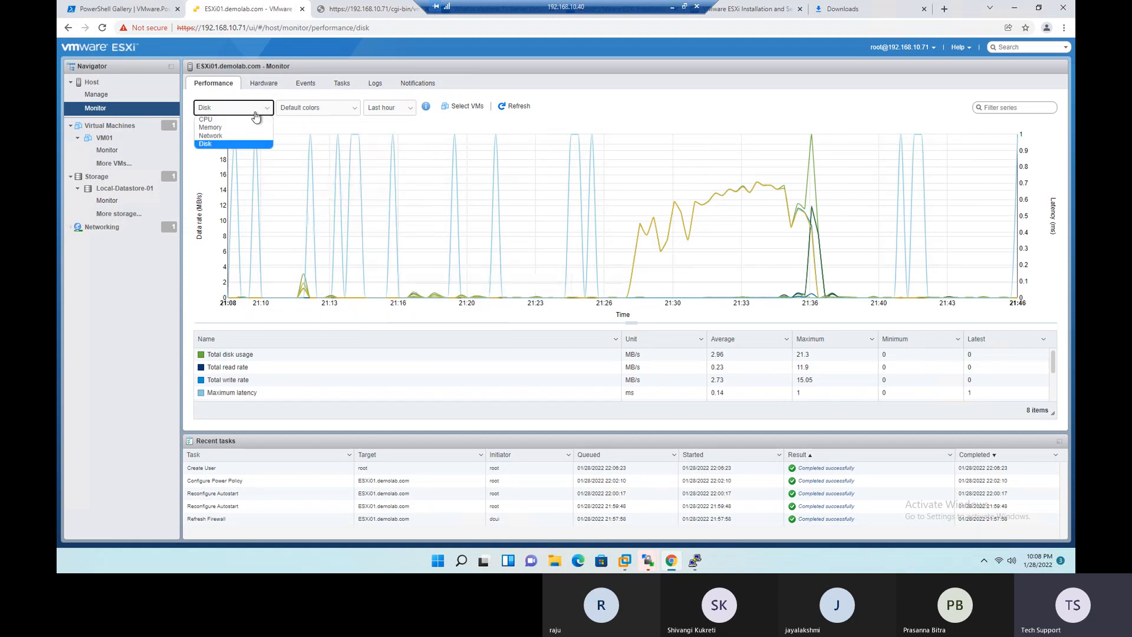
left_click(229, 120)
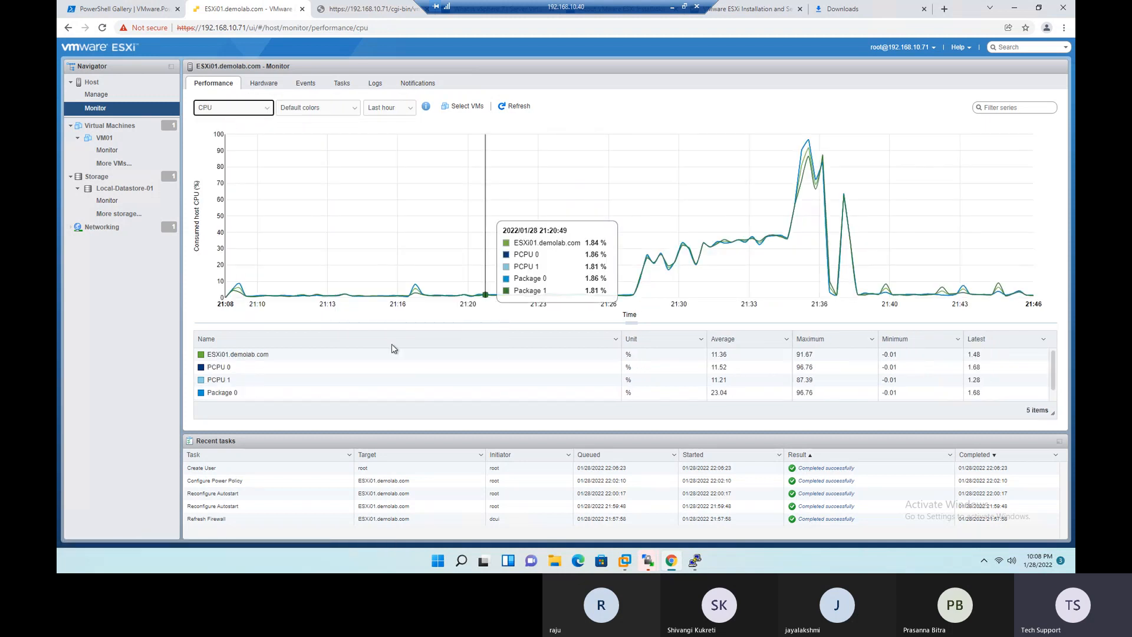
left_click(217, 368)
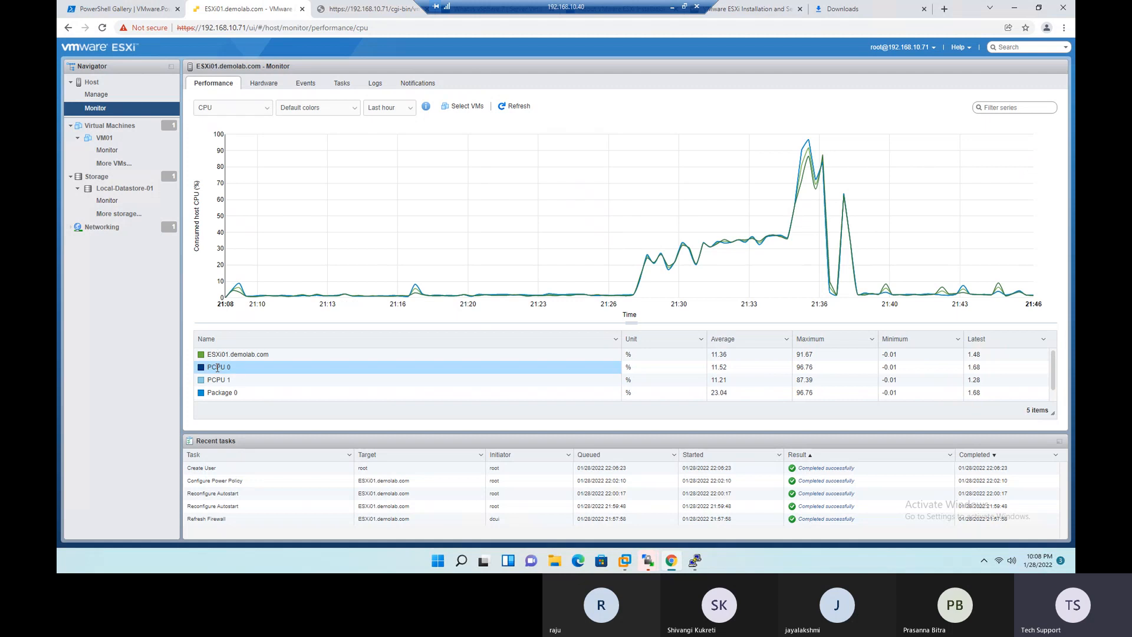
left_click_drag(208, 380, 219, 380)
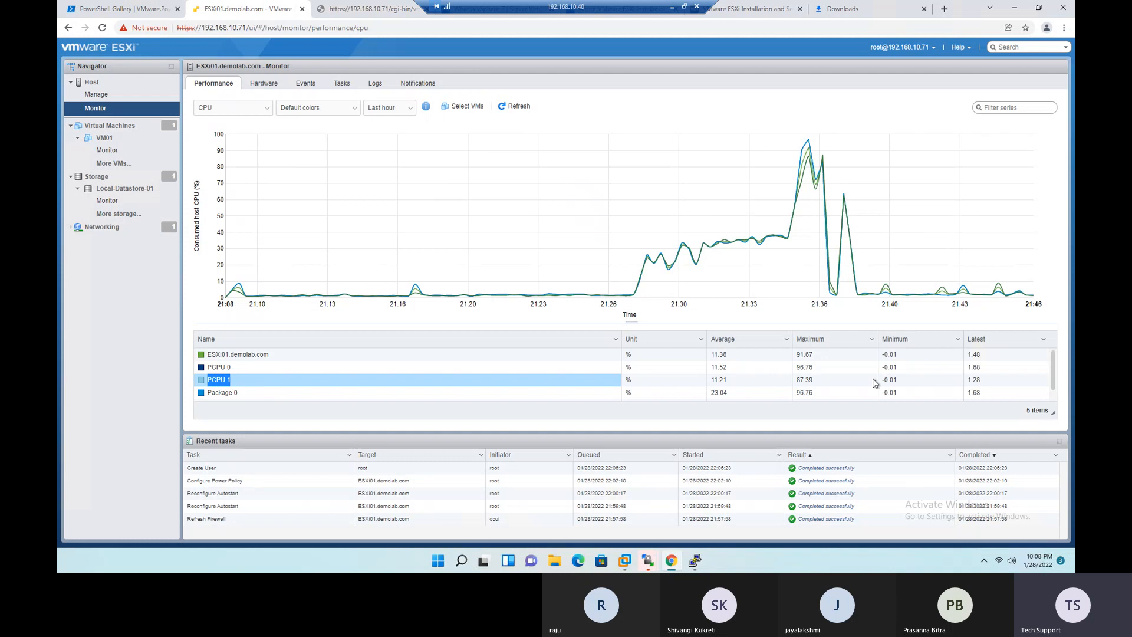
- Inspect the host's hardware sensor and storage monitoring, followed by its system events and tasks
left_click(273, 86)
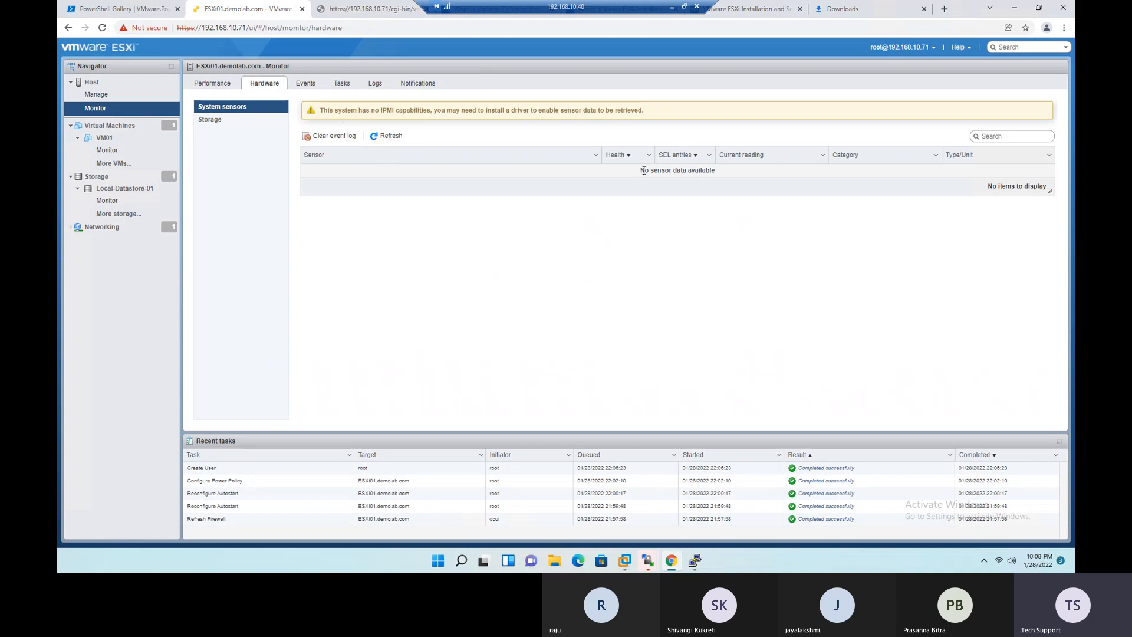
left_click(218, 120)
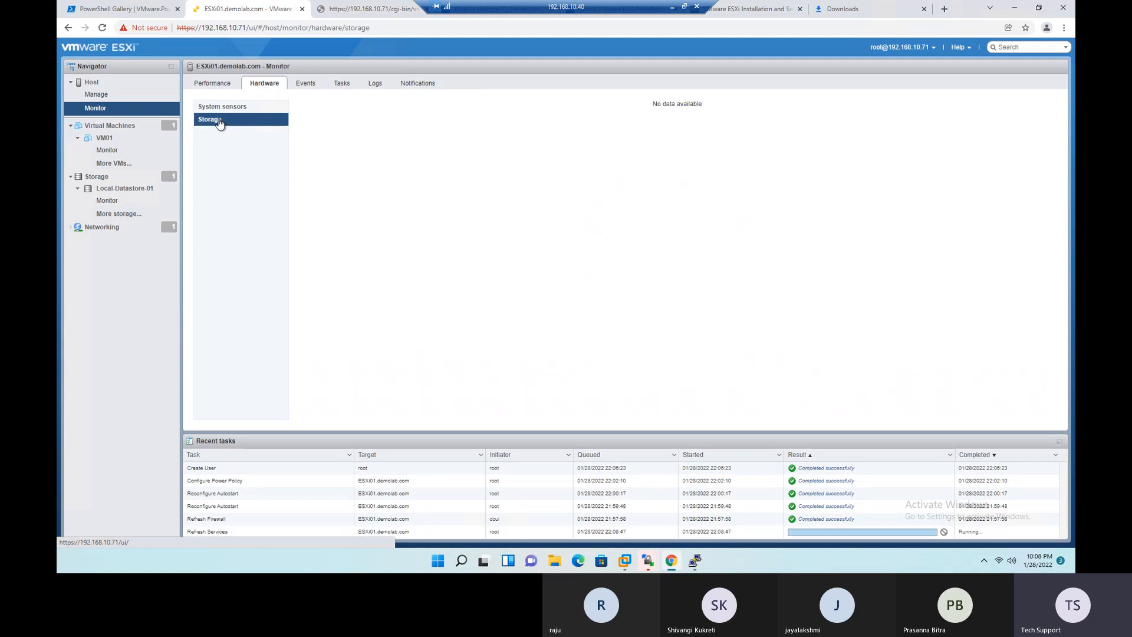
left_click_drag(650, 106, 707, 109)
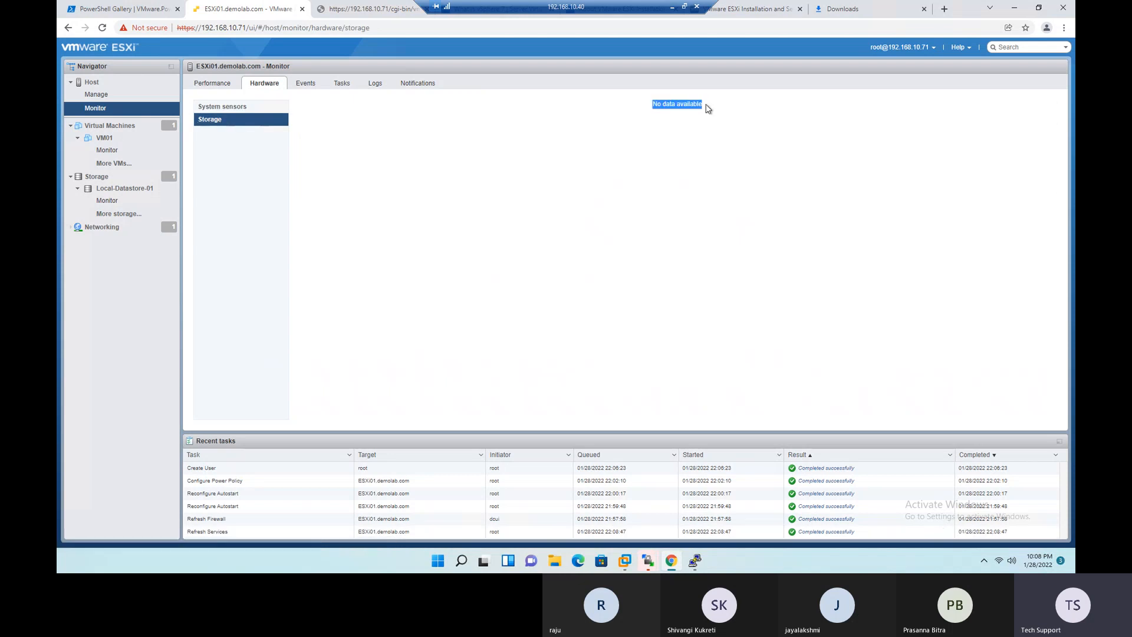
left_click(318, 84)
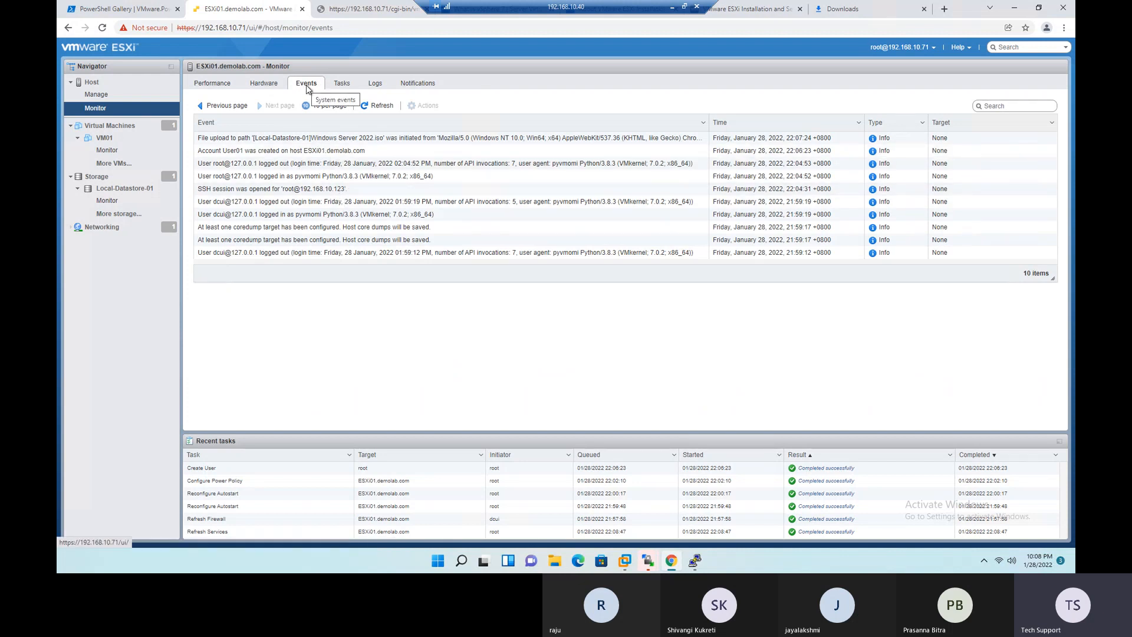
left_click(340, 86)
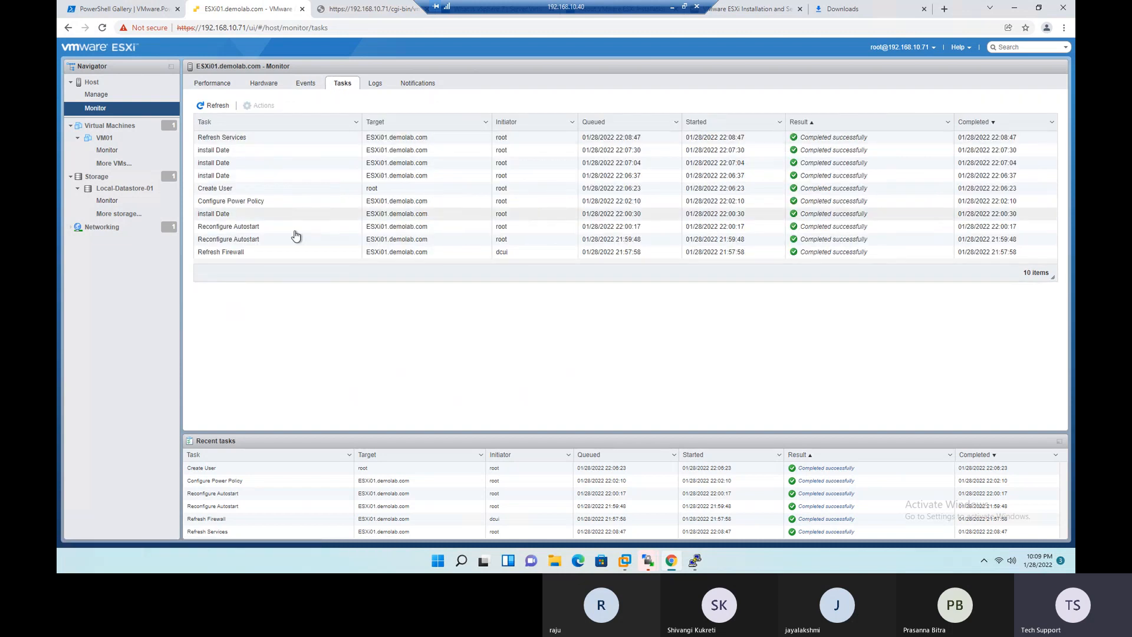
- Enlarge the host's log list to show every entry and view the hostd.log and vmauthd.log contents
left_click(378, 85)
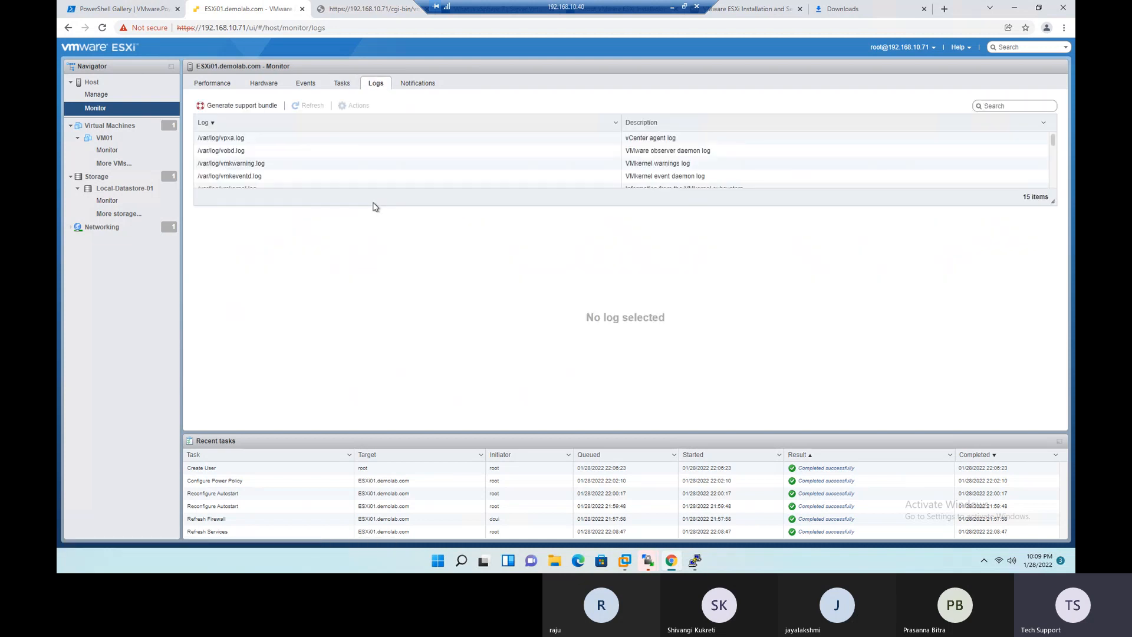
left_click_drag(1055, 206, 1055, 348)
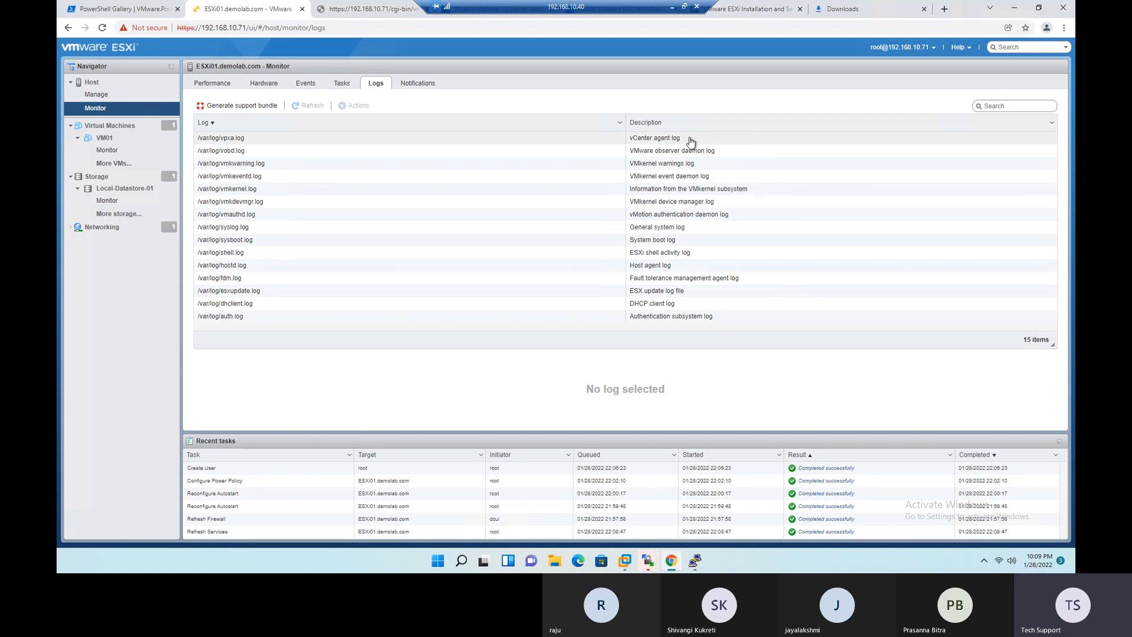
left_click(266, 267)
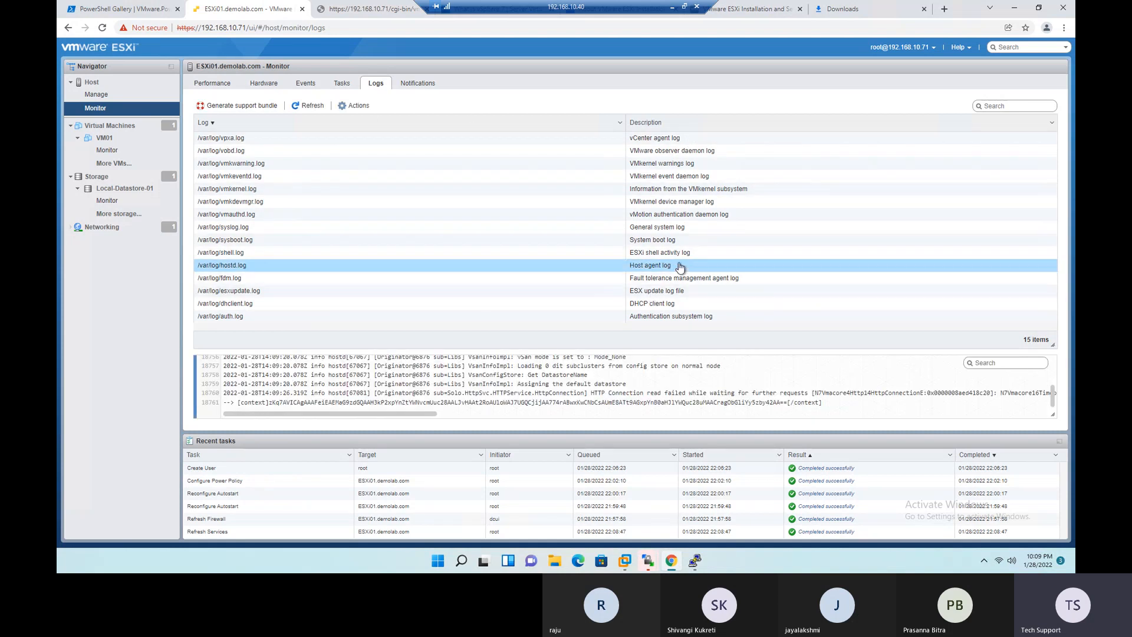
left_click(337, 217)
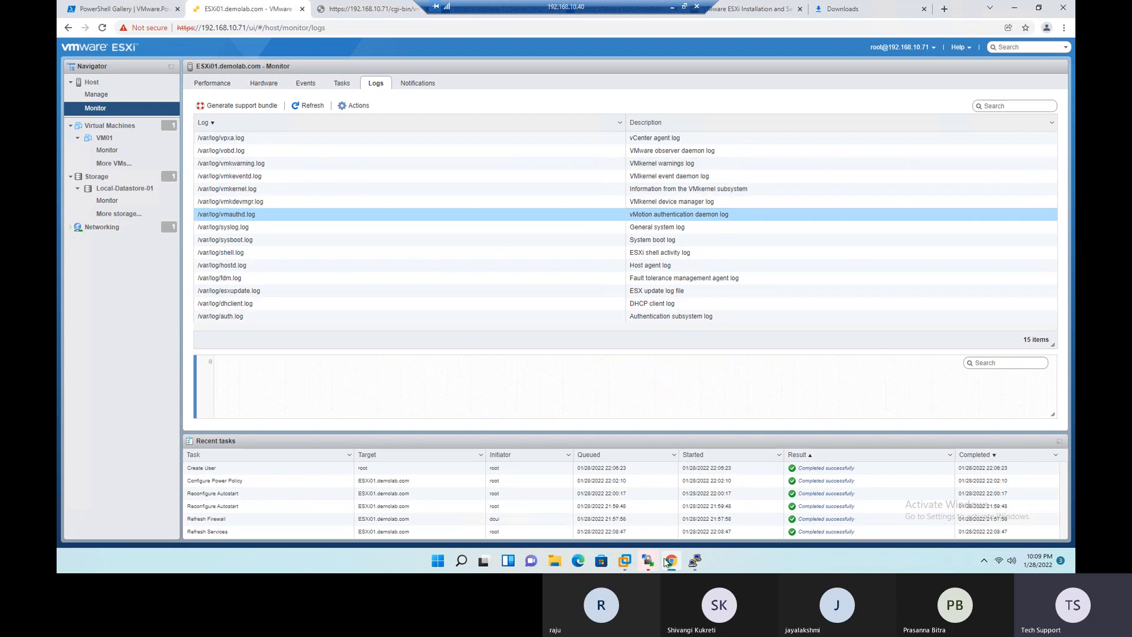
- Check the PuTTY session on the host, then return to the ESXi host overview and view its available actions, including support bundle generation
left_click(697, 560)
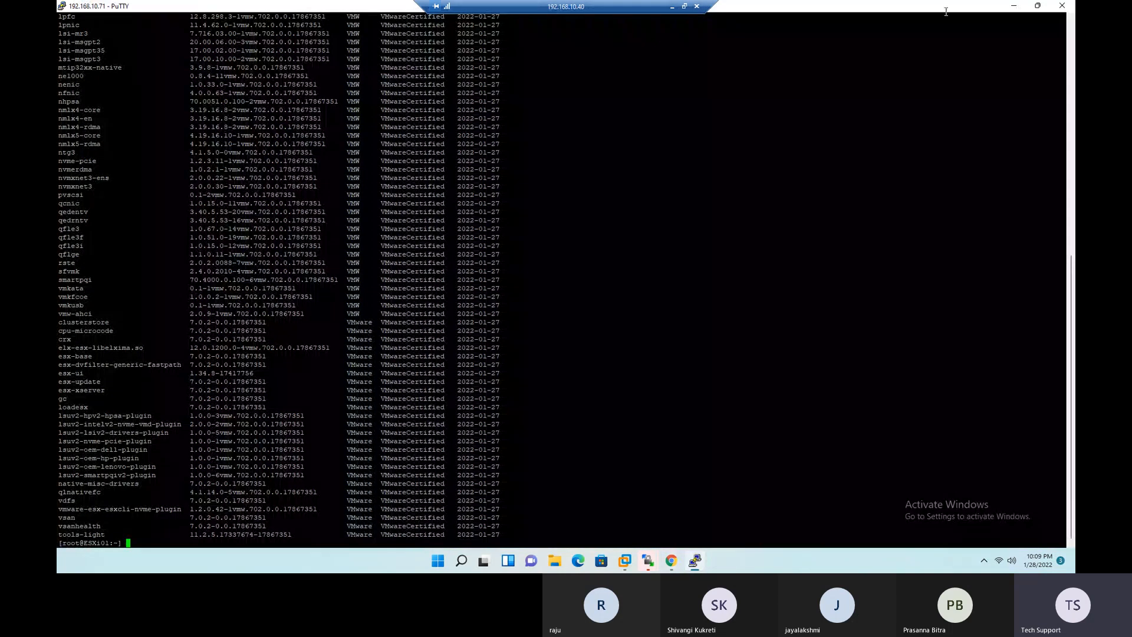
left_click(1016, 8)
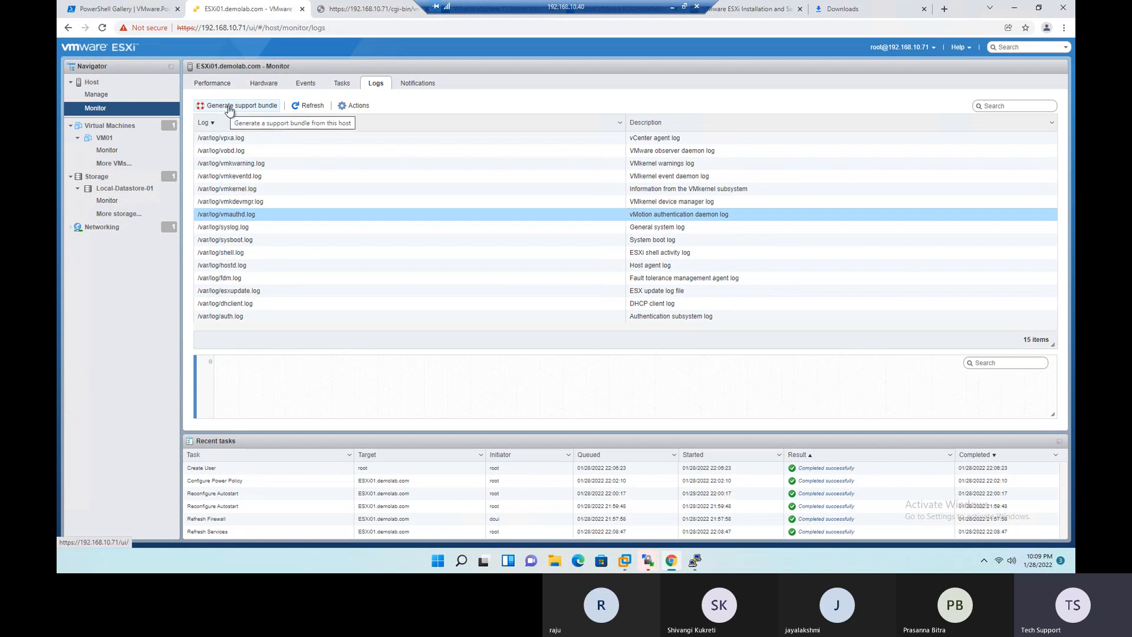
left_click(92, 82)
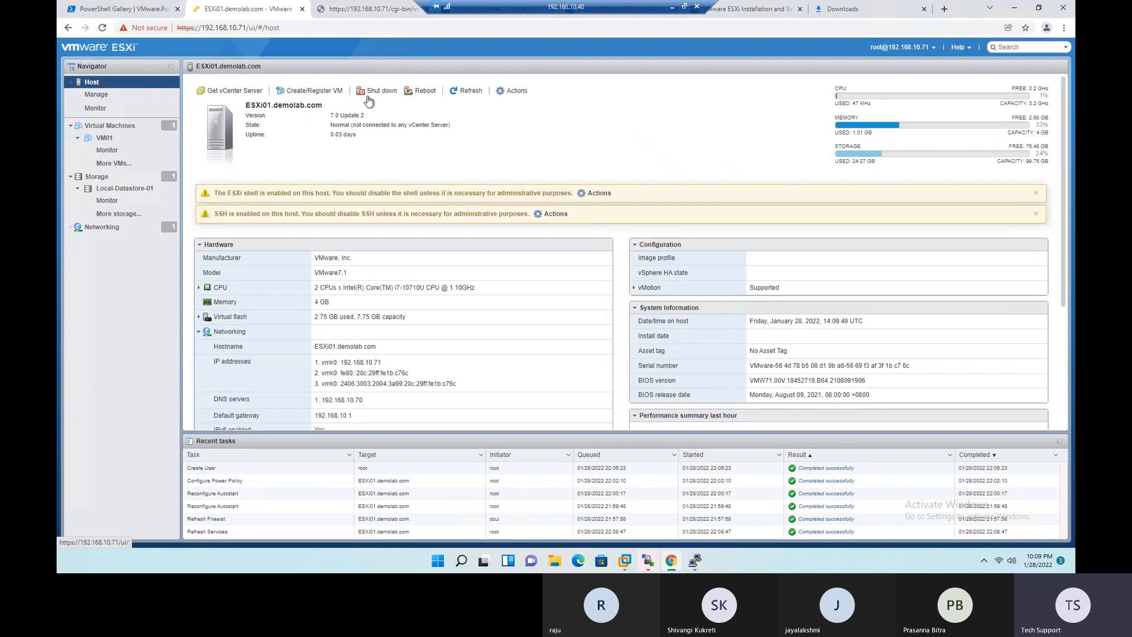
left_click(517, 91)
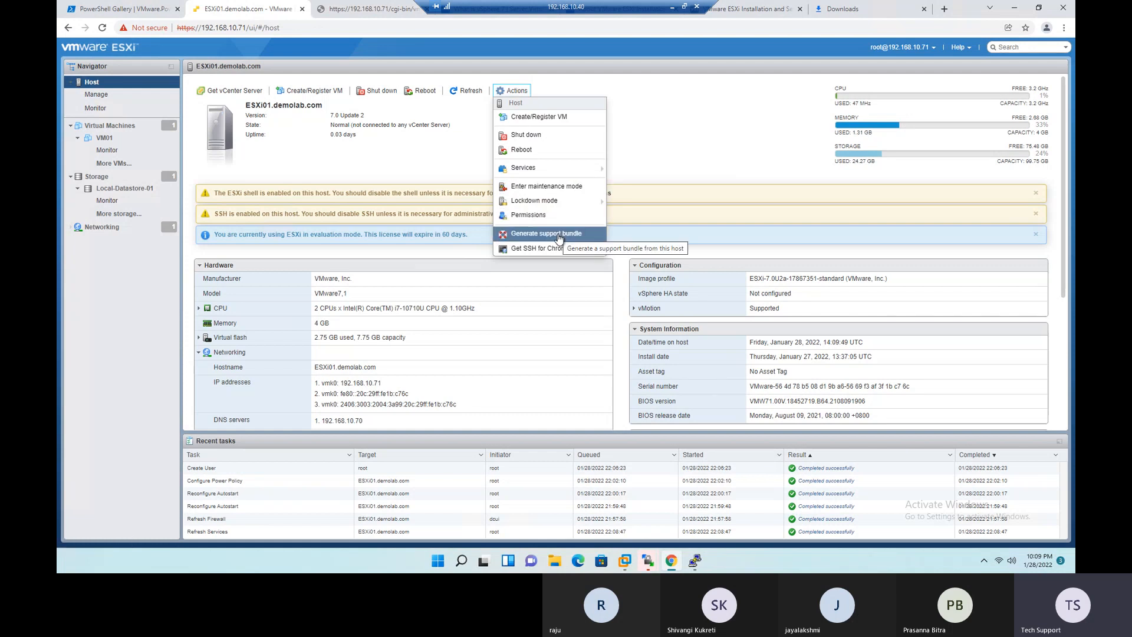
- Review the host's notifications against its overview warnings, and inspect the ESXi shell notification's details and available actions
left_click(95, 108)
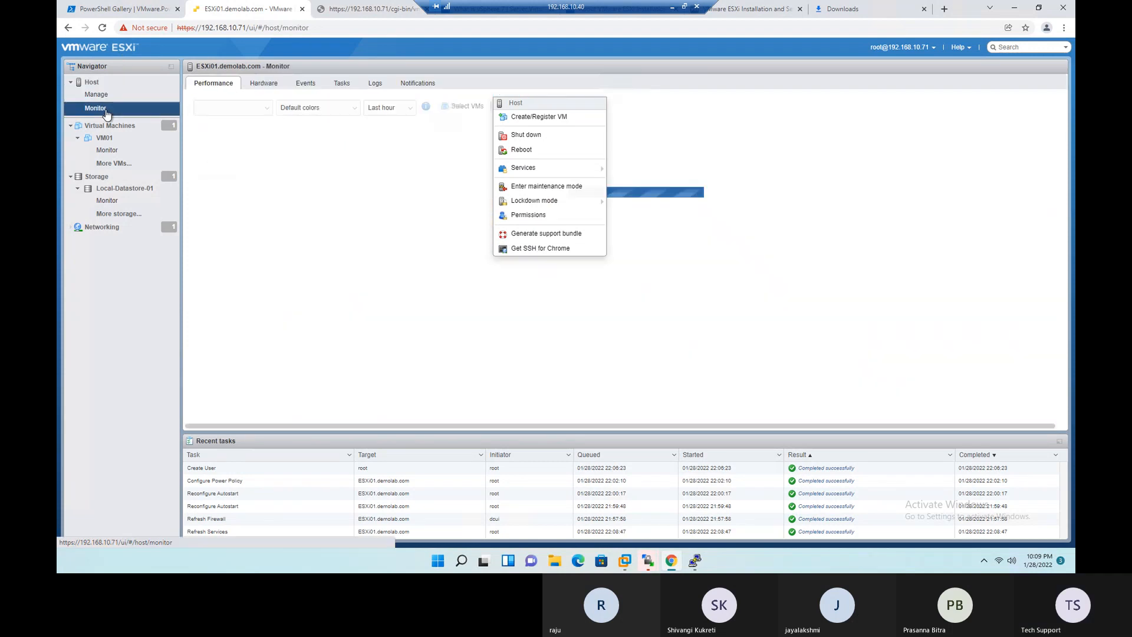
left_click(421, 87)
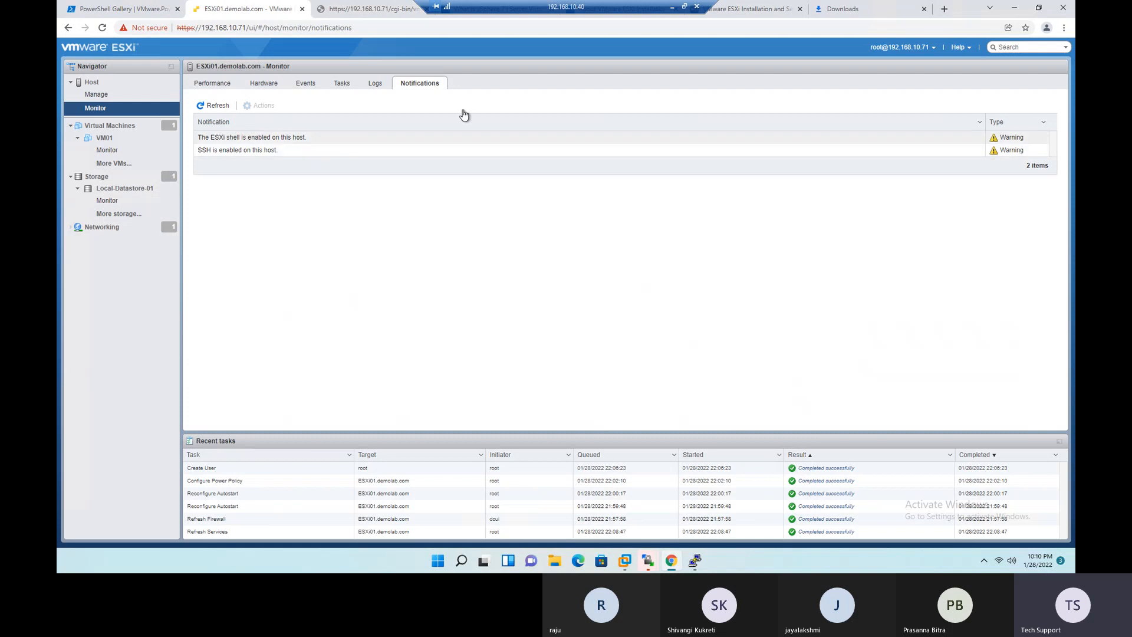
left_click(111, 85)
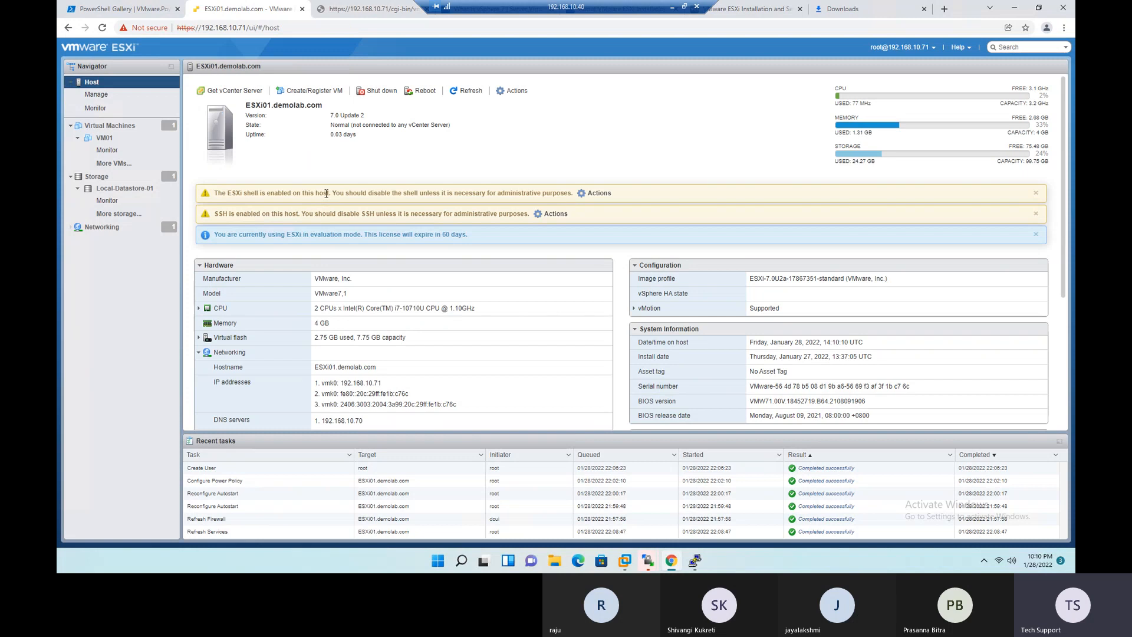
left_click(115, 108)
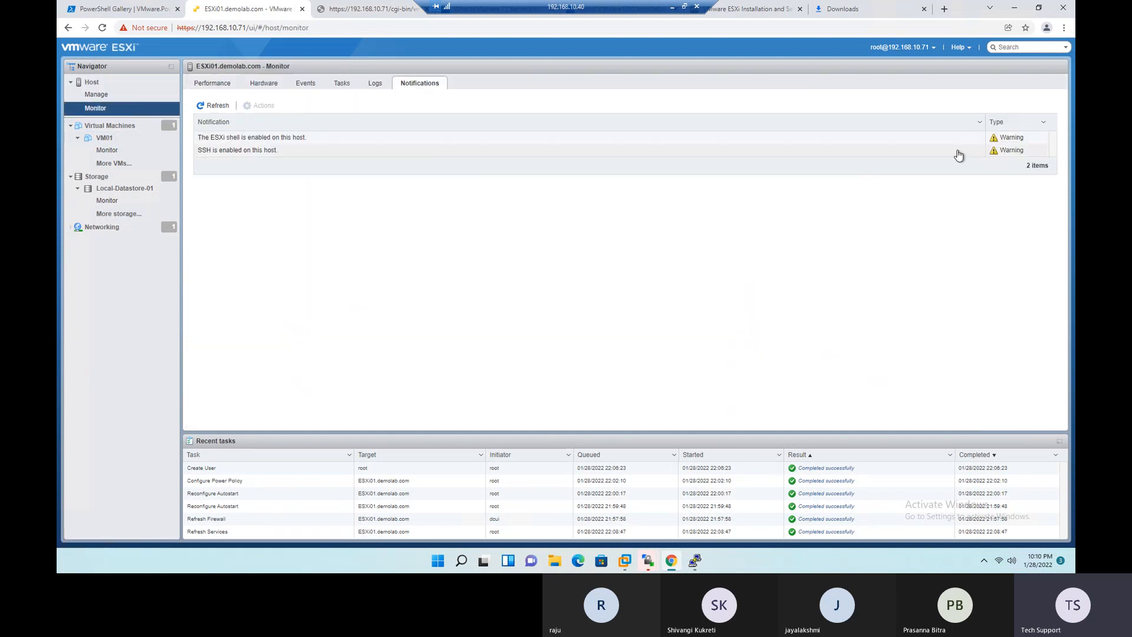
left_click(344, 139)
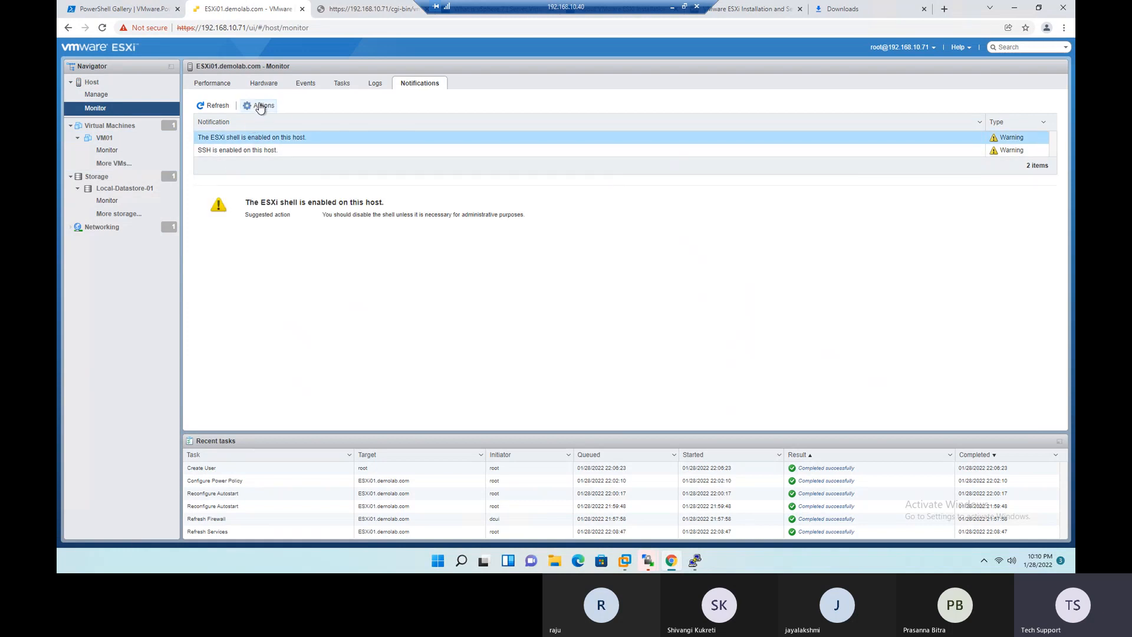
left_click(260, 106)
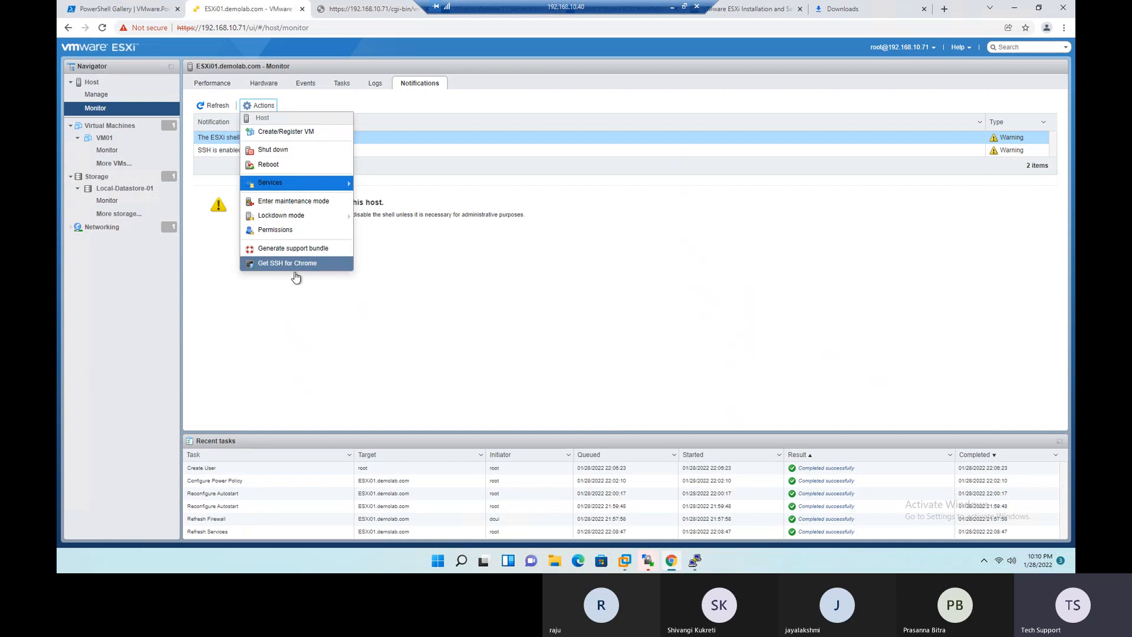
left_click(434, 302)
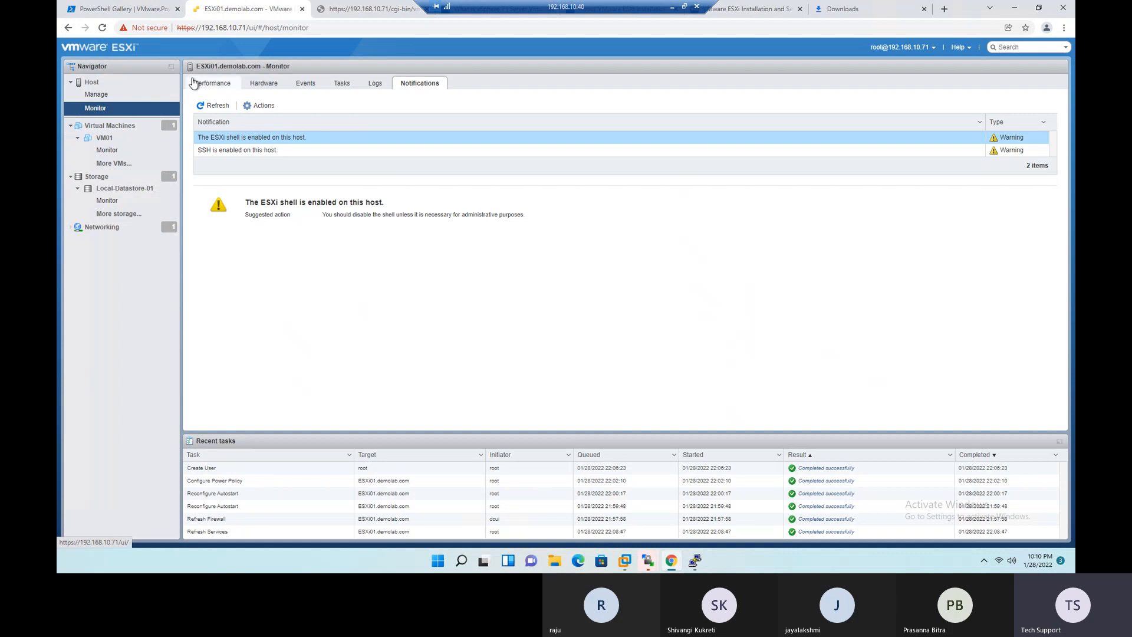
- Show the host's virtual machine list and collapse the Virtual Machines branch of the inventory tree
left_click(115, 129)
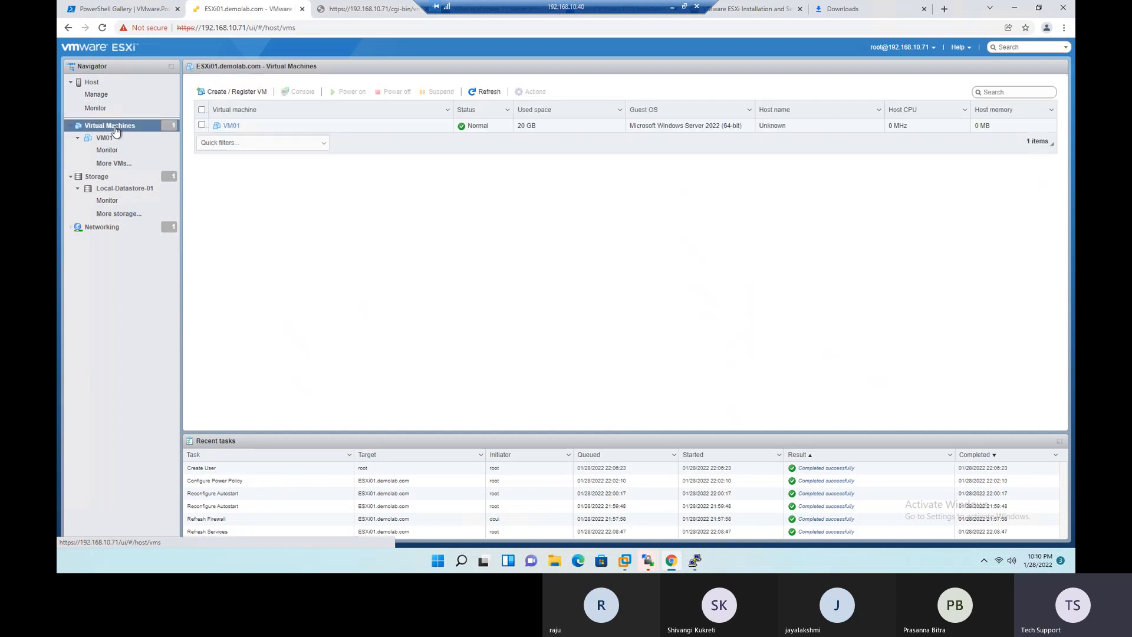
left_click(72, 126)
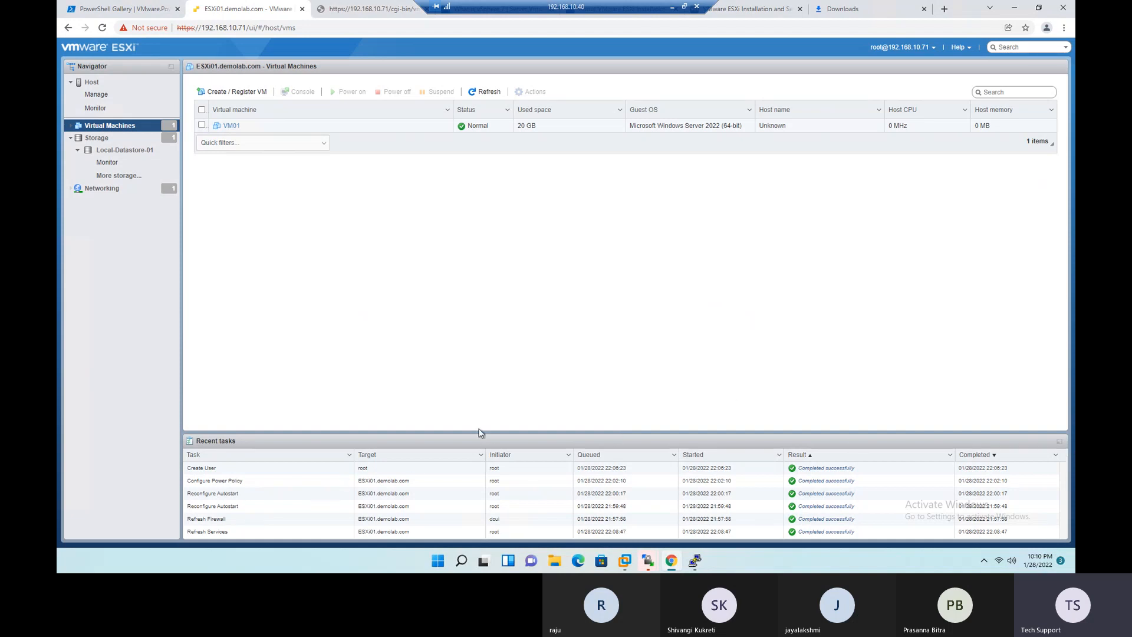
- Check the contents of Local-Datastore-01 in the datastore browser, refreshing the listing before closing it
key("ctrl+a")
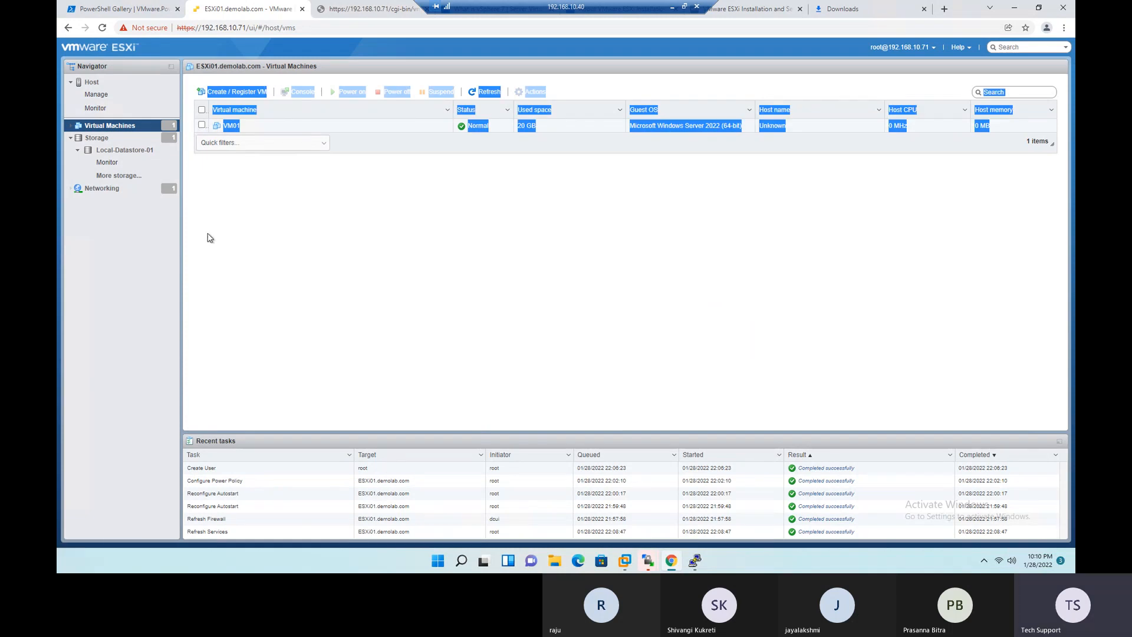
left_click(287, 216)
left_click(122, 152)
left_click(290, 90)
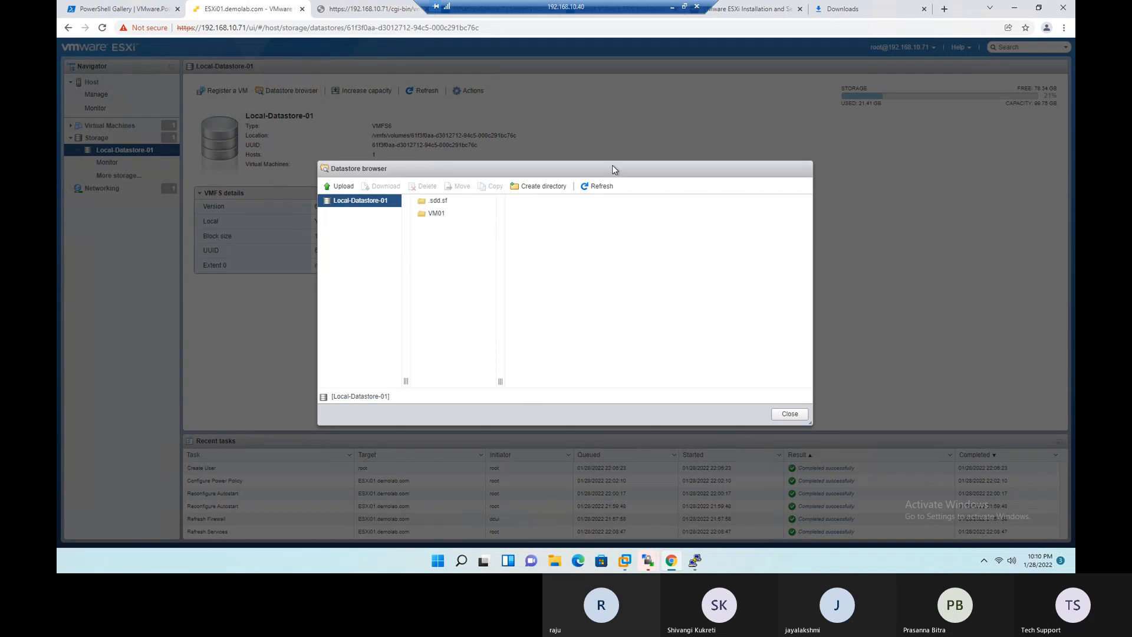
left_click(601, 186)
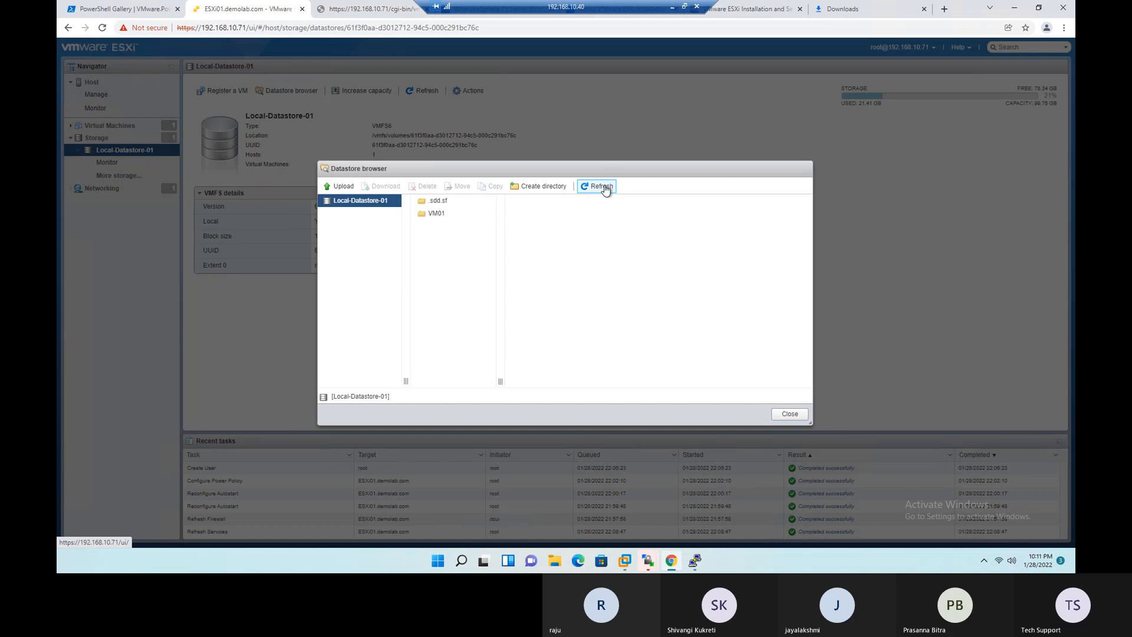
left_click(791, 413)
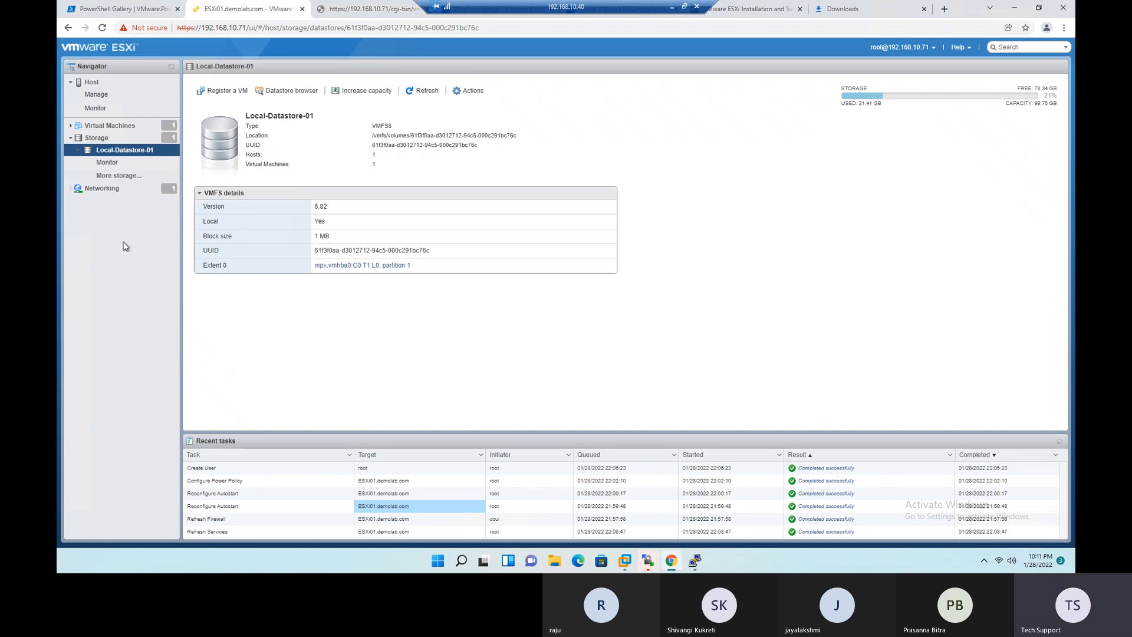
- Review the host's monitored tasks, including the Refresh Firewall details, and its event log for the ISO upload
left_click(86, 83)
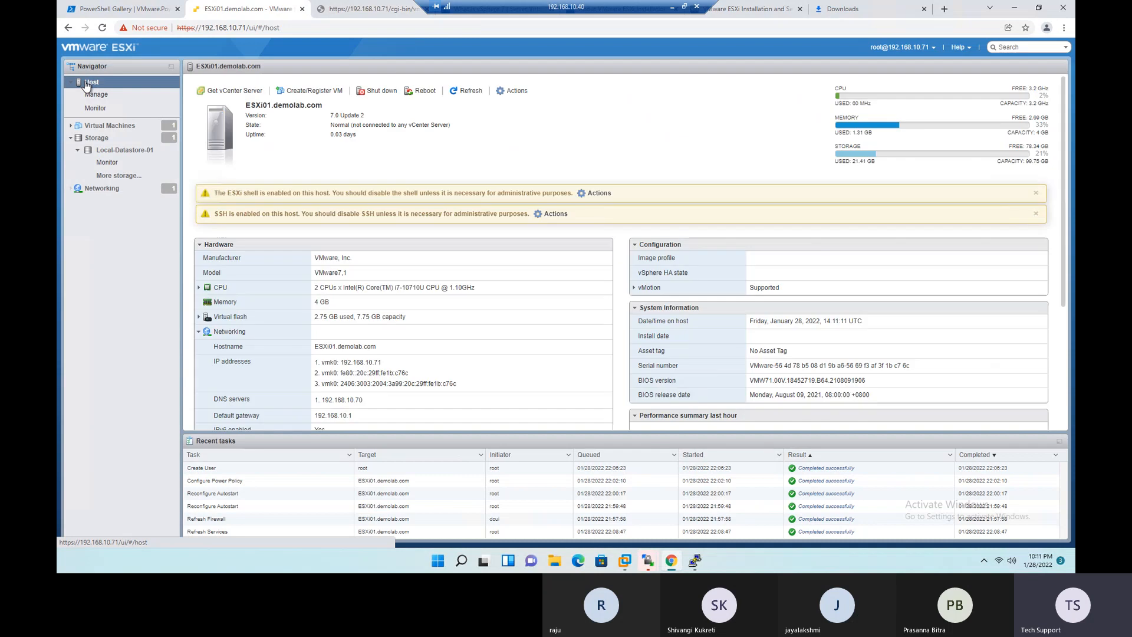
left_click(107, 111)
left_click(342, 83)
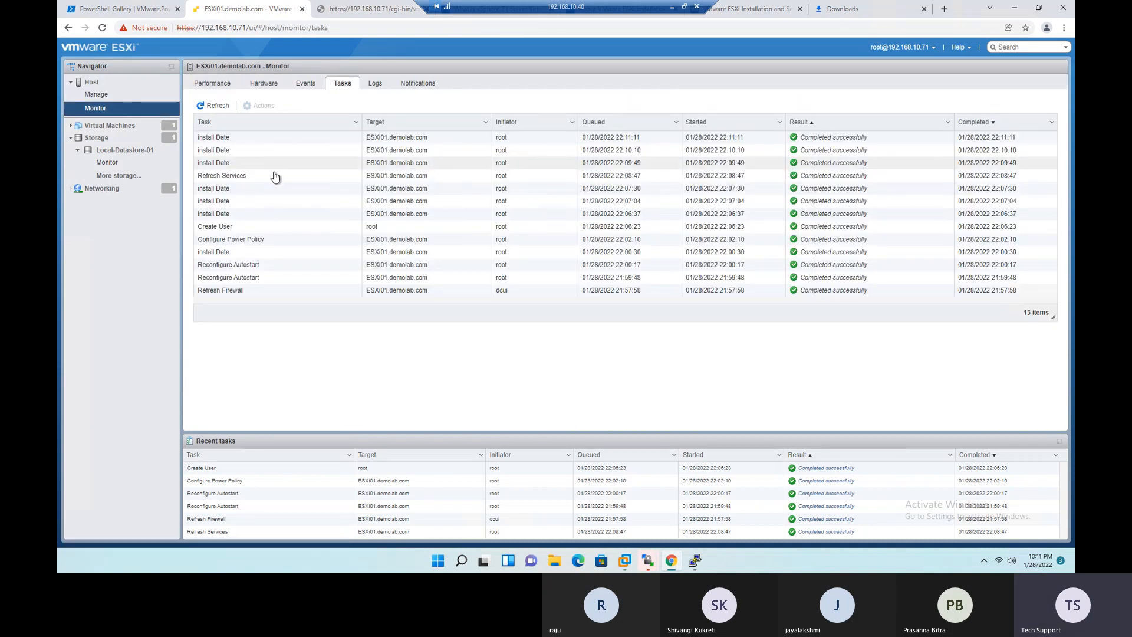
left_click(239, 290)
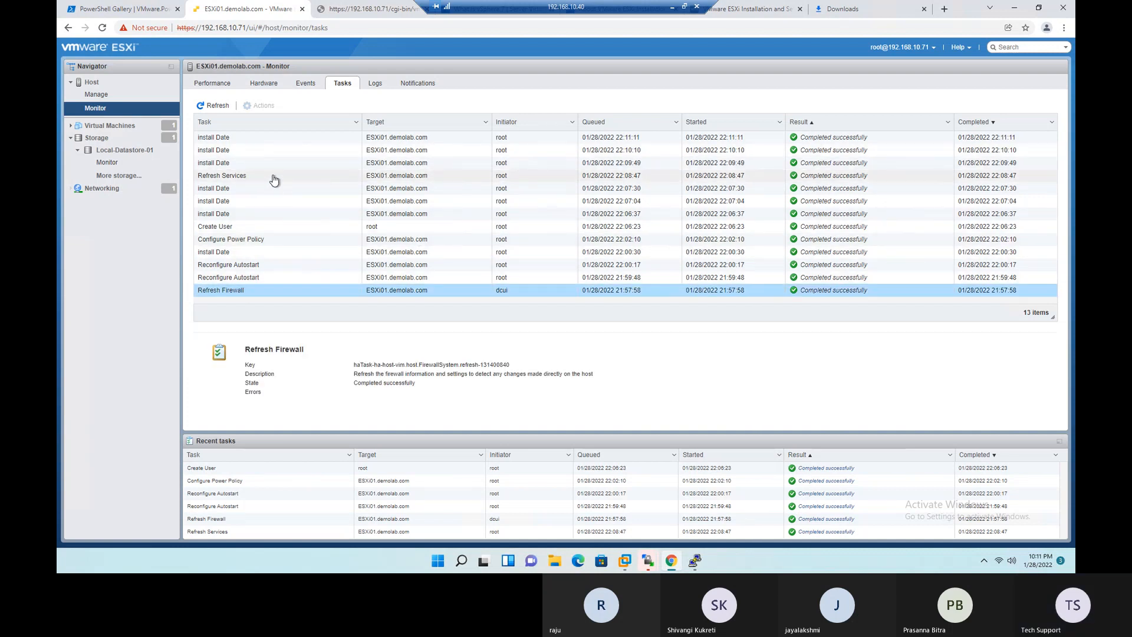
left_click(214, 105)
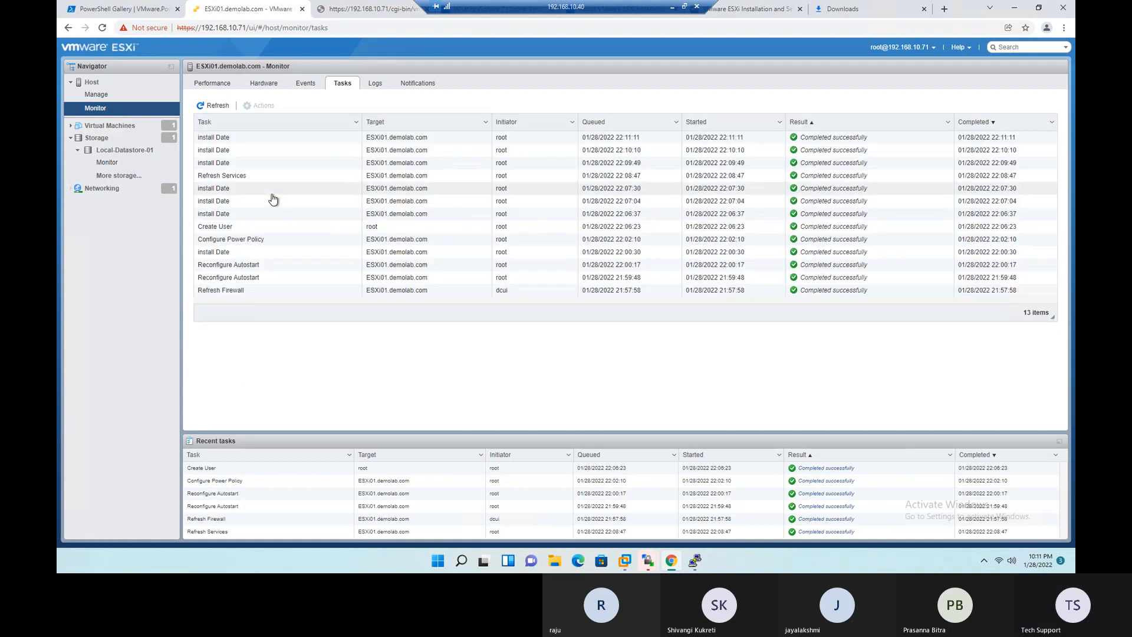
left_click(306, 86)
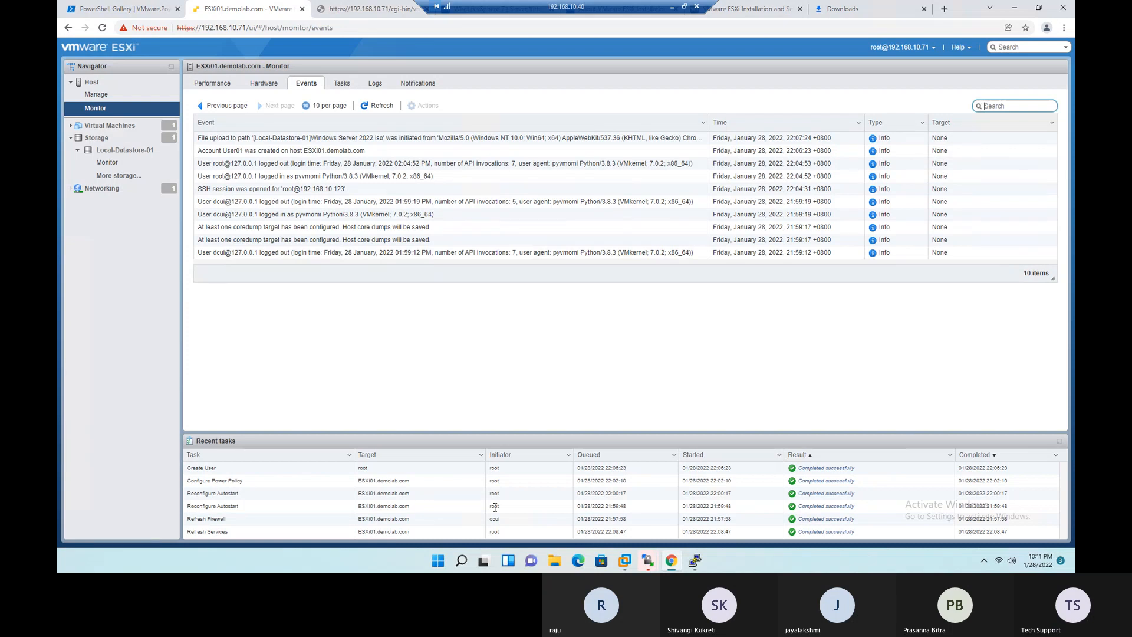
- Reload the host client page and recheck the contents of Local-Datastore-01 in the datastore browser
left_click(102, 30)
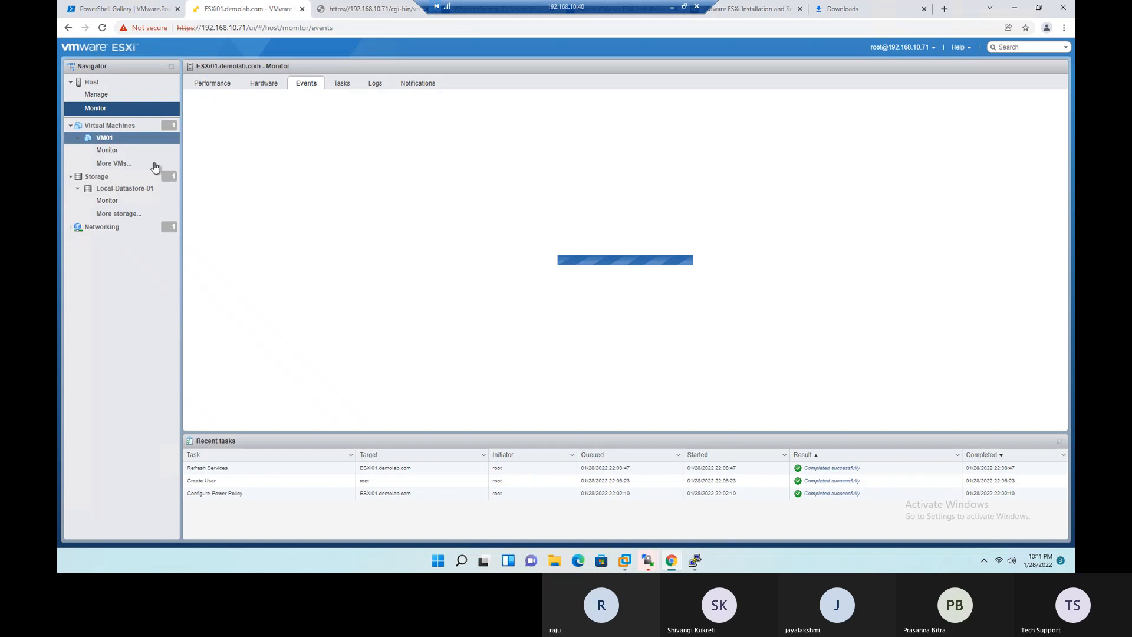
left_click(108, 189)
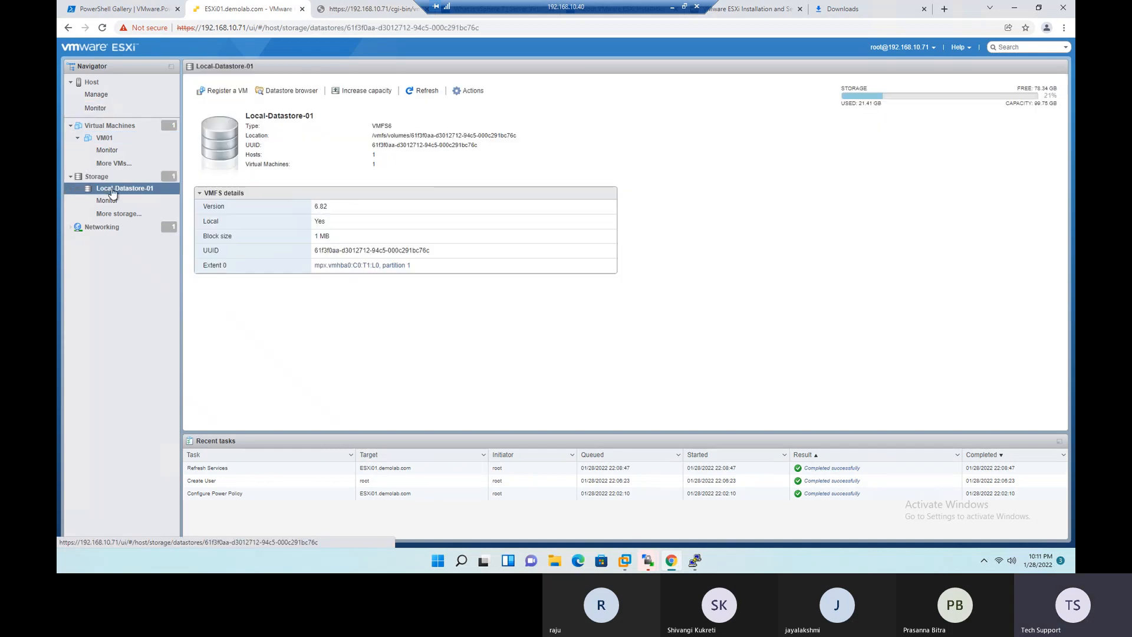
left_click(263, 92)
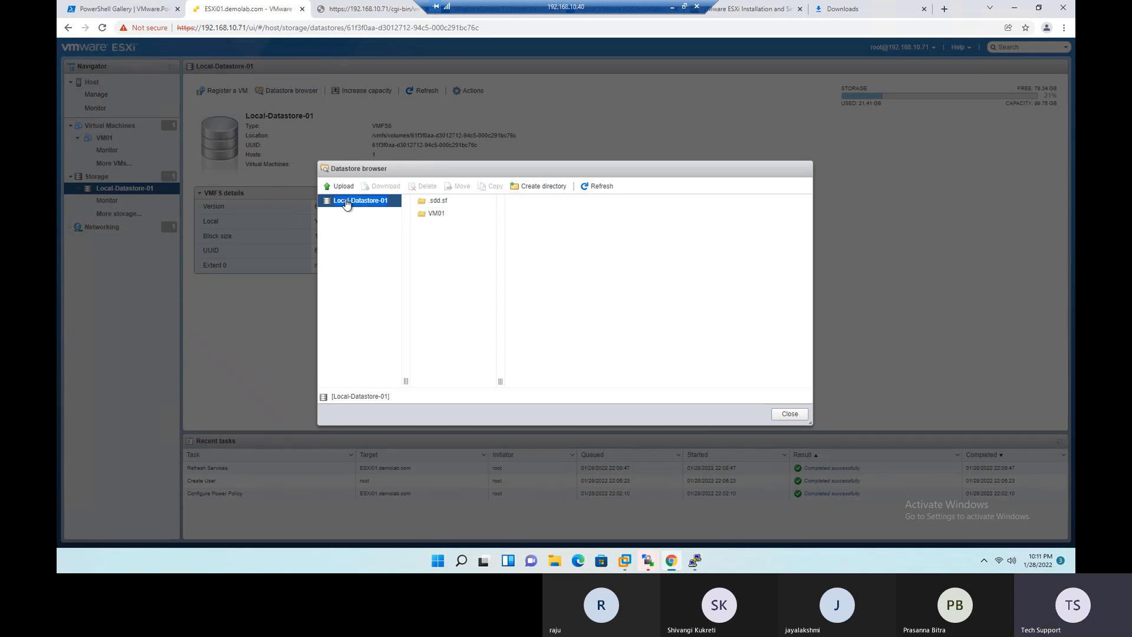
left_click(346, 204)
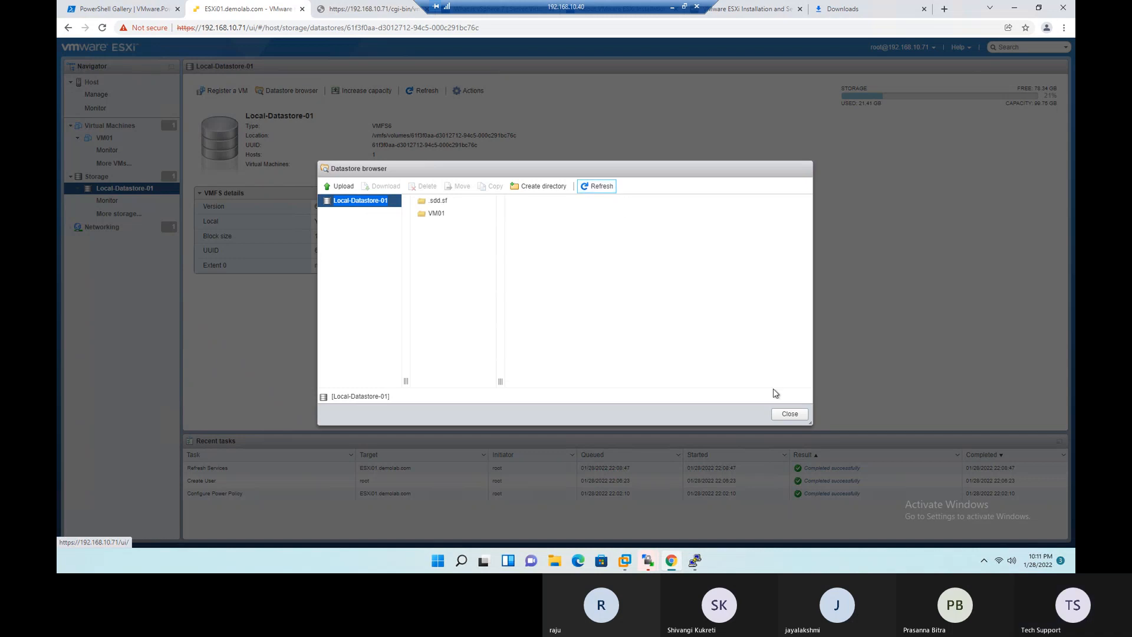
left_click(791, 415)
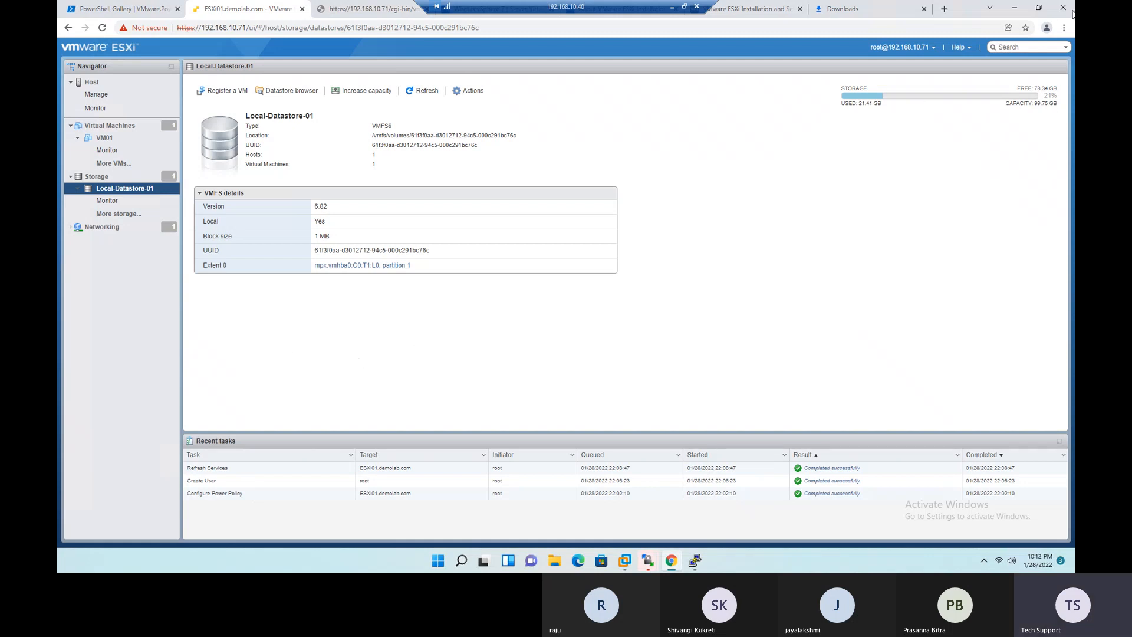
- Switch to WinSCP, log in to host 192.168.10.71 over SFTP as root with the account password, and maximize the session window
left_click(1014, 11)
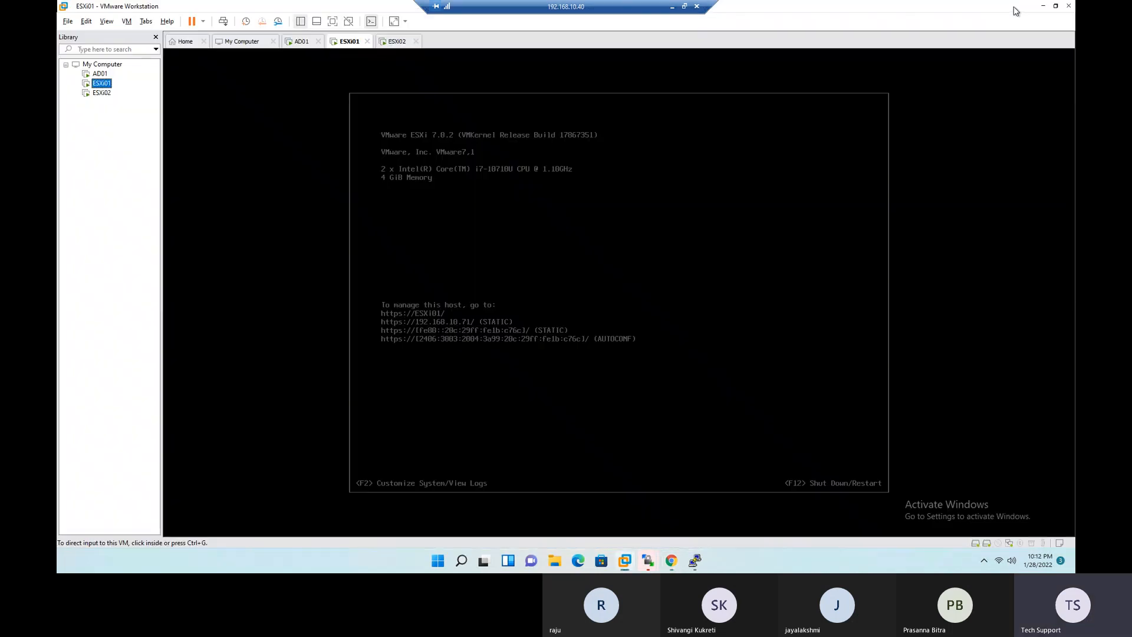
left_click(1044, 7)
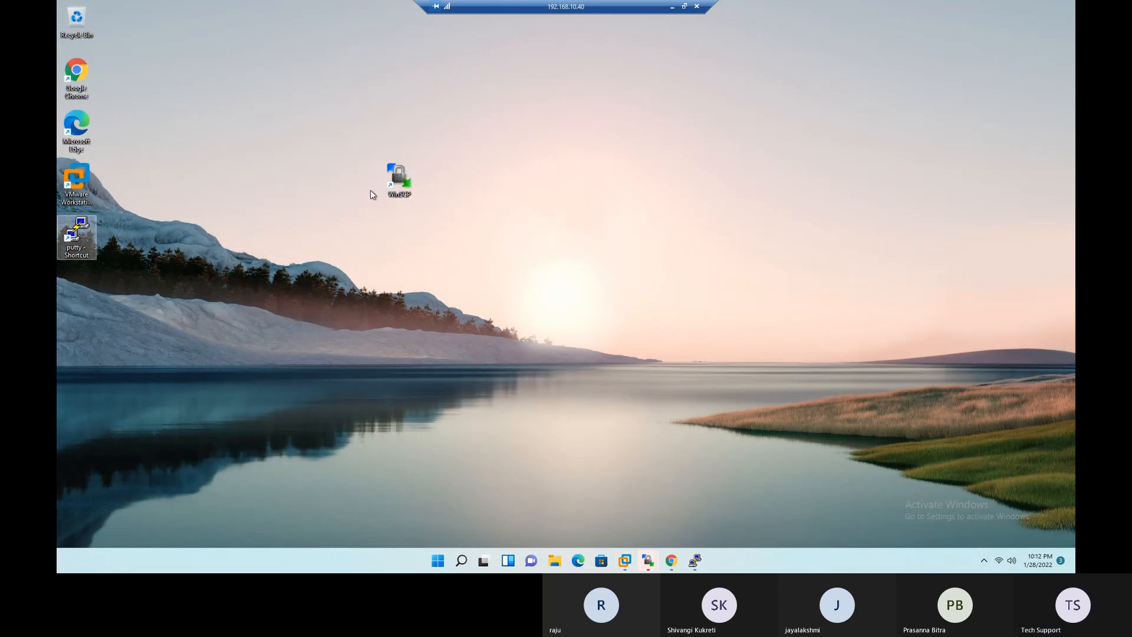
double_click(398, 177)
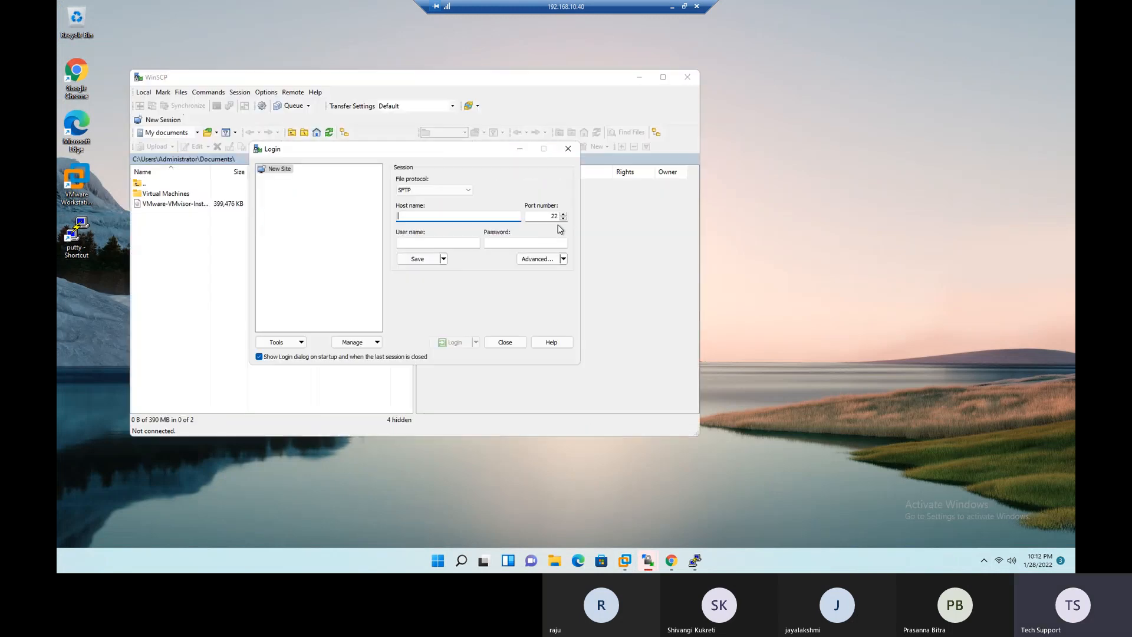
type("192.168.10.71")
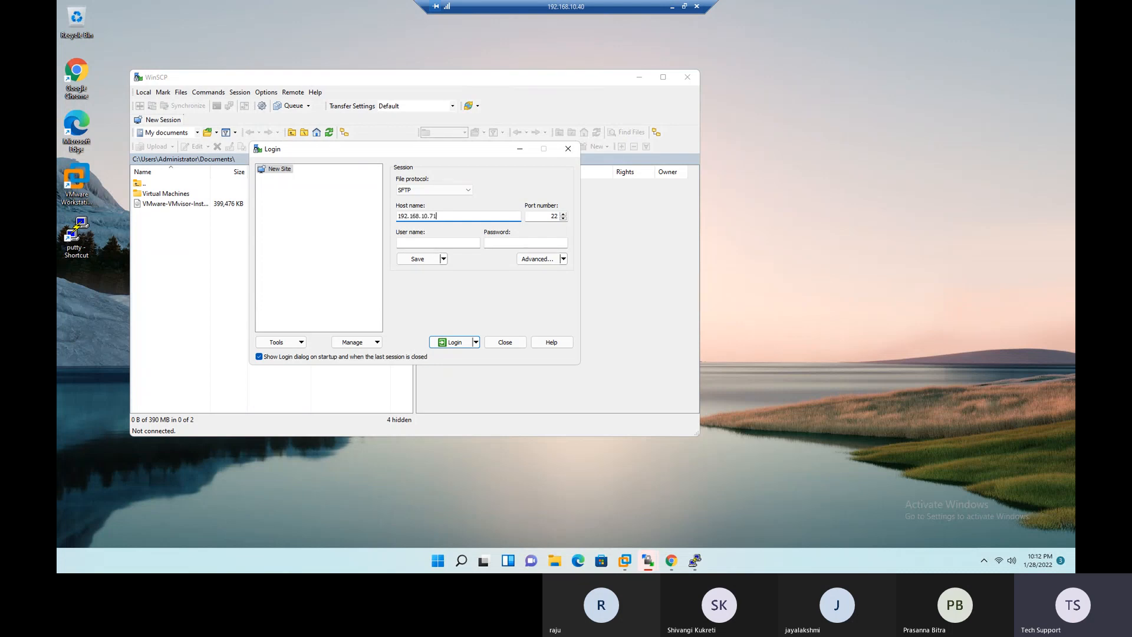
left_click(442, 243)
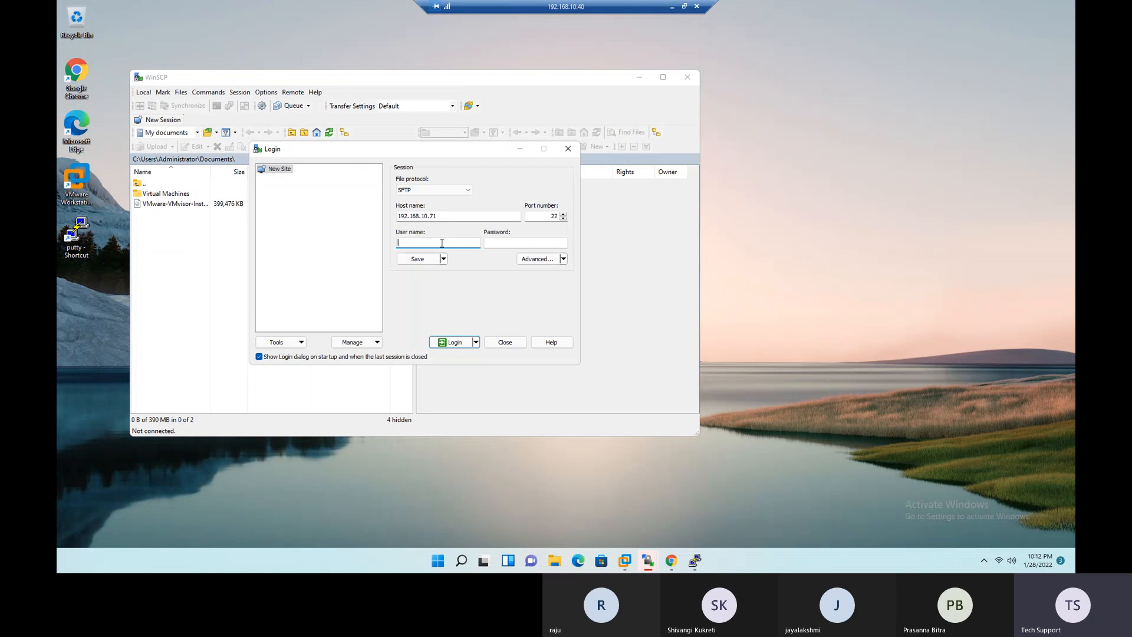
key("Tab")
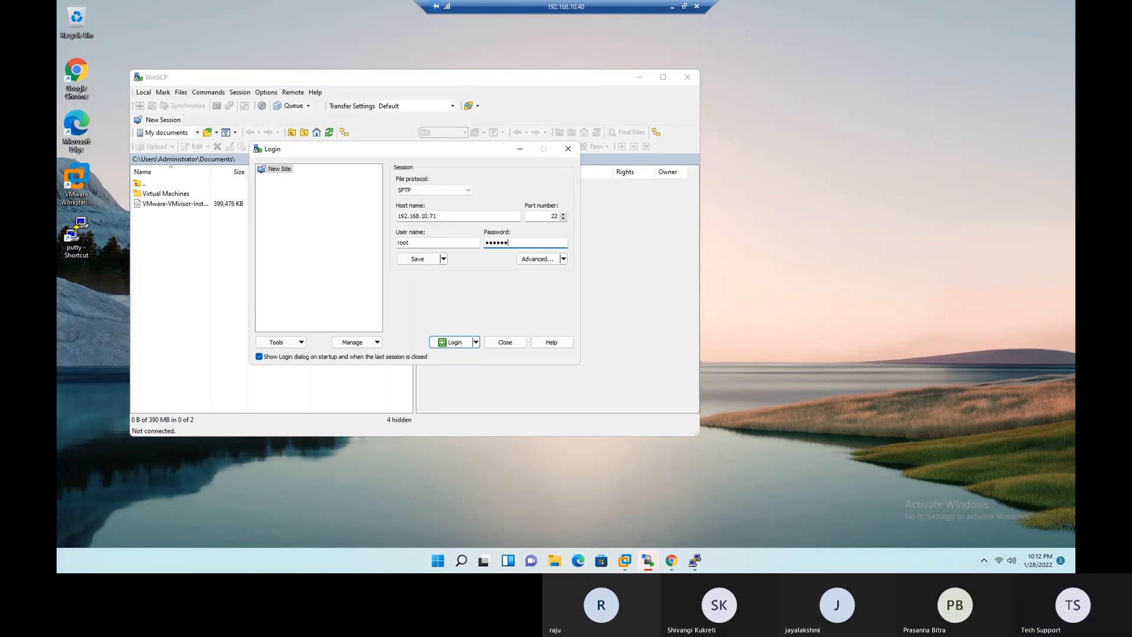
key("Return")
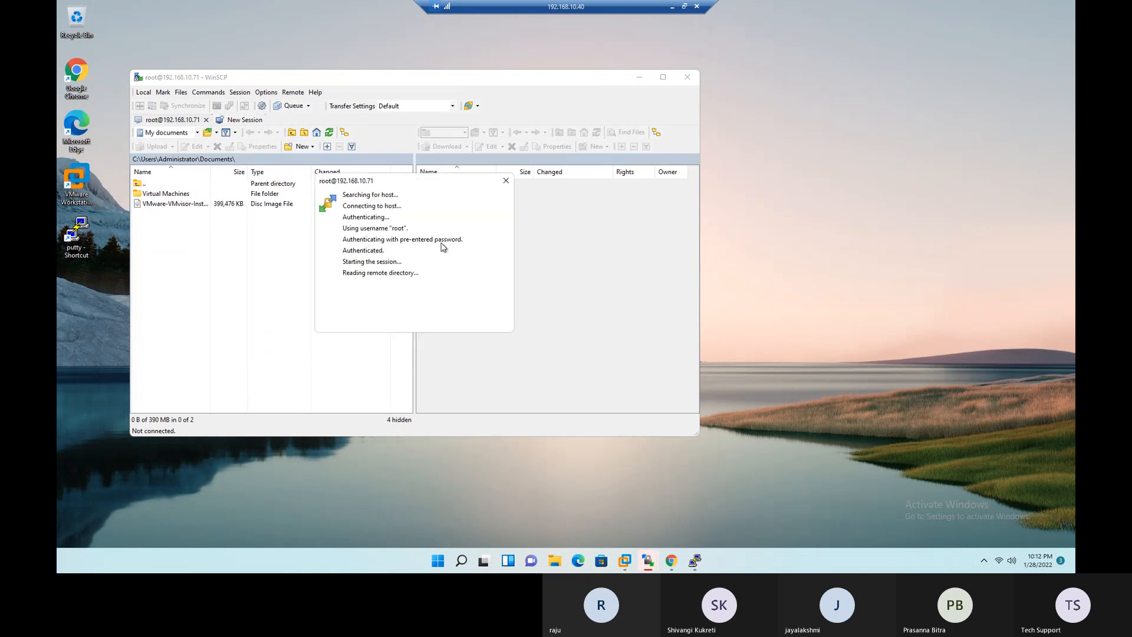
left_click(663, 77)
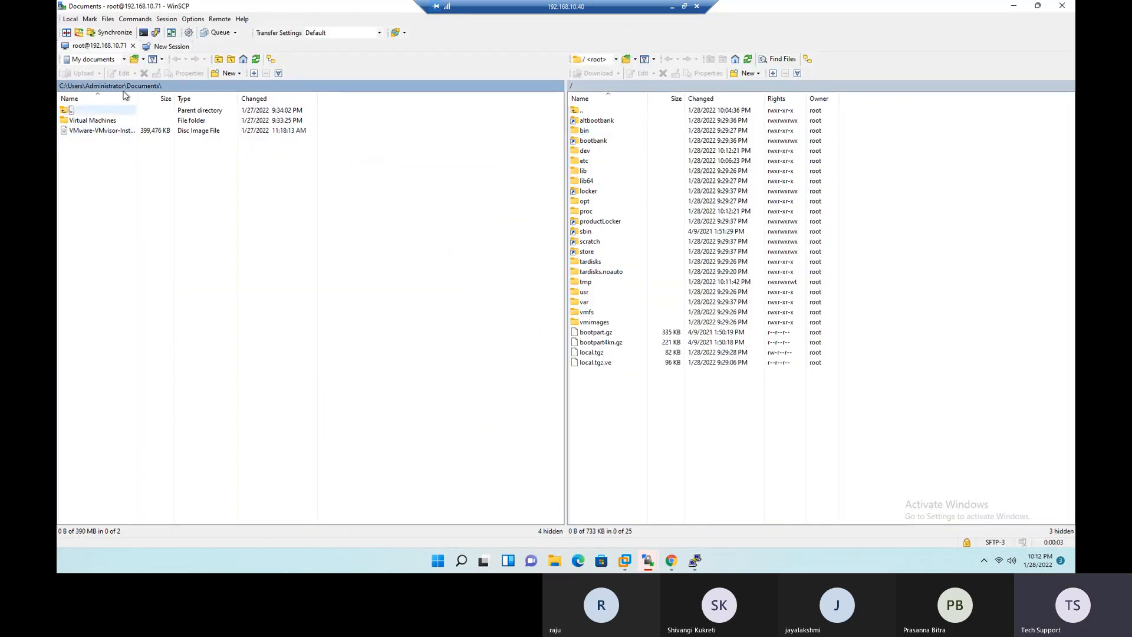
- Open the local directory C:\Softwares & ISOs and widen its Name column to show the full file names
left_click(125, 60)
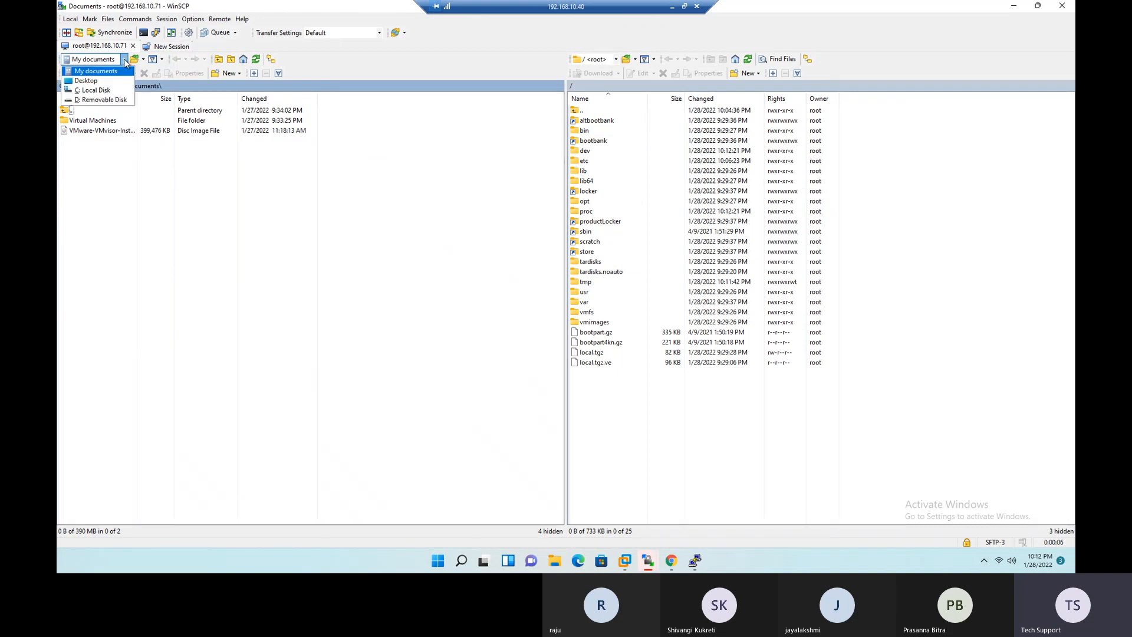
left_click(98, 90)
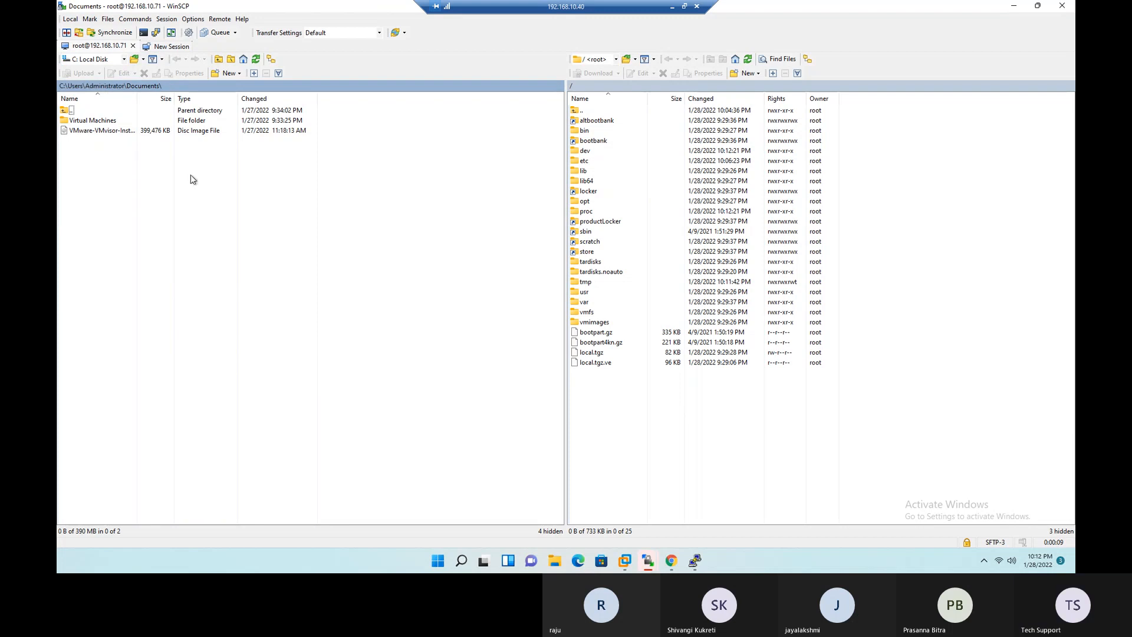
left_click(134, 59)
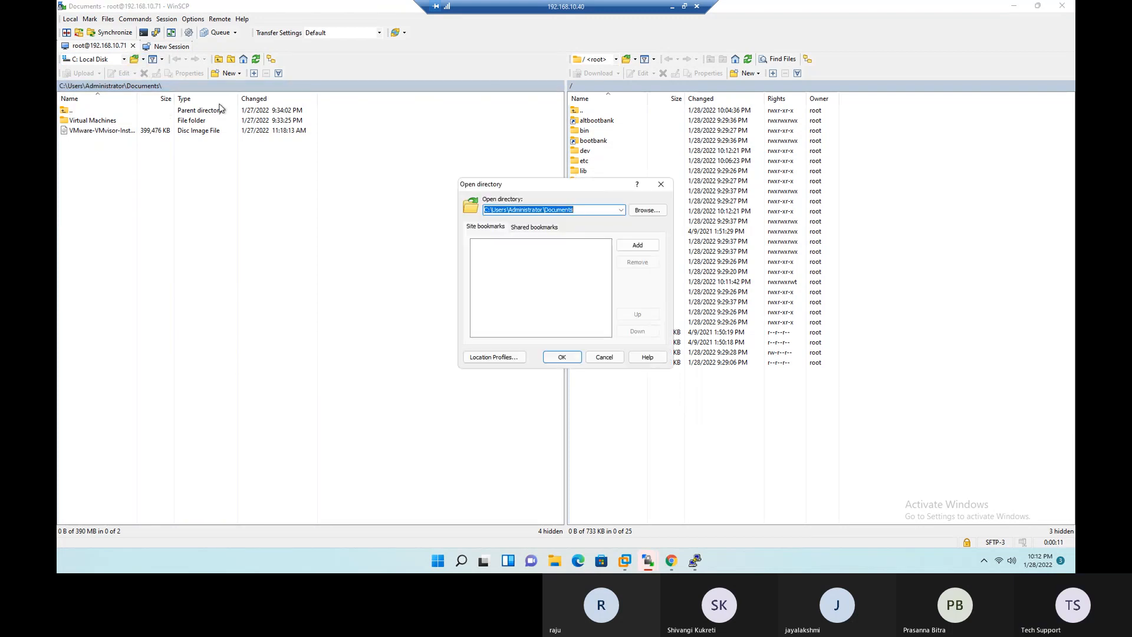
left_click(647, 211)
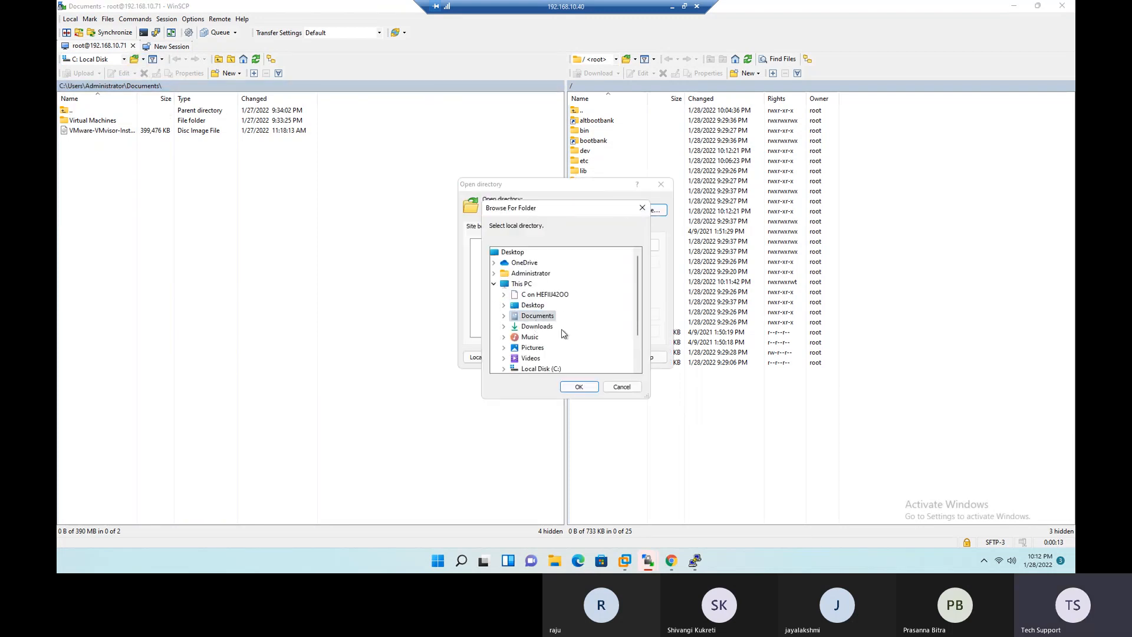
scroll(538, 324, "down", 2)
double_click(532, 327)
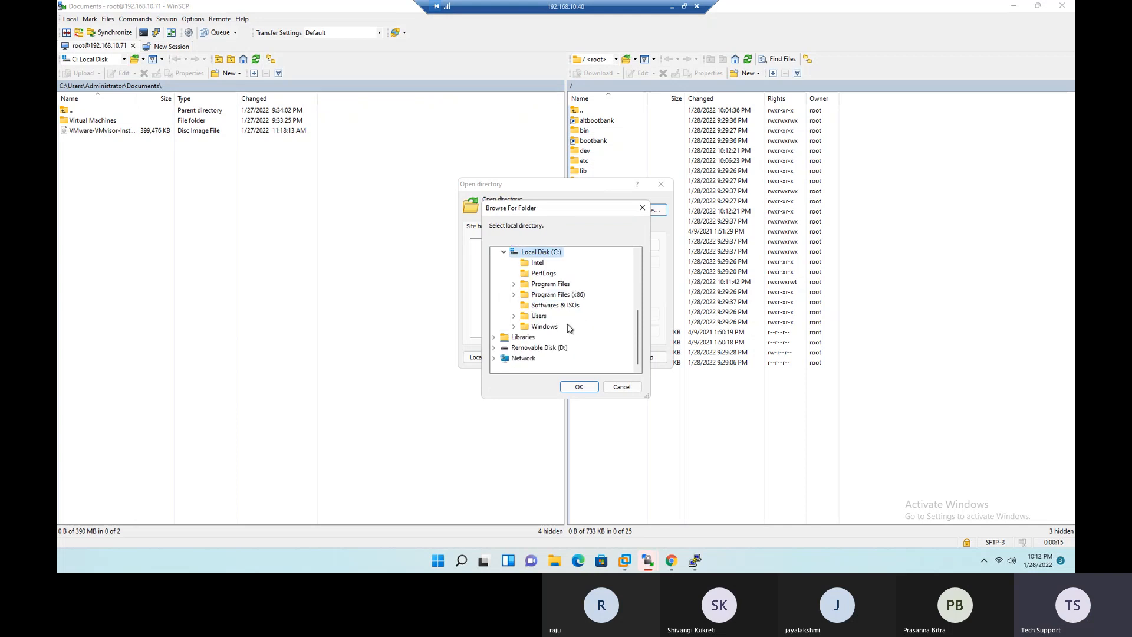
left_click(557, 305)
left_click(579, 387)
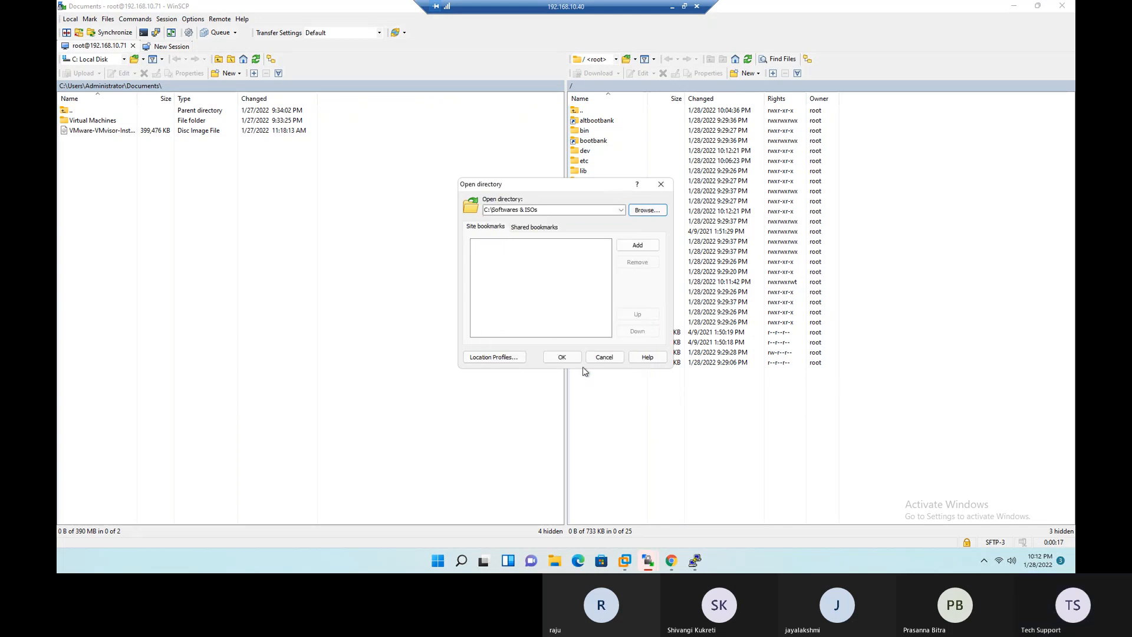
left_click(565, 358)
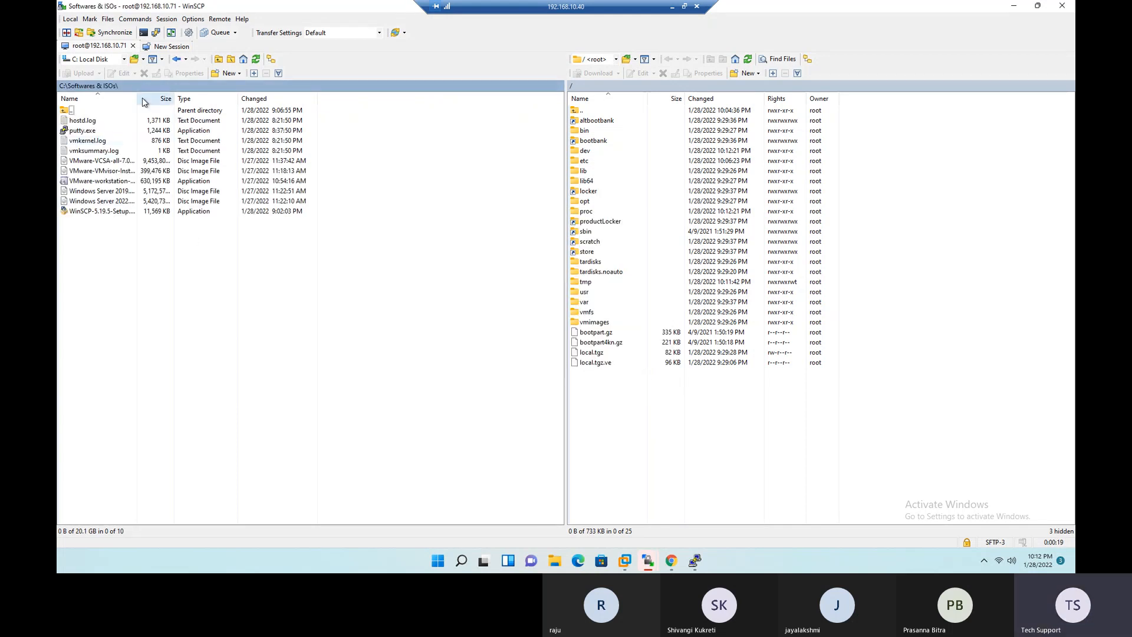
left_click_drag(137, 99, 229, 106)
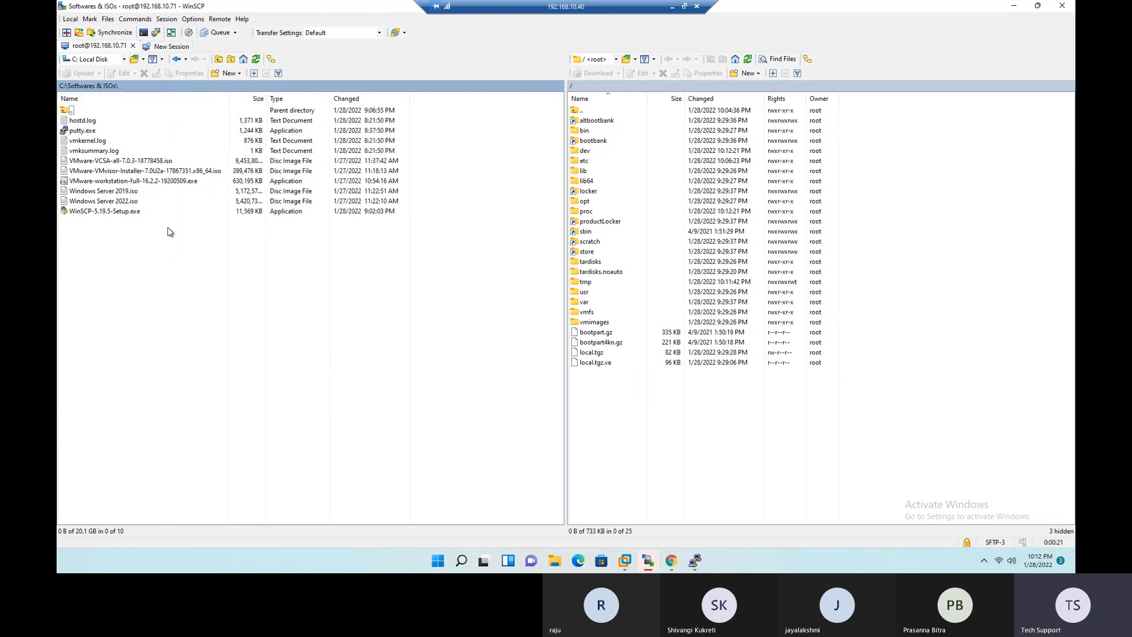
- Select the local Windows Server 2022.iso, browse the host to /vmfs/volumes, widen the remote Name column and open Local-Datastore-01
left_click(125, 202)
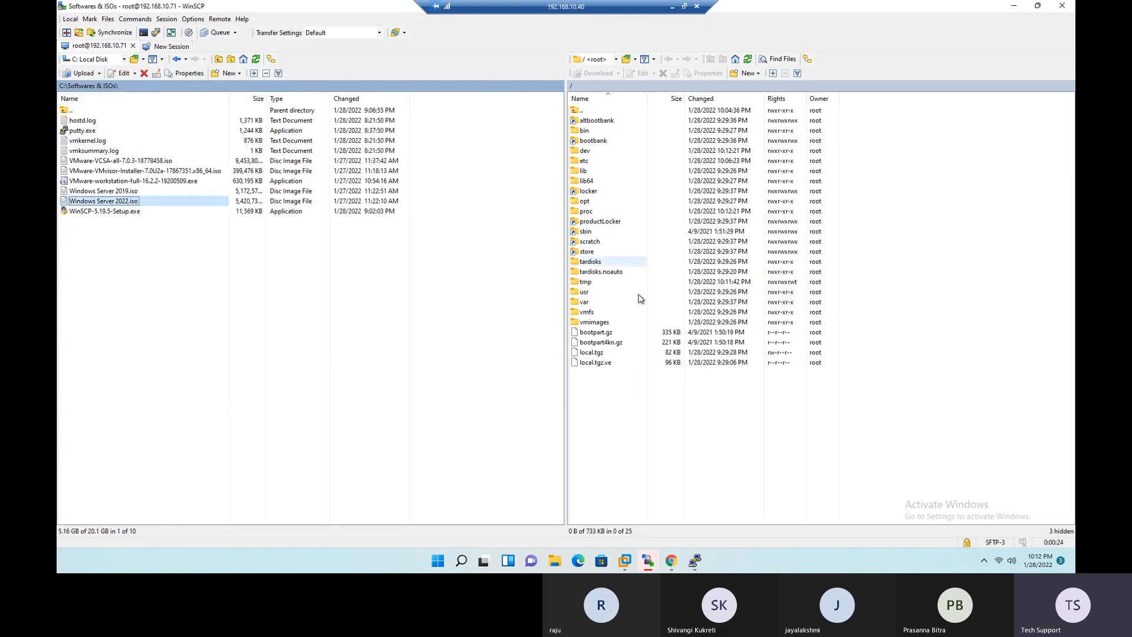
double_click(593, 315)
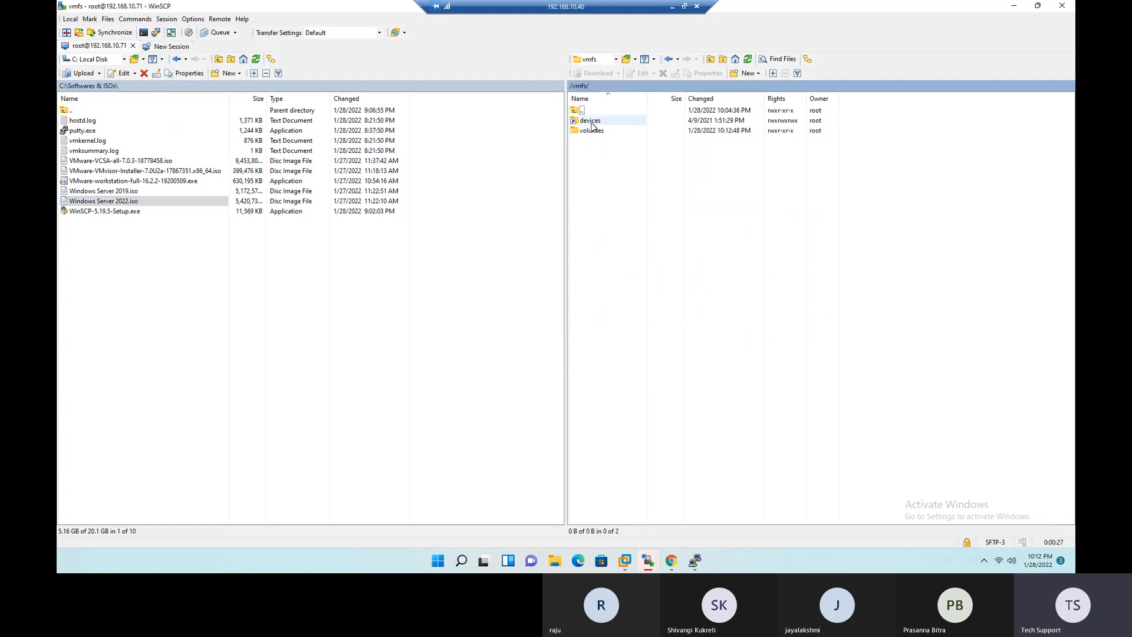
double_click(592, 131)
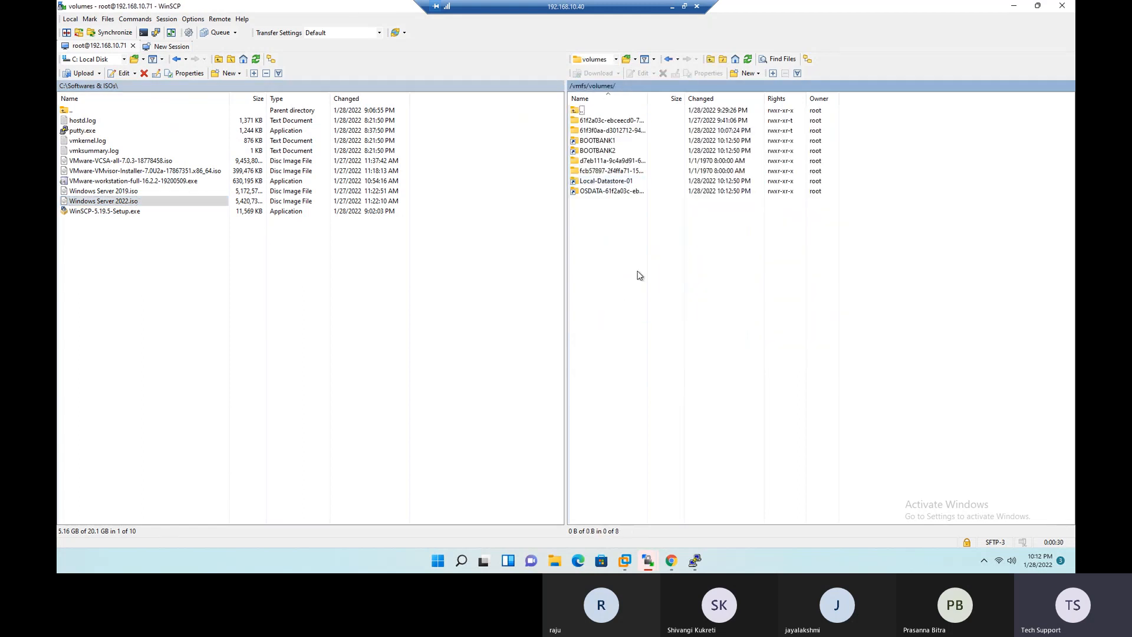
left_click_drag(647, 96, 694, 101)
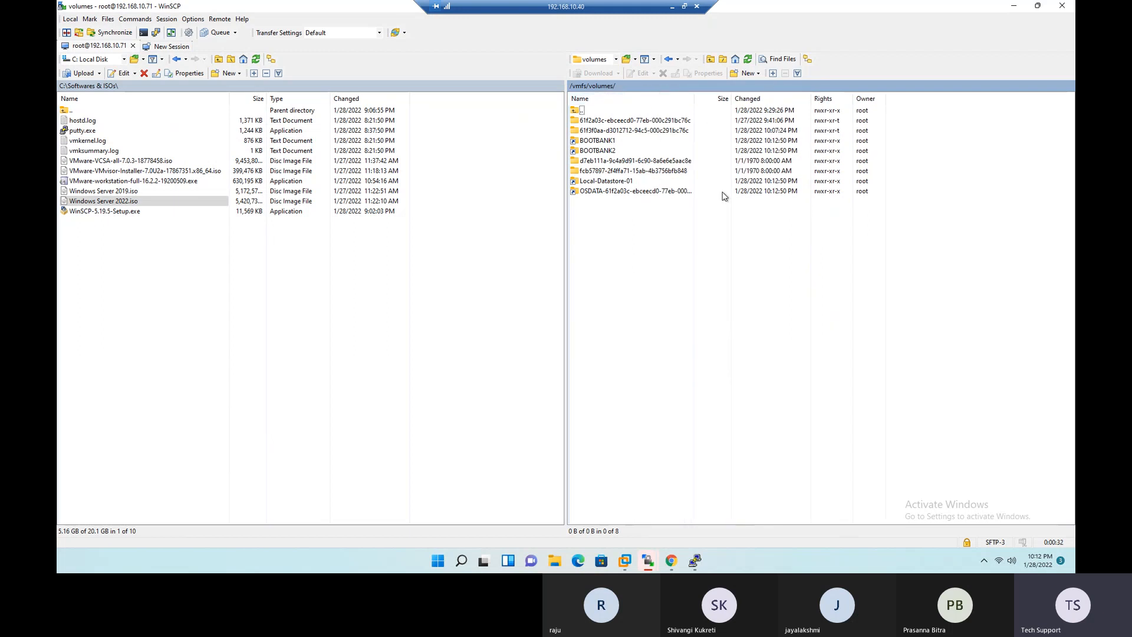
left_click(593, 184)
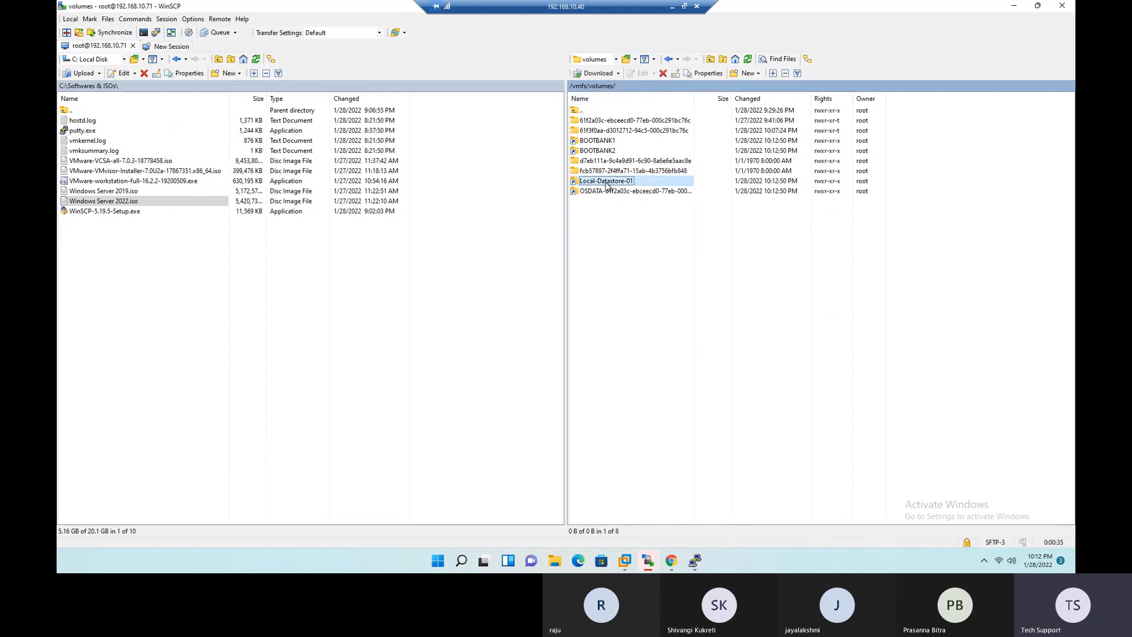
double_click(608, 183)
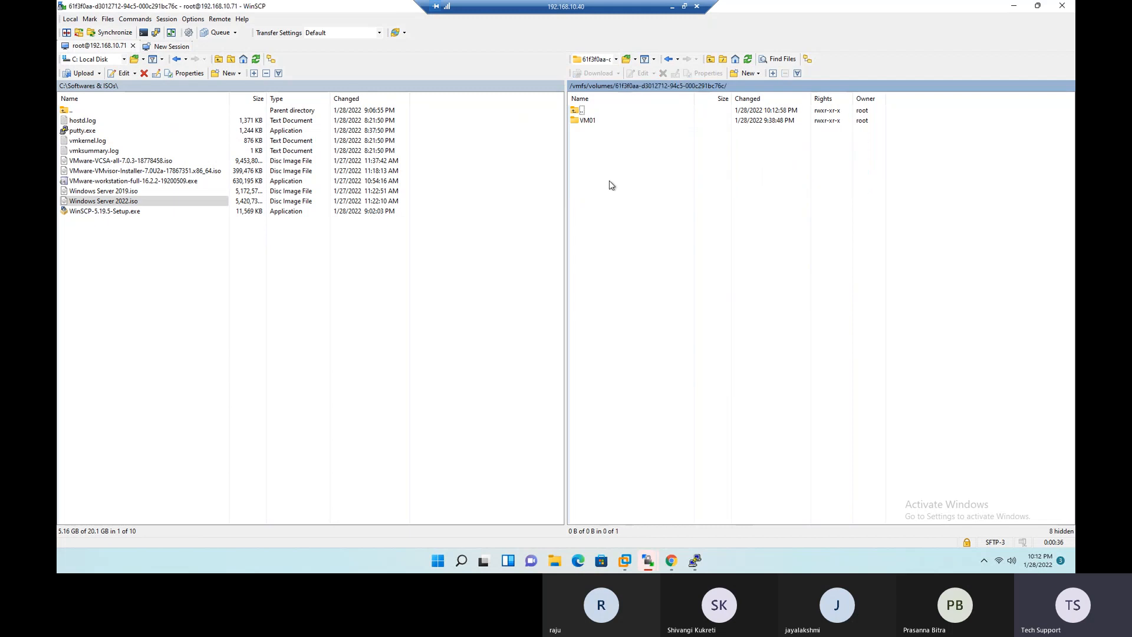
- Inspect the files in the datastore's VM01 folder and return to the Local-Datastore-01 root through the volumes directory
double_click(589, 121)
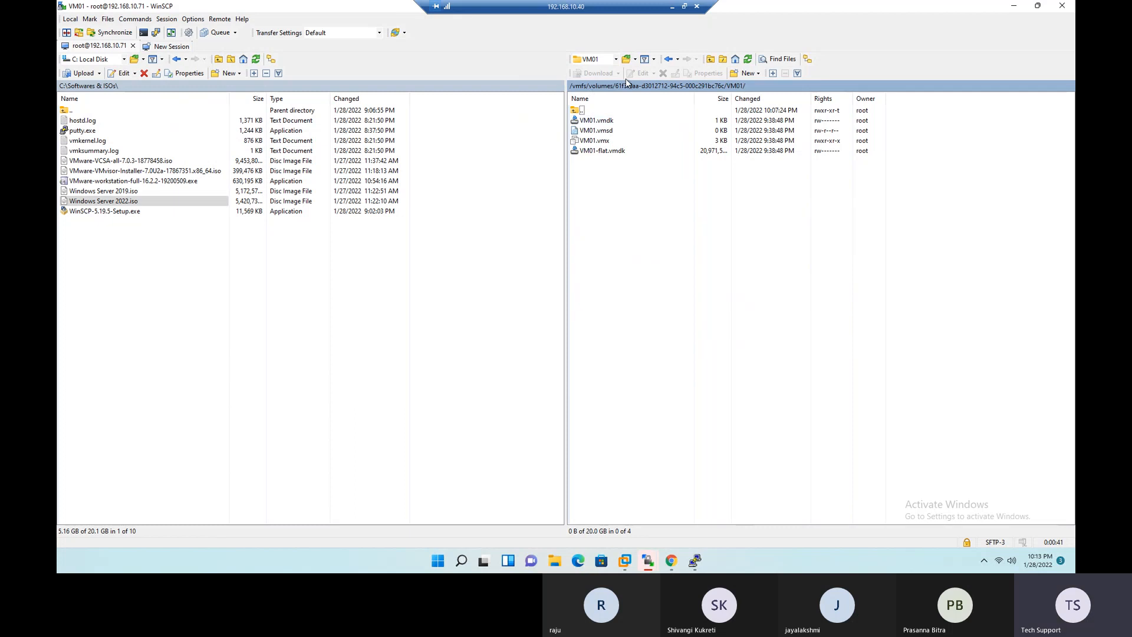
left_click(627, 59)
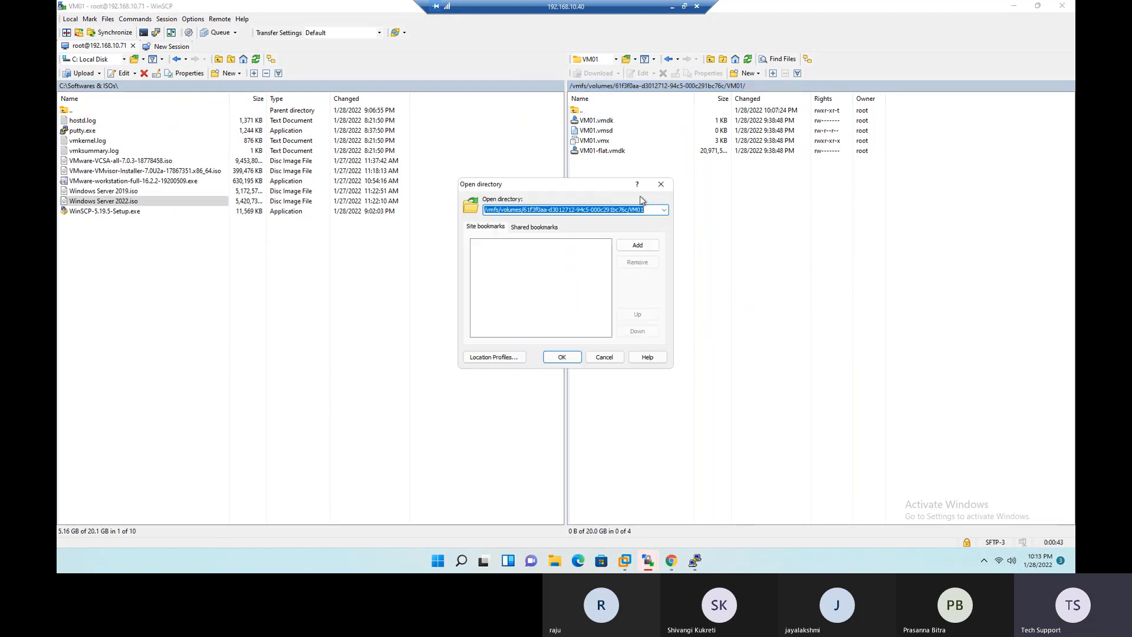
left_click(612, 356)
left_click(616, 59)
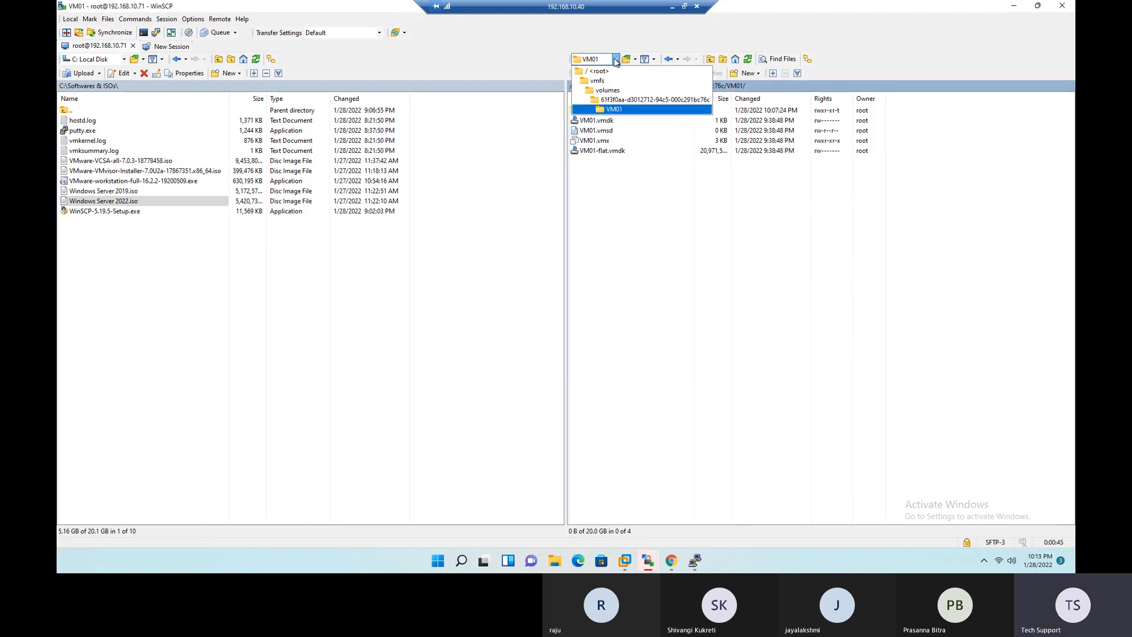
left_click(608, 91)
left_click(594, 182)
double_click(594, 181)
- Upload Windows Server 2022.iso to the root of Local-Datastore-01 with the default transfer settings, and reposition the progress window
left_click_drag(94, 204, 672, 239)
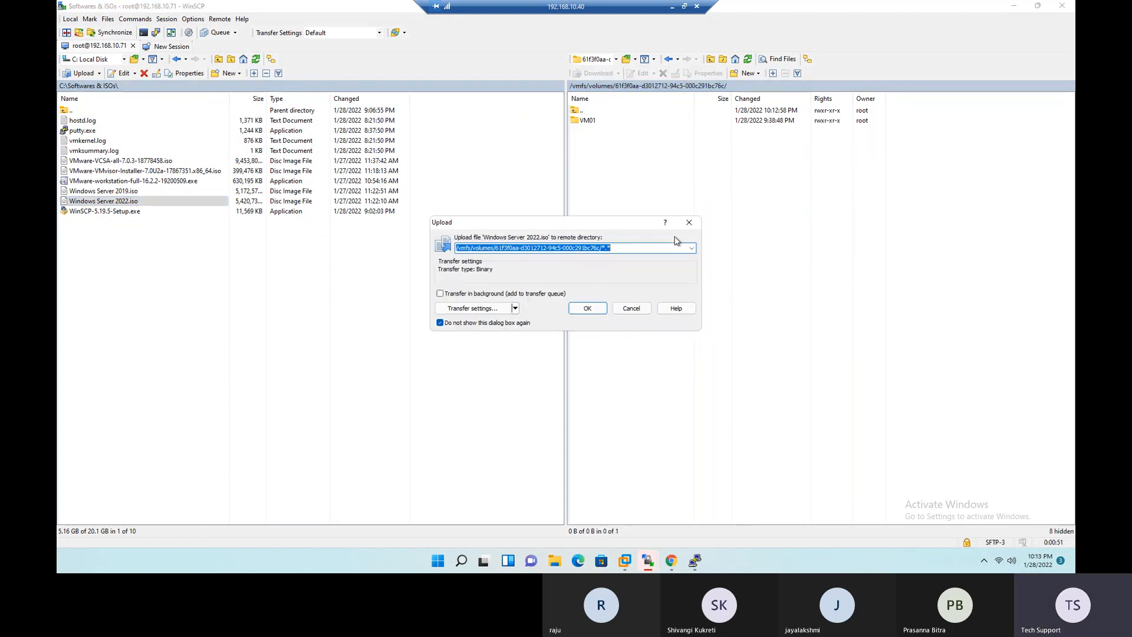
left_click(588, 307)
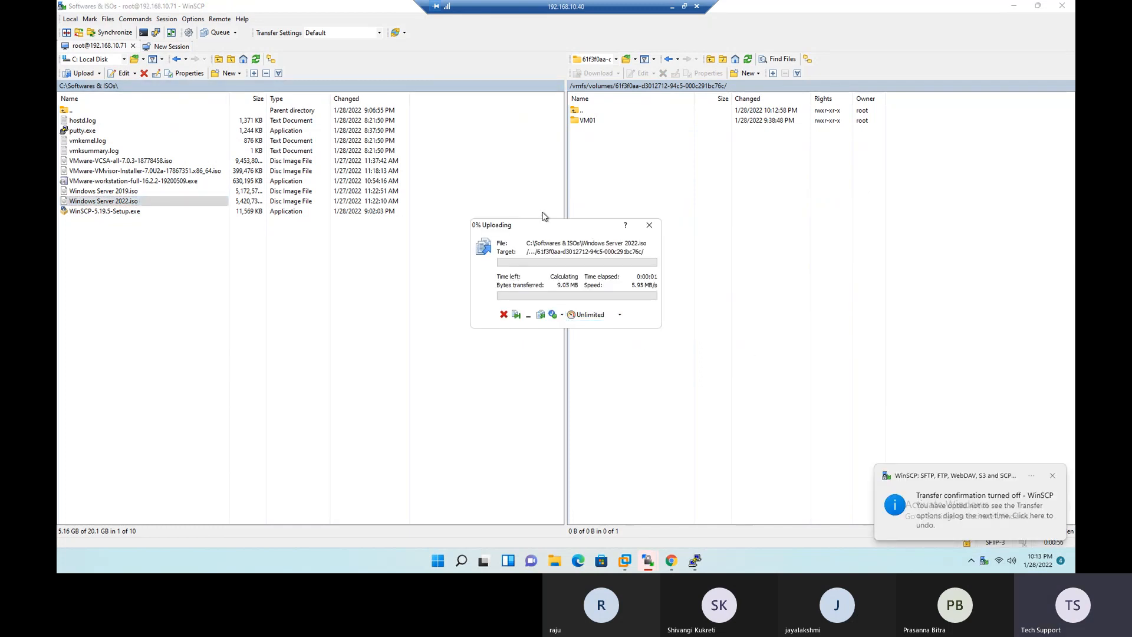
left_click_drag(577, 234, 618, 196)
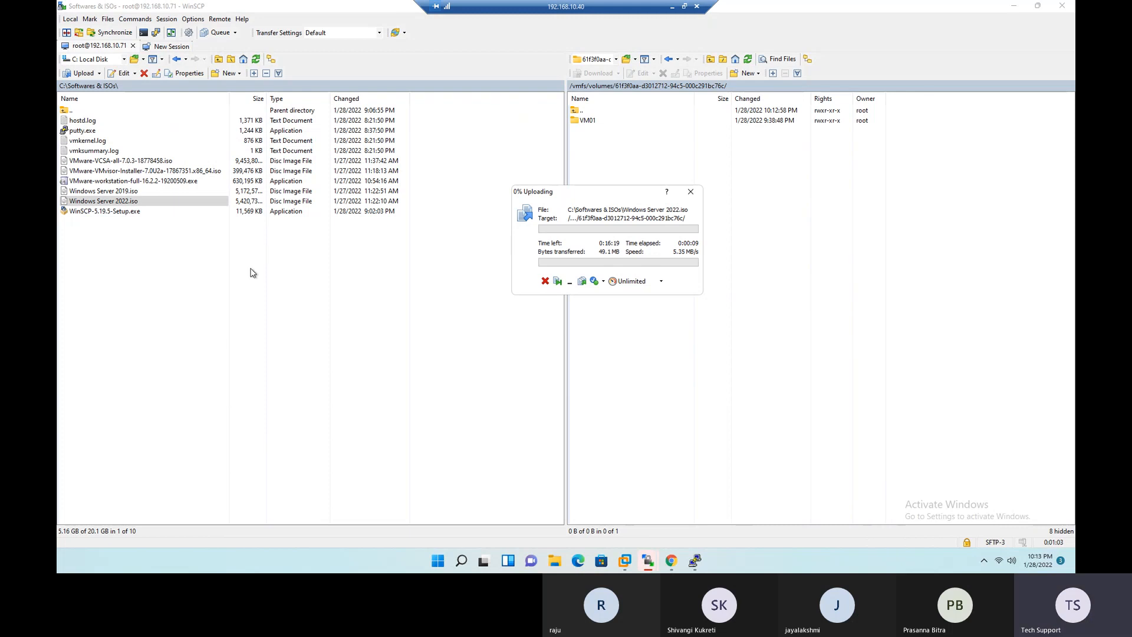
- Switch to Chrome and review the ESXi host's overview, management and monitoring pages
left_click(670, 563)
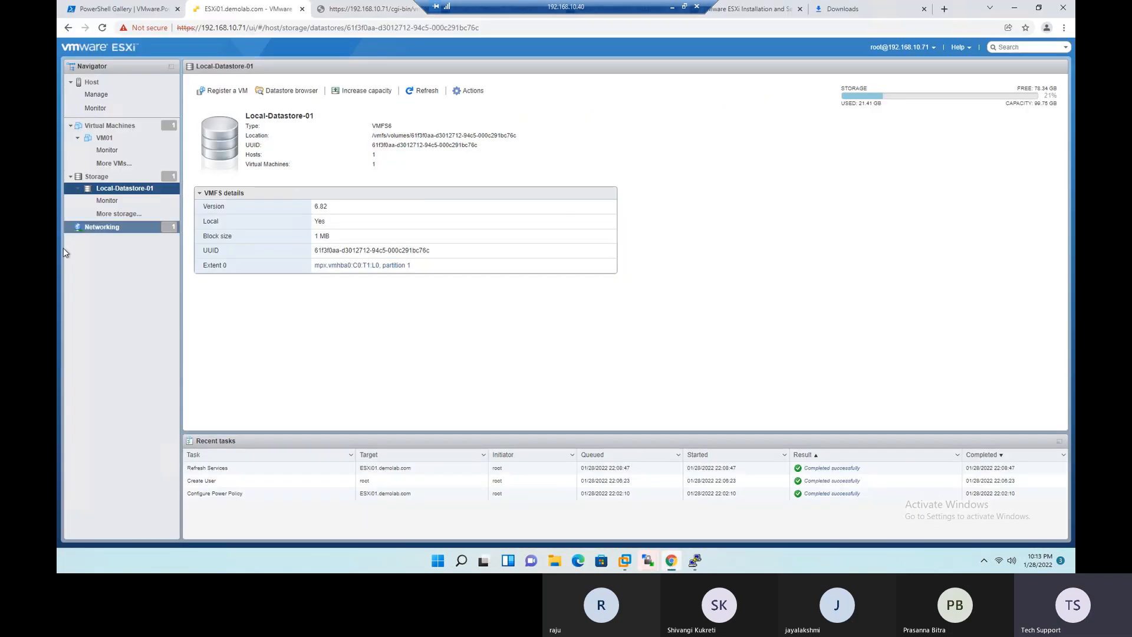
left_click(71, 126)
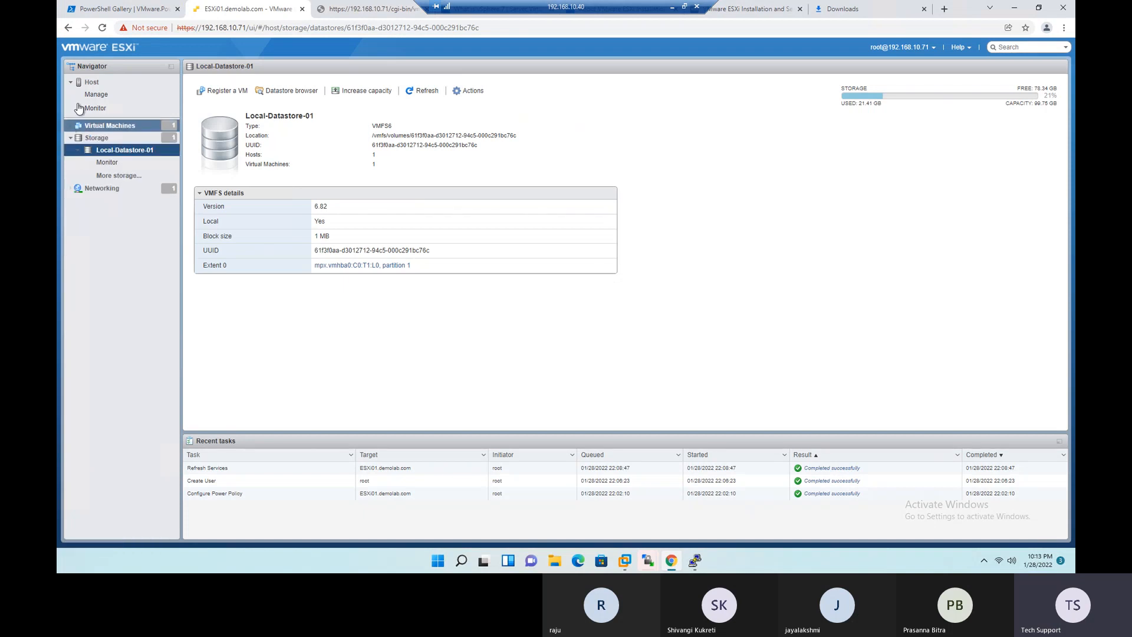
left_click(91, 82)
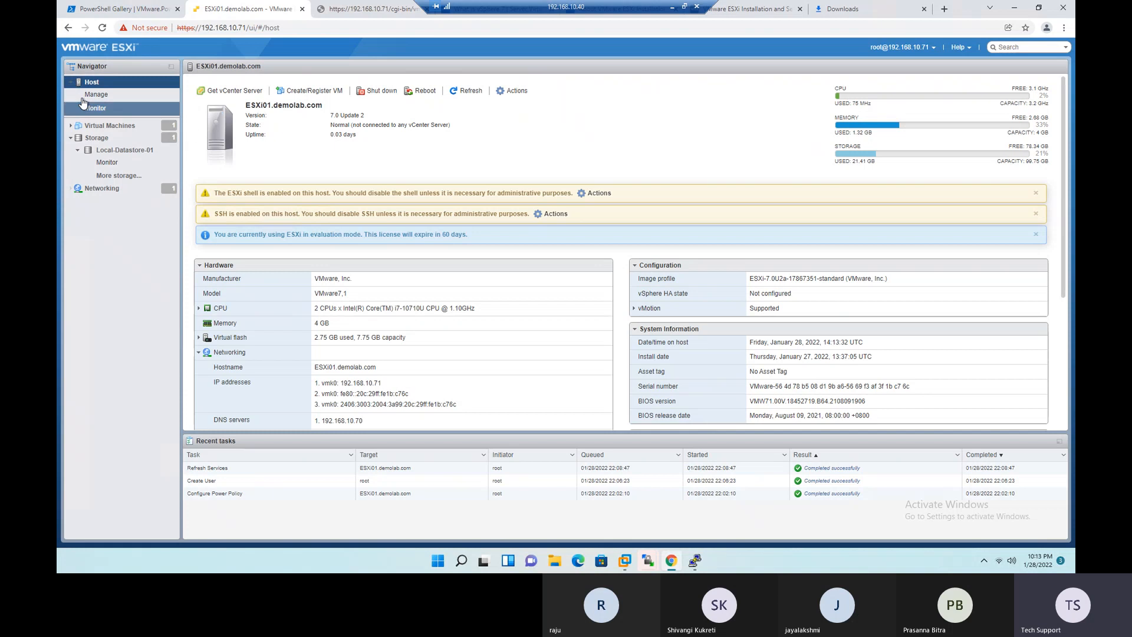
left_click(137, 96)
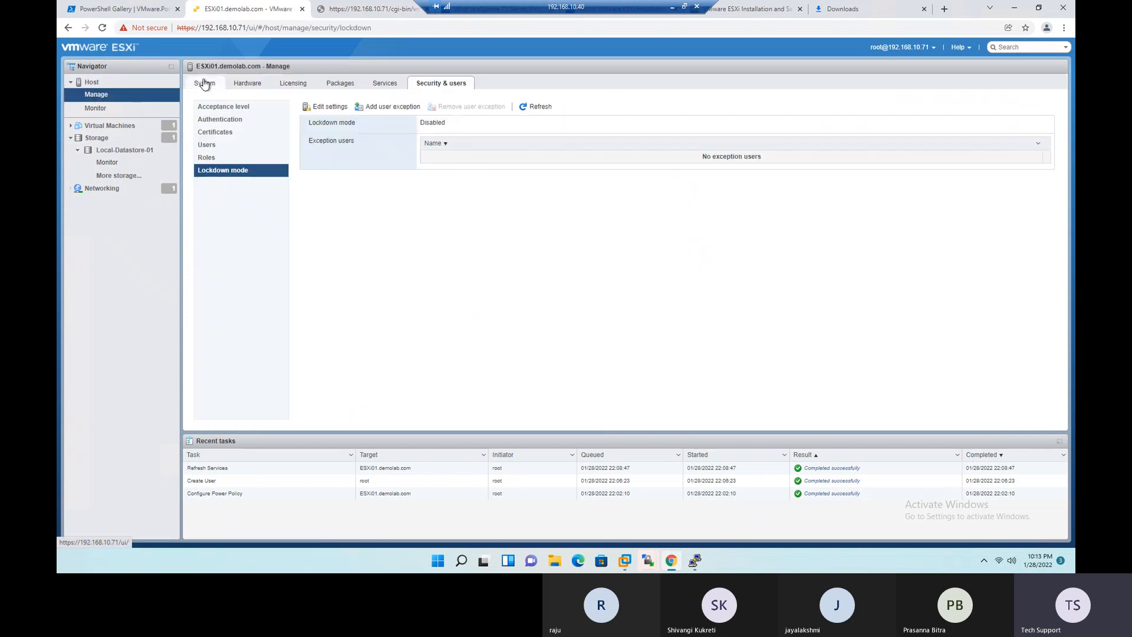
left_click(101, 111)
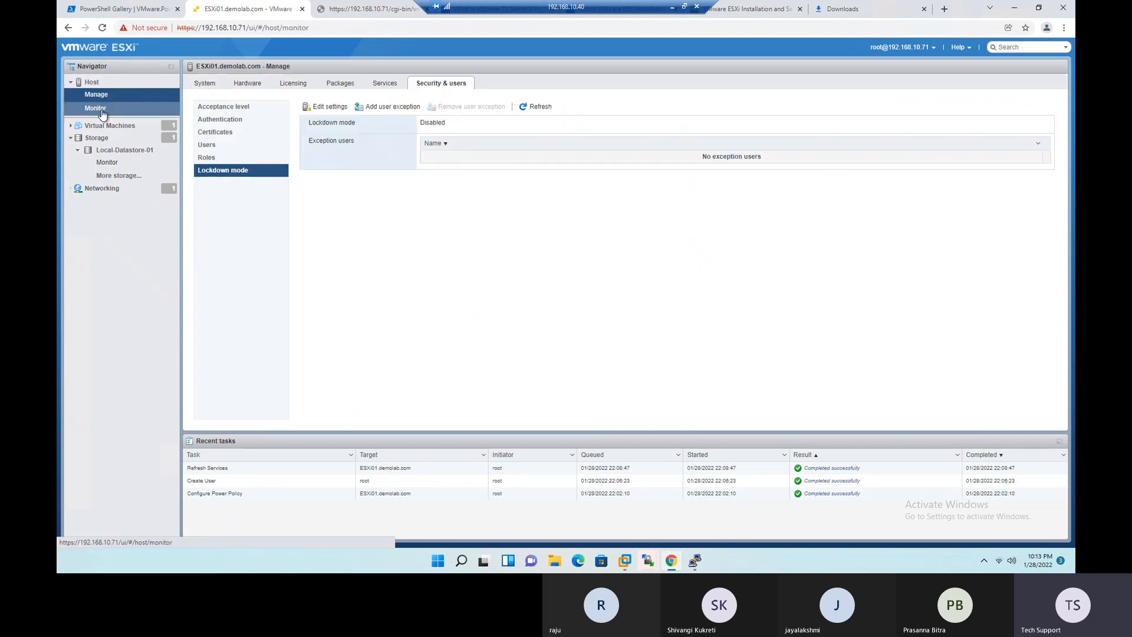
left_click(214, 84)
left_click(273, 89)
left_click(307, 85)
left_click(342, 83)
- Review the host's virtual machine list, networking port groups and storage datastores
left_click(94, 126)
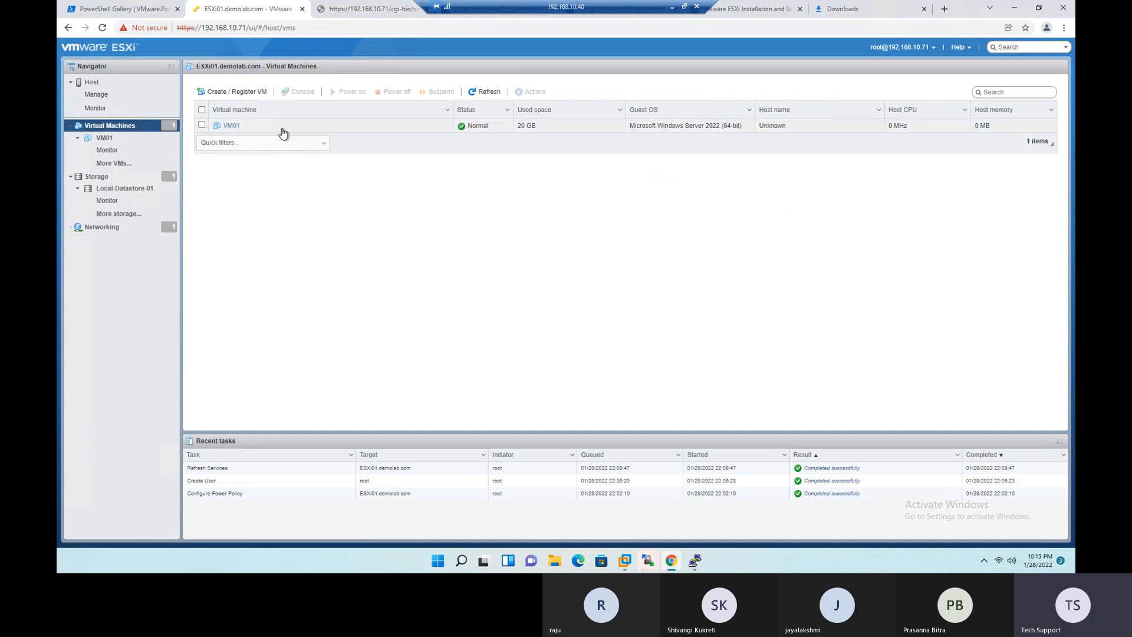
left_click(99, 177)
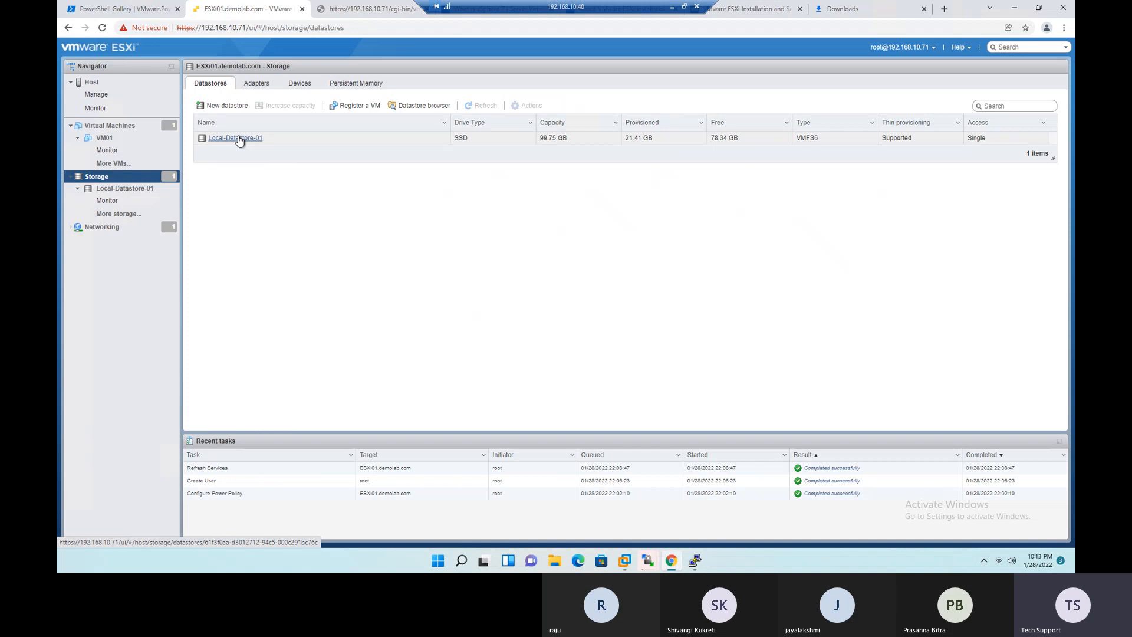
left_click(99, 228)
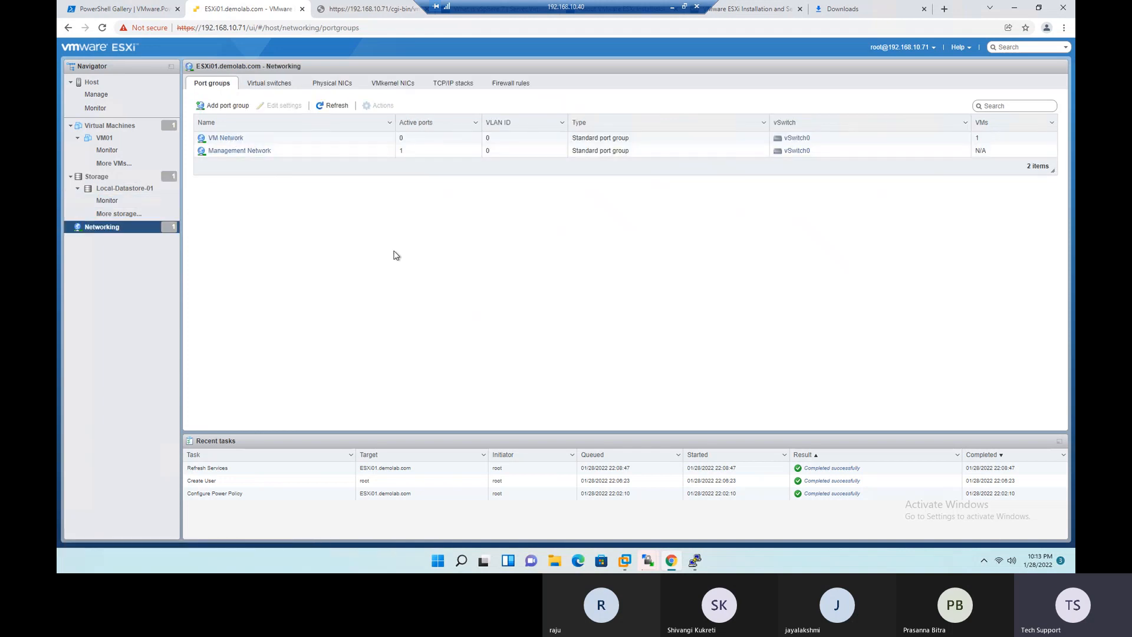
left_click(99, 177)
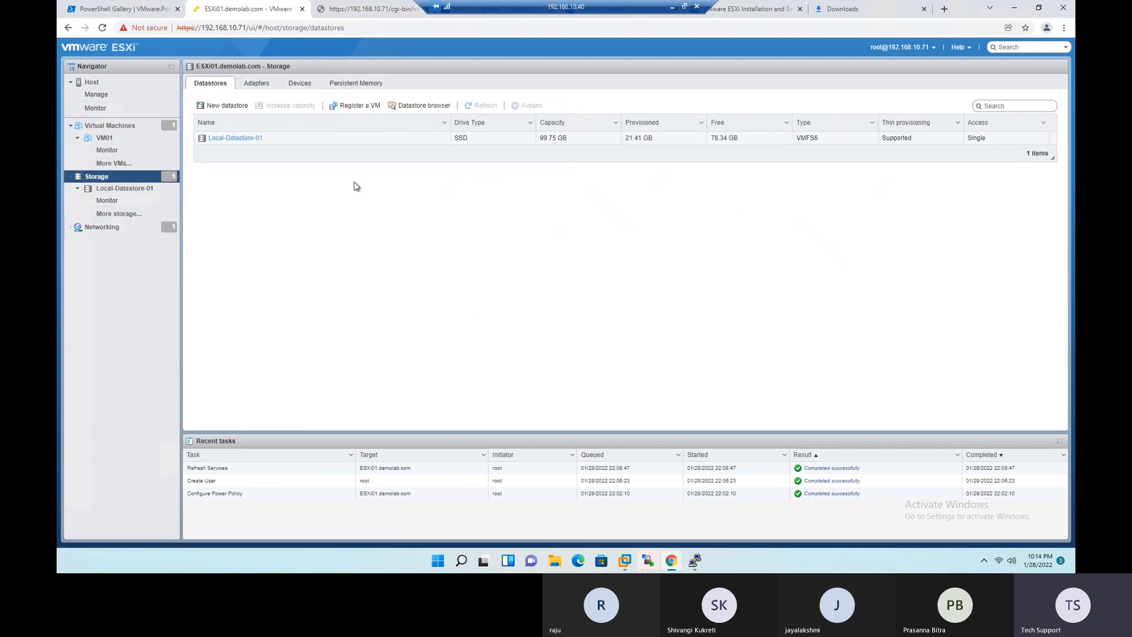
left_click(673, 8)
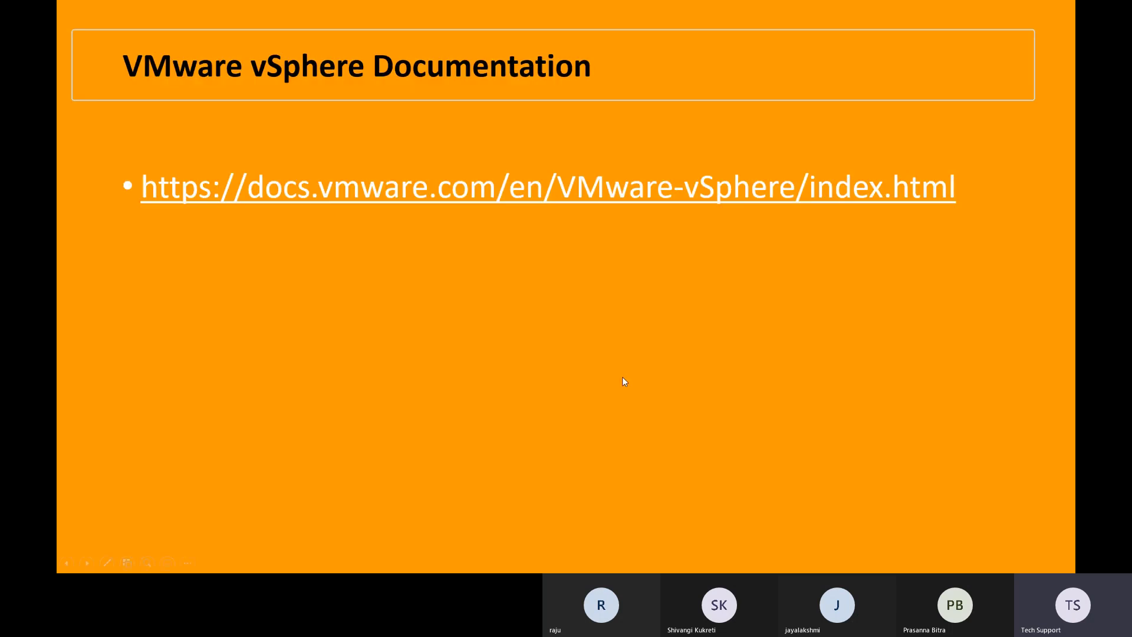
key("Right")
key("Right")
key("Right")
key("Right")
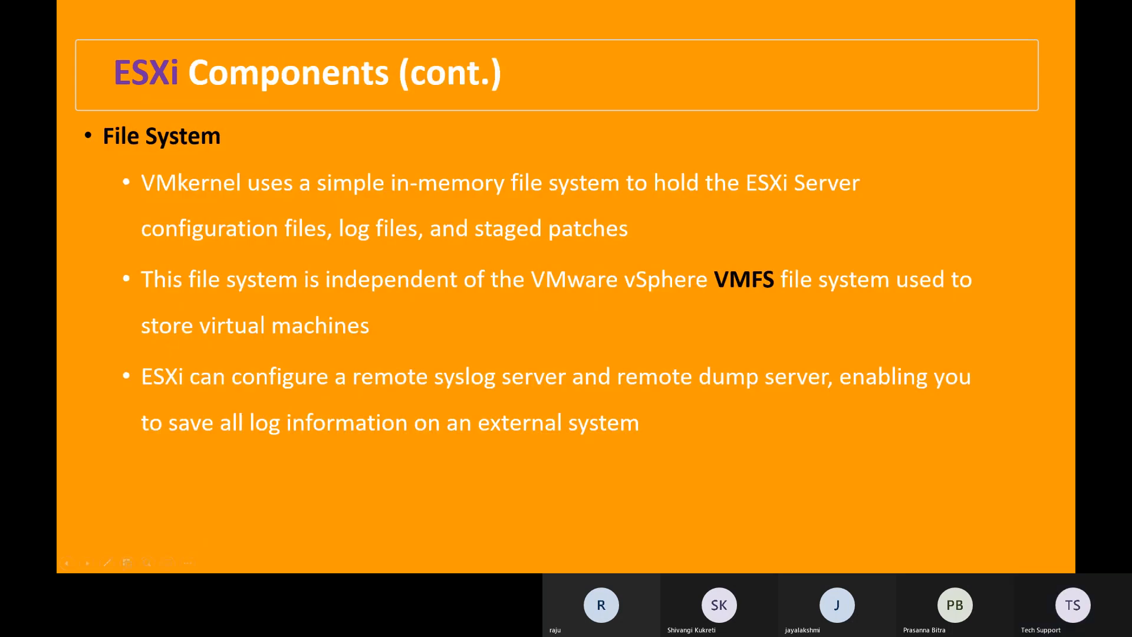
key("Escape")
- Switch to the Excel workbook and review the ESXi Build Procedure checklist, highlighting Enable SSH in the first post-installation step
key("alt+Tab")
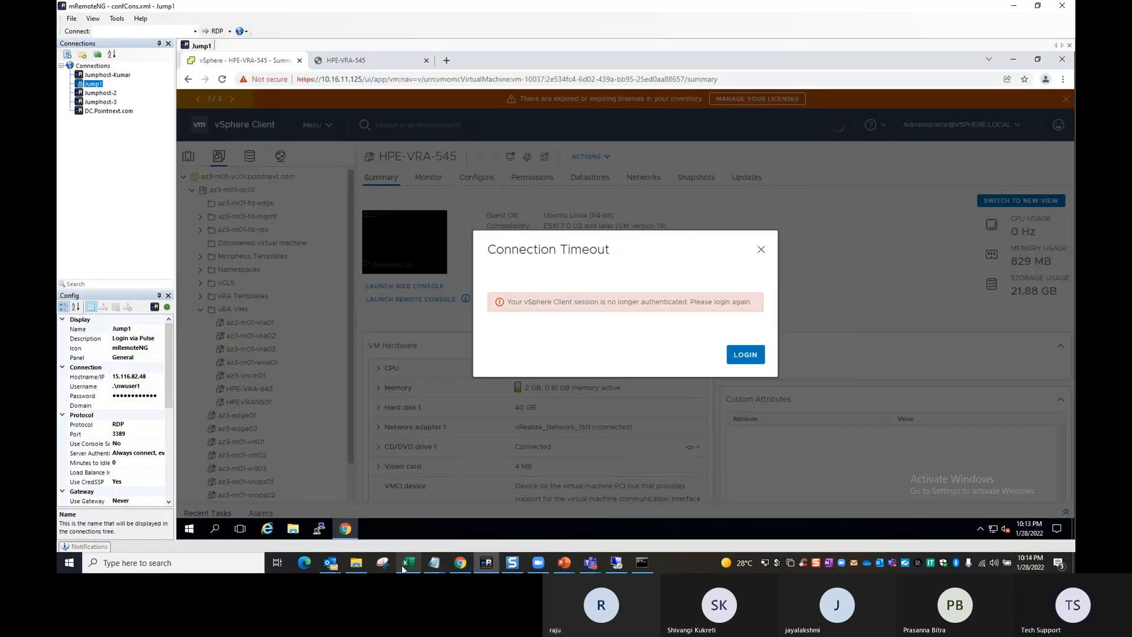
left_click(404, 565)
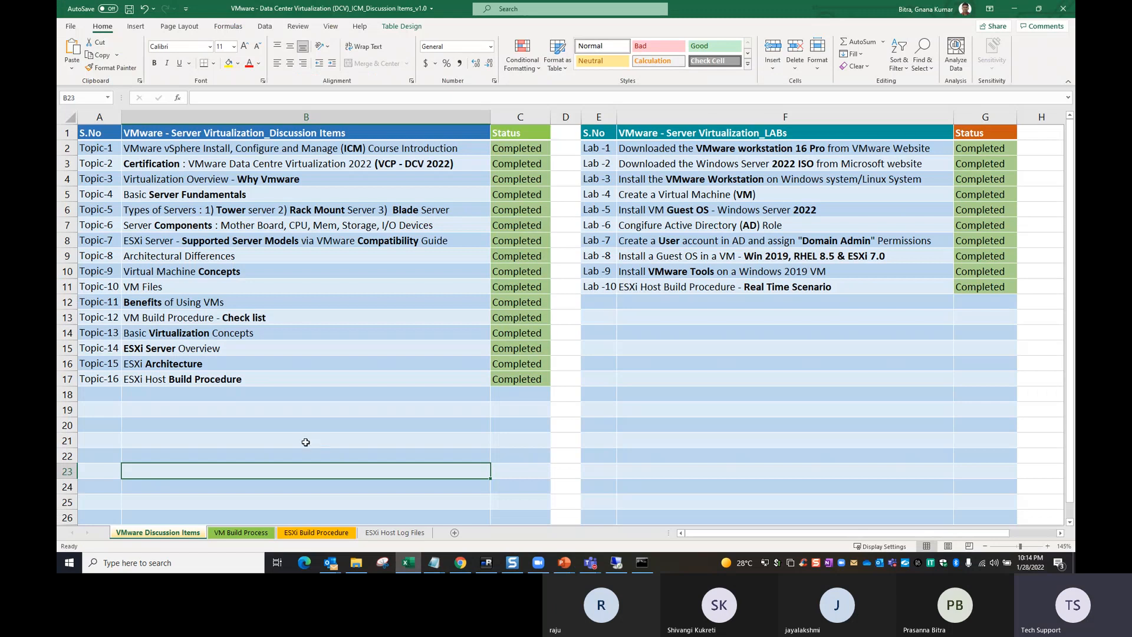
left_click(242, 533)
left_click(338, 533)
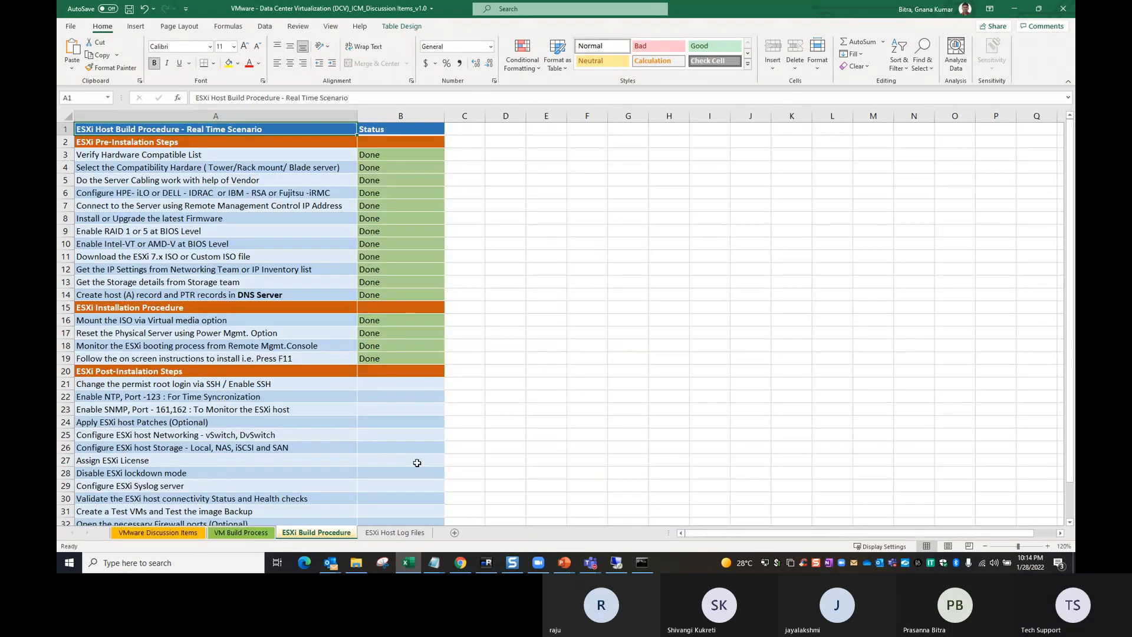
scroll(460, 394, "down", 3)
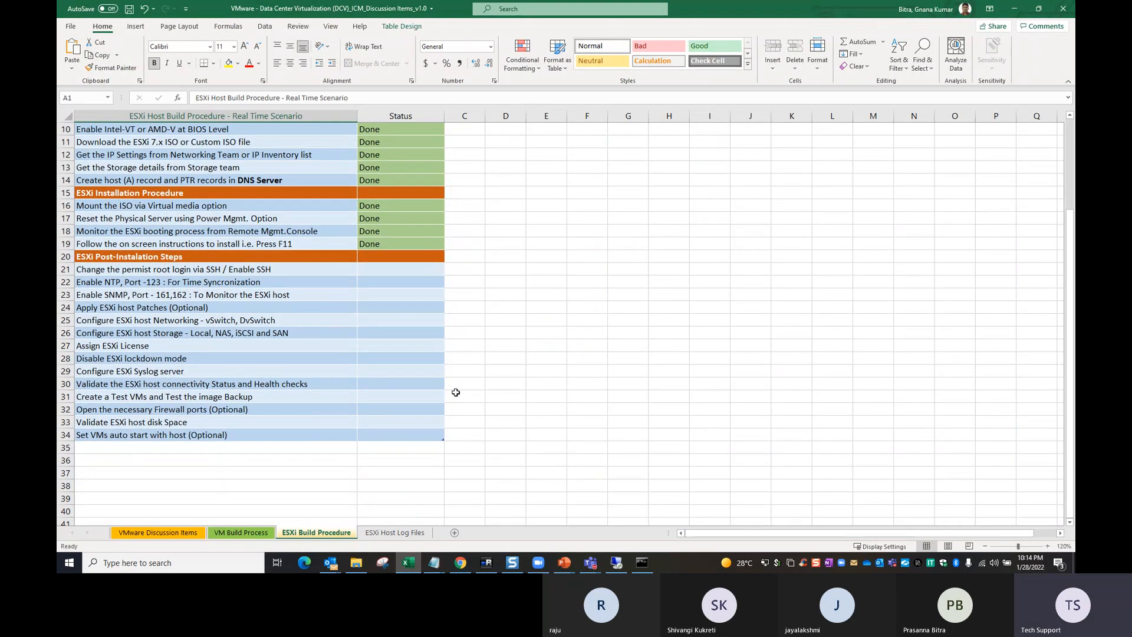
scroll(455, 391, "up", 1)
scroll(455, 390, "down", 2)
scroll(454, 394, "up", 4, "ctrl")
scroll(453, 394, "down", 1)
double_click(349, 237)
left_click_drag(349, 237, 278, 237)
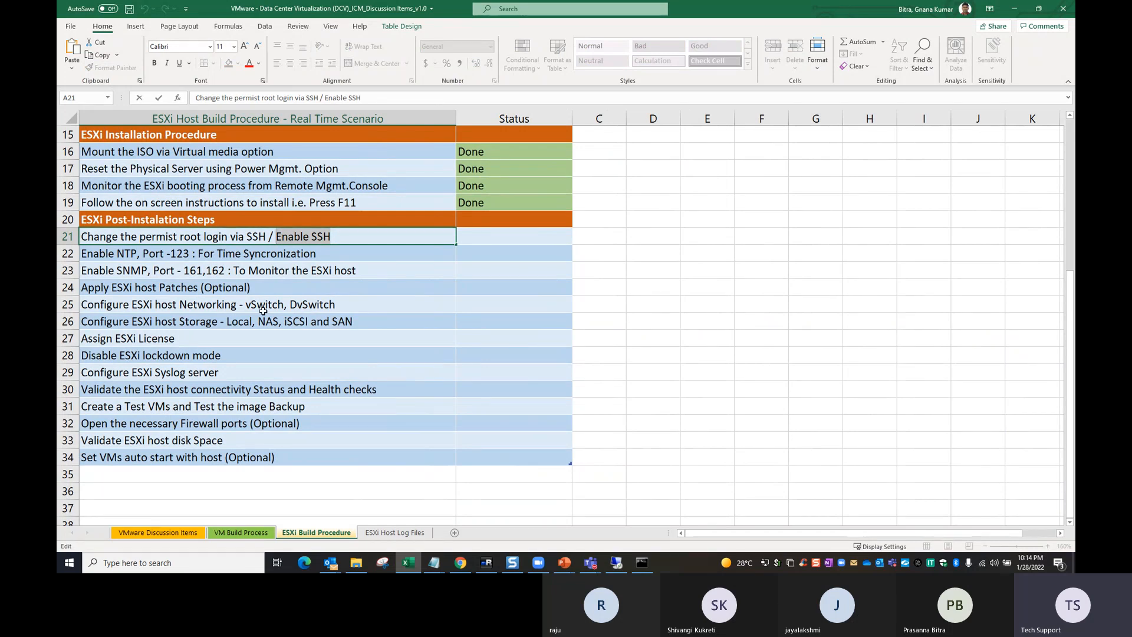
- Return to the remote desktop and check the SSH option among the ESXi host's service actions
left_click(615, 563)
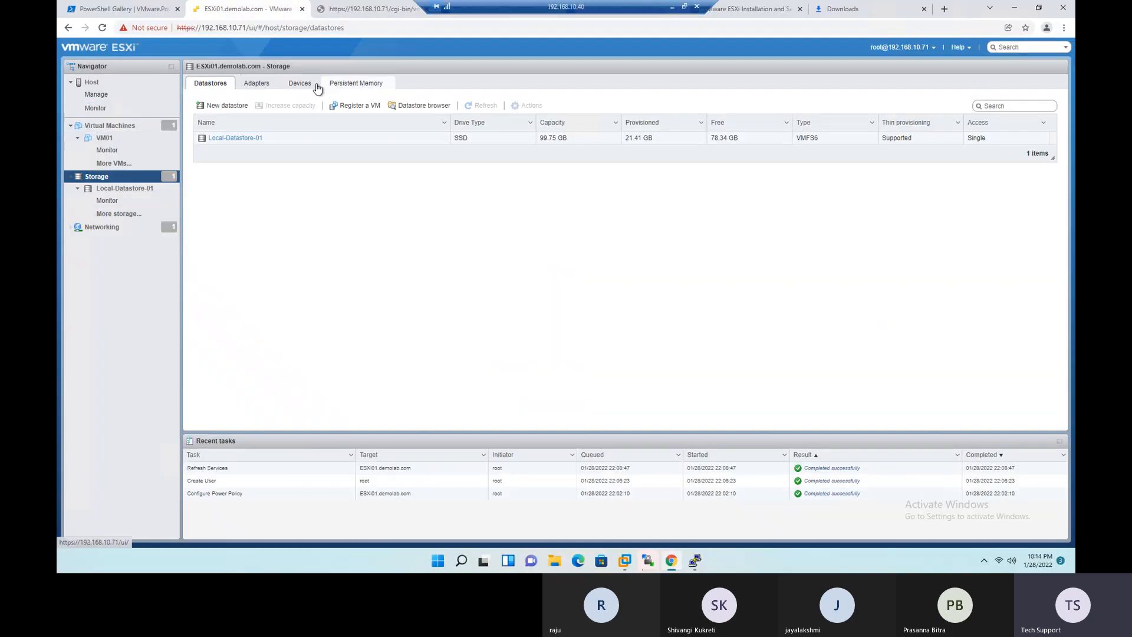
left_click(114, 84)
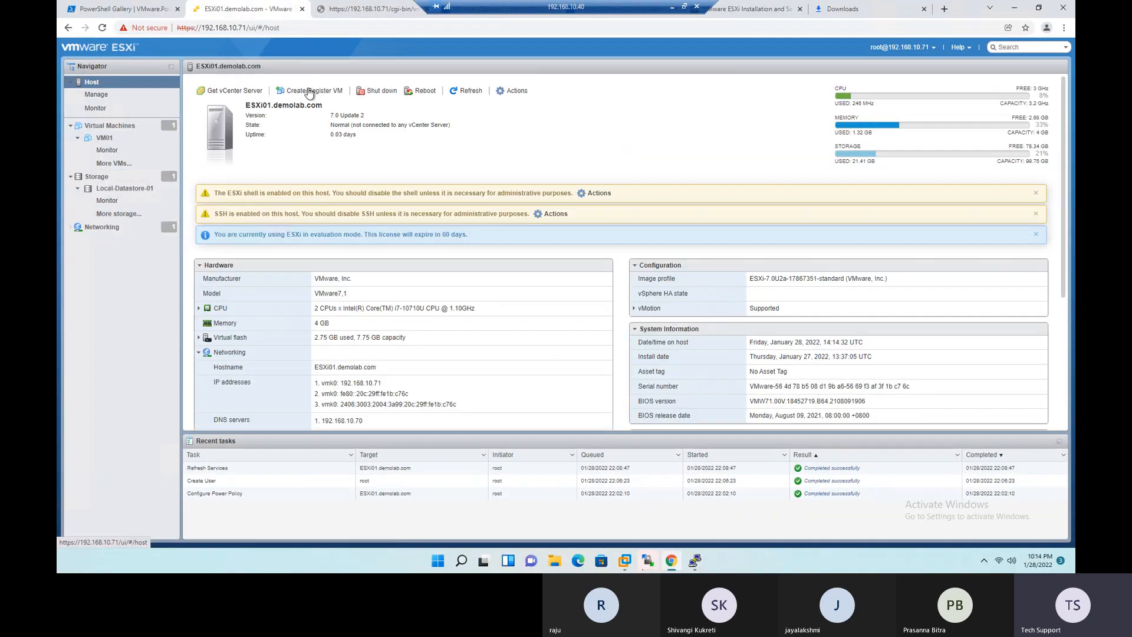
left_click(506, 92)
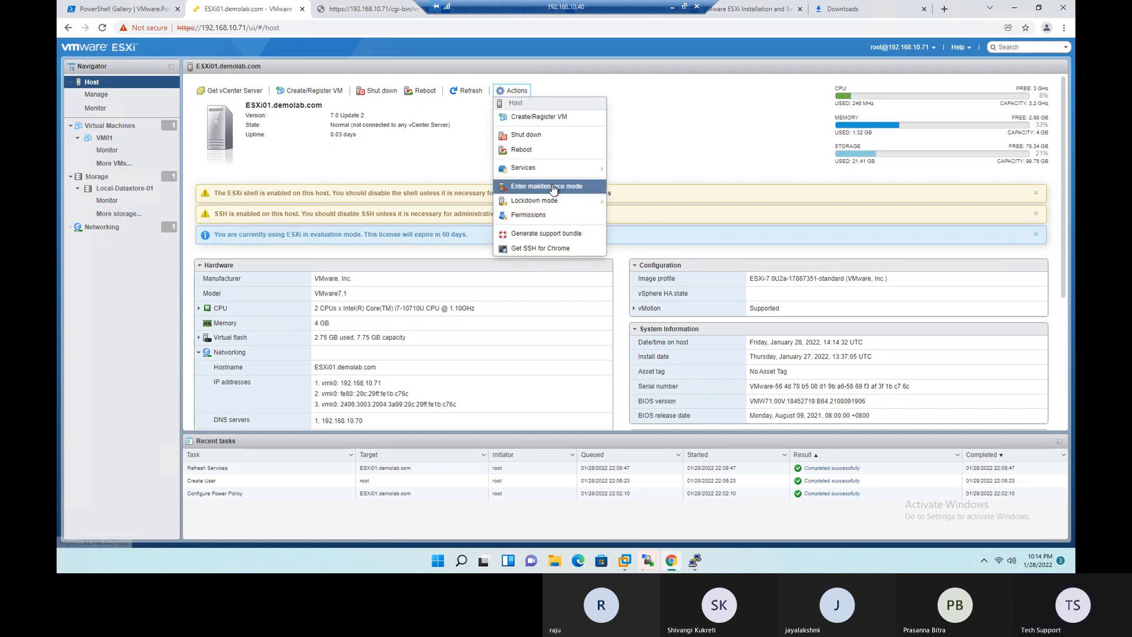
mouse_move(554, 203)
mouse_move(551, 169)
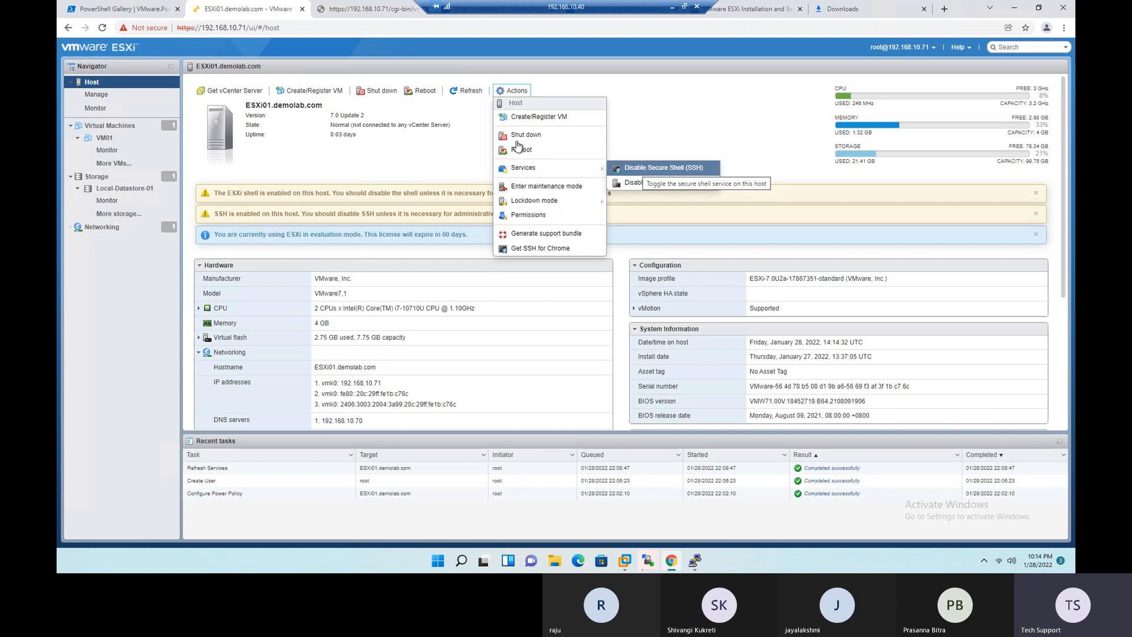
left_click(450, 152)
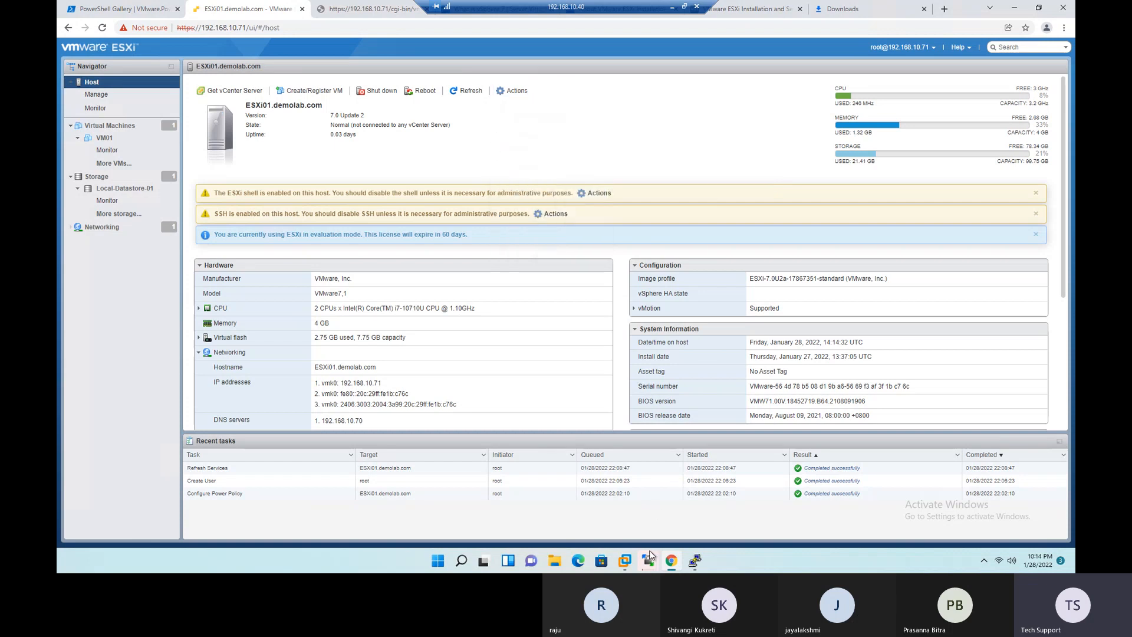
- Switch to VMware Workstation and show the ESXi01 virtual machine's console
mouse_move(621, 563)
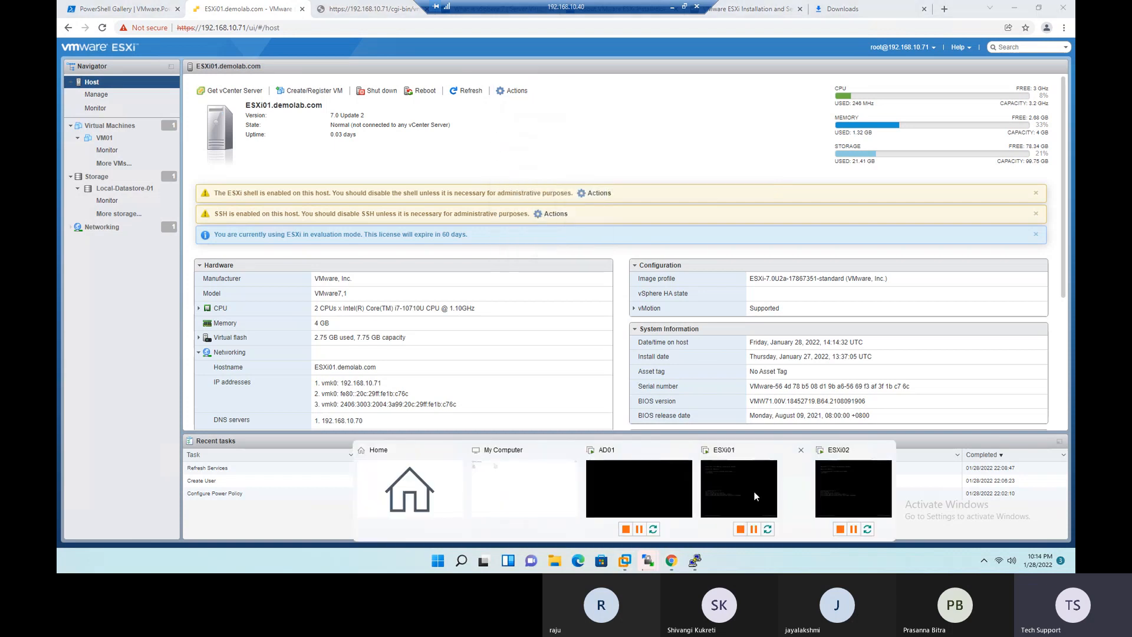
left_click(719, 470)
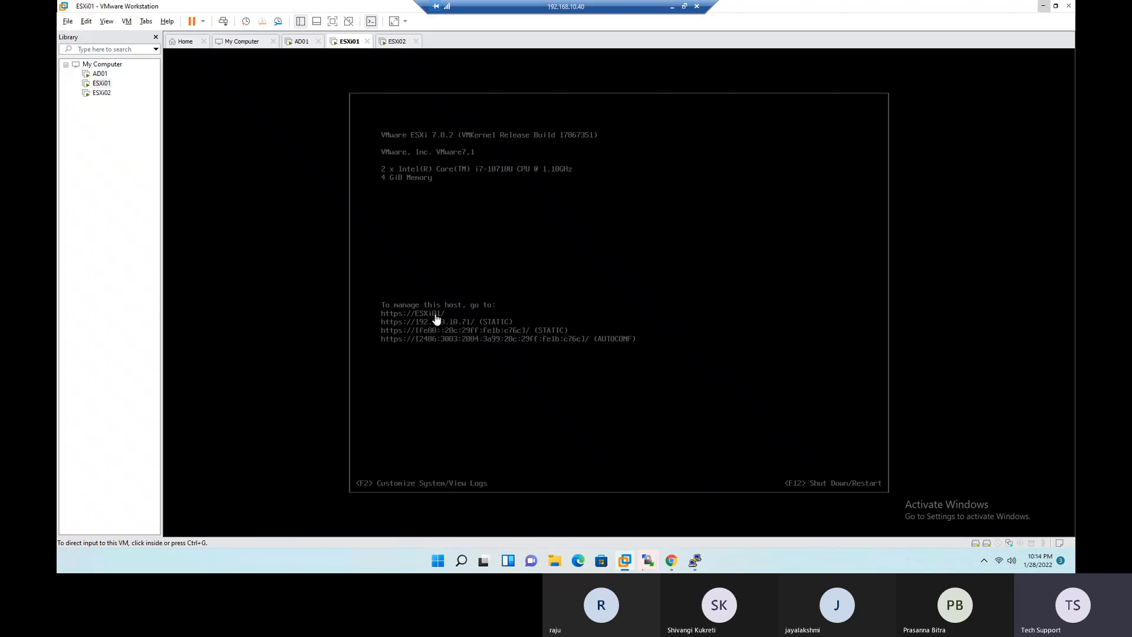
- Switch to the Excel checklist, mark the Enable SSH step as Done and copy the green Done formatting onto it
left_click(674, 7)
left_click(483, 238)
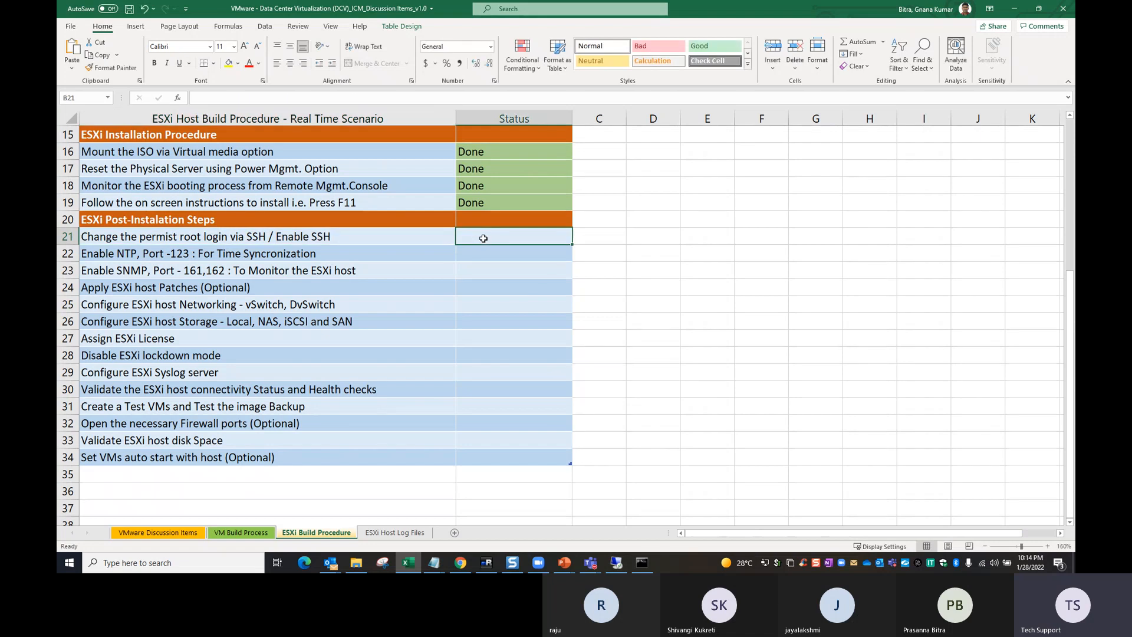
type("Done")
left_click(467, 280)
left_click(491, 204)
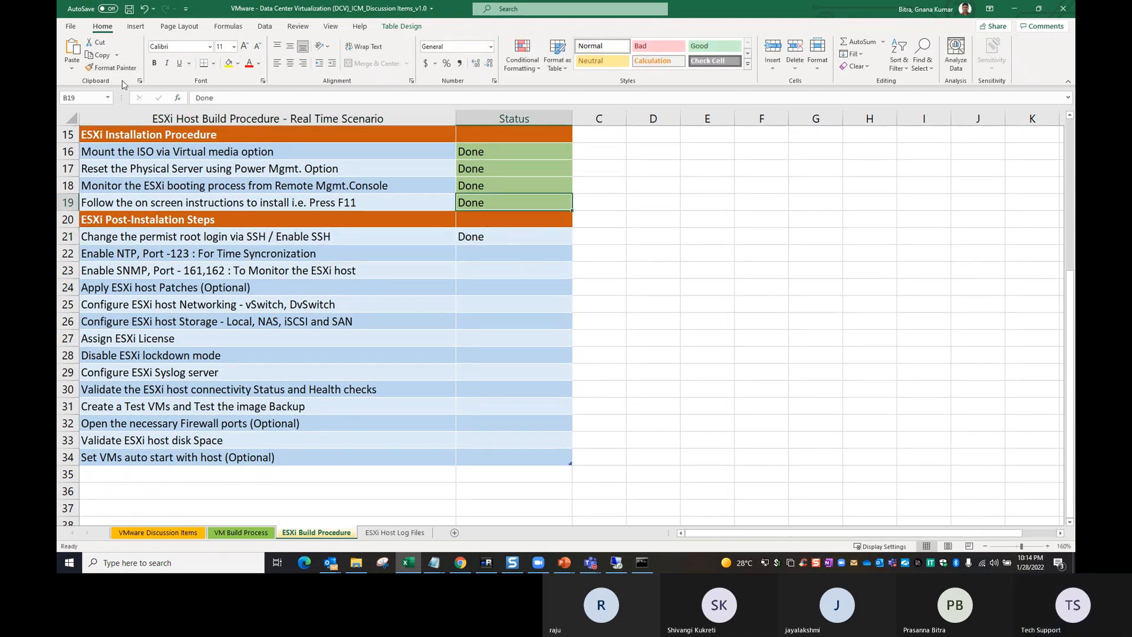
left_click(111, 67)
left_click(478, 238)
left_click(483, 251)
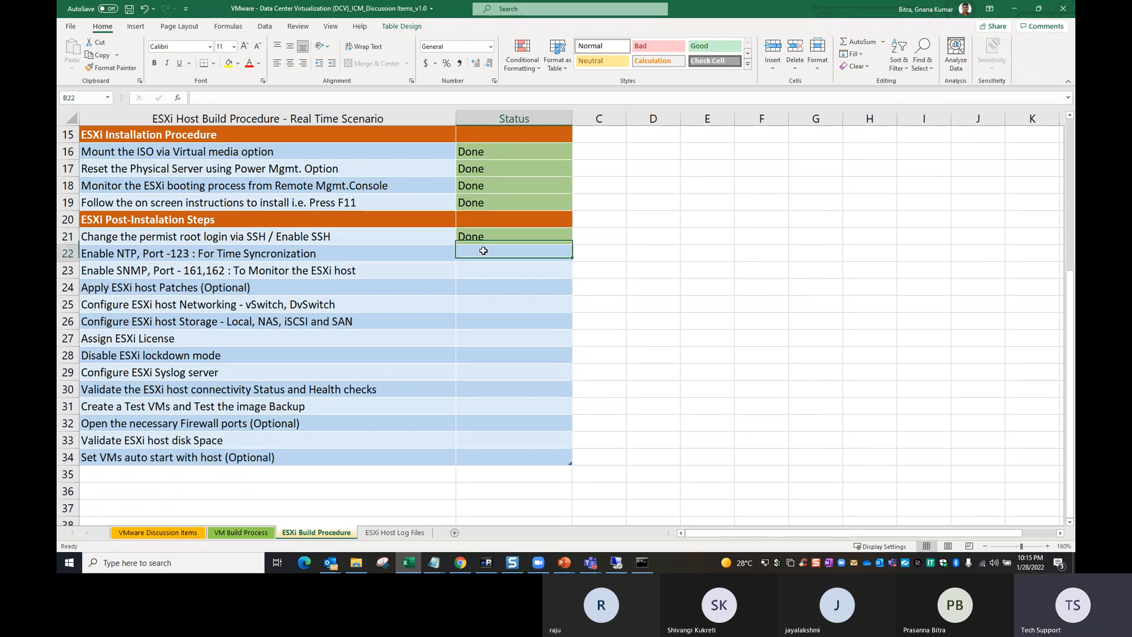
- Select the Enable NTP checklist item, return to the ESXi web client and check the NTP service status under the host's Time & date settings
left_click(104, 253)
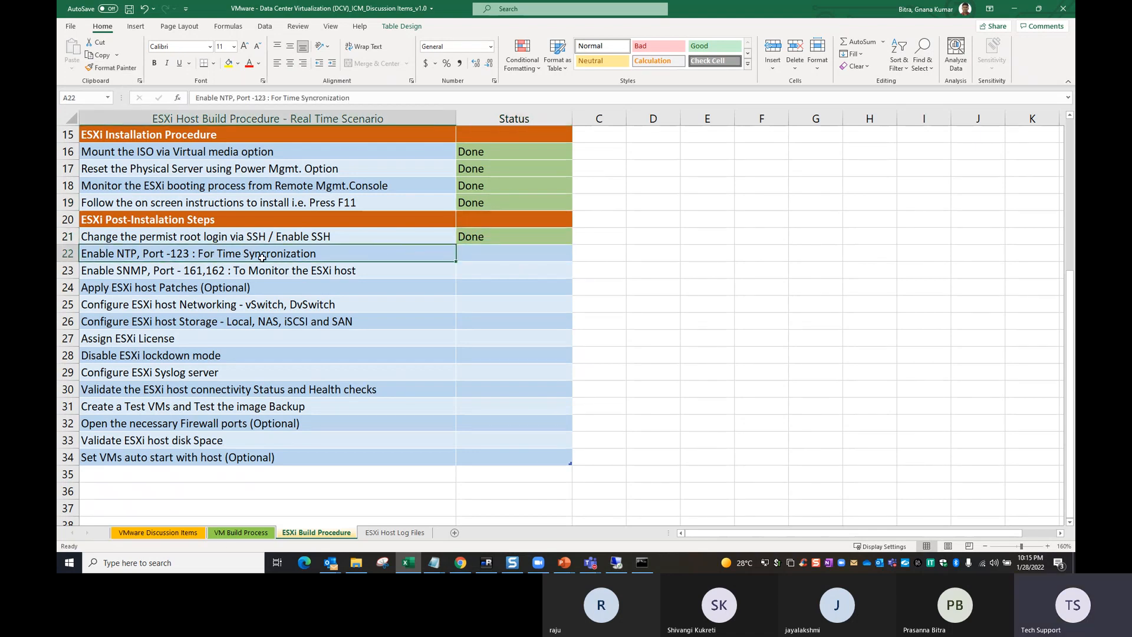
left_click(591, 563)
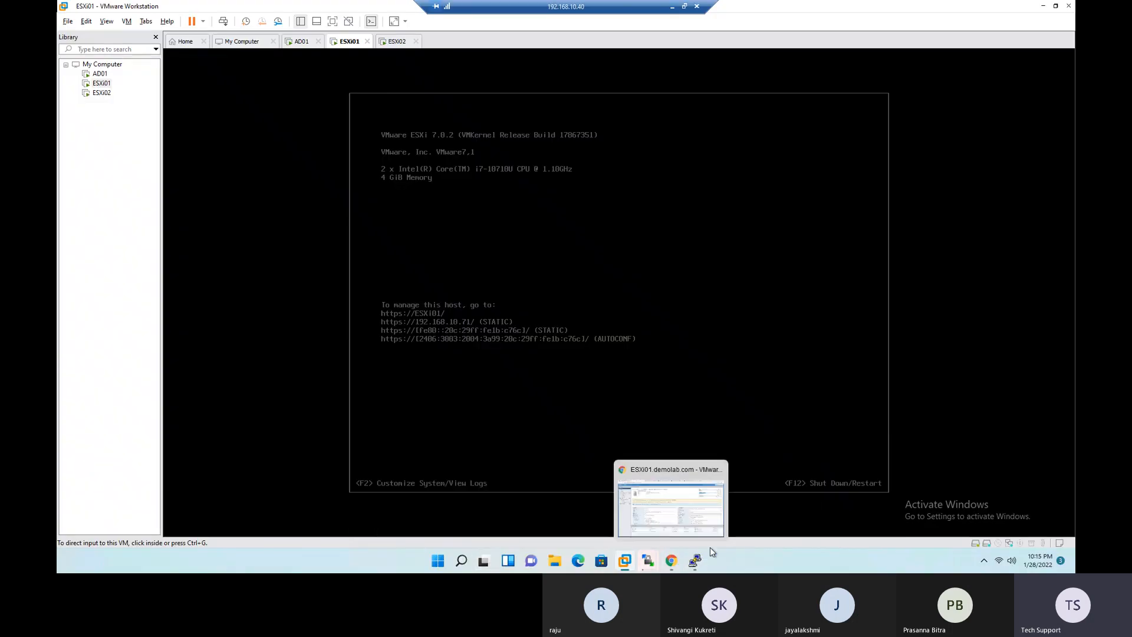
left_click(671, 560)
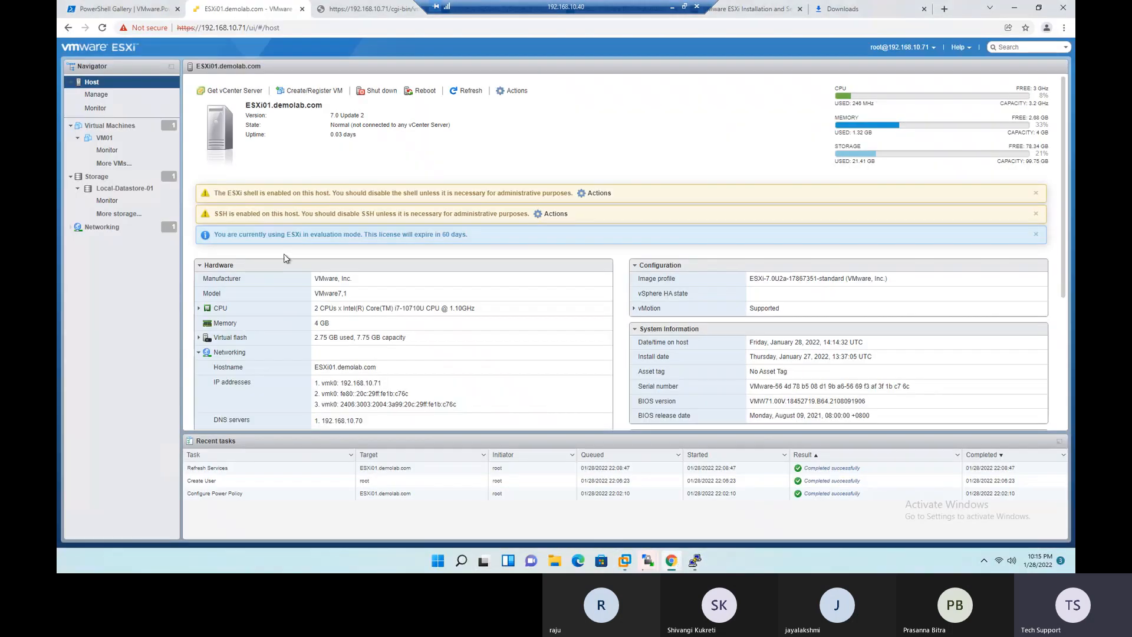
left_click(96, 94)
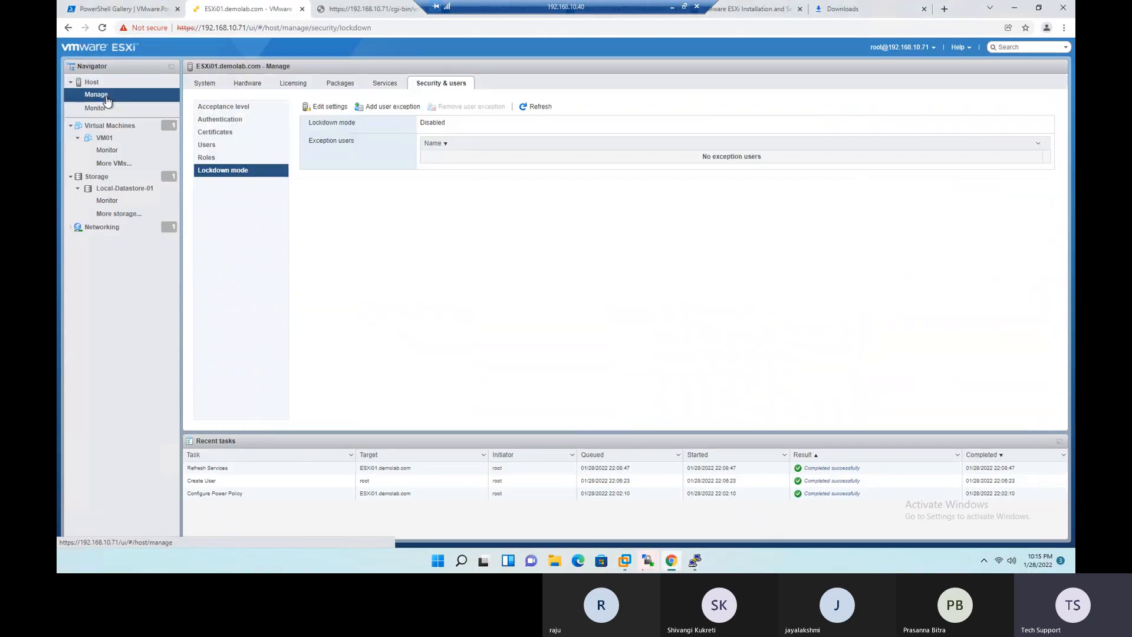
left_click(244, 86)
left_click(207, 84)
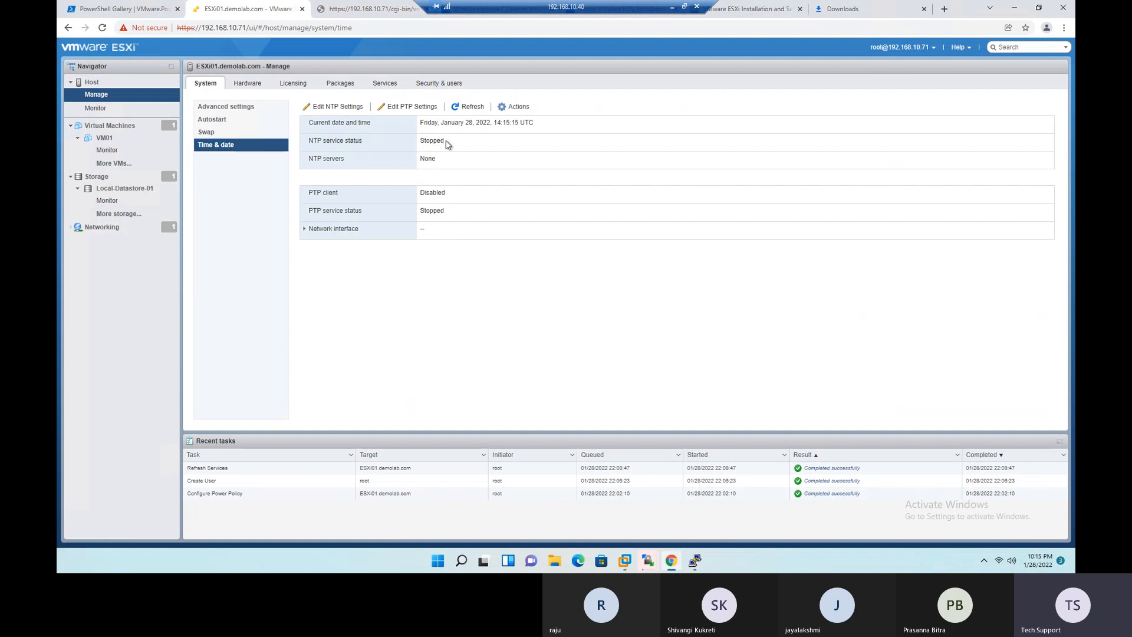
left_click_drag(442, 141, 426, 142)
- Set the host to use Network Time Protocol with the startup policy Start and stop with host, leaving NTP servers blank, and save
left_click(330, 110)
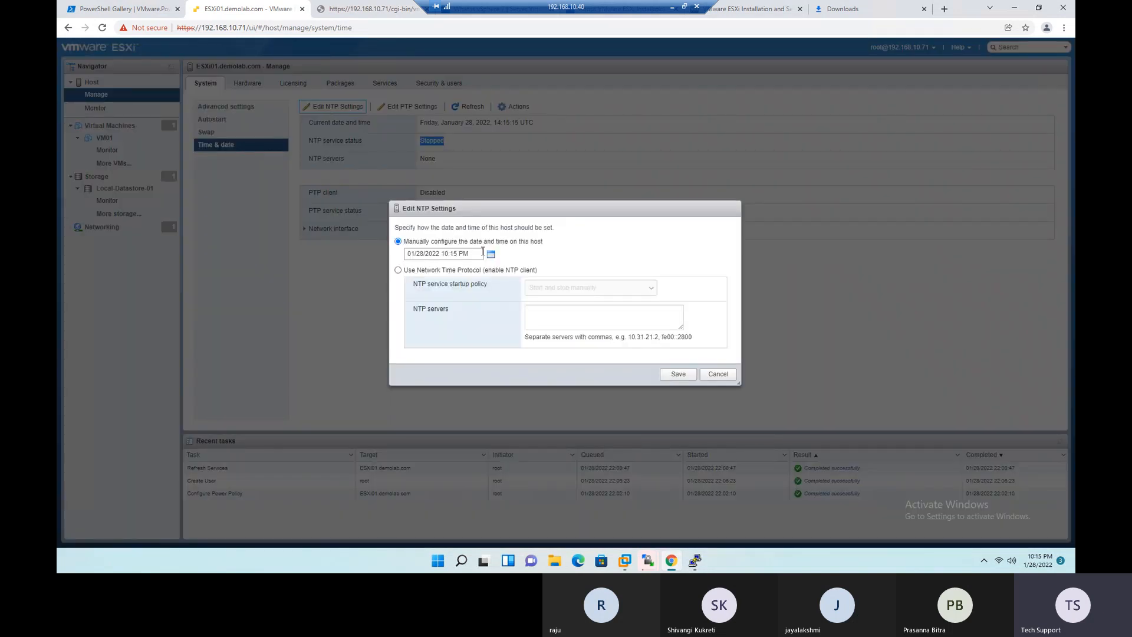
left_click(424, 272)
left_click(547, 289)
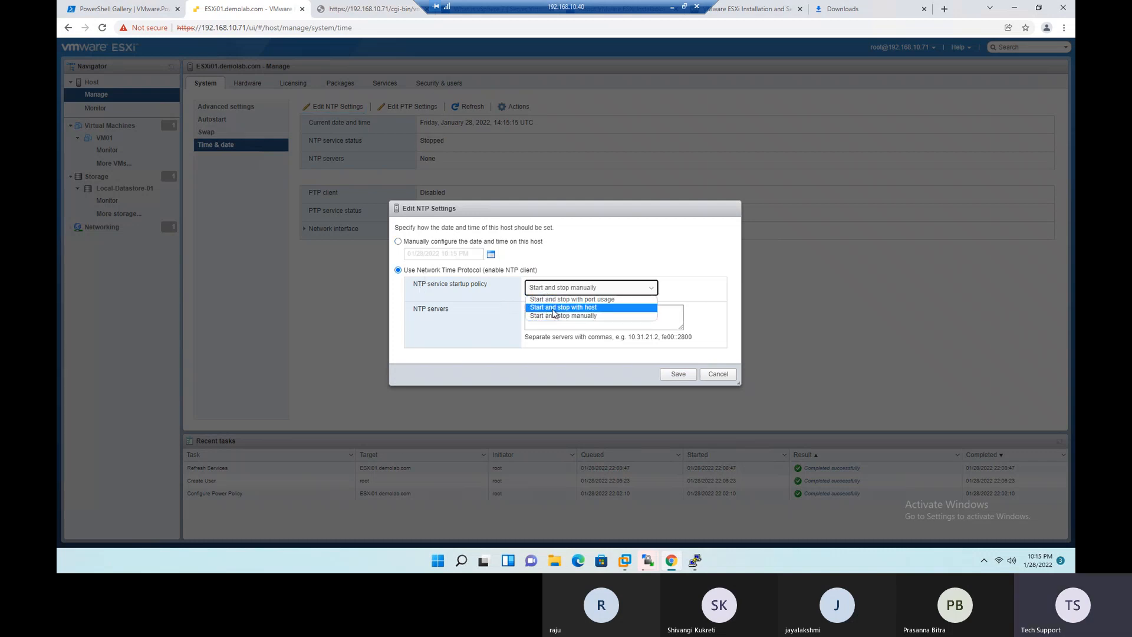
left_click(553, 307)
left_click(678, 374)
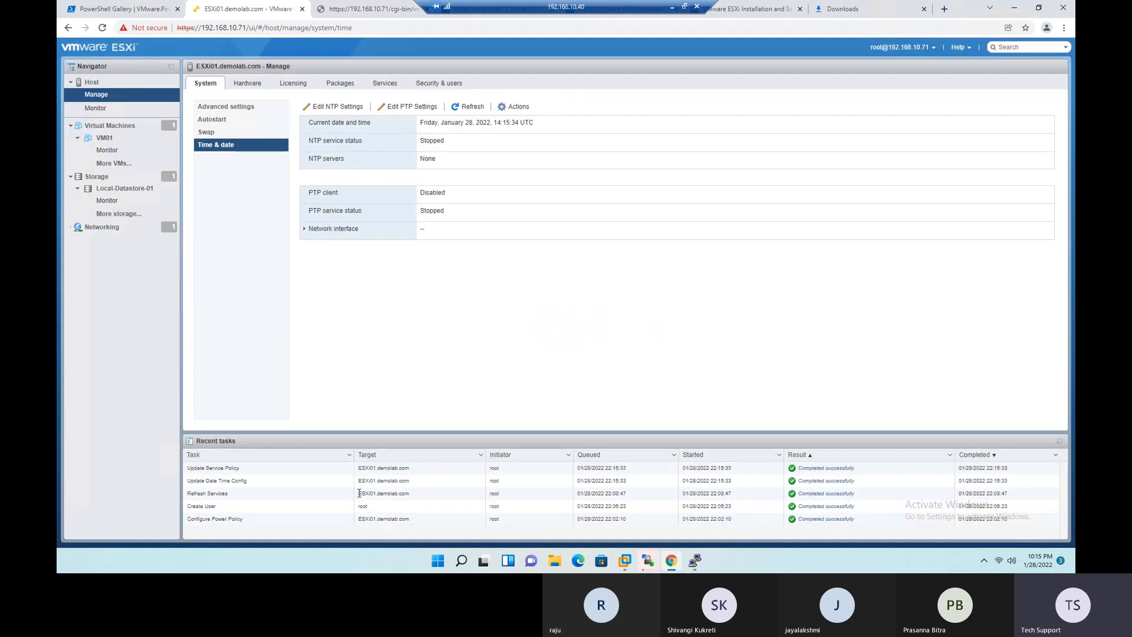
- Refresh the time settings and try again to enable the NTP client with the Start and stop with host policy
left_click(474, 110)
left_click(473, 109)
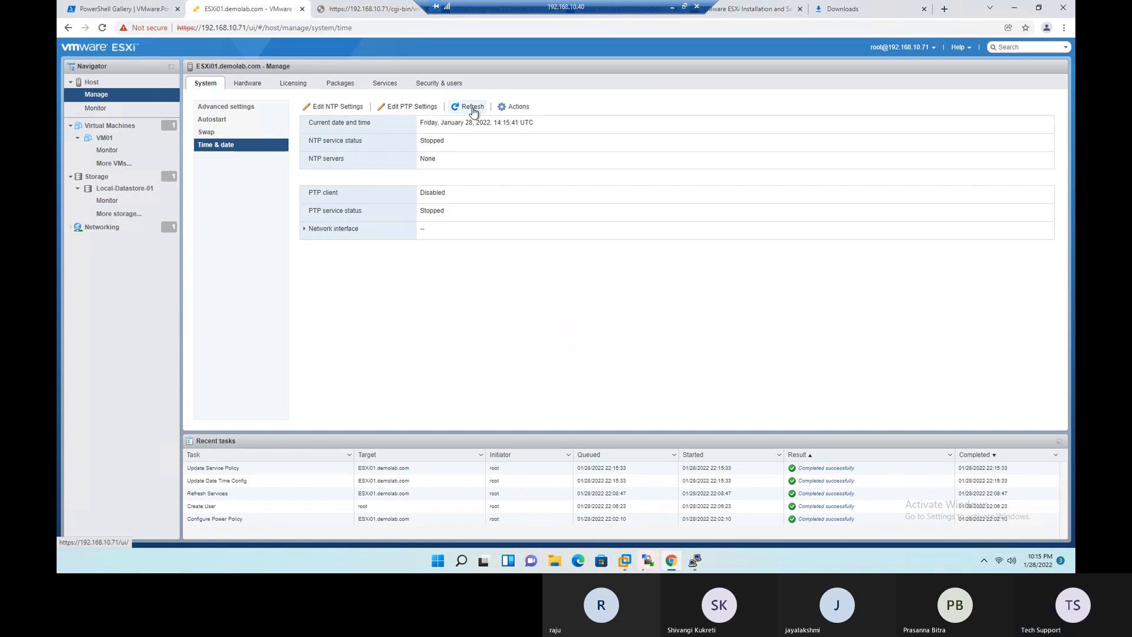
left_click(337, 108)
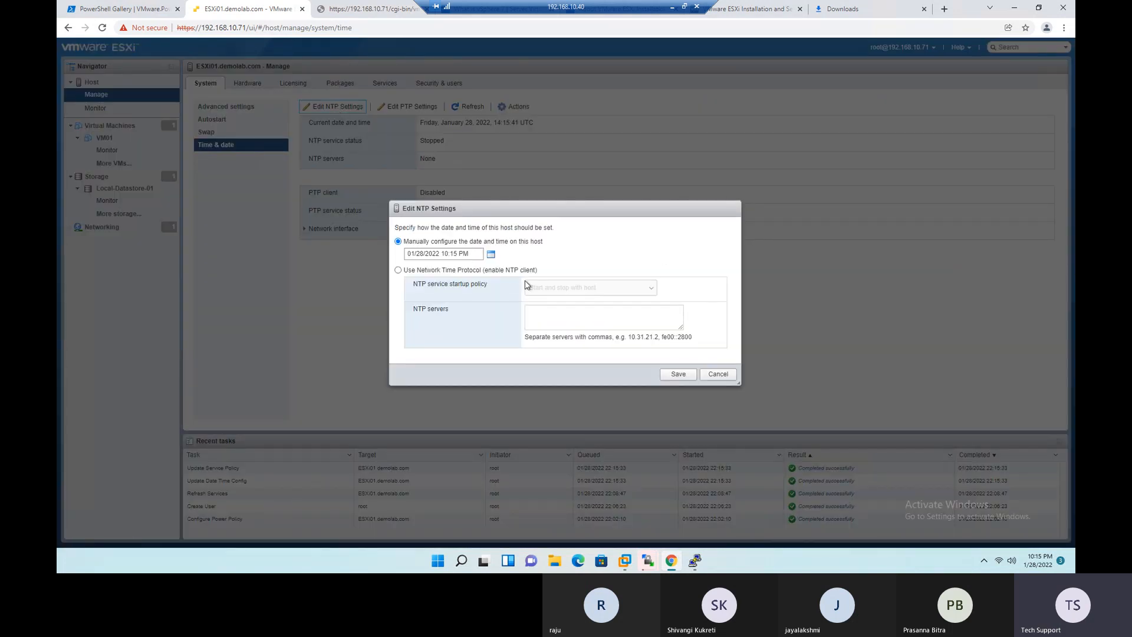
left_click(417, 273)
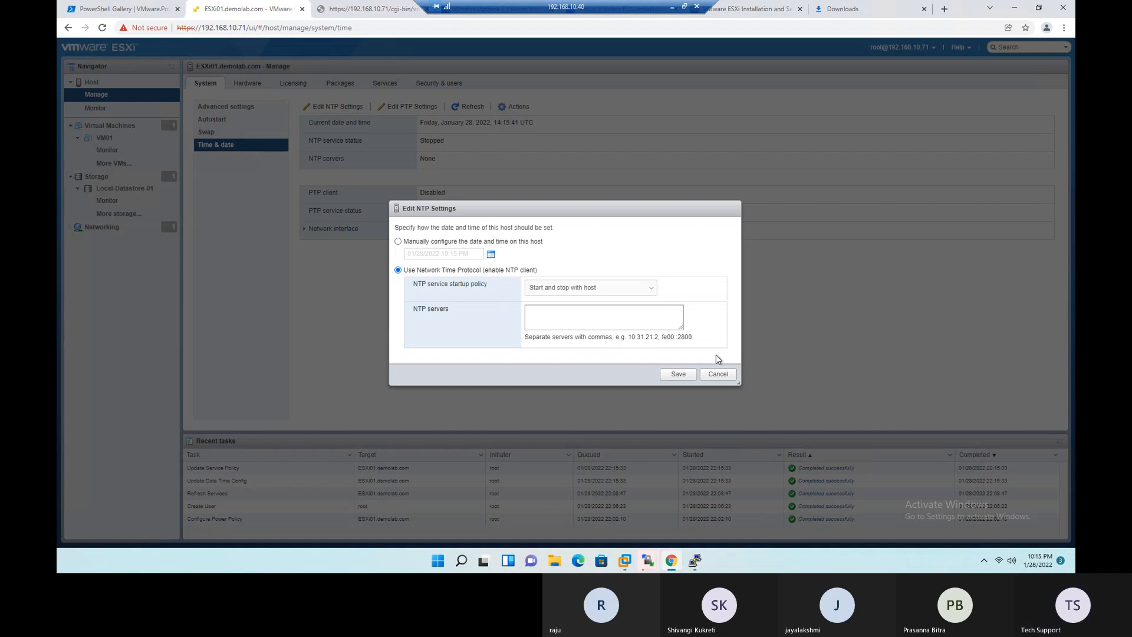
left_click(678, 374)
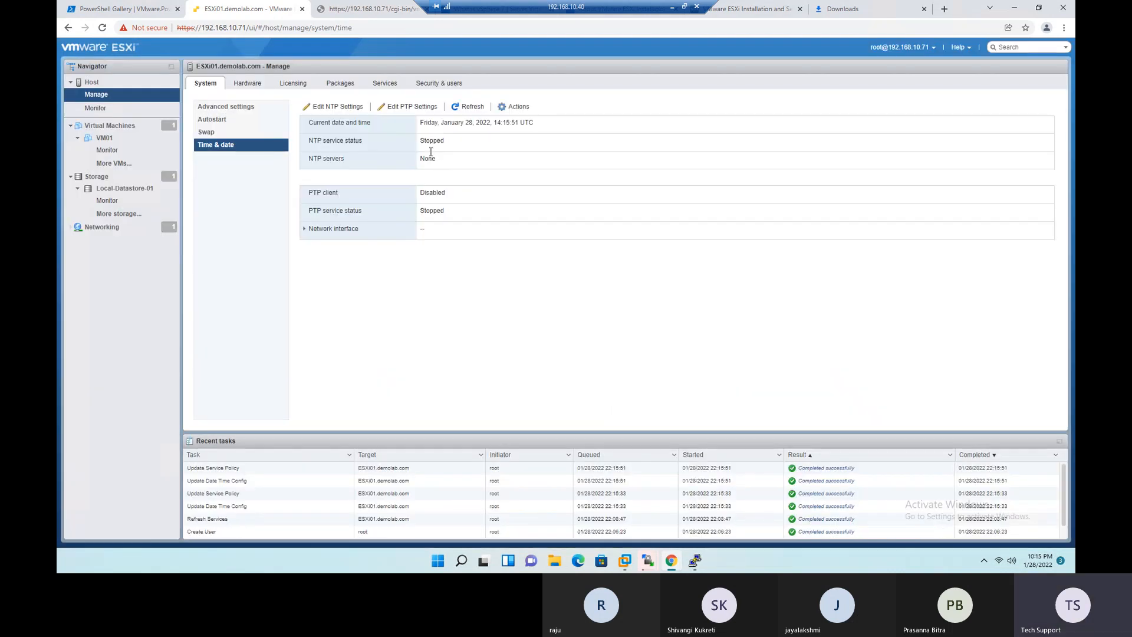
- Check the NTP service status, filter the host's services by ntp, try to start ntpd and dismiss the notification
left_click_drag(421, 145, 449, 148)
left_click_drag(309, 140, 318, 144)
left_click(386, 86)
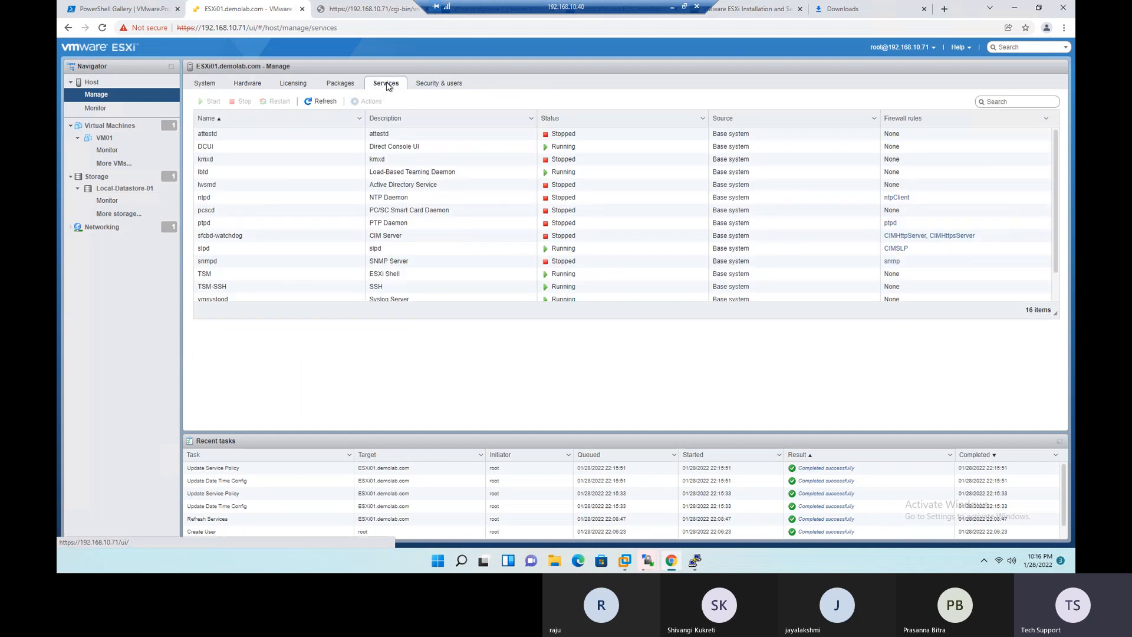
left_click(1003, 103)
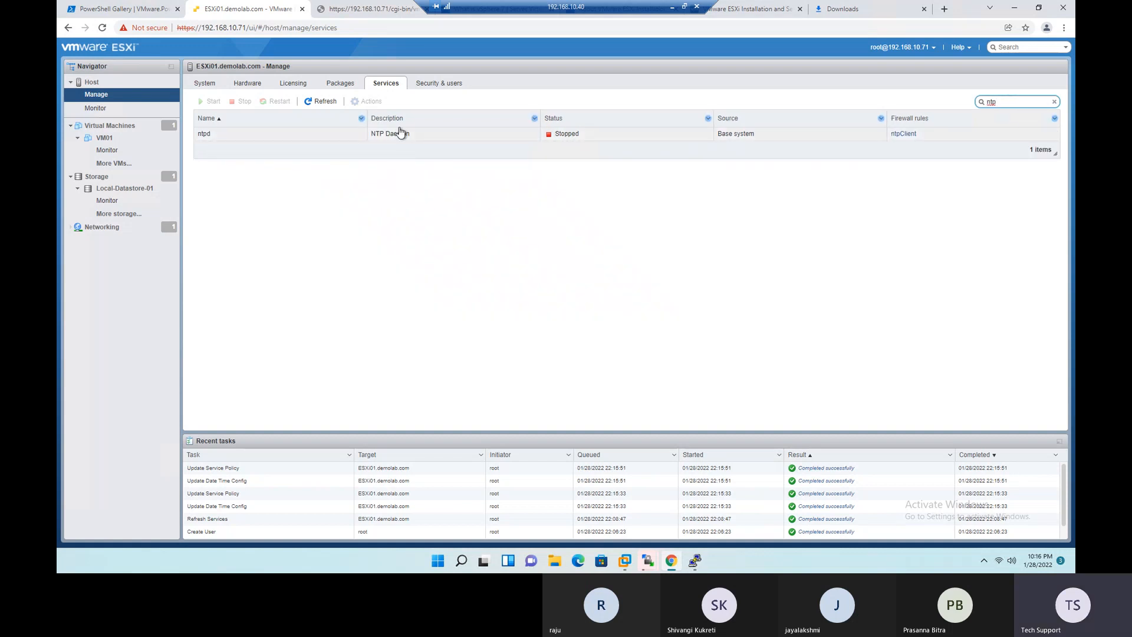
left_click(283, 143)
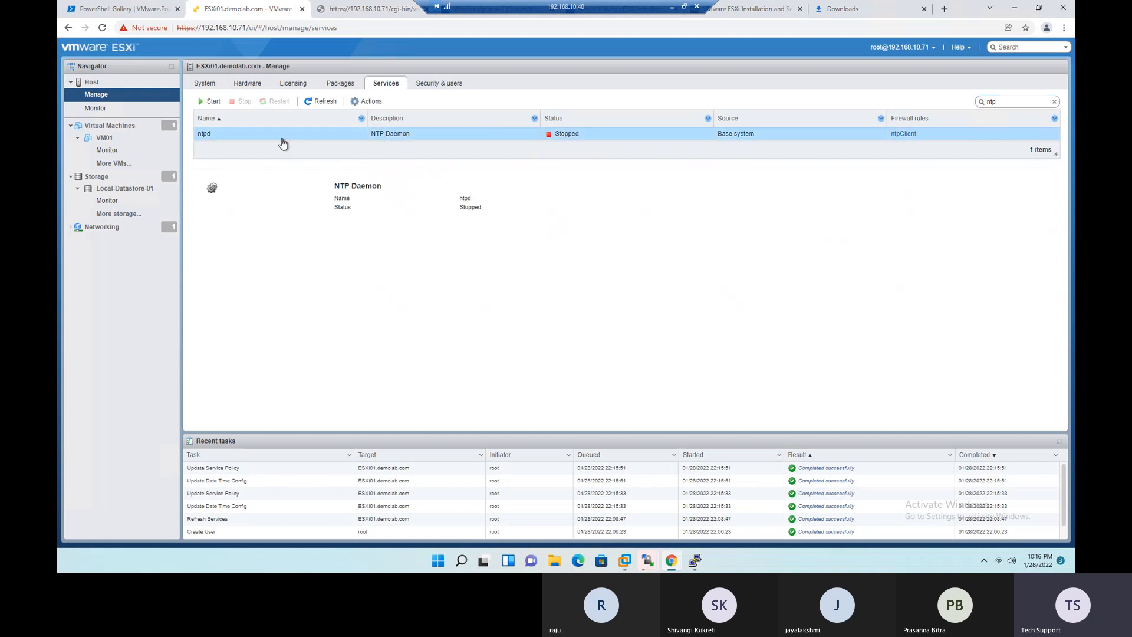
left_click(210, 102)
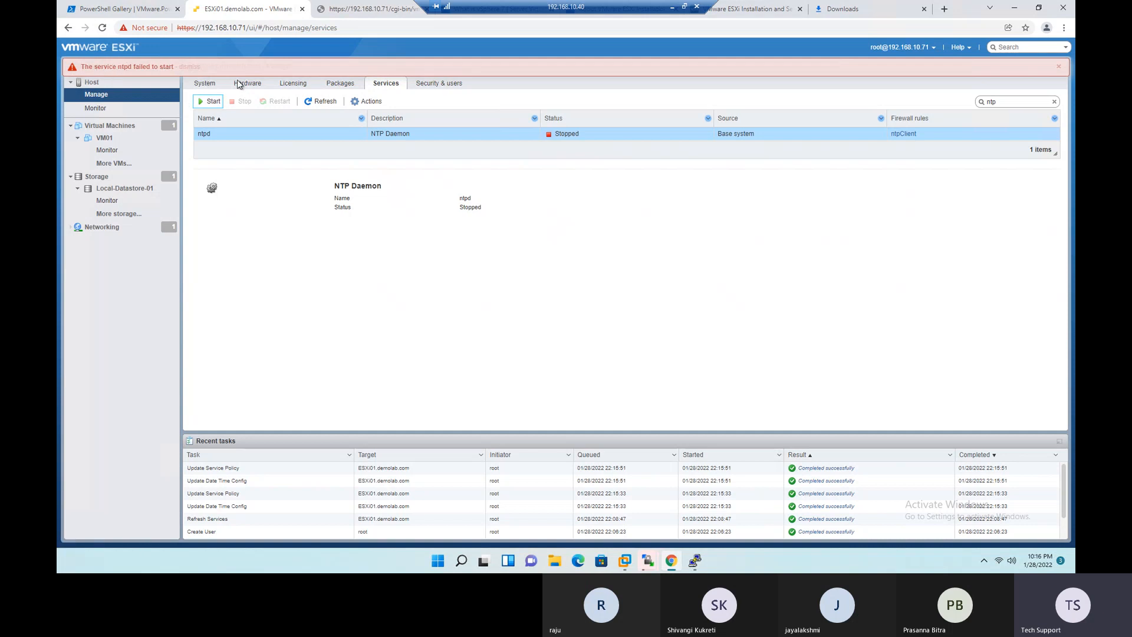
left_click(1059, 67)
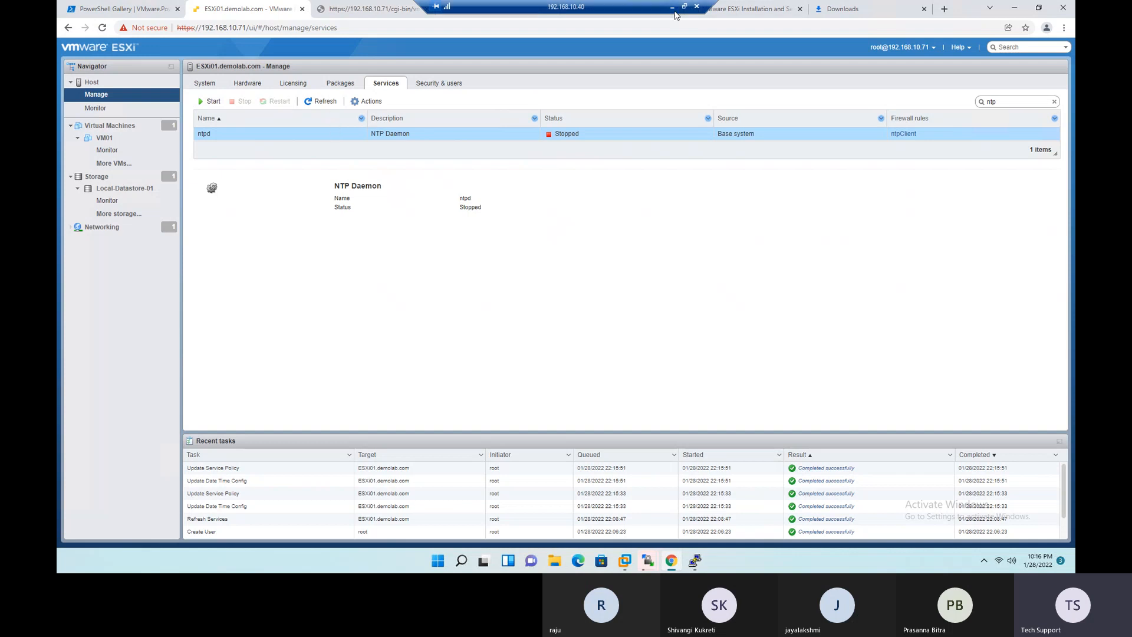
- Recheck the Enable NTP item in the Excel checklist, then review the ESXi host's NTP settings without changing them
left_click(673, 8)
left_click(292, 287)
left_click(260, 258)
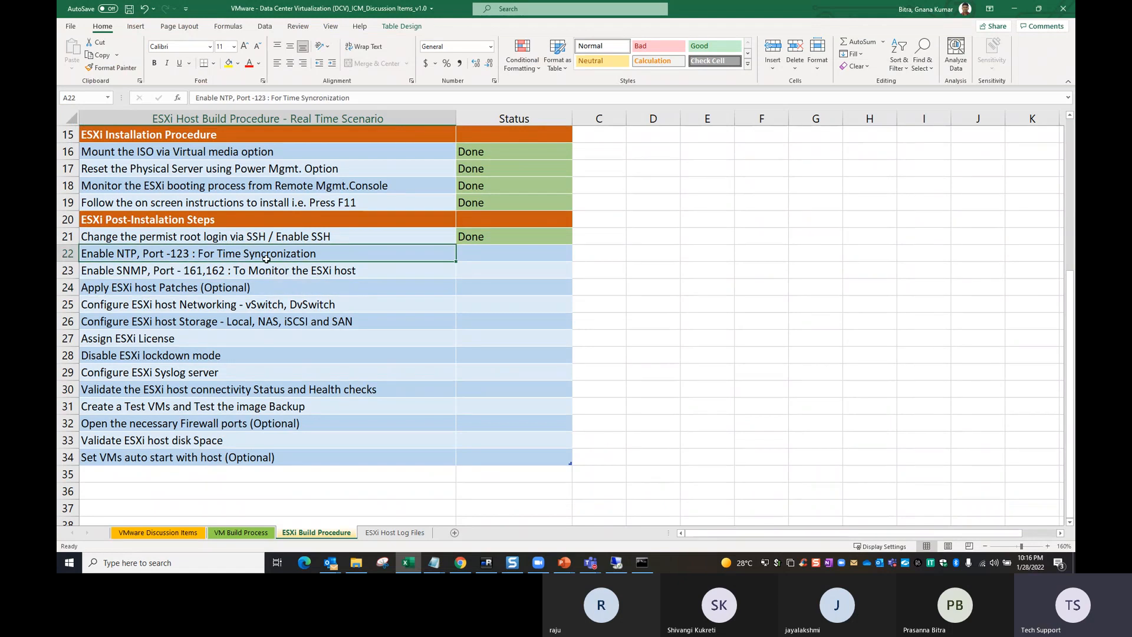
key("alt+Tab")
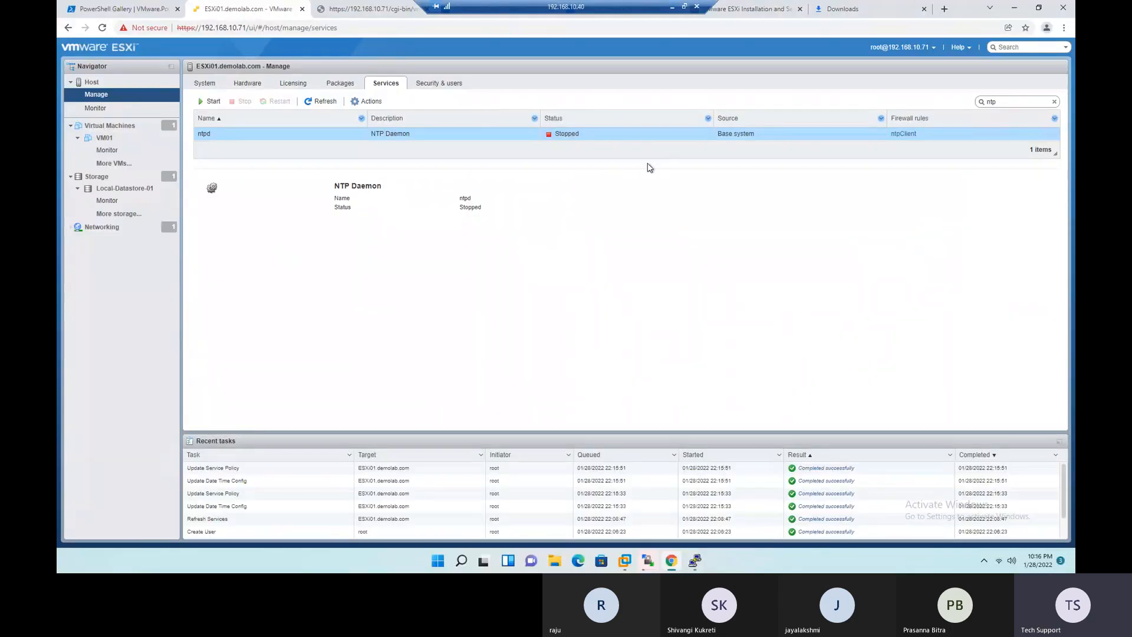
left_click(251, 85)
left_click(206, 85)
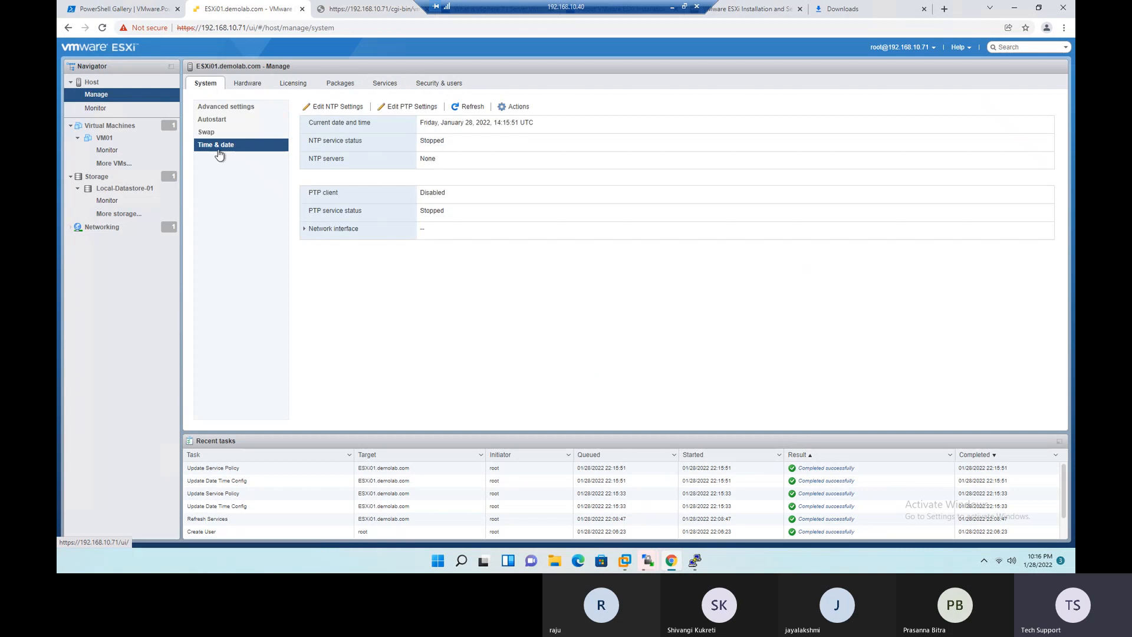
left_click(333, 107)
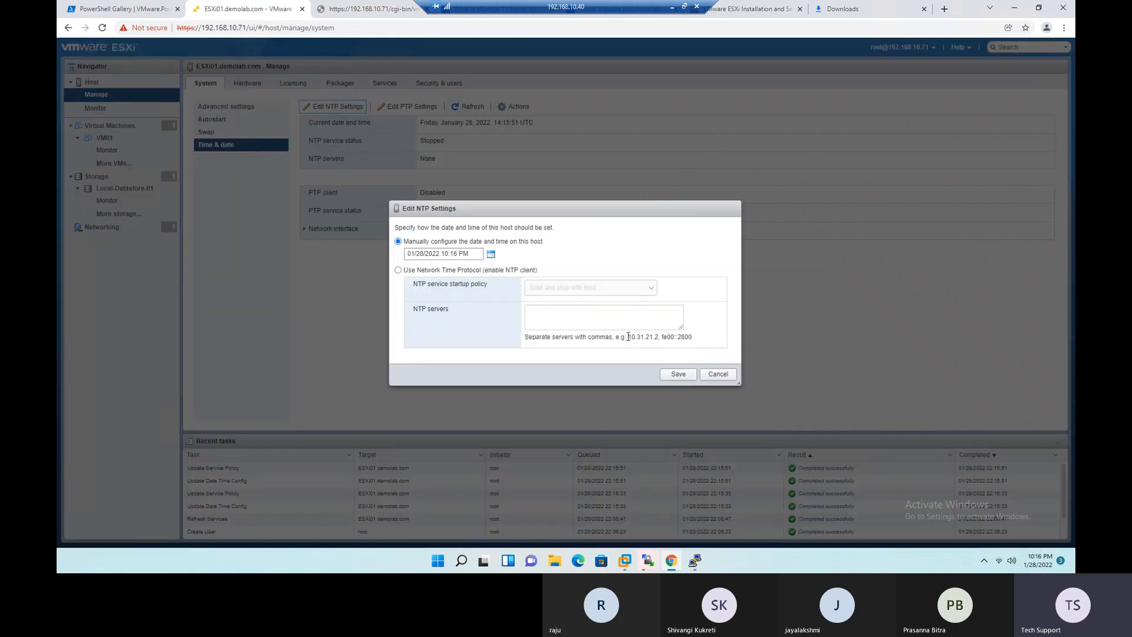
left_click(718, 377)
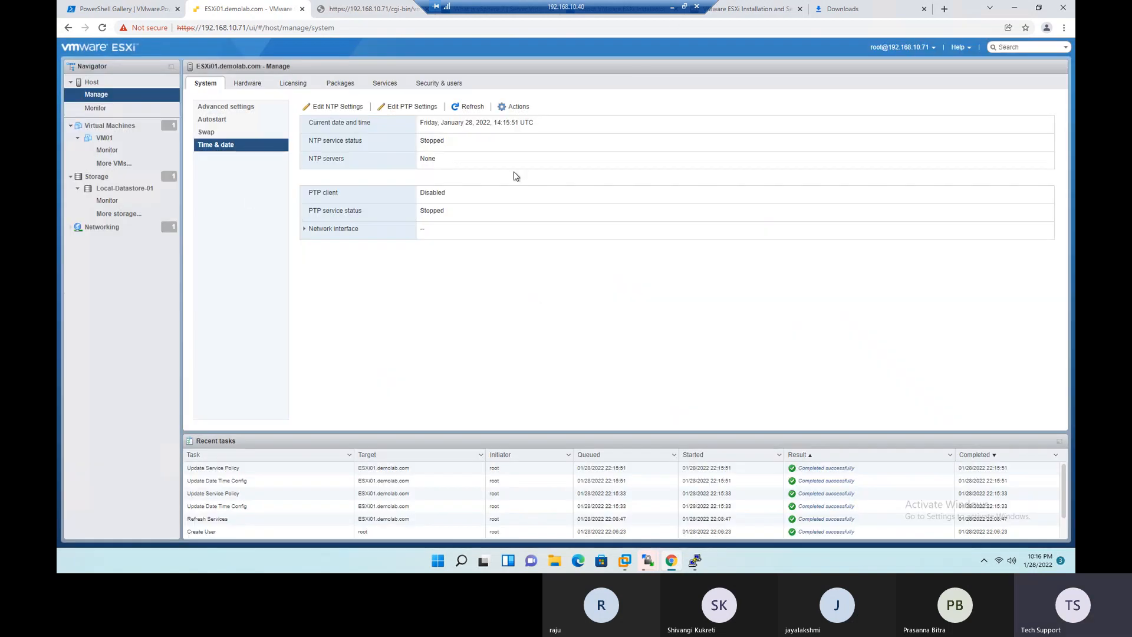
- Switch to the Excel checklist and fill the green Done status from the Enable SSH row down to the Enable NTP row
left_click(674, 10)
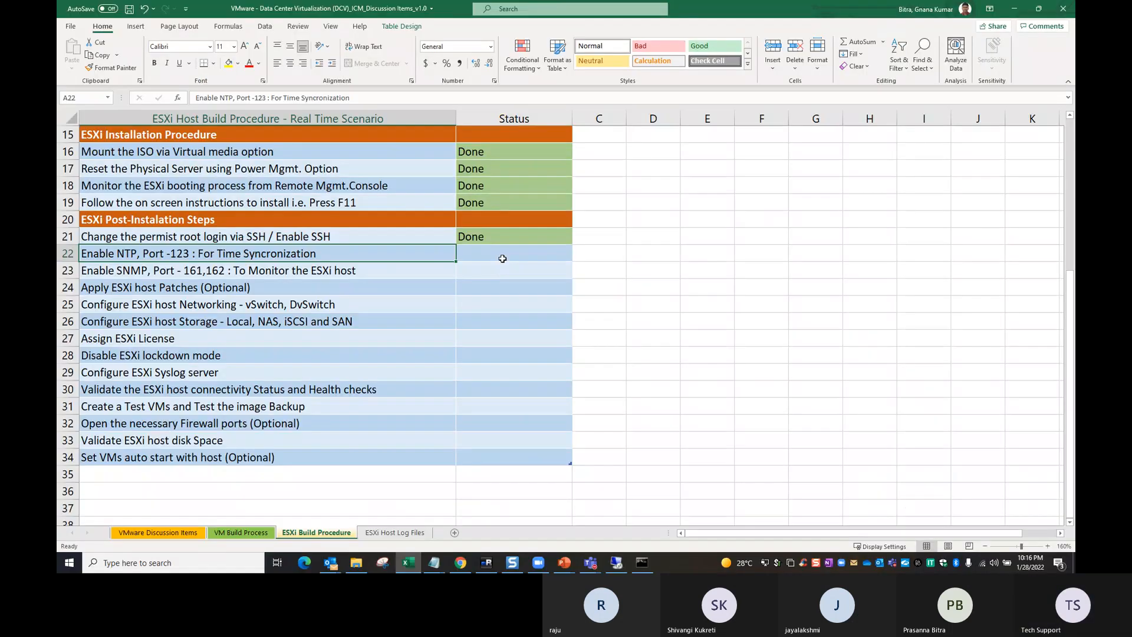
key("Right")
left_click_drag(495, 240, 499, 258)
key("ctrl+d")
left_click(560, 286)
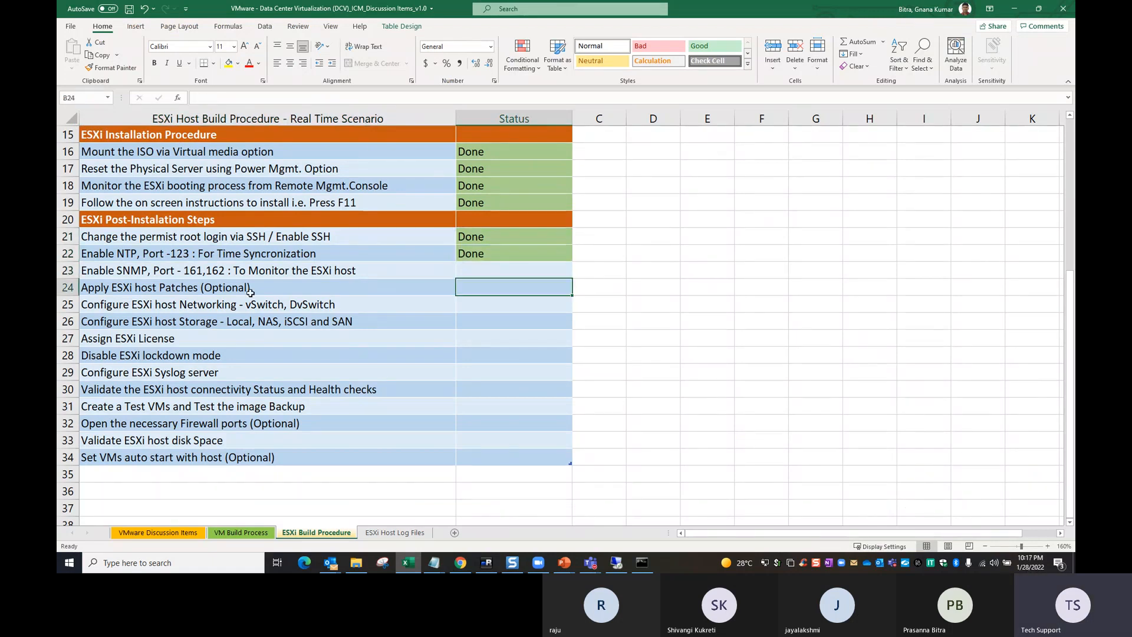
- Select the Enable SNMP checklist item, return to the ESXi host's services and clear the ntp filter
left_click(105, 274)
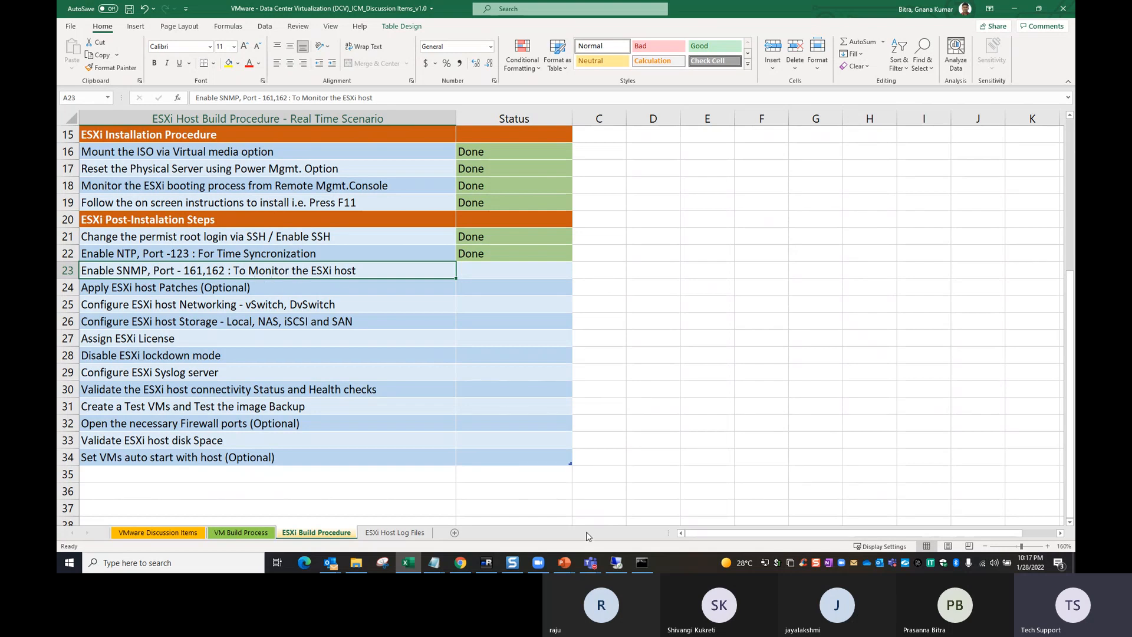
left_click(616, 563)
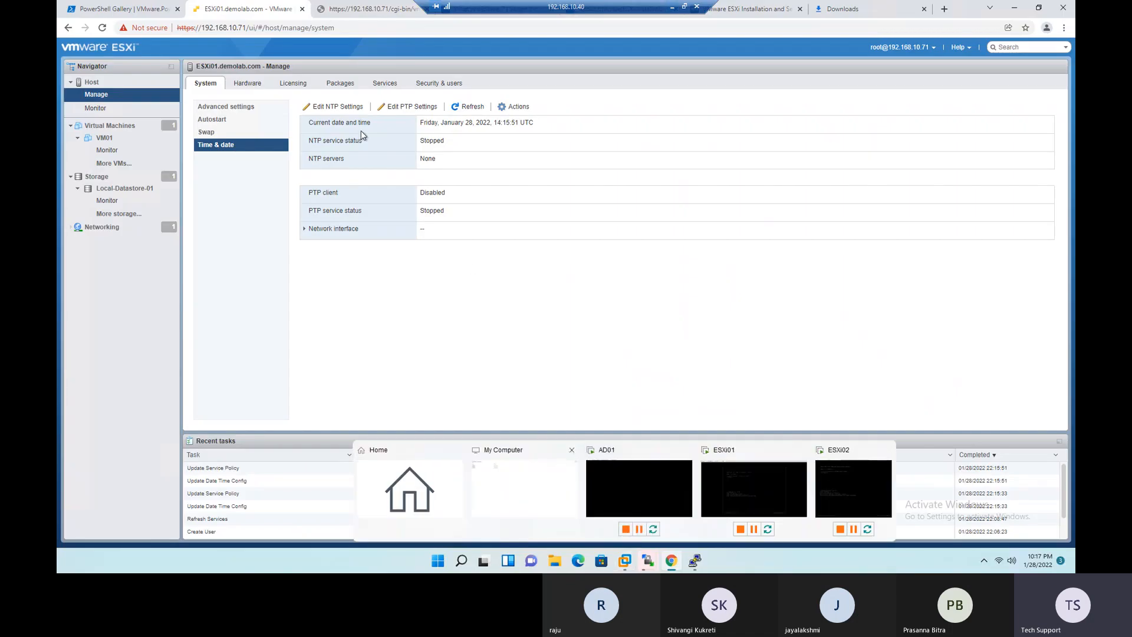
left_click(385, 83)
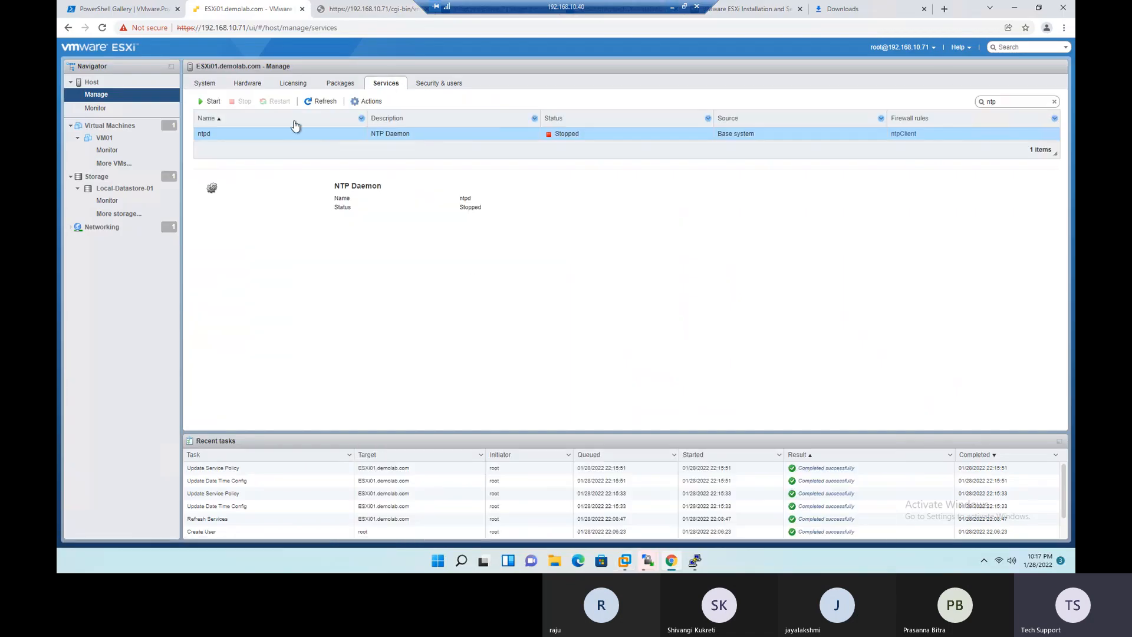
left_click(1055, 103)
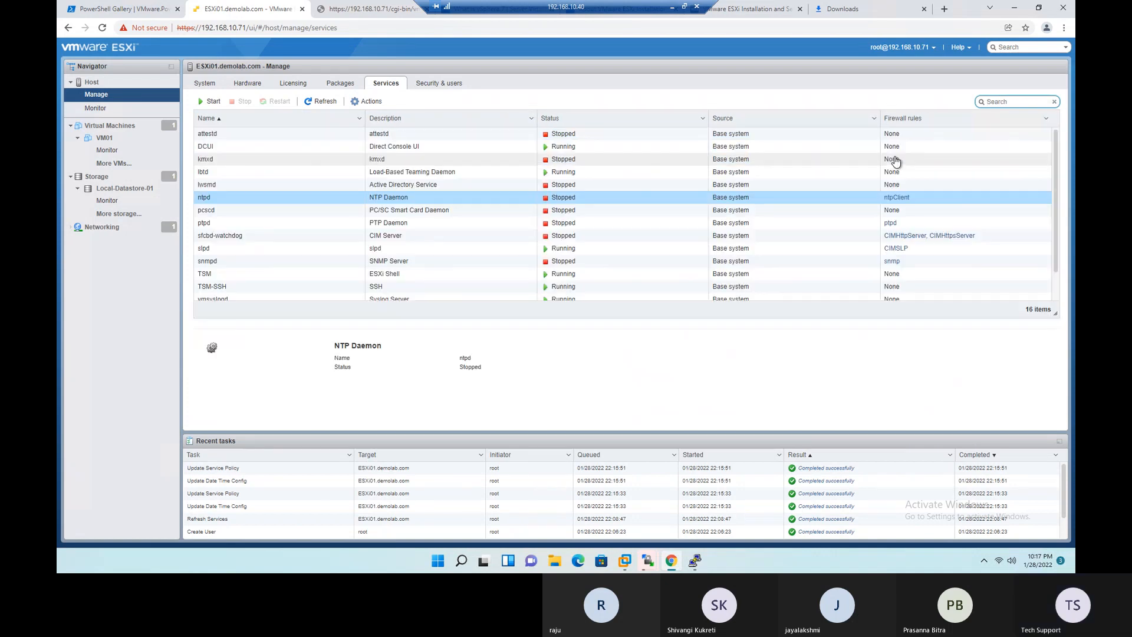
- Try to start the snmpd service on the ESXi host and highlight the notification text
scroll(317, 229, "down", 1)
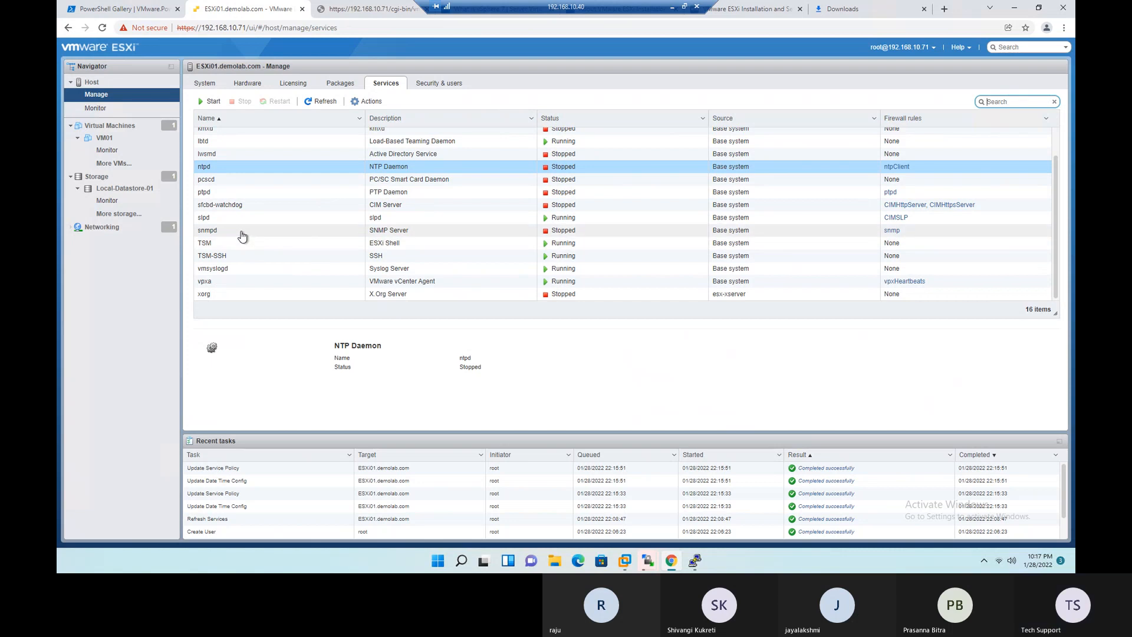
left_click(244, 234)
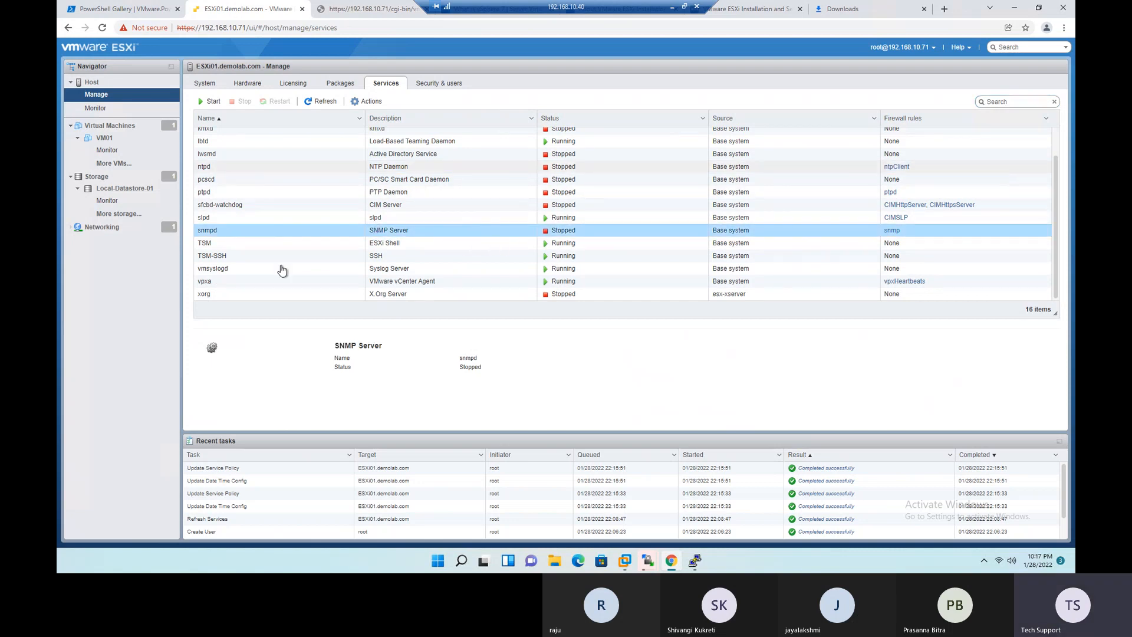
left_click(213, 103)
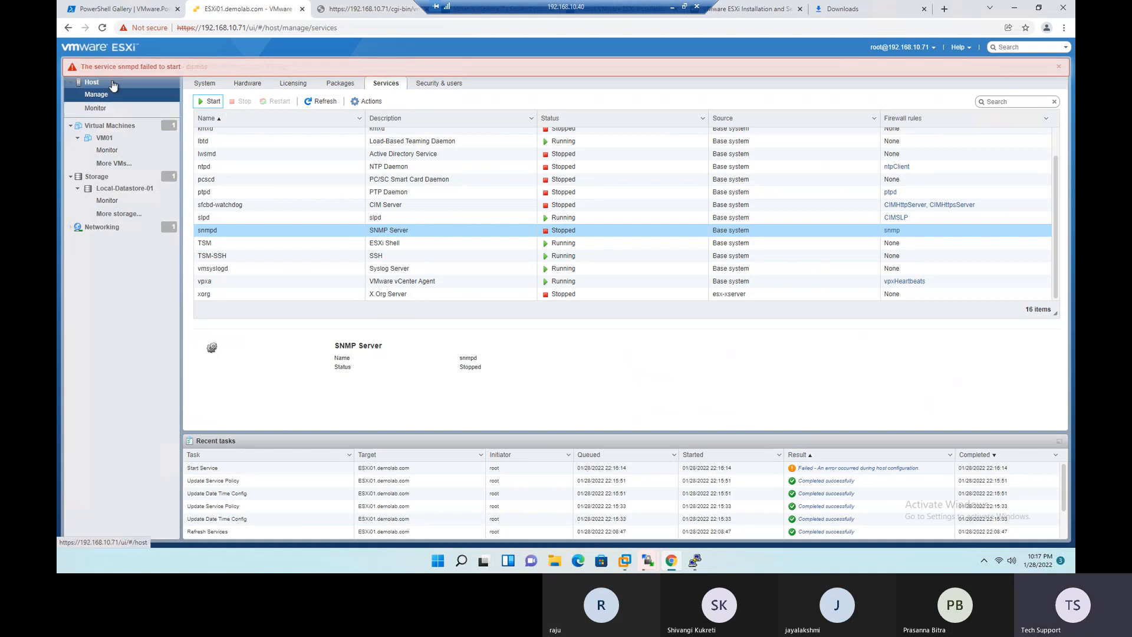
left_click_drag(109, 67, 190, 67)
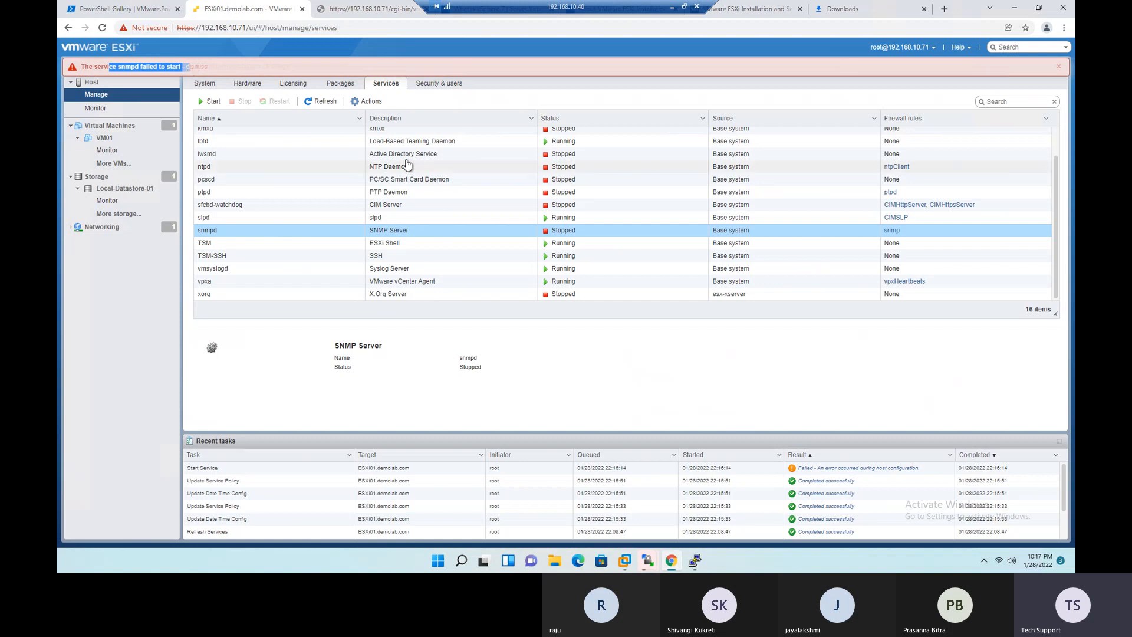
- Highlight the snmpd notification text, then switch to the Excel checklist and mark the Enable SNMP row with the green Done status
left_click(186, 67)
left_click_drag(186, 67, 78, 67)
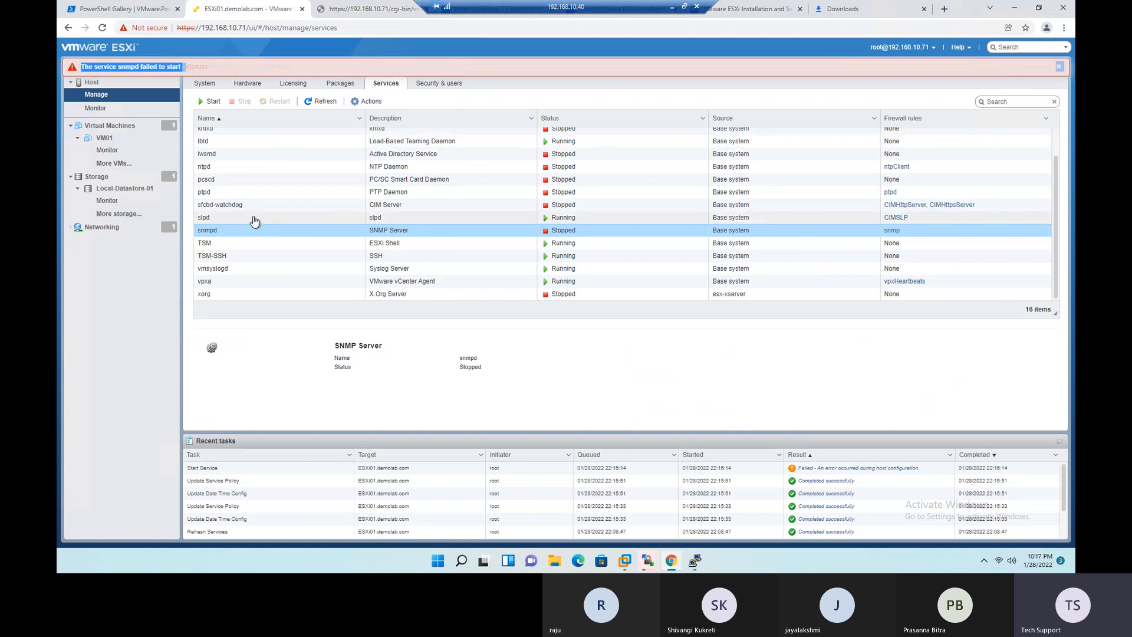
left_click(673, 7)
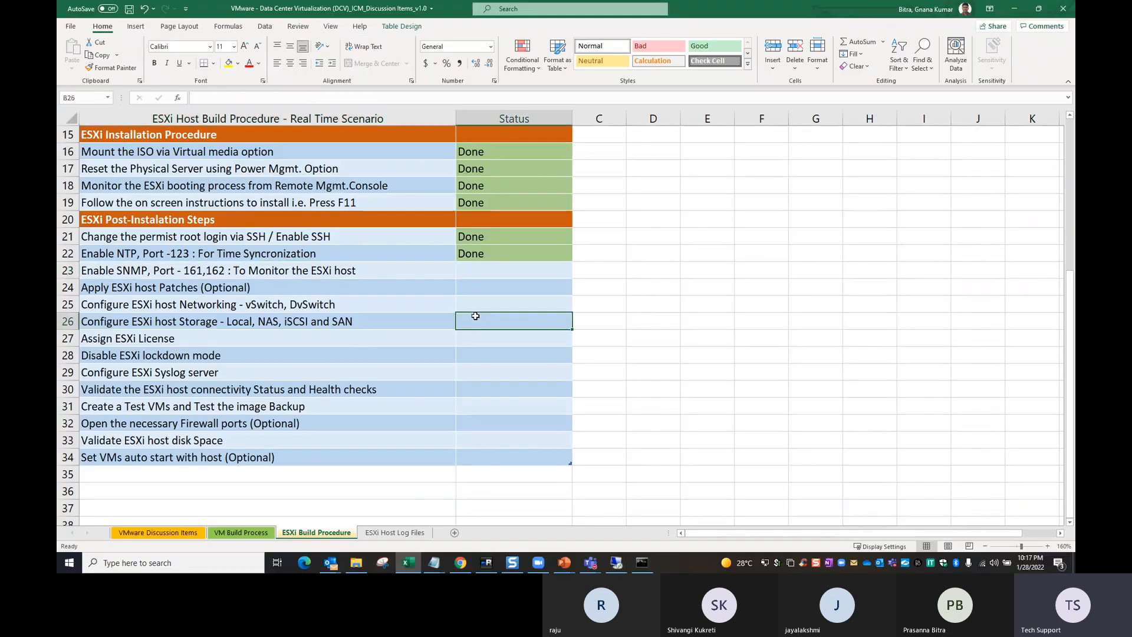
left_click(180, 270)
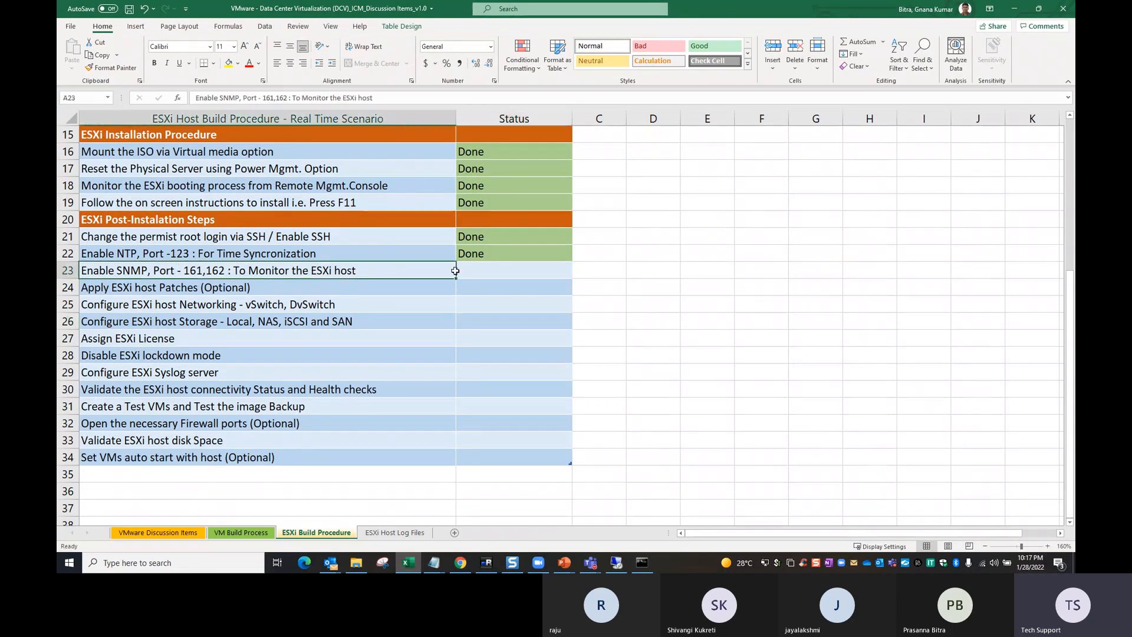
left_click(483, 271)
type("Done")
left_click(492, 331)
left_click_drag(482, 254, 488, 268)
left_click(495, 321)
- Fill the Done status from the Enable SNMP row down to the Apply ESXi host Patches row
left_click(93, 289)
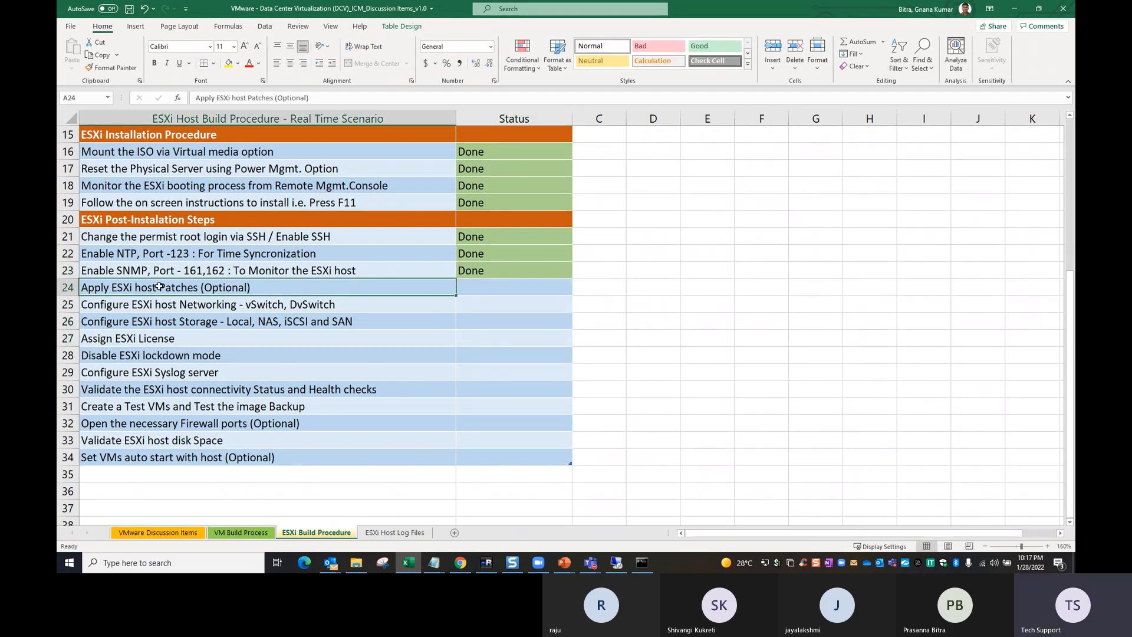
left_click(261, 301)
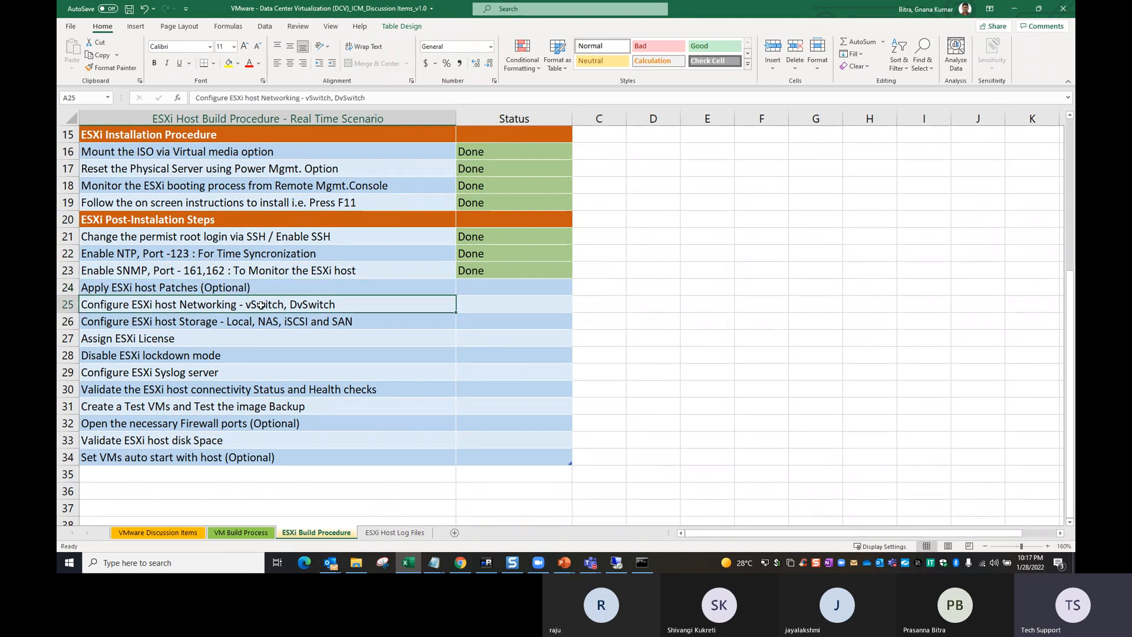
double_click(270, 291)
left_click_drag(299, 289, 85, 289)
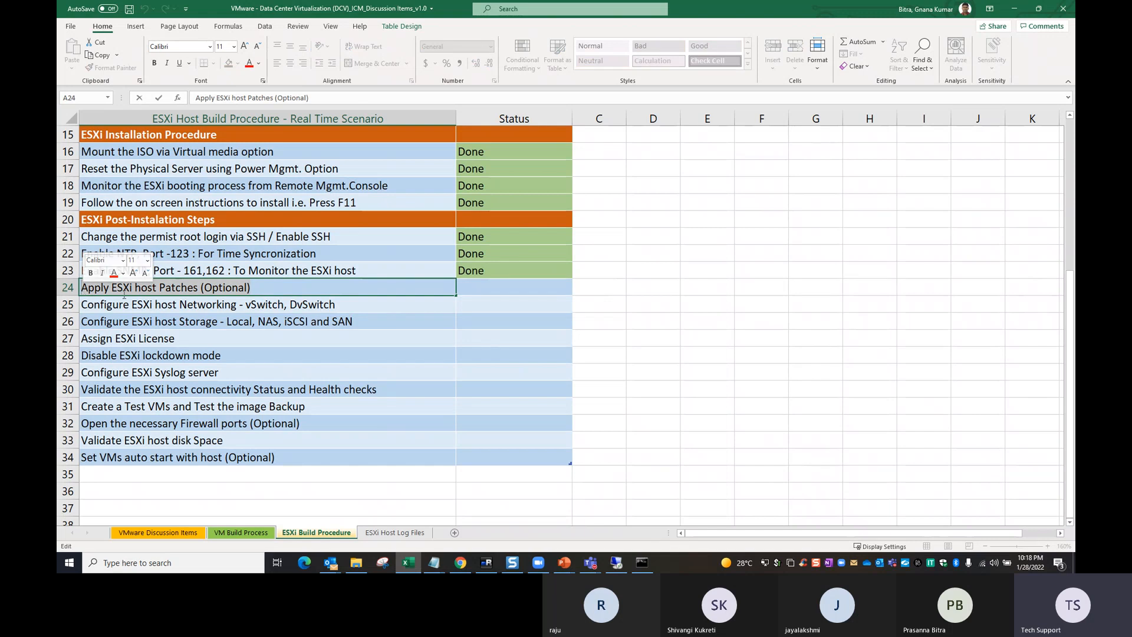
left_click(255, 326)
left_click(291, 290)
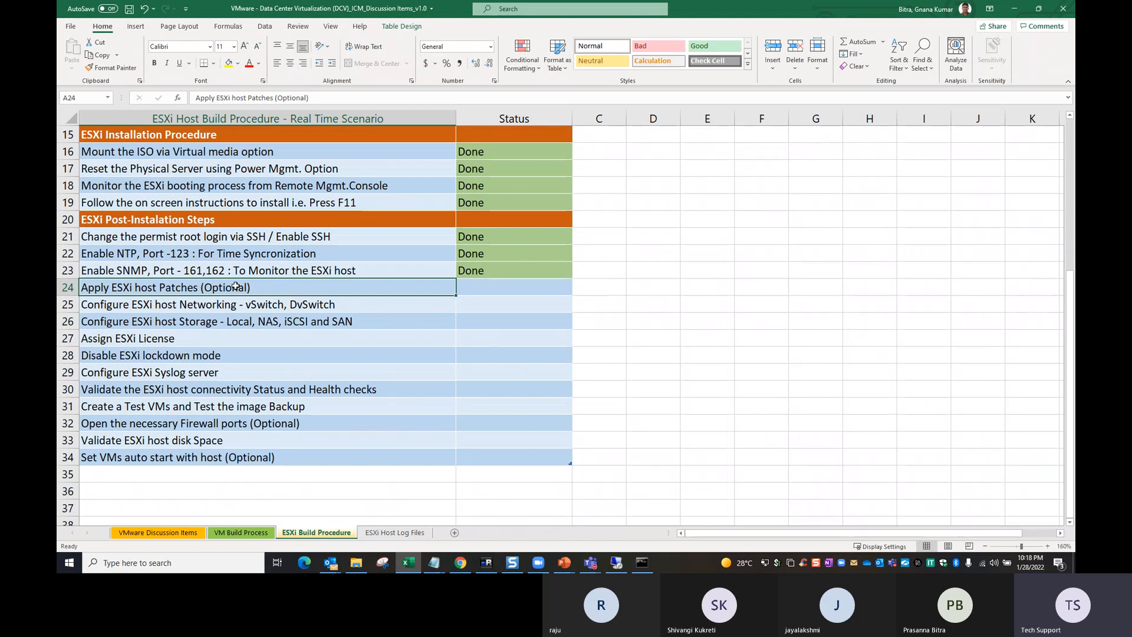
left_click_drag(487, 277, 480, 291)
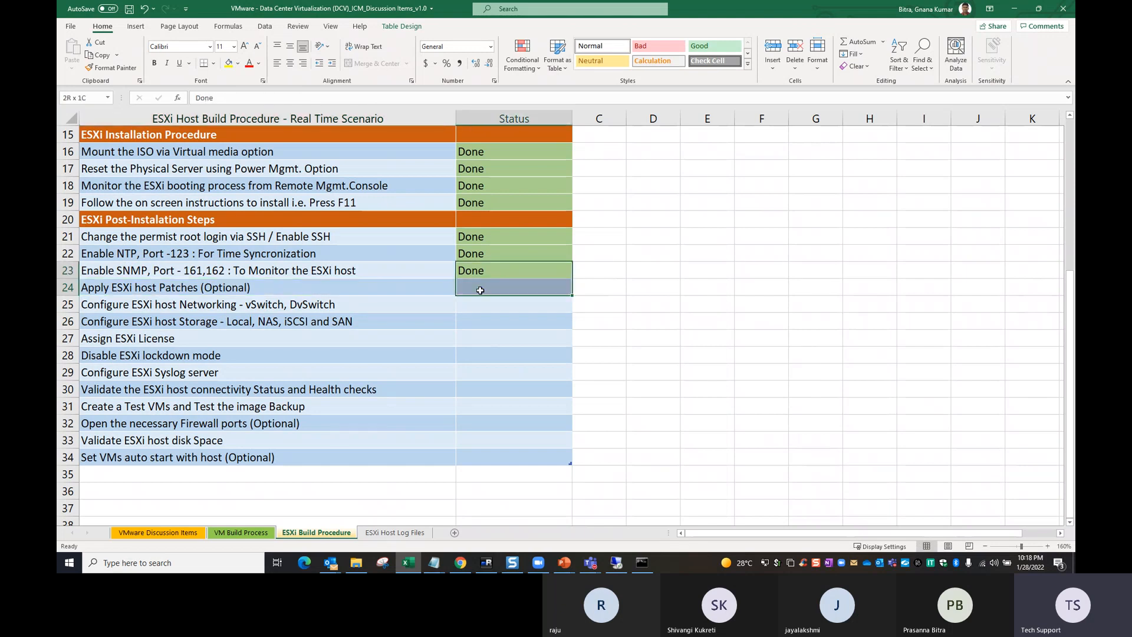
key("ctrl+d")
left_click(480, 341)
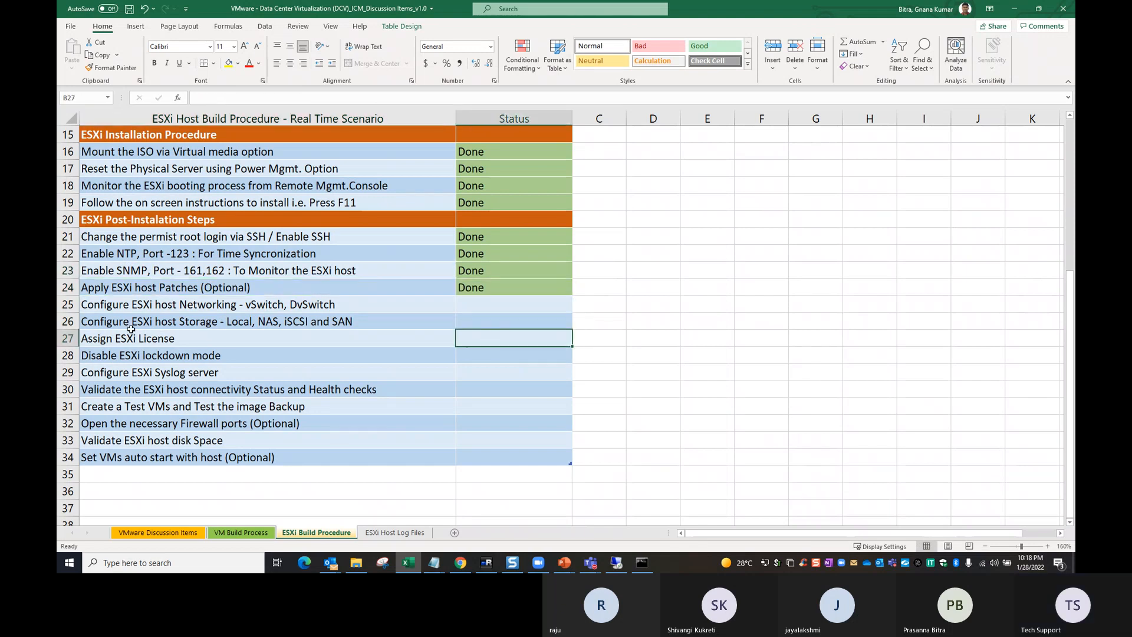
- Fill the Done status down to the Configure ESXi host Networking and Configure ESXi host Storage rows
left_click_drag(122, 308, 198, 314)
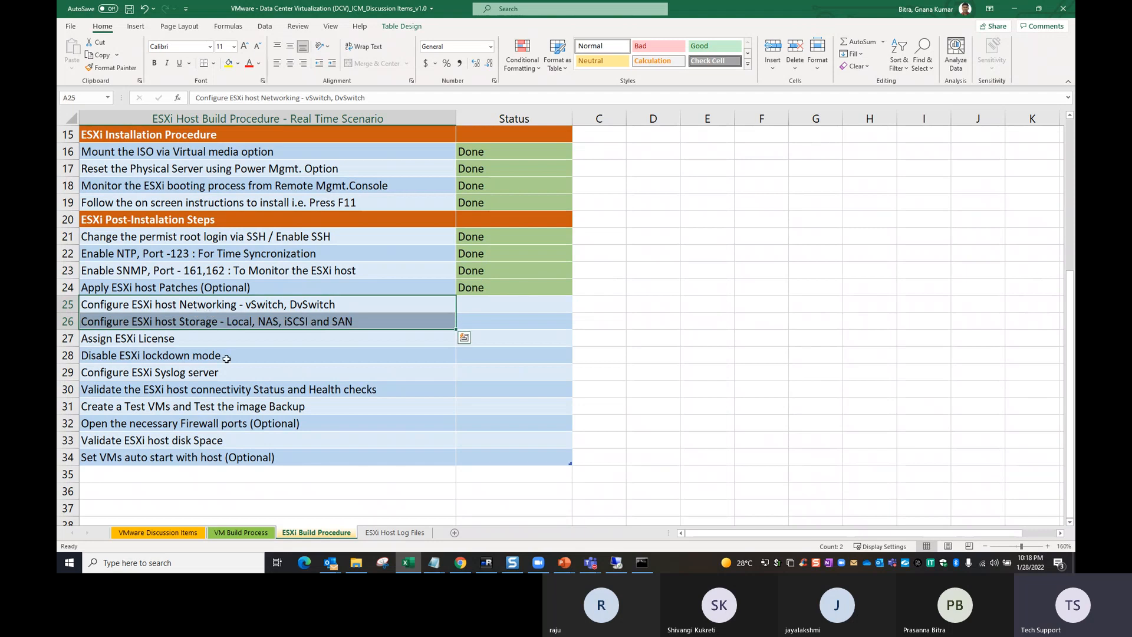
left_click(206, 351)
left_click_drag(258, 307, 253, 318)
left_click(190, 311)
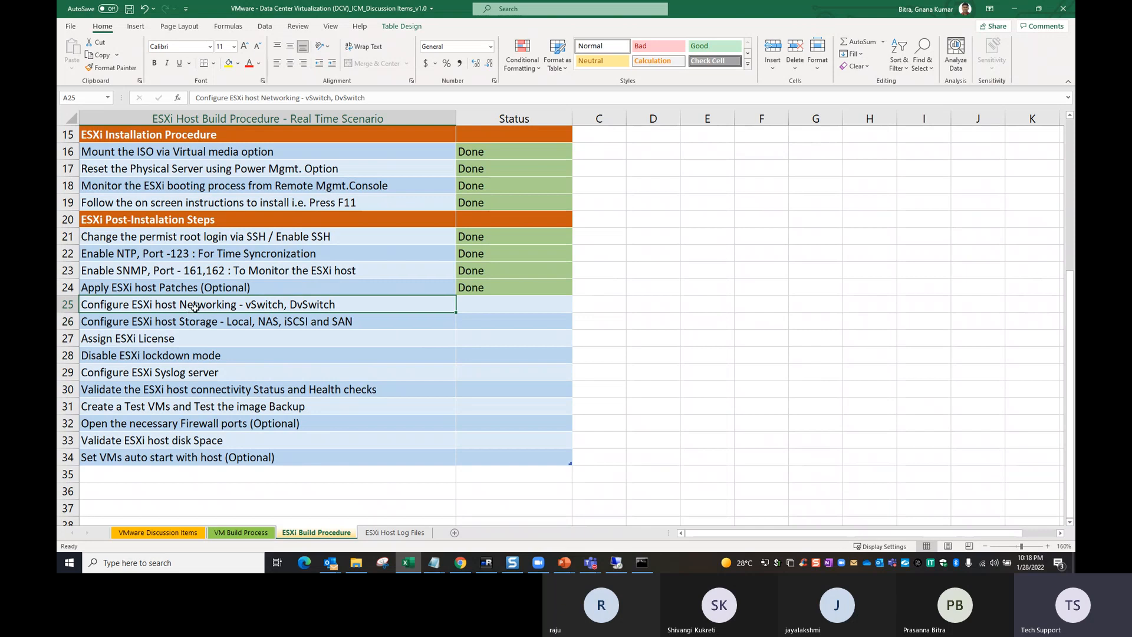
left_click(190, 323)
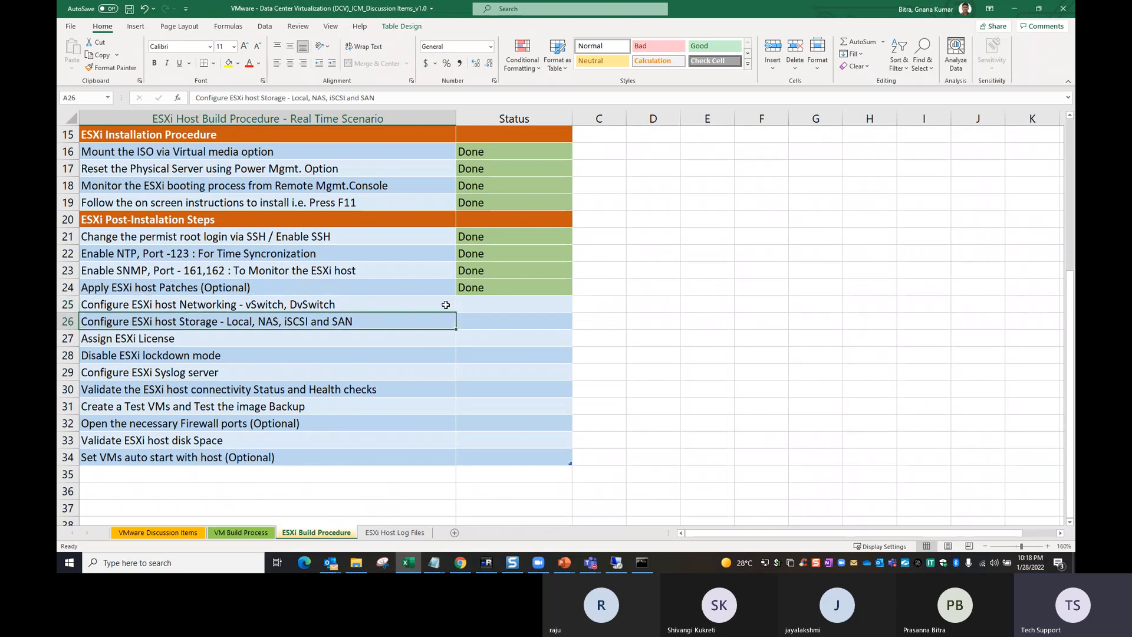
left_click_drag(476, 289, 473, 317)
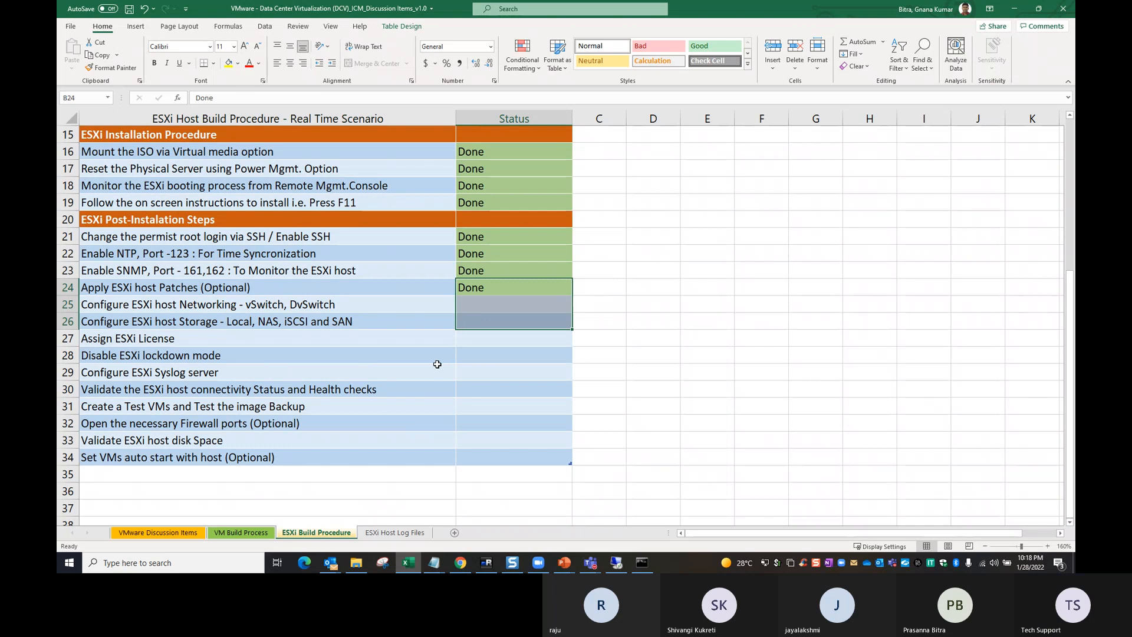
key("ctrl+d")
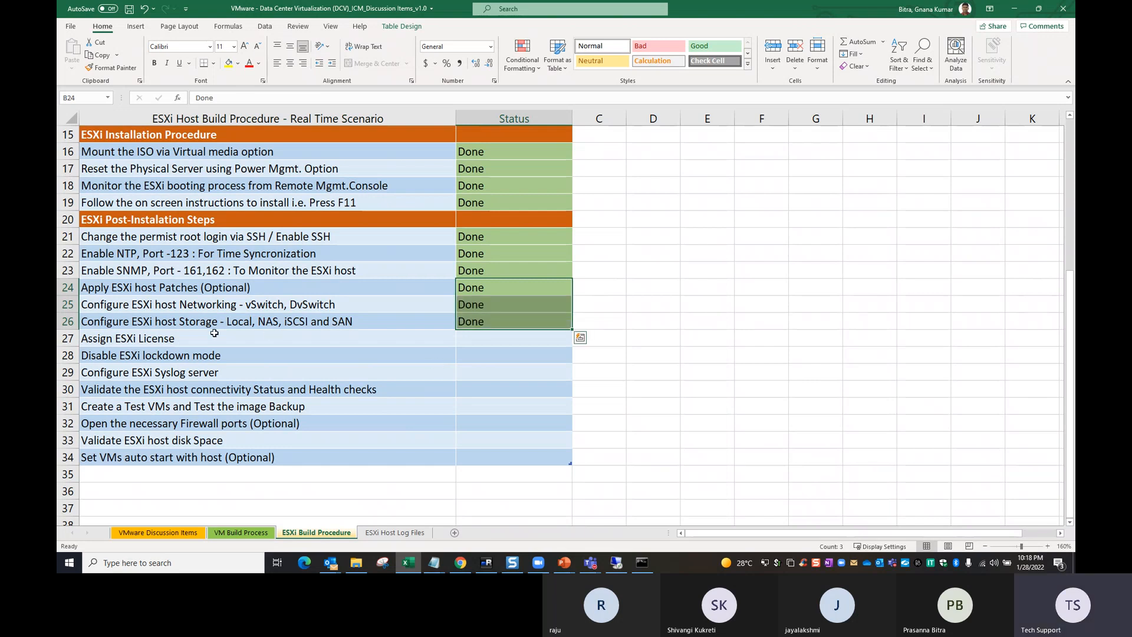
- Return to the ESXi host client, dismiss the snmpd notification, and collapse the Virtual Machines and Storage groups in the navigator
key("alt+Tab")
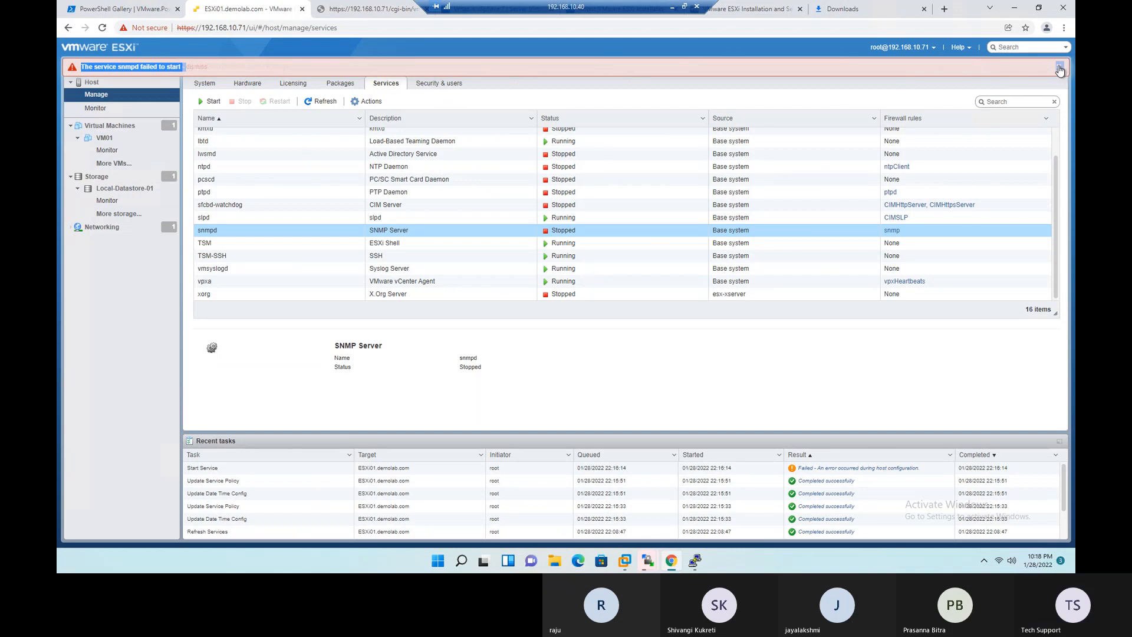
left_click(1059, 67)
left_click(73, 128)
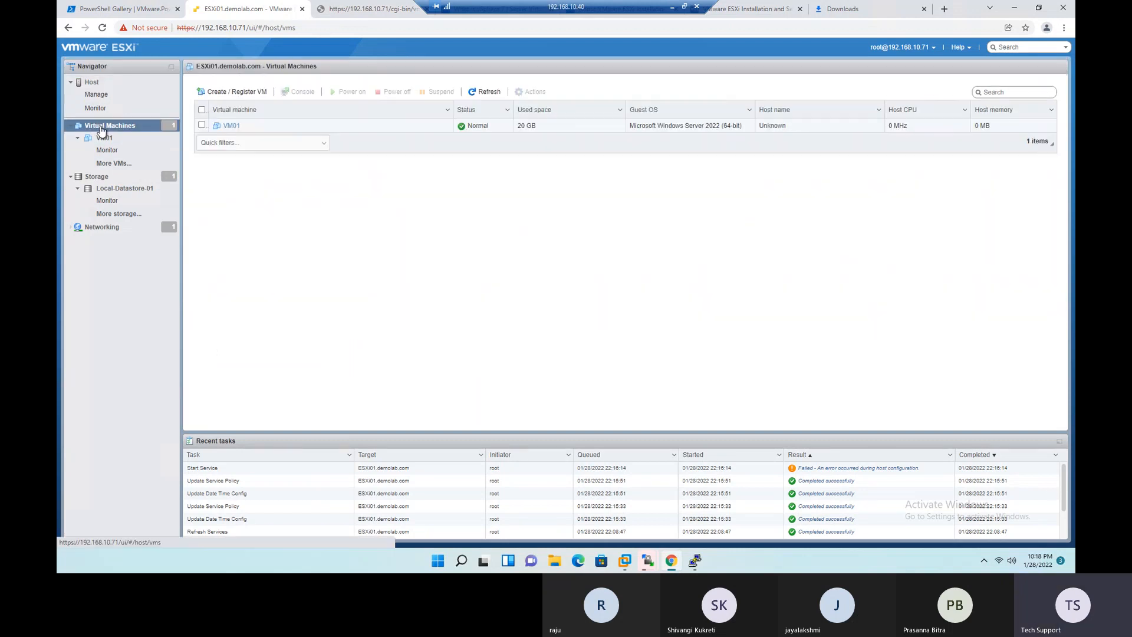
left_click(71, 126)
left_click(71, 138)
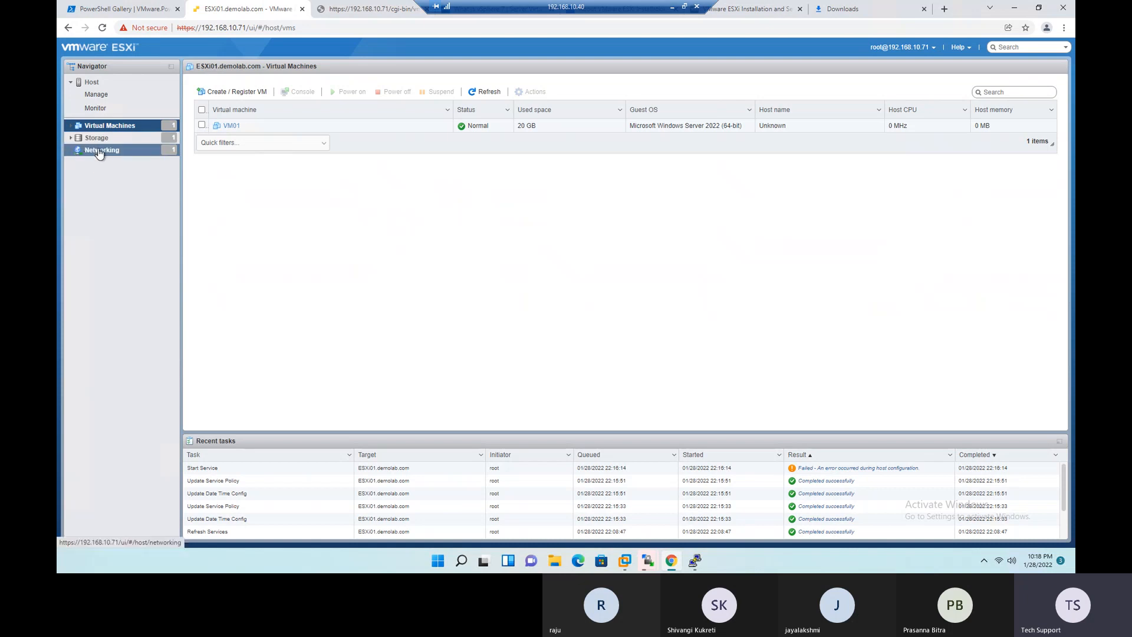
key("alt+Tab")
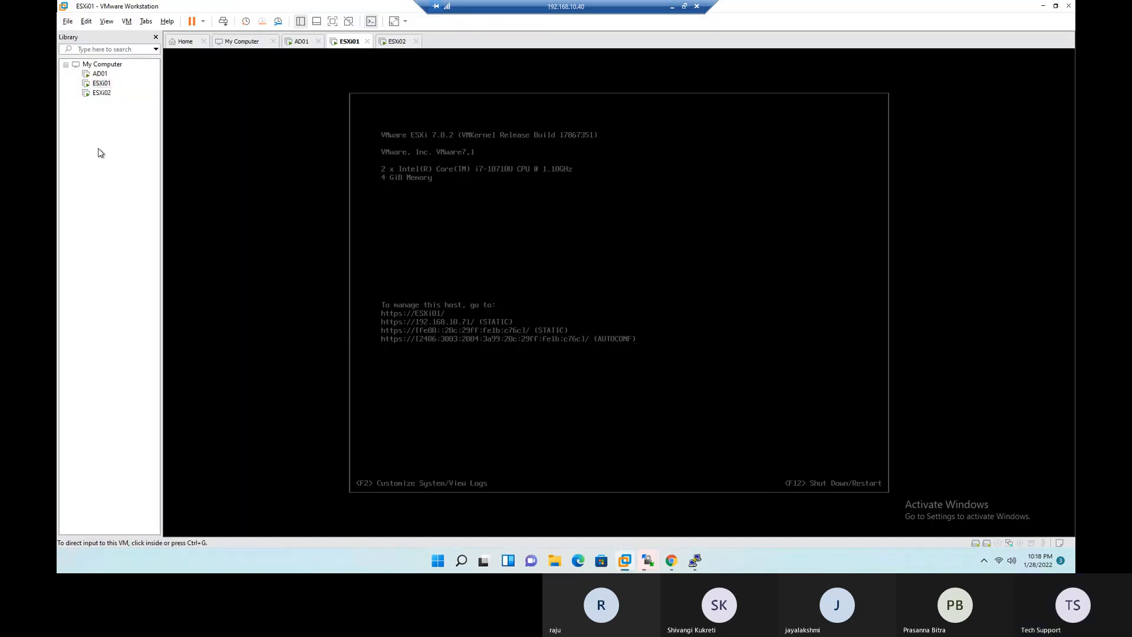
- Switch back to the Excel checklist and fill the Done status down to the Assign ESXi License row
left_click(673, 7)
left_click(267, 351)
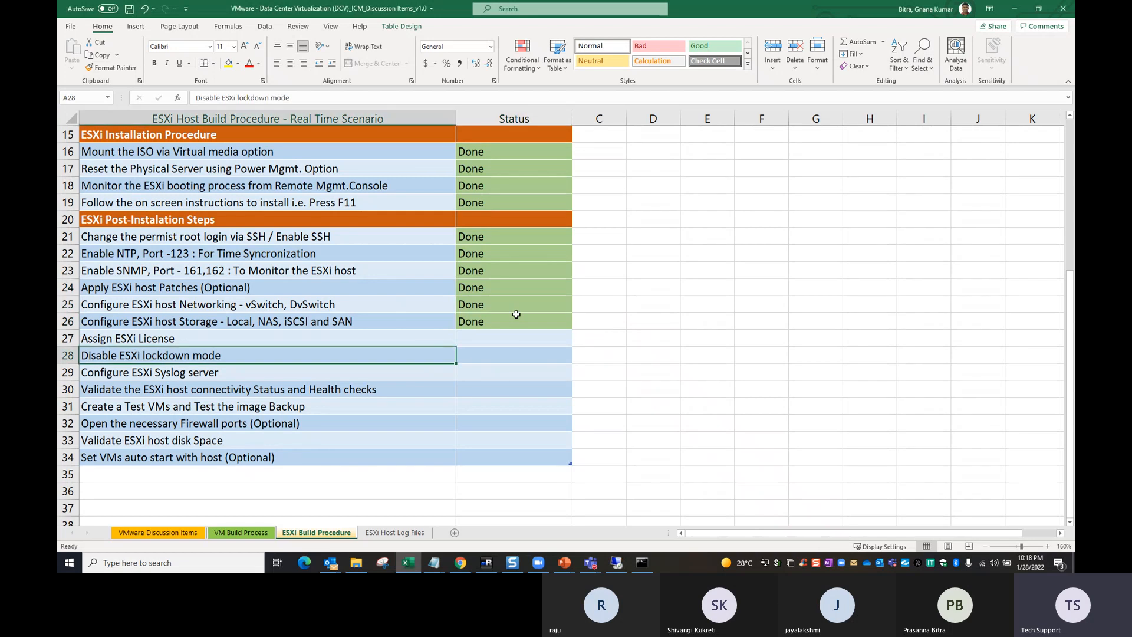
left_click(199, 342)
left_click_drag(478, 325, 484, 339)
key("ctrl+d")
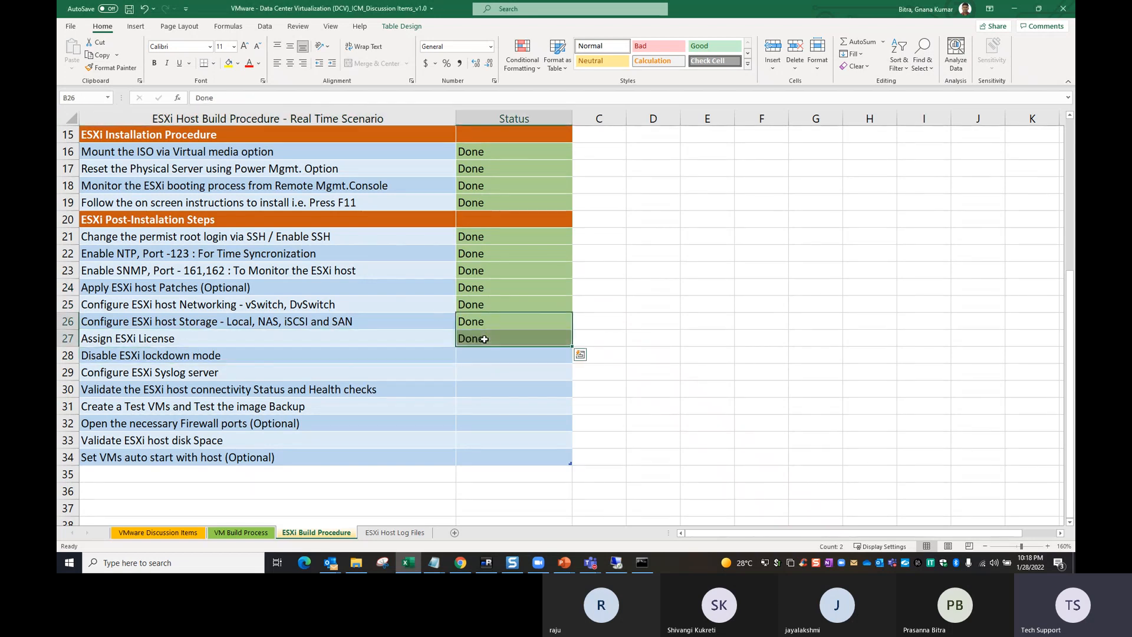
- Return to the ESXi host client in Chrome and examine the host's licensing details
key("alt+Tab")
left_click(678, 560)
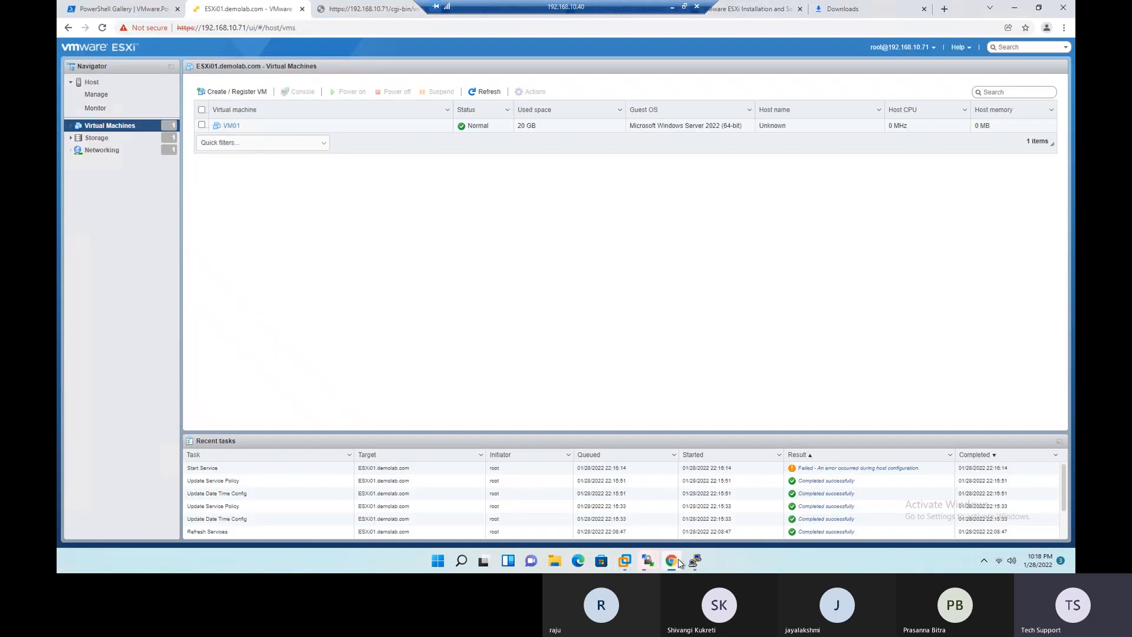
left_click(98, 94)
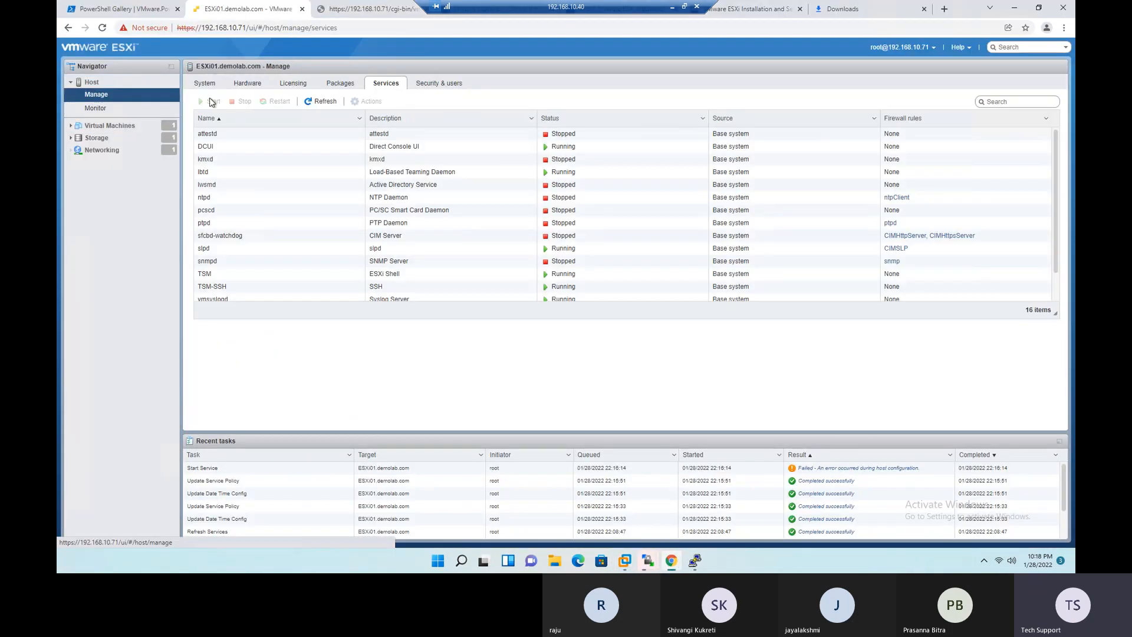
left_click(287, 86)
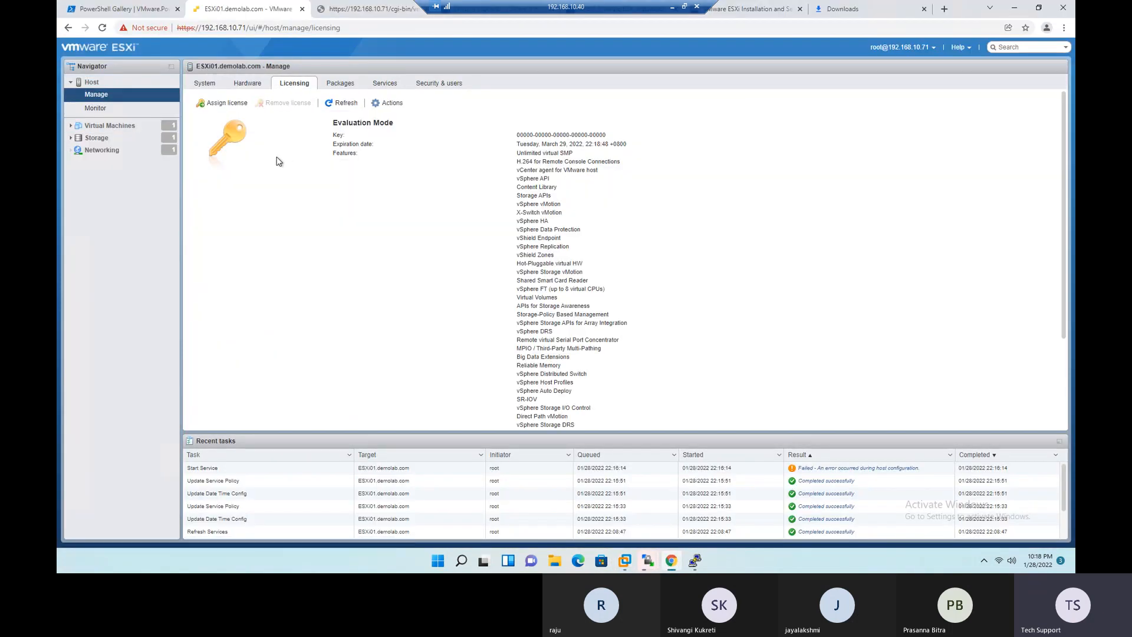
- Switch to the Excel checklist and fill the Done status from Assign ESXi License down to Disable ESXi lockdown mode
left_click(675, 11)
left_click(434, 343)
left_click(491, 341)
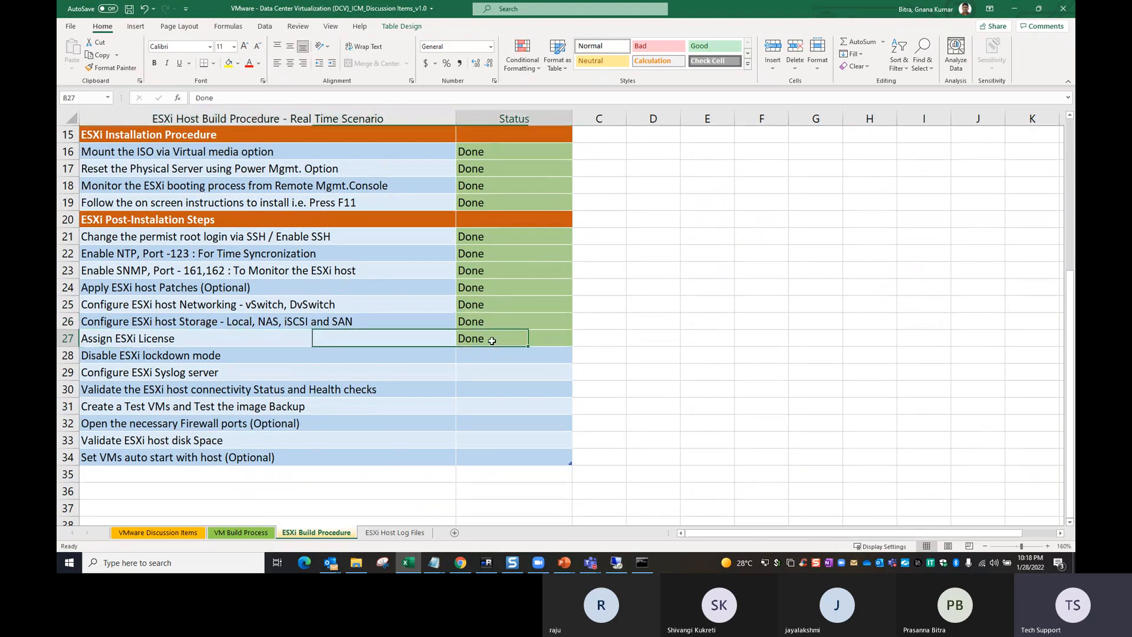
left_click(127, 356)
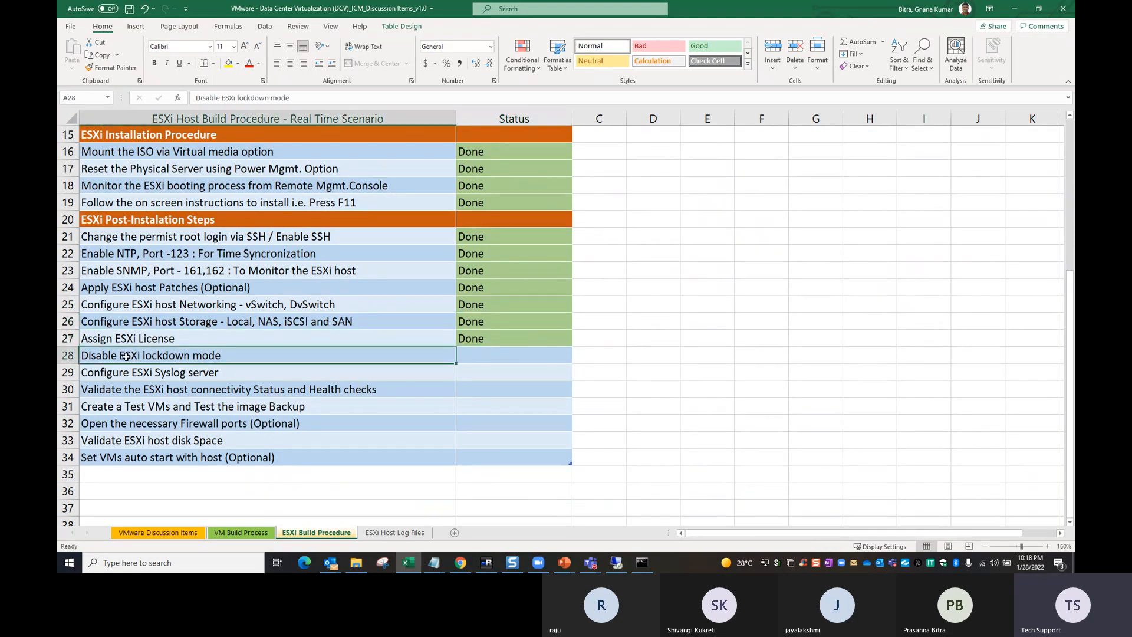
left_click_drag(475, 342, 476, 354)
key("ctrl+d")
left_click(458, 377)
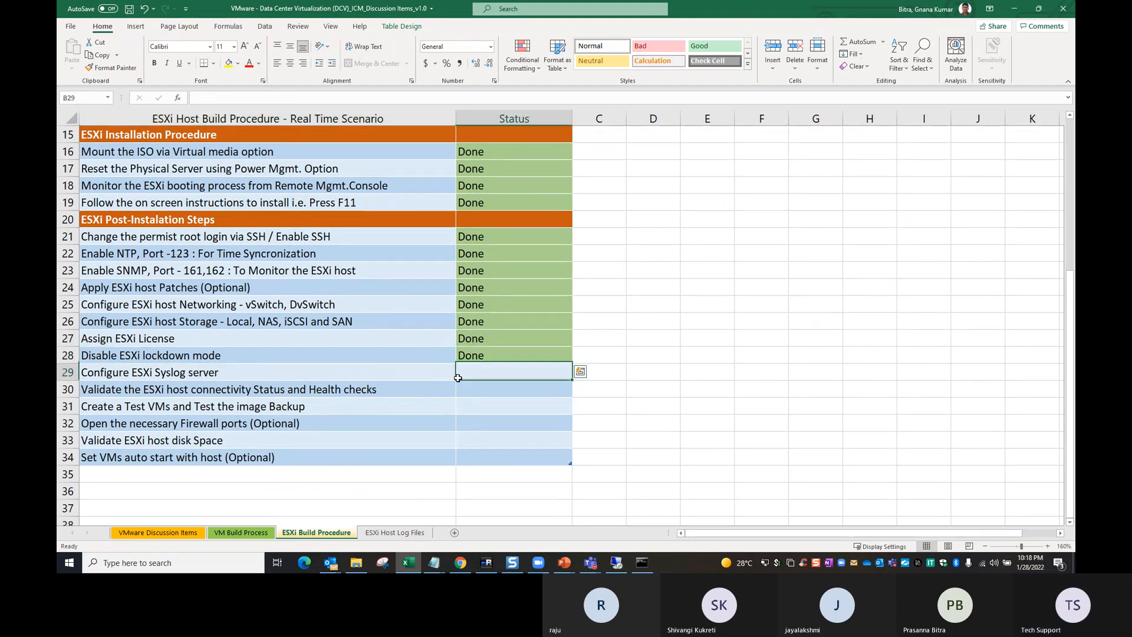
- Fill the Done status down to the Configure ESXi Syslog server row
left_click(115, 369)
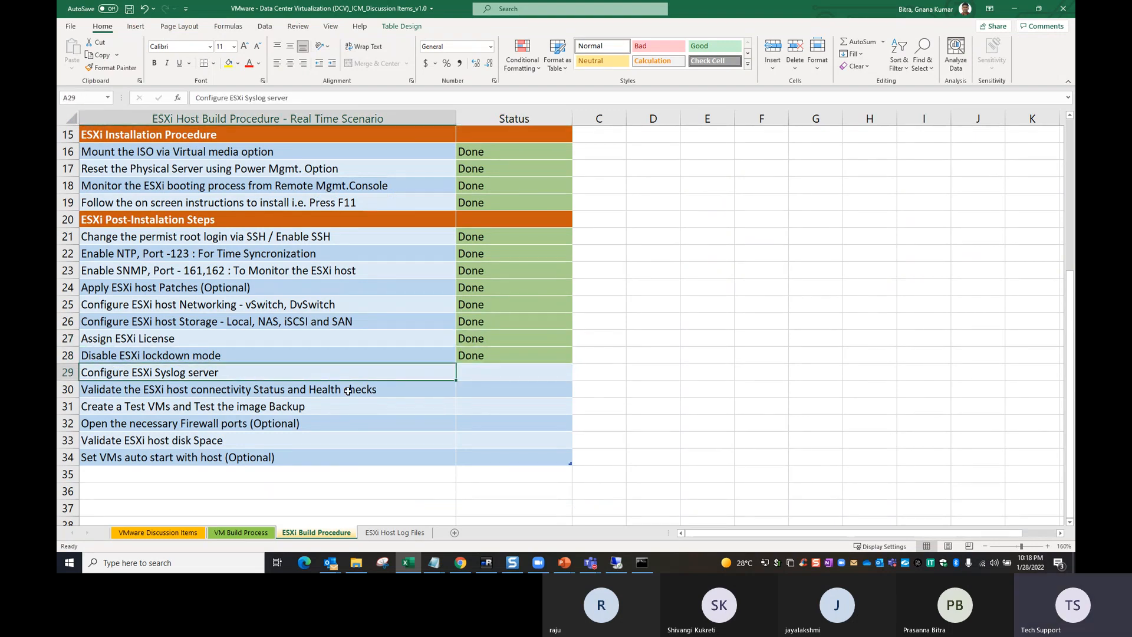
left_click_drag(477, 358, 479, 373)
key("ctrl+d")
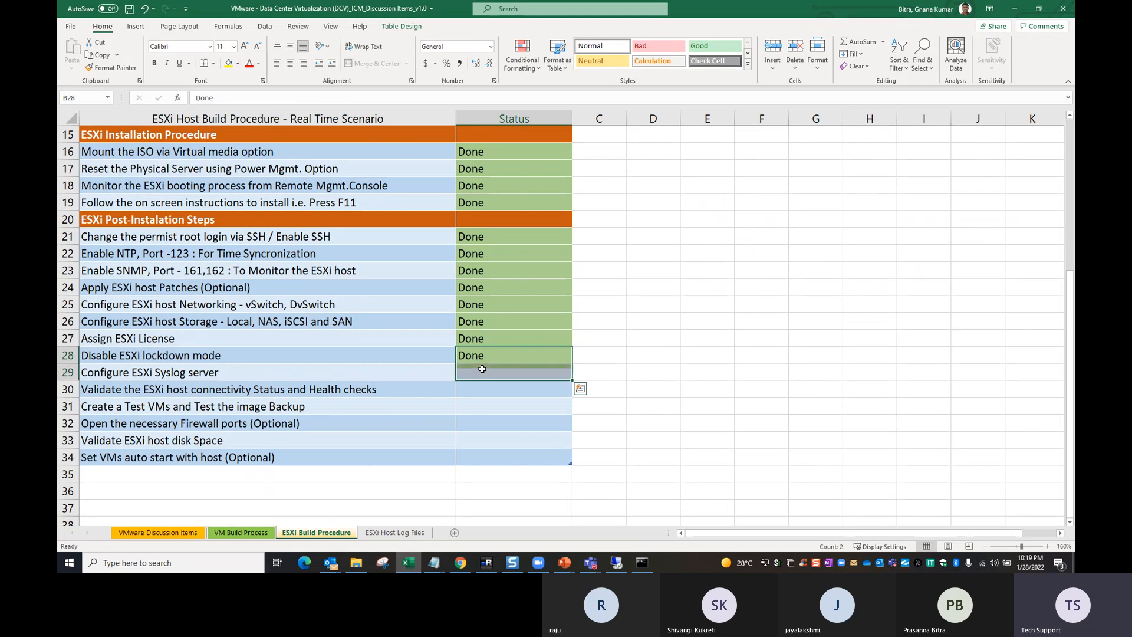
- Return to the ESXi host client, filter the host's advanced system settings by syslog and inspect the Syslog.global.logDir entry
key("alt+Tab")
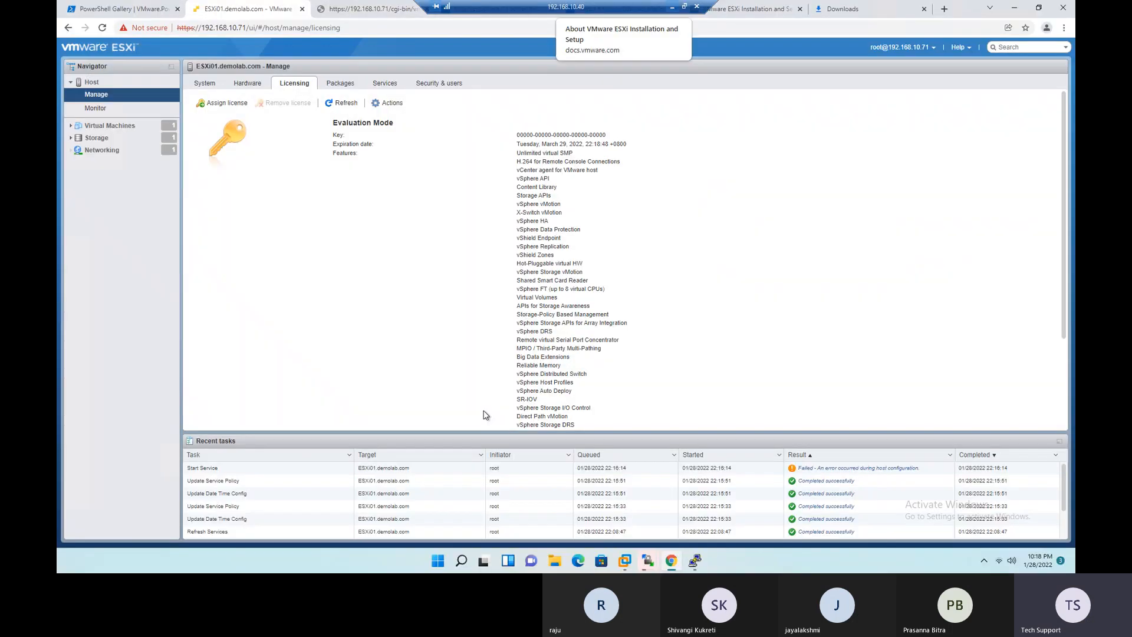
left_click(211, 88)
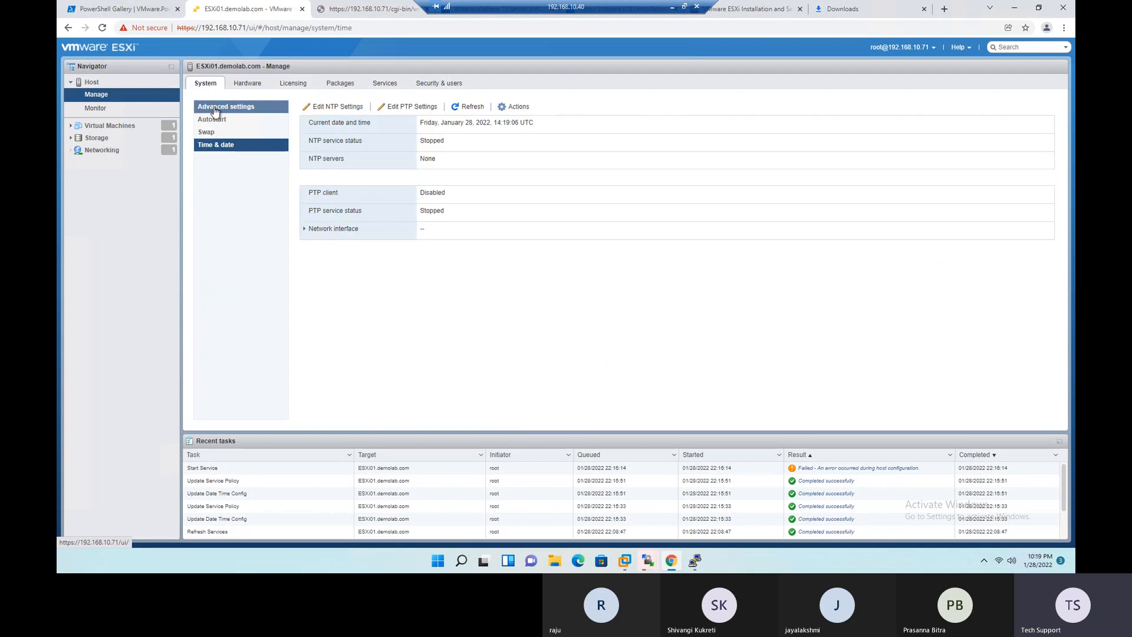
left_click(214, 109)
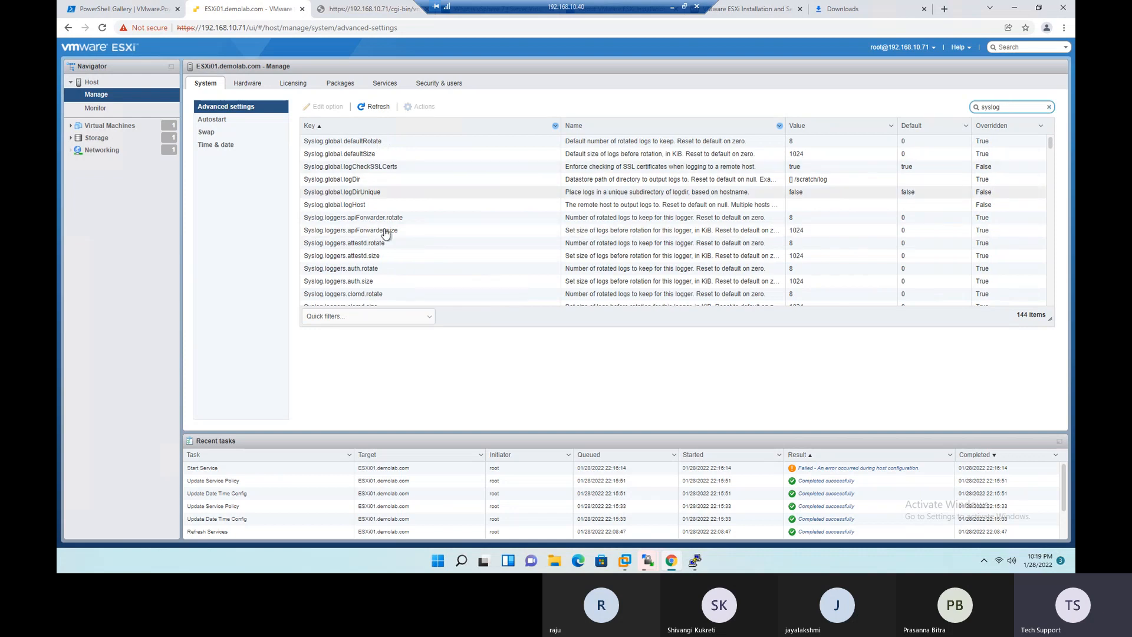
left_click(840, 187)
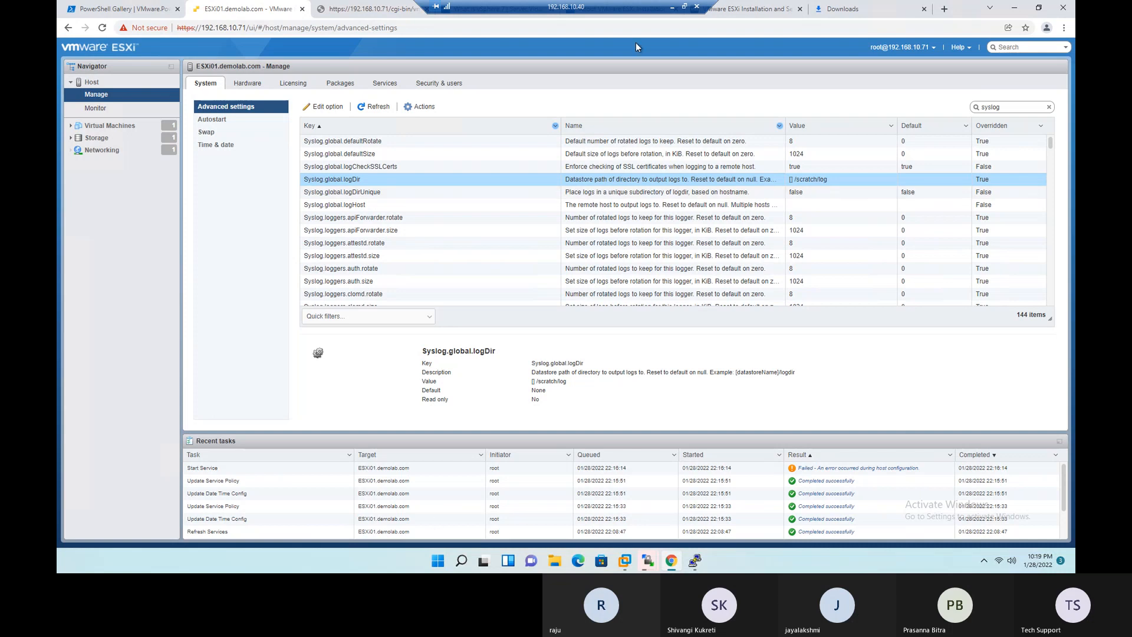
- Select the Validate the ESXi host connectivity Status and Health checks item in the Excel checklist, then return to the remote session
left_click(672, 7)
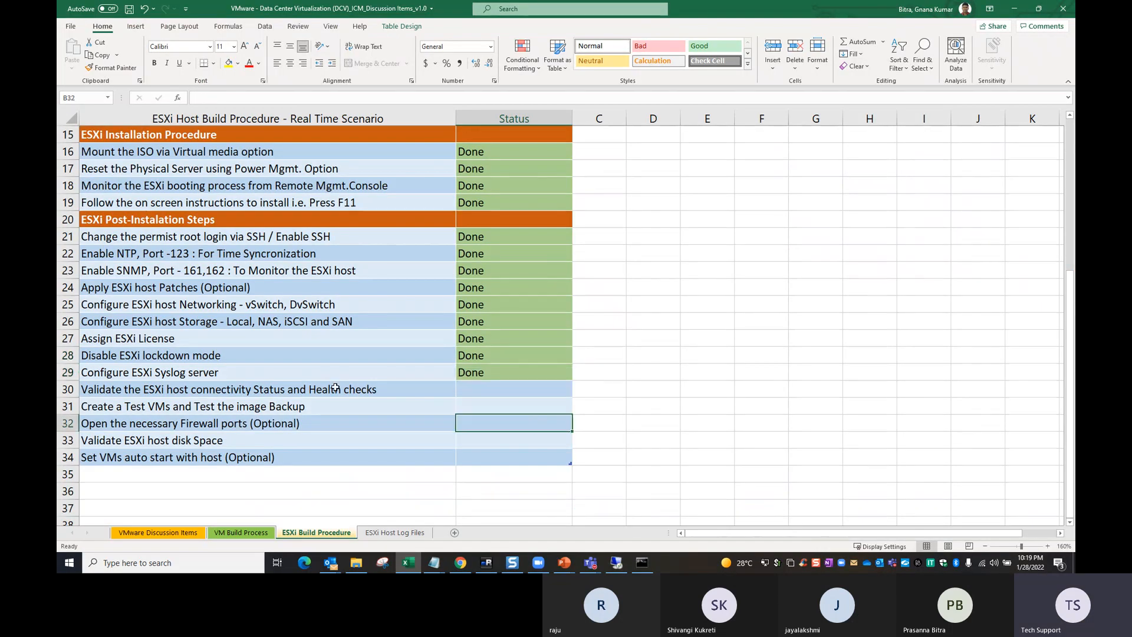
left_click(128, 386)
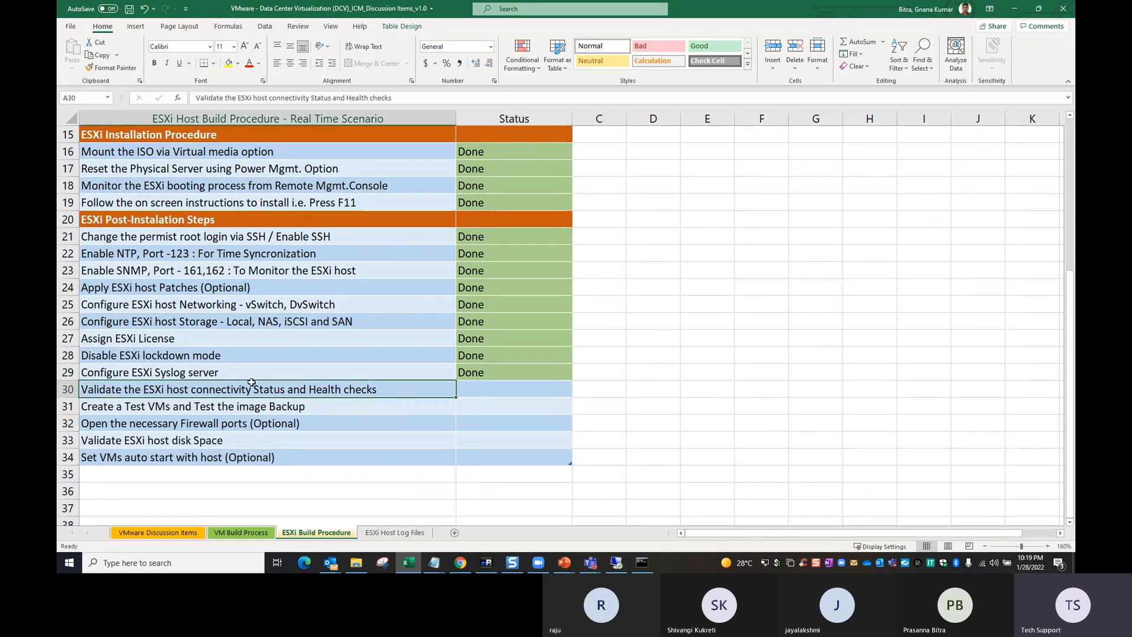
left_click(615, 563)
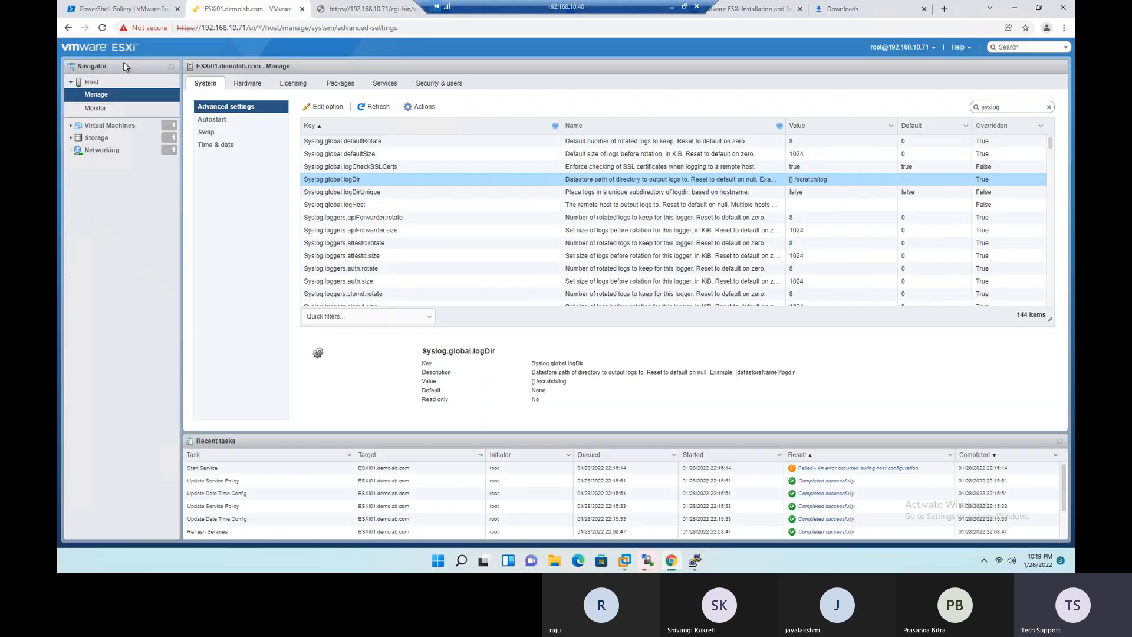
- Return to the ESXi host client in the remote session and open the overview of ESXi01.demolab.com
left_click(695, 562)
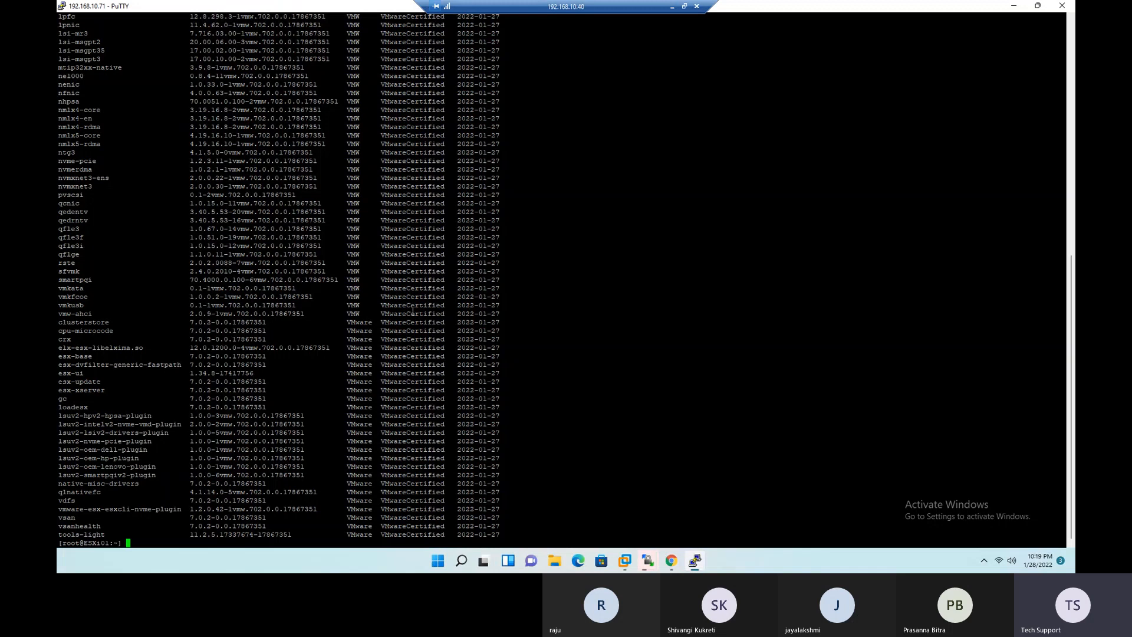
left_click(672, 7)
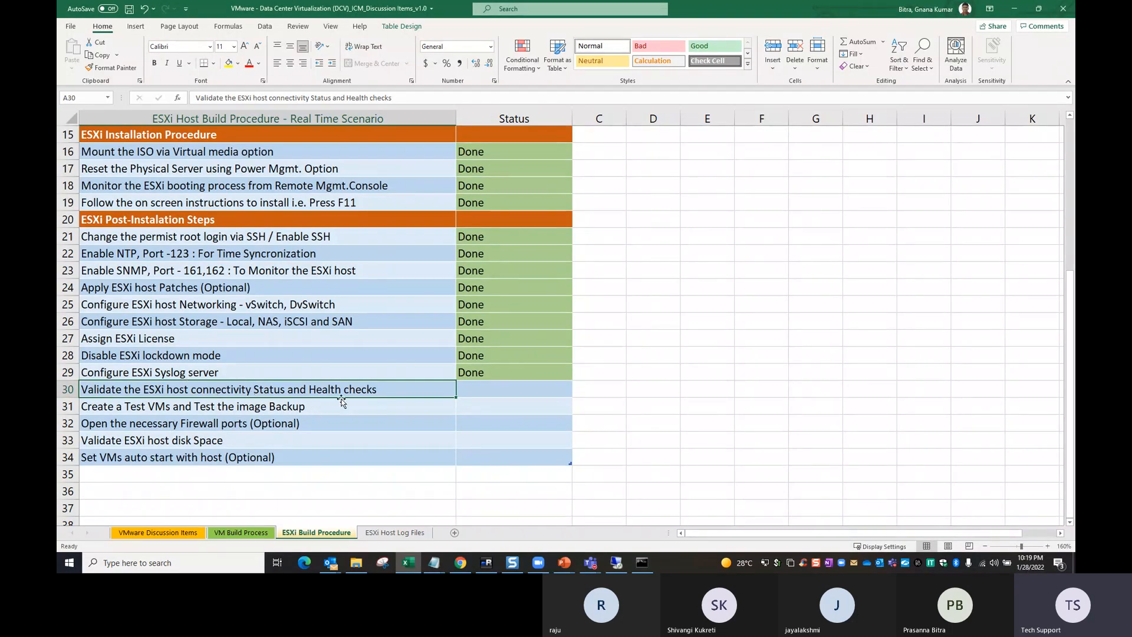
left_click(617, 565)
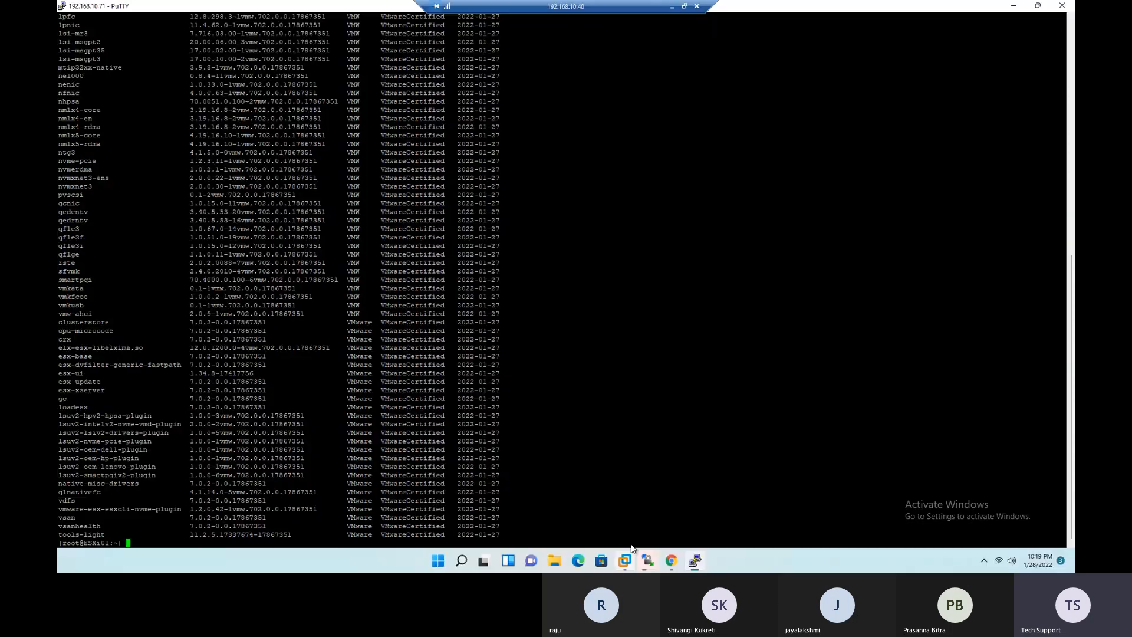
left_click(671, 560)
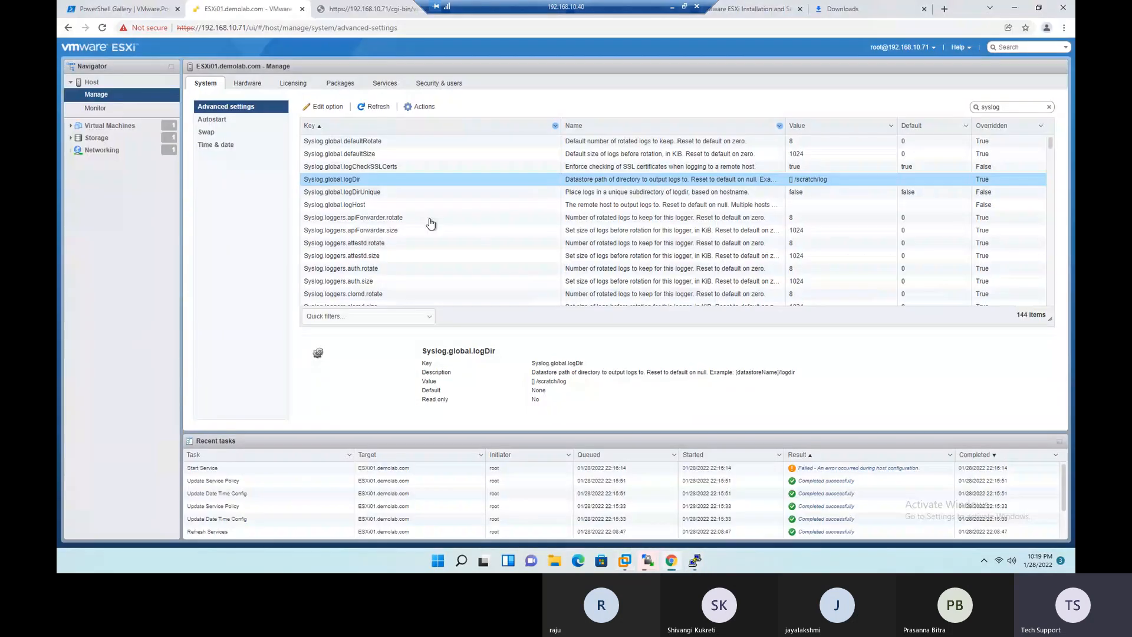
left_click(109, 83)
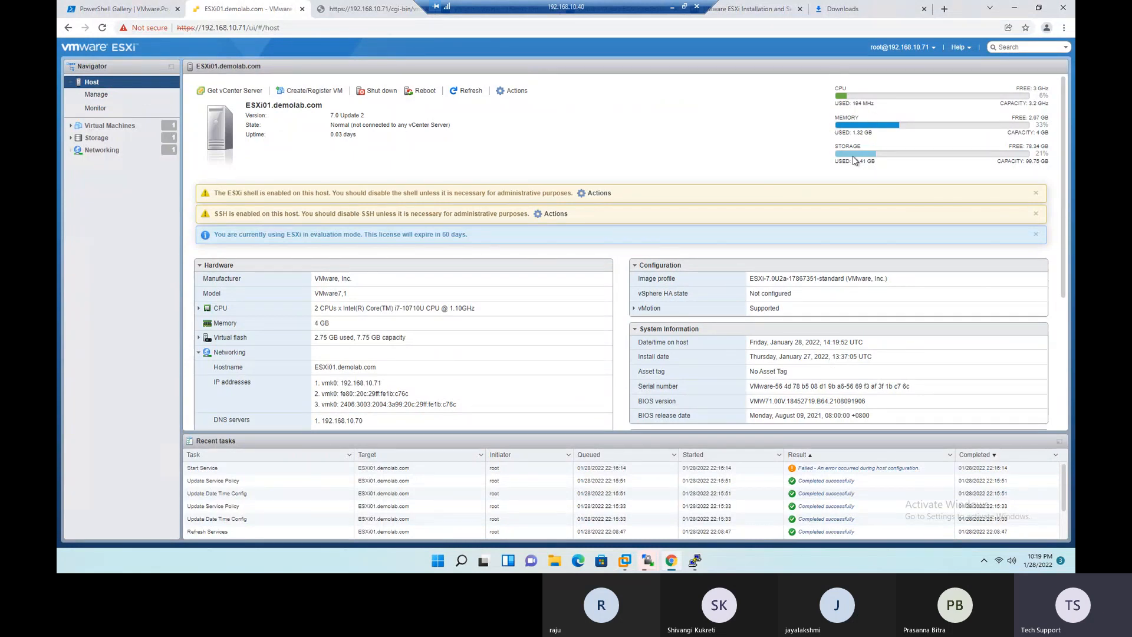
- Review the host's CPU performance chart and hardware storage health under monitoring, and return to the host overview
left_click(103, 109)
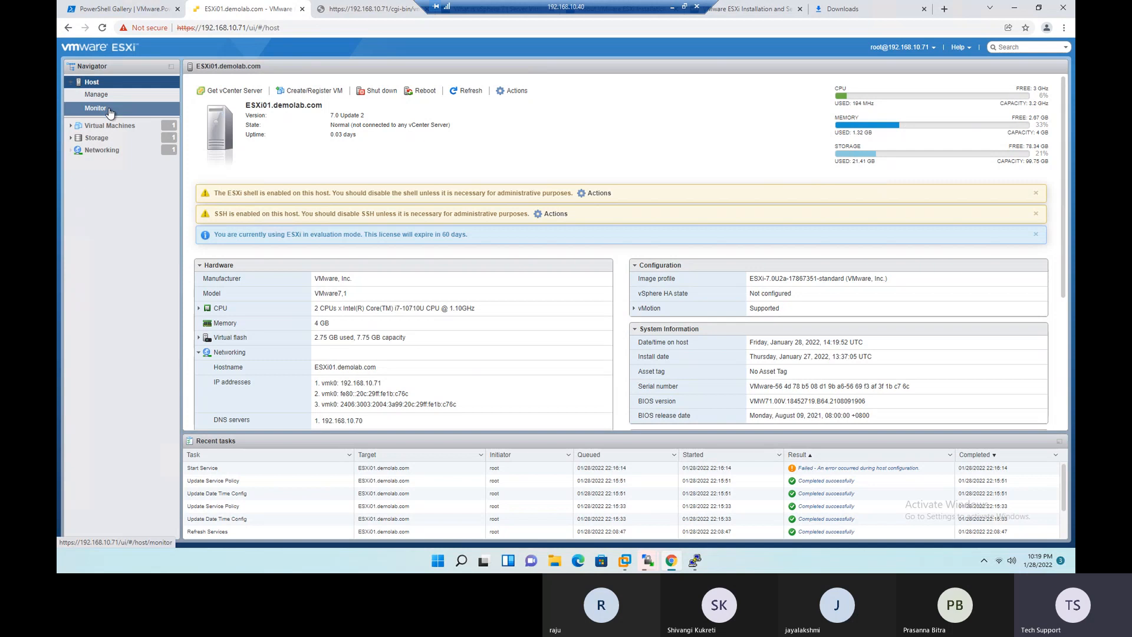
left_click(212, 83)
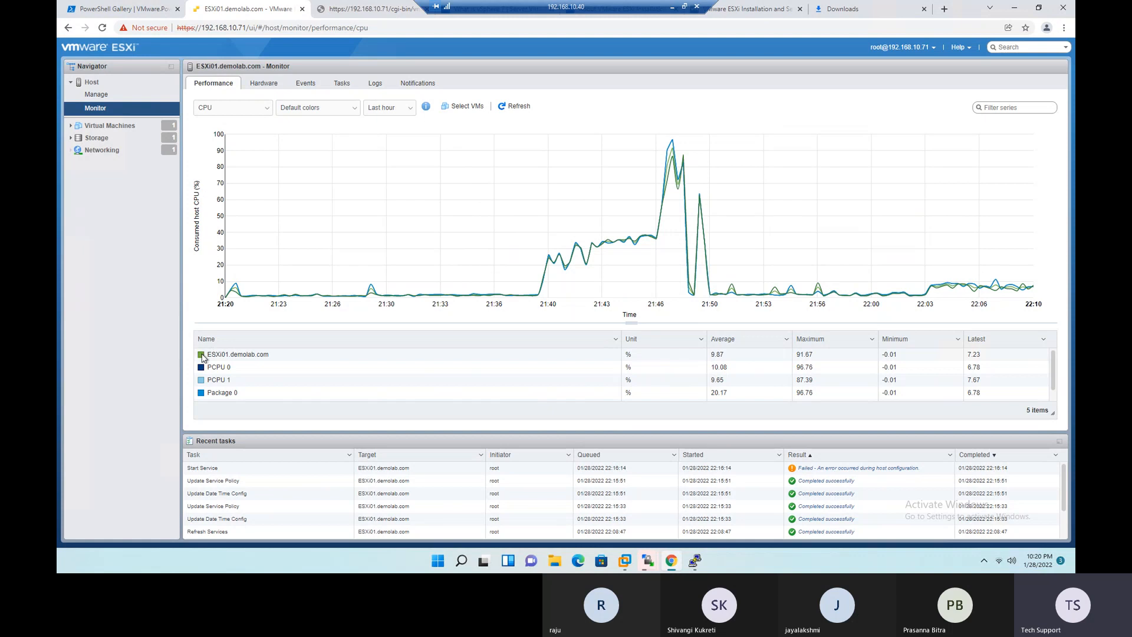
left_click(269, 87)
left_click(211, 120)
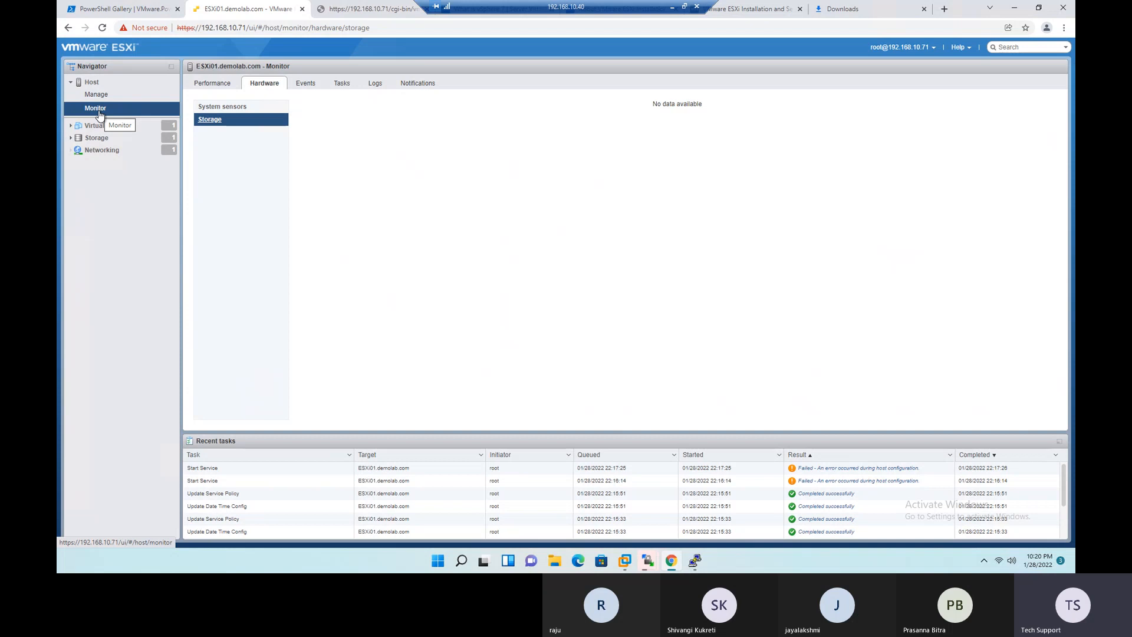
left_click(214, 85)
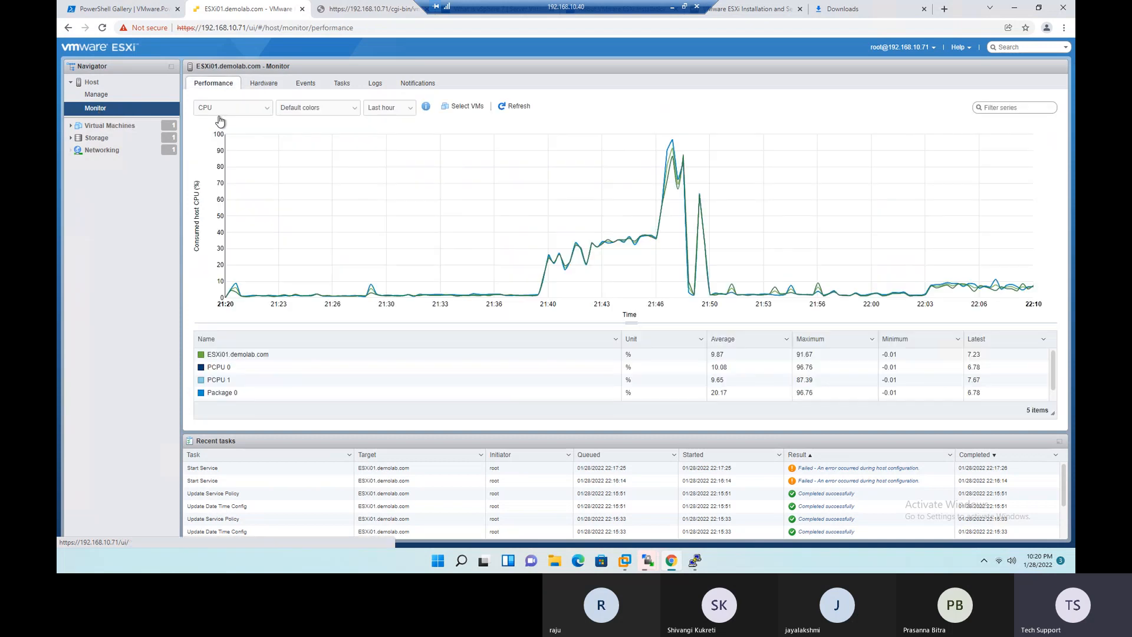
left_click(272, 86)
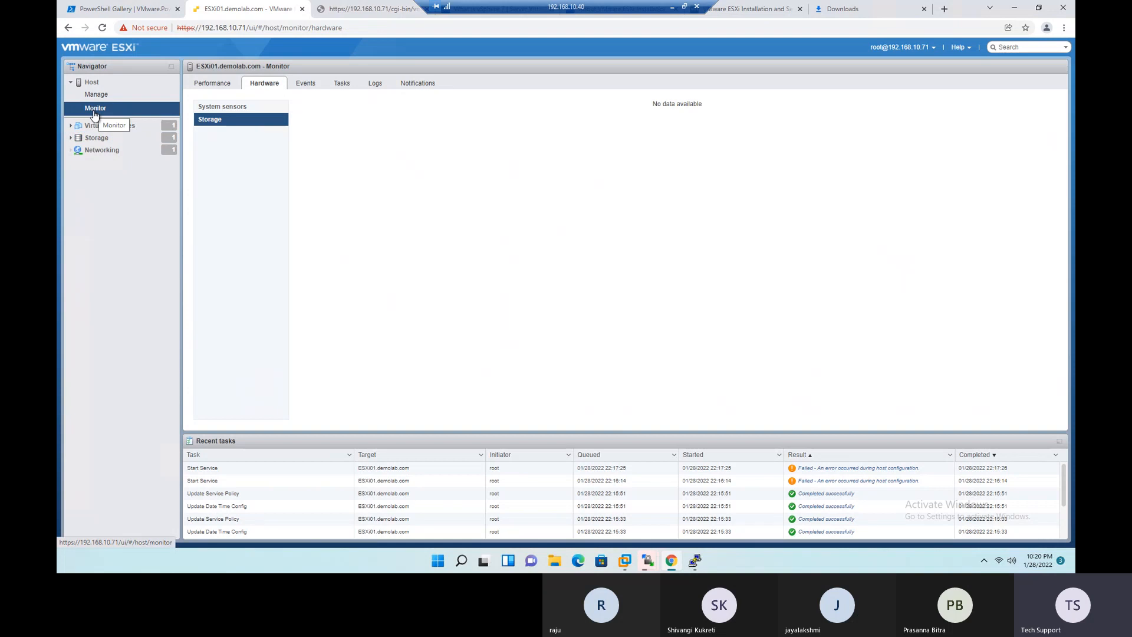
left_click(93, 85)
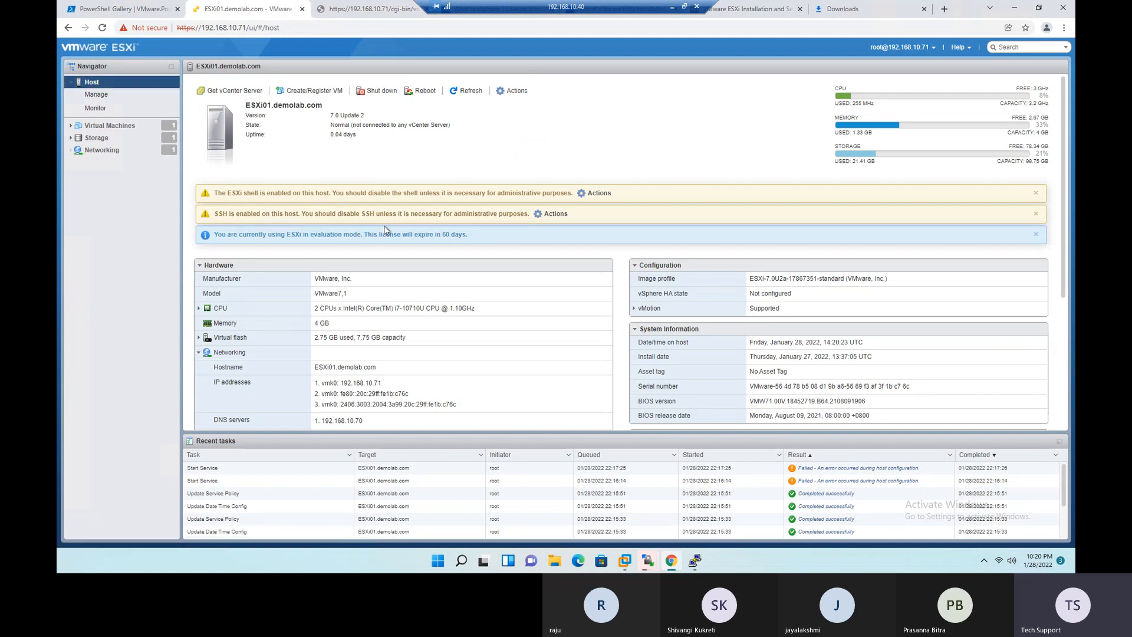
- Switch to the Excel checklist and fill the Done status down to the Validate the ESXi host connectivity Status and Health checks row
left_click(671, 7)
left_click_drag(498, 373, 498, 392)
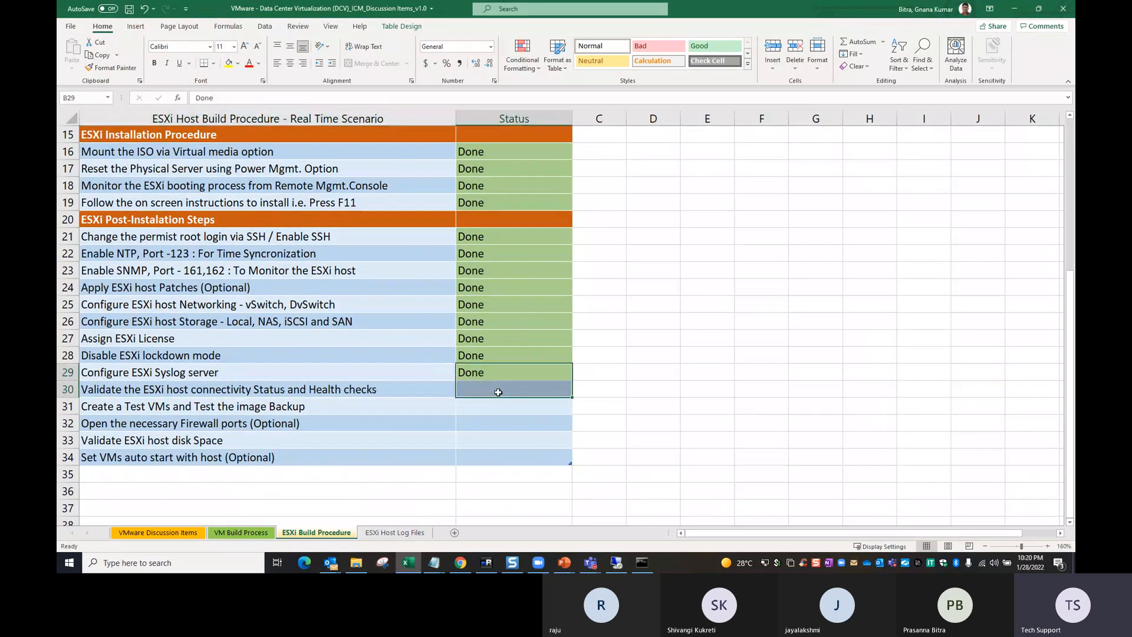
key("ctrl+d")
- Select the Create a Test VMs and Test the image Backup item, then check the Windows Server 2022.iso upload progress in WinSCP
left_click(144, 405)
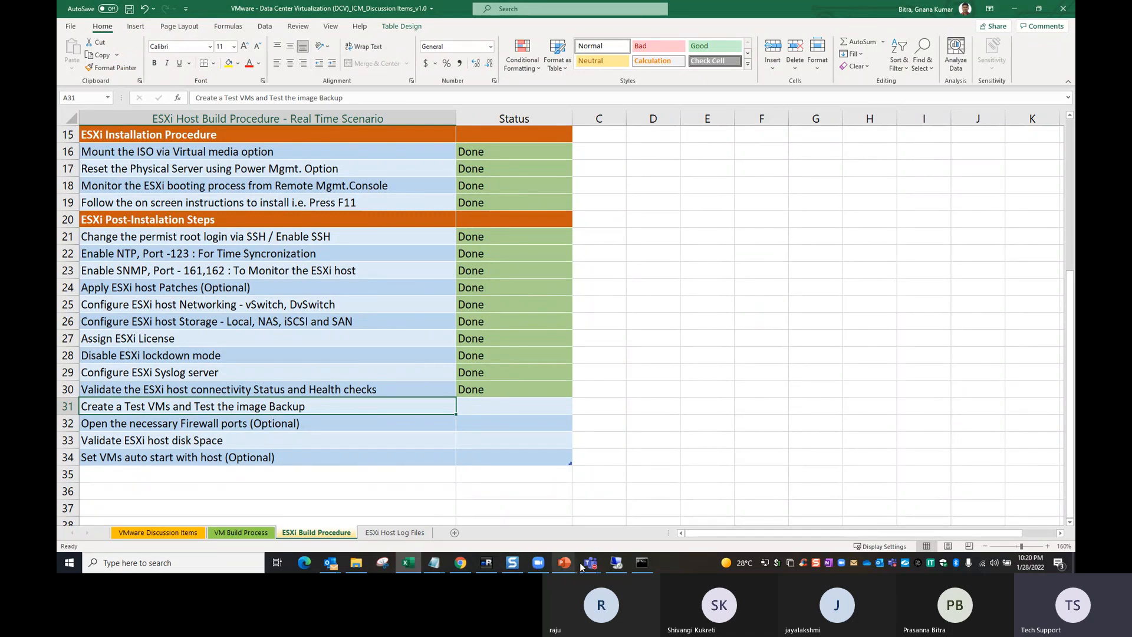
left_click(538, 563)
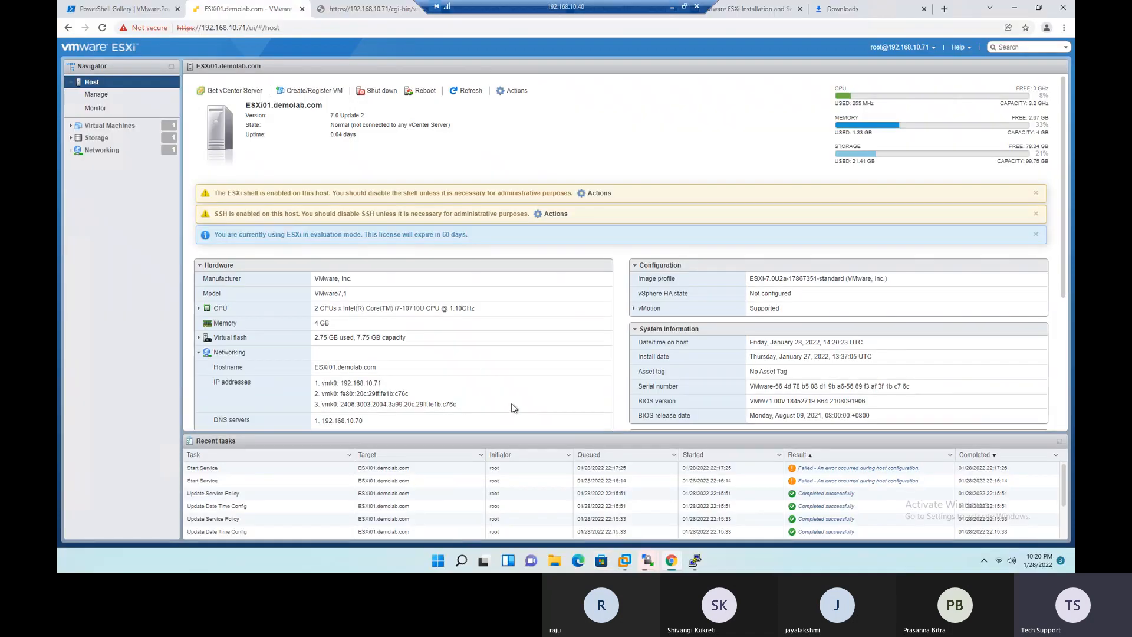
left_click(1014, 8)
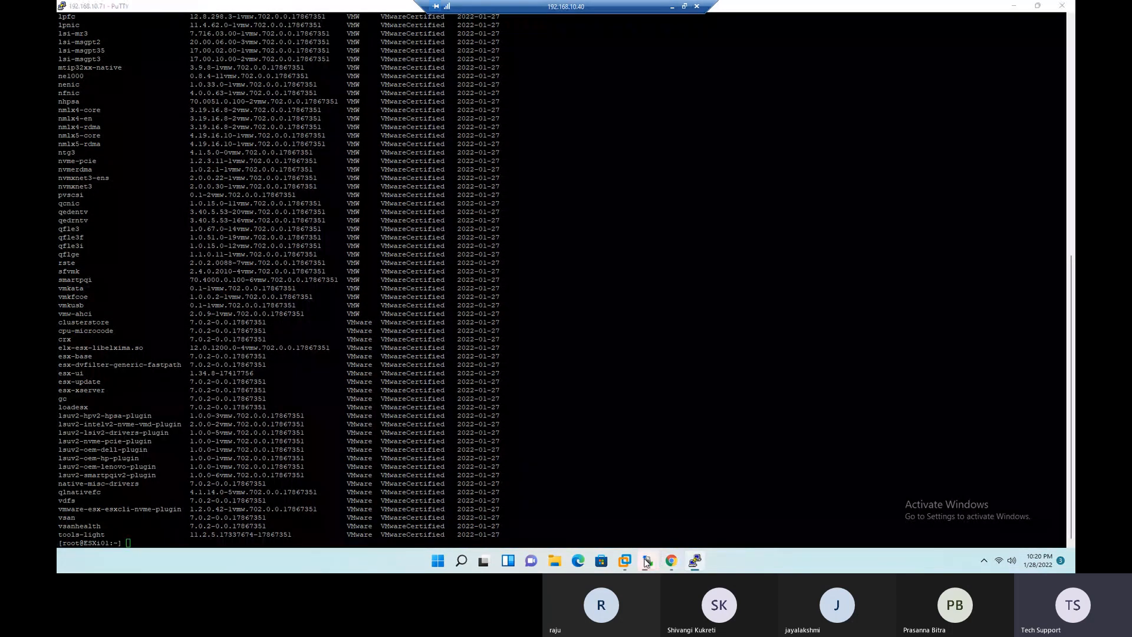
left_click(720, 525)
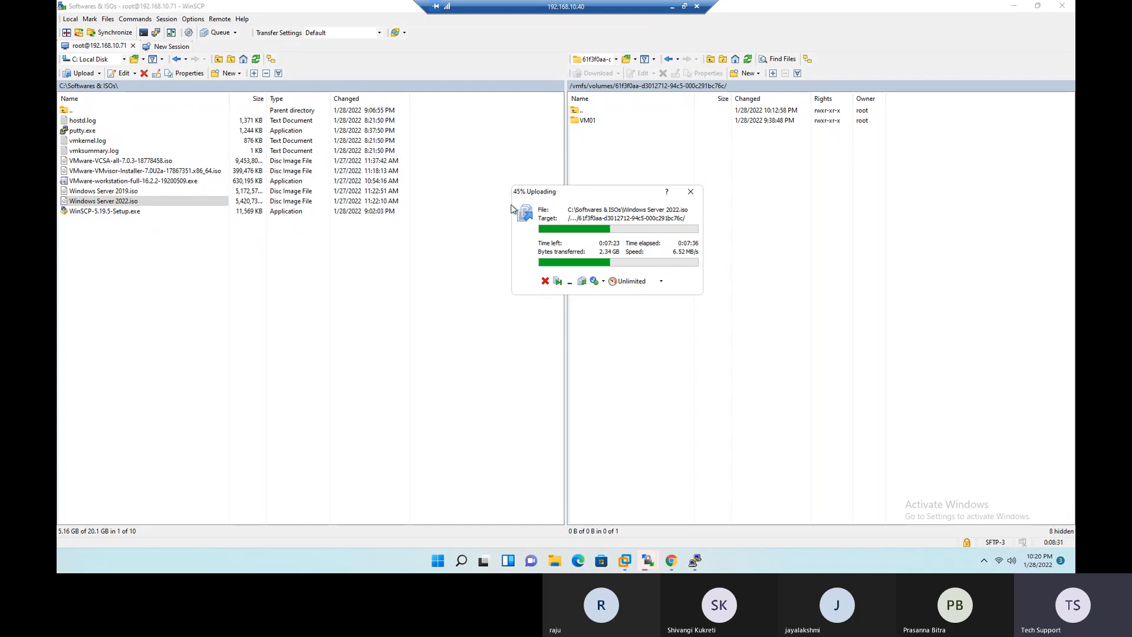
- In the Excel checklist, set the Create a Test VMs and Test the image Backup status to In Progress with a yellow fill
left_click(672, 7)
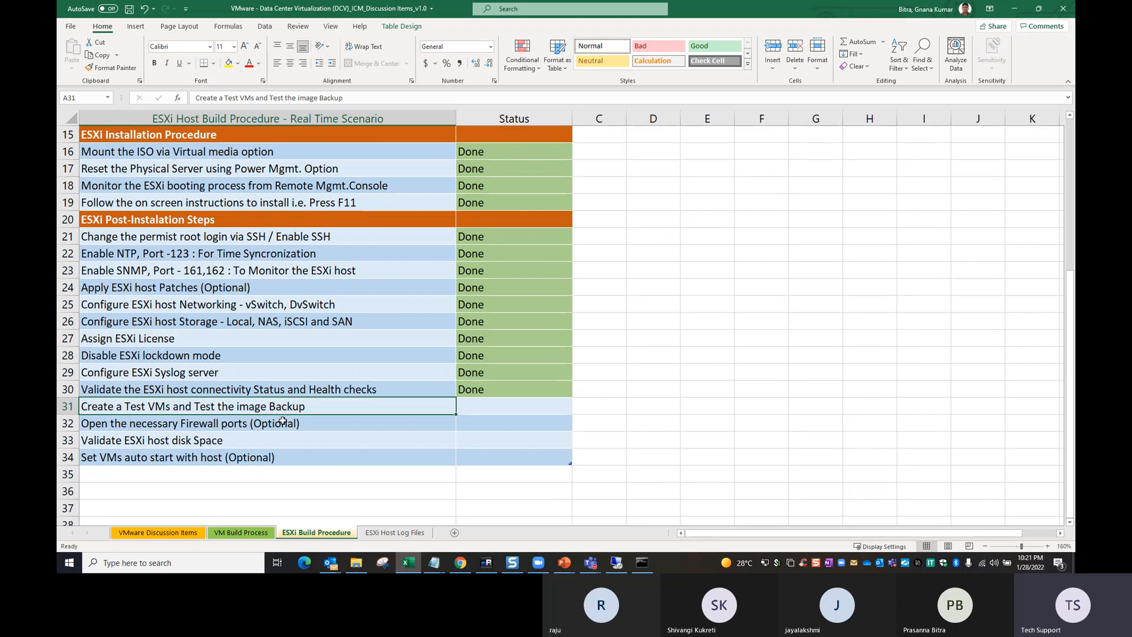
left_click(489, 406)
type("IN")
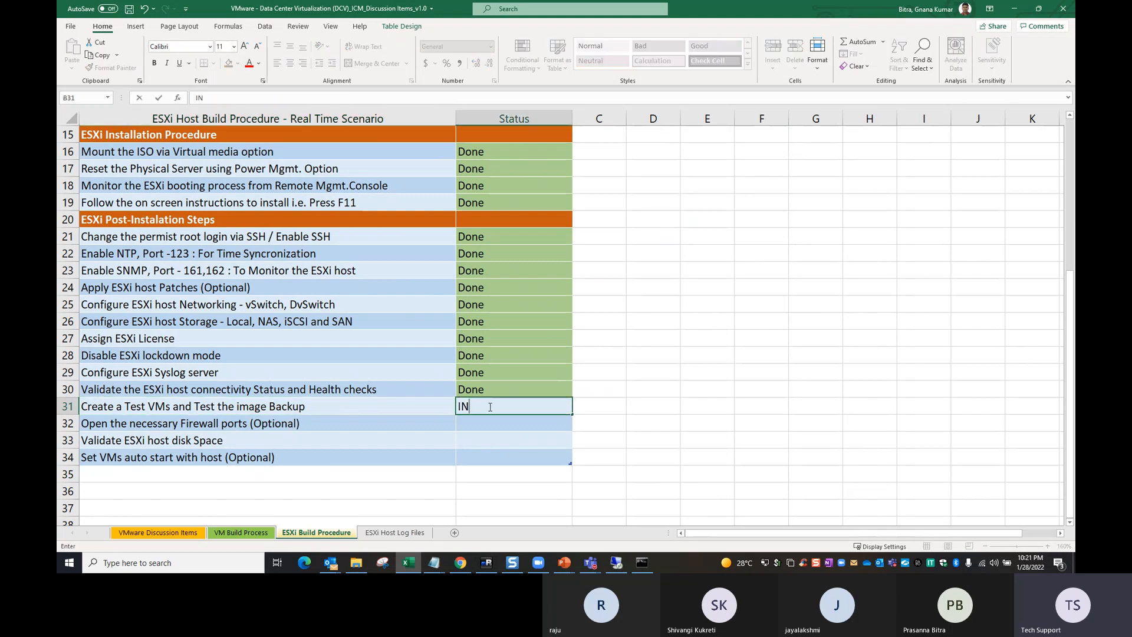
type(" Progress")
left_click(547, 467)
left_click(513, 408)
left_click(230, 68)
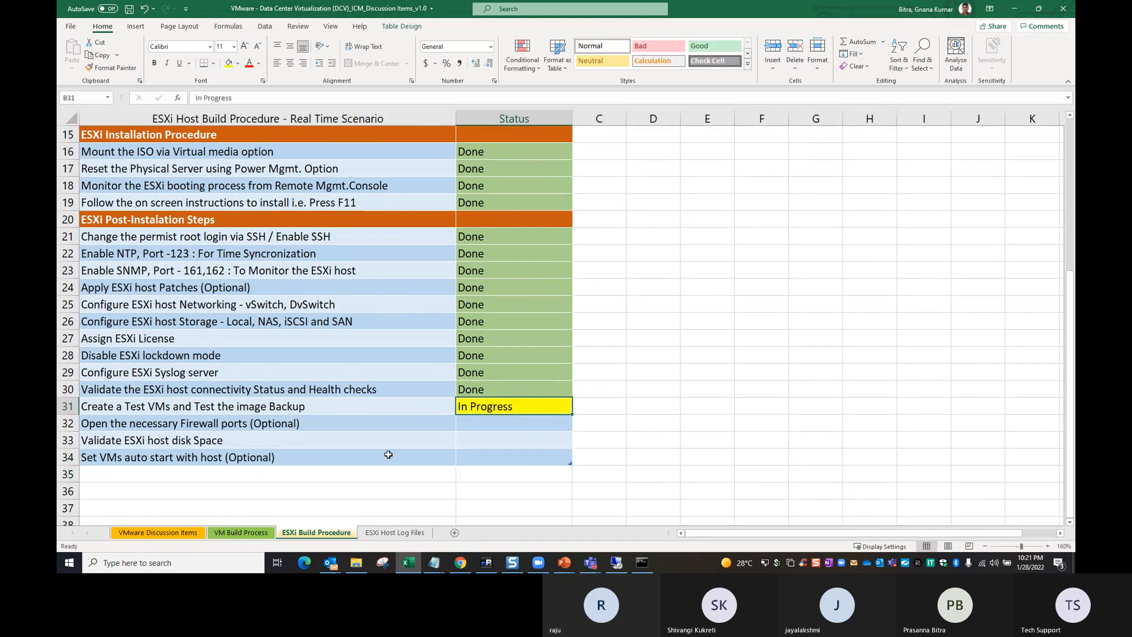
- Copy the Done status from the health checks row to the Open the necessary Firewall ports (Optional) row
left_click(104, 427)
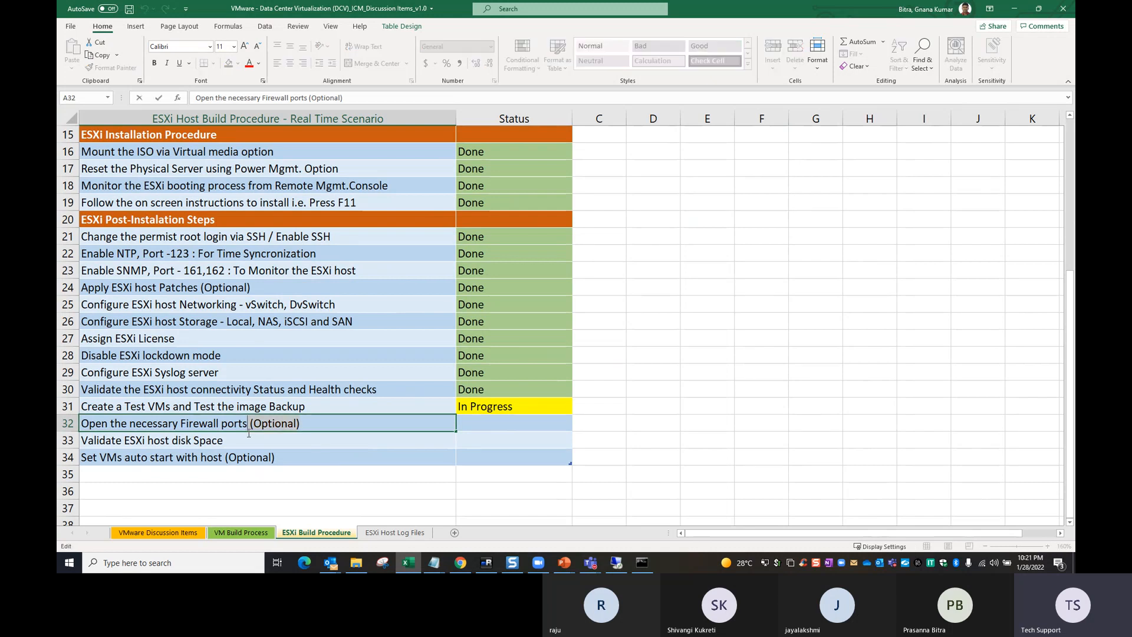
left_click(511, 392)
key("ctrl+c")
left_click(506, 422)
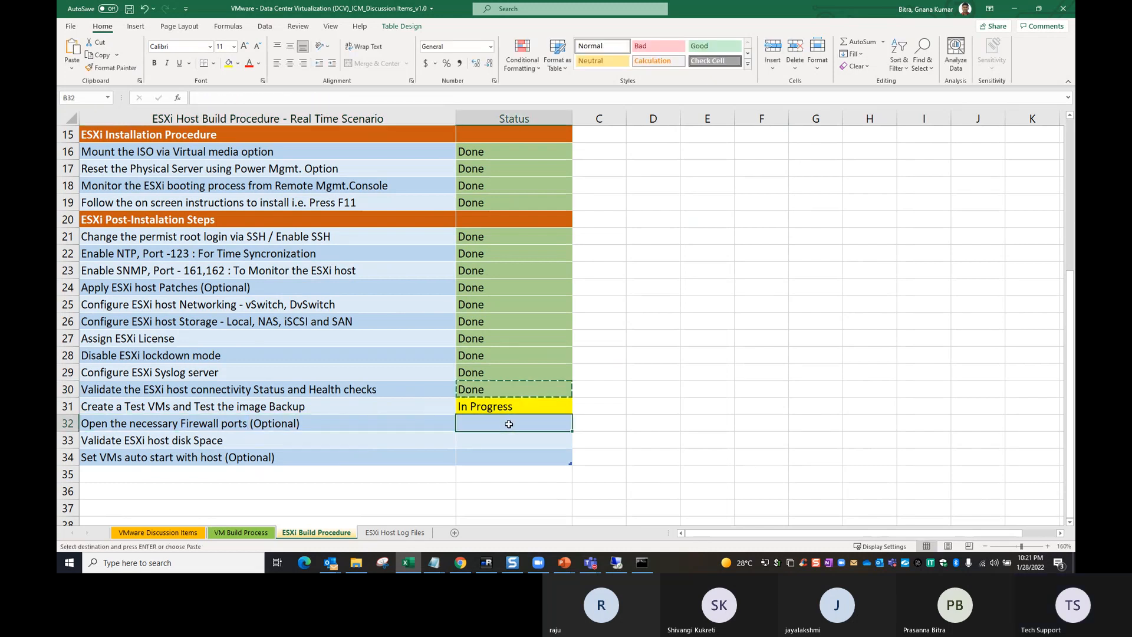
key("ctrl+v")
- Switch to the PuTTY session on the ESXi host, clear the terminal and list disk space usage with df -h
left_click(505, 456)
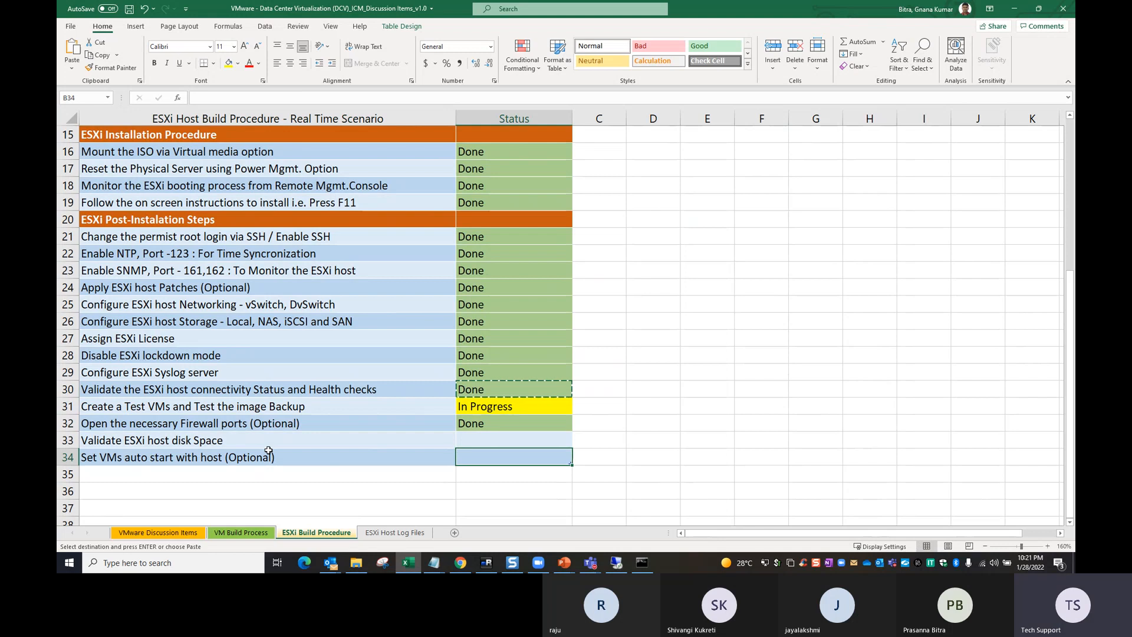
left_click(163, 446)
left_click(616, 562)
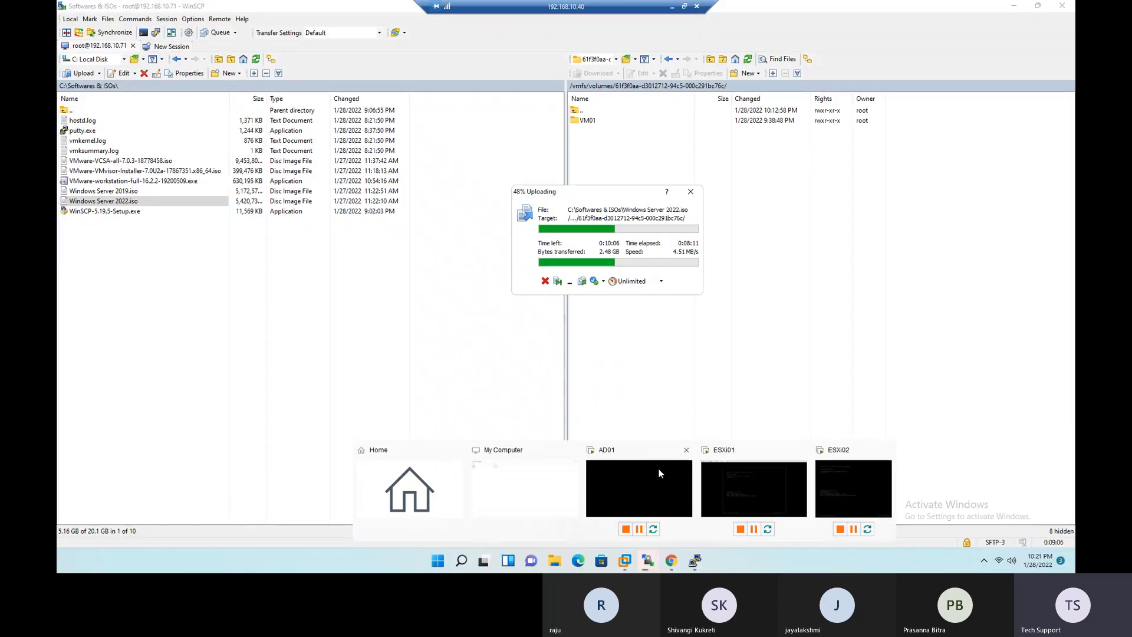
mouse_move(694, 559)
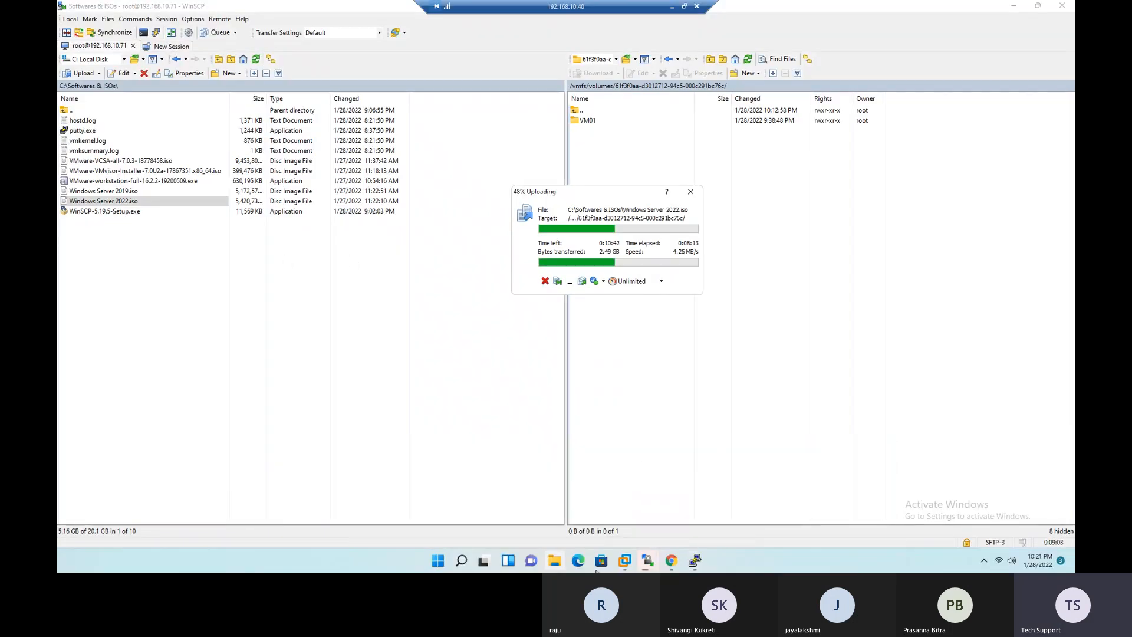
left_click(668, 560)
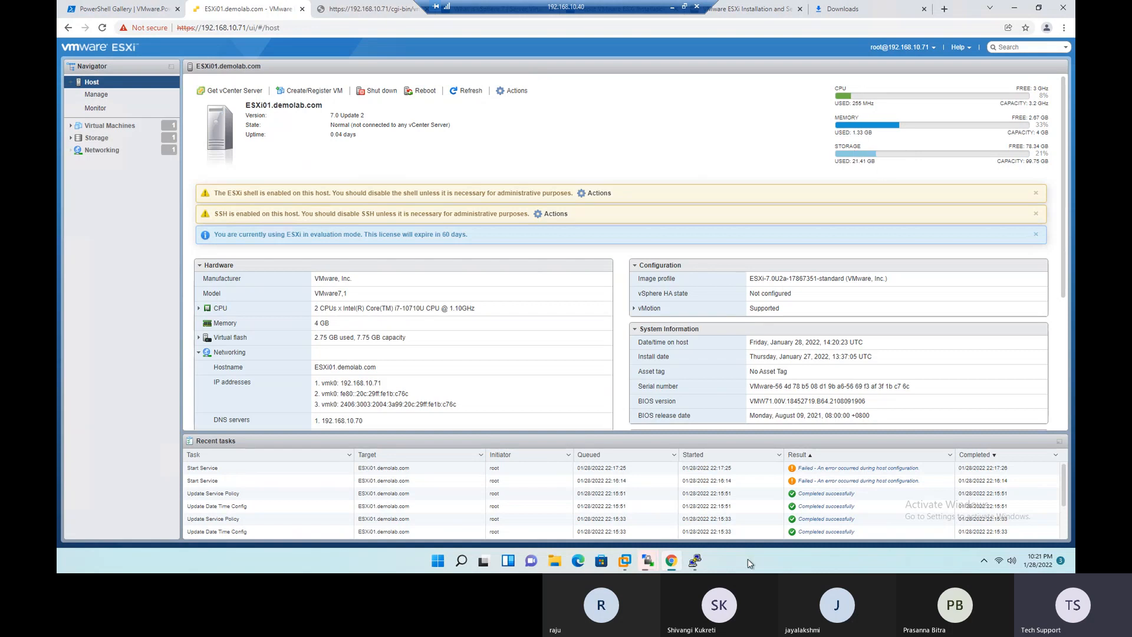
left_click(696, 561)
type("clear")
key("Return")
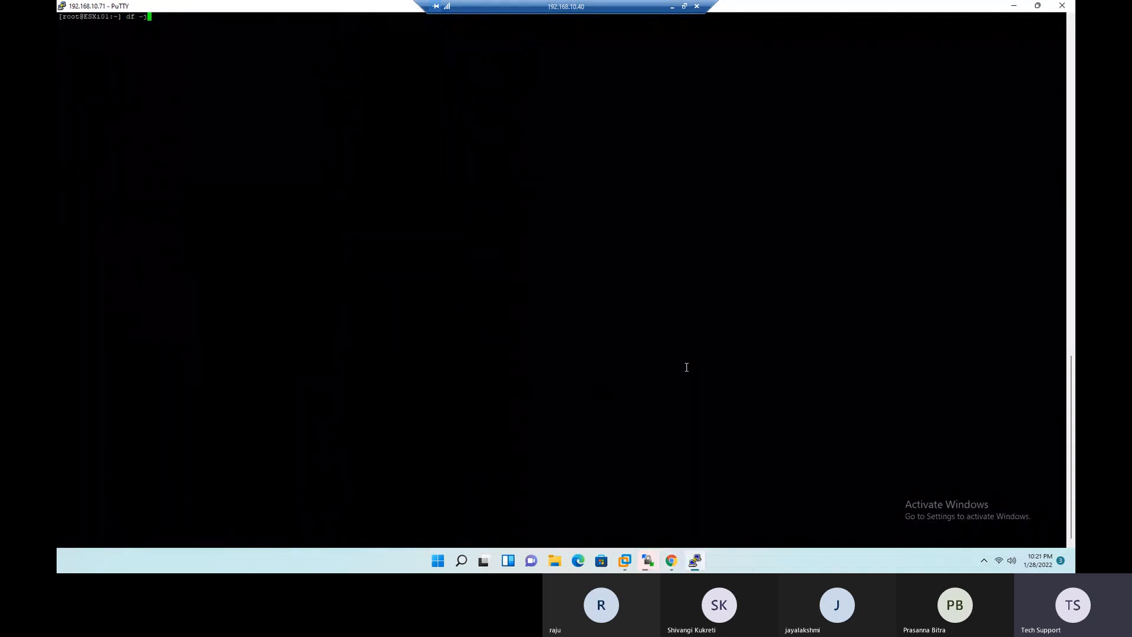
key("Return")
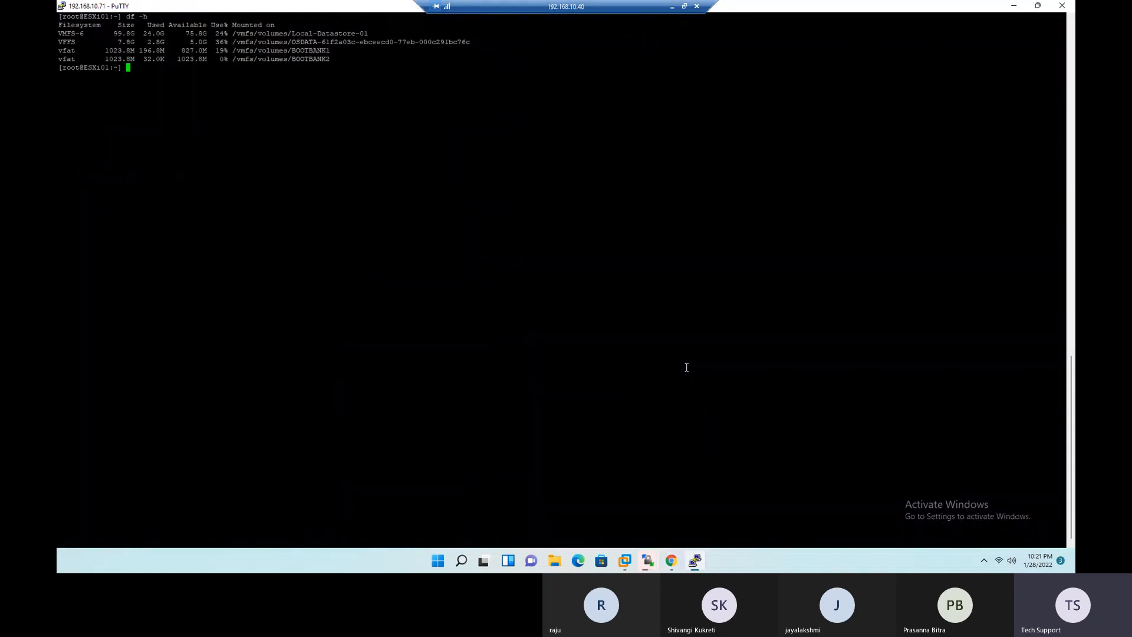
- Highlight the df -h output to examine the OSDATA, BOOTBANK1 and BOOTBANK2 volumes and the Local-Datastore-01 row
scroll(551, 193, "up", 10)
left_click_drag(341, 330, 62, 289)
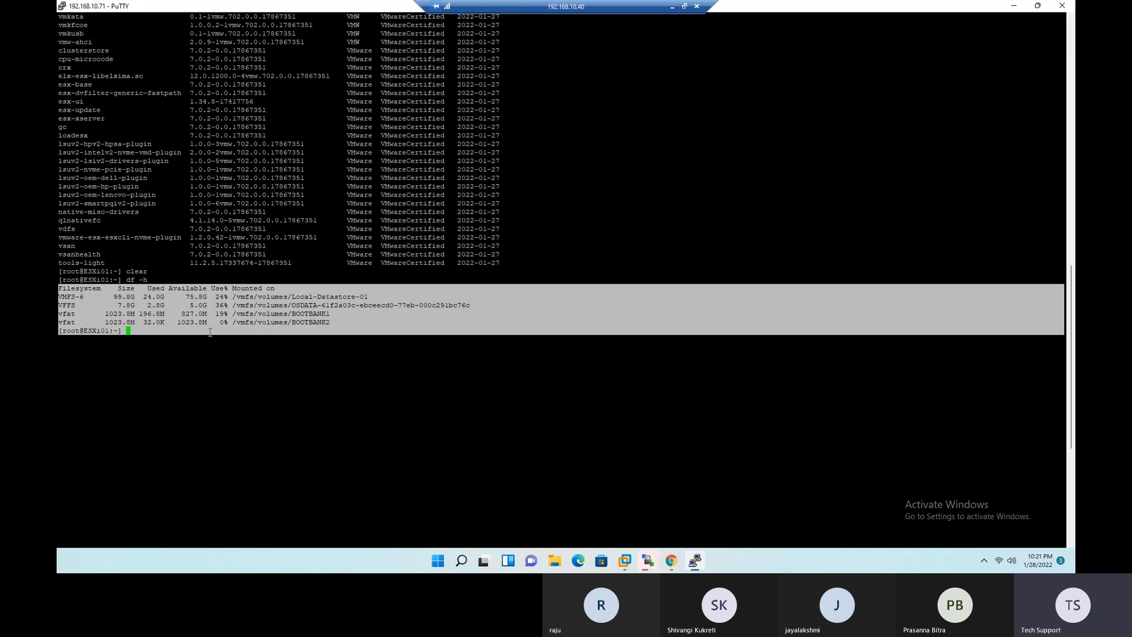
left_click_drag(323, 322, 57, 306)
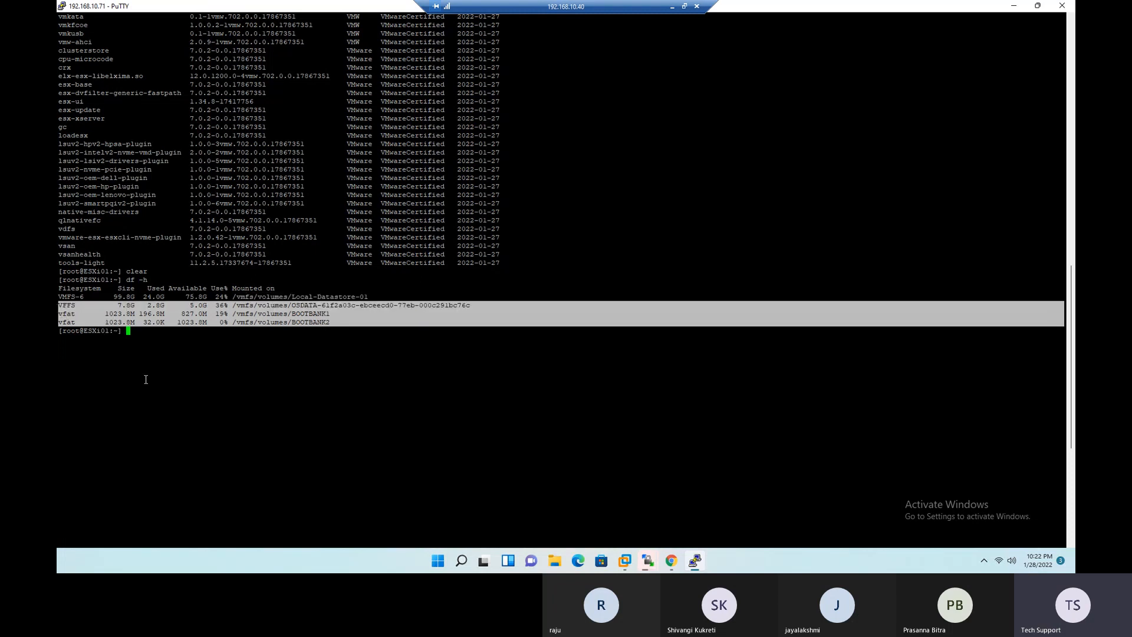
left_click_drag(384, 296, 59, 297)
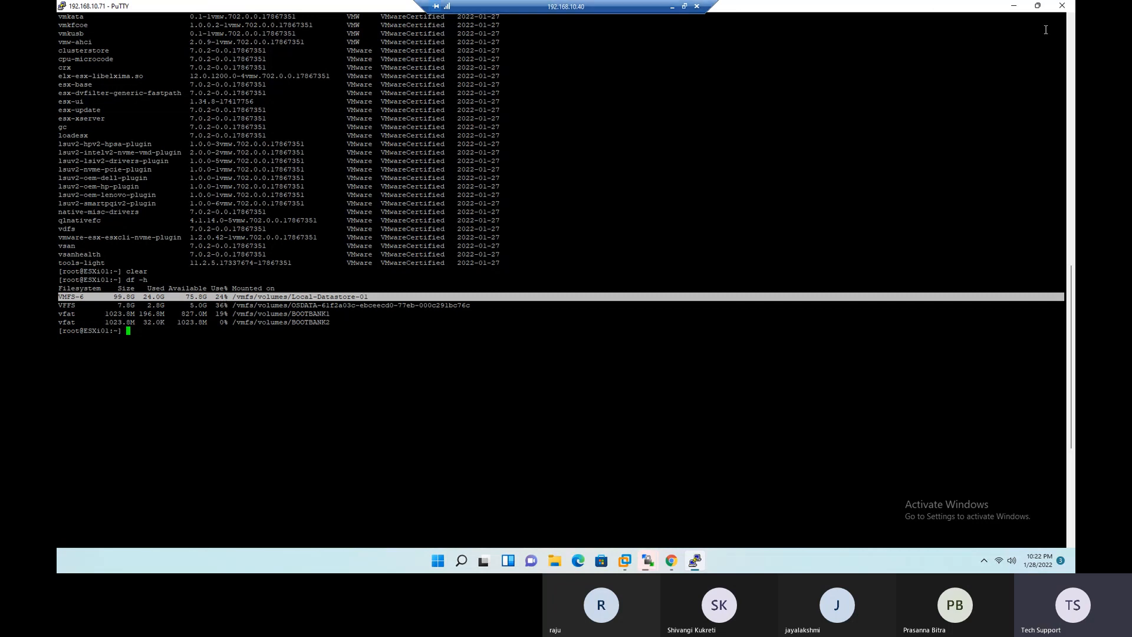
- Return to the ESXi host client and open the storage details of Local-Datastore-01
left_click(1014, 7)
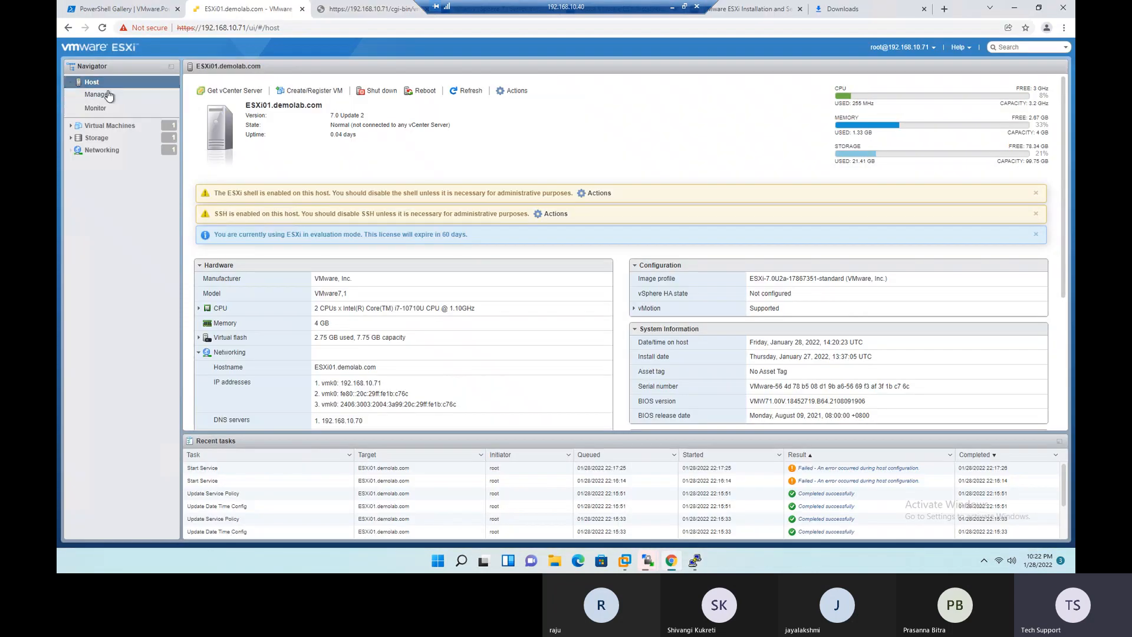
left_click(96, 138)
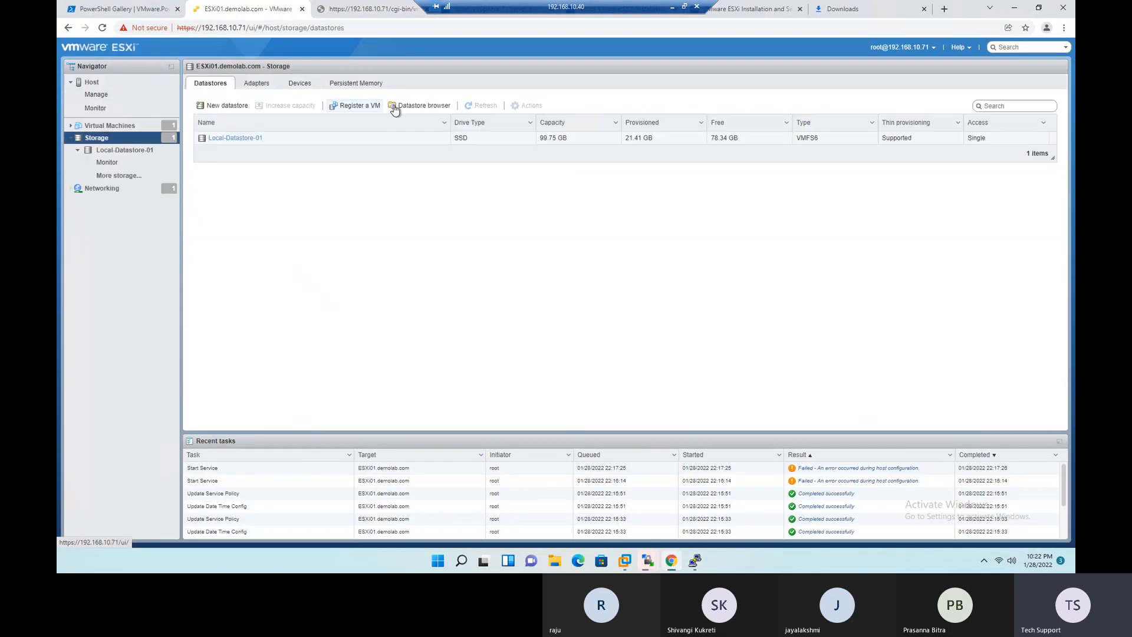
left_click(232, 138)
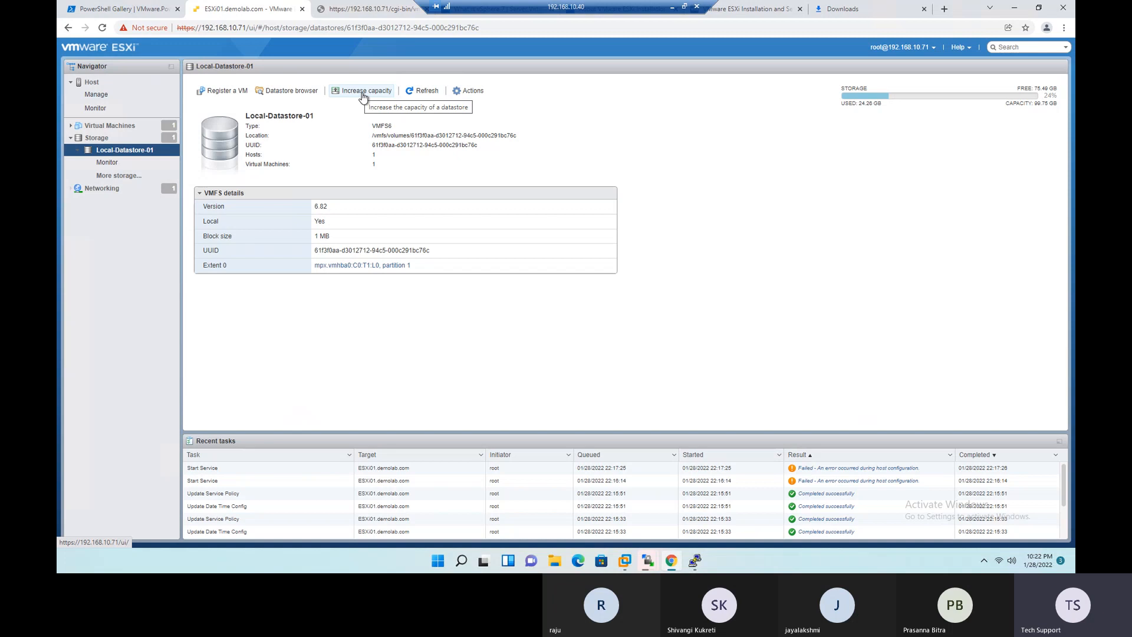
- Switch to the Excel checklist and fill the Done status down to the Validate ESXi host disk Space row
left_click(672, 7)
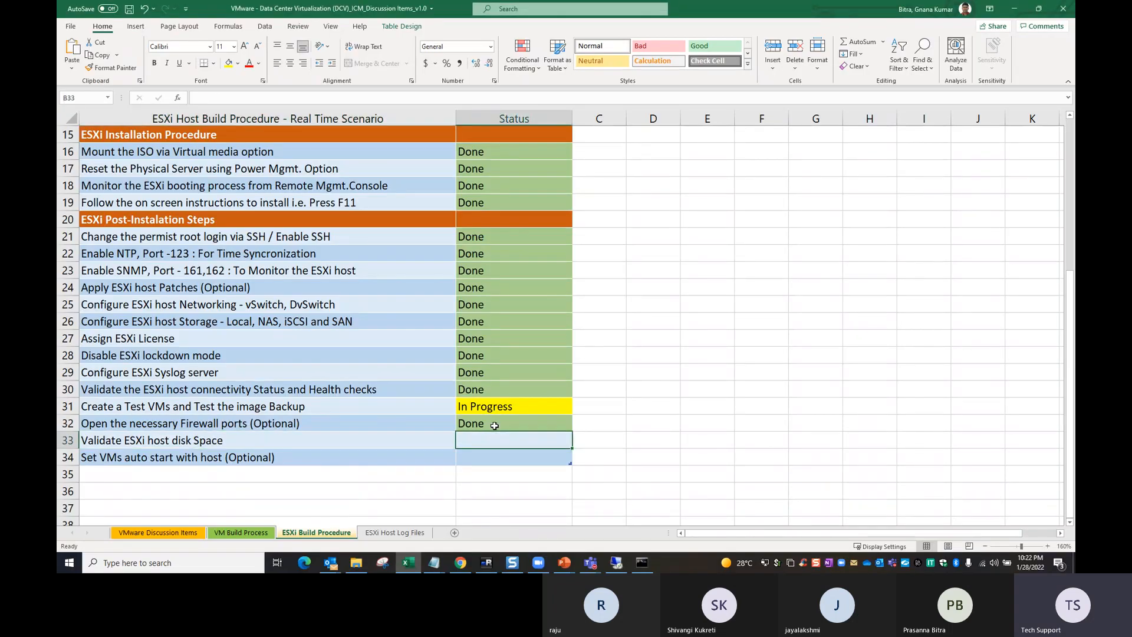
left_click_drag(494, 426, 497, 439)
key("ctrl+d")
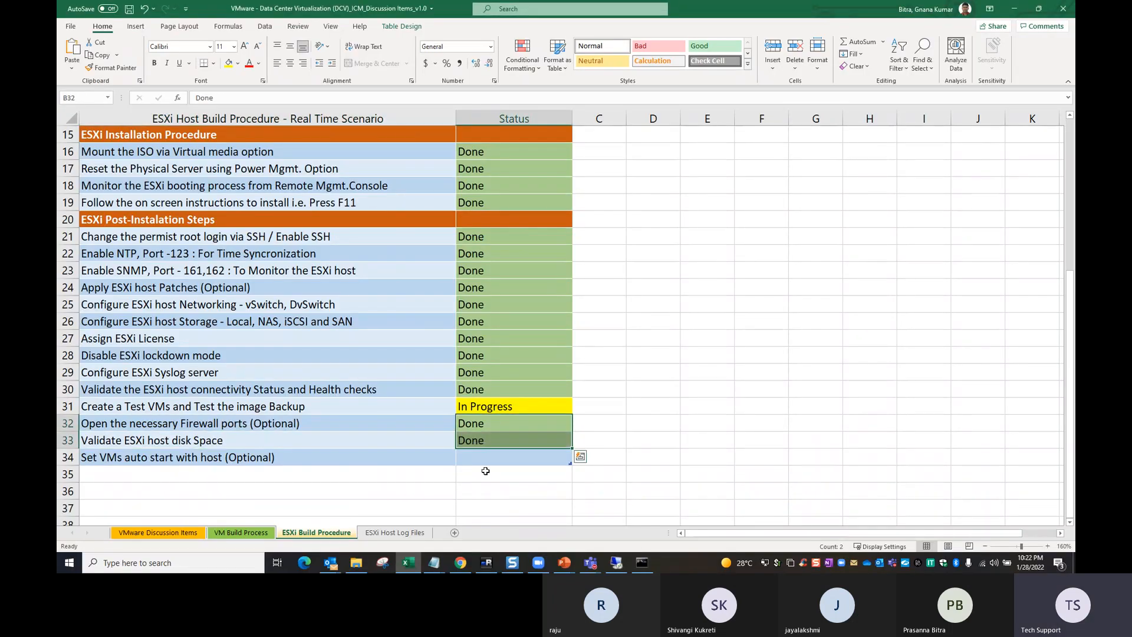
- Fill the Done status down to the Set VMs auto start with host (Optional) row
left_click(101, 474)
left_click(177, 464)
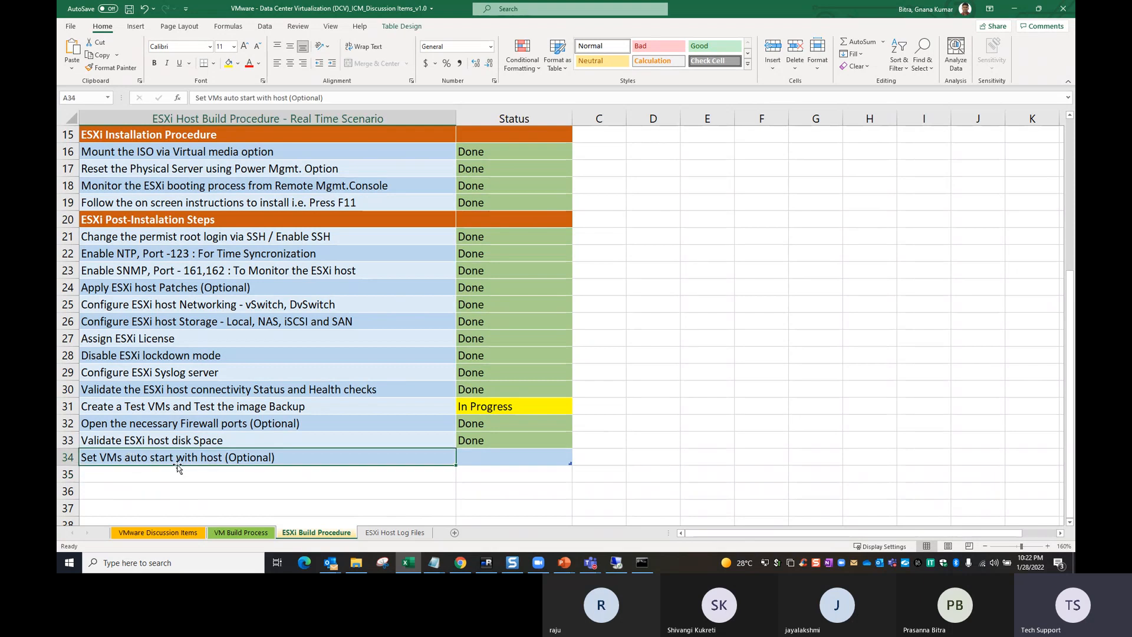
double_click(286, 457)
left_click_drag(286, 458, 69, 468)
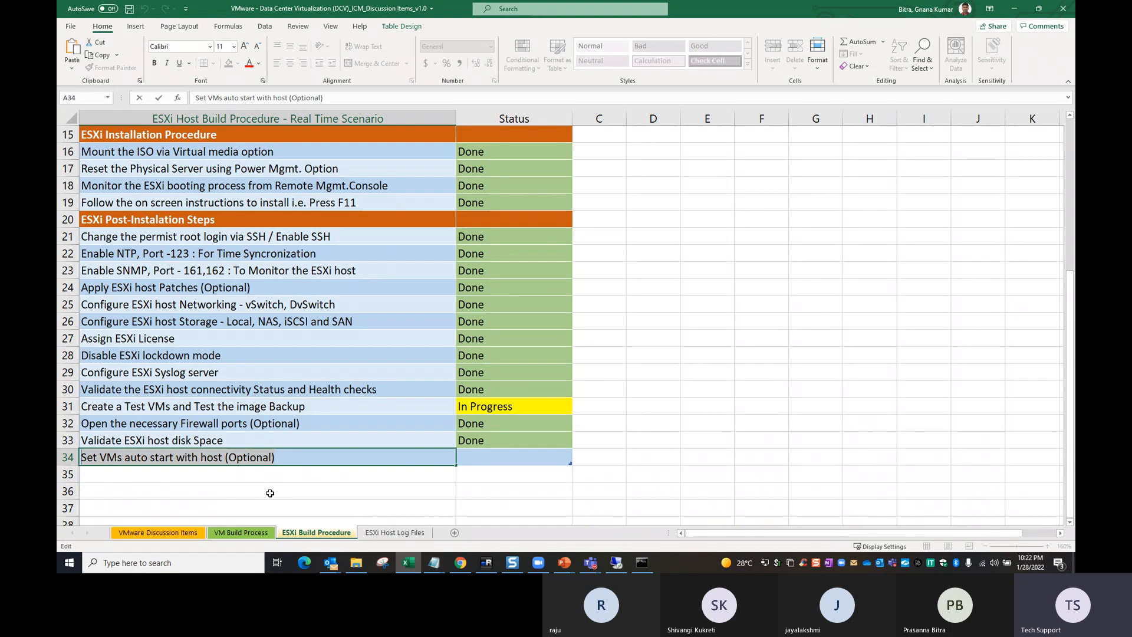
key("Return")
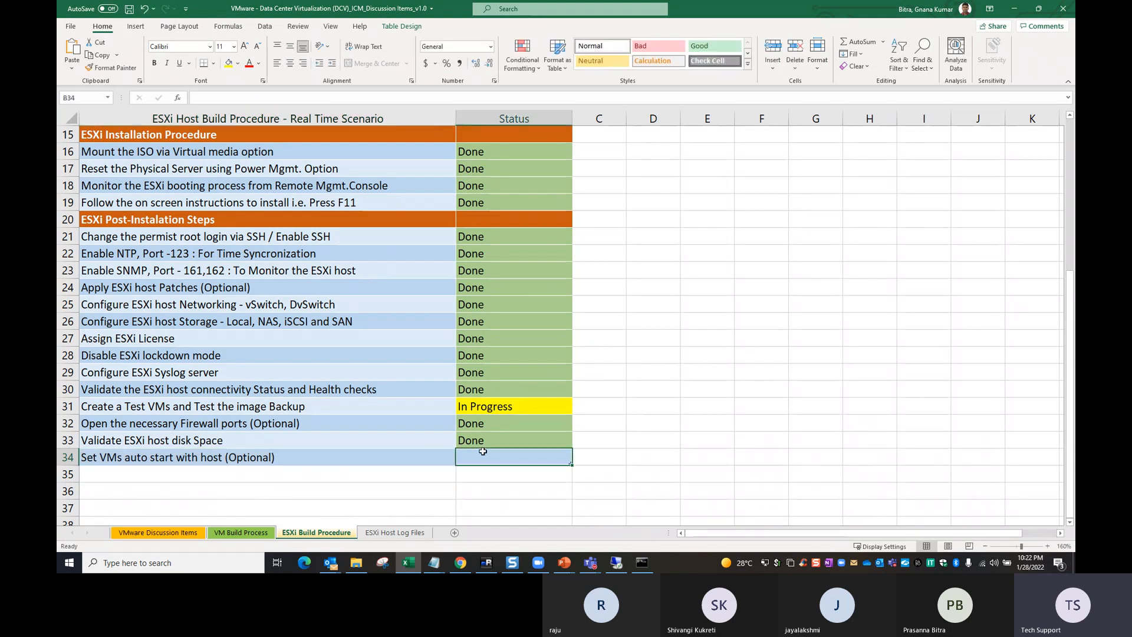
left_click(231, 455)
left_click_drag(478, 444, 478, 453)
key("ctrl+d")
left_click(153, 488)
left_click(133, 461)
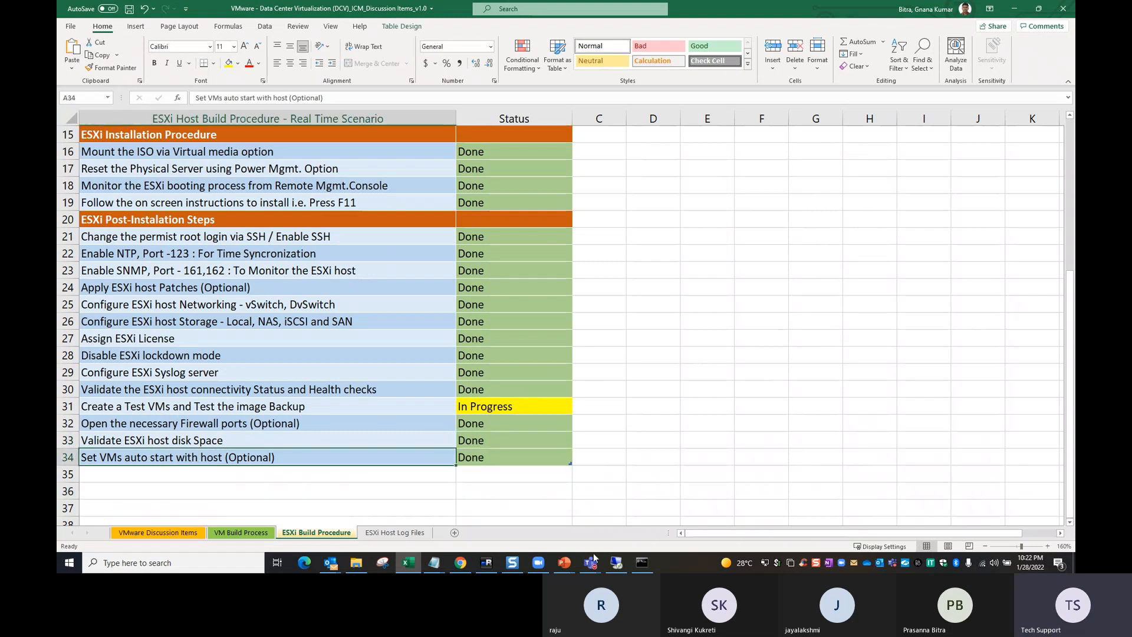
- Switch to the ESXi host client, open the host's Autostart system settings and highlight the Enabled value
left_click(616, 562)
left_click(117, 83)
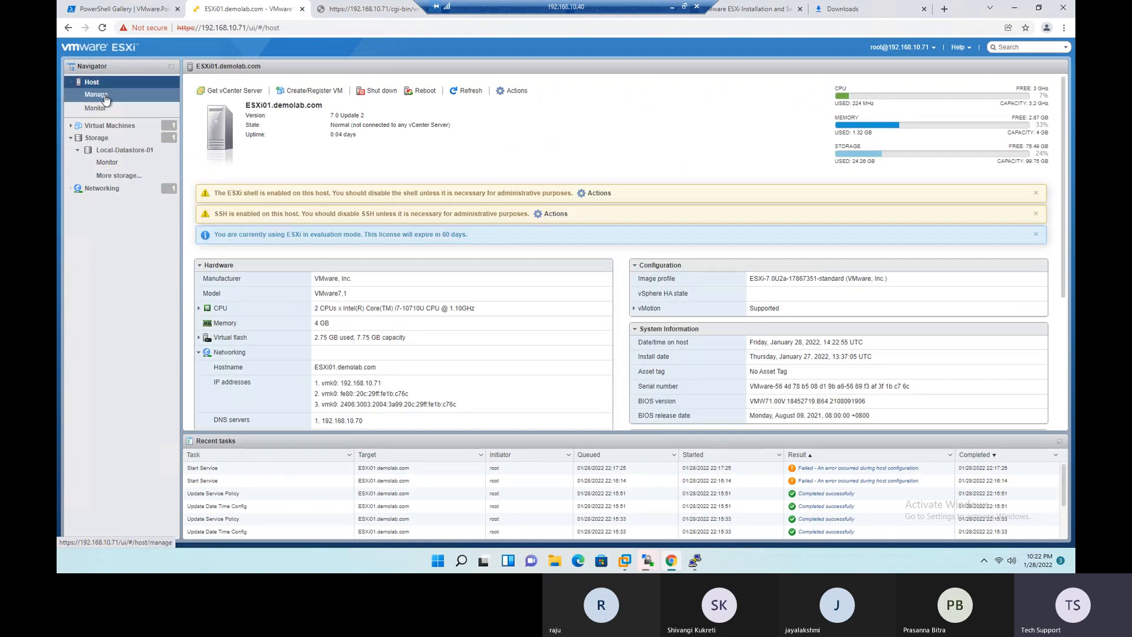
left_click(106, 99)
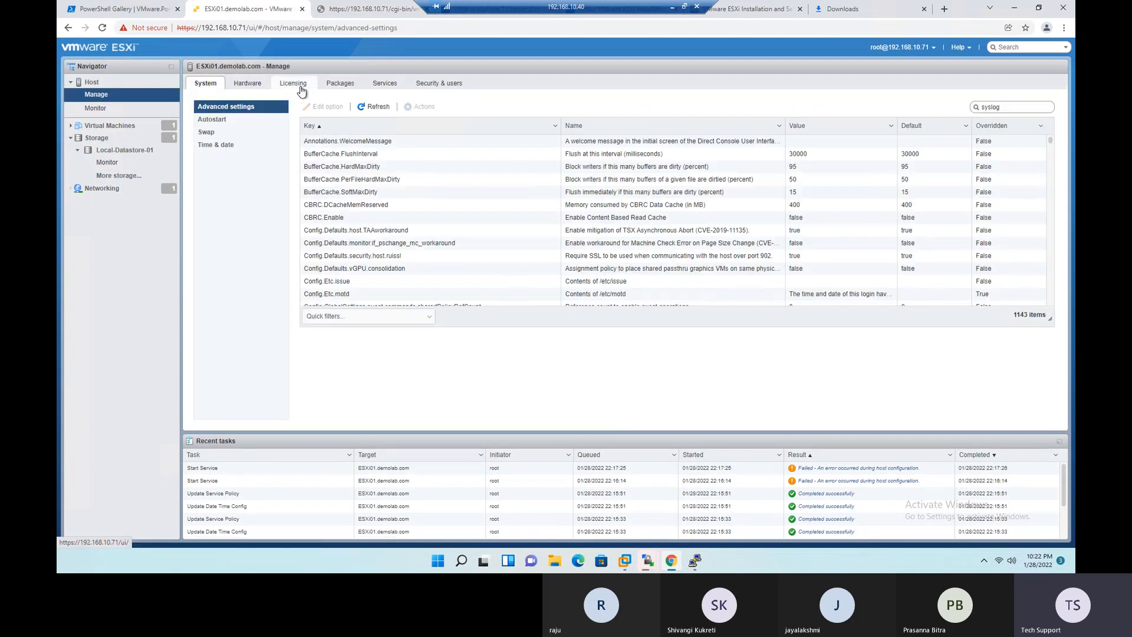
left_click(213, 121)
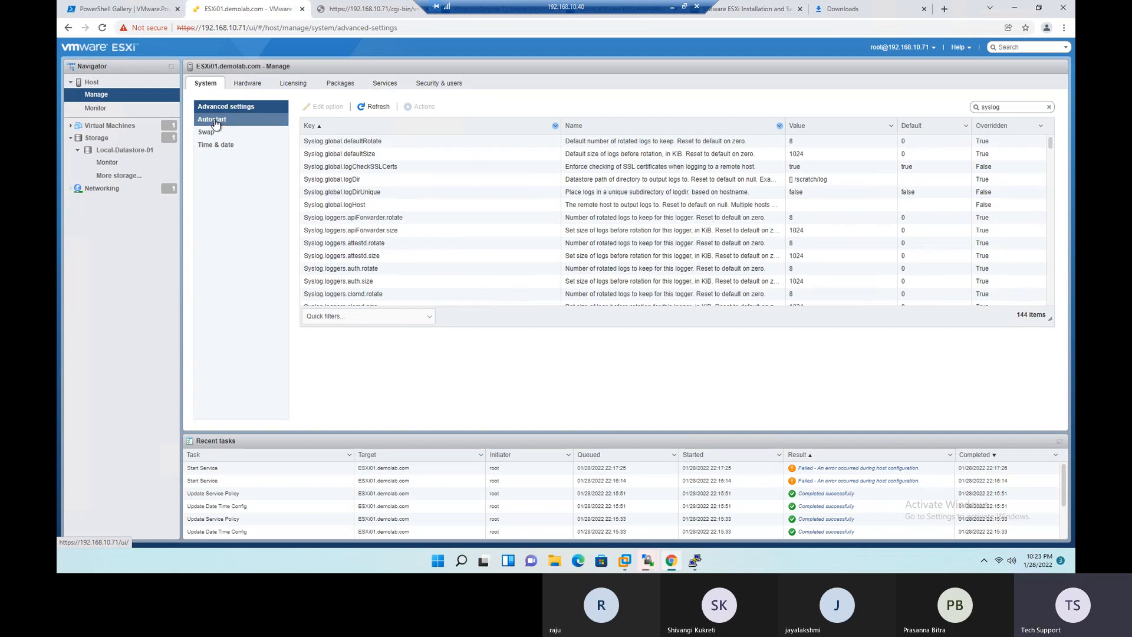
left_click_drag(441, 123, 420, 128)
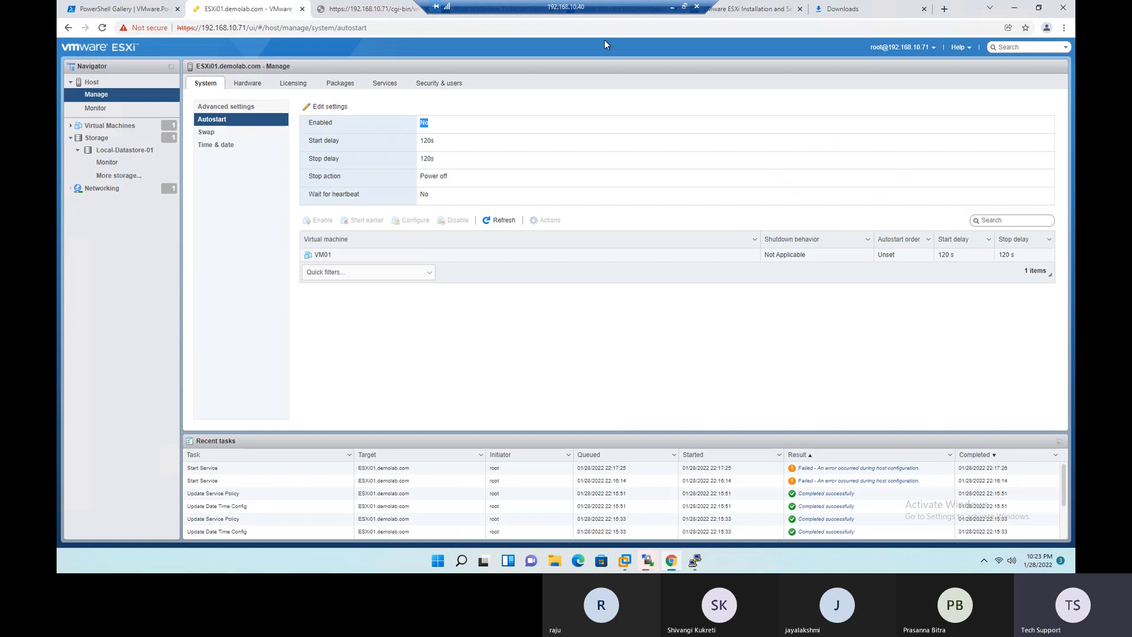
- Return to the Excel checklist and review the build steps, including the optional autostart row and the Create a Test VMs row
left_click(674, 11)
double_click(276, 458)
left_click_drag(277, 458, 230, 463)
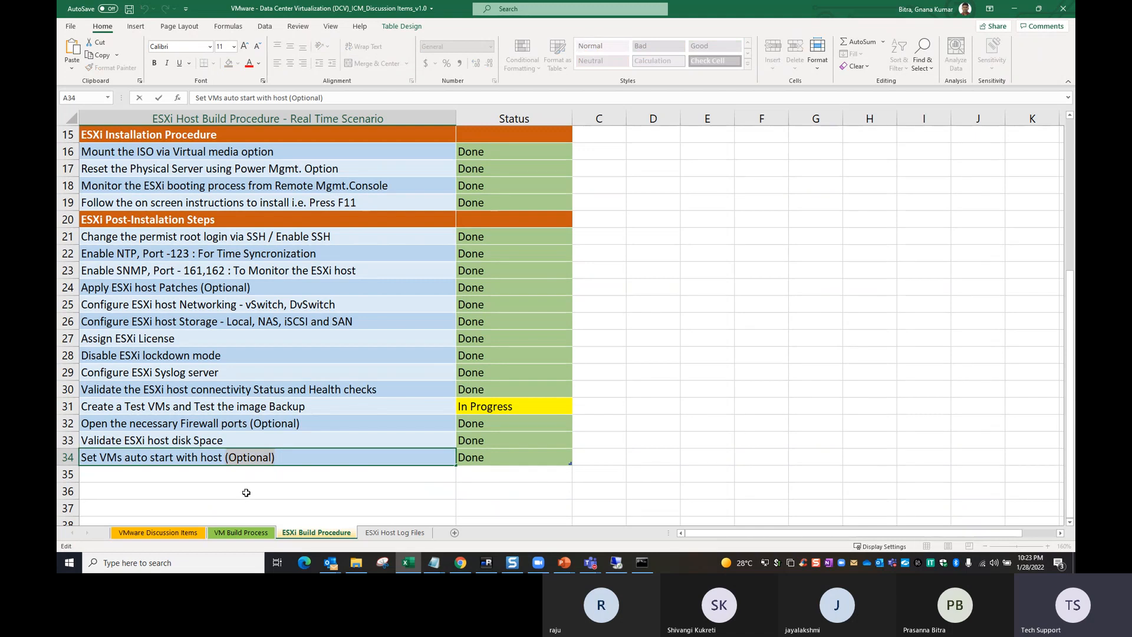
left_click(278, 491)
scroll(298, 477, "up", 5)
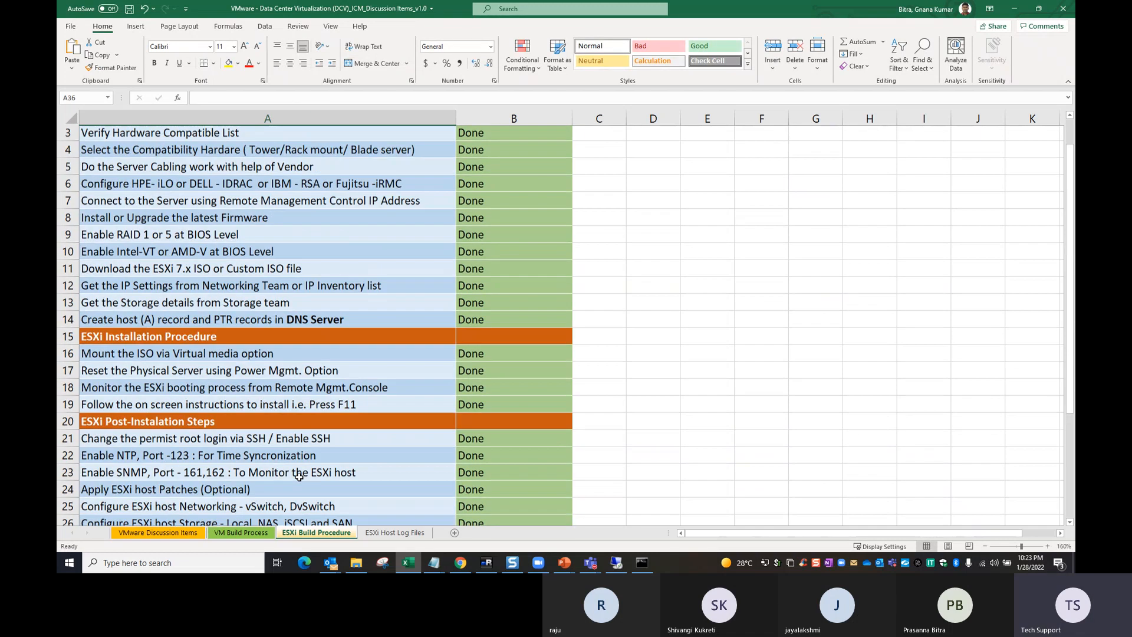
left_click_drag(195, 175, 214, 342)
scroll(218, 354, "down", 2)
scroll(221, 360, "down", 3)
left_click(281, 445)
left_click(148, 391)
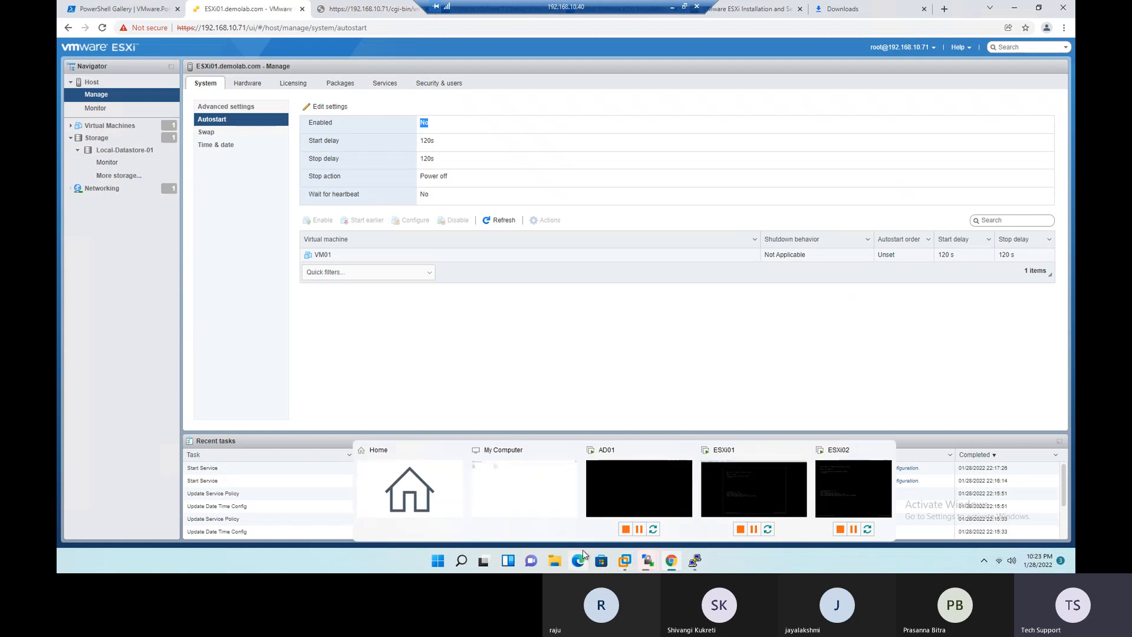
- Switch to WinSCP in the remote session and check the upload progress of Windows Server 2022.iso
mouse_move(649, 565)
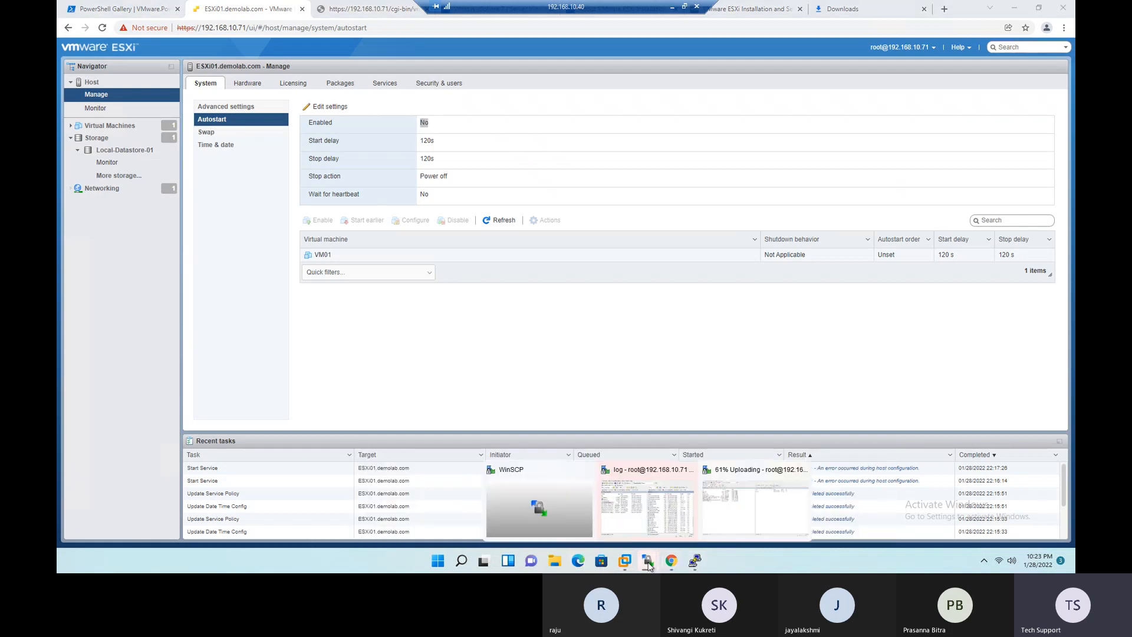
left_click(647, 505)
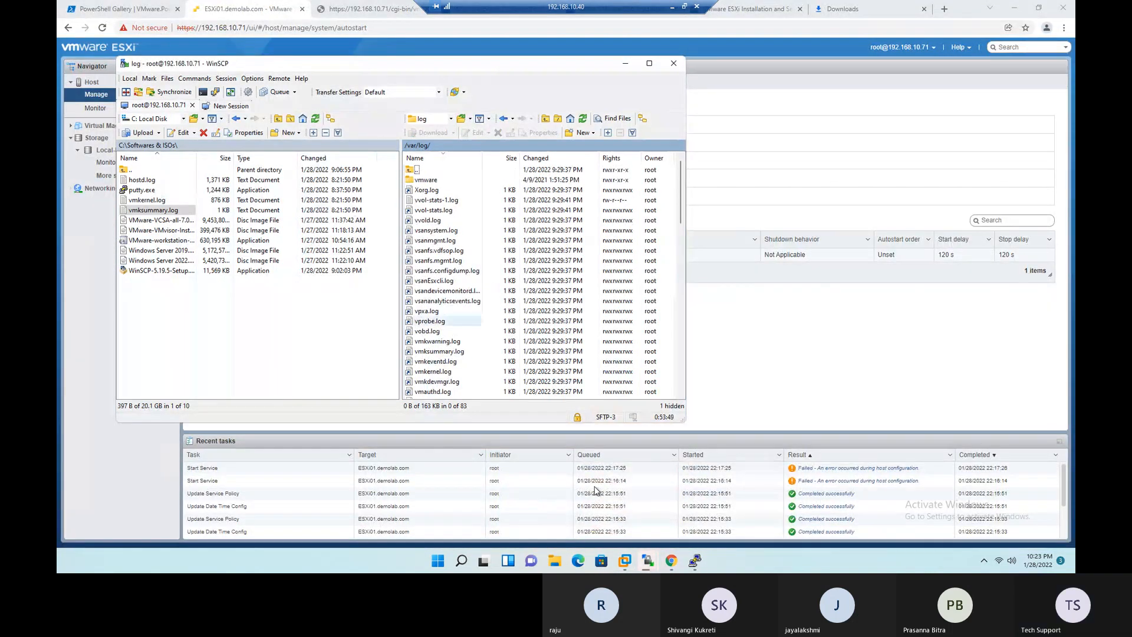
left_click(646, 564)
left_click(624, 507)
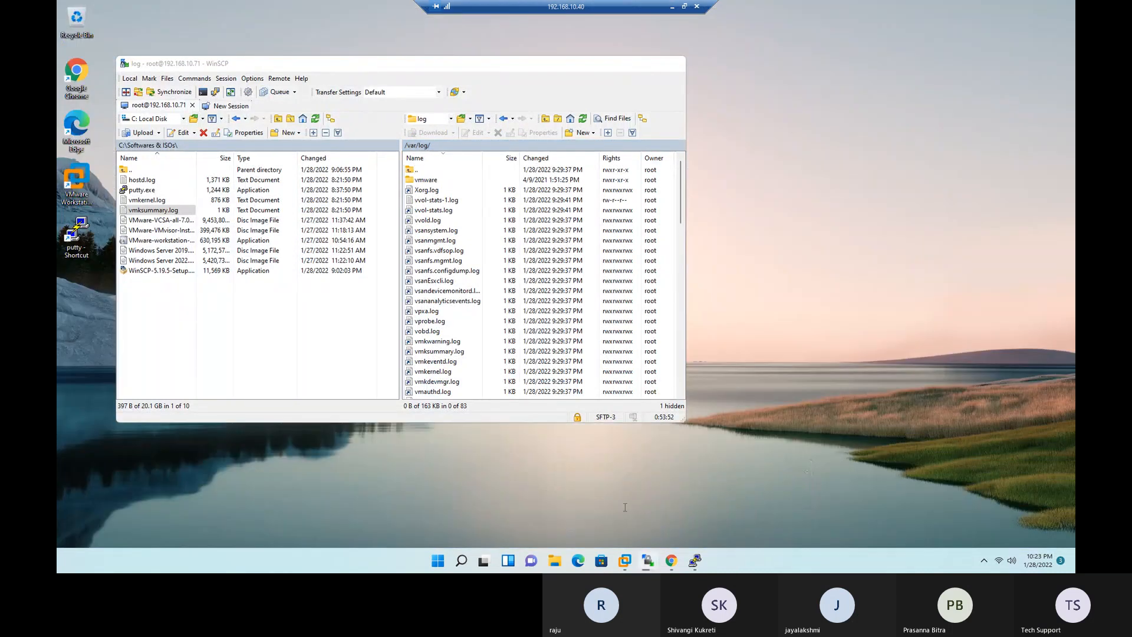
left_click(745, 497)
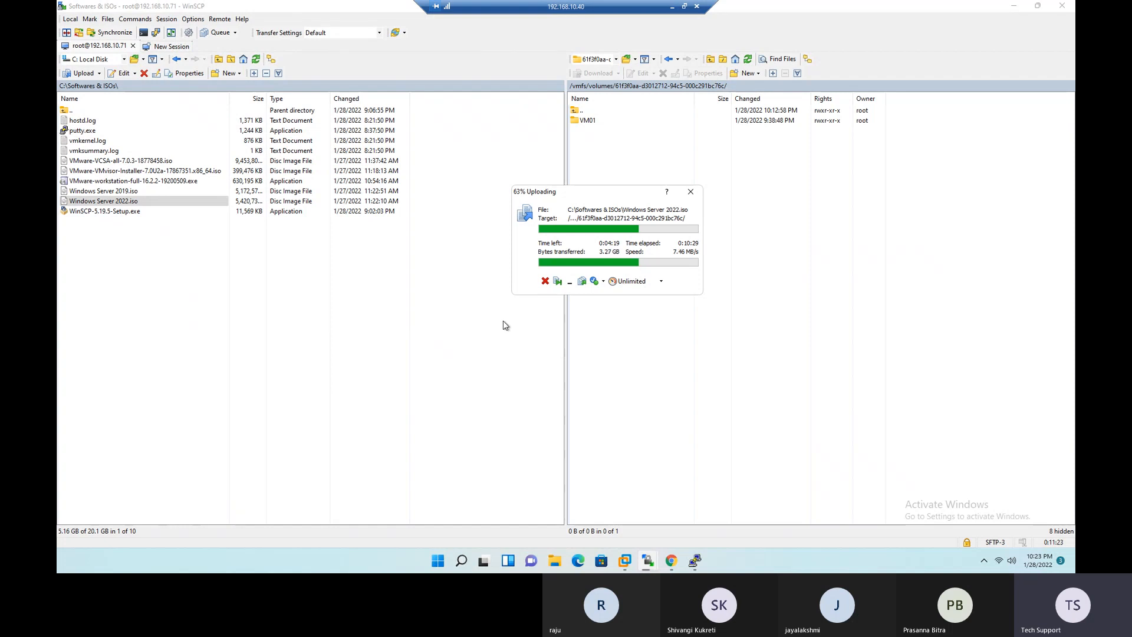
- Return to the Excel workbook, open the VMware Discussion Items sheet and look at the VMware DCV_ICM ESXi presentation
left_click(673, 8)
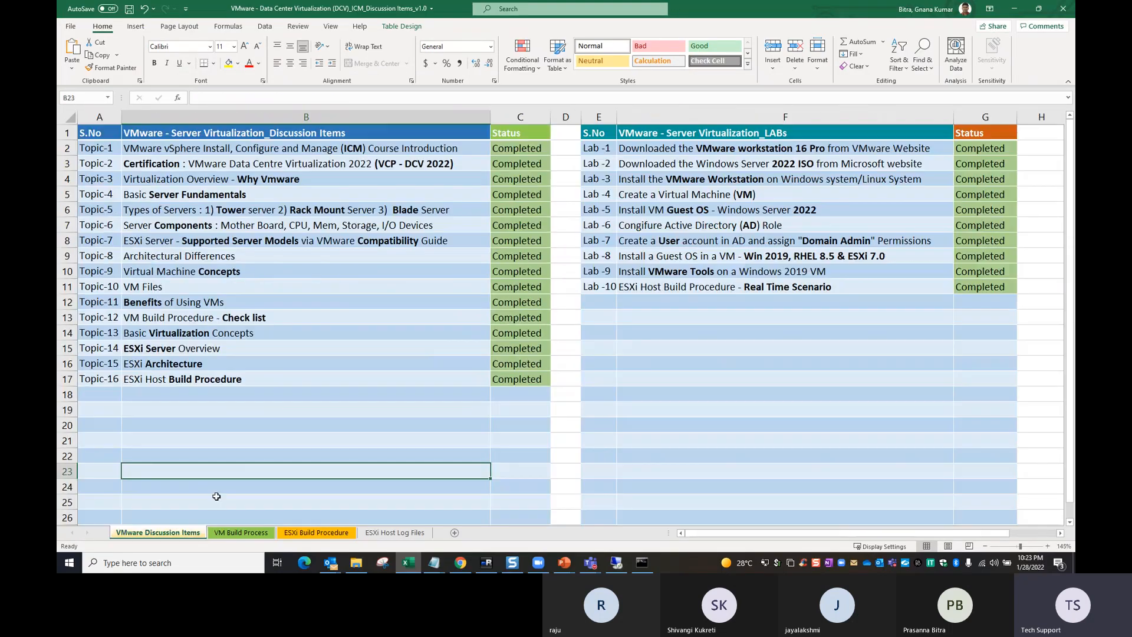
left_click(137, 532)
mouse_move(566, 565)
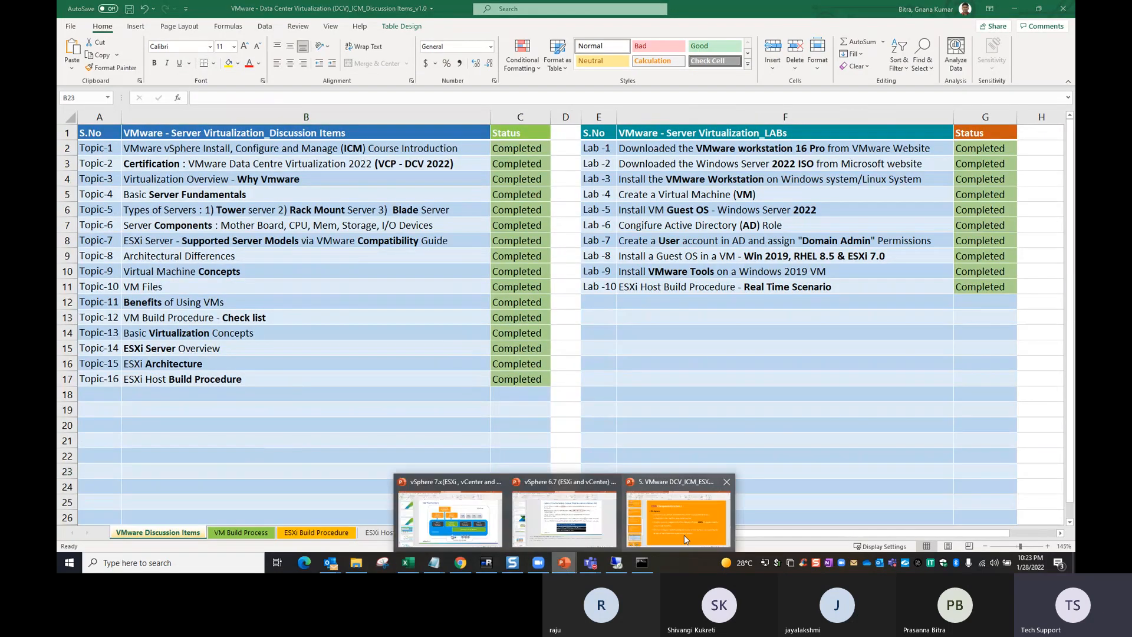
left_click(678, 513)
left_click_drag(441, 5, 58, 58)
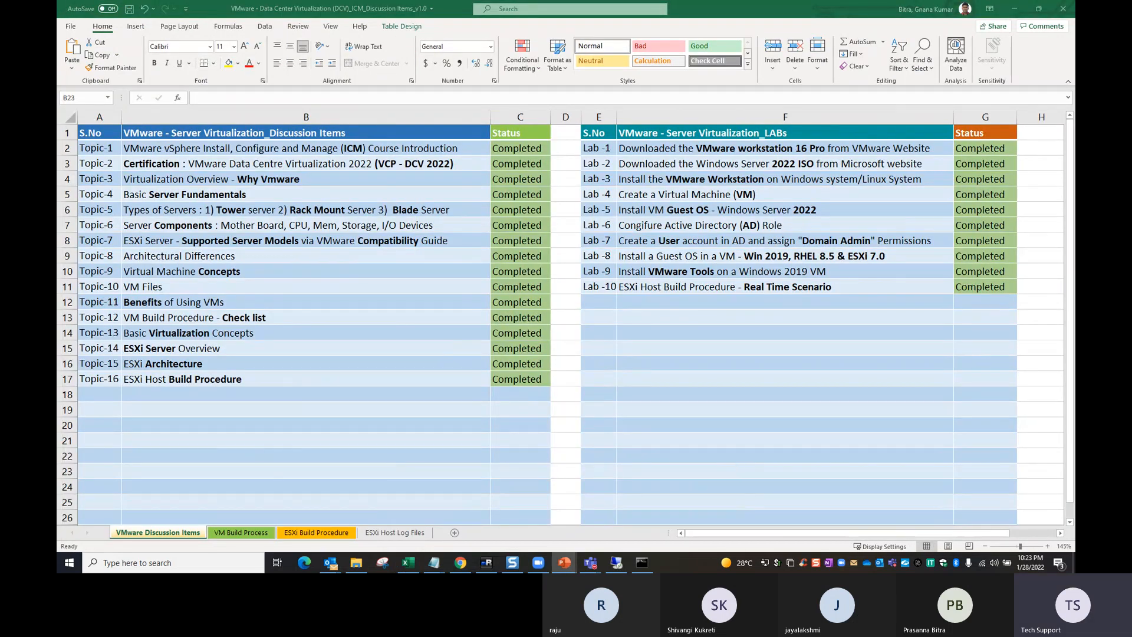
- Extend the topic numbering in the S.No column down to Topic-19
left_click(104, 395)
left_click_drag(112, 363, 203, 427)
left_click(204, 427)
- Enter "ESXi Components" as the discussion item for Topic-17
left_click(167, 392)
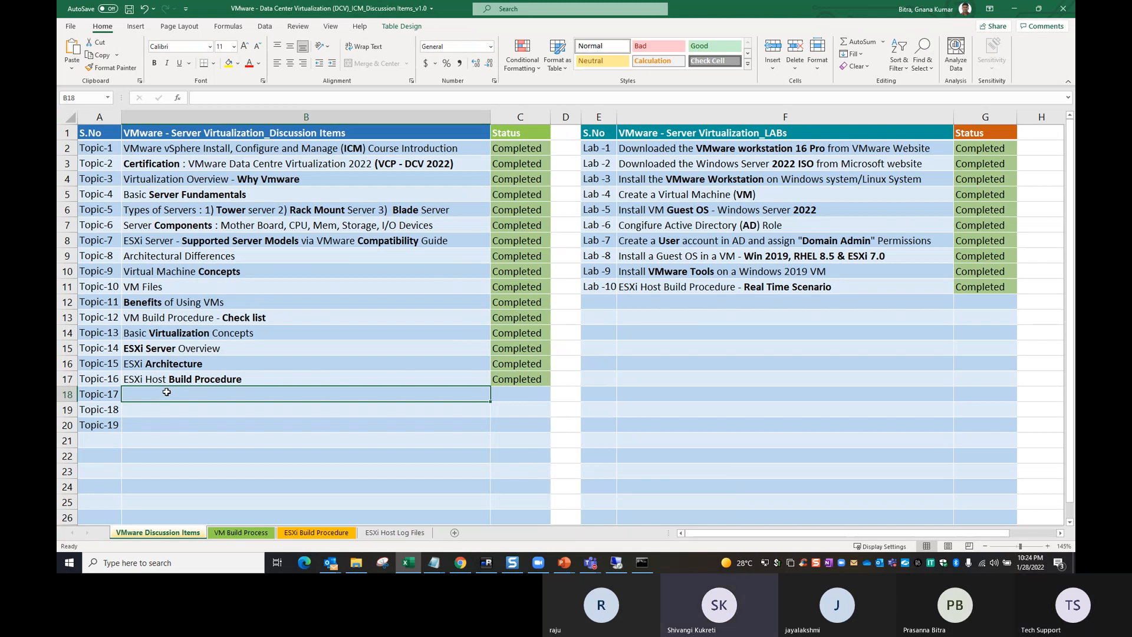
type("E")
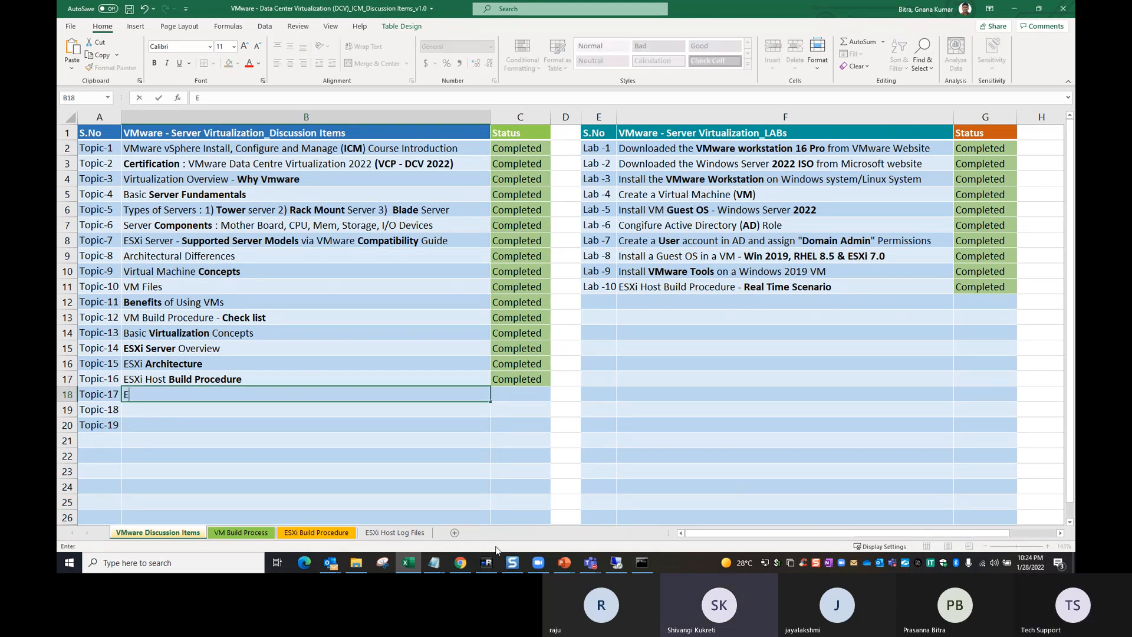
type("SXi Comp")
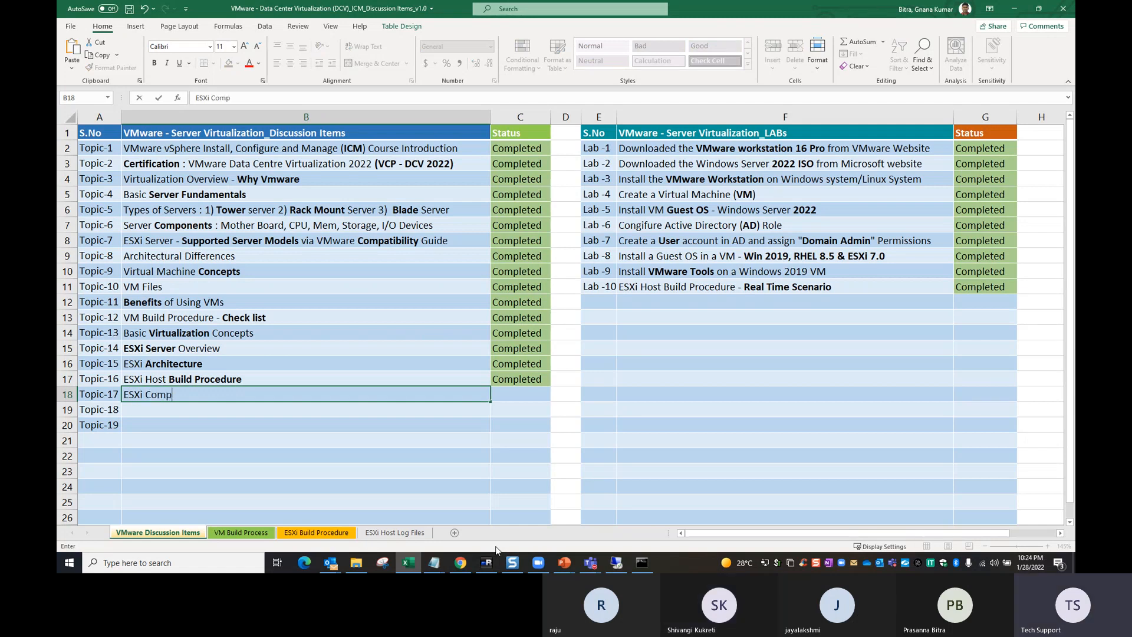
type("onents")
key("Return")
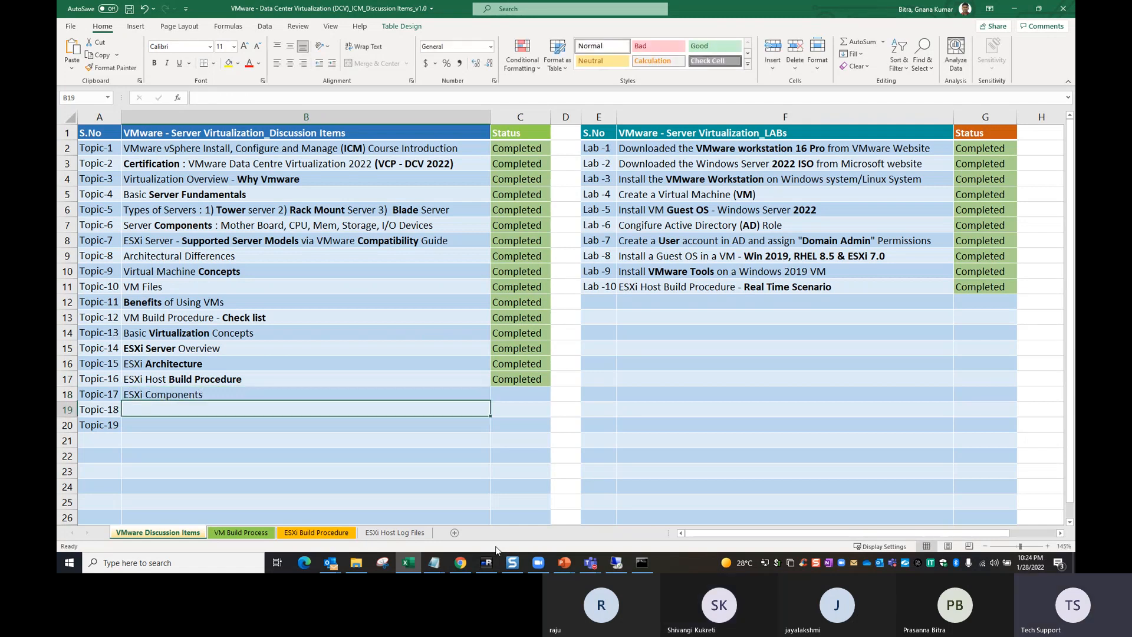
- Glance at the presentation and enter "ESXi Management Interfaces" as the discussion item for Topic-18
key("alt+Tab")
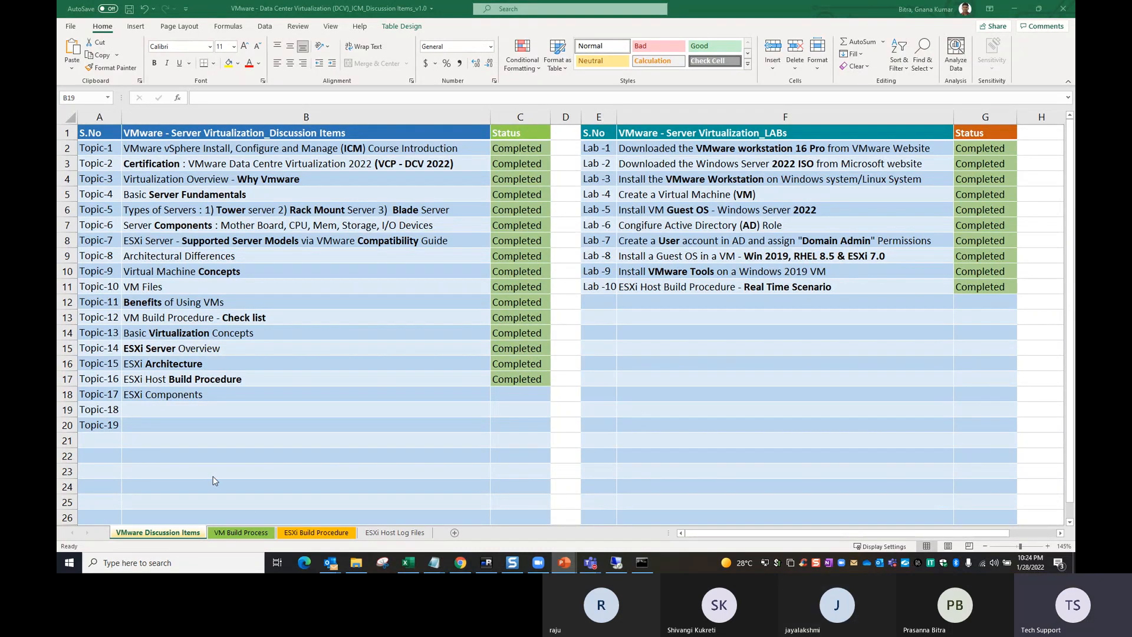
left_click(197, 413)
type("ESXi")
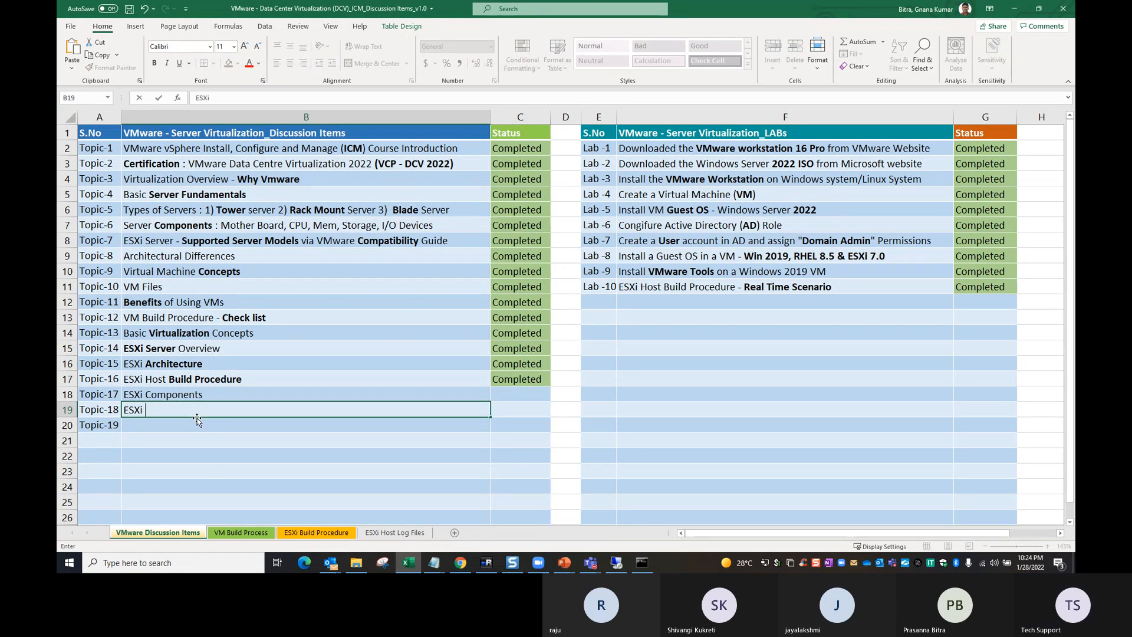
type(" Management Interfaces")
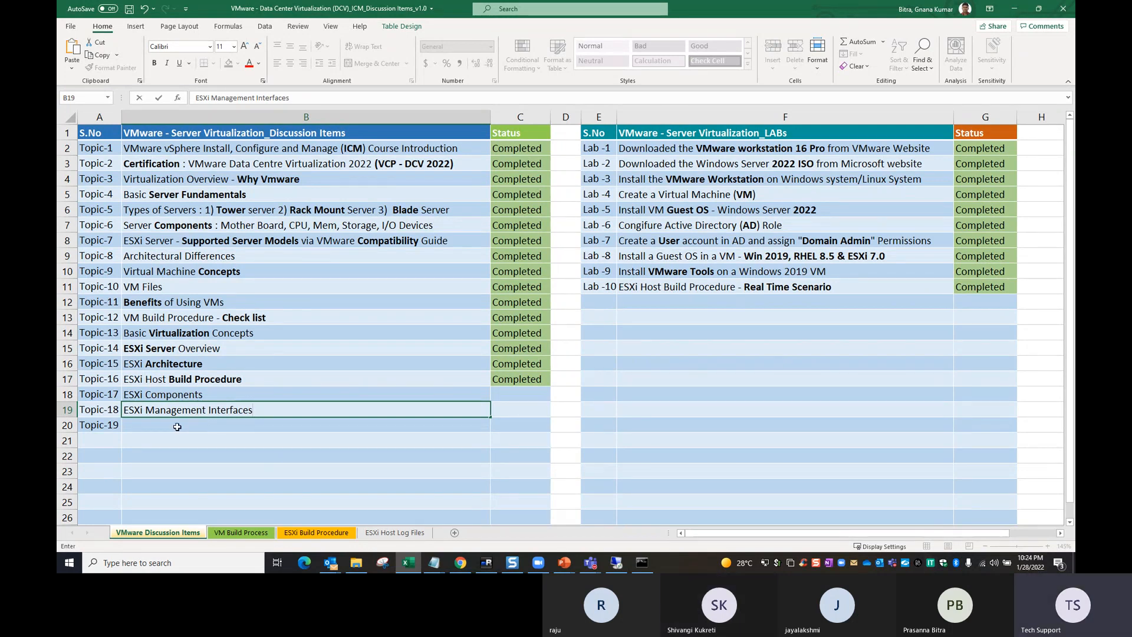
- Enter "ESXi Log Files" as the discussion item for Topic-19
left_click(183, 425)
type("ESXi")
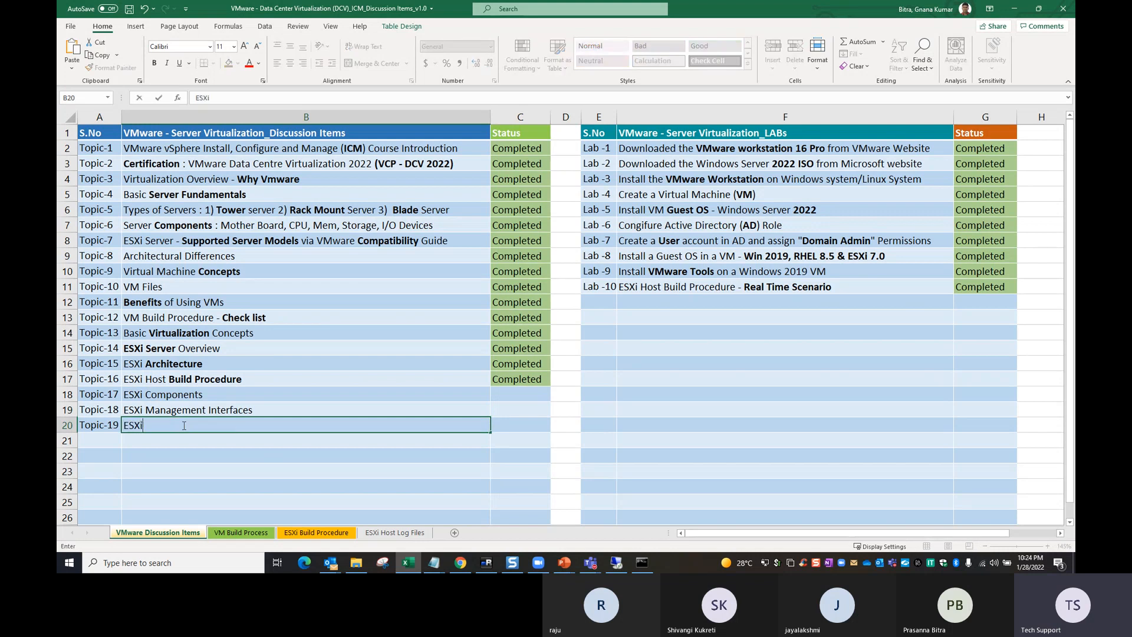
type(" Log Files")
key("Return")
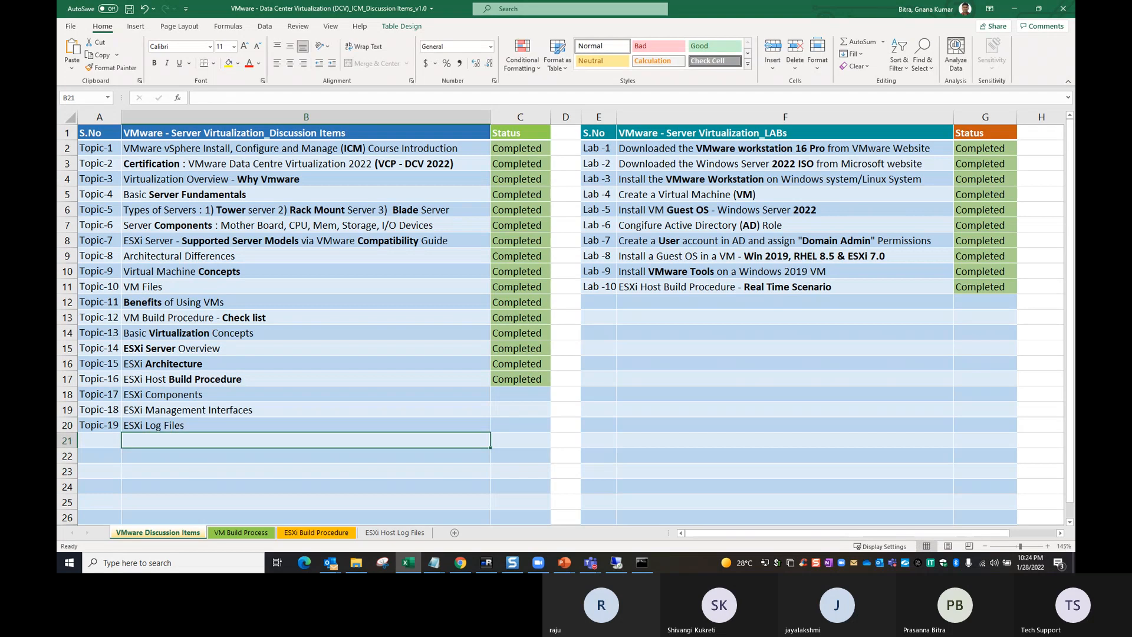
- Fill the Completed status down for Topic-17 through Topic-19
key("alt+Tab")
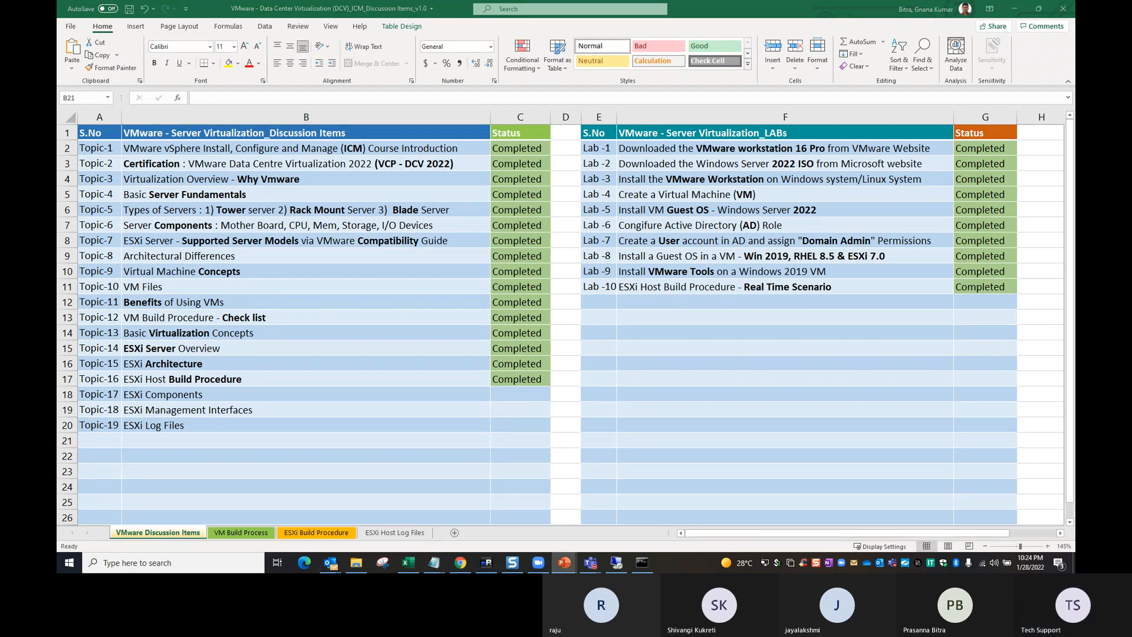
key("alt+Tab")
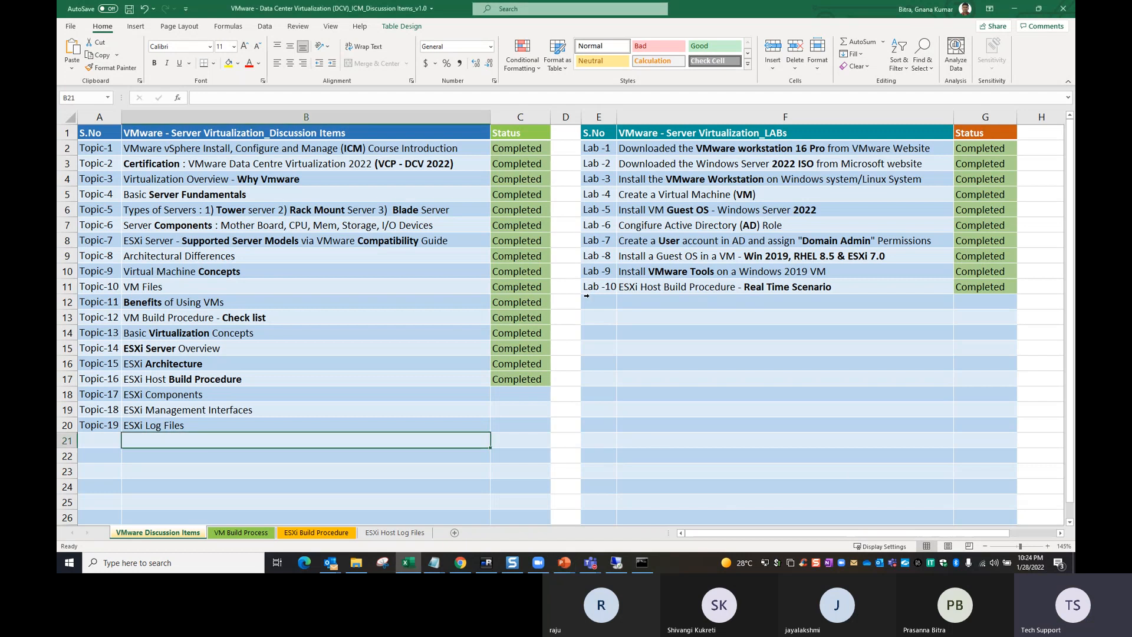
left_click_drag(517, 381, 526, 423)
key("ctrl+d")
left_click(628, 394)
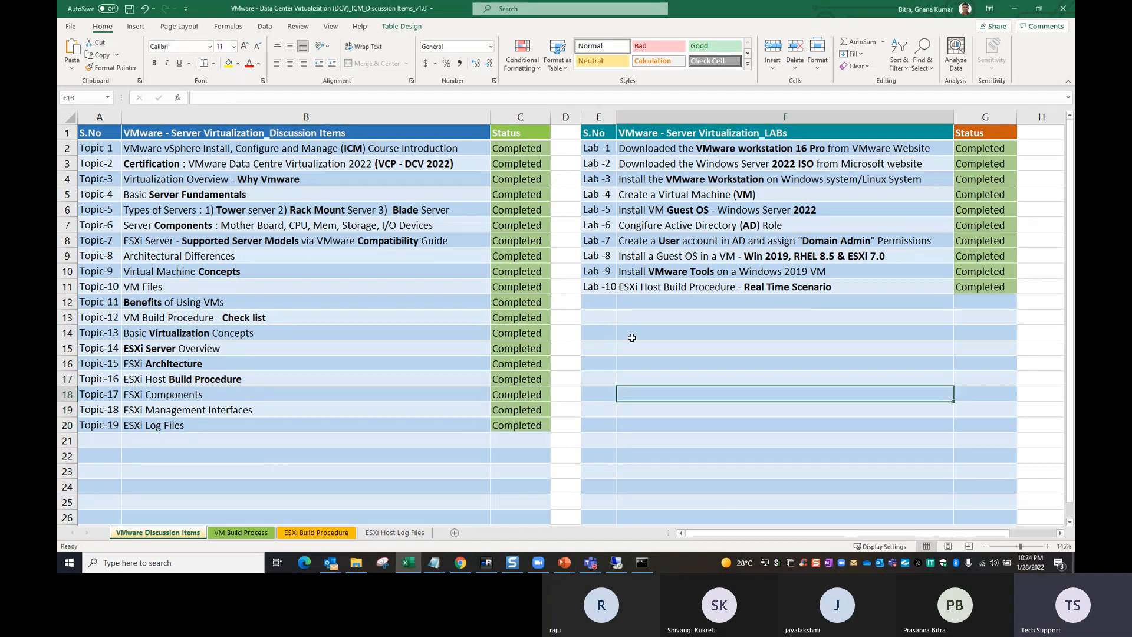
- Extend the lab numbering down to Lab -13 and highlight the Lab -10 title
left_click_drag(595, 271, 617, 334)
left_click(644, 306)
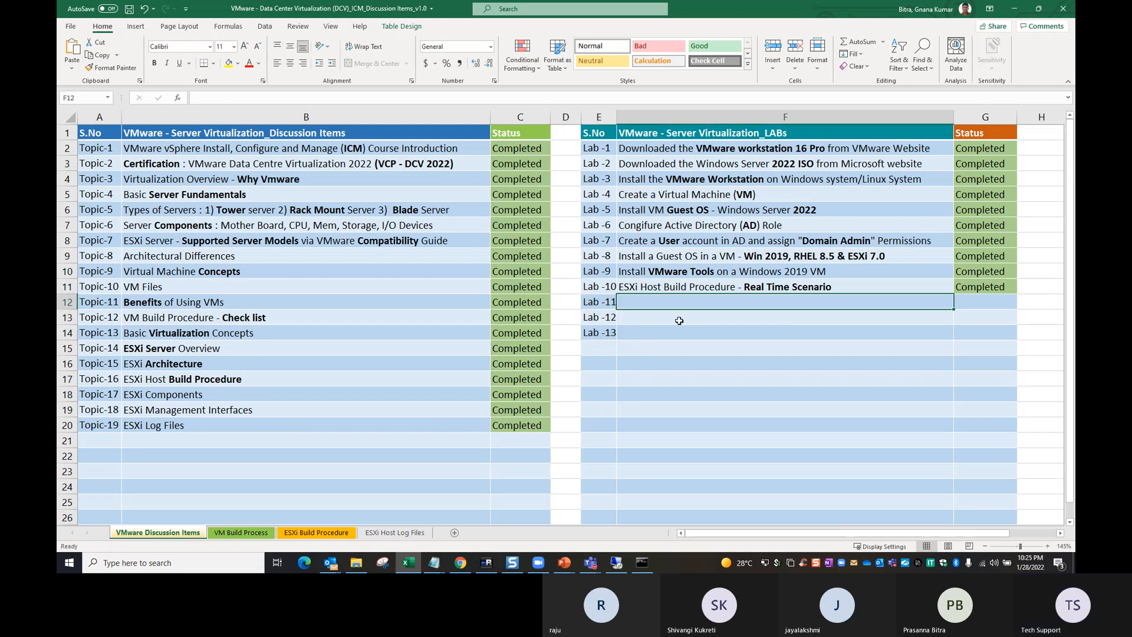
left_click(701, 283)
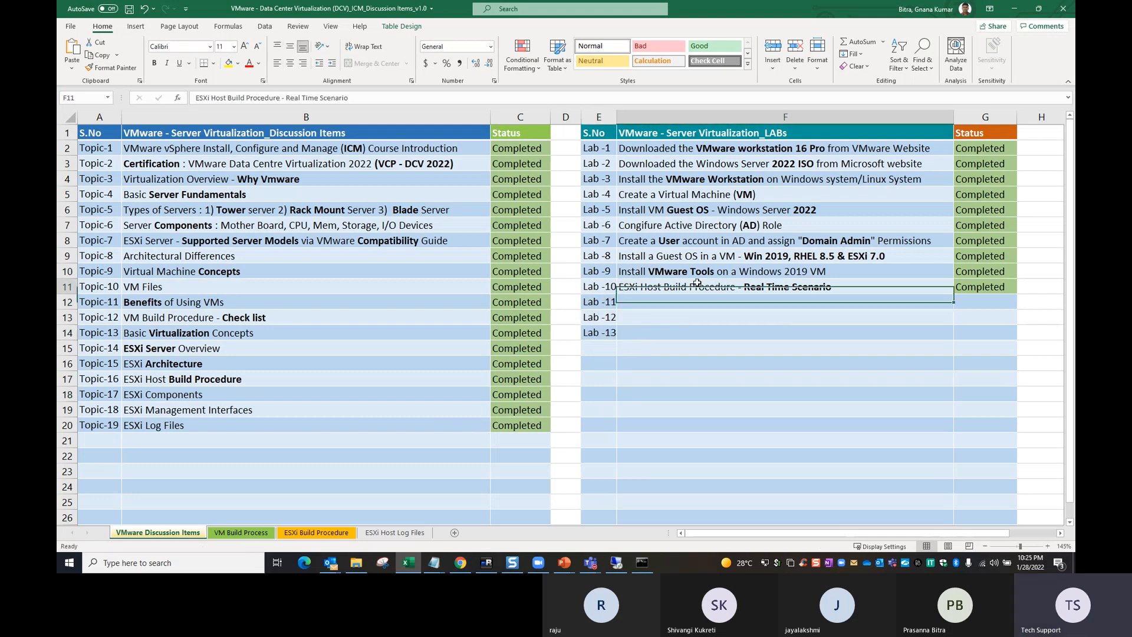
double_click(849, 289)
left_click_drag(849, 289, 731, 275)
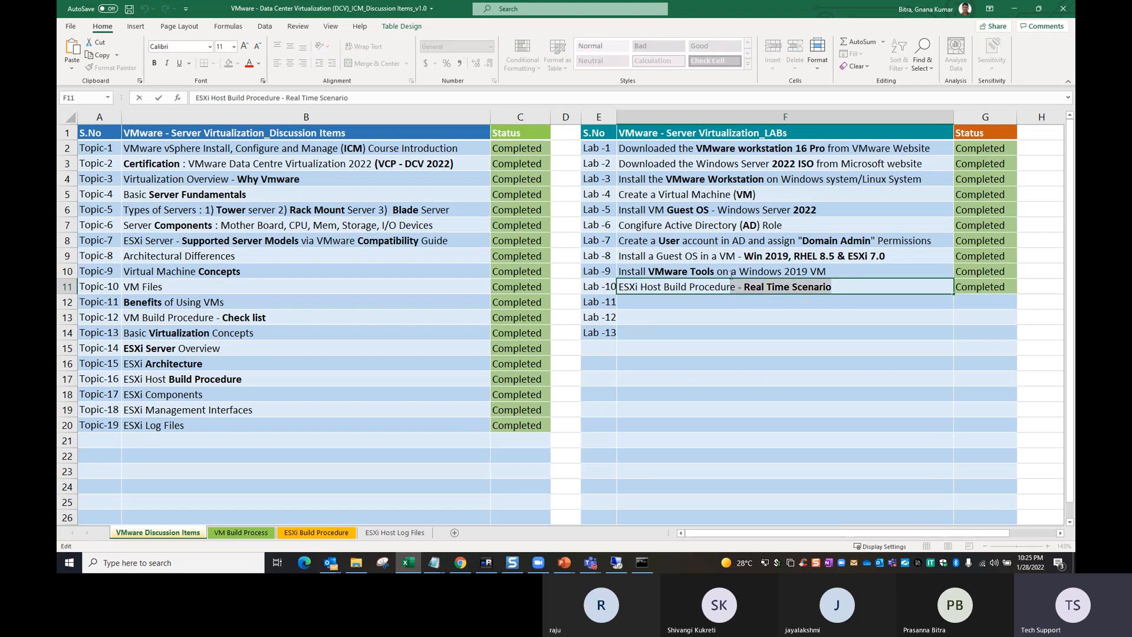
key("Escape")
- Enter "ESXi host management Interfaces - GUI, Cli" as the lab title for Lab -11
left_click(651, 300)
type("ESXi Host Build Procedure - Real Time Scenario")
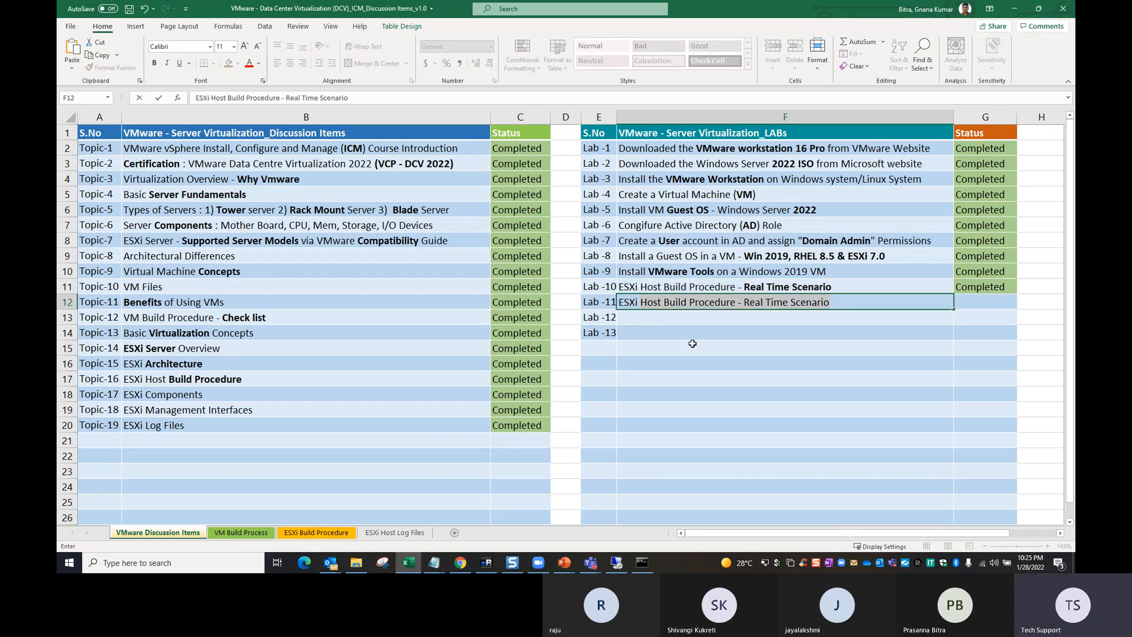
type("host ")
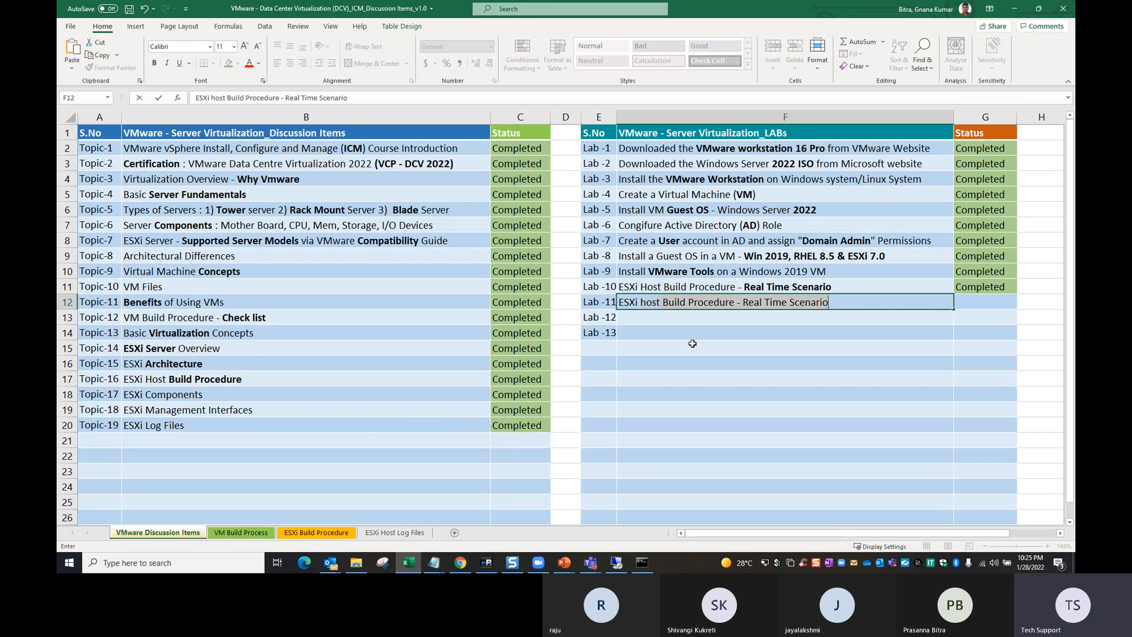
type("manag")
key("BackSpace")
key("BackSpace")
key("BackSpace")
key("BackSpace")
key("BackSpace")
type("man")
key("BackSpace")
key("BackSpace")
type("anagement Int")
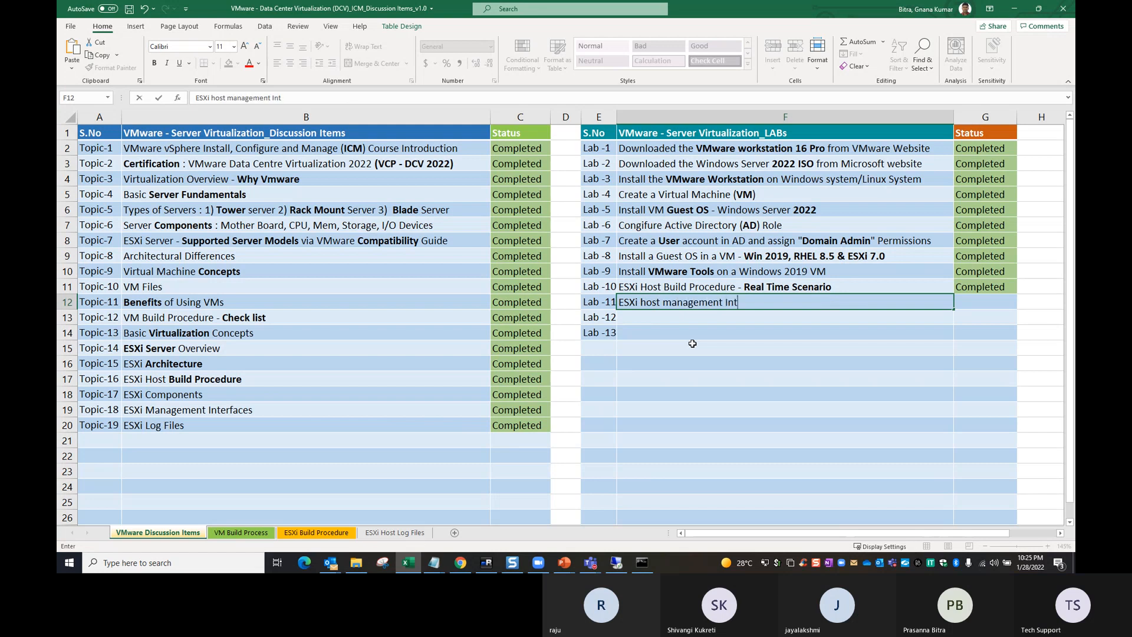
type("erfaces - GUI,")
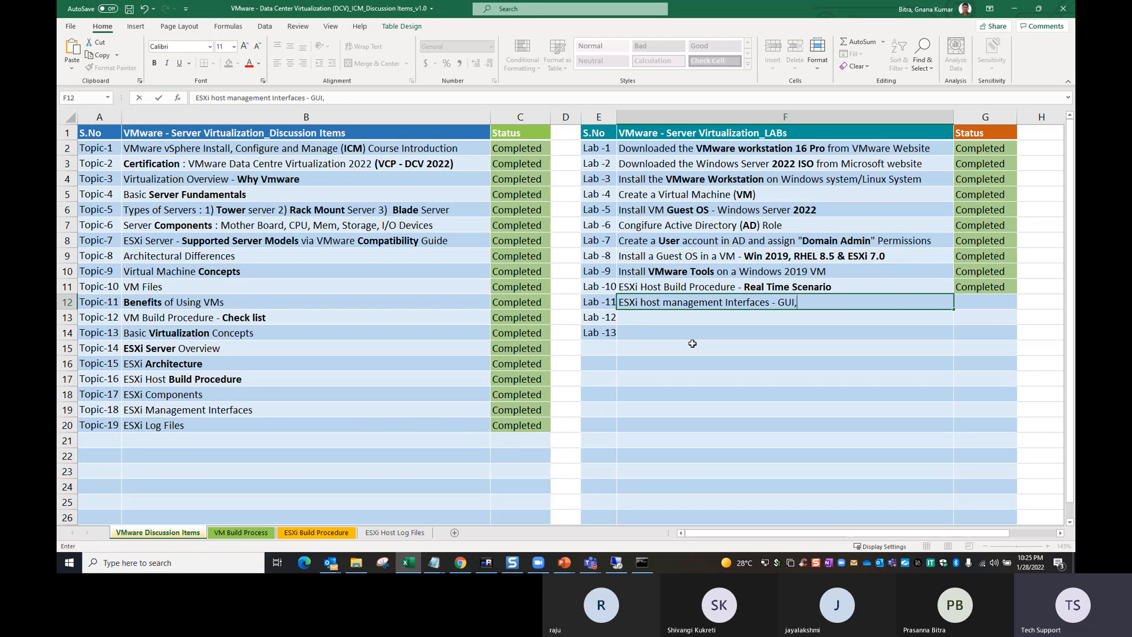
type(" c")
key("BackSpace")
type("CLi")
key("BackSpace")
key("BackSpace")
type("li")
left_click(773, 331)
- Append "& Win SCP" to the end of the Lab -11 title
double_click(822, 301)
type("& wIN")
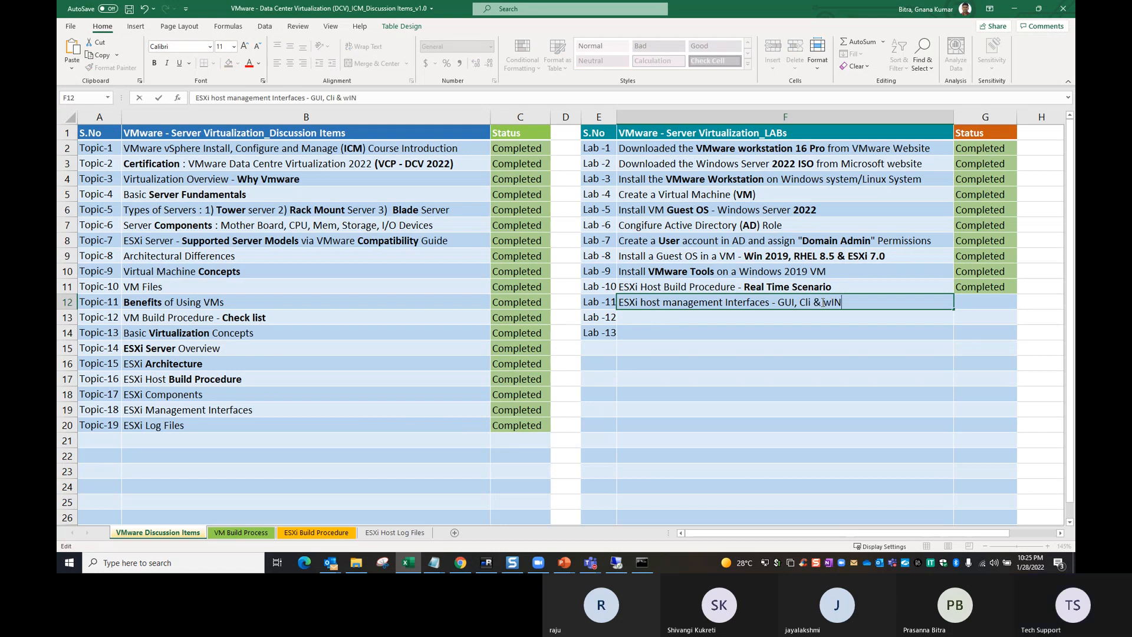
key("BackSpace")
key("BackSpace")
key("BackSpace")
type("Win SCP")
- Insert "- vSphere Host client" after "GUI" in the Lab -11 title
left_click(795, 303)
type("- ")
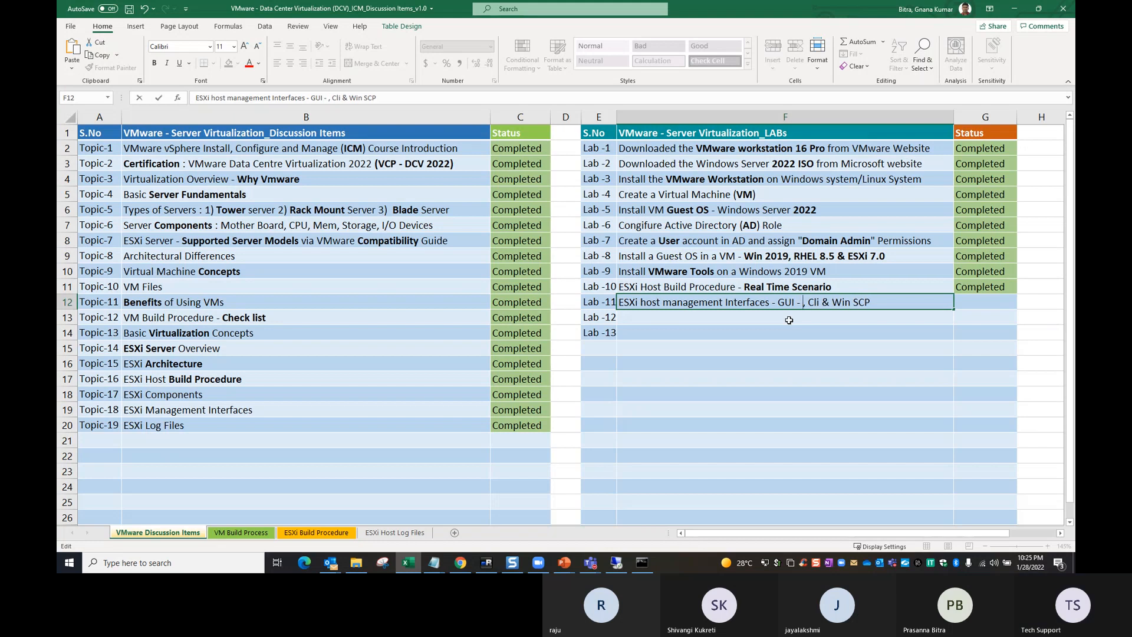
type("vSPhere")
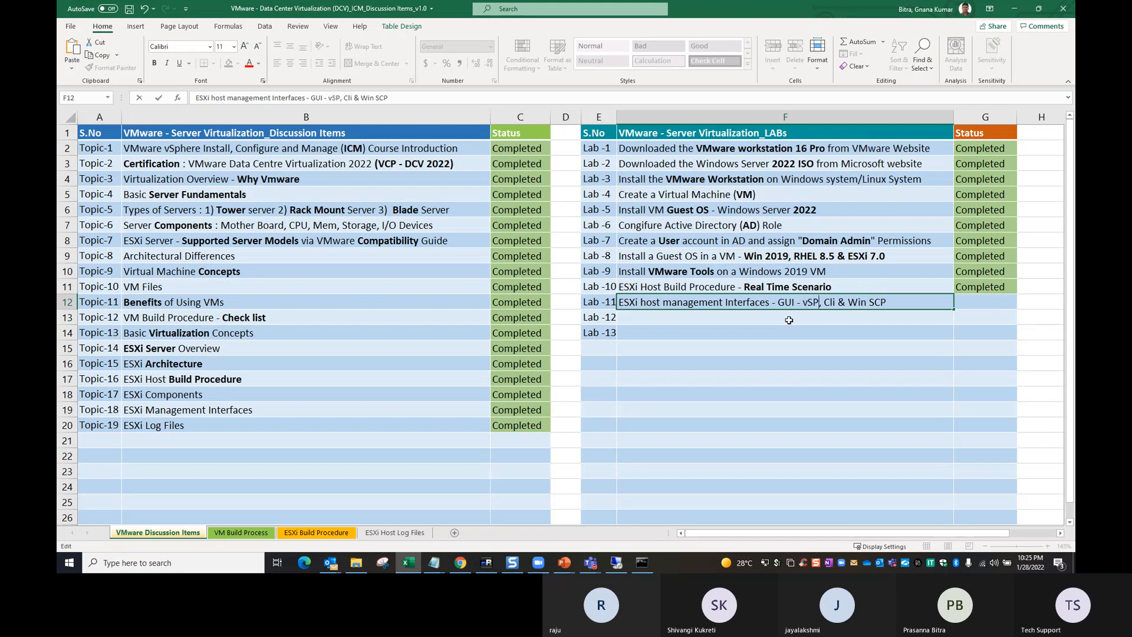
key("BackSpace")
key("BackSpace")
key("BackSpace")
key("BackSpace")
key("BackSpace")
type("p")
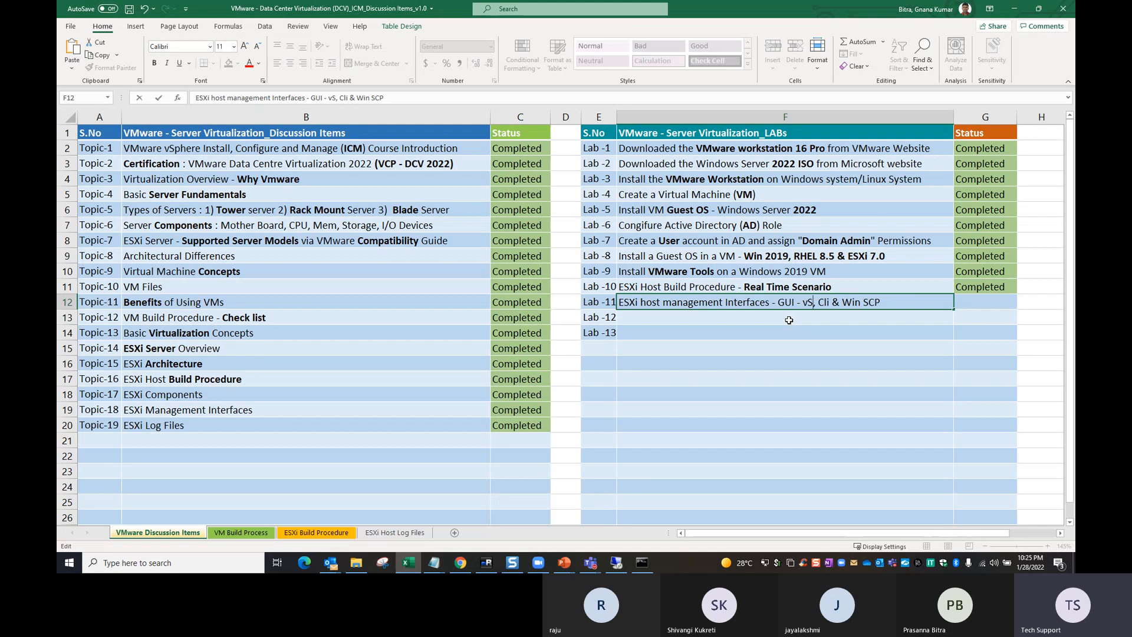
type("here Host ")
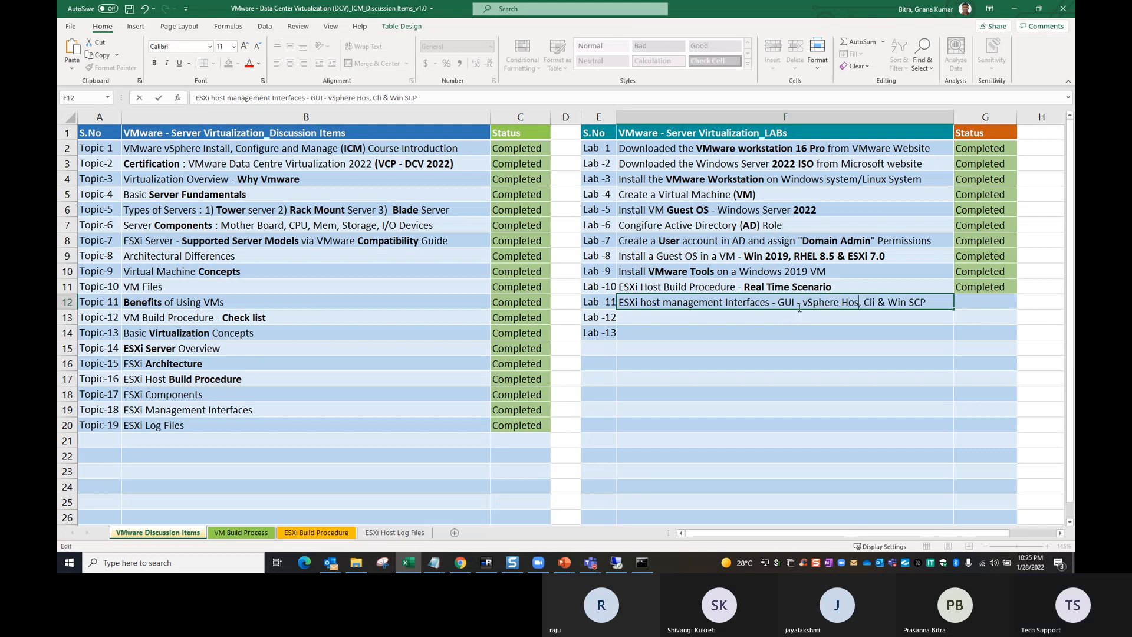
type("client")
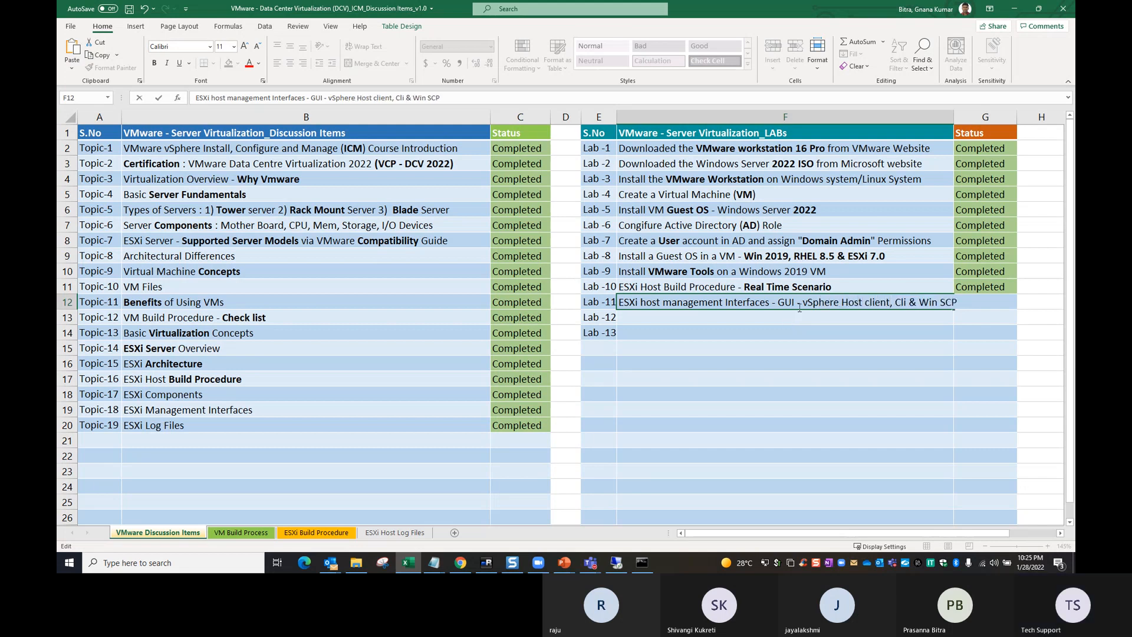
left_click(877, 396)
- Widen the labs title column to fit the Lab -11 entry and fill the Completed status down to Lab -11
left_click_drag(952, 121, 987, 121)
left_click_drag(1017, 287, 1023, 303)
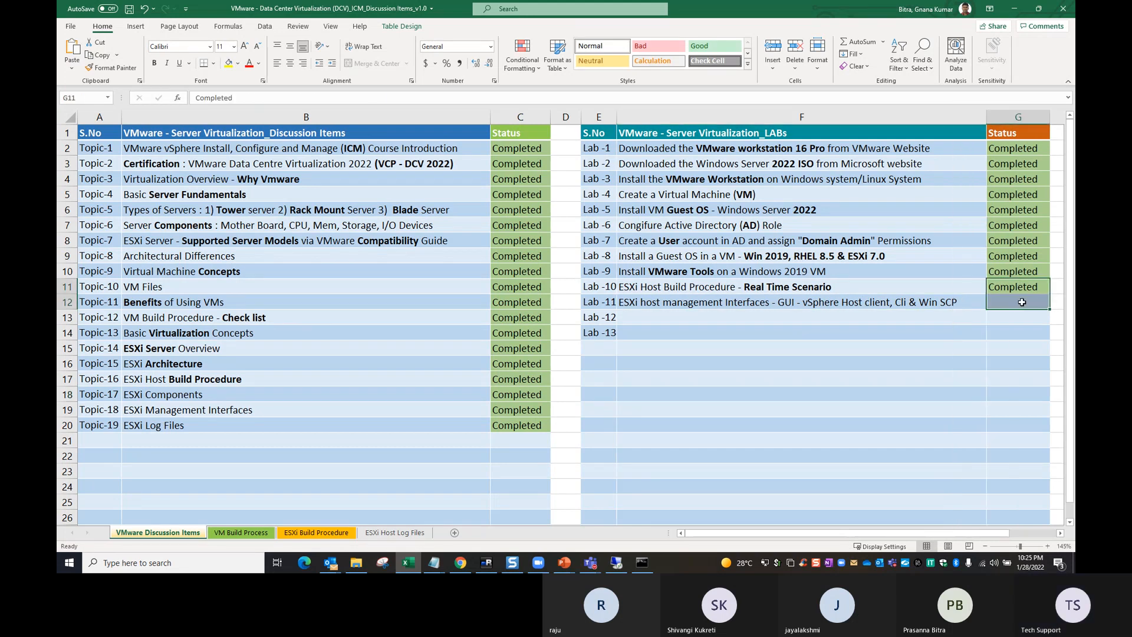
key("ctrl+d")
- Enter "ESXi host Navigation DCUI, Host client, Putty, Win SCP" as the lab title for Lab -12
left_click(780, 317)
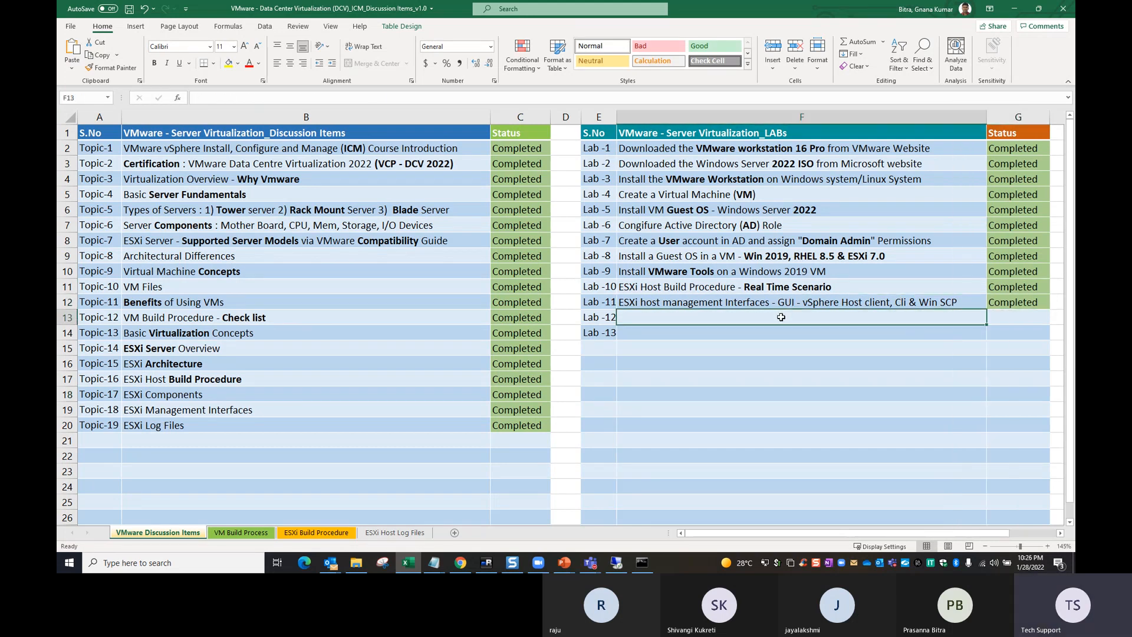
type("ESXi N")
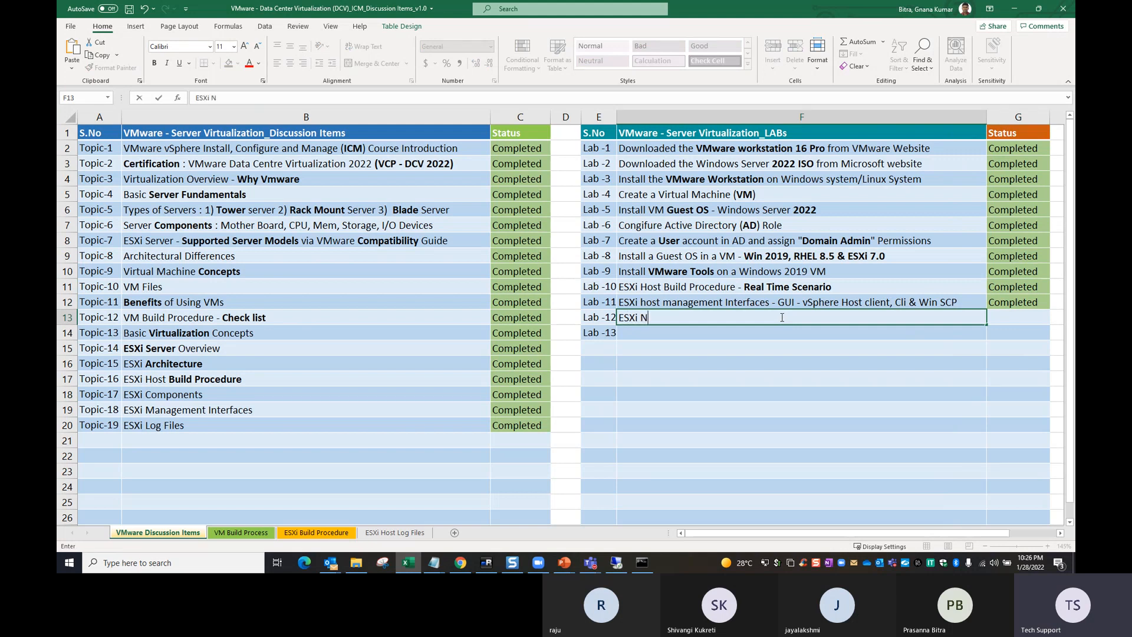
key("BackSpace")
type("host")
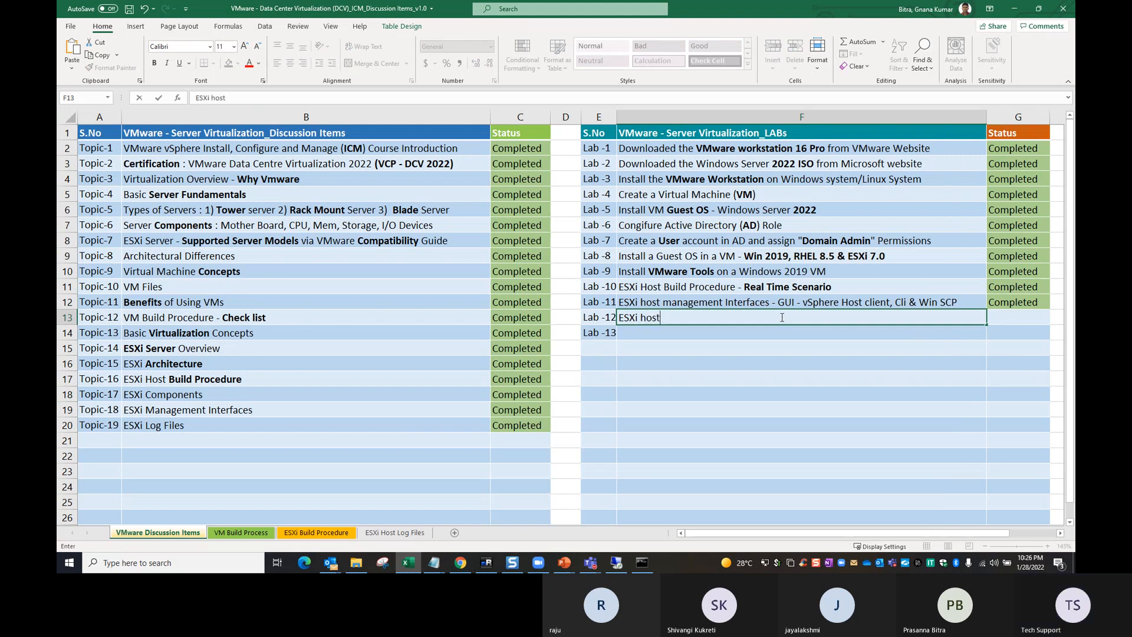
type(" Navi")
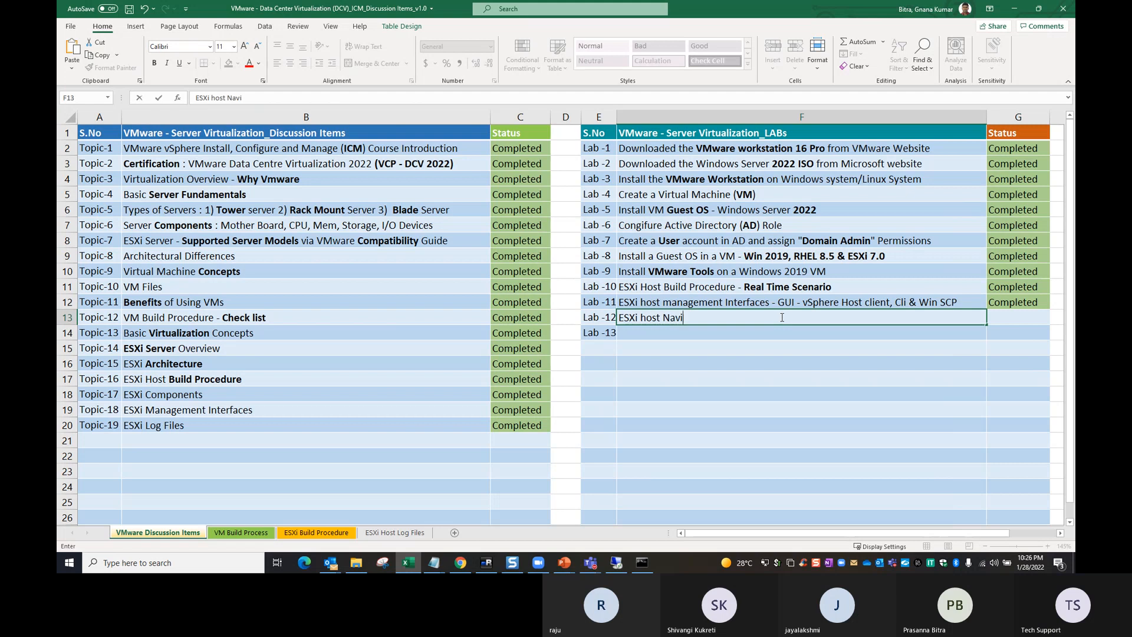
type("gation DCUI, Host cl")
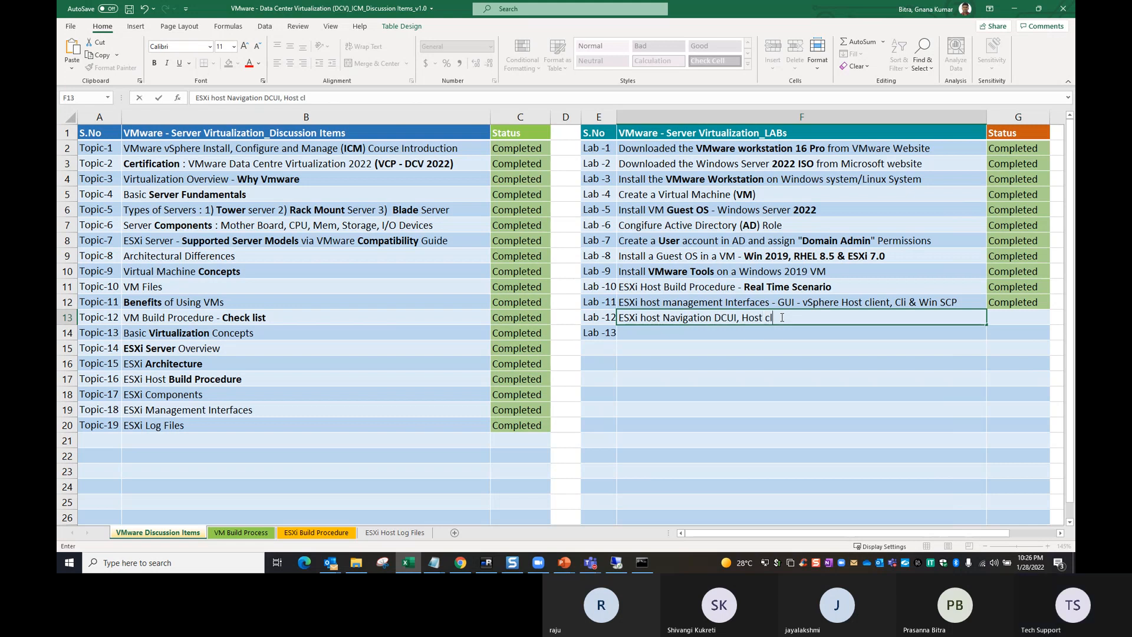
type("ient, Putty, Winc")
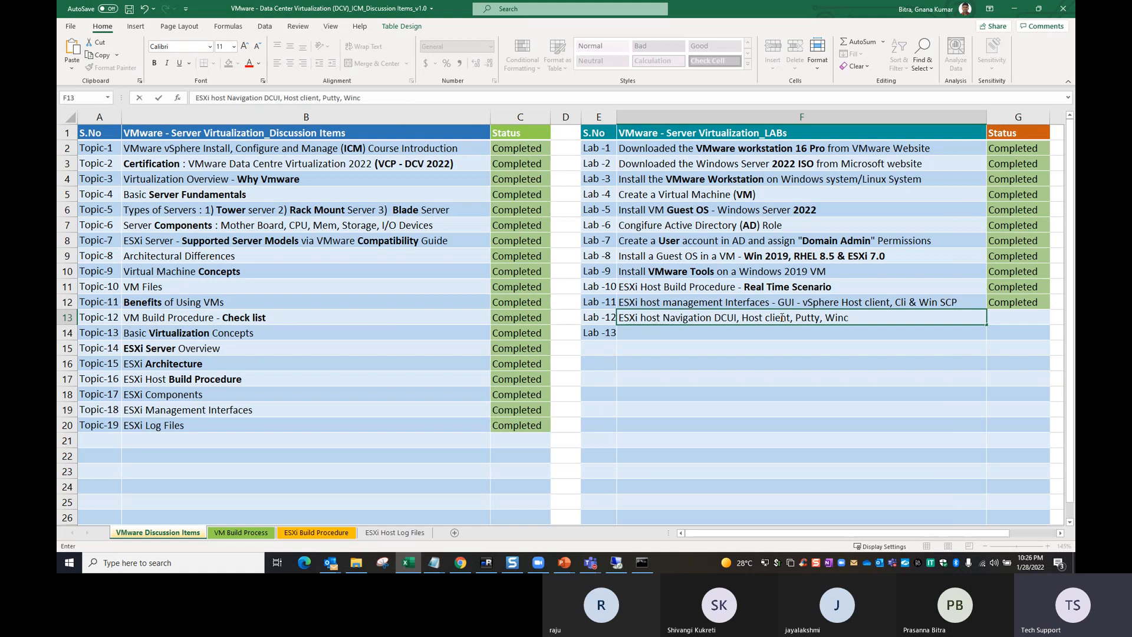
key("BackSpace")
type("Scp")
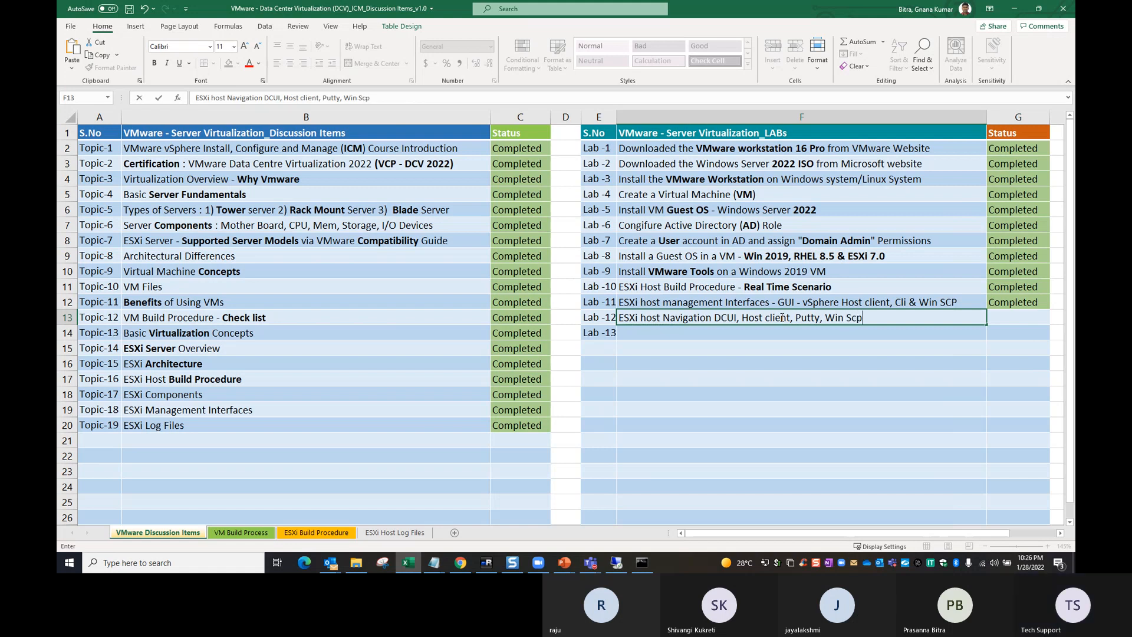
key("BackSpace")
key("BackSpace")
type("CP")
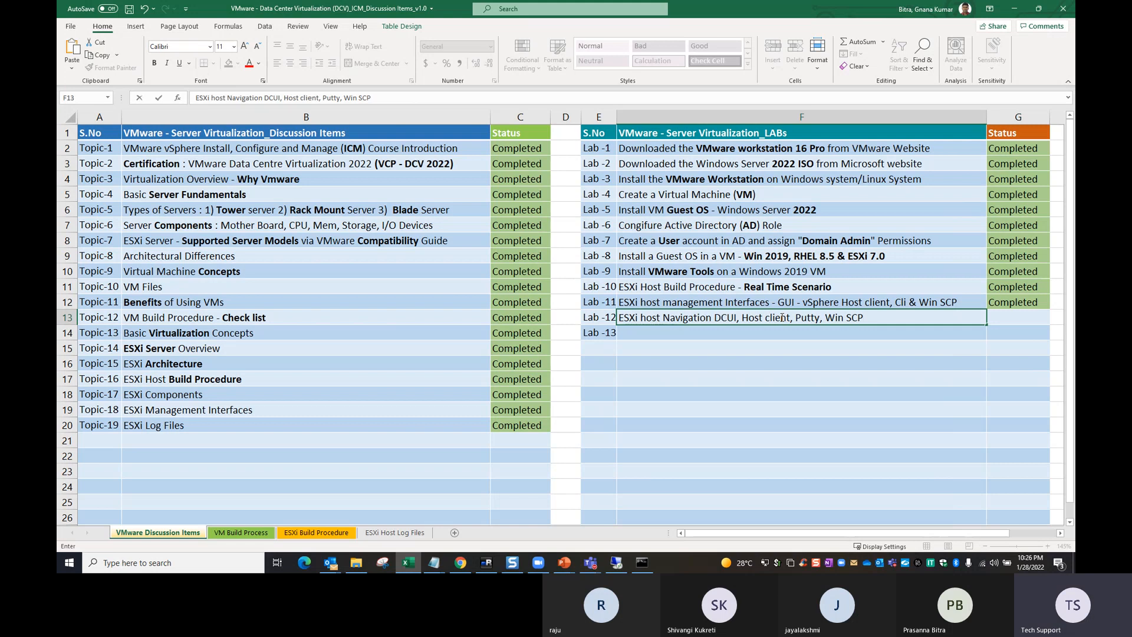
key("Return")
- Enter "Create a VM at ESXi Level" as the lab title for Lab -13
type("es")
key("BackSpace")
key("BackSpace")
type("ESX")
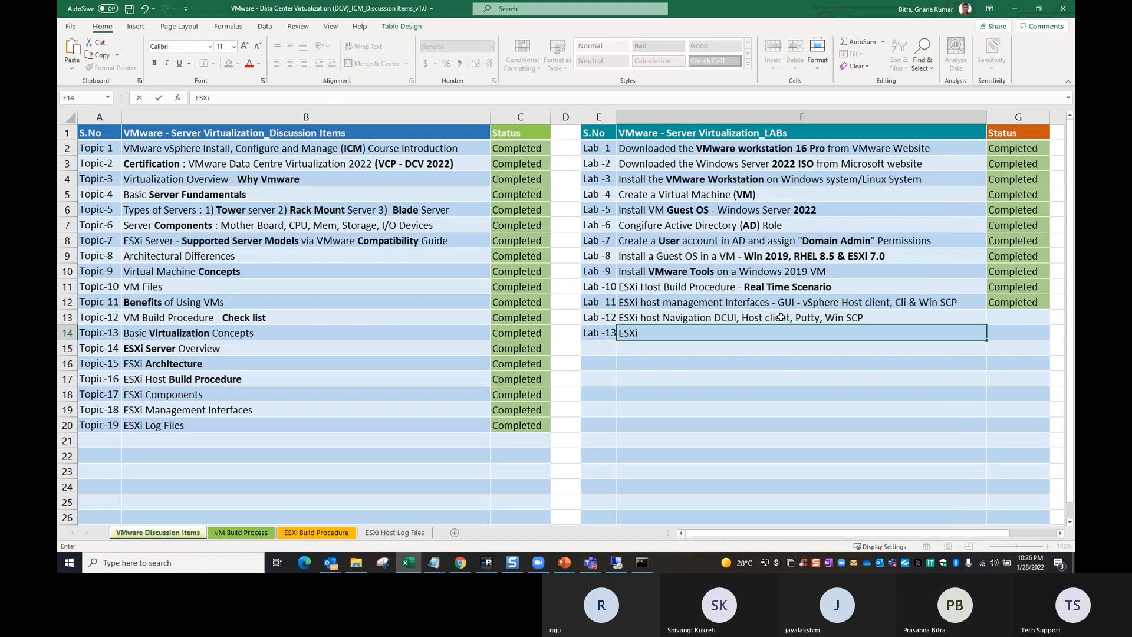
type("i")
key("BackSpace")
key("BackSpace")
key("BackSpace")
key("BackSpace")
type("Create a VM at H")
key("BackSpace")
type("ESXi Level")
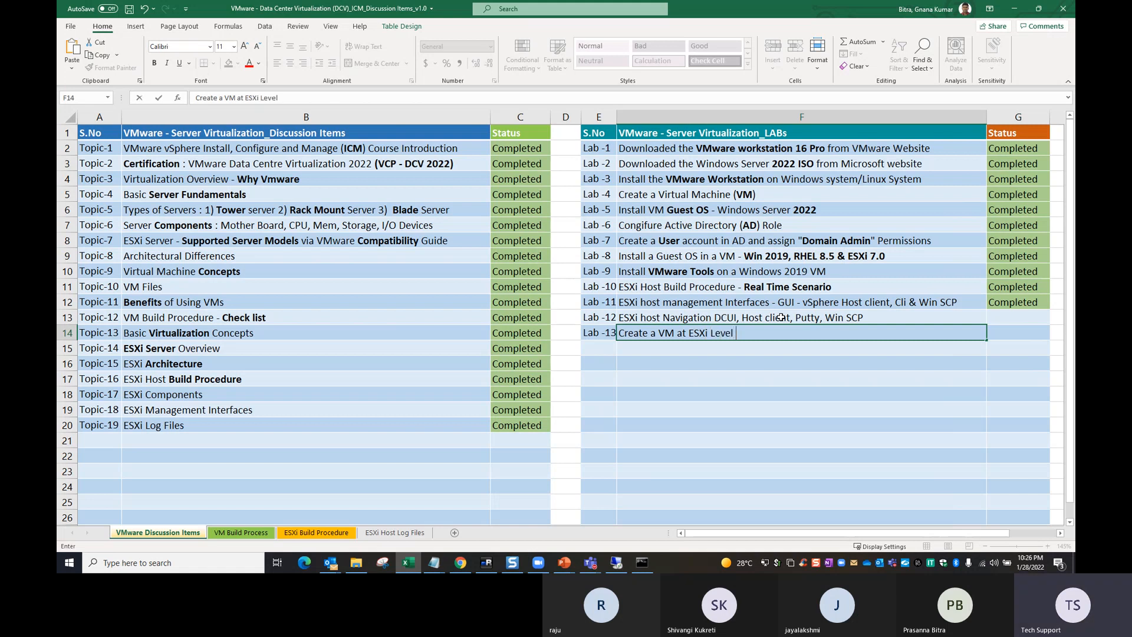
key("Return")
- Enter "Created a Local Datastore (VMFS)" as the lab title in the row below Lab -13
type("E")
key("BackSpace")
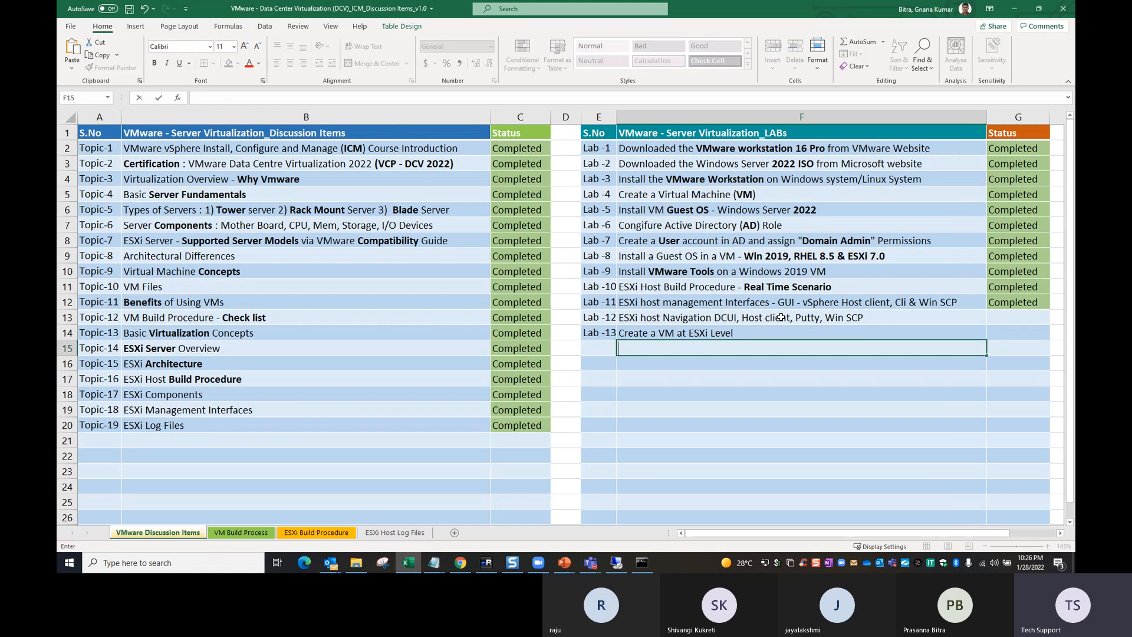
type("ploading")
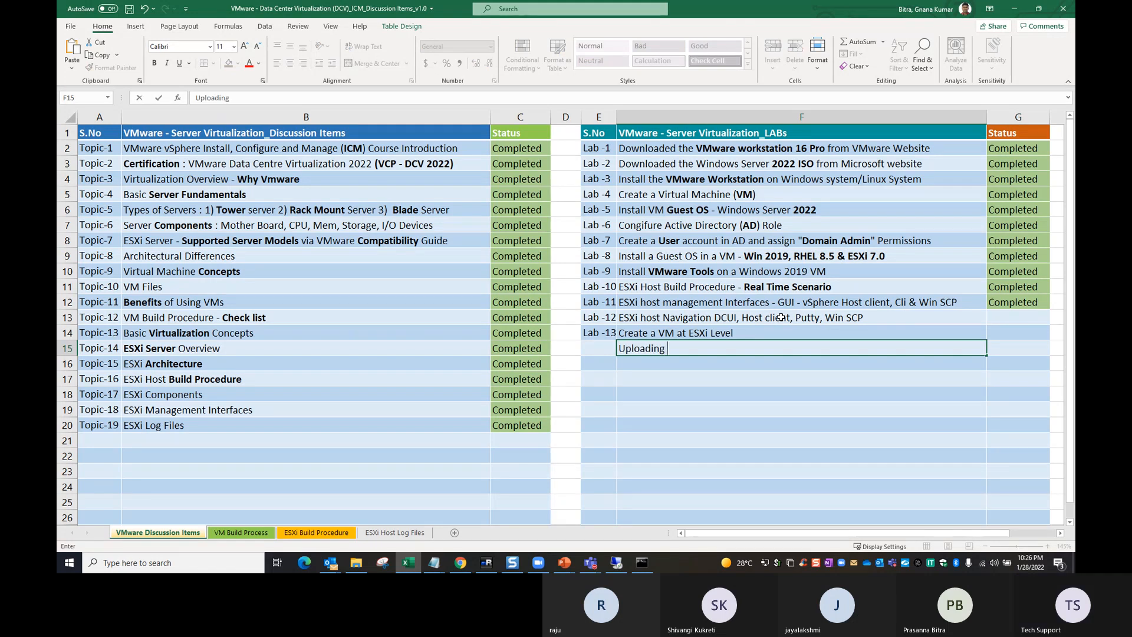
key("BackSpace")
key("BackSpace")
key("BackSpace")
key("BackSpace")
key("BackSpace")
key("BackSpace")
key("BackSpace")
key("BackSpace")
key("BackSpace")
key("BackSpace")
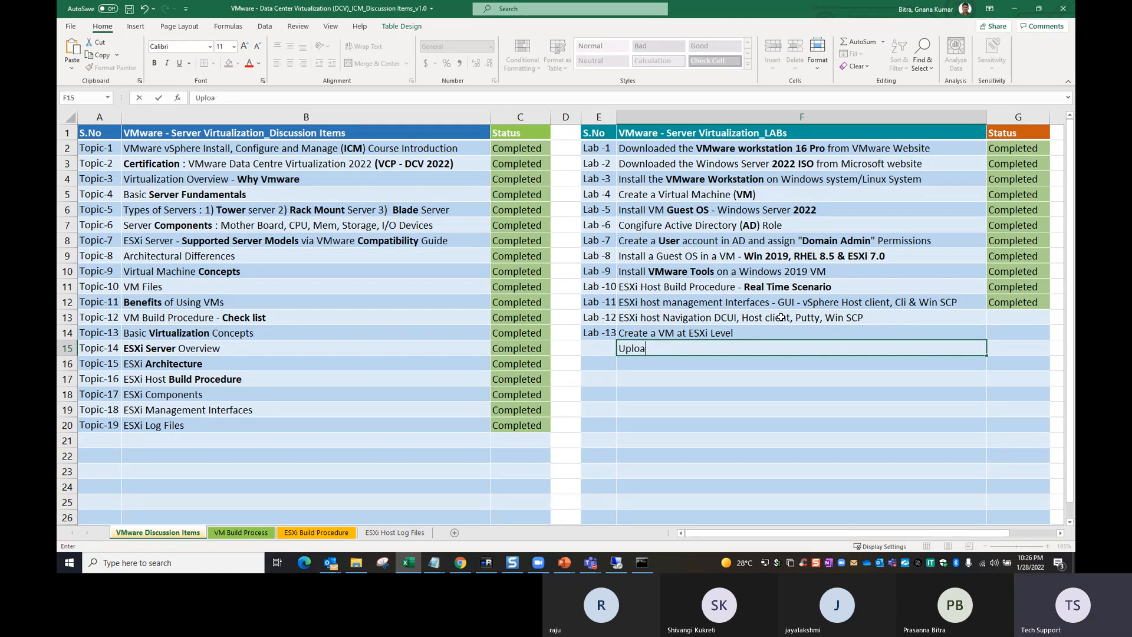
type("CreateD")
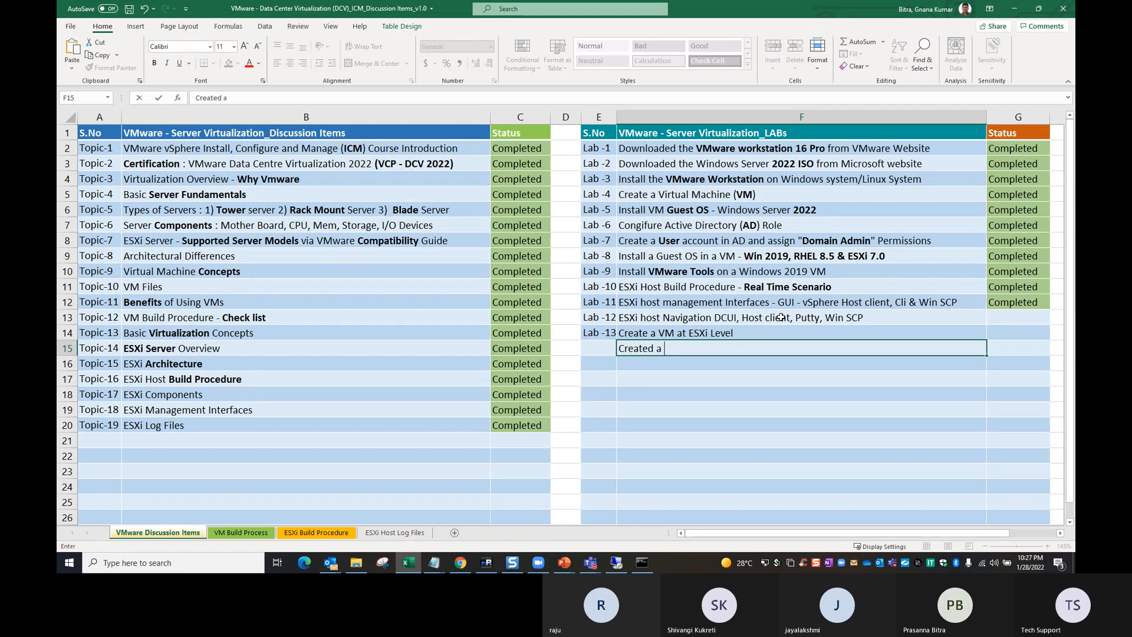
type("a Local Datastore (VMFS")
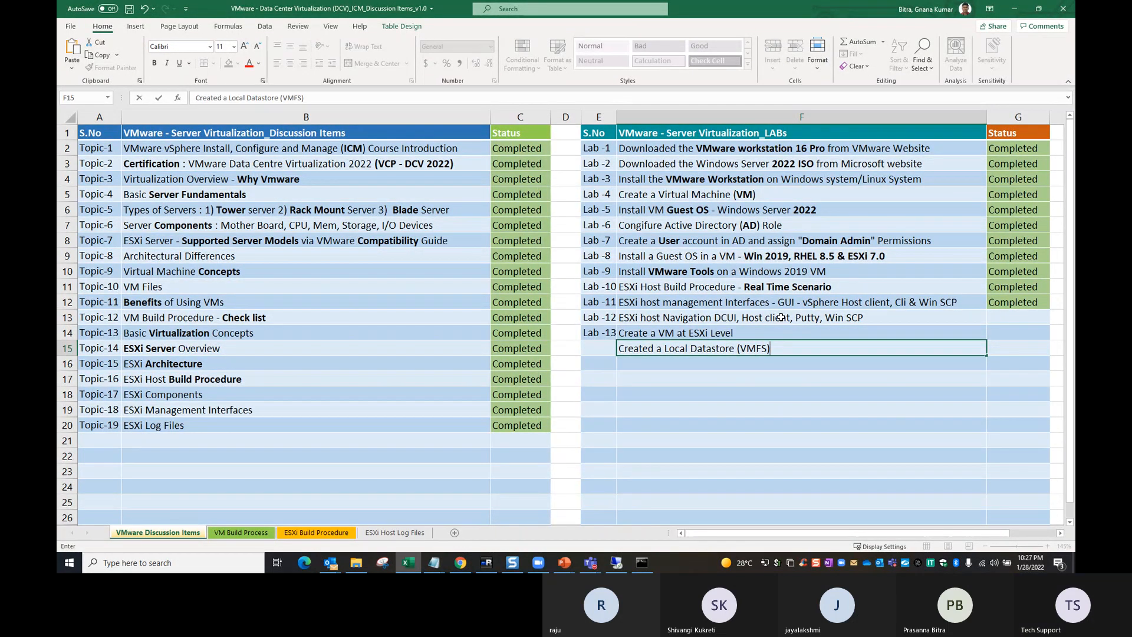
key("Return")
- Enter "Uploaded Windows Server 2022" as the lab title in the row below the Local Datastore entry
type("Upg")
key("BackSpace")
type("loaded Windows ")
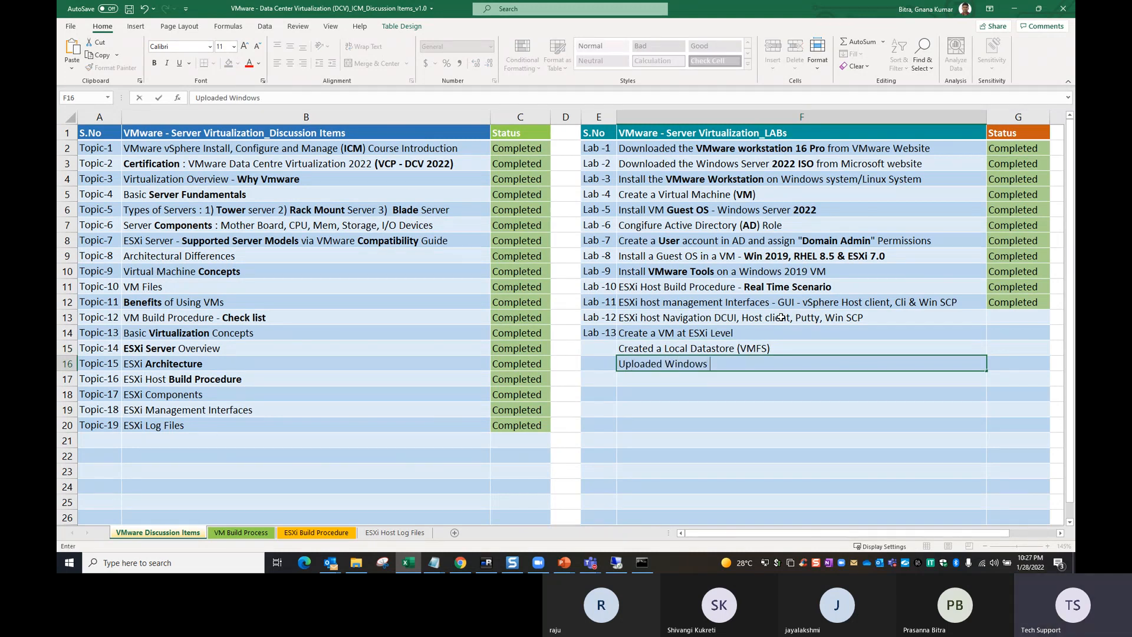
type("Server 2022")
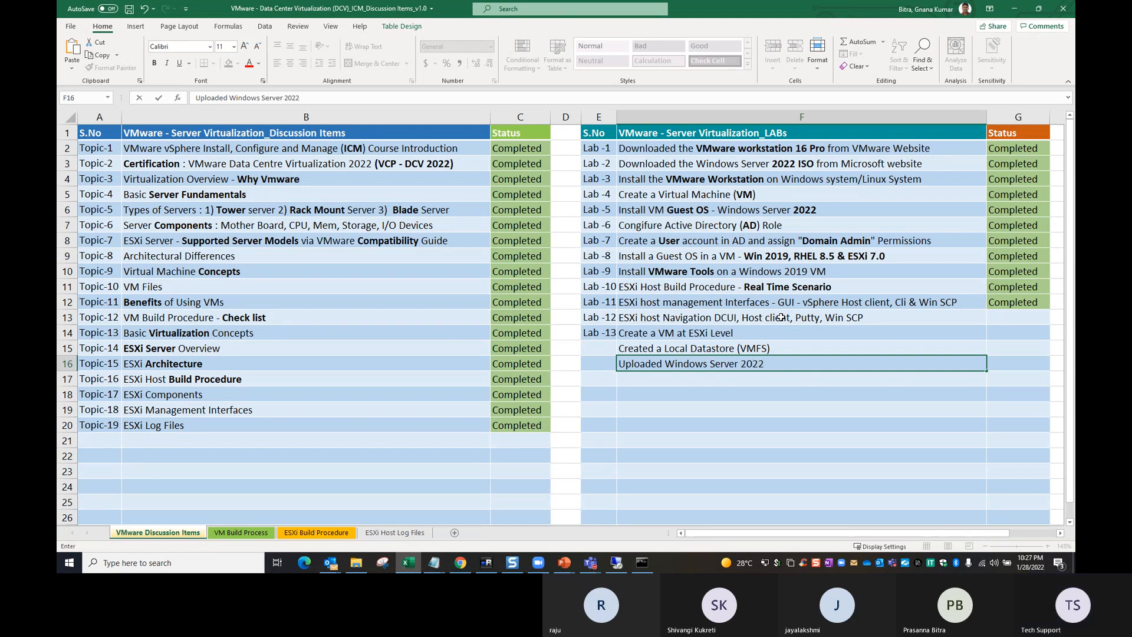
left_click(824, 424)
- Extend the lab numbering down to Lab -15 and fill the Completed status down through Lab -14
left_click_drag(600, 317, 624, 370)
left_click_drag(1000, 307, 1003, 346)
key("ctrl+d")
- Set the Lab -15 status to "In Progress" and shade its cell yellow
left_click(1007, 363)
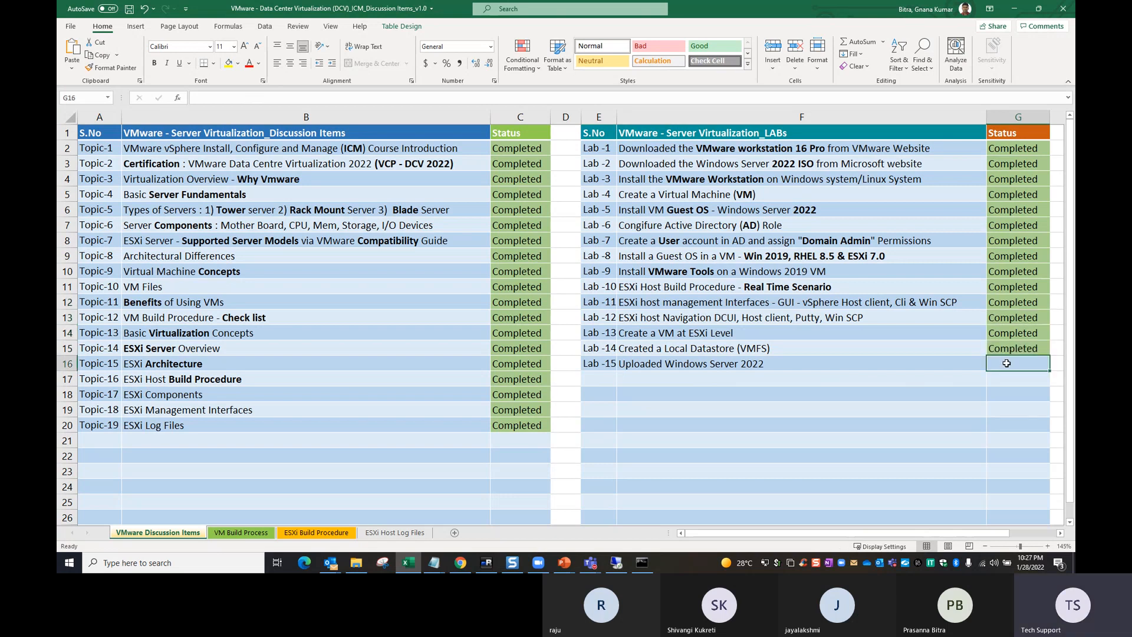
type("In Progress")
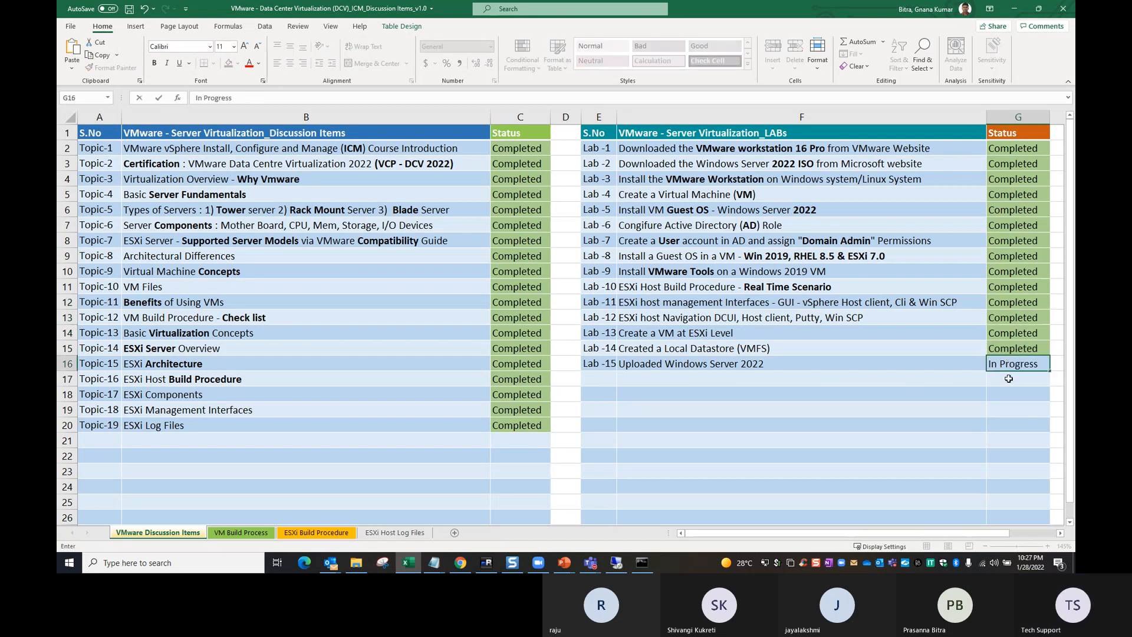
key("Return")
key("Up")
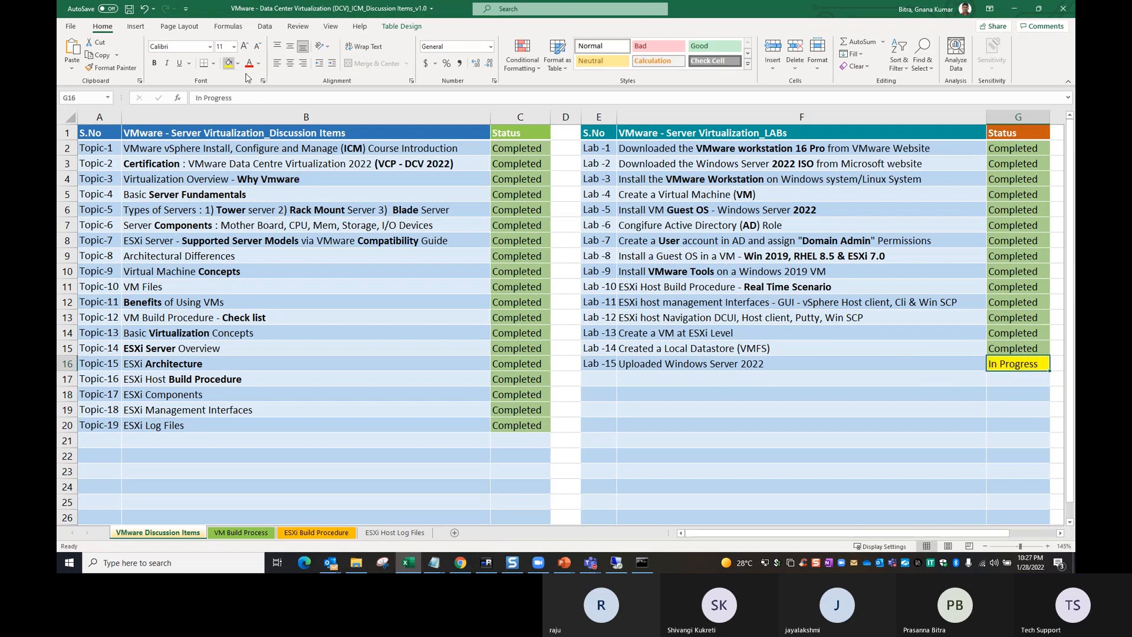
left_click(229, 63)
left_click(790, 395)
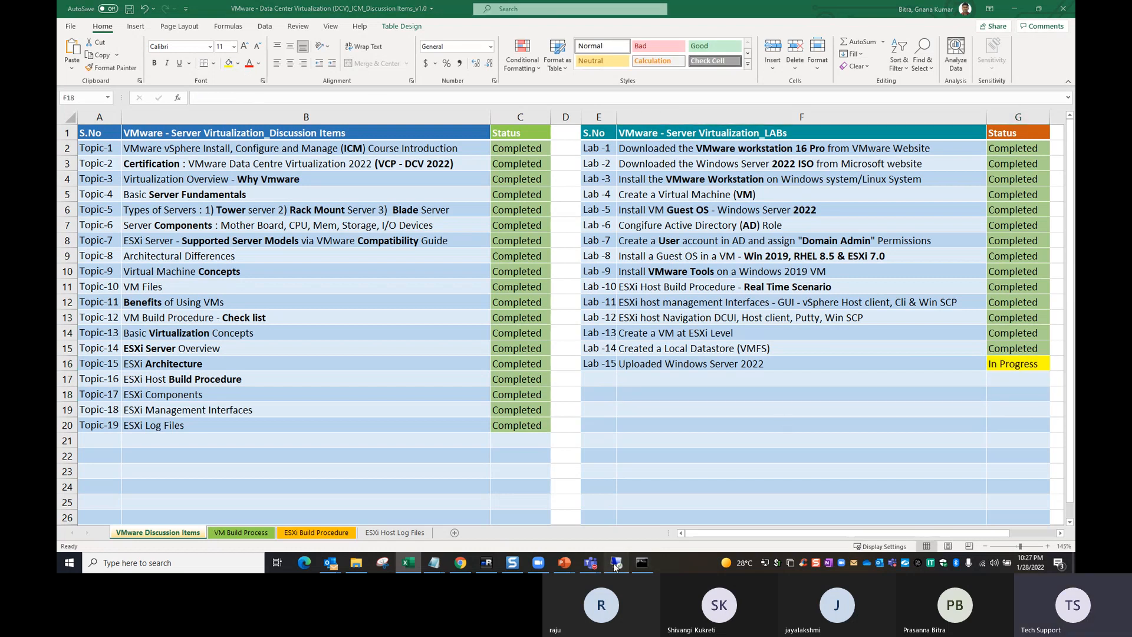
- Switch to the remote desktop, check the Windows Server 2022.iso upload progress in WinSCP, and bring up the ESXi host client in Chrome
left_click(615, 563)
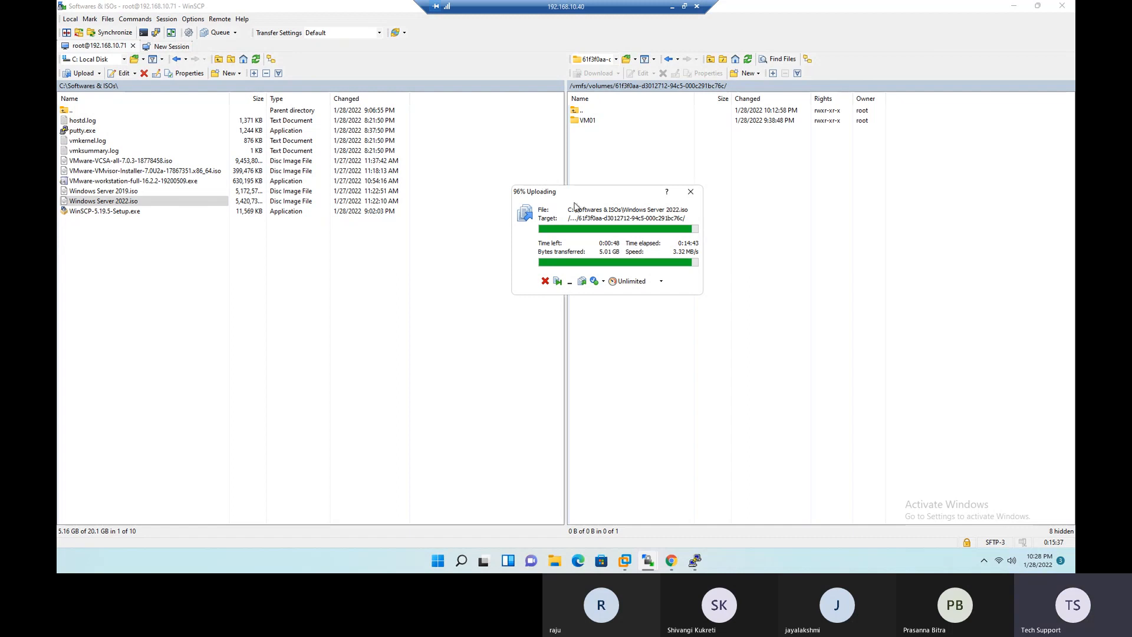
left_click_drag(579, 196, 593, 170)
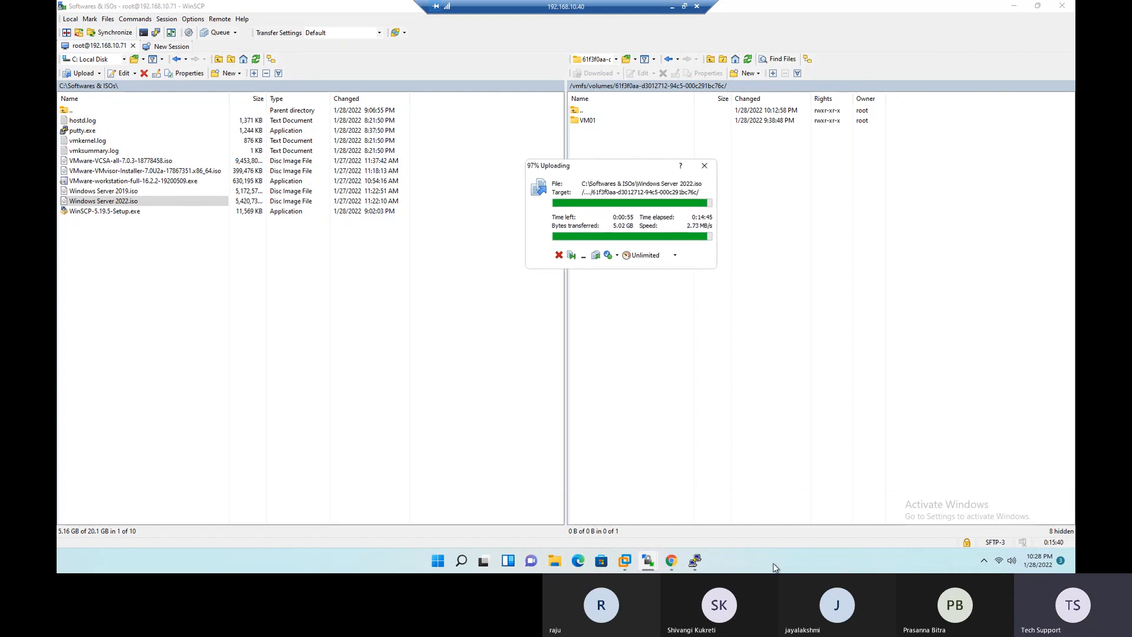
left_click(672, 562)
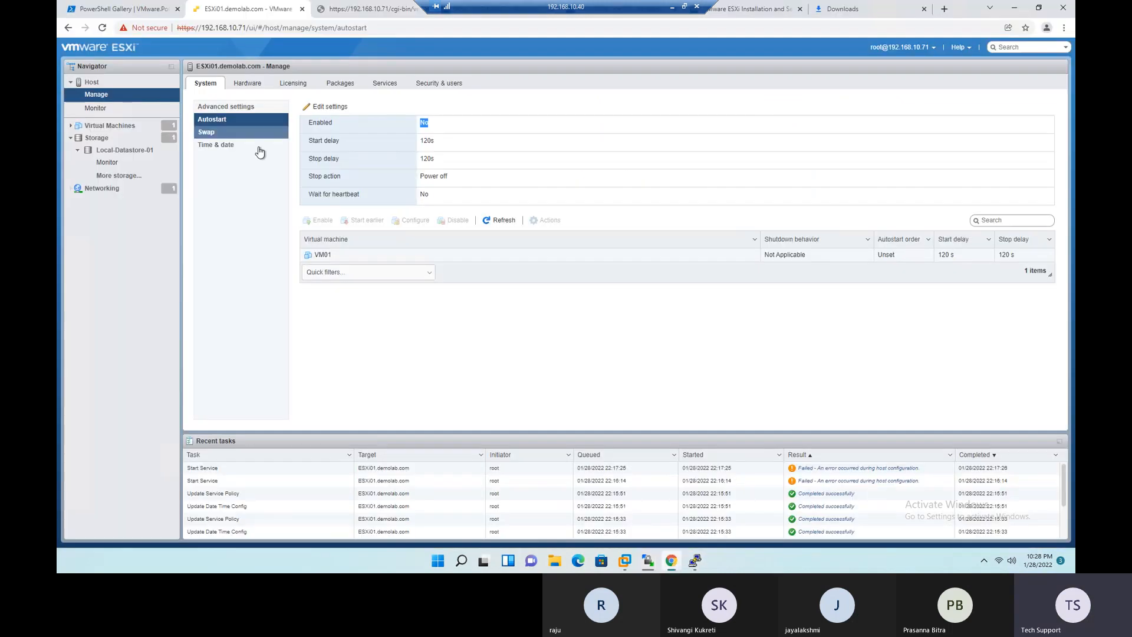
- Open Local-Datastore-01 in the host client and check in WinSCP that Windows Server 2022.iso is in the datastore folder
left_click(118, 153)
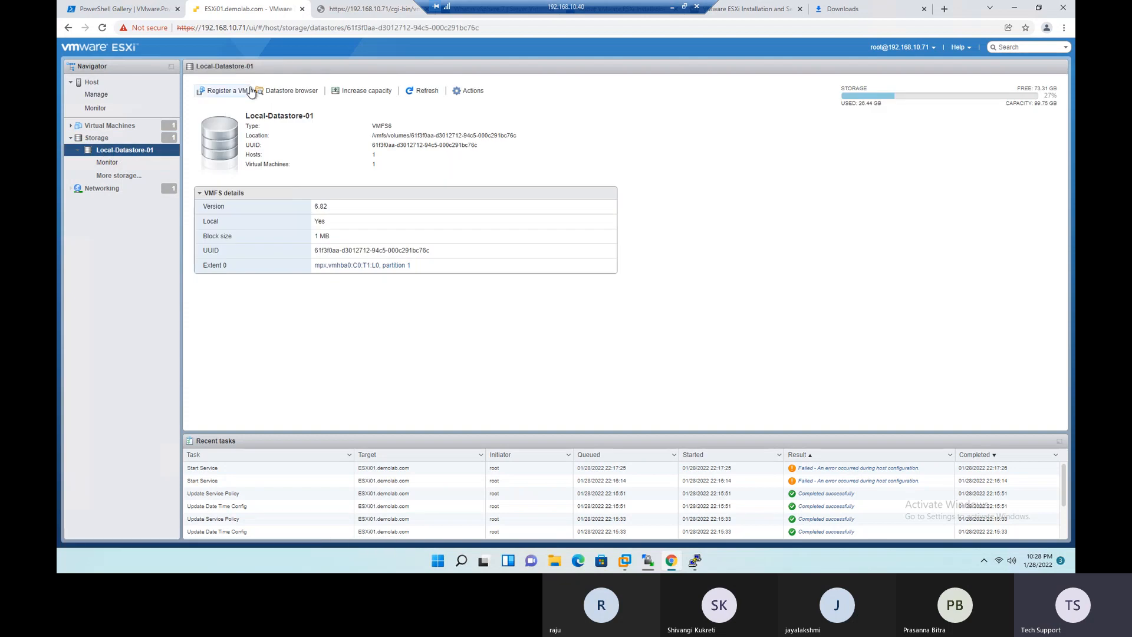
left_click(649, 564)
left_click(730, 507)
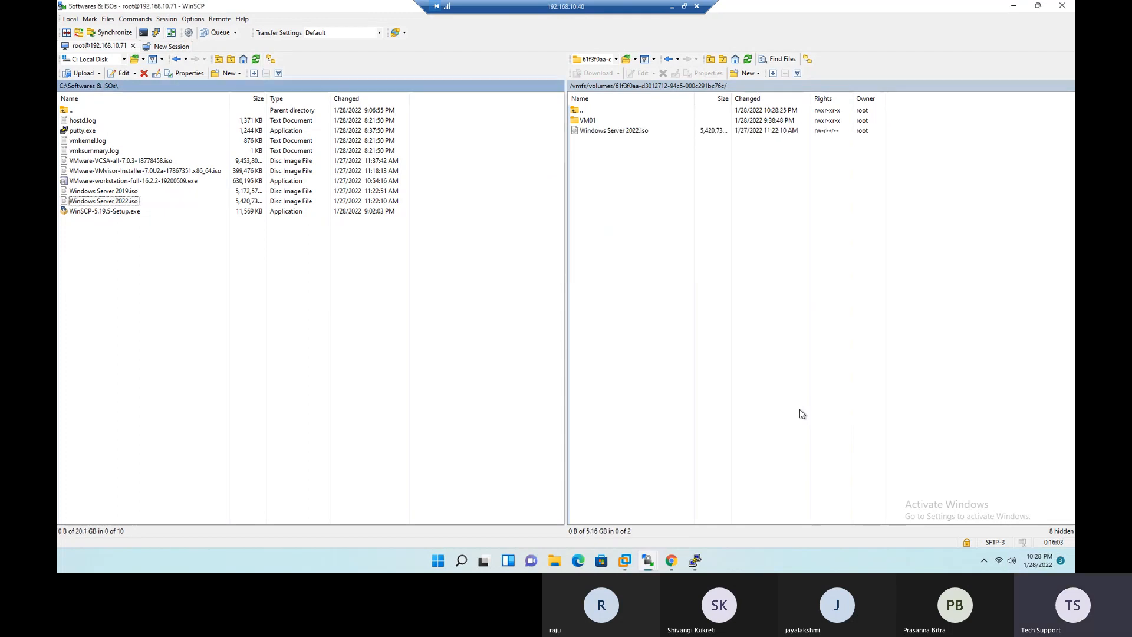
left_click(604, 134)
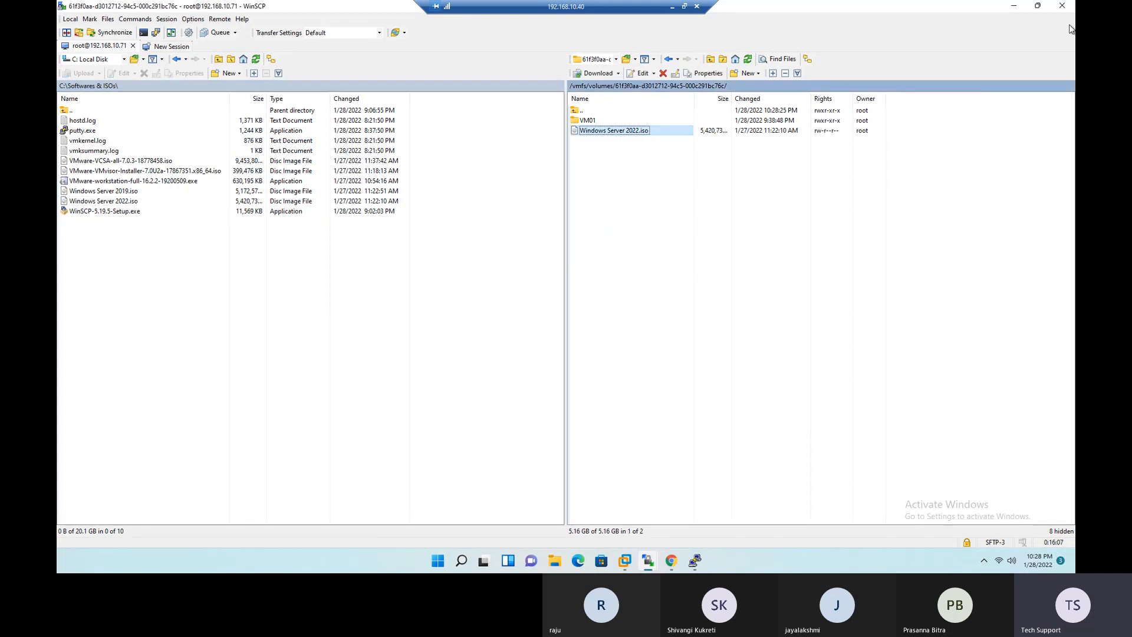
left_click(1015, 8)
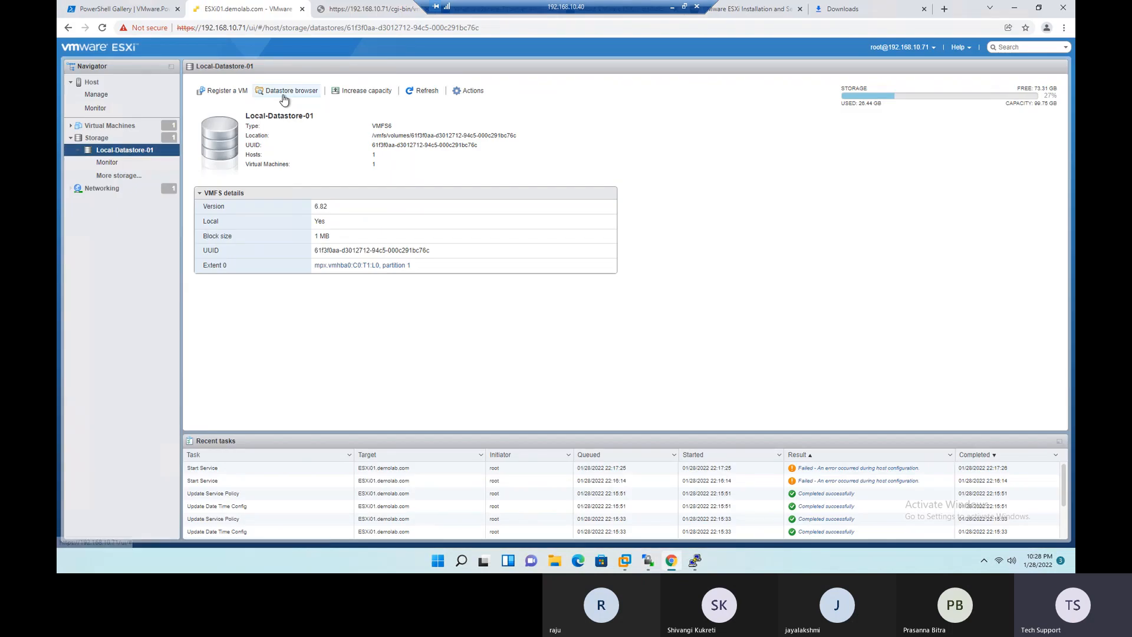
- Refresh the host client and inspect the Windows Server 2022 ISO in the datastore browser of Local-Datastore-01
key("F5")
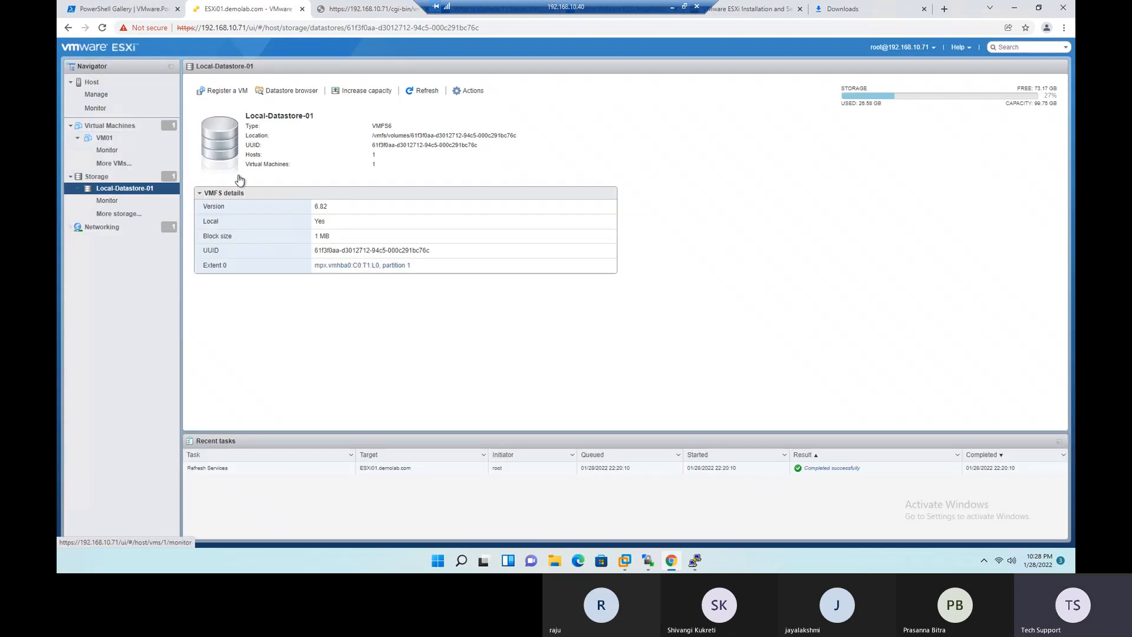
left_click(301, 90)
left_click(463, 227)
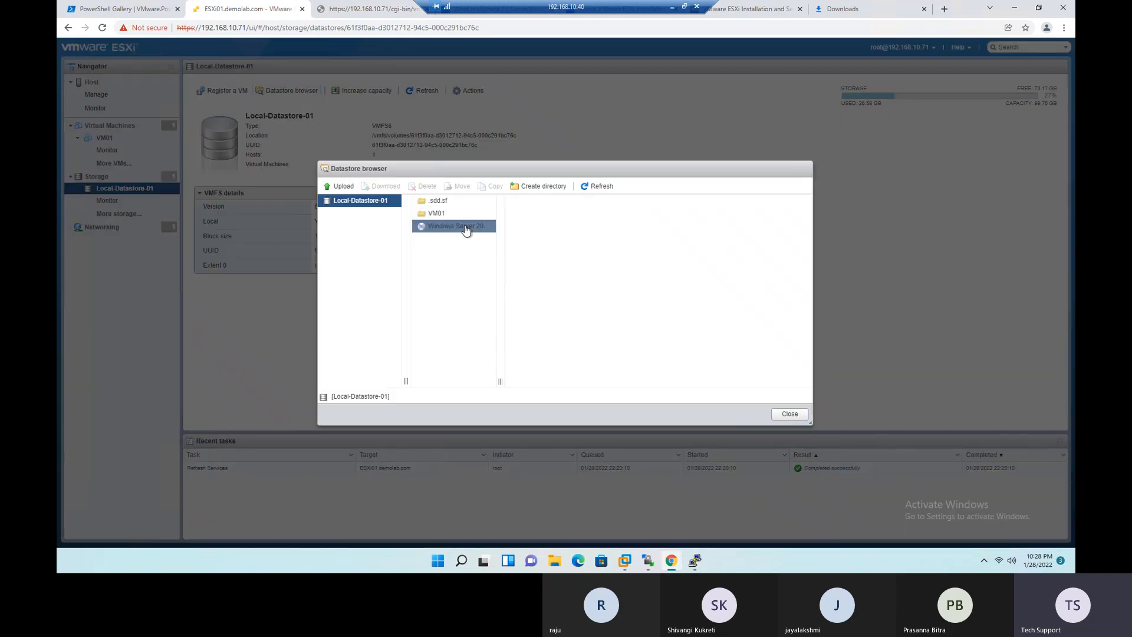
left_click(790, 414)
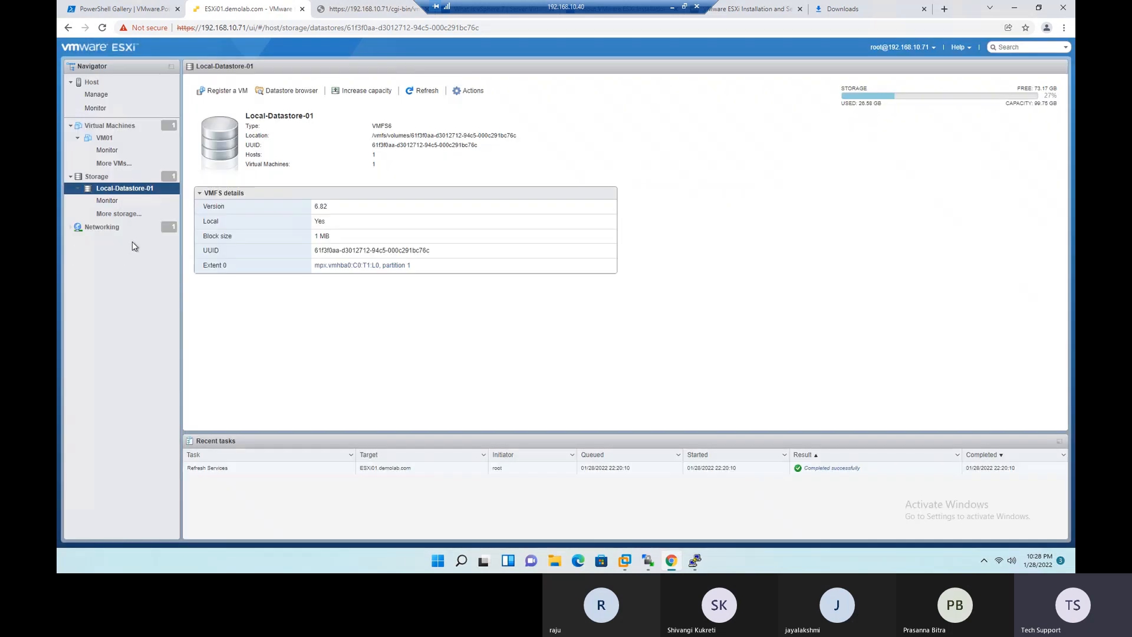
- Set VM01's CD/DVD Drive 1 to the datastore ISO file Windows Server 2022.iso from Local-Datastore-01 and save the settings
left_click(99, 139)
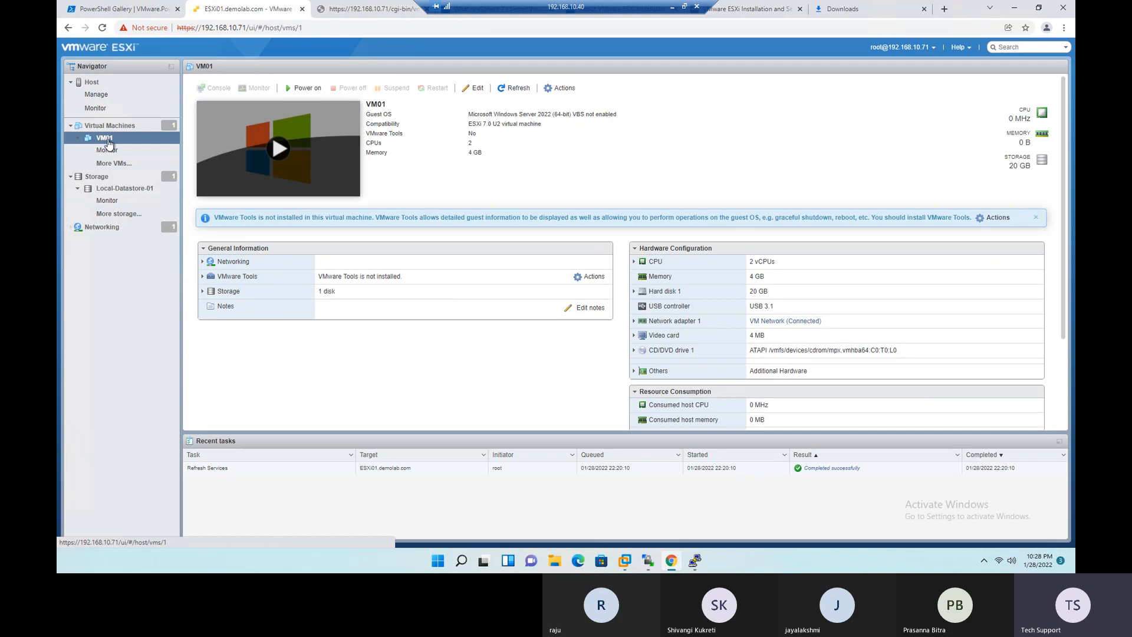
right_click(107, 141)
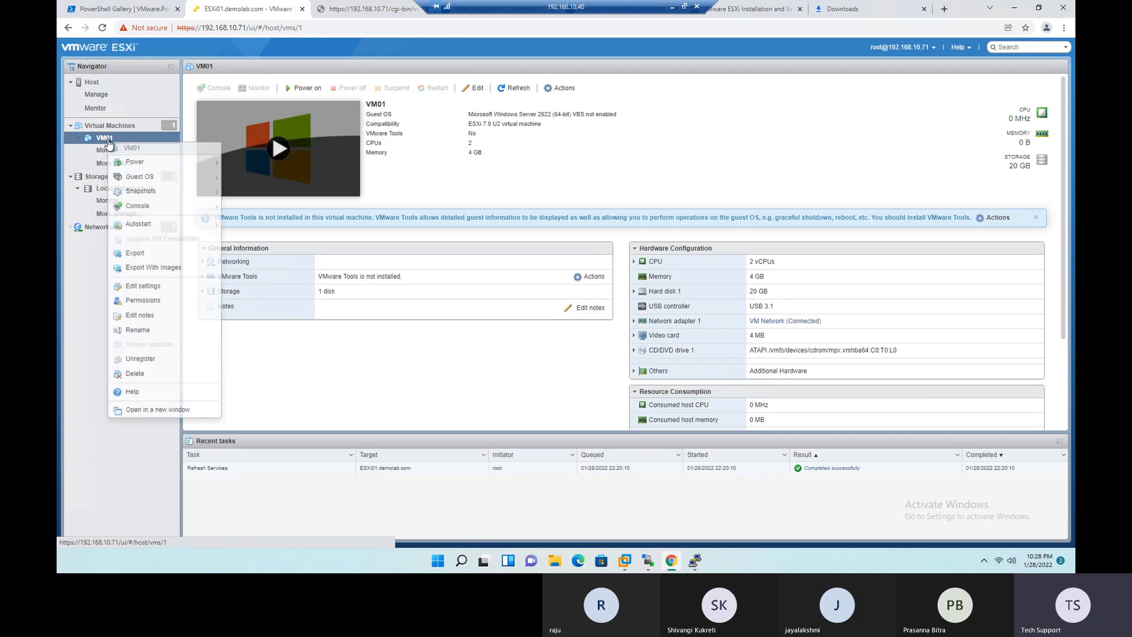
left_click(147, 286)
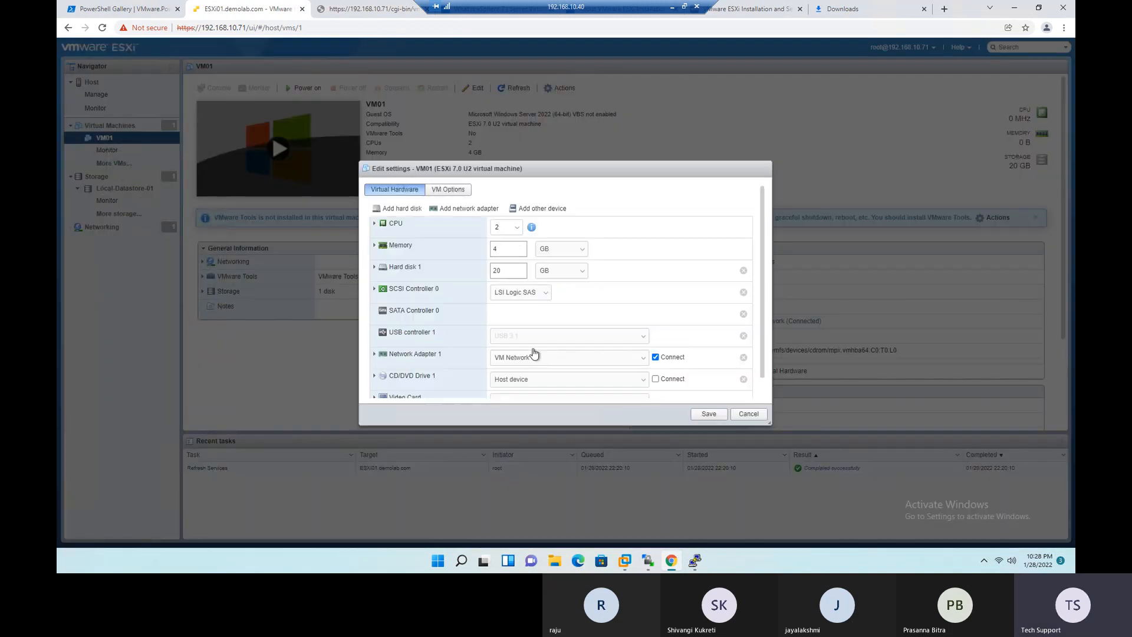
scroll(548, 345, "down", 1)
left_click(375, 358)
scroll(511, 358, "down", 3)
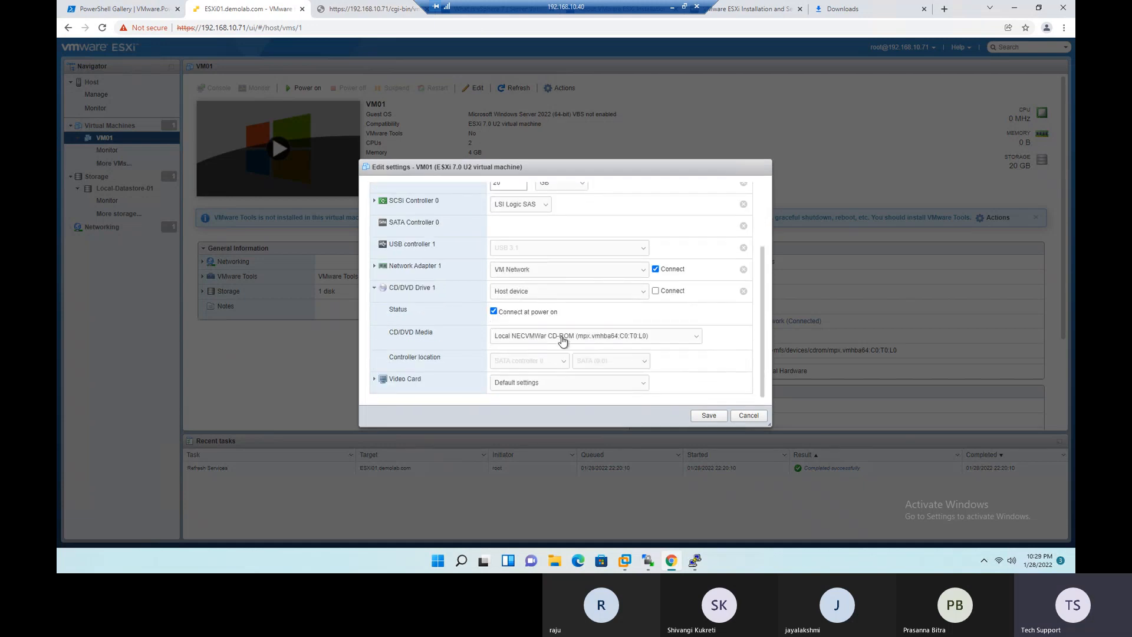
left_click(634, 295)
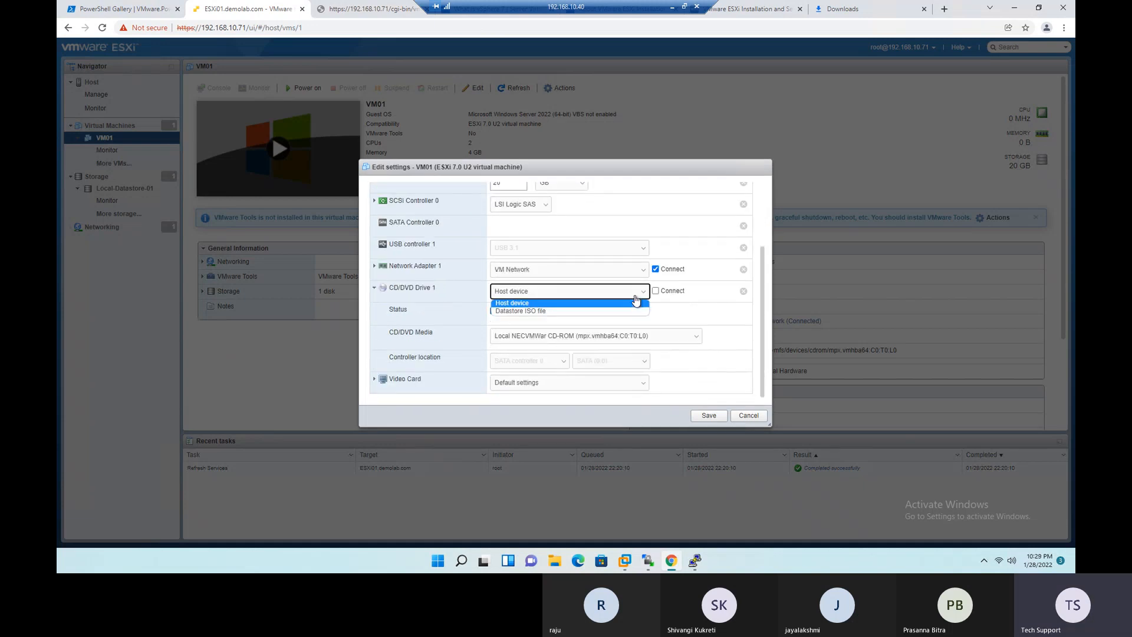
left_click(526, 314)
left_click(507, 228)
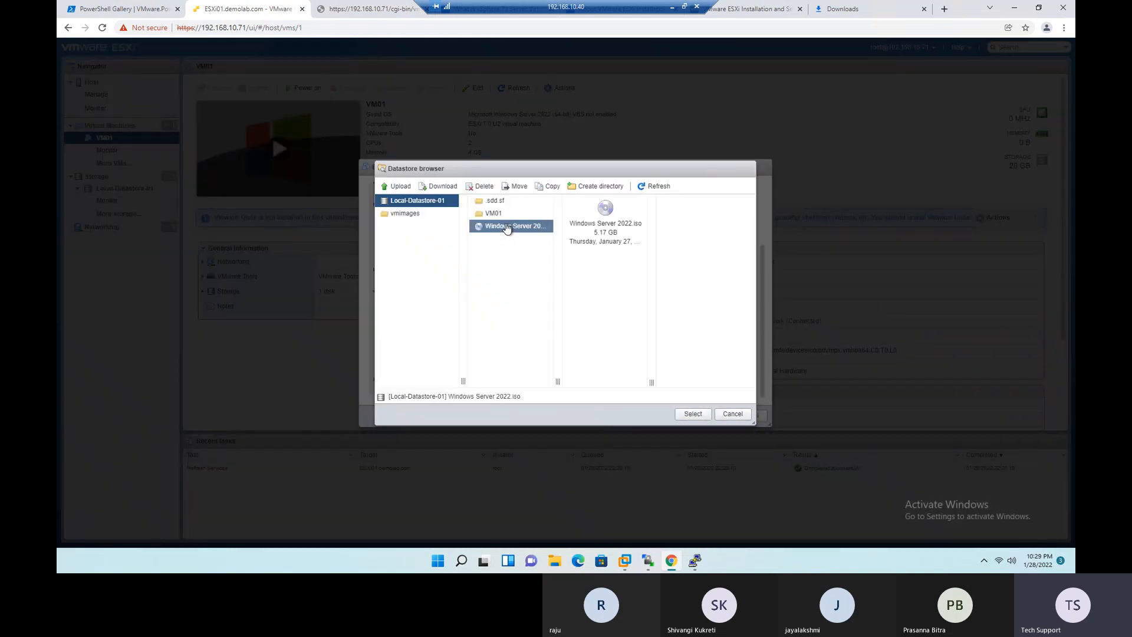
left_click(693, 414)
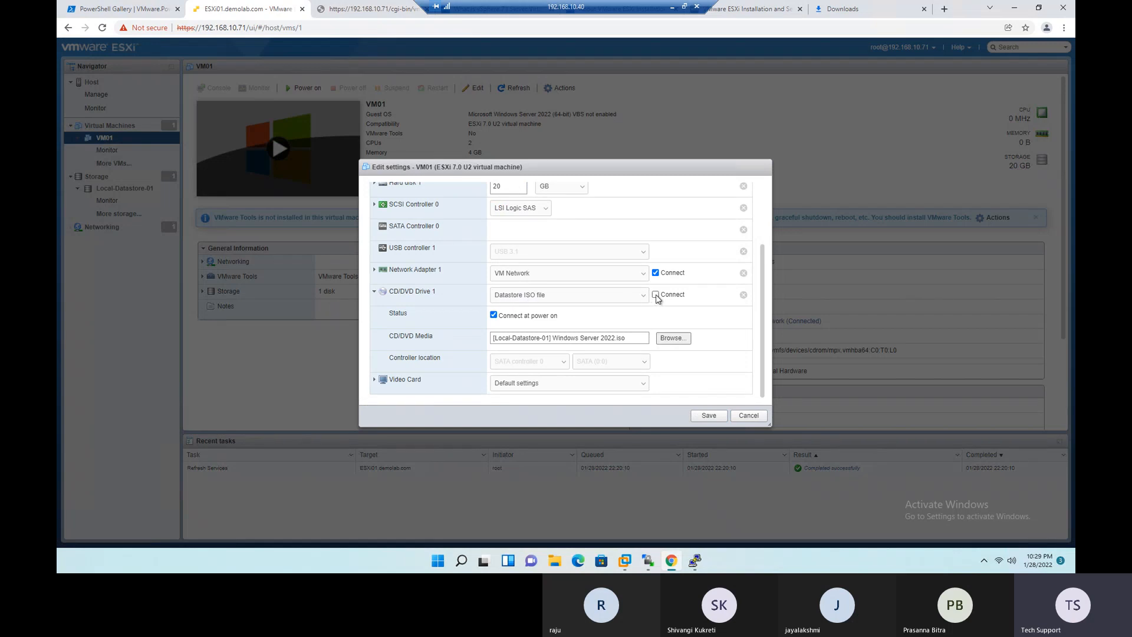
left_click(708, 415)
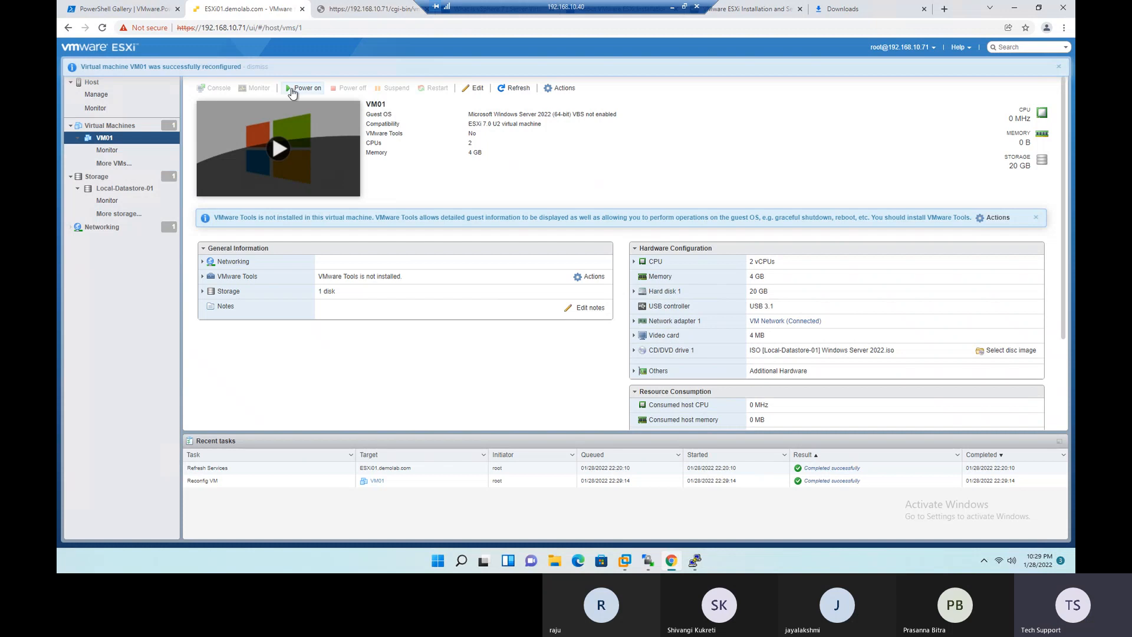
- Power on VM01 and open its console in a new browser tab
left_click(301, 89)
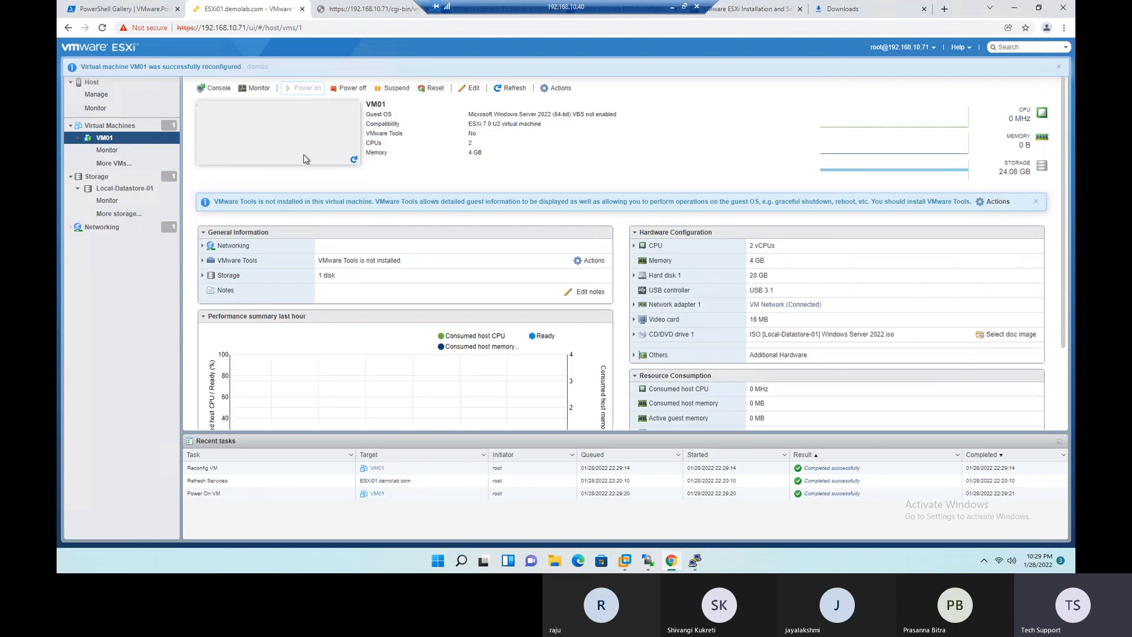
left_click(210, 88)
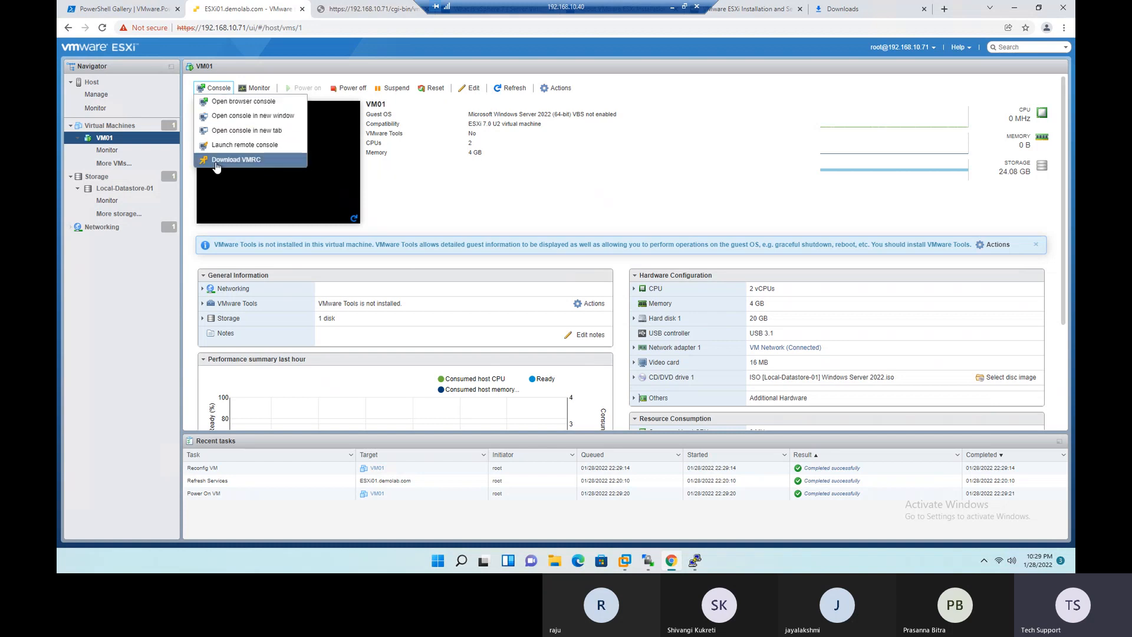
left_click(246, 132)
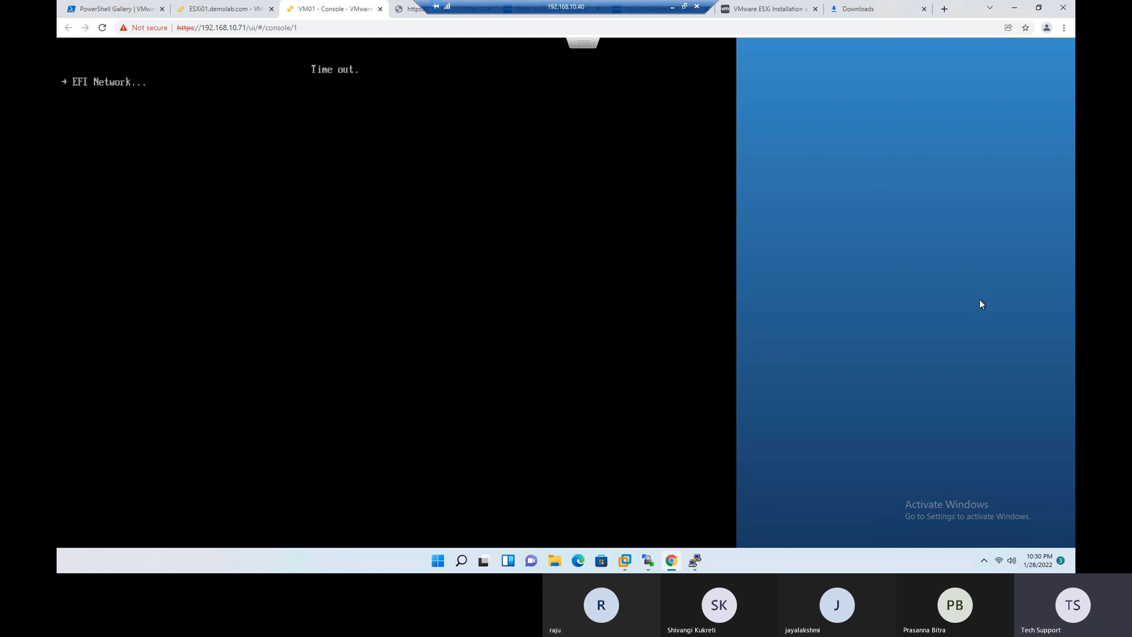
- Switch back to the Excel labs list, fill the Completed status down to Lab -15, and save the workbook
left_click(672, 7)
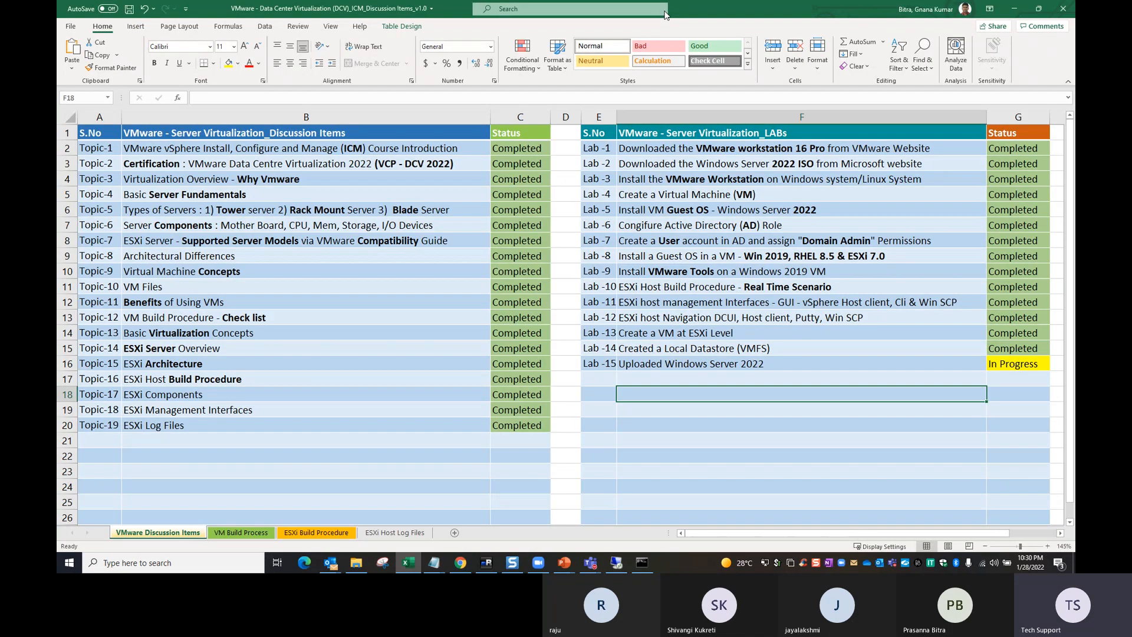
left_click_drag(1002, 353, 1004, 361)
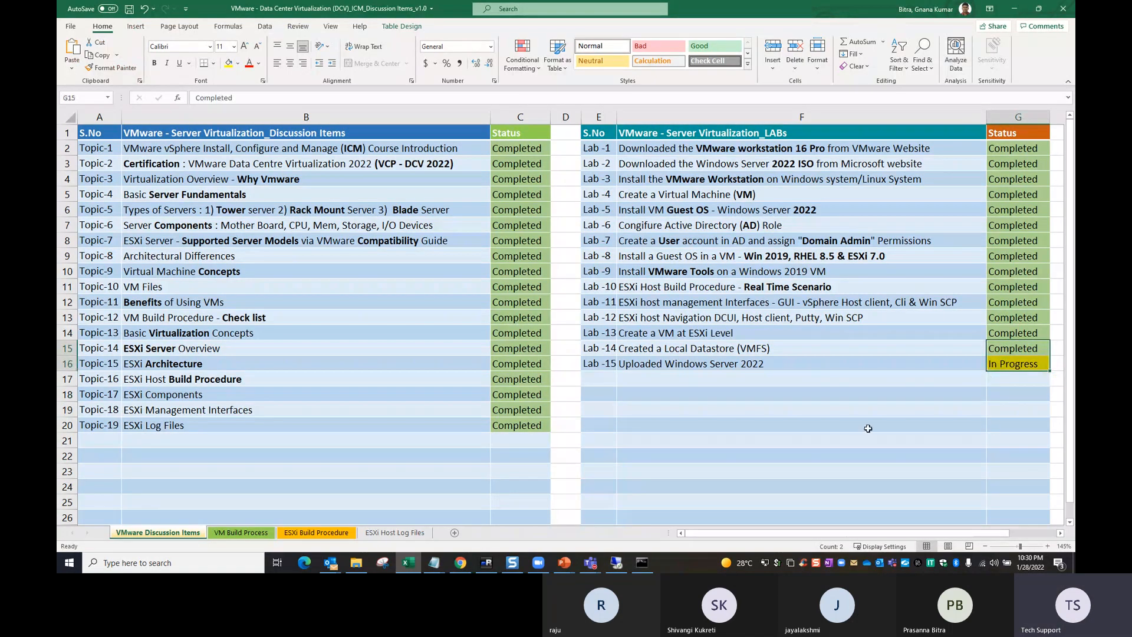
key("ctrl+d")
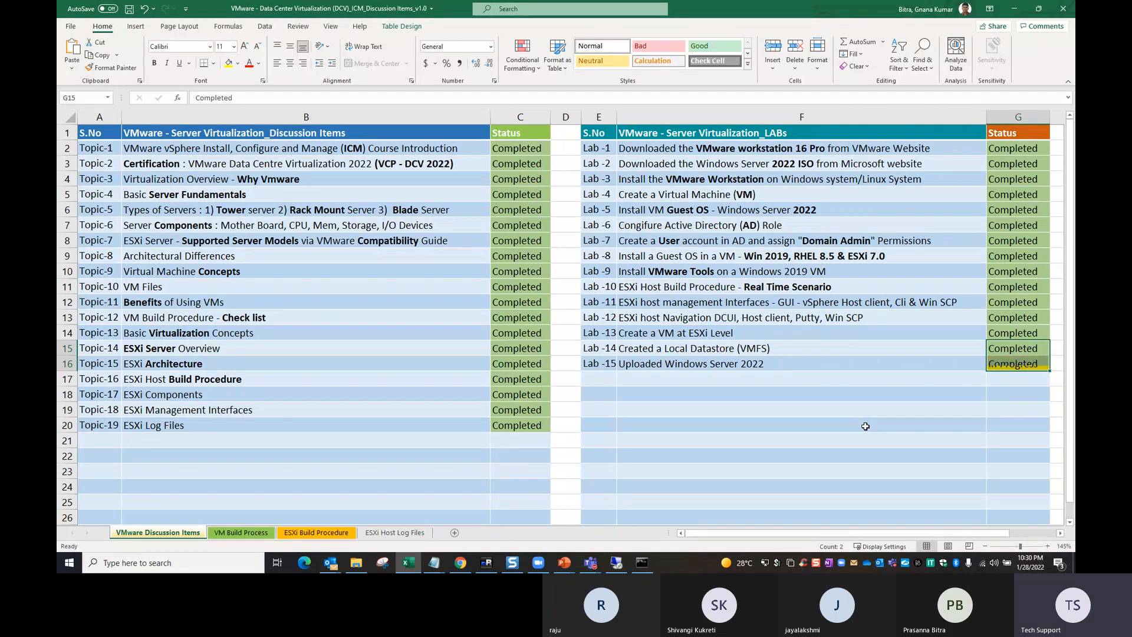
left_click(822, 438)
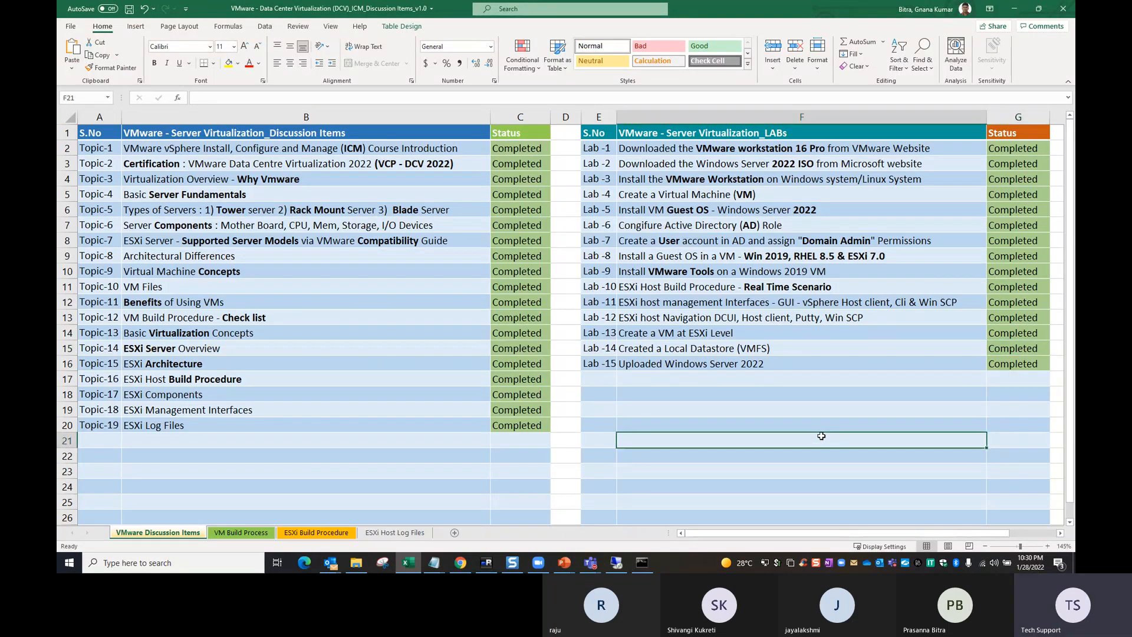
key("ctrl+s")
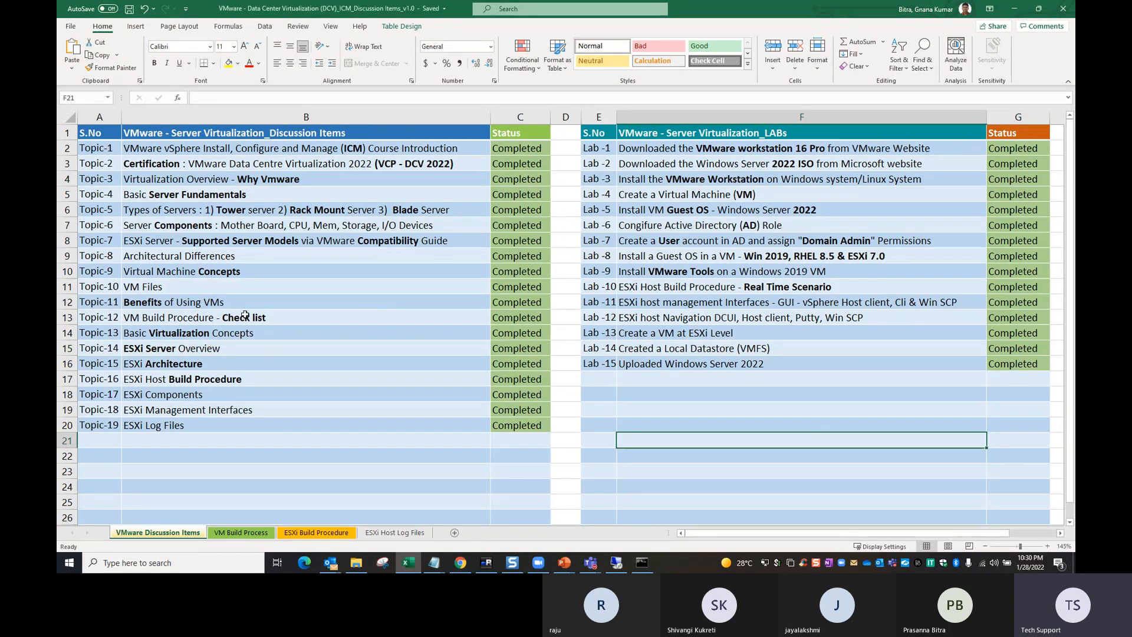
- Review the later discussion topics and the labs from Lab -12 through Lab -15 in the worksheet
left_click(251, 309)
left_click_drag(251, 308, 244, 424)
left_click_drag(705, 313, 711, 359)
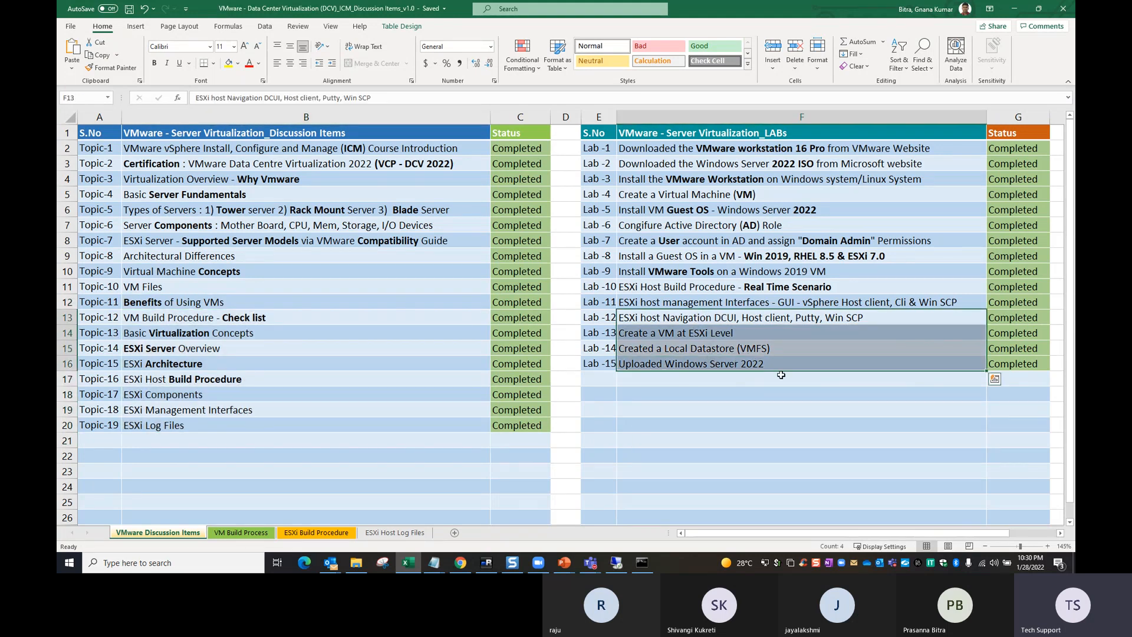
left_click(802, 398)
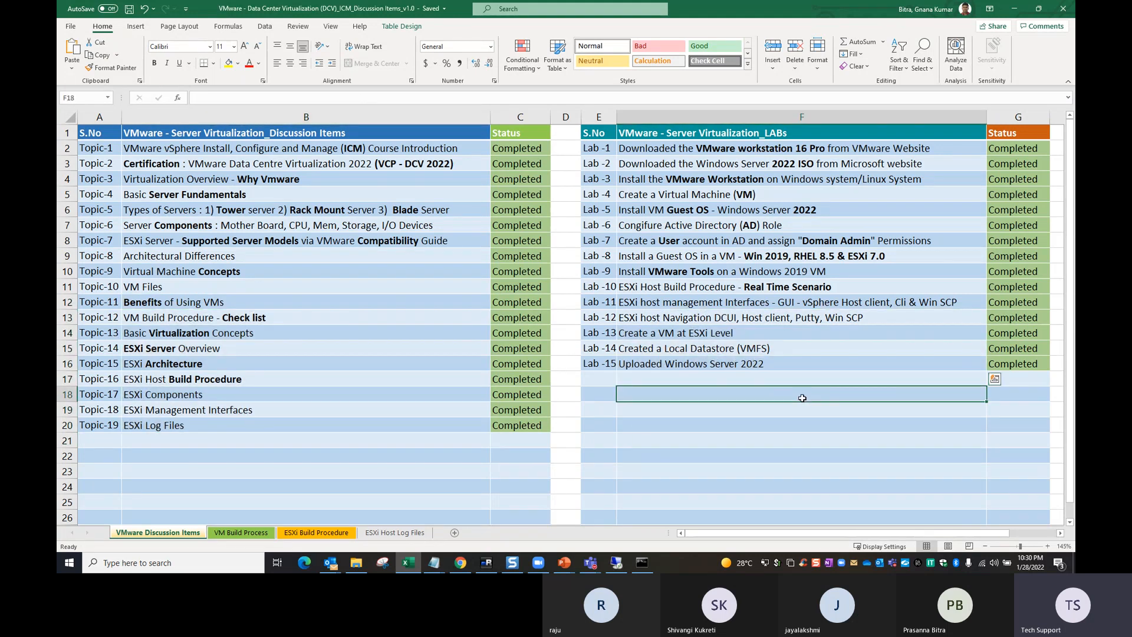
left_click(750, 334)
left_click(737, 407)
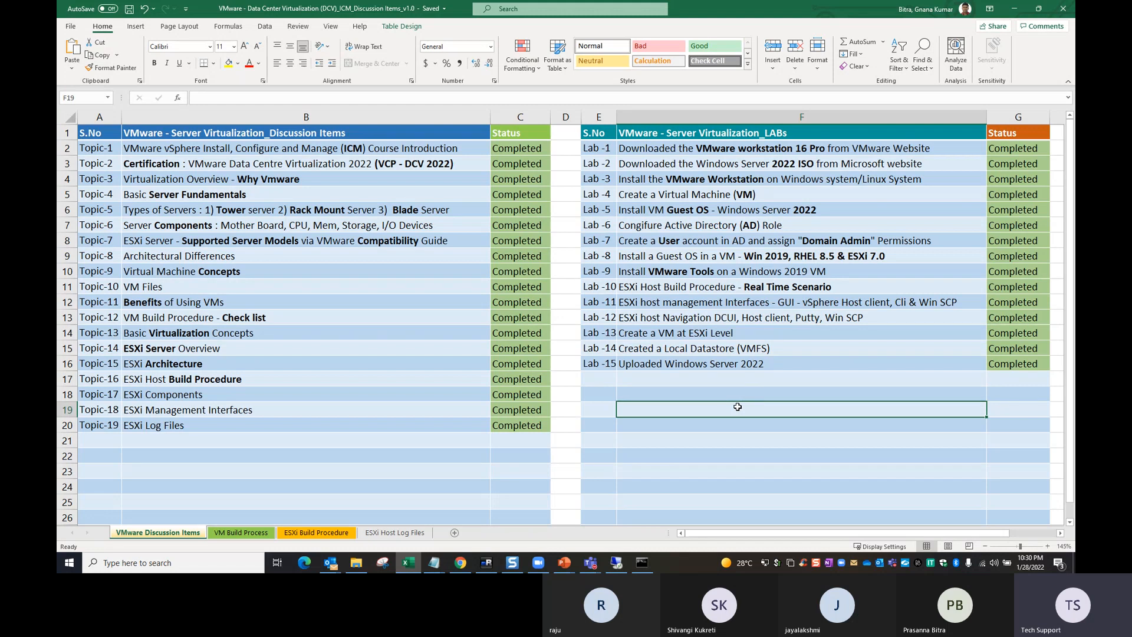
mouse_move(596, 562)
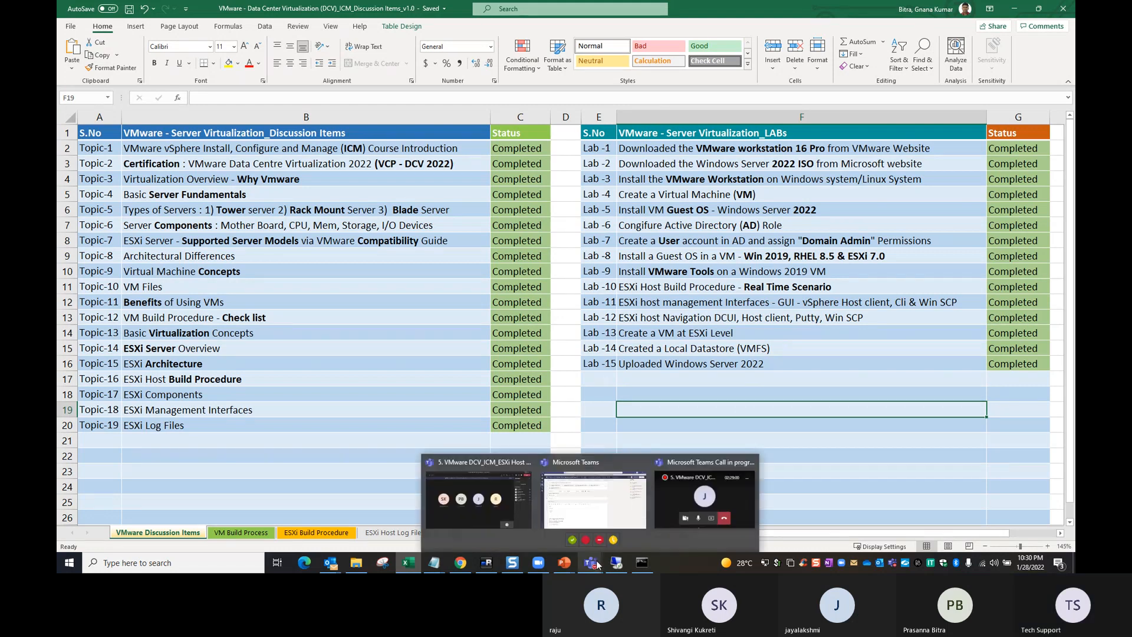
left_click(681, 493)
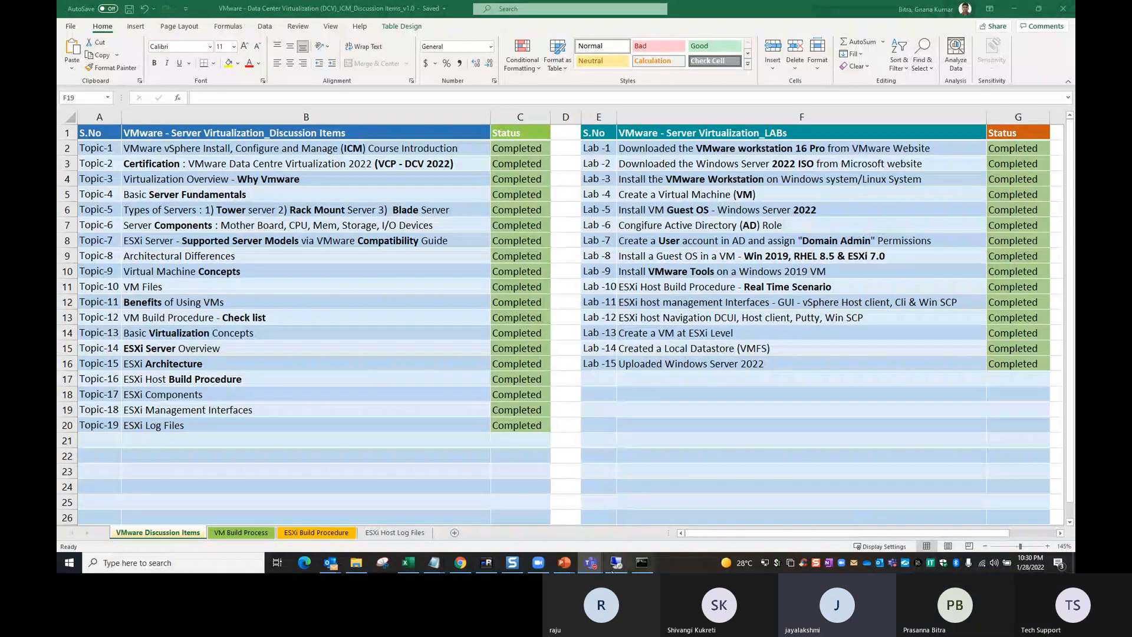
mouse_move(597, 566)
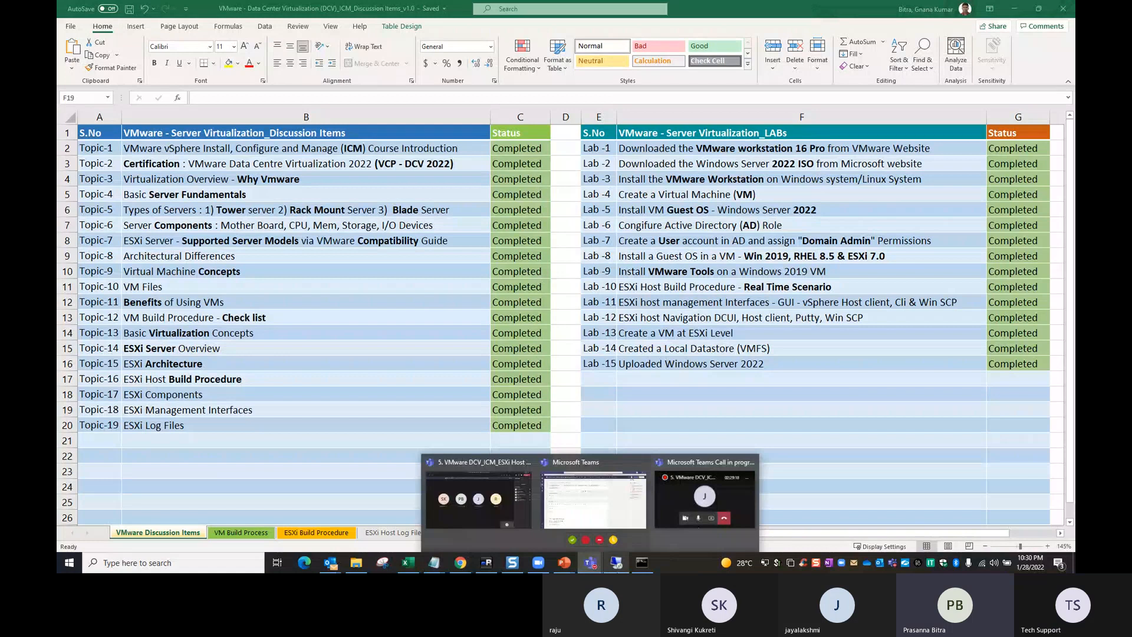